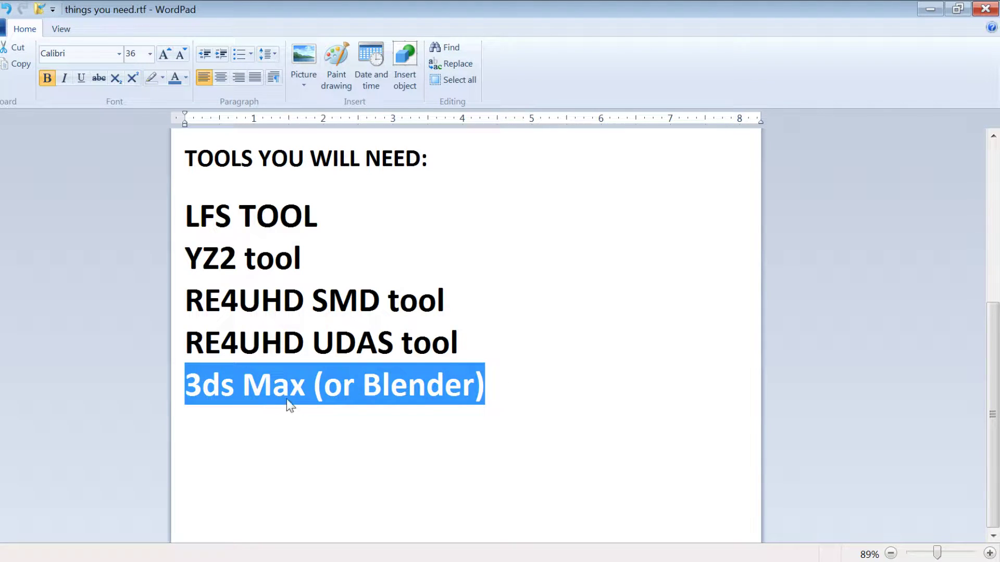
Review the list of required tools, ending with 3ds Max (or Blender), and switch to the Resident Evil 4 folder in Windows Explorer
click(517, 420)
double_click(263, 383)
drag(263, 383, 205, 385)
click(804, 256)
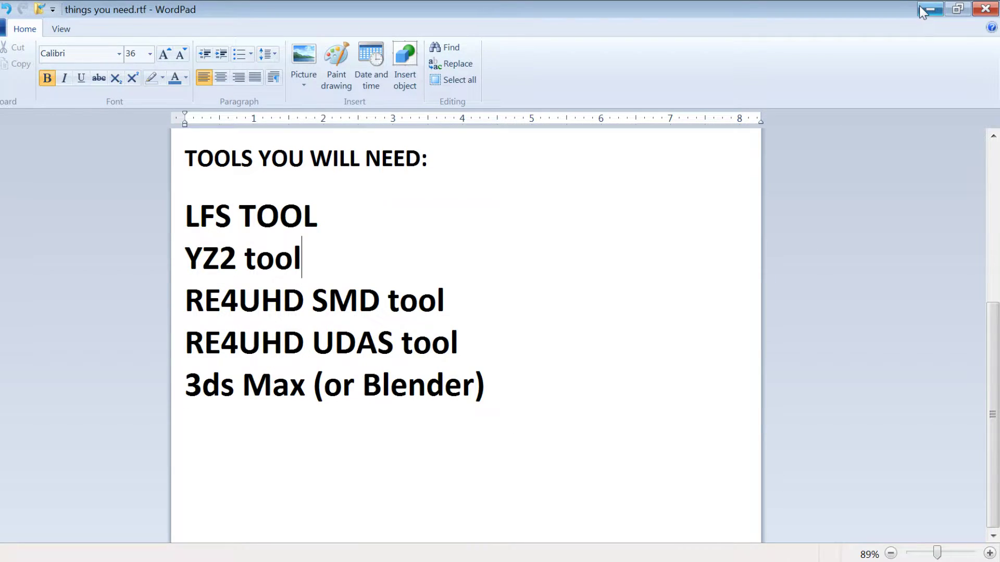
click(929, 9)
click(811, 231)
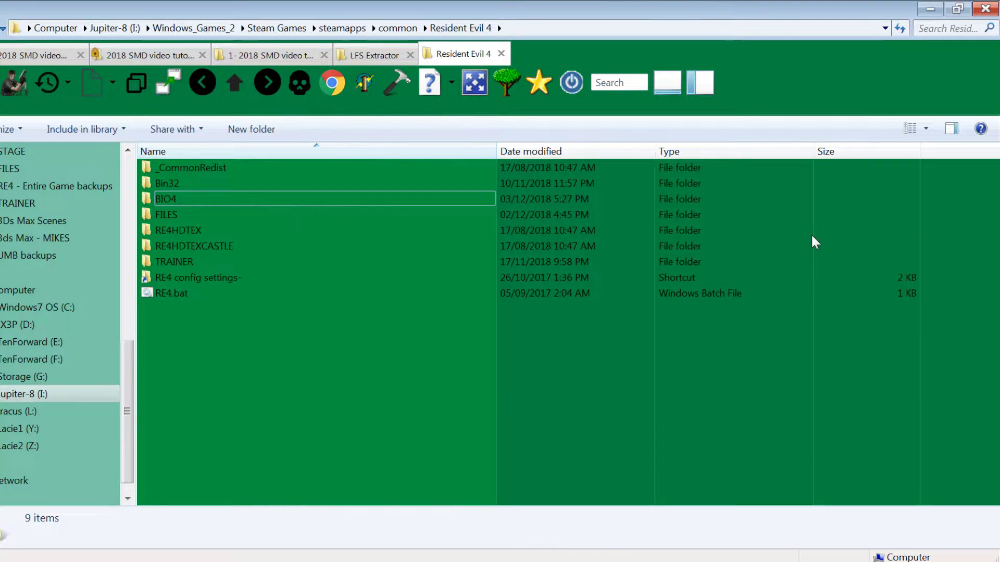
Open the BIO4 folder and look over the stage folders St0 to St7
click(295, 202)
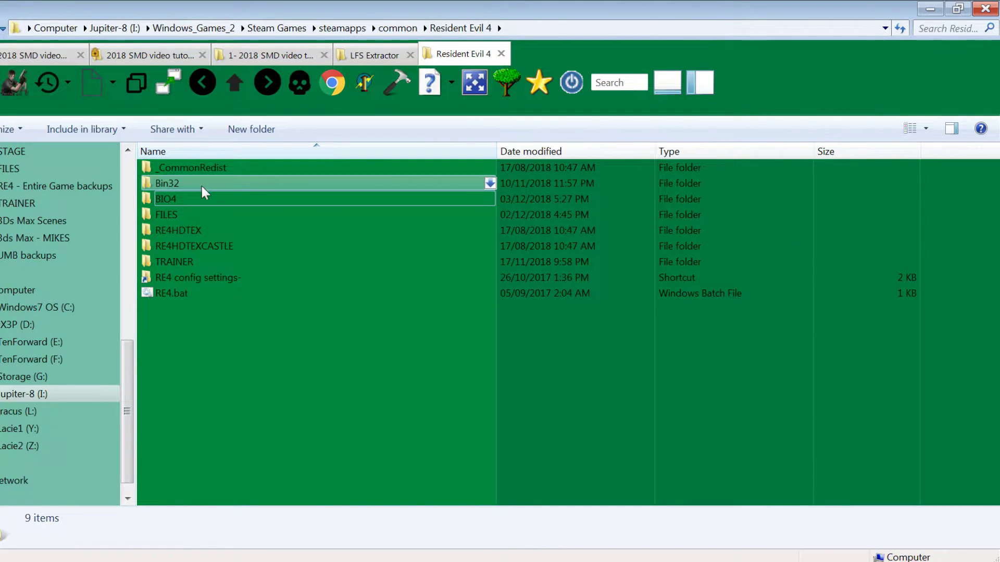
double_click(157, 199)
scroll(176, 391, down, 2)
click(179, 357)
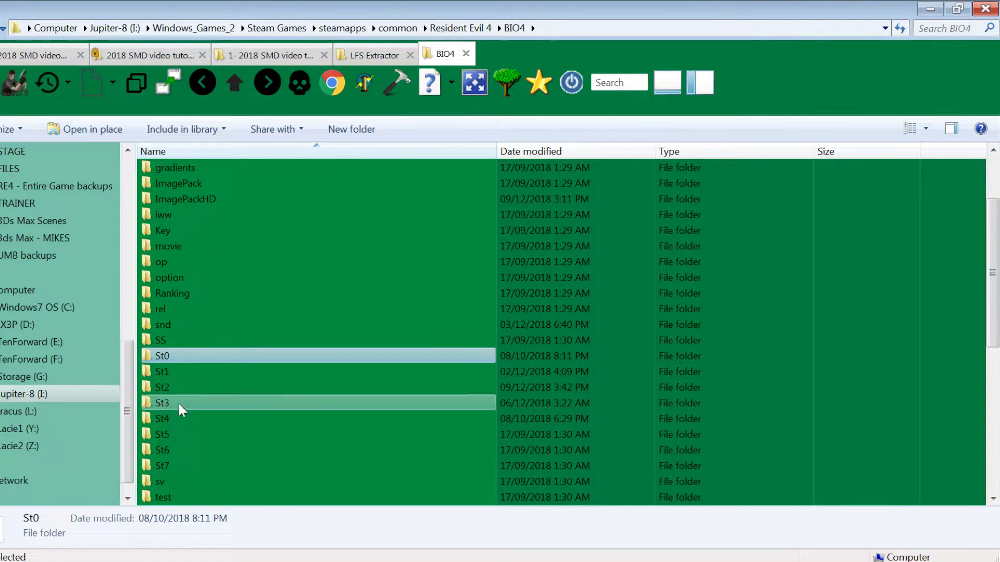
shift+click(179, 464)
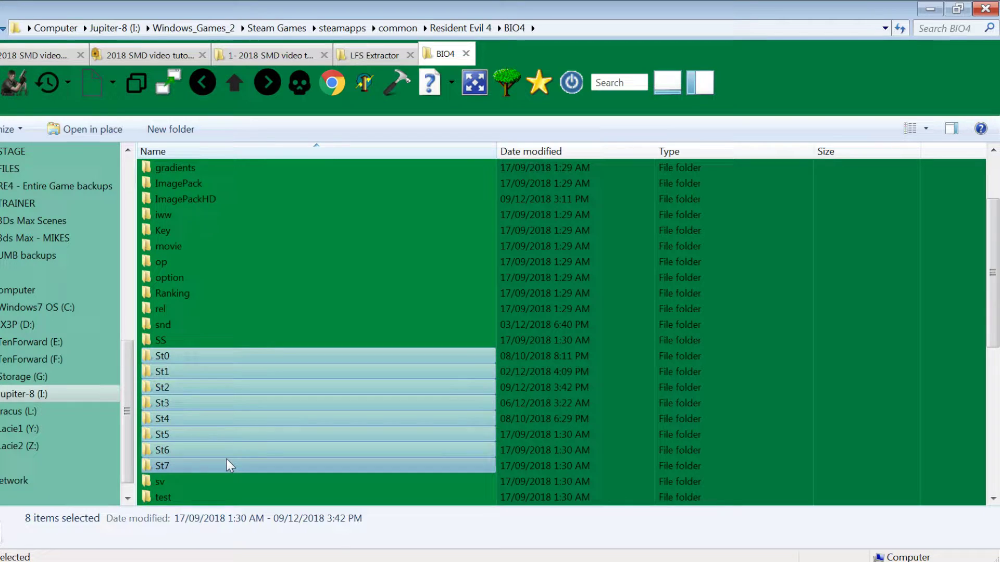
scroll(227, 458, down, 1)
click(180, 437)
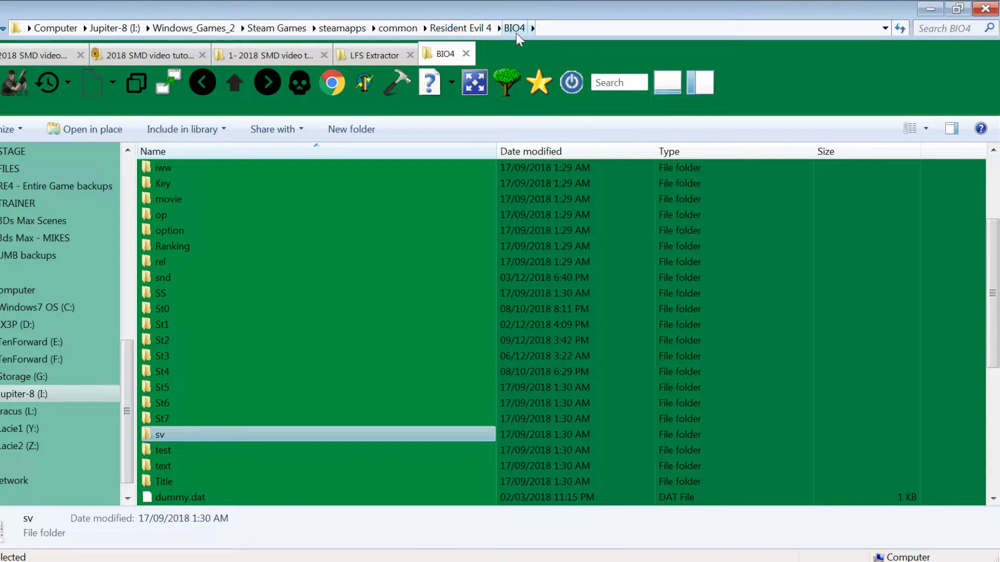
Open the St1 folder and copy the file r108.udas.lfs
double_click(170, 324)
scroll(232, 323, down, 7)
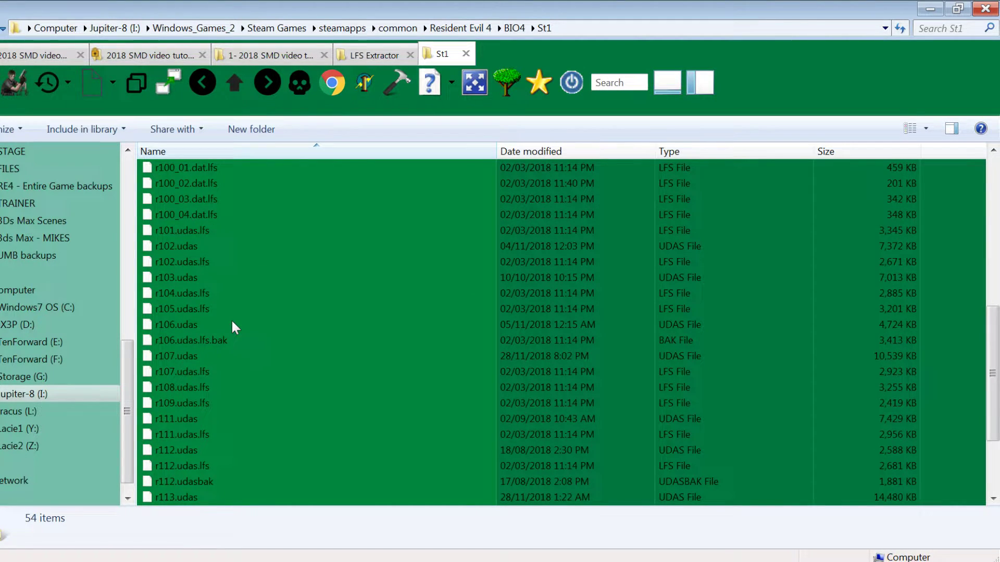
click(196, 386)
right_click(197, 386)
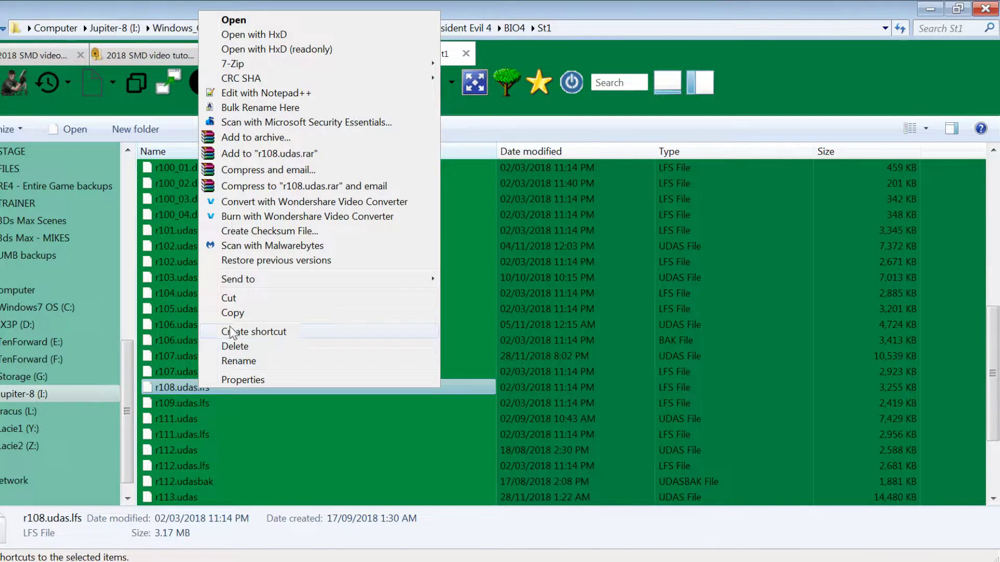
click(240, 311)
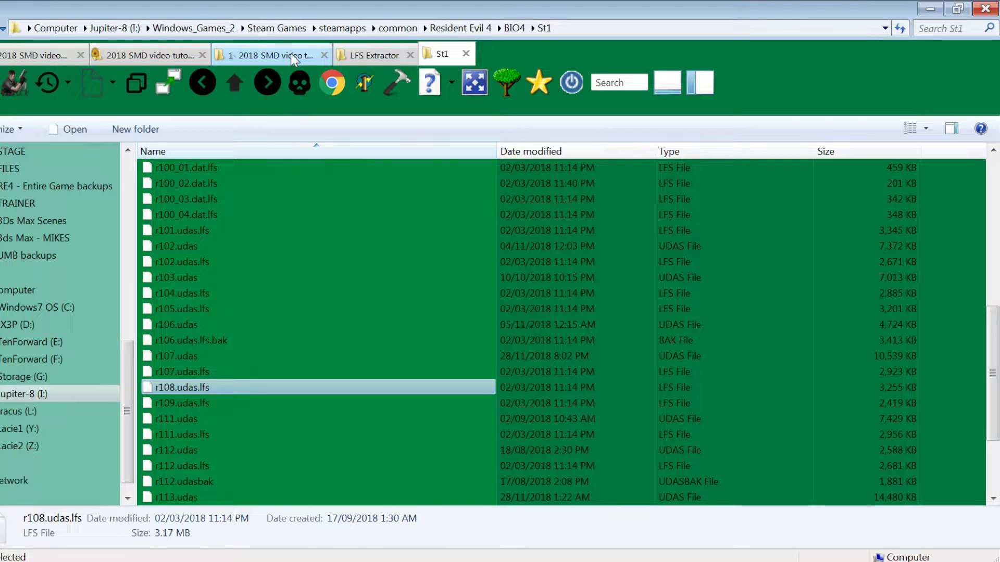
Paste the copied r108.udas.lfs into the LFS Extractor folder
click(377, 55)
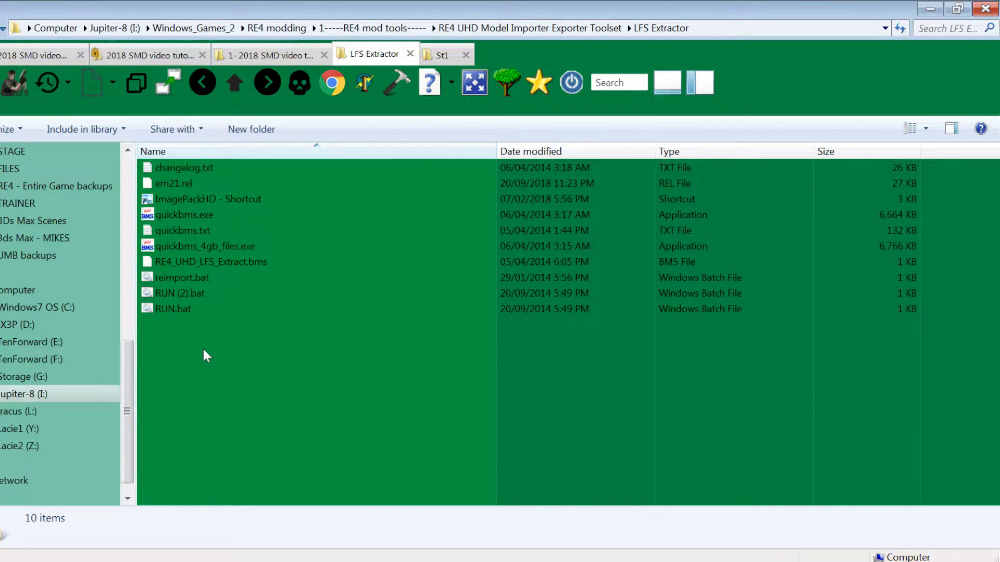
right_click(196, 379)
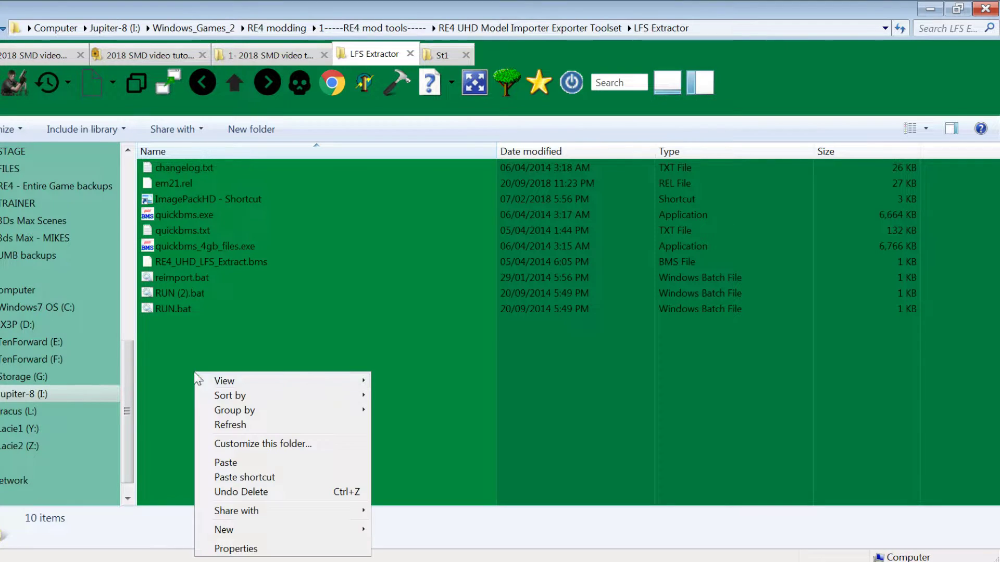
click(249, 468)
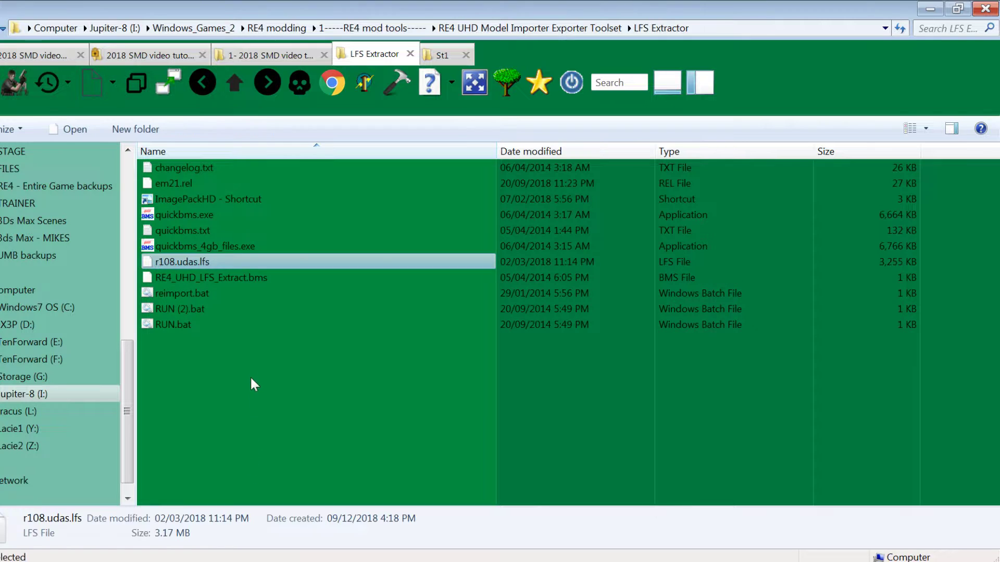
Open RUN.bat for editing, examine its reference to RE4_UHD_LFS_Extract.bms, and close it without changes
click(167, 329)
right_click(166, 326)
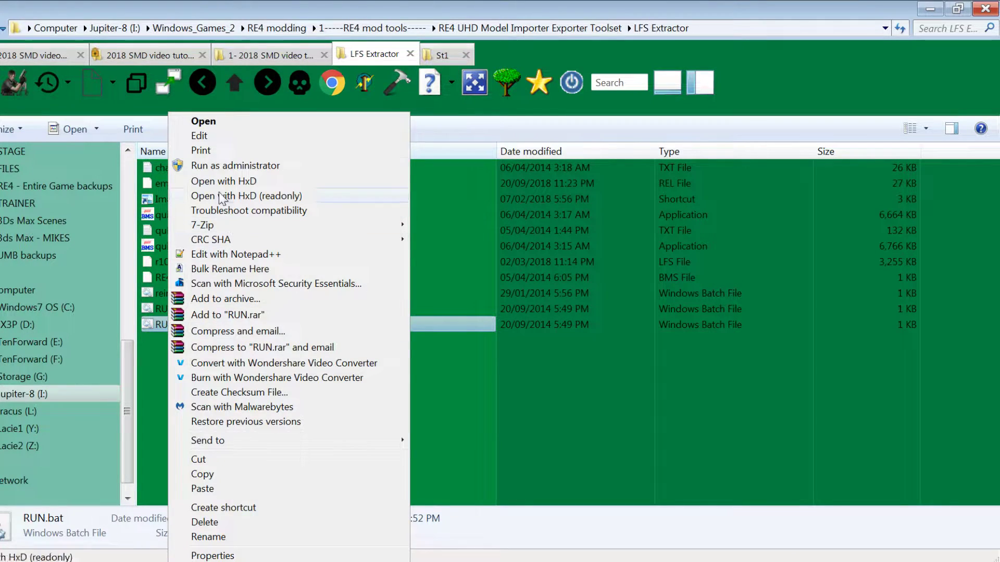
click(205, 136)
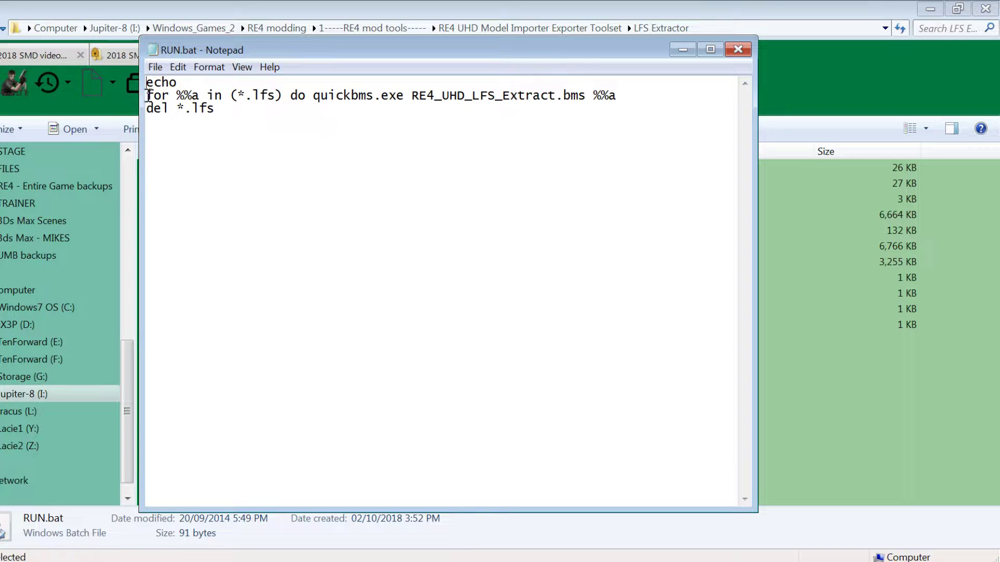
drag(411, 95, 570, 95)
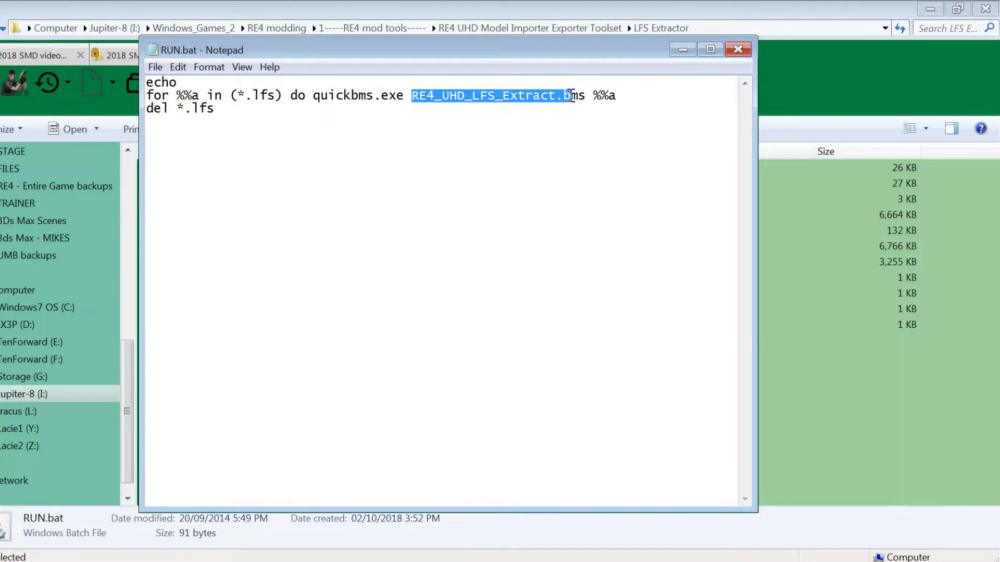
click(741, 51)
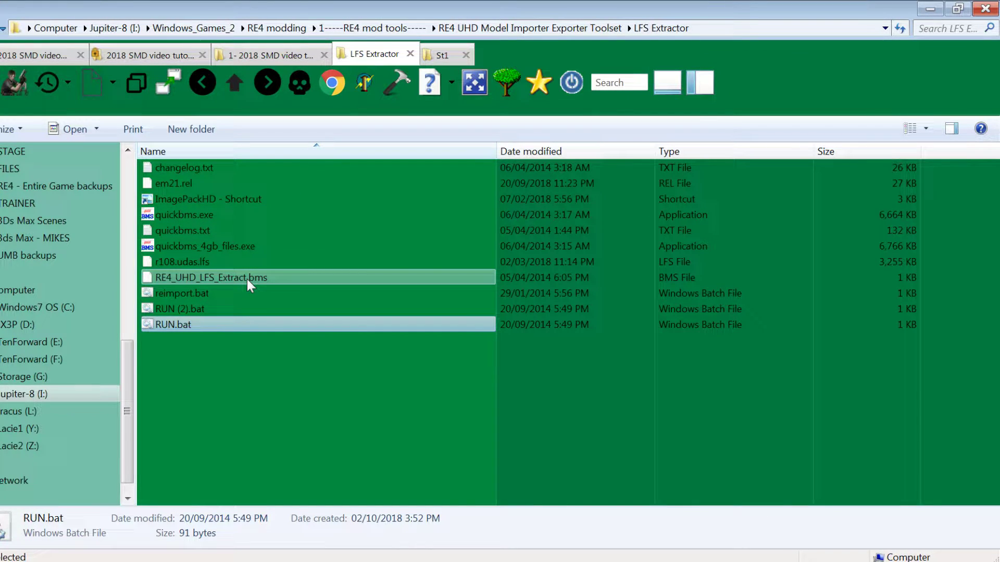
Extract r108.udas.lfs with RUN.bat and move the resulting r108.udas into the UDAS tool's "1 - 2018 SMD video Turorial" folder
click(201, 334)
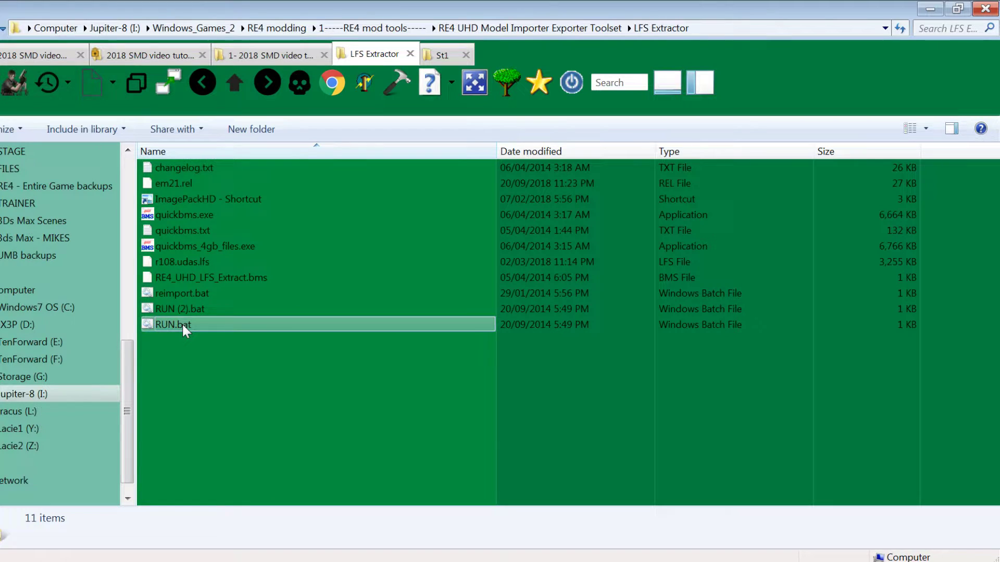
double_click(184, 325)
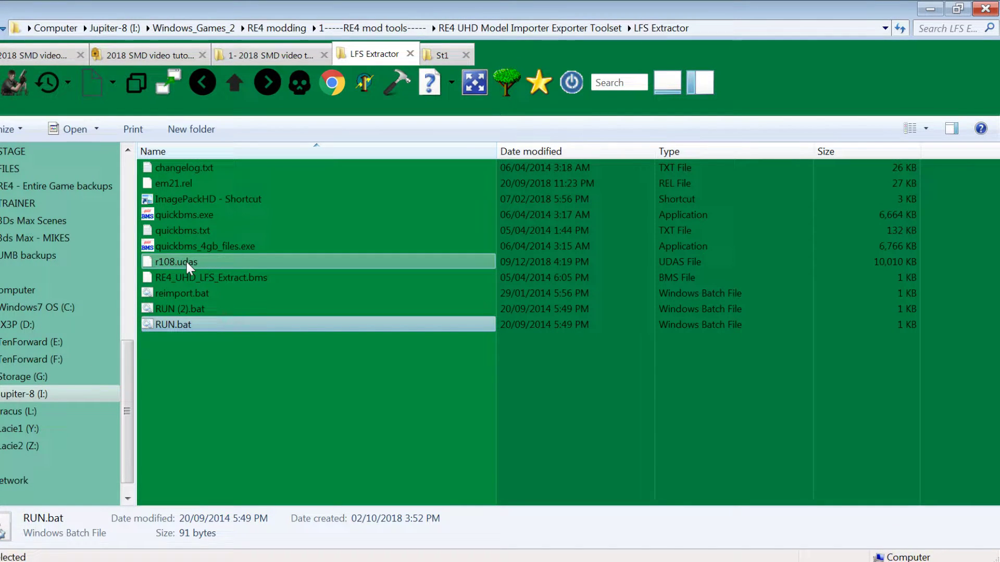
right_click(186, 262)
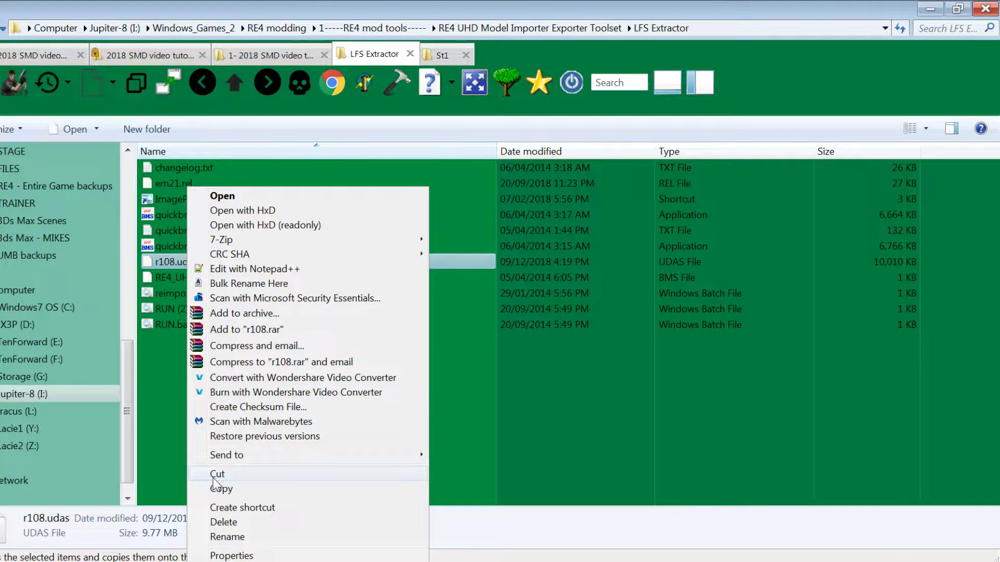
click(216, 473)
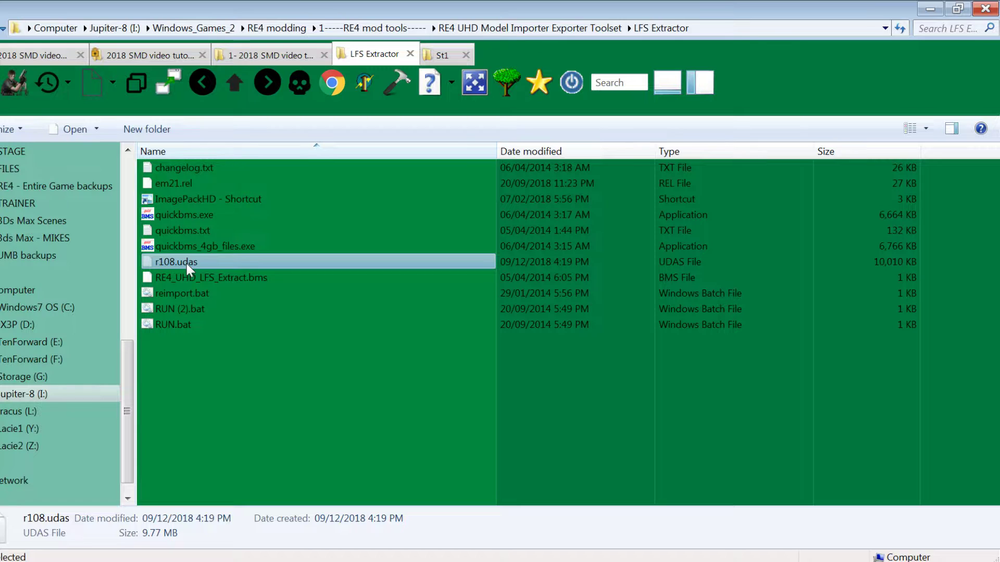
click(155, 54)
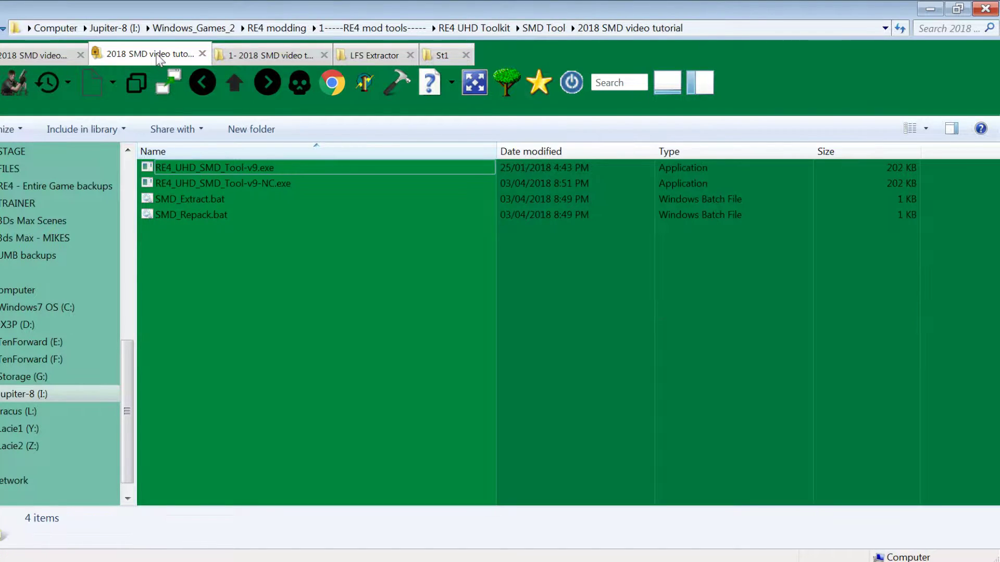
click(26, 52)
right_click(199, 268)
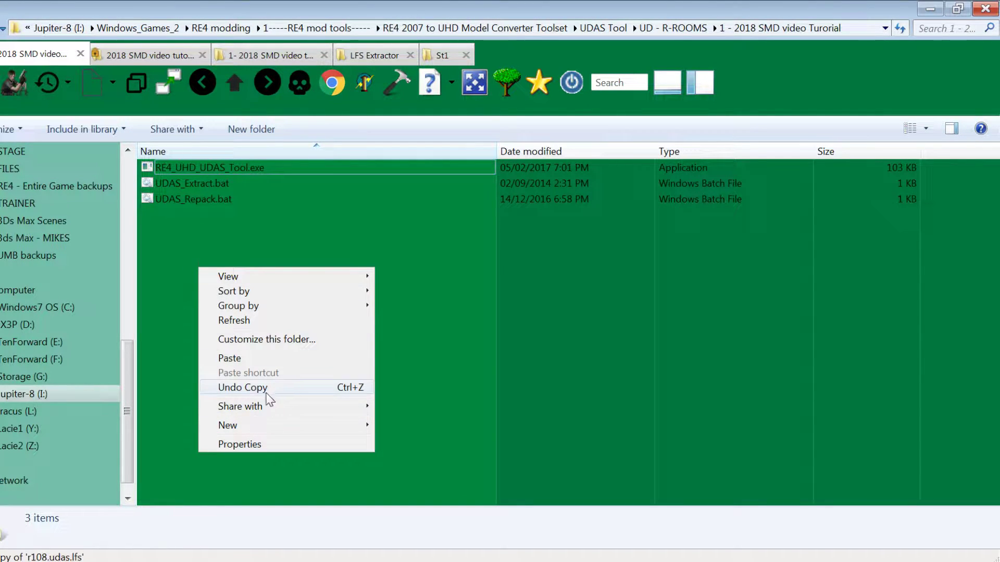
click(266, 359)
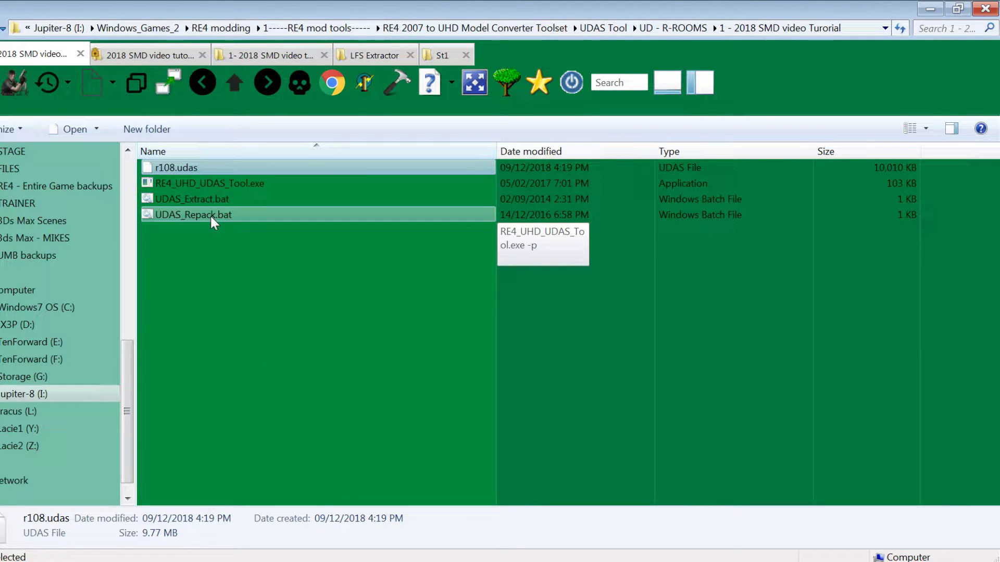
Browse the room folders in UD - R-ROOMS and return to the "1 - 2018 SMD video Turorial" folder
click(235, 81)
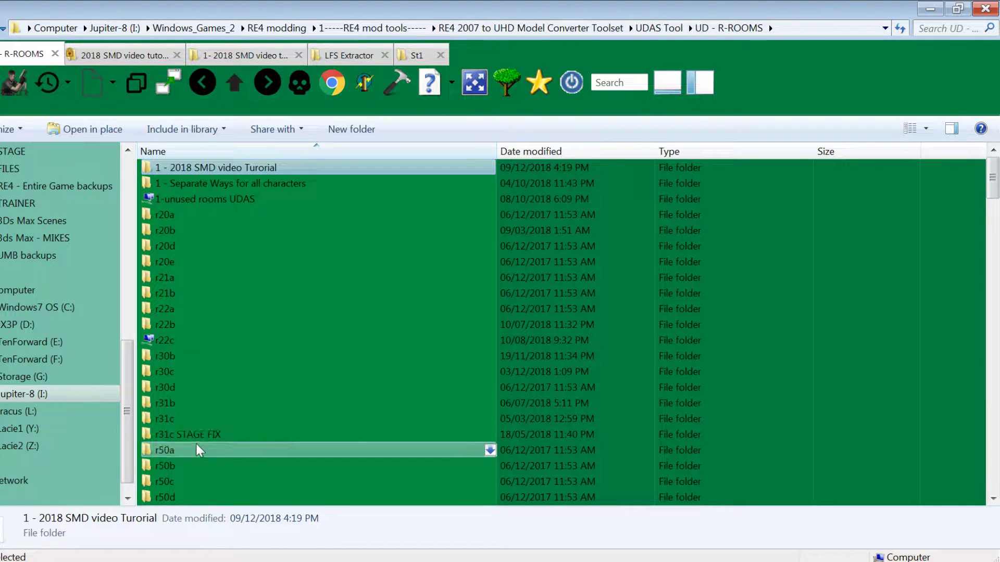
scroll(188, 281, down, 3)
scroll(187, 276, down, 9)
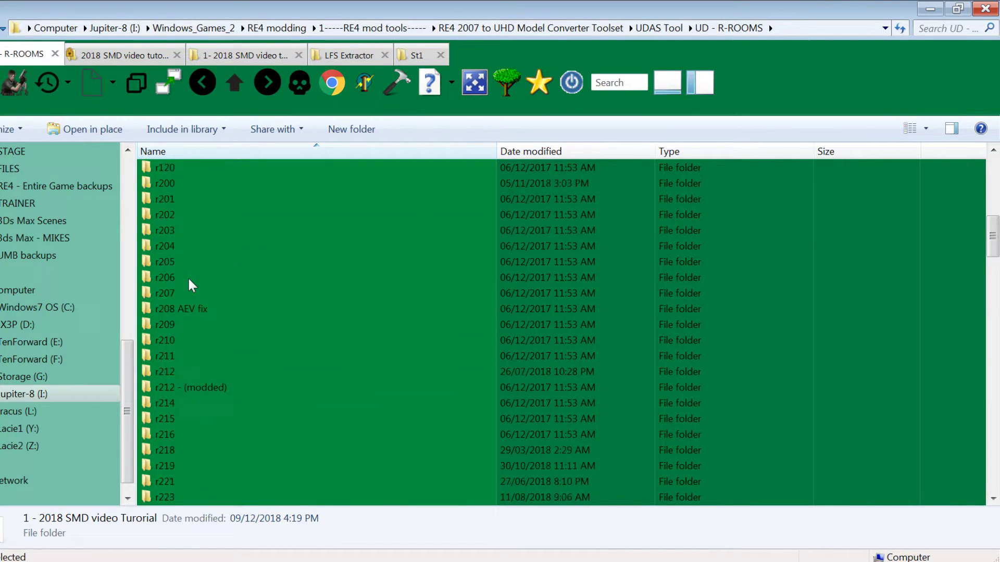
scroll(189, 433, up, 12)
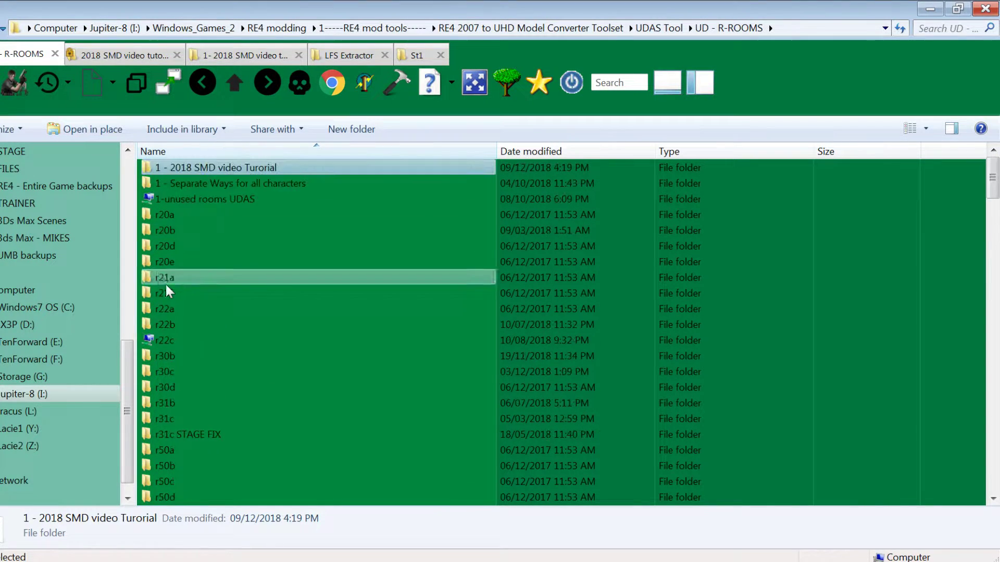
double_click(198, 167)
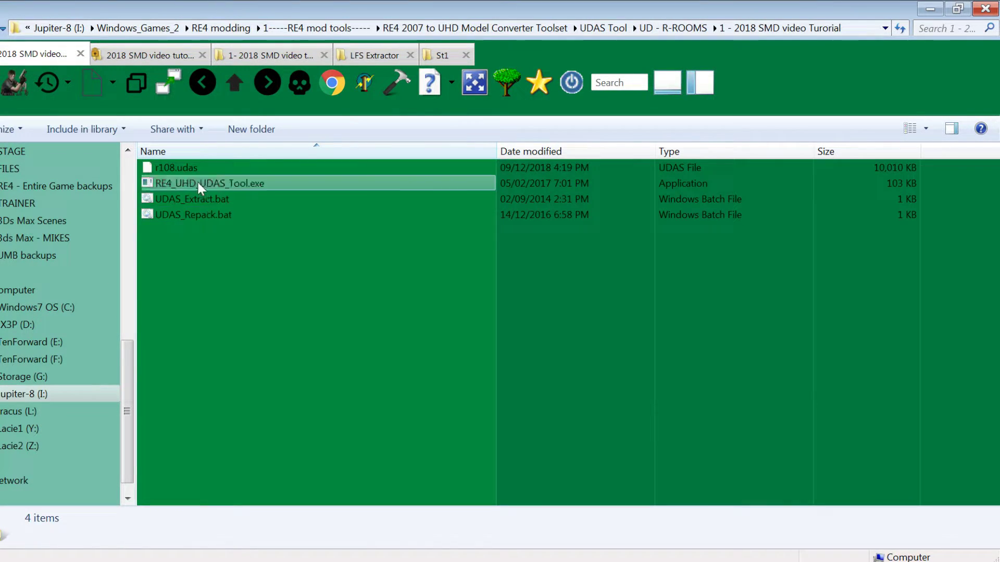
Unpack r108.udas with UDAS_Extract.bat and open the extracted r108 folder
double_click(210, 203)
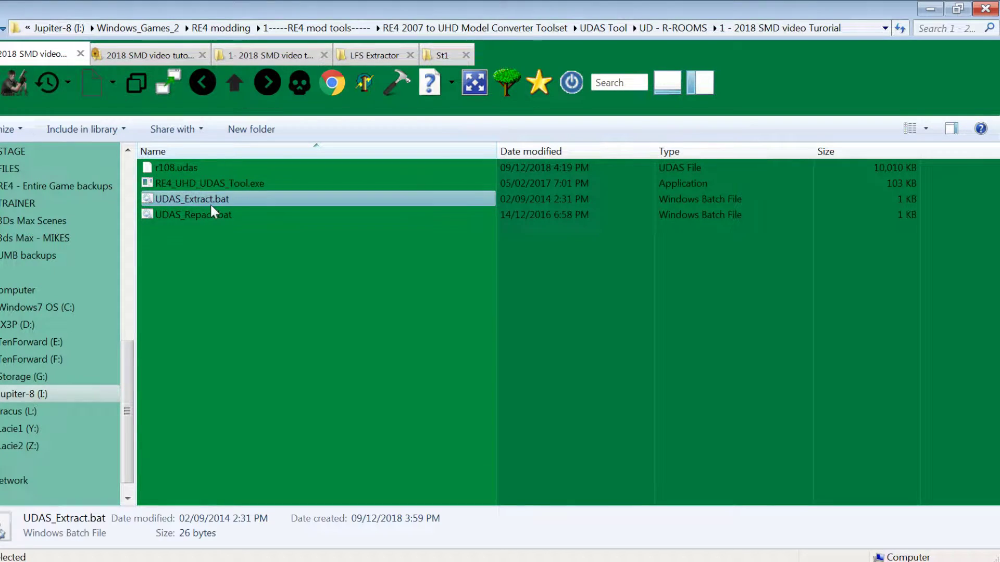
key(Return)
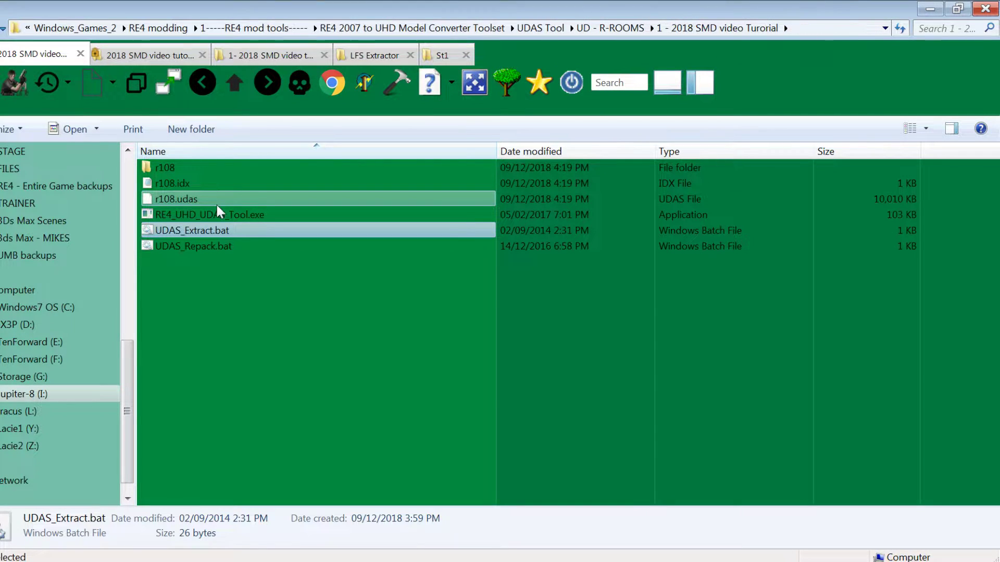
double_click(168, 165)
scroll(244, 225, up, 2)
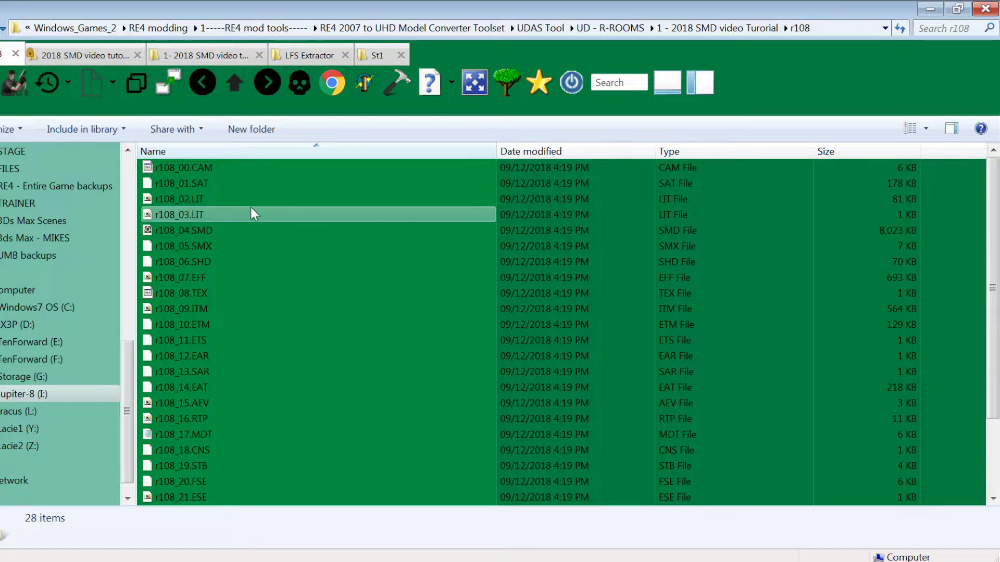
Look over the extracted r108 CAM, EFF, ETM, ITM and SMD files, and go back to the parent folder
click(205, 169)
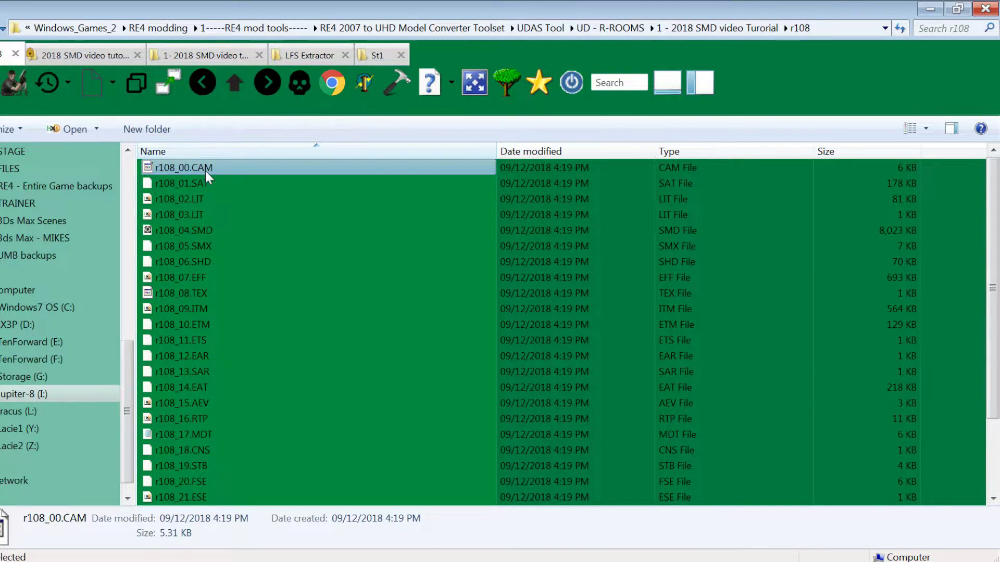
click(205, 278)
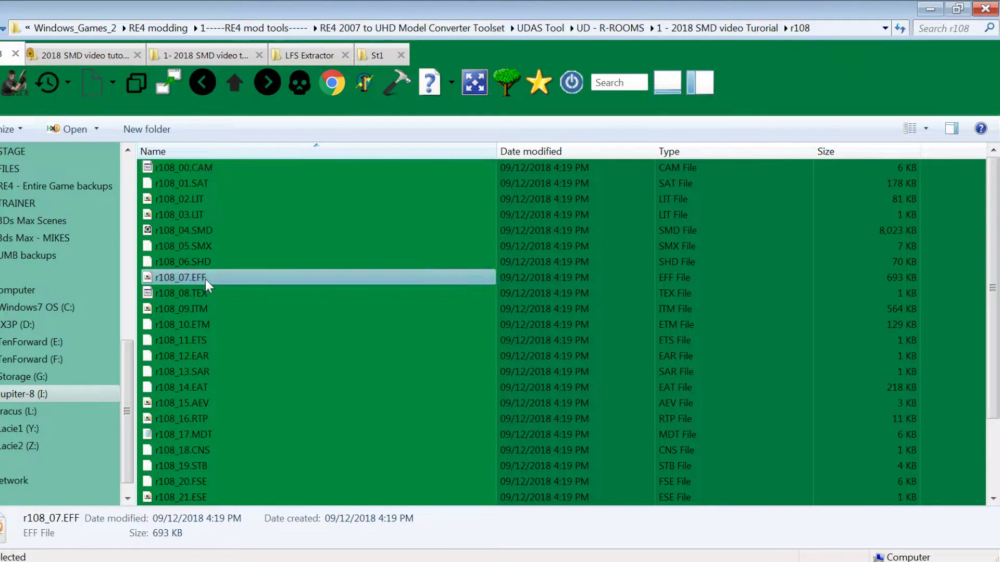
click(208, 324)
click(208, 308)
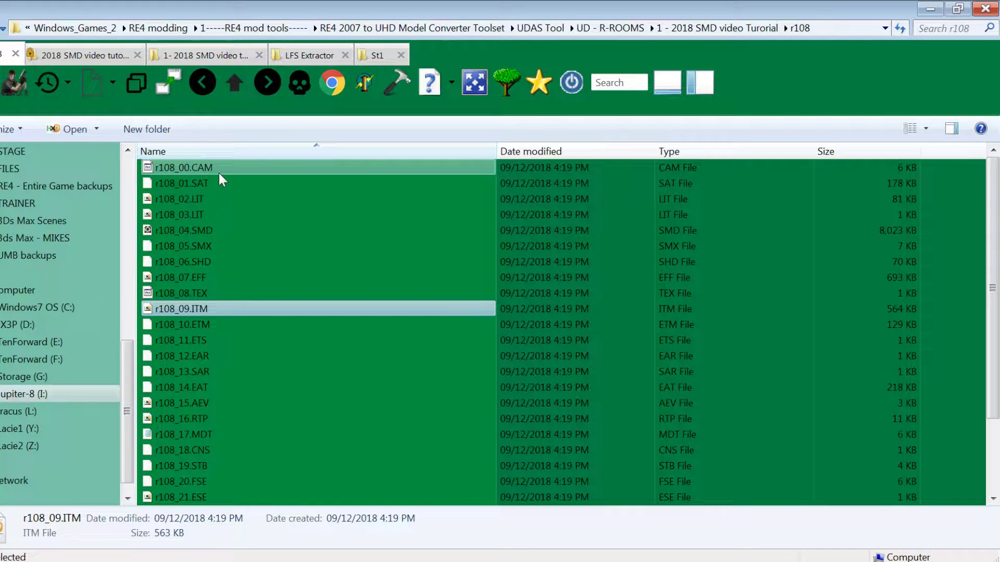
click(207, 233)
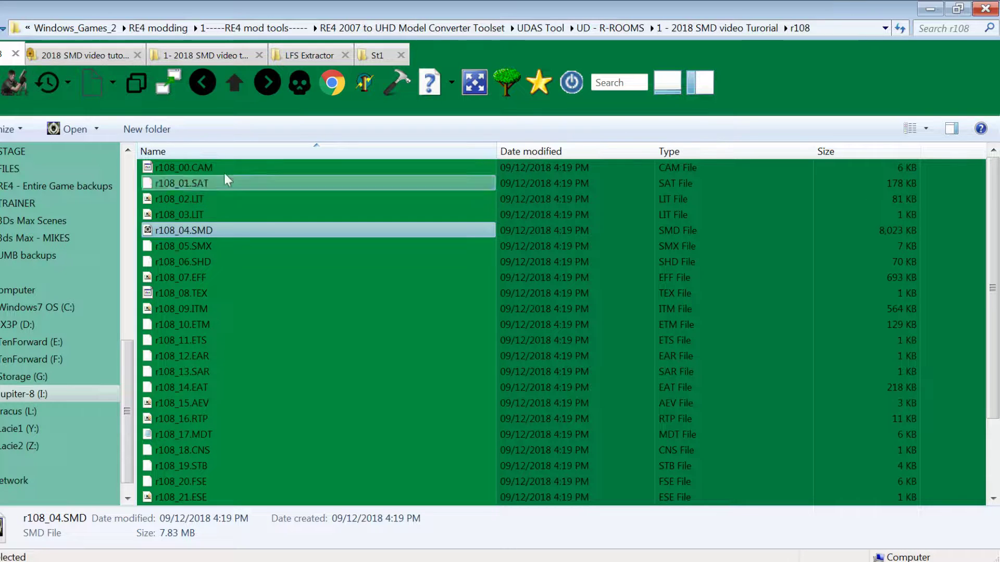
click(240, 89)
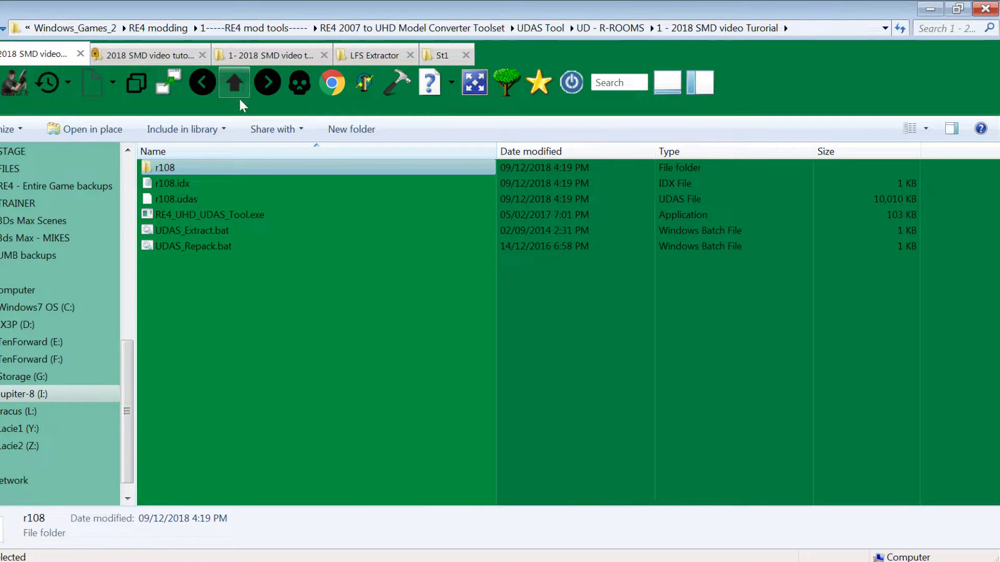
Copy r108_04.SMD from the extracted r108 folder into the SMD Tool's "2018 SMD video tutorial" folder
click(208, 199)
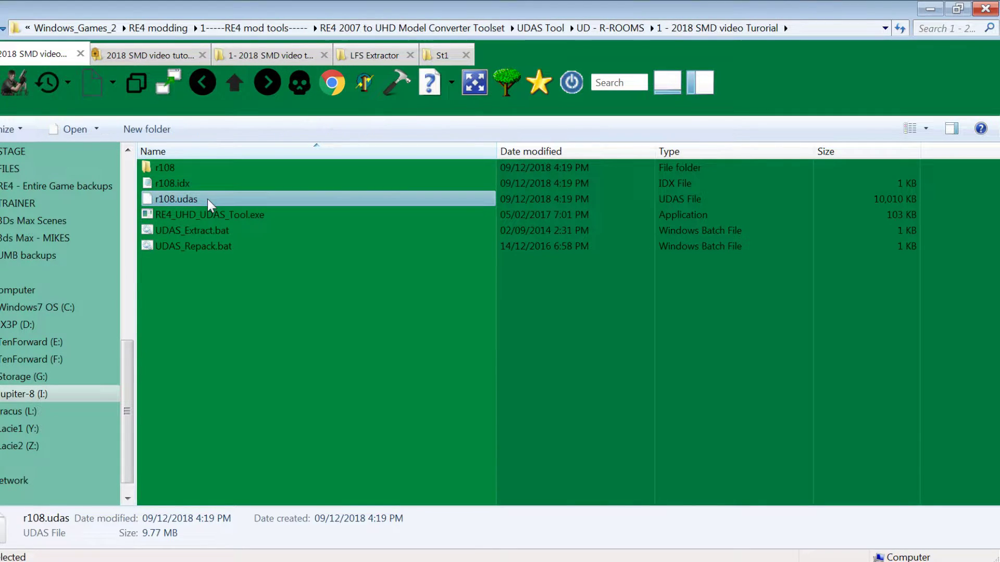
double_click(173, 167)
click(186, 230)
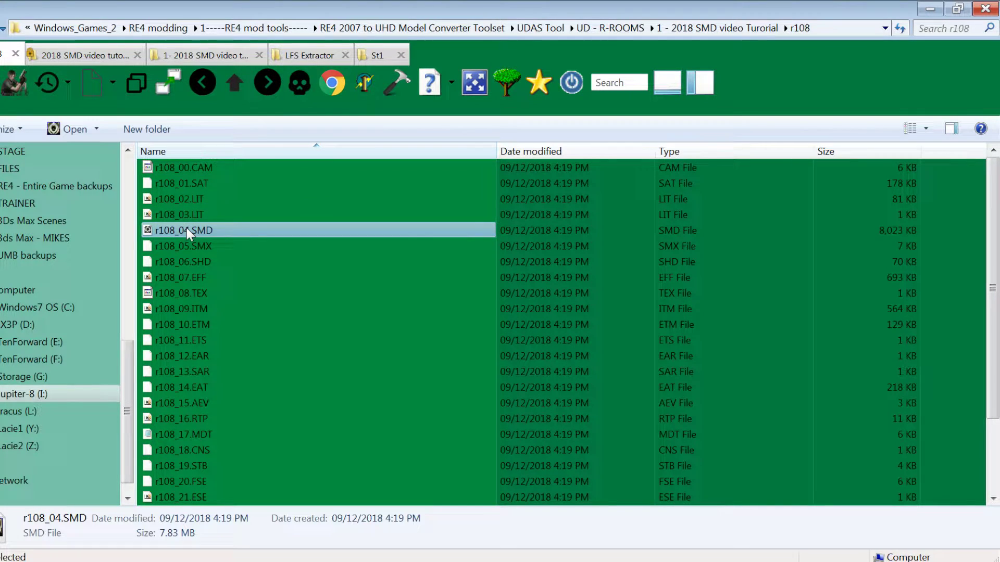
right_click(186, 228)
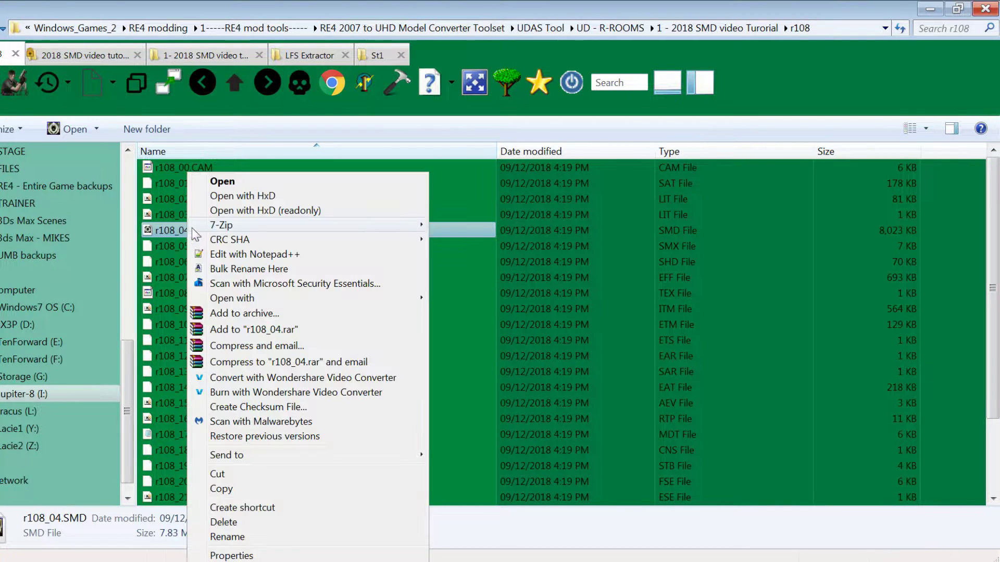
click(233, 483)
click(102, 55)
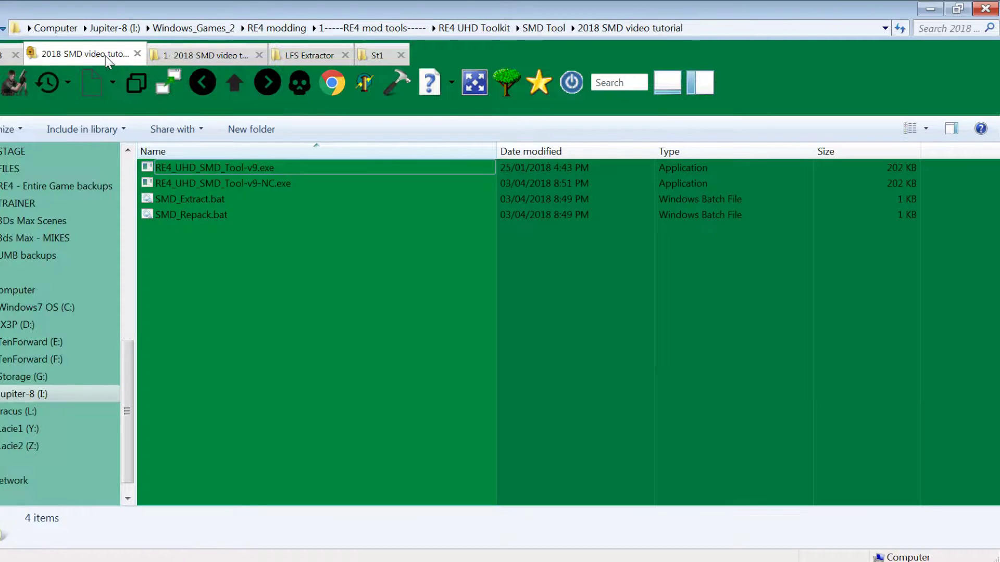
right_click(206, 243)
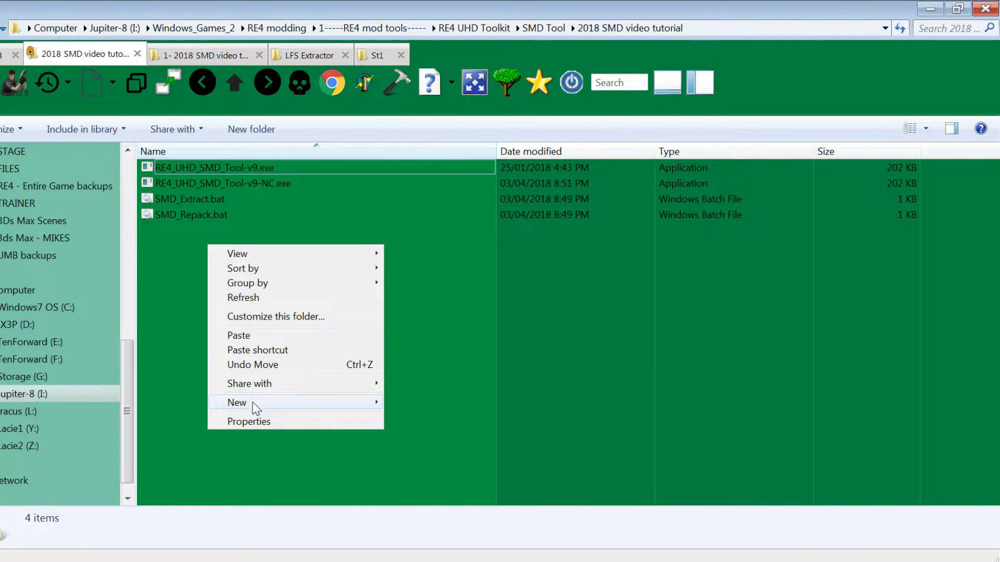
click(252, 337)
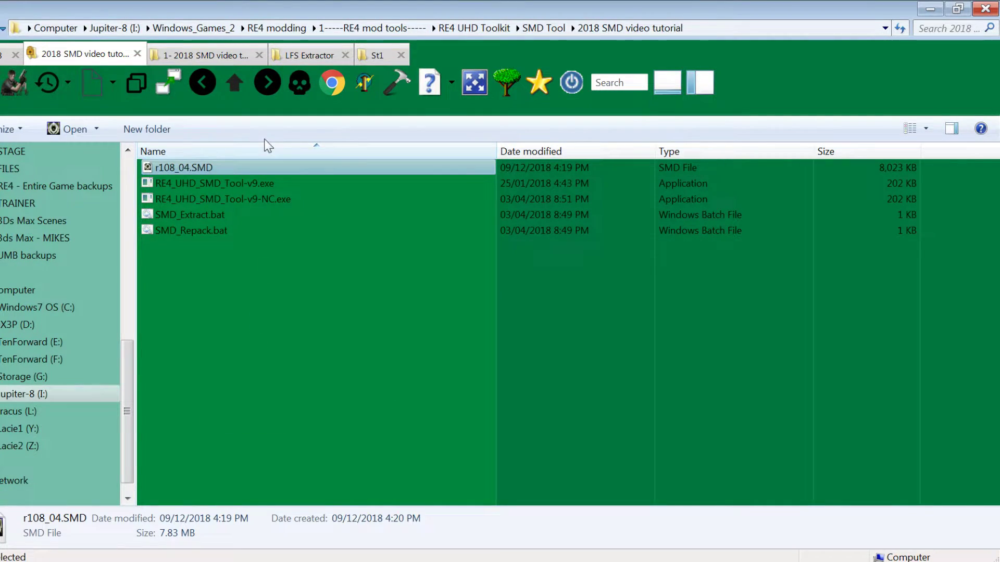
Unpack r108_04.SMD with SMD_Extract.bat and open the extracted r108_04 folder to look over its files
double_click(218, 215)
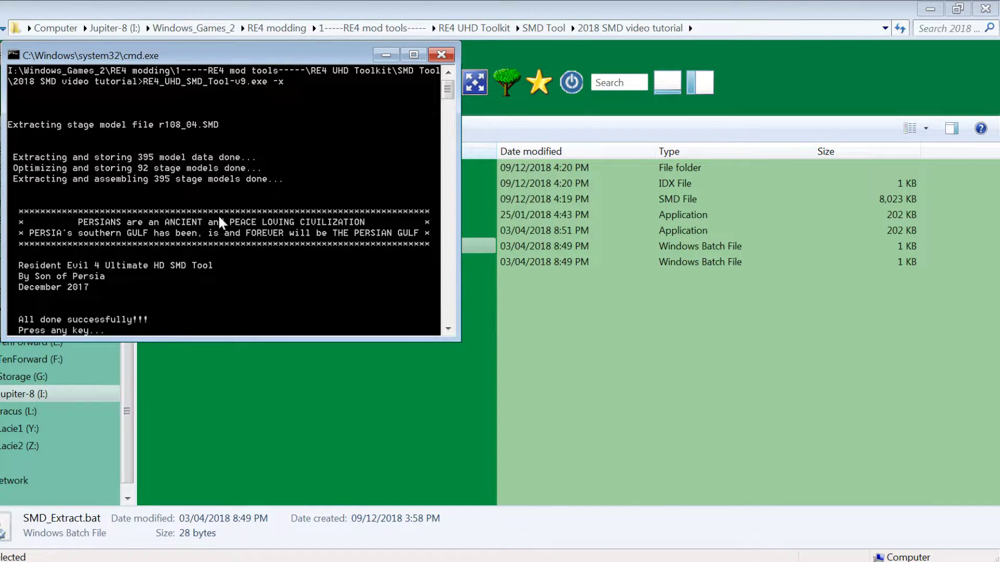
key(Return)
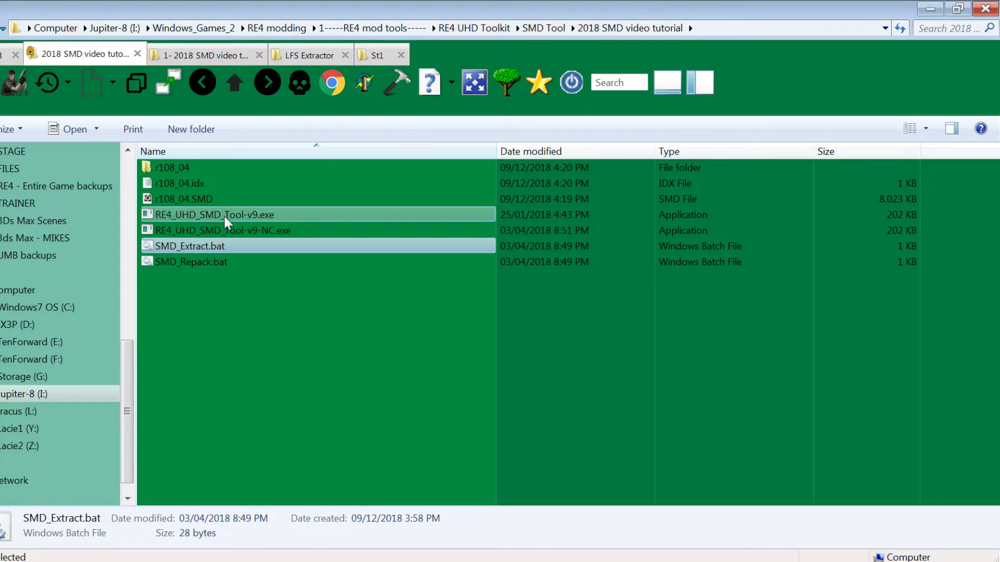
double_click(175, 167)
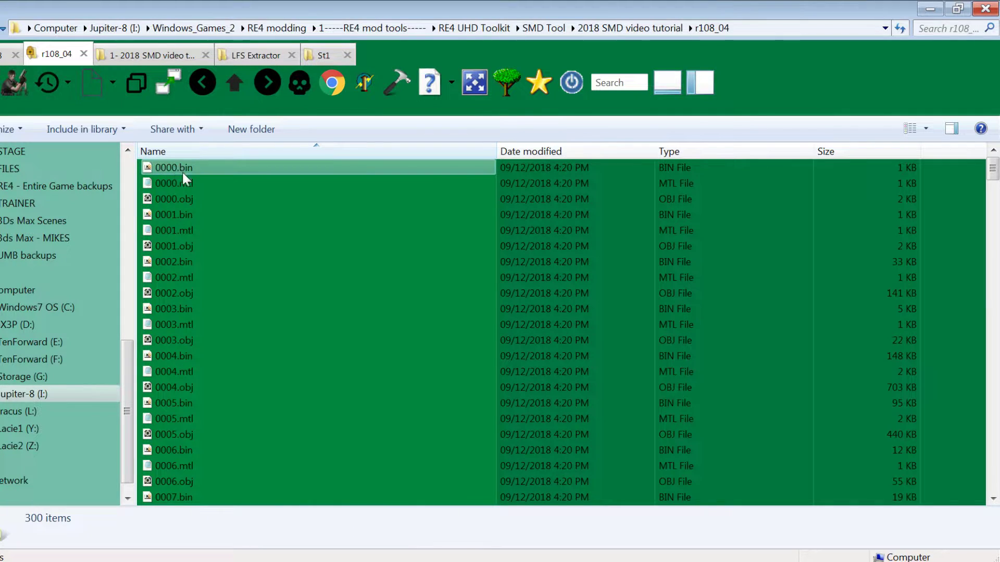
scroll(192, 198, down, 3)
scroll(191, 197, up, 3)
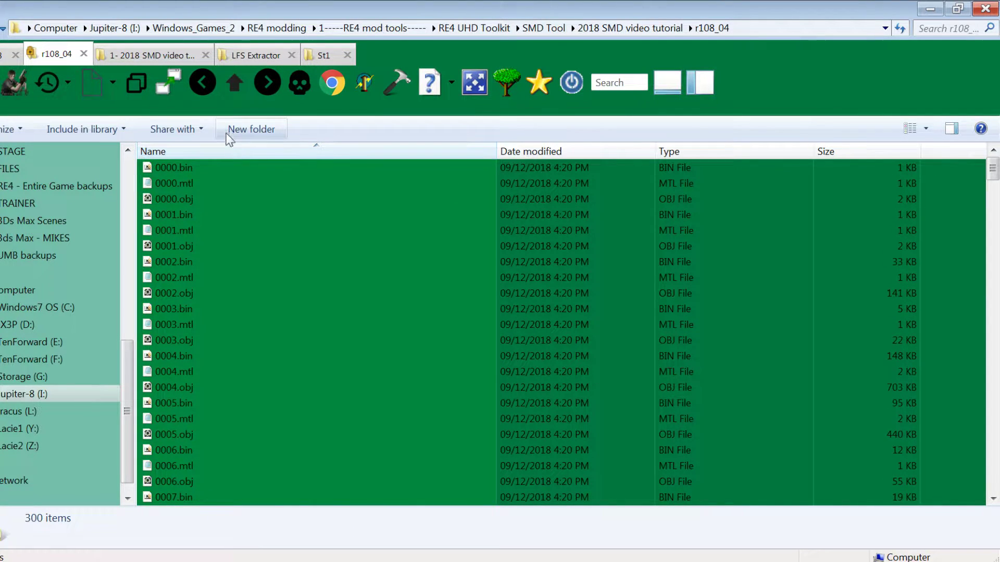
click(230, 89)
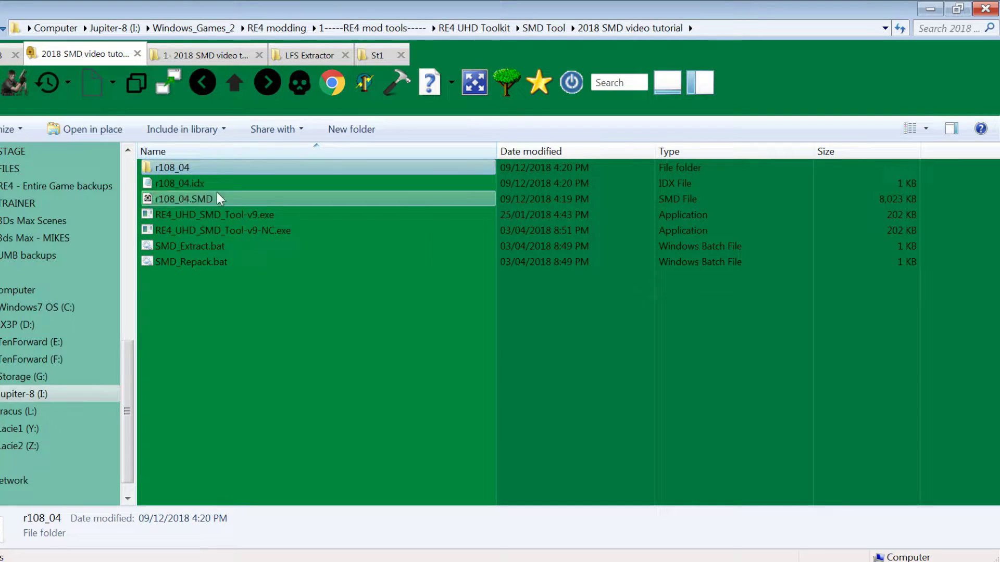
double_click(189, 168)
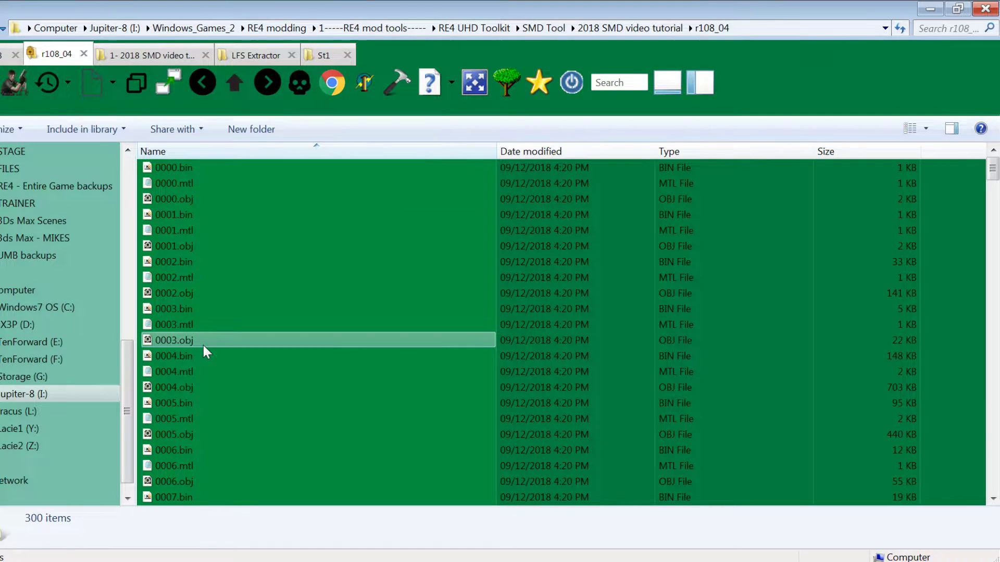
Open 0001.mtl in Notepad, highlight its material definition from newmtl to map_D, and close the file
double_click(230, 233)
click(259, 344)
drag(260, 343, 147, 251)
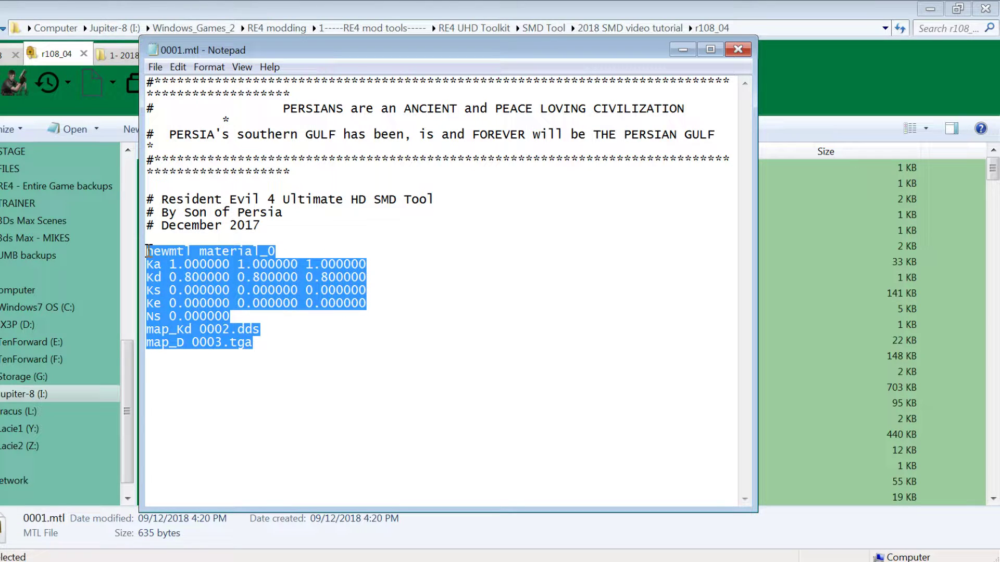
click(732, 52)
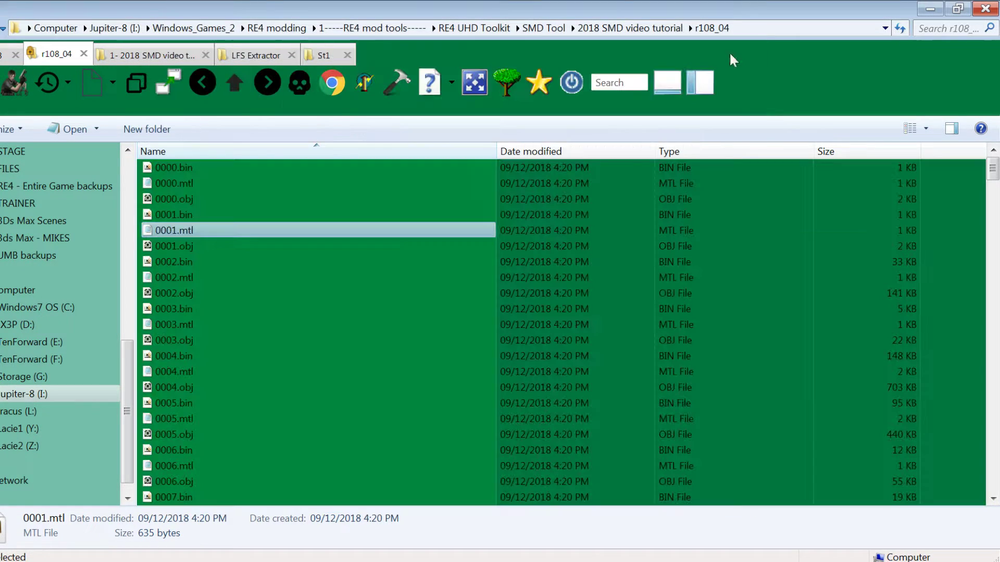
Preview 0001.obj in the model viewer, dismiss the log, and close the viewer
double_click(201, 246)
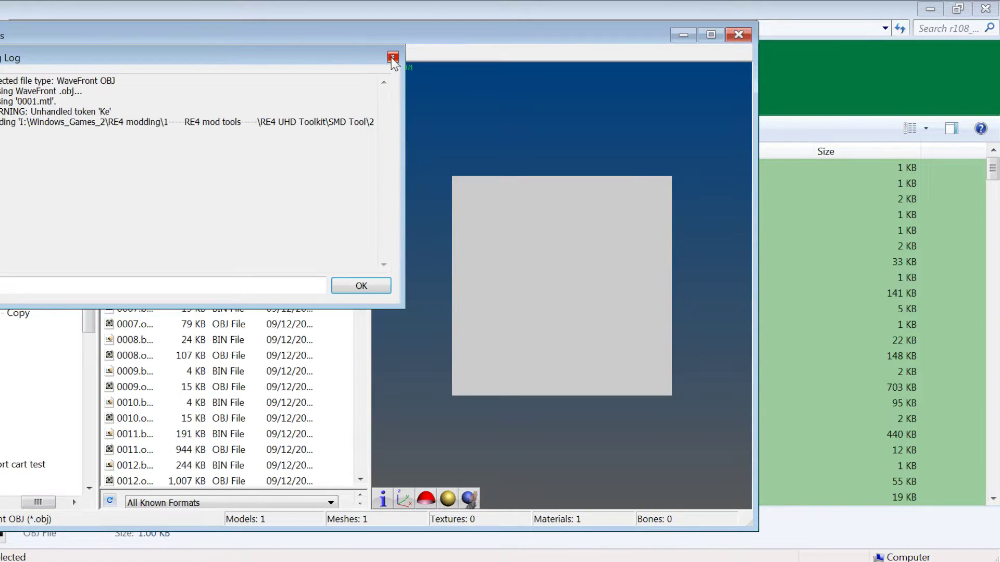
click(393, 57)
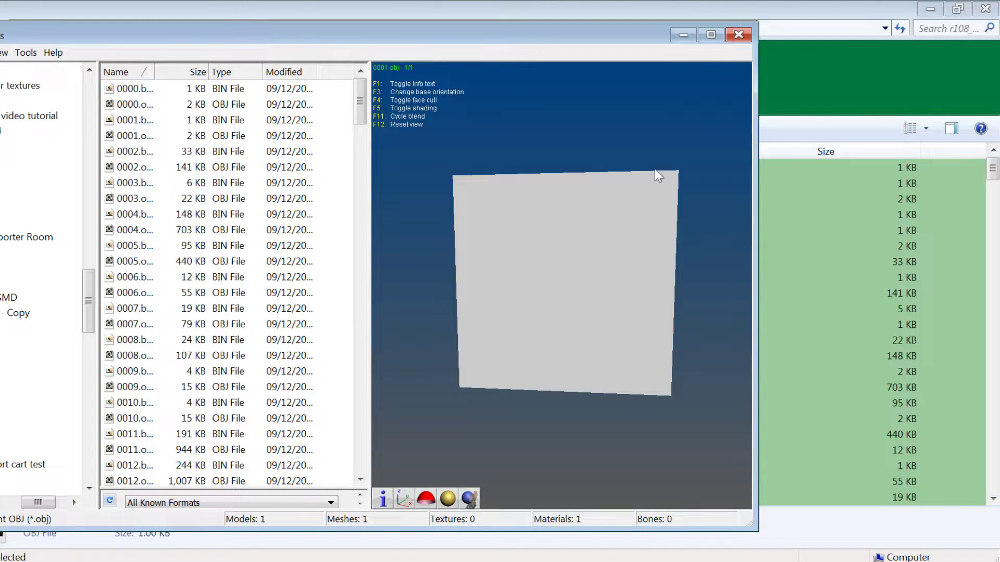
click(740, 36)
Preview 0007.obj in the model viewer from several angles, dismiss the log, and minimize the viewer
scroll(589, 167, down, 2)
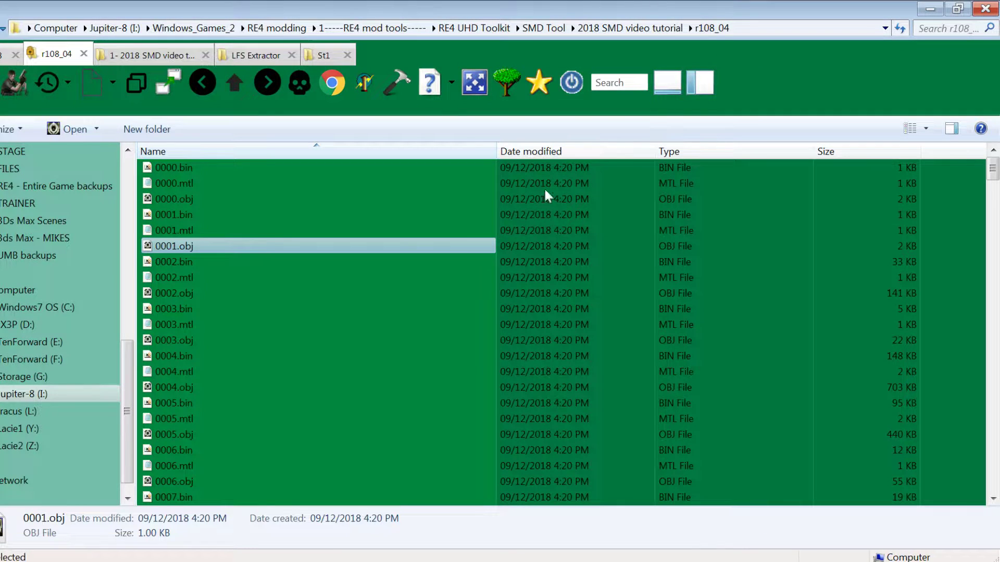
double_click(208, 434)
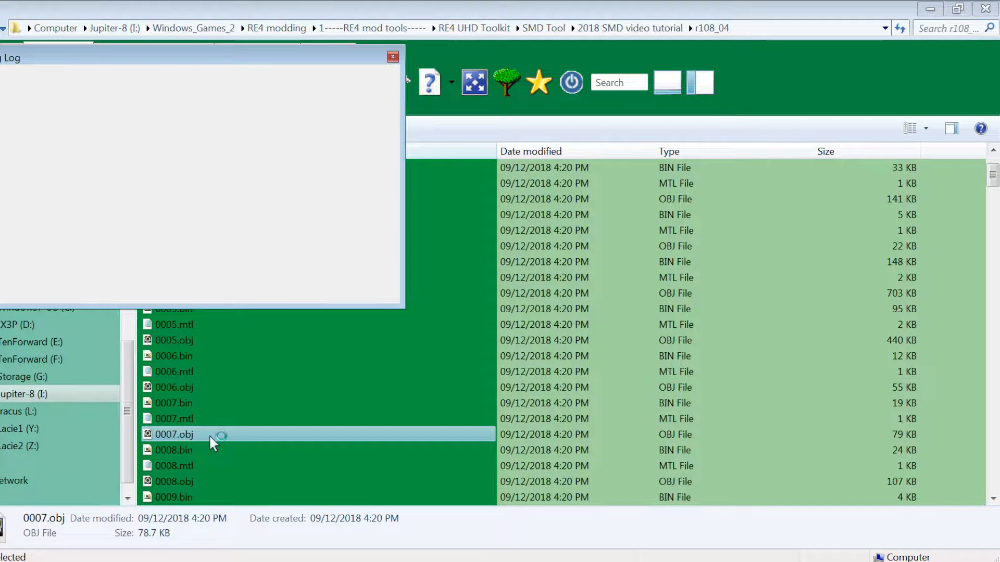
drag(543, 345, 598, 344)
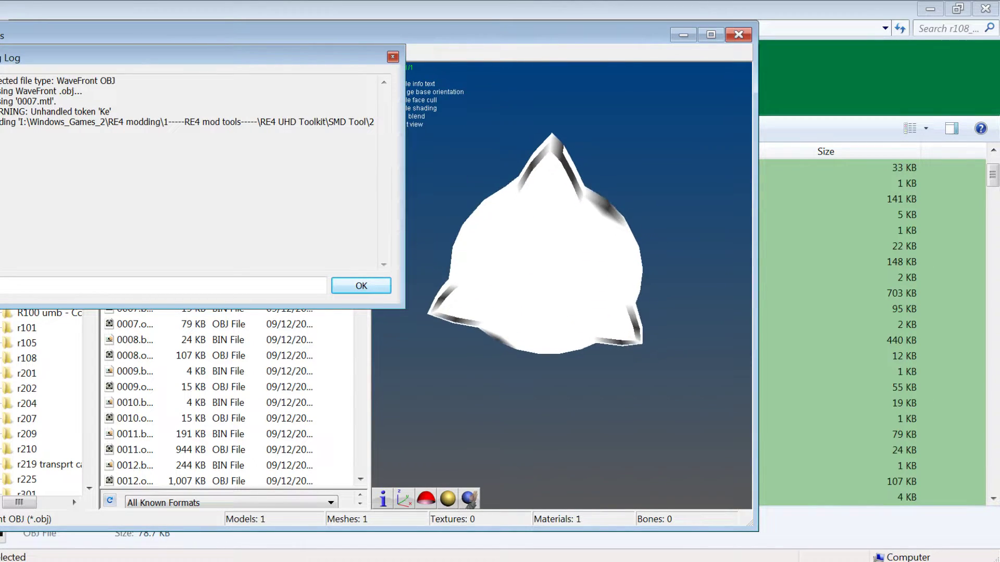
drag(552, 281, 565, 292)
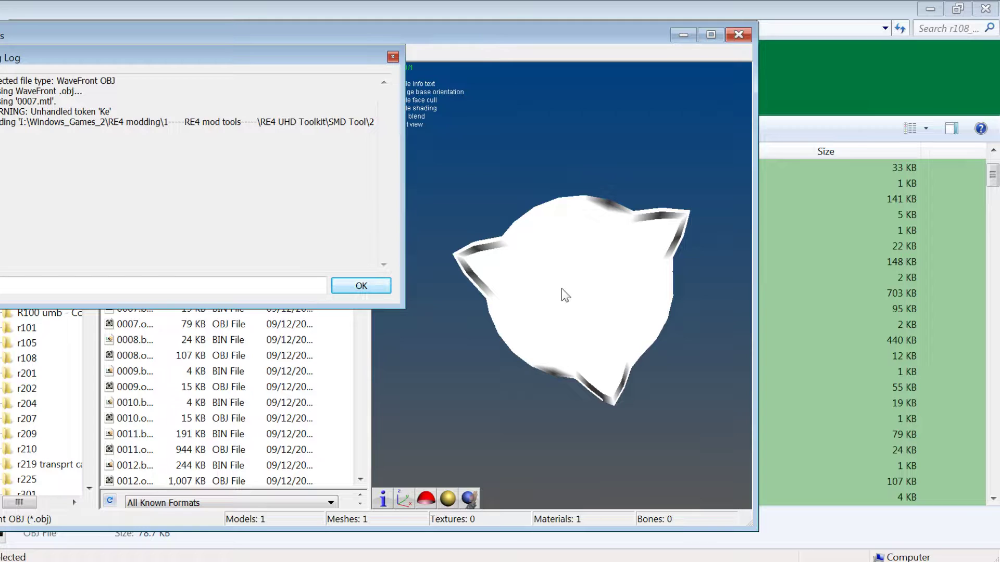
click(393, 57)
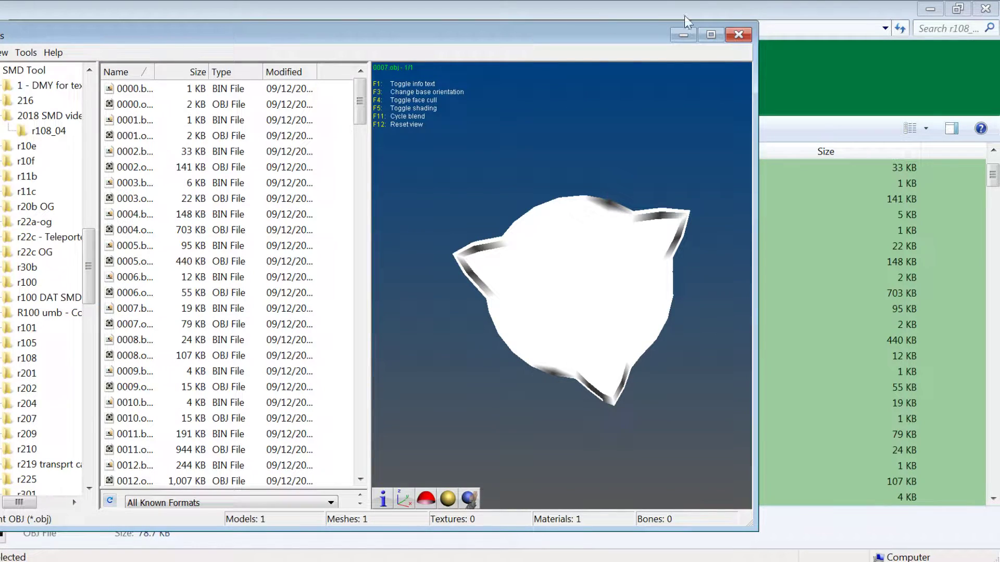
click(681, 37)
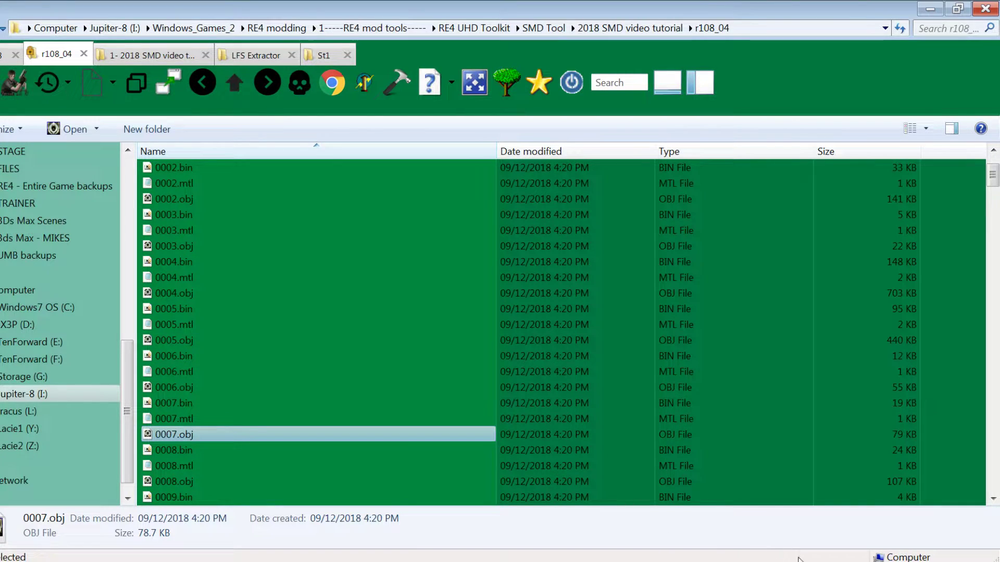
Restore the model viewer, preview 0010.obj, 0011.obj, 0013.obj and 0017.obj in turn, and close the viewer
click(639, 561)
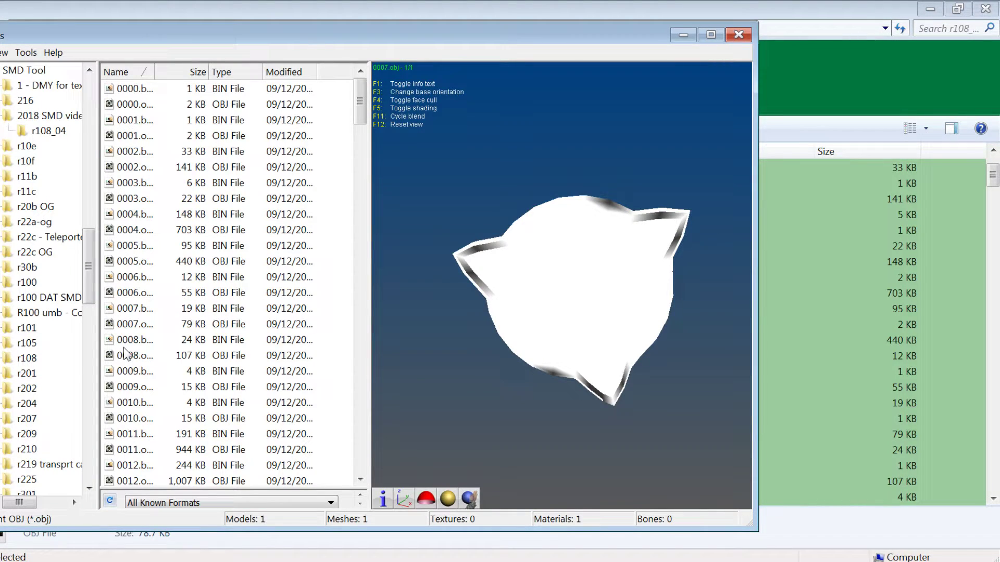
click(125, 418)
click(528, 334)
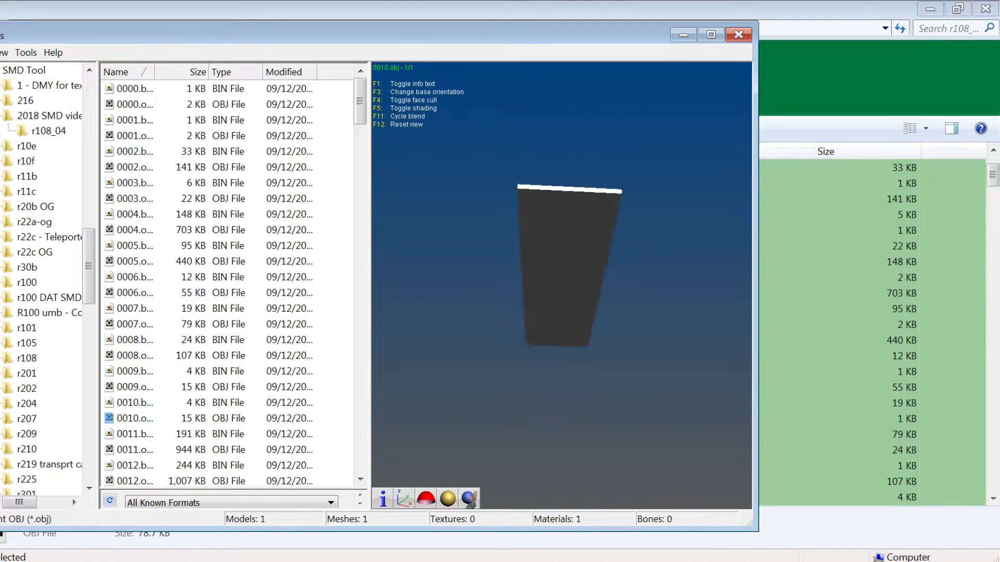
click(132, 452)
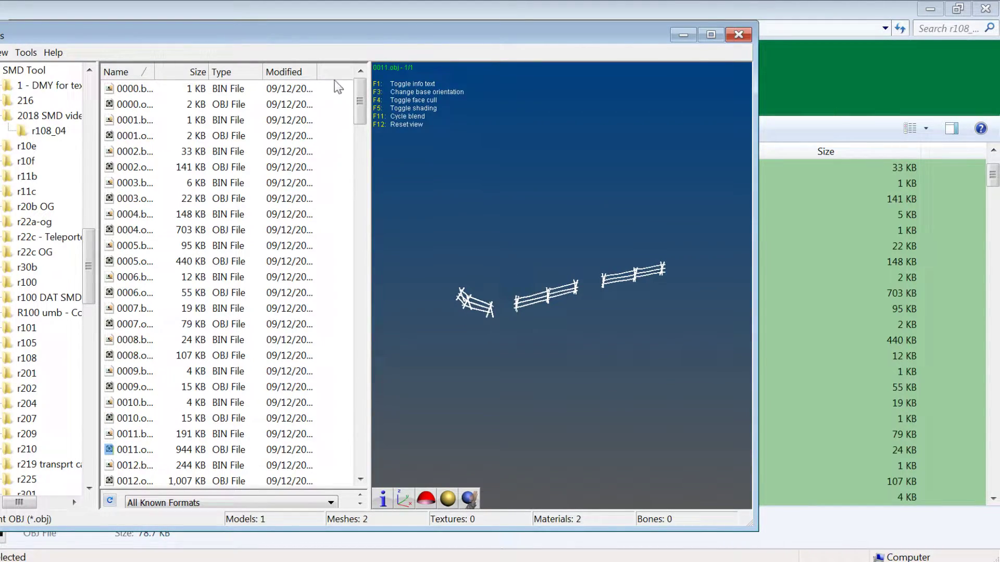
drag(360, 101, 360, 136)
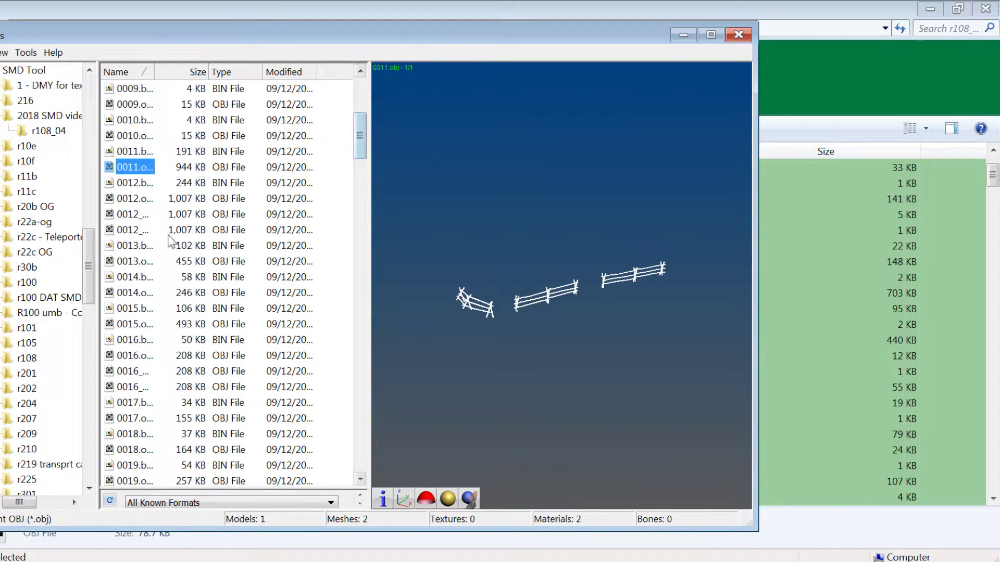
click(133, 264)
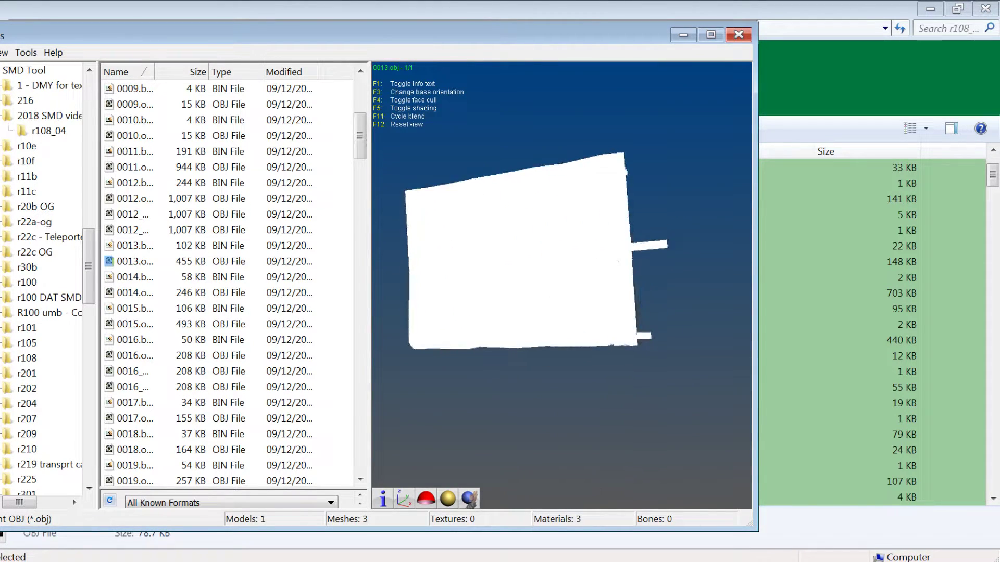
click(140, 421)
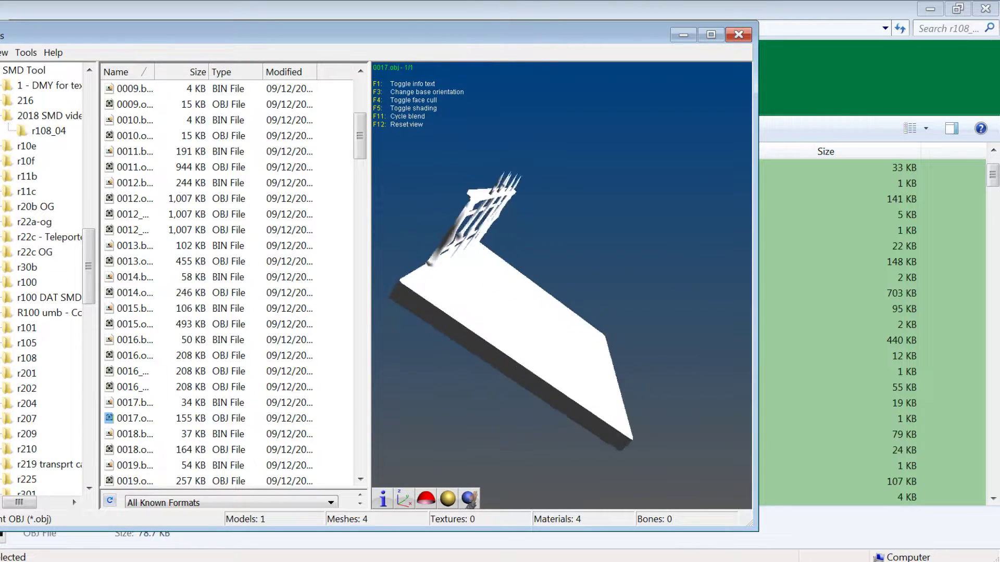
click(738, 35)
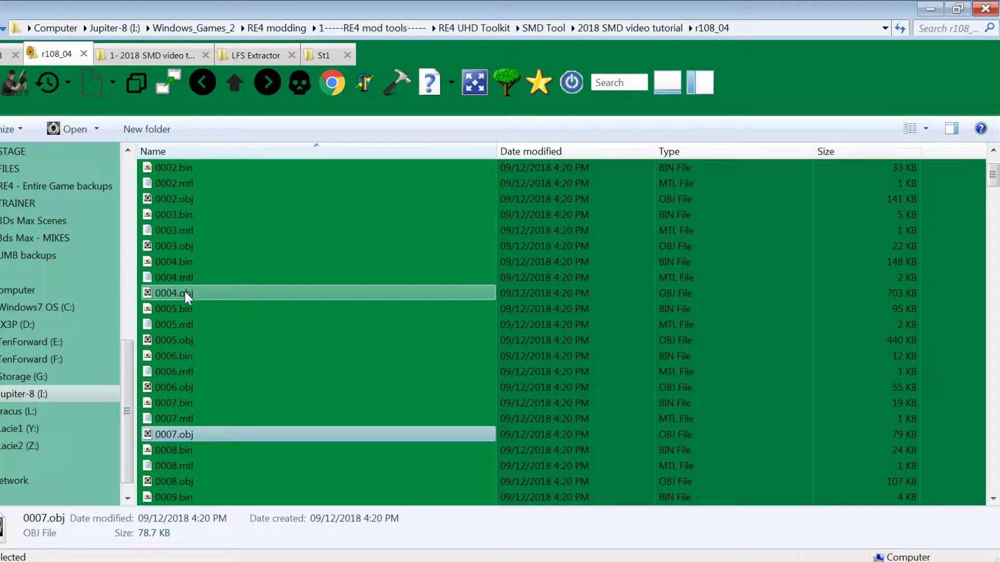
Look over the r108_04 folder's BIN files and the AR and GB variants of the 0012 OBJ model
click(190, 357)
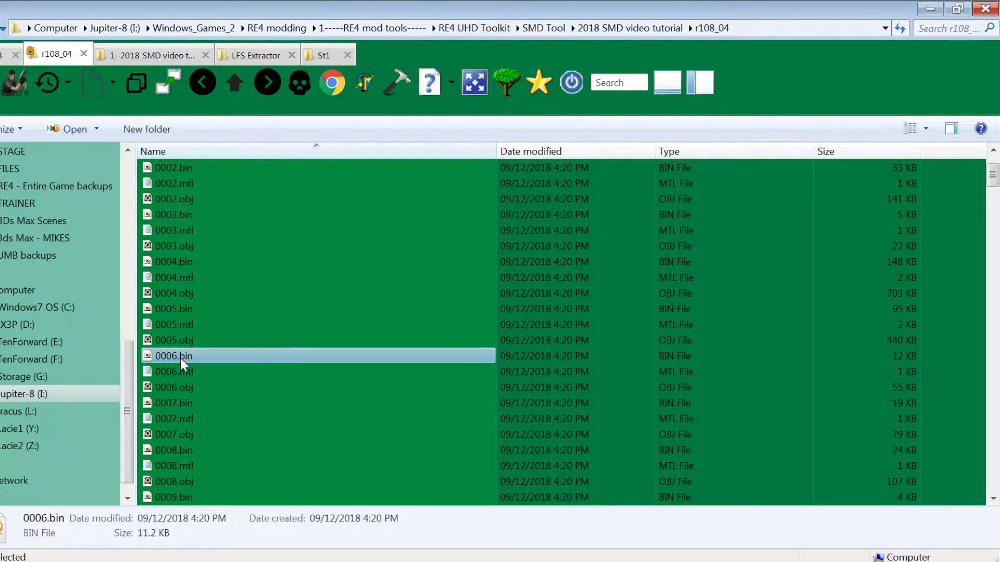
scroll(180, 356, down, 10)
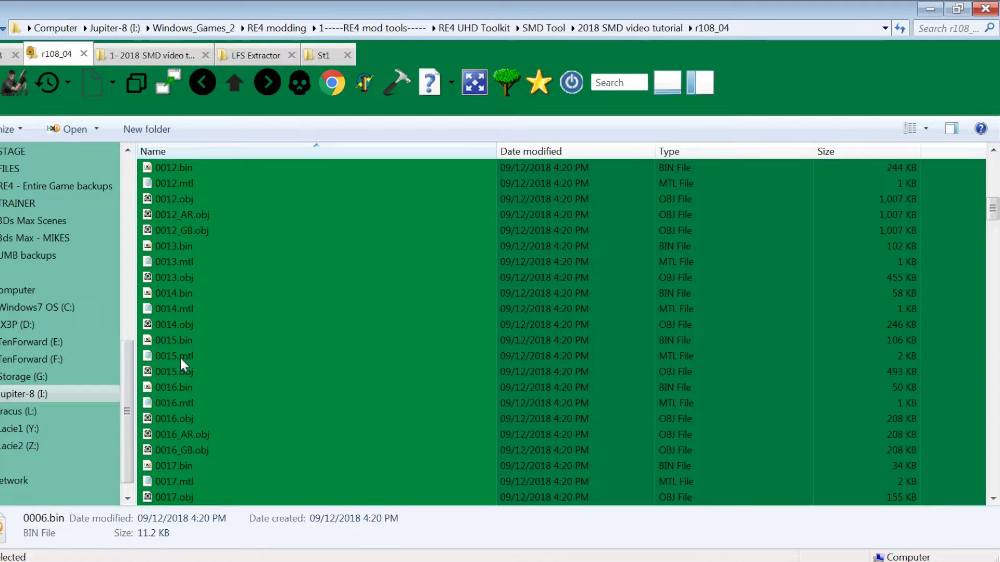
click(180, 213)
scroll(180, 213, up, 1)
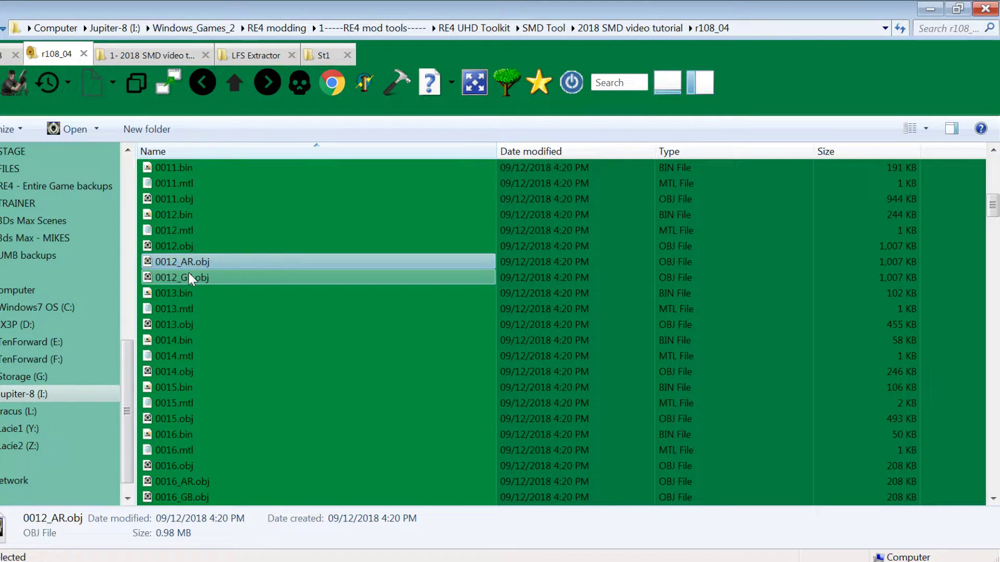
Preview 0012.obj in the model viewer and inspect the model from different angles
double_click(180, 247)
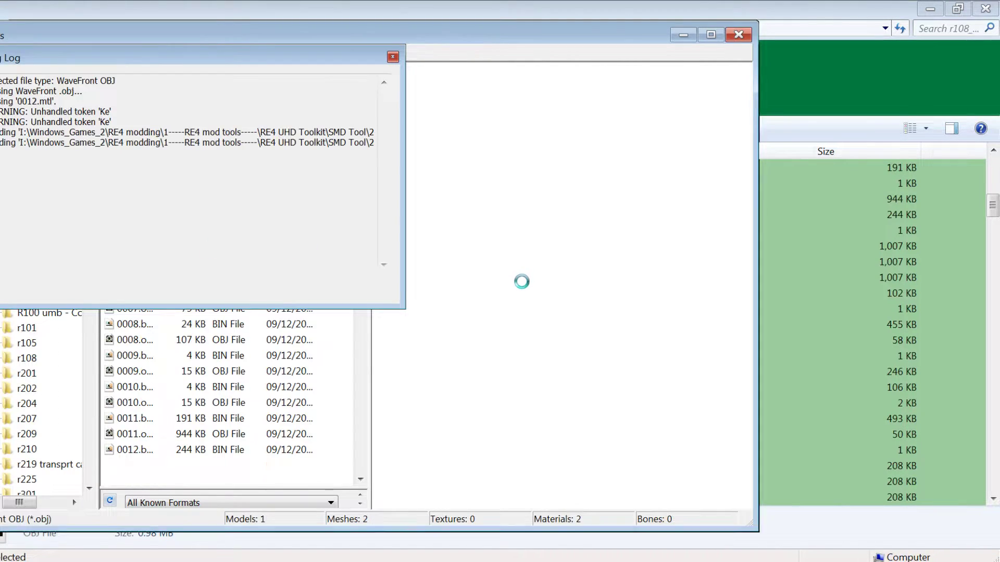
drag(522, 329, 654, 321)
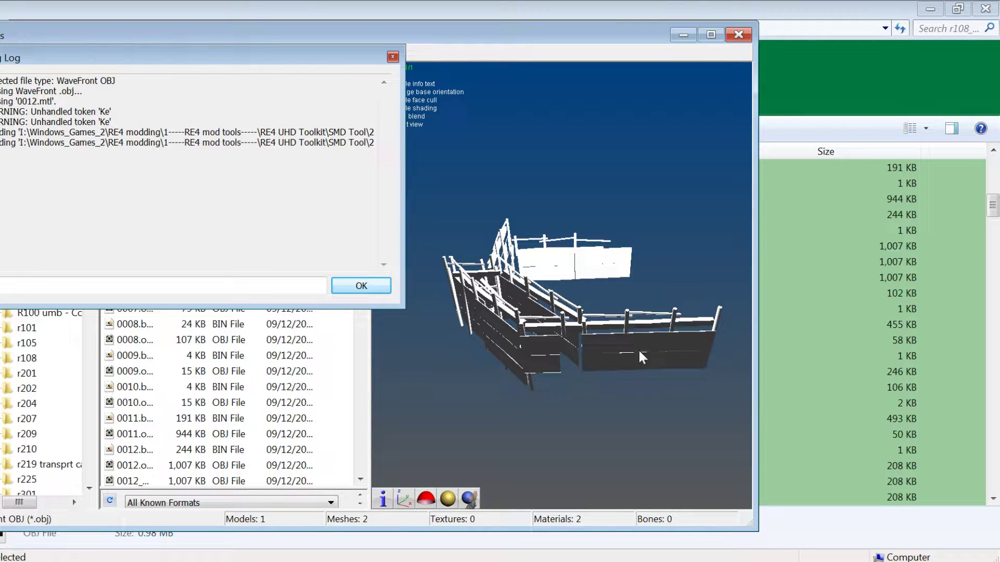
drag(582, 290, 570, 333)
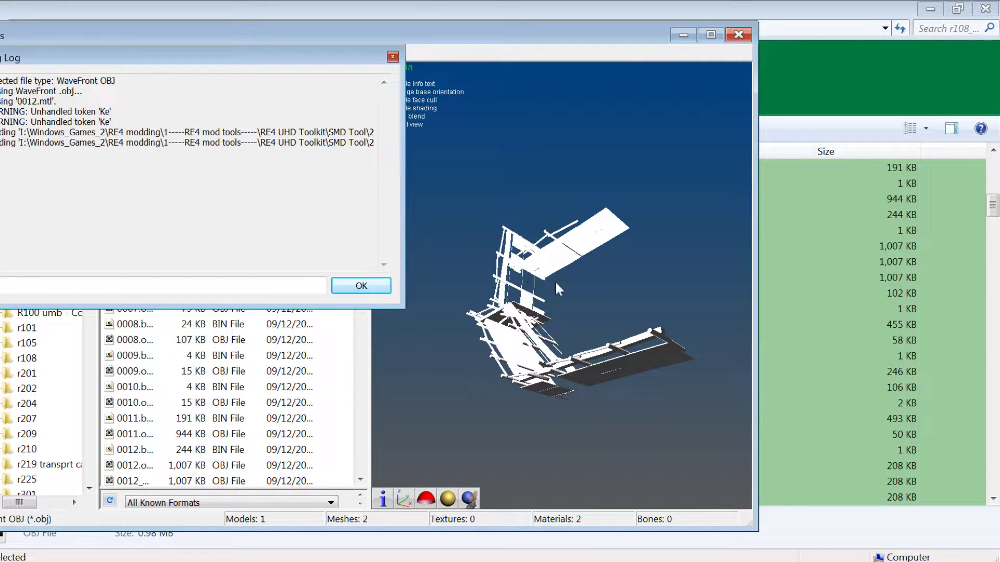
Dismiss the log for 0012.obj and close the model viewer
click(385, 291)
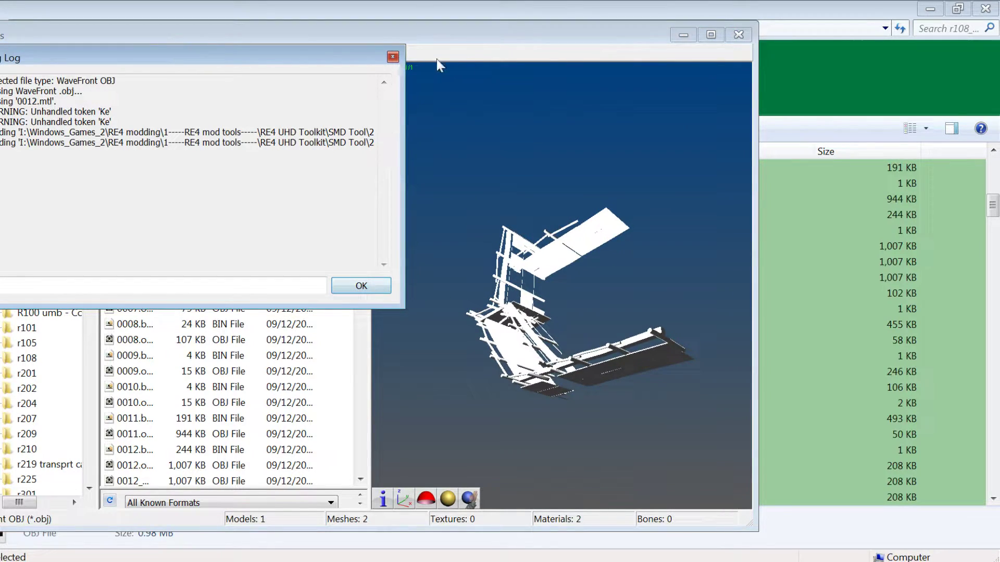
click(393, 58)
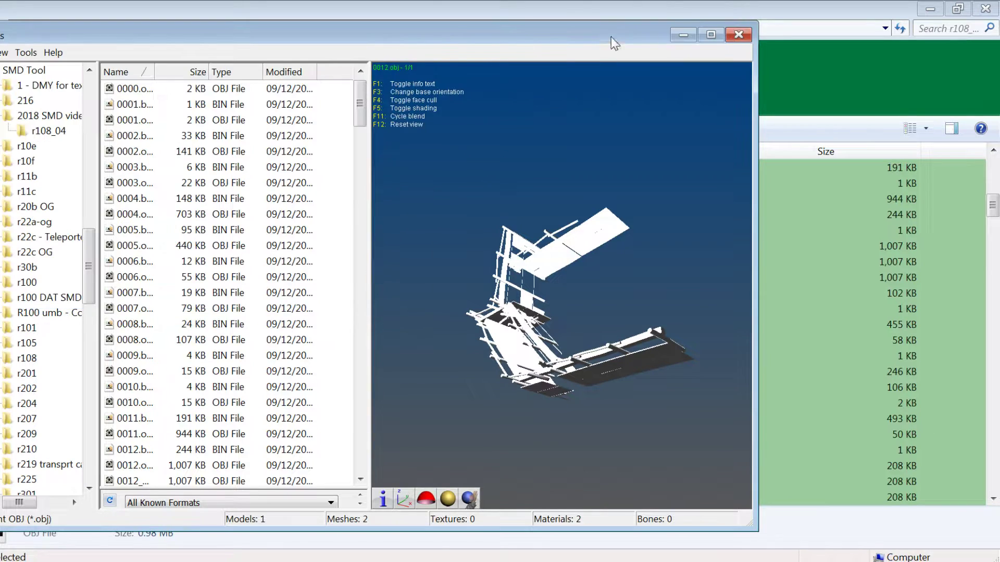
click(738, 34)
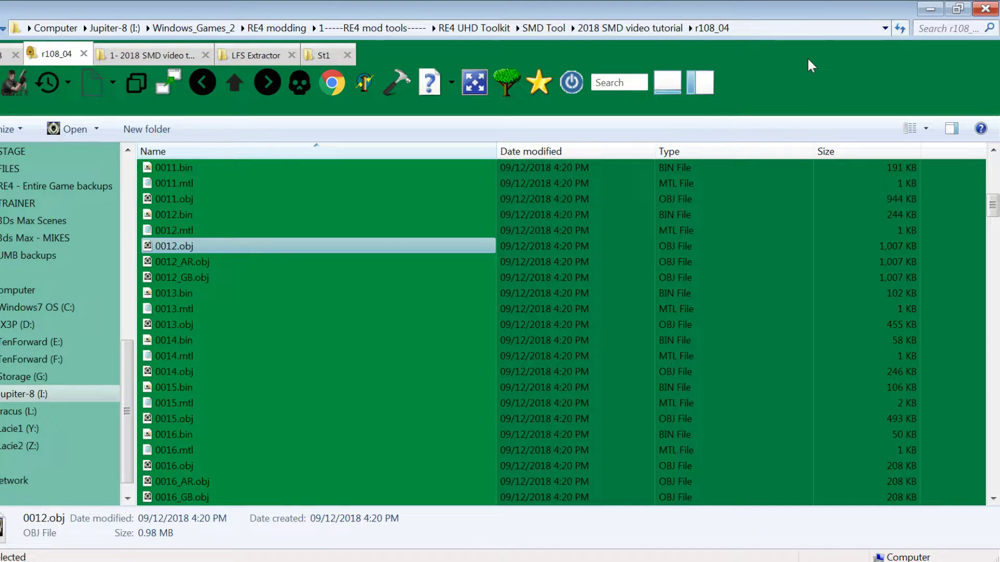
Examine 0012.obj and its 0012_AR.obj and 0012_GB.obj variants in the r108_04 file list
click(205, 275)
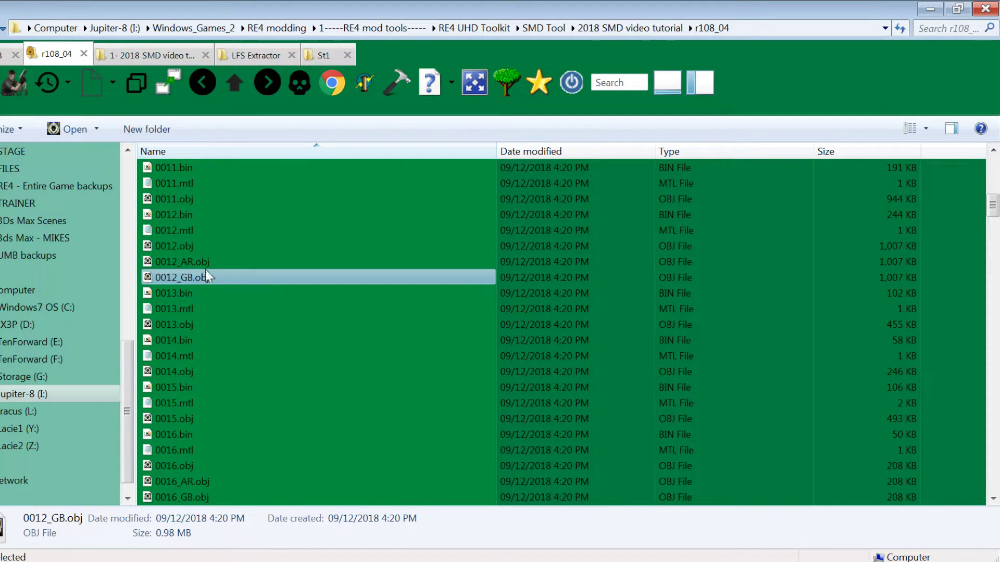
shift+click(183, 244)
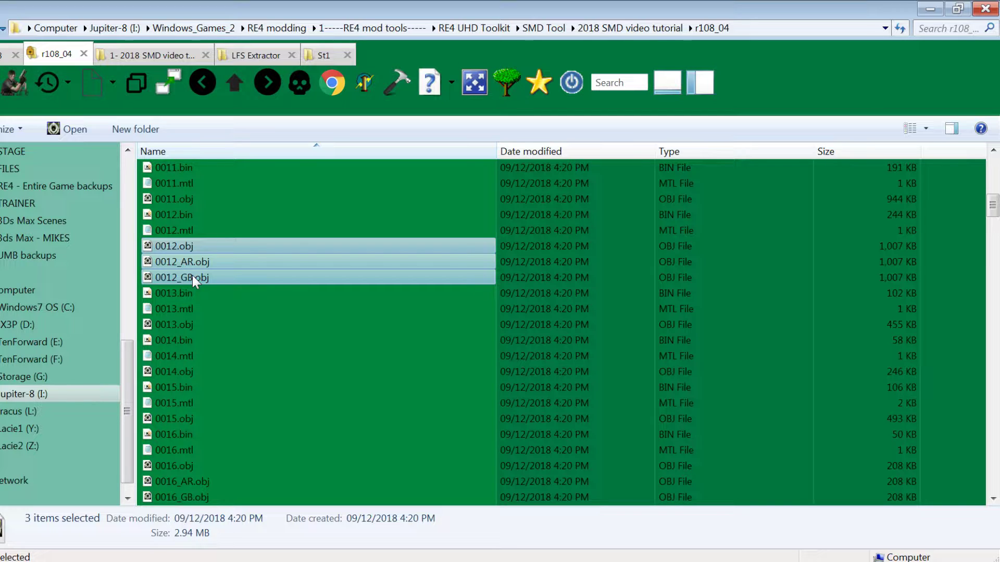
click(182, 243)
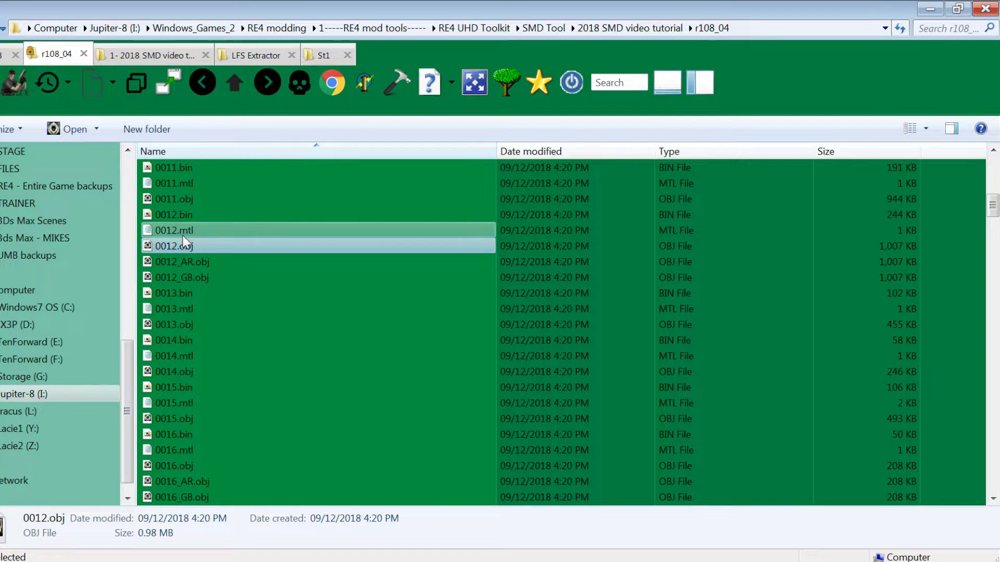
click(177, 261)
click(177, 274)
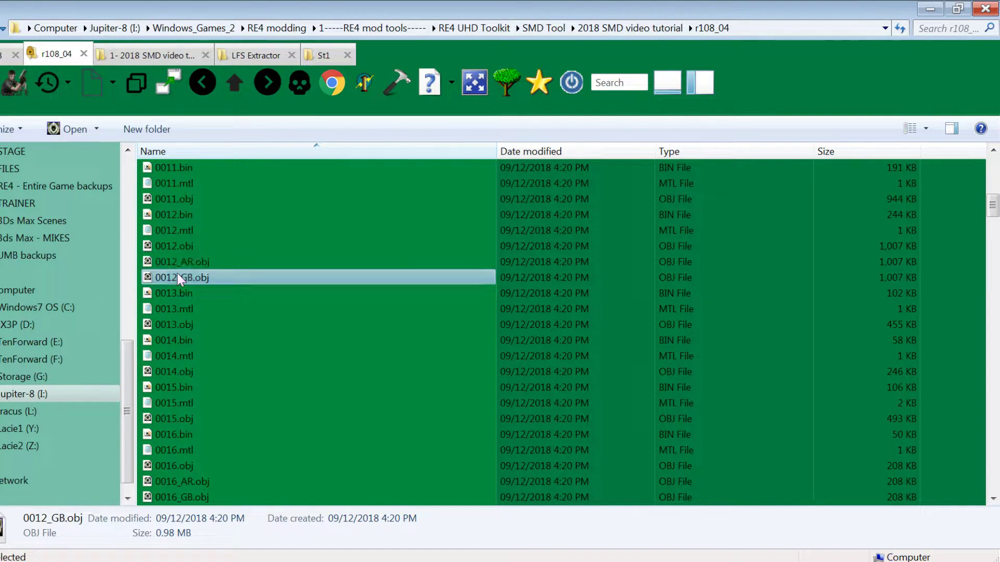
click(211, 341)
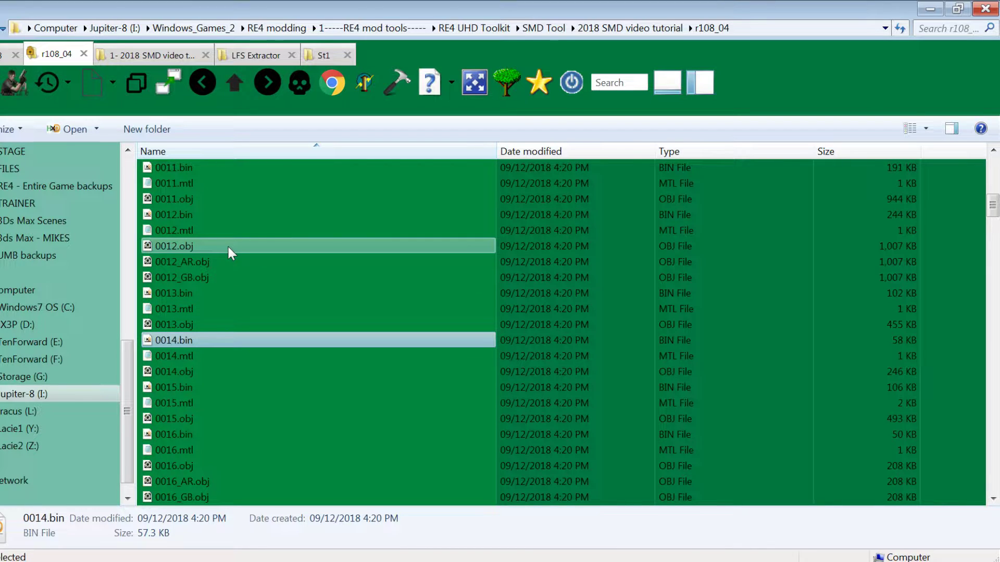
click(194, 261)
click(195, 276)
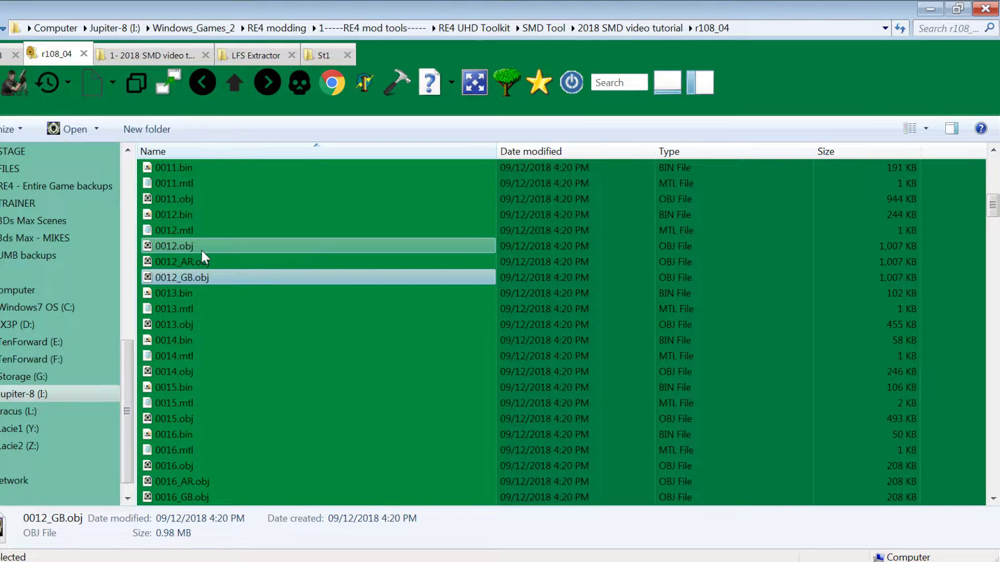
click(186, 307)
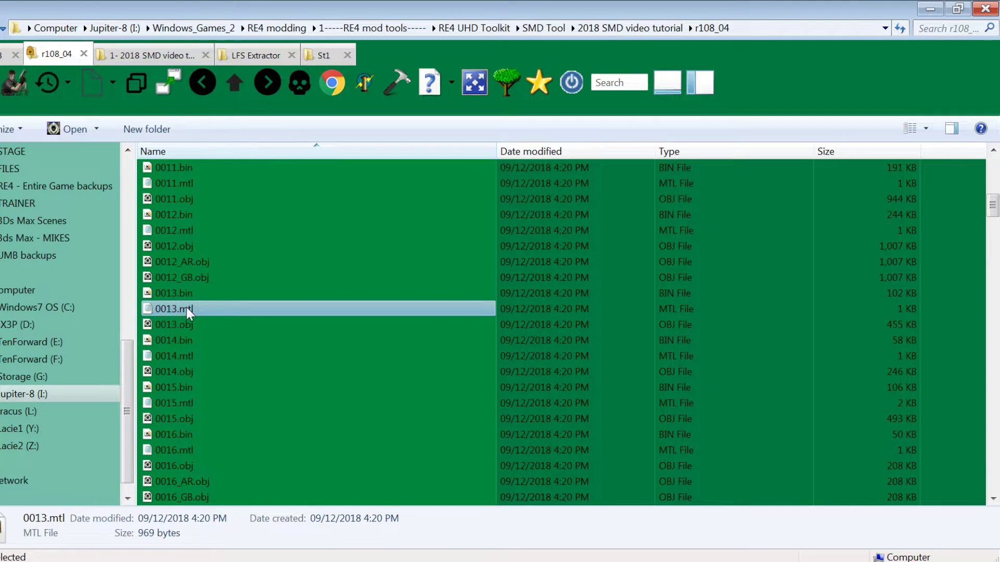
Look through the remaining numbered BIN, MTL and OBJ files in the r108_04 folder, down to 0092.tpl
scroll(185, 306, down, 20)
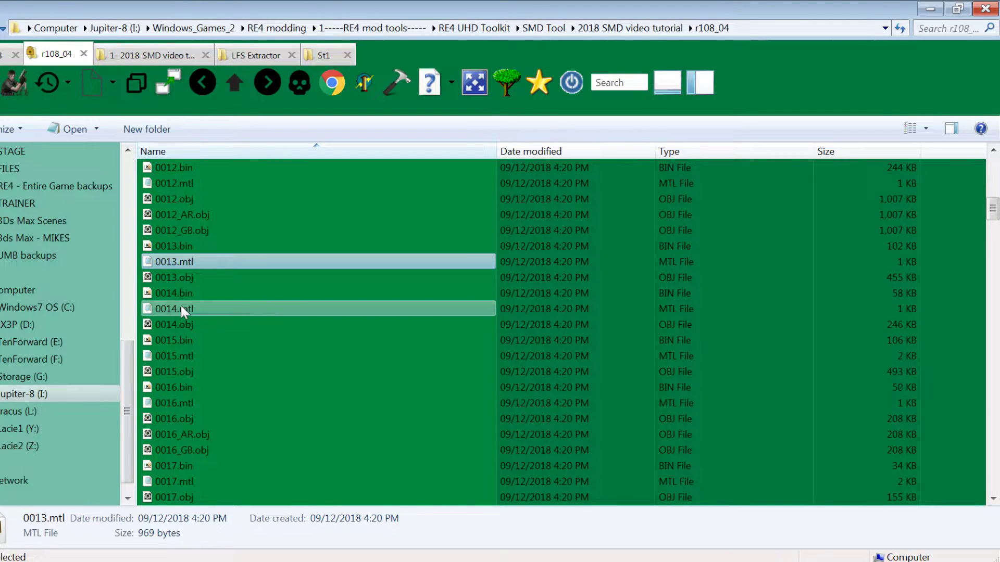
scroll(181, 309, down, 15)
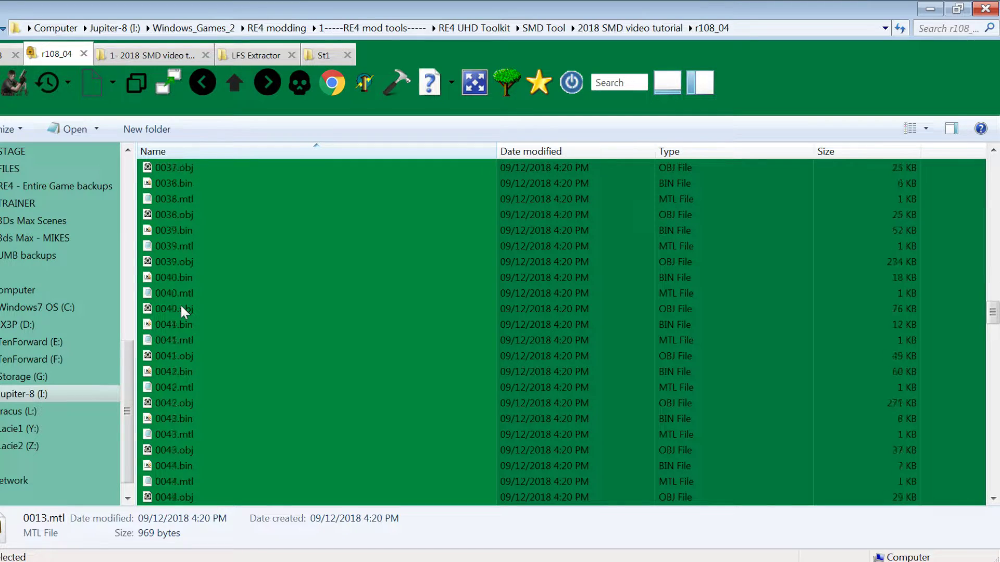
scroll(181, 307, down, 19)
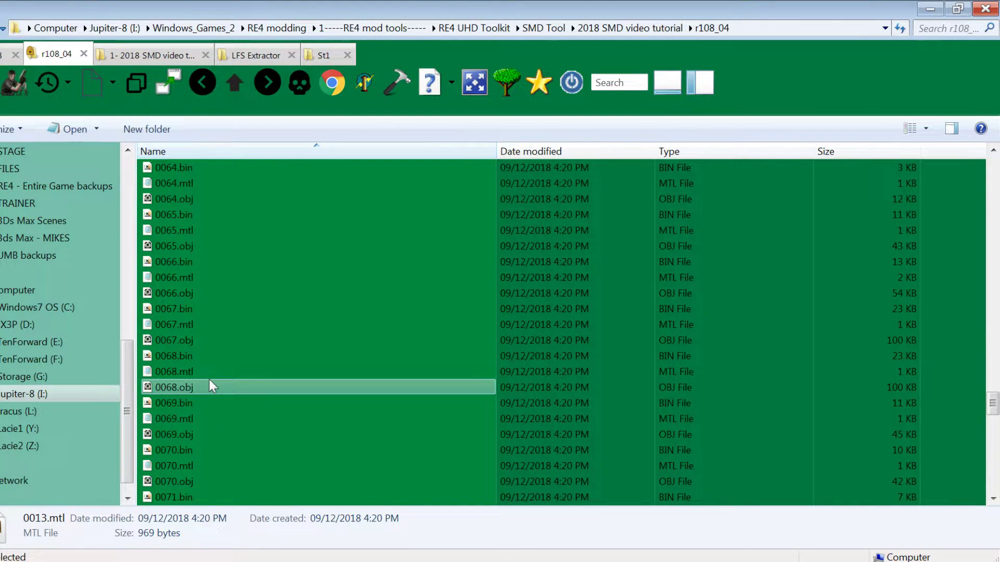
click(208, 387)
scroll(206, 416, down, 3)
scroll(205, 422, down, 20)
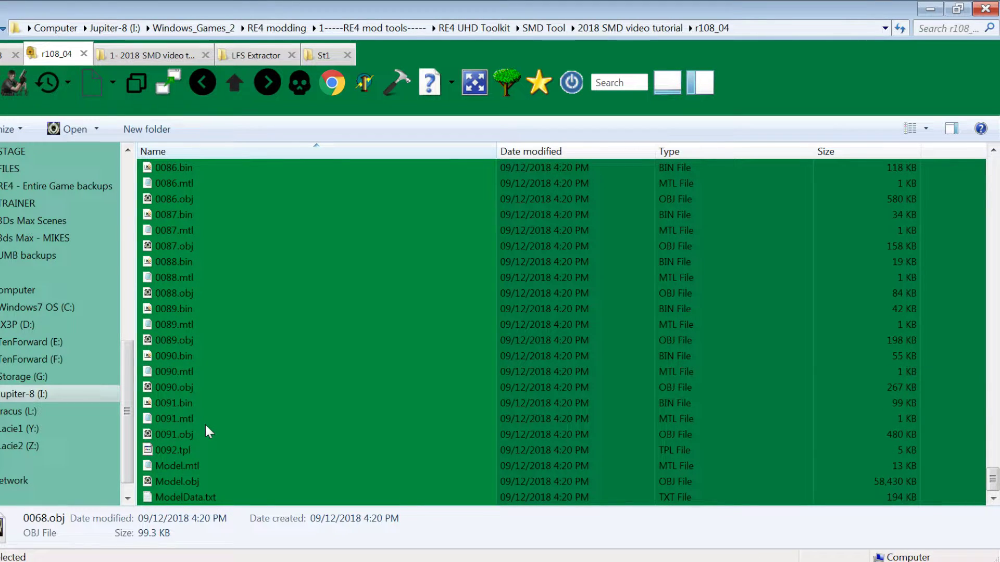
click(189, 448)
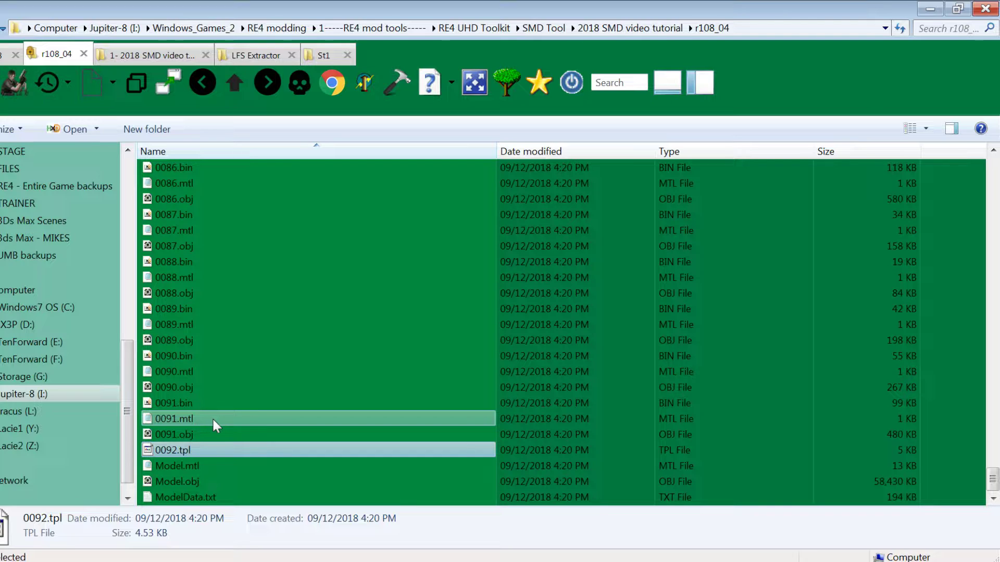
Examine the BIN files 0089 to 0091 together with 0092.tpl and Model.mtl at the end of the folder
click(185, 405)
click(185, 357)
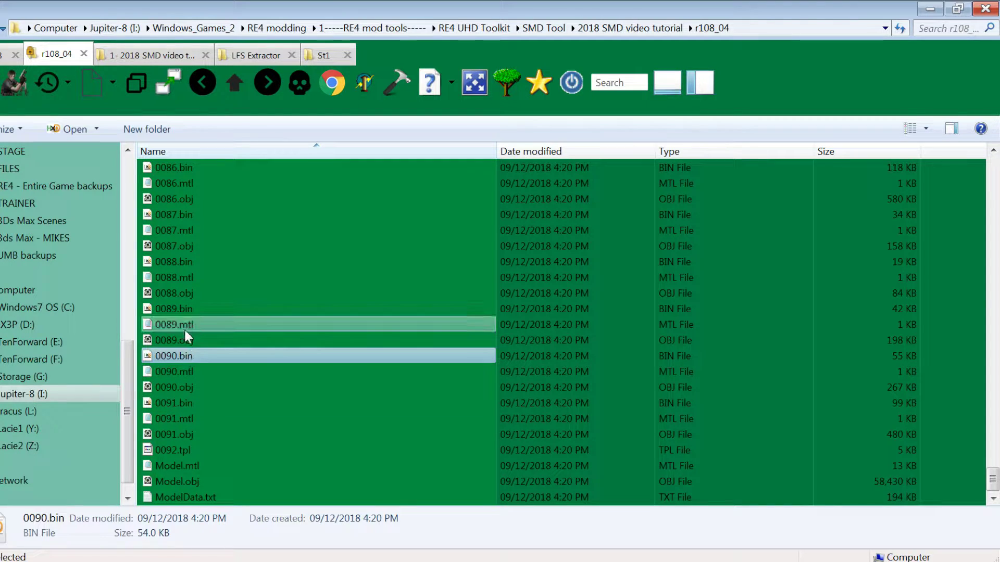
click(183, 308)
click(177, 403)
click(173, 451)
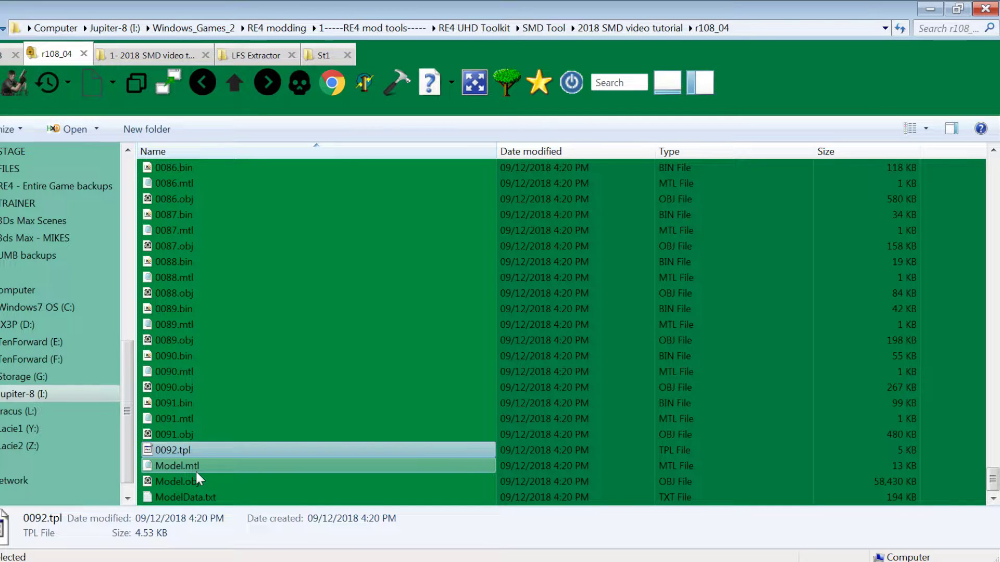
click(177, 465)
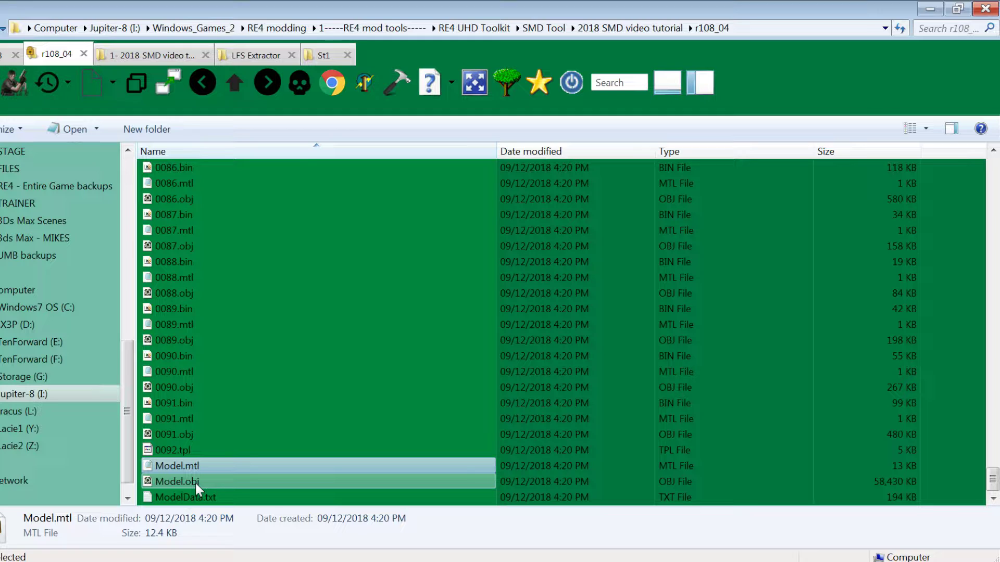
Preview the full room model Model.obj in Noesis, inspect it from different angles, and close the viewer
double_click(195, 482)
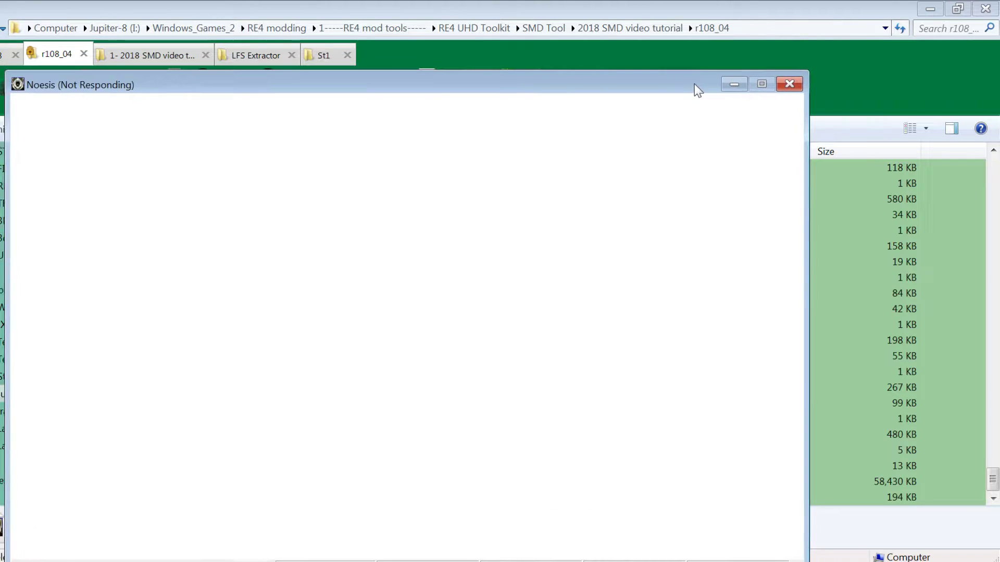
click(703, 83)
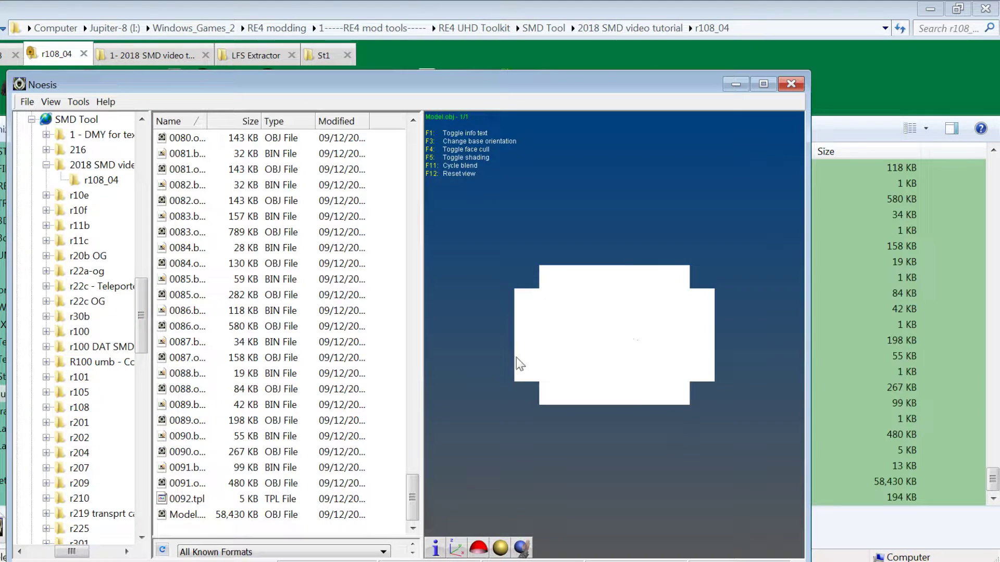
drag(517, 363, 637, 333)
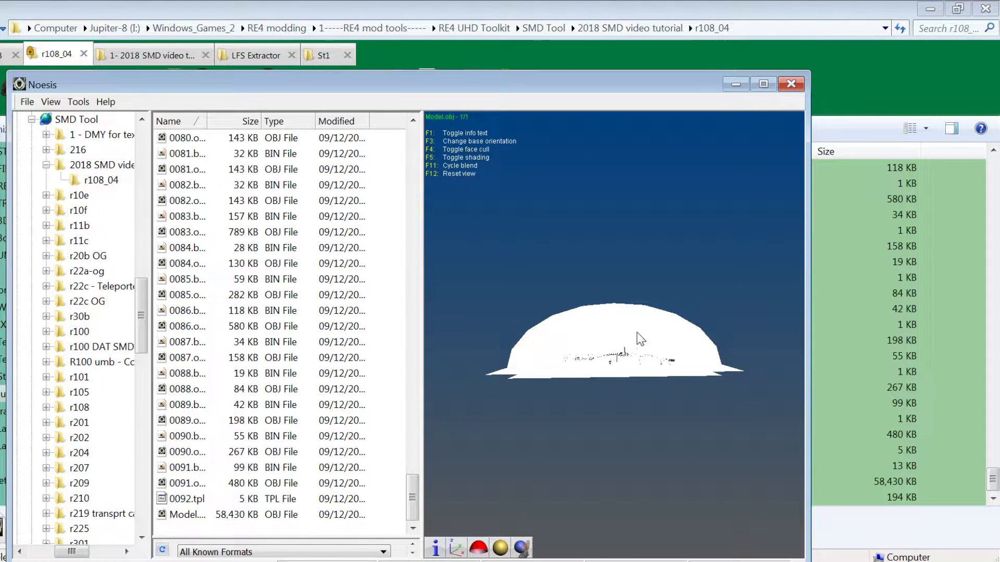
scroll(637, 333, up, 4)
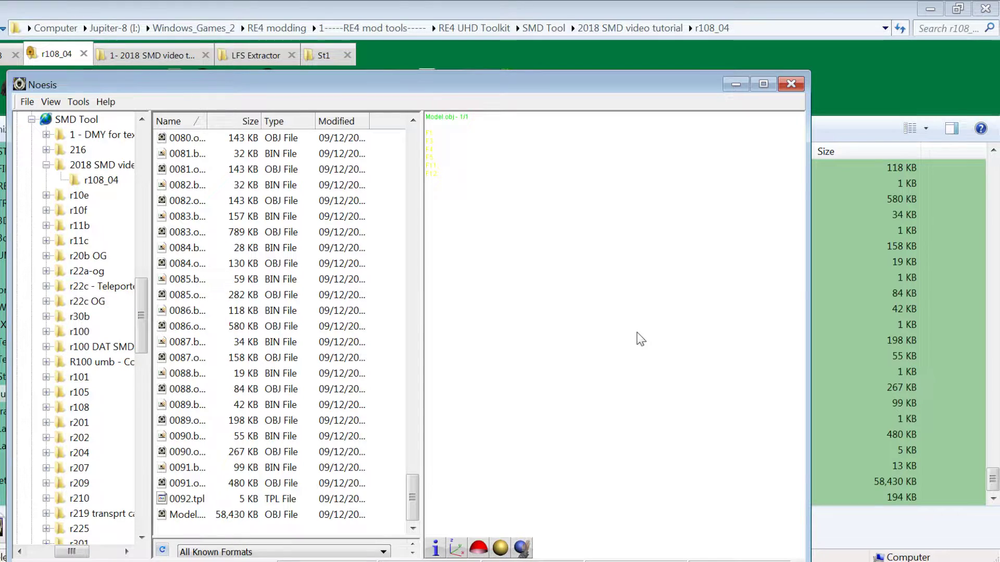
scroll(639, 337, down, 4)
mouse_move(640, 337)
mouse_down()
mouse_move(612, 376)
mouse_move(620, 336)
mouse_up()
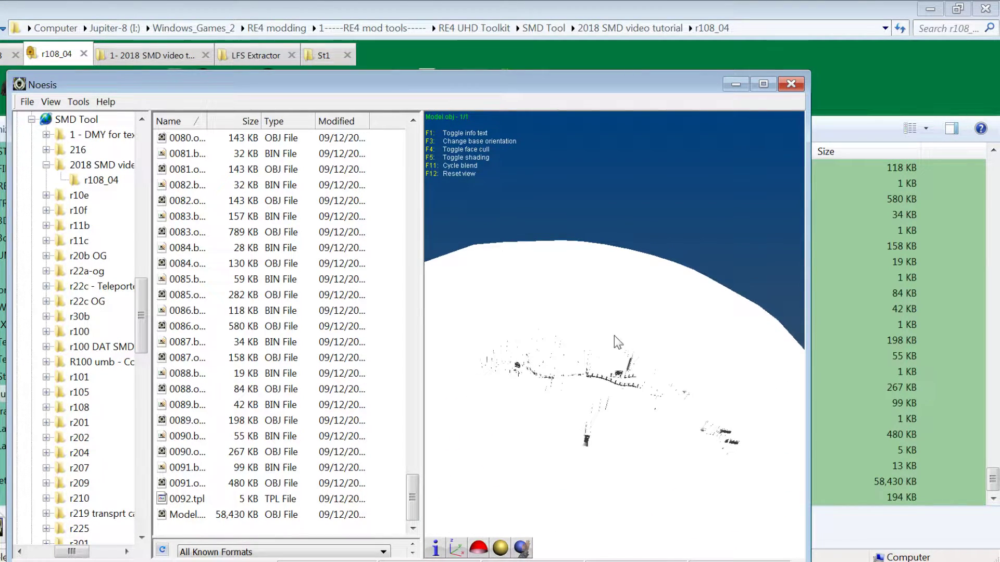
drag(503, 365, 698, 223)
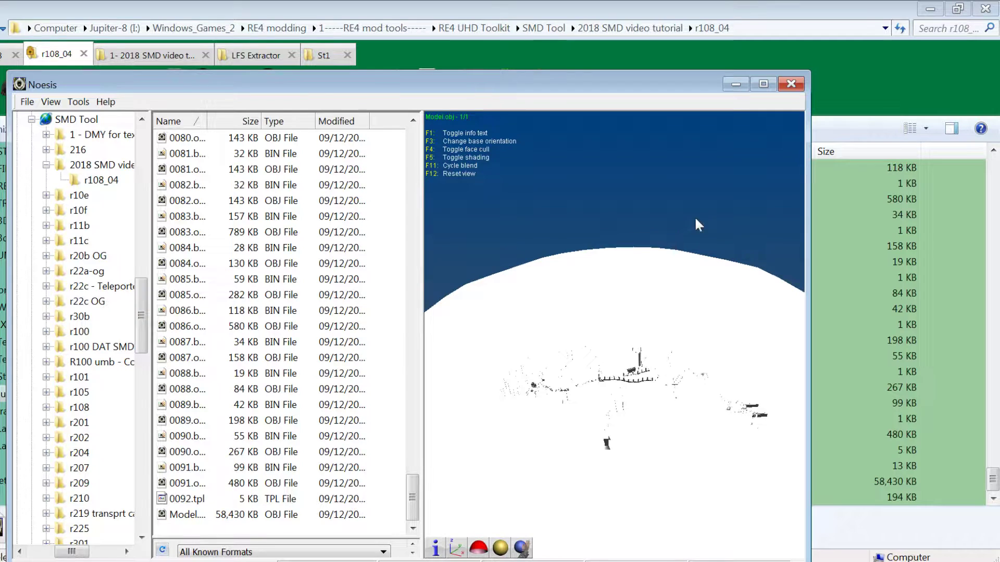
drag(741, 402, 621, 341)
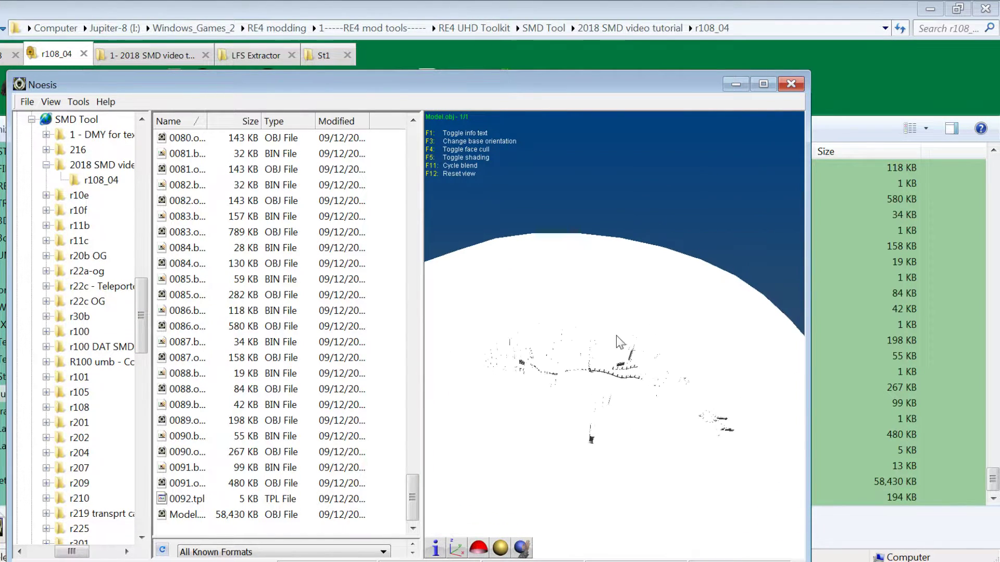
click(791, 84)
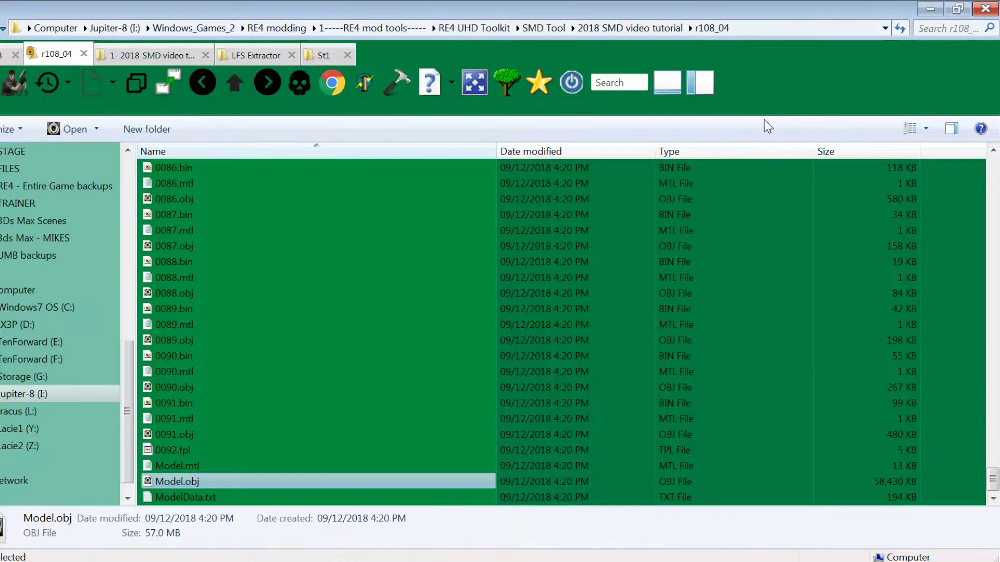
Open ModelData.txt in the text editor and place its window beside the folder's file list
click(184, 466)
mouse_move(202, 498)
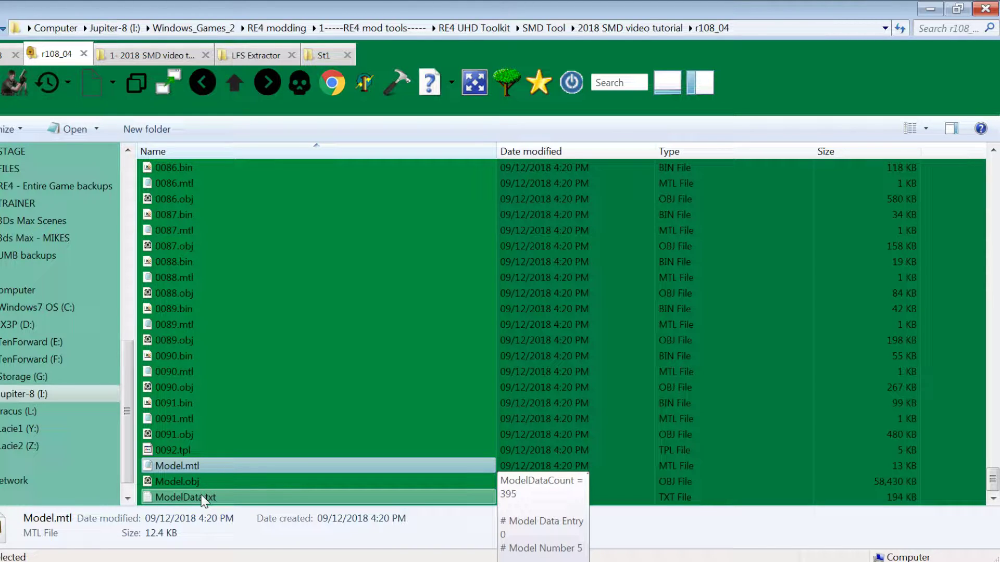
double_click(202, 498)
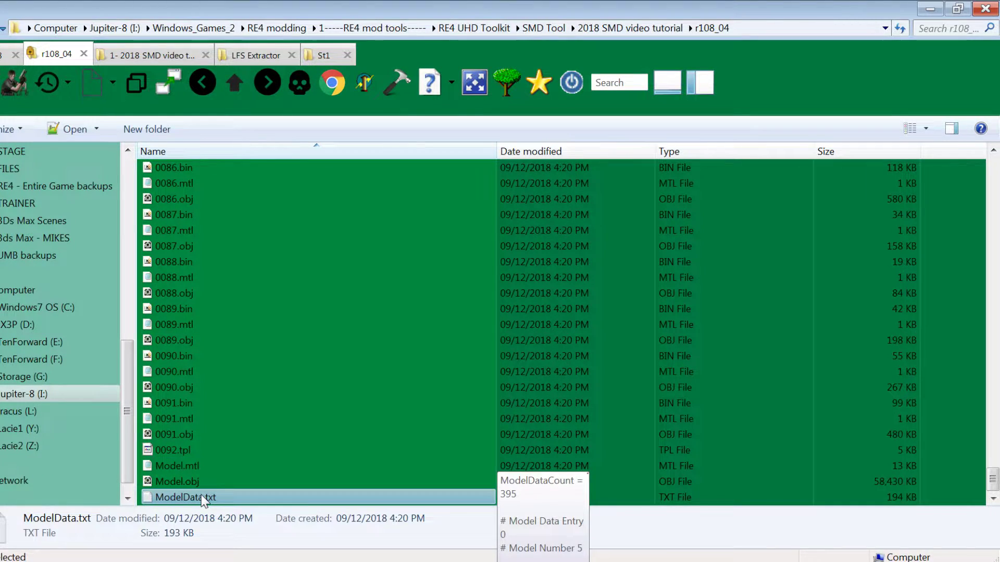
drag(445, 37, 488, 32)
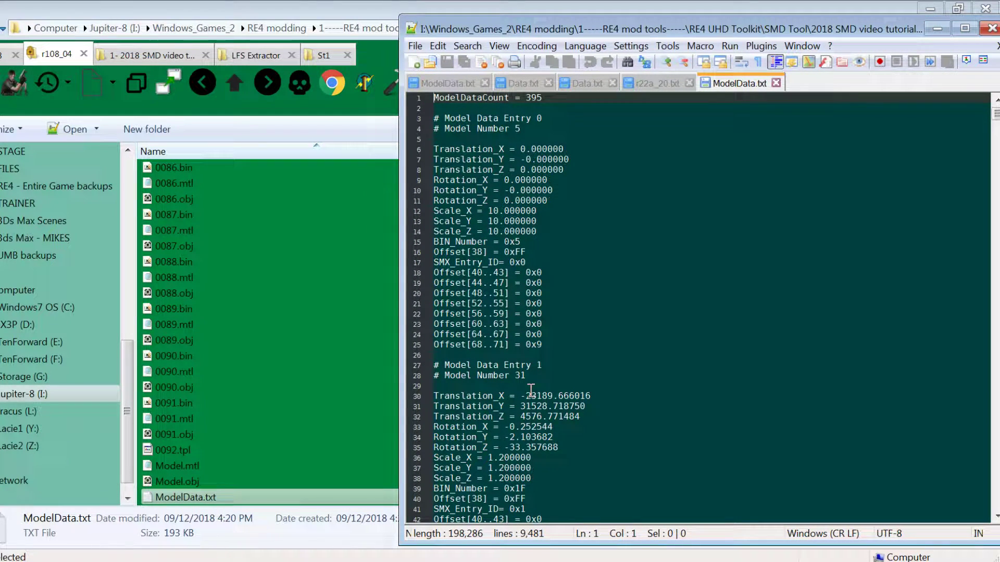
Look over the BIN files 0088.bin, 0089.bin and 0090.bin in the r108_04 folder
click(164, 279)
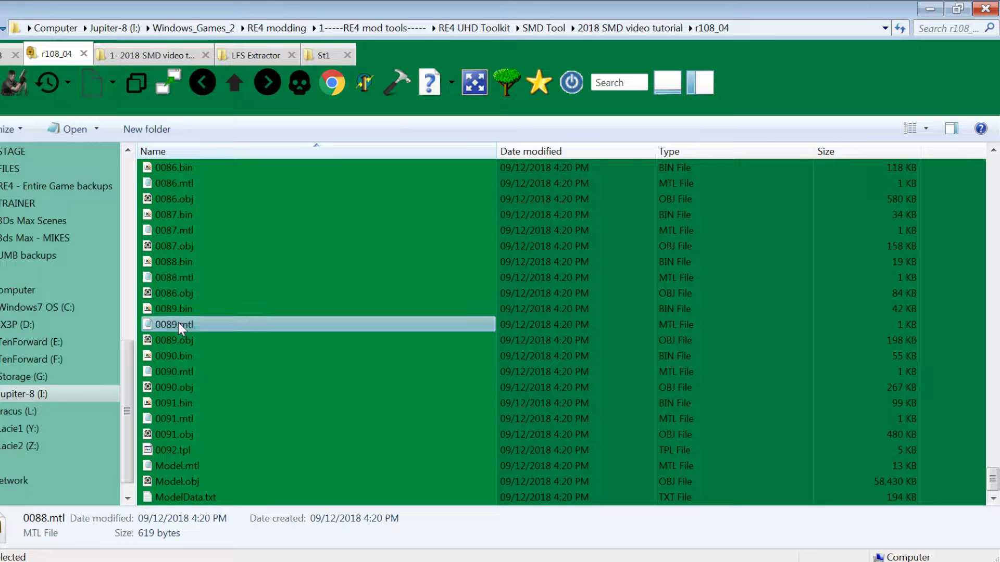
click(182, 261)
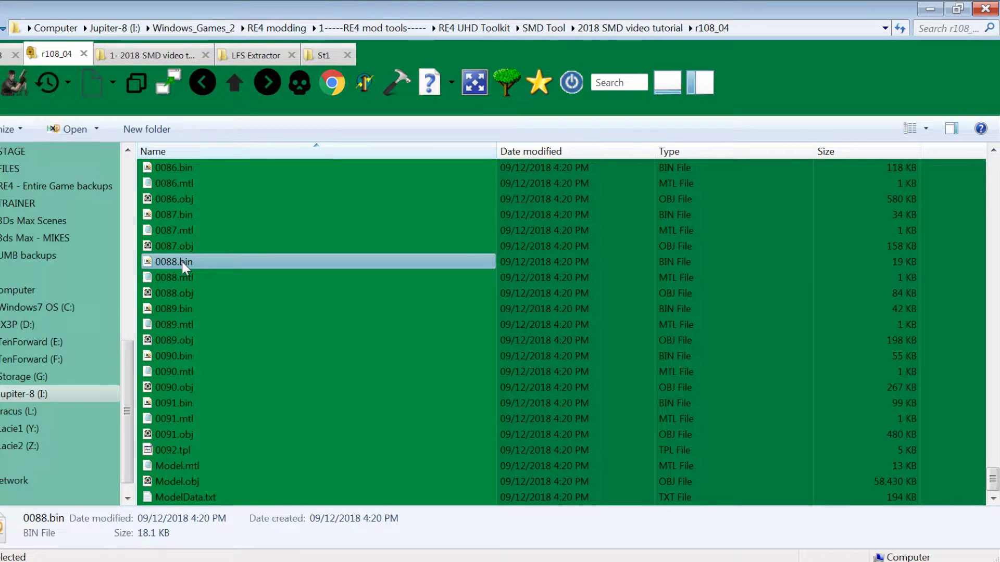
click(182, 309)
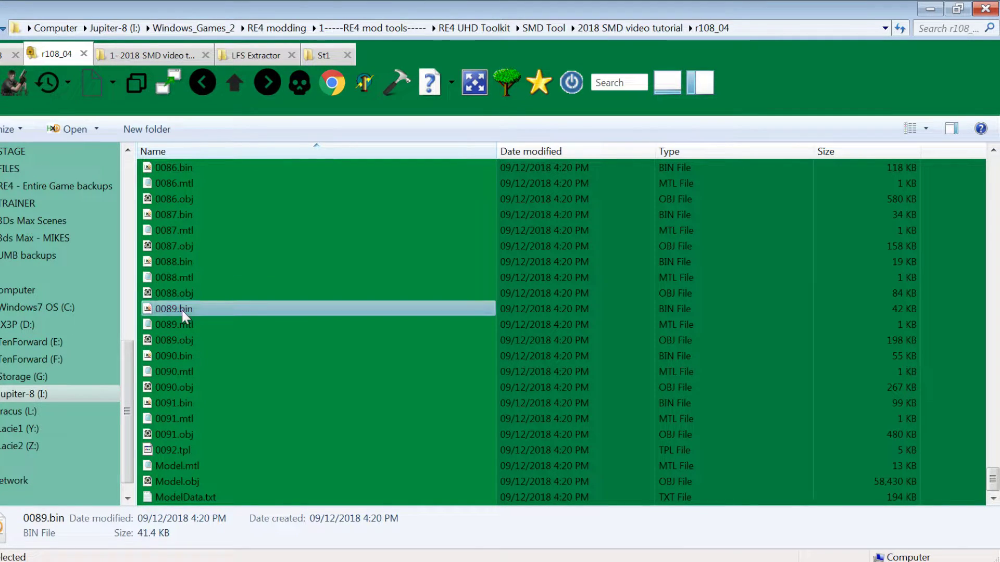
click(181, 358)
Return to ModelData.txt and highlight the text from the ModelDataCount line through the Model Number line of entry 1
key(alt+Tab)
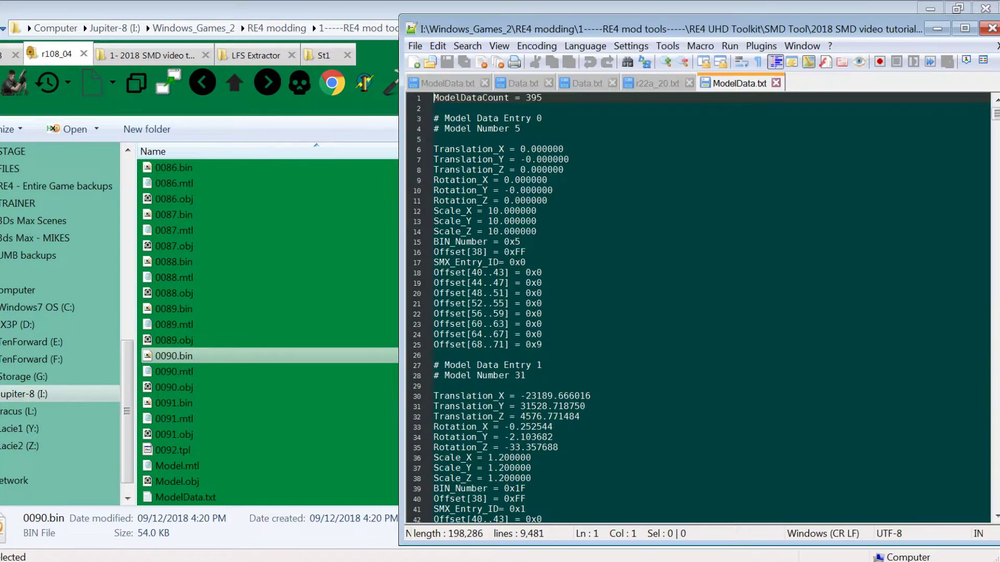
click(608, 323)
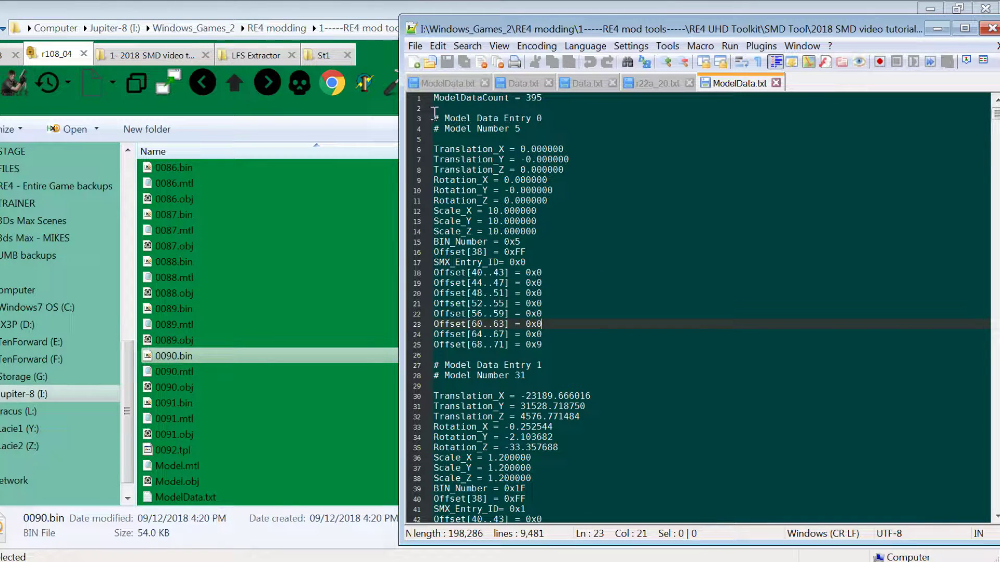
drag(433, 102, 549, 374)
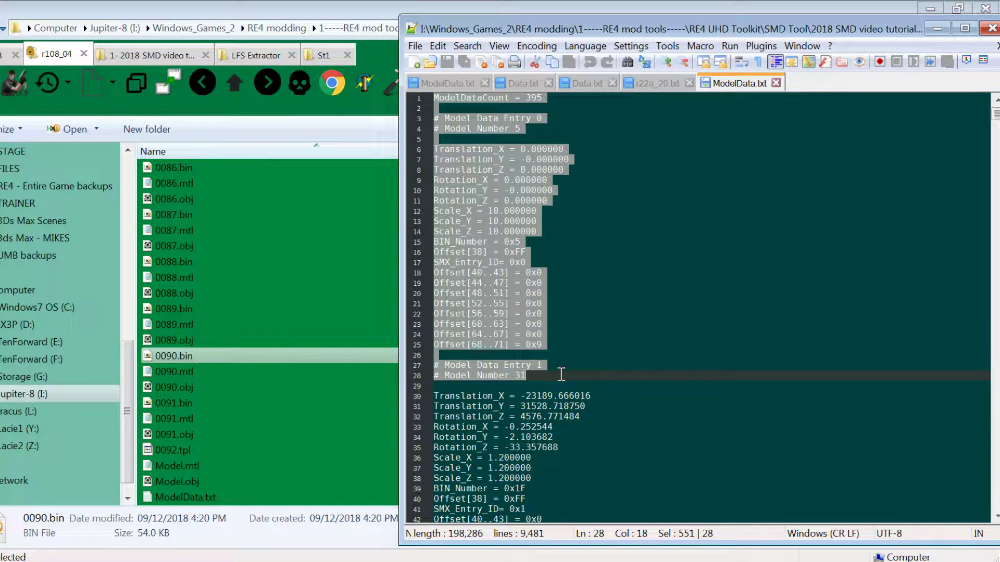
Examine entry 0 in ModelData.txt, highlighting its BIN_Number, Translation, Scale and SMX_Entry_ID lines
click(528, 252)
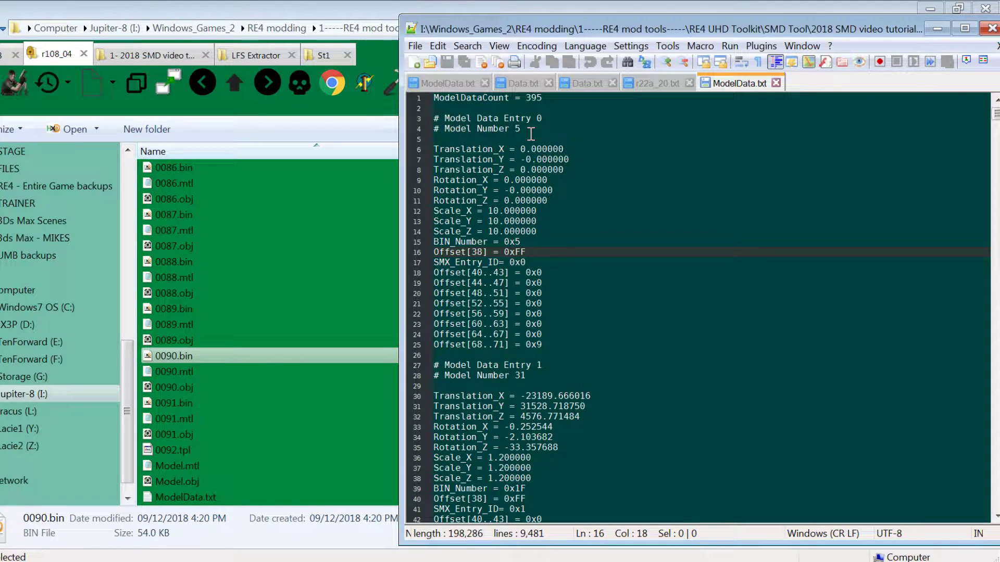
drag(520, 241, 425, 244)
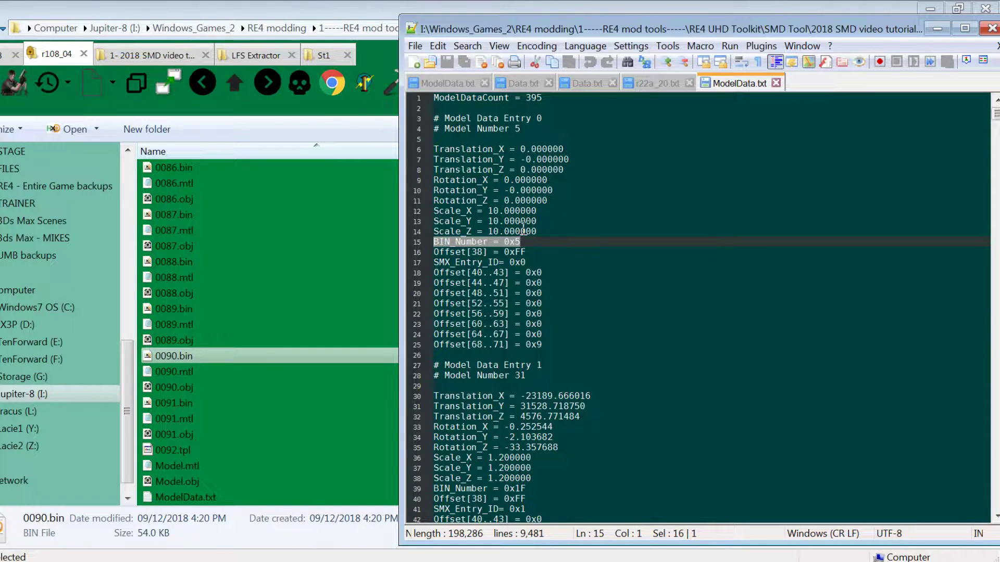
drag(564, 170, 433, 150)
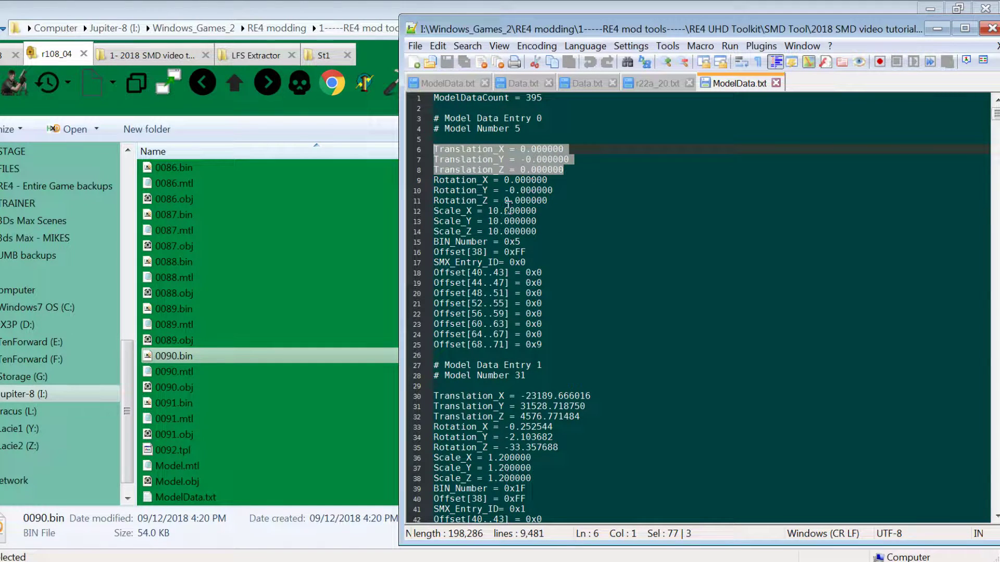
drag(542, 232, 431, 215)
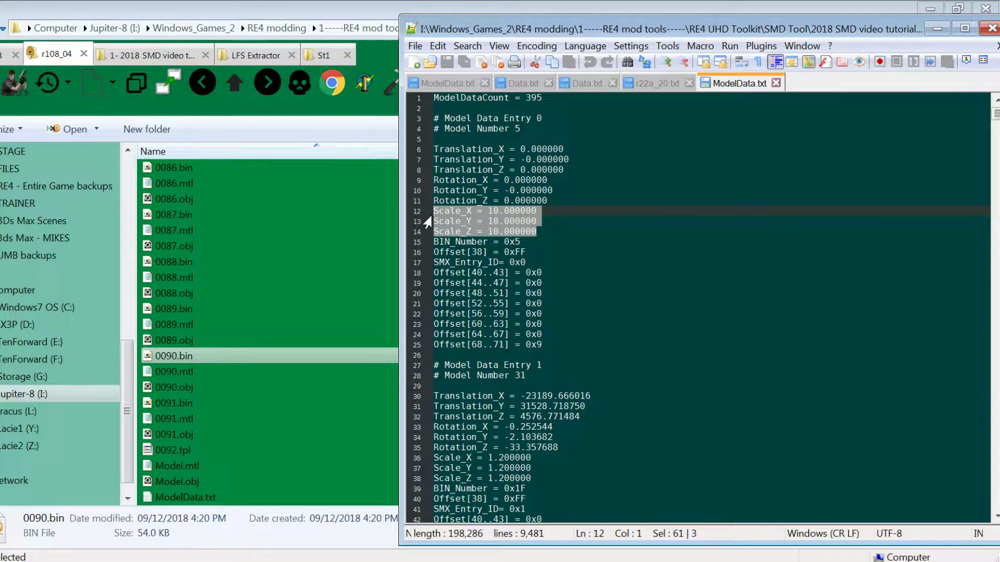
drag(536, 261, 432, 262)
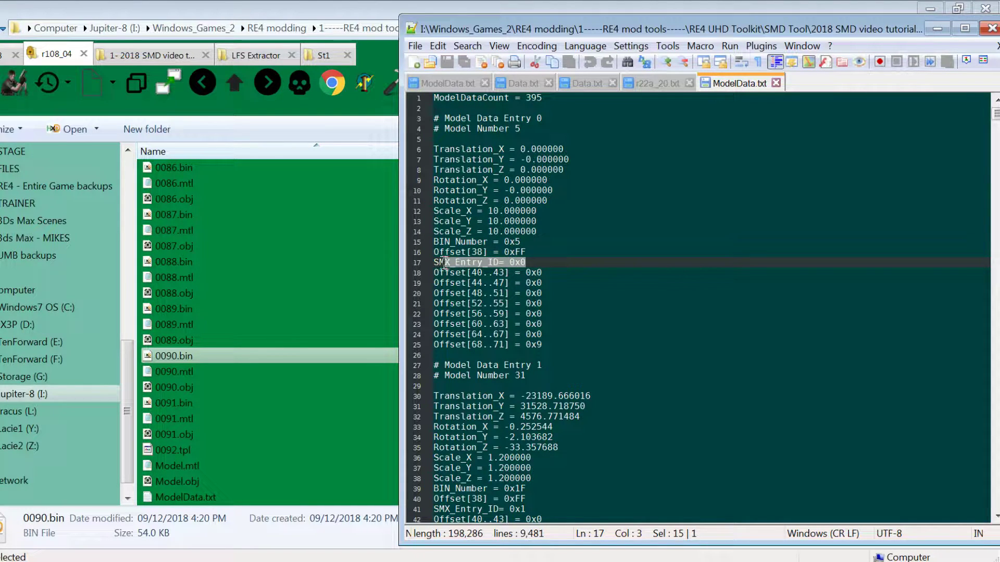
scroll(580, 259, down, 3)
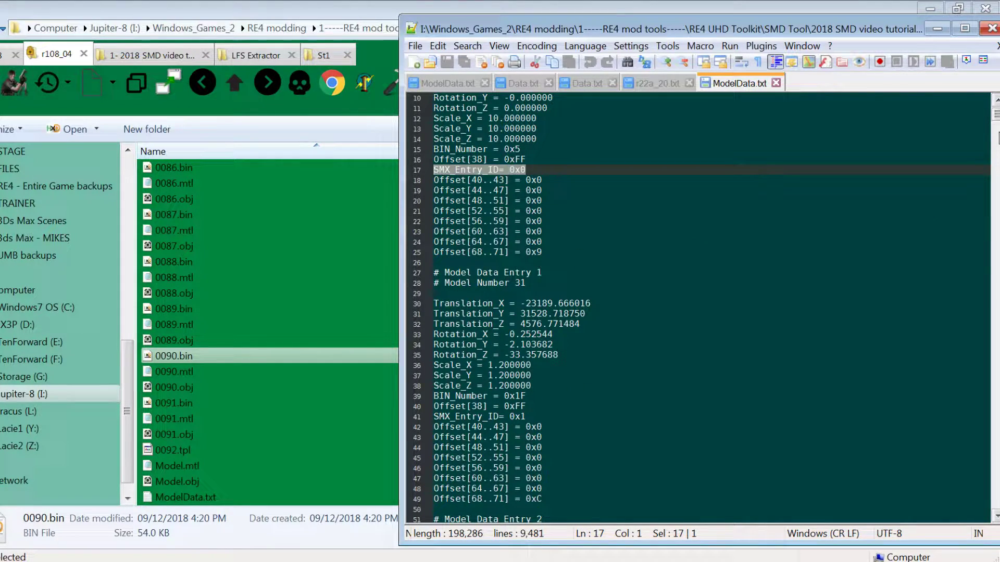
click(701, 149)
scroll(701, 150, up, 3)
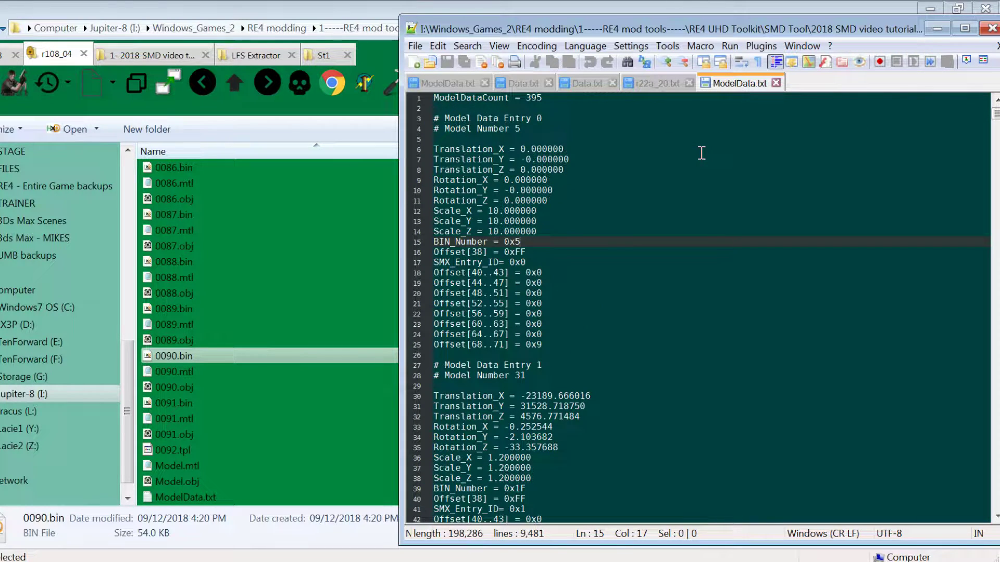
Highlight the ModelDataCount line and compare it with the numbered model files in the r108_04 folder
drag(436, 99, 570, 96)
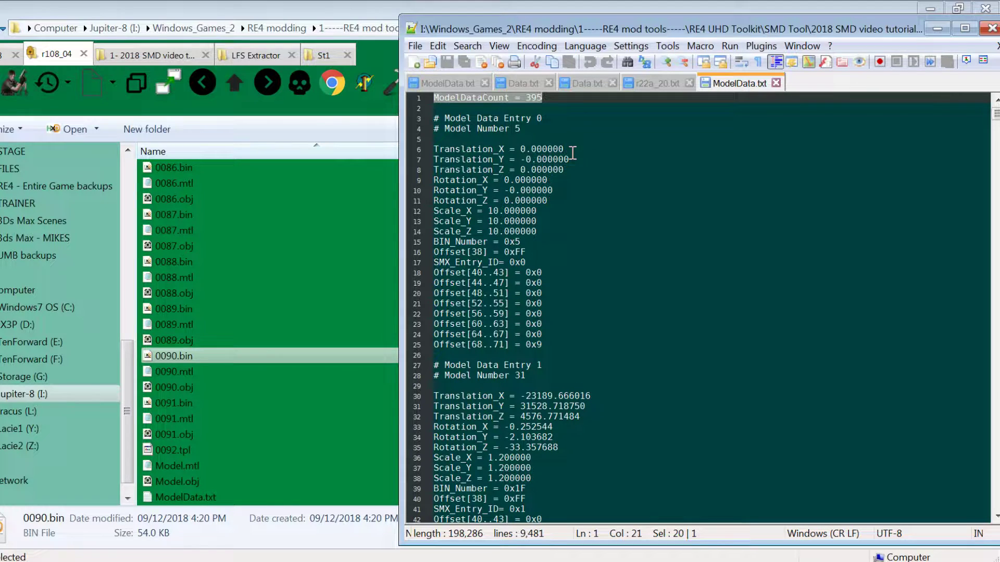
click(174, 431)
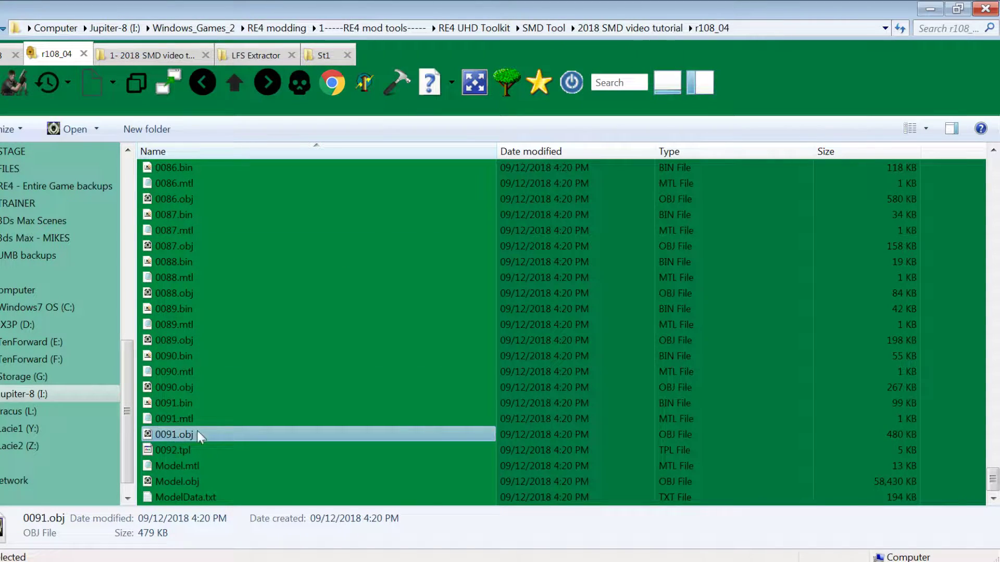
scroll(231, 423, up, 15)
scroll(231, 430, down, 15)
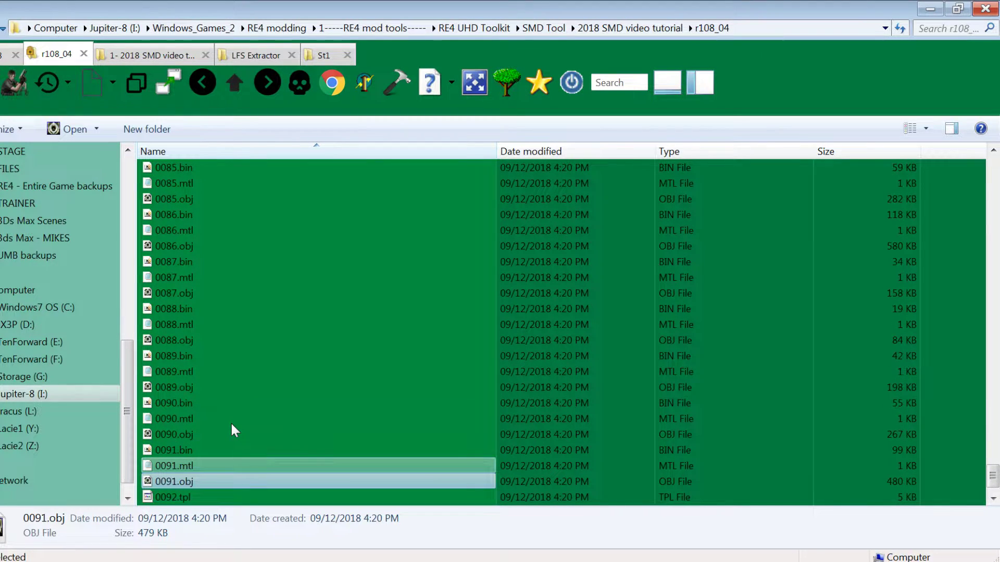
scroll(229, 435, up, 16)
scroll(230, 437, down, 10)
scroll(230, 437, down, 20)
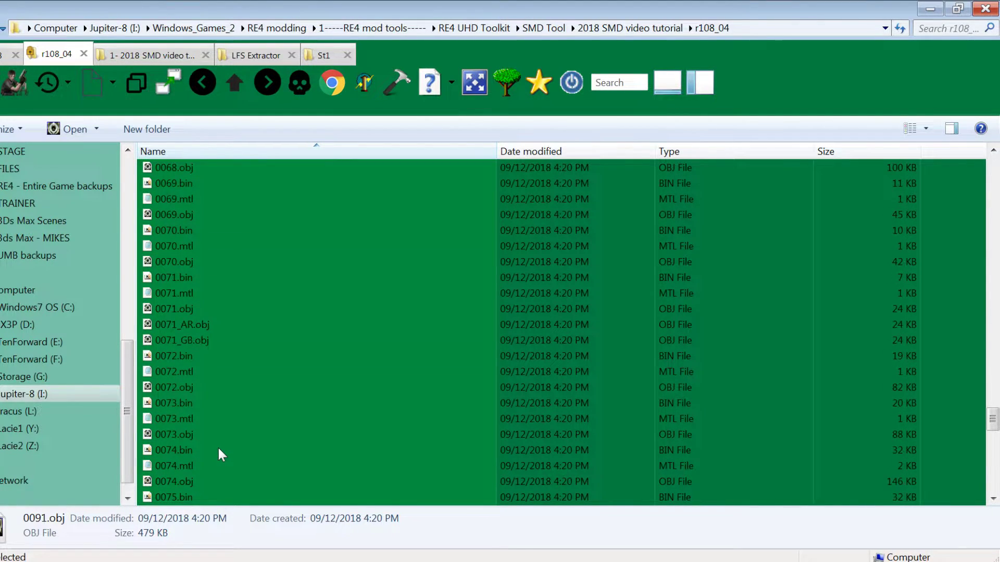
scroll(218, 449, down, 18)
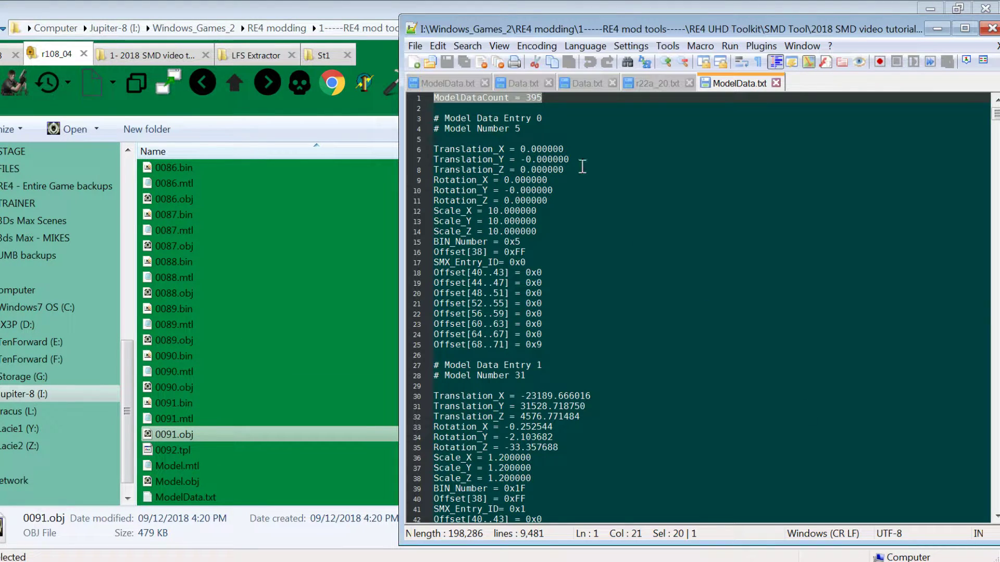
Highlight the ModelDataCount line again, followed by the entry 0 block from its heading through the Offset[40..43] line
click(553, 130)
drag(557, 102, 431, 99)
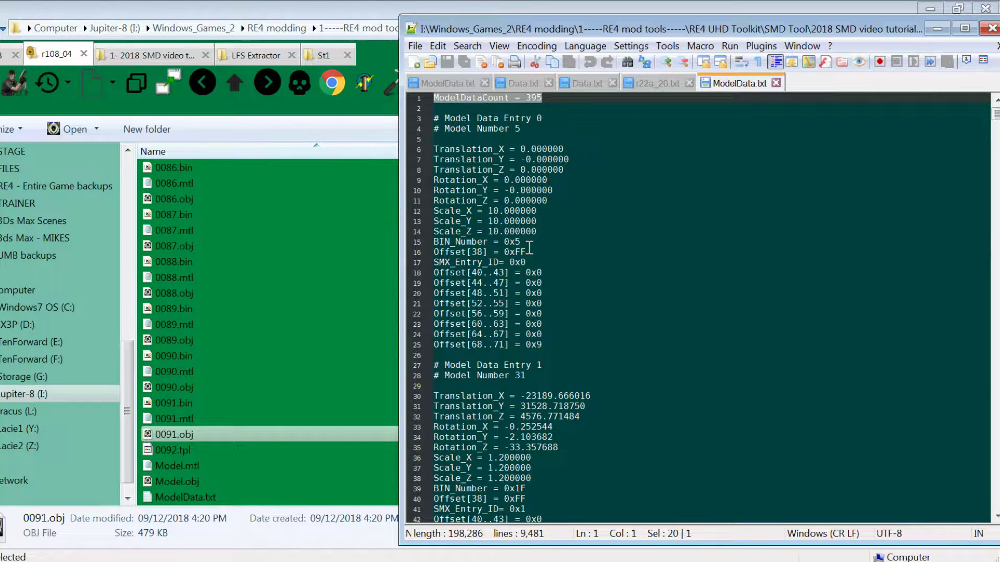
click(528, 250)
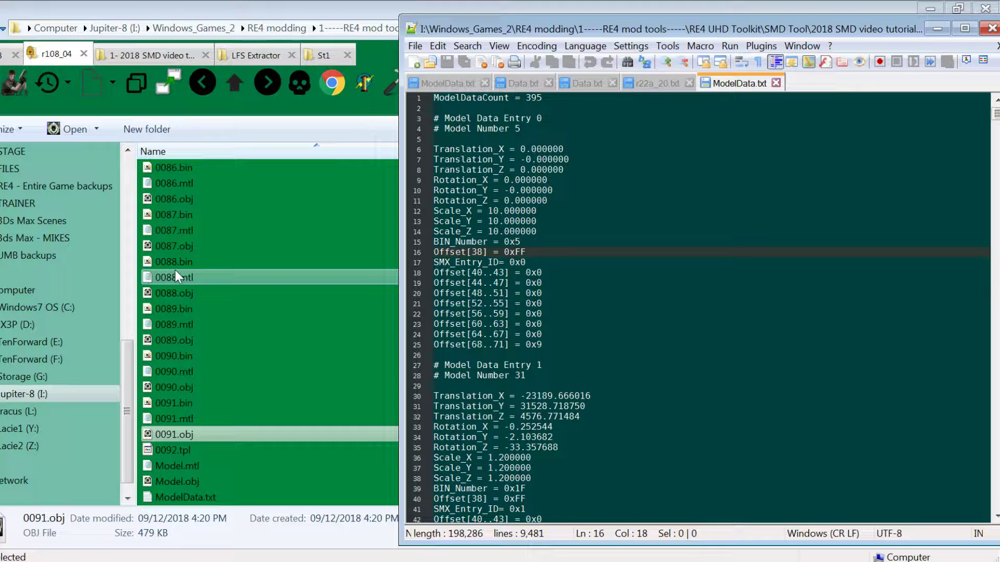
click(454, 283)
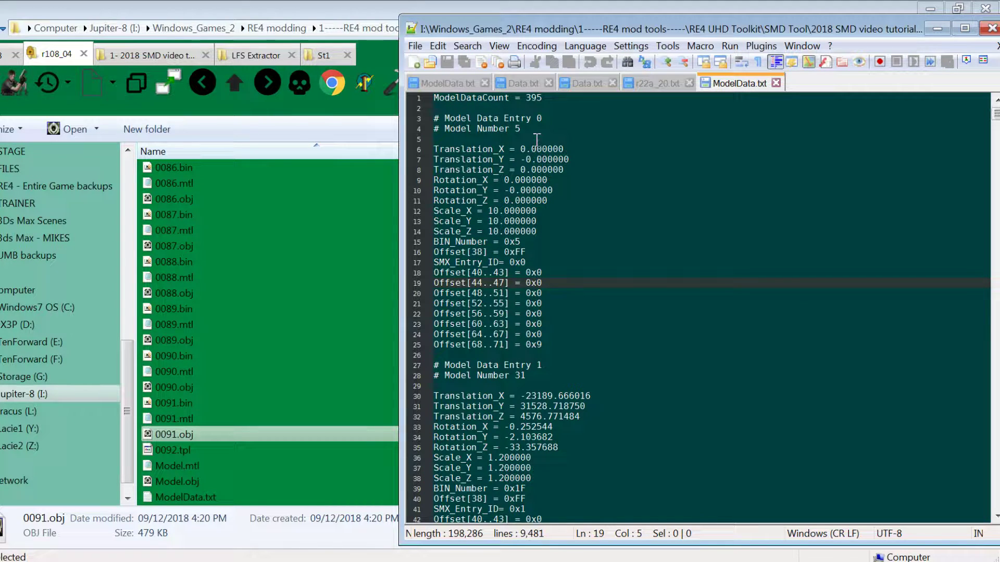
drag(432, 119, 542, 276)
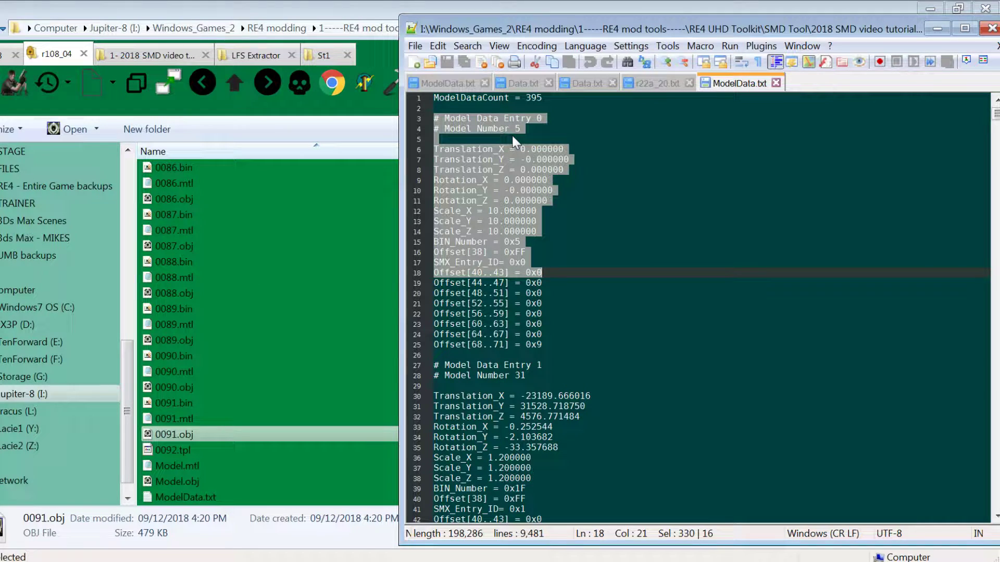
click(516, 398)
Count the occurrences of "BIN_Number = 0x1F" in ModelData.txt and close the search dialog
scroll(516, 398, down, 12)
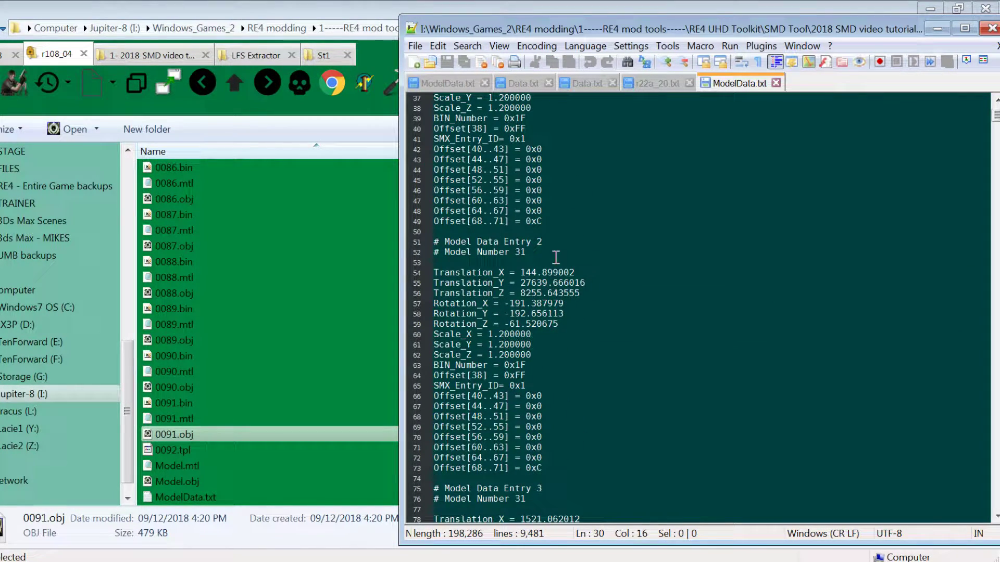
drag(527, 366, 432, 366)
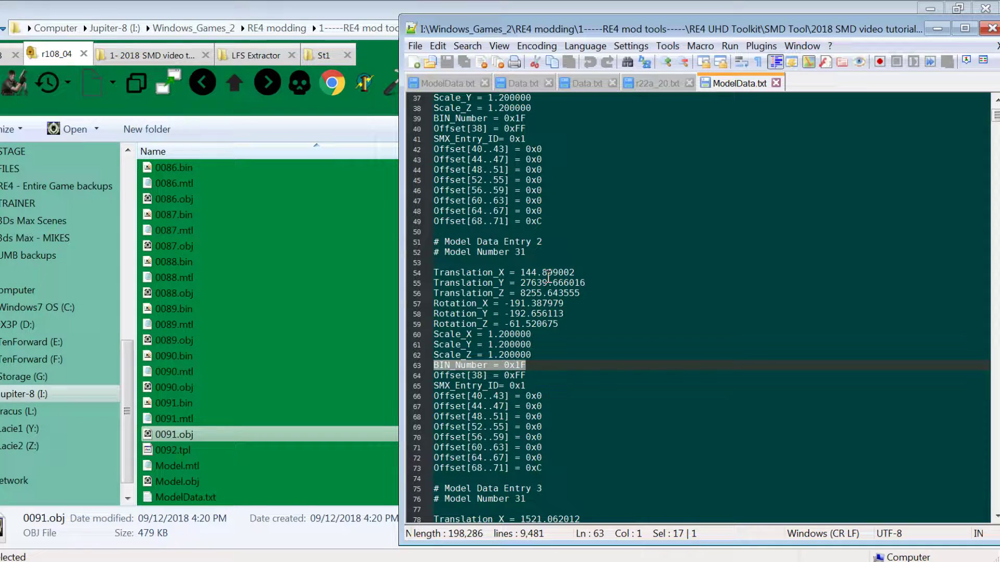
key(ctrl+h)
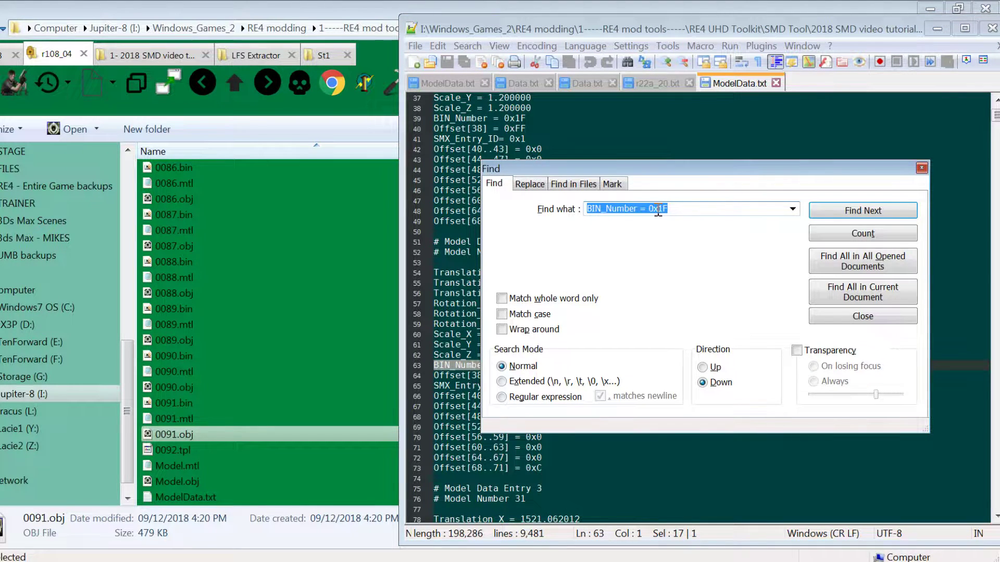
drag(654, 164, 657, 131)
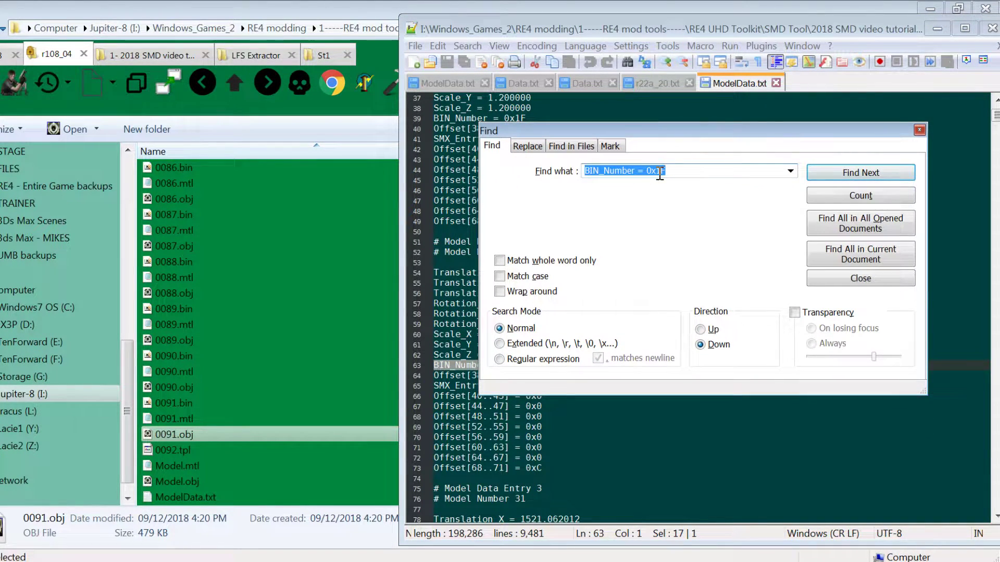
click(883, 197)
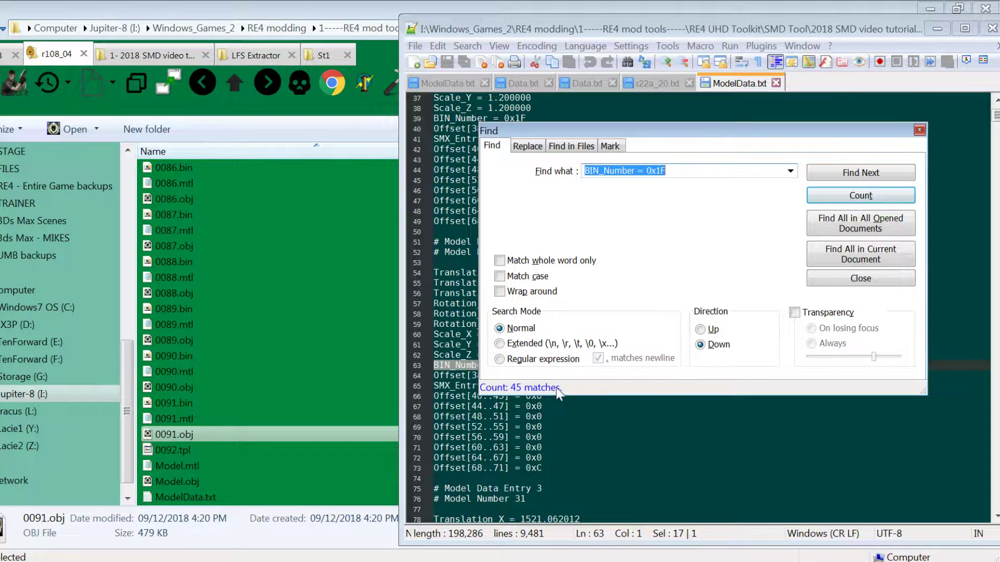
click(696, 173)
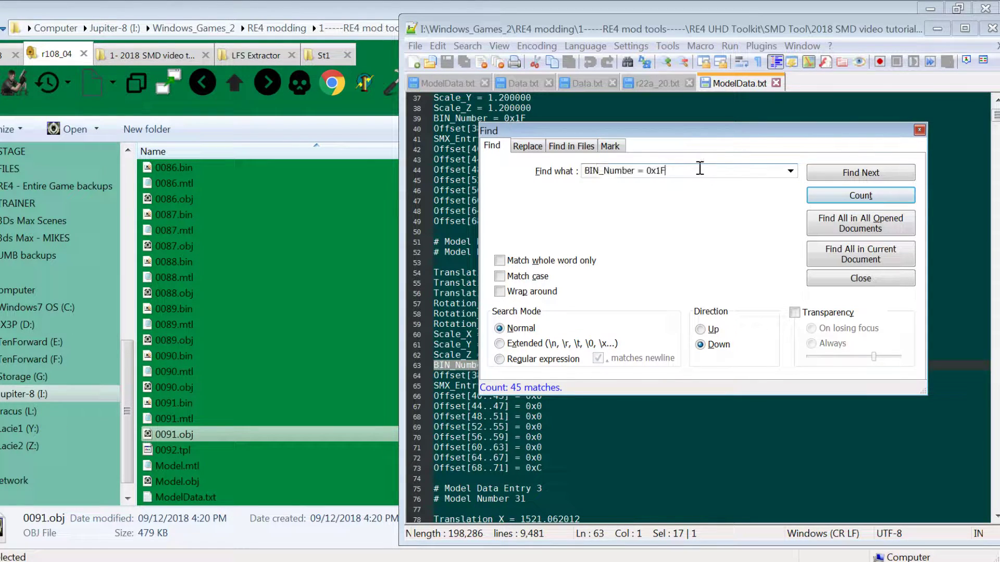
drag(666, 172, 654, 172)
click(919, 129)
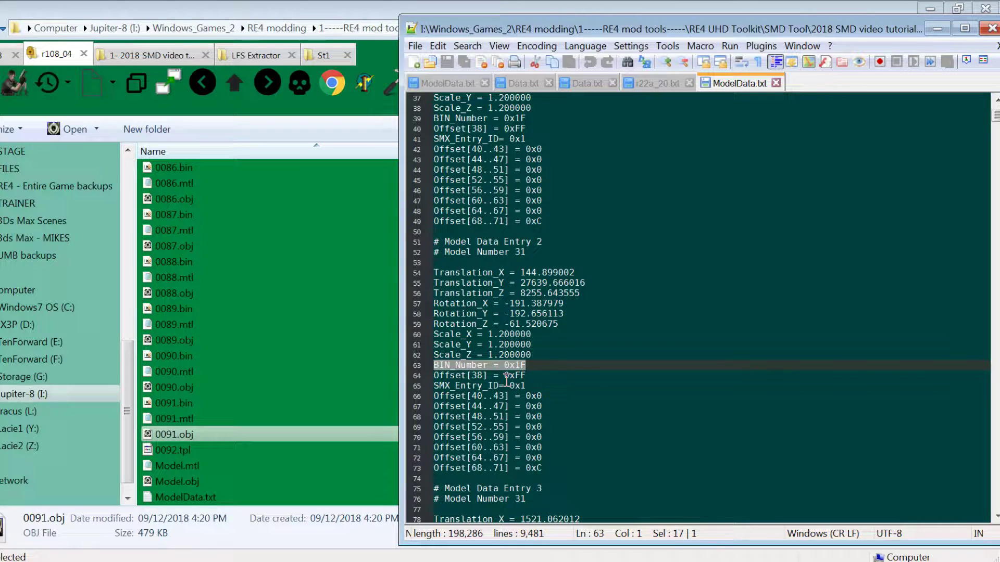
Highlight the hexadecimal value in entry 2's BIN_Number line and look back through the numbered files in the r108_04 folder
click(506, 376)
drag(526, 365, 511, 365)
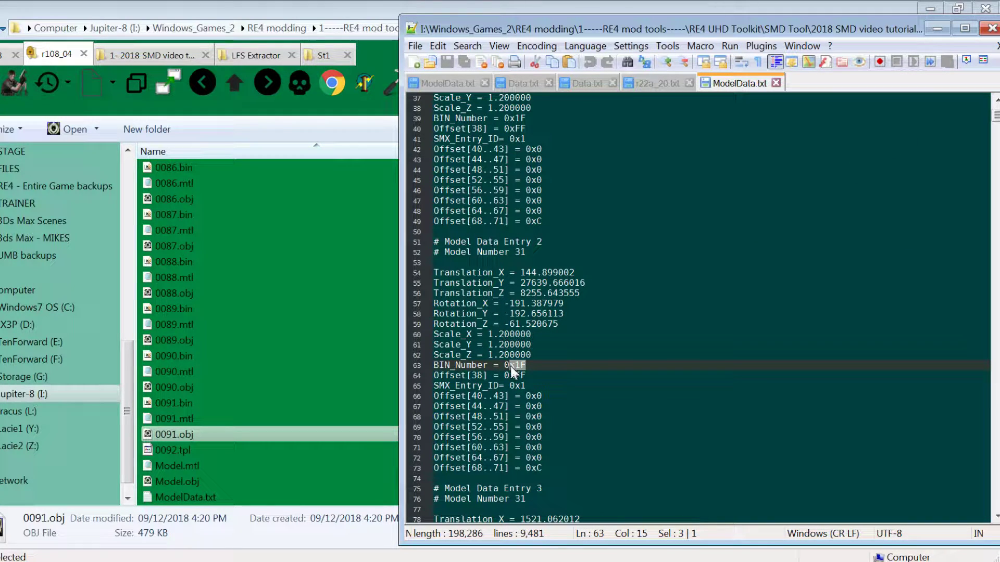
click(188, 423)
scroll(187, 423, up, 20)
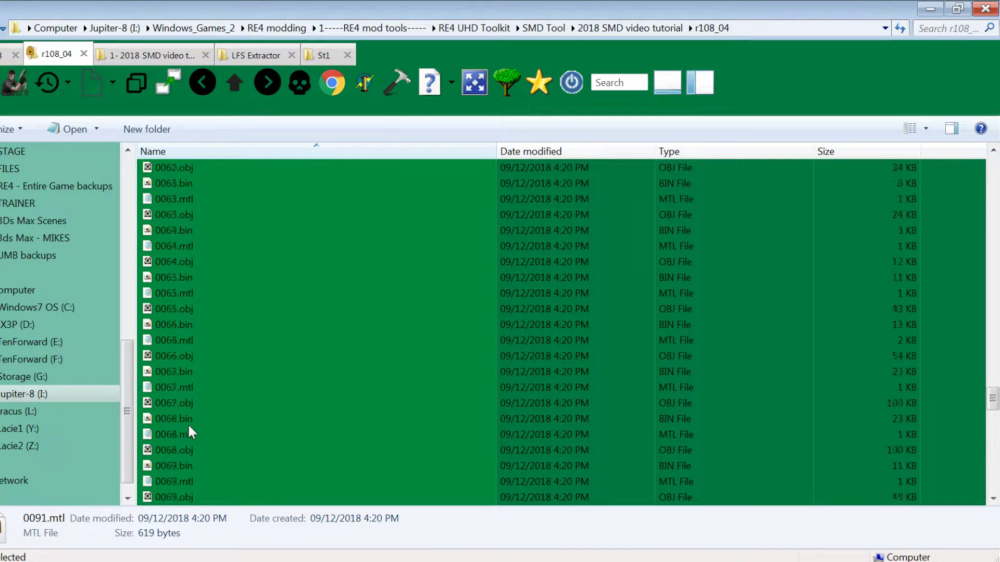
scroll(187, 424, up, 4)
Return to ModelData.txt and compare entry 2's hexadecimal BIN_Number with its decimal Model Number by highlighting both values
key(alt+Tab)
click(533, 386)
click(533, 365)
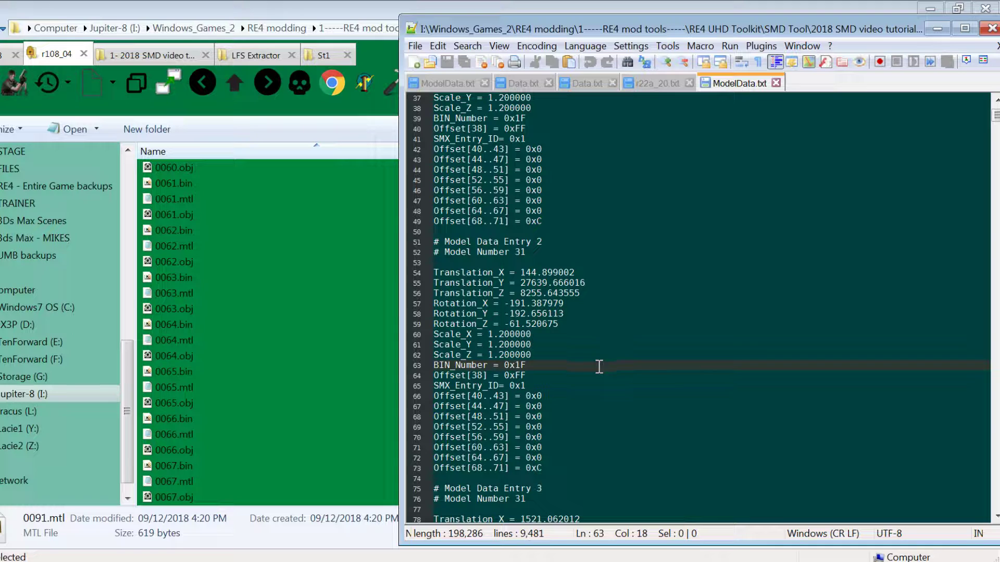
drag(575, 366, 521, 368)
click(524, 366)
drag(498, 357, 526, 368)
click(531, 368)
drag(536, 252, 429, 253)
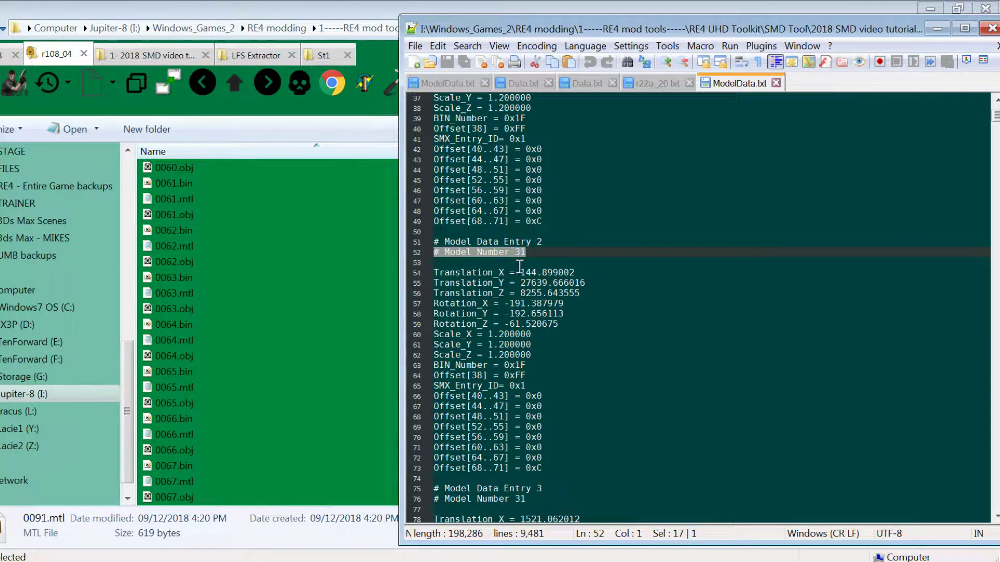
drag(527, 253, 514, 255)
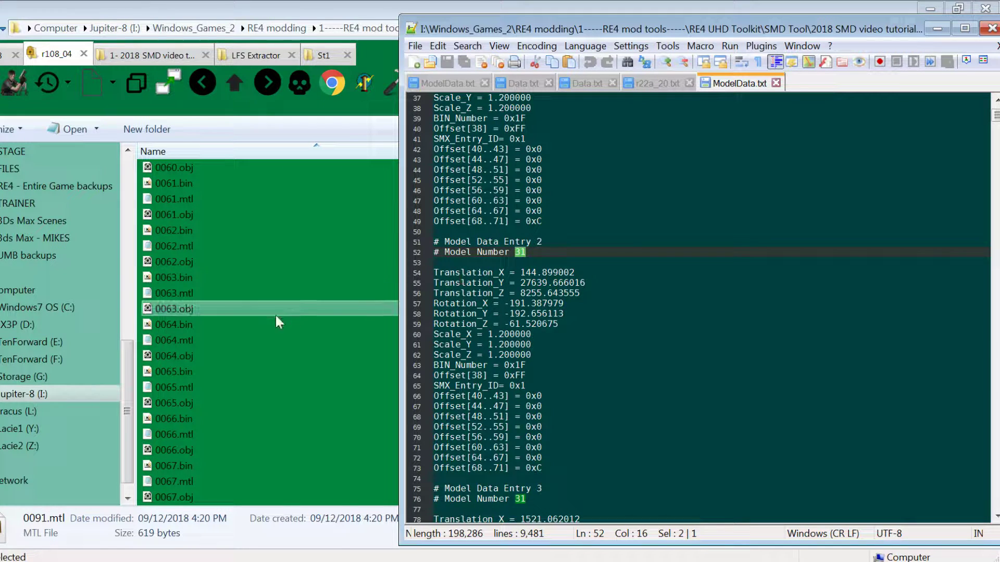
drag(527, 365, 500, 372)
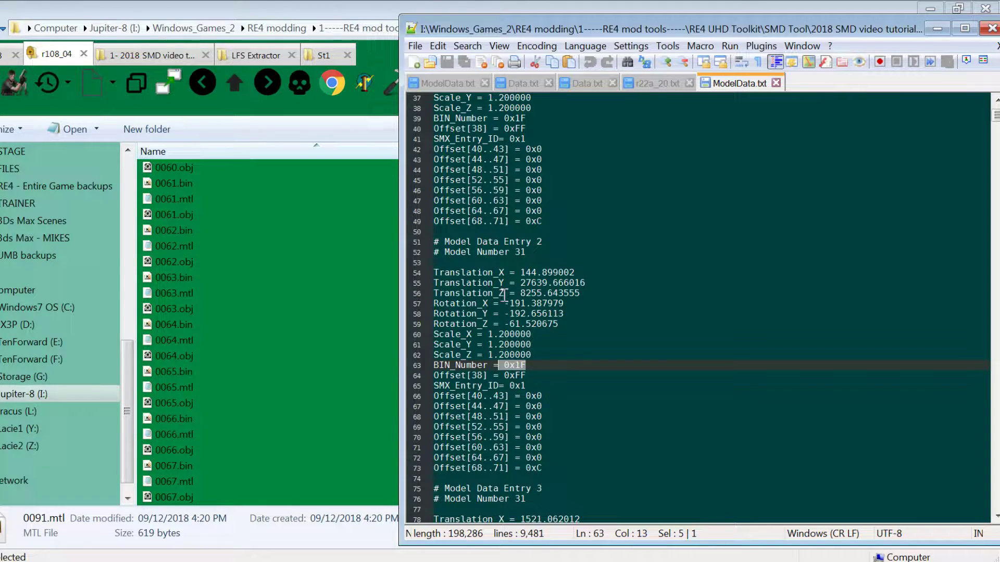
drag(526, 253, 509, 254)
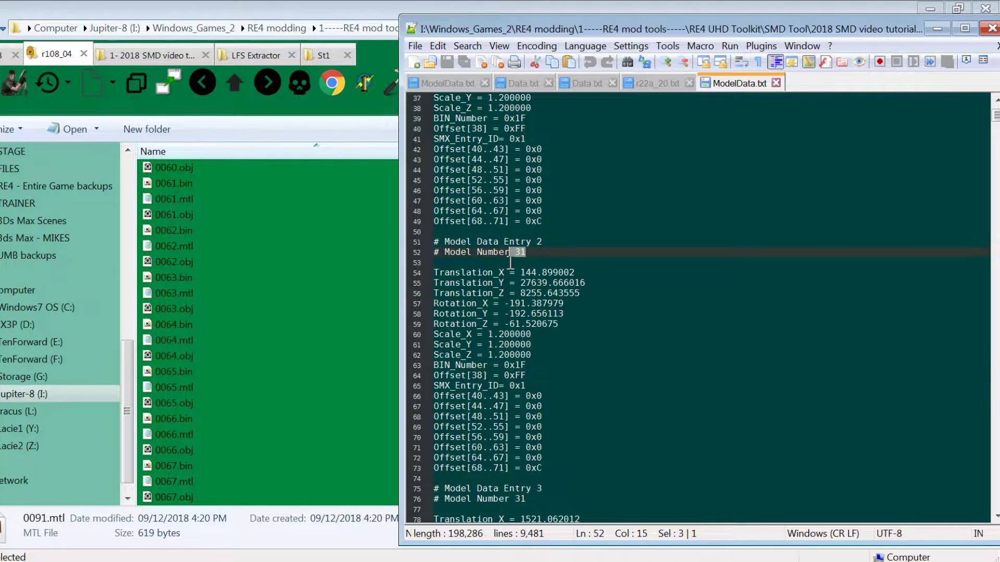
Preview 0031.obj from the r108_04 folder in Noesis, close the viewer and return to ModelData.txt
click(211, 406)
scroll(211, 406, up, 6)
scroll(211, 405, up, 16)
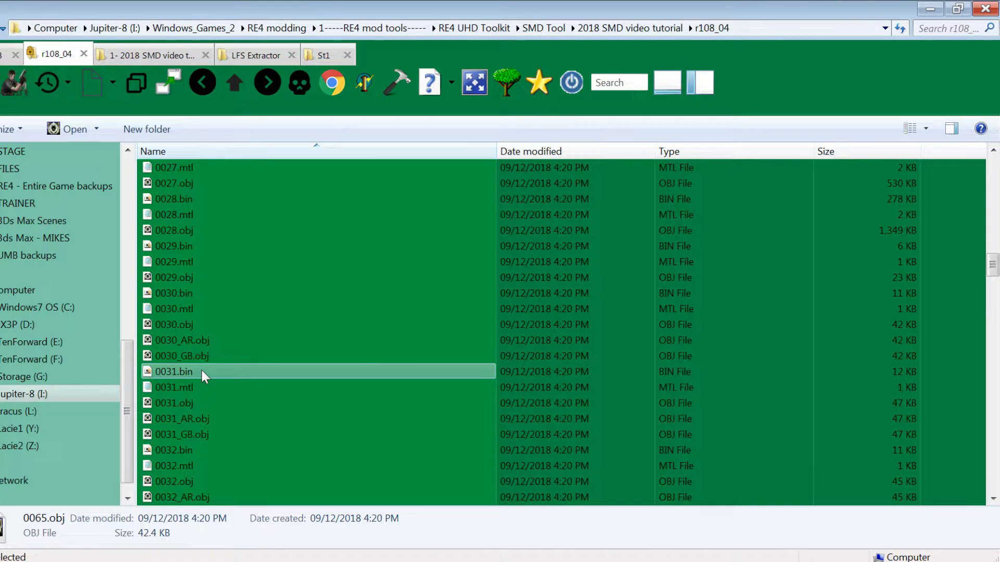
double_click(201, 402)
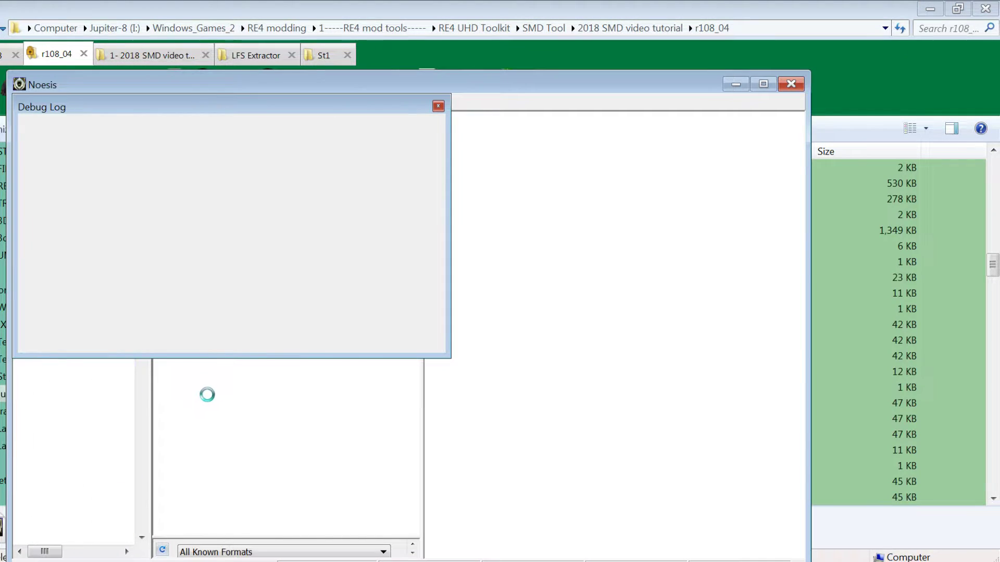
click(438, 106)
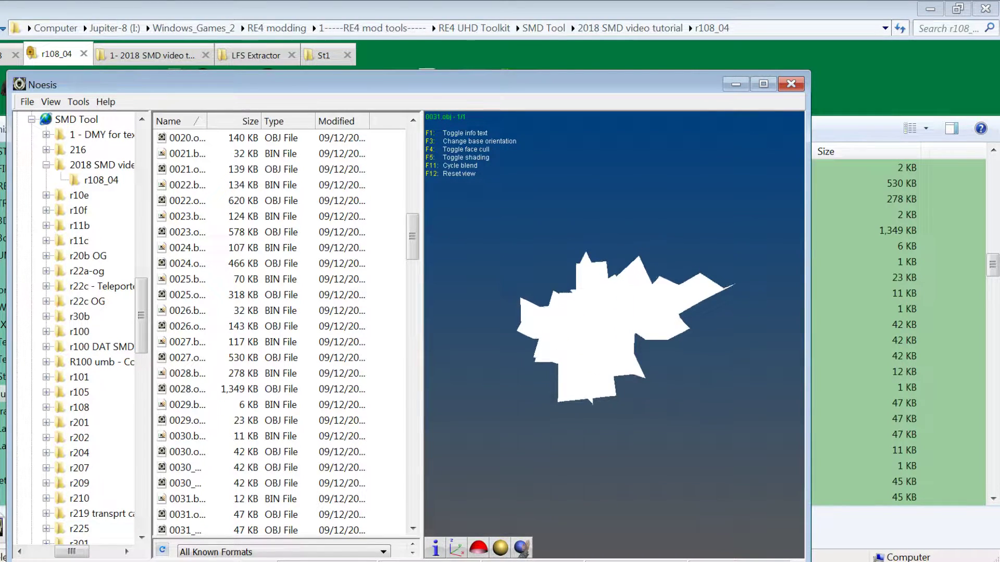
drag(601, 367, 601, 367)
key(alt+F4)
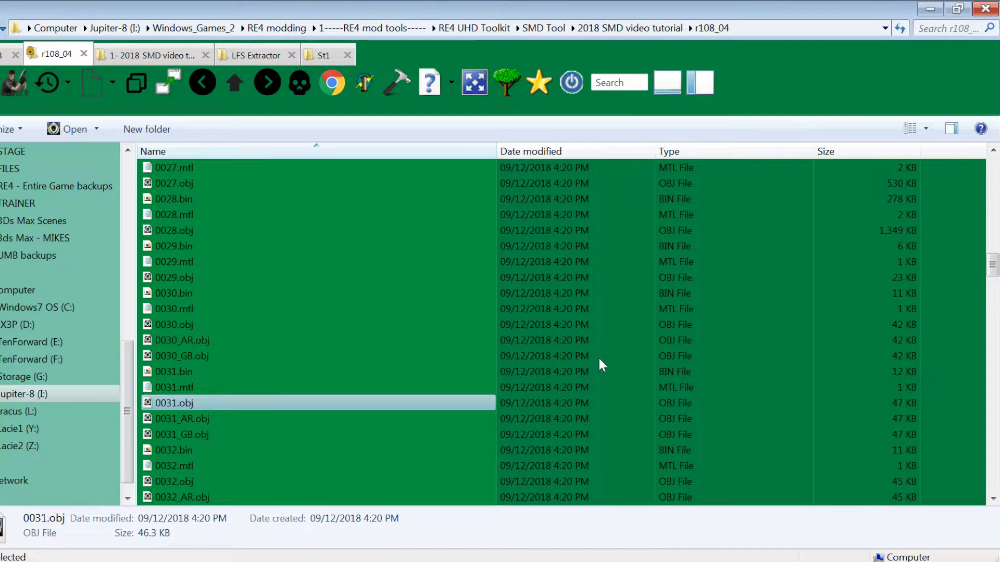
key(alt+Tab)
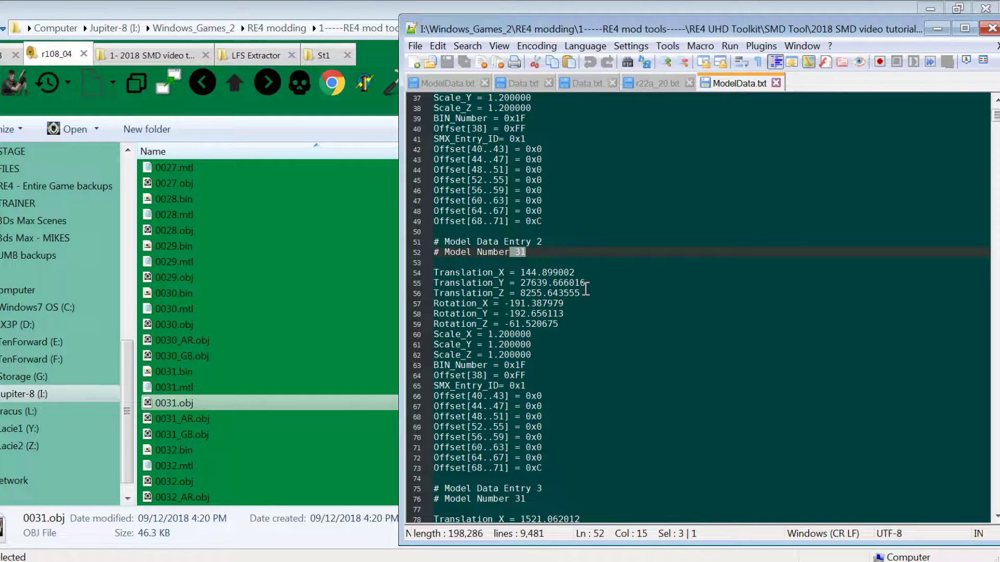
Compare the translation and rotation values of Model Data Entries 2 and 3 in ModelData.txt by highlighting them
drag(582, 293, 428, 270)
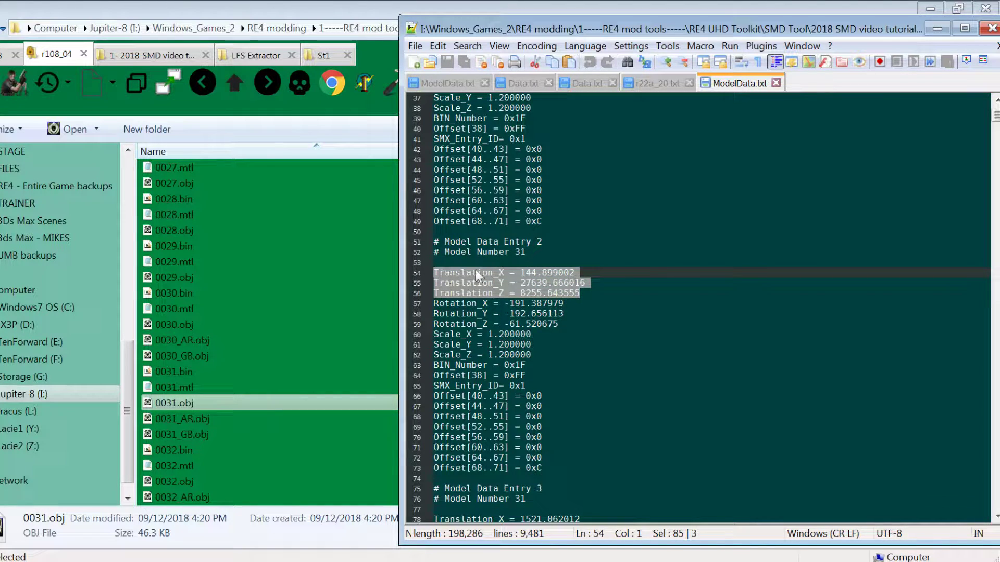
scroll(551, 274, down, 7)
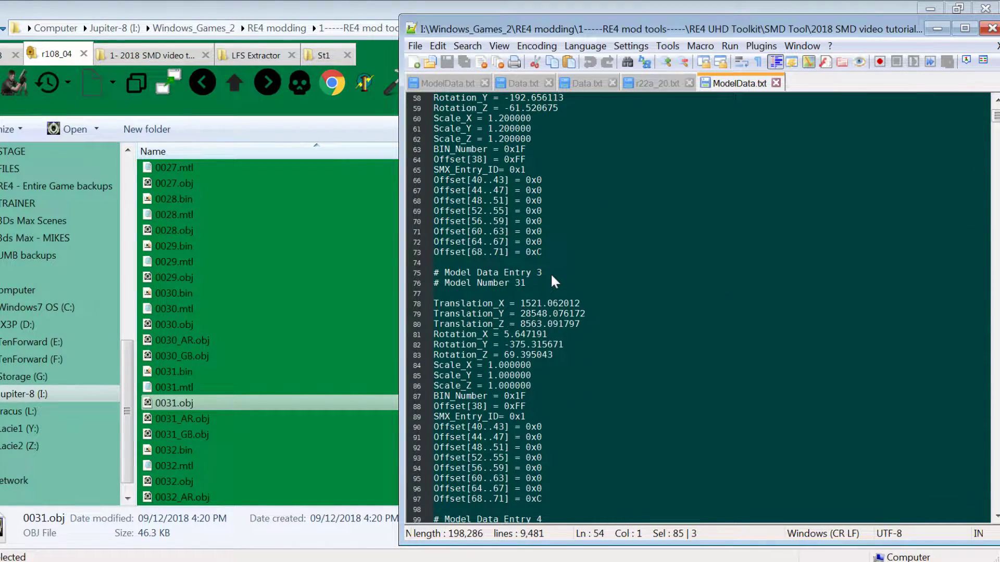
scroll(534, 317, up, 2)
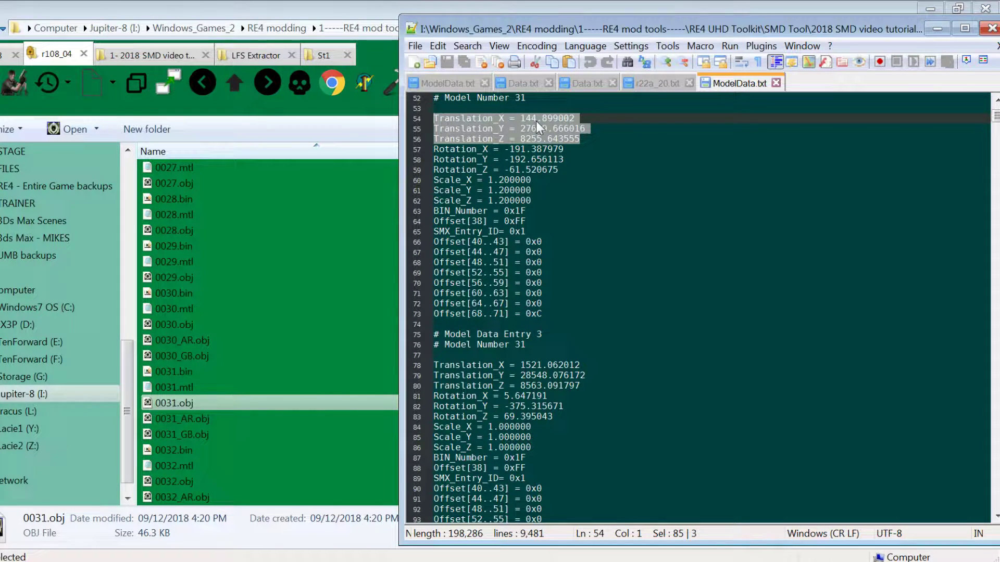
drag(520, 364, 542, 365)
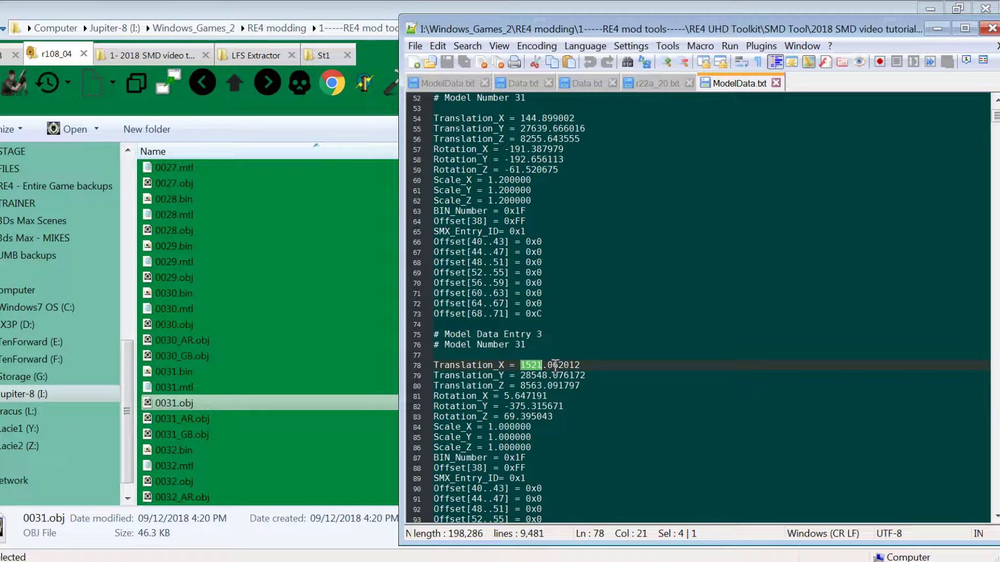
drag(526, 397, 499, 385)
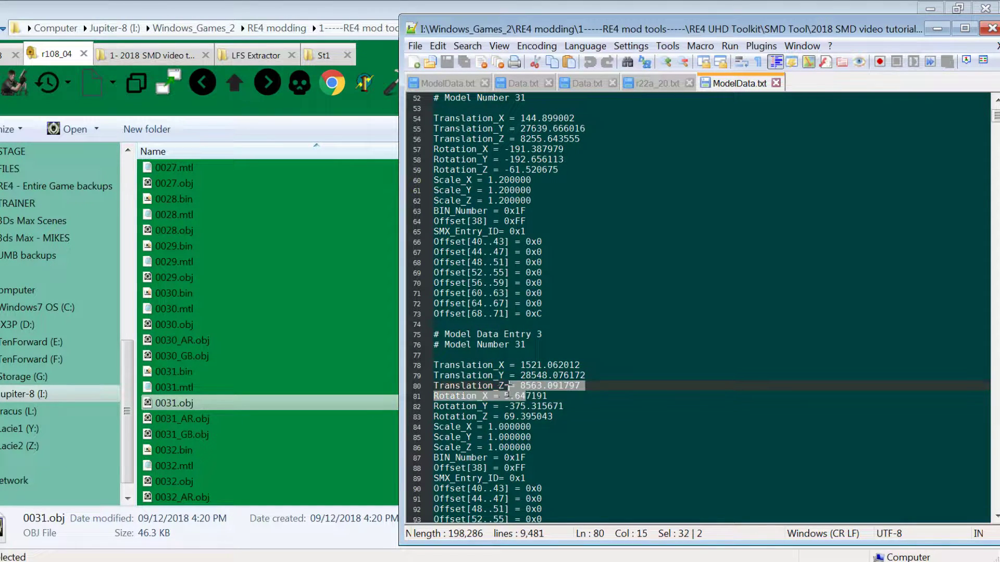
click(548, 407)
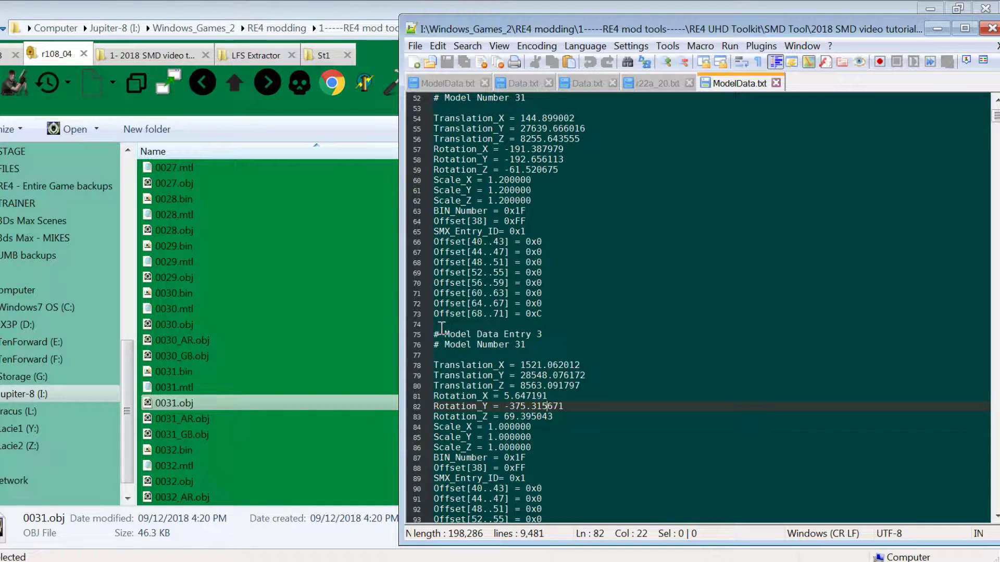
Highlight Entry 3 from its heading through Rotation_Y, read on toward Entry 4, and highlight Entry 2's translation lines again
drag(434, 333, 563, 406)
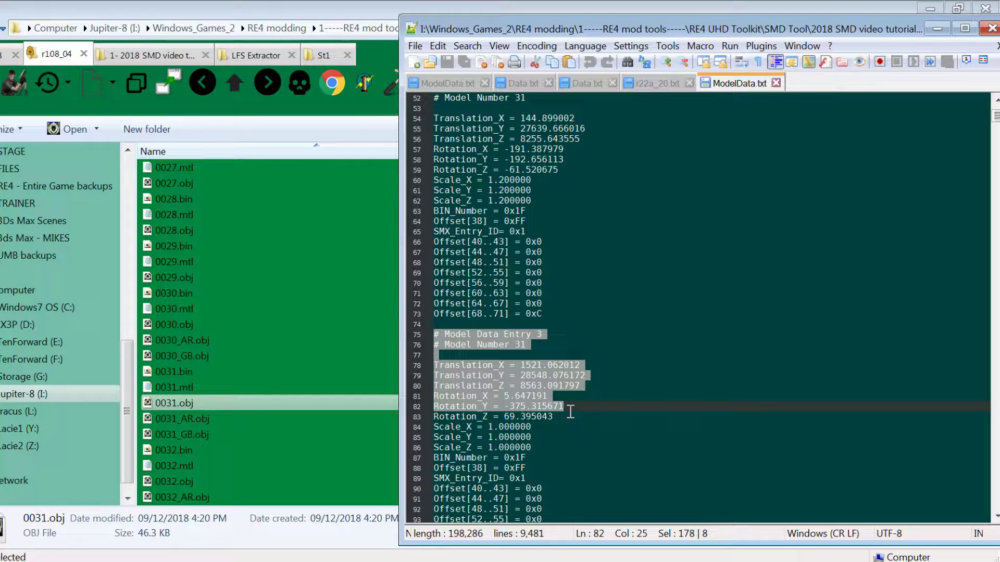
scroll(570, 411, down, 1)
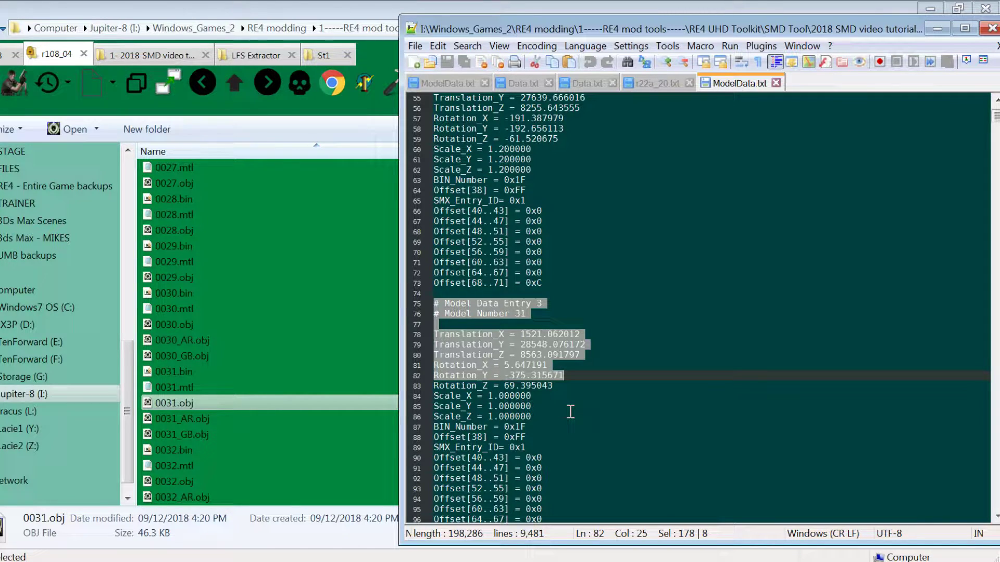
scroll(570, 411, down, 2)
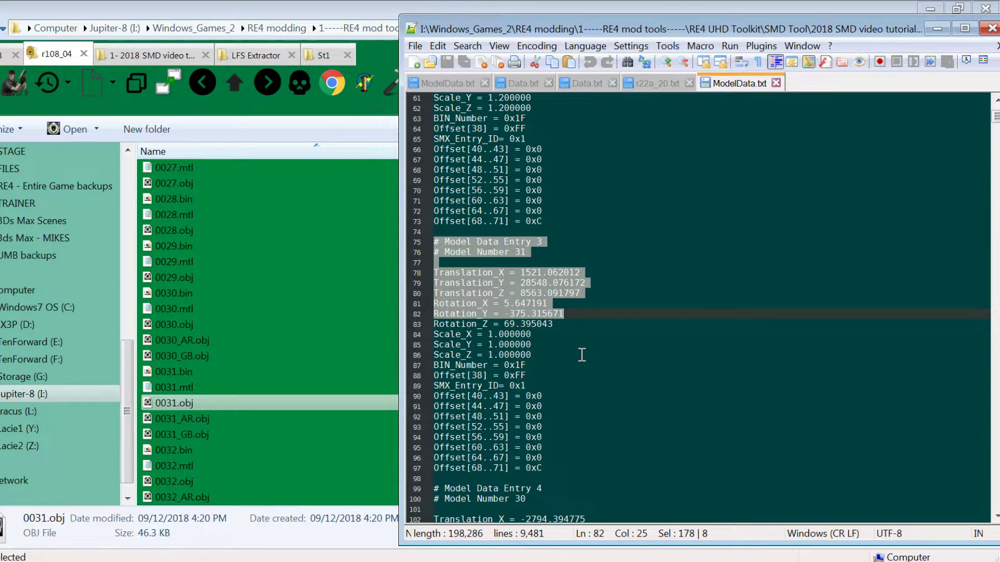
scroll(582, 354, up, 4)
drag(593, 170, 461, 149)
scroll(523, 302, down, 1)
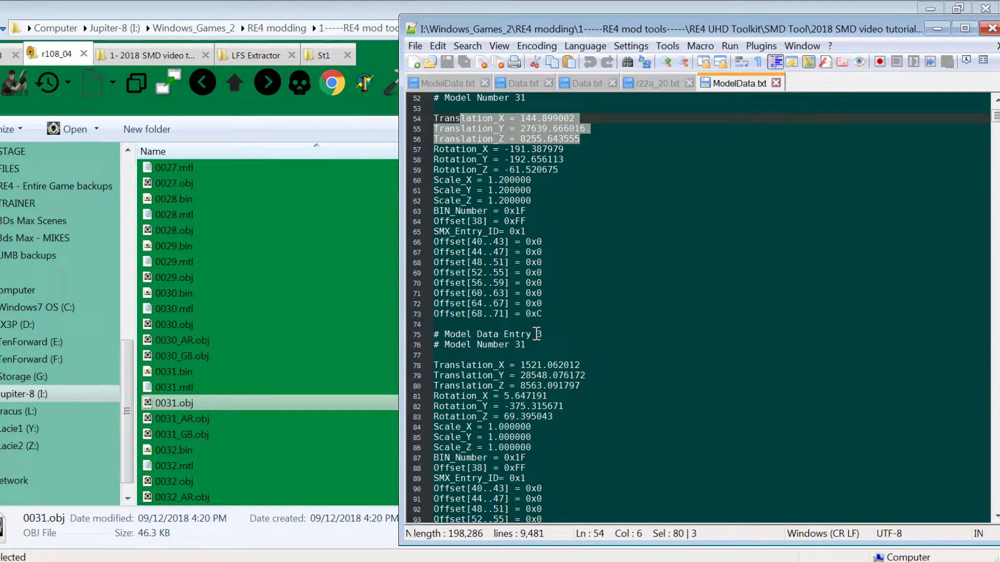
scroll(537, 333, up, 9)
Return to the r108_04 folder and select Model.obj near the end of the file list
click(311, 275)
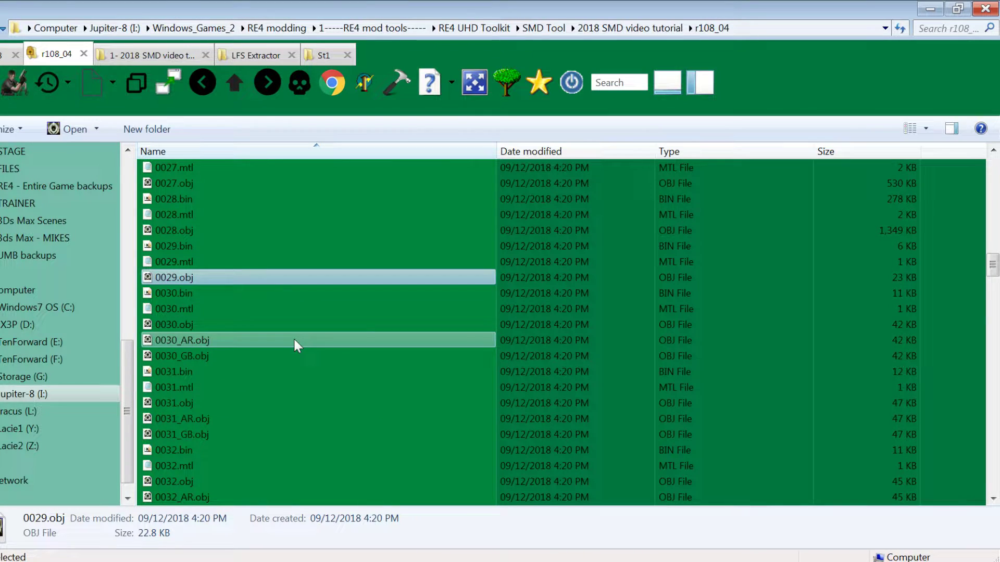
scroll(294, 343, down, 20)
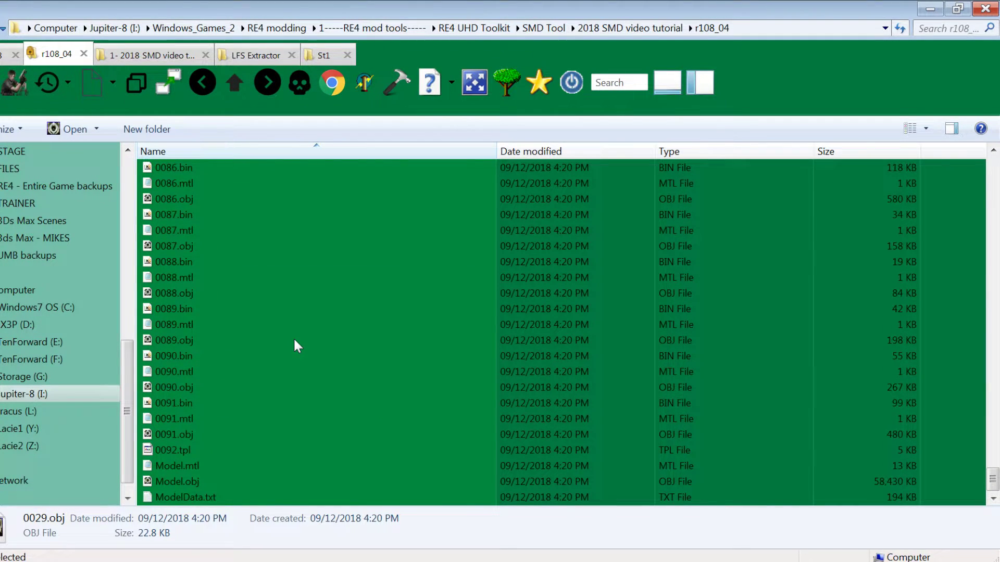
click(213, 485)
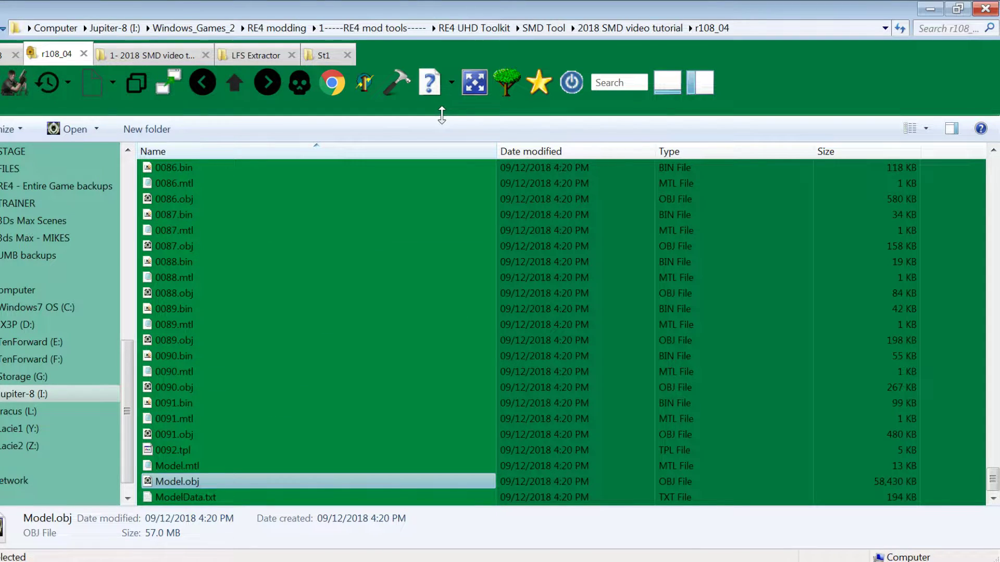
Open the ImagePackHD folder inside the game's BIO4 directory and look through its pack files
click(185, 63)
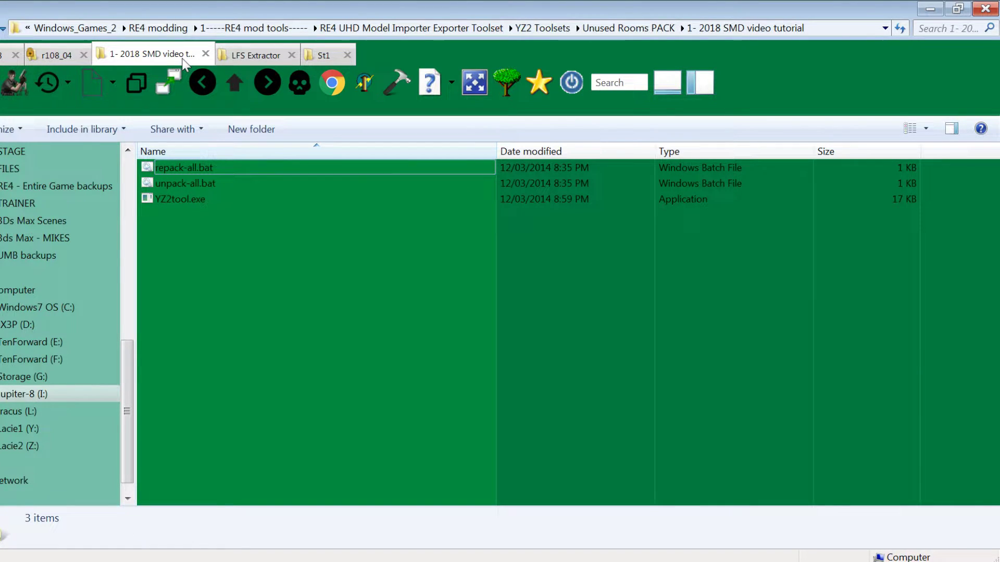
click(331, 58)
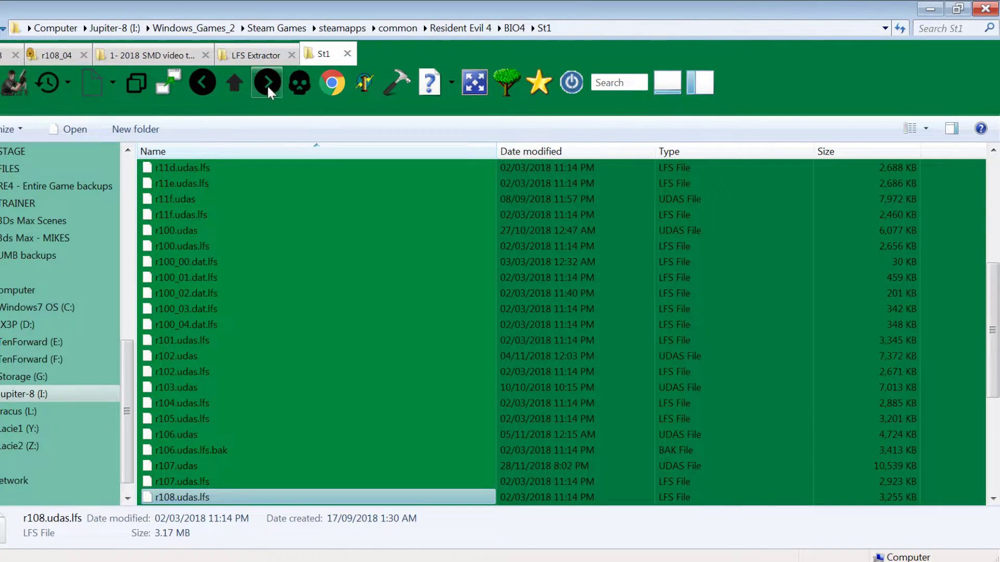
click(236, 82)
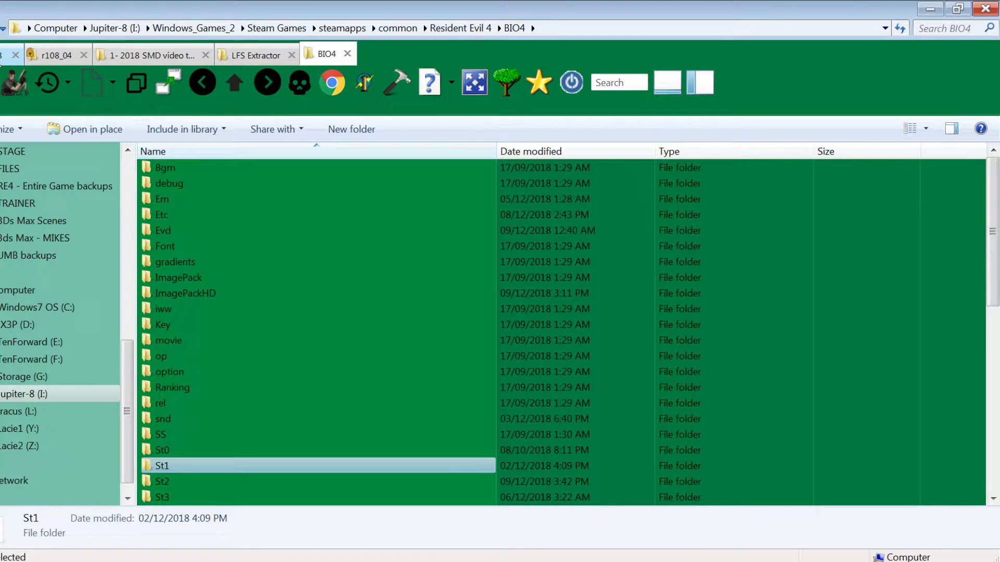
double_click(191, 293)
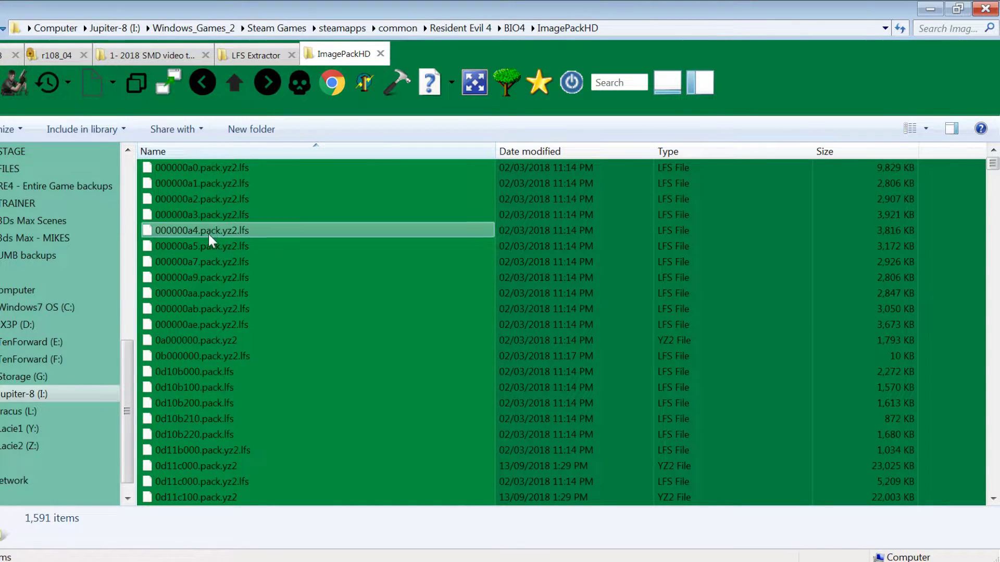
scroll(225, 382, down, 14)
scroll(225, 388, down, 20)
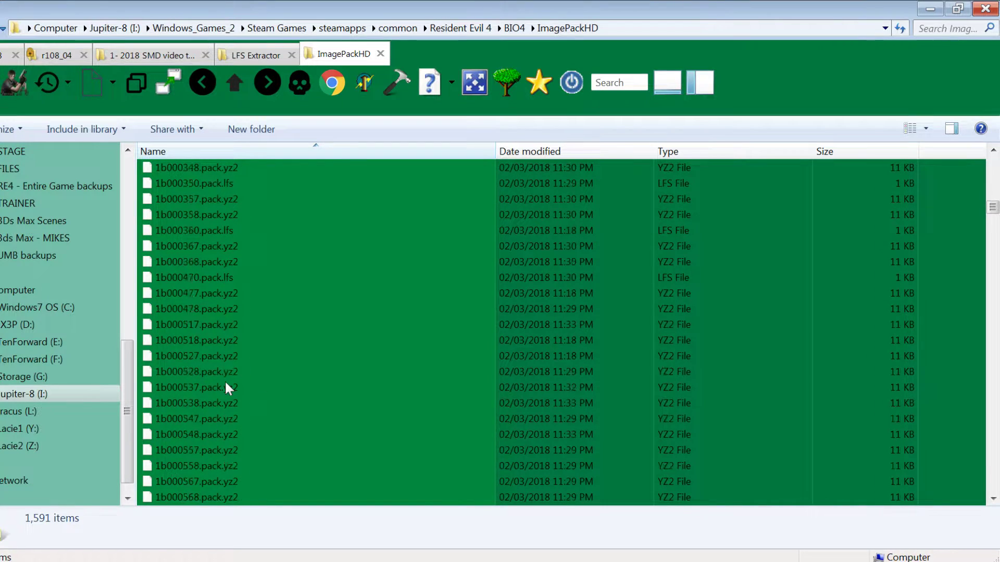
scroll(225, 383, up, 20)
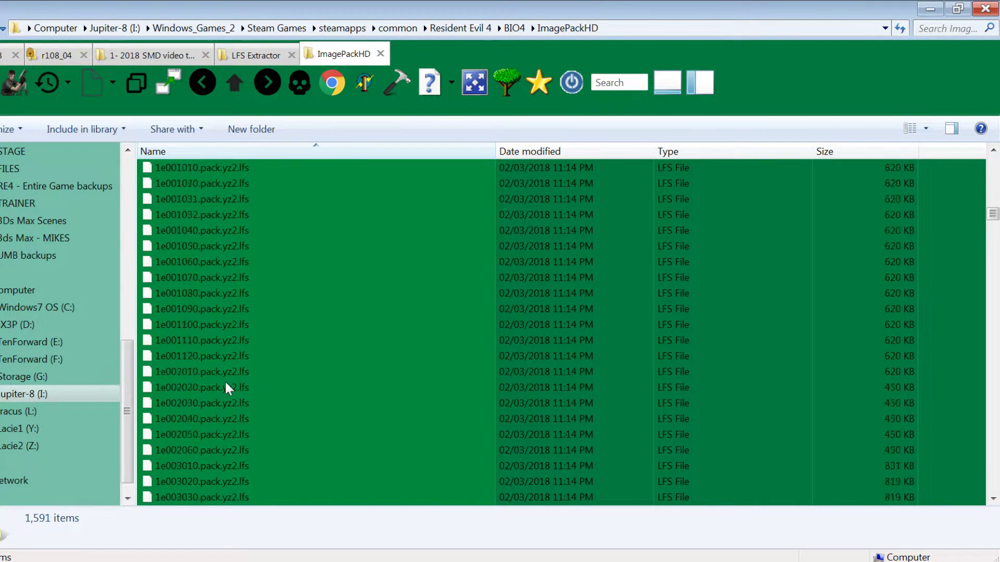
Search the game's ImagePackHD folder for 44000108 and select 44000108.pack.lfs
click(945, 27)
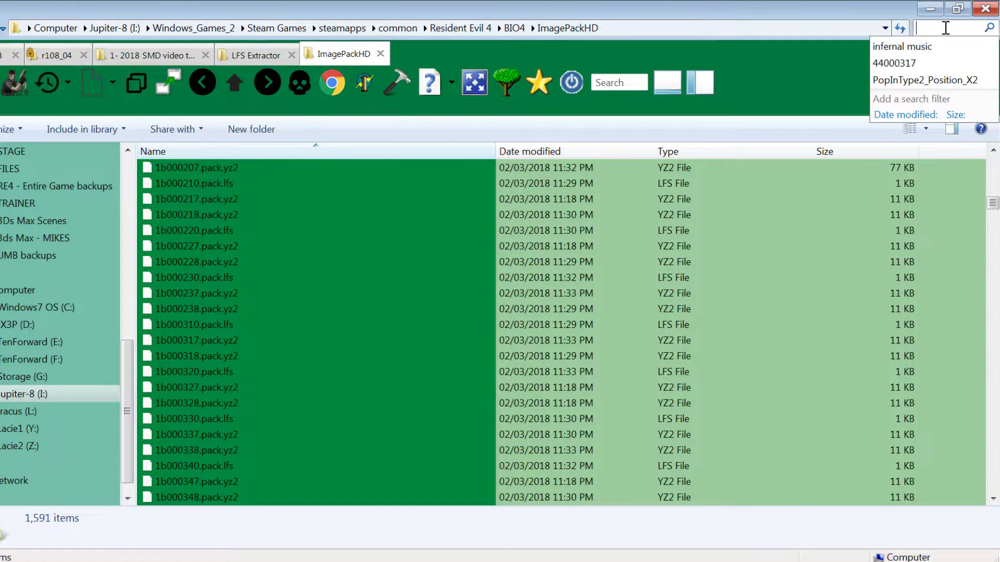
text(44000)
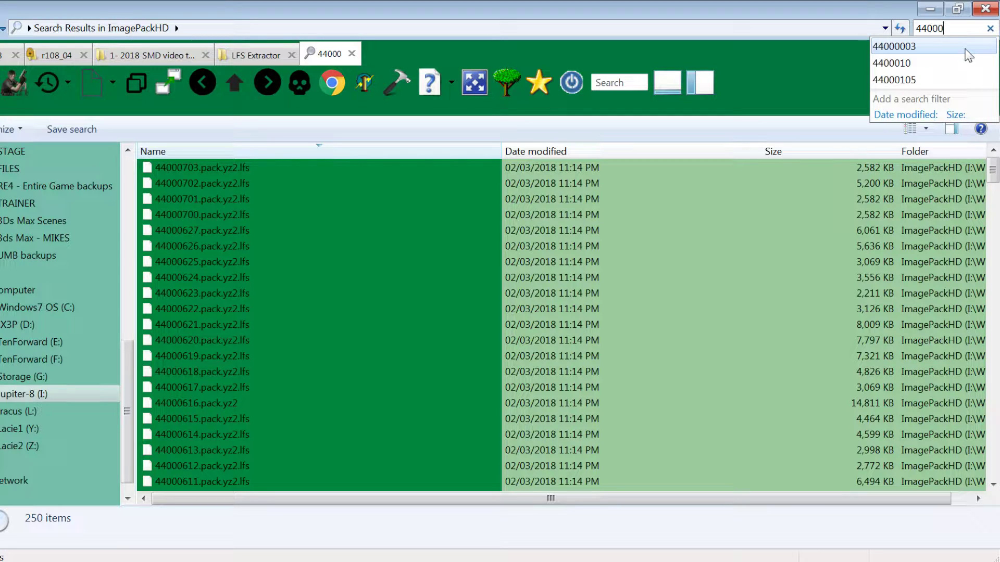
text(108)
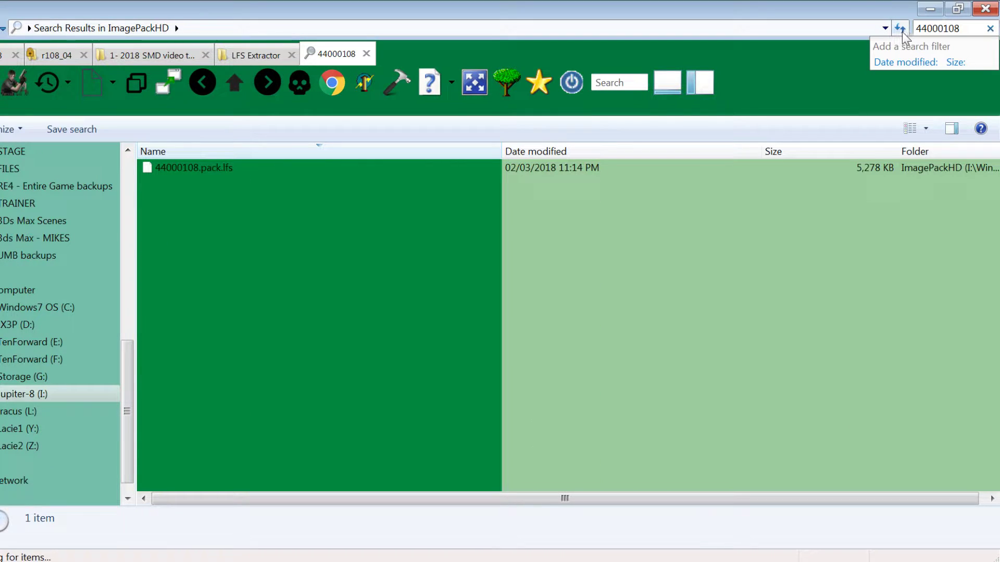
click(229, 168)
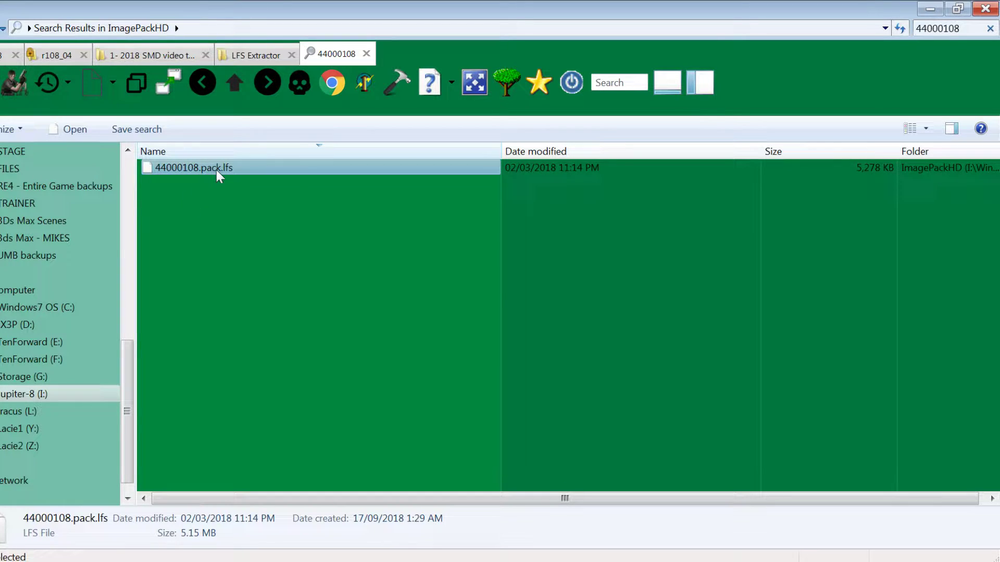
Review the batch files in the LFS Extractor folder and the unpacking tools in the 1- 2018 SMD video tutorial folder
click(254, 55)
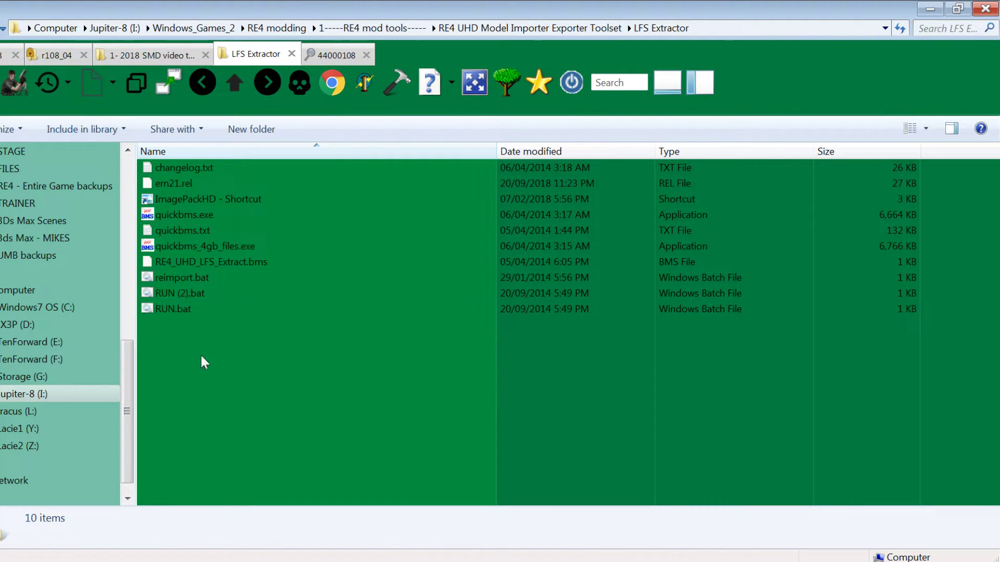
mouse_move(190, 301)
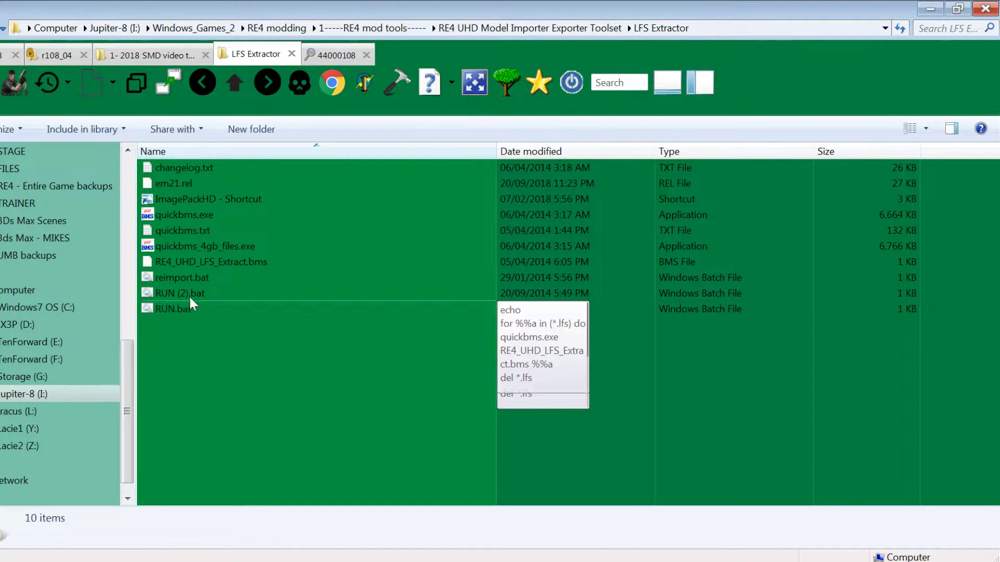
click(319, 58)
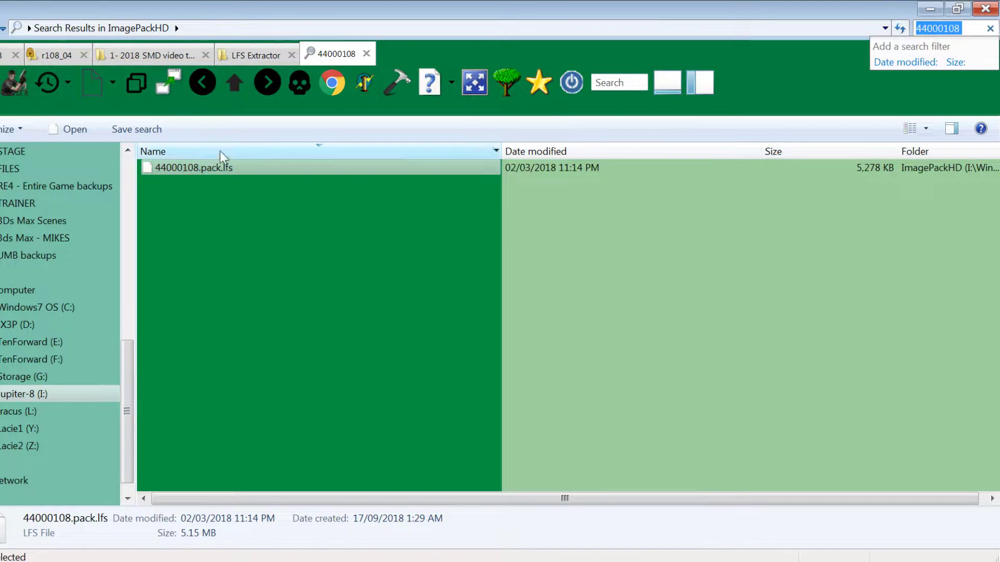
click(177, 55)
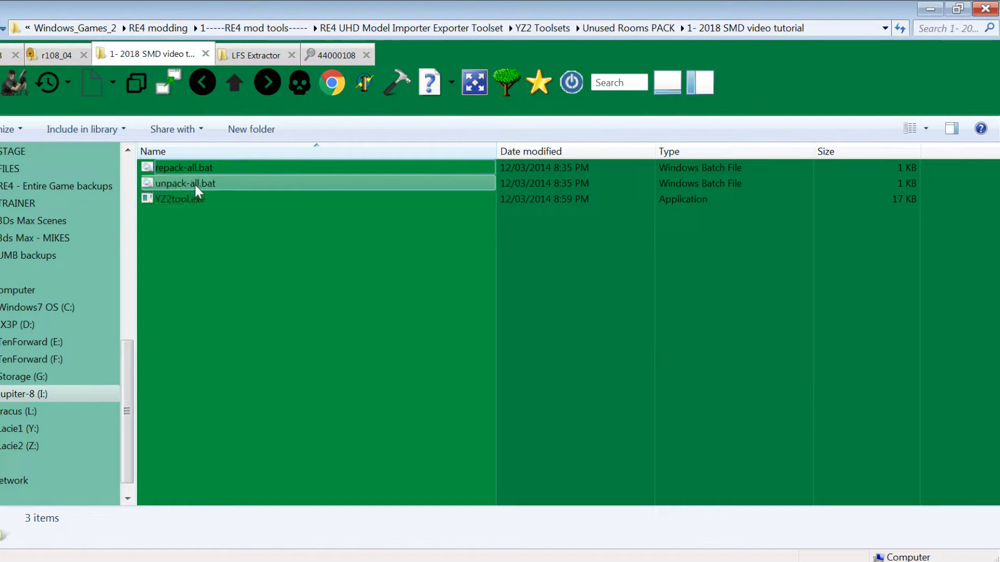
Open the ImagePackHD folder of 1-RE4HDPROJECT-RELEASE3, located in the 2-----RE4 Mods folder
drag(124, 368, 135, 172)
click(15, 83)
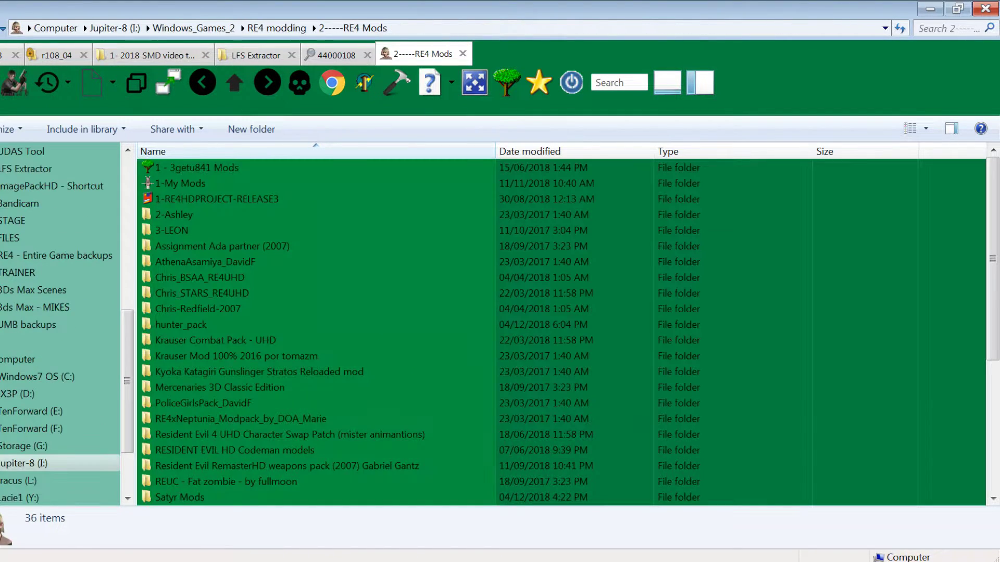
double_click(209, 194)
double_click(198, 168)
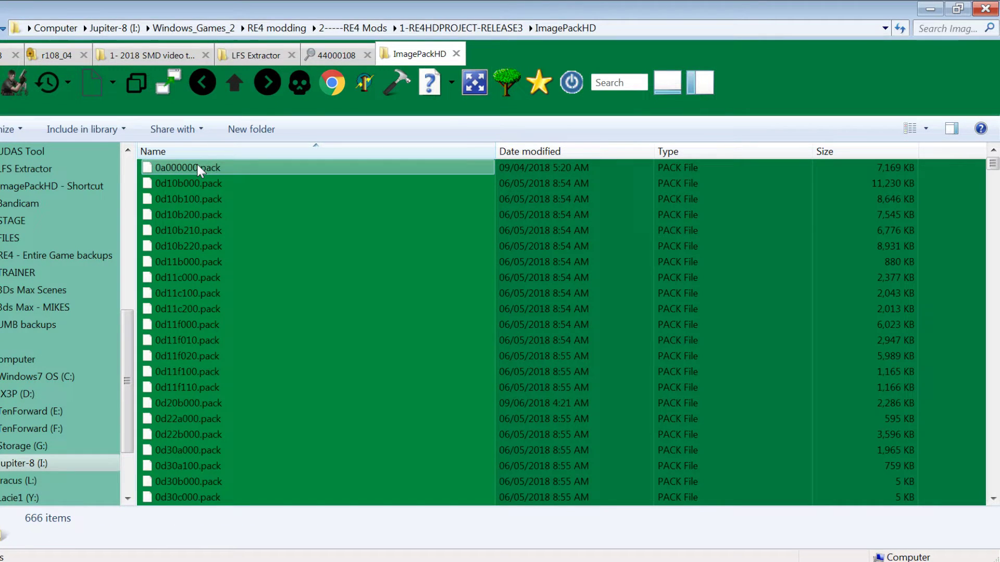
Search the HD project's ImagePackHD folder for 44000108 and copy 44000108.pack
click(934, 34)
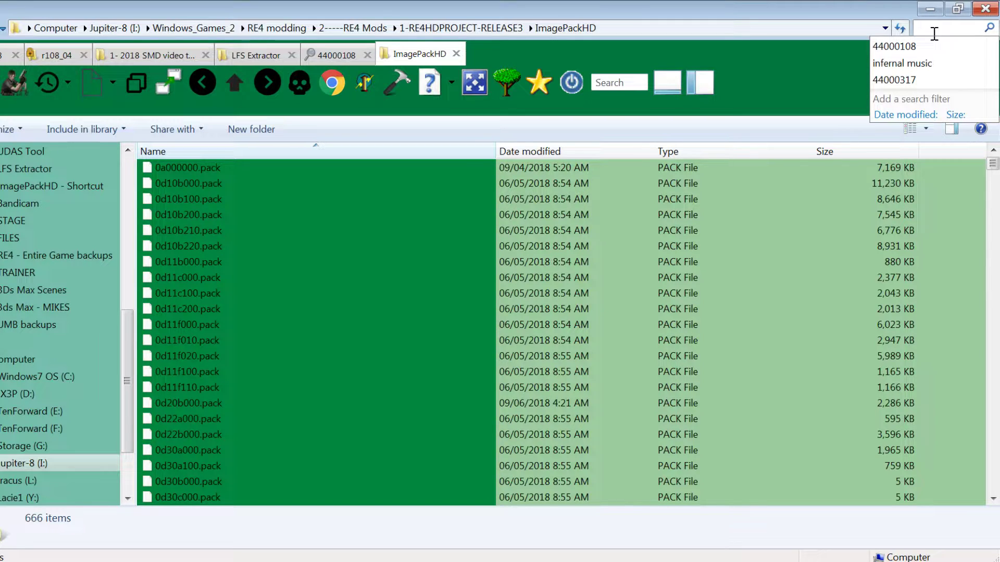
key(Escape)
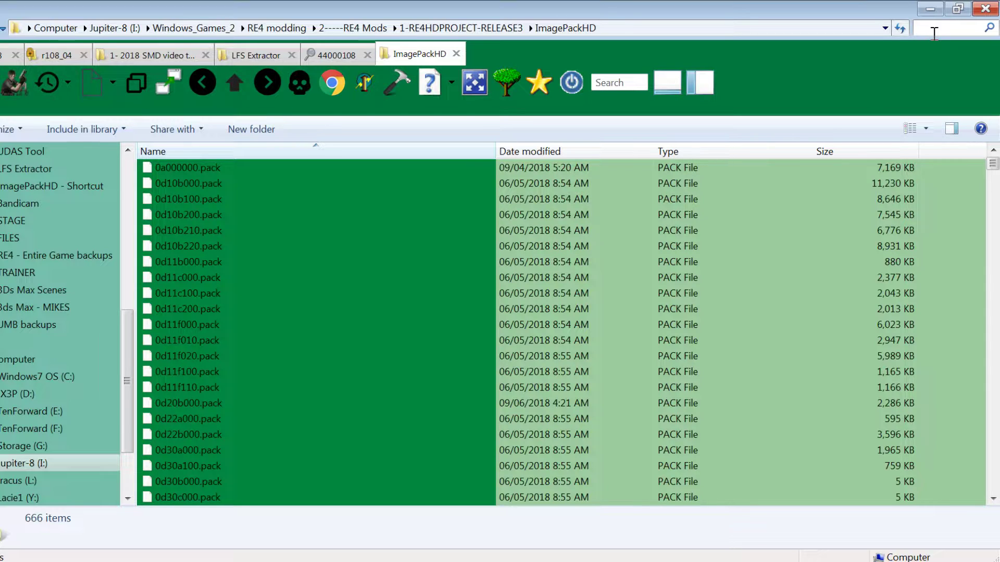
text(440001)
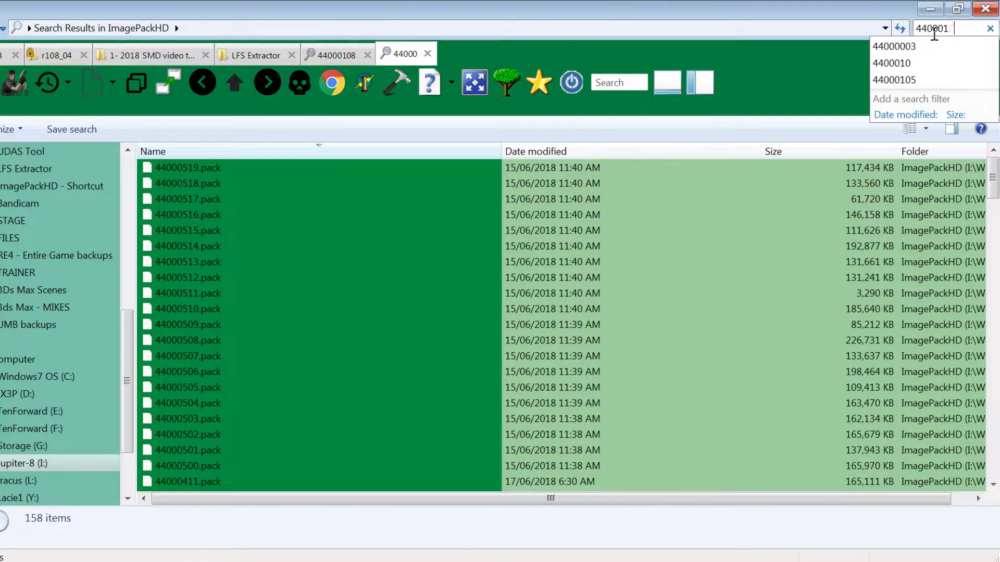
text(08)
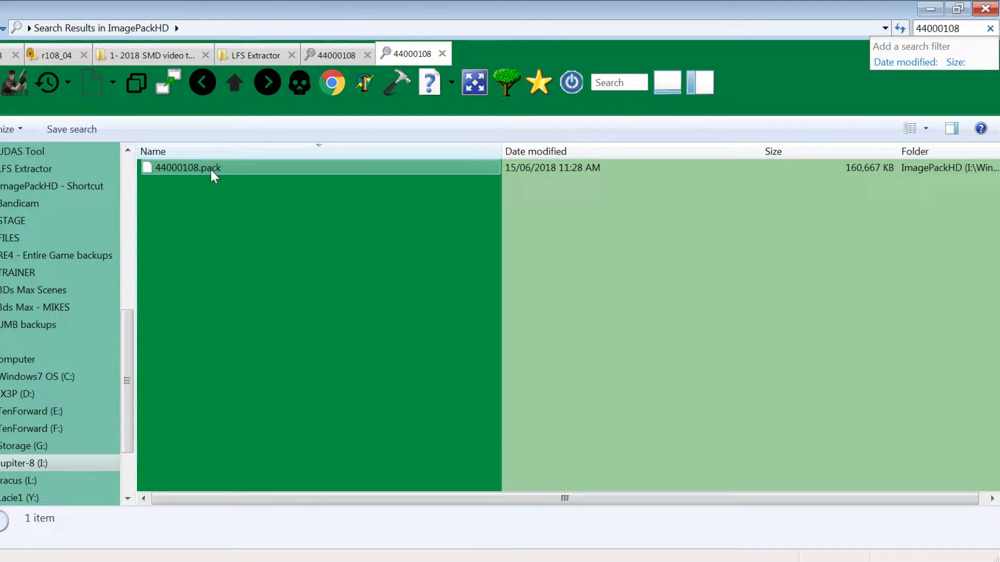
click(211, 167)
right_click(210, 167)
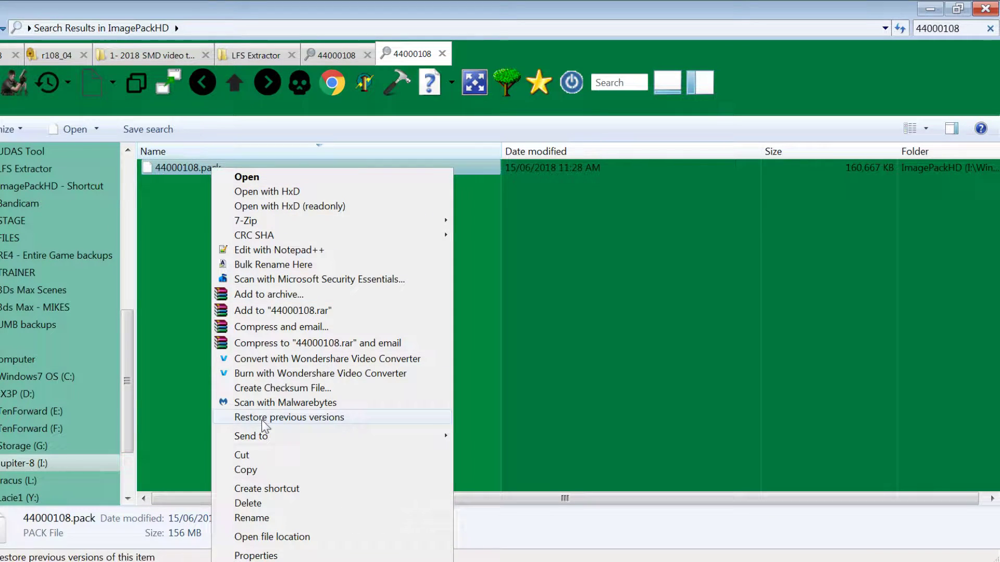
click(261, 468)
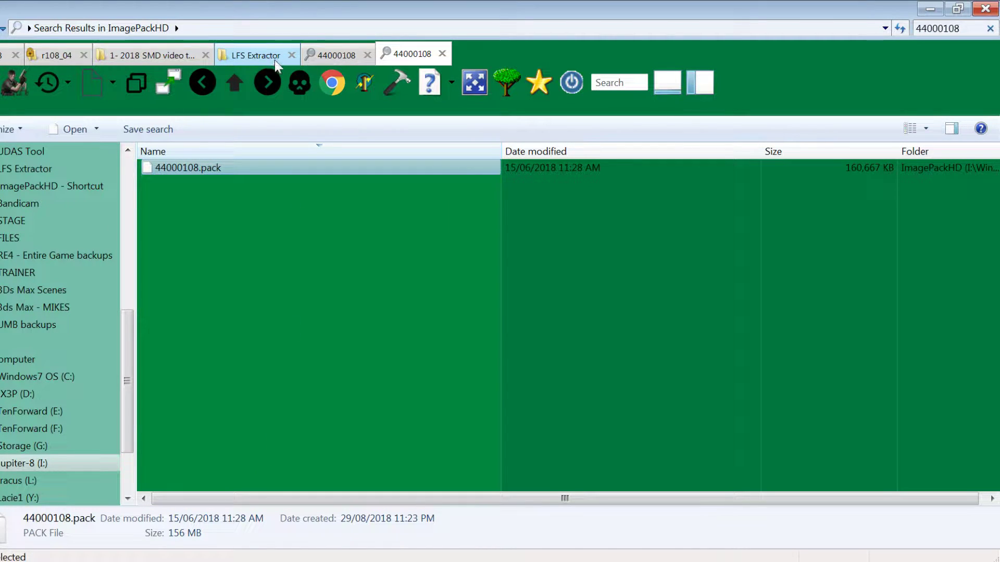
Close both 44000108 search results, paste 44000108.pack into the 1- 2018 SMD video tutorial folder, and unpack it with unpack-all.bat
click(442, 53)
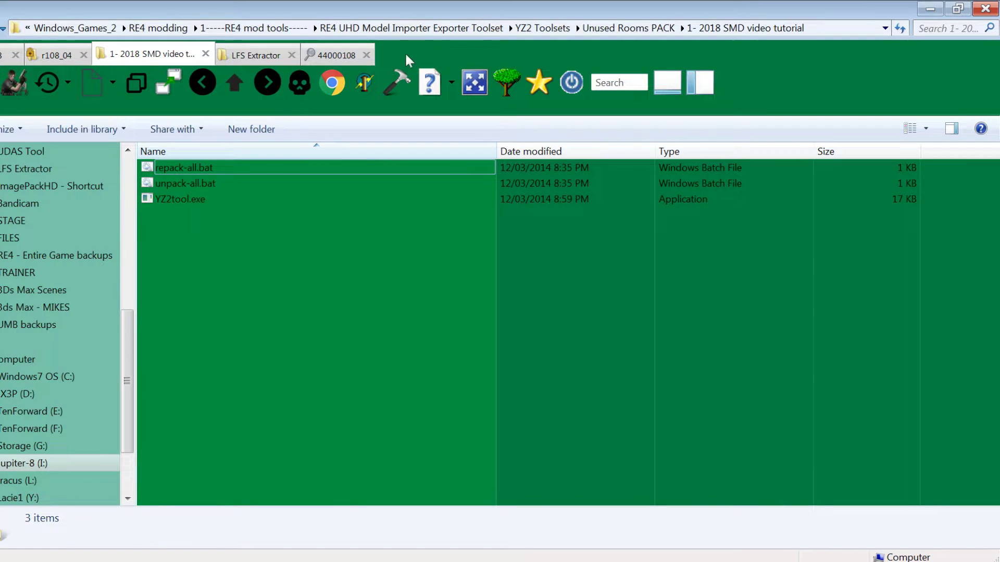
click(367, 55)
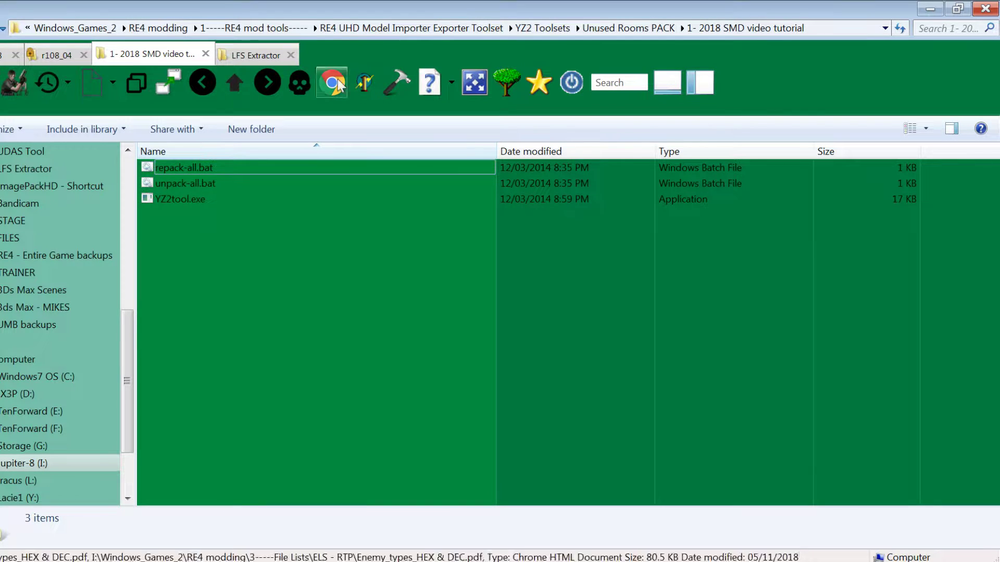
right_click(211, 246)
click(255, 339)
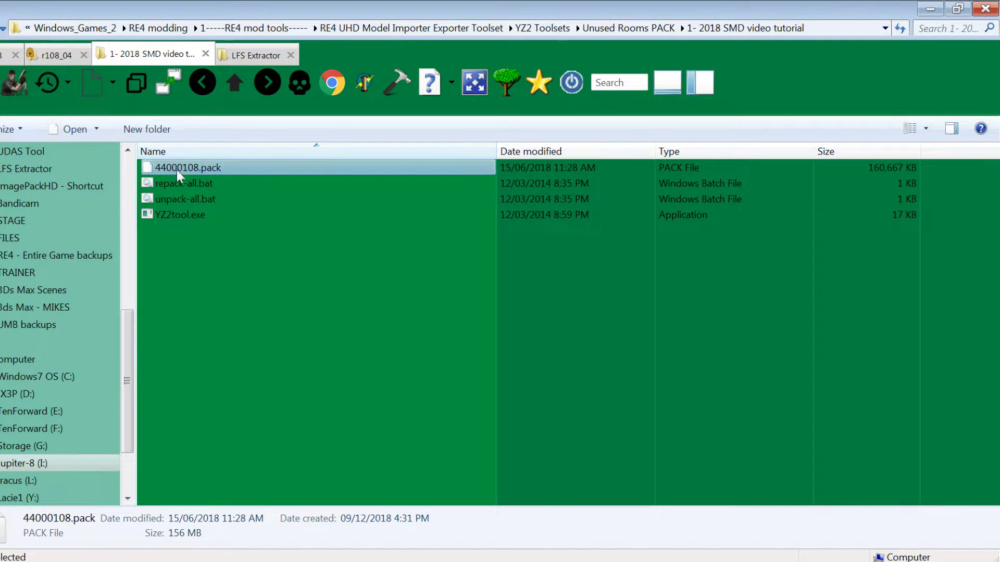
double_click(183, 195)
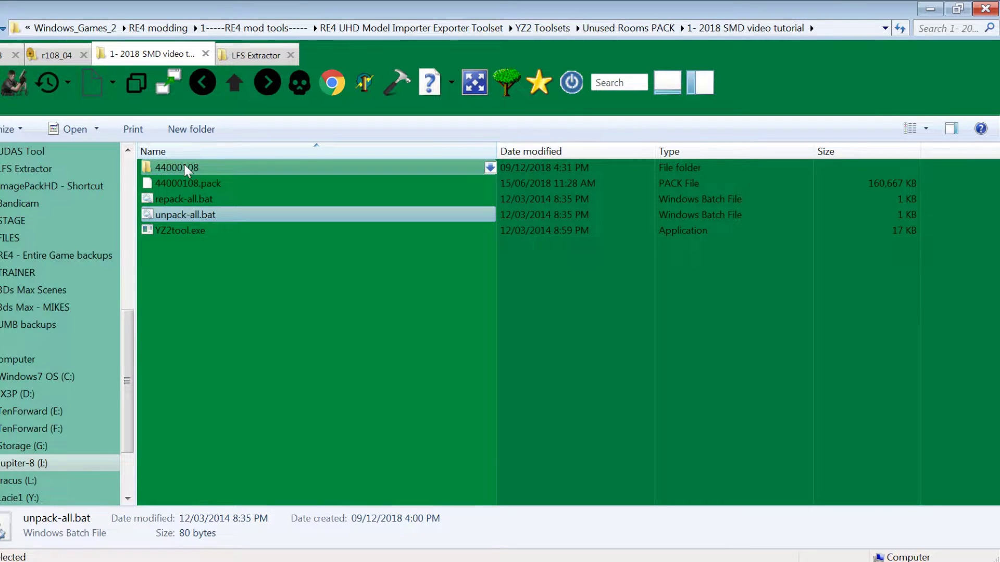
Open the extracted 44000108 folder and look through its unpacked DDS and TGA textures
double_click(185, 168)
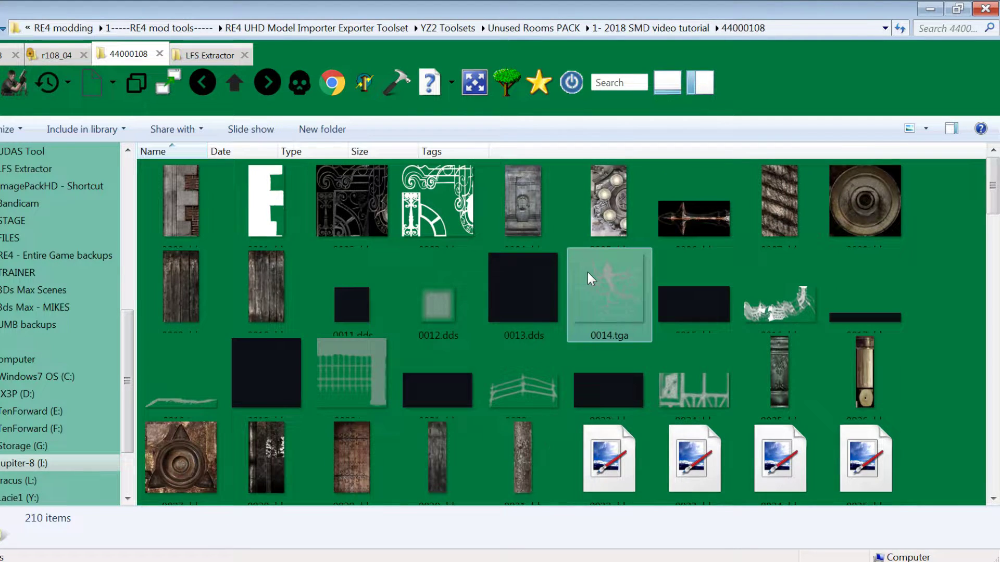
click(587, 272)
scroll(587, 272, down, 3)
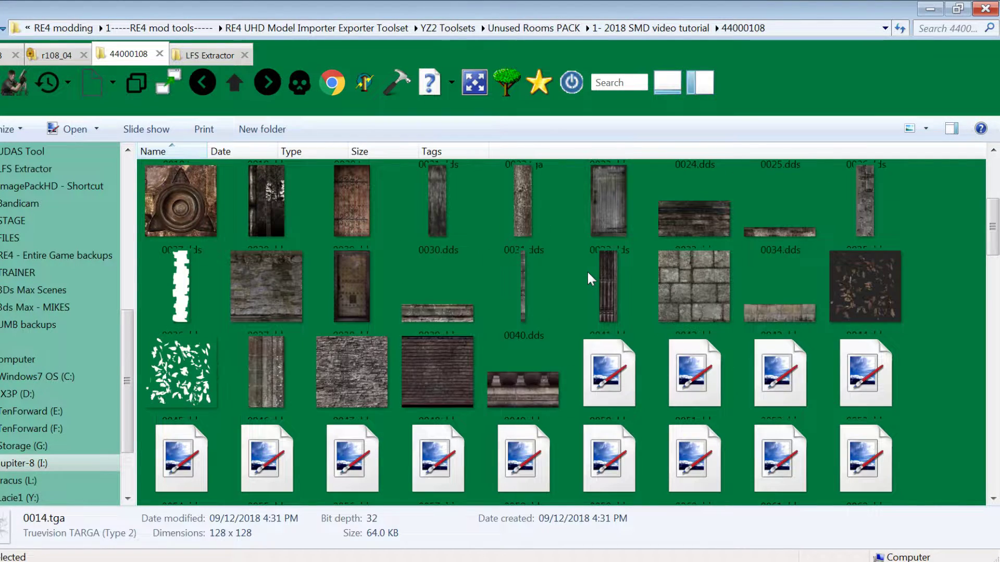
scroll(587, 272, down, 5)
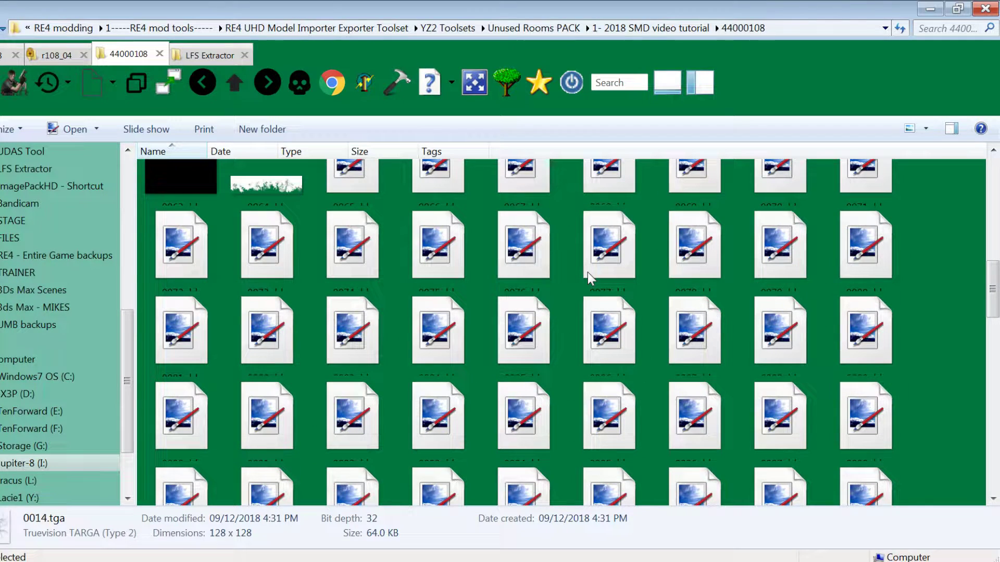
scroll(587, 273, up, 8)
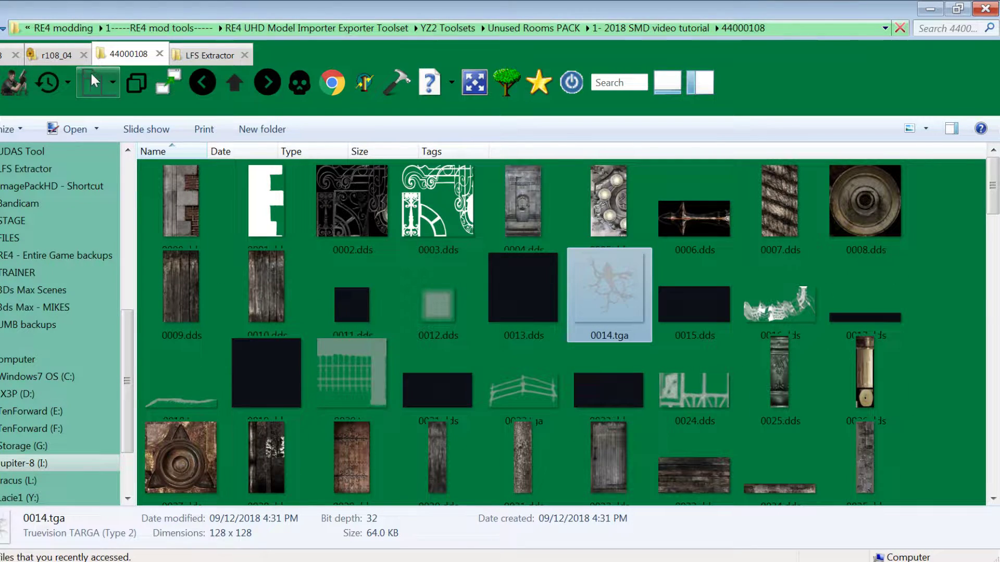
Copy Model.mtl and Model.obj from the r108_04 folder
click(68, 59)
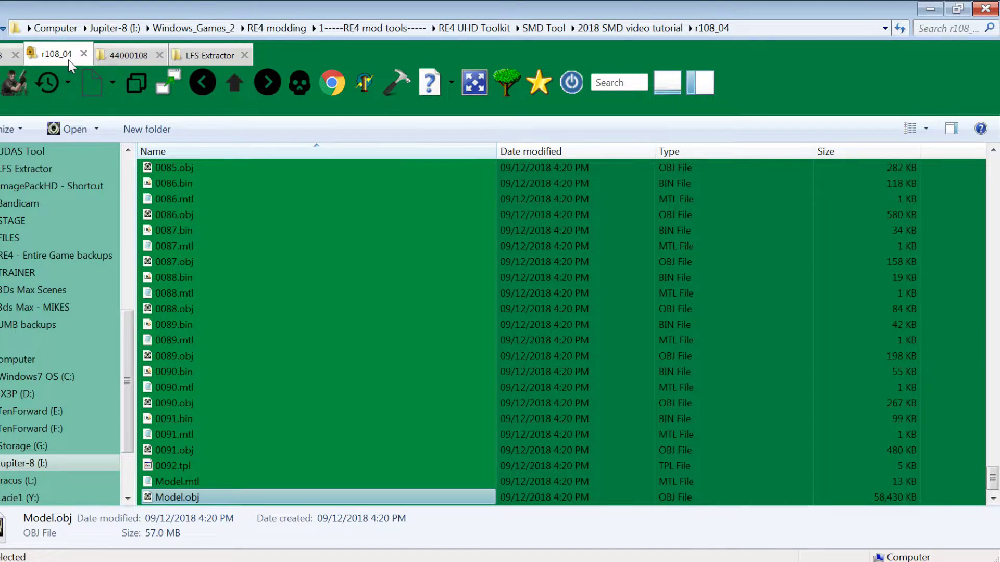
scroll(245, 390, down, 1)
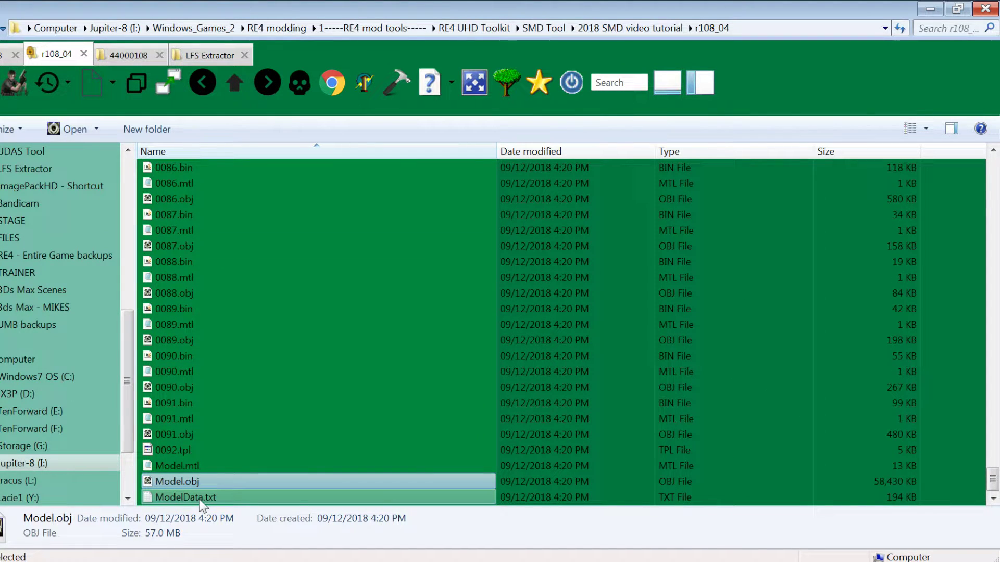
click(167, 465)
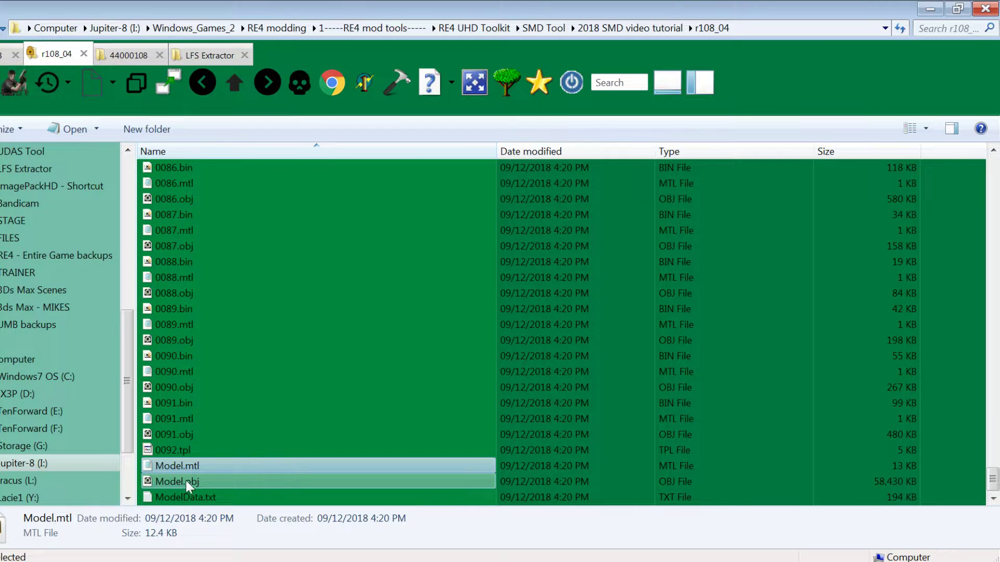
shift+click(186, 481)
right_click(186, 482)
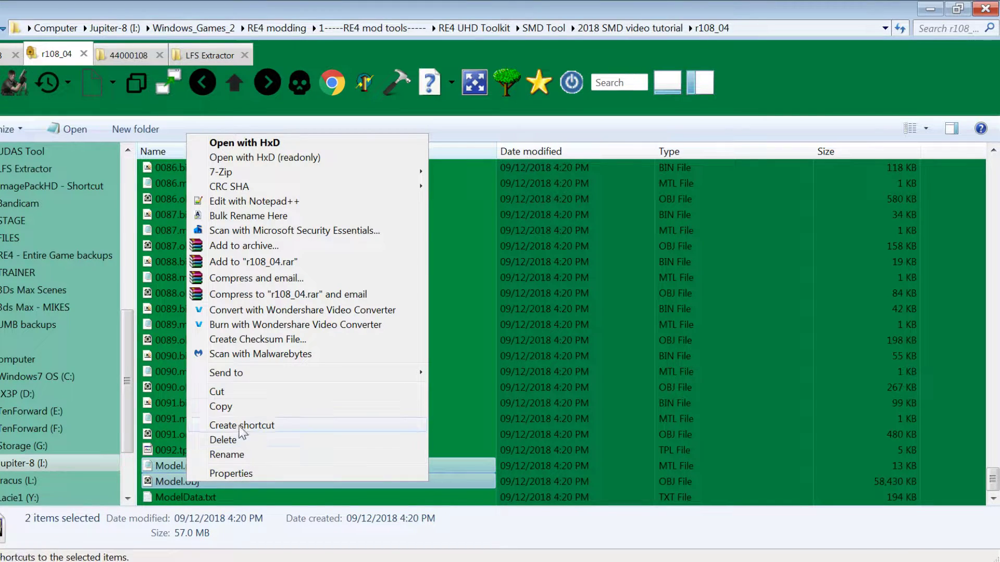
click(221, 406)
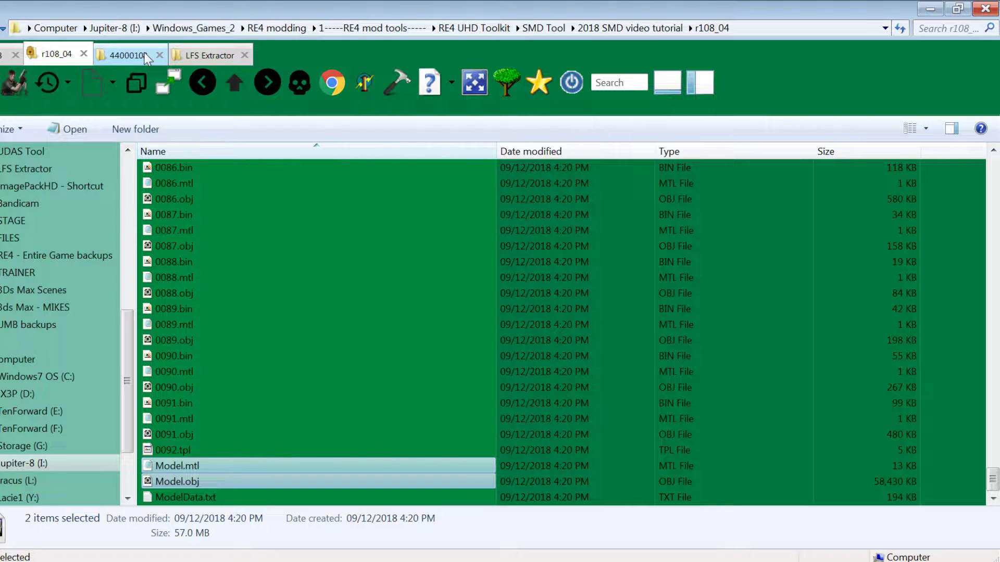
Paste the copied Model.mtl and Model.obj into the 44000108 texture folder
click(129, 55)
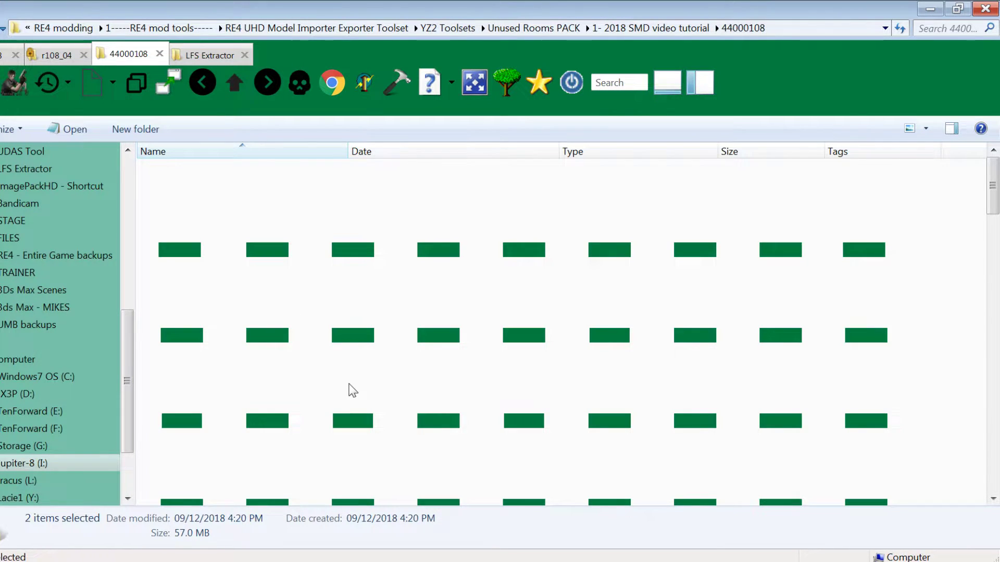
right_click(351, 390)
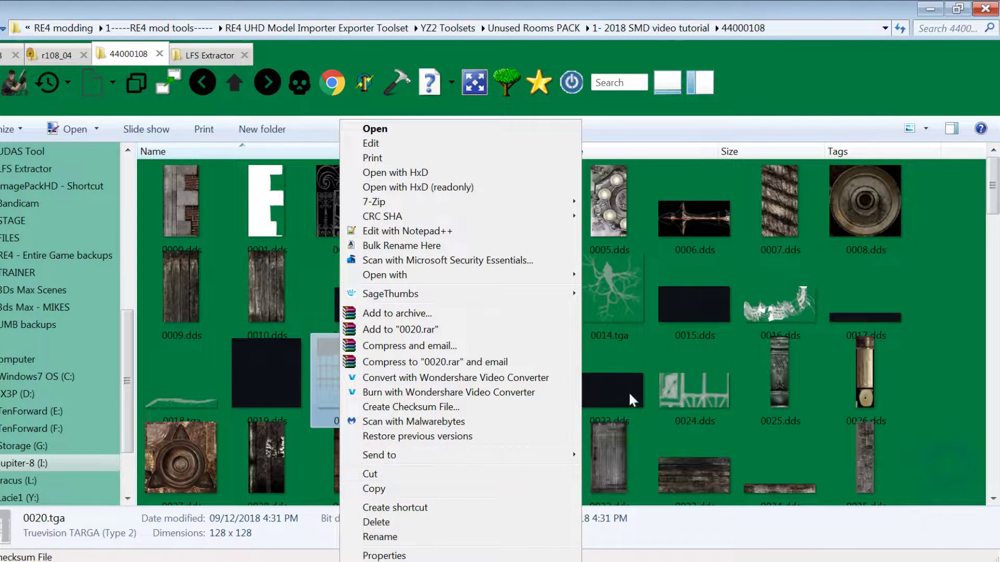
right_click(669, 382)
right_click(653, 349)
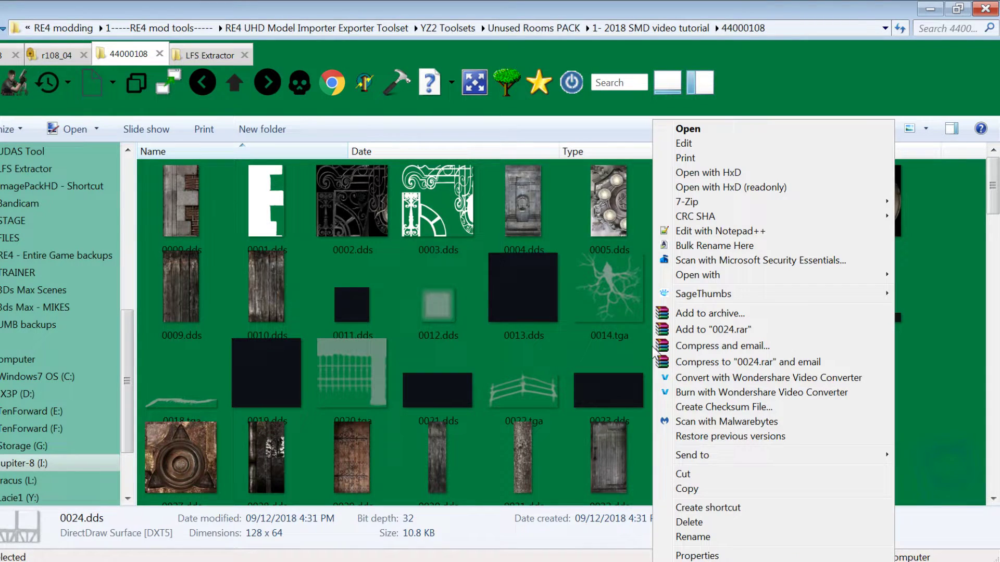
click(974, 338)
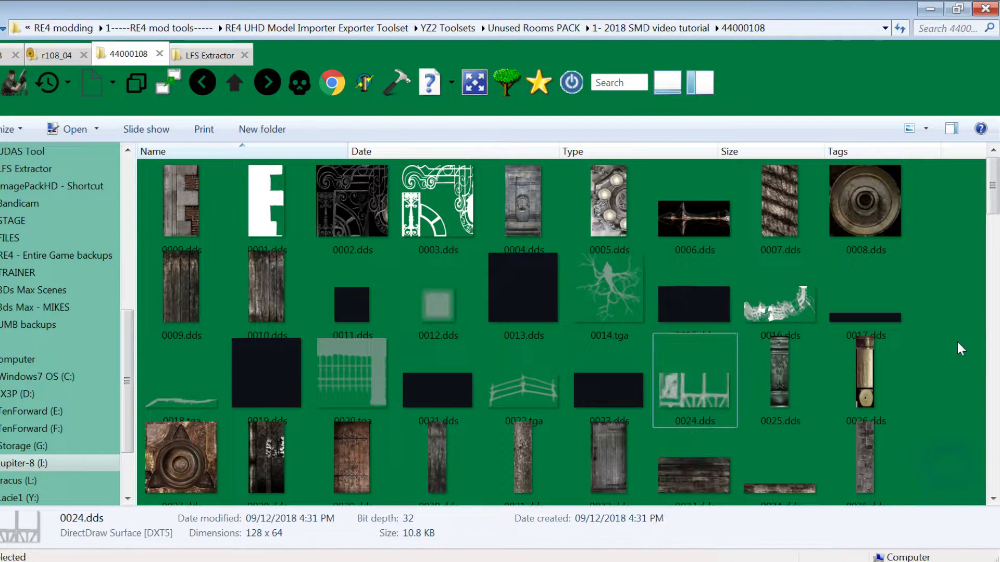
right_click(957, 342)
click(885, 438)
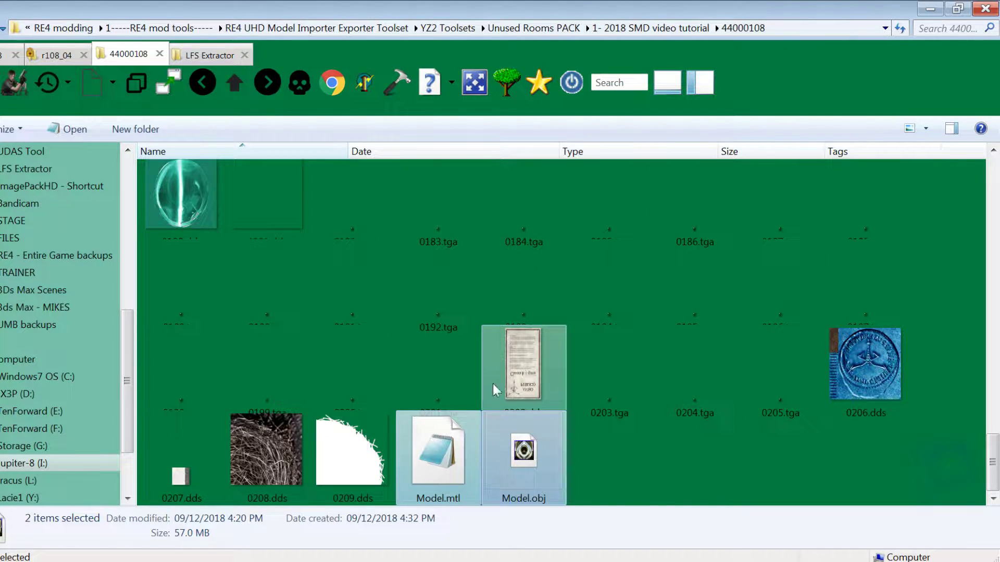
Open the pasted Model.mtl, examine the texture file named in material_0's map_Kd line, and close the file
click(791, 26)
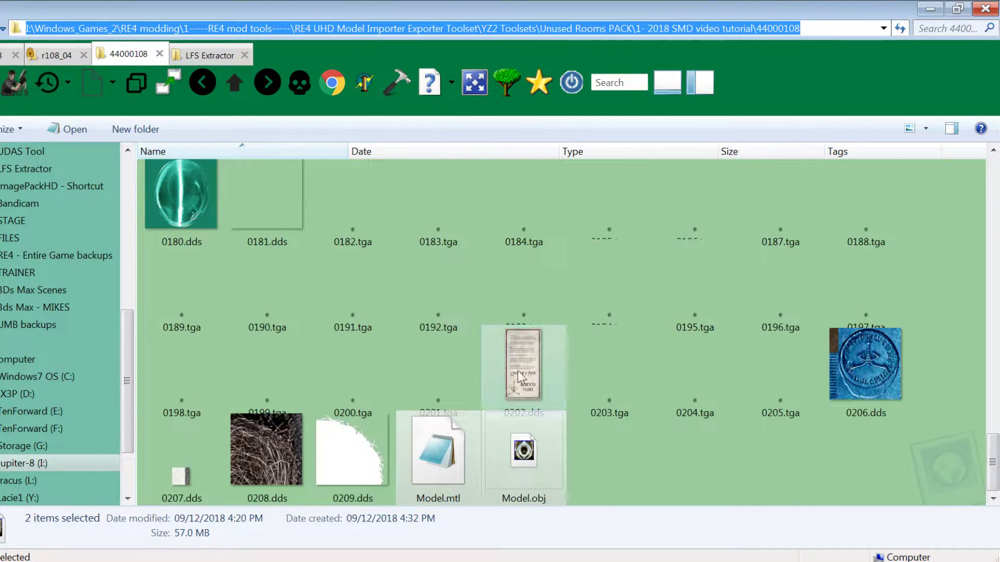
double_click(427, 446)
scroll(269, 173, down, 2)
scroll(268, 167, up, 2)
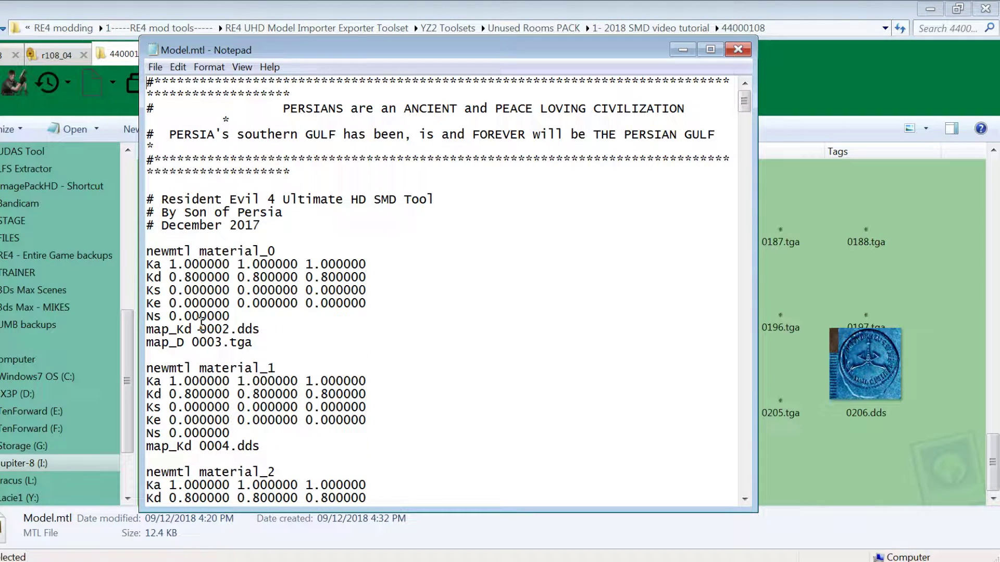
drag(201, 326, 275, 324)
click(198, 329)
drag(201, 329, 259, 329)
click(199, 330)
click(747, 49)
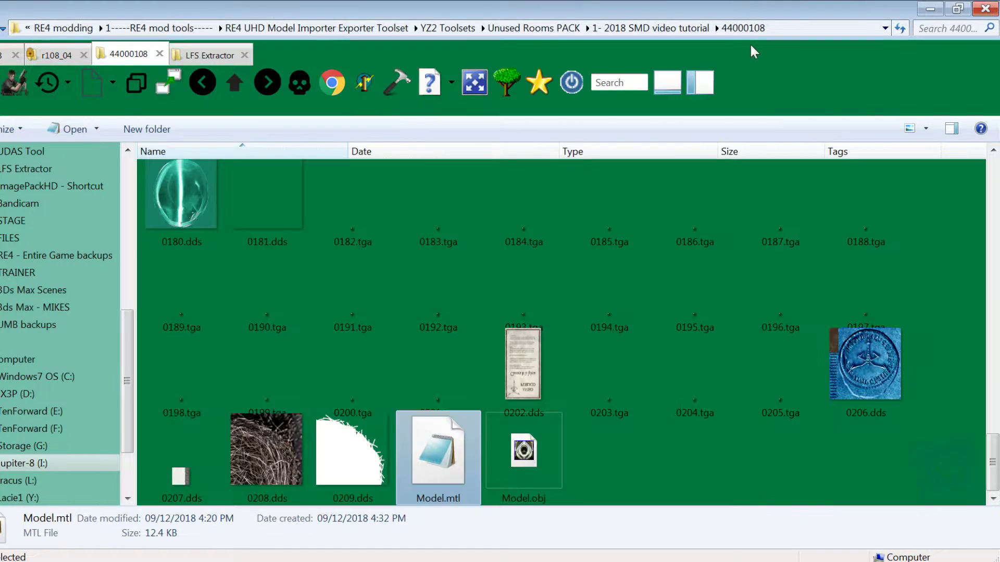
Copy the full path of the 44000108 folder
click(774, 30)
right_click(774, 31)
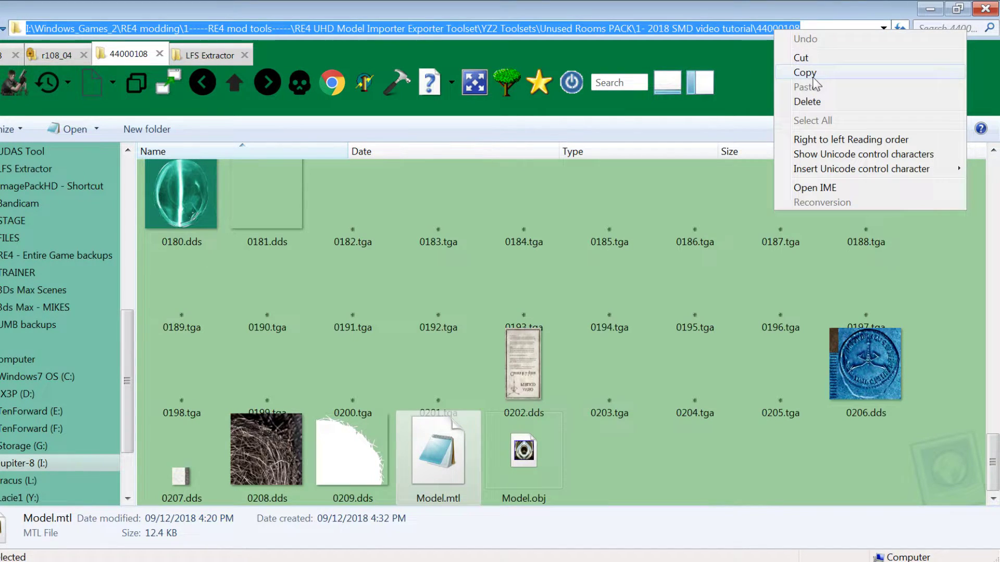
click(808, 79)
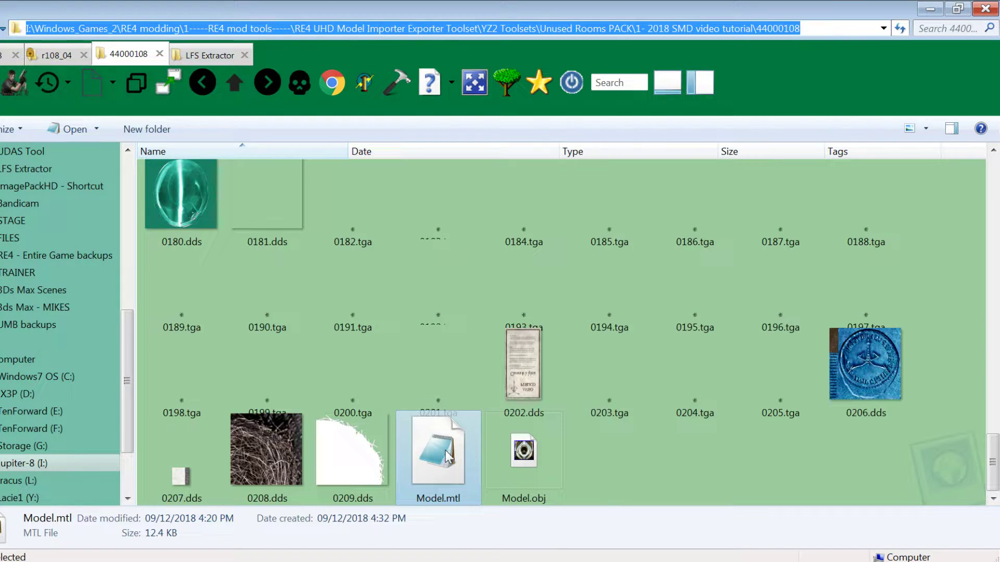
Switch to 3ds Max, start a file import, and browse to the 44000108 folder using the copied path
key(alt+Tab)
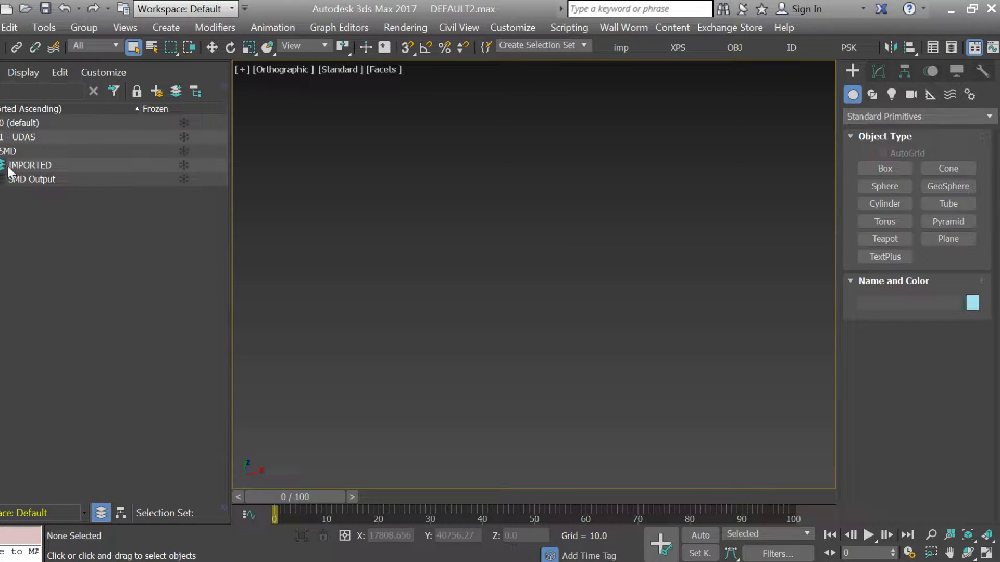
click(3, 27)
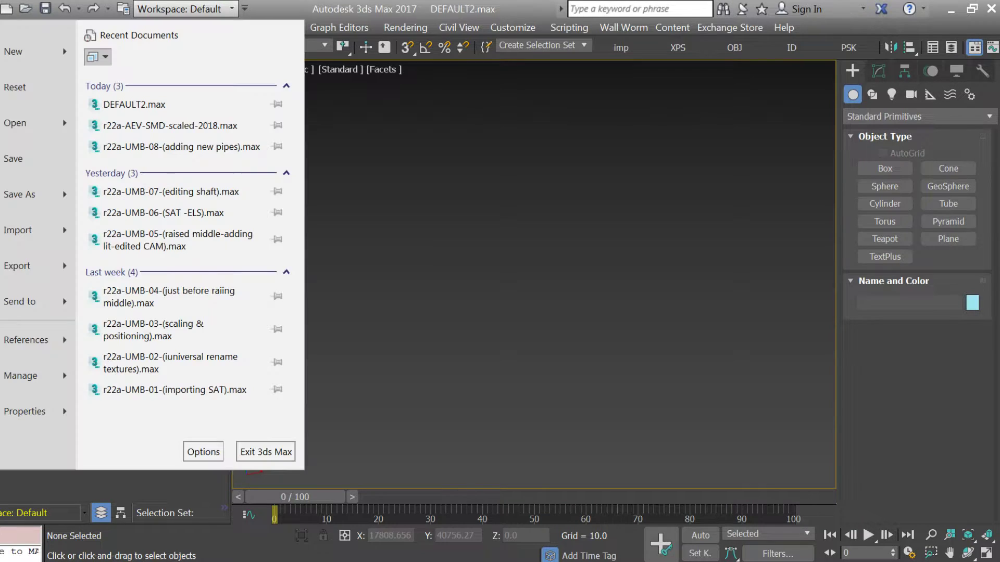
click(18, 231)
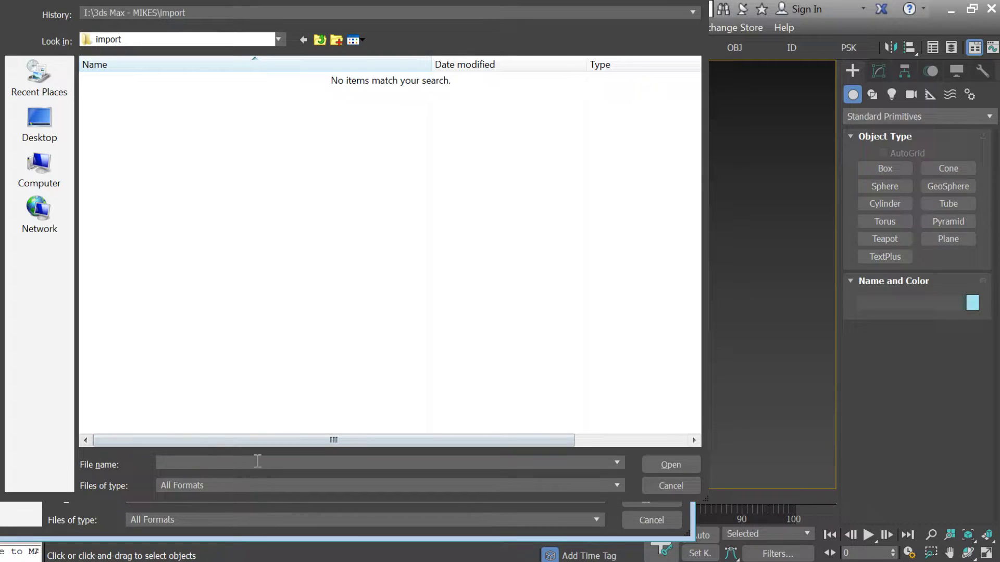
right_click(259, 462)
click(289, 338)
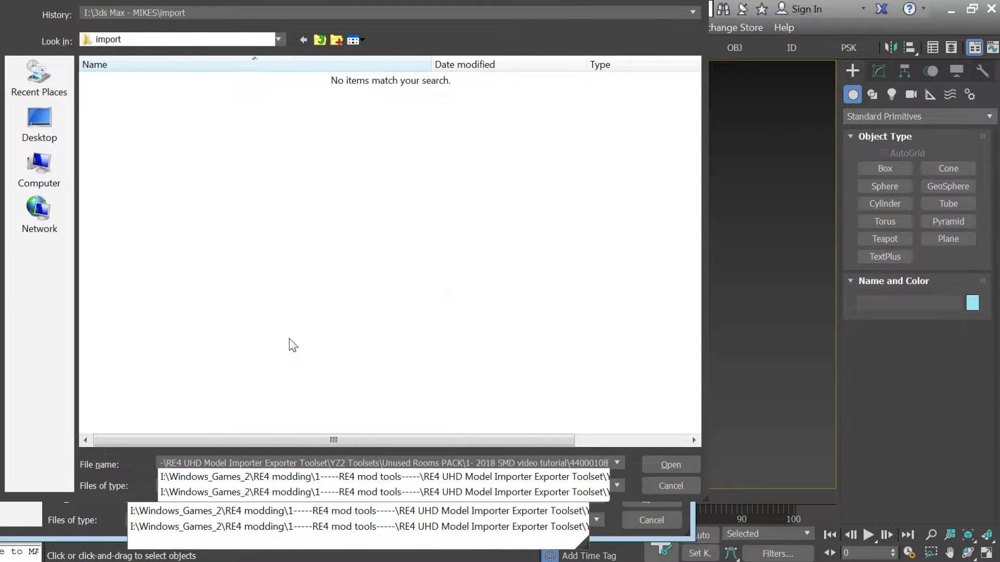
click(658, 457)
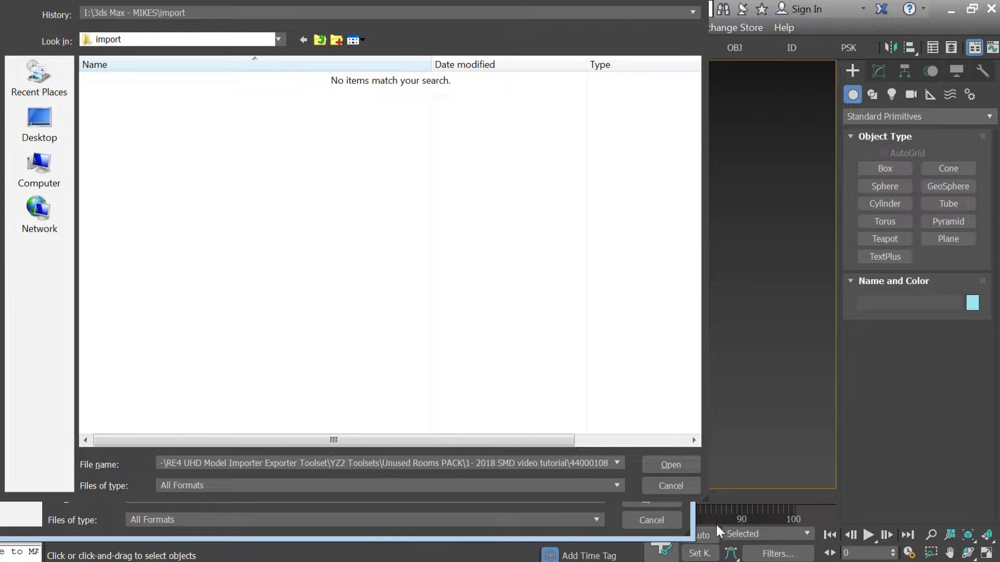
click(671, 465)
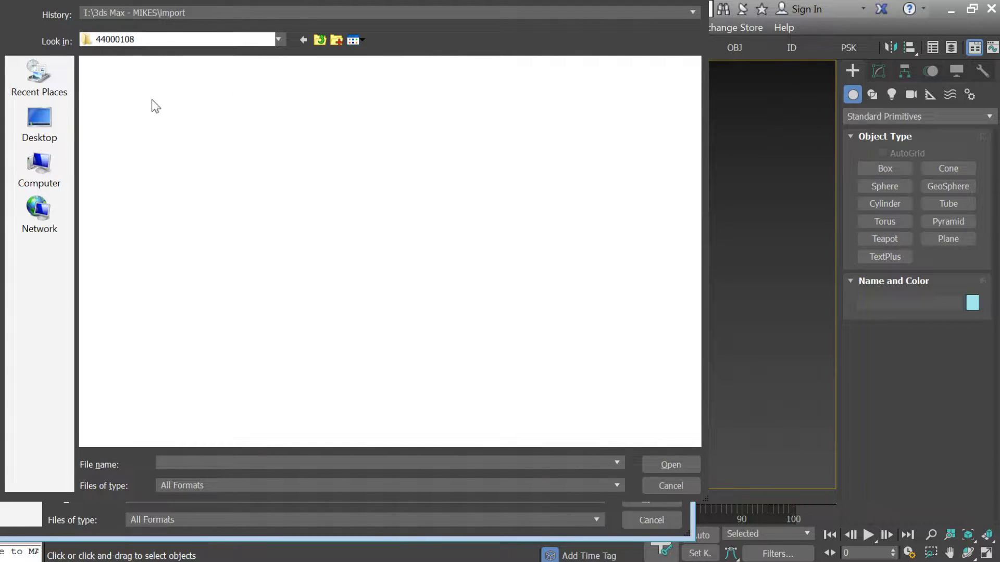
Import Model.obj, editing the object scale in the OBJ import options
click(120, 105)
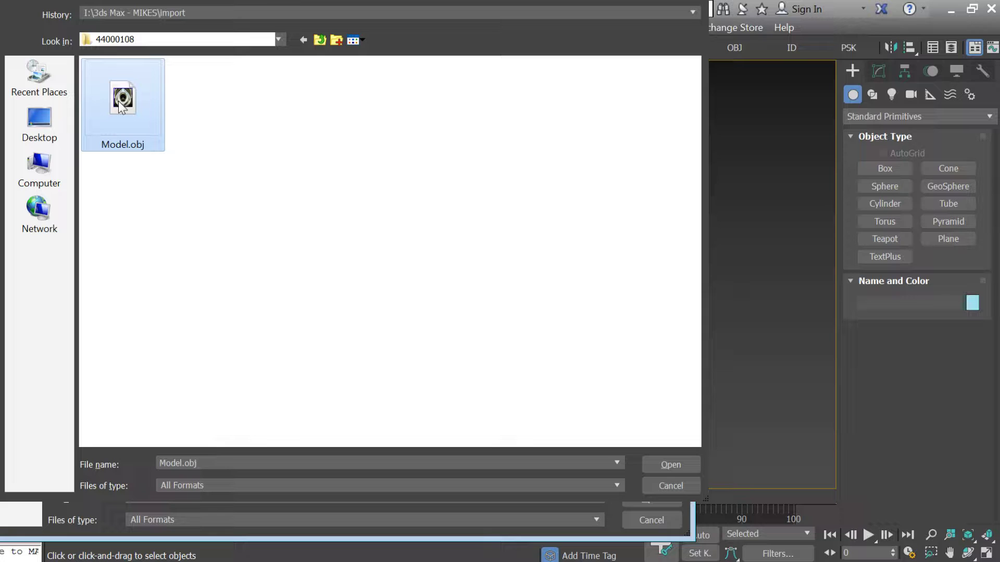
double_click(121, 104)
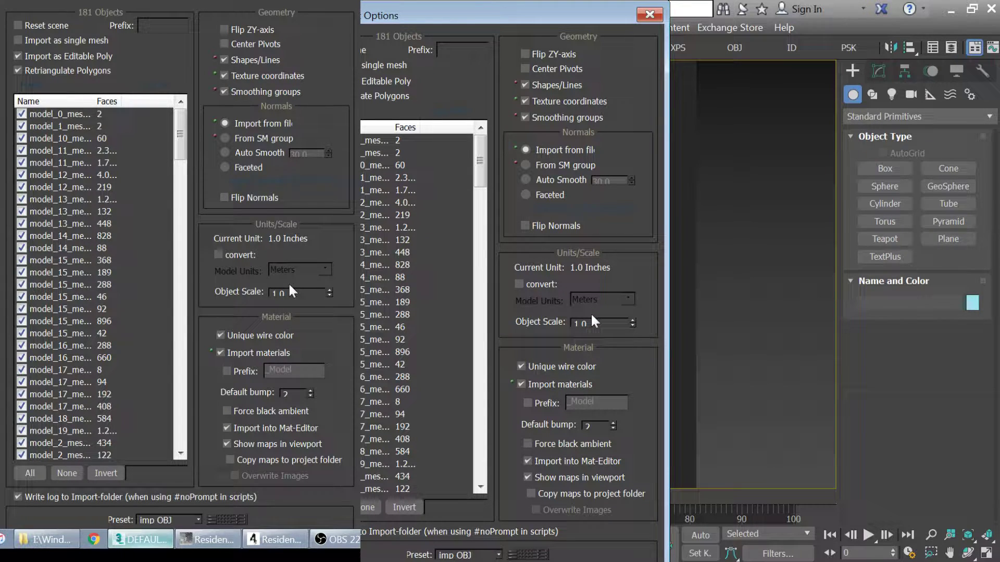
drag(593, 322, 575, 323)
key(Return)
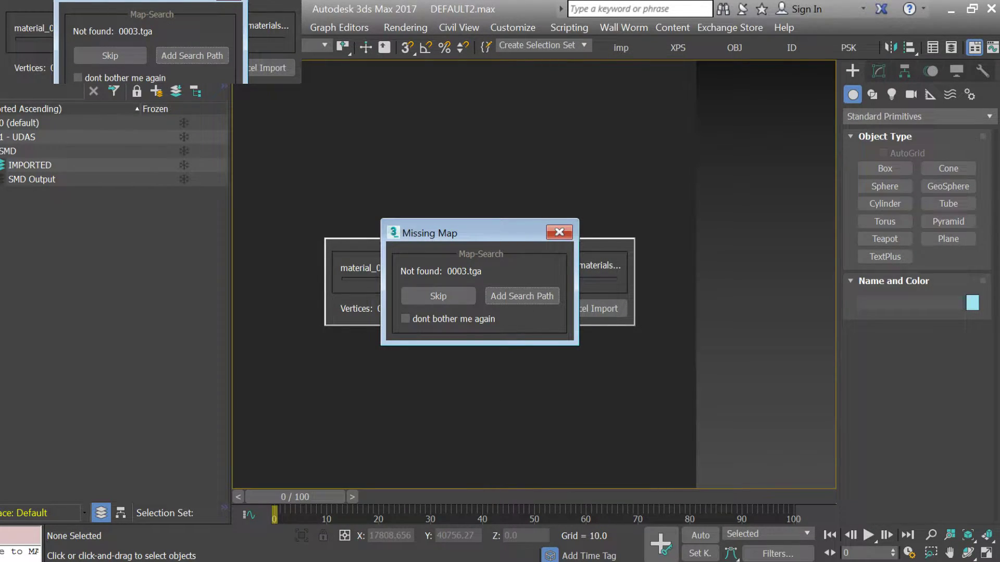
Switch back to the 44000108 folder, reopen Model.mtl, and examine material_0's map_D 0003.tga line
key(alt+Tab)
key(alt+Tab)
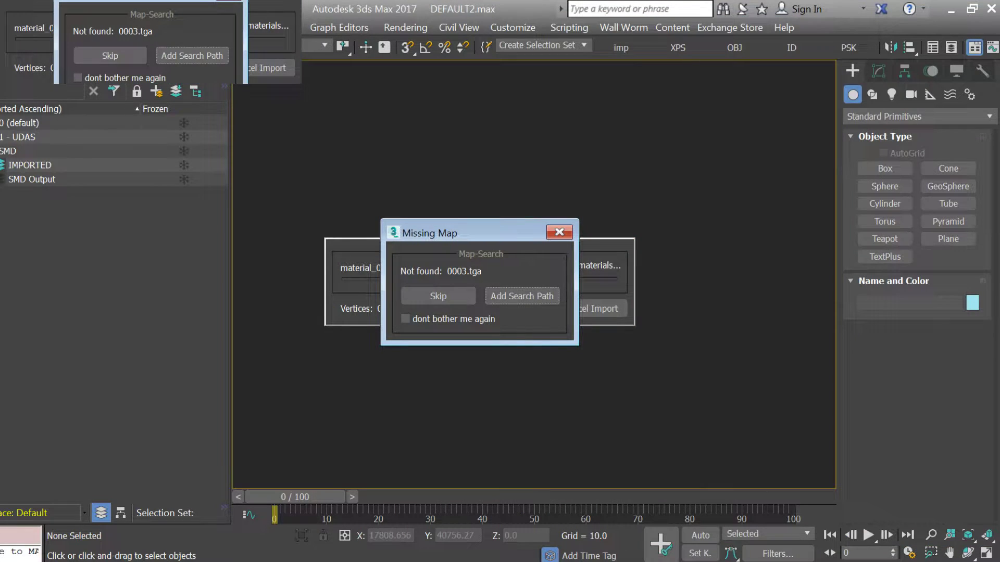
key(alt+Tab)
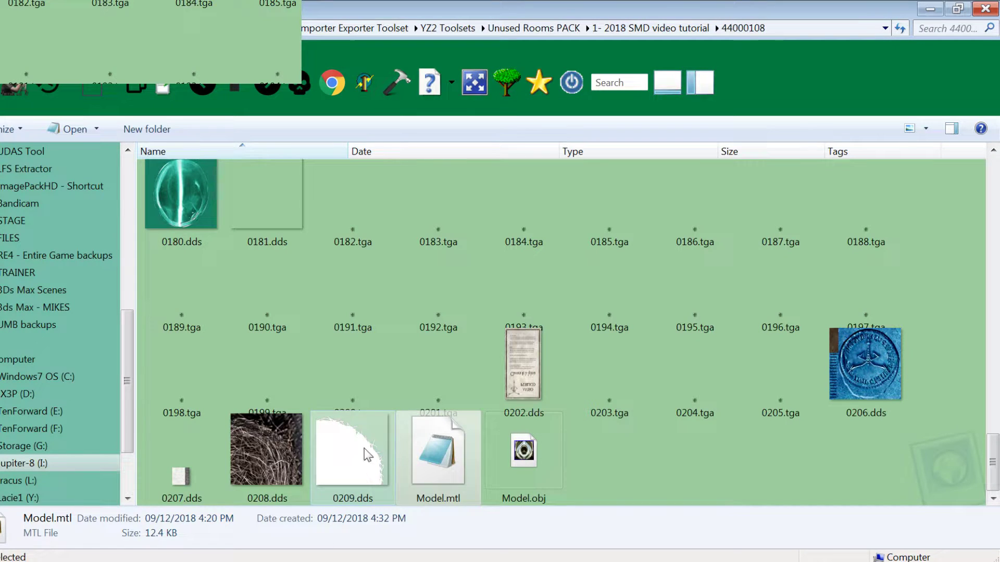
double_click(440, 454)
drag(254, 342, 150, 342)
click(252, 347)
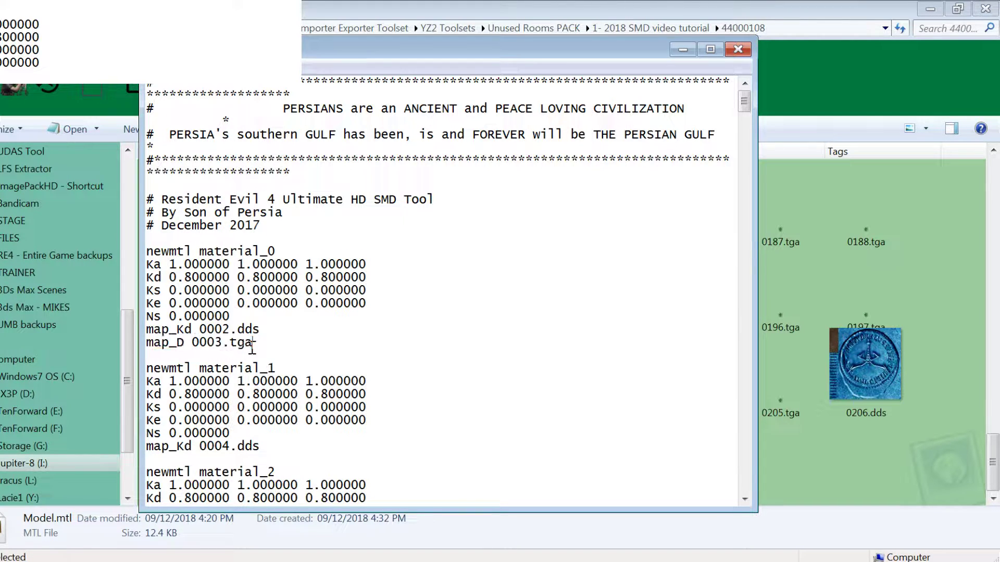
Close Model.mtl and locate the 0003.dds texture in the 44000108 folder
click(738, 49)
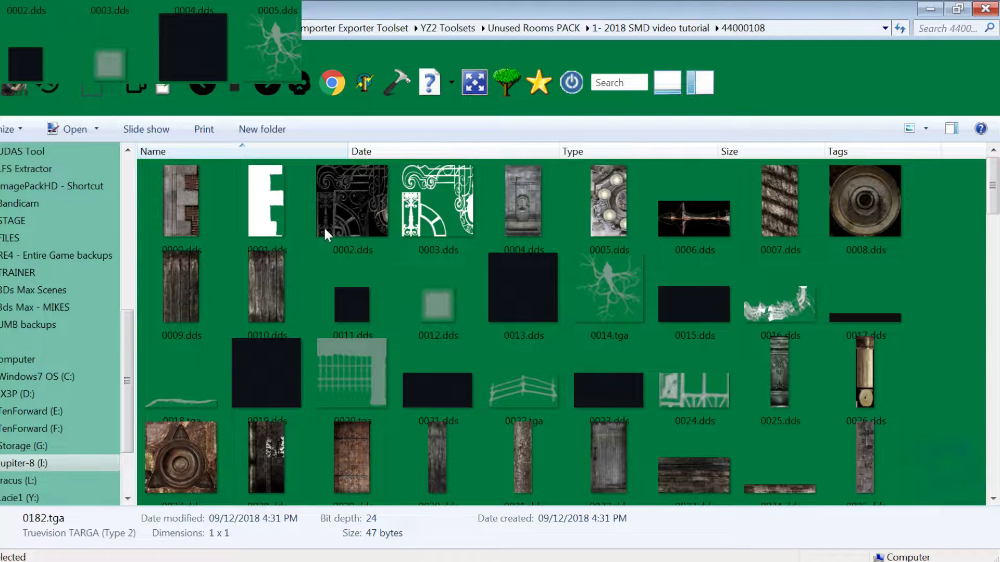
click(436, 227)
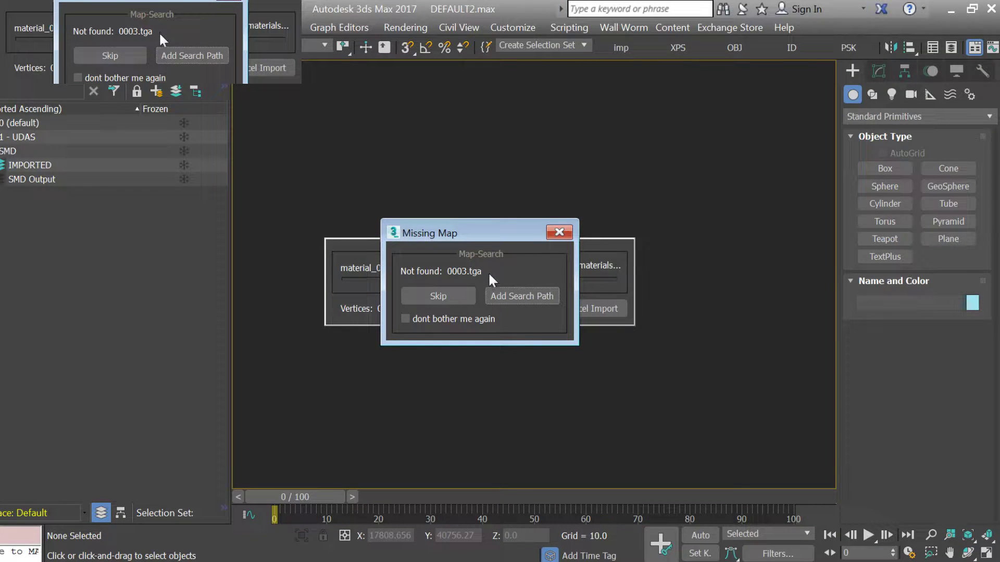
Back in 3ds Max, skip the missing 0003.tga map with further prompts suppressed, and review the full paths in the OBJ import summary before closing it
click(428, 319)
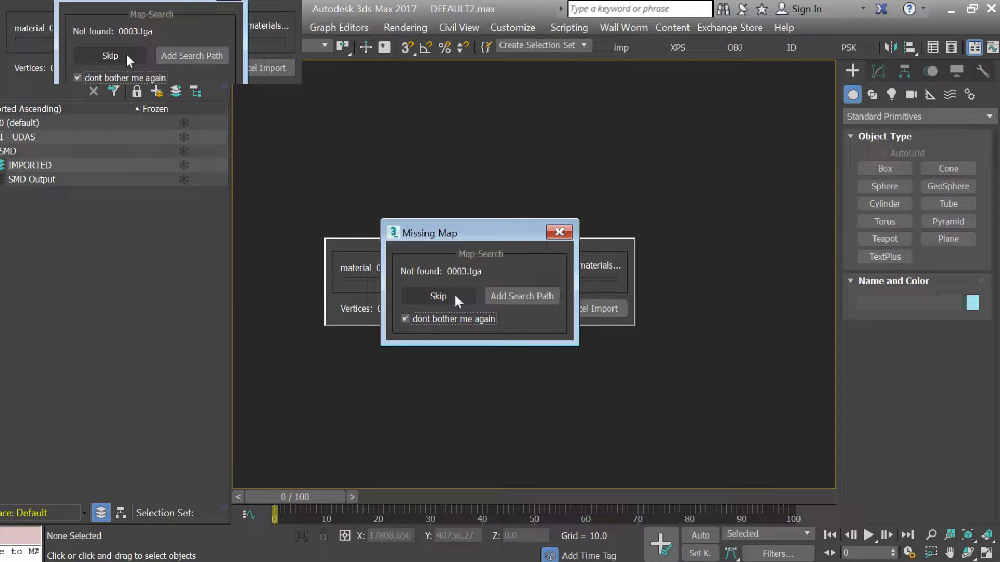
click(446, 295)
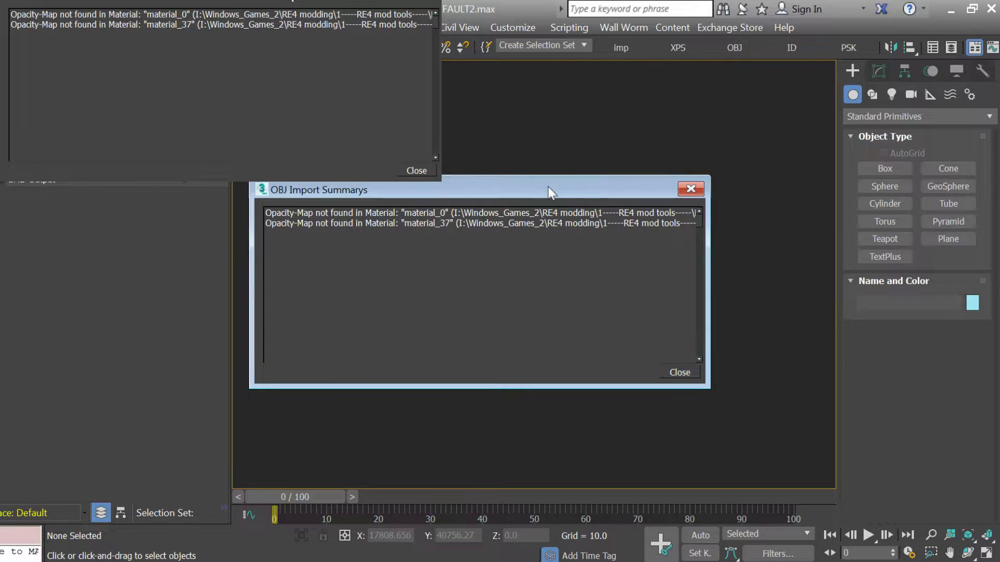
drag(548, 186, 443, 186)
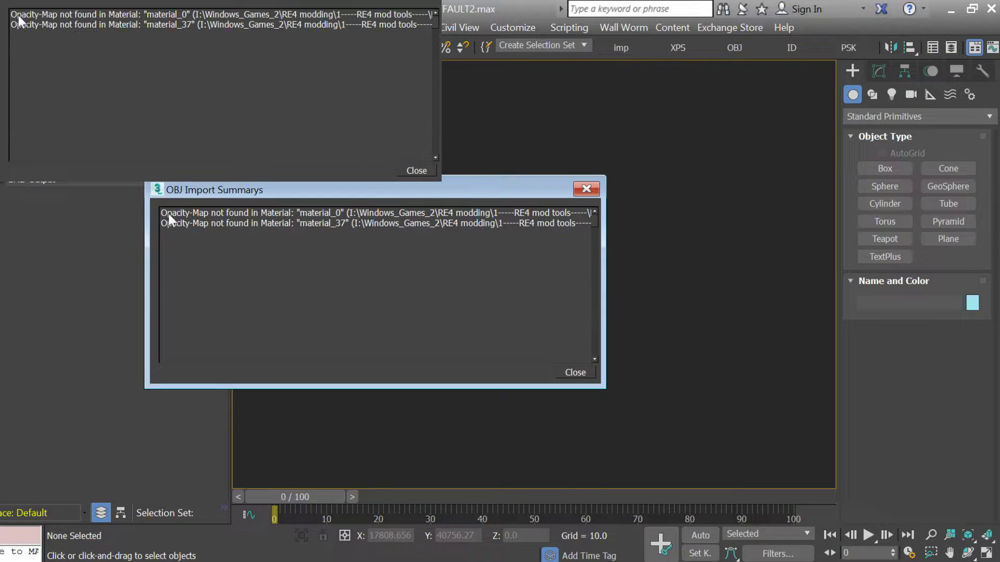
drag(604, 232, 966, 227)
drag(863, 186, 681, 186)
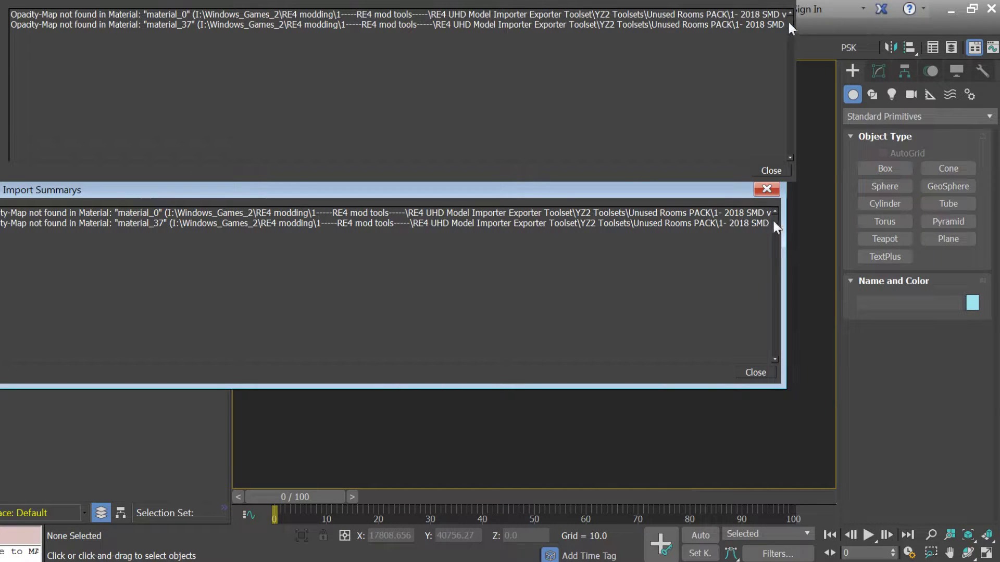
drag(784, 226, 983, 227)
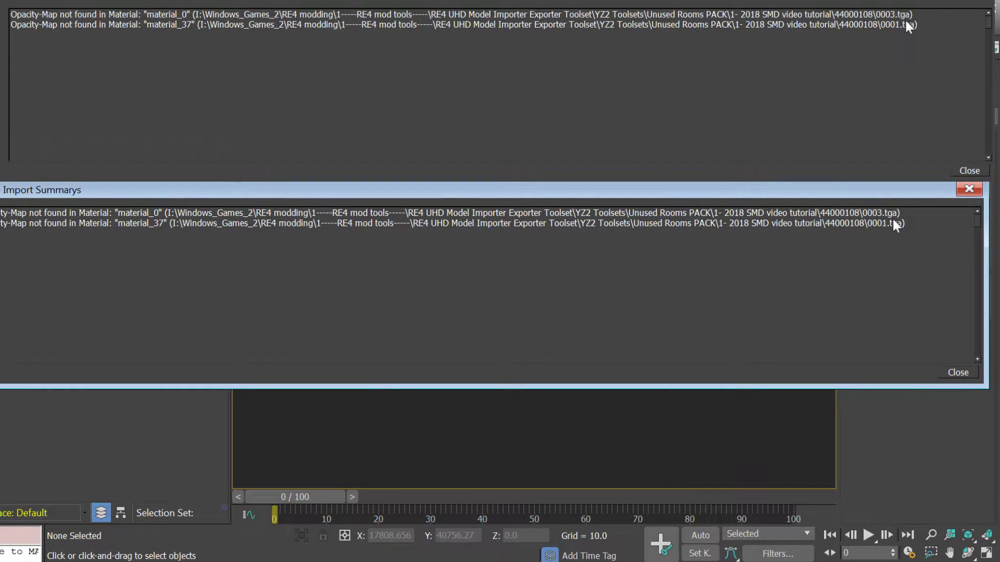
click(969, 189)
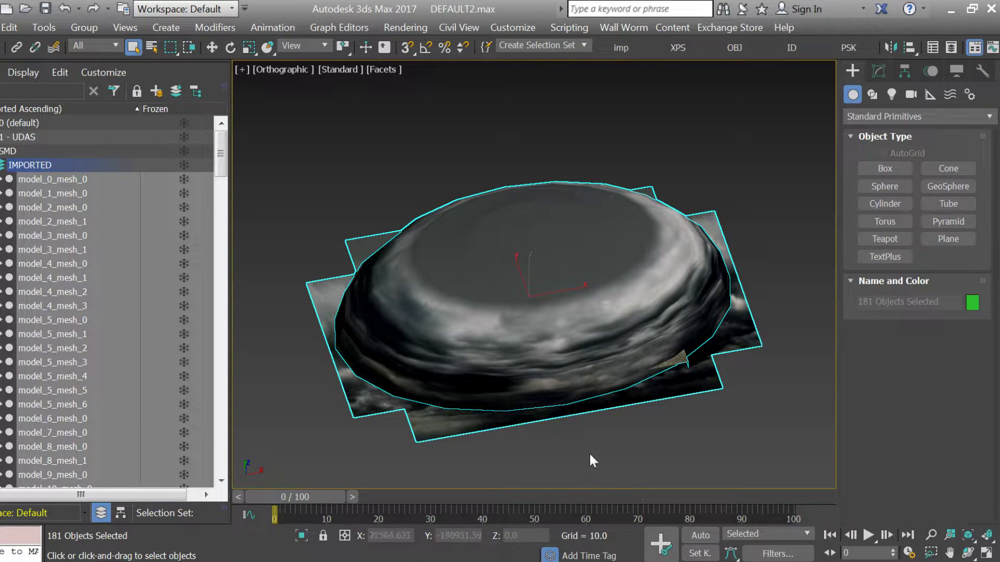
Hide the outer sky dome model_49_mesh_0 and the large cloud plane model_48_mesh_0 so the room itself can be seen
click(591, 460)
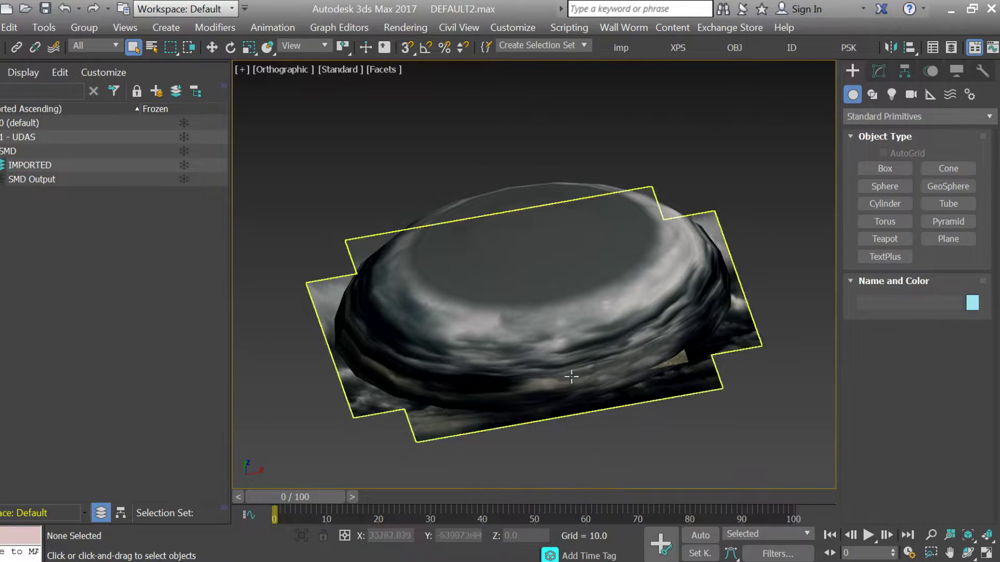
click(522, 302)
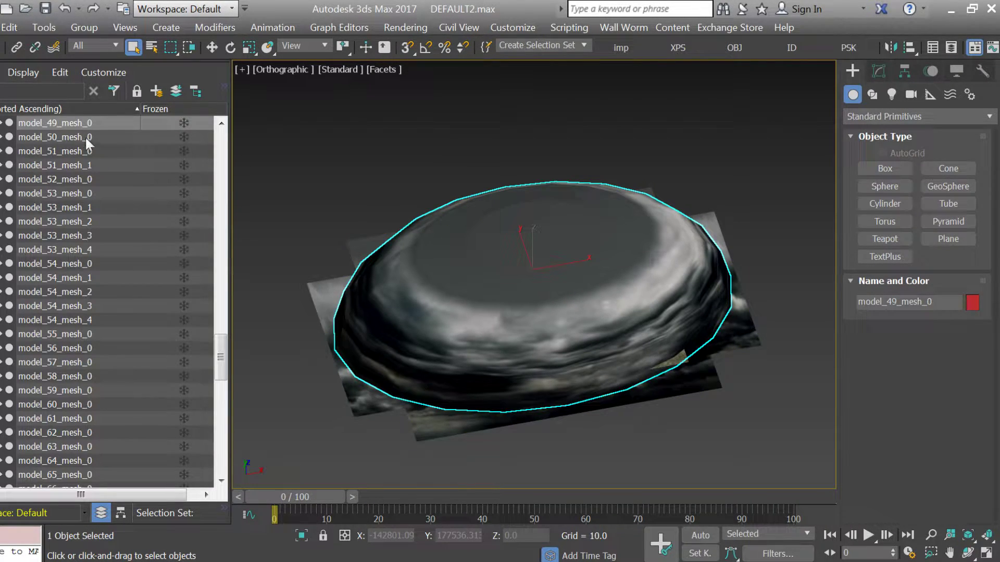
click(4, 124)
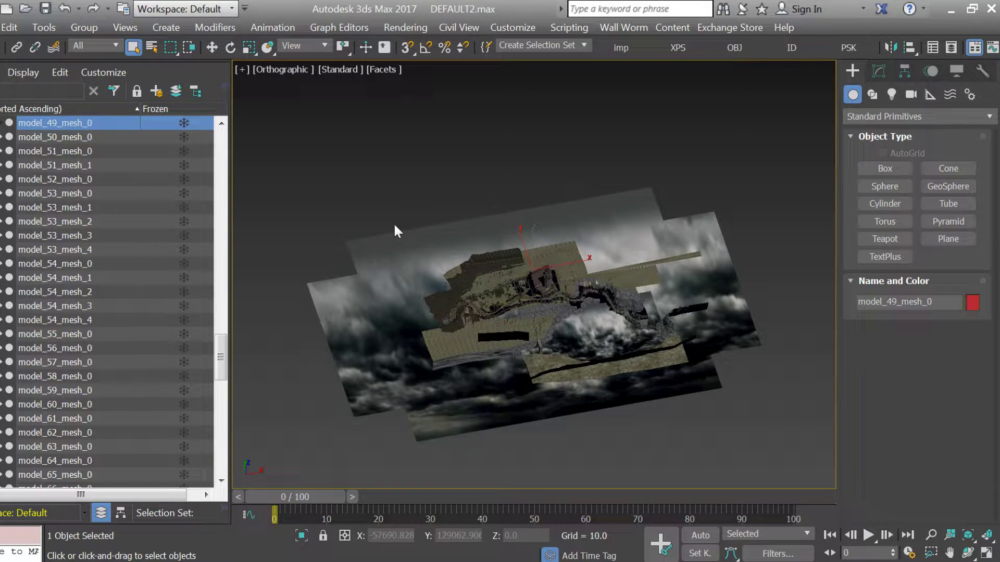
click(370, 297)
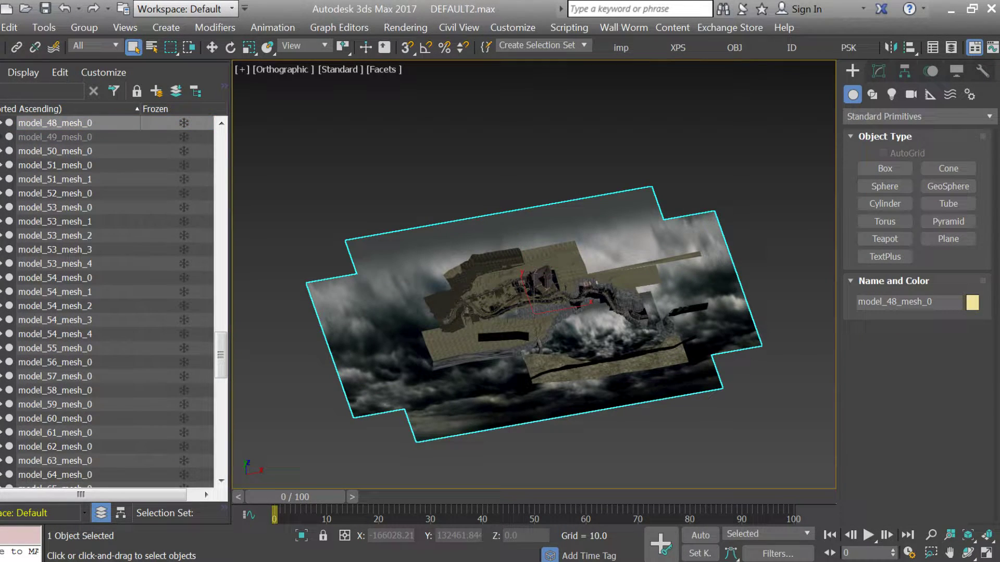
click(1, 124)
Inspect the church, graveyard and surrounding terrain from several angles, selecting the dark strip model_5_mesh_3 along the path
drag(526, 373, 568, 355)
scroll(533, 312, up, 10)
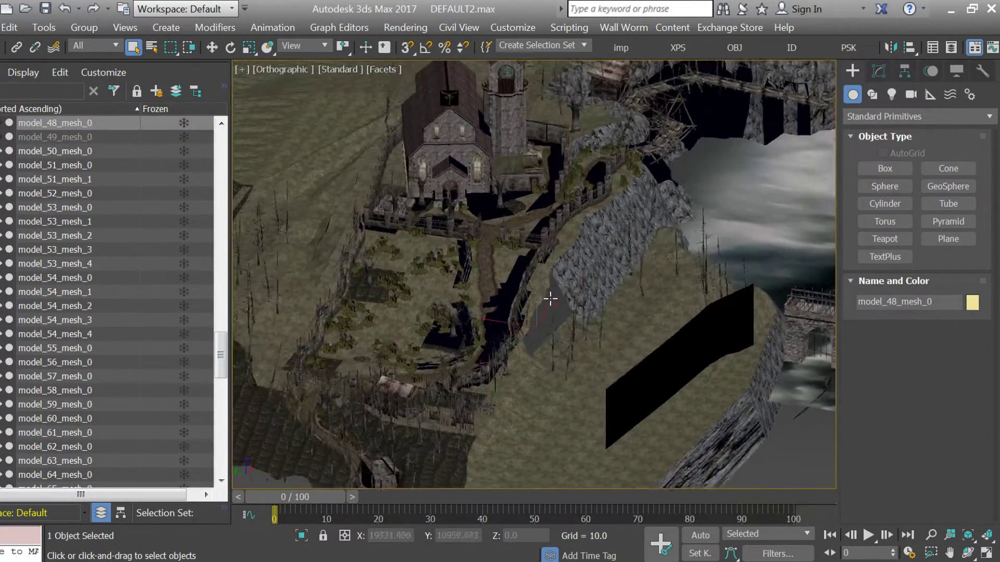
drag(554, 307, 573, 291)
scroll(558, 217, up, 3)
scroll(557, 216, down, 8)
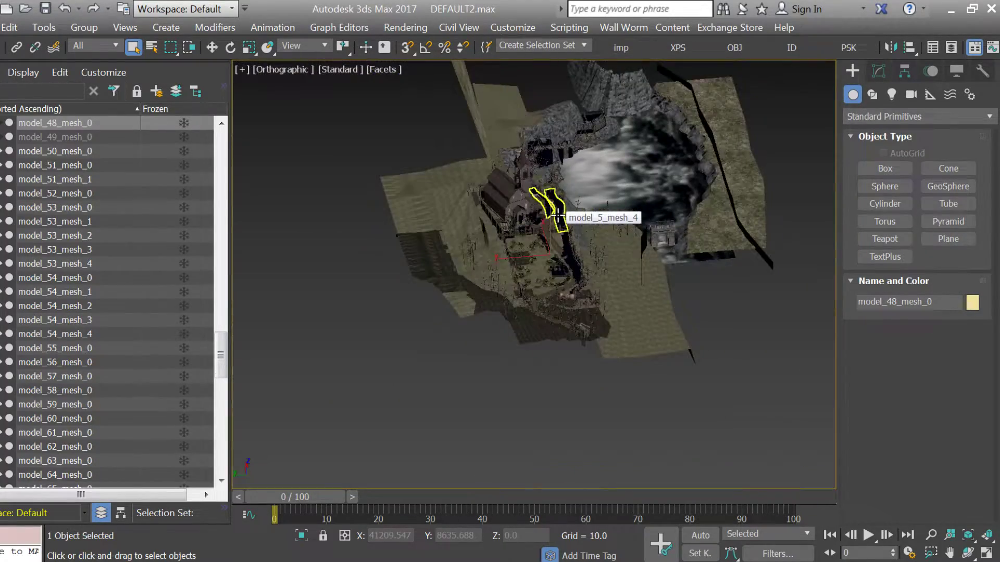
scroll(558, 216, up, 10)
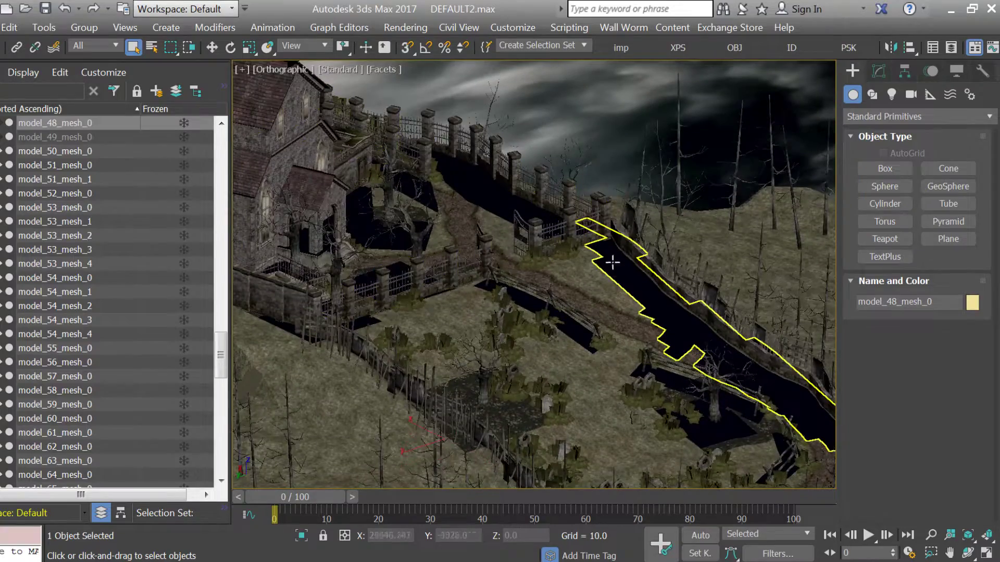
click(618, 279)
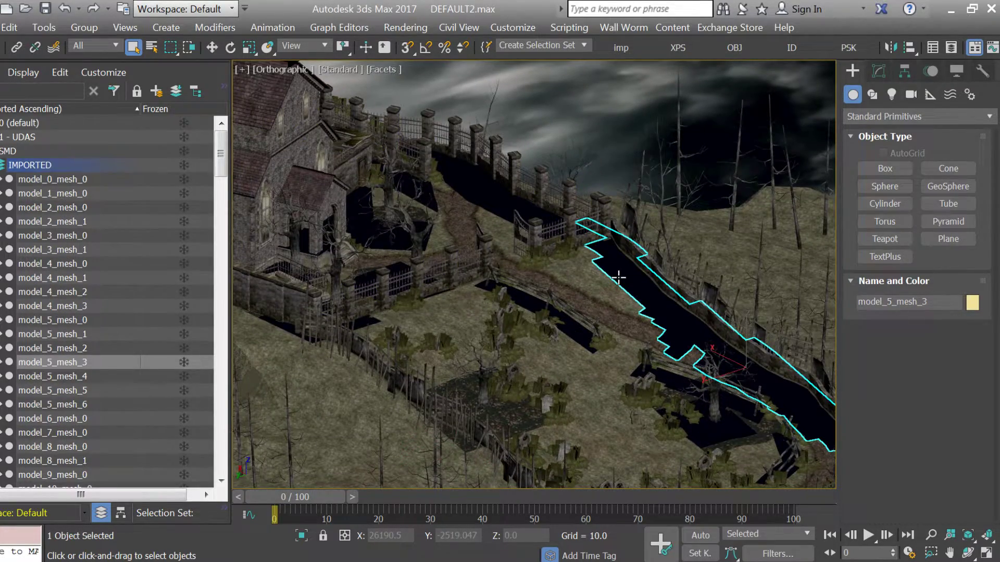
scroll(619, 279, up, 6)
scroll(618, 278, down, 5)
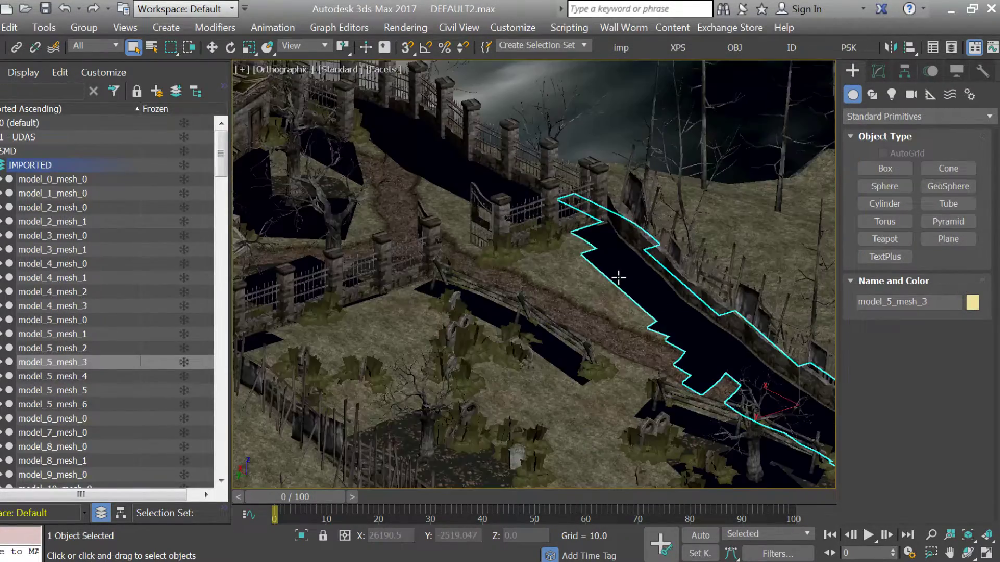
drag(614, 273, 529, 311)
scroll(602, 307, down, 5)
scroll(533, 295, up, 2)
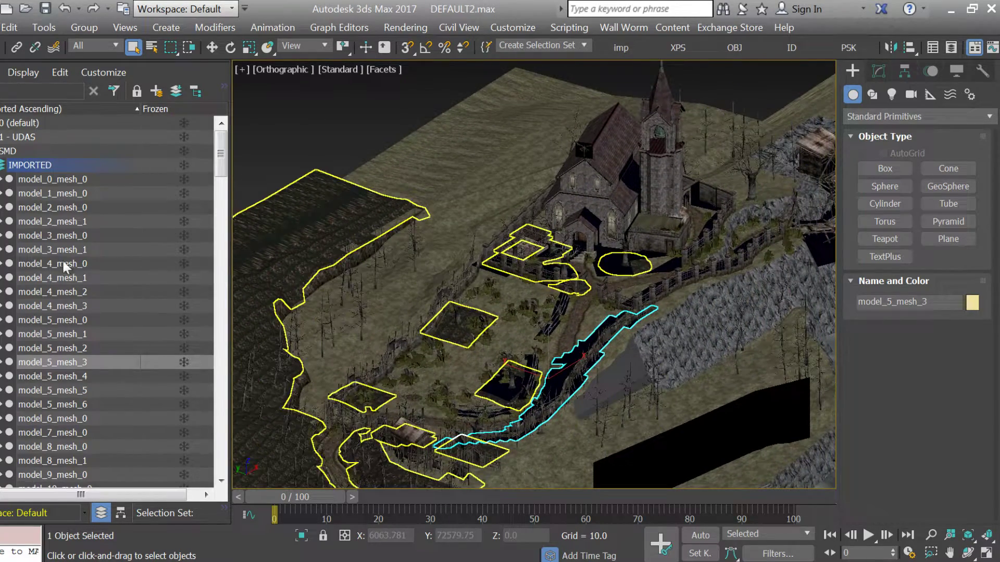
Select model_5_mesh_0 through model_5_mesh_6, view them in isolation, and end the isolation
click(49, 318)
shift+click(76, 404)
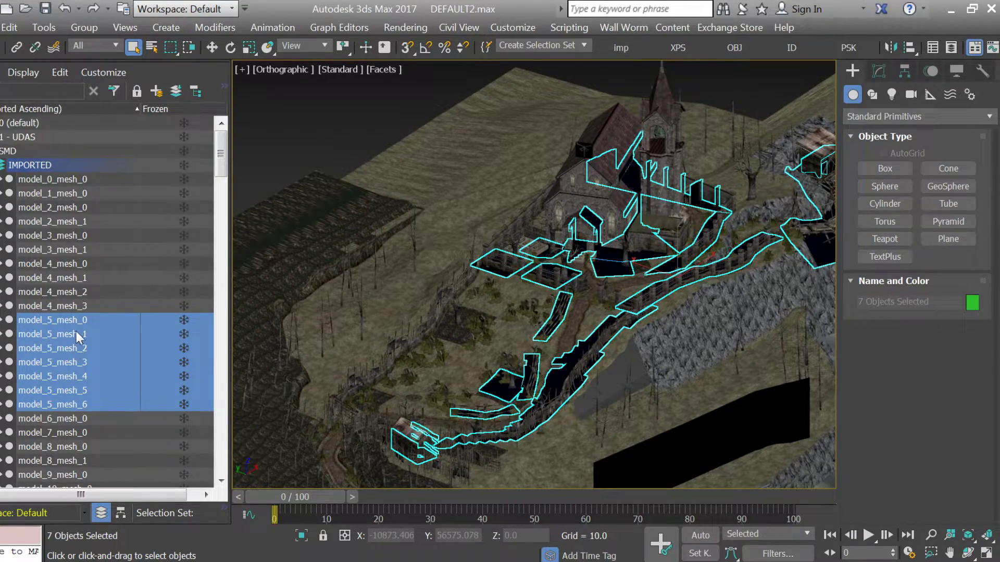
drag(419, 294, 473, 298)
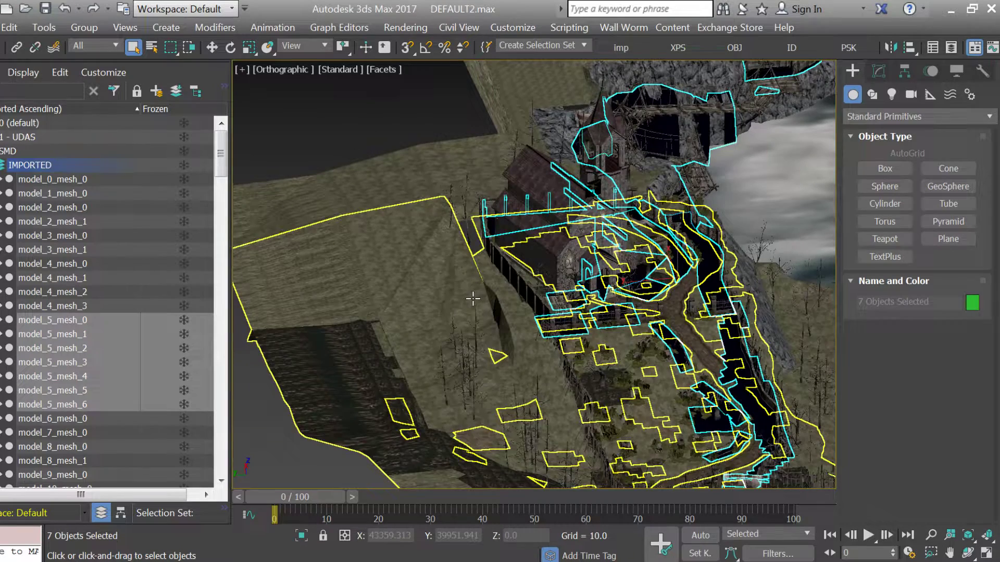
key(alt+q)
drag(589, 314, 536, 326)
click(302, 535)
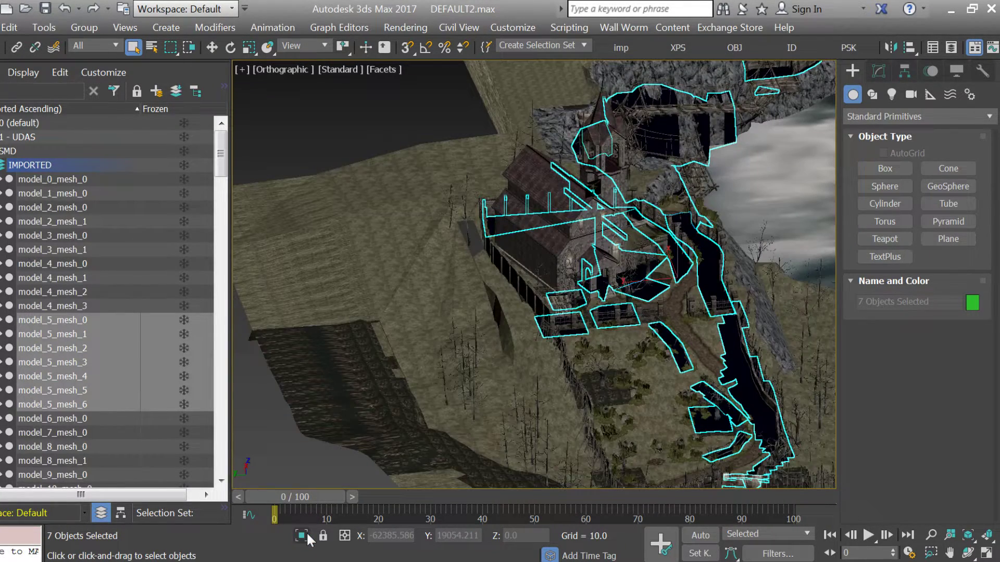
Select the church parts model_24_mesh_0 through model_24_mesh_8 and isolate them, interrupting the autosave
click(539, 192)
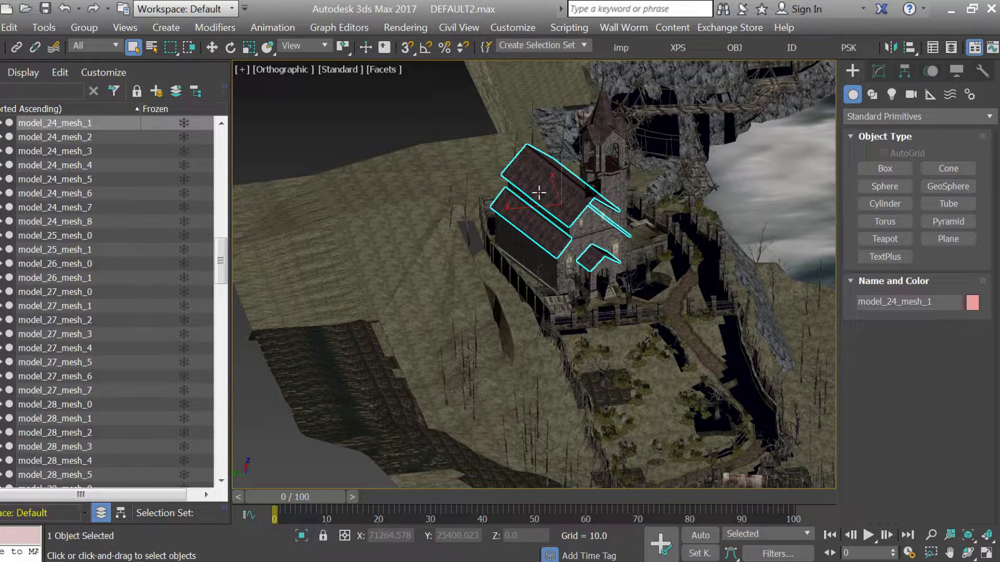
scroll(223, 258, up, 3)
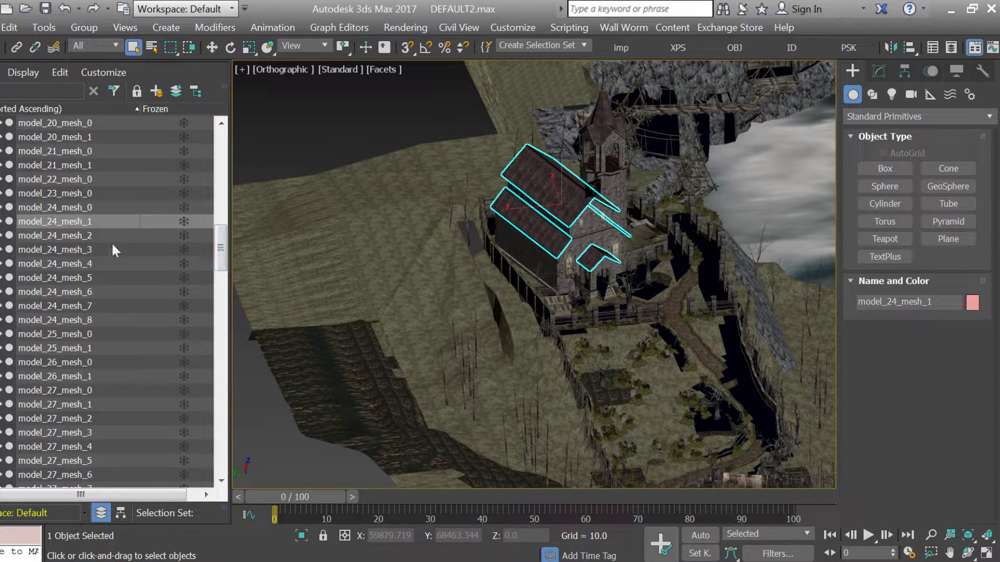
click(69, 206)
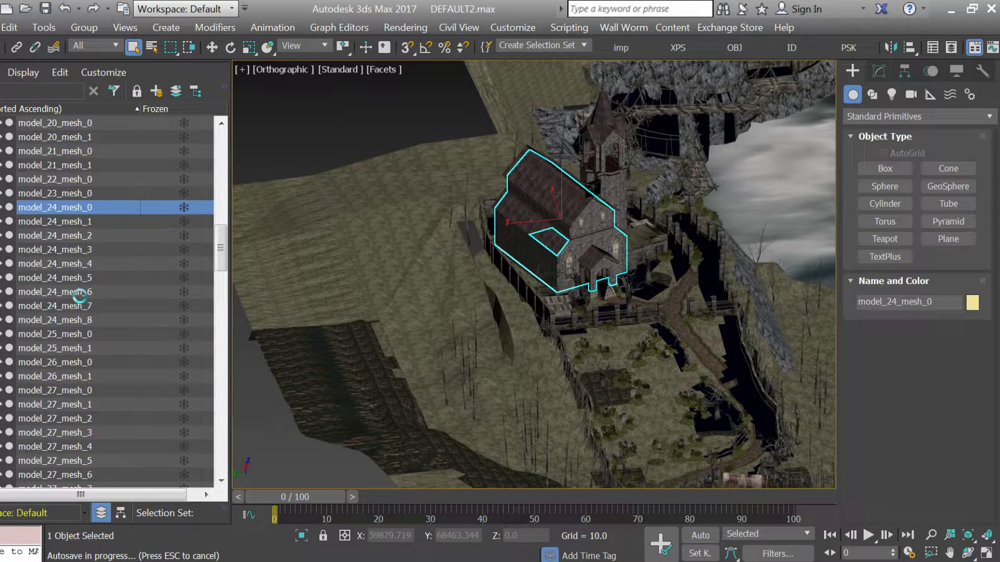
key(Escape)
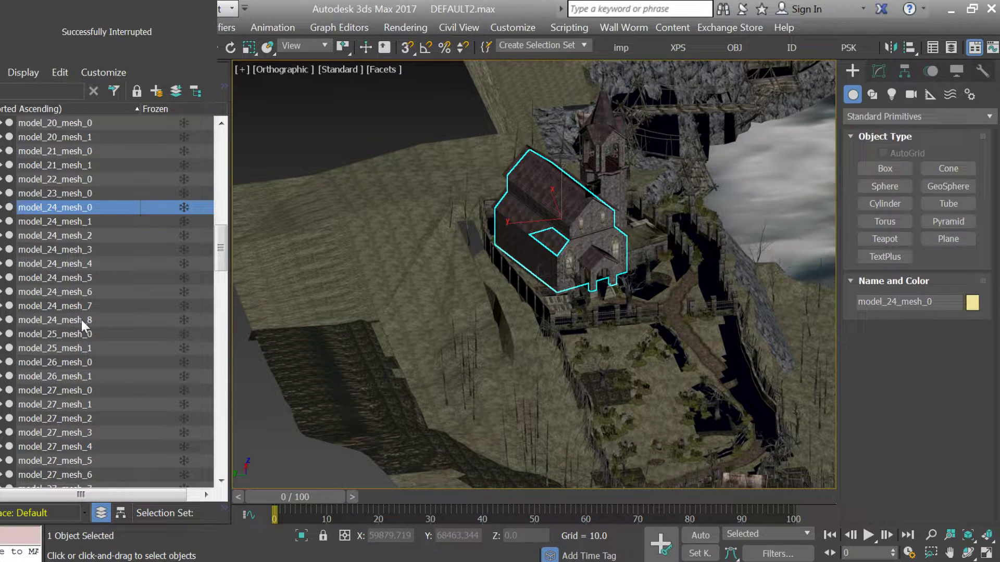
shift+click(81, 321)
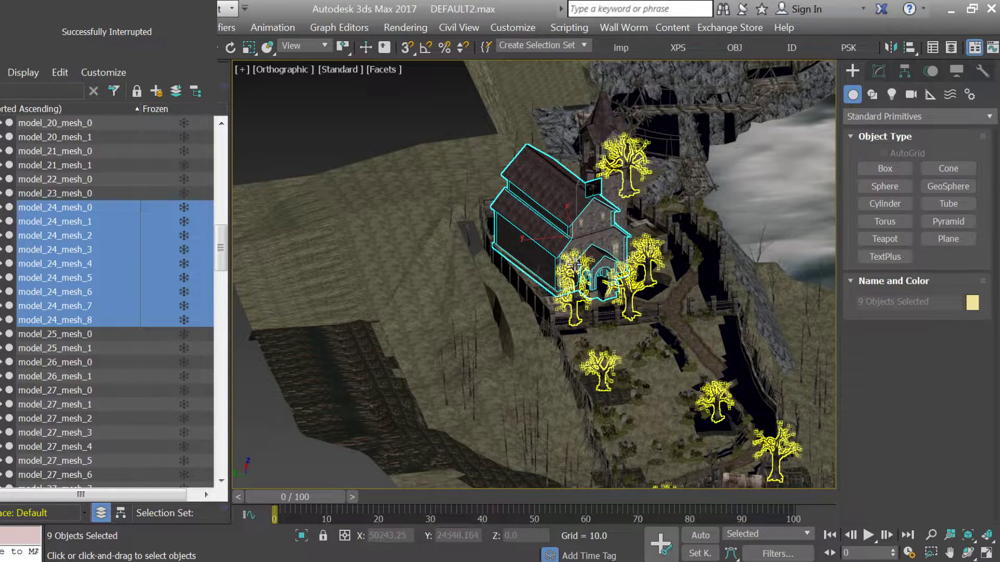
key(alt+q)
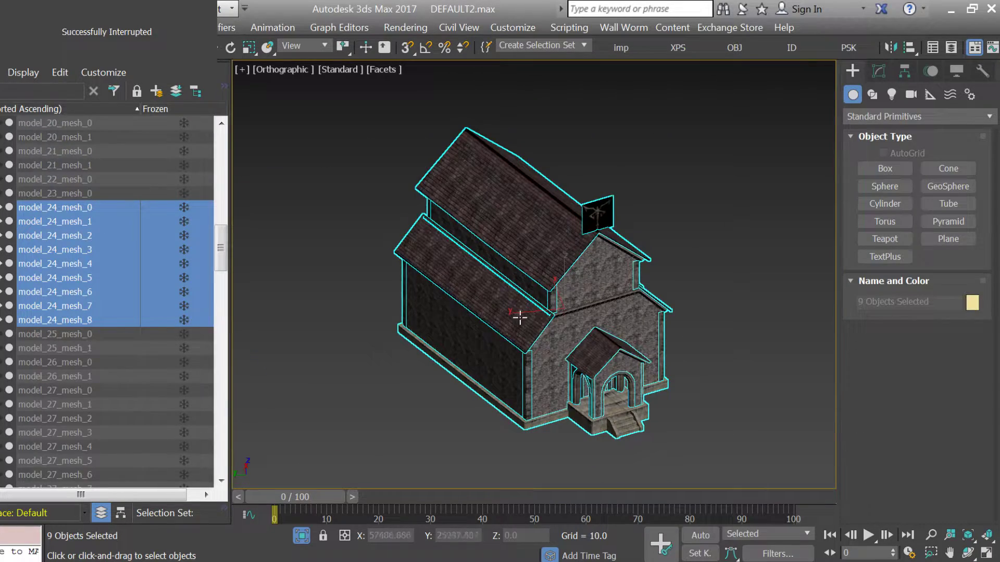
drag(552, 318, 469, 299)
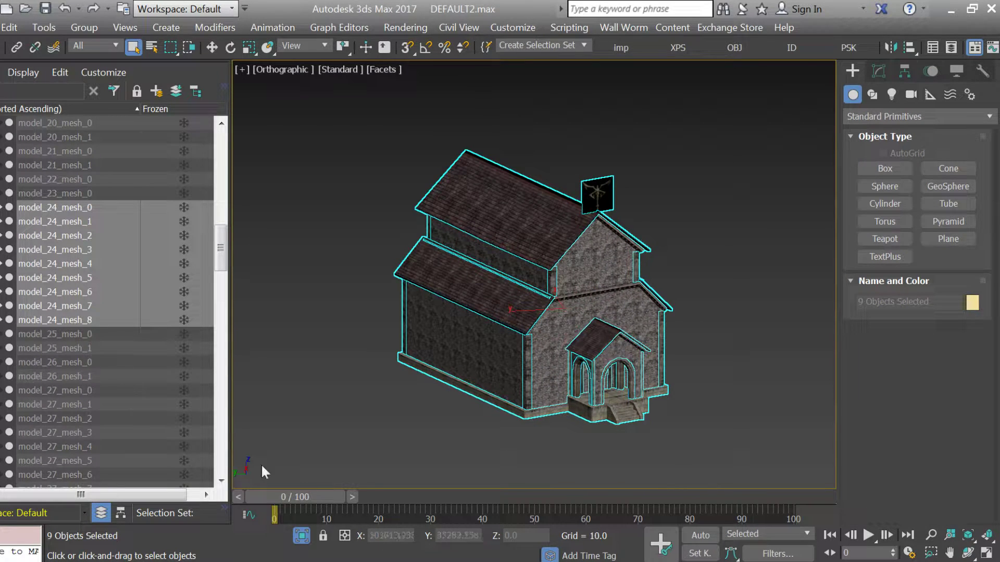
Switch to the r108_04 folder in the file manager and select 0024.obj
key(alt+Tab)
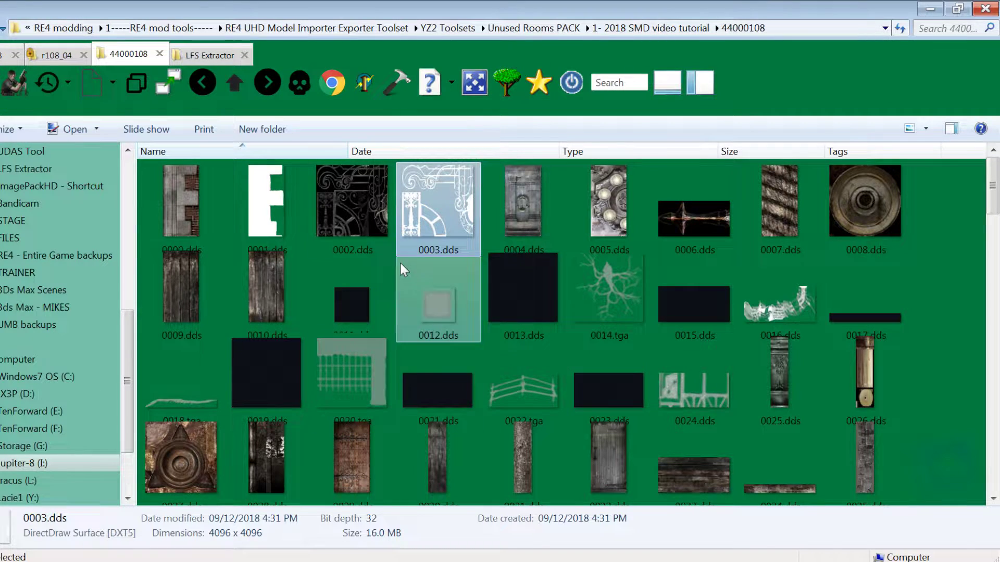
click(51, 57)
click(180, 312)
scroll(180, 311, up, 9)
scroll(179, 310, up, 20)
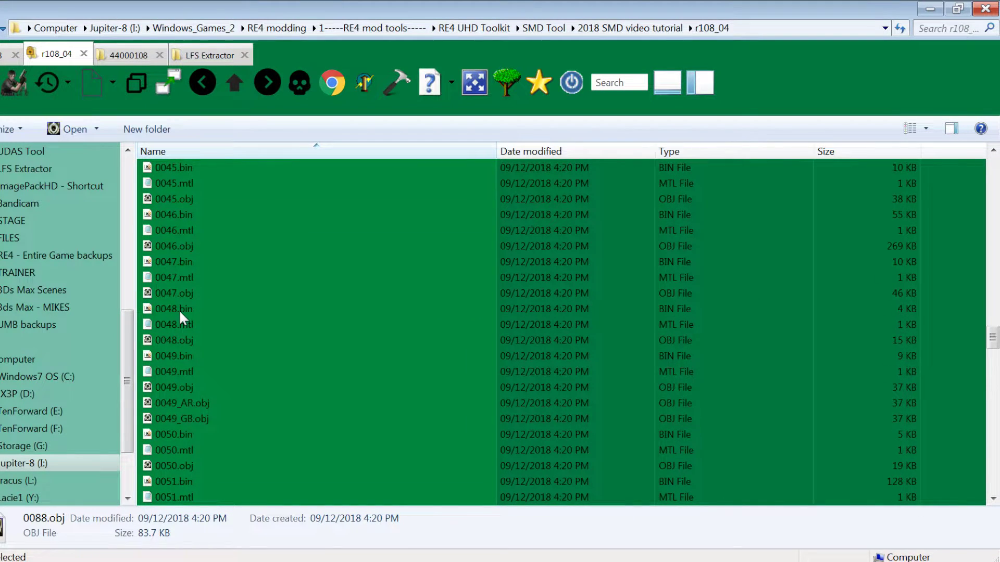
scroll(179, 310, up, 16)
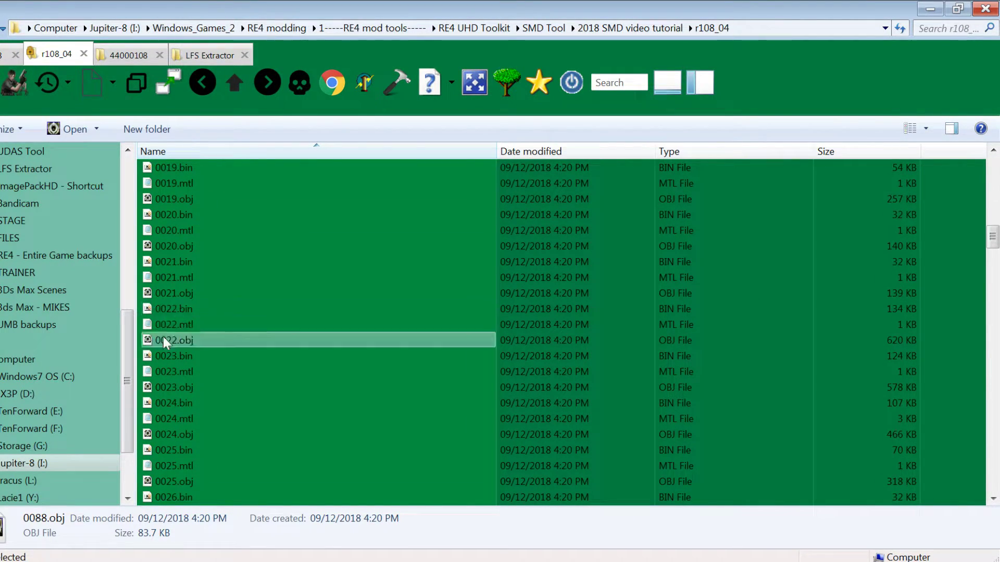
click(190, 434)
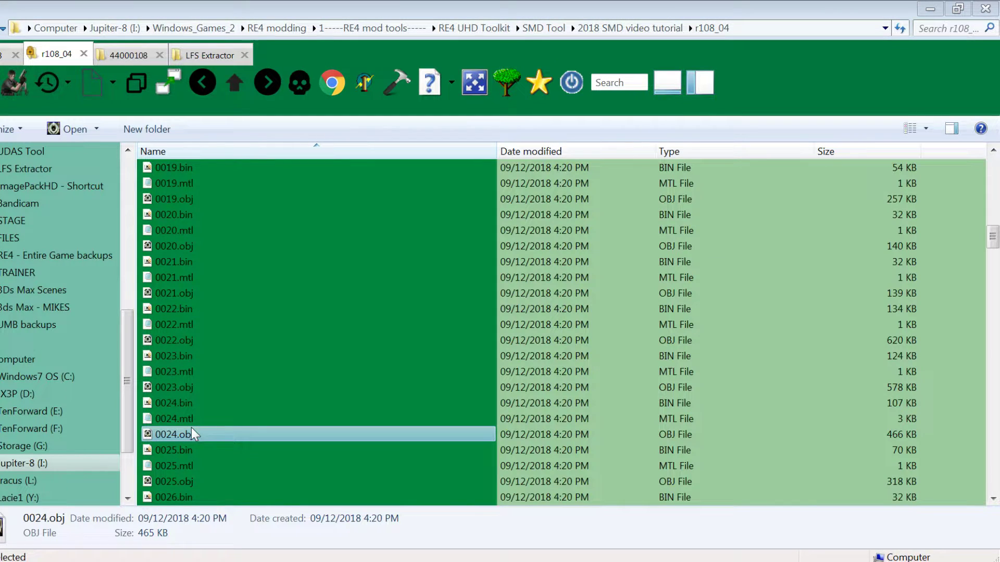
Preview 0024.obj in Noesis, examine the church model from another angle, close the viewer, and return to 3ds Max
double_click(333, 434)
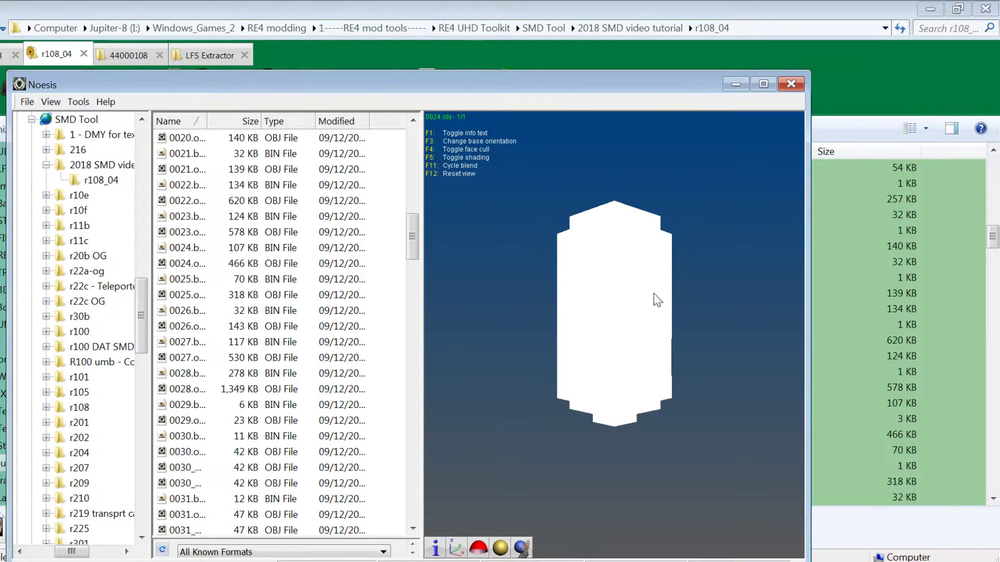
drag(589, 310, 774, 161)
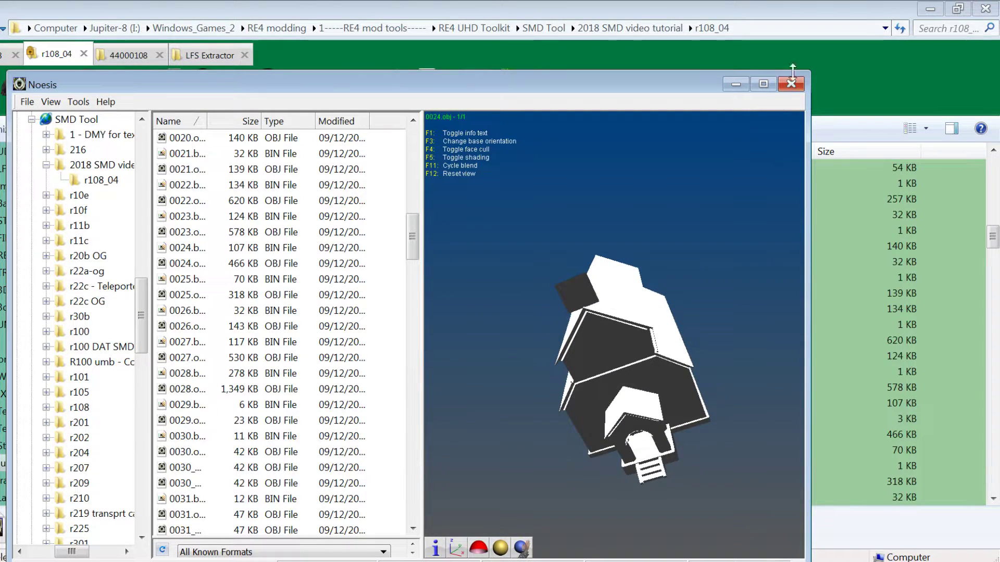
click(791, 83)
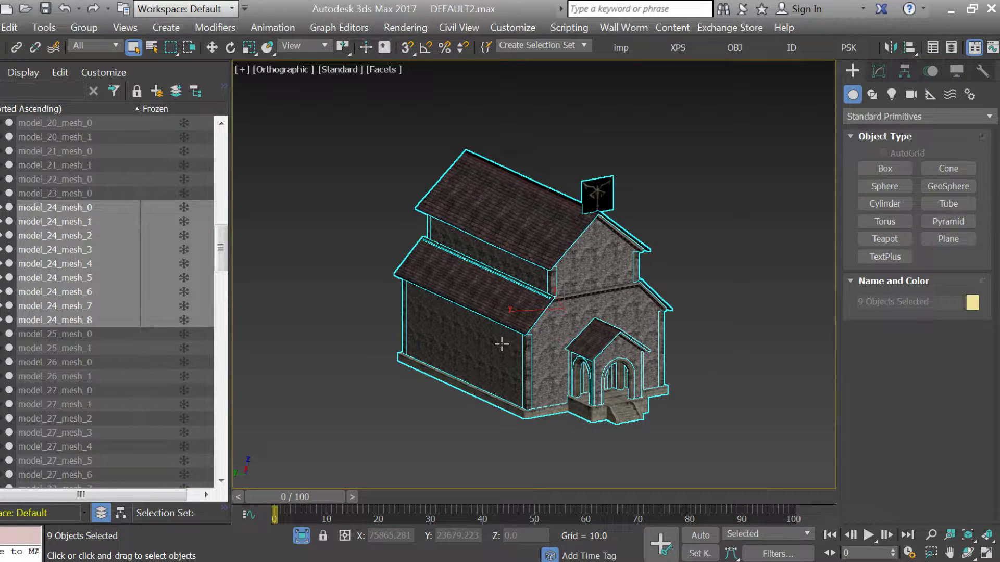
Switch to ModelData.txt in Notepad++, count the matches for "# Model Number 24", and find that line
mouse_move(501, 343)
mouse_down()
mouse_move(486, 406)
mouse_move(507, 357)
mouse_up()
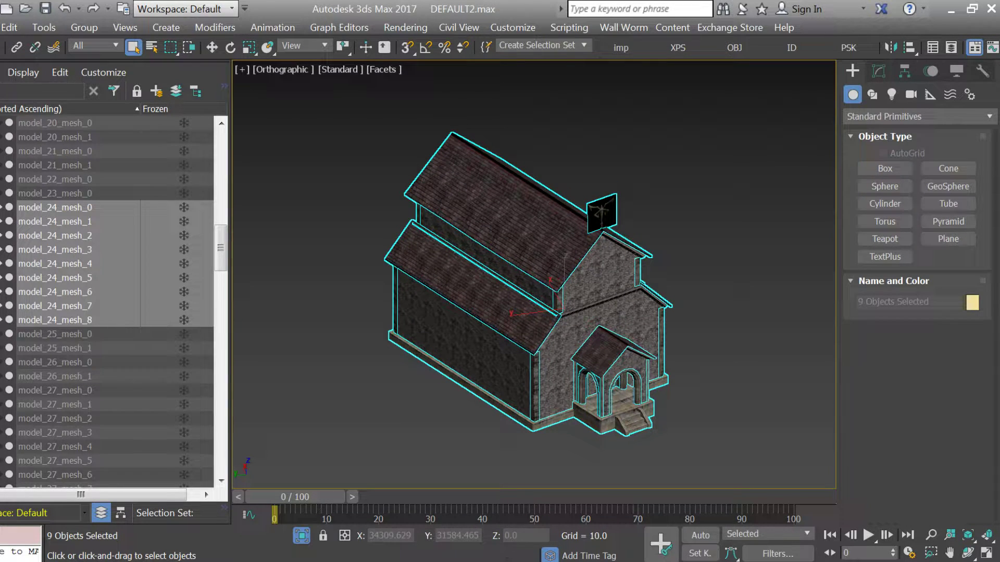
key(alt+Tab)
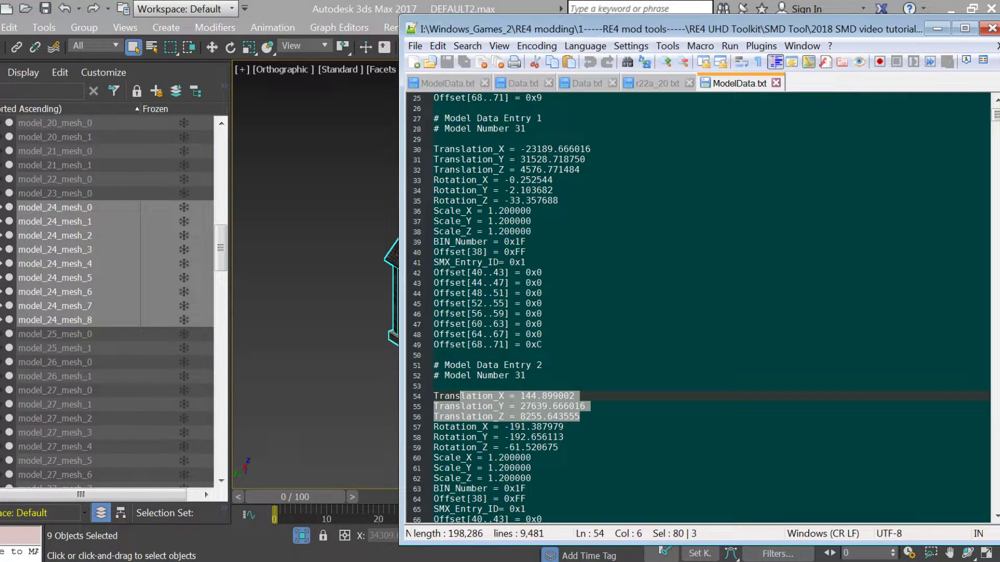
drag(531, 374, 438, 379)
key(ctrl+c)
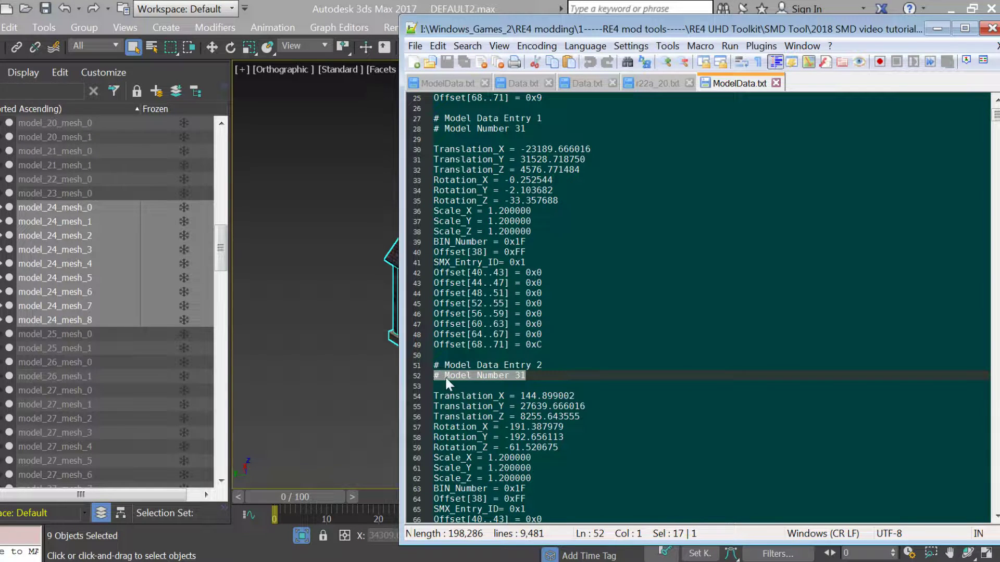
click(545, 139)
key(ctrl+f)
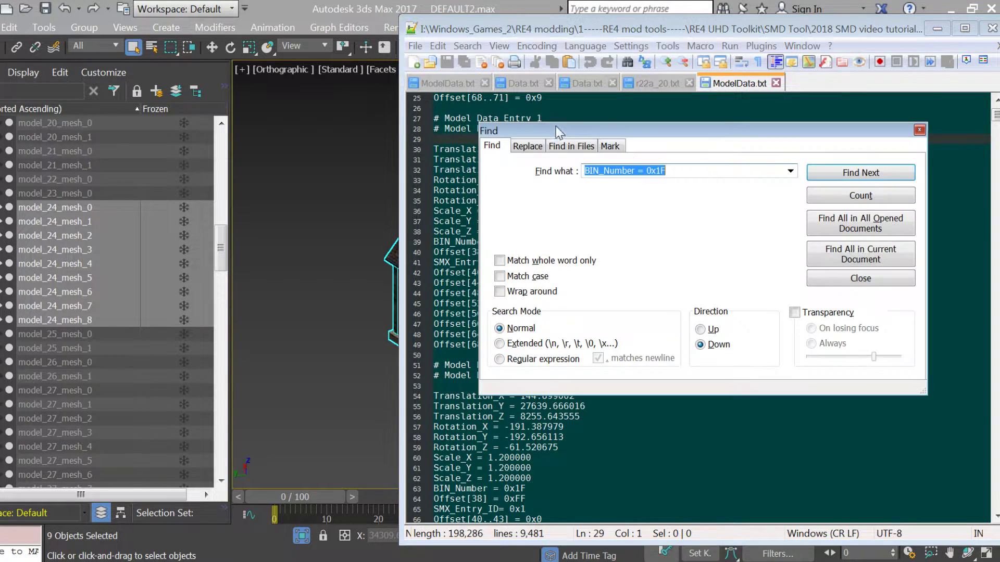
key(ctrl+v)
key(BackSpace)
key(BackSpace)
text(24)
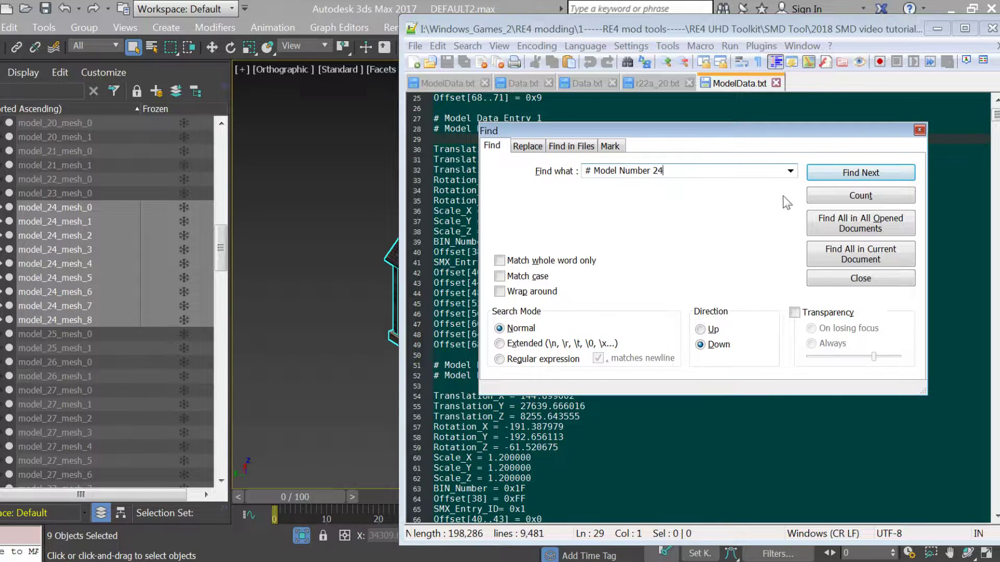
click(867, 198)
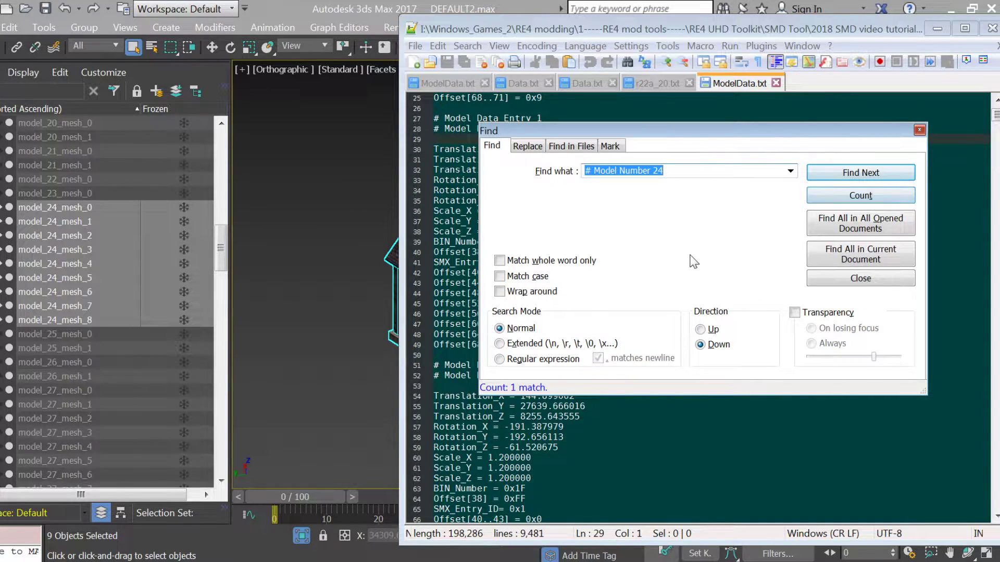
click(849, 175)
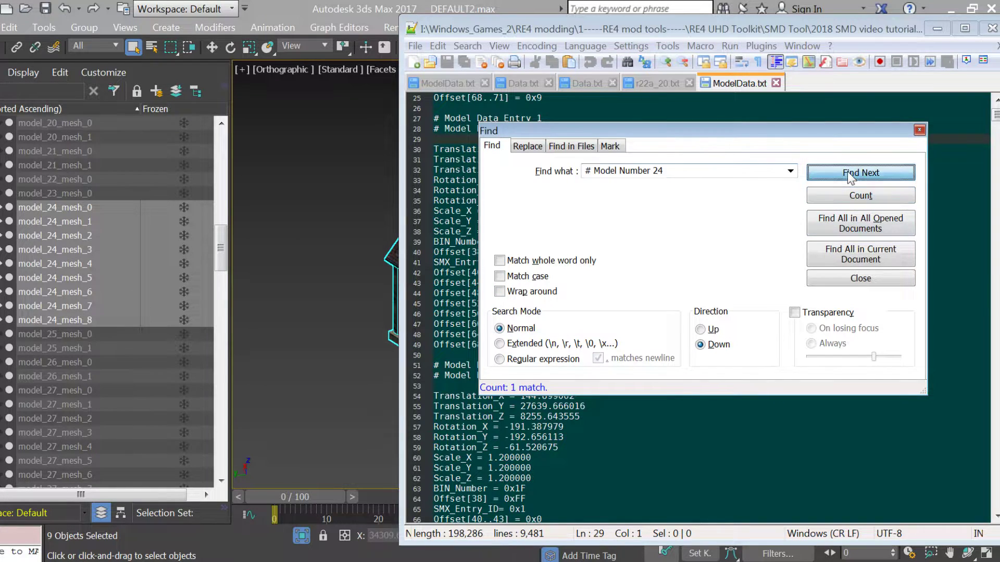
click(919, 130)
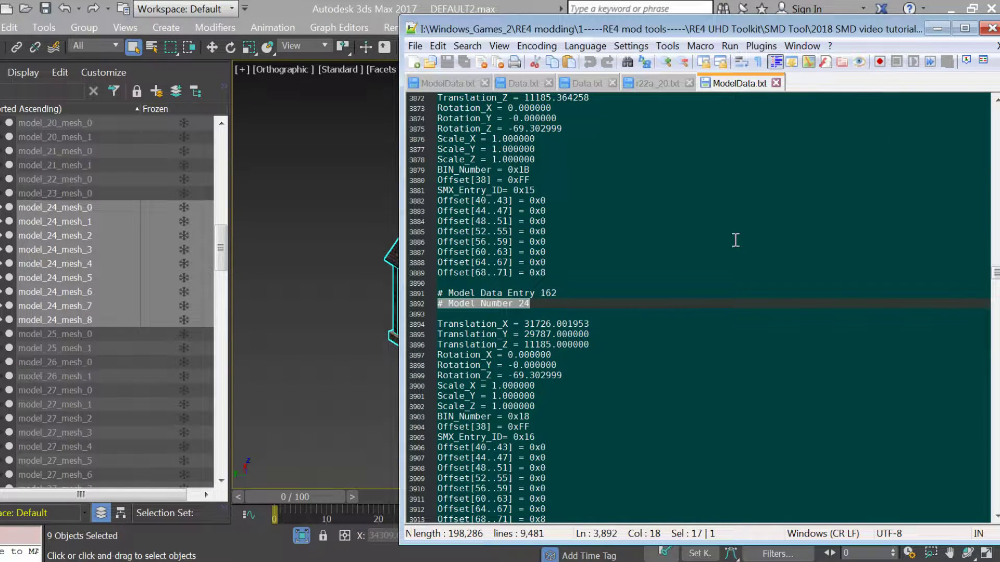
Highlight the "Model Data Entry 162" heading above Model Number 24 to examine its entry number
click(592, 294)
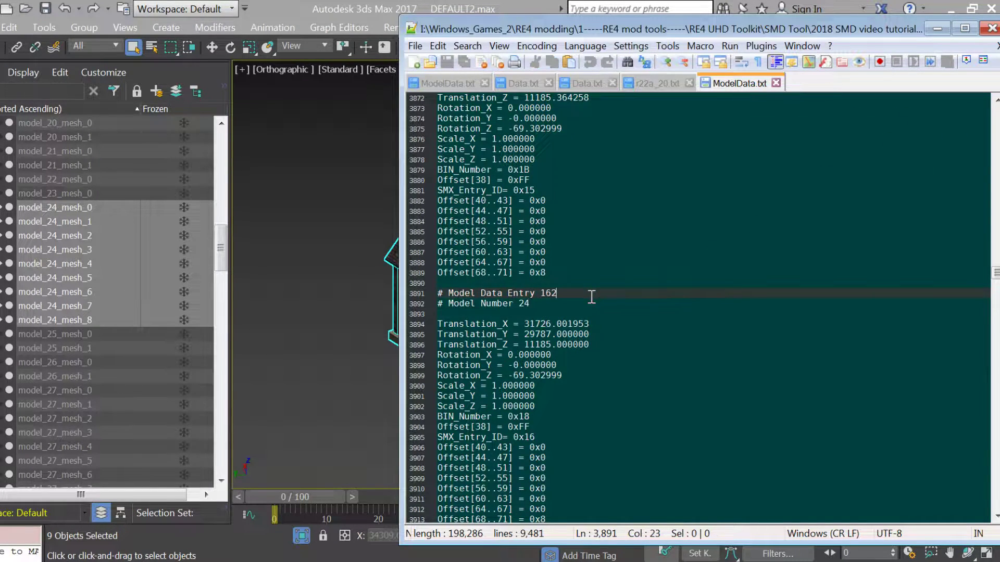
click(444, 293)
drag(444, 293, 570, 293)
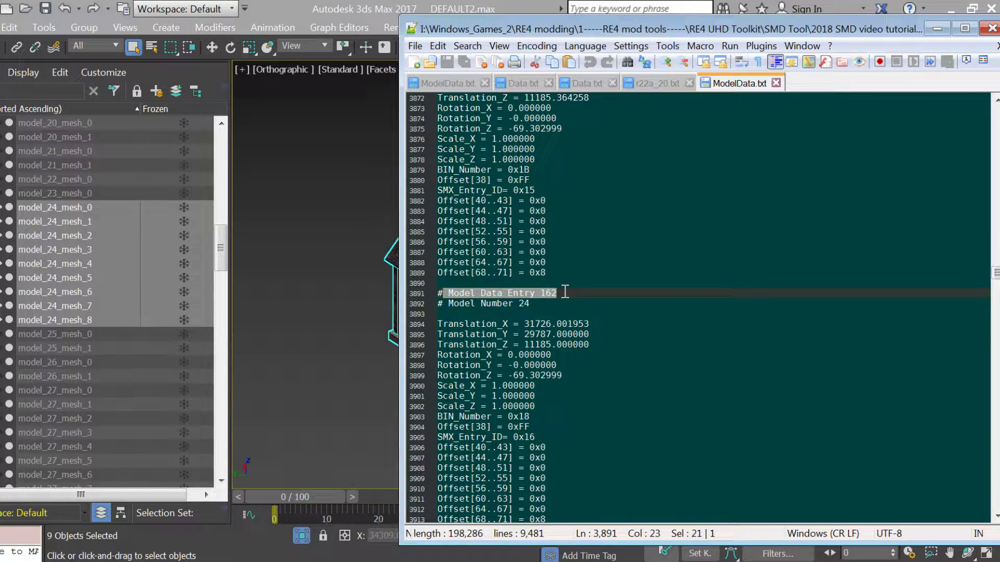
click(440, 291)
drag(444, 295, 581, 294)
click(568, 292)
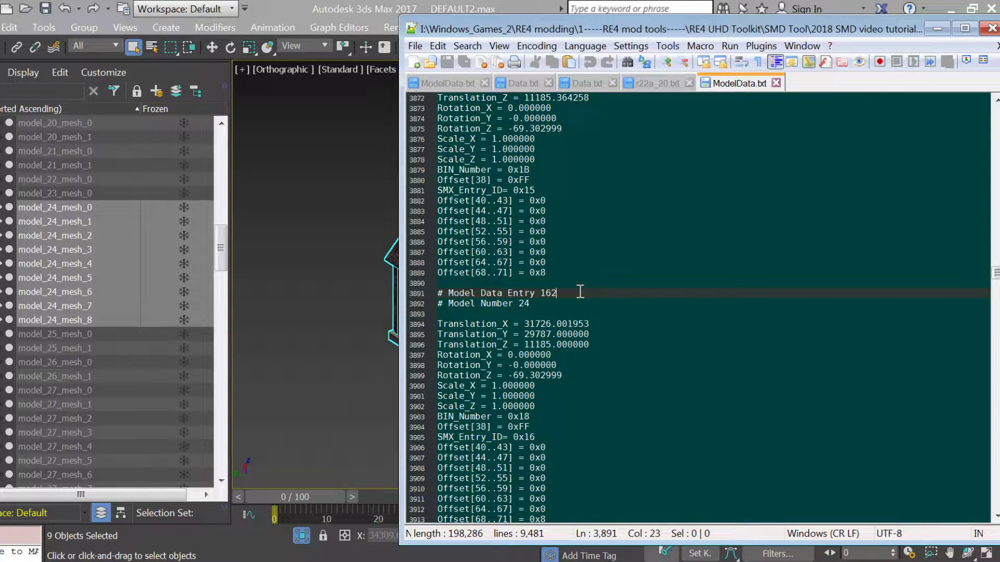
Insert the comment line "# church building" directly below "# Model Number 24" in Model Data Entry 162
click(580, 306)
key(Return)
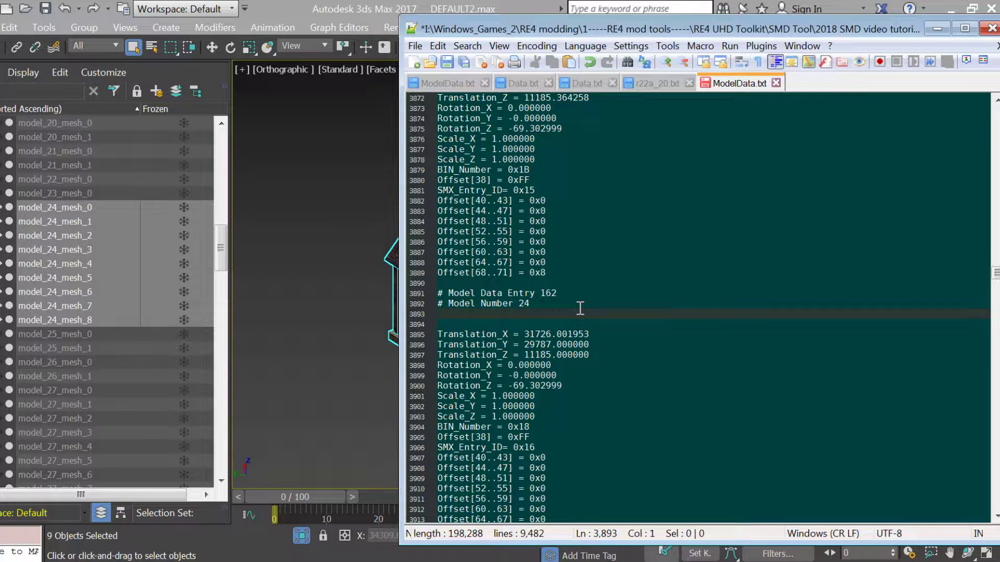
text(# chruch b)
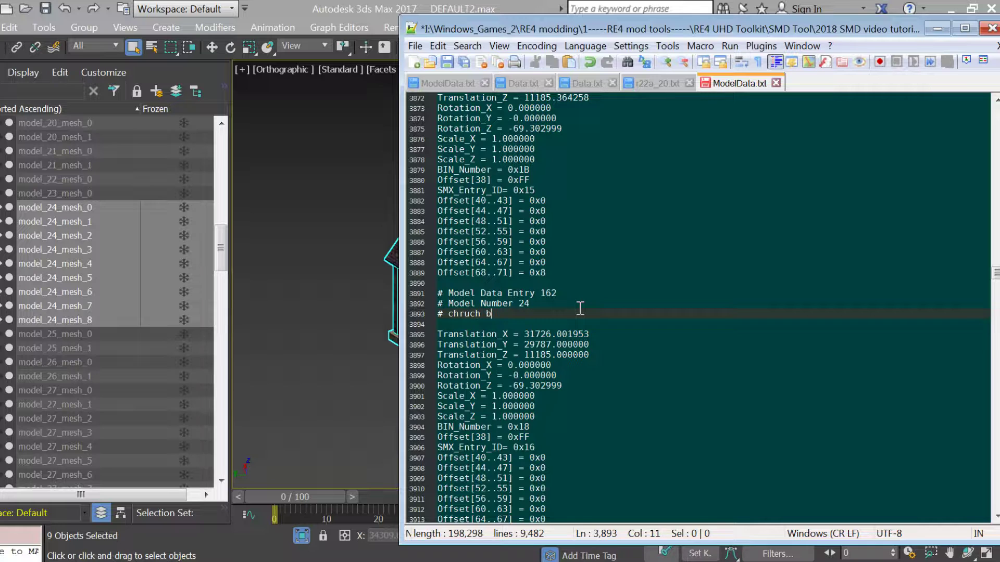
text(uilsing)
click(515, 321)
click(513, 313)
key(BackSpace)
text(d)
scroll(572, 348, down, 2)
scroll(572, 348, up, 2)
scroll(572, 244, down, 12)
scroll(572, 243, up, 8)
scroll(573, 243, up, 4)
click(464, 314)
key(BackSpace)
key(Right)
text(r)
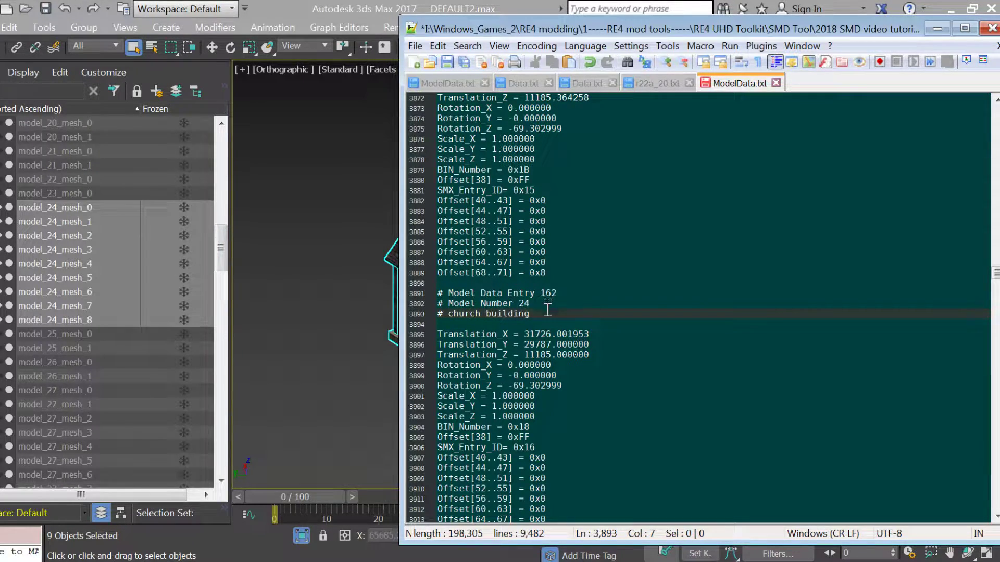
Examine the Translation X, Y and Z lines of the church entry, the entries following it, and Model Data Entry 0
drag(603, 355, 439, 333)
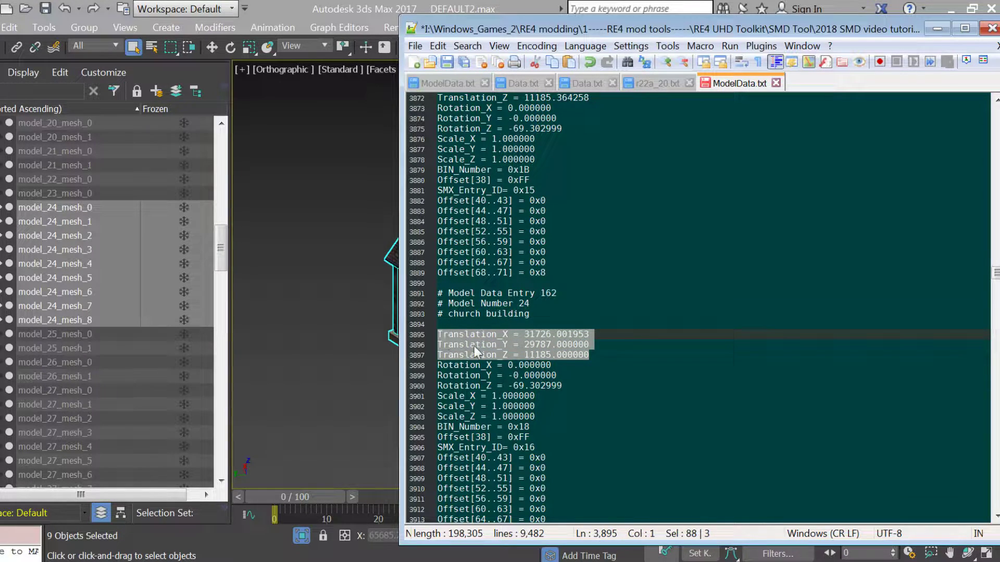
click(573, 345)
drag(590, 354, 430, 338)
scroll(561, 339, down, 20)
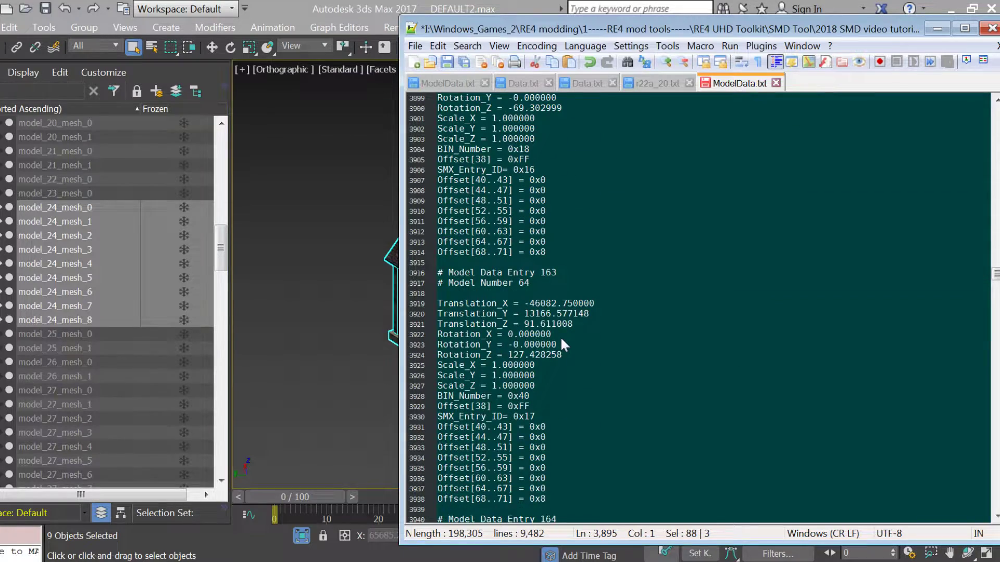
scroll(560, 337, down, 7)
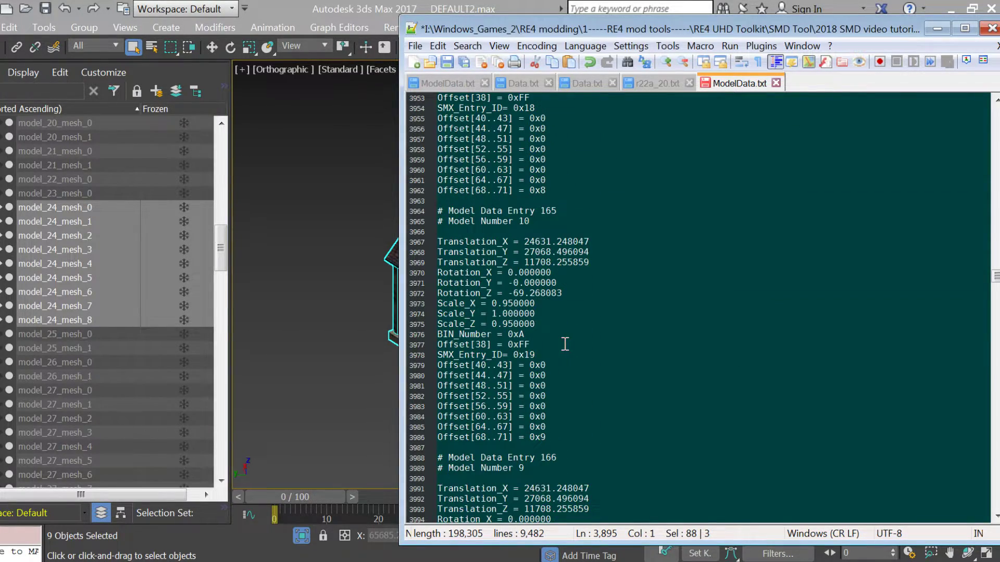
scroll(560, 337, up, 15)
scroll(554, 271, up, 3)
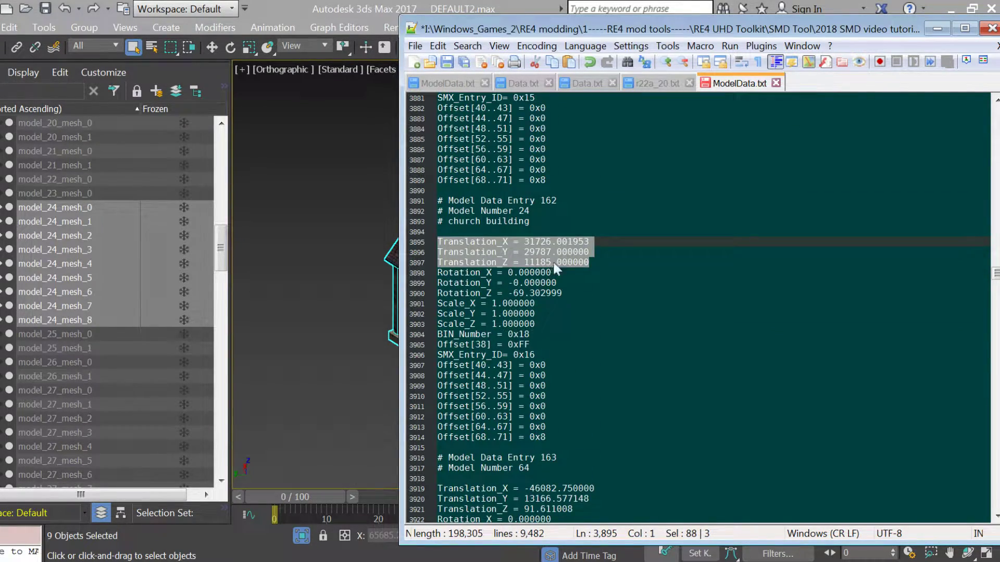
drag(519, 242, 591, 263)
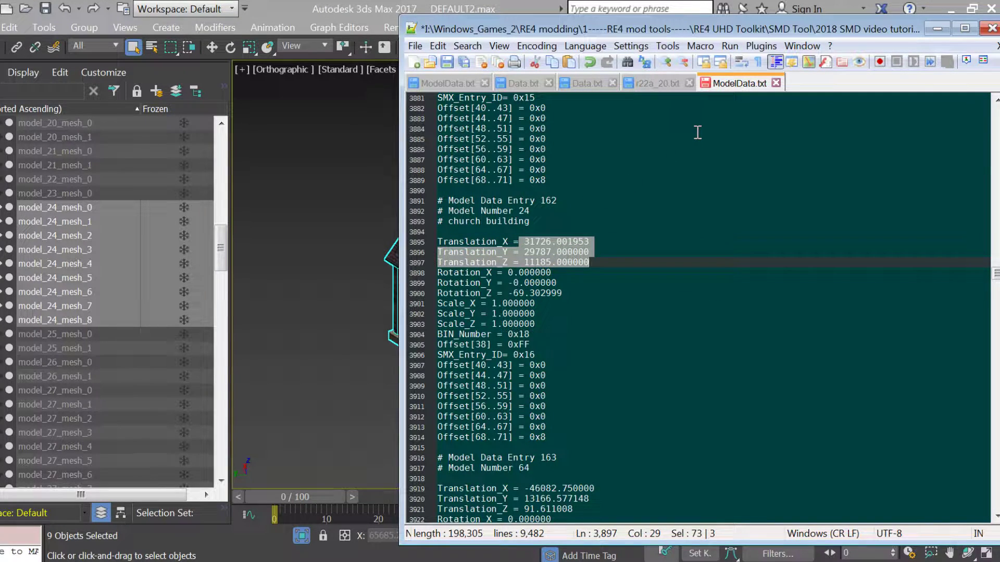
drag(996, 274, 963, 97)
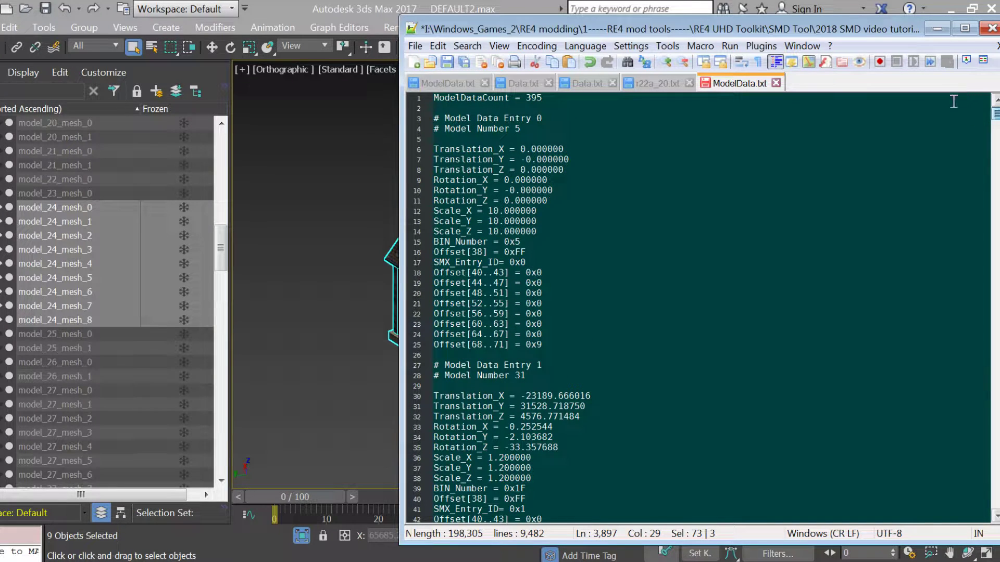
drag(570, 169, 432, 151)
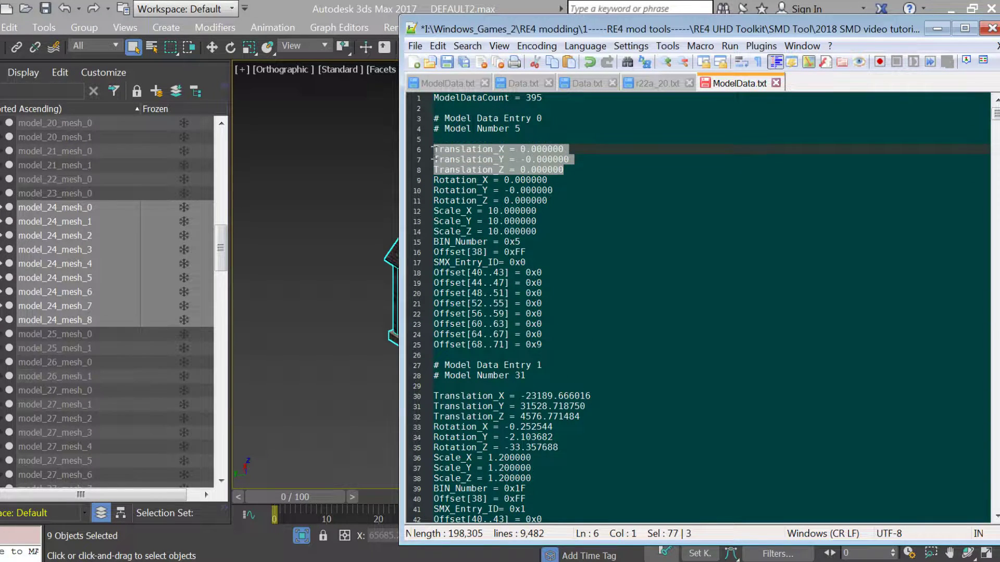
Return to 3ds Max, select all the church parts, and end the isolation to show the whole room
click(368, 178)
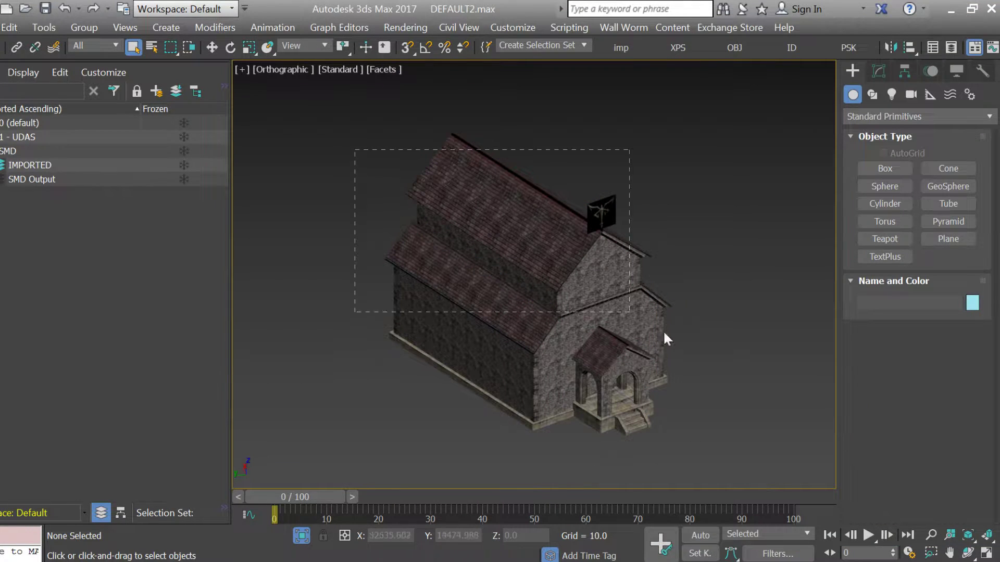
drag(630, 319, 784, 433)
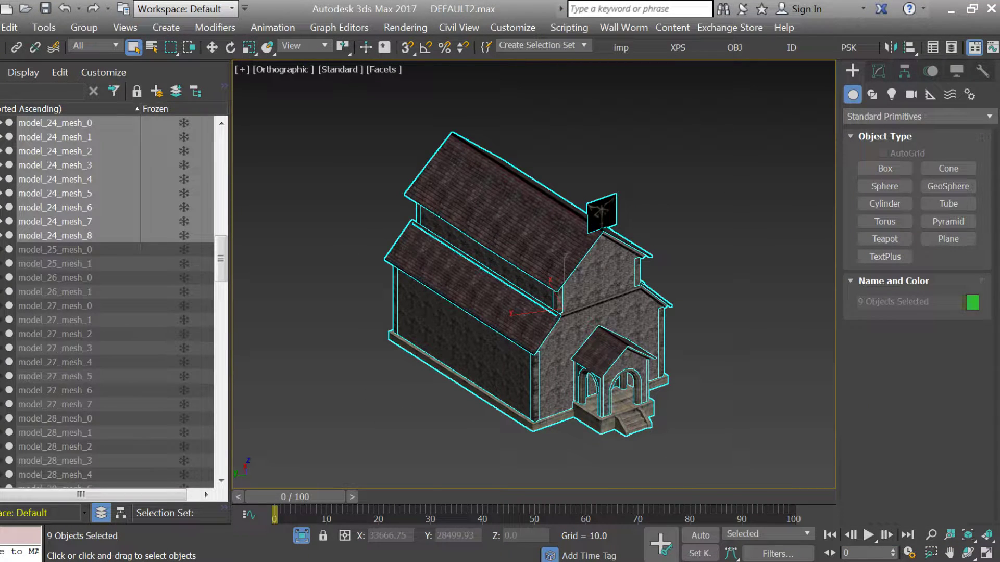
key(alt+q)
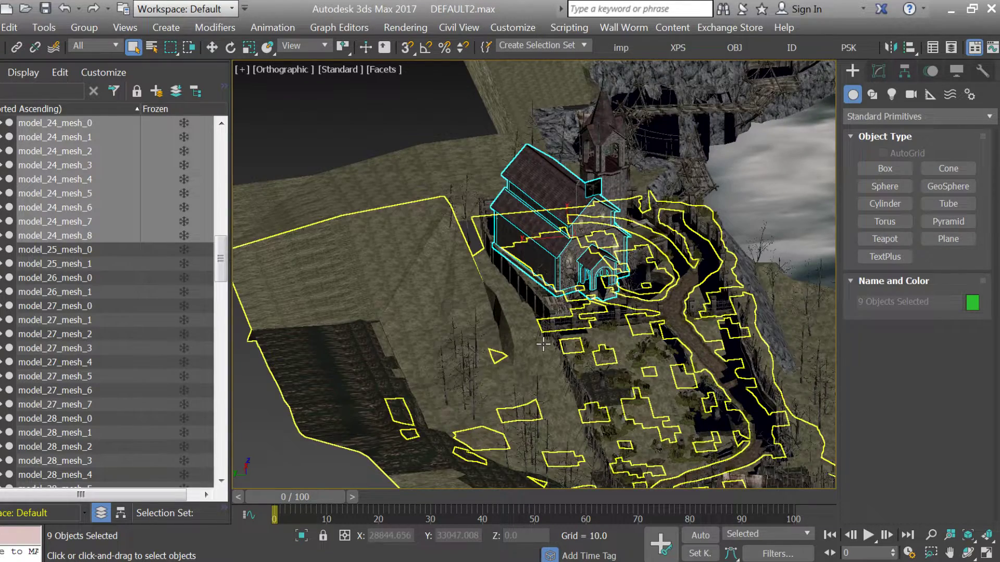
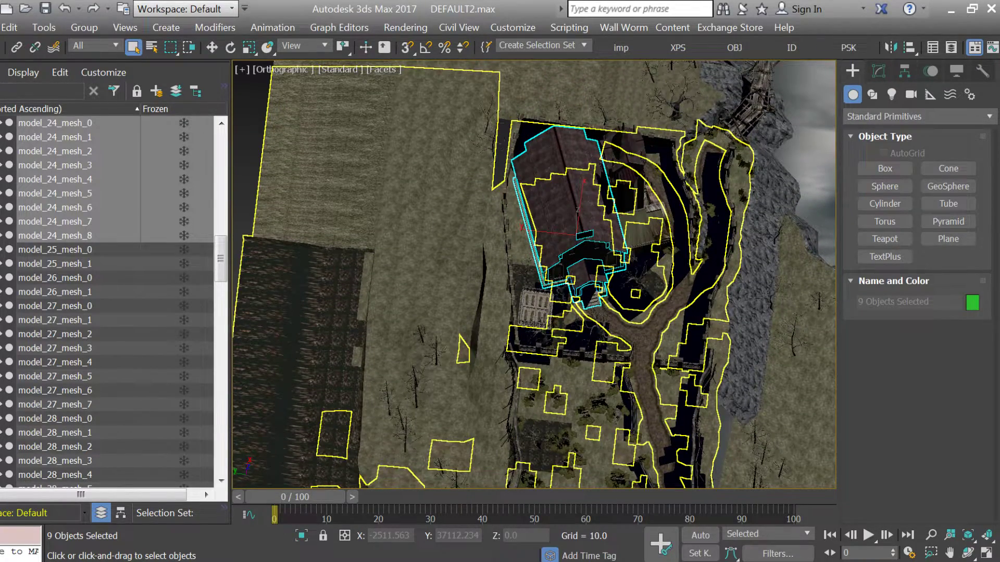
Review the Translation lines of Model Data Entry 0 in Notepad++, and examine the church's placement in the 3ds Max scene
key(alt+Tab)
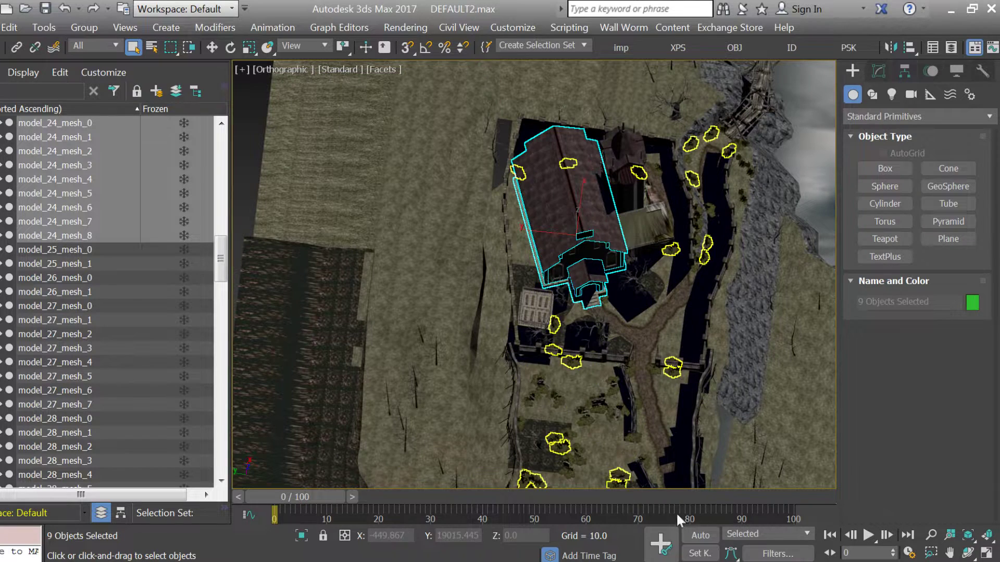
key(alt+Tab)
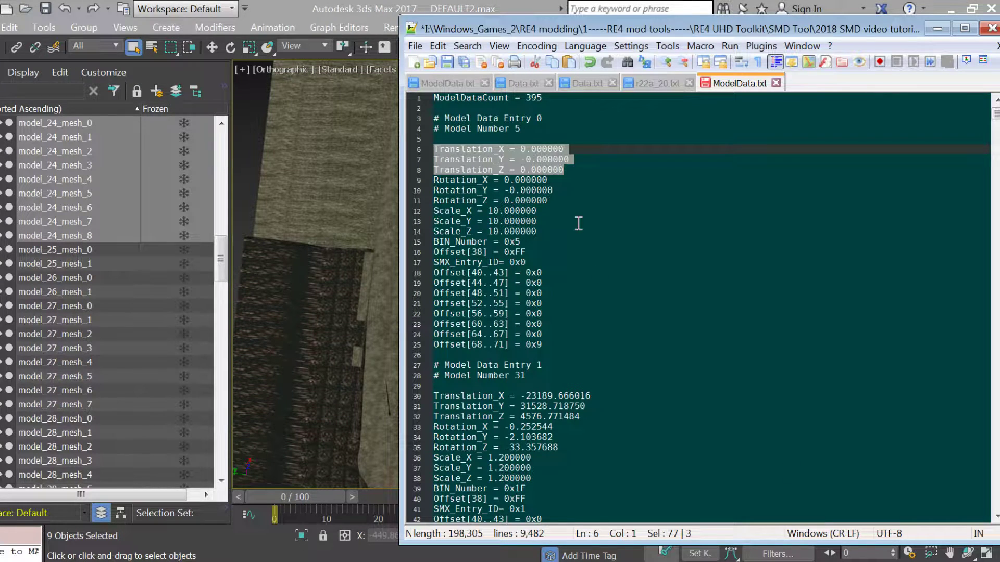
click(553, 172)
drag(573, 169, 430, 150)
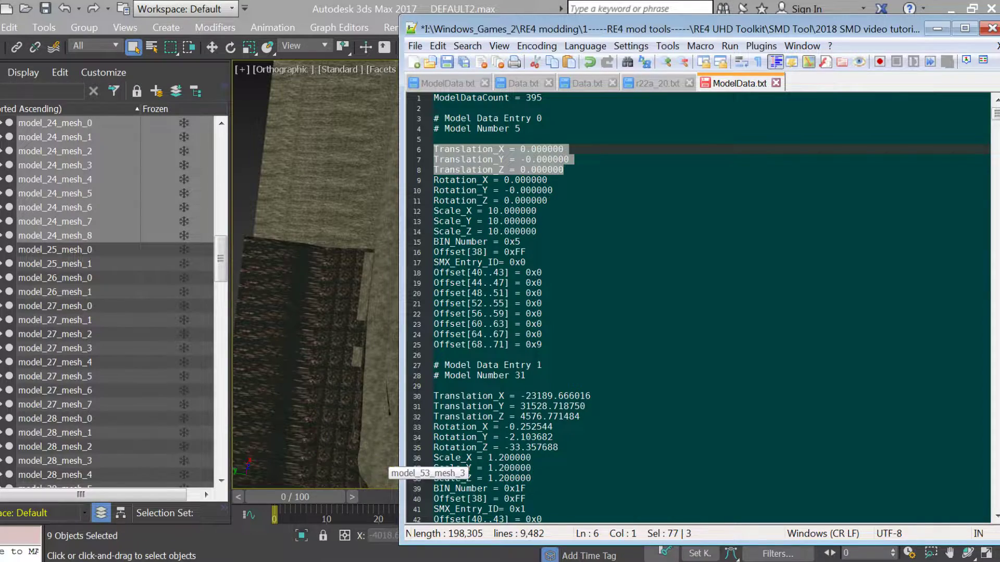
click(267, 555)
drag(565, 269, 575, 223)
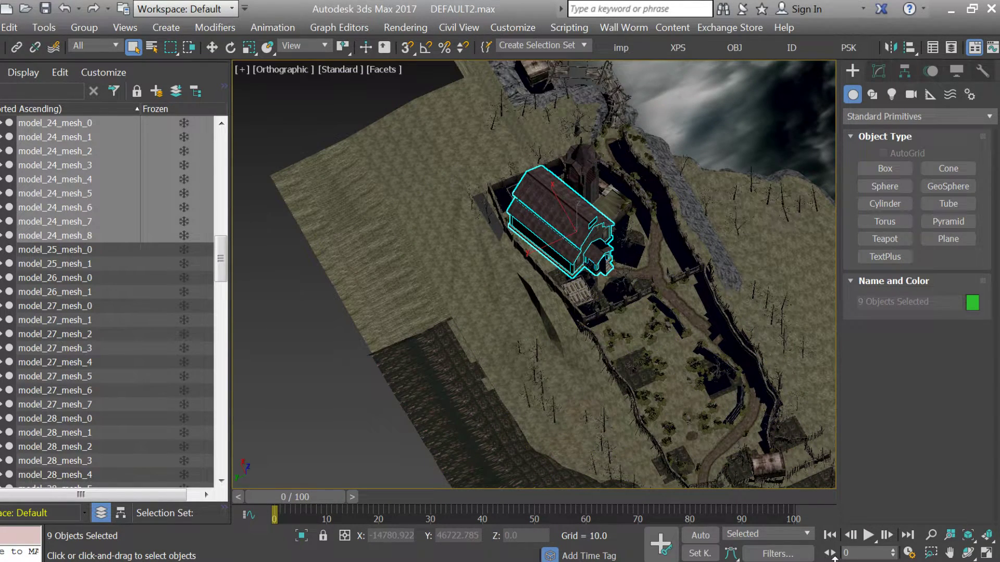
Compare the Translation lines of Model Data Entry 1 in Notepad++ with the church's location in the 3ds Max scene
key(alt+Tab)
drag(581, 416, 423, 410)
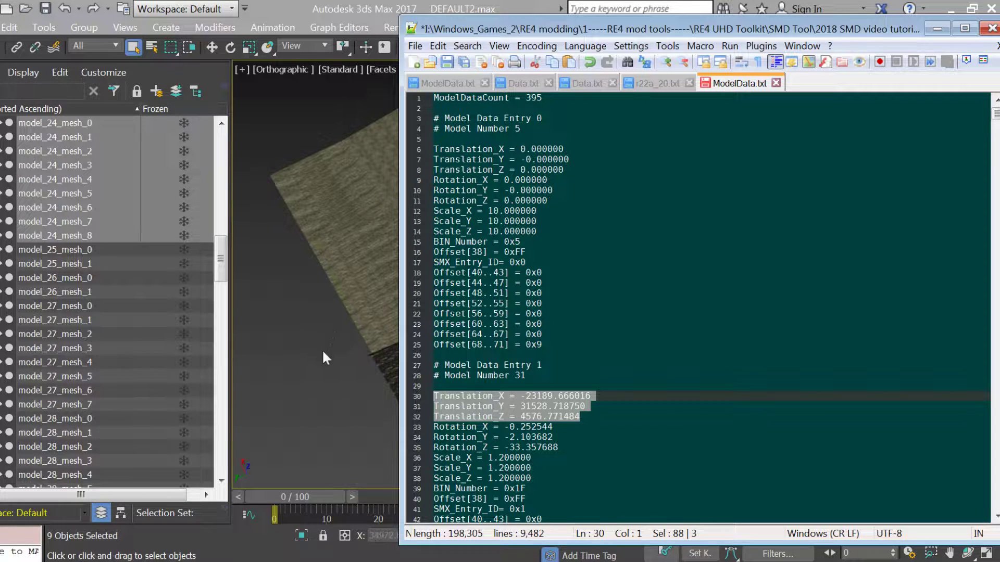
click(351, 518)
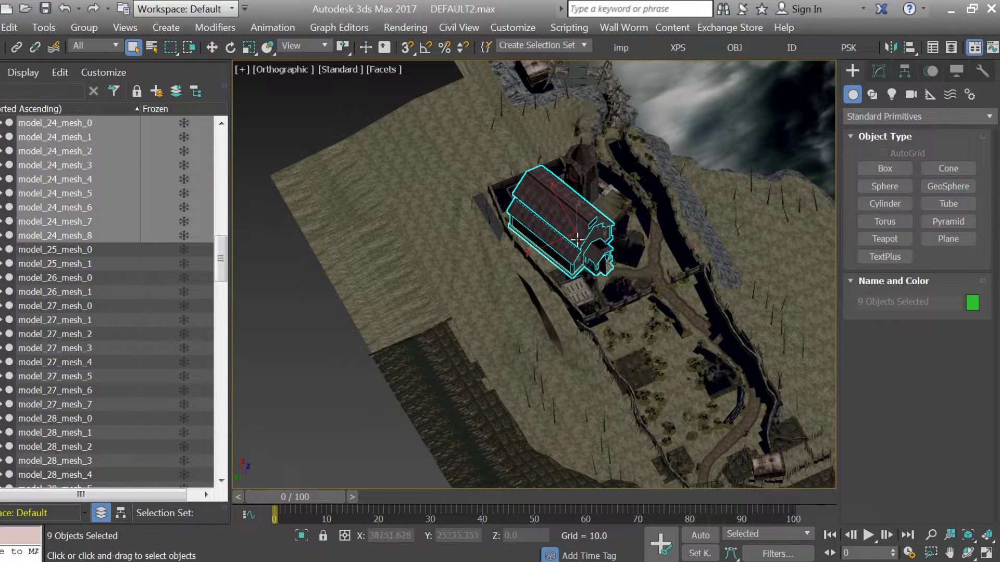
key(alt+Tab)
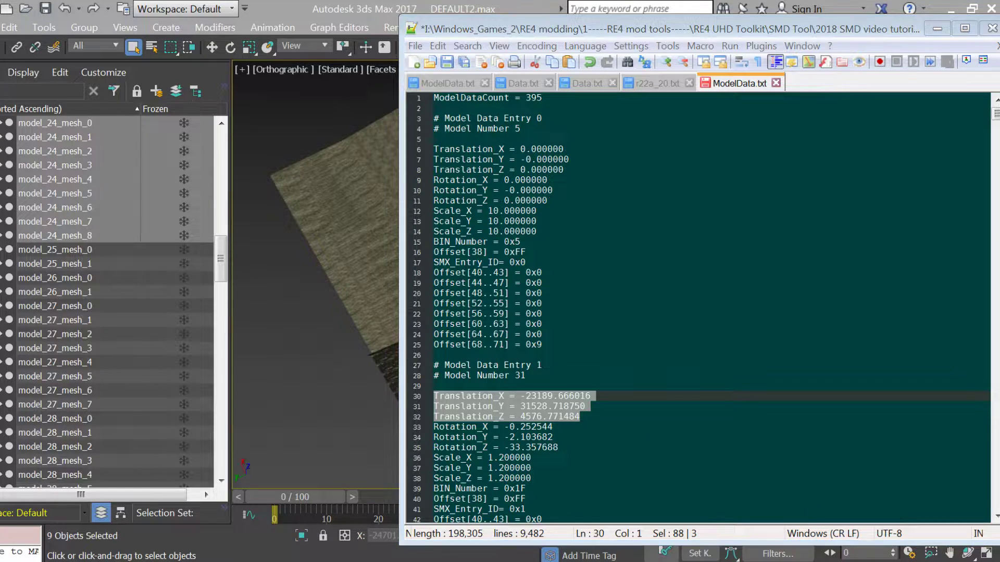
key(alt+Tab)
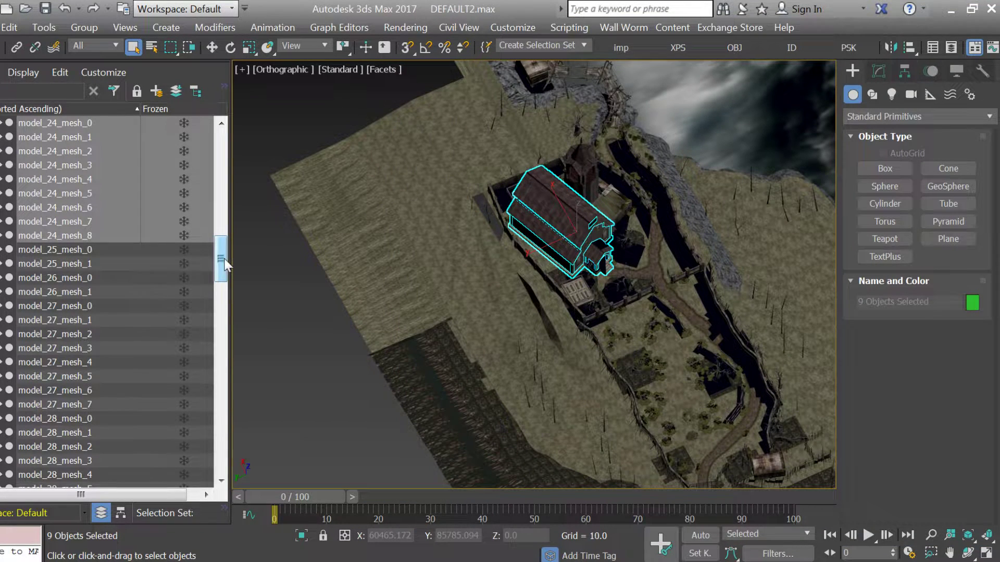
Rename the Layer001 layer to "model"
drag(225, 264, 236, 134)
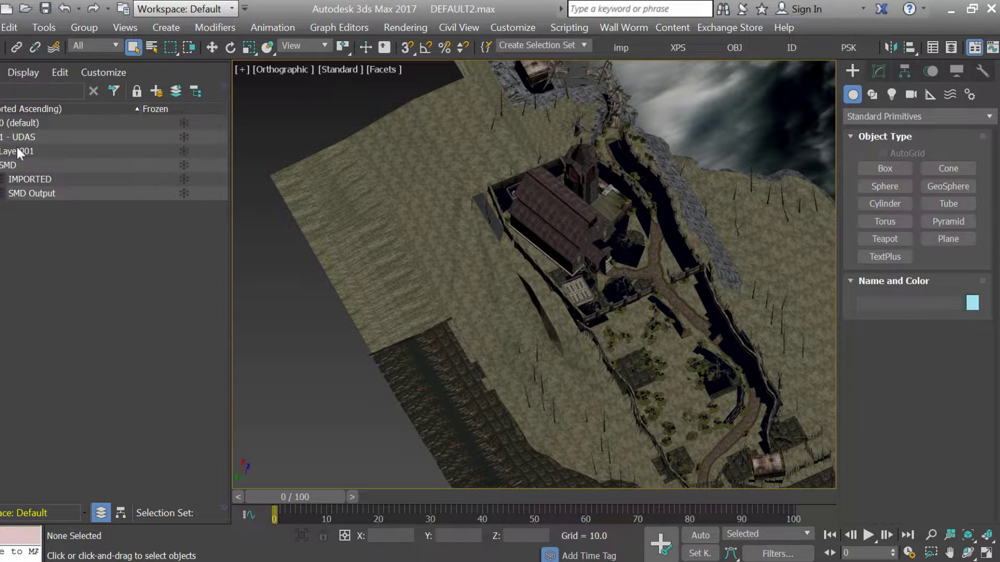
click(16, 148)
click(17, 148)
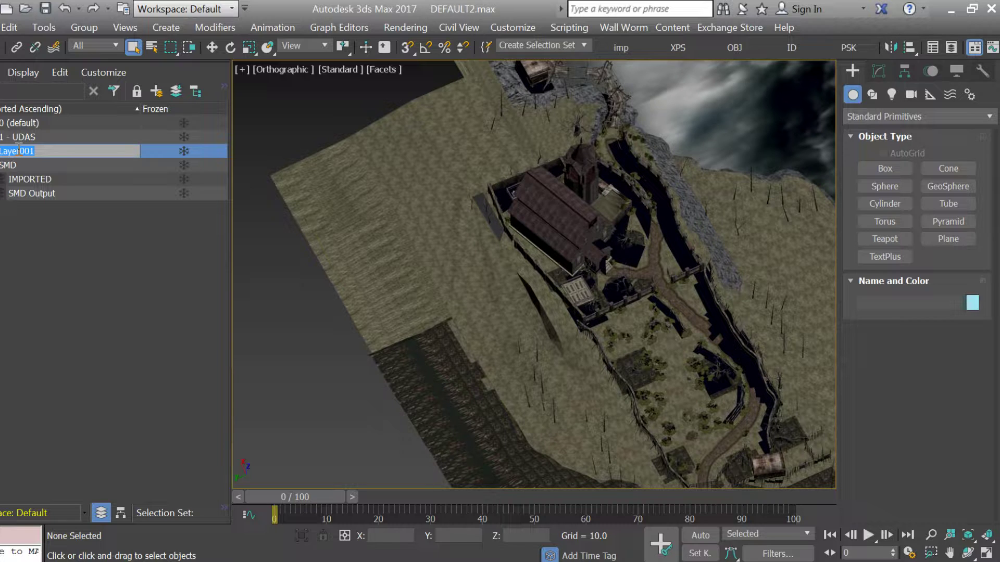
text(model)
Switch to Notepad++ and search ModelData.txt for "church" to find the church building's model number
key(alt+Tab)
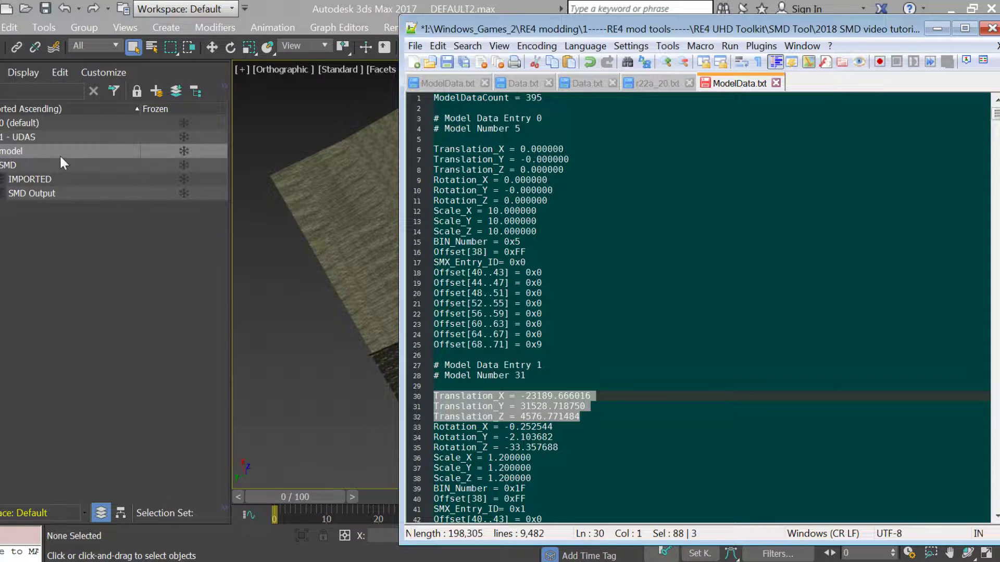
key(shift+F3)
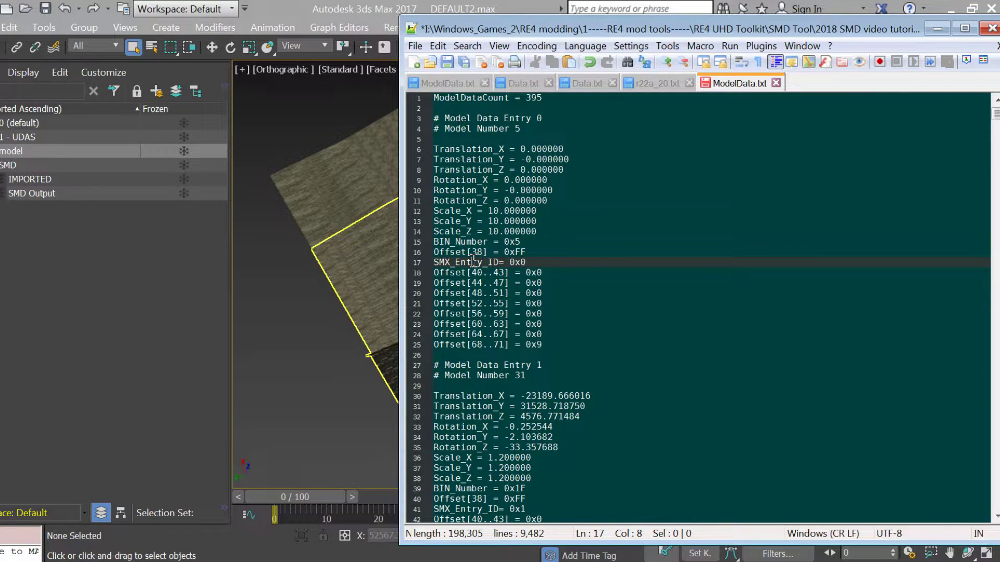
key(ctrl+f)
text(chru)
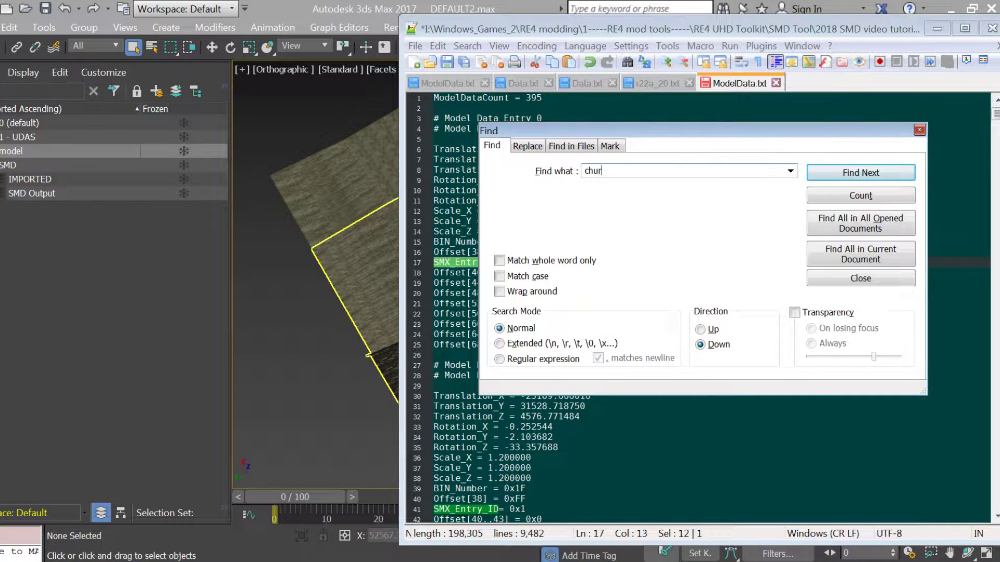
text(rch)
key(Return)
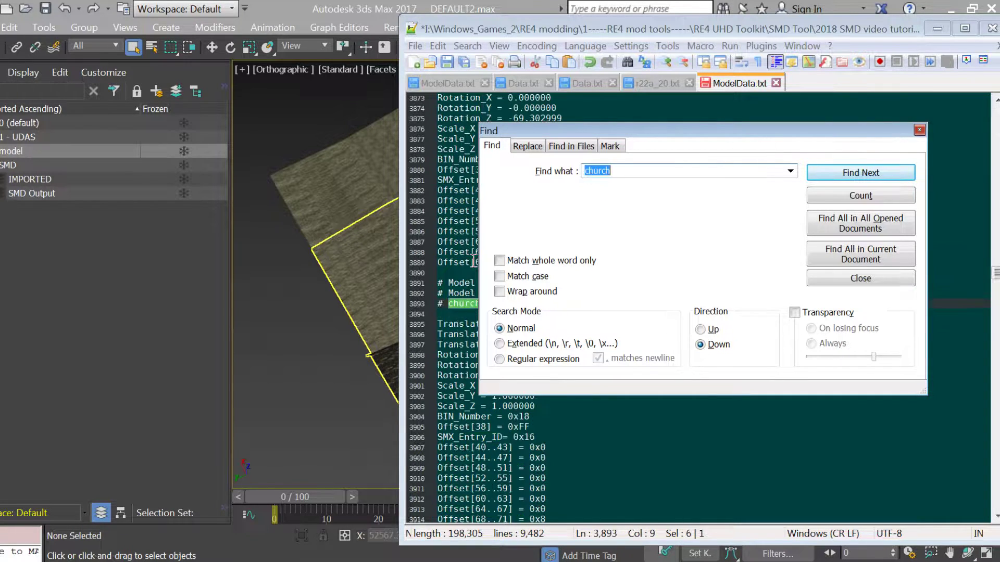
click(918, 130)
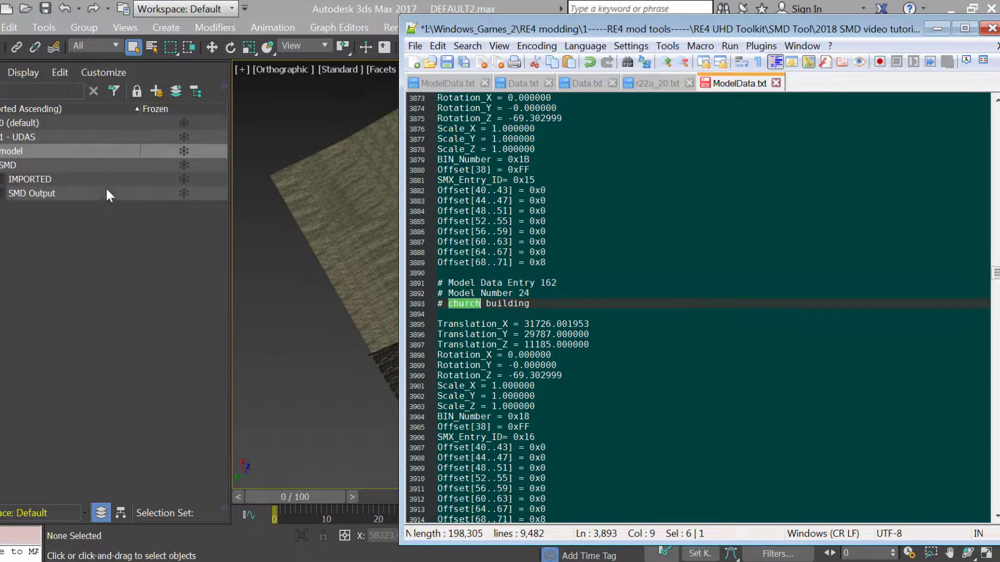
Return to 3ds Max and rename the "model" layer to "model 24 - OG"
click(28, 148)
click(30, 152)
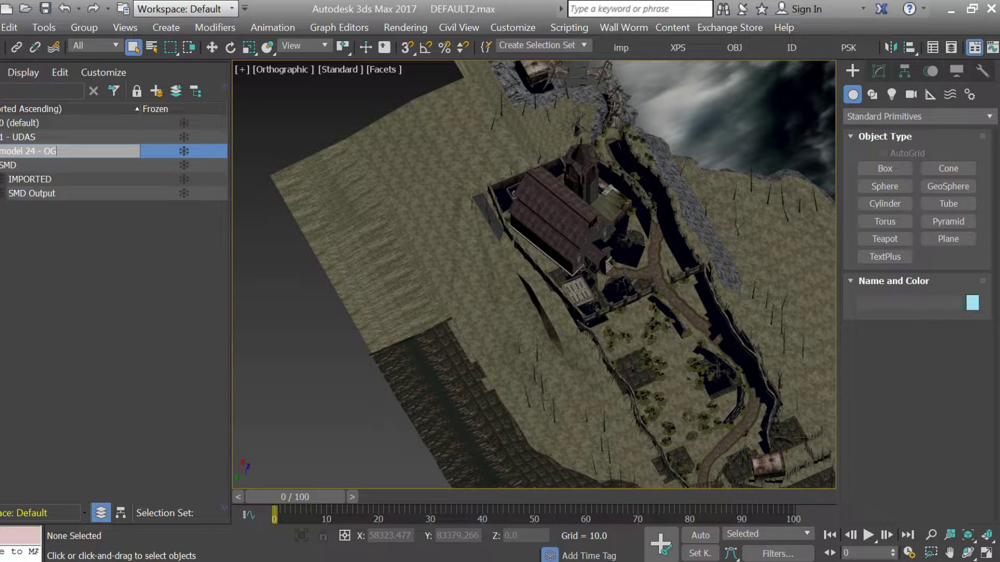
key(Return)
Start a model import and look through the r108_04 folder in Windows Explorer, comparing the numbered OBJ files with Model.obj
key(ctrl+i)
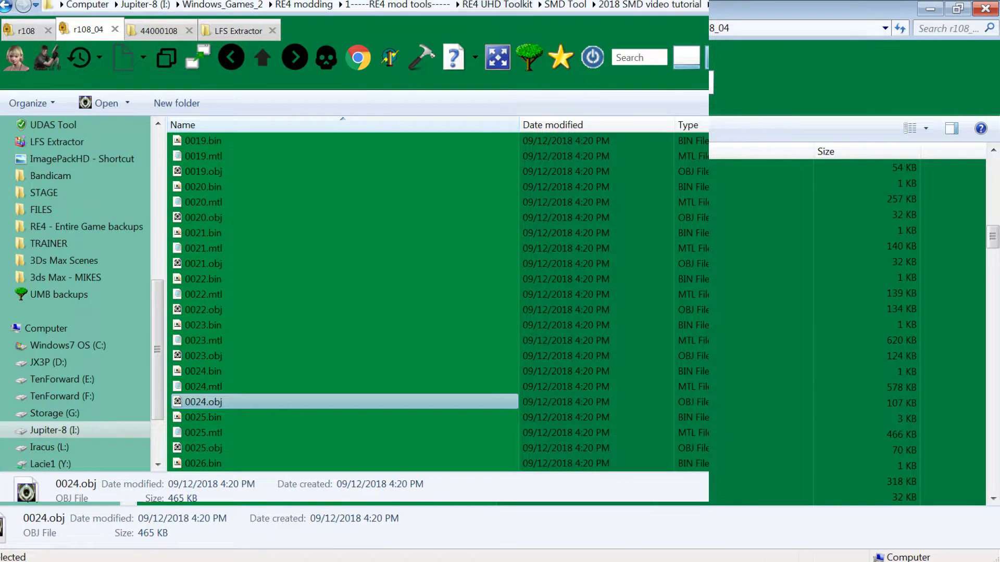
click(745, 26)
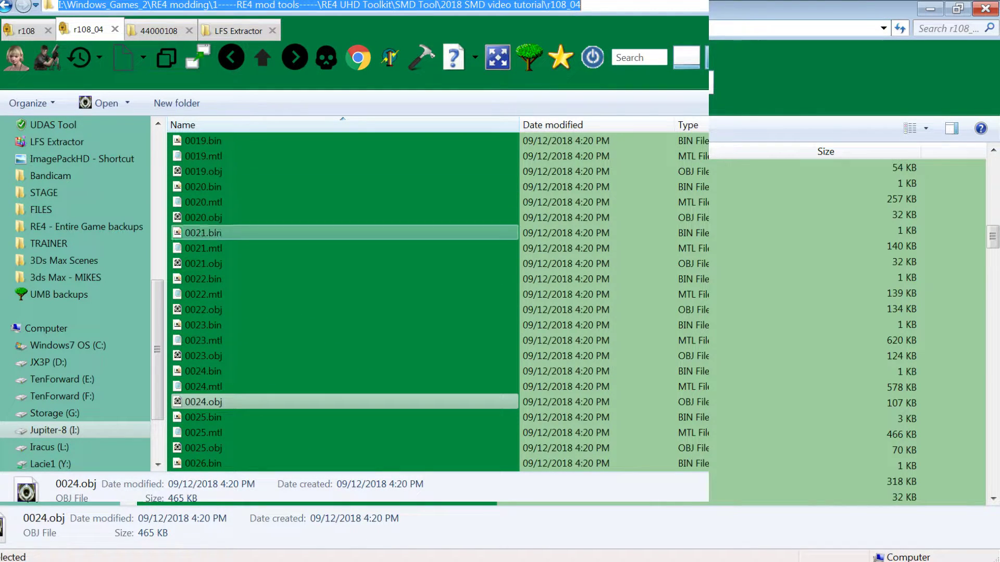
click(203, 202)
scroll(343, 302, down, 9)
scroll(343, 302, down, 20)
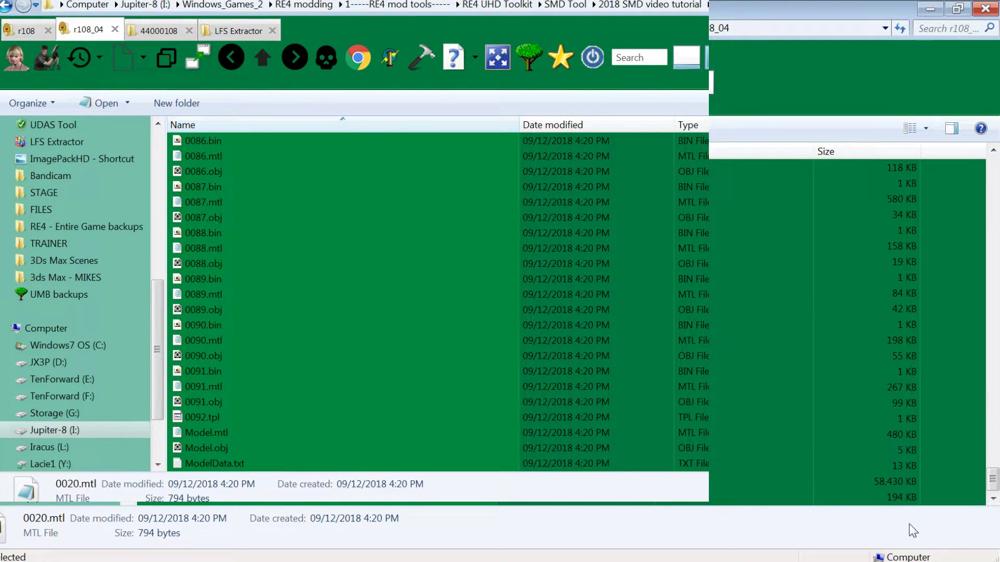
click(203, 448)
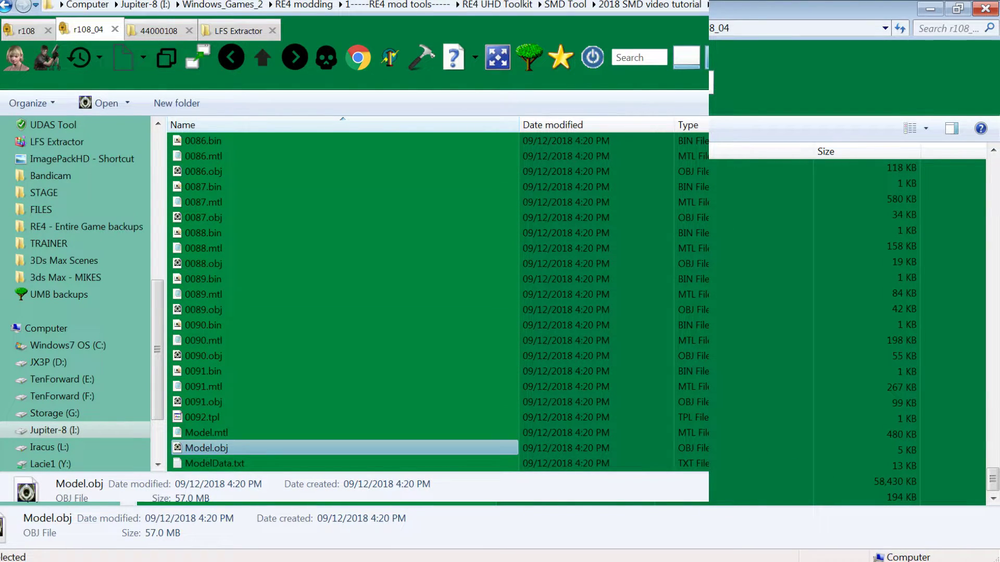
scroll(343, 302, up, 20)
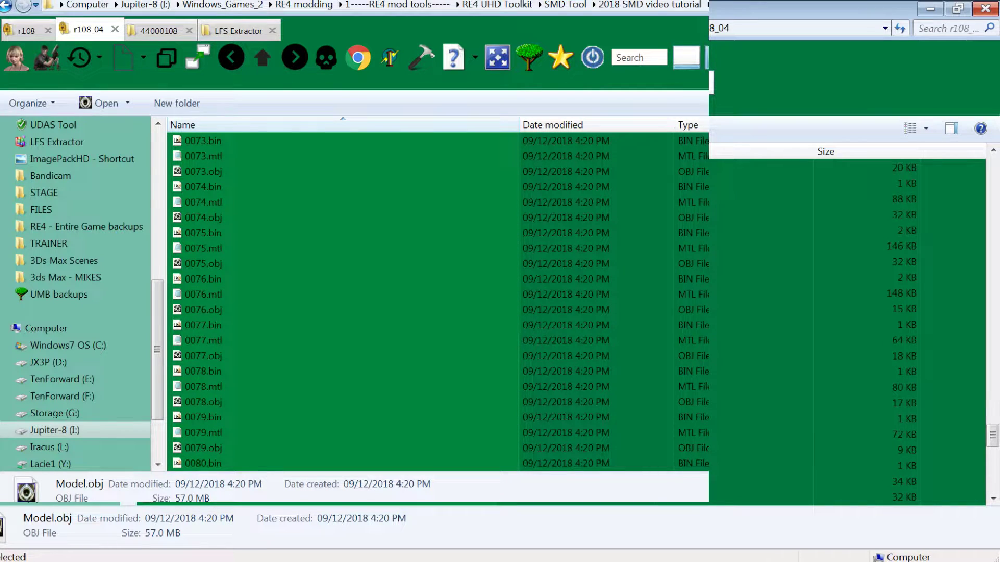
click(203, 233)
scroll(203, 233, up, 7)
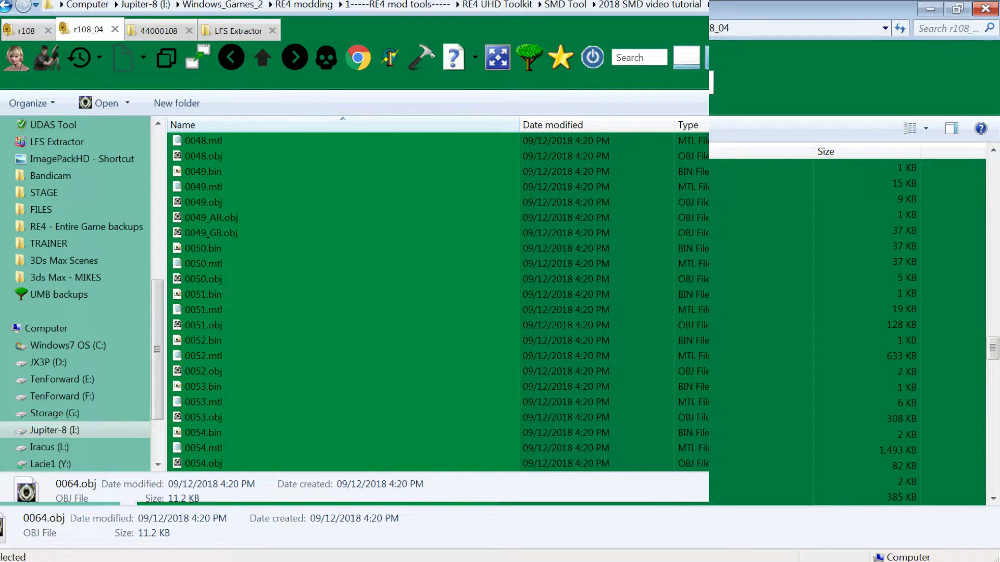
Copy the r108_04 folder path from Windows Explorer and open that folder in the 3ds Max import dialog
click(754, 29)
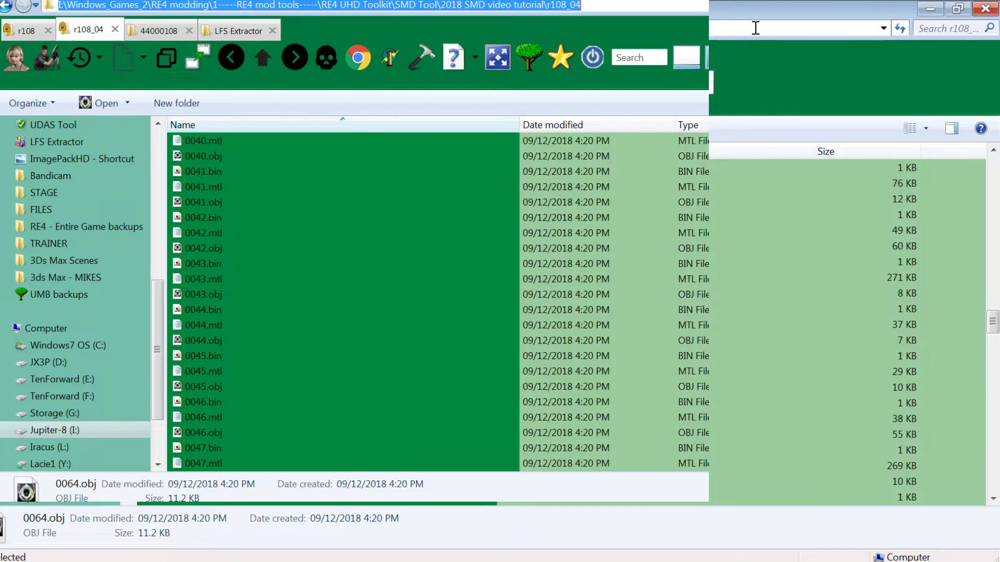
right_click(550, 7)
click(573, 49)
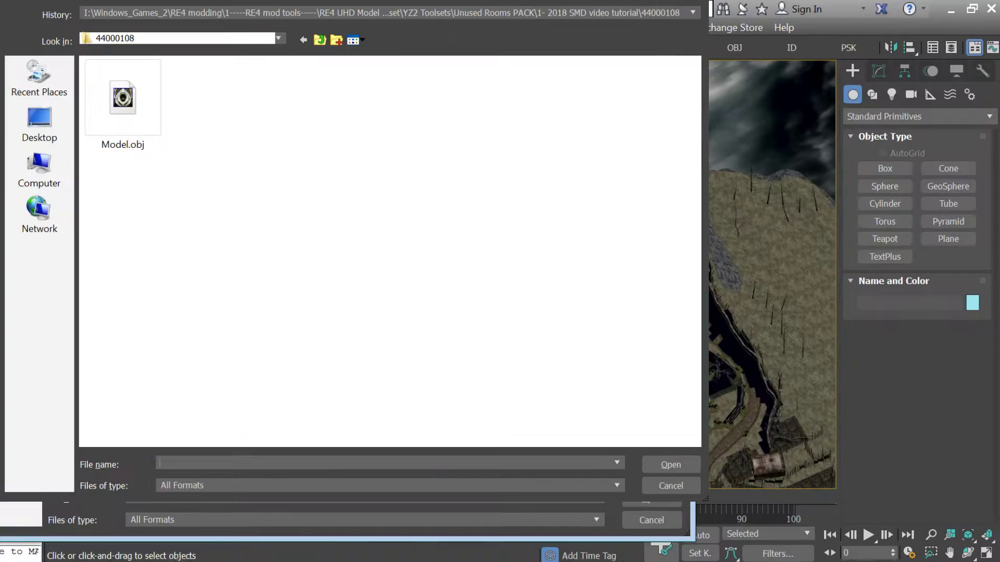
key(ctrl+v)
key(Return)
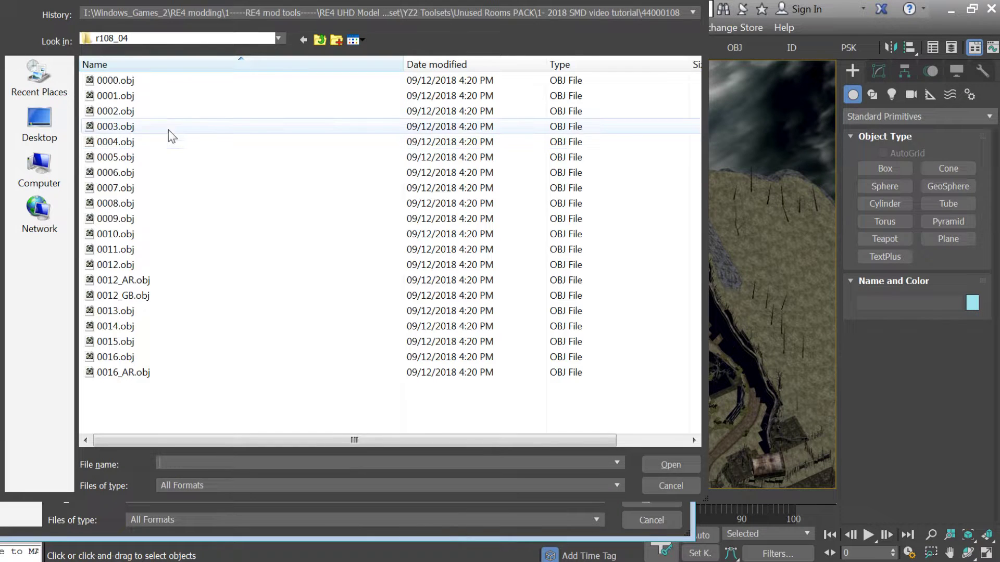
Import 0024.obj from the r108_04 folder into the model 24 - OG layer and dismiss the import summary
click(157, 346)
scroll(159, 352, down, 5)
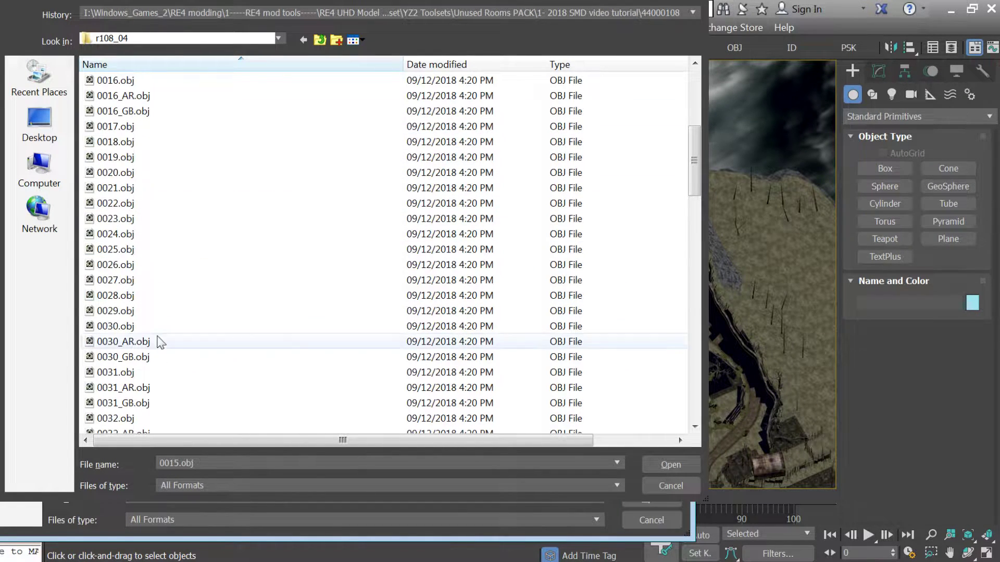
double_click(131, 237)
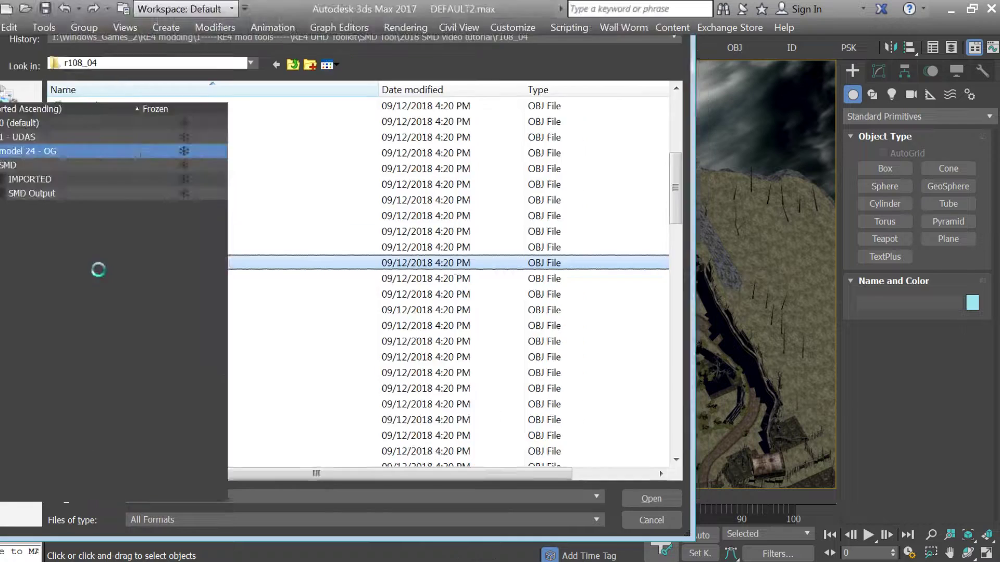
key(Return)
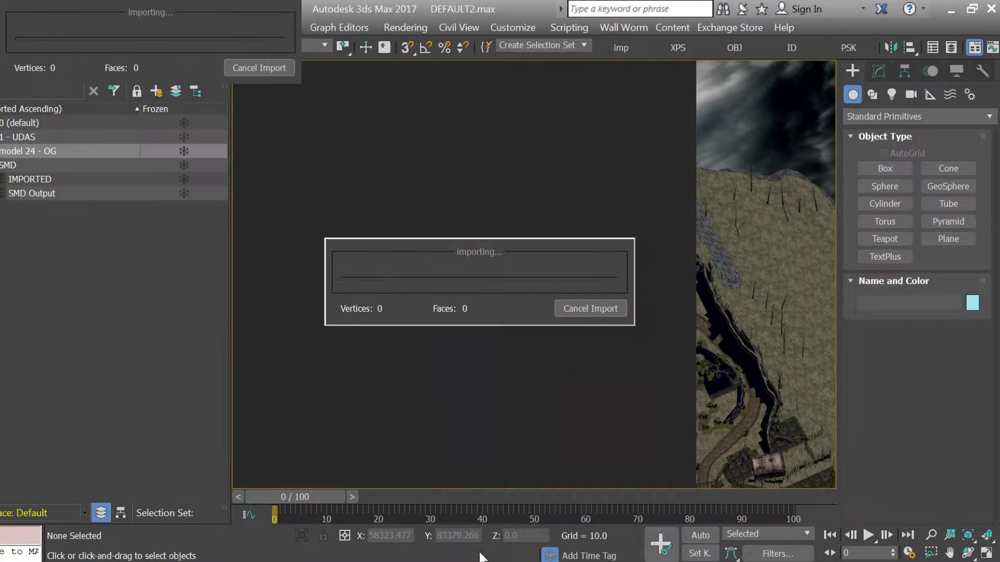
click(441, 294)
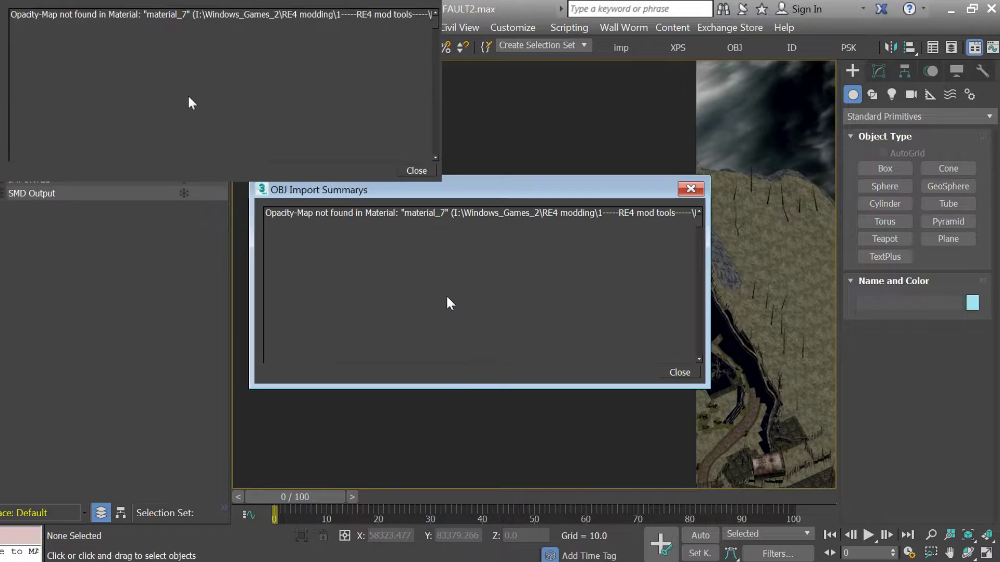
click(669, 372)
Compare the position of the imported 0024.obj church with the church already placed in the room
scroll(643, 364, down, 10)
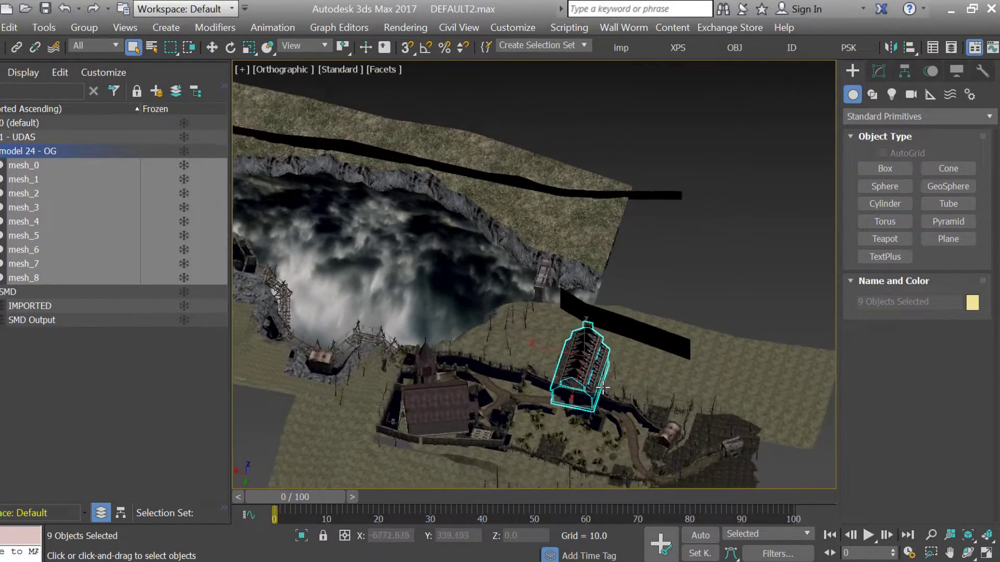
drag(603, 387, 510, 365)
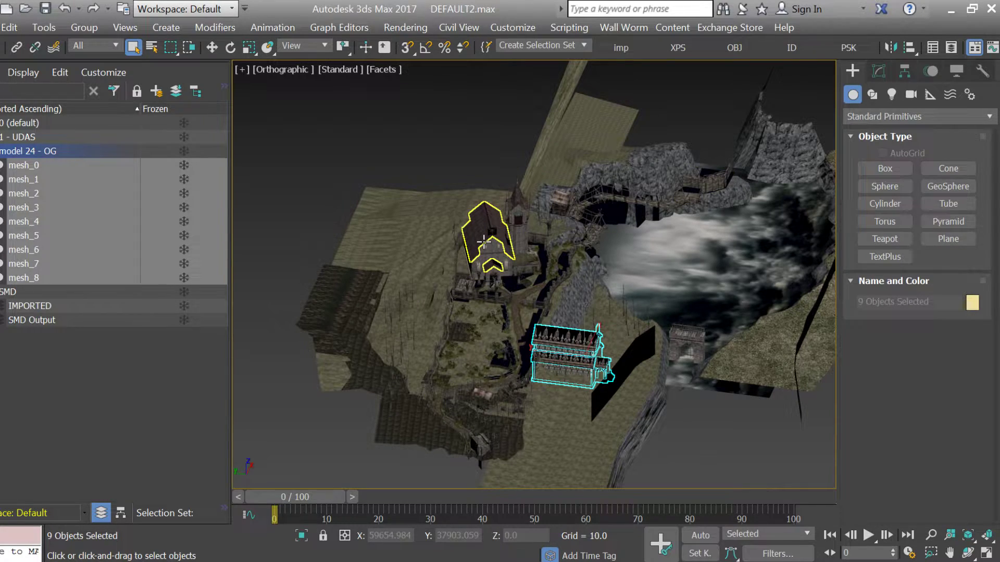
drag(566, 277, 592, 444)
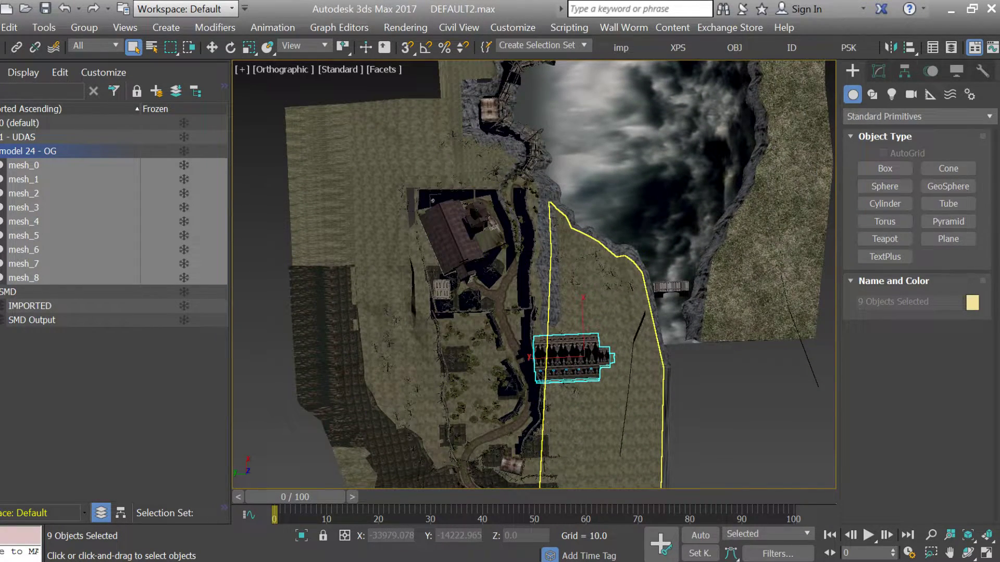
Highlight the Translation X, Y and Z lines of the church entry in Notepad++ and compare them with the church positions in the scene
key(alt+Tab)
drag(589, 345, 437, 324)
drag(536, 28, 766, 21)
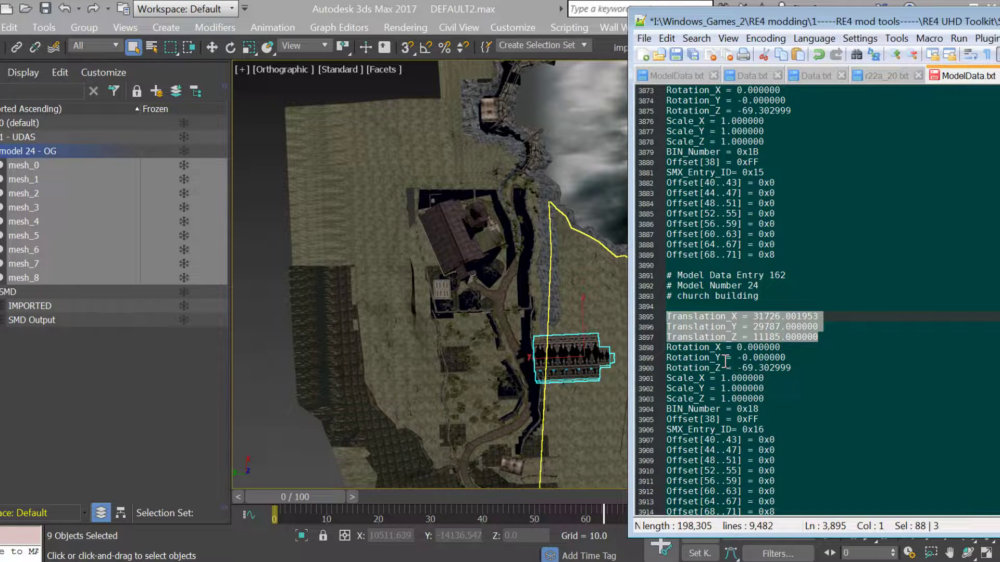
drag(521, 409, 546, 396)
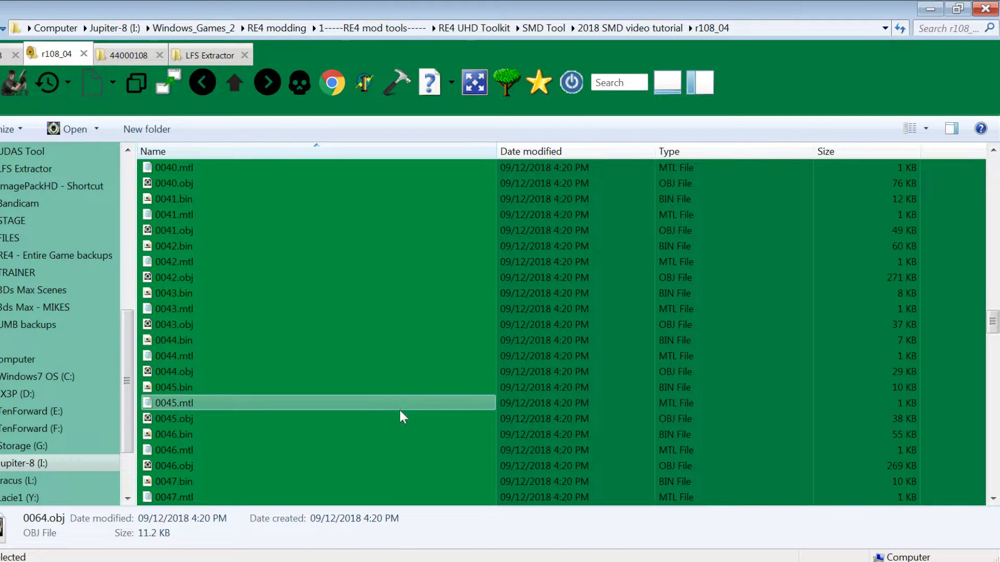
Switch to Windows Explorer and look through the r108_04 folder's file list for texture files
click(262, 189)
scroll(262, 189, down, 15)
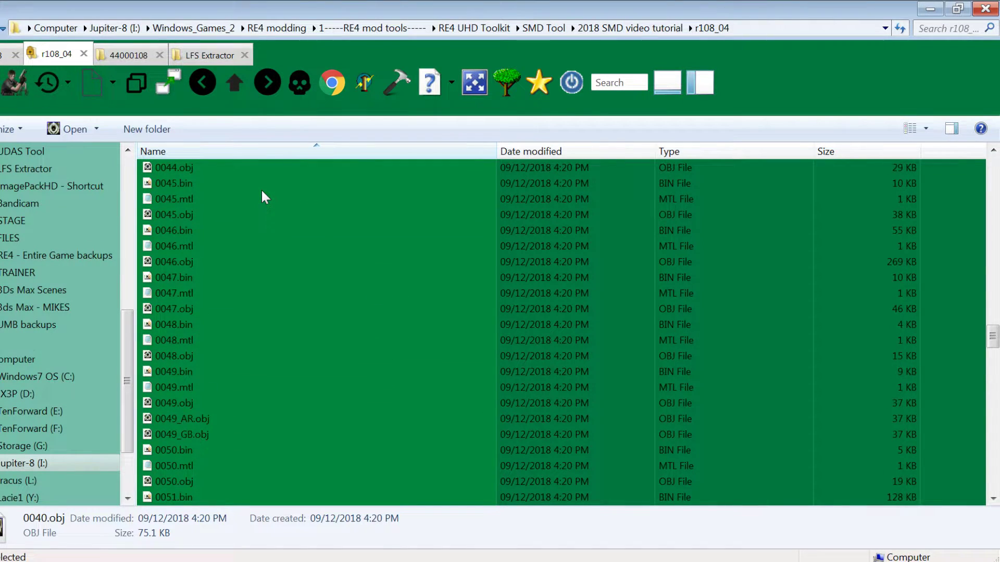
scroll(261, 191, up, 18)
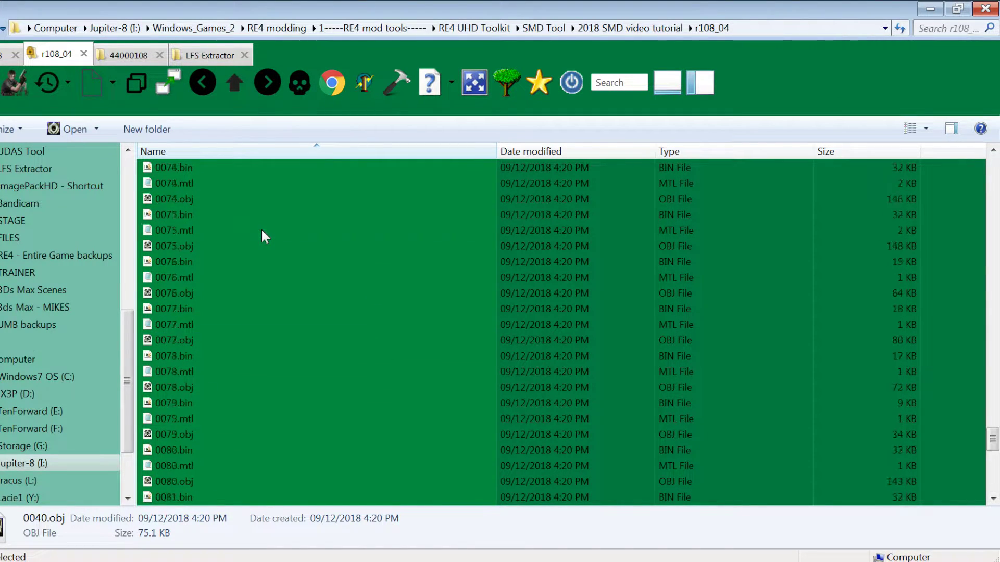
scroll(261, 228, up, 20)
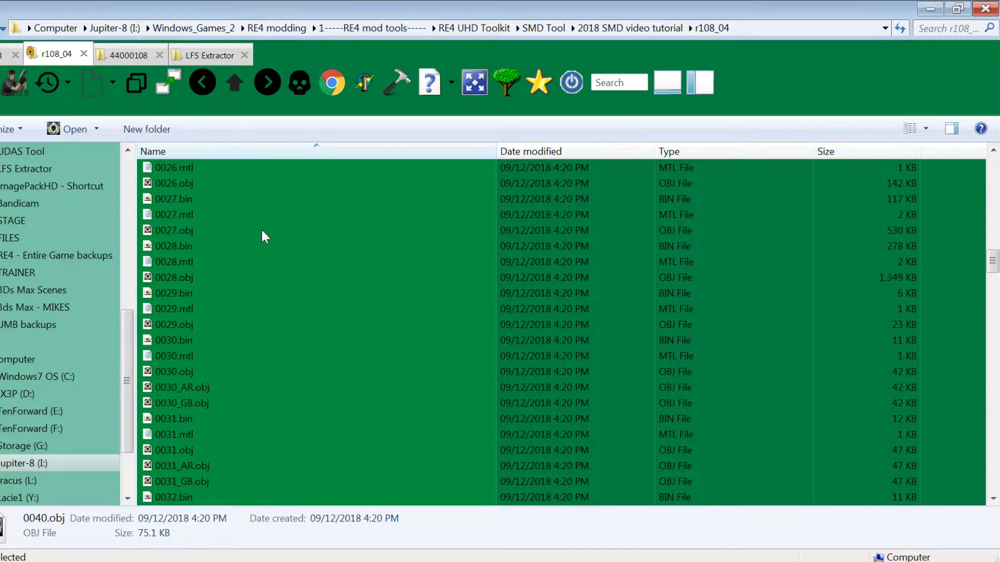
scroll(261, 231, up, 12)
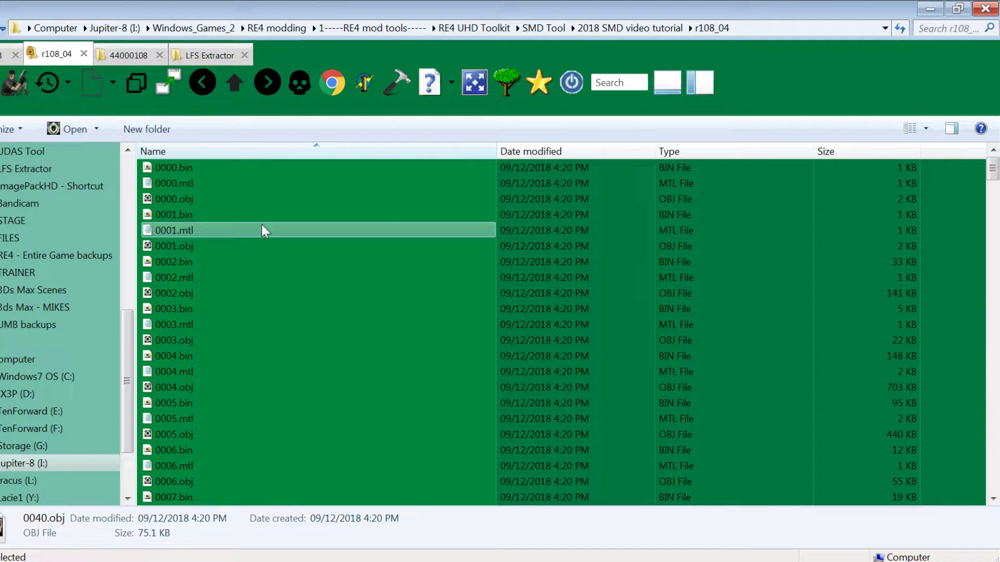
Copy all texture files from the 44000108 folder into the r108_04 folder, without overwriting the existing same-named files
click(147, 54)
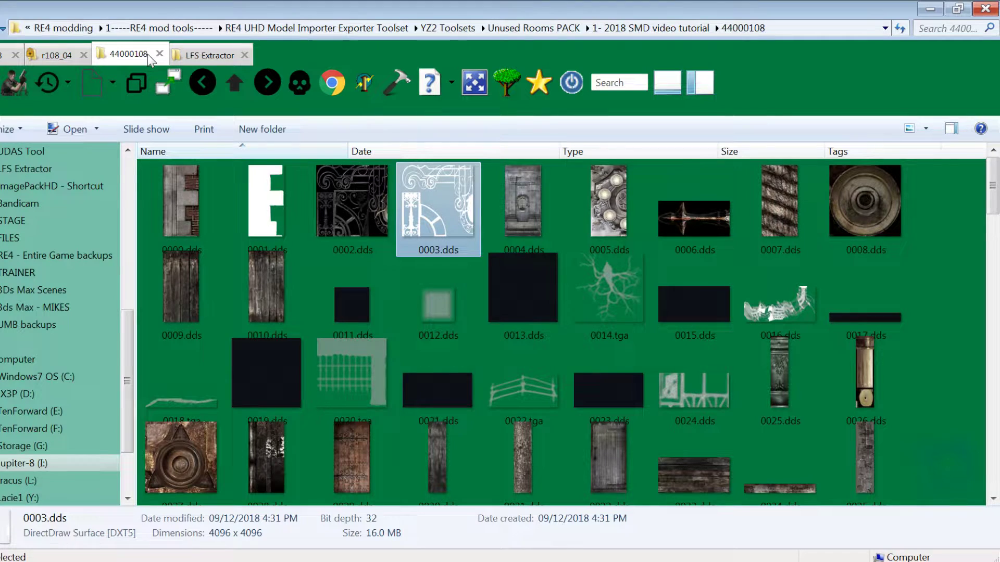
click(468, 252)
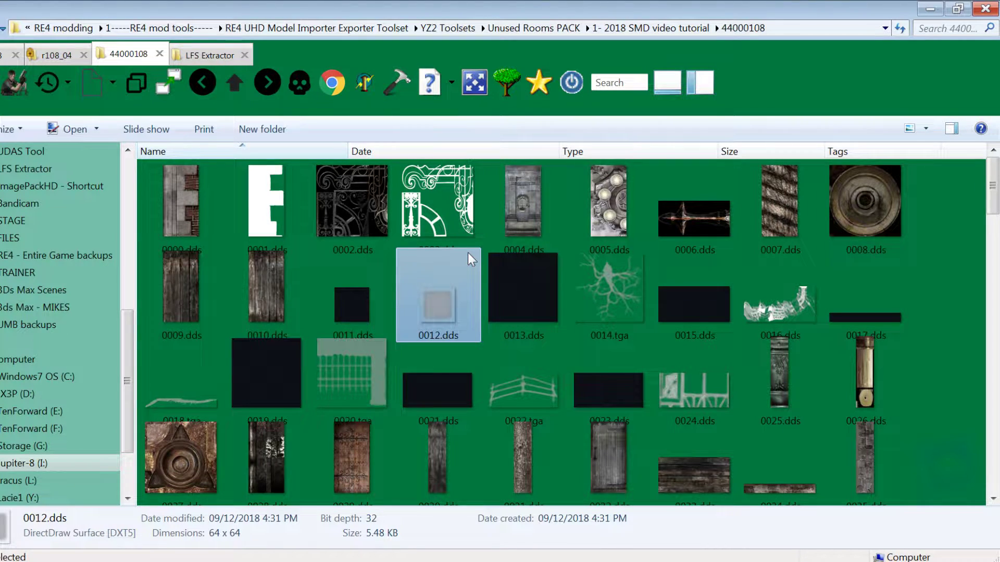
key(ctrl+a)
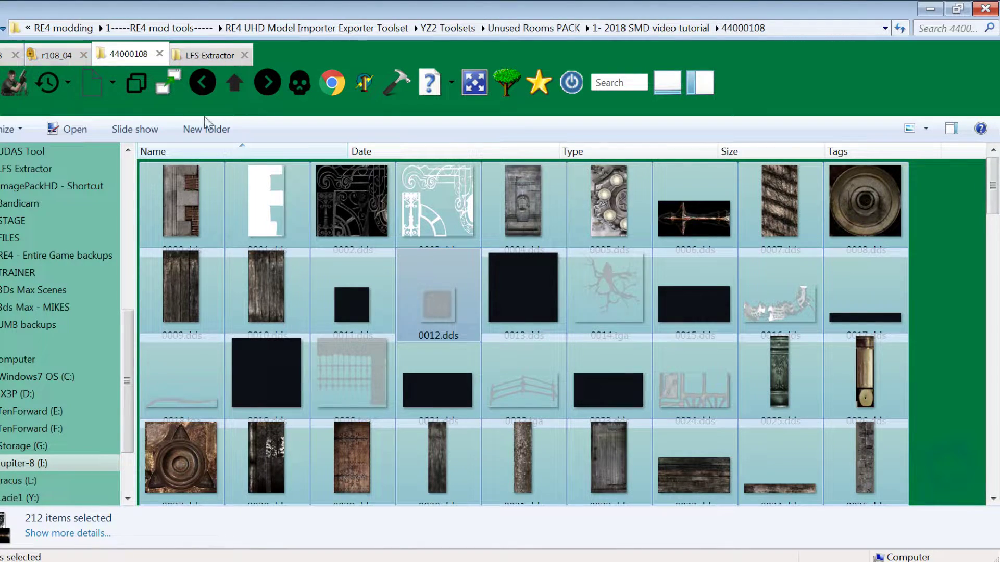
right_click(260, 172)
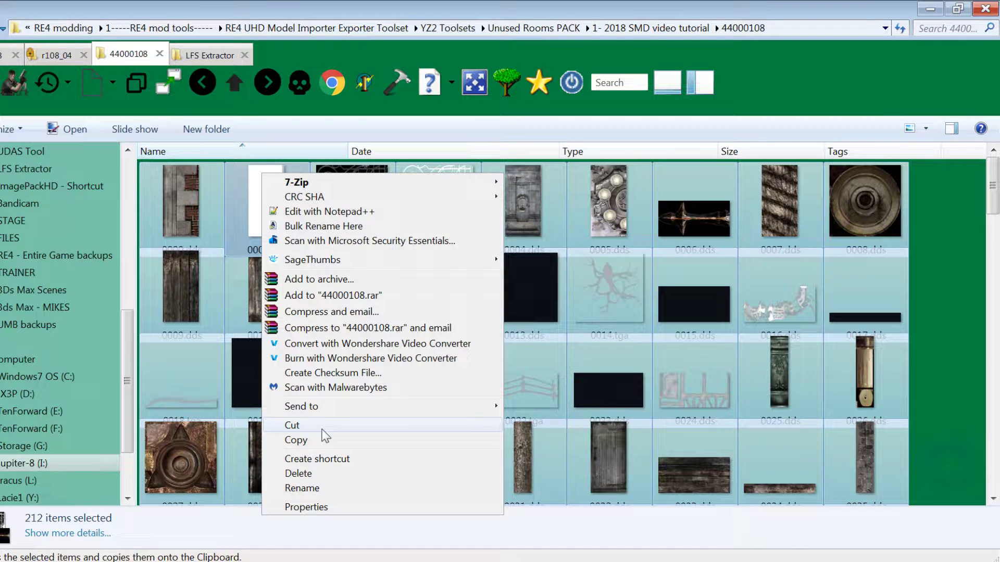
click(295, 441)
click(56, 54)
click(339, 304)
key(ctrl+v)
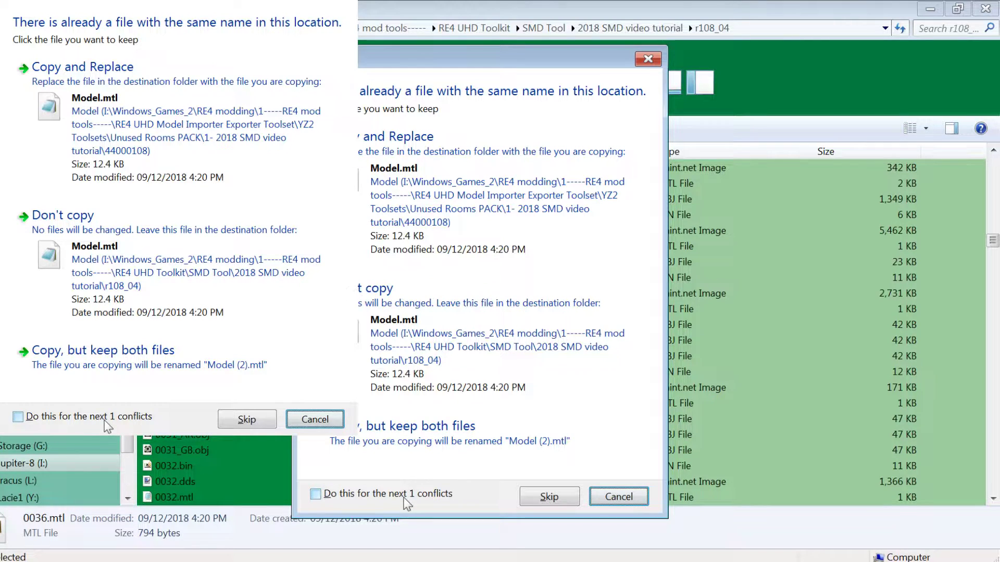
click(412, 358)
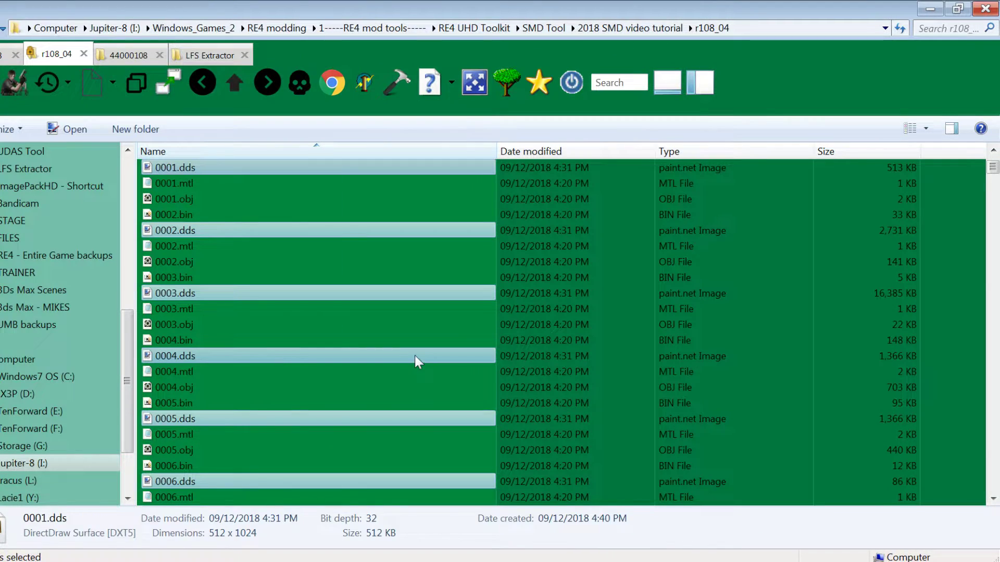
scroll(415, 355, down, 3)
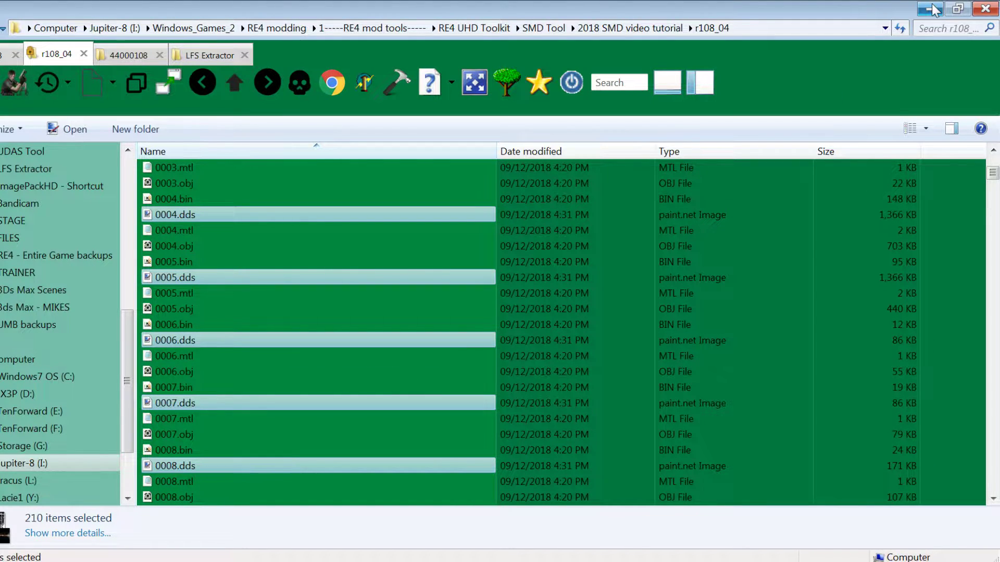
scroll(376, 330, down, 3)
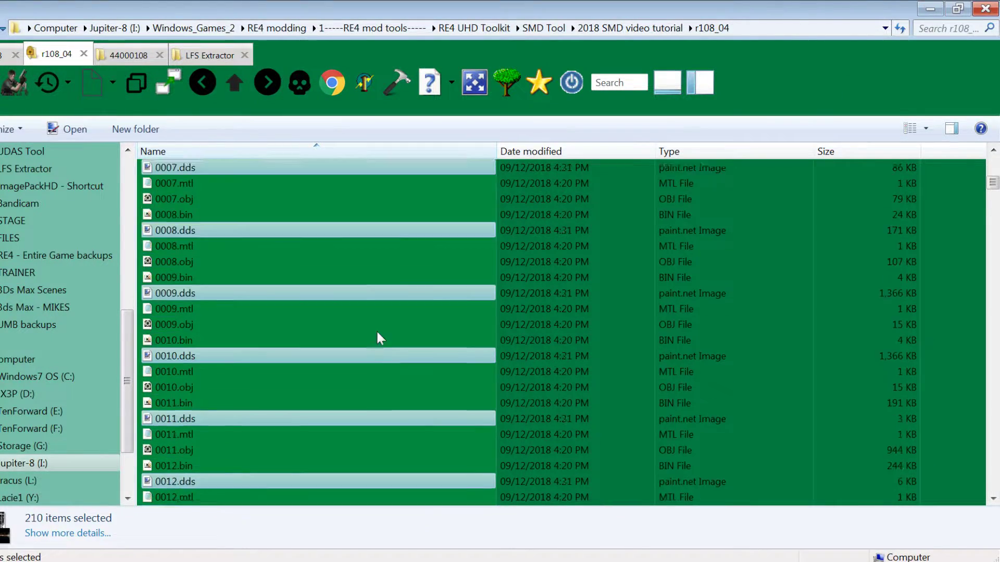
scroll(376, 330, up, 3)
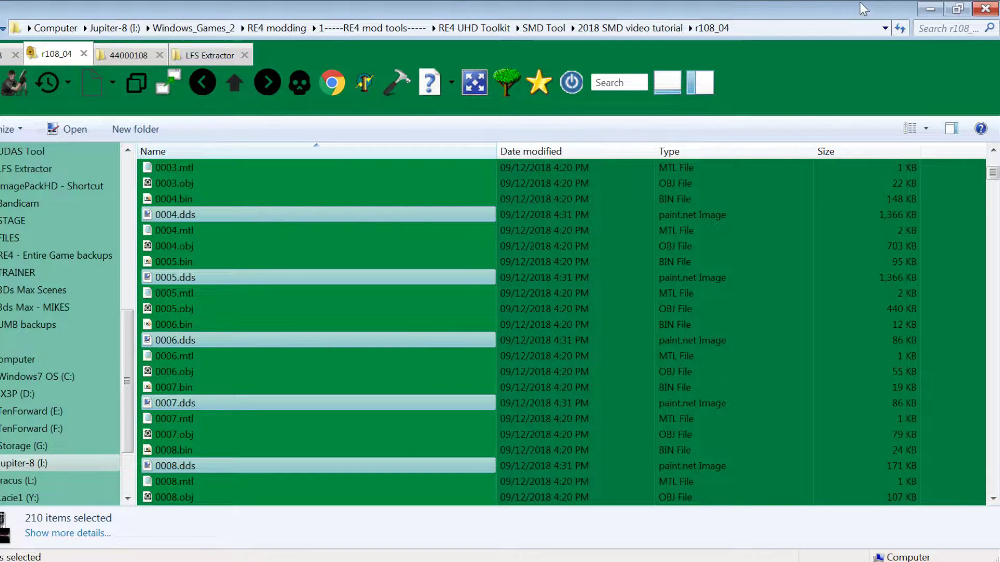
Delete the untextured church meshes in 3ds Max and choose 0024.obj from r108_04 for import again
click(935, 8)
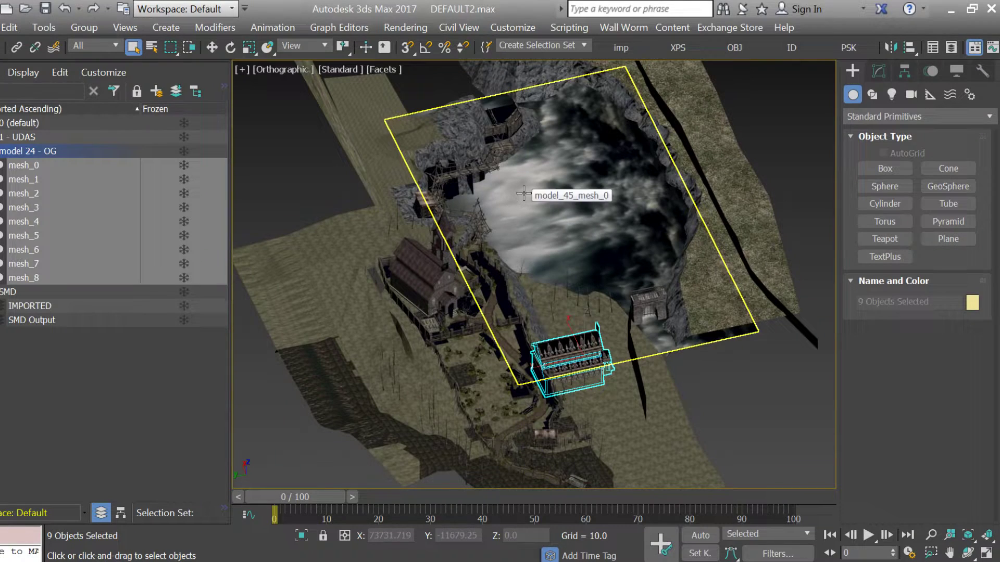
key(Delete)
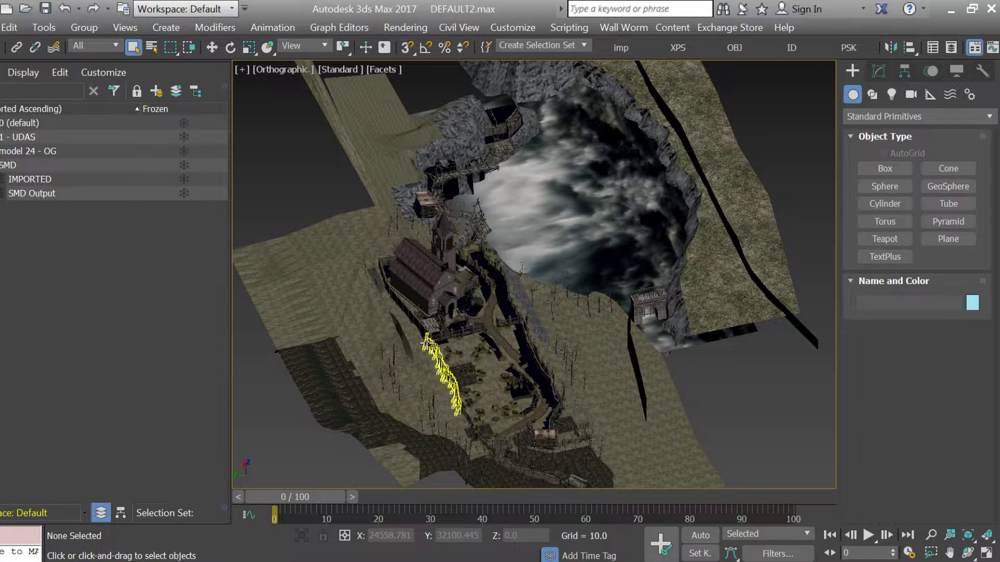
key(ctrl+i)
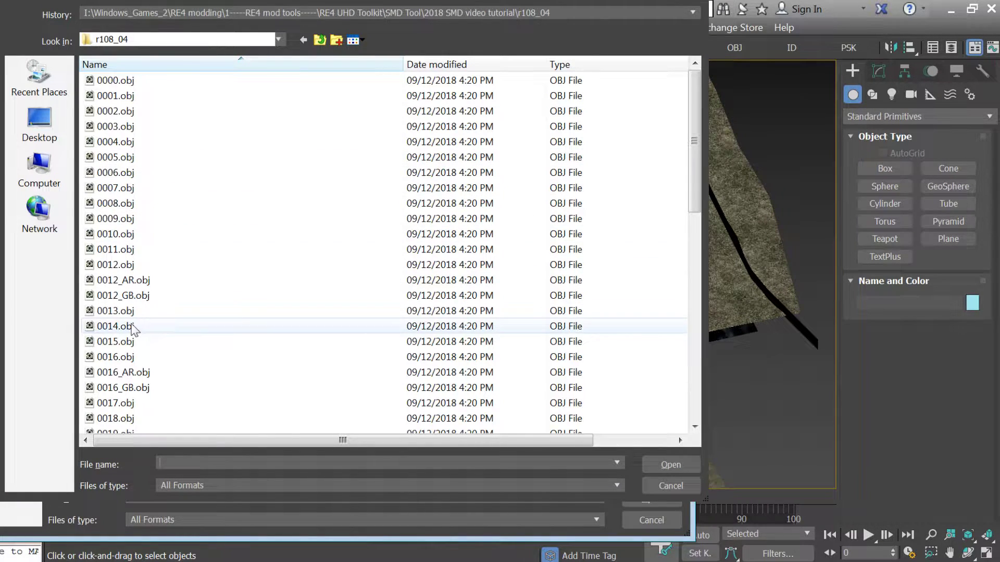
click(131, 326)
scroll(133, 328, down, 2)
double_click(134, 417)
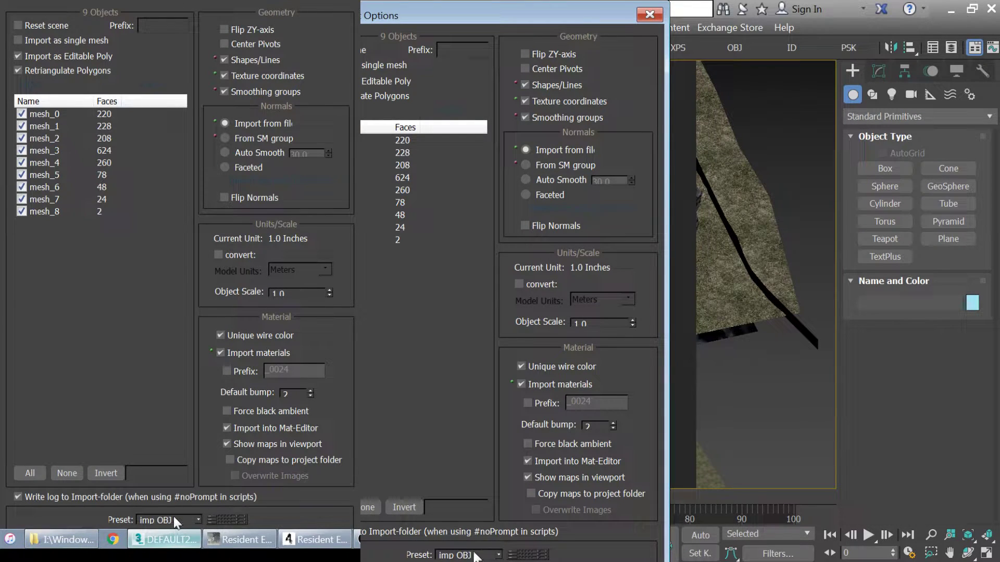
Import the 0024.obj meshes with the imp OBJ preset, skip the missing 0001.tga map and dismiss the import summary
click(174, 517)
click(173, 516)
key(Return)
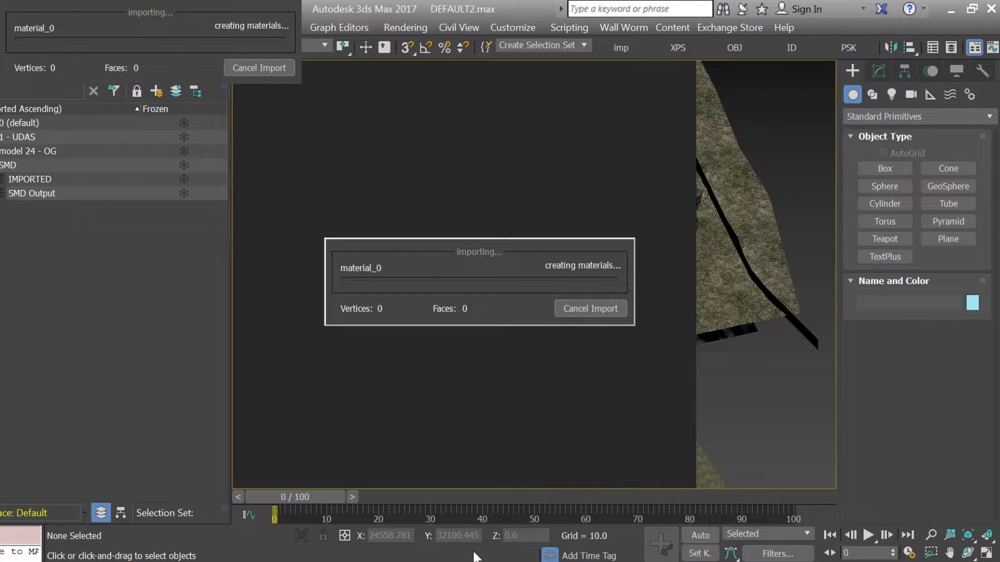
click(440, 294)
click(433, 317)
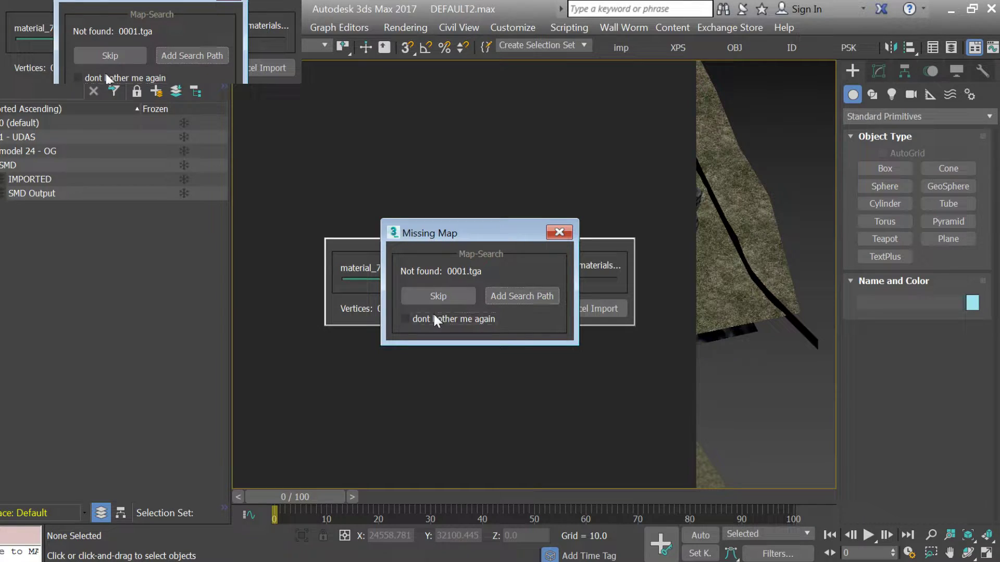
click(438, 296)
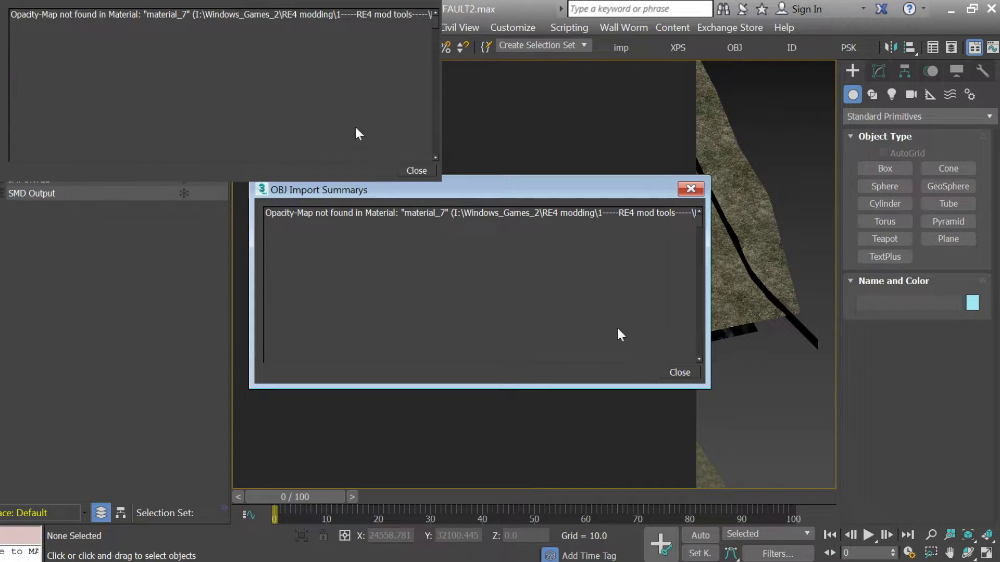
click(683, 372)
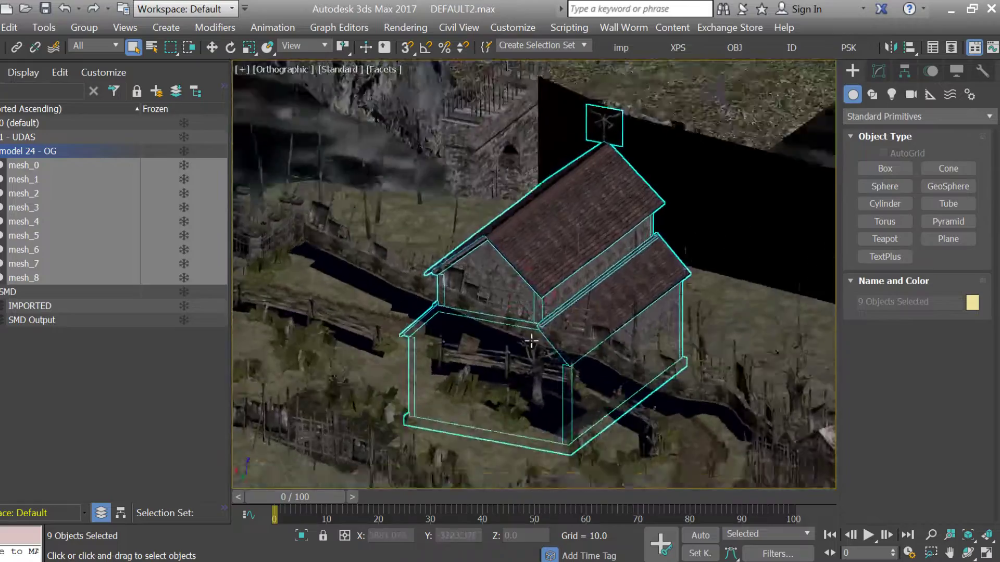
In Notepad++, try adding a leading 1 to the church building entry's Translation_X value and remove it again
drag(531, 341, 474, 351)
scroll(474, 352, down, 8)
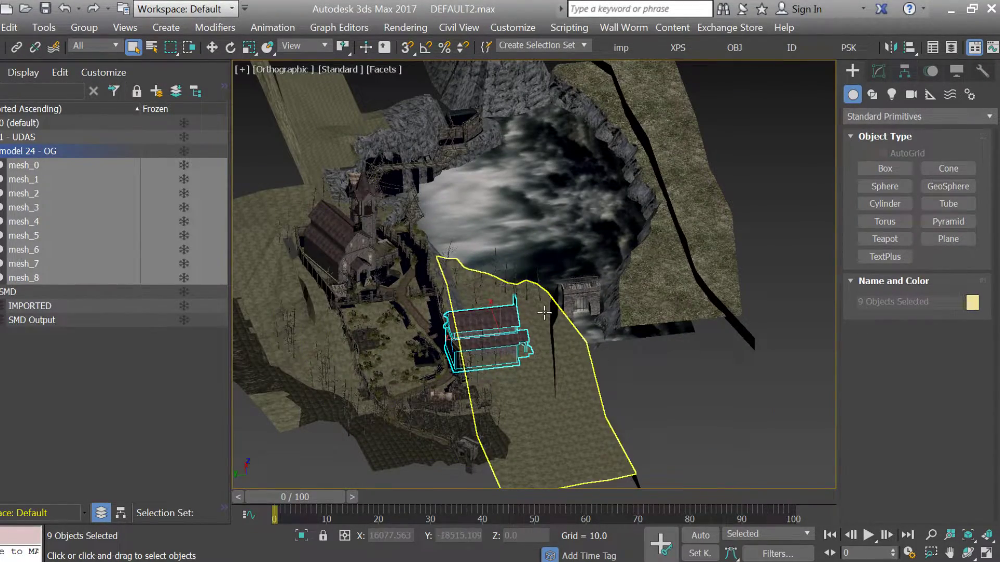
key(alt+Tab)
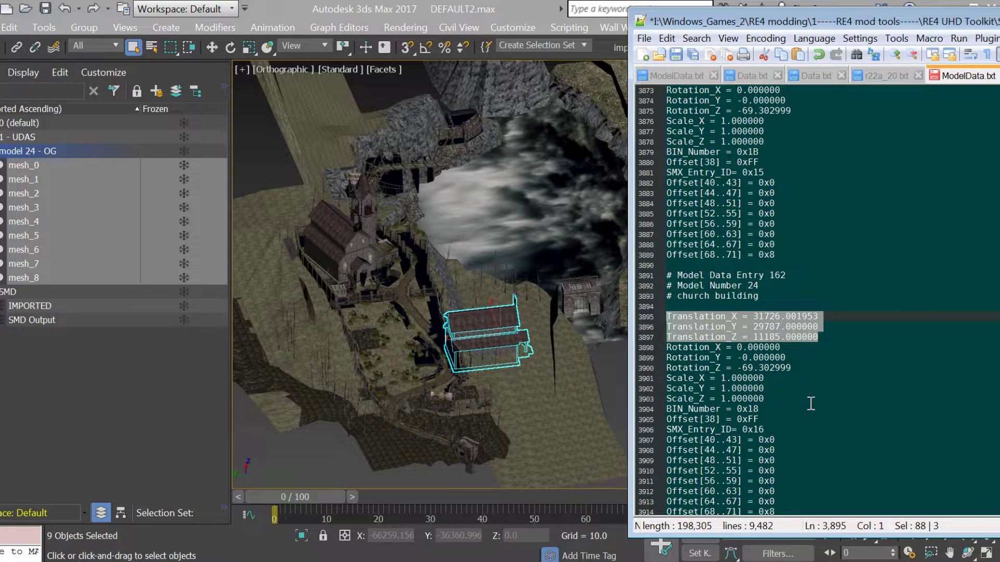
click(775, 318)
click(753, 316)
text(1)
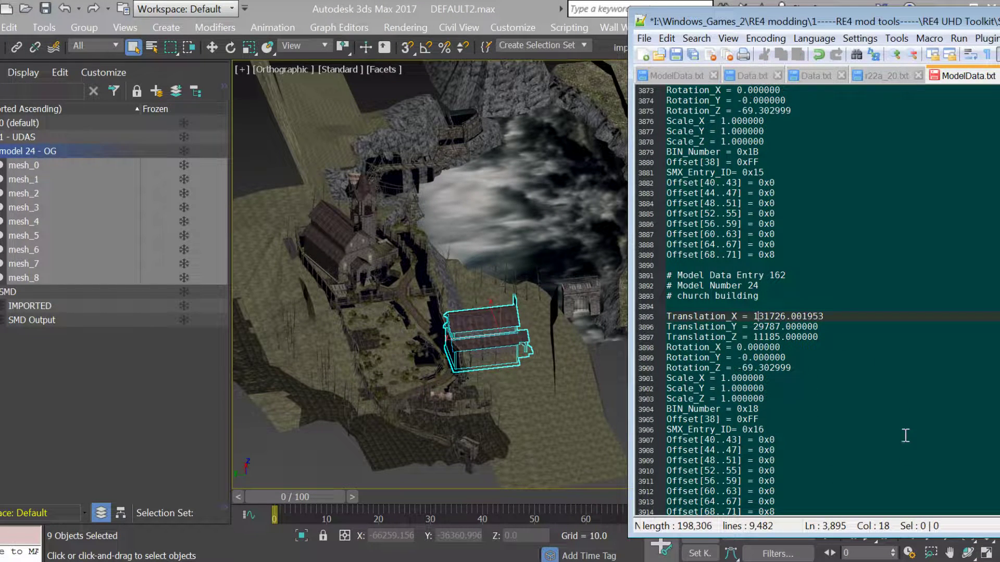
key(BackSpace)
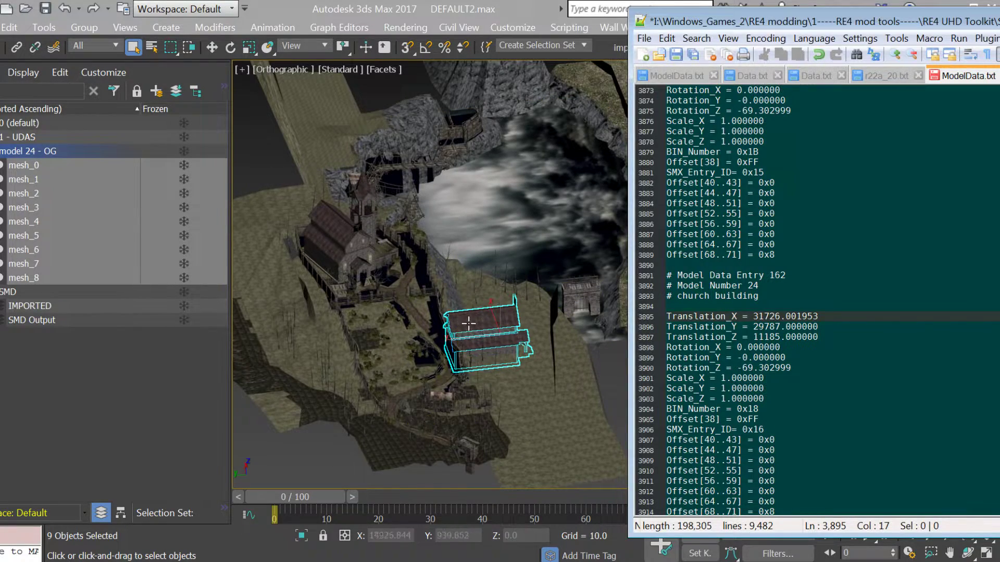
Back in 3ds Max, try moving the imported church meshes away from their original position and undo the move
key(alt+Tab)
key(w)
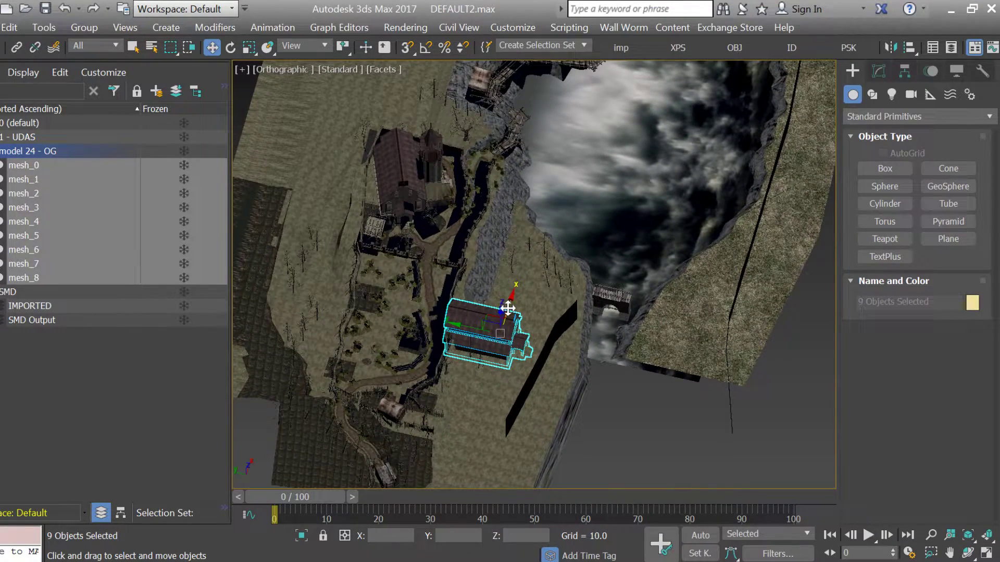
drag(496, 315, 557, 295)
key(ctrl+z)
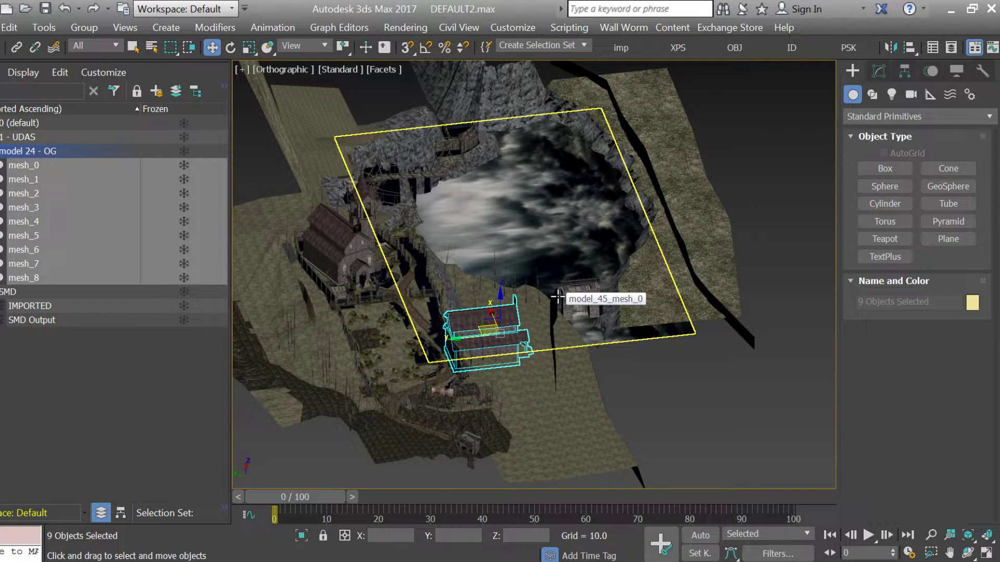
mouse_move(501, 319)
mouse_down()
mouse_move(513, 313)
mouse_move(495, 311)
mouse_up()
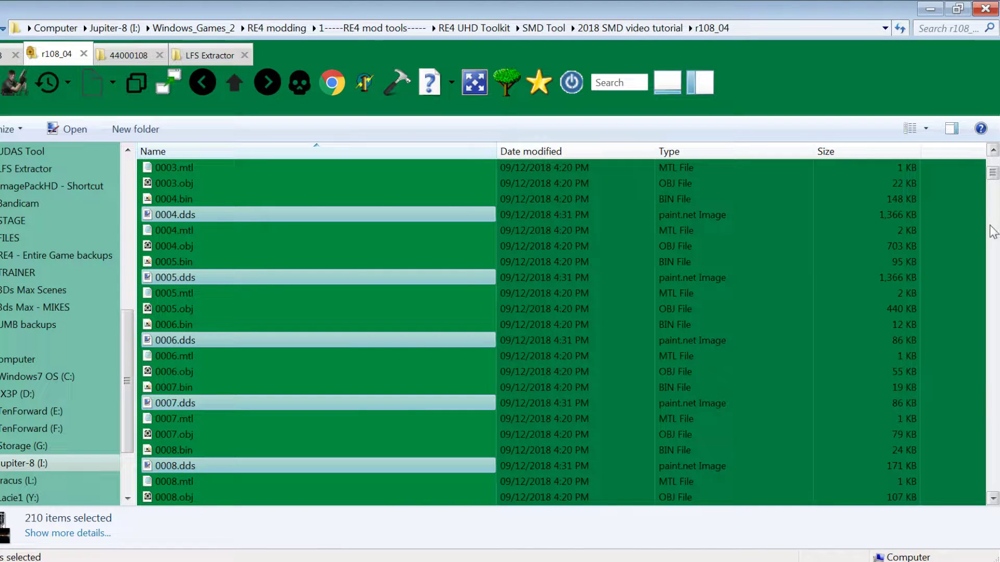
Look over the r108_04 texture list, then bring up Notepad++ and highlight the whole Model Data Entry 162 block
drag(993, 176, 992, 465)
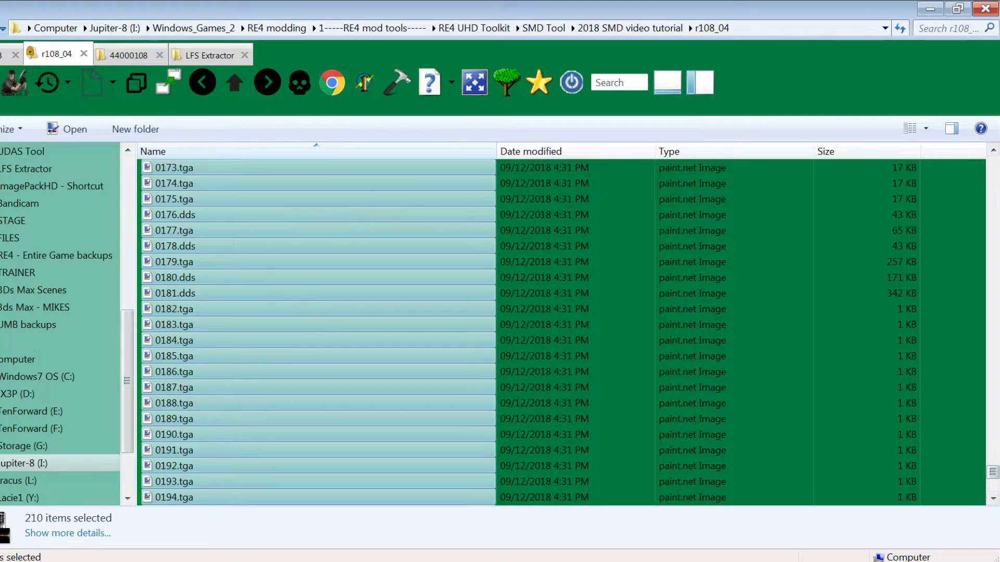
key(alt+Tab)
drag(760, 21, 545, 21)
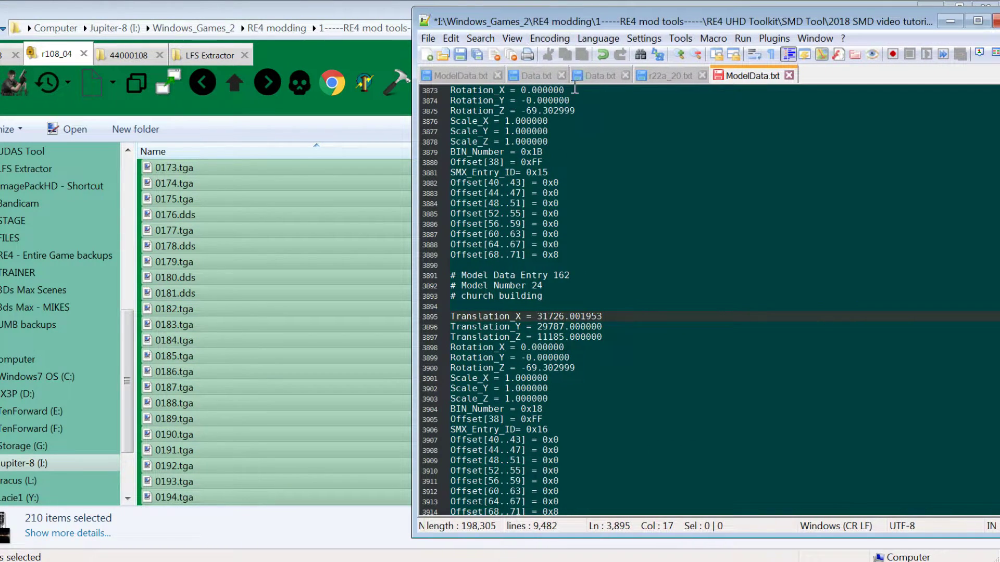
drag(911, 23, 730, 27)
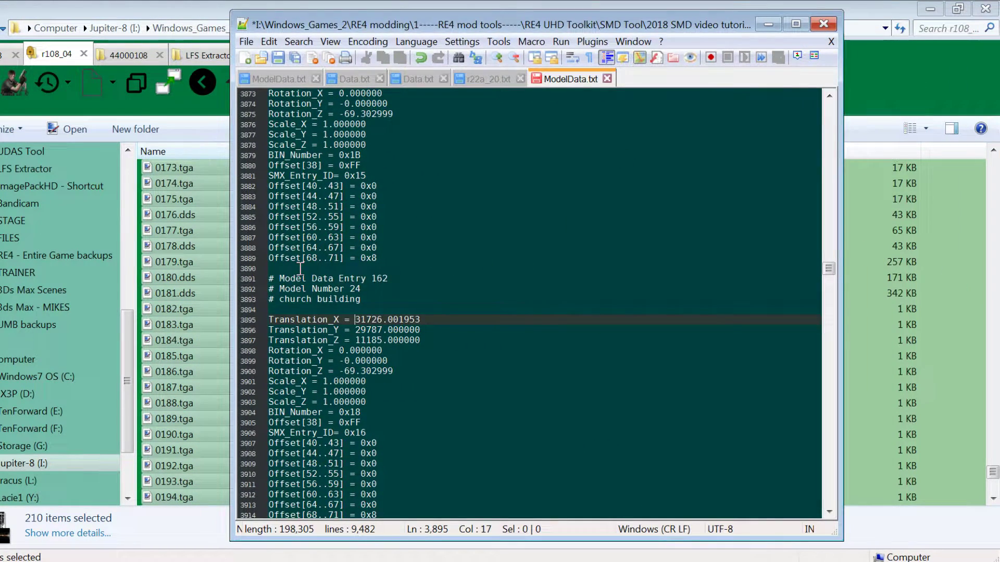
drag(270, 279, 419, 422)
scroll(419, 425, down, 2)
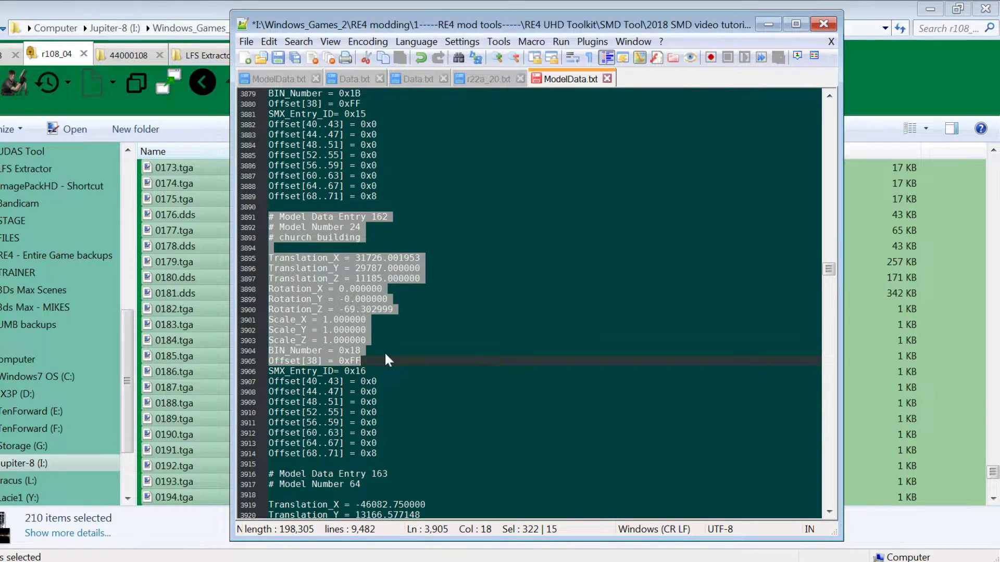
scroll(388, 364, down, 2)
shift+click(386, 393)
scroll(394, 296, up, 1)
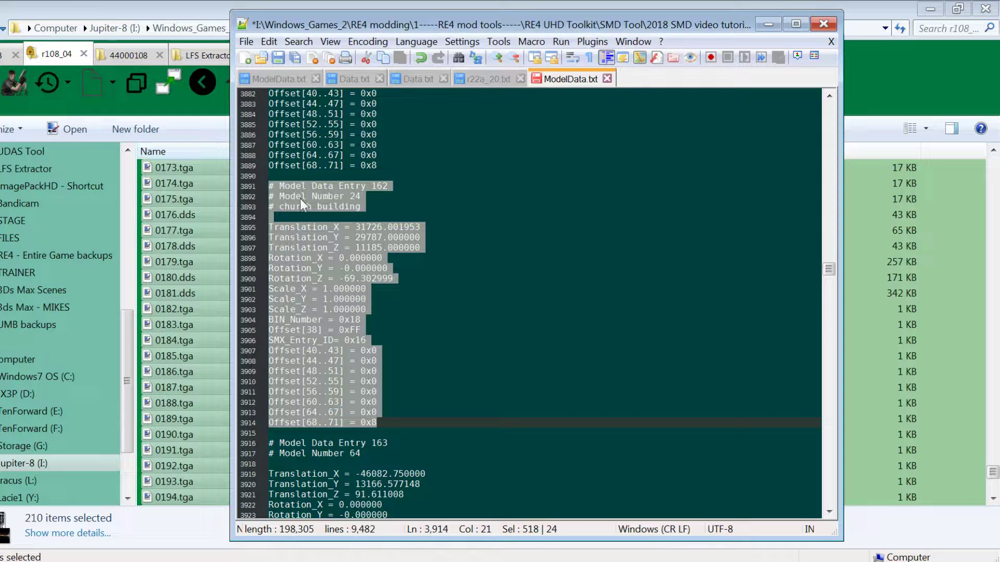
Append ENTRY to the Model Data Entry 162 heading and delete it again
click(440, 186)
text(ENTR)
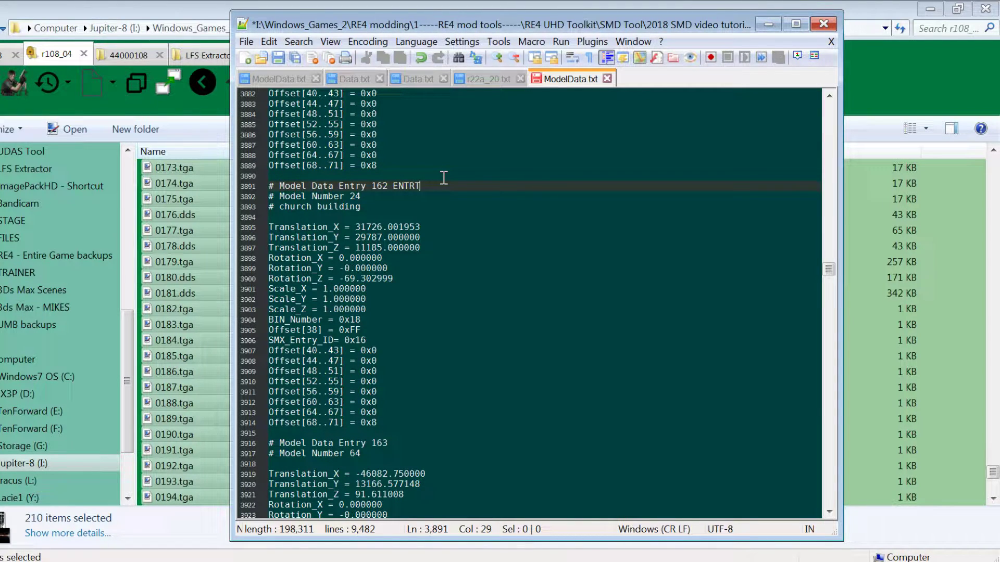
text(Y)
drag(393, 186, 438, 184)
key(BackSpace)
Copy the complete Model Data Entry 162 block for the church building, from its heading to the Offset[68..71] line
drag(373, 422, 268, 186)
right_click(302, 204)
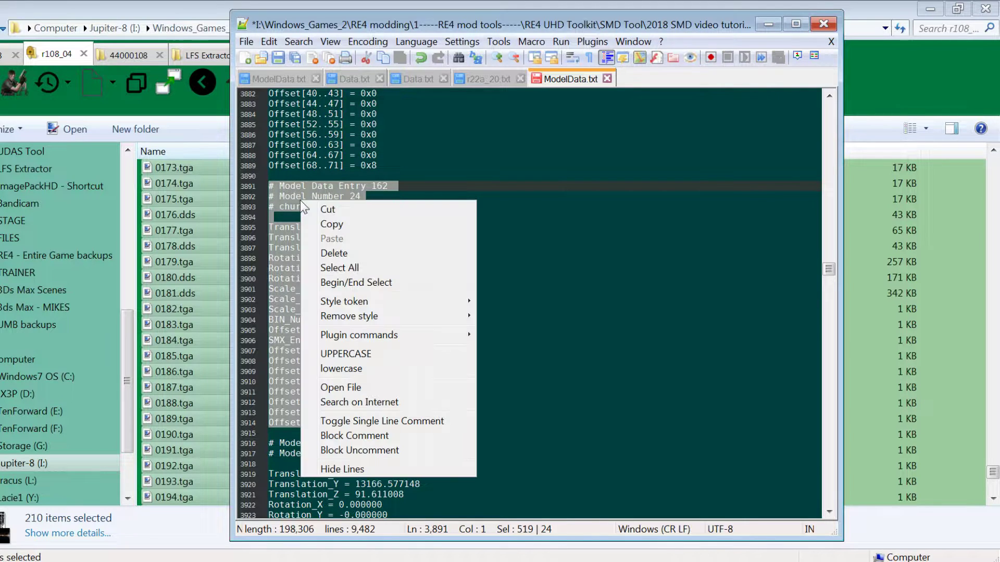
click(336, 224)
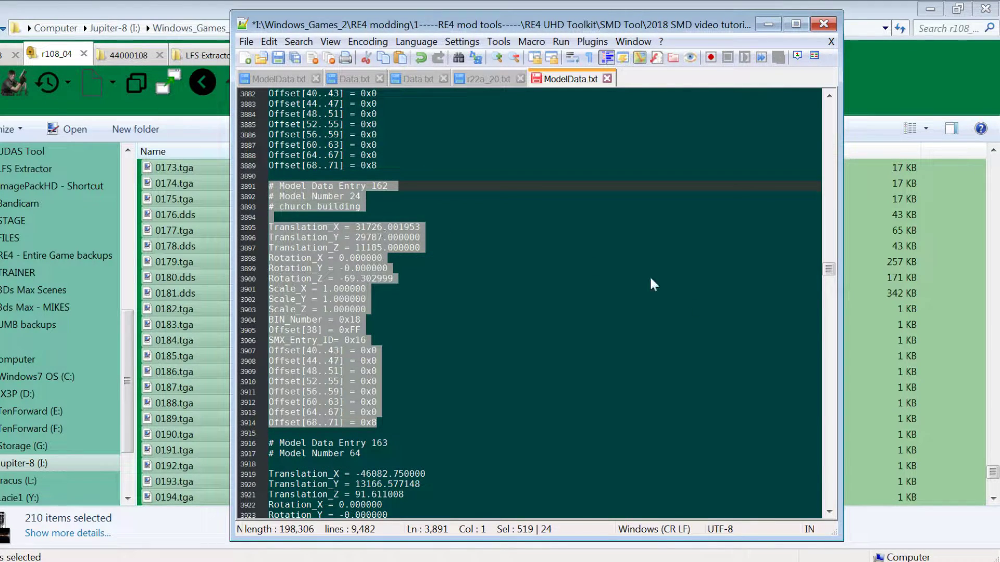
Paste the copied church building block at the end of ModelData.txt, below Model Data Entry 394 with a blank line between
drag(833, 270, 833, 499)
click(431, 509)
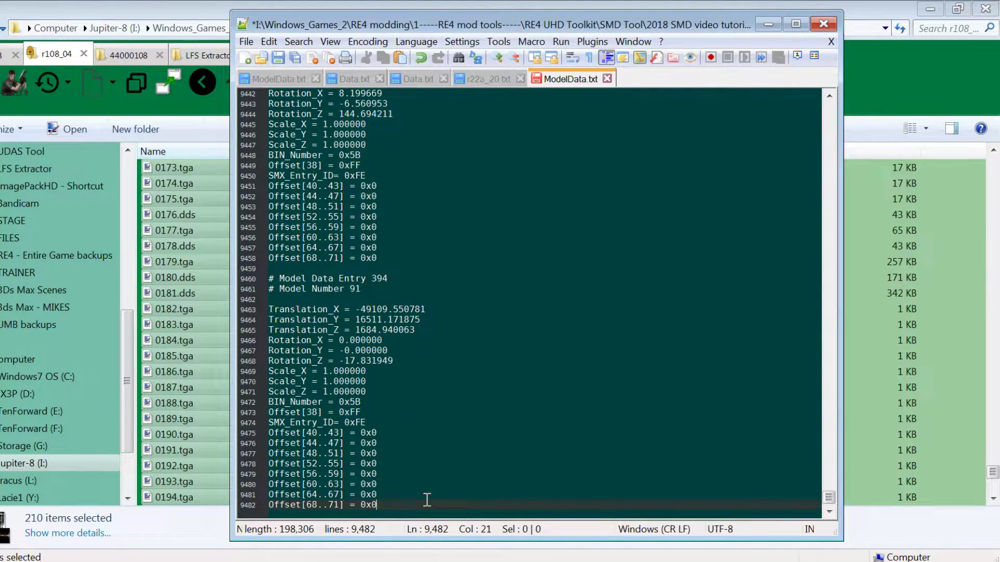
key(Return)
key(Return)
double_click(379, 257)
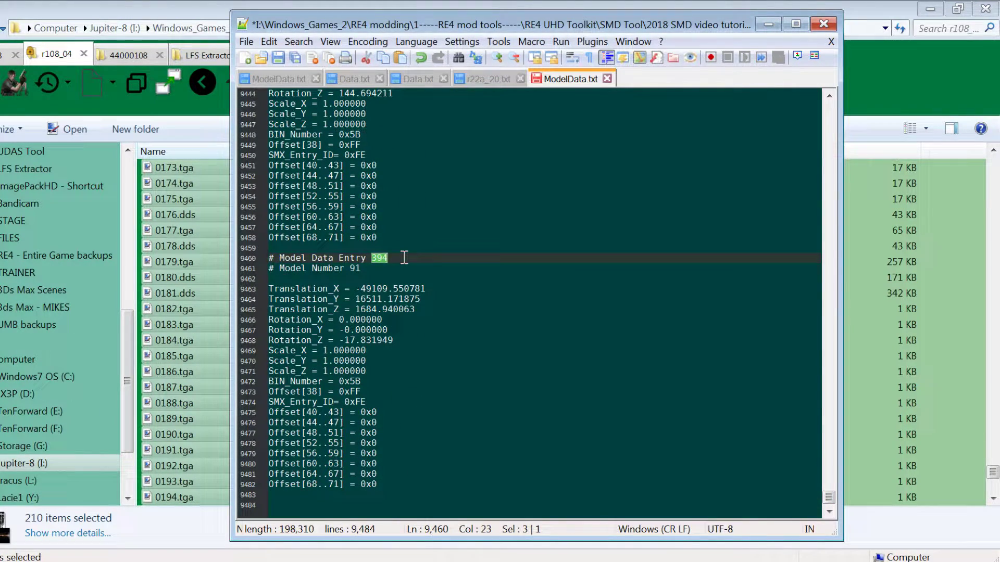
click(395, 492)
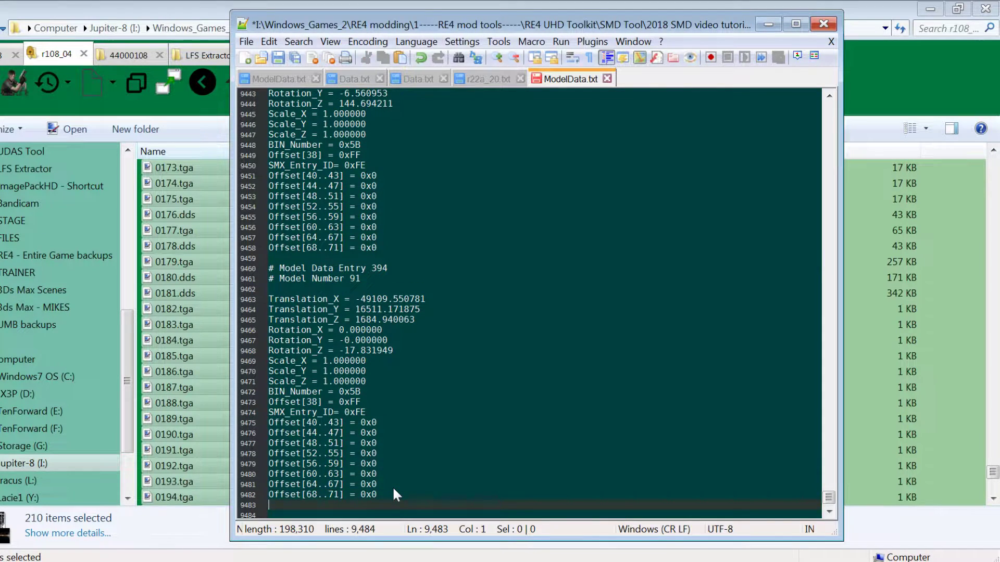
key(ctrl+v)
Renumber the pasted church building entry's heading to Model Data Entry 395
scroll(396, 483, up, 4)
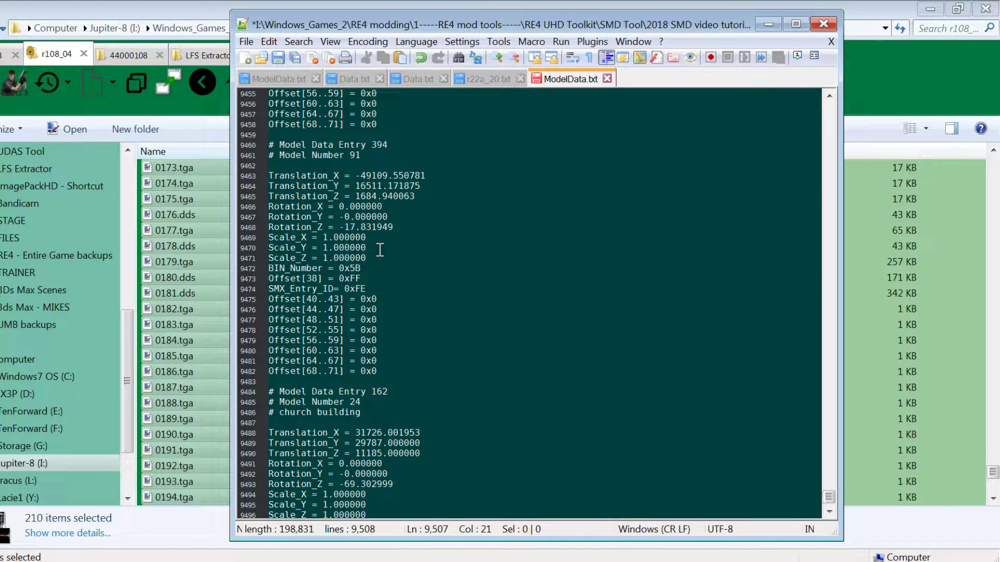
drag(373, 384, 391, 474)
click(385, 412)
drag(374, 394, 402, 394)
text(395)
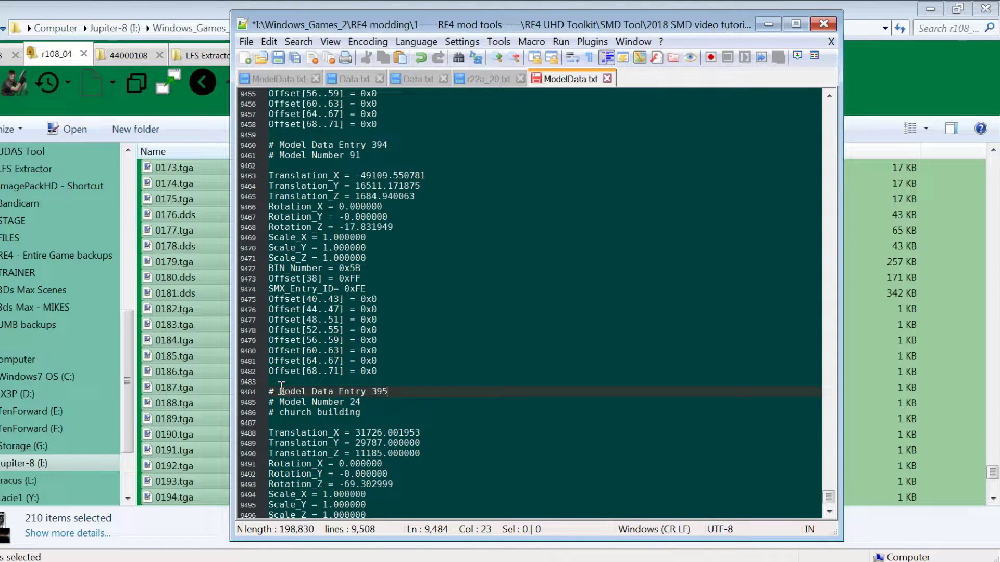
drag(274, 392, 312, 415)
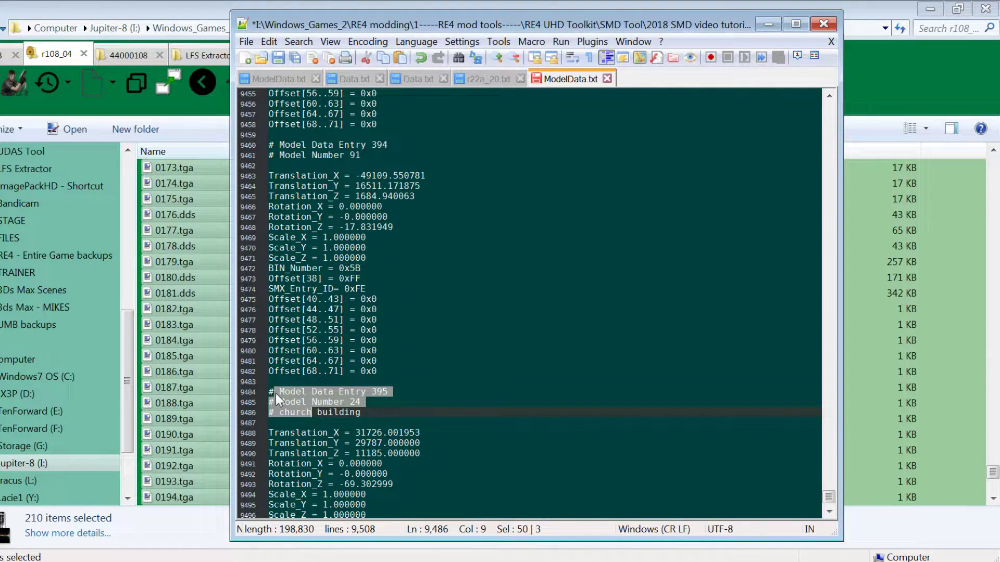
click(389, 392)
drag(376, 392, 393, 392)
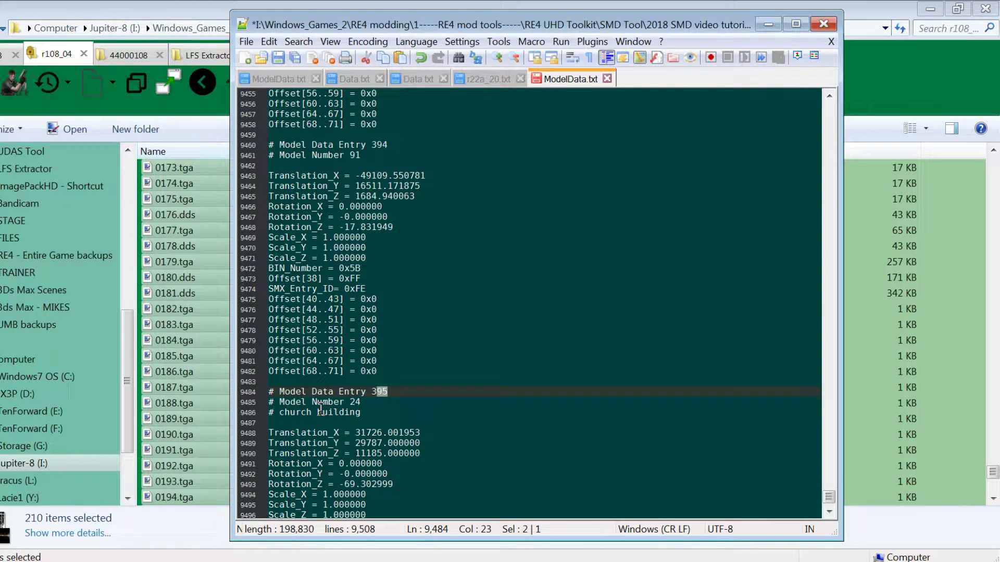
Set Translation_Z of Model Data Entry 395 to 51185.000000
drag(322, 403, 360, 403)
scroll(382, 395, down, 3)
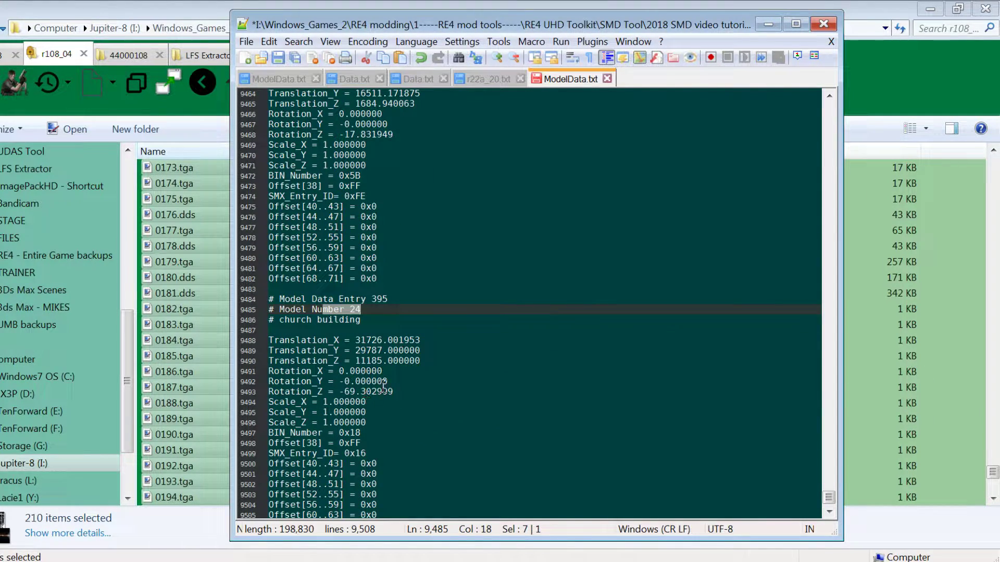
drag(356, 340, 424, 360)
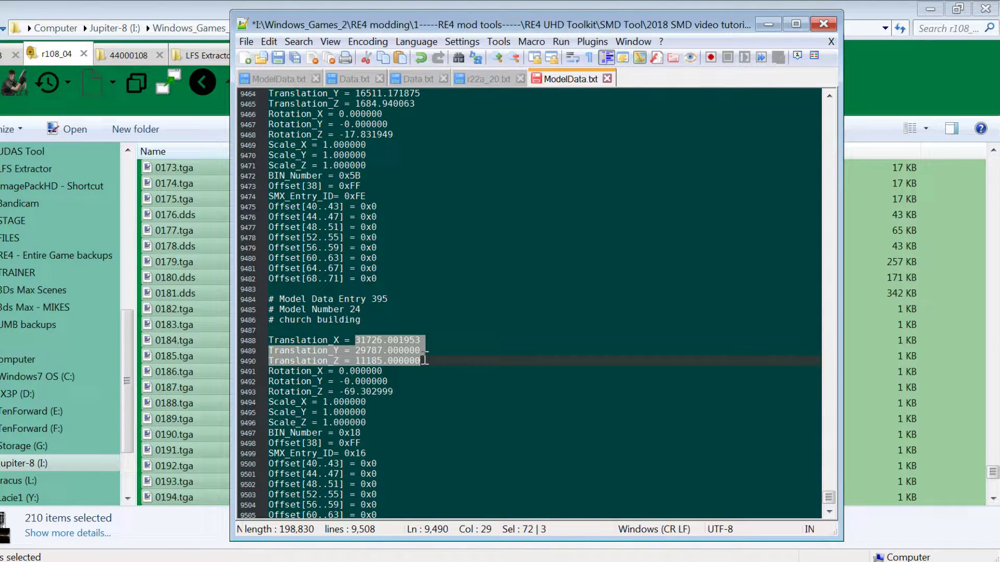
click(366, 351)
click(366, 341)
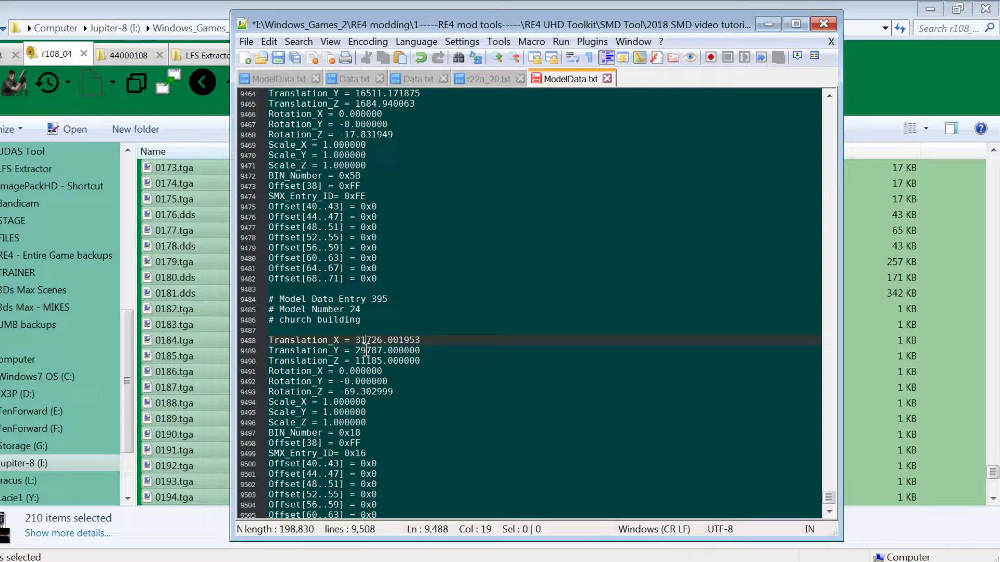
click(361, 361)
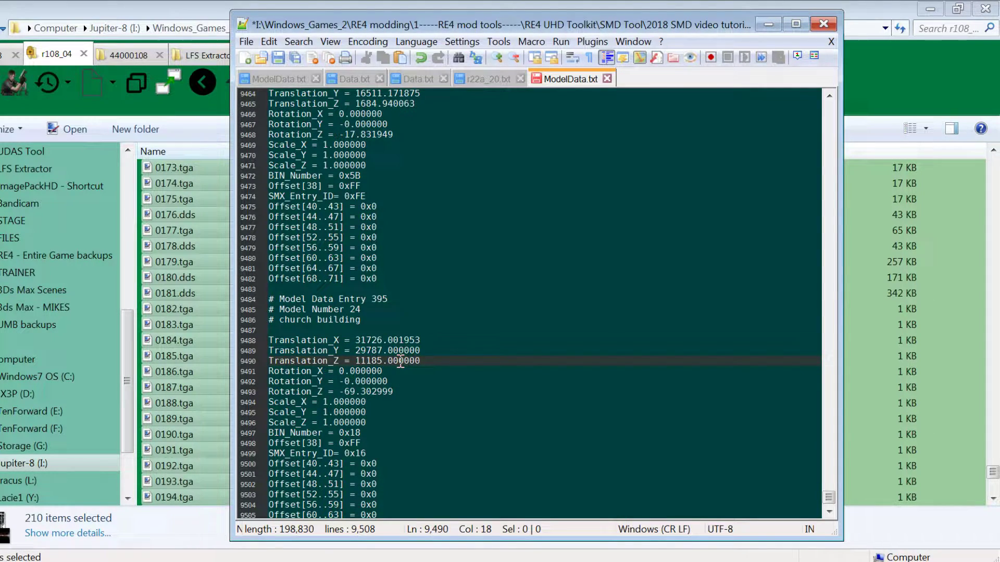
key(BackSpace)
text(4)
drag(430, 361, 290, 361)
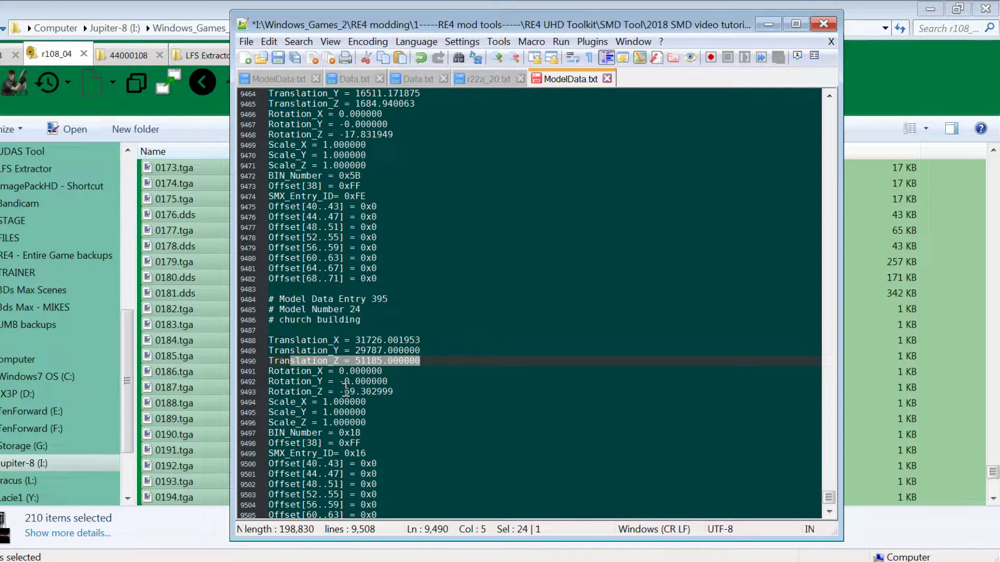
Set Rotation_Z of Model Data Entry 395 to -169.302999
click(346, 391)
text(1)
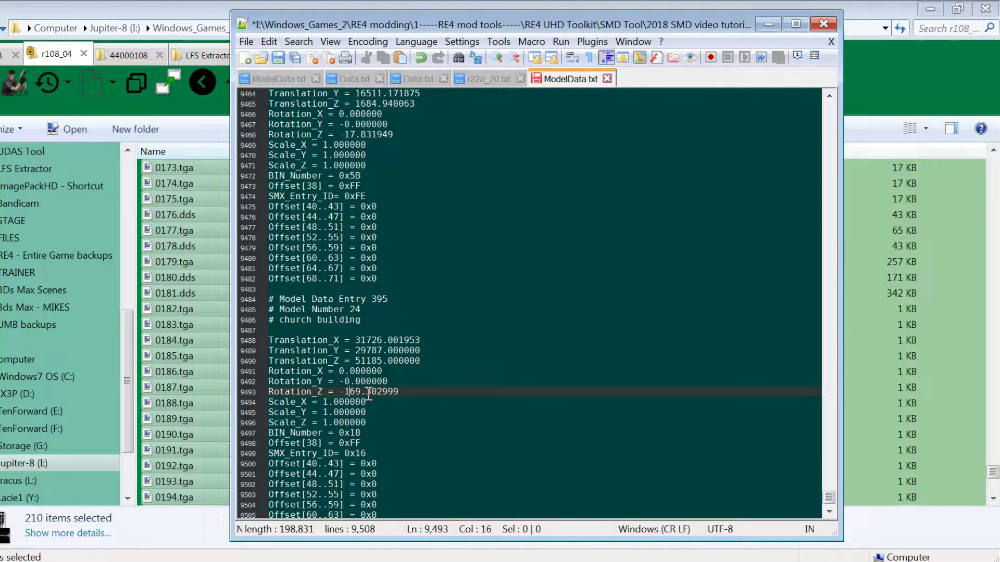
drag(369, 425, 290, 412)
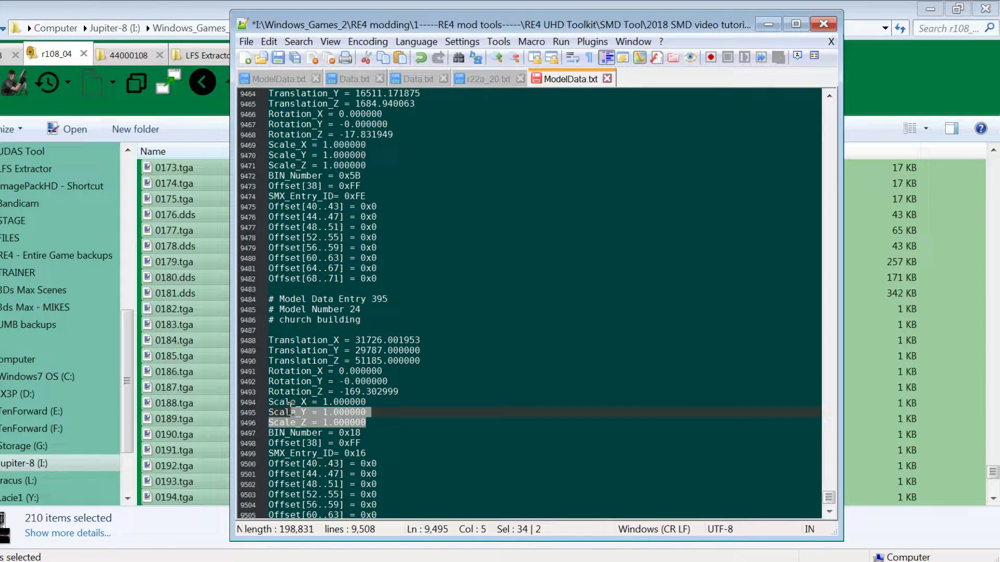
Check the number of the new church building entry against the preceding entry and highlight its block through the Offset[68..71] line
scroll(398, 366, down, 2)
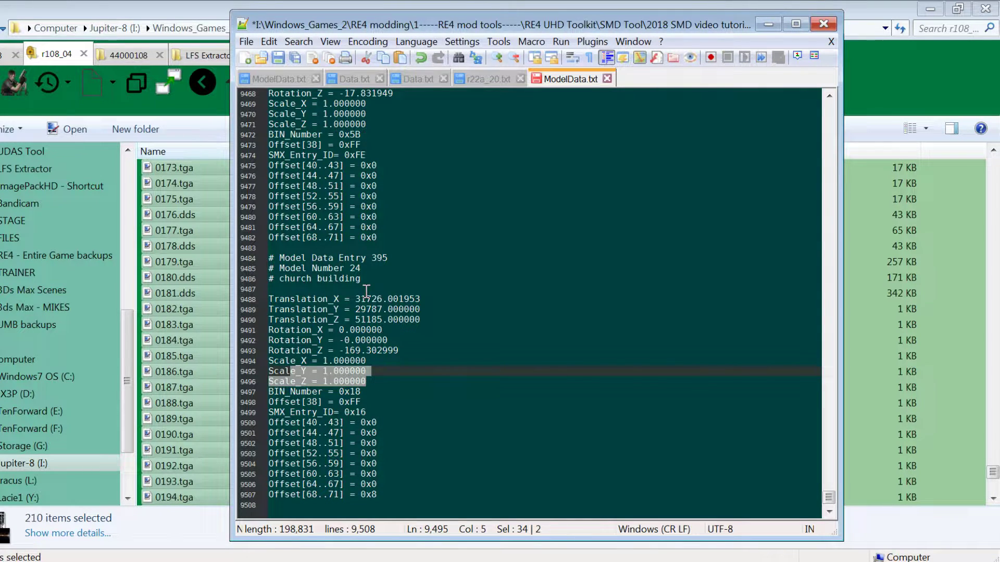
drag(368, 257, 400, 258)
scroll(401, 256, up, 6)
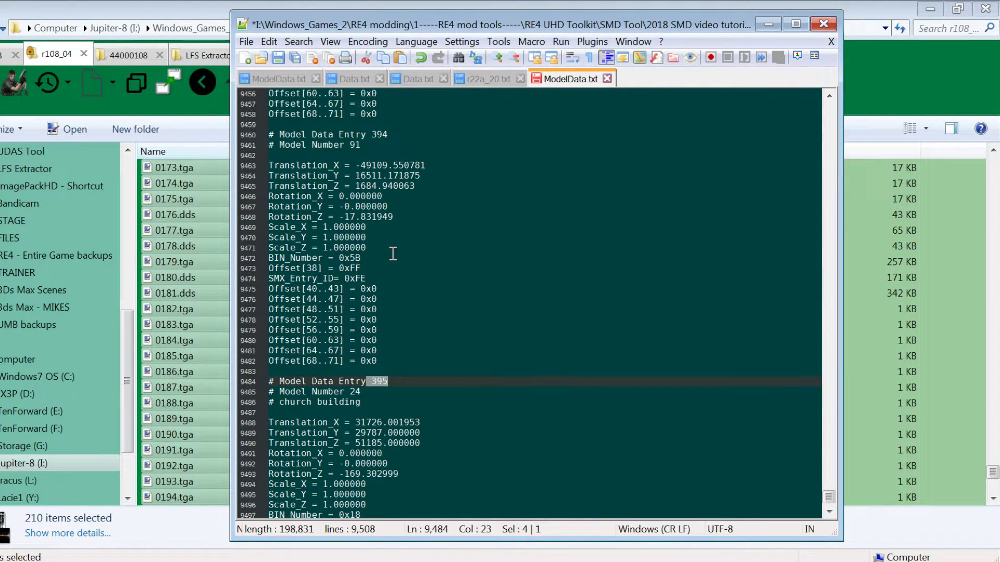
scroll(364, 257, down, 6)
drag(334, 257, 399, 504)
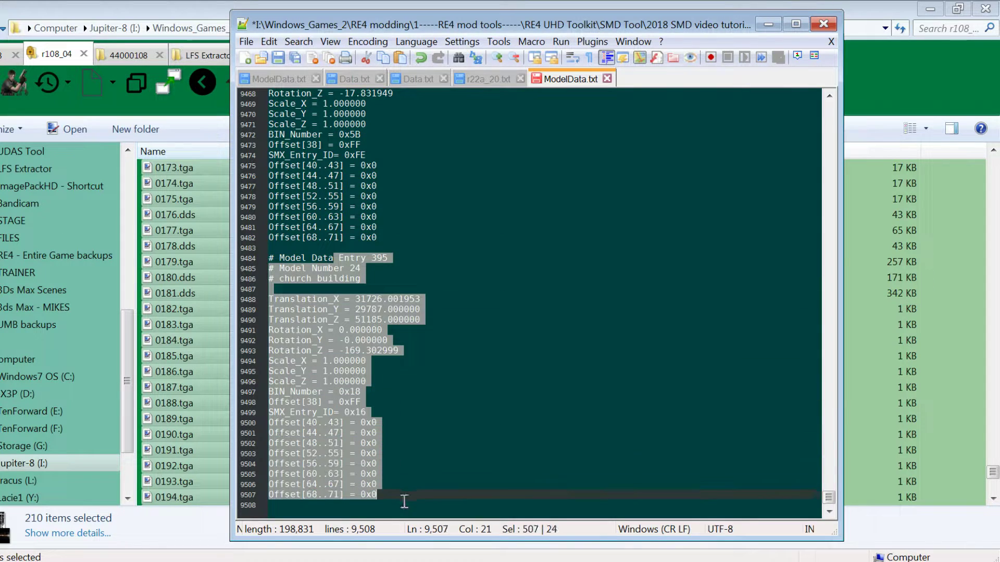
Place the text cursor at the end of the ModelDataCount value at the file's start, and save ModelData.txt
drag(829, 511, 828, 108)
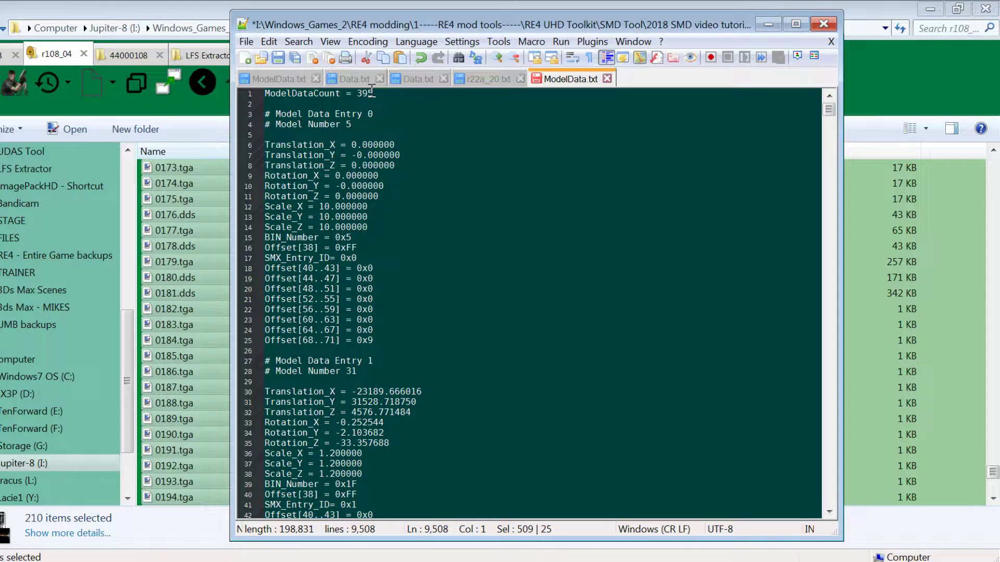
click(375, 93)
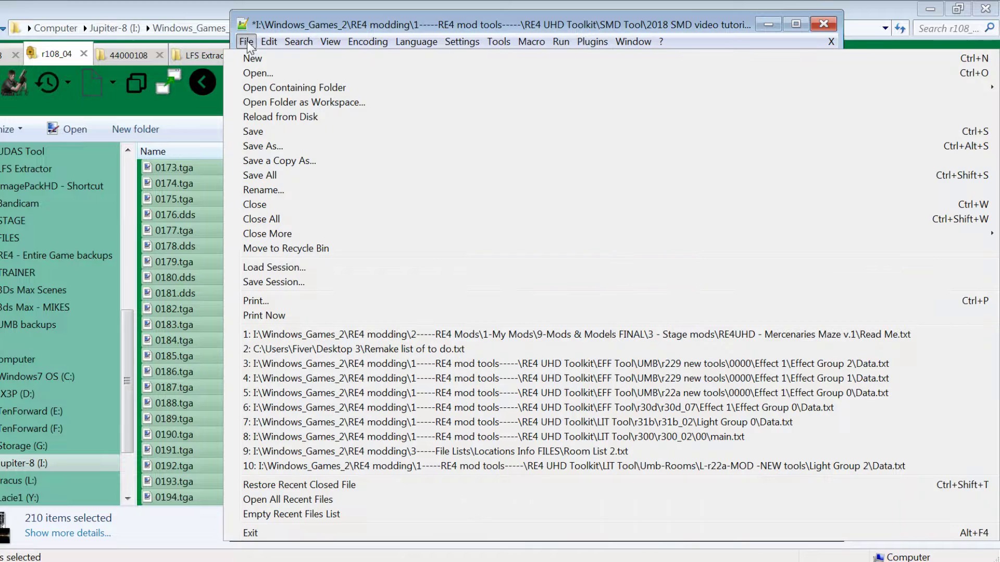
click(246, 41)
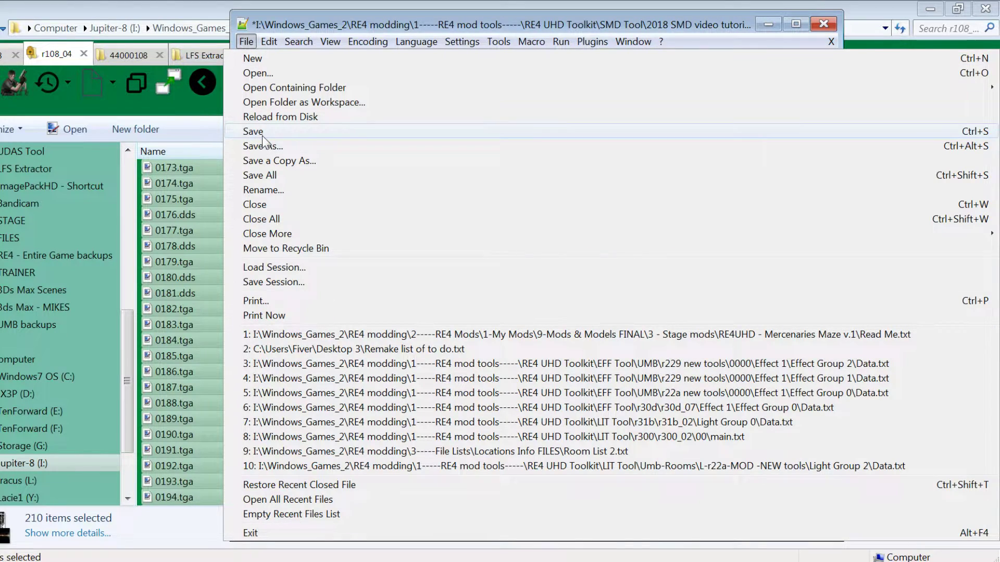
click(262, 136)
Return to the 2018 SMD video tutorial folder and run SMD_Repack.bat to rebuild the r108_04 SMD file
click(175, 359)
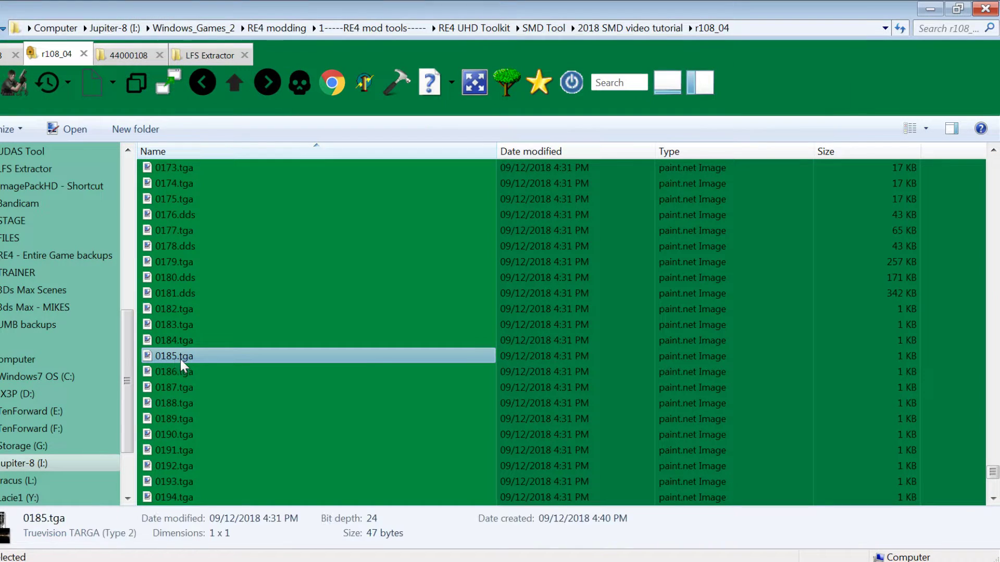
click(239, 86)
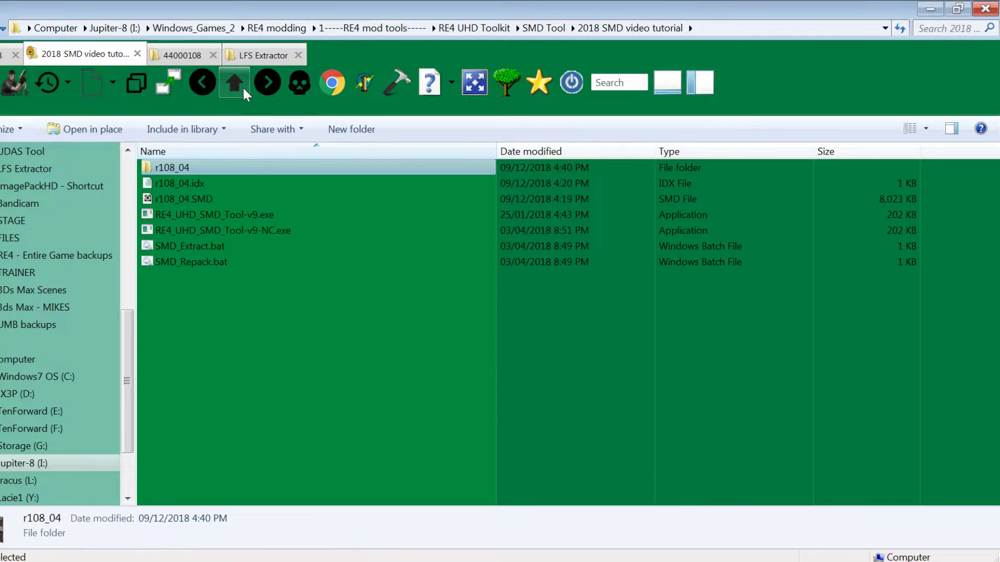
double_click(216, 266)
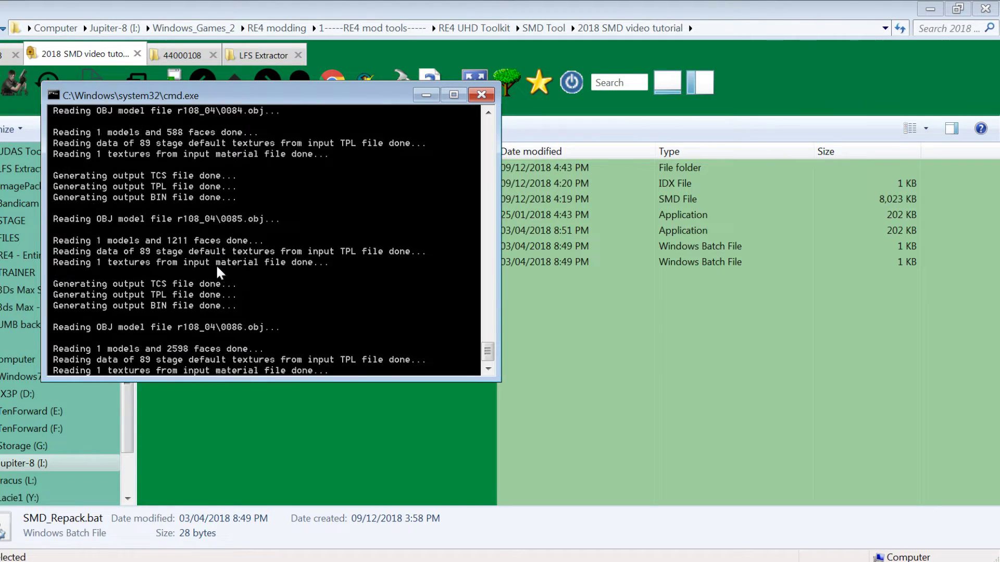
key(Return)
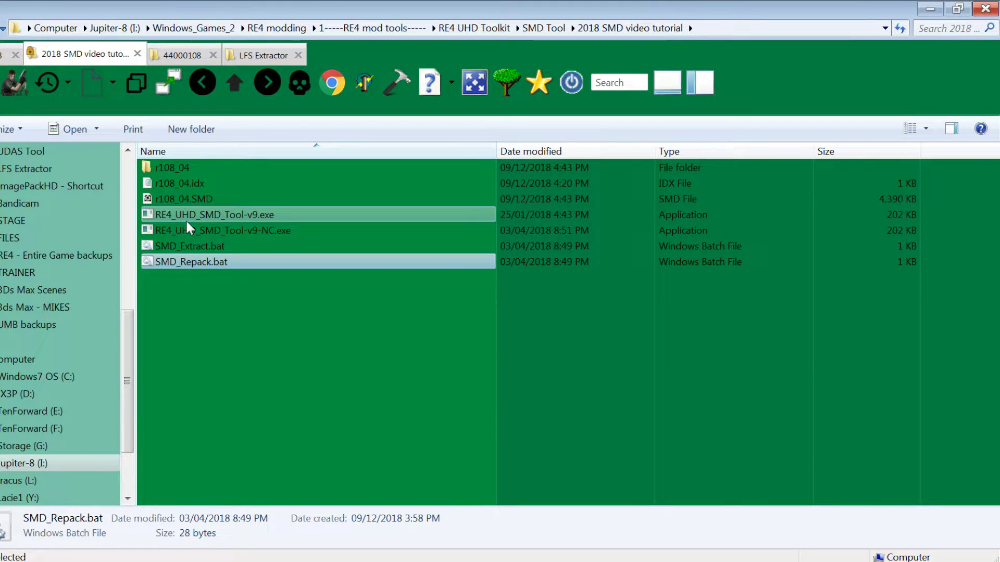
Copy the repacked r108_04.SMD file from the 2018 SMD video tutorial folder
click(185, 200)
right_click(185, 200)
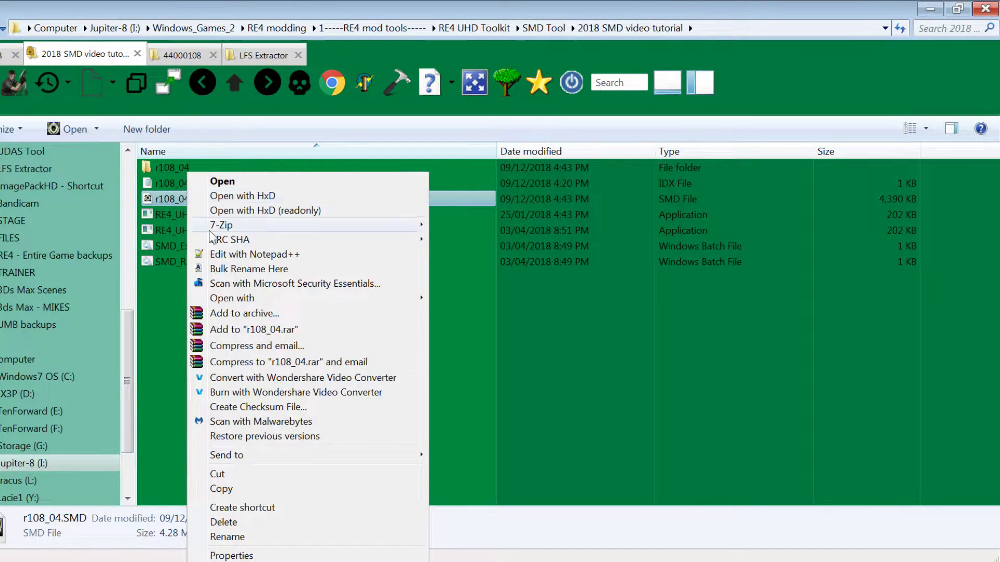
click(242, 490)
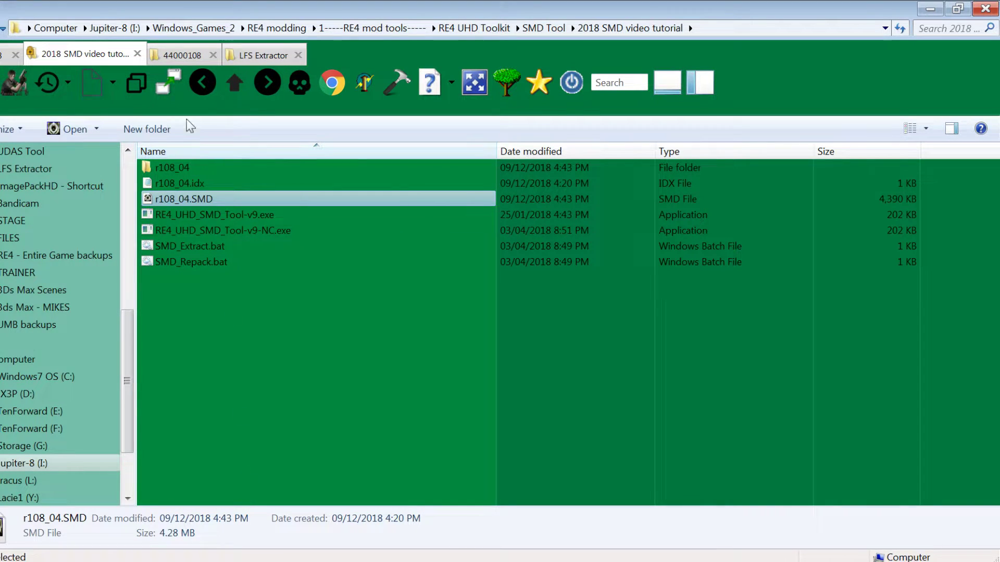
Paste the copied r108_04.SMD into the UDAS Tool's r108 folder, replacing the existing file
click(5, 61)
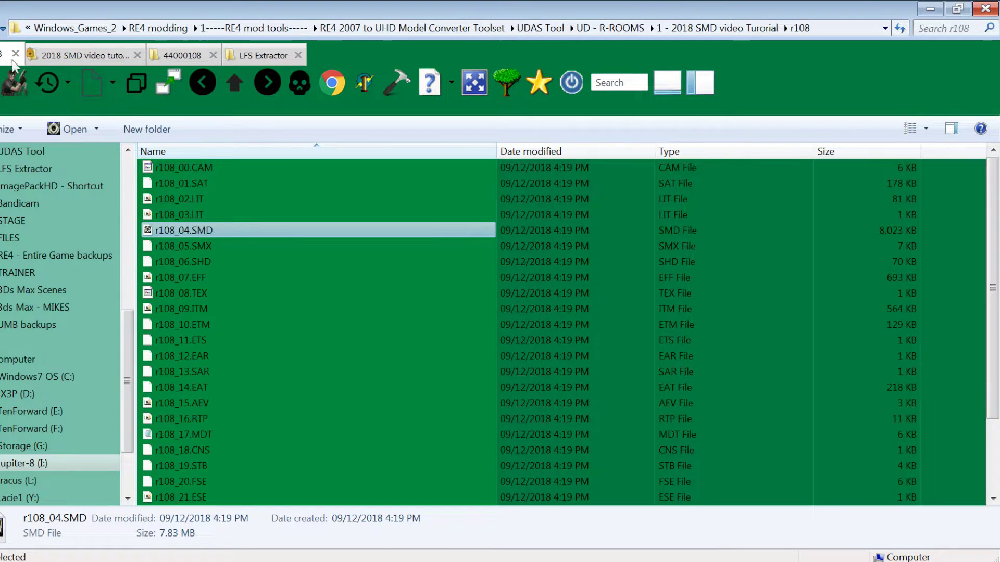
right_click(240, 273)
click(233, 95)
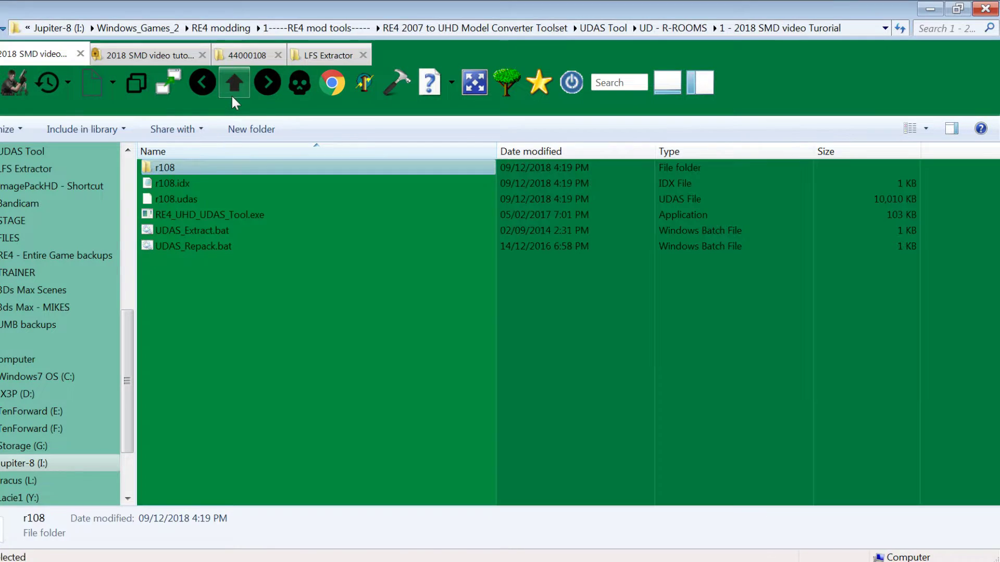
double_click(167, 170)
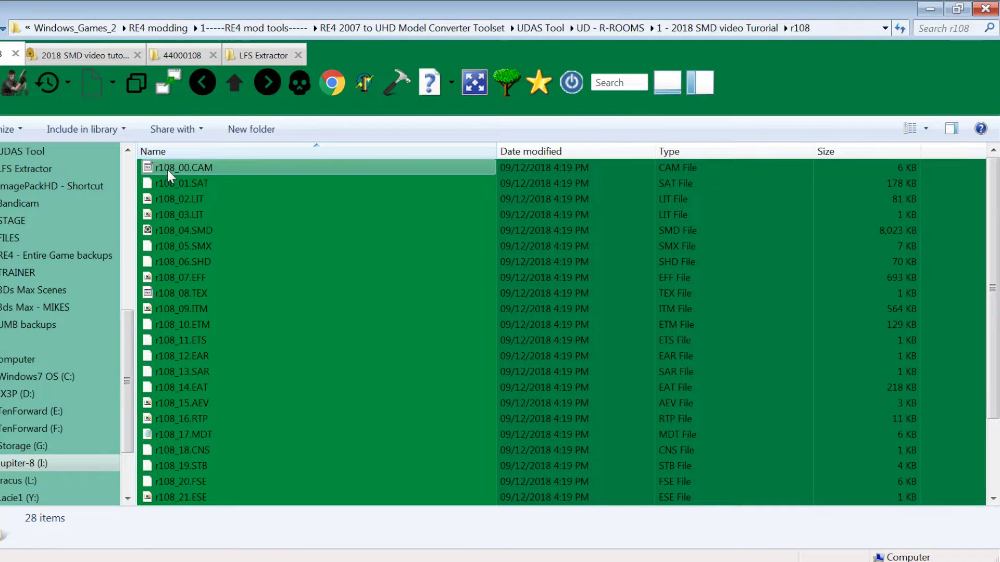
right_click(260, 260)
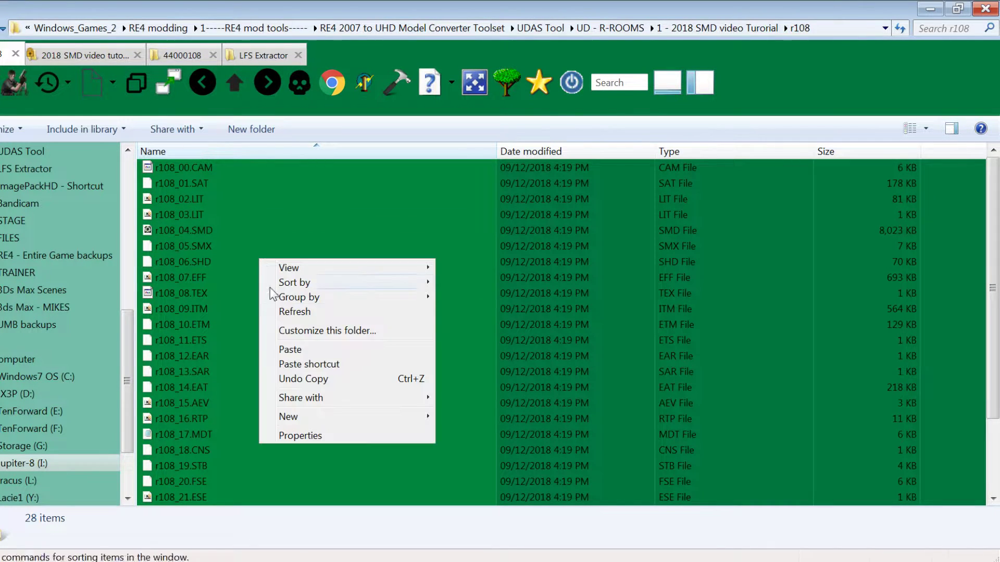
click(306, 349)
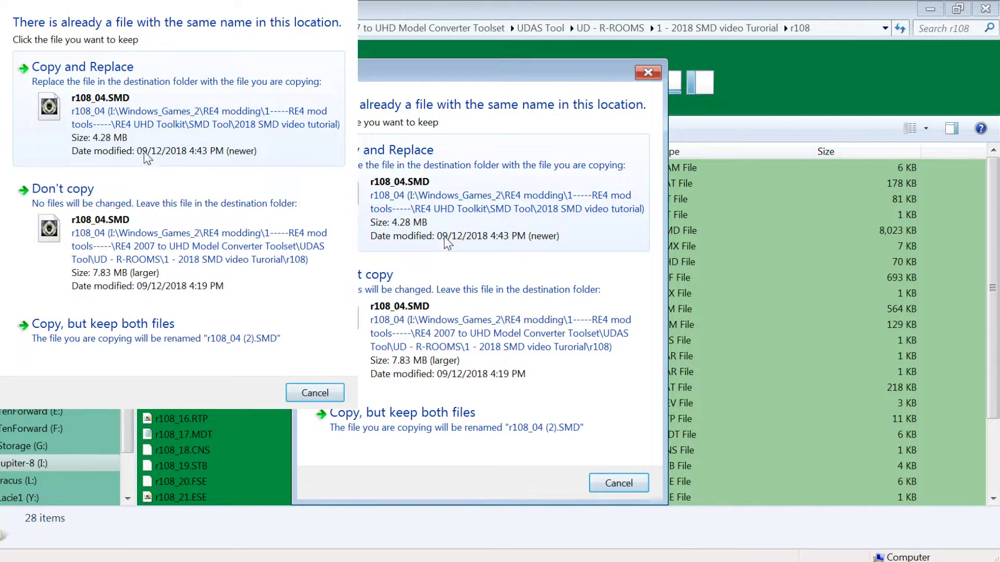
click(442, 241)
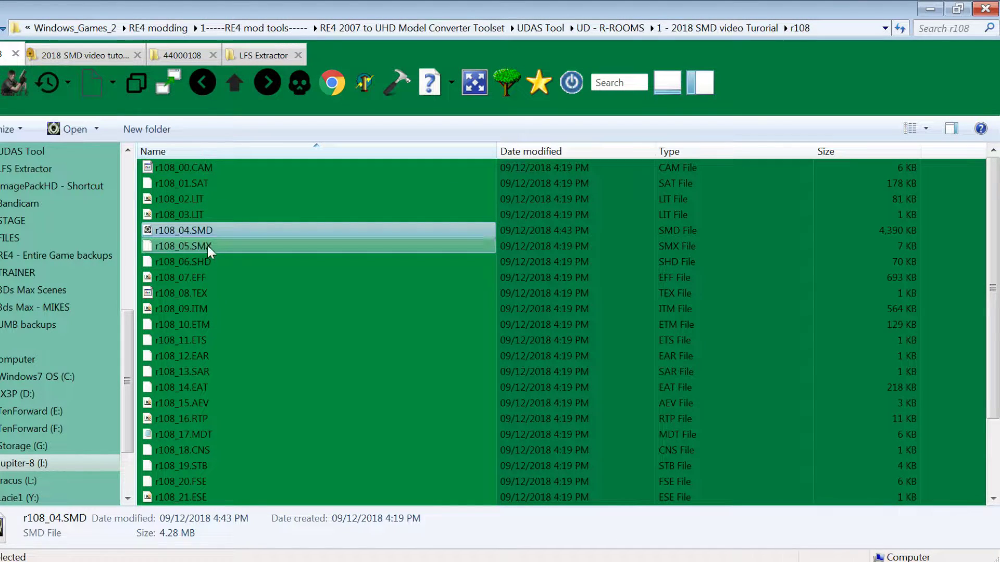
Repack the r108 folder into r108.udas by running UDAS_Repack.bat in the parent folder
click(234, 84)
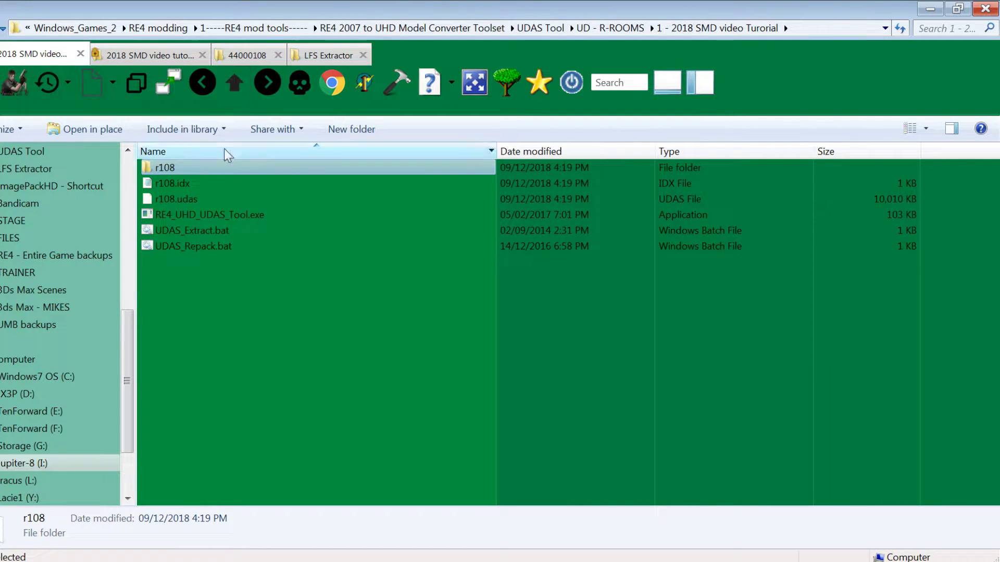
double_click(206, 245)
key(Return)
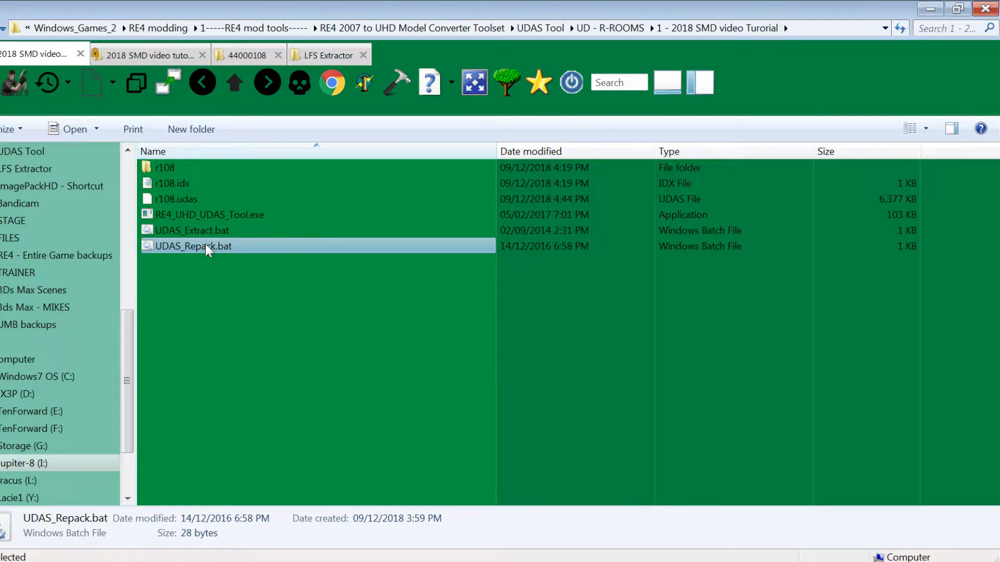
Copy the repacked r108.udas into the game's Resident Evil 4\BIO4\St1 folder
click(180, 202)
right_click(180, 202)
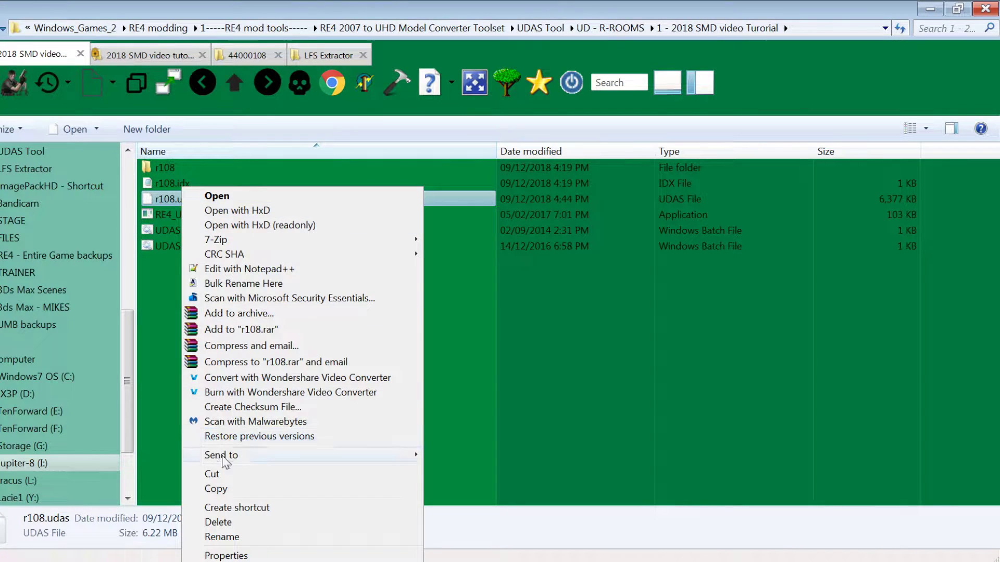
click(229, 488)
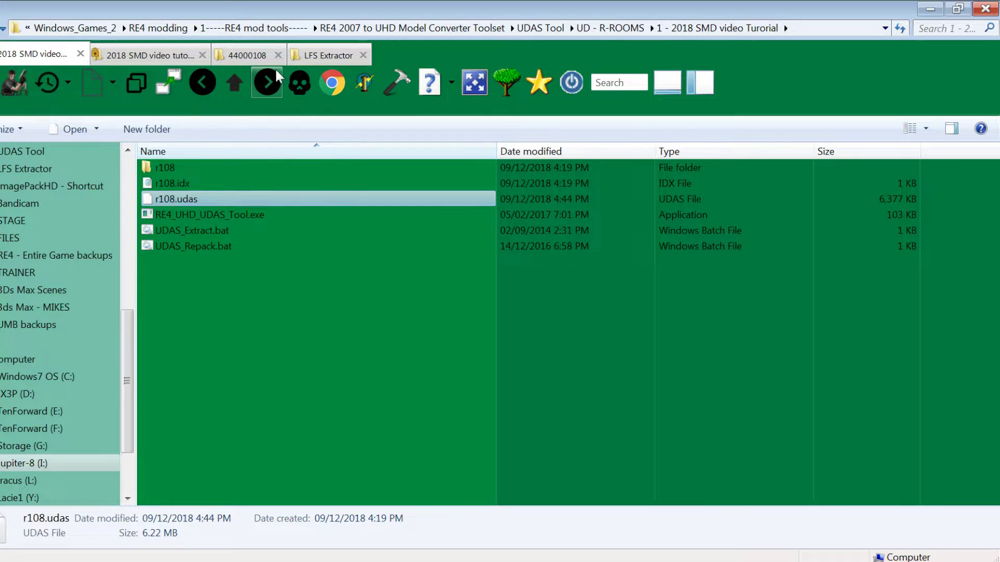
click(8, 91)
double_click(184, 193)
double_click(188, 464)
click(239, 279)
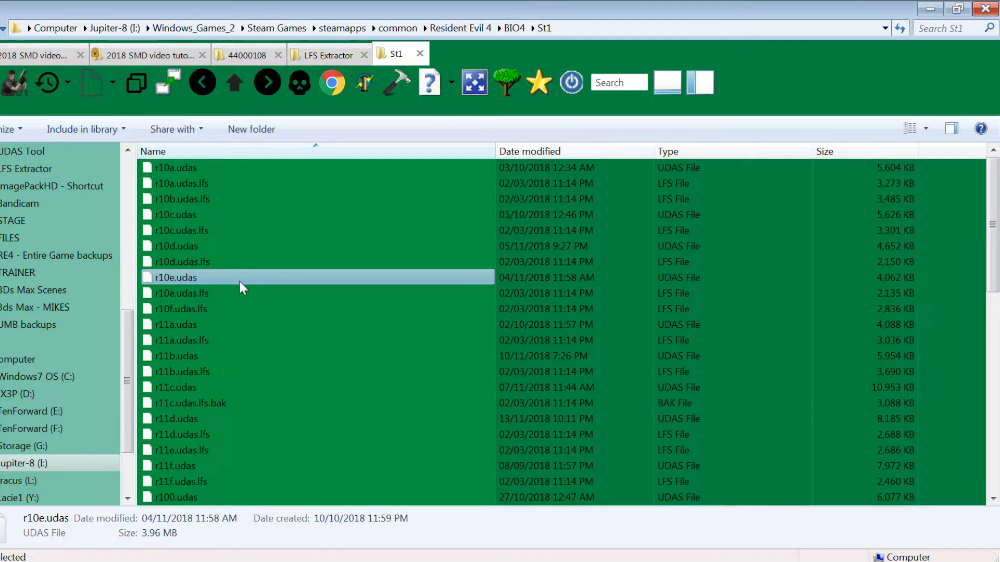
scroll(239, 279, down, 5)
scroll(239, 282, down, 1)
right_click(240, 282)
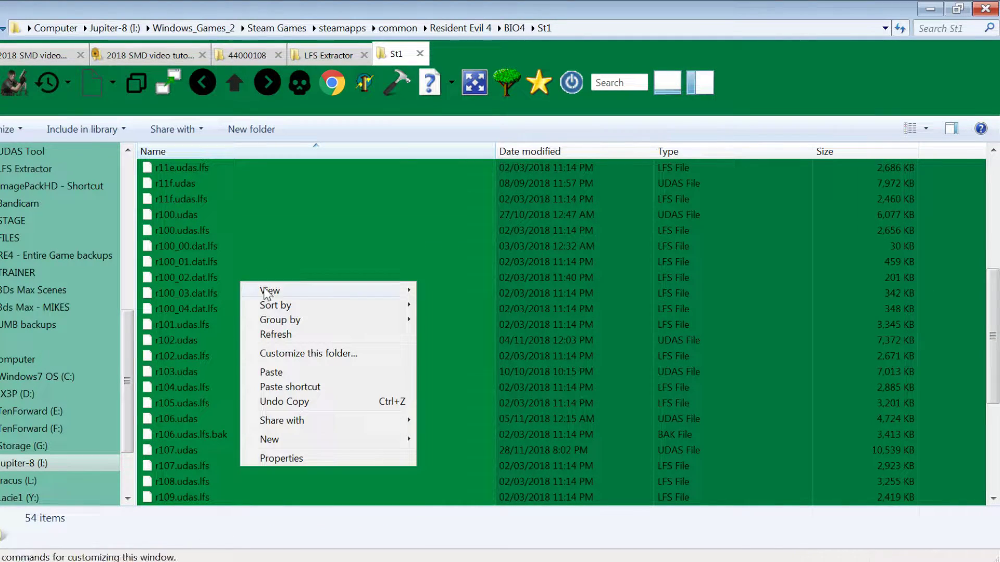
click(273, 377)
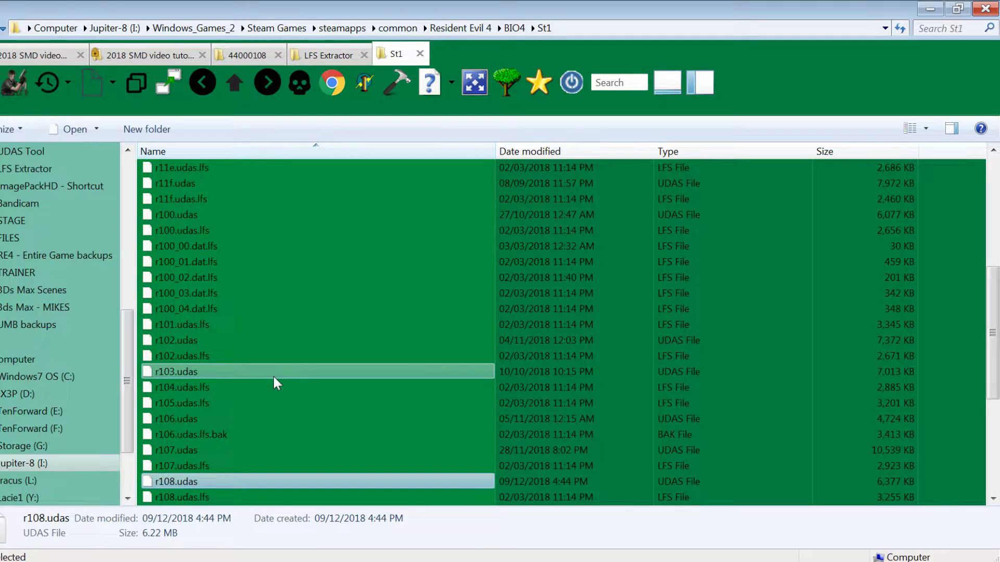
Rename the original r108.udas.lfs in the St1 folder to r108.udas.lfs.bak, accepting the extension change
scroll(273, 376, down, 2)
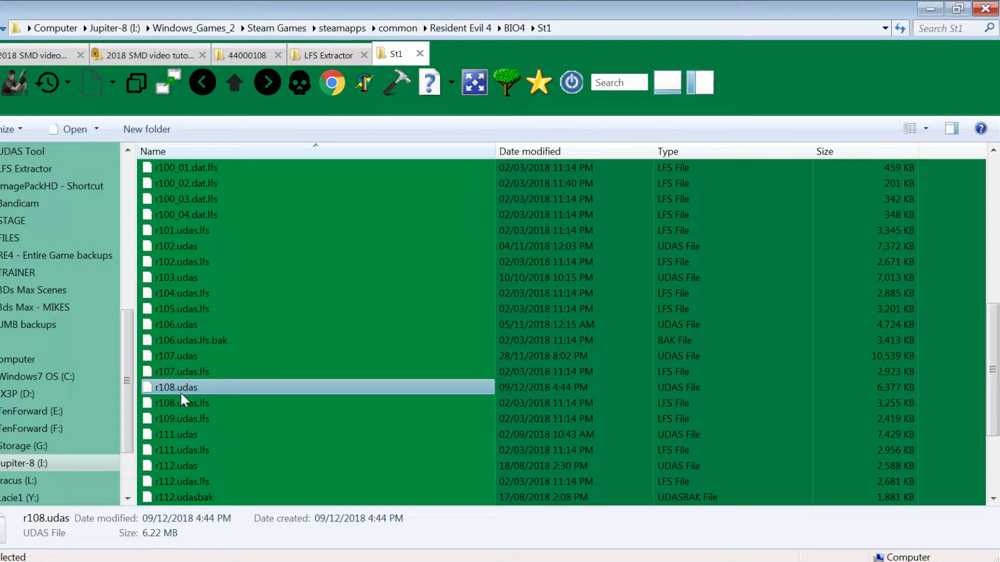
click(198, 401)
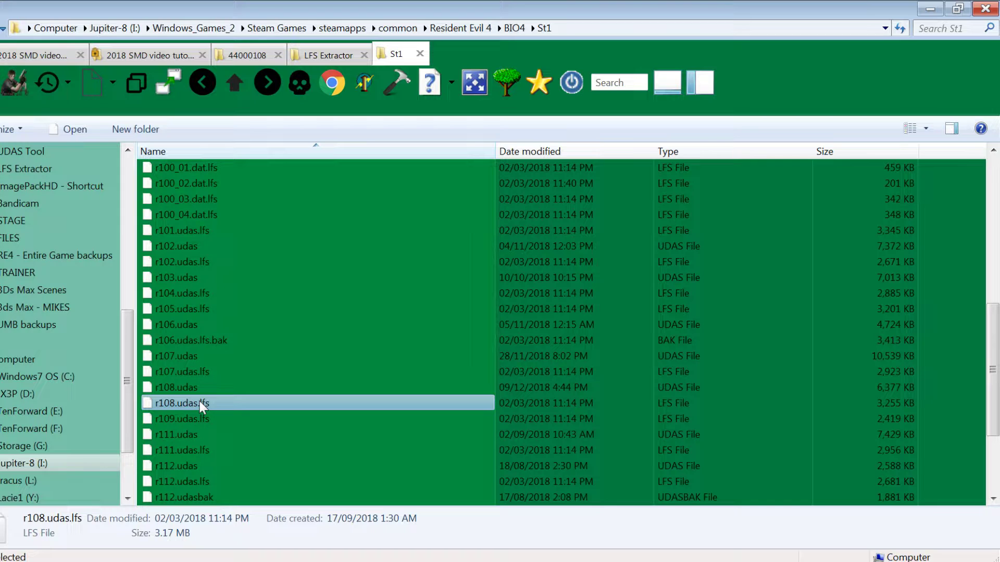
click(199, 400)
click(218, 404)
text(.bak)
key(Return)
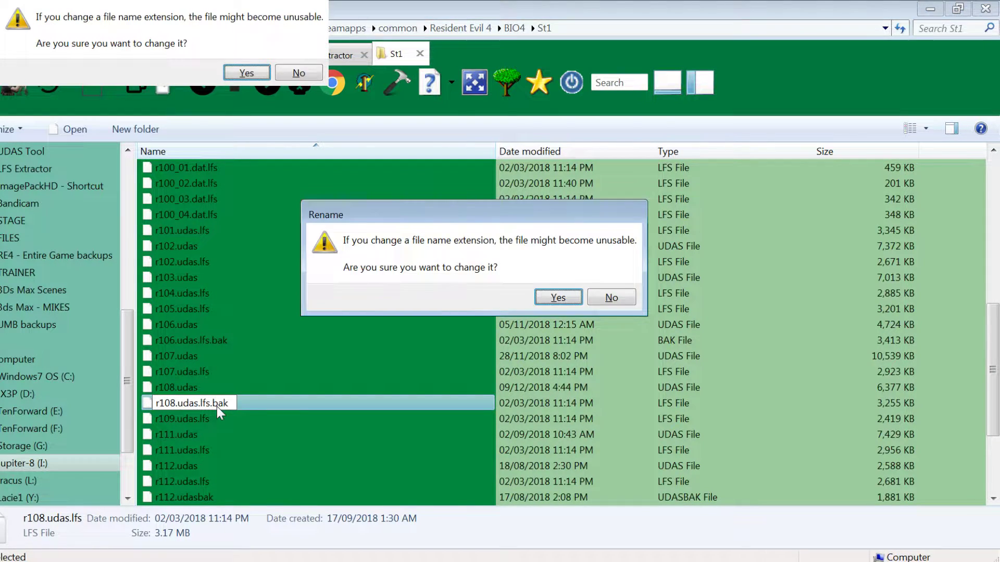
key(Return)
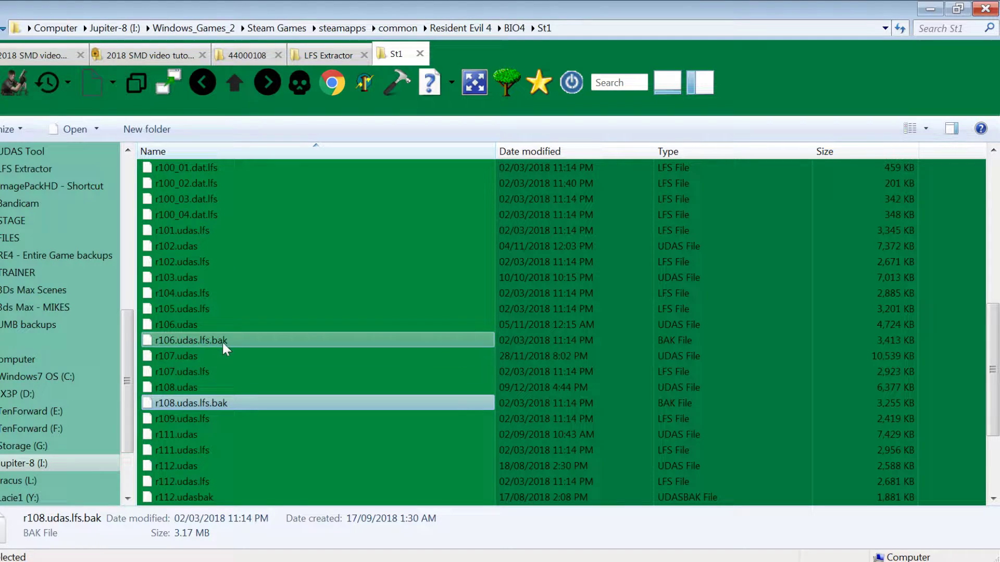
click(192, 390)
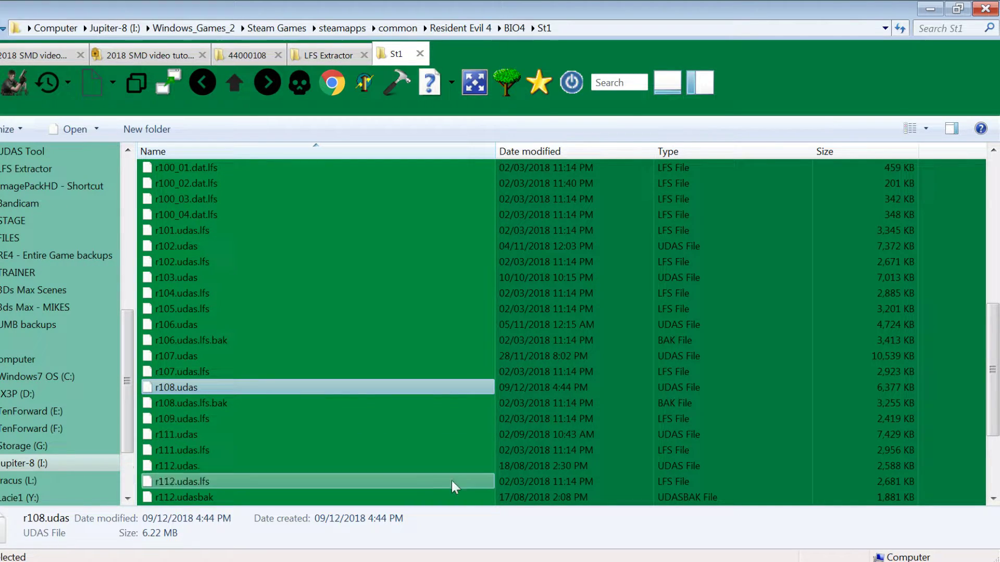
Switch to the Resident Evil 4 trainer, enable writing for Stage Swap with r108:S: Village Graveyard as the stage, and minimize the trainer
click(518, 561)
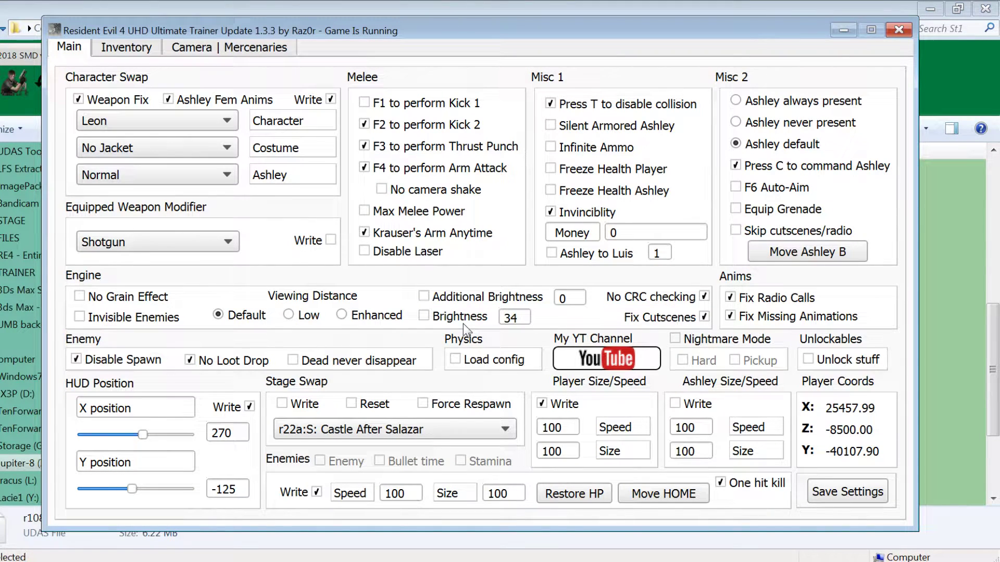
click(283, 404)
click(322, 430)
click(321, 433)
click(319, 379)
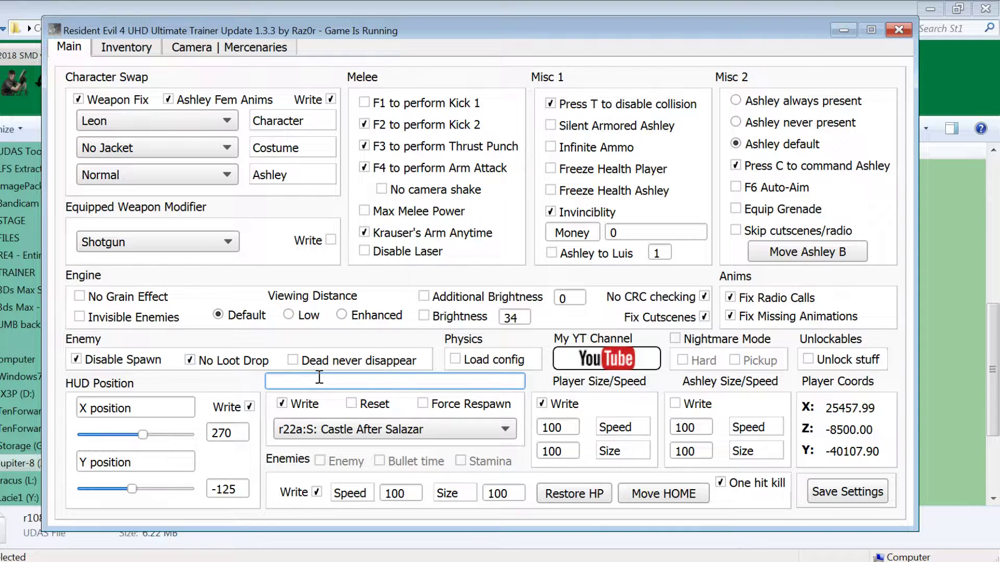
text(108)
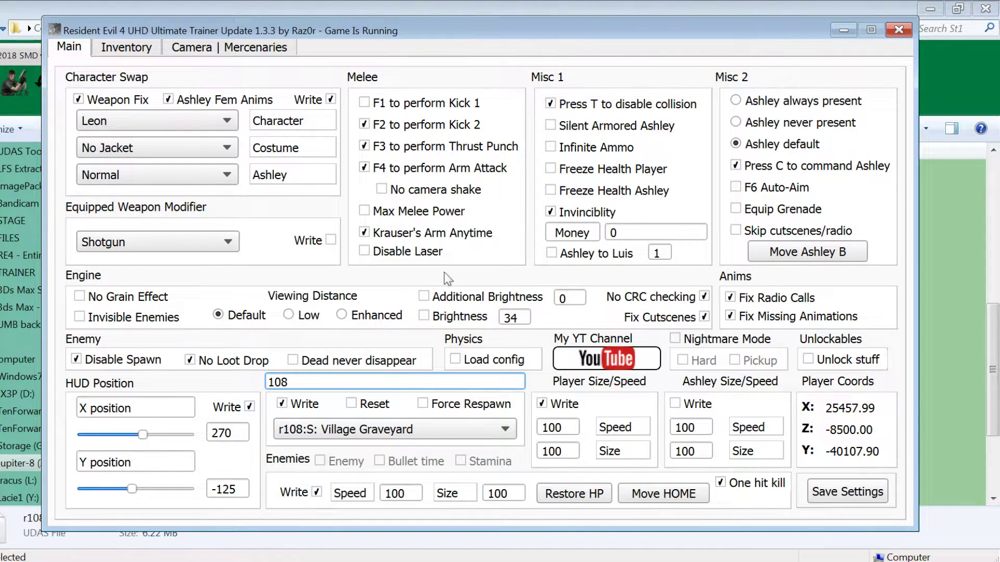
click(843, 30)
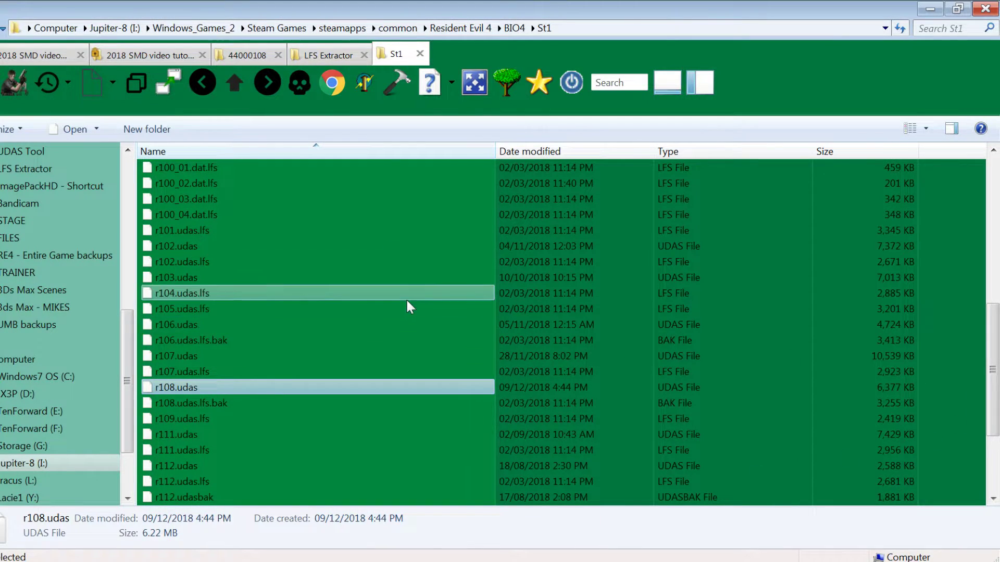
Shrink the file window to reveal the running Resident Evil 4 game and retry from a checkpoint to load the swapped stage
click(407, 301)
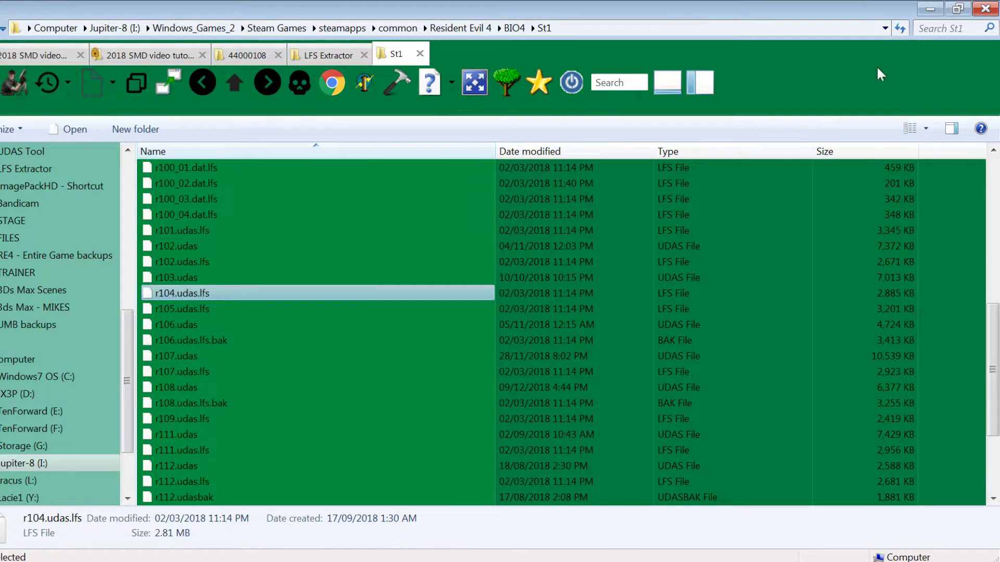
drag(838, 4, 432, 359)
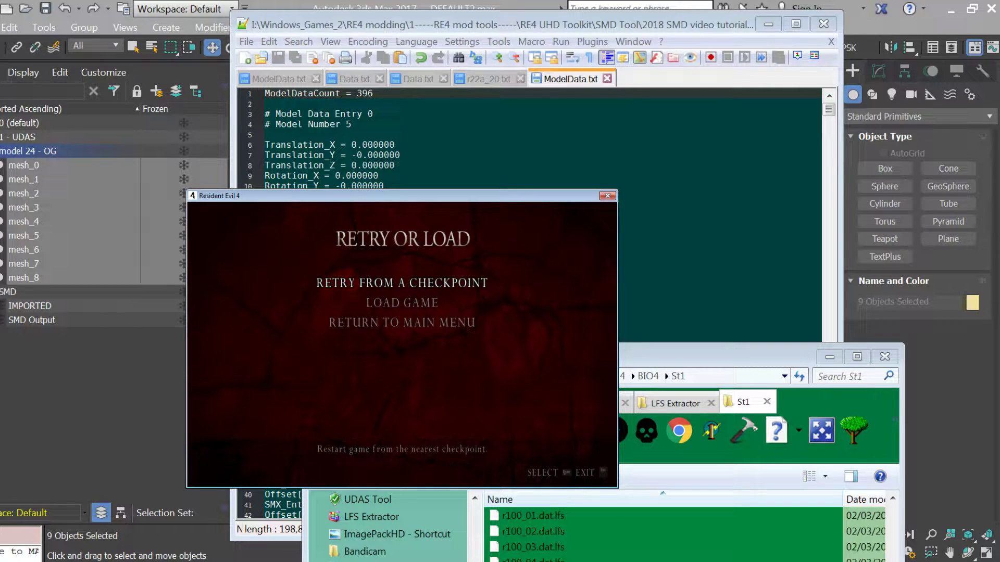
key(Return)
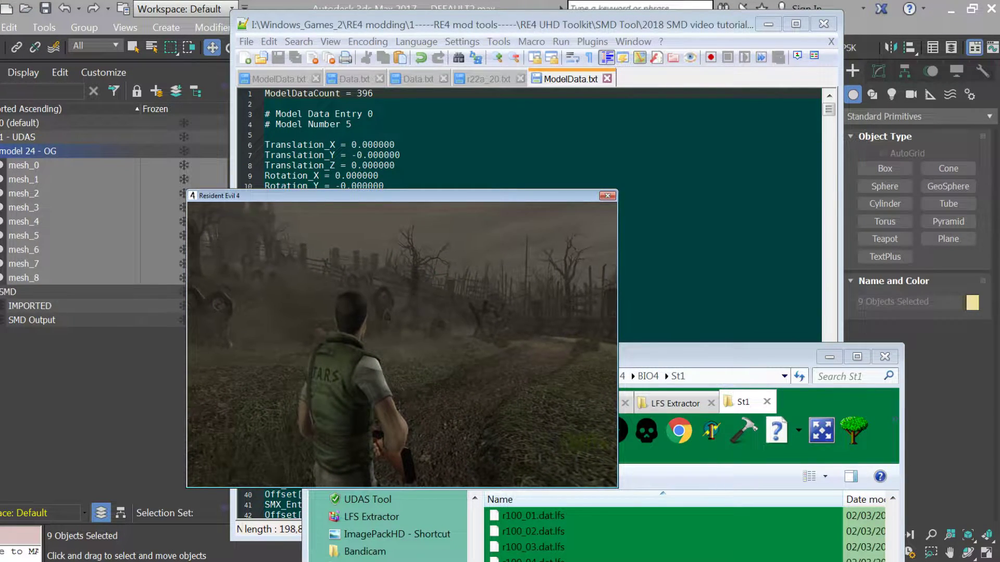
In Notepad++, set Translation_Z of the church building's Model Data Entry 395 in ModelData.txt to 21185.000000 and save the file
key(alt+Tab)
click(588, 143)
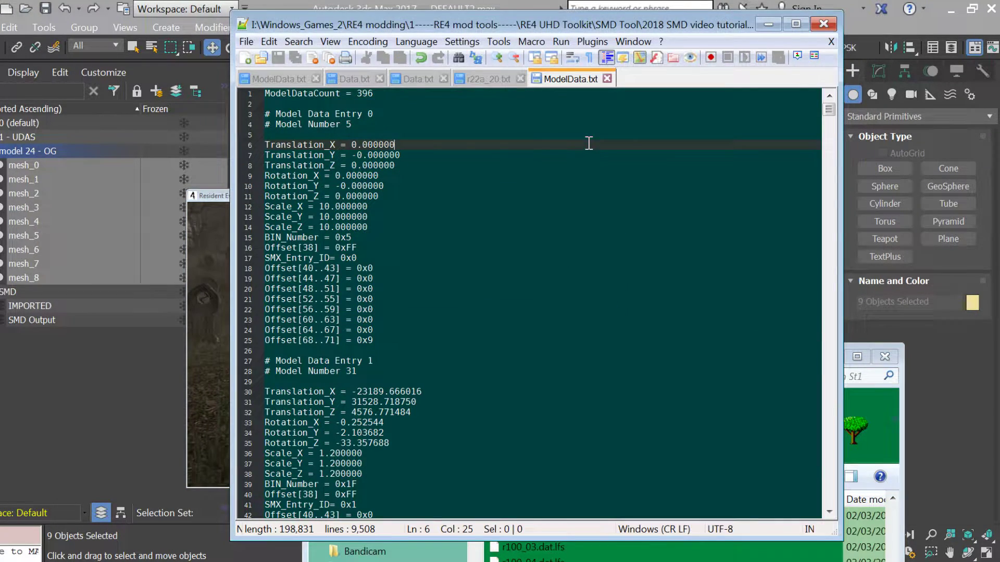
drag(828, 109, 826, 498)
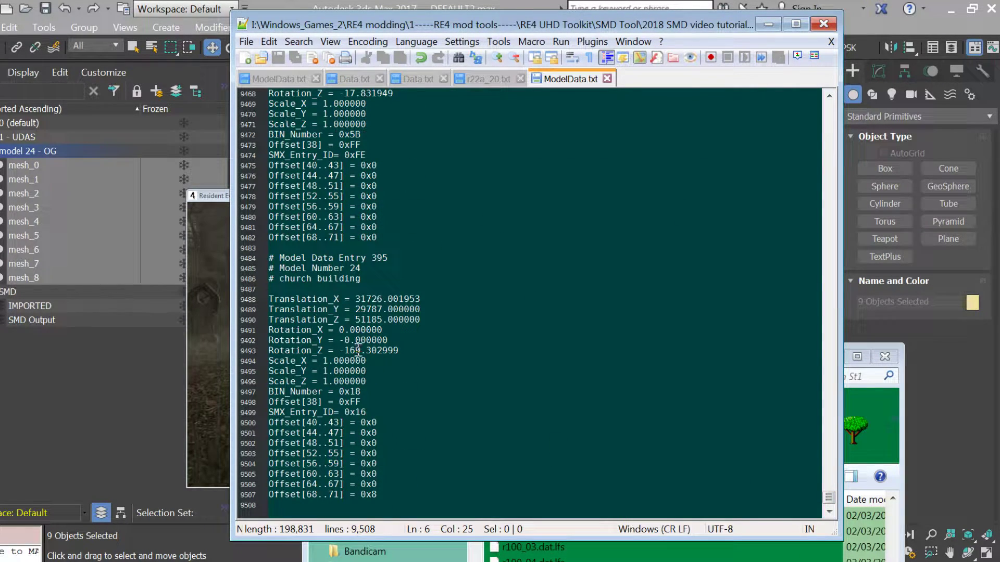
click(370, 319)
click(361, 320)
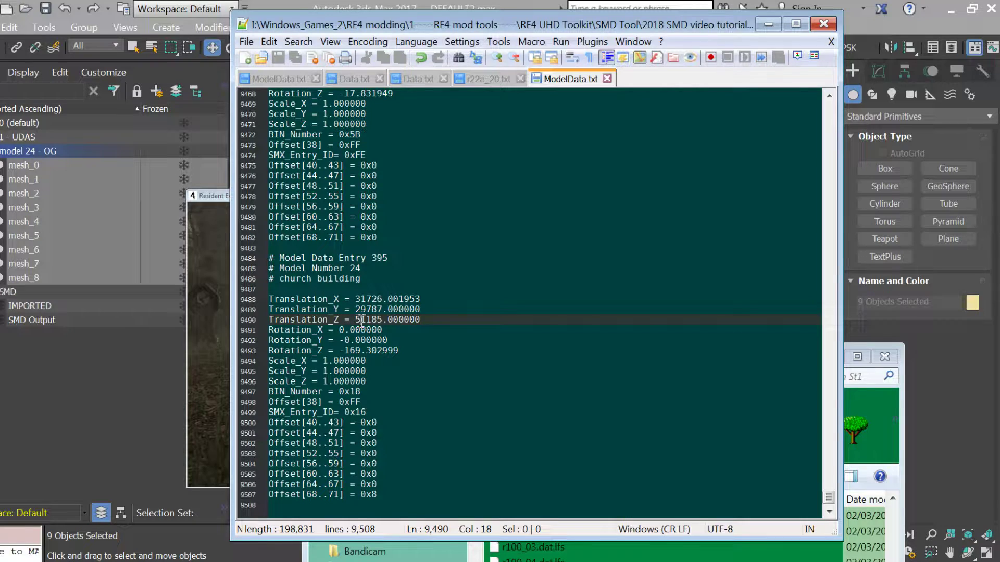
scroll(371, 320, up, 6)
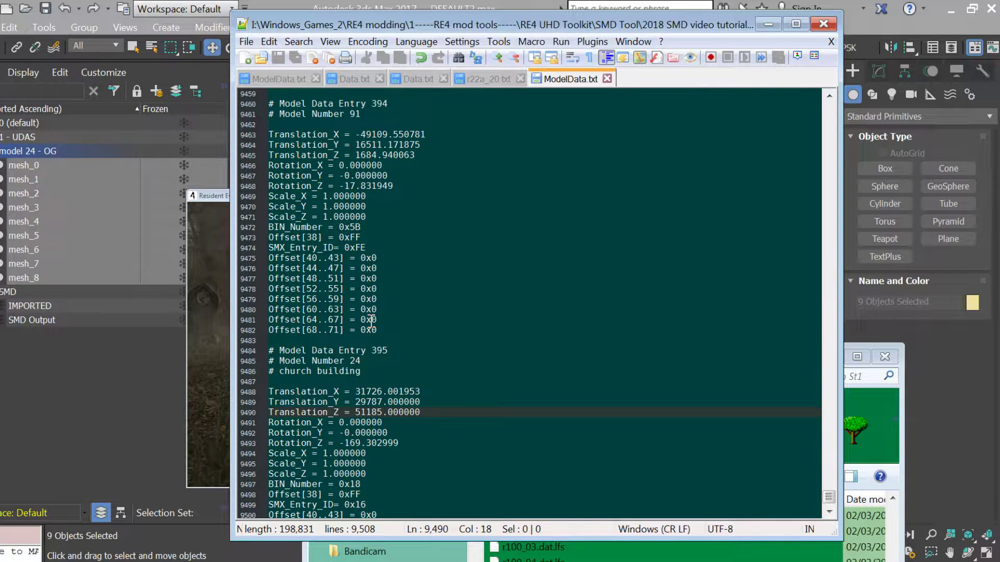
scroll(371, 320, down, 6)
key(BackSpace)
text(1)
key(BackSpace)
text(2)
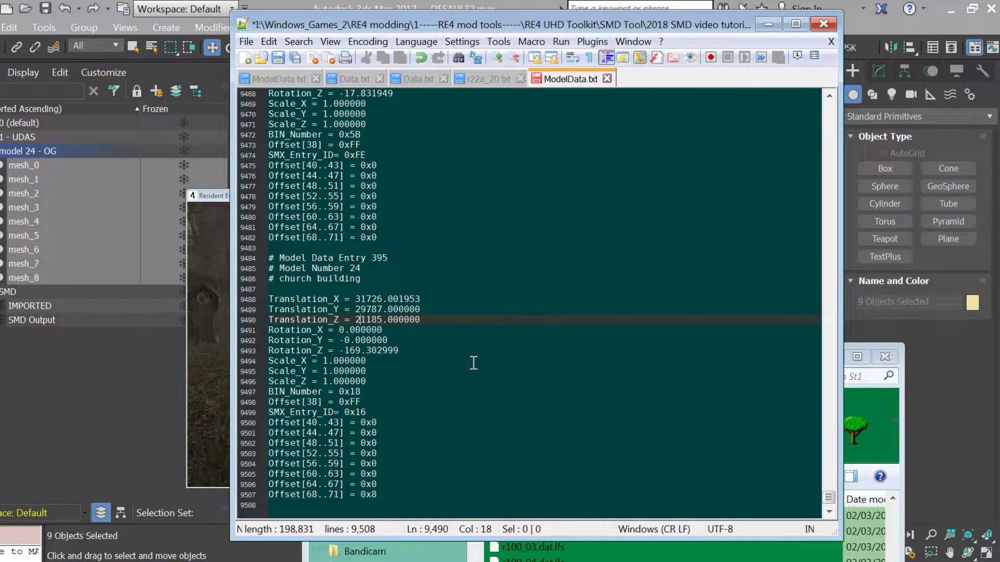
key(ctrl+s)
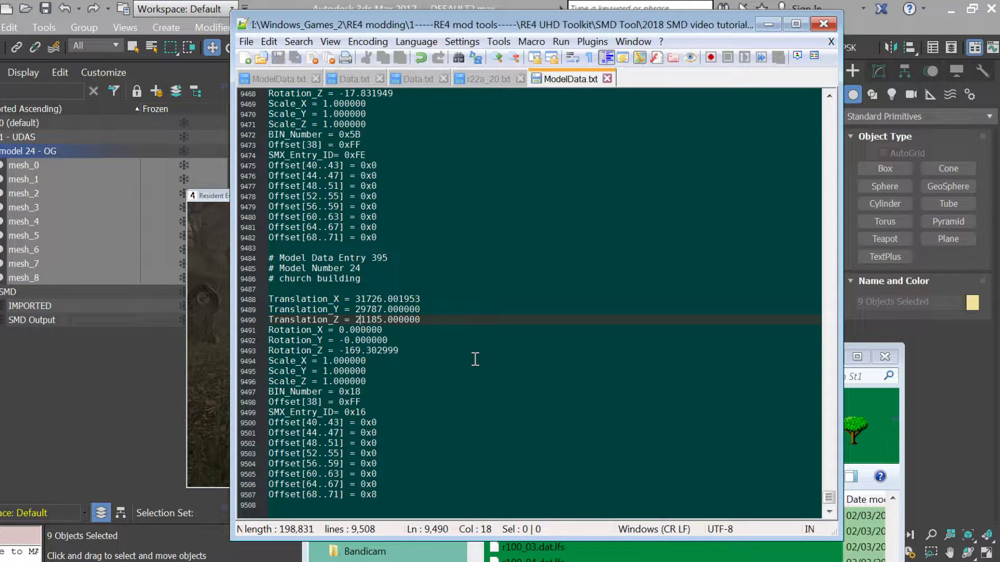
click(245, 41)
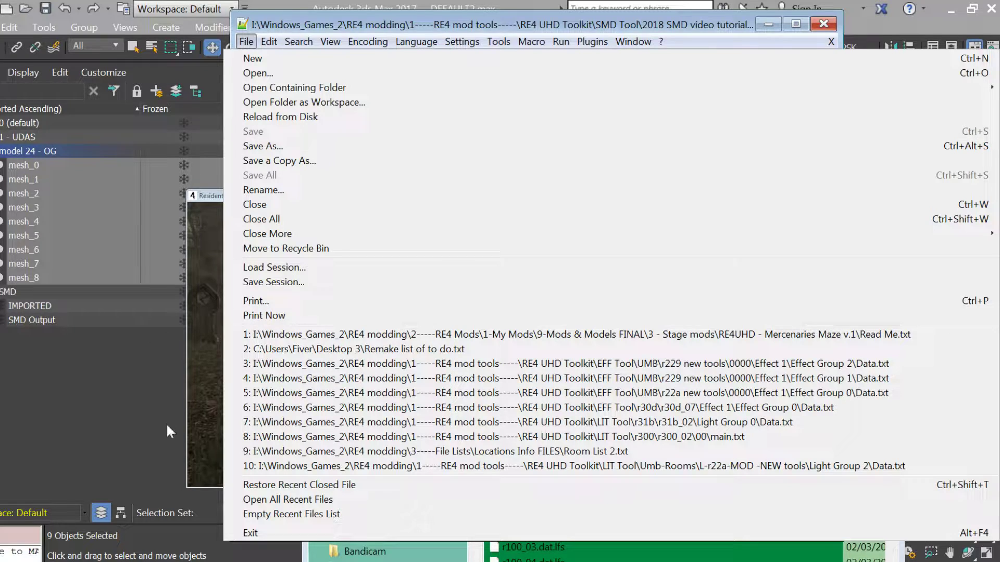
Switch to the file manager's 2018 SMD video tutorial folder and repack r108_04.SMD by running SMD_Repack.bat
click(526, 559)
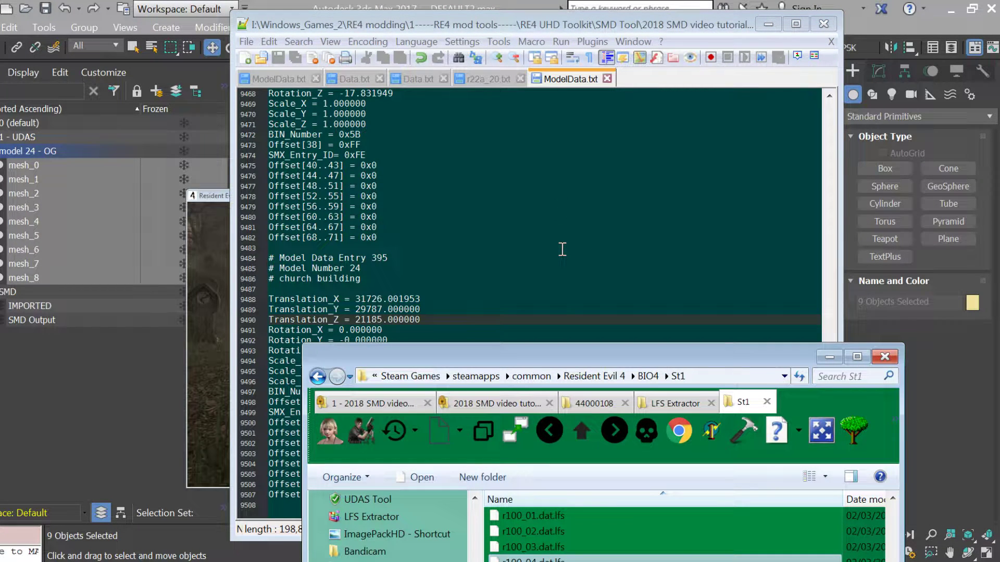
drag(560, 360, 541, 184)
click(477, 229)
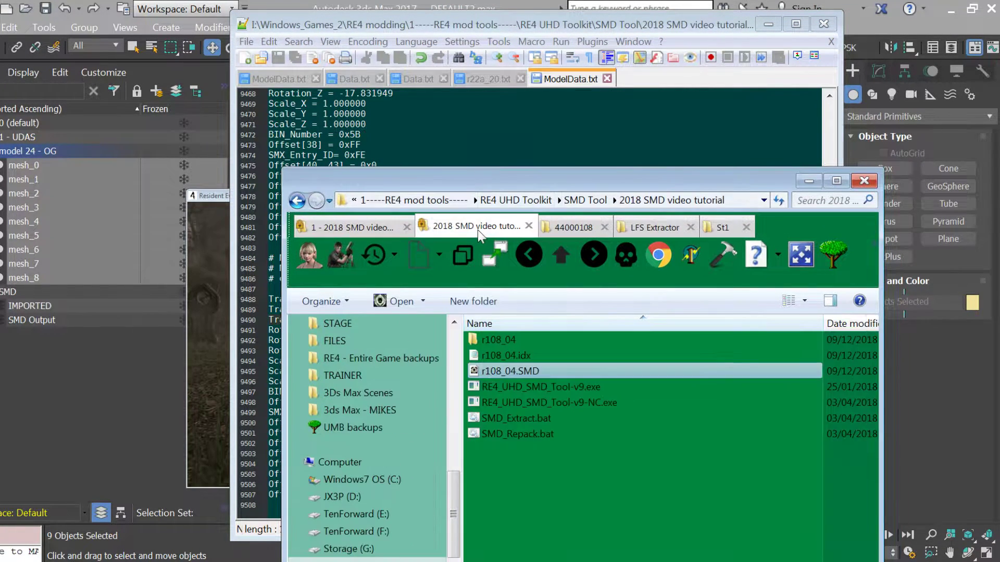
double_click(518, 434)
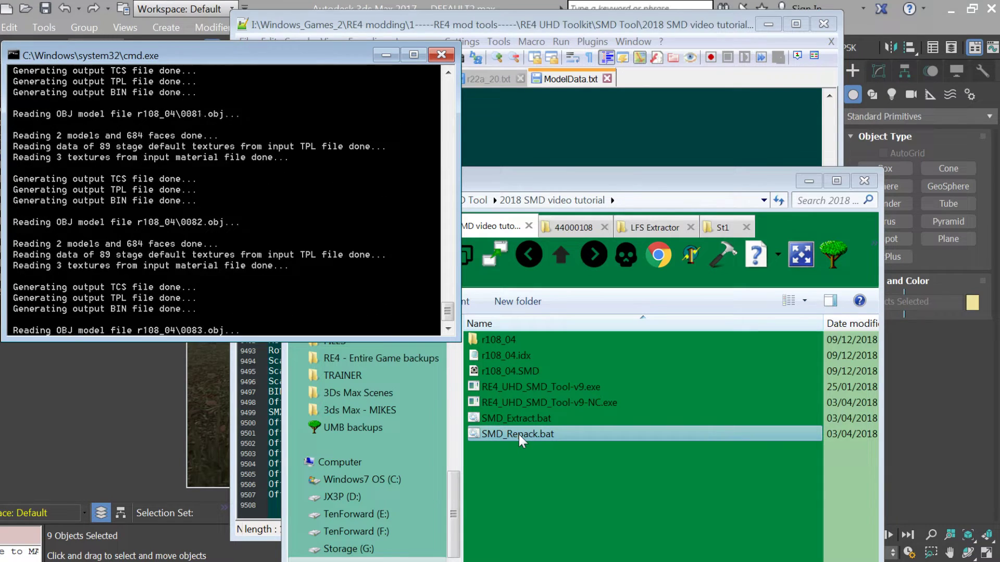
Copy the repacked r108_04.SMD into the r108 folder of the UDAS tutorial folder, replacing the existing file
key(Return)
click(540, 374)
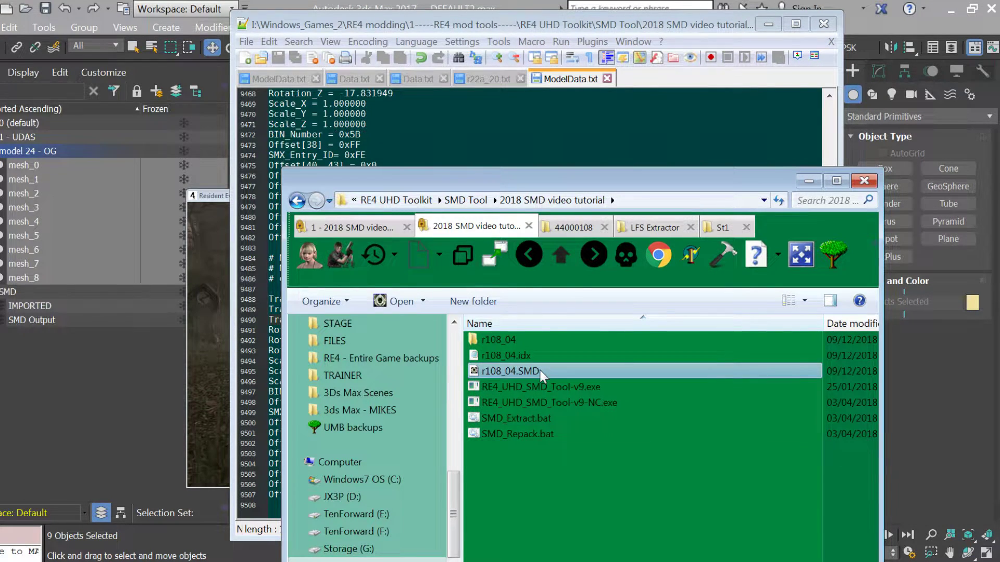
right_click(542, 375)
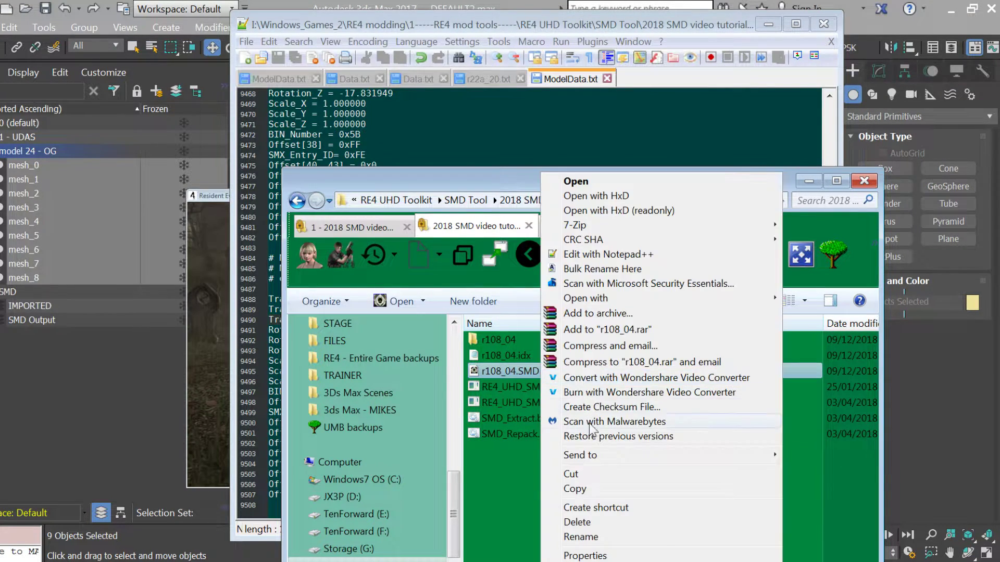
click(598, 493)
click(375, 229)
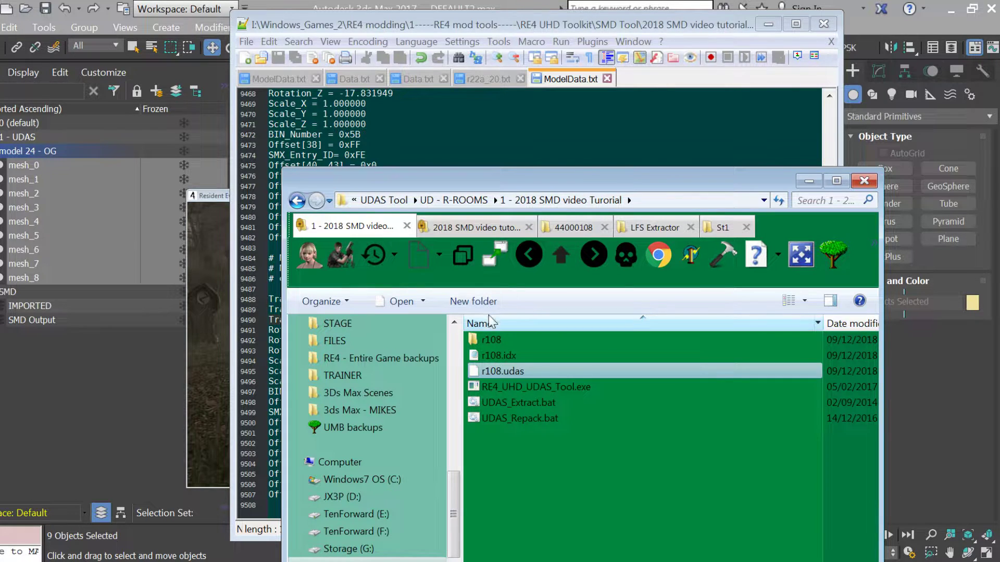
double_click(491, 338)
right_click(505, 373)
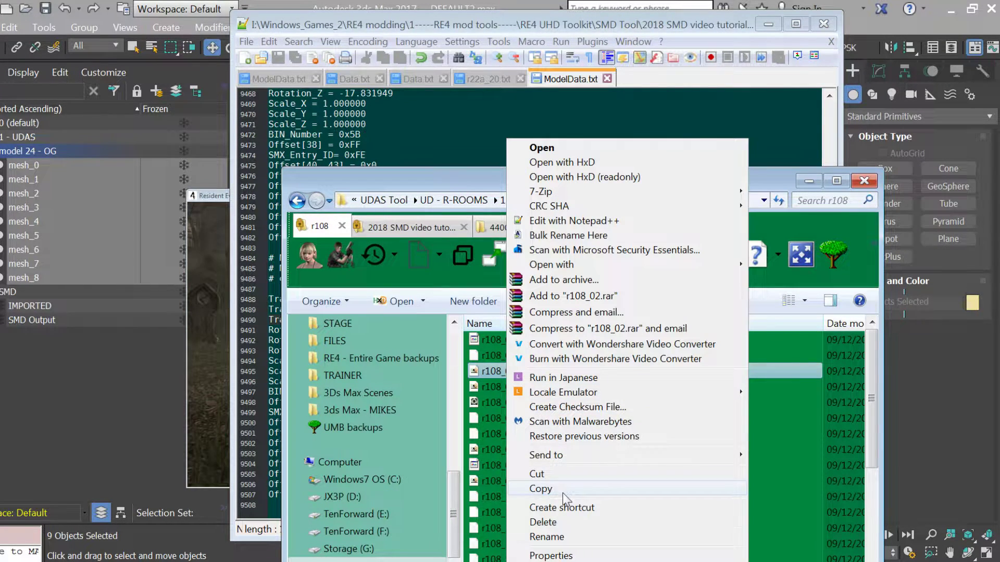
click(786, 422)
right_click(787, 422)
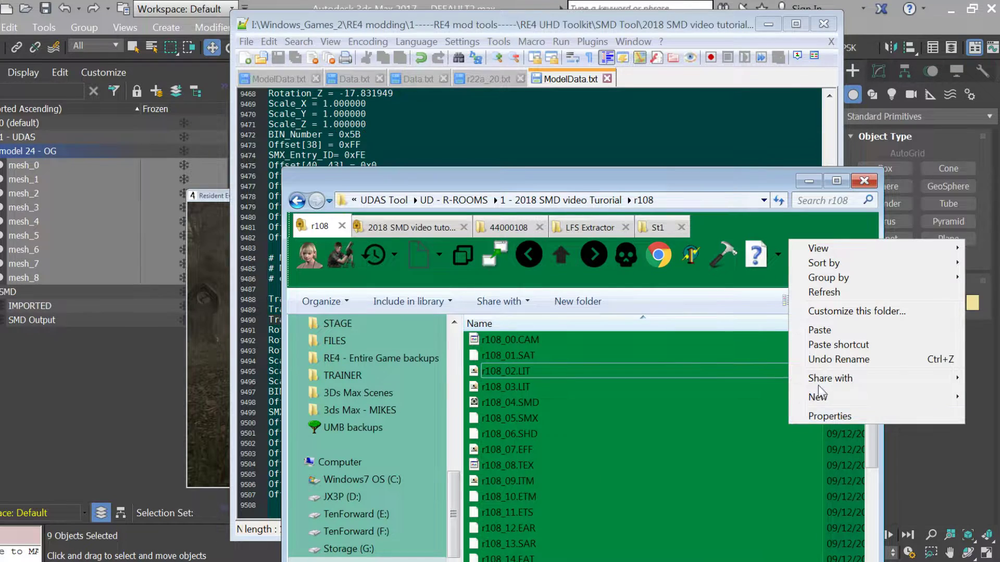
click(819, 330)
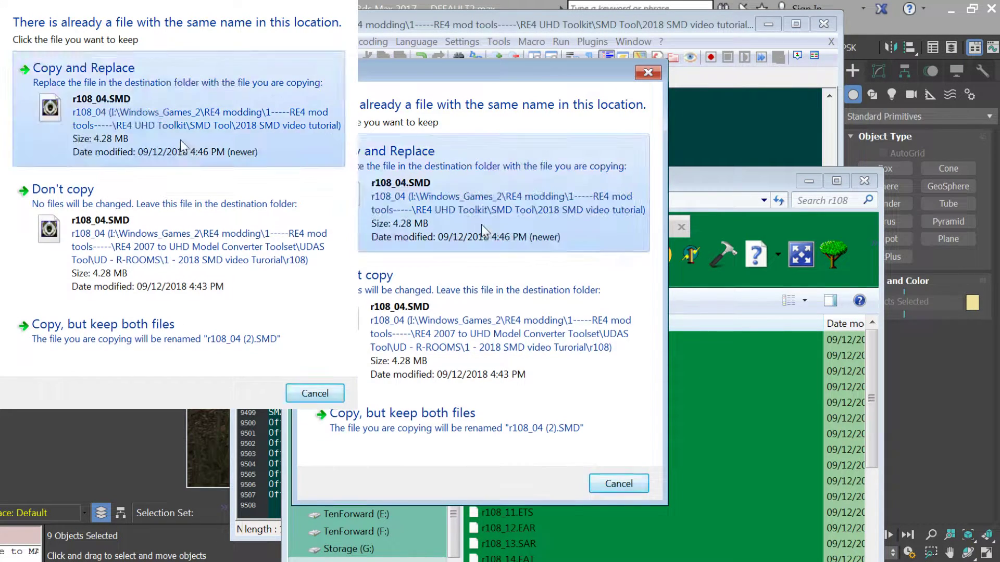
click(481, 224)
Return to the UDAS tutorial folder and repack r108.udas by running UDAS_Repack.bat
click(536, 257)
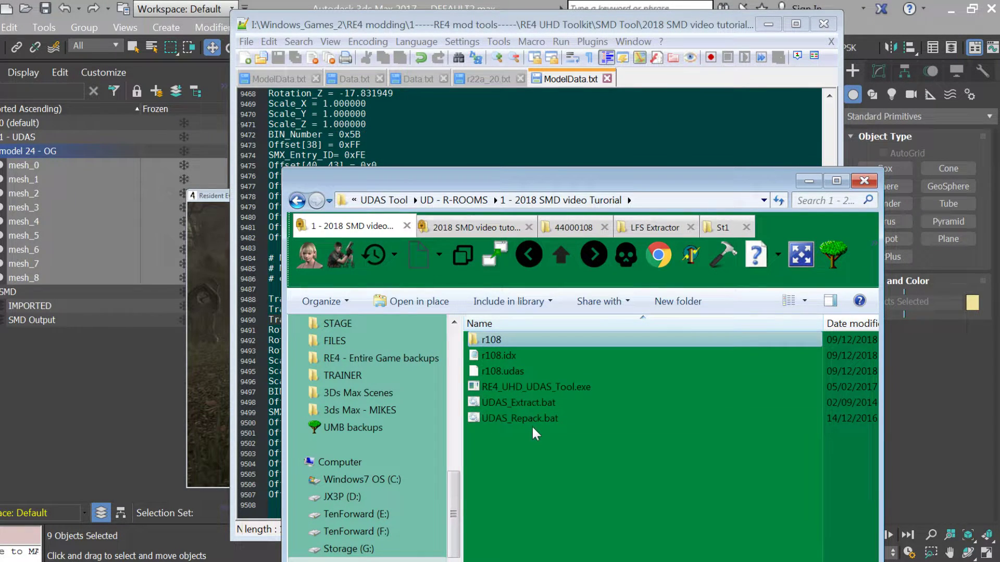
double_click(532, 420)
key(Return)
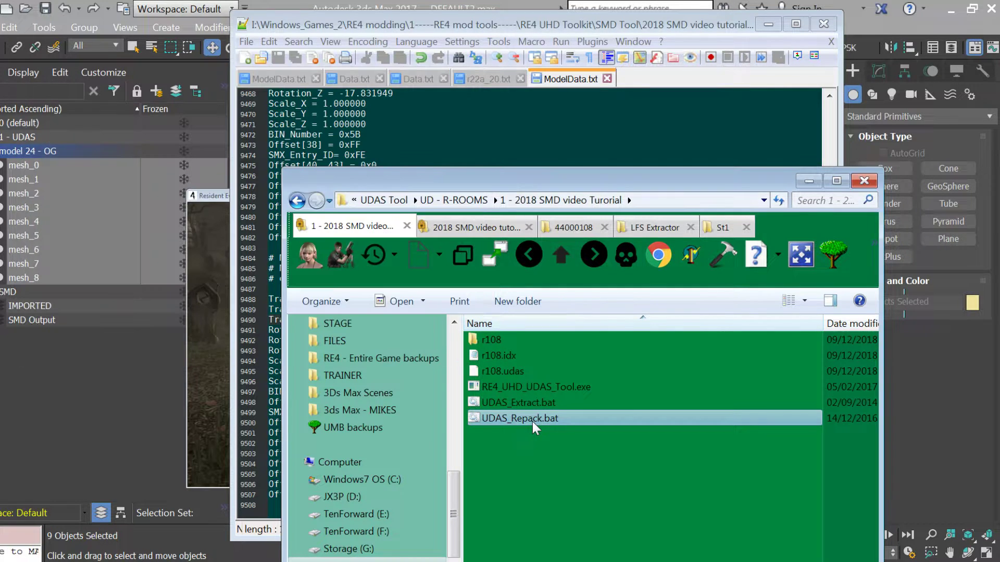
Copy the repacked r108.udas into the game's BIO4\St1 folder, replacing the existing file
click(513, 370)
right_click(512, 371)
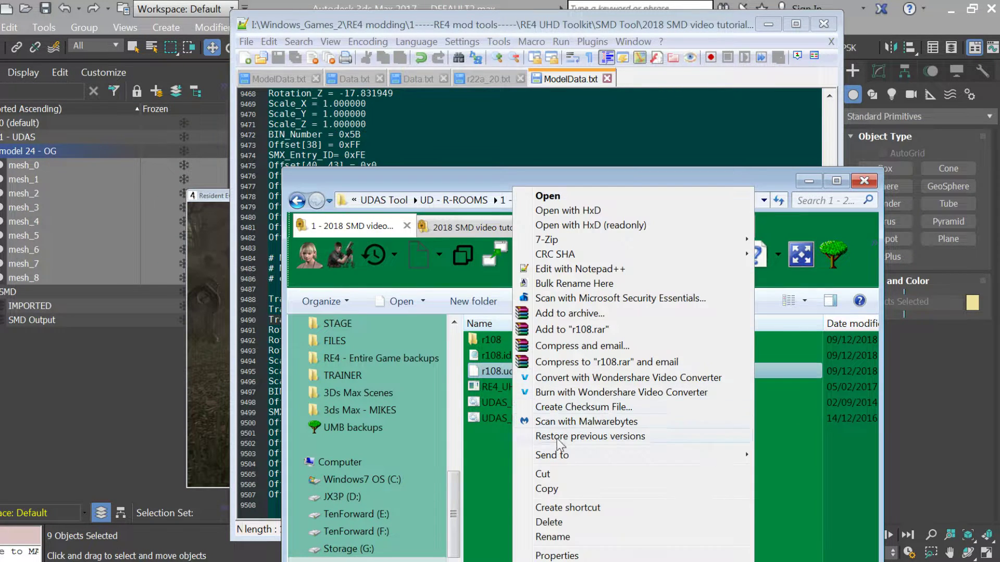
click(570, 487)
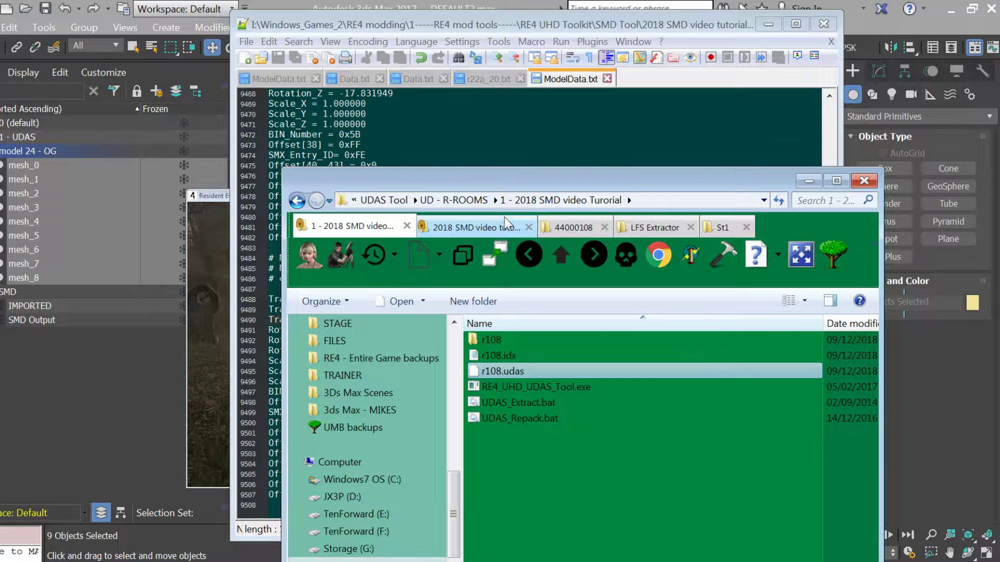
click(734, 227)
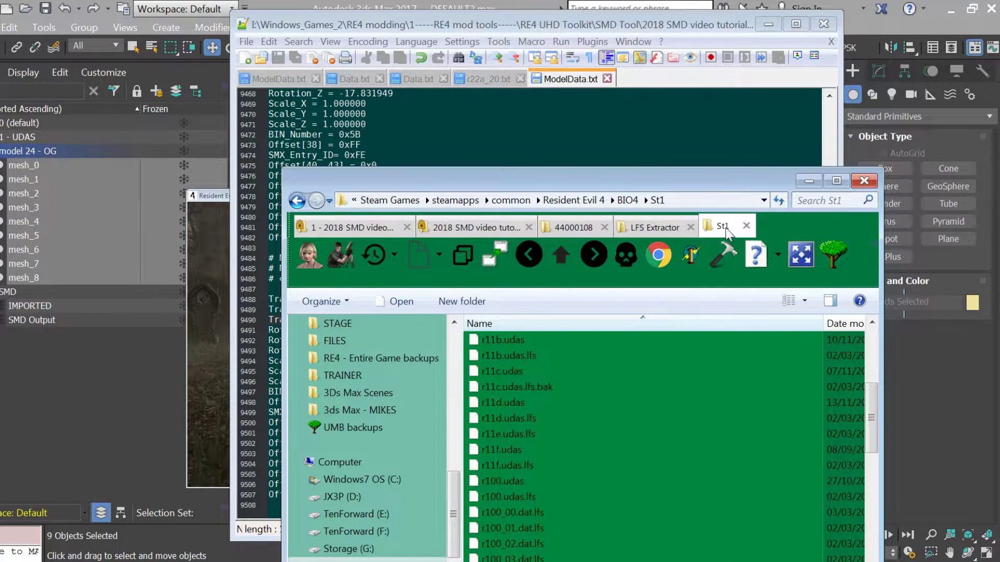
right_click(612, 443)
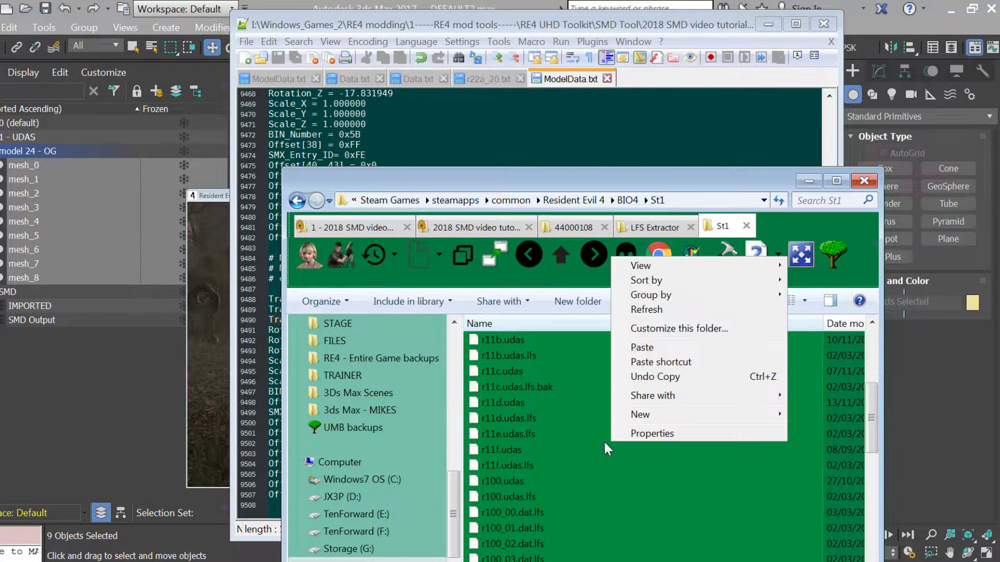
click(642, 347)
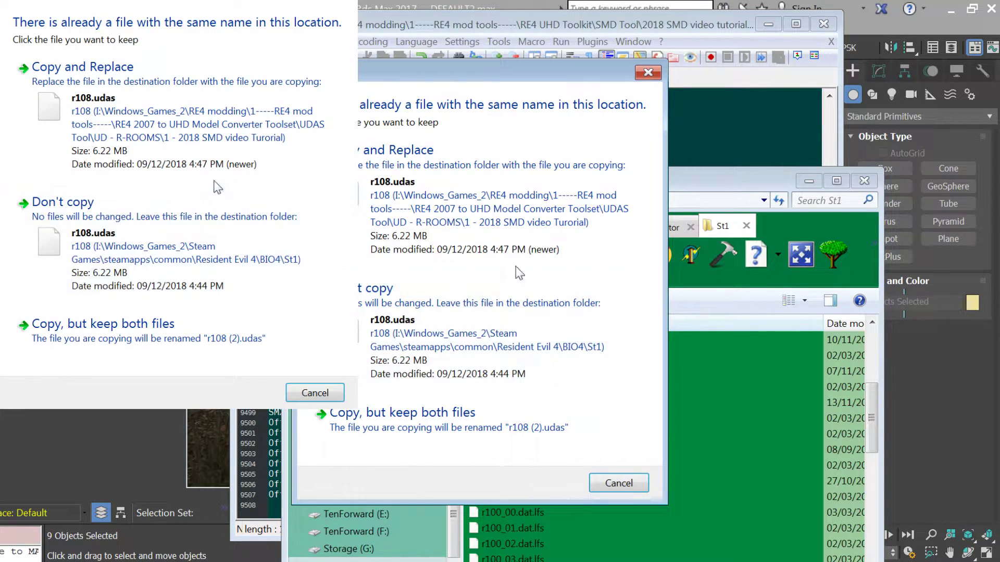
click(364, 144)
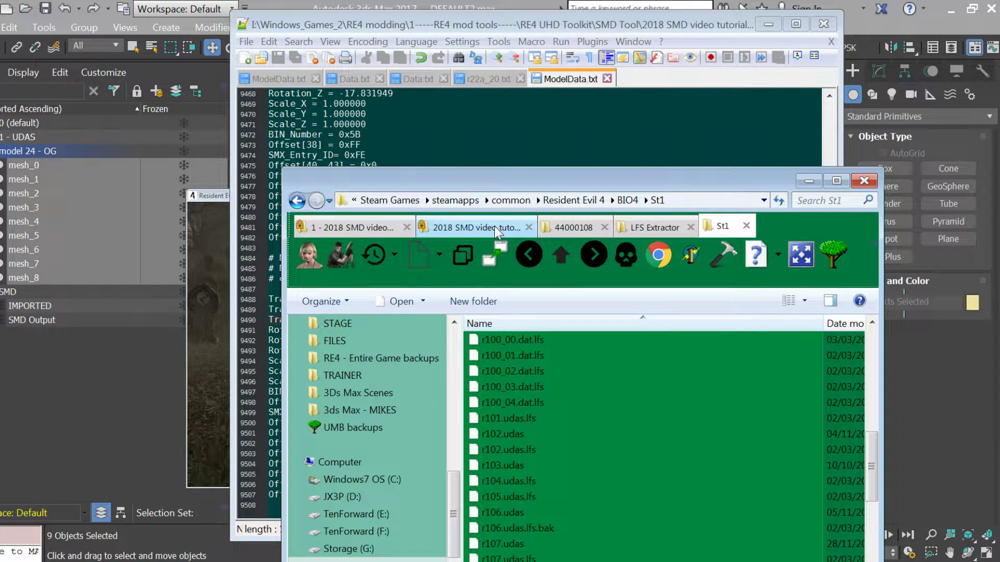
Switch to the running Resident Evil 4 game and reload the stage to check the church building's placement
click(672, 561)
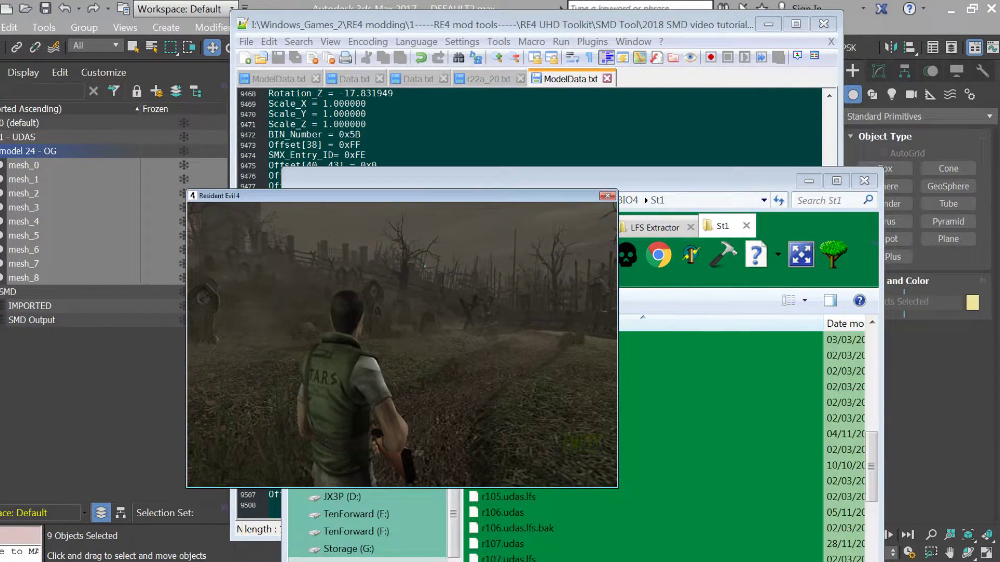
key(Escape)
key(Return)
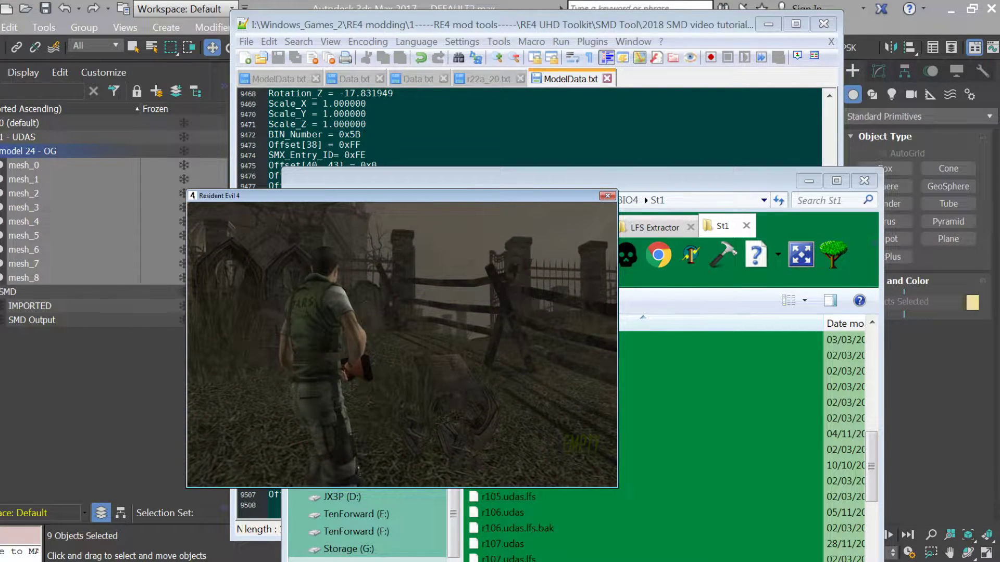
key(alt+Tab)
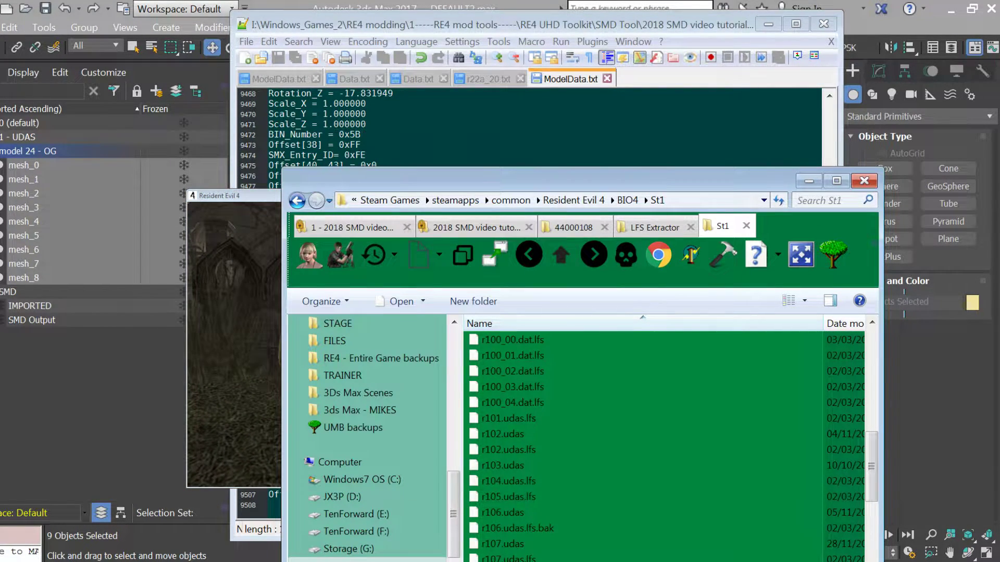
Switch to 3ds Max and delete the nine selected church meshes in the model 24 - OG layer
click(940, 472)
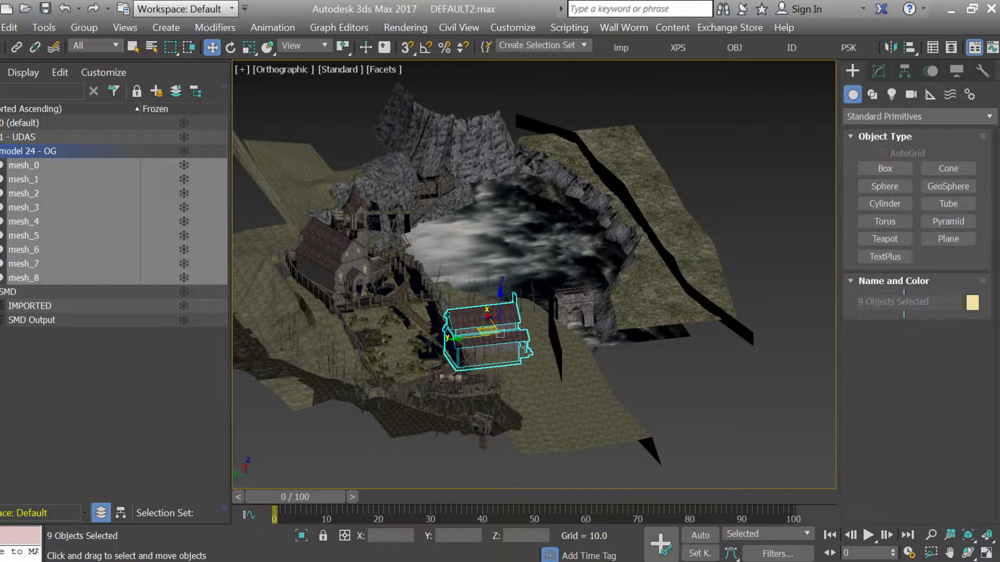
key(Delete)
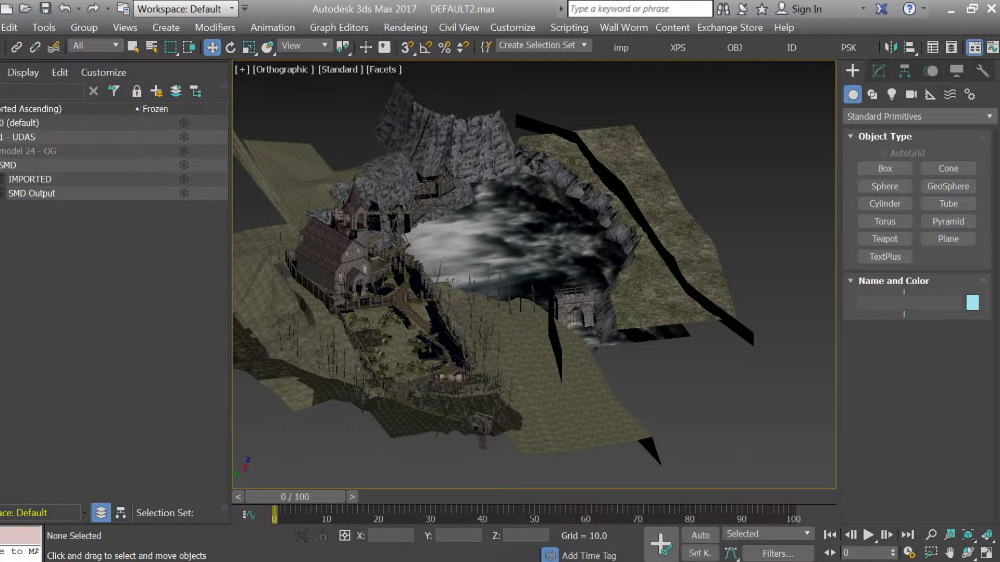
click(330, 263)
scroll(331, 263, up, 3)
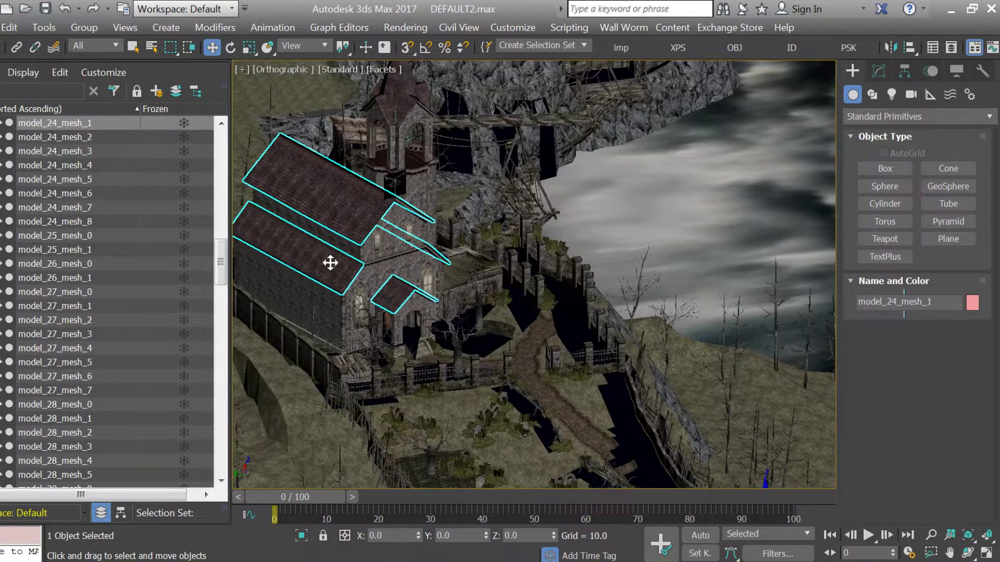
scroll(330, 263, down, 2)
ctrl+click(331, 261)
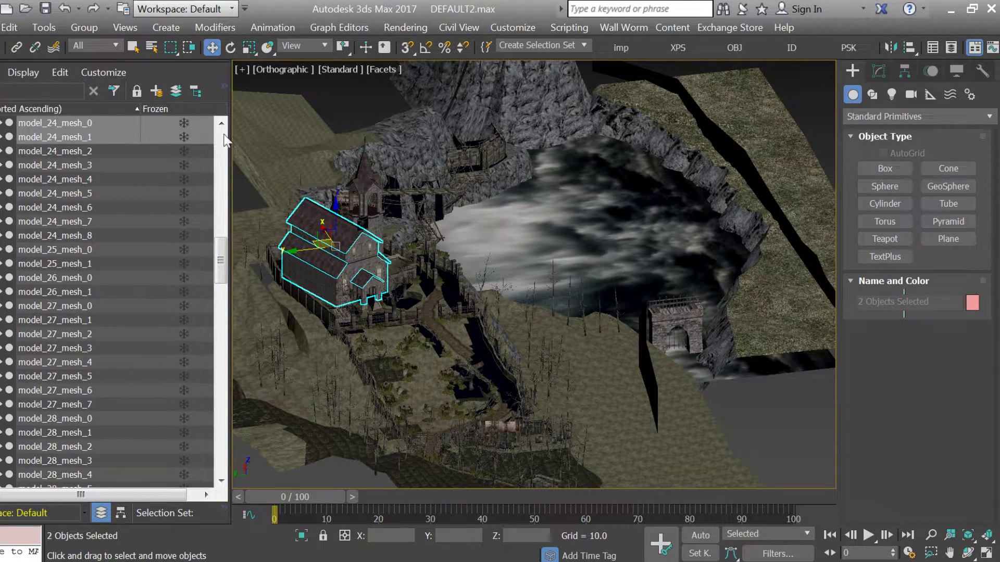
scroll(221, 125, up, 2)
drag(365, 401, 386, 384)
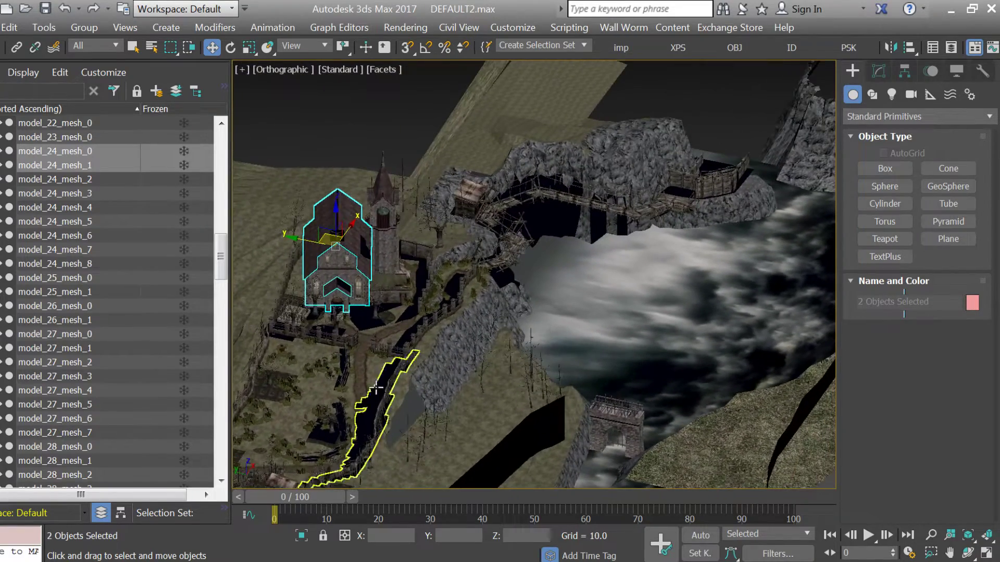
Select the bell in the church tower and center the transform gizmo on it
click(382, 207)
scroll(384, 207, up, 6)
scroll(407, 213, down, 6)
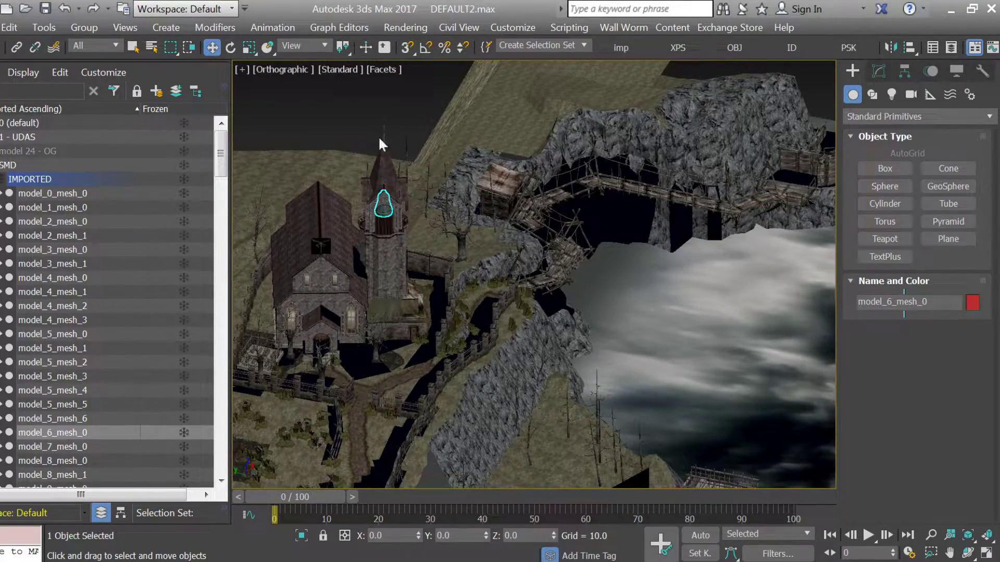
click(342, 47)
click(343, 52)
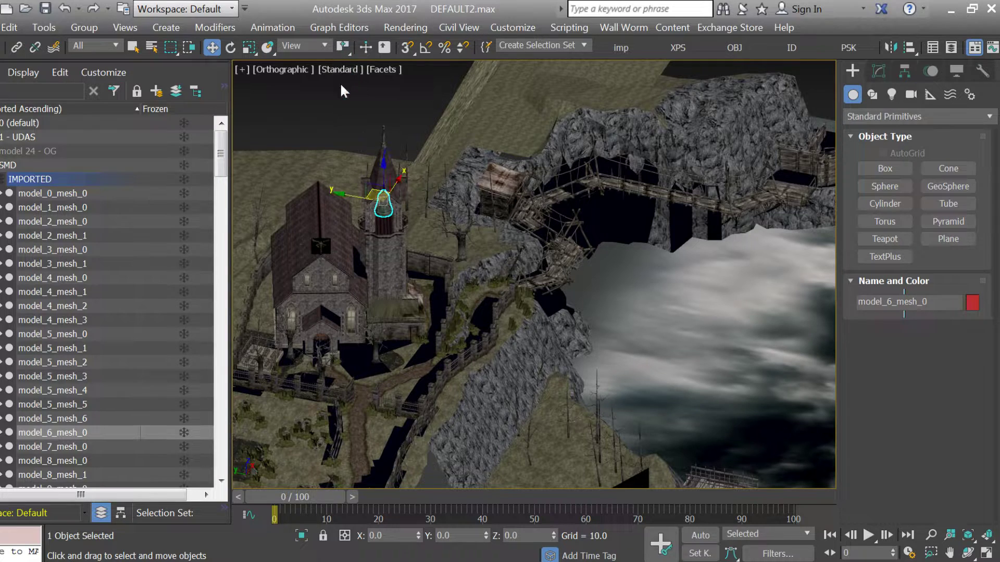
Clone the bell with the Copy option and move the duplicate to the graveyard ground, at about X -48996, Y -2212, Z -17950
key(ctrl+v)
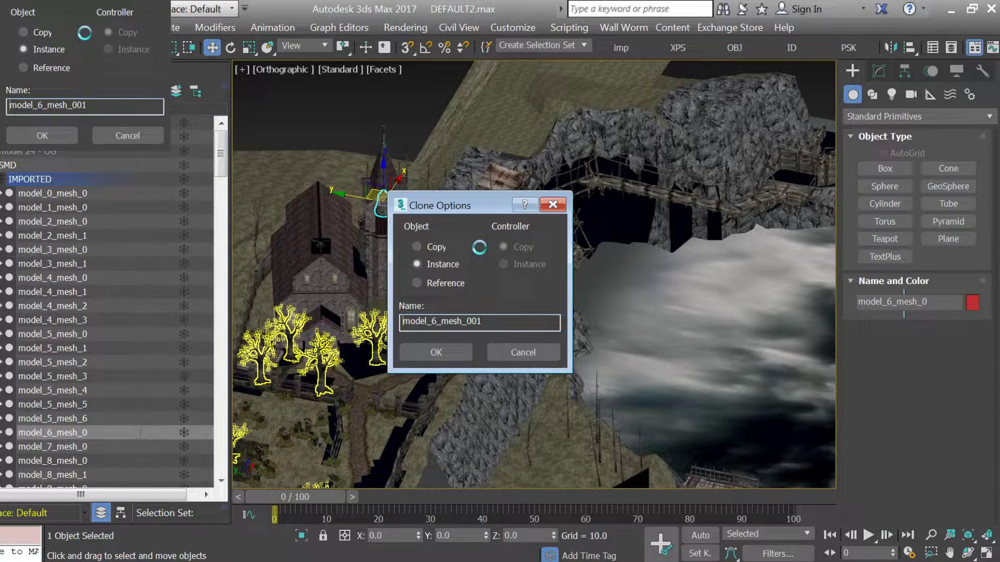
click(419, 248)
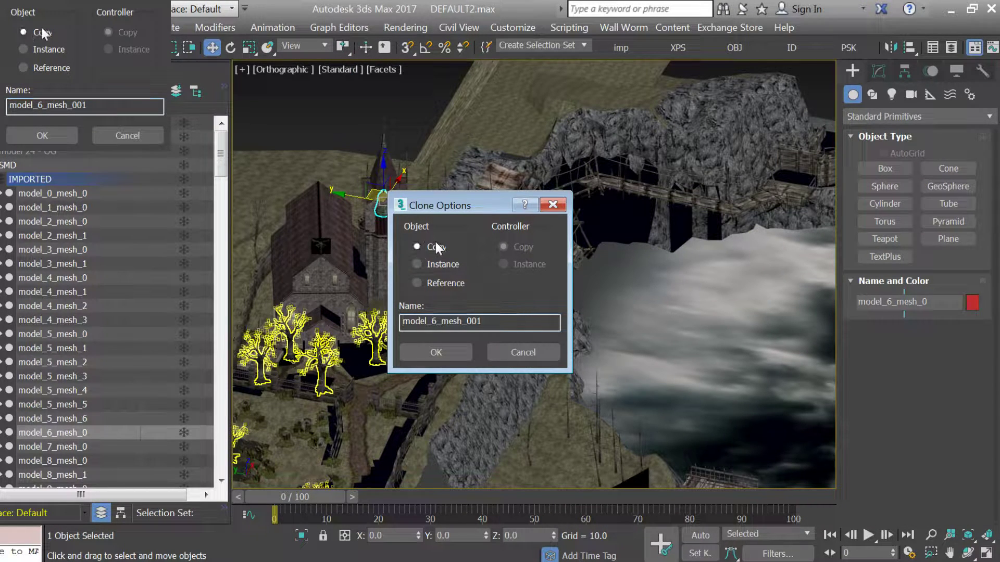
click(436, 352)
scroll(538, 172, up, 5)
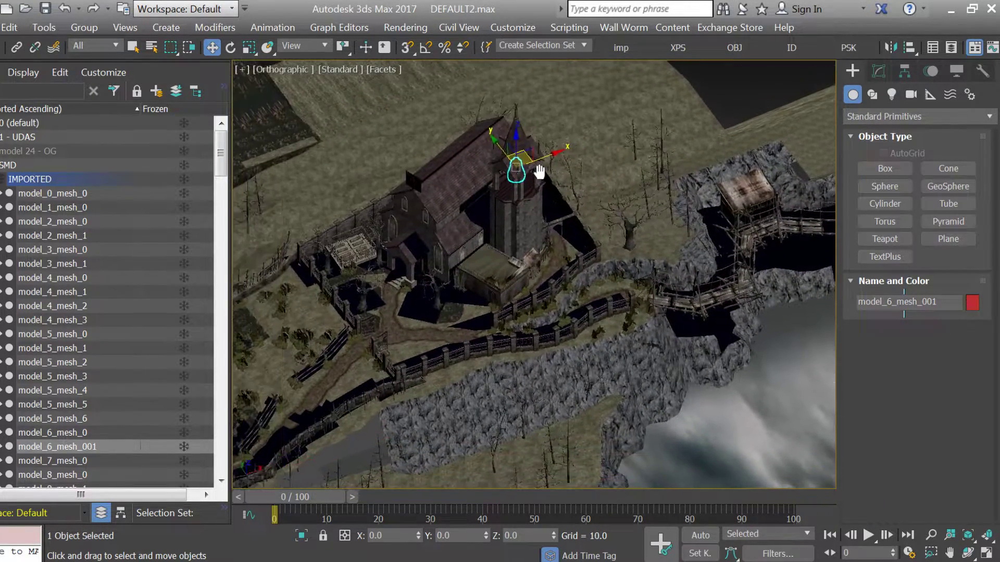
mouse_move(522, 157)
mouse_down()
mouse_move(426, 263)
mouse_move(345, 328)
mouse_move(462, 185)
mouse_move(451, 184)
mouse_move(441, 270)
mouse_move(455, 398)
mouse_up()
mouse_move(428, 318)
mouse_down()
mouse_move(352, 330)
mouse_move(386, 263)
mouse_move(340, 312)
mouse_move(274, 326)
mouse_move(392, 348)
mouse_move(541, 295)
mouse_move(471, 292)
mouse_move(473, 312)
mouse_move(563, 311)
mouse_up()
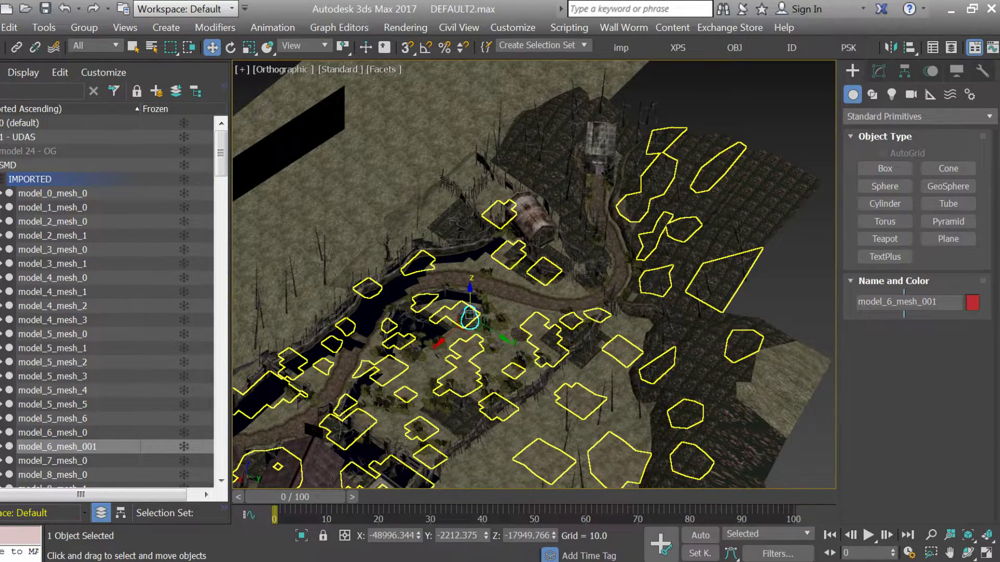
key(alt+Tab)
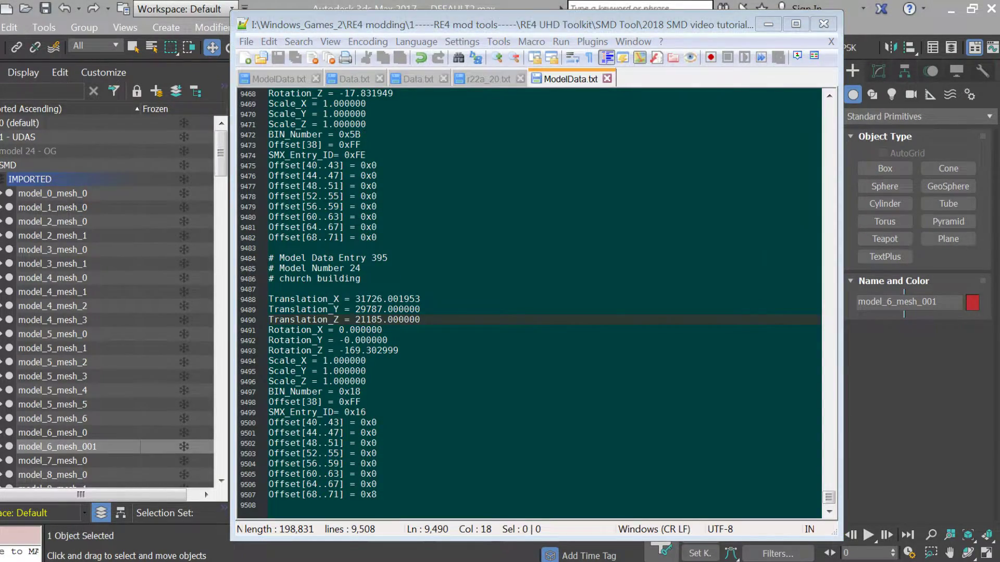
key(alt+Tab)
drag(228, 147, 229, 278)
Distort the duplicated bell at vertex level by pulling its lower side vertices outward and raising its top vertices
drag(448, 312, 468, 325)
scroll(468, 325, up, 5)
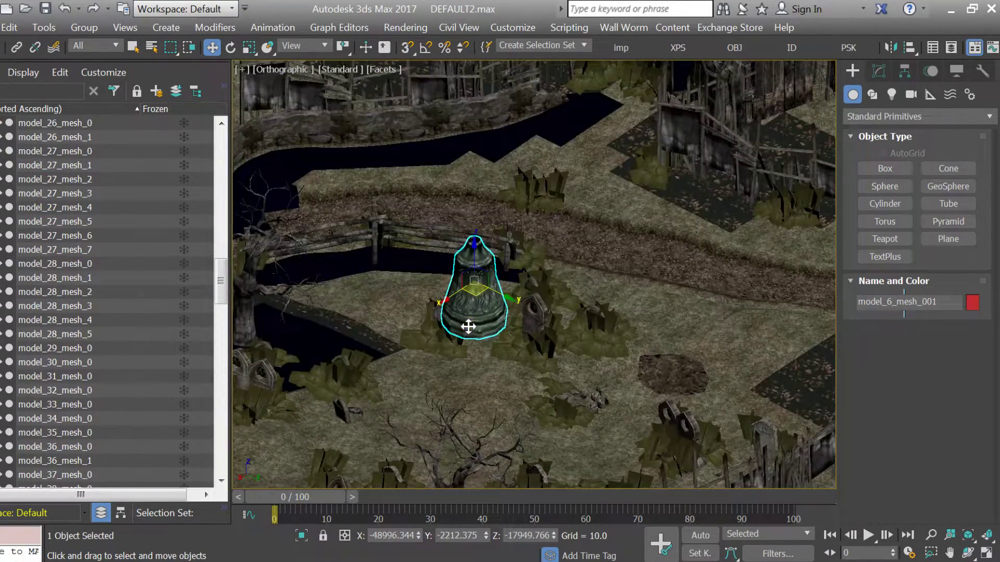
key(1)
drag(506, 284, 572, 334)
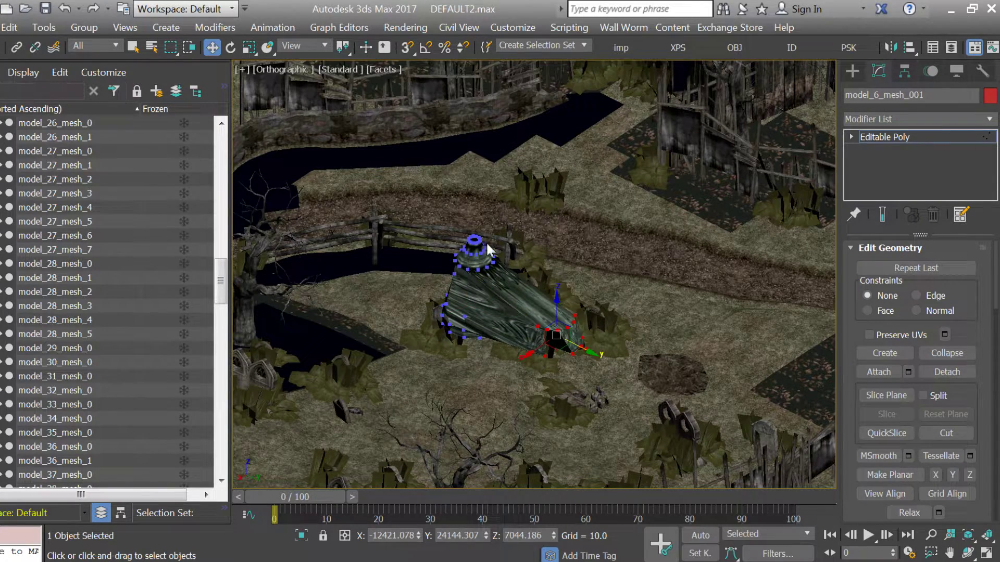
drag(507, 283, 508, 284)
drag(475, 226, 476, 149)
drag(507, 292, 545, 315)
key(1)
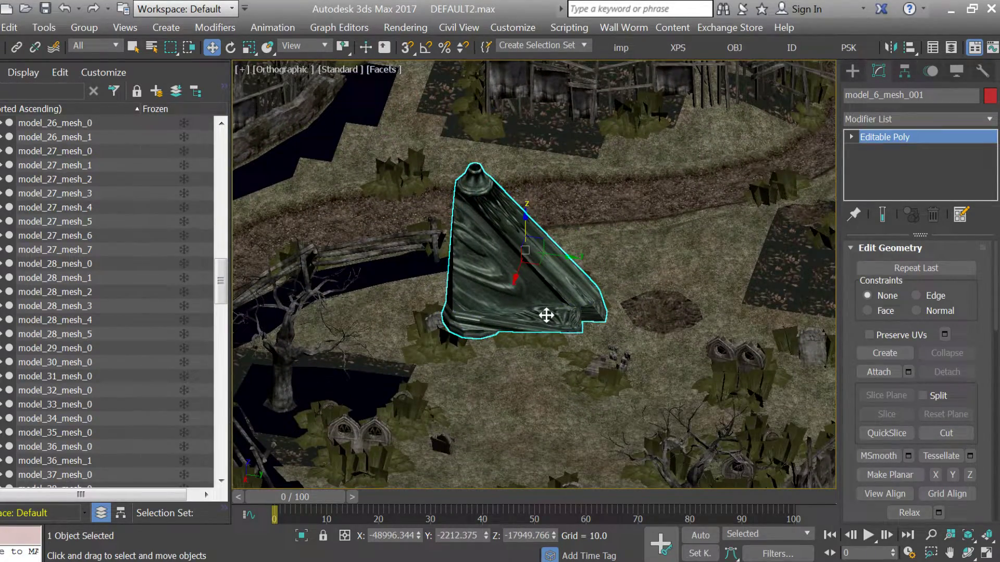
Start an OBJ export of the distorted bell, then switch to Windows Explorer and open the r108_04 folder in 2018 SMD video tutorial
click(734, 47)
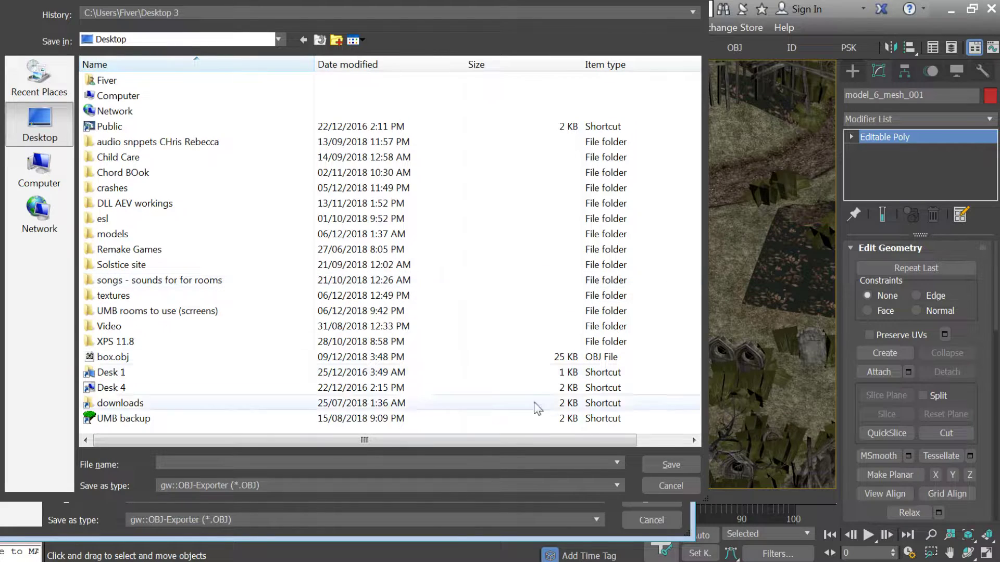
key(alt+Tab)
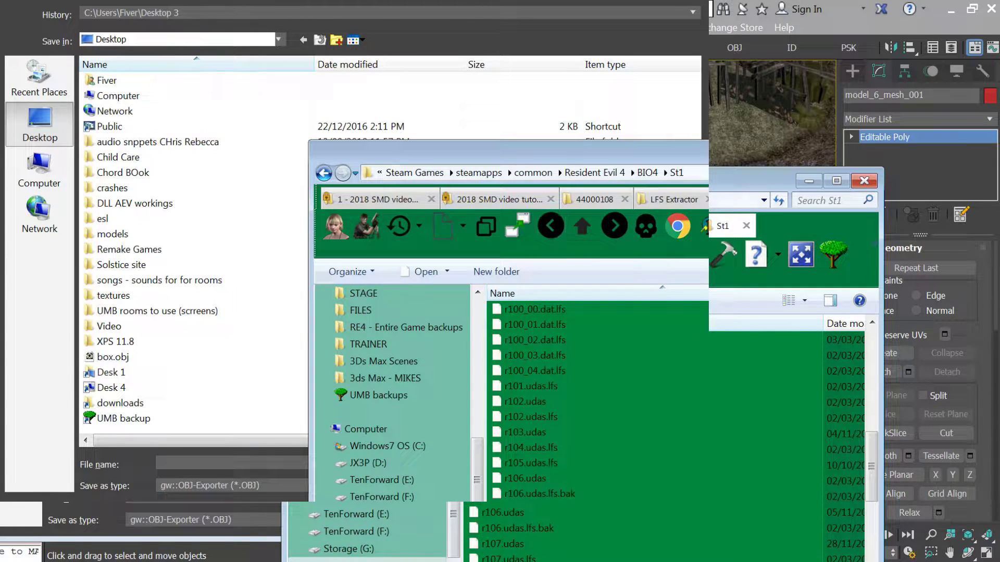
key(ctrl+Tab)
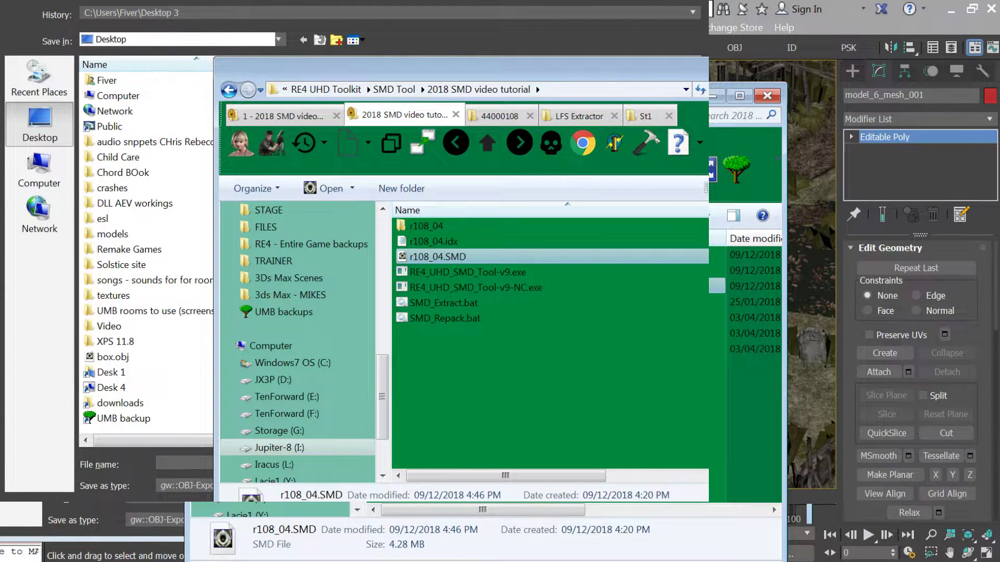
key(Up)
key(Up)
key(Return)
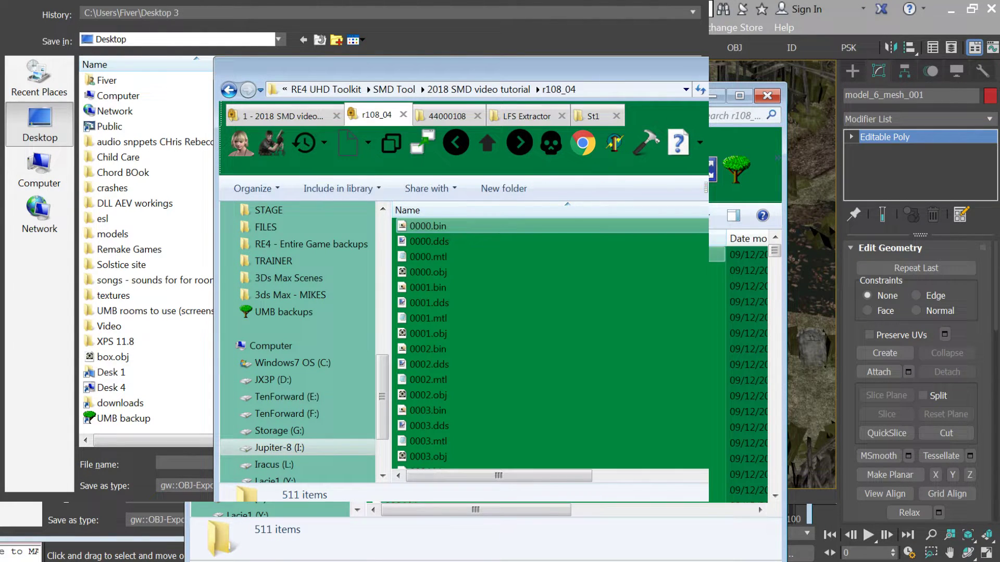
Fit the file list's column widths to their contents and sort the r108_04 folder by type
scroll(549, 341, down, 20)
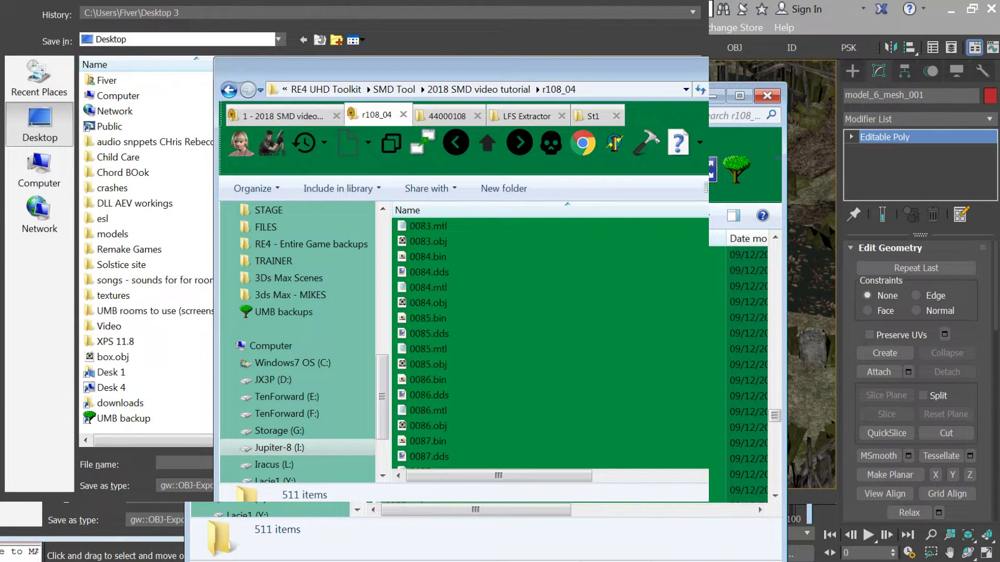
scroll(549, 341, down, 20)
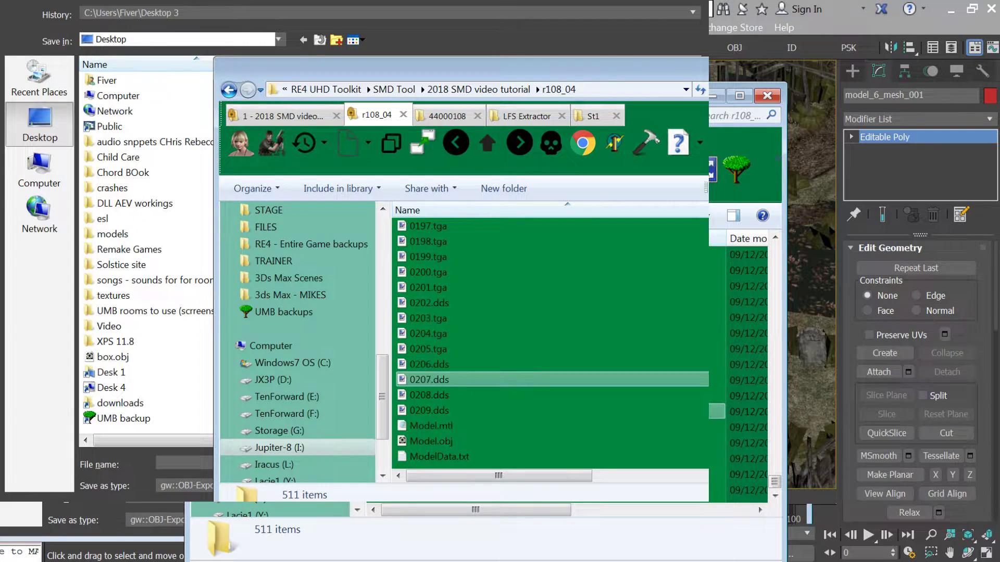
scroll(549, 409, up, 19)
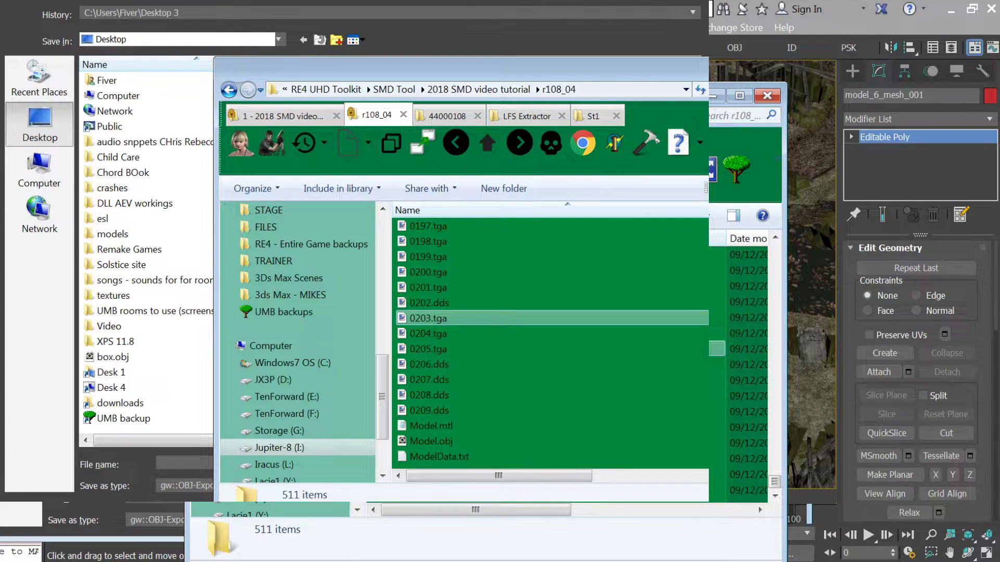
scroll(549, 341, up, 14)
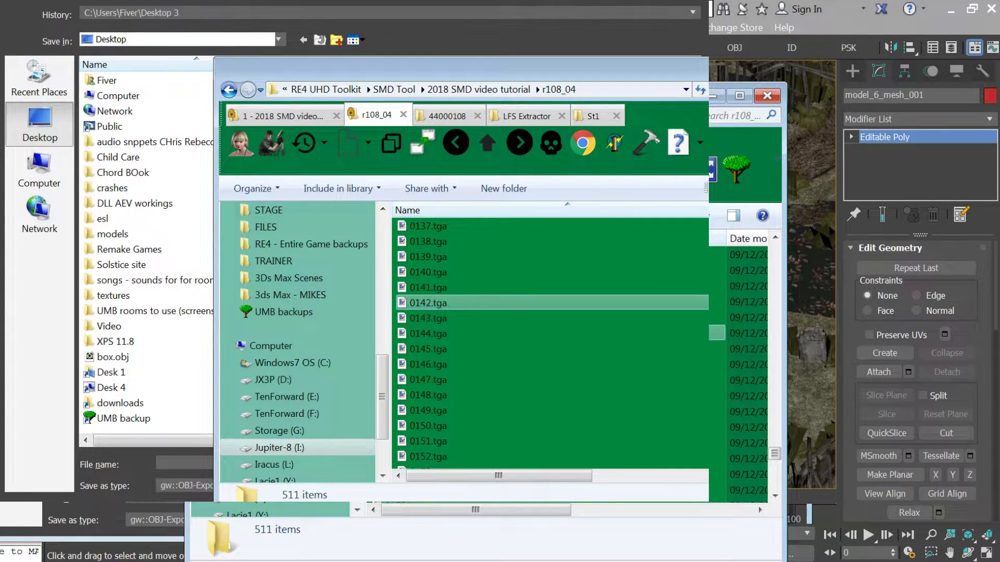
scroll(549, 341, up, 2)
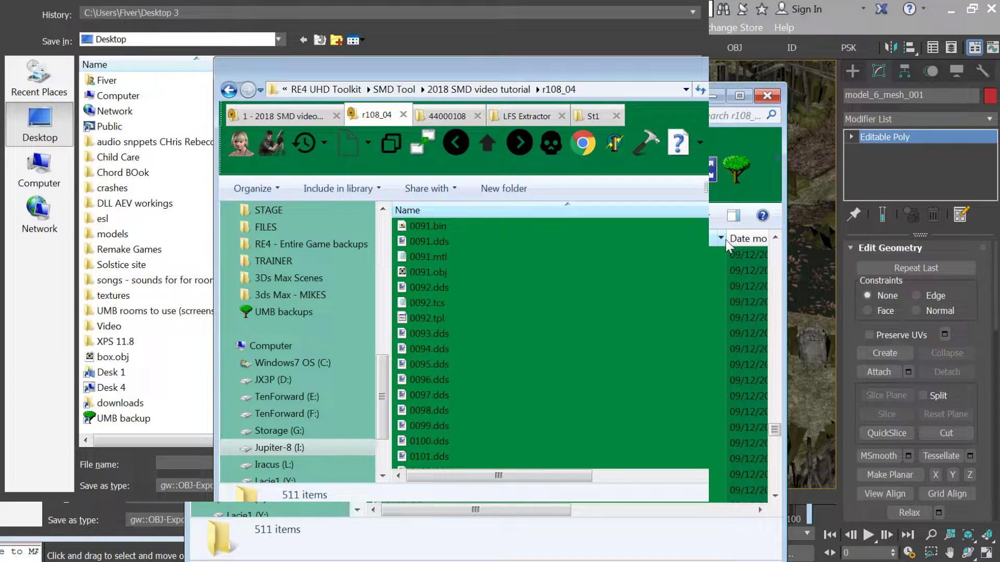
right_click(727, 245)
click(839, 261)
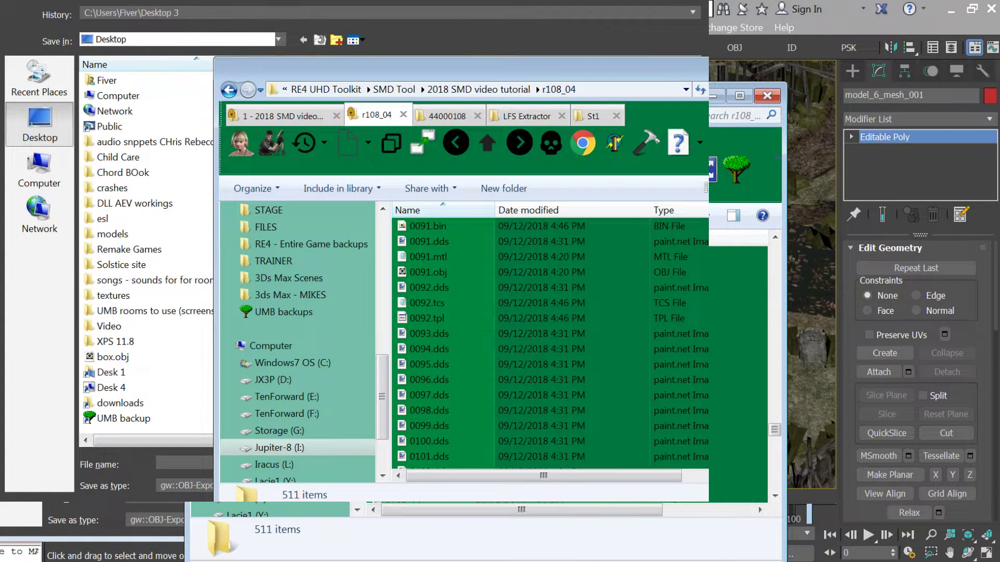
click(664, 210)
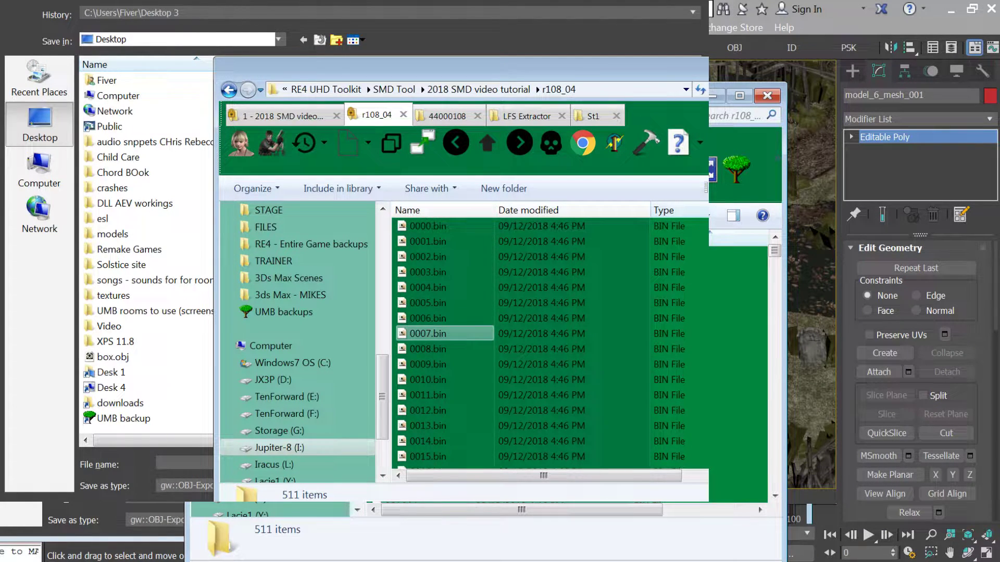
Delete all texture images from 0000.dds through 0209.dds in the r108_04 folder
scroll(547, 341, down, 10)
scroll(547, 341, down, 5)
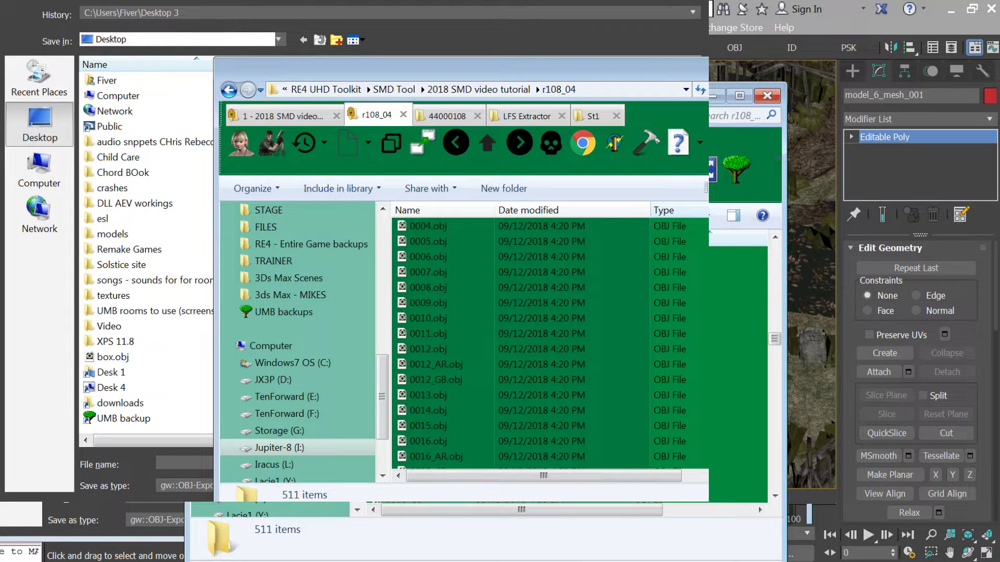
scroll(547, 341, down, 10)
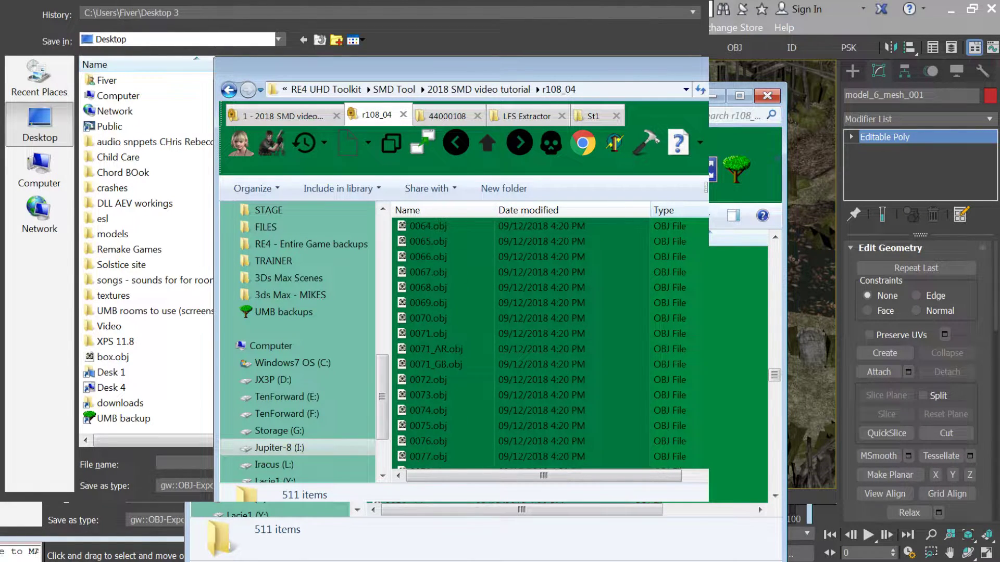
scroll(547, 341, up, 2)
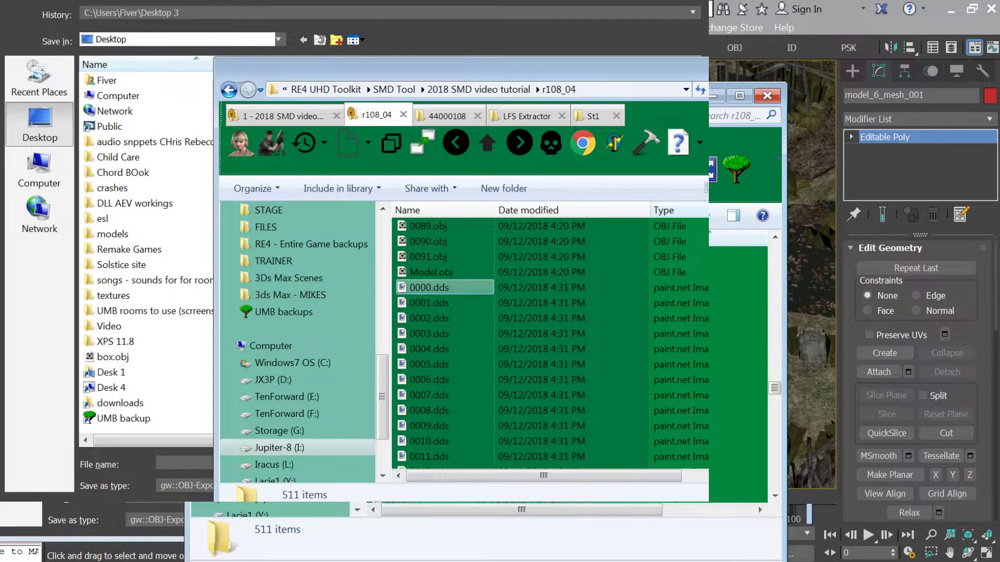
click(443, 287)
drag(774, 391, 775, 482)
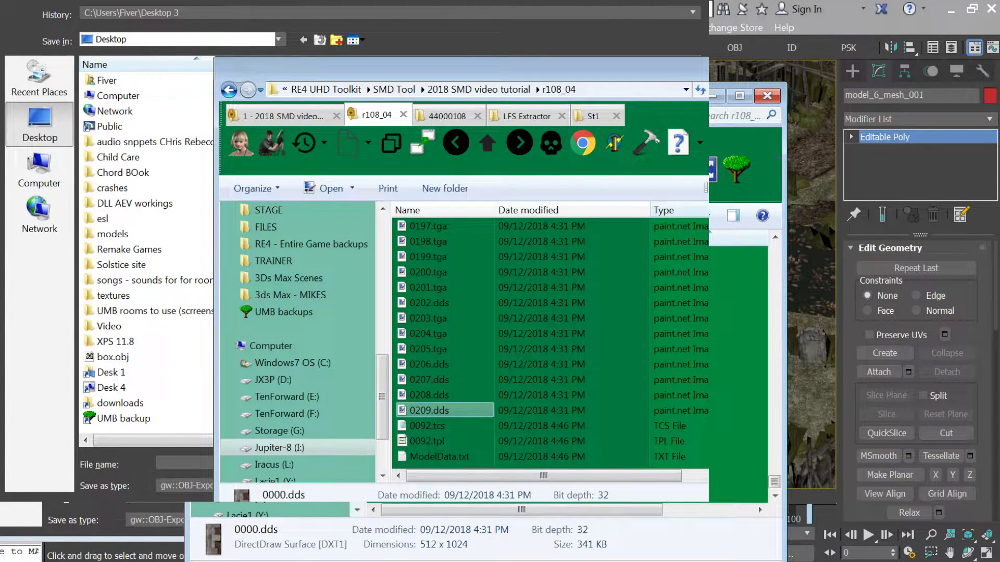
shift+click(443, 410)
key(Delete)
key(Return)
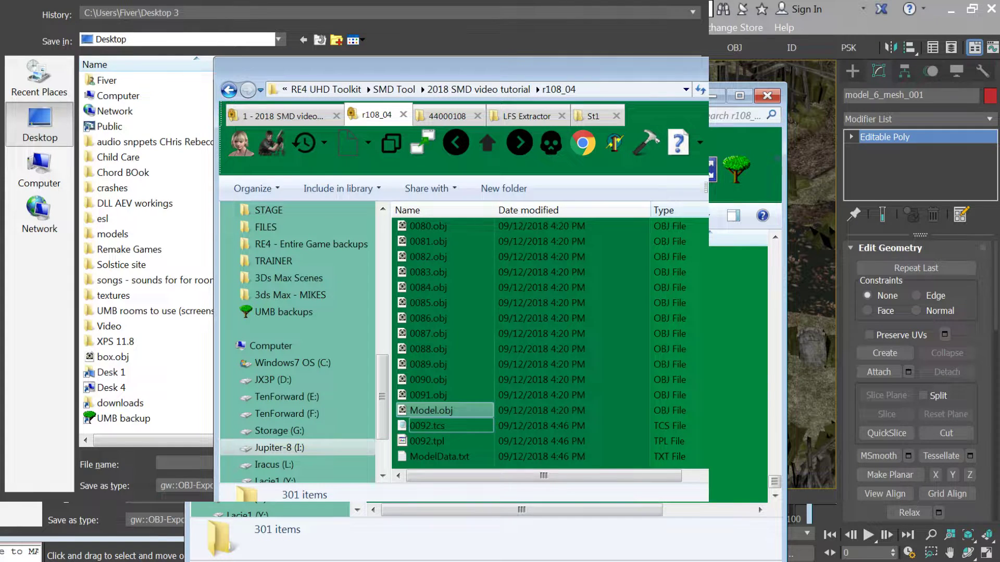
Check the last numbered OBJ file, 0091.obj, and set the OBJ export location to the r108_04 folder using its copied path
click(428, 395)
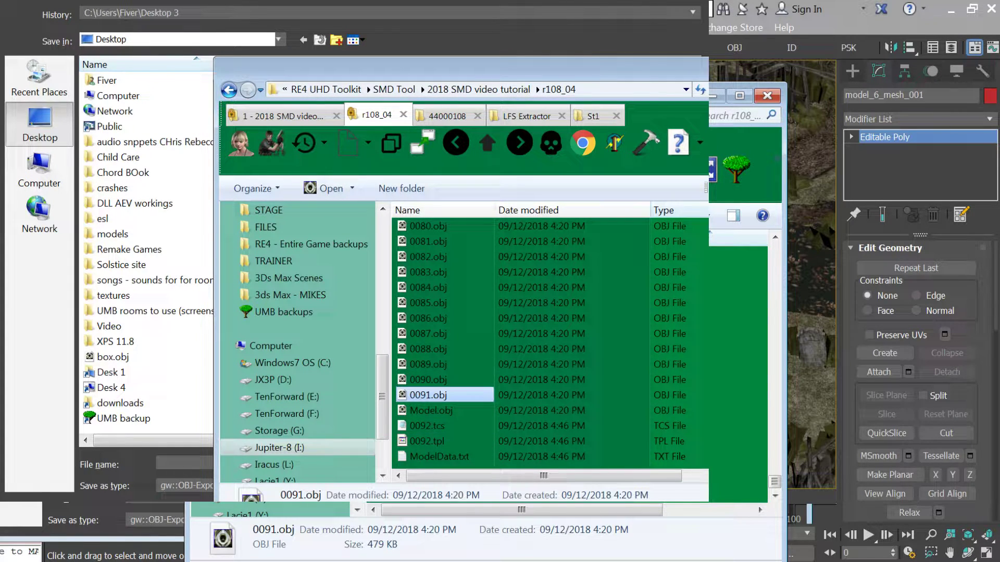
key(F2)
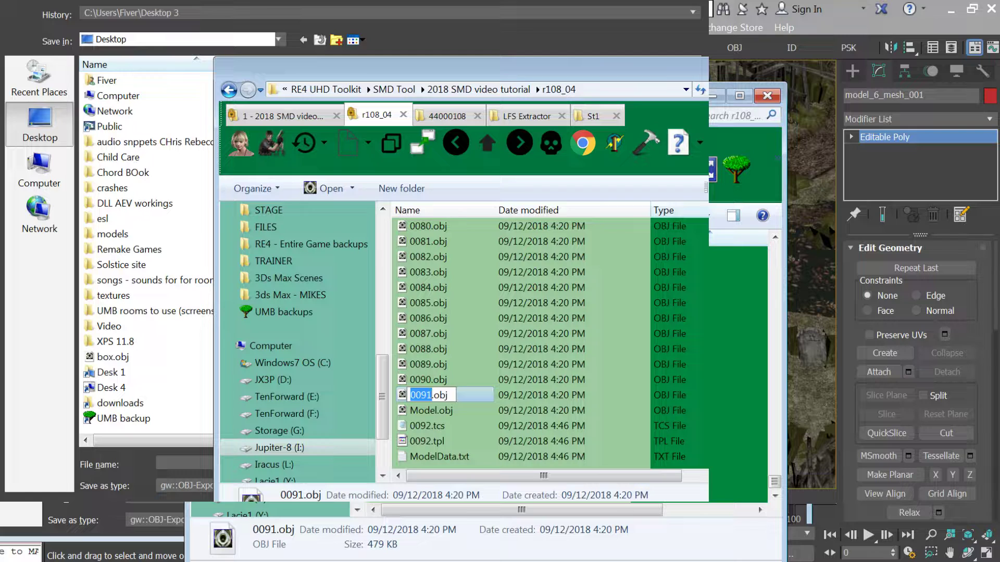
click(625, 89)
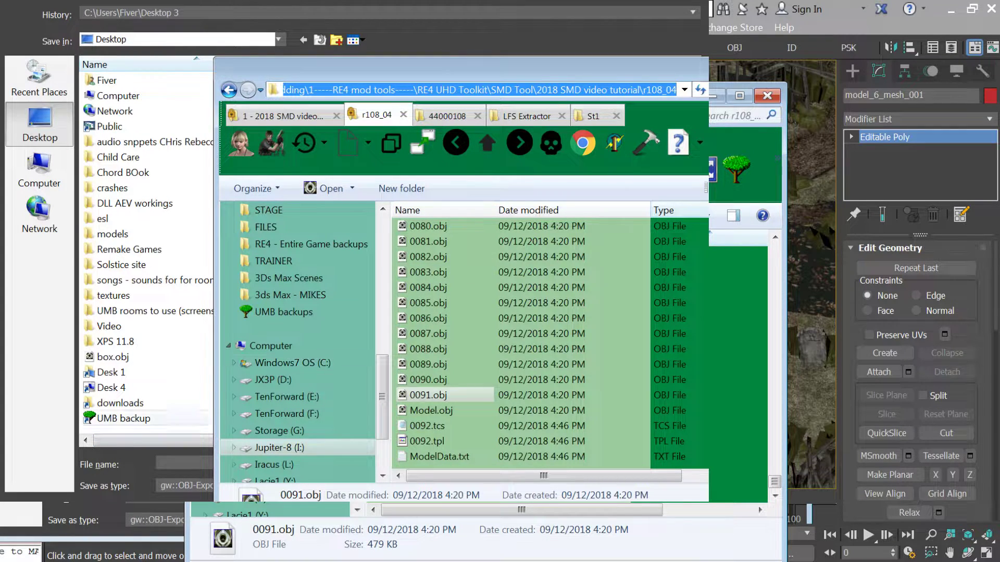
click(182, 465)
text(D:\Windows_Games_2\RE4 modding\1-----RE4 mod tools-----\RE4 UHD Toolkit\SMD Tool\2018 SMD video tutorial\r108_04)
key(Return)
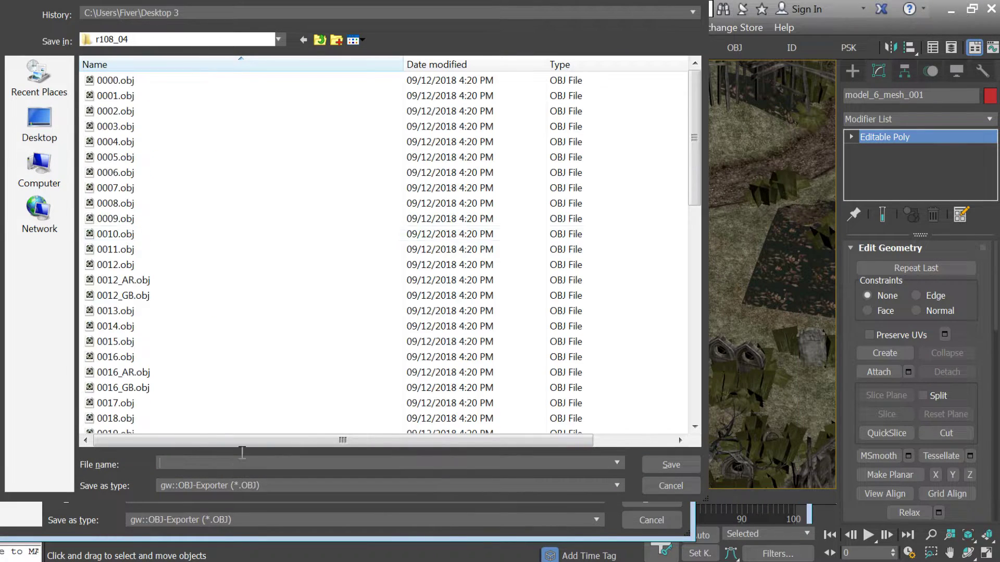
Export the distorted bell into r108_04 as 0092 using the OBJ preset with triangle faces
click(208, 357)
scroll(206, 362, down, 20)
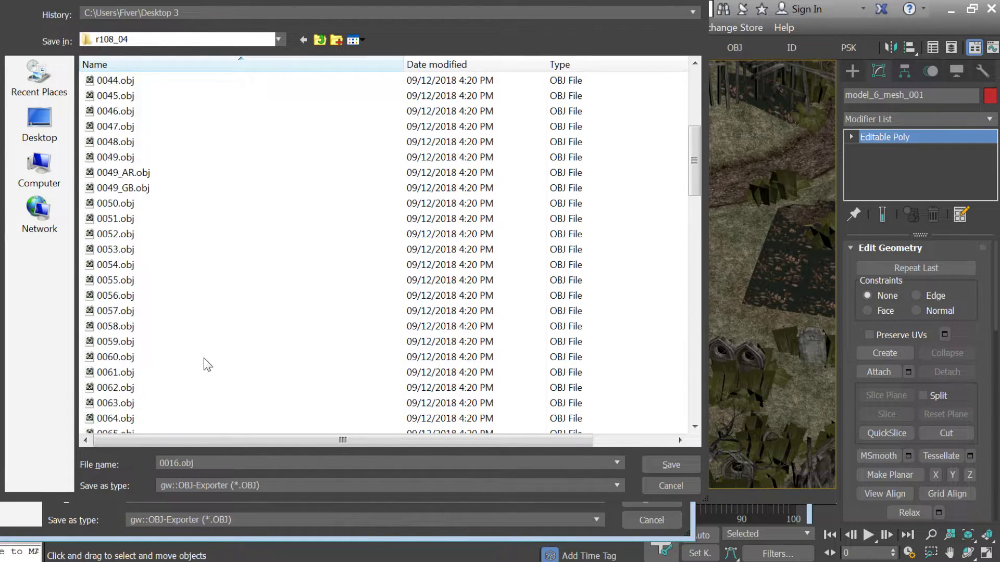
click(145, 403)
double_click(189, 463)
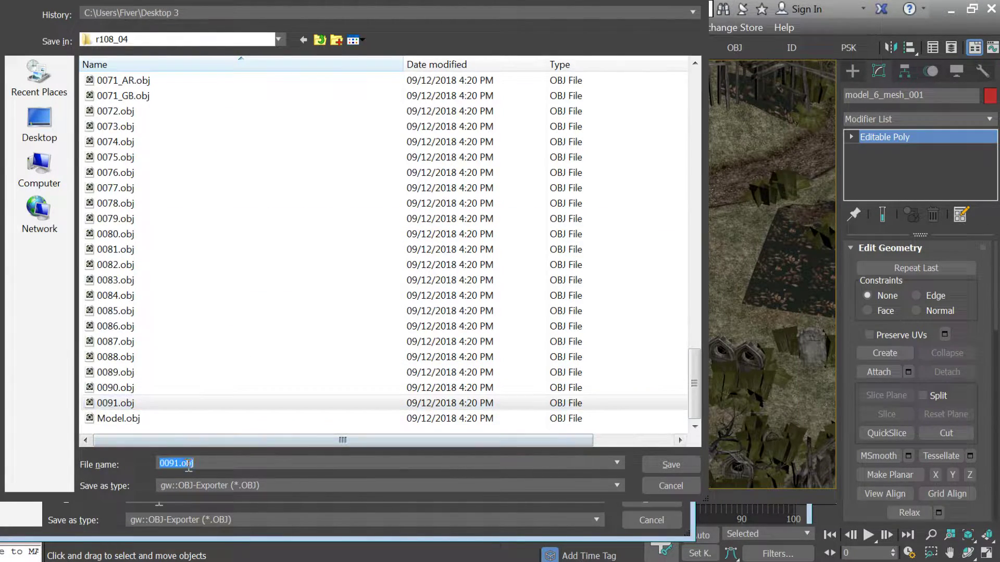
text(0092)
click(662, 461)
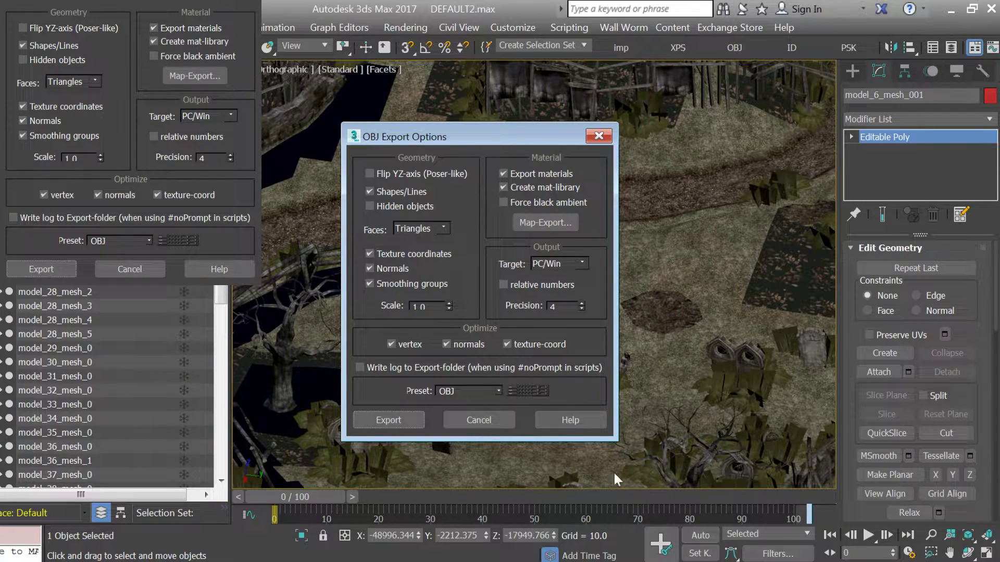
click(386, 416)
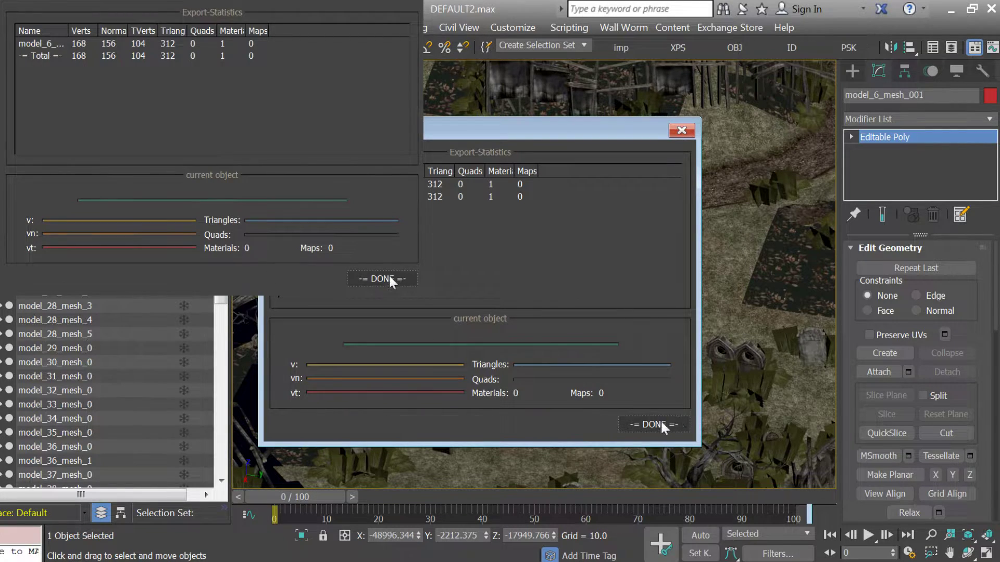
click(392, 274)
Return to Windows Explorer and create a folder named backup inside r108_04
key(alt+Tab)
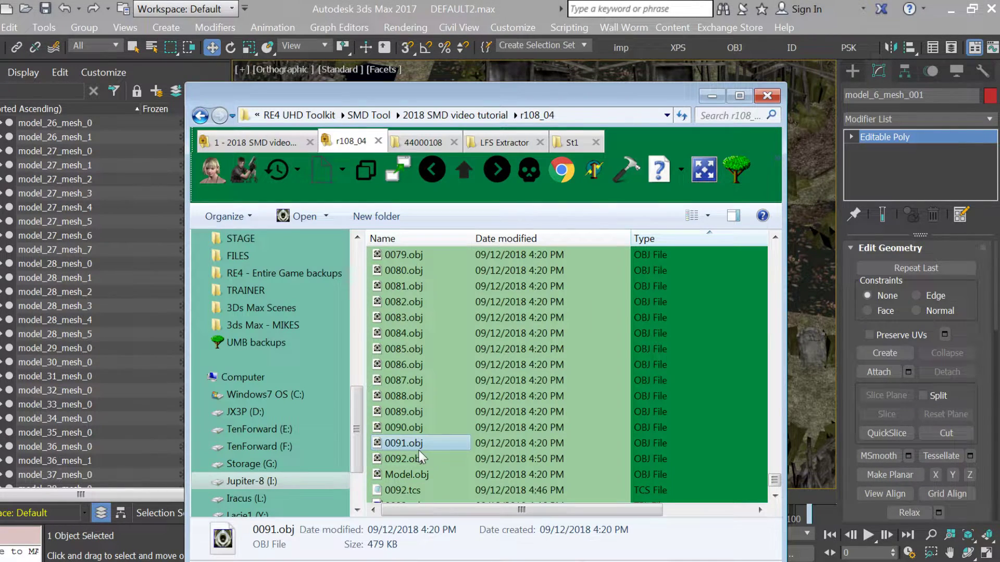
click(433, 475)
scroll(436, 476, down, 1)
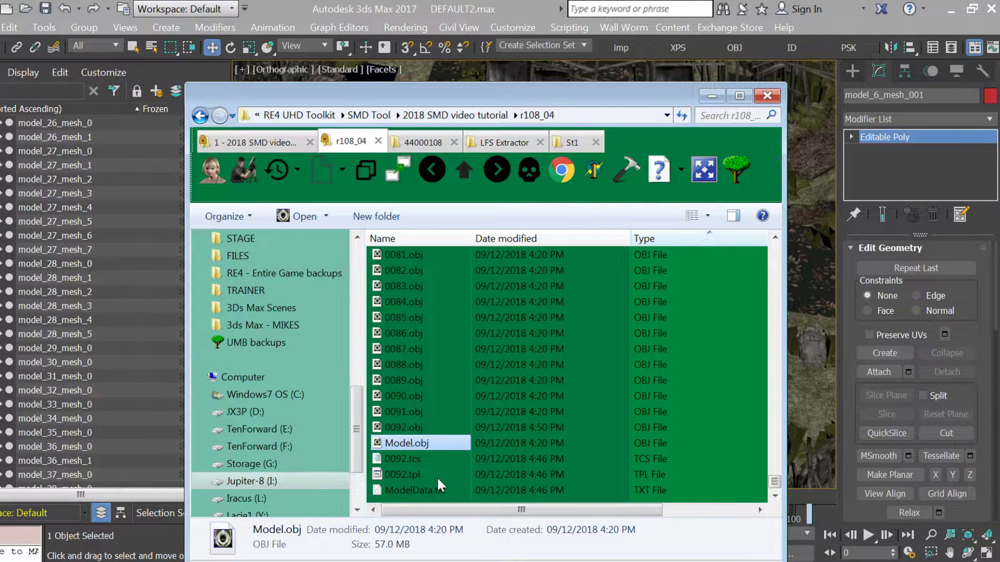
click(404, 475)
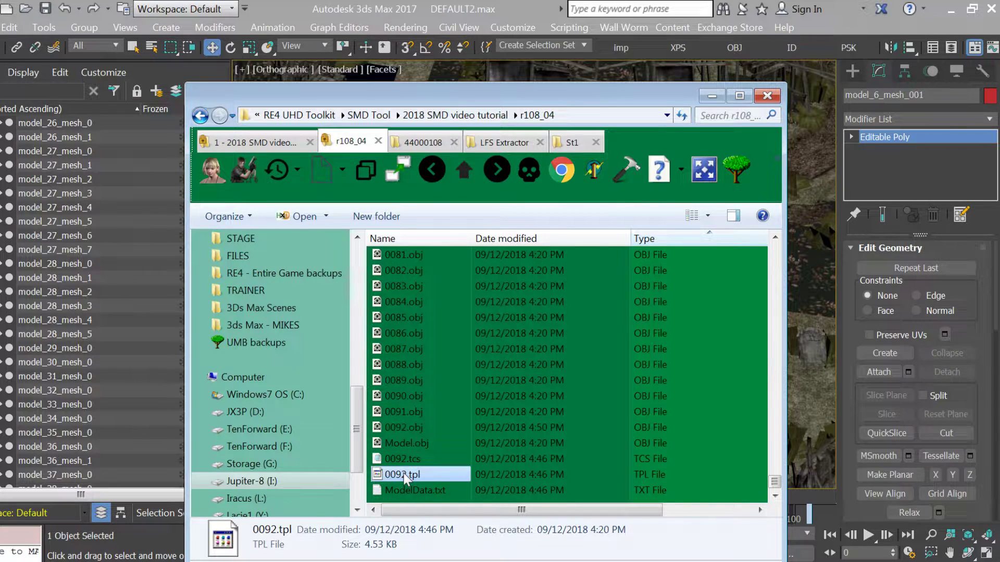
right_click(454, 375)
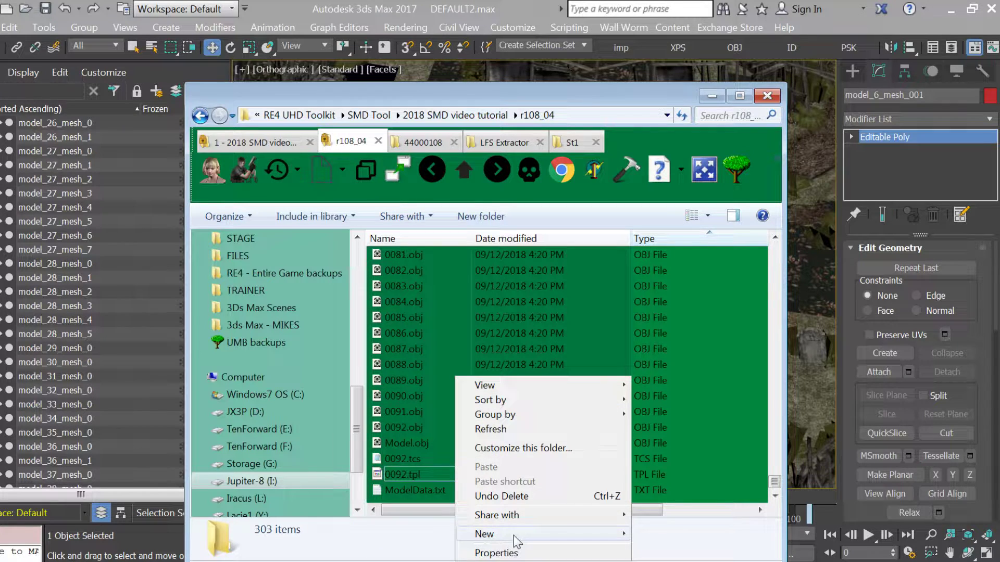
mouse_move(614, 536)
click(672, 334)
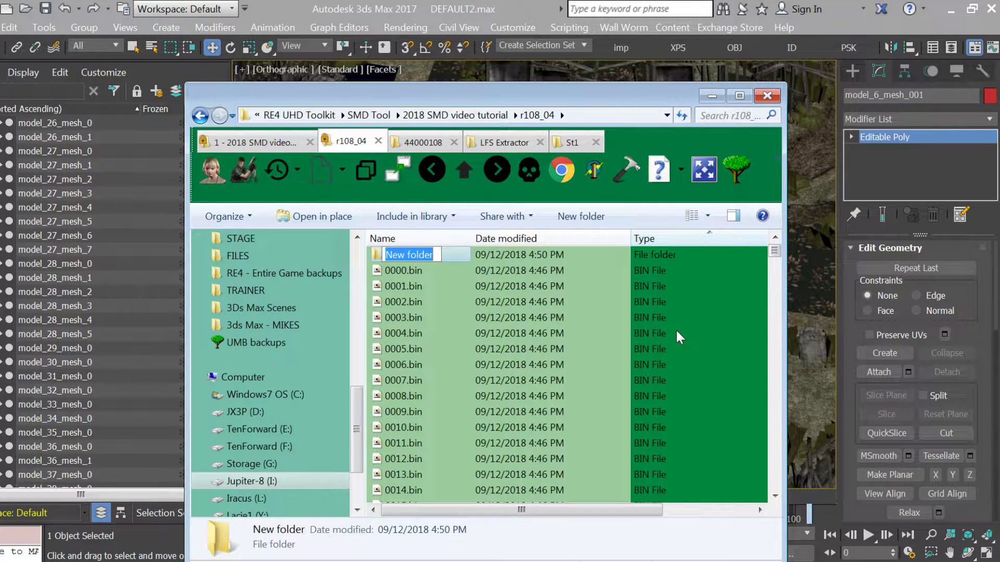
text(backup)
key(Return)
Copy 0092.tpl and ModelData.txt from r108_04 into the backup folder
scroll(777, 303, down, 13)
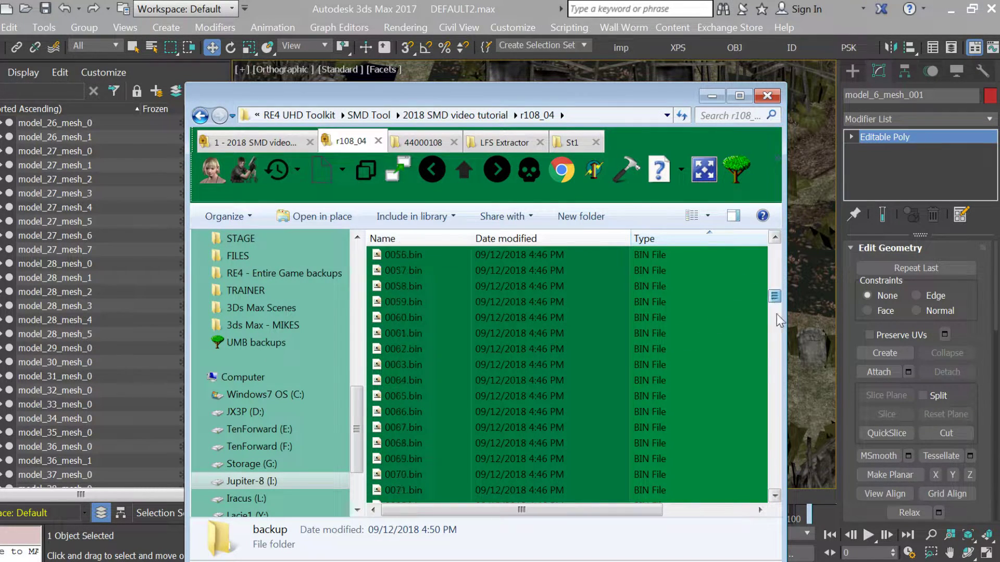
scroll(778, 304, down, 10)
click(399, 473)
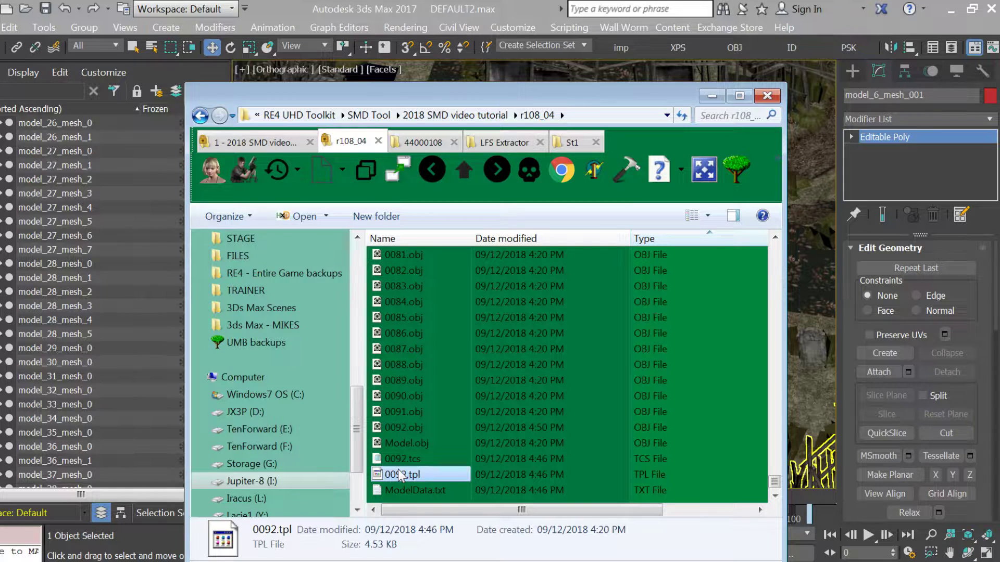
shift+click(457, 490)
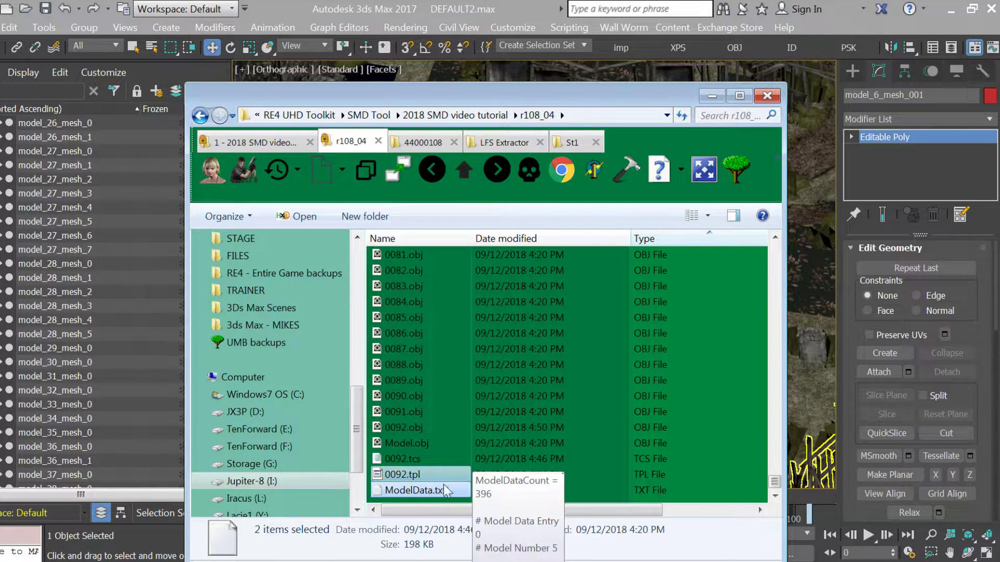
right_click(412, 488)
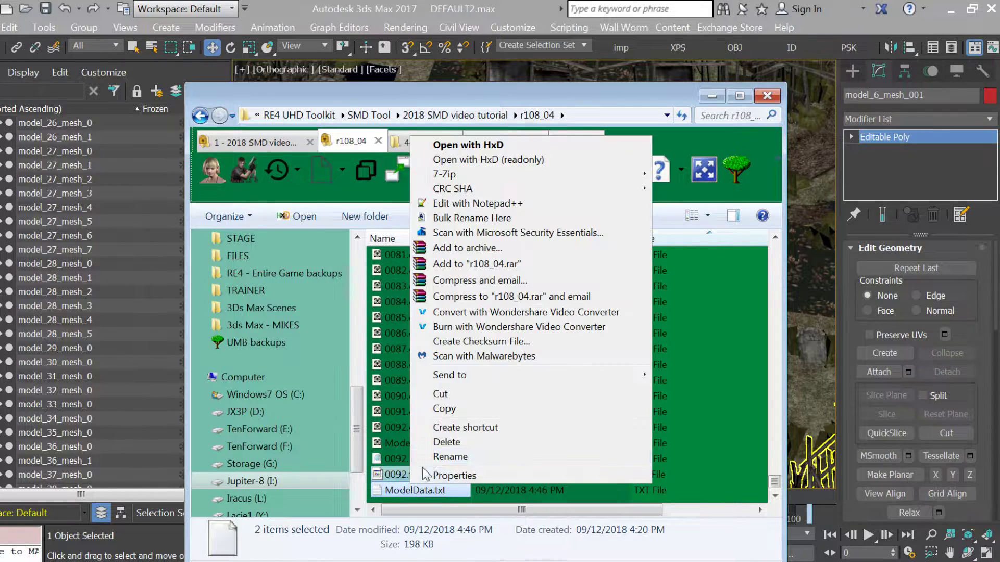
click(438, 409)
drag(775, 481, 774, 242)
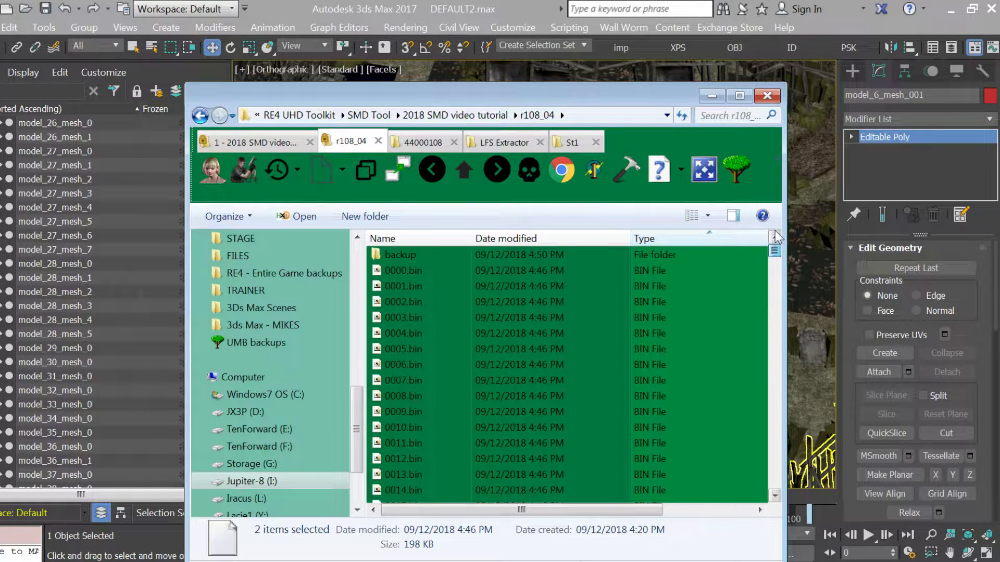
double_click(402, 251)
key(ctrl+v)
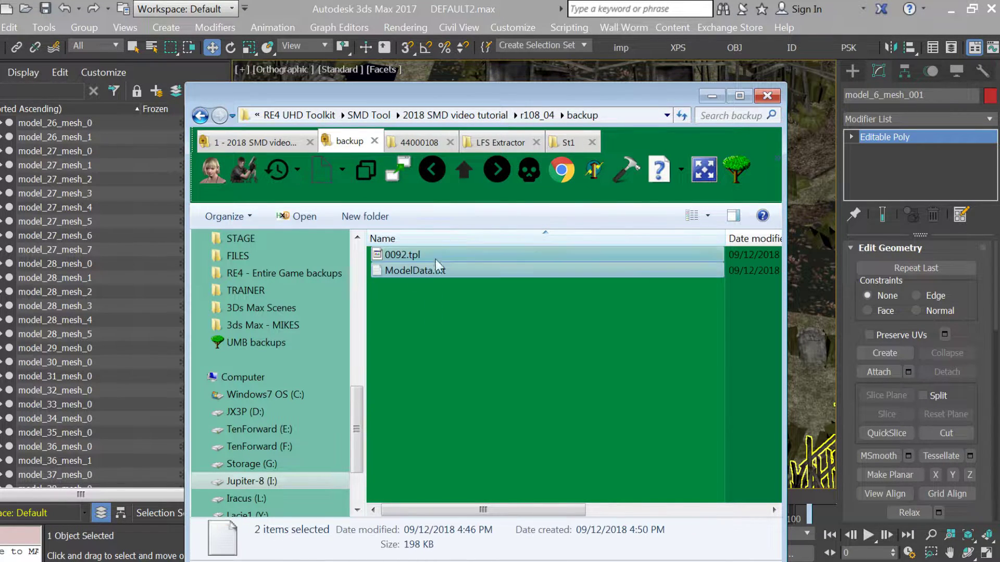
Go back to the r108_04 folder and rename 0092.tpl as 0093.tpl
click(441, 176)
drag(774, 255, 774, 482)
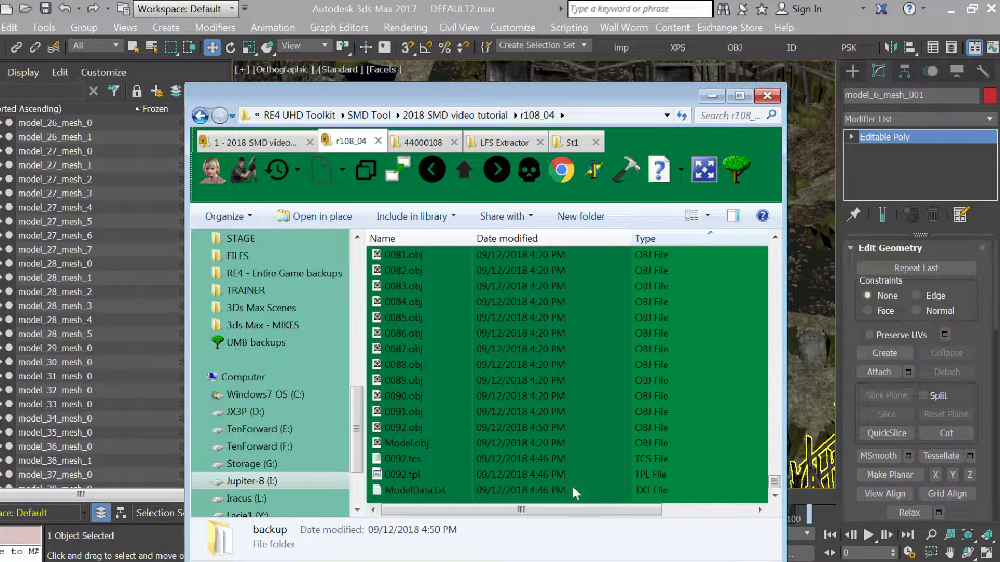
click(411, 475)
click(406, 474)
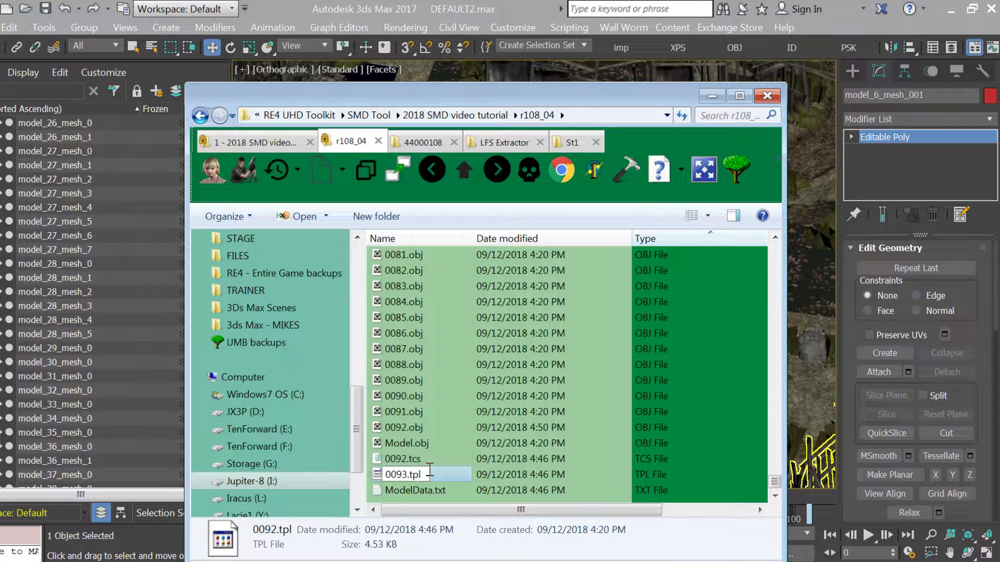
key(Return)
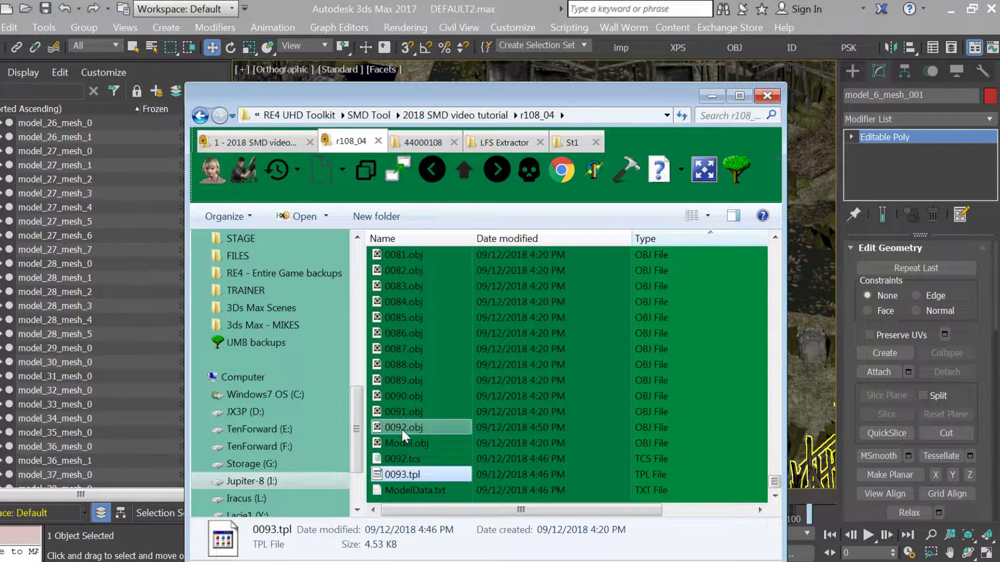
Open ModelData.txt from r108_04 and paste a copy of Model Data Entry 395 at the end of the file
double_click(412, 487)
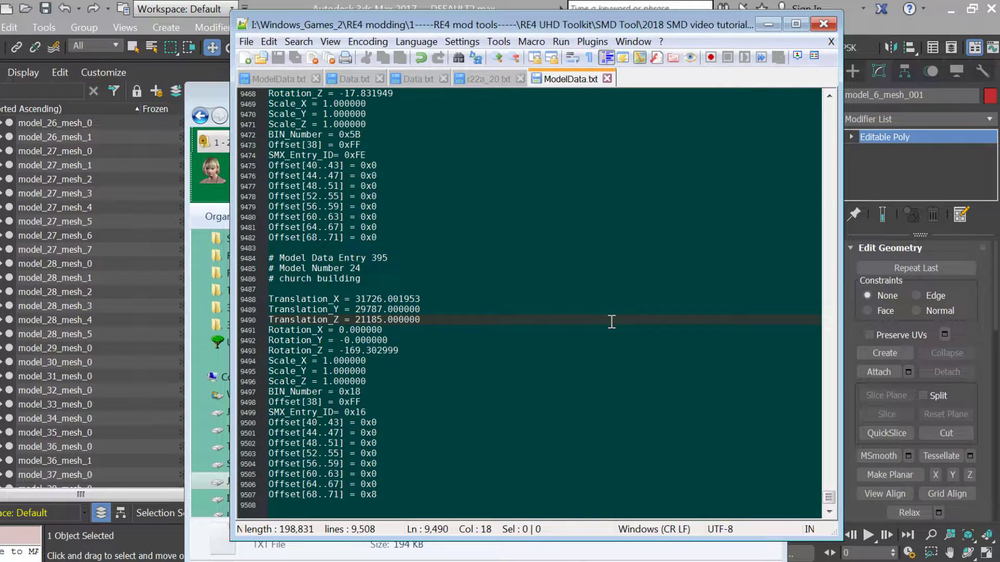
click(387, 495)
key(Return)
key(Return)
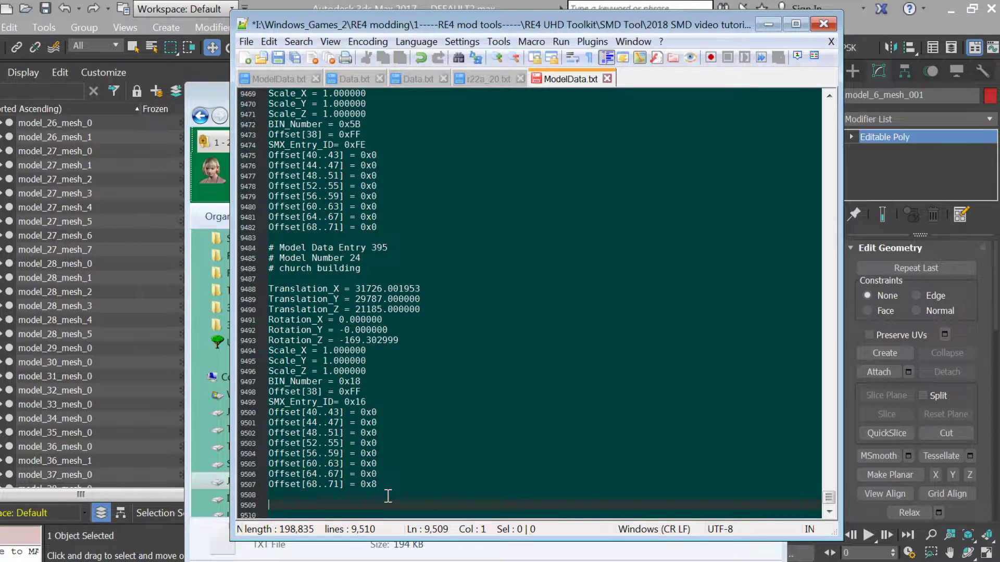
drag(387, 491, 297, 245)
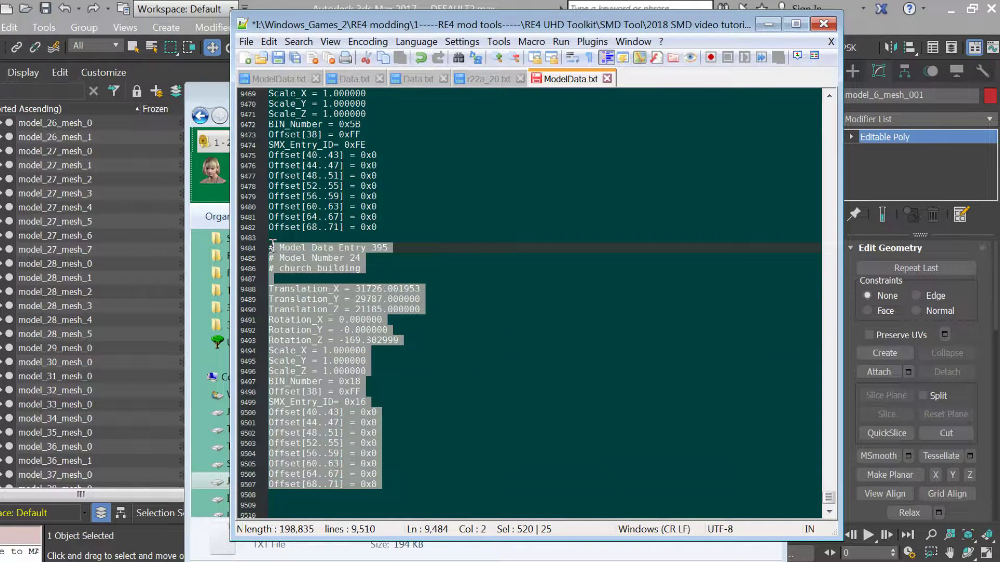
click(397, 485)
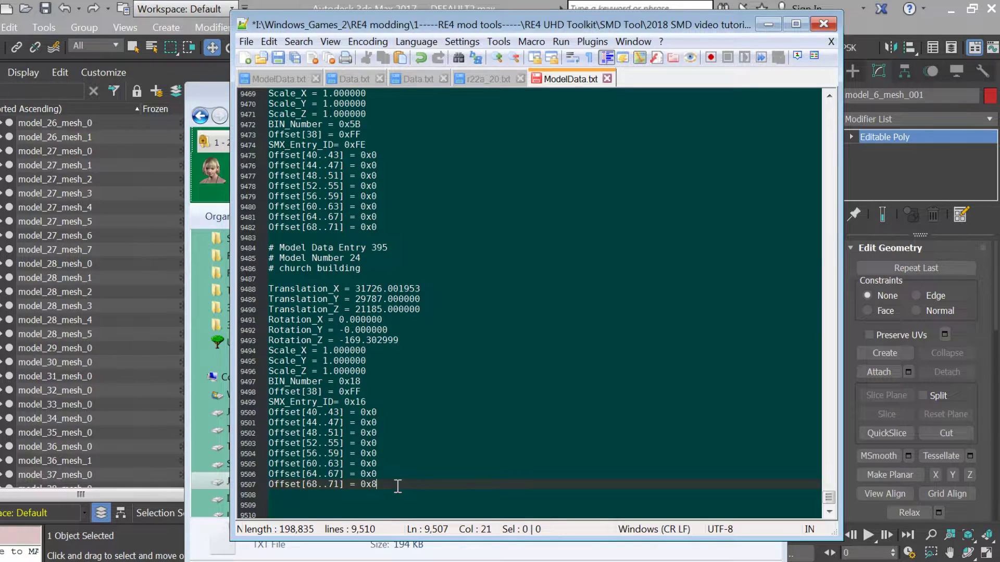
key(Return)
key(Return)
right_click(360, 503)
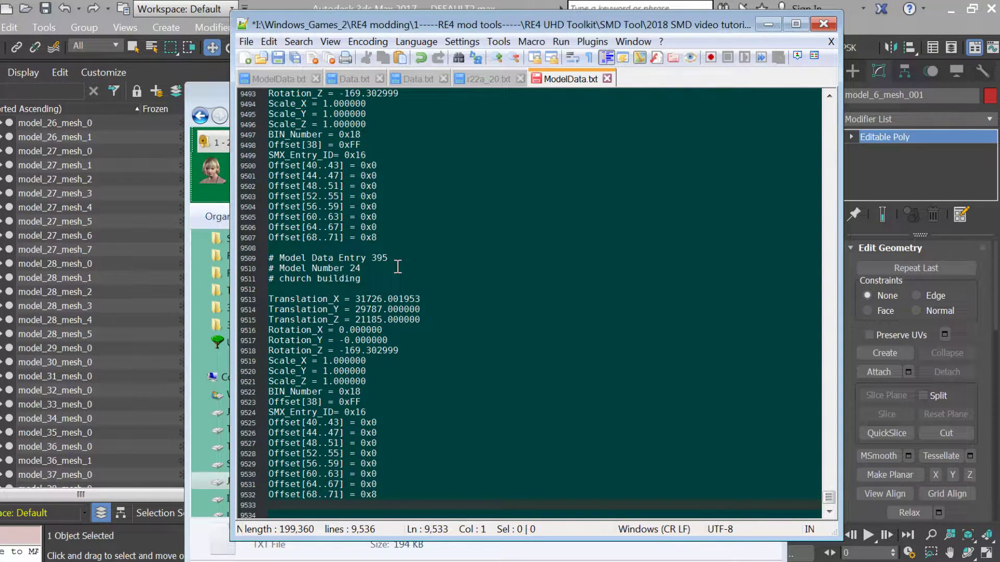
Renumber the copied model data entry to 396 and replace its church building comment with "werid shape"
scroll(398, 267, up, 1)
drag(383, 289, 394, 291)
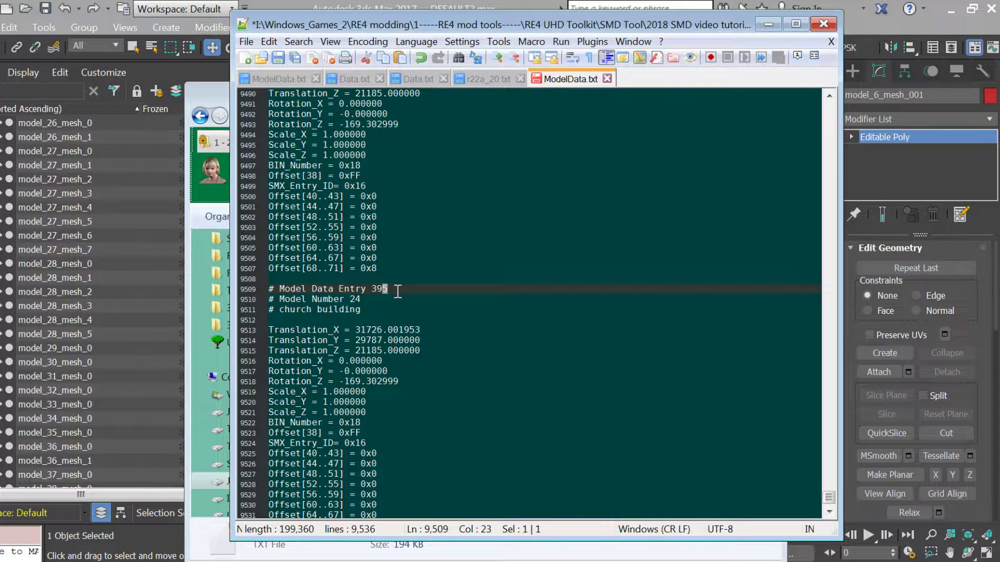
text(6)
drag(371, 306, 279, 311)
text(werid shpa)
key(BackSpace)
text(pe)
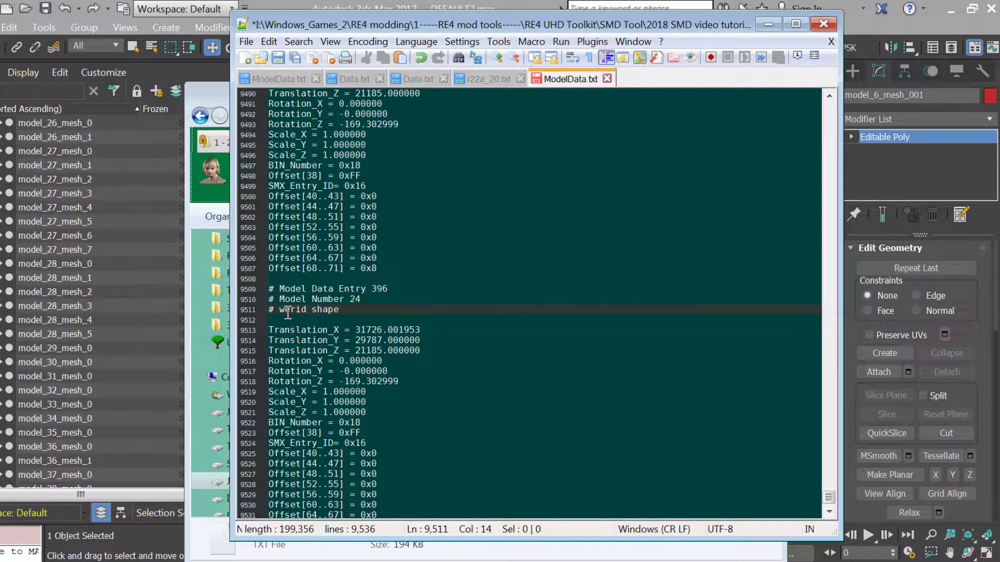
Look over the model's placement in the 3ds Max scene and return to ModelData.txt
drag(360, 325, 421, 331)
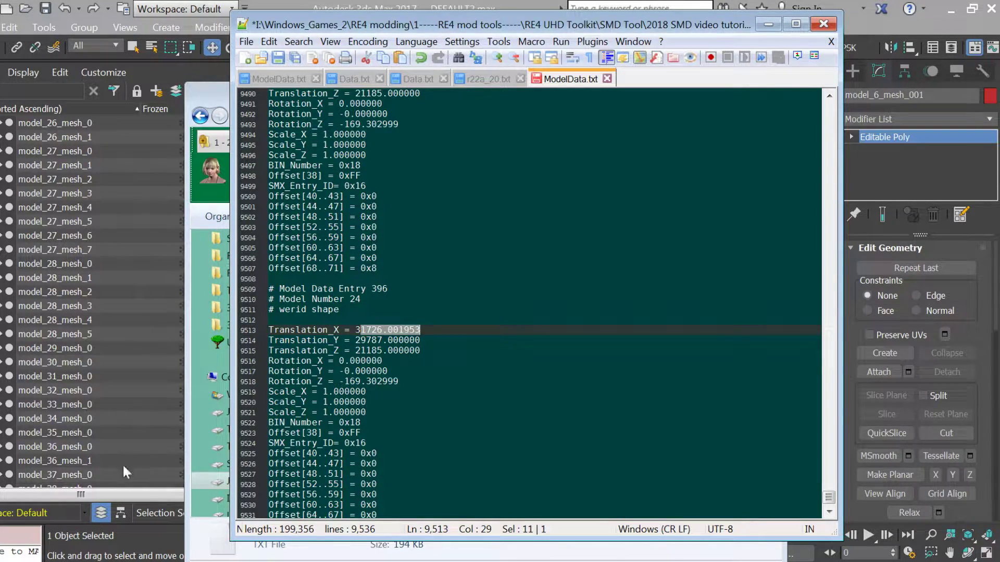
click(159, 500)
drag(533, 328, 598, 348)
scroll(518, 325, down, 5)
key(alt+Tab)
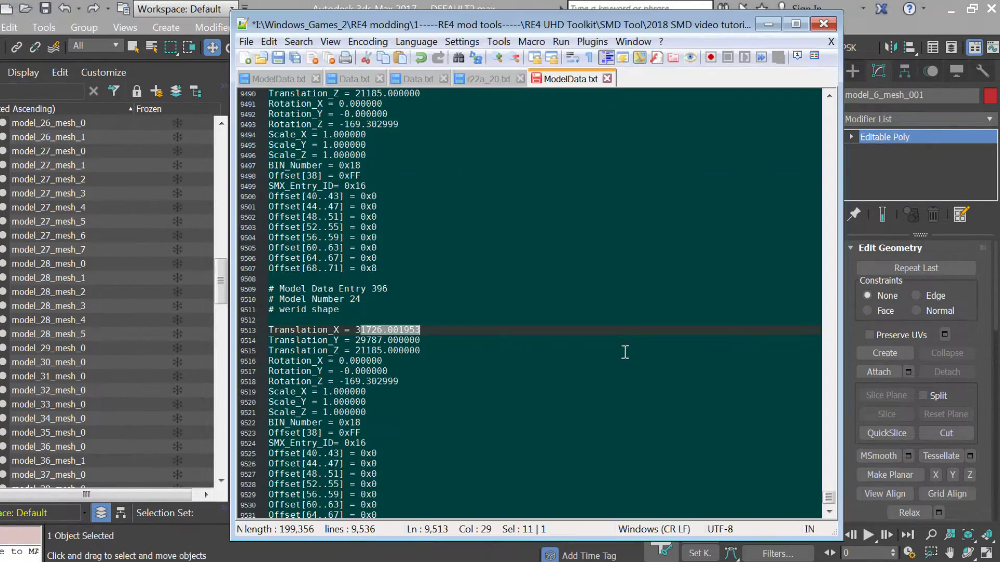
Set entry 396's Translation_X to 0.000000, Translation_Y to -0.000000 and Translation_Z to 0.000000
click(378, 330)
drag(340, 360, 388, 359)
key(ctrl+c)
drag(355, 329, 420, 329)
key(Delete)
key(ctrl+v)
drag(355, 340, 431, 341)
text(-)
key(ctrl+v)
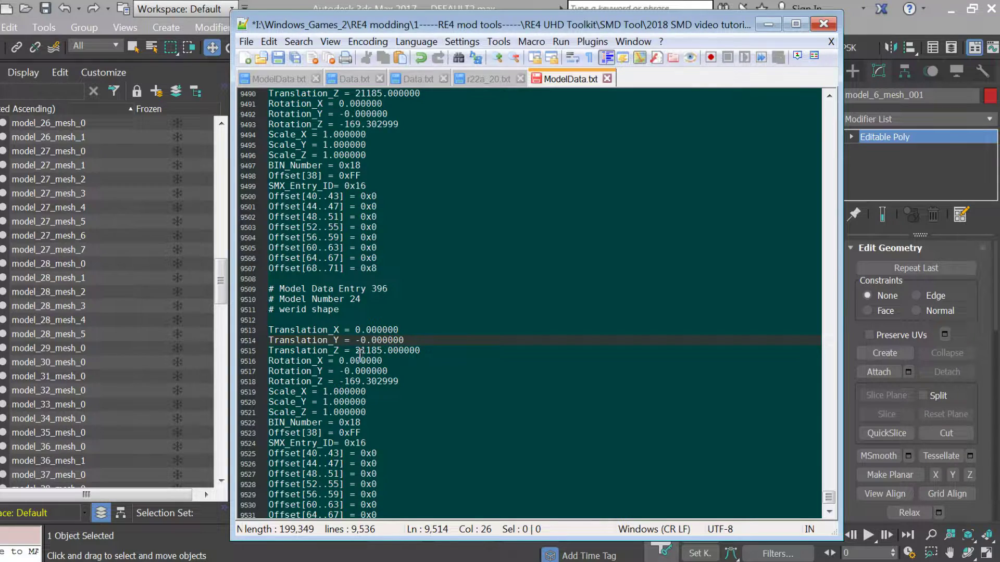
drag(357, 350, 421, 350)
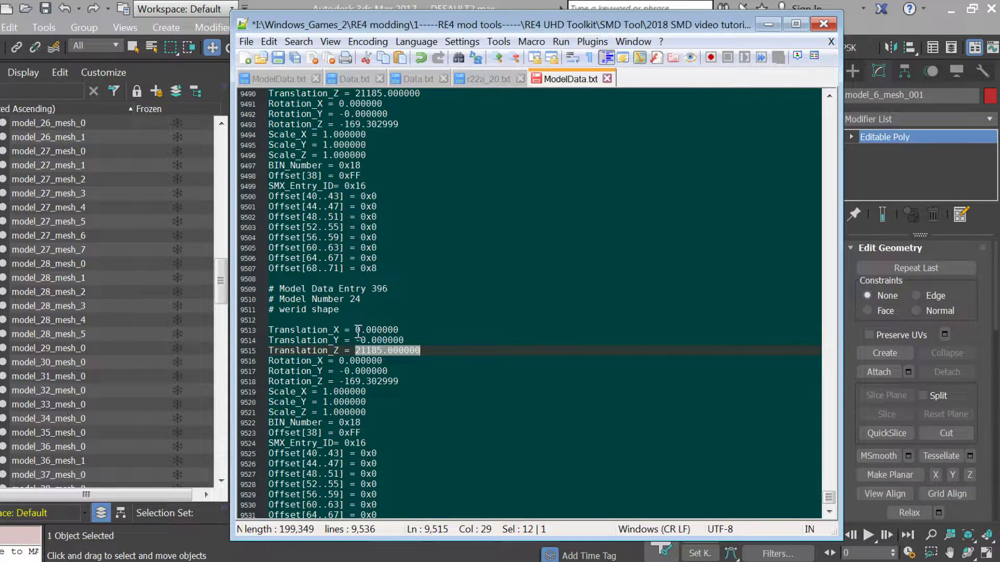
key(ctrl+v)
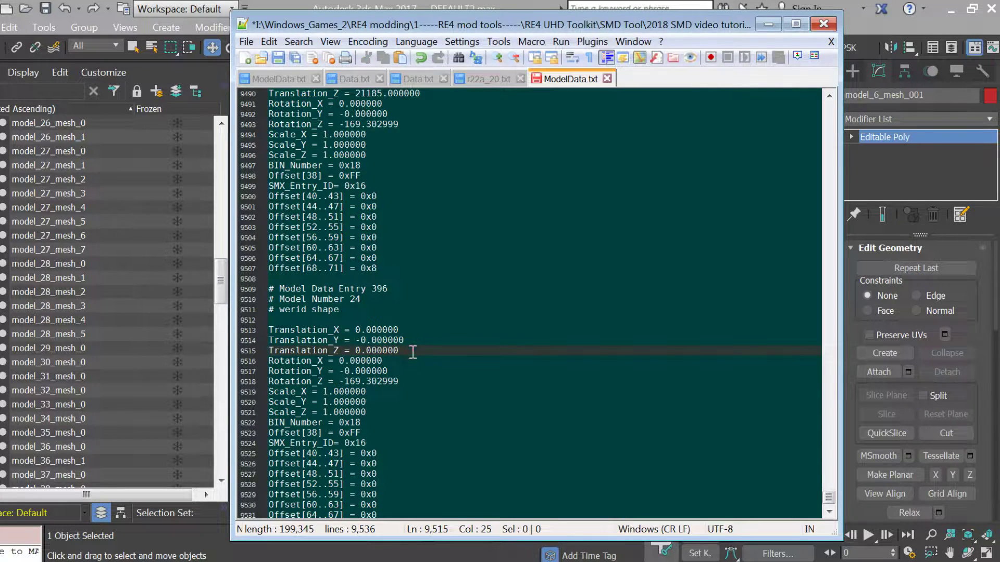
Set Rotation_Z of entry 396 to 0.000000
drag(343, 381, 407, 379)
key(shift+Up)
key(ctrl+v)
key(Return)
key(ctrl+z)
key(ctrl+z)
drag(333, 382, 396, 381)
key(ctrl+v)
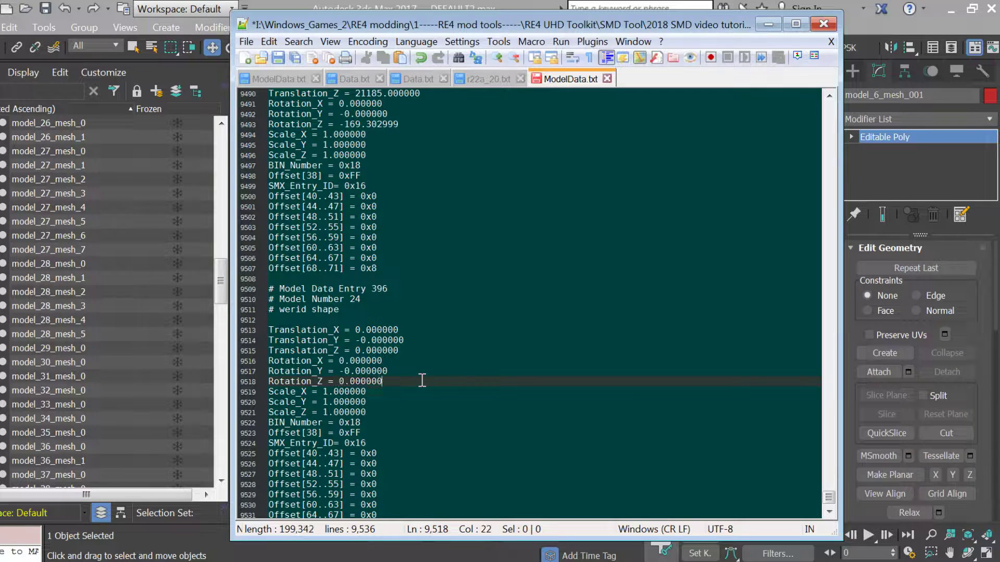
Check the exported 0092.obj in Windows Explorer and convert decimal 92 to hexadecimal with the mathsisfun.com converter in Chrome
scroll(385, 403, down, 1)
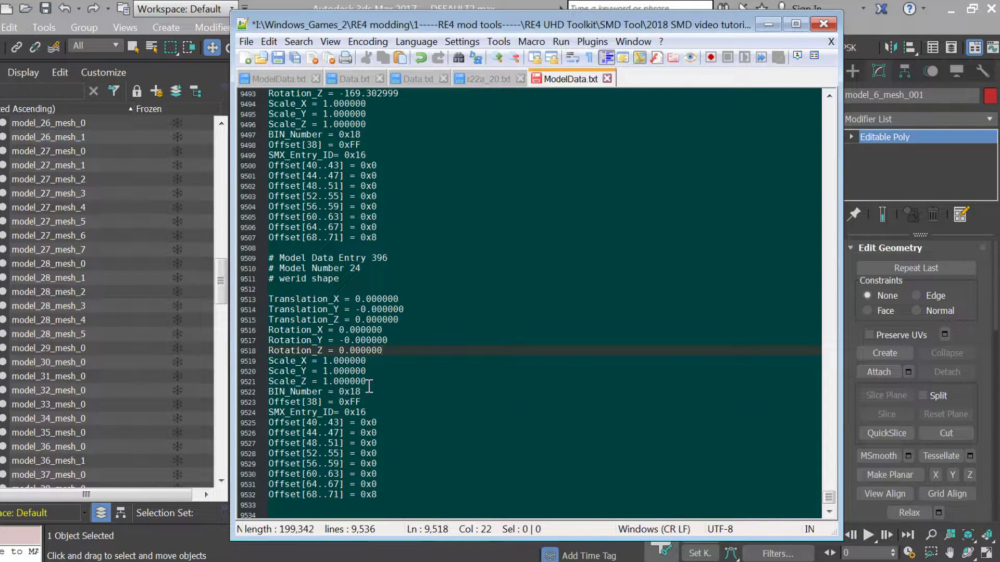
click(371, 389)
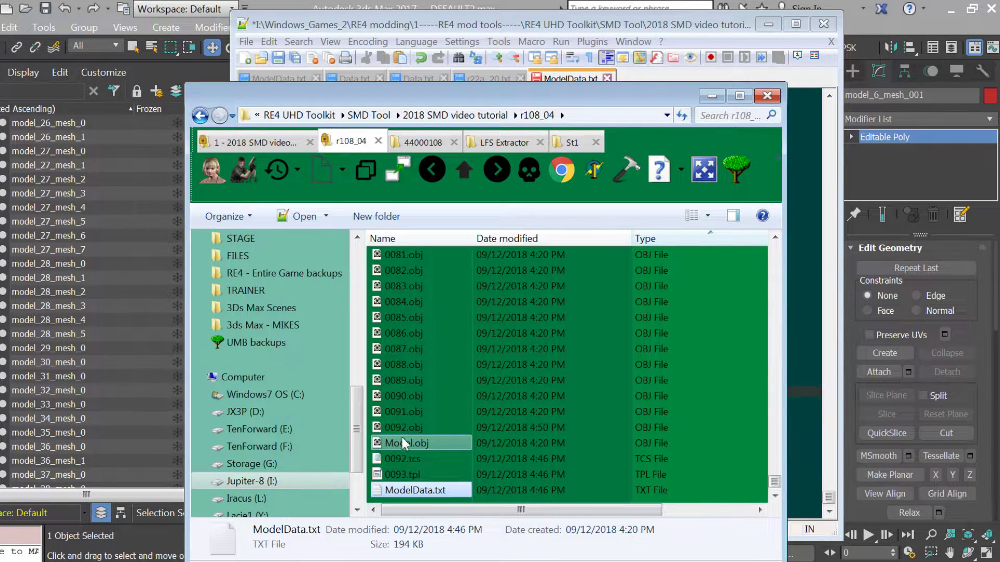
click(404, 427)
click(562, 170)
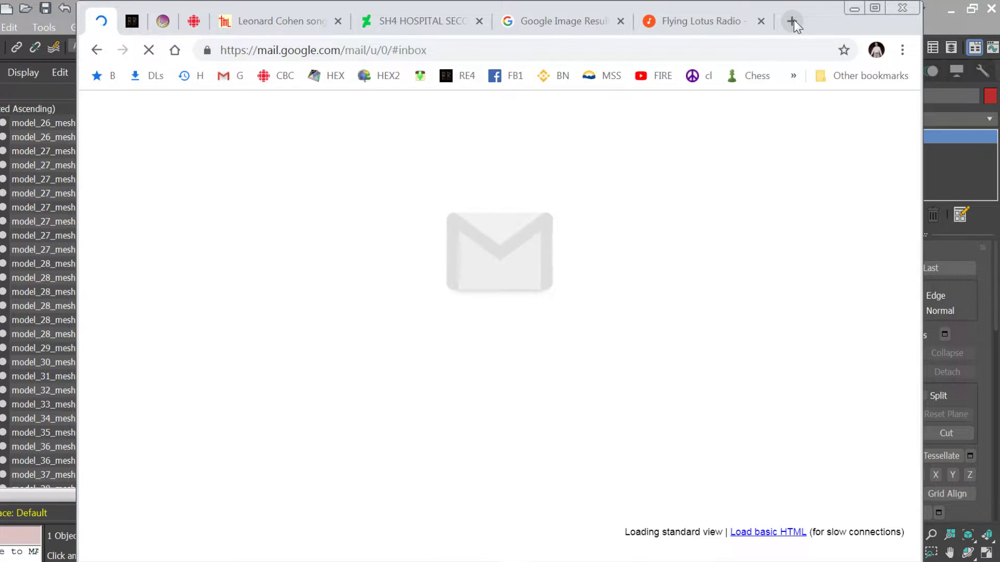
click(328, 77)
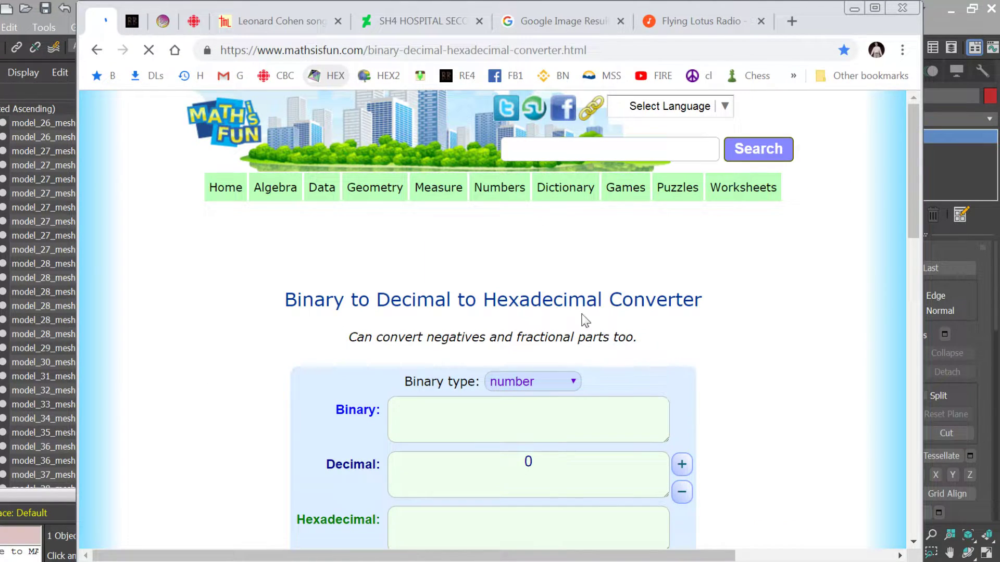
click(547, 464)
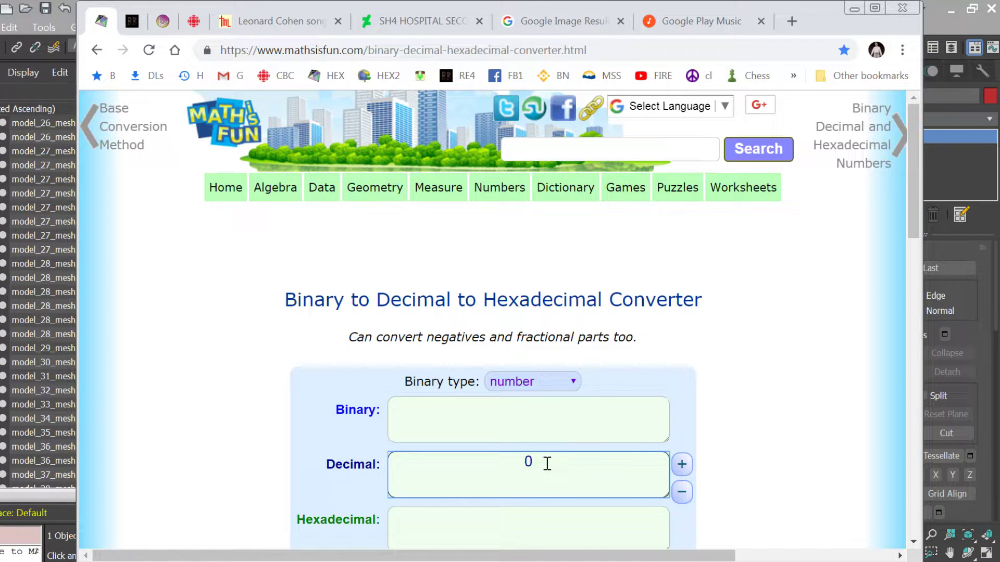
text(92)
drag(547, 464, 459, 461)
text(92)
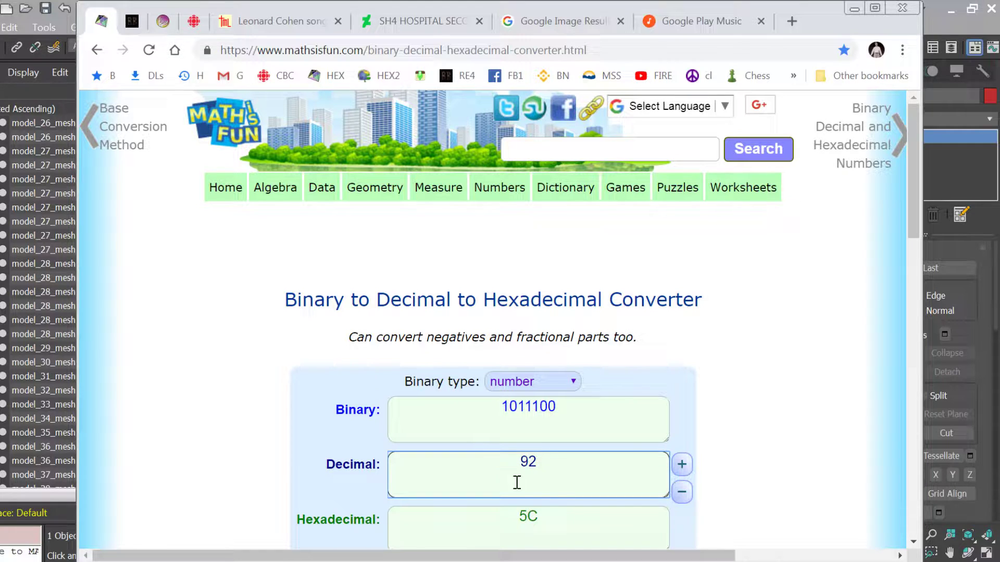
drag(538, 514, 523, 517)
double_click(531, 516)
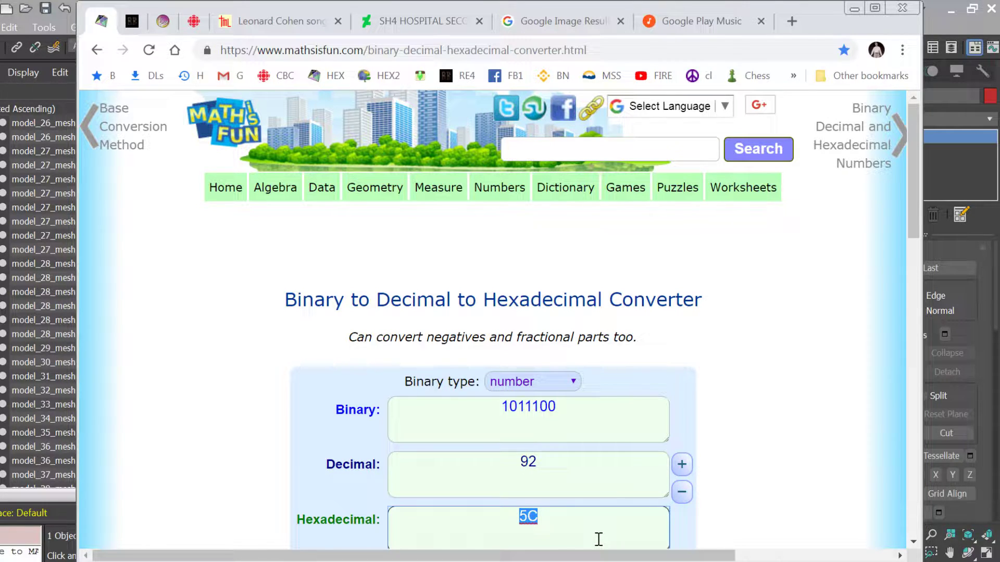
click(854, 9)
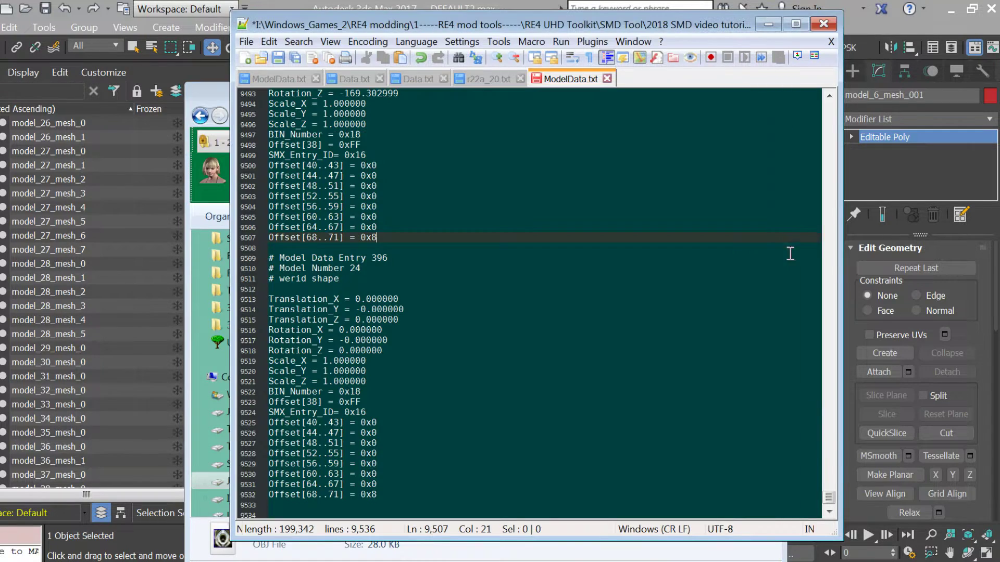
Return to ModelData.txt and set the BIN_Number of entry 396 to 0x5C
click(791, 238)
click(373, 413)
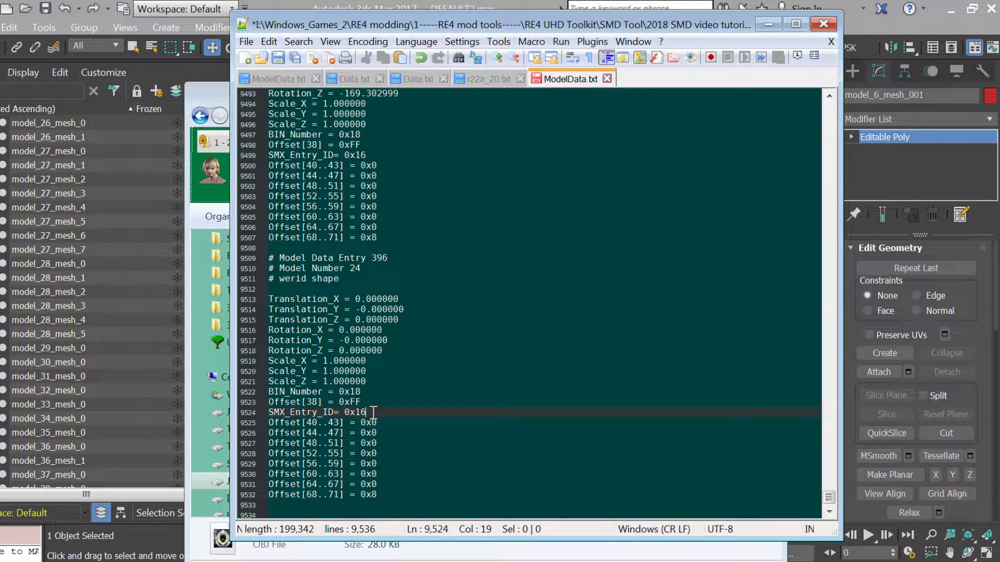
click(363, 393)
key(BackSpace)
key(BackSpace)
text(5C)
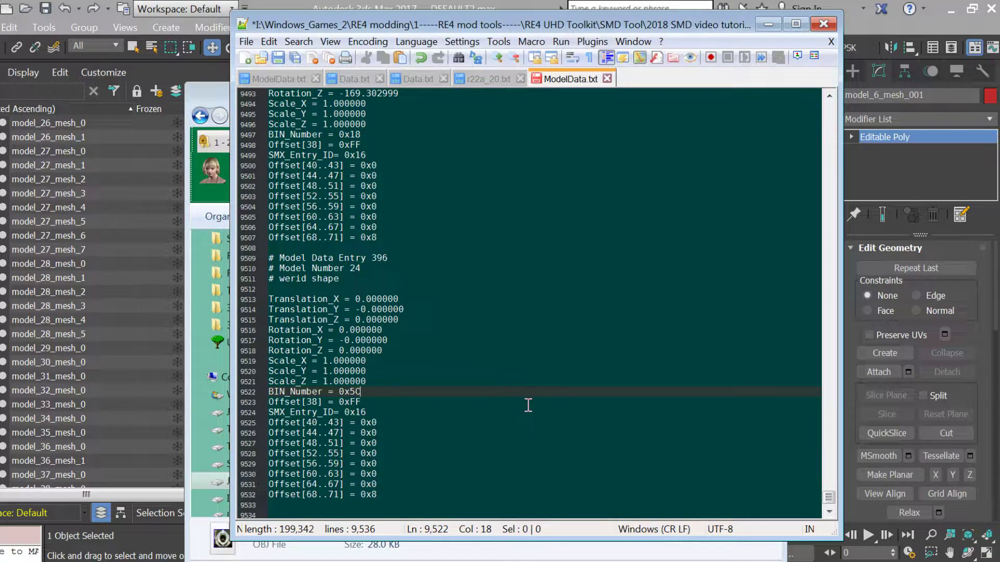
Set ModelDataCount on the first line of ModelData.txt to 397 to account for the added entry
drag(371, 259, 397, 261)
scroll(398, 261, up, 7)
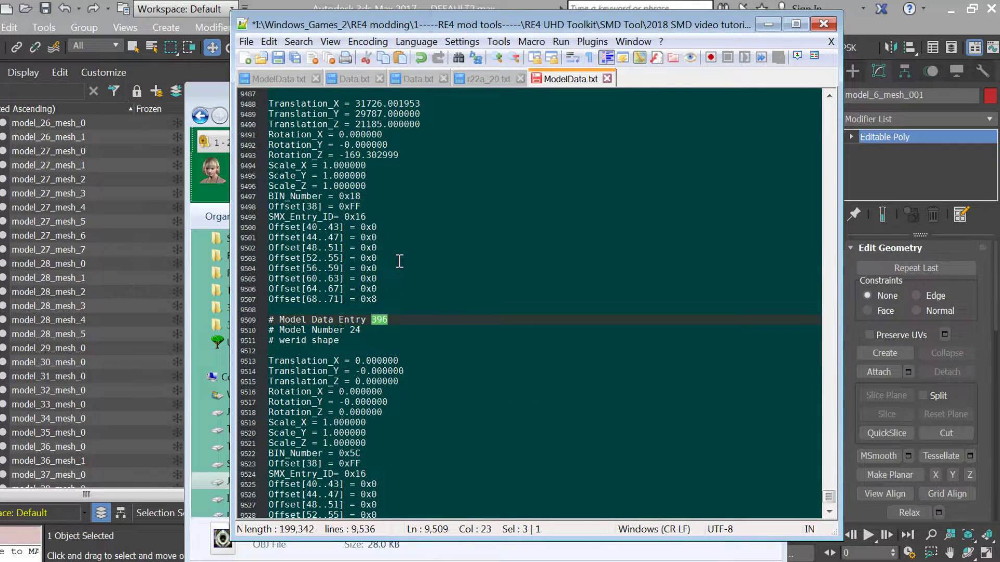
scroll(399, 261, down, 7)
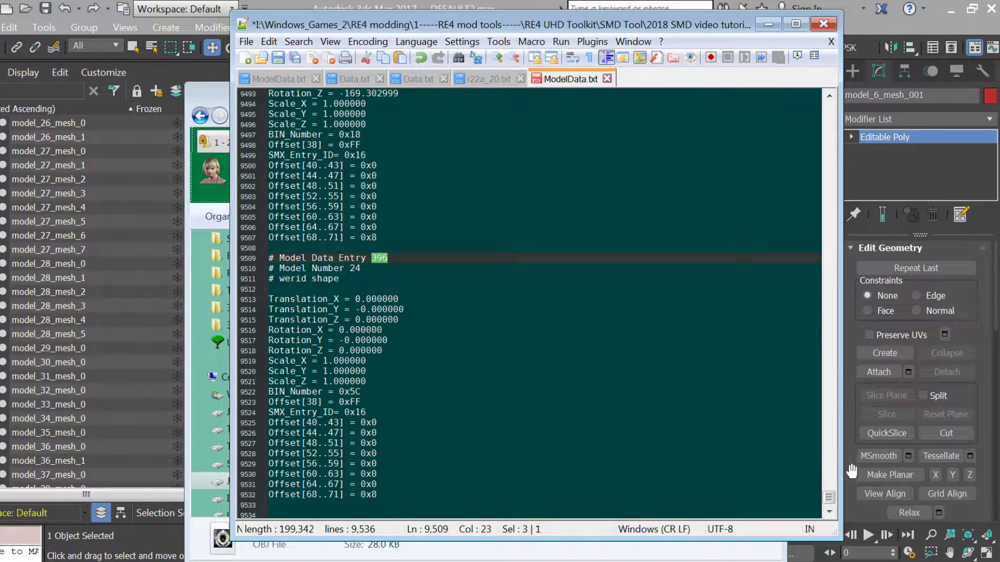
drag(829, 497, 829, 106)
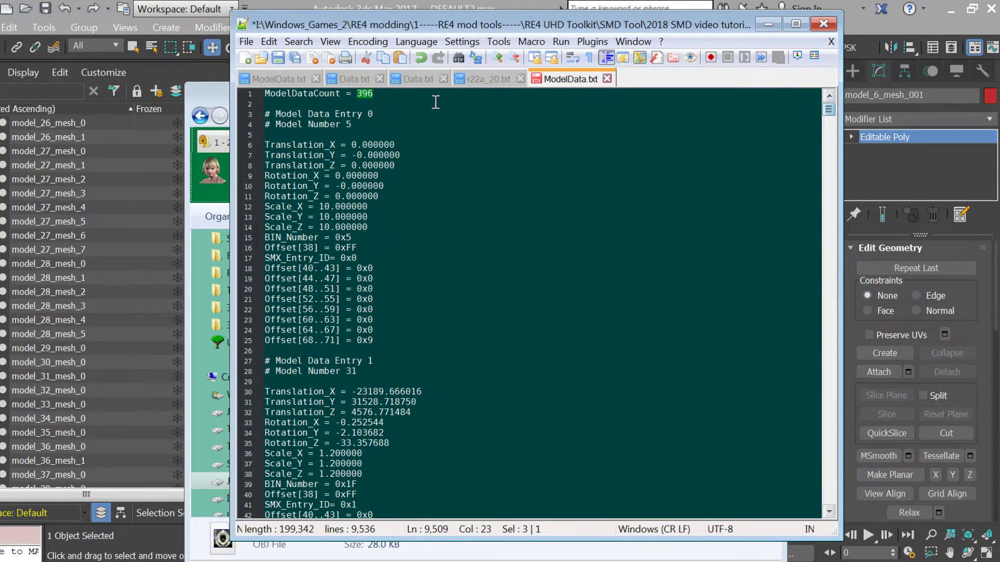
click(403, 96)
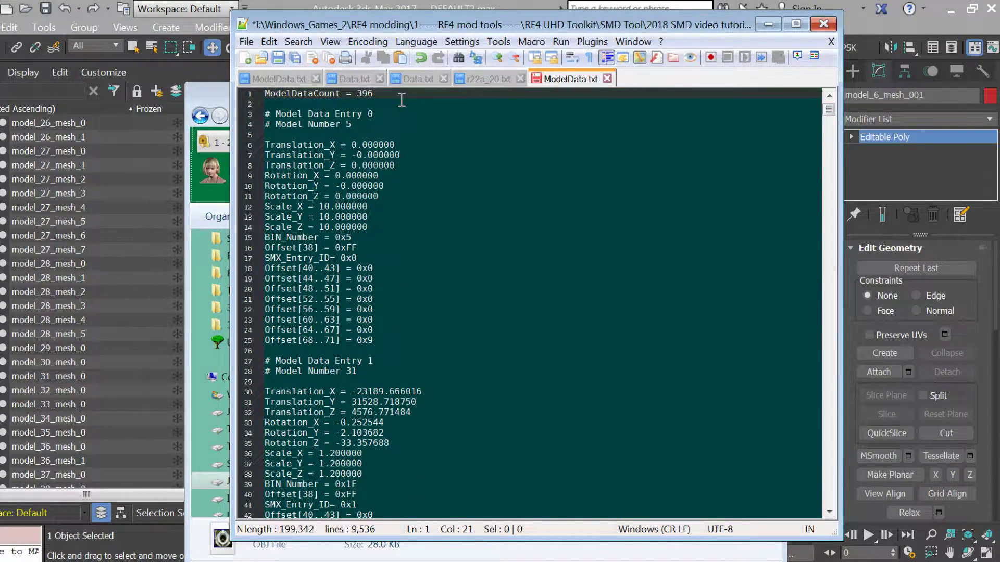
click(373, 114)
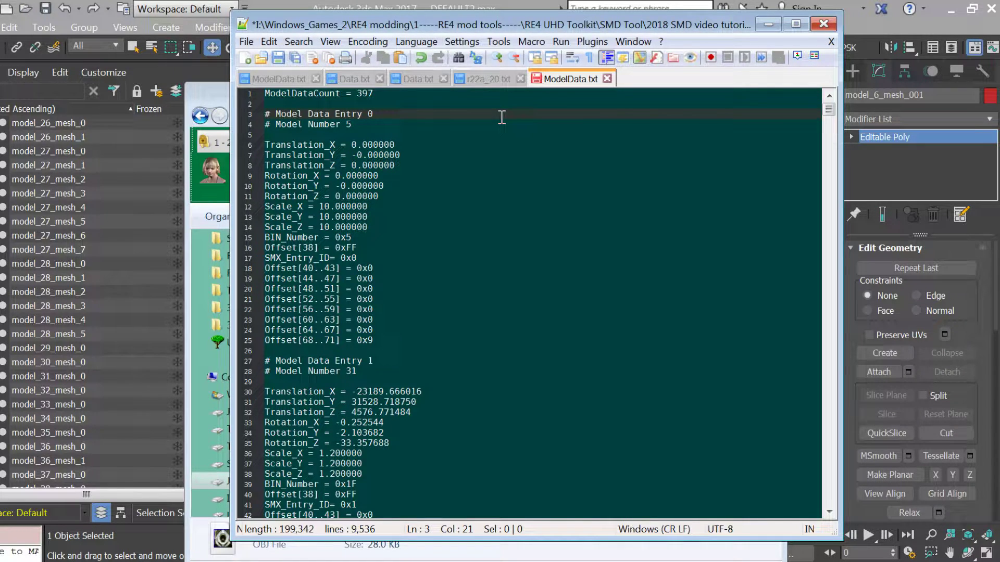
click(633, 142)
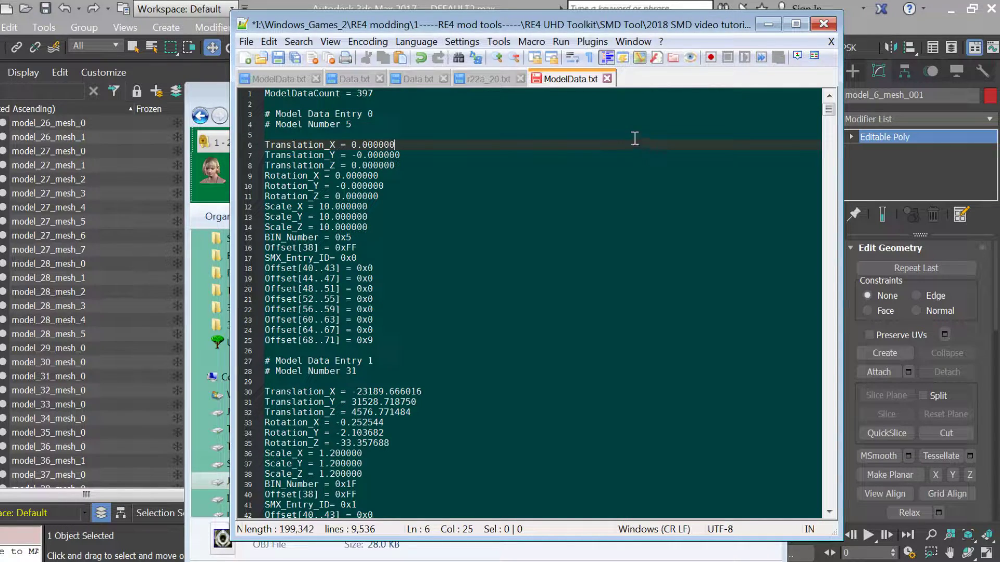
Review the new entry at the end of ModelData.txt, save the file and return to the r108_04 folder in Windows Explorer
drag(829, 109, 832, 513)
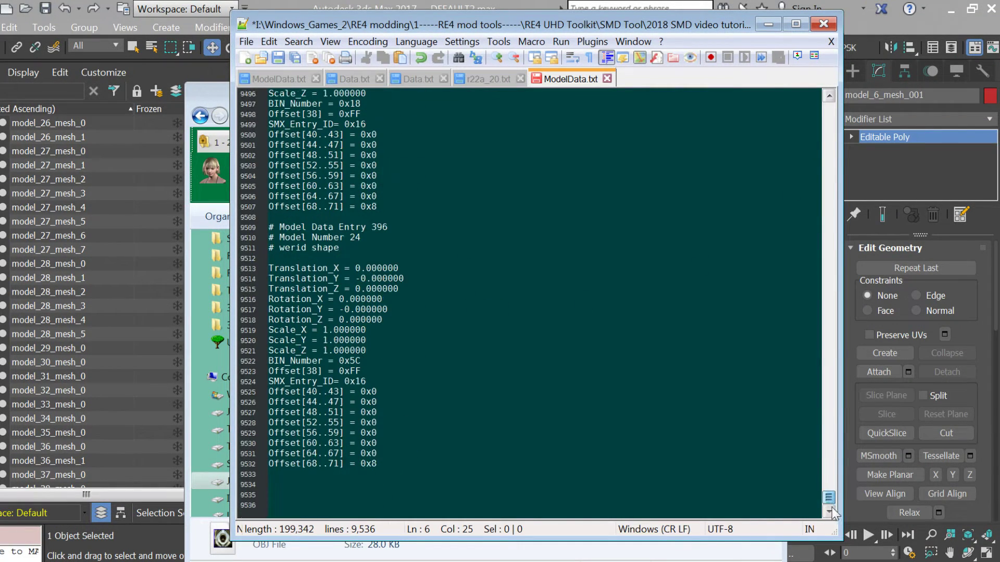
click(245, 43)
click(268, 132)
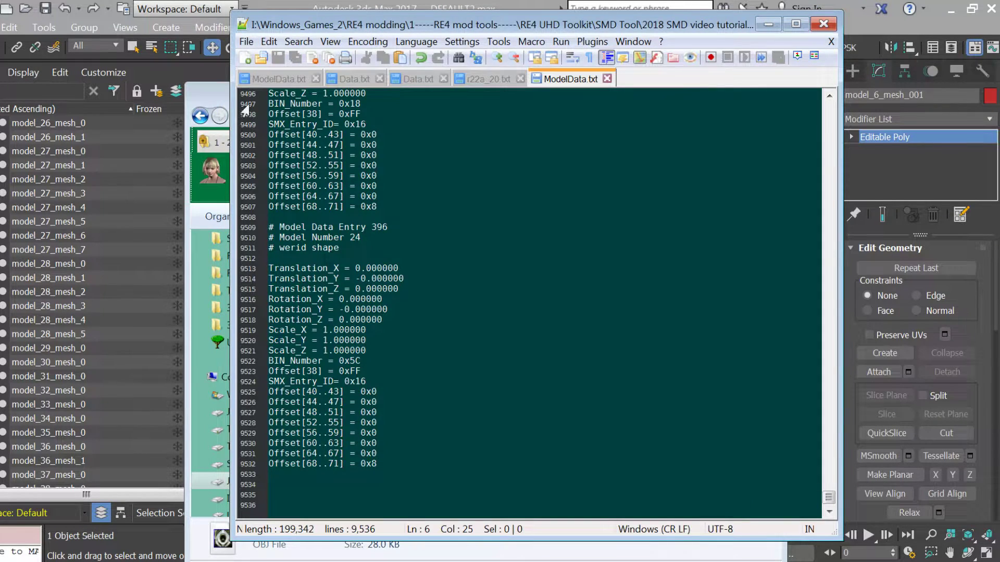
click(221, 96)
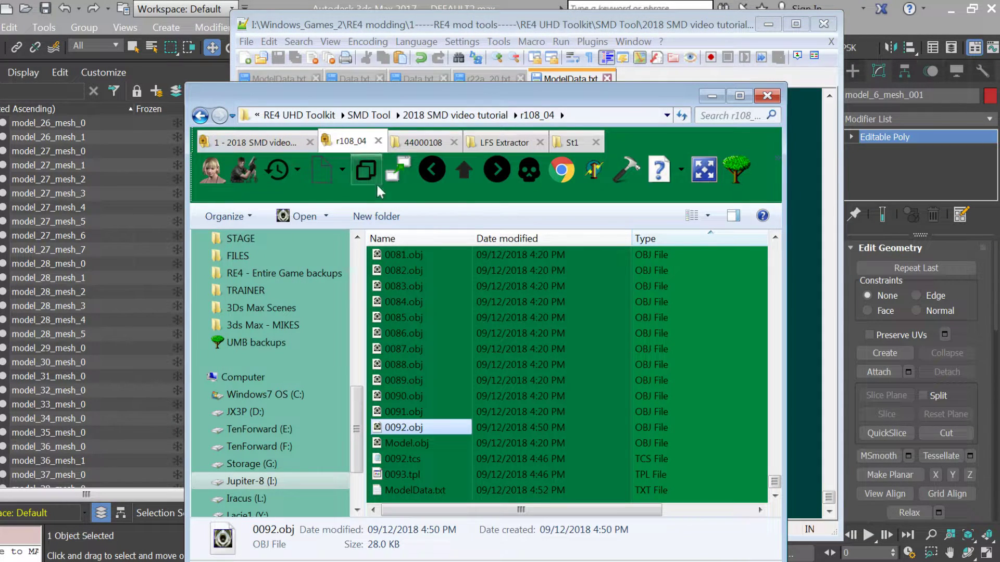
Open r108_04.idx from the parent 2018 SMD video tutorial folder and set ModelCount to 93
click(459, 176)
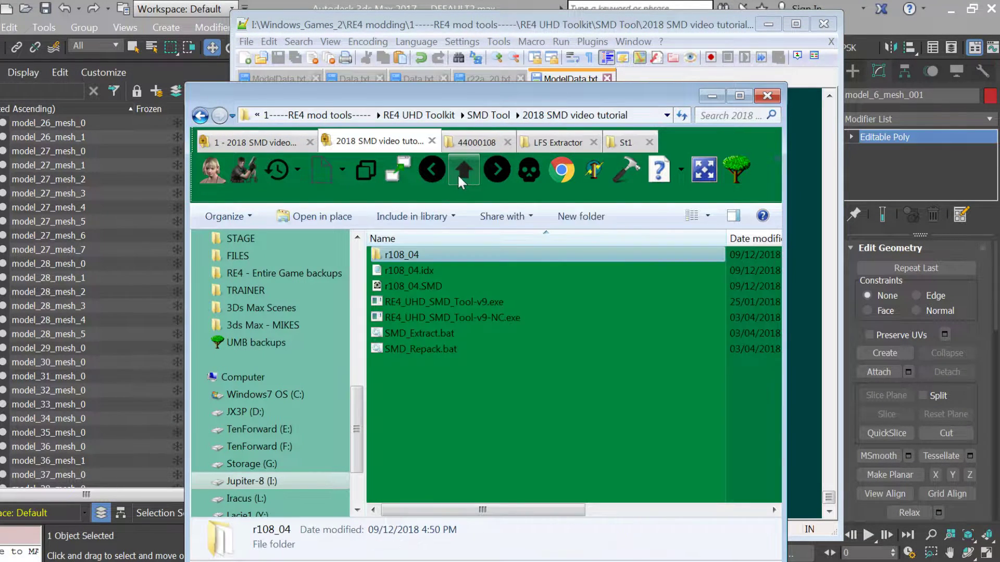
double_click(418, 272)
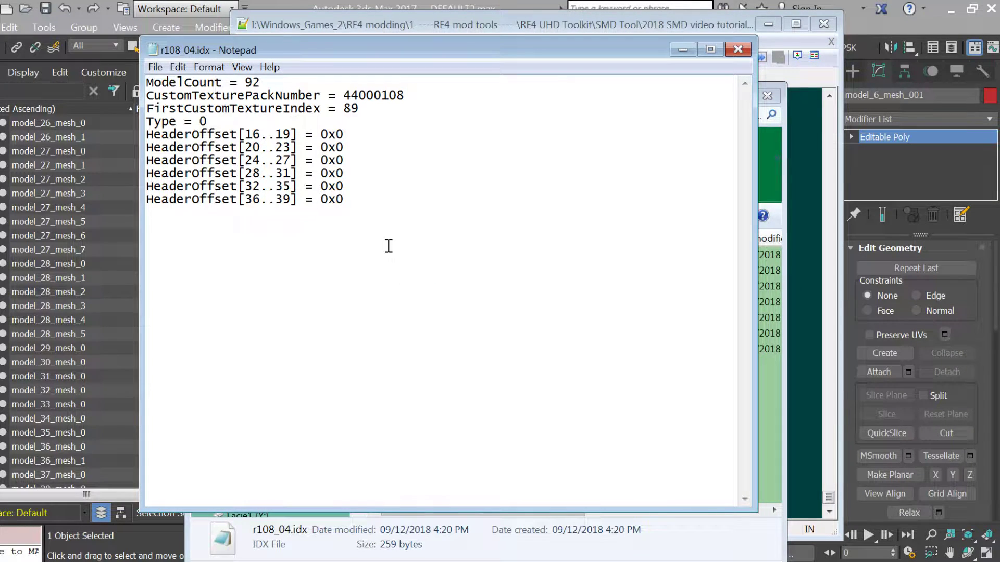
drag(279, 49, 636, 63)
key(End)
key(BackSpace)
text(3)
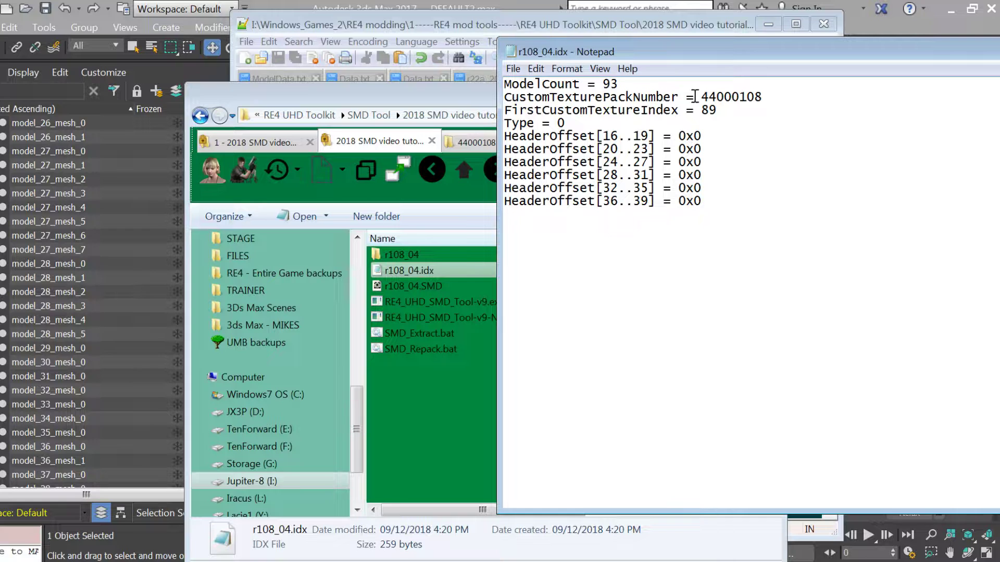
Check the CustomTexturePackNumber and FirstCustomTextureIndex values in r108_04.idx, save the file and close it
drag(704, 96, 765, 98)
drag(758, 52, 687, 89)
drag(700, 136, 651, 149)
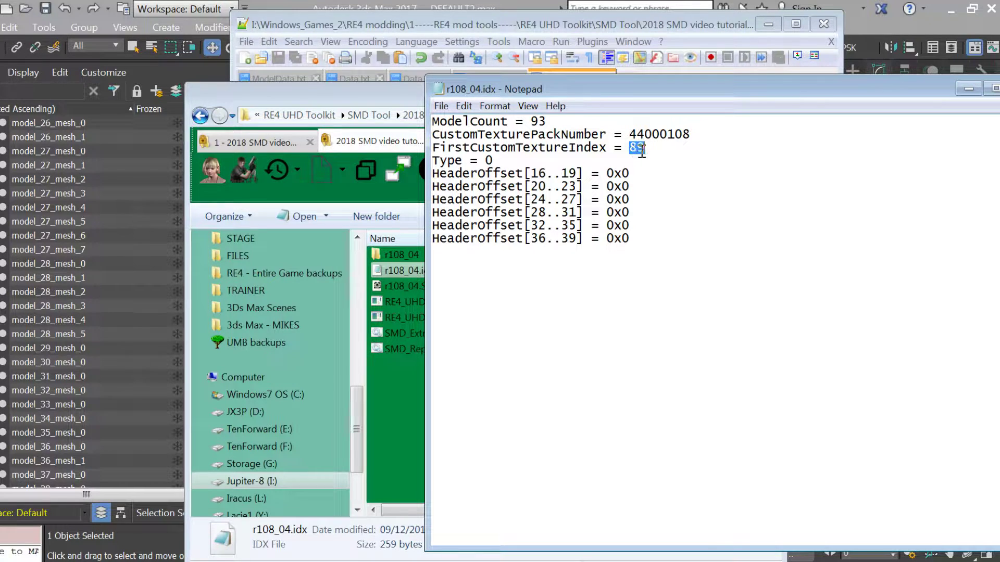
click(546, 122)
drag(580, 89, 487, 175)
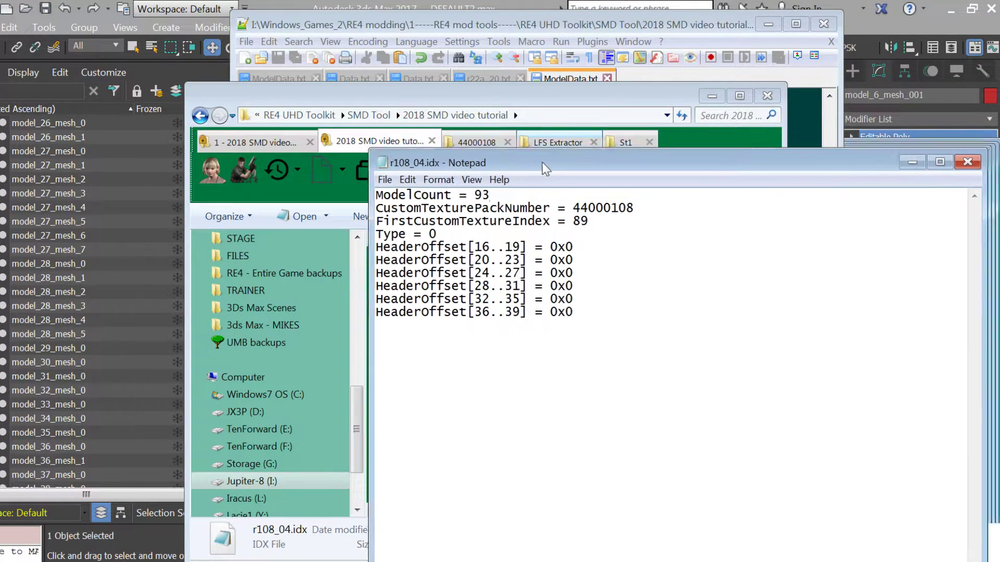
click(339, 184)
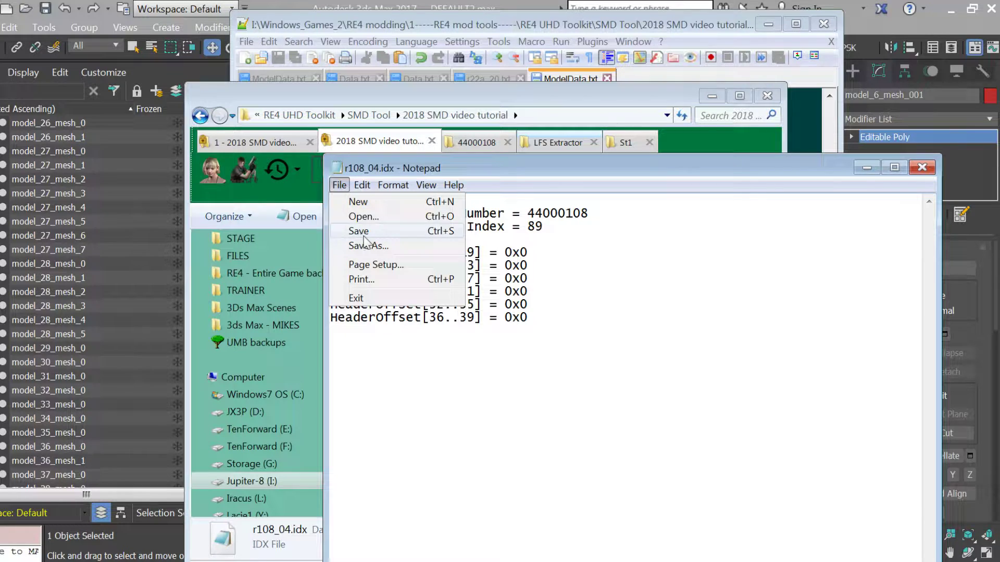
click(362, 231)
click(912, 174)
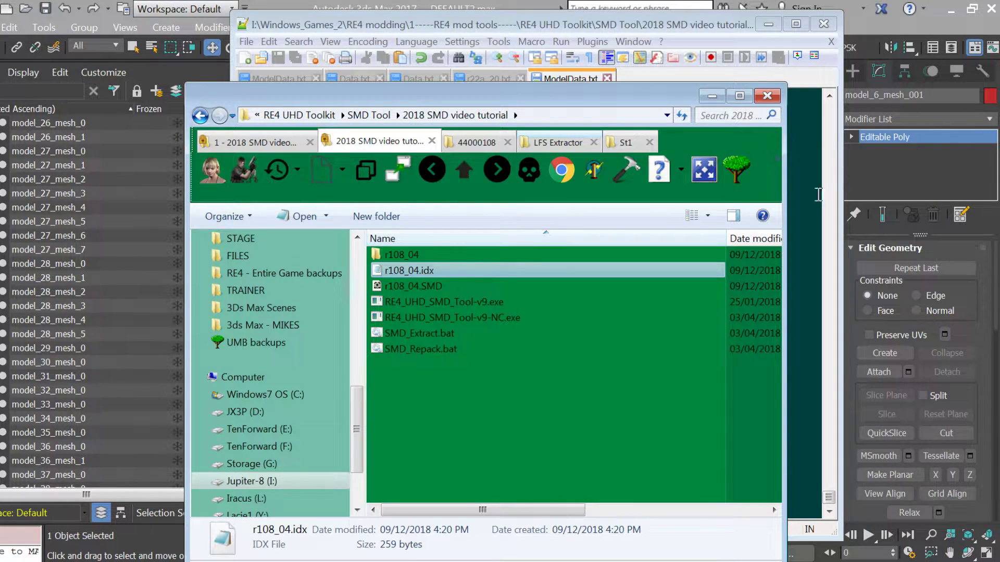
Repack the stage models into r108_04.SMD by running SMD_Repack.bat, and check the OBS recording before returning to the folder
double_click(419, 349)
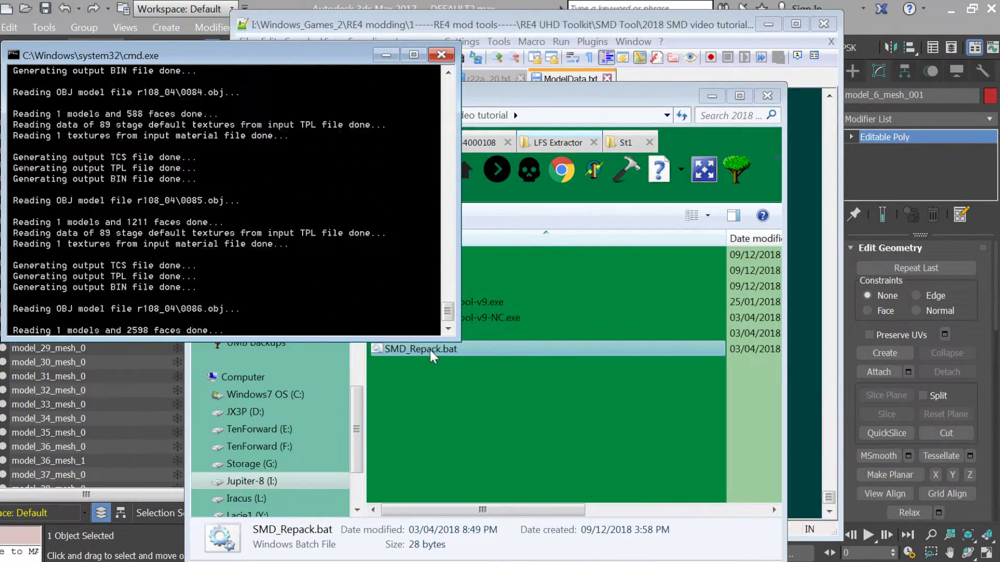
key(Return)
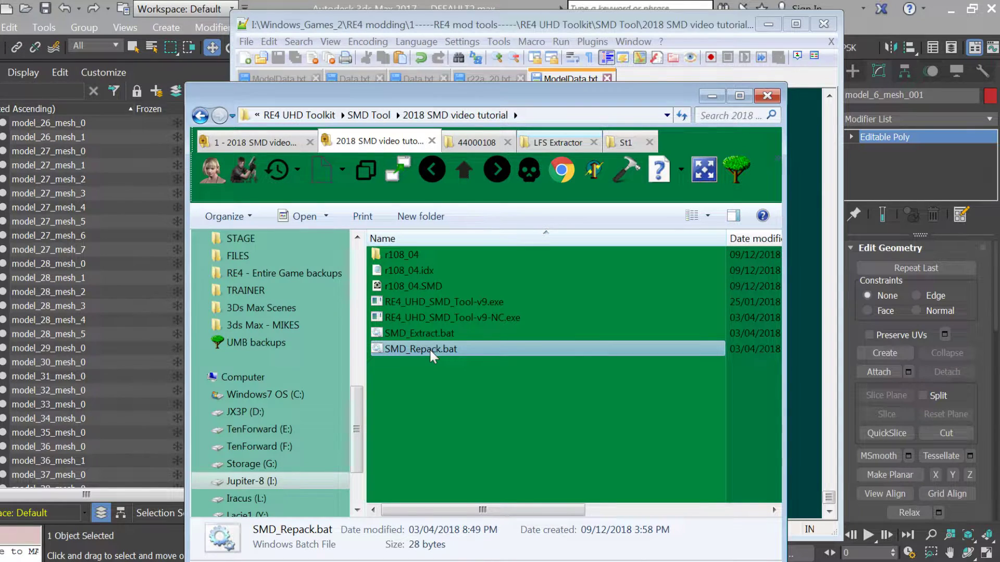
click(755, 558)
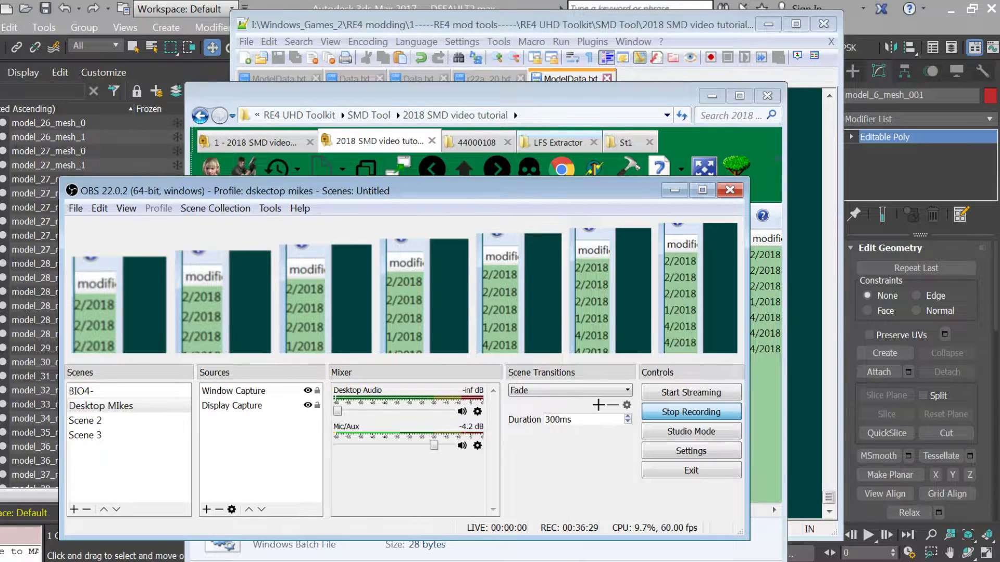
click(763, 432)
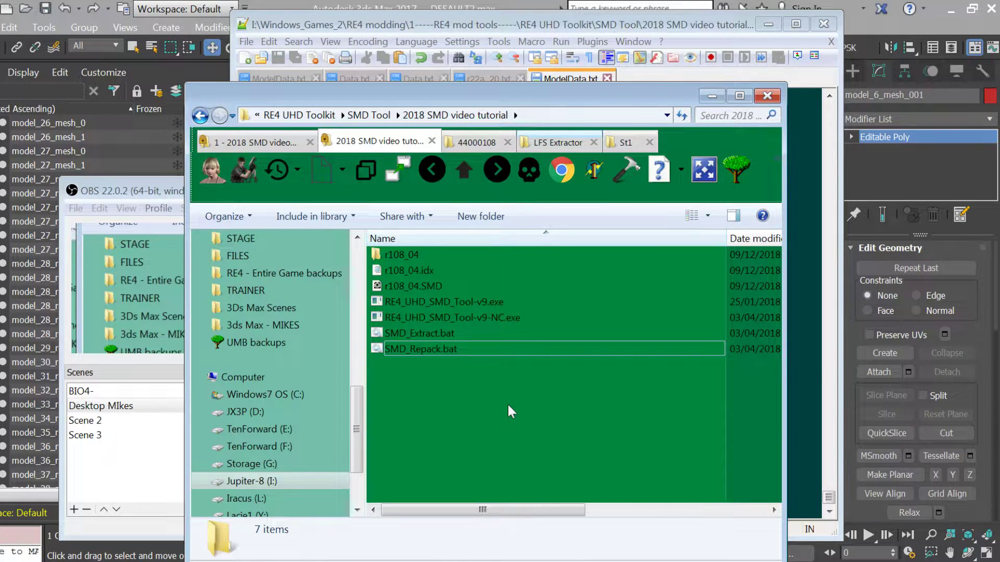
Copy the repacked r108_04.SMD into the r108 folder of the UDAS Tool tutorial directory, replacing the existing file
click(423, 285)
right_click(423, 285)
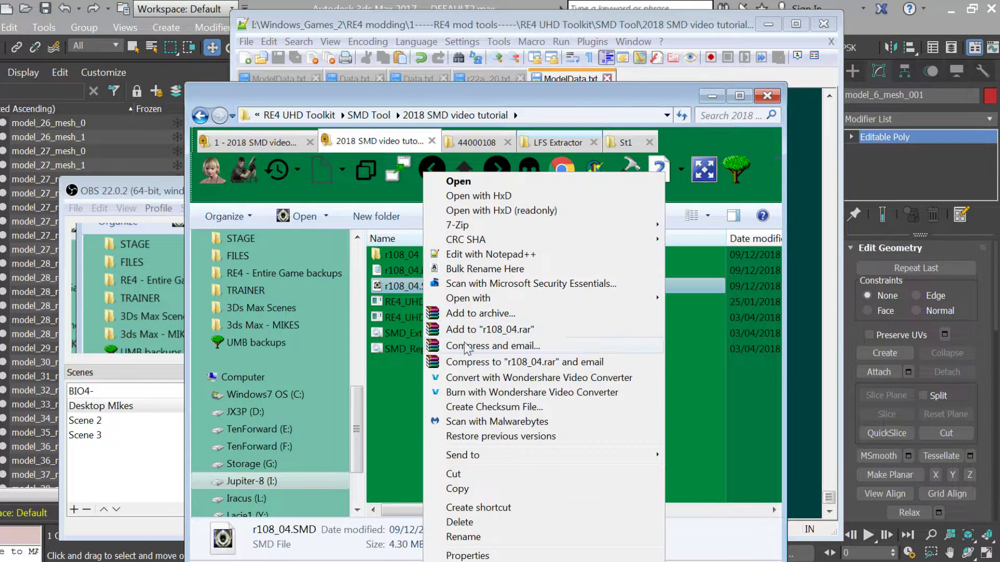
click(480, 489)
click(245, 143)
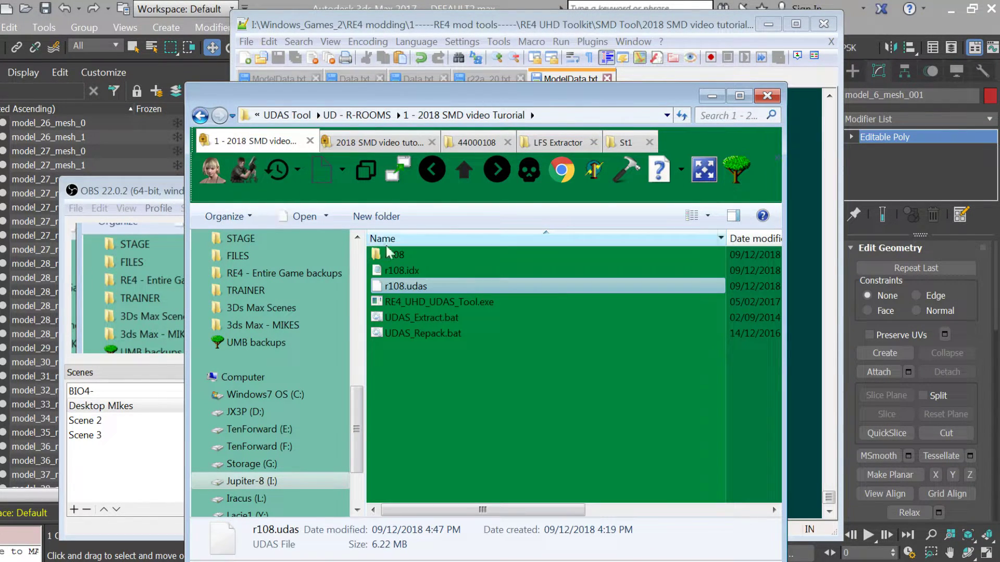
double_click(413, 255)
click(442, 329)
right_click(442, 329)
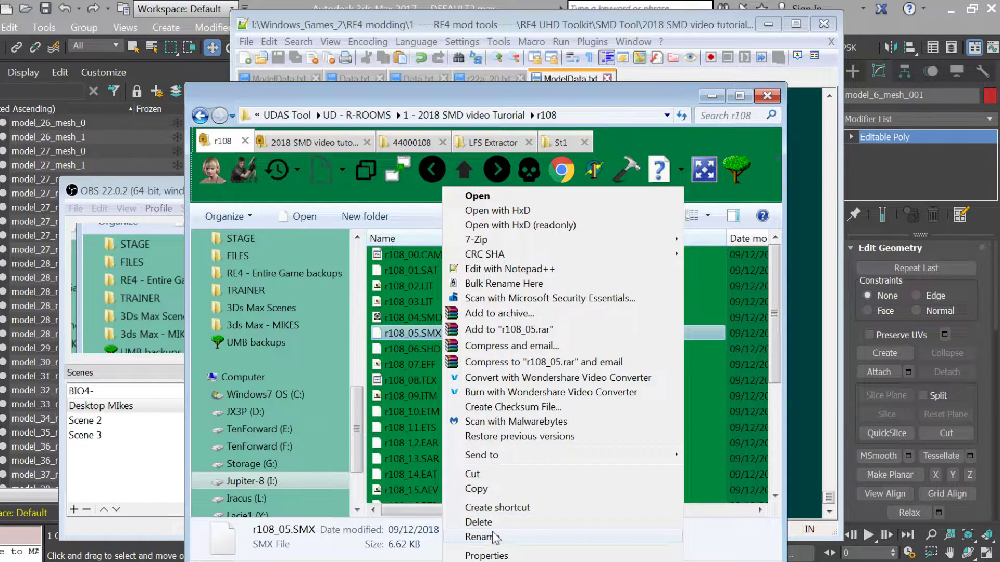
click(720, 406)
right_click(720, 408)
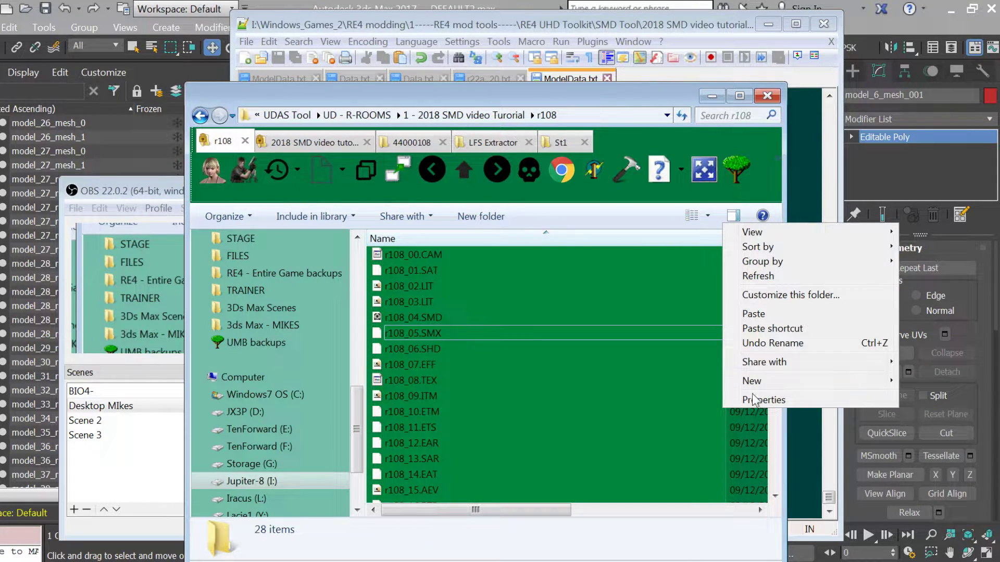
click(768, 318)
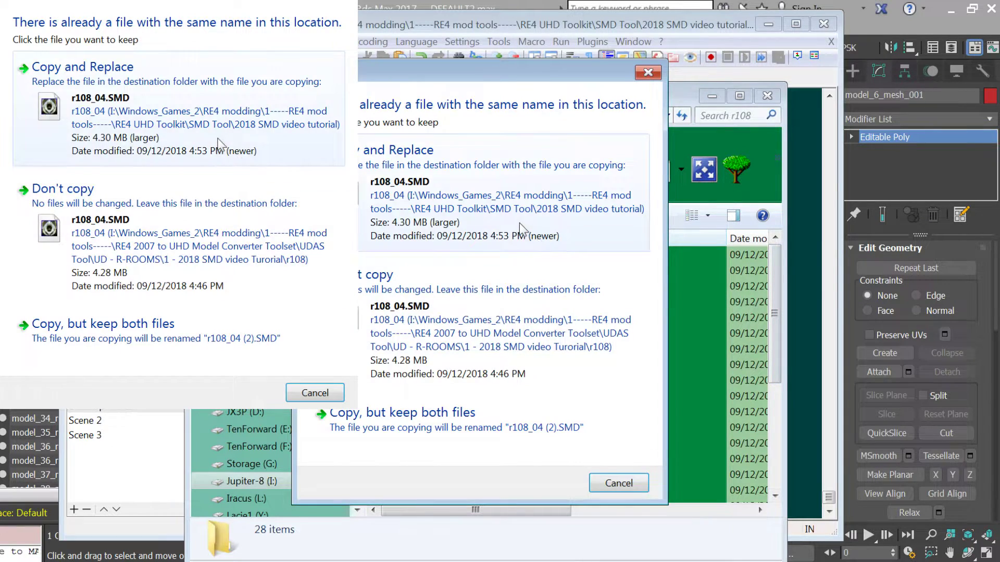
click(520, 223)
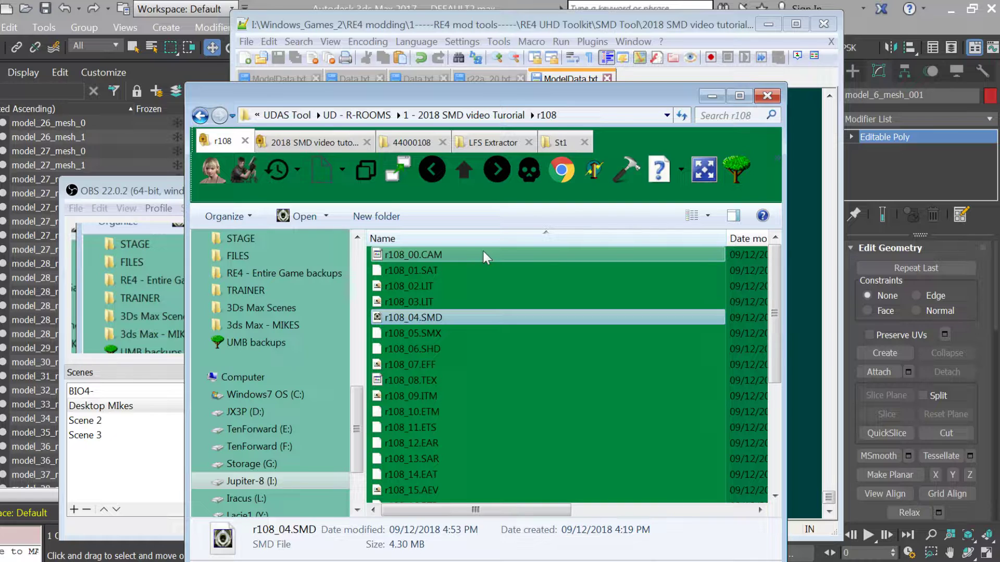
Compare r108_04.SMD in both tool folders and rebuild r108.udas by running UDAS_Repack.bat
click(304, 143)
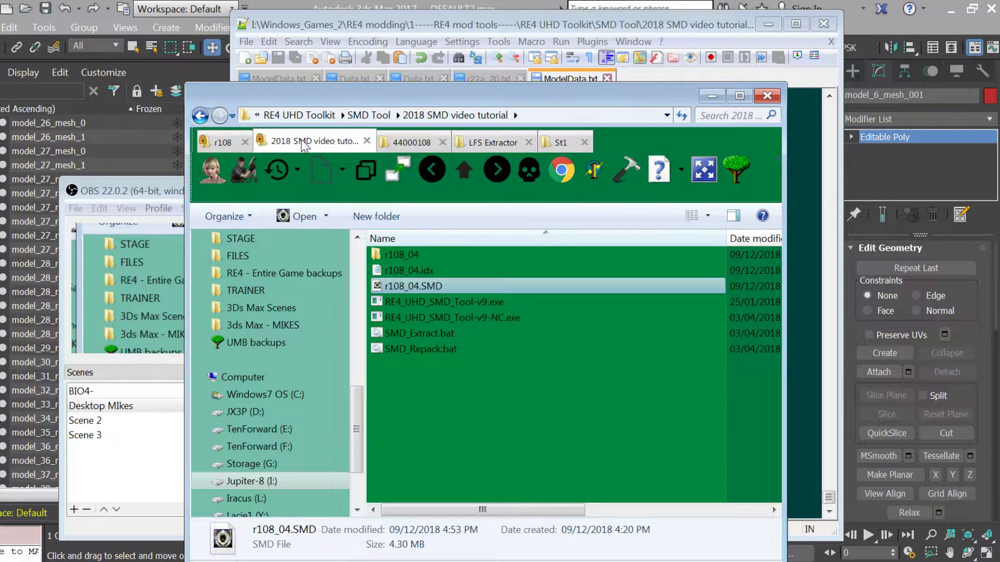
click(229, 143)
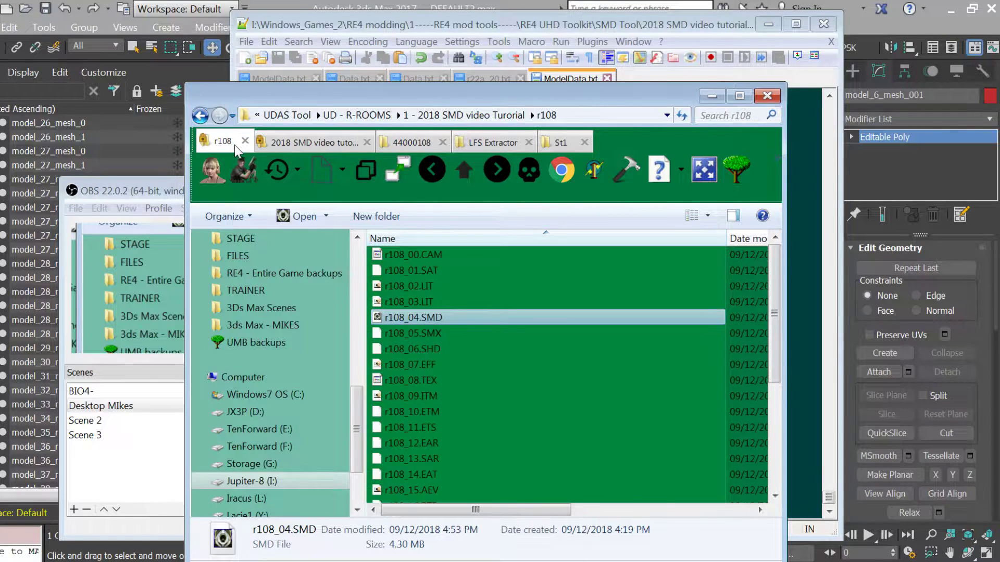
click(463, 170)
double_click(428, 331)
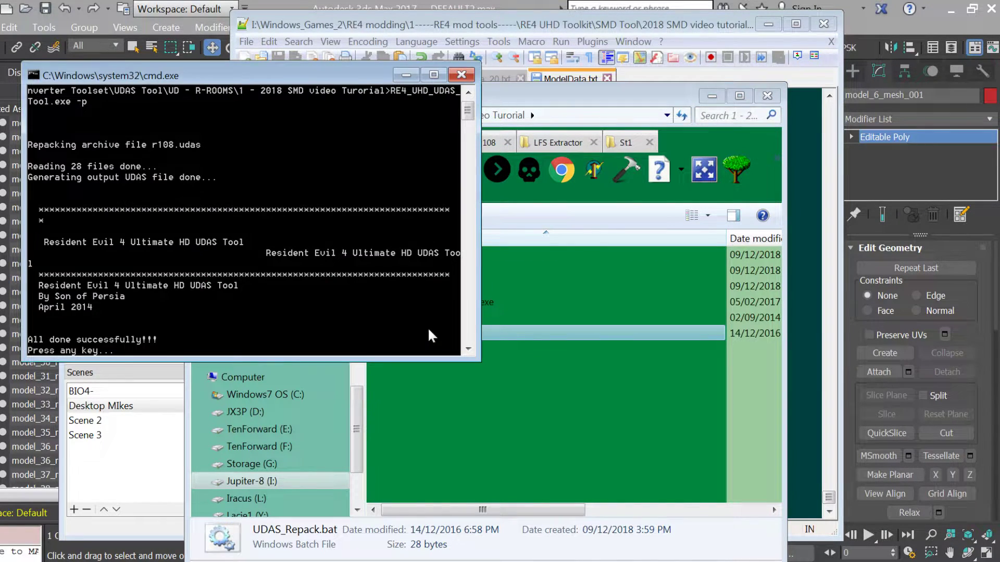
key(Return)
Copy the rebuilt r108.udas into the game's BIO4\St1 folder, replacing the existing file
click(417, 291)
right_click(416, 291)
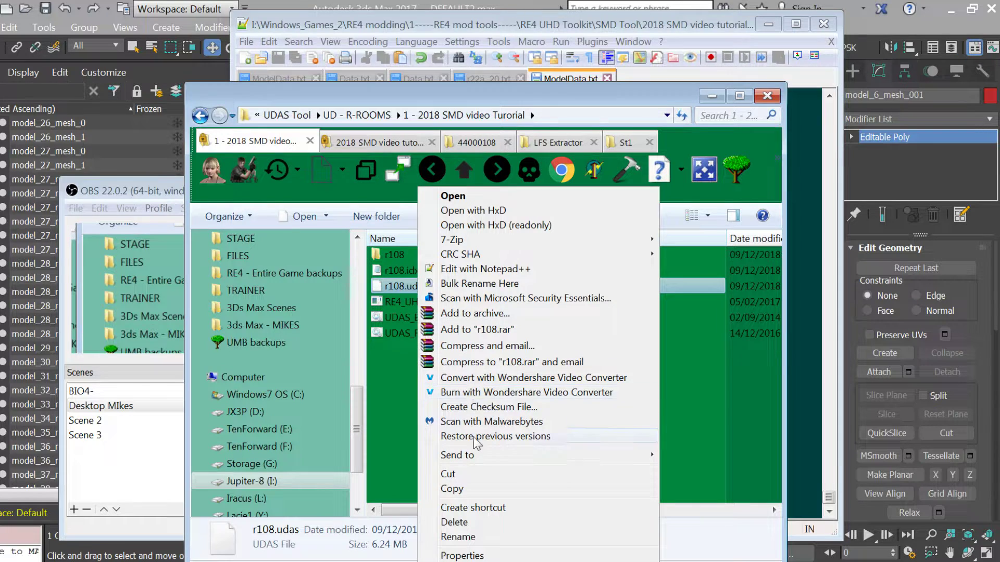
click(477, 489)
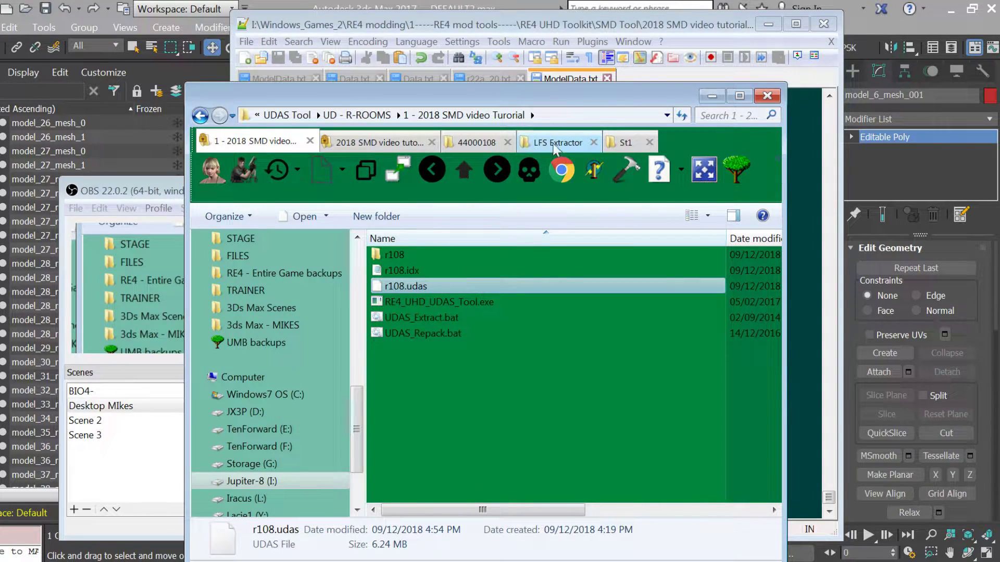
click(628, 144)
click(566, 315)
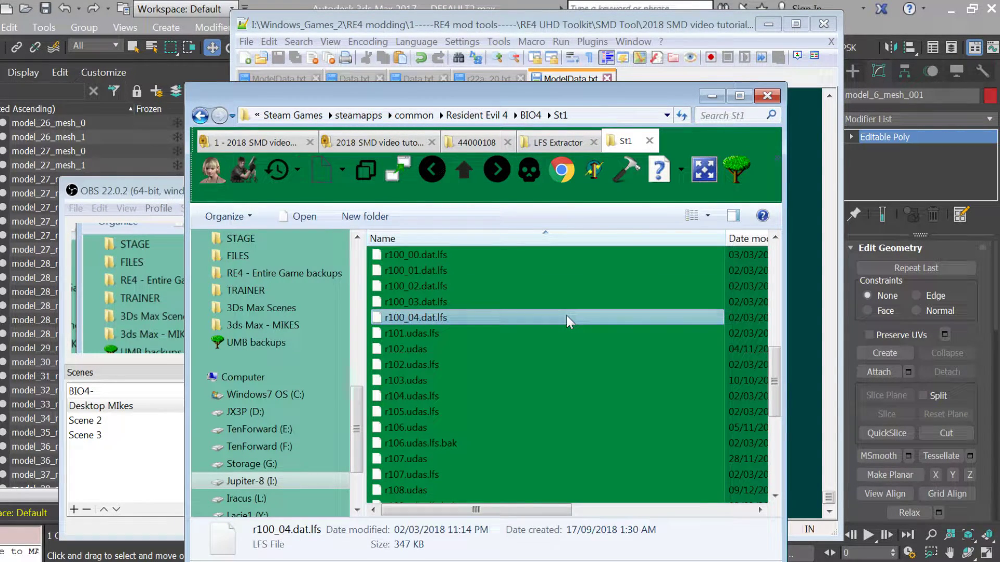
right_click(567, 316)
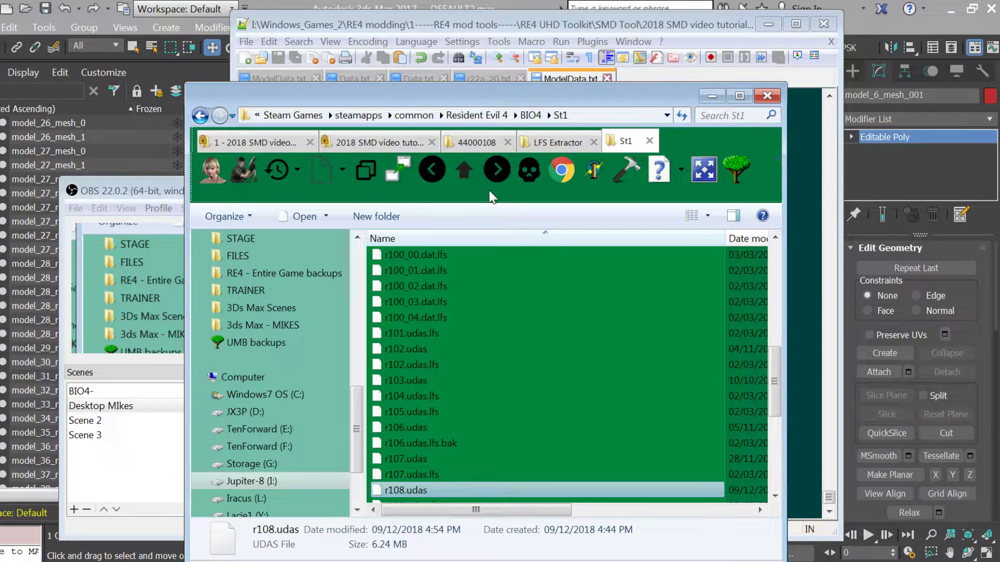
Switch to Resident Evil 4, walk through the door to the graveyard to examine the added bell, and close the game
click(559, 561)
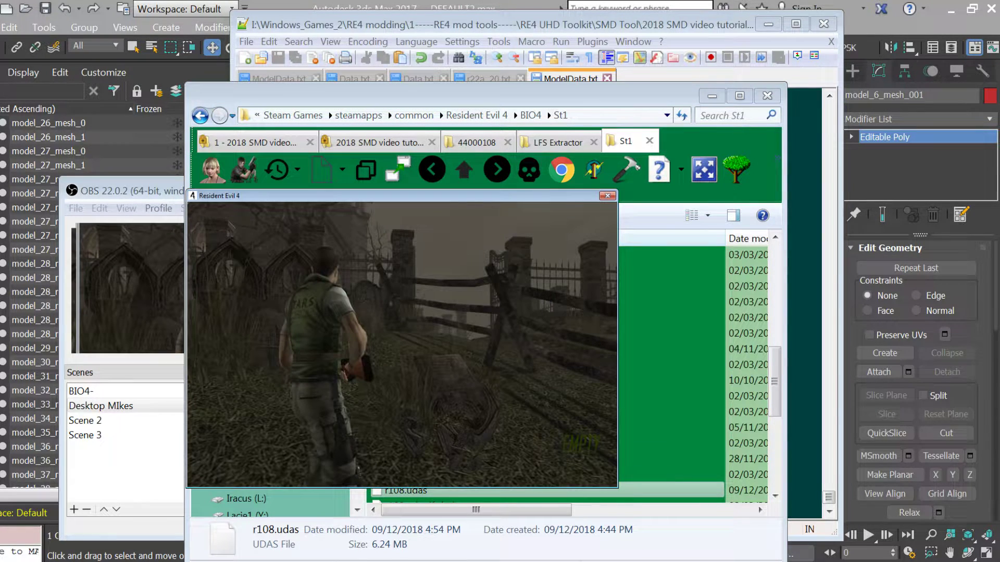
key(Return)
key(Return)
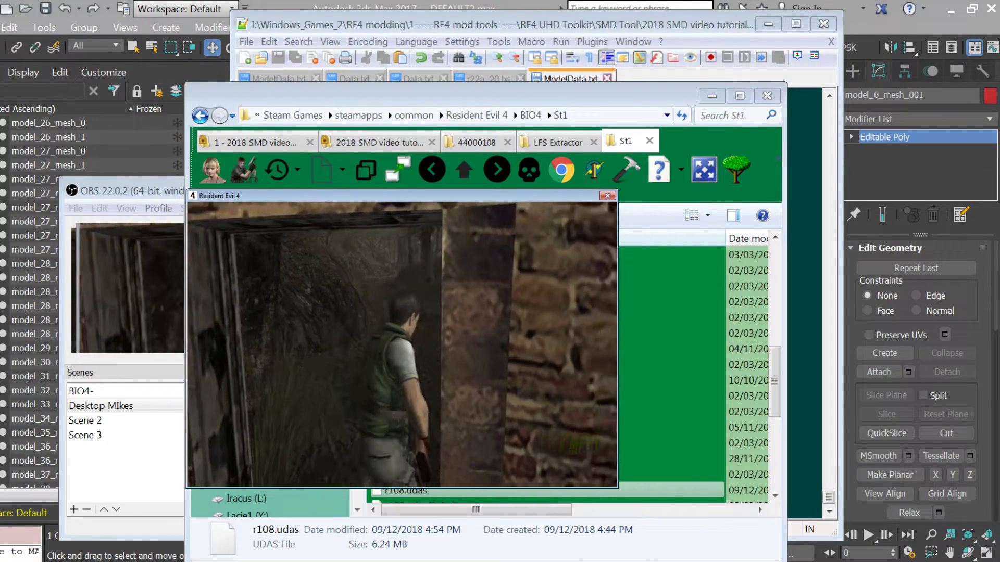
key(w)
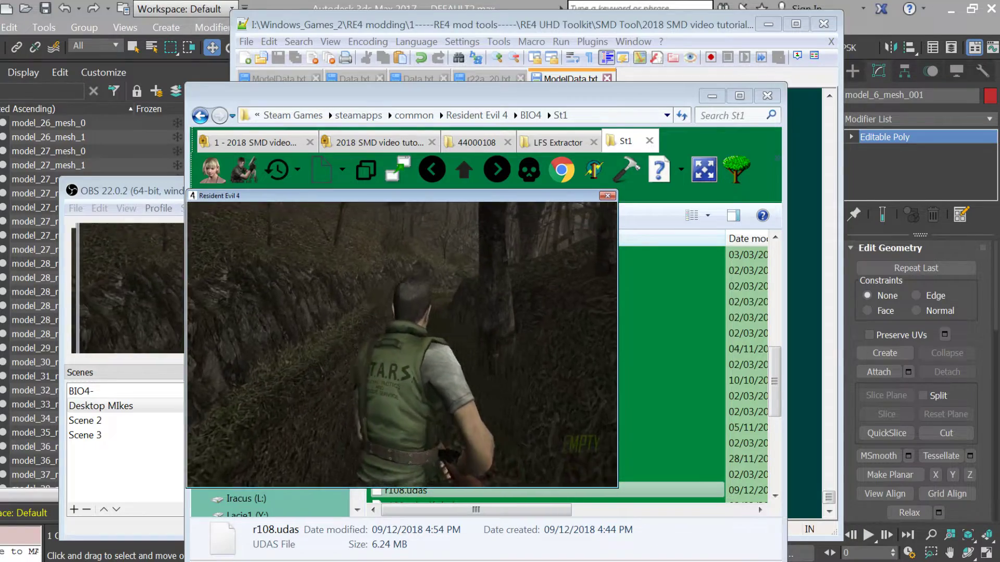
key(w)
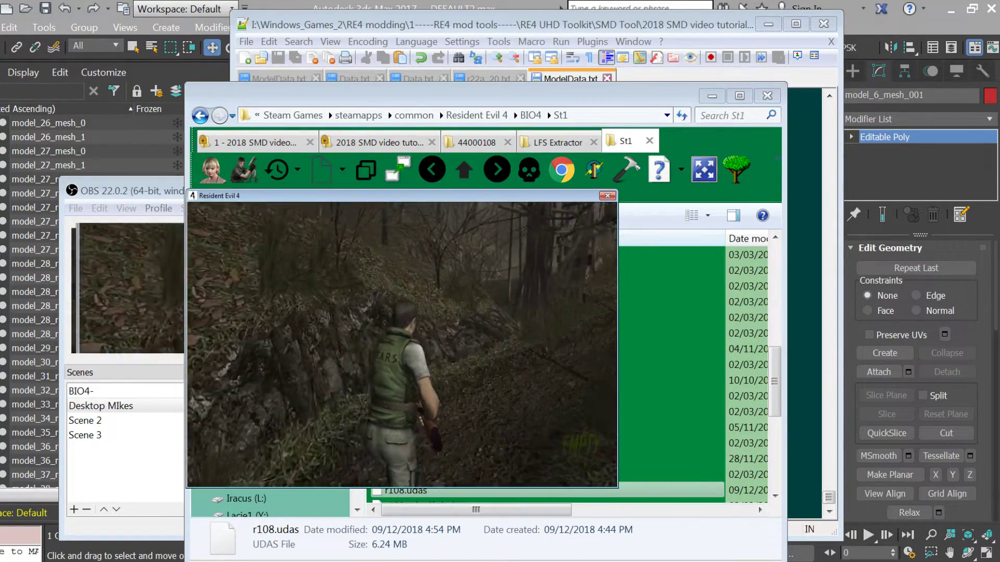
key(w)
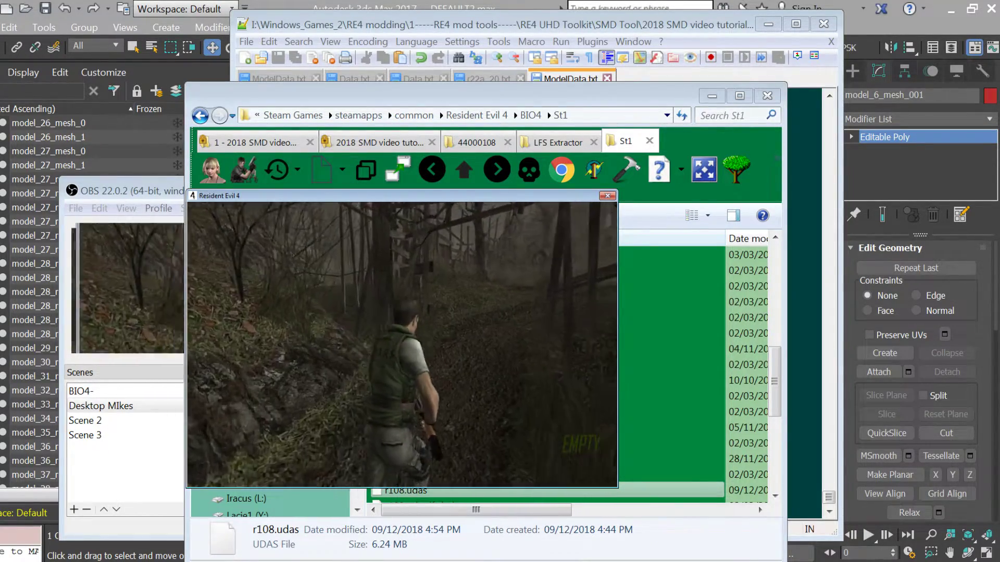
key(w)
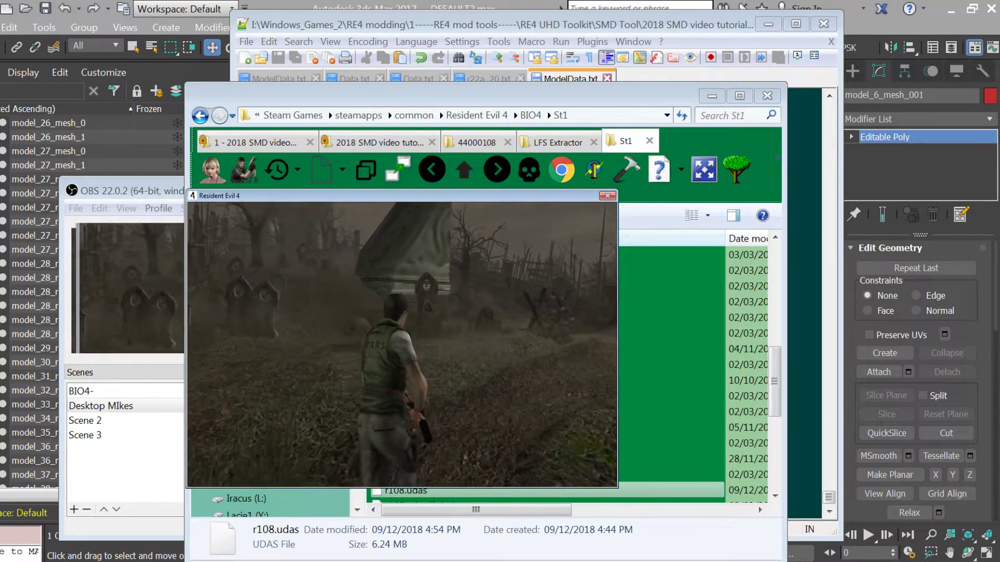
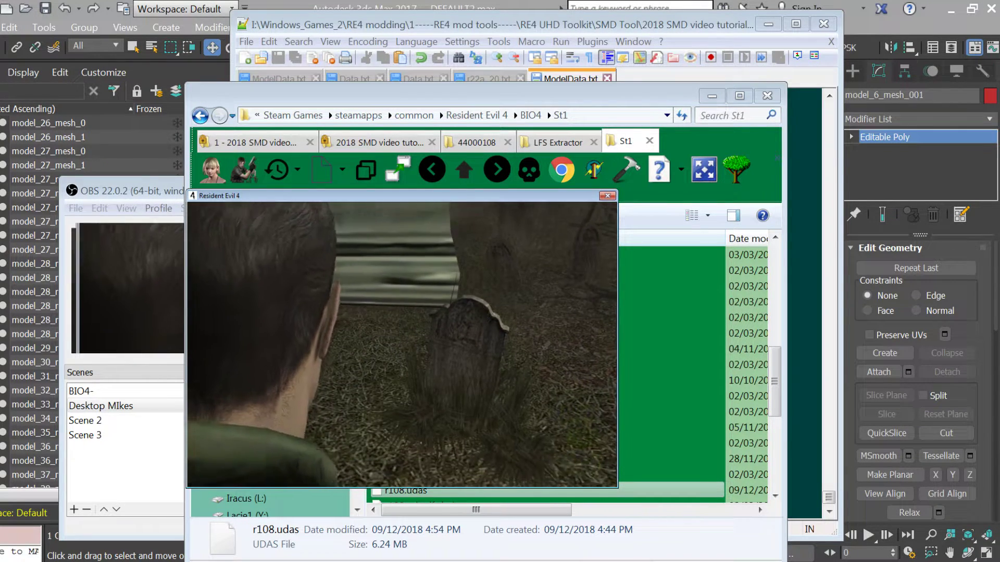
key(alt+F4)
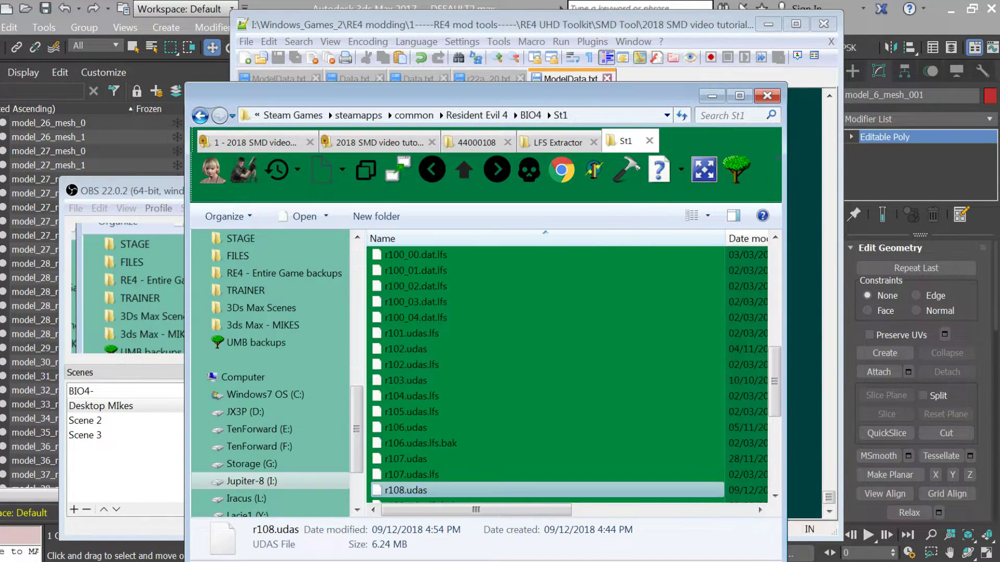
Examine the bell's placement in the 3ds Max stage scene and return to the St1 folder in Windows Explorer
click(998, 360)
drag(542, 403, 584, 312)
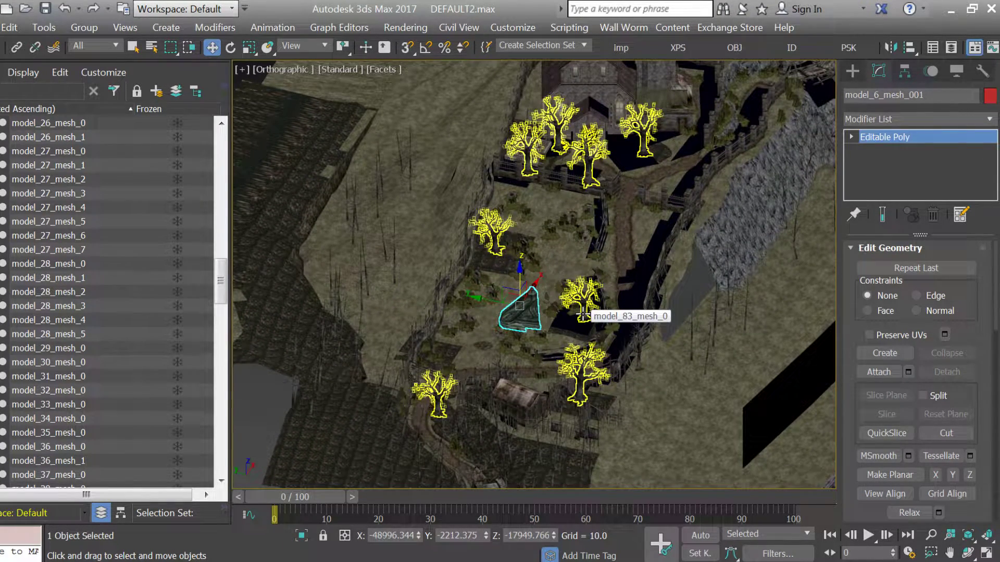
drag(520, 308, 531, 315)
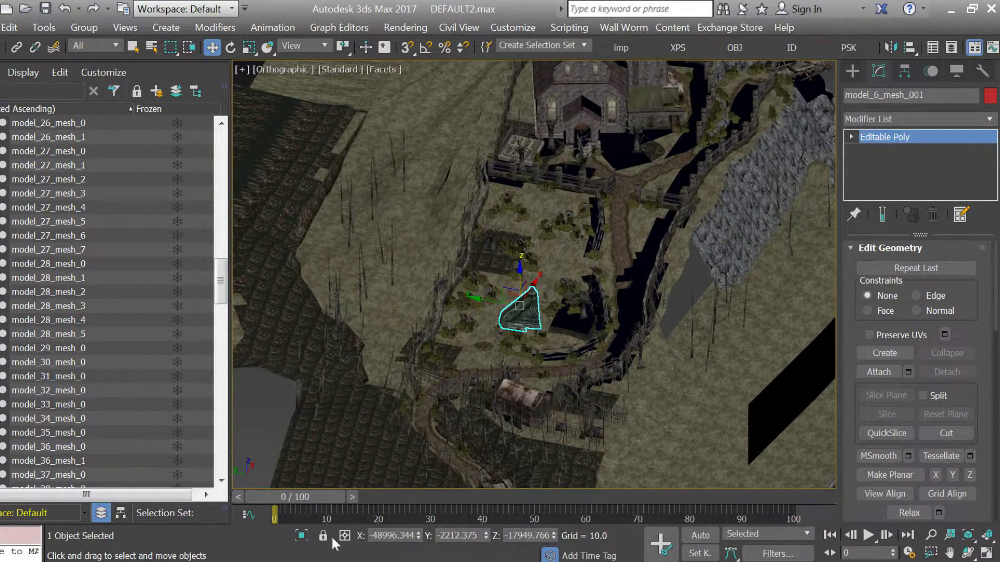
key(alt+Tab)
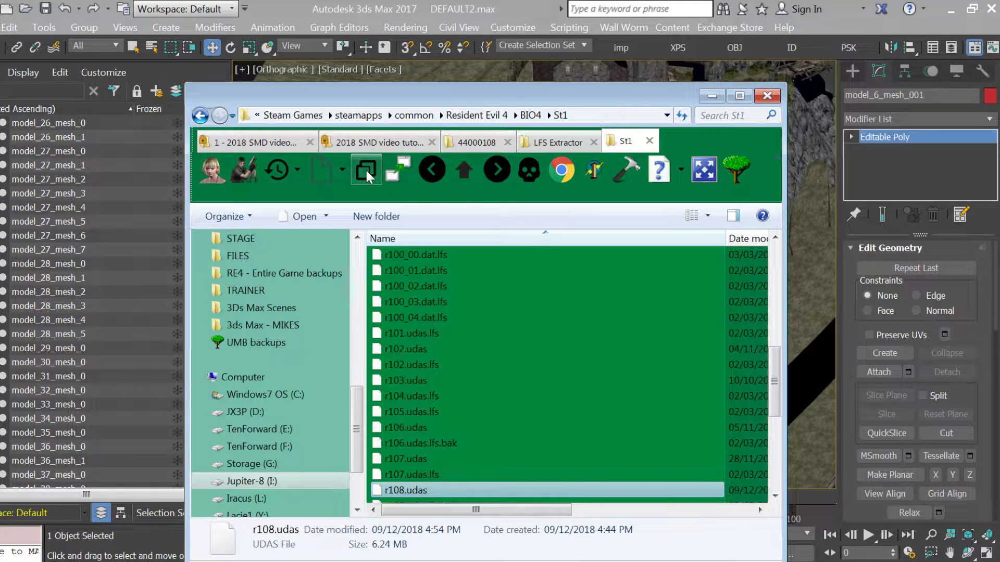
Browse to the SMD Tool\r11b\r11b_04 folder of the RE4 UHD Toolkit in a separate Explorer tab
click(256, 140)
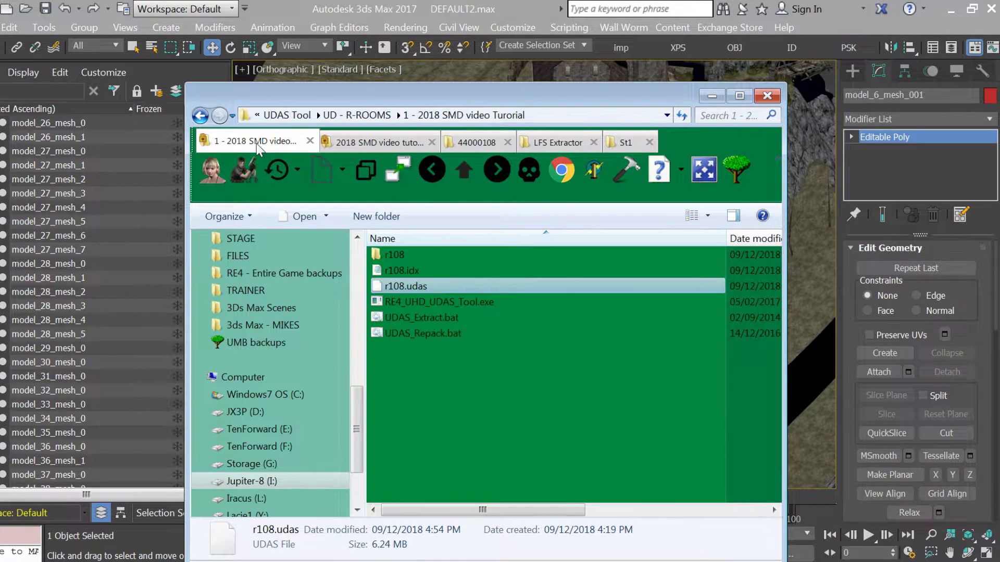
click(248, 176)
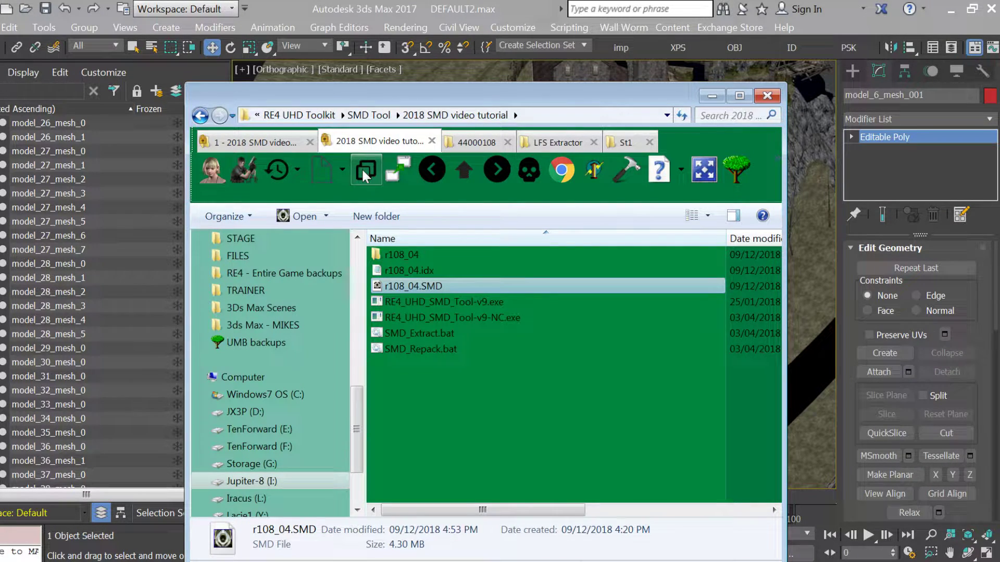
click(414, 175)
click(463, 169)
click(464, 170)
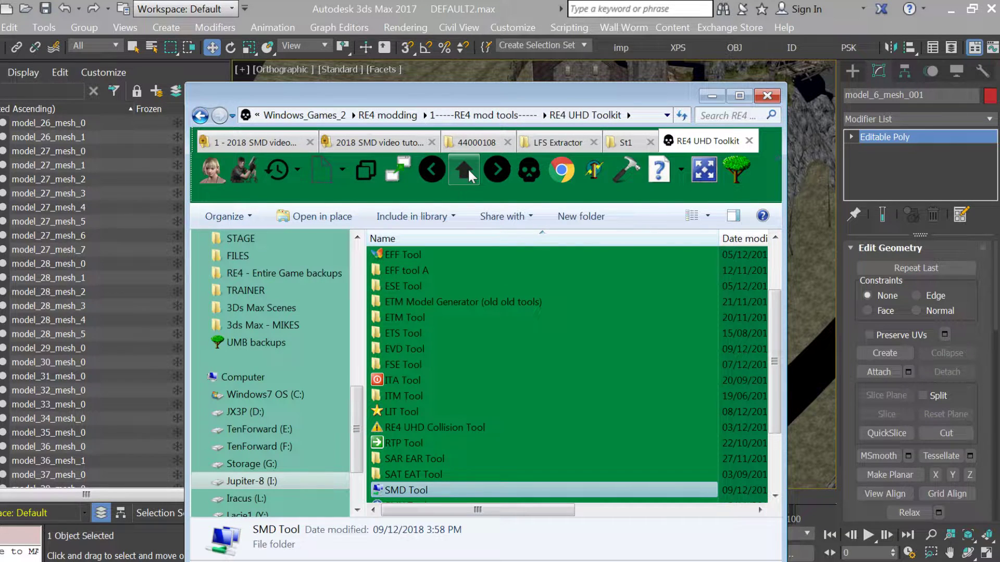
double_click(402, 488)
double_click(412, 334)
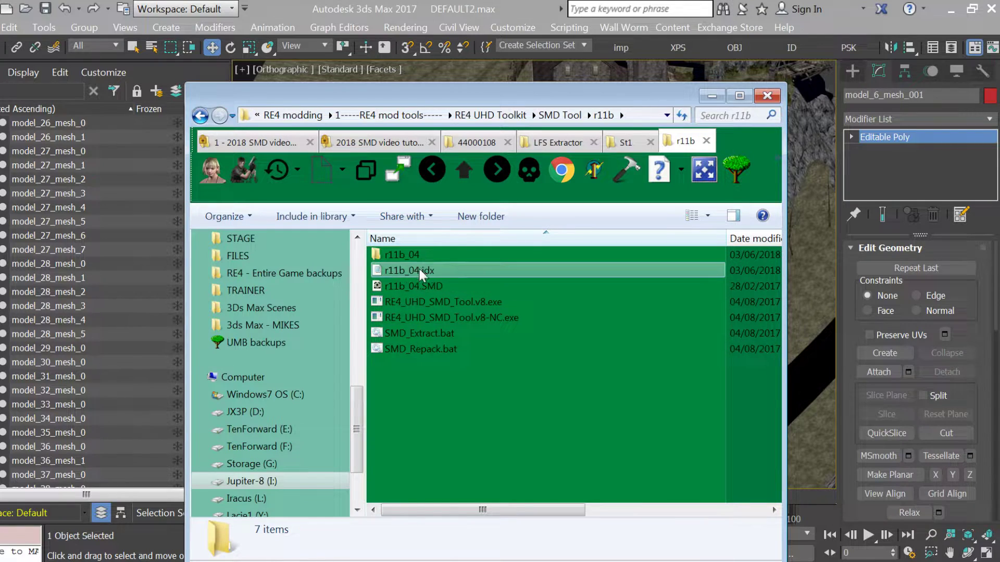
double_click(417, 253)
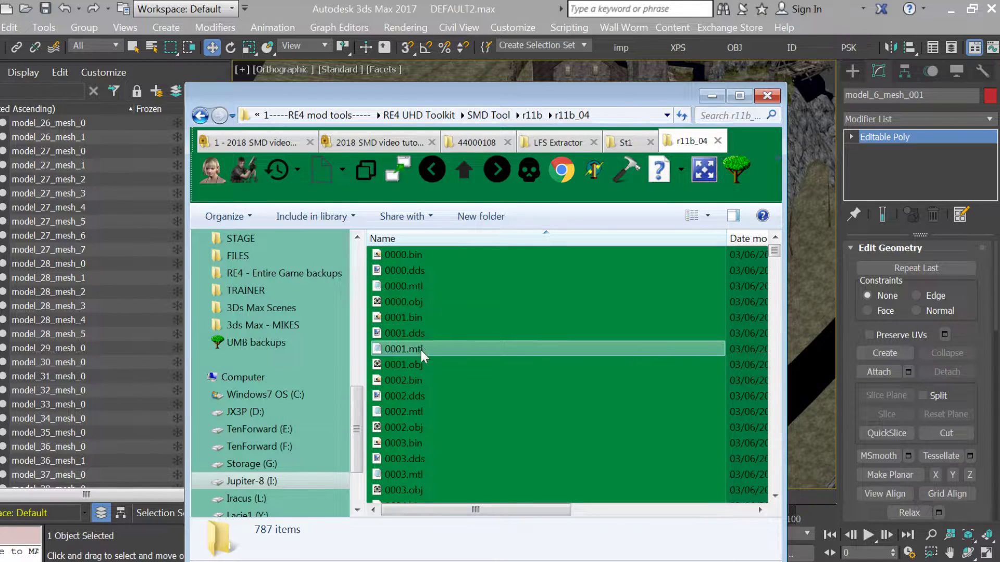
Open 0023.obj in Noesis, sort the file list by type and widen the Name column
scroll(419, 470, down, 16)
double_click(421, 427)
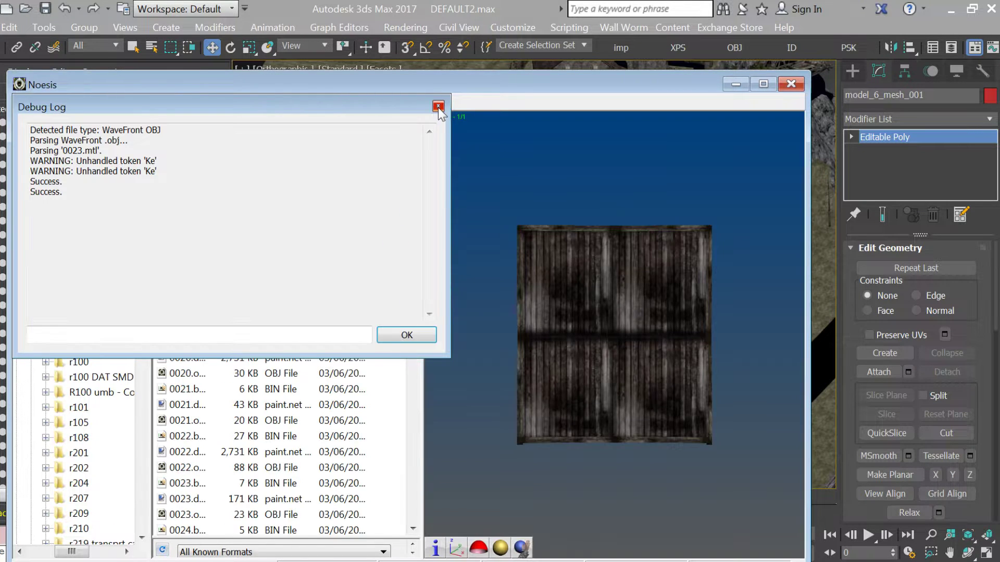
click(438, 107)
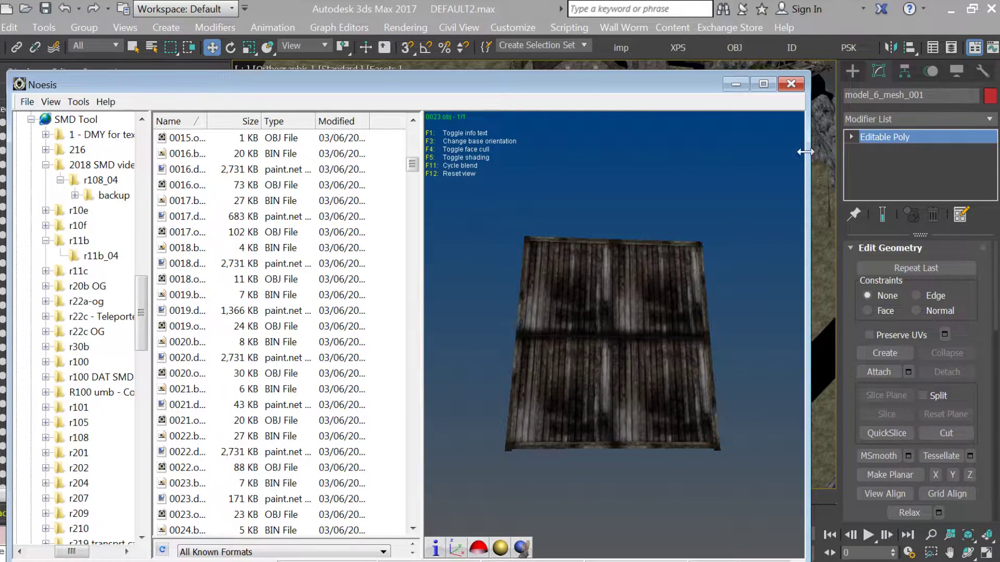
click(284, 120)
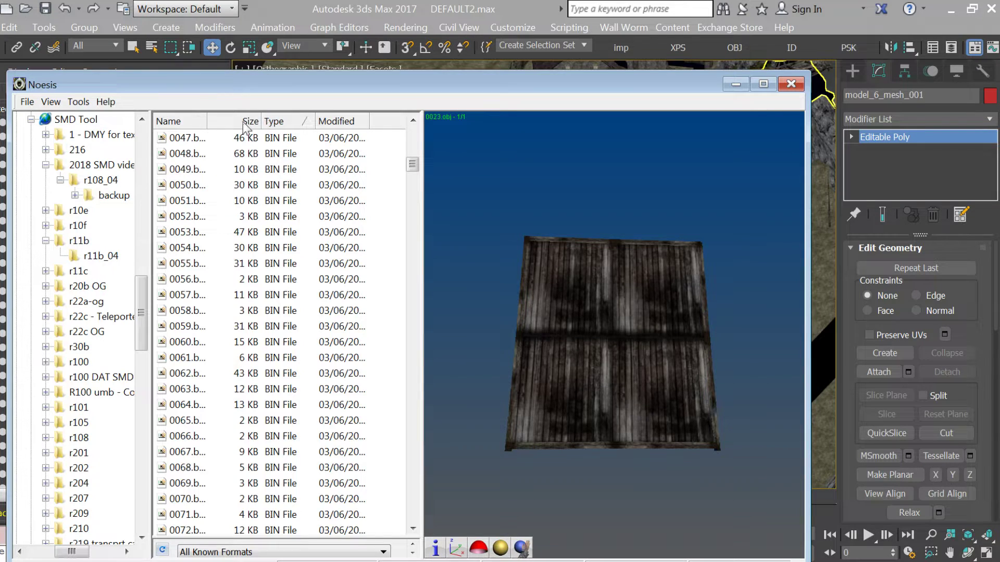
drag(208, 122, 278, 122)
scroll(252, 388, down, 20)
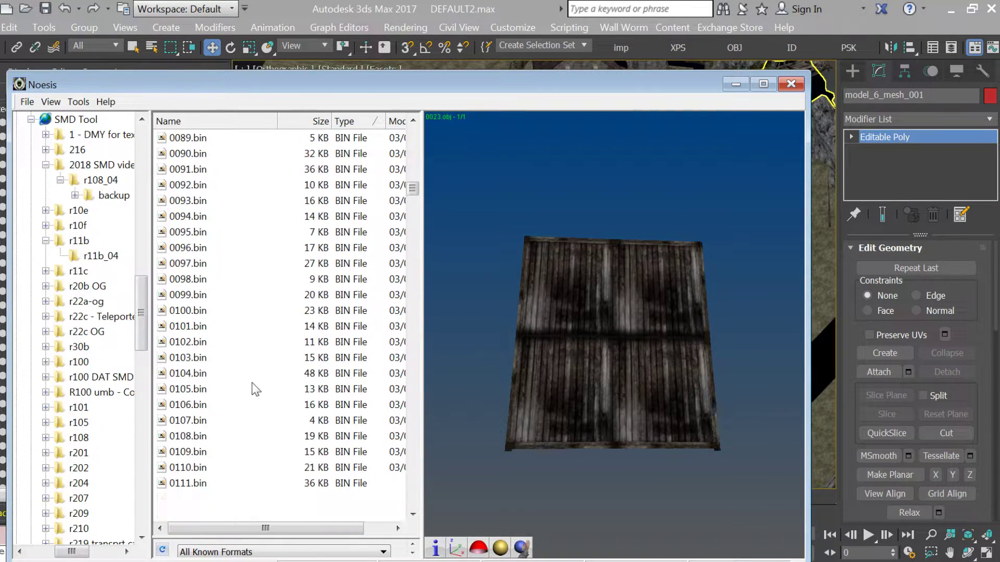
scroll(253, 388, down, 15)
Preview 0028.obj, 0034.obj and 0062.obj in Noesis, orbit around the 0062 model, and close Noesis
click(184, 389)
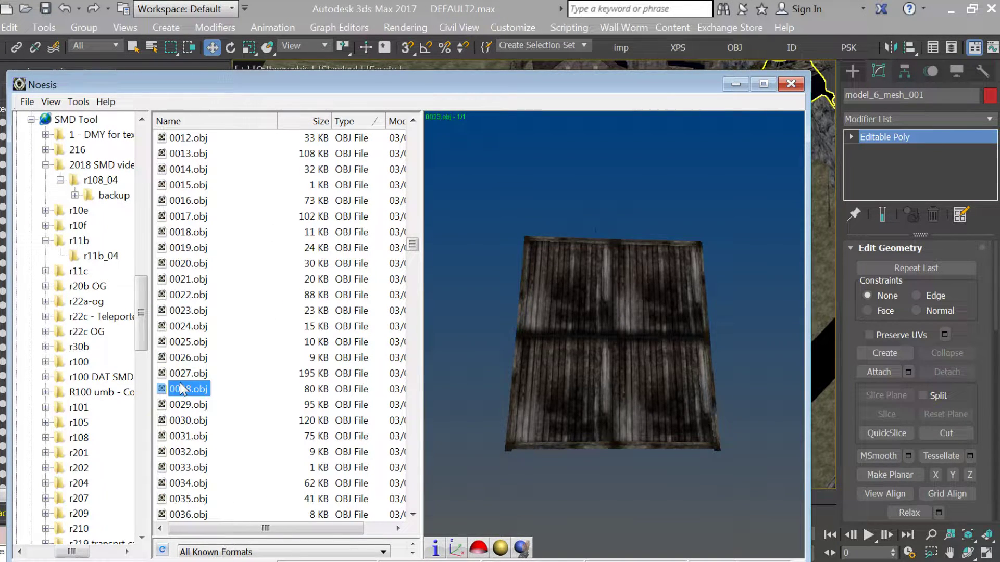
click(341, 395)
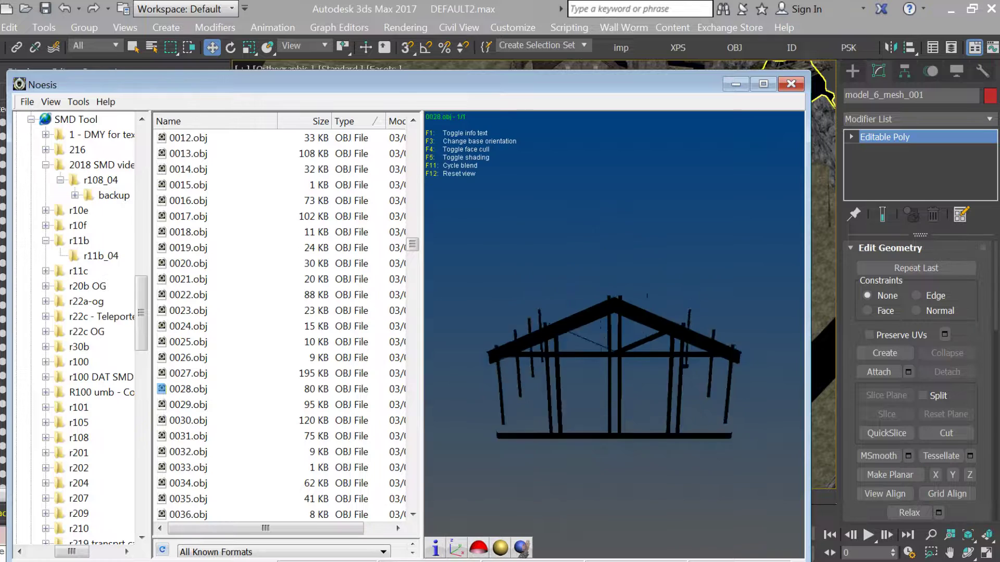
click(208, 483)
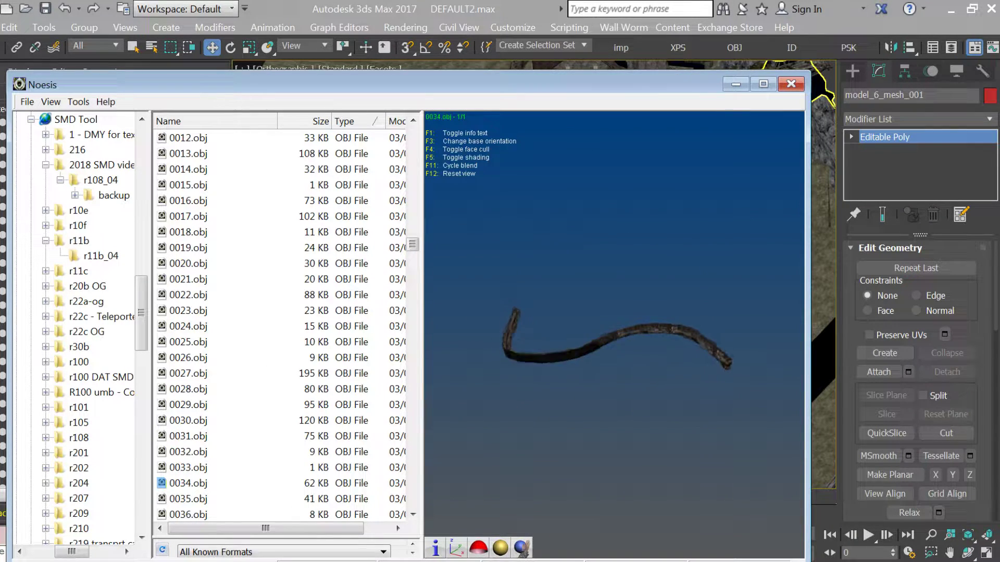
scroll(197, 469, down, 11)
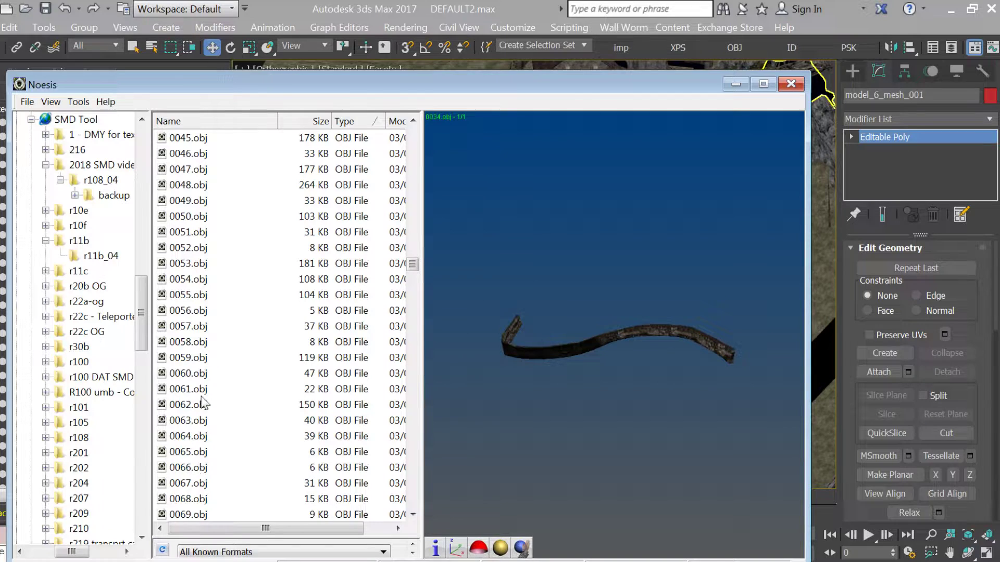
click(203, 405)
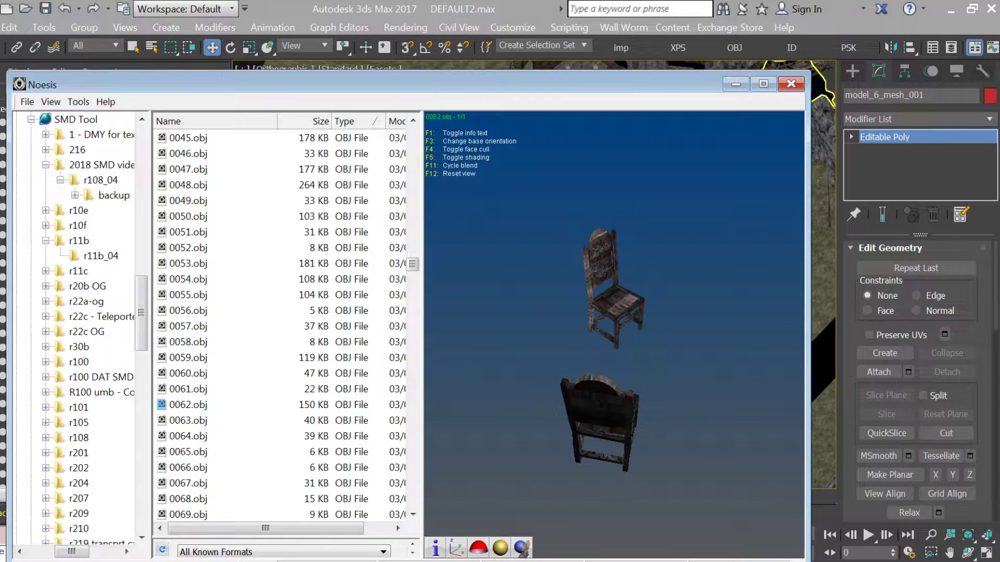
drag(583, 338, 616, 341)
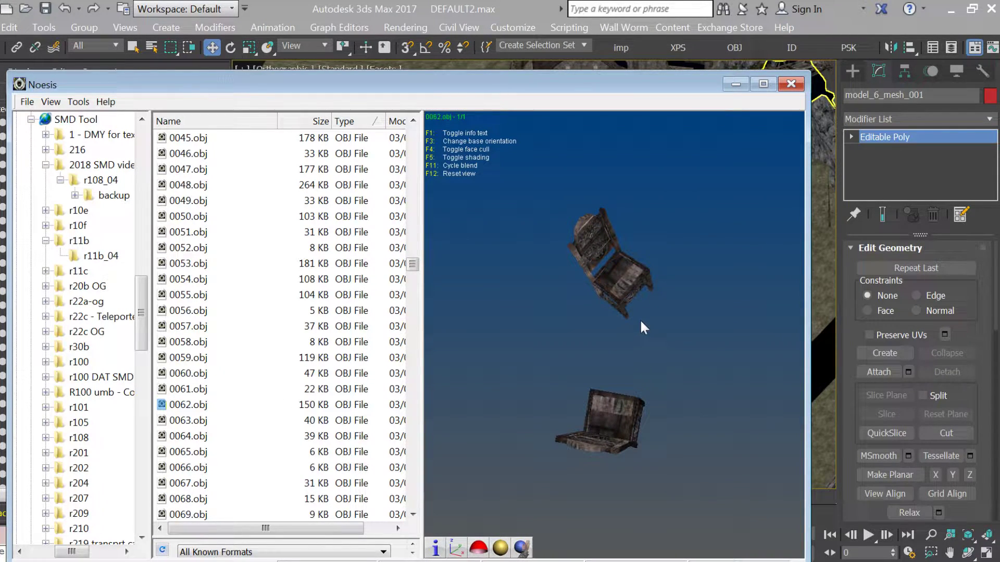
click(790, 84)
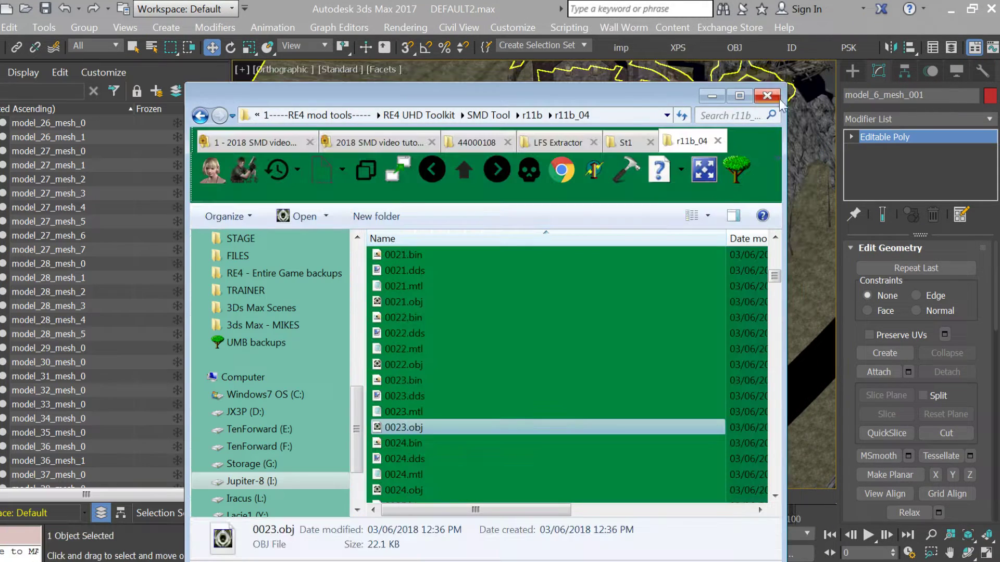
Locate 0062.obj in the r11b_04 folder and copy the folder's path
scroll(410, 420, down, 10)
scroll(410, 420, down, 20)
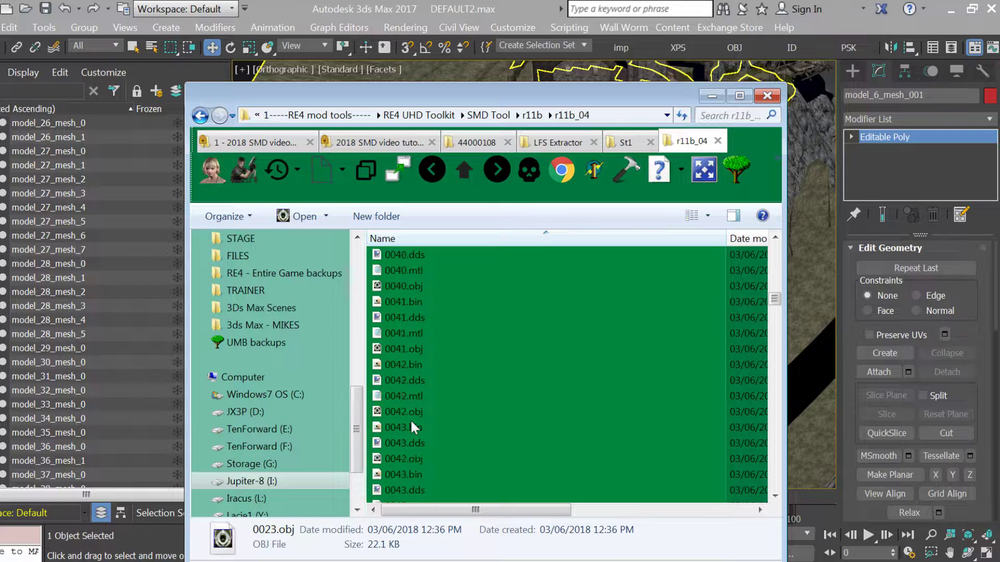
scroll(411, 420, down, 11)
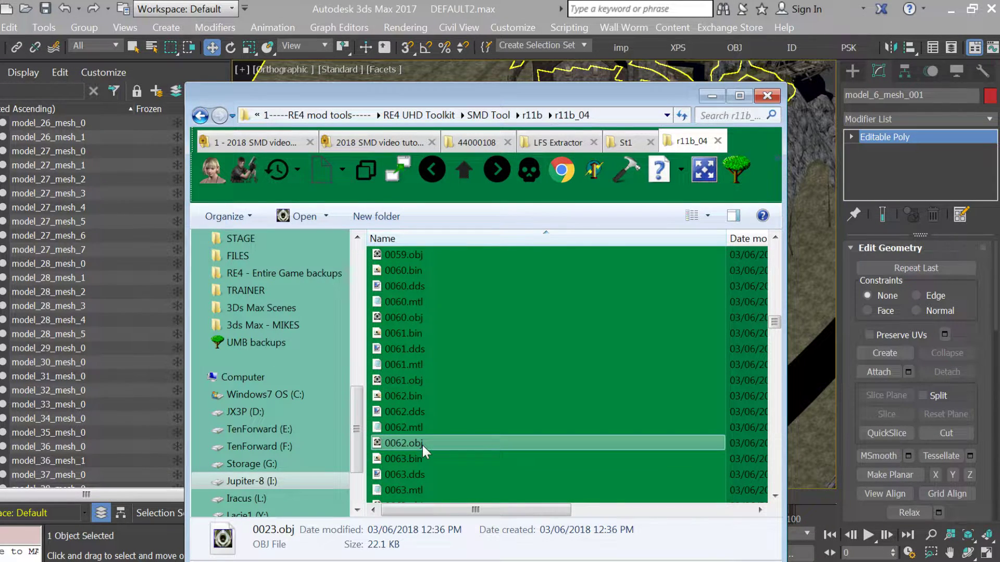
click(424, 444)
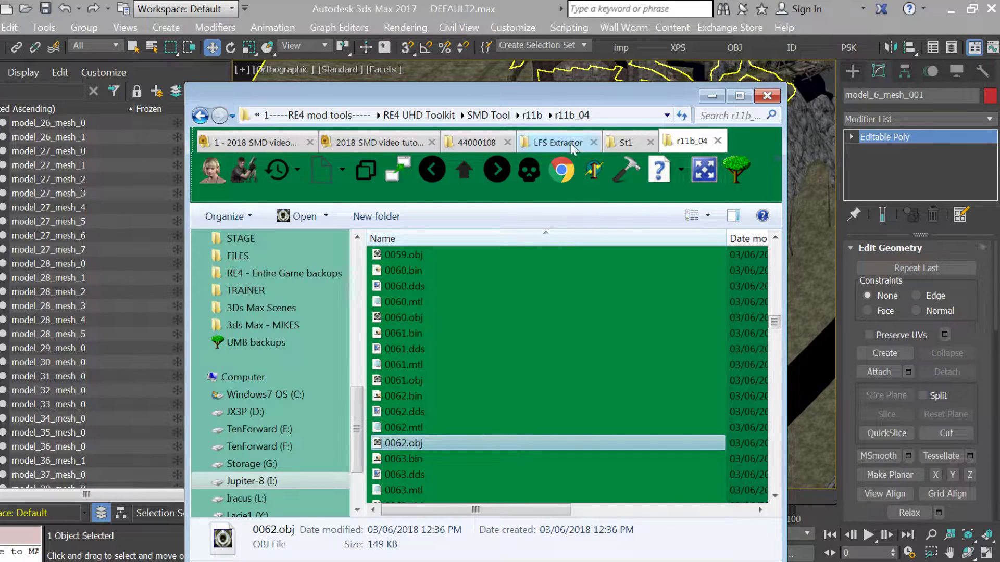
click(623, 118)
right_click(623, 118)
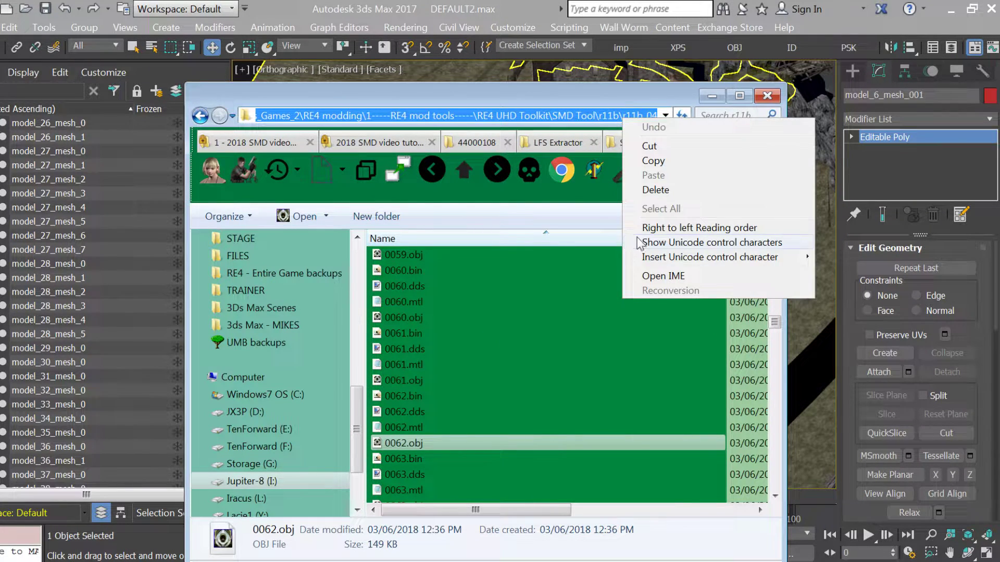
click(656, 159)
Switch to 3ds Max and collapse the IMPORTED layer in the Scene Explorer
click(160, 494)
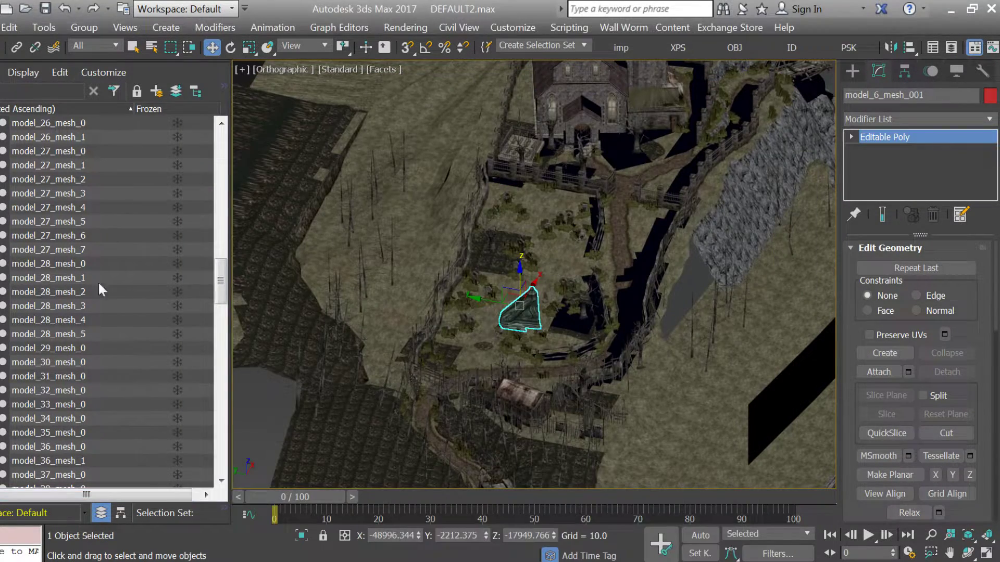
click(82, 249)
drag(220, 271, 233, 110)
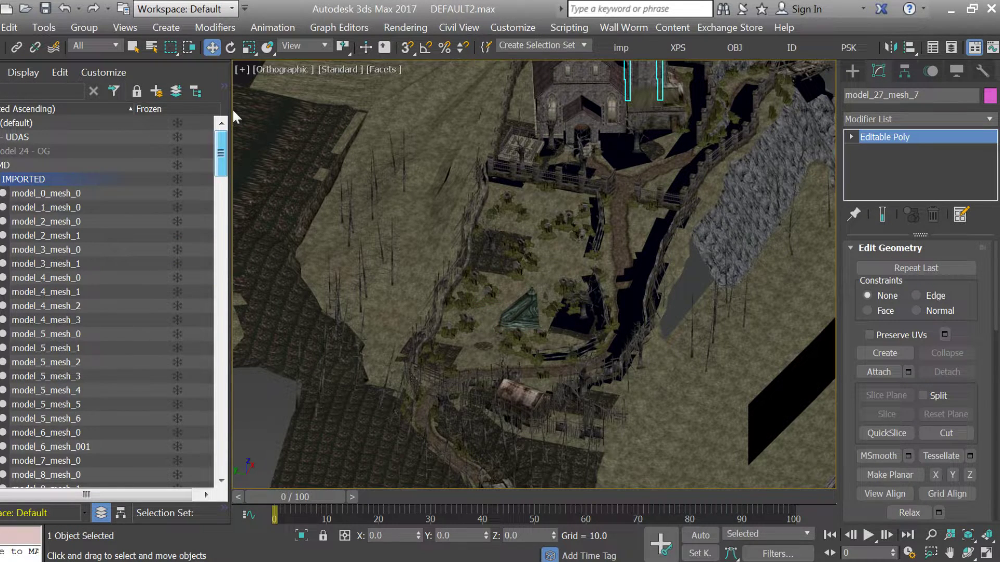
click(1, 179)
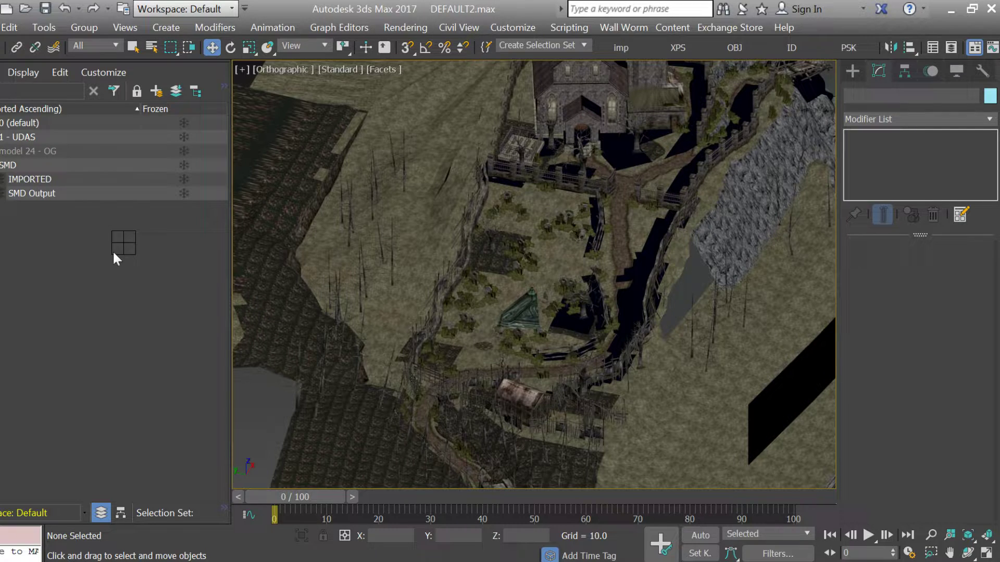
Create a new layer with nothing selected and name it chairs
click(113, 253)
click(9, 154)
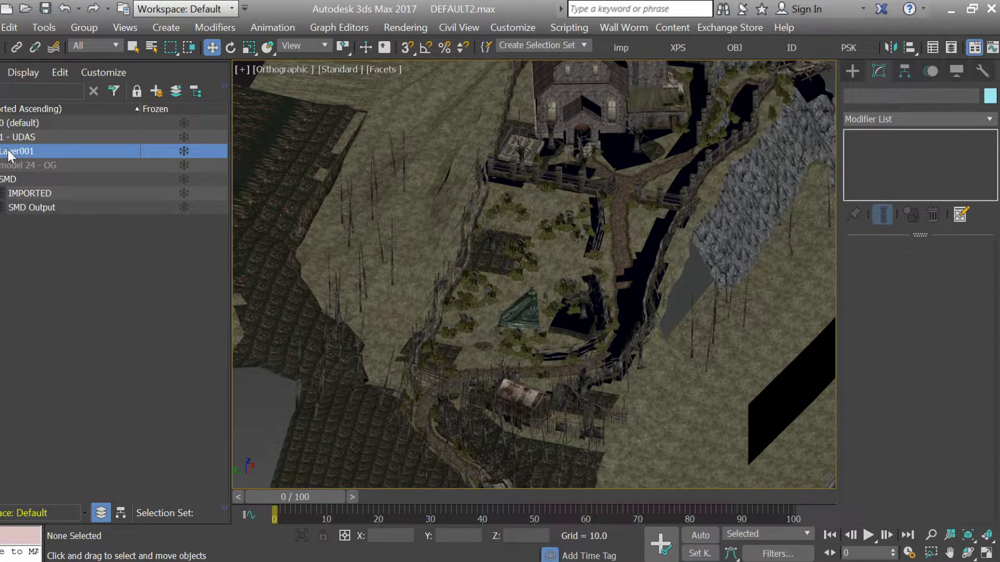
click(9, 151)
text(charis)
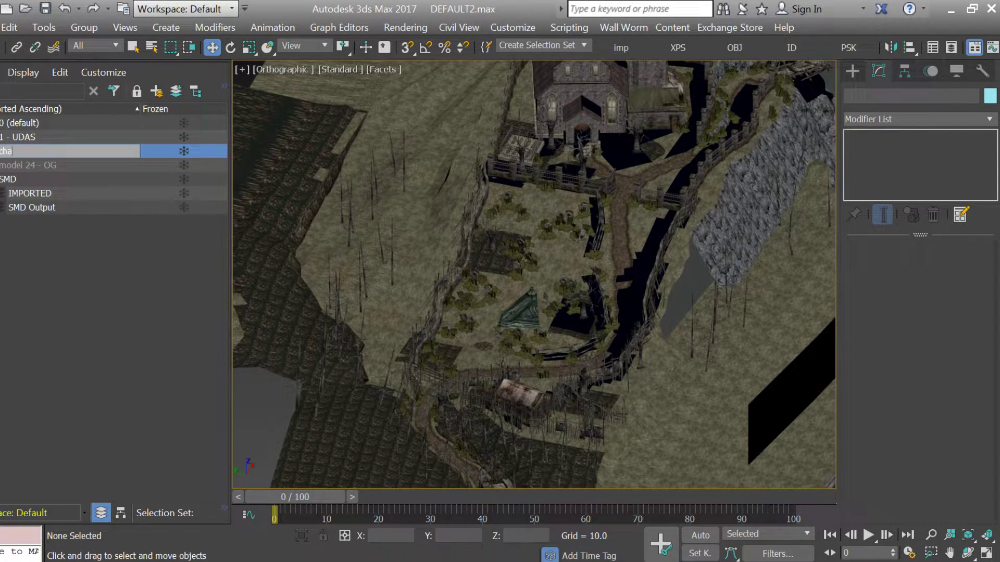
key(Return)
click(14, 152)
text(irs)
key(Return)
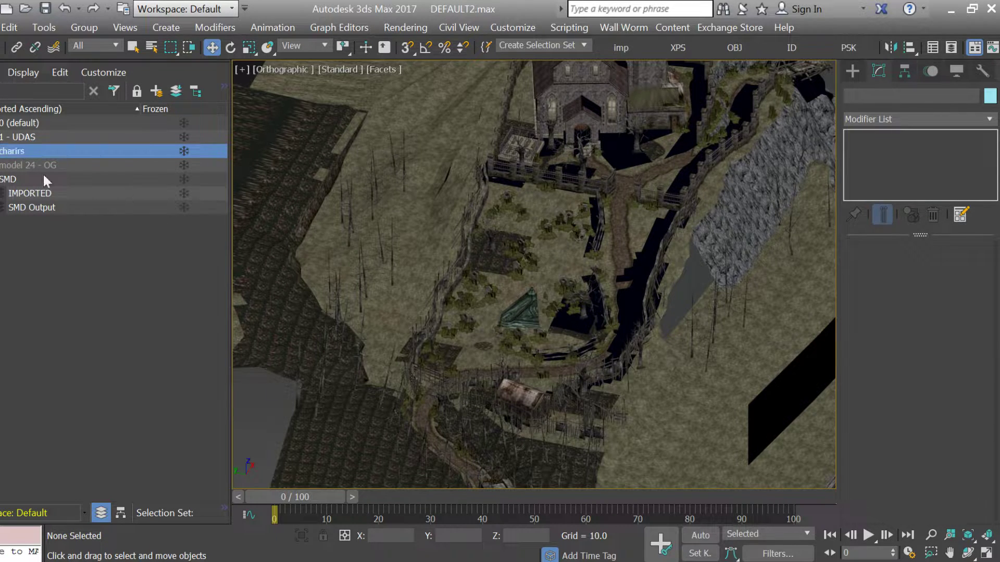
click(14, 152)
drag(12, 152, 35, 152)
text(irs)
key(Return)
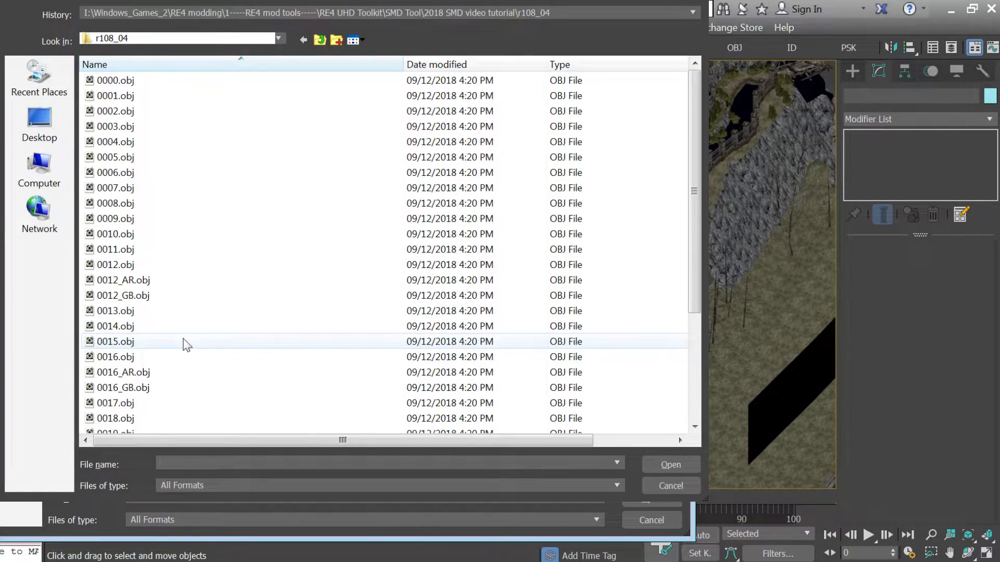
Choose 0062.obj from the copied r11b_04 folder path as the file to import
key(ctrl+v)
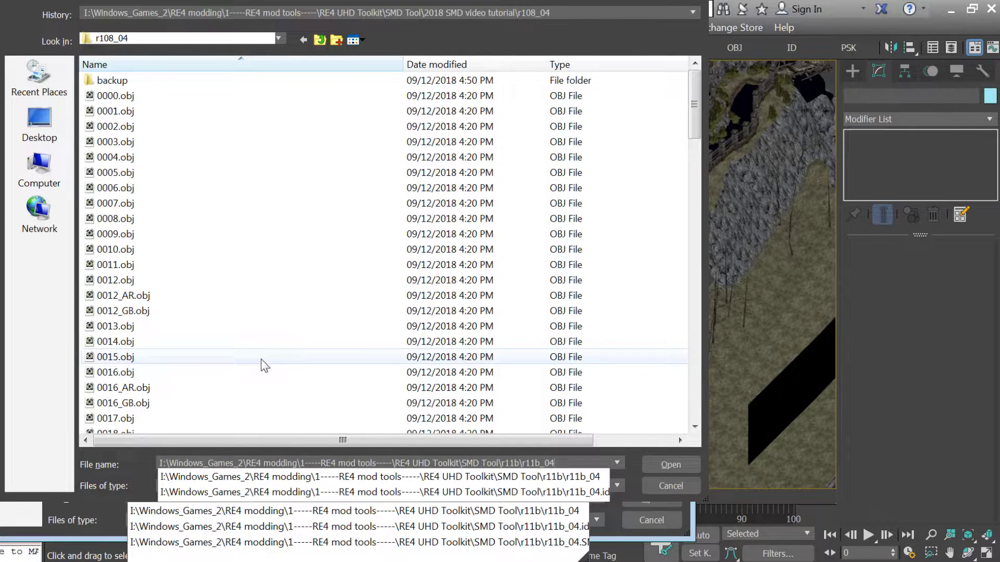
key(Return)
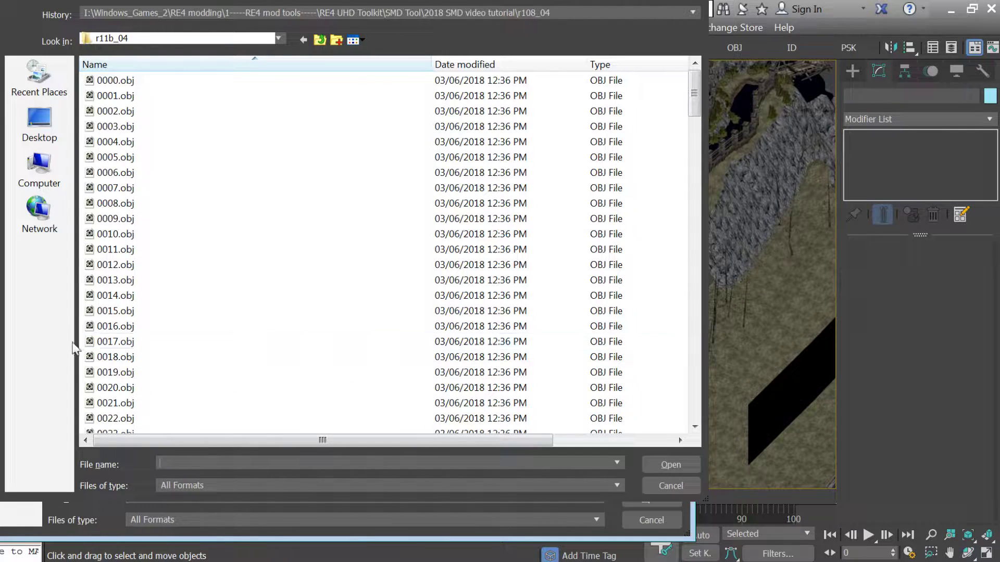
click(112, 342)
scroll(112, 346, down, 5)
scroll(111, 346, down, 9)
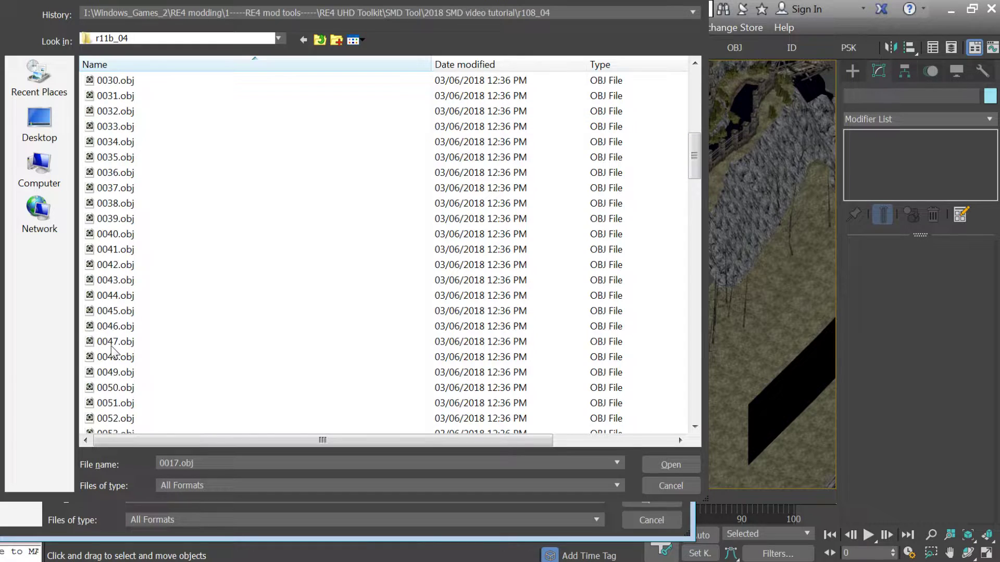
double_click(123, 394)
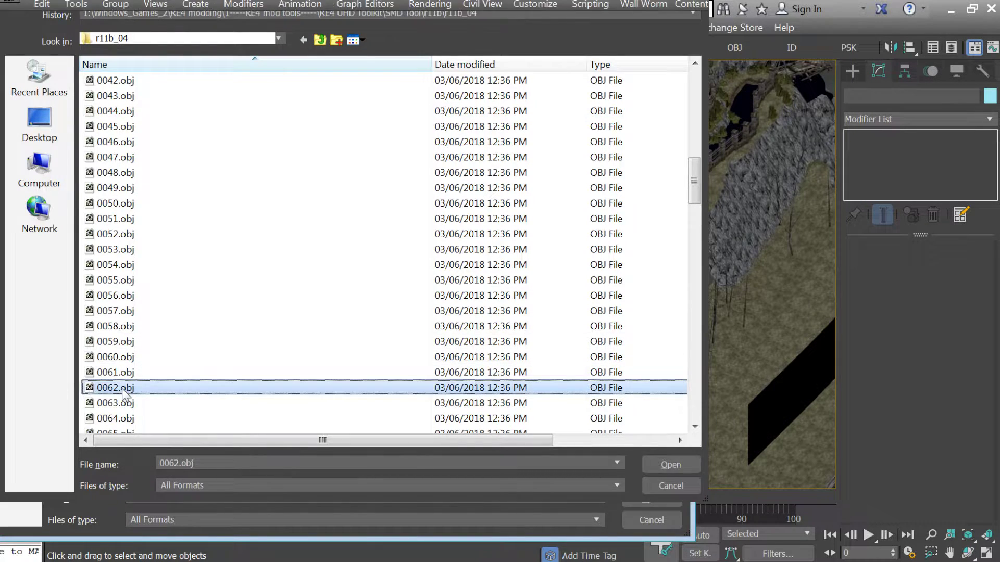
Import the OBJ into the chairs layer, resolving the name conflict with Rename all and the name mesh_009
key(Return)
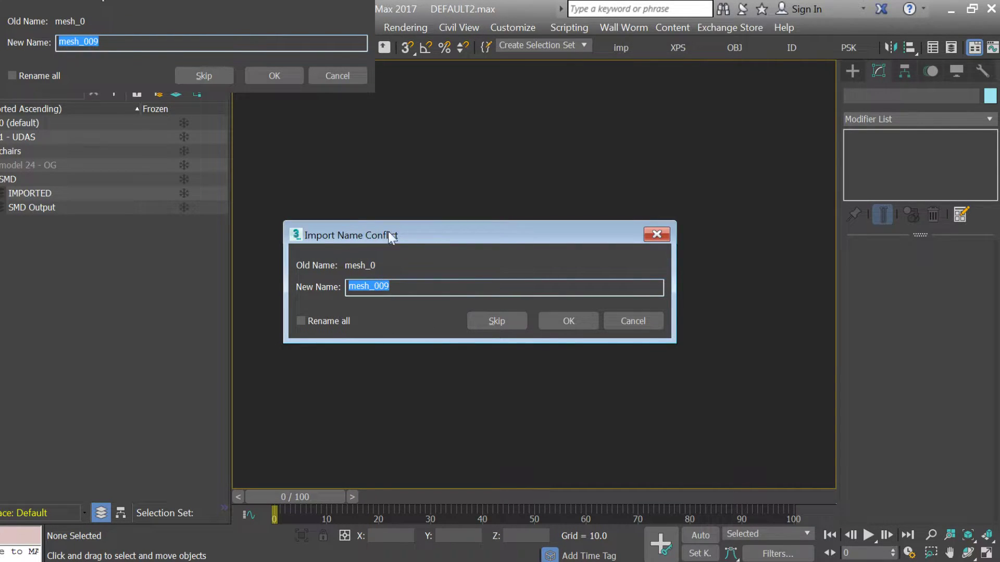
click(336, 321)
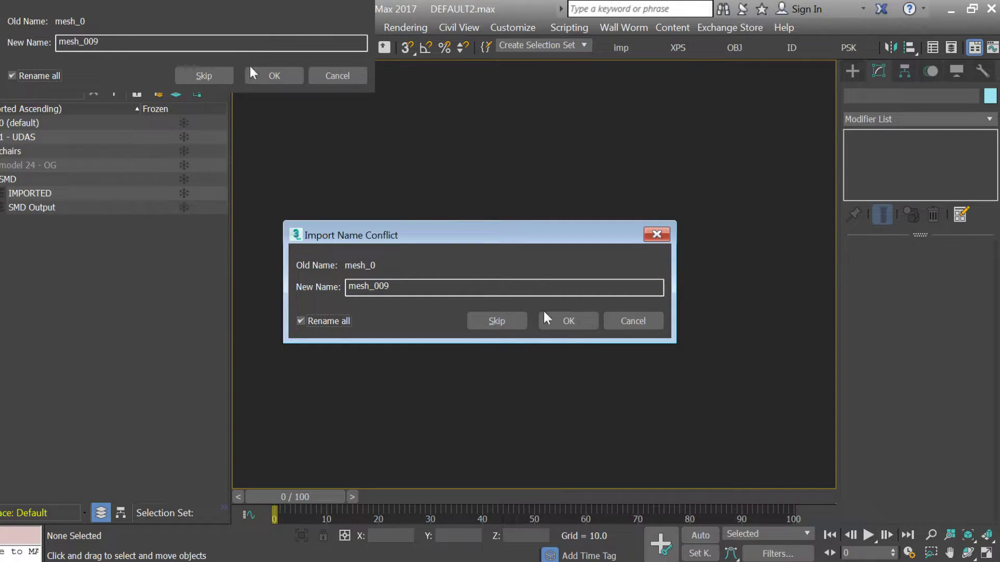
click(575, 321)
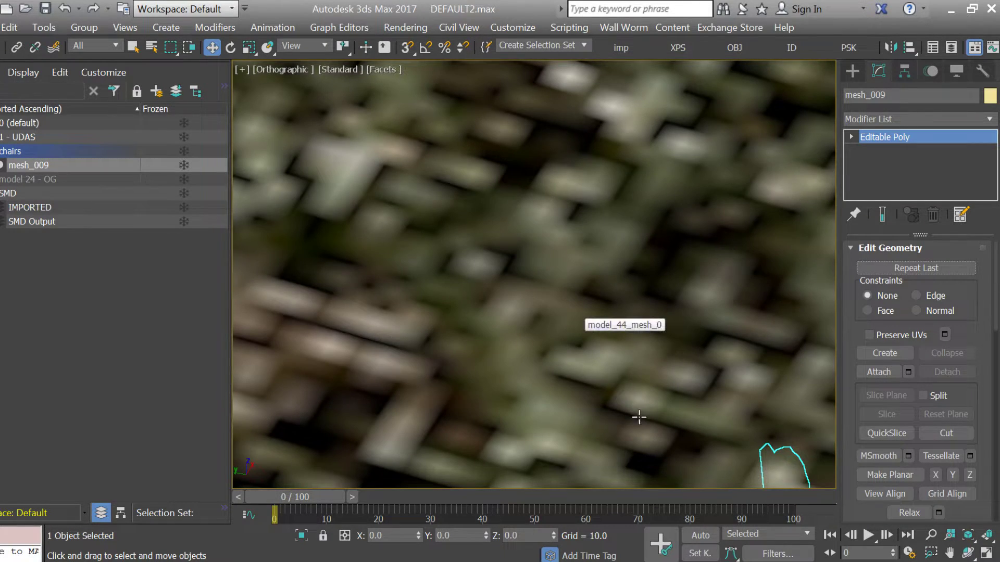
scroll(639, 415, down, 10)
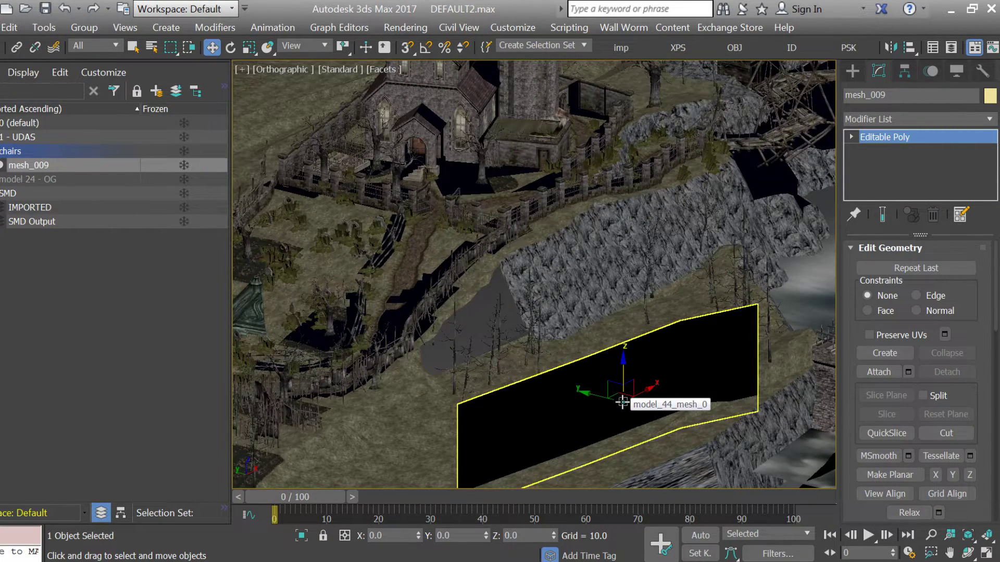
Move the tiny chairs mesh from the scene origin to the grassy area beside the gravestones near the bell
drag(622, 403, 286, 389)
scroll(313, 390, up, 10)
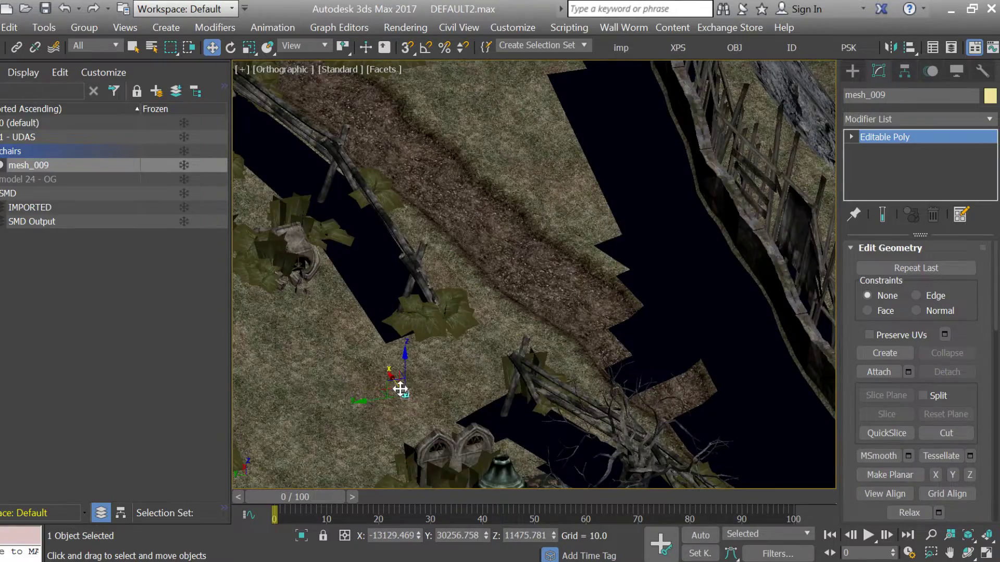
scroll(399, 388, up, 5)
drag(411, 385, 431, 401)
scroll(426, 378, down, 15)
scroll(431, 409, up, 12)
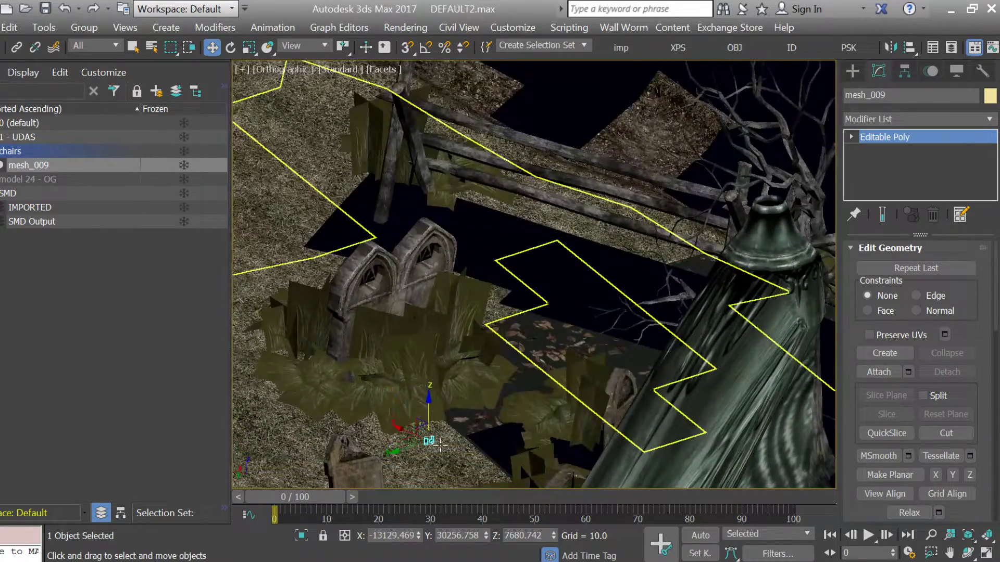
drag(416, 440, 281, 260)
drag(408, 267, 525, 341)
drag(510, 285, 470, 320)
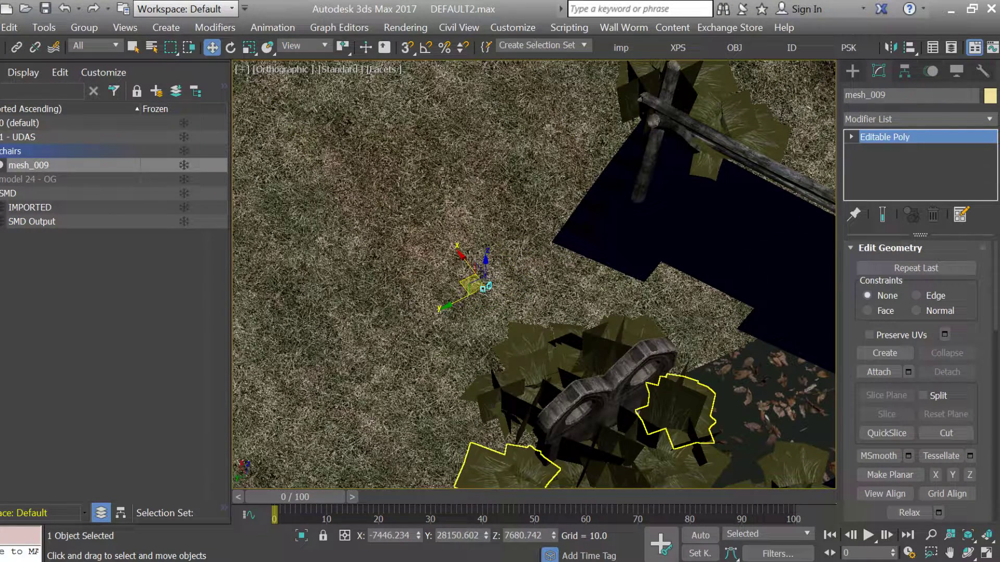
Switch to the file explorer and open ModelData.txt from the end of the r11b_04 folder
key(alt+Tab)
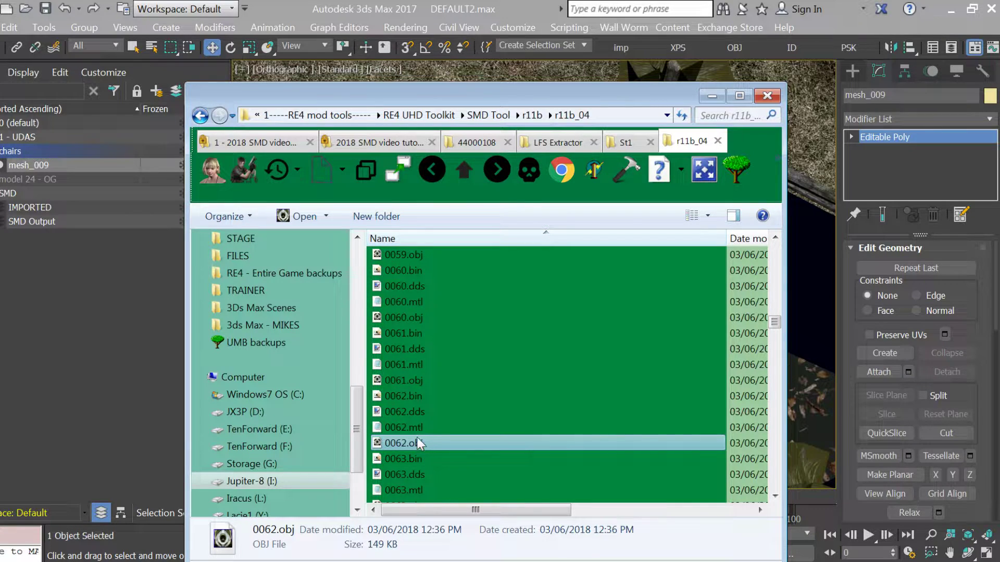
drag(774, 324, 774, 482)
click(406, 492)
scroll(406, 495, down, 1)
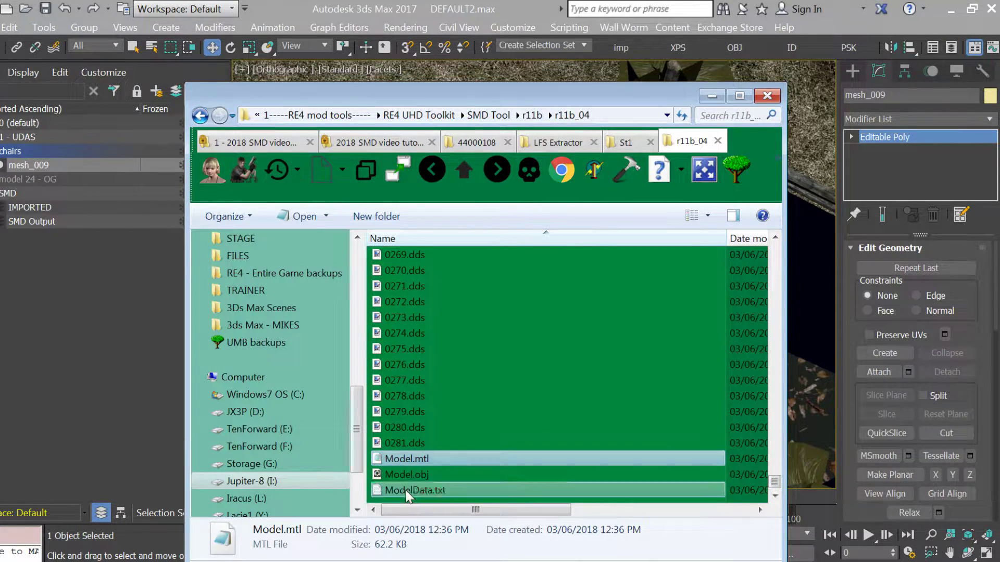
double_click(411, 489)
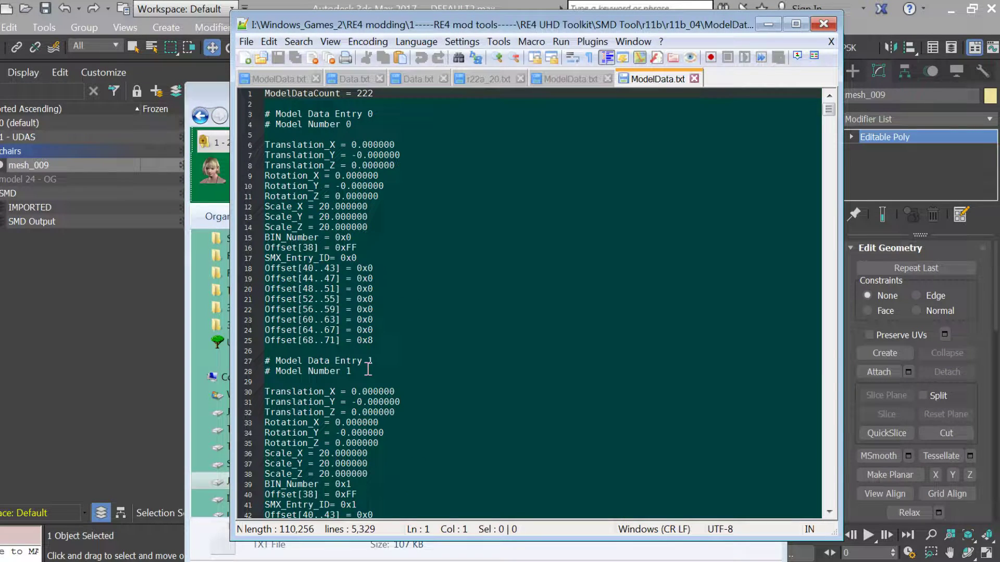
Find "# Model Number 62" in ModelData.txt and highlight that entry's X, Y and Z scale lines
drag(358, 371, 234, 369)
key(Right)
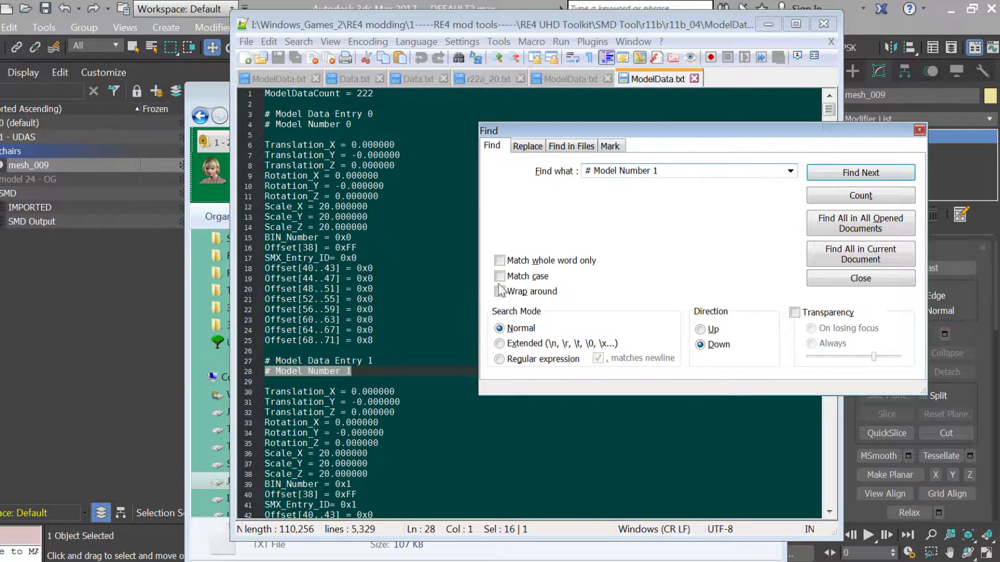
key(BackSpace)
text(62)
key(Return)
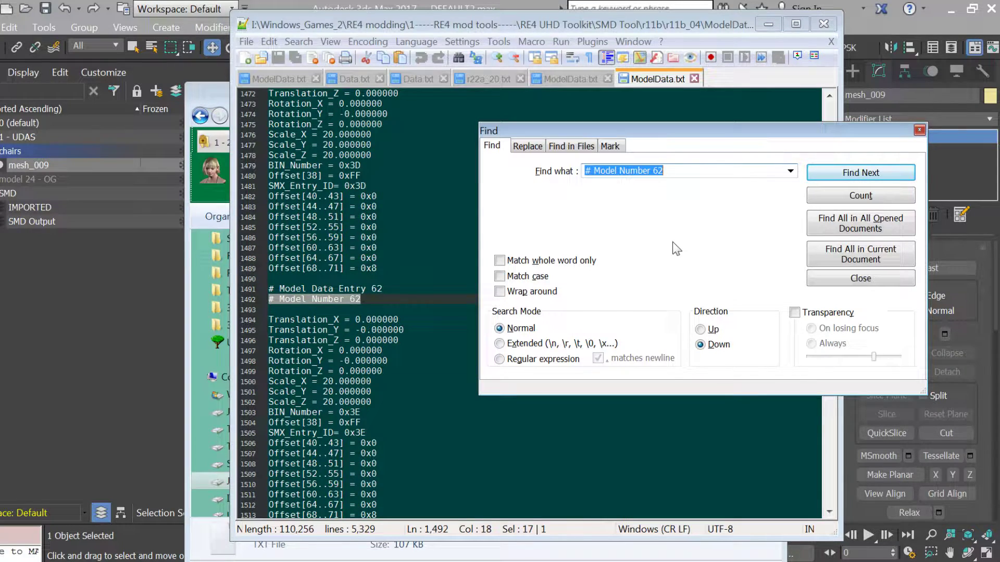
click(919, 130)
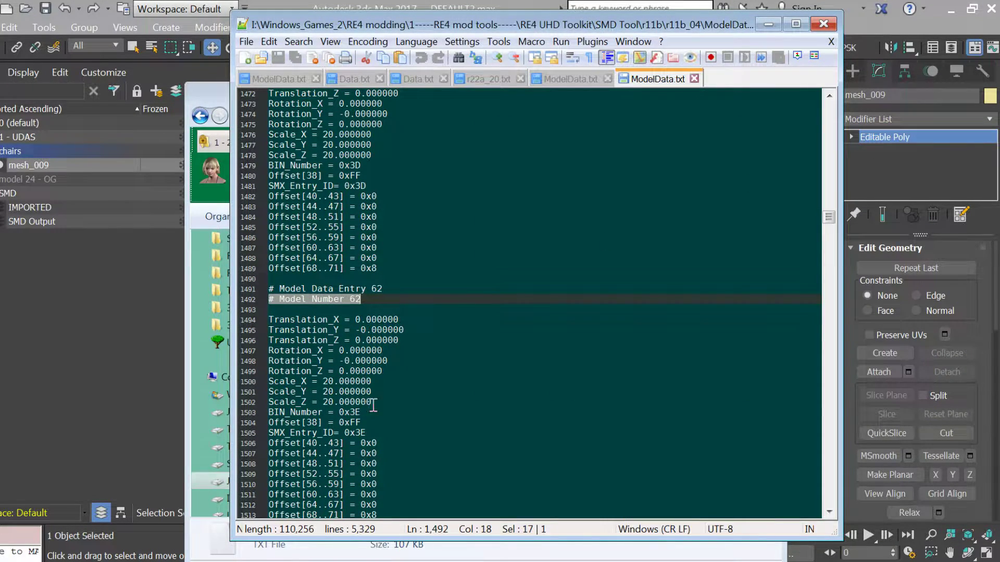
drag(379, 401, 252, 385)
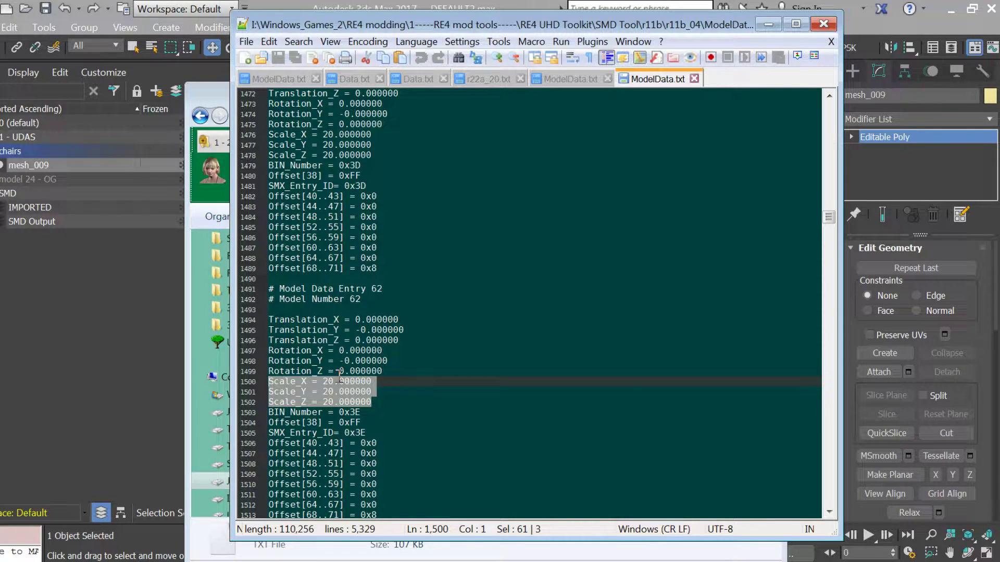
Switch to 3ds Max and scale mesh_009 to 2000 percent on the X, Y and Z axes
click(105, 356)
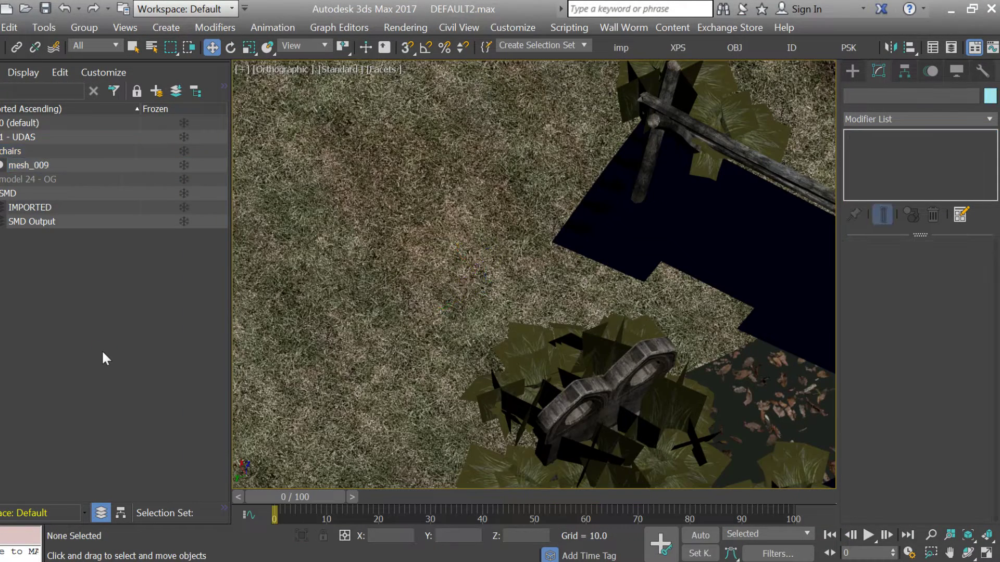
click(518, 312)
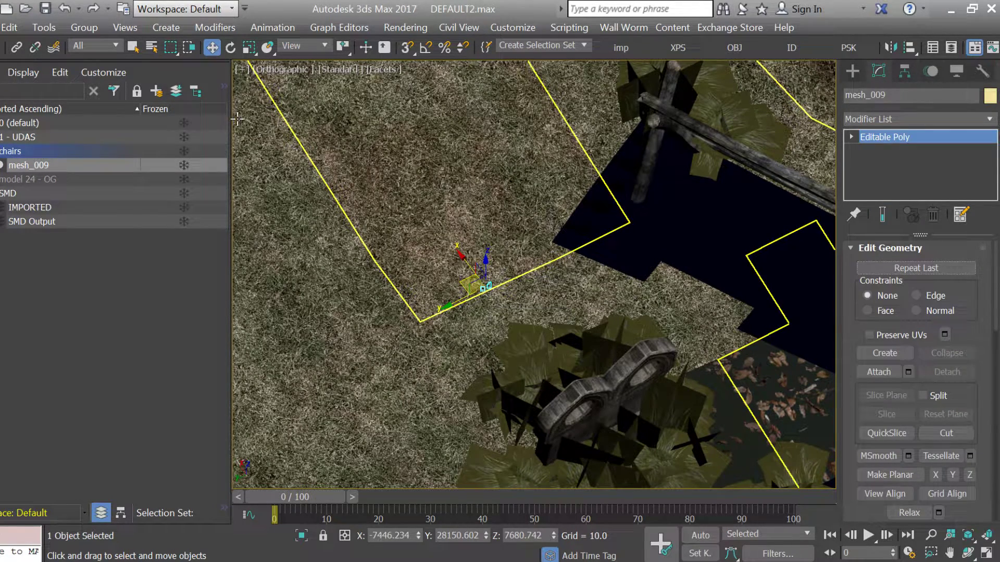
right_click(248, 48)
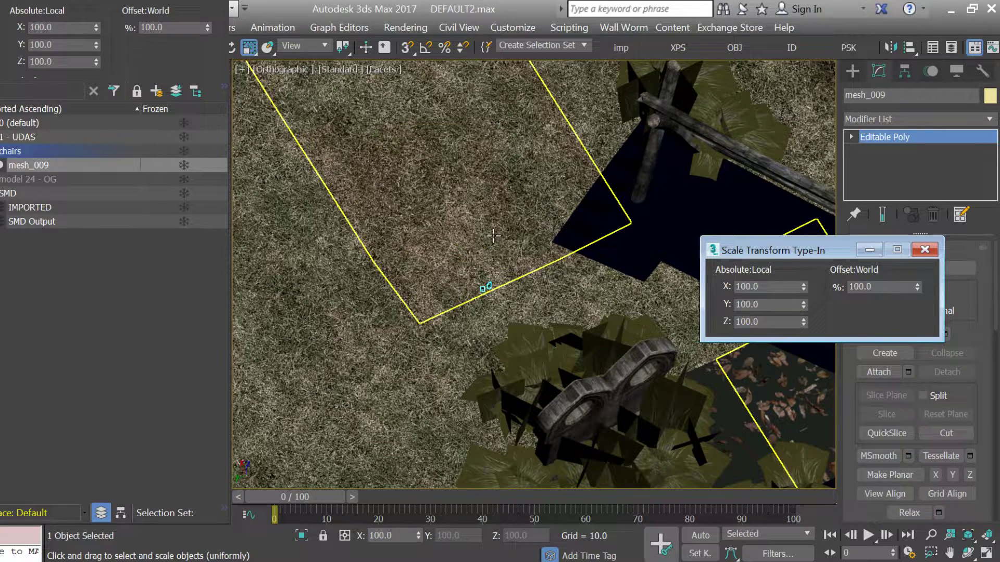
double_click(742, 287)
text(2)
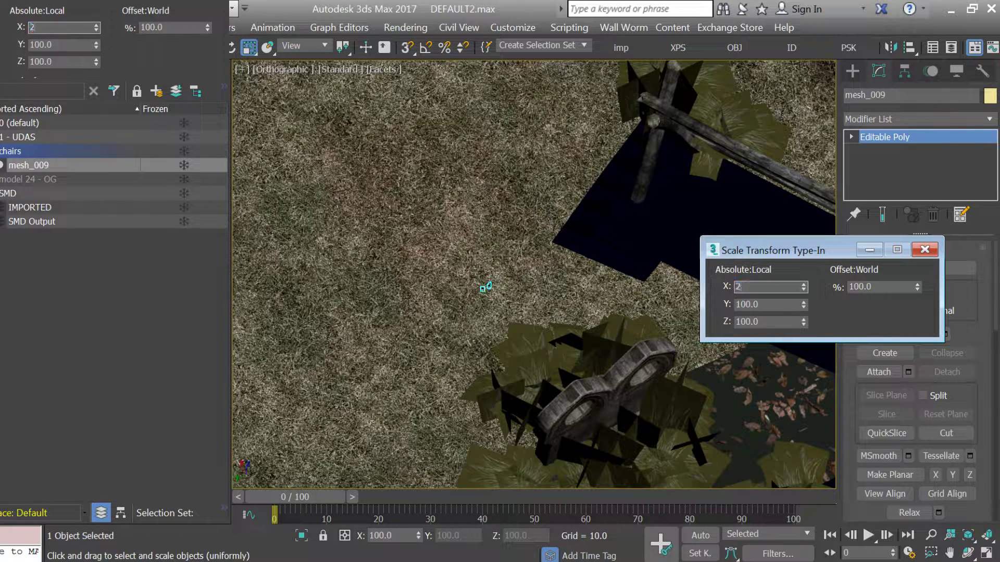
text(000)
key(Return)
double_click(752, 305)
text(2000)
key(Return)
double_click(775, 322)
text(2000)
key(Return)
Move the scaled chairs from outside the stage into the graveyard near the bell, and close the transform type-in window
scroll(486, 322, down, 10)
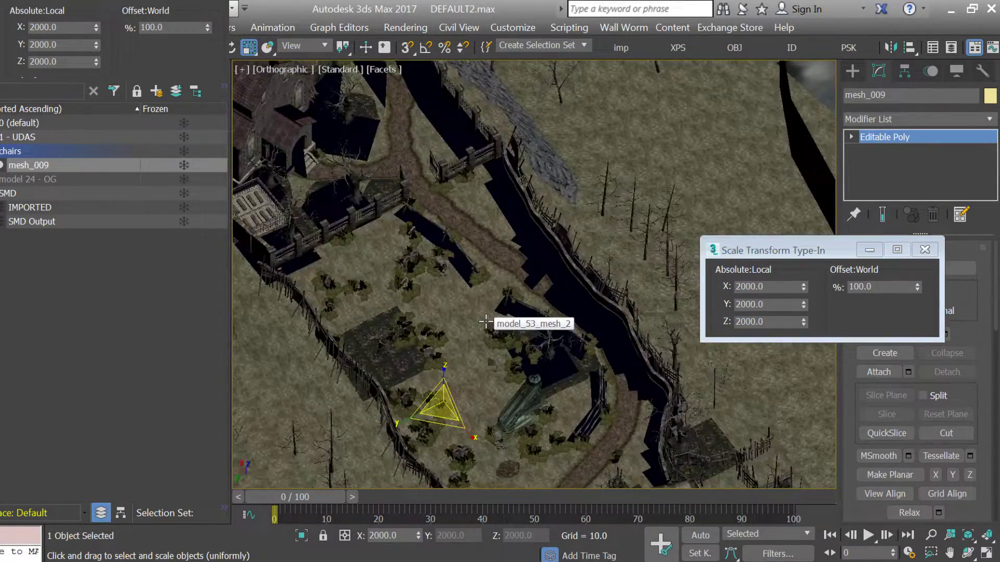
key(r)
key(w)
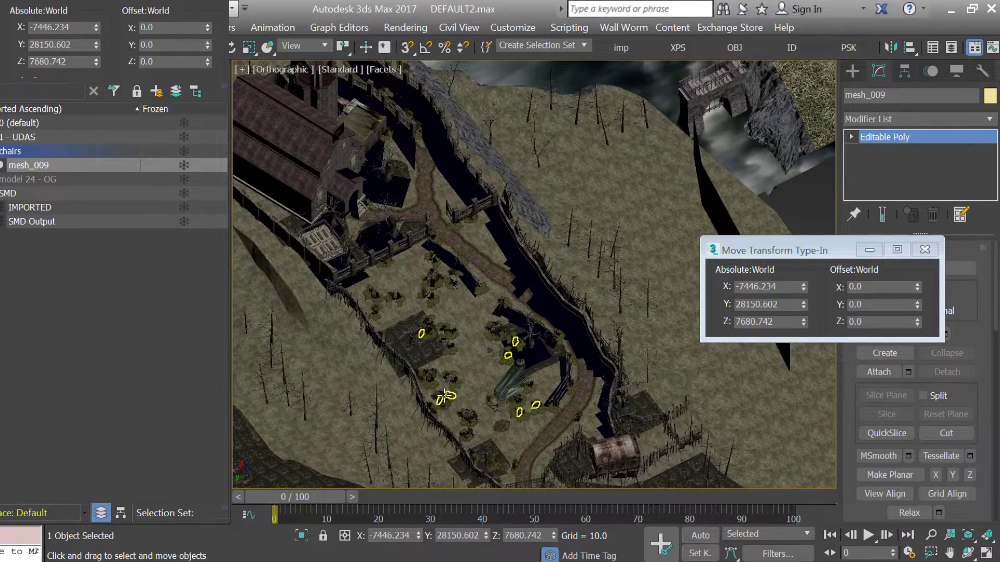
scroll(439, 401, up, 5)
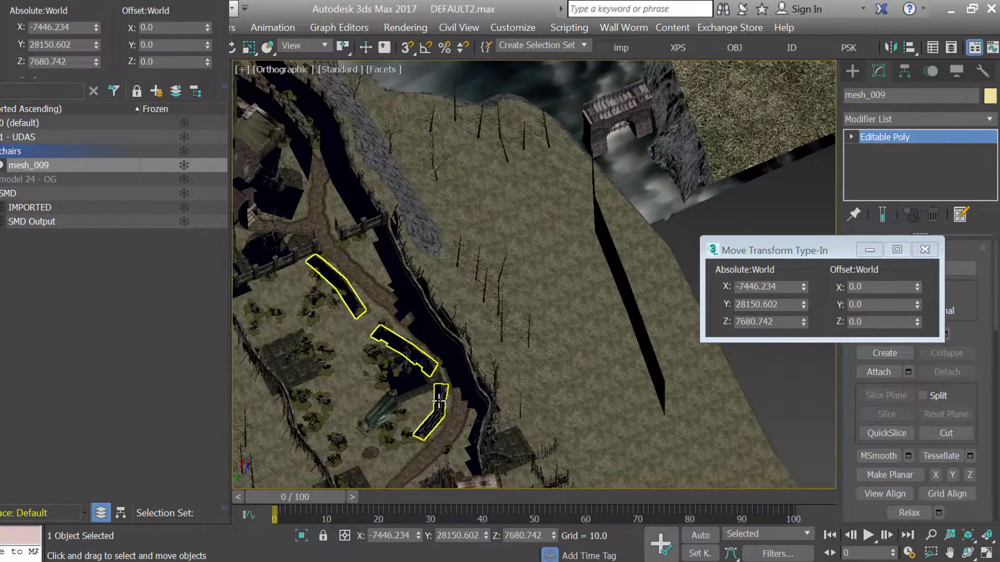
click(442, 399)
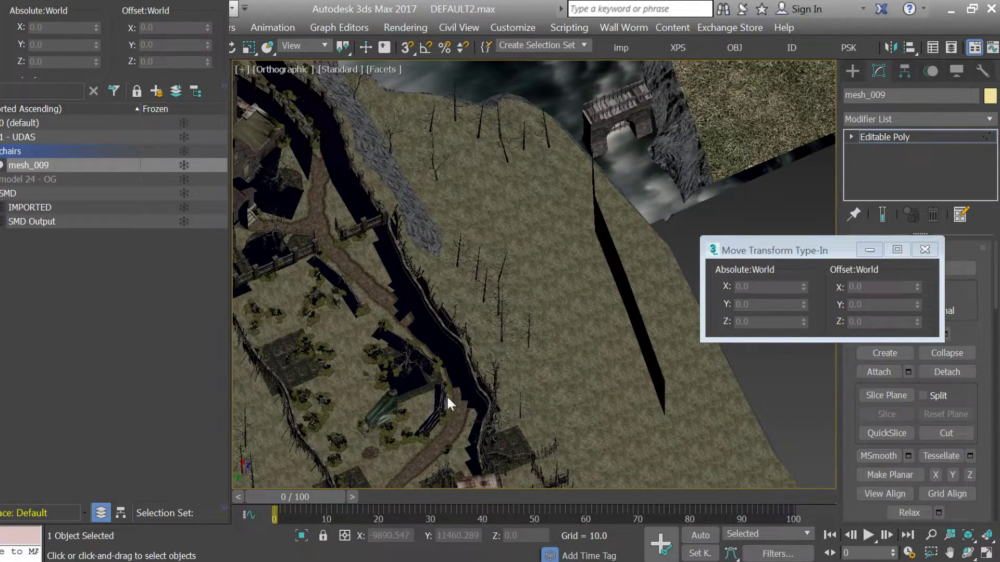
scroll(494, 374, down, 10)
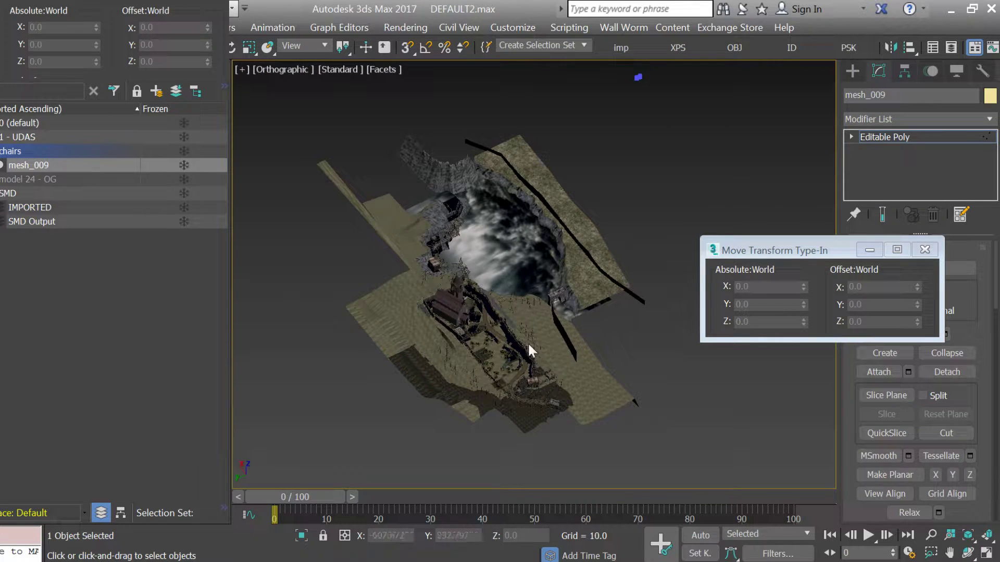
drag(508, 368, 617, 226)
key(w)
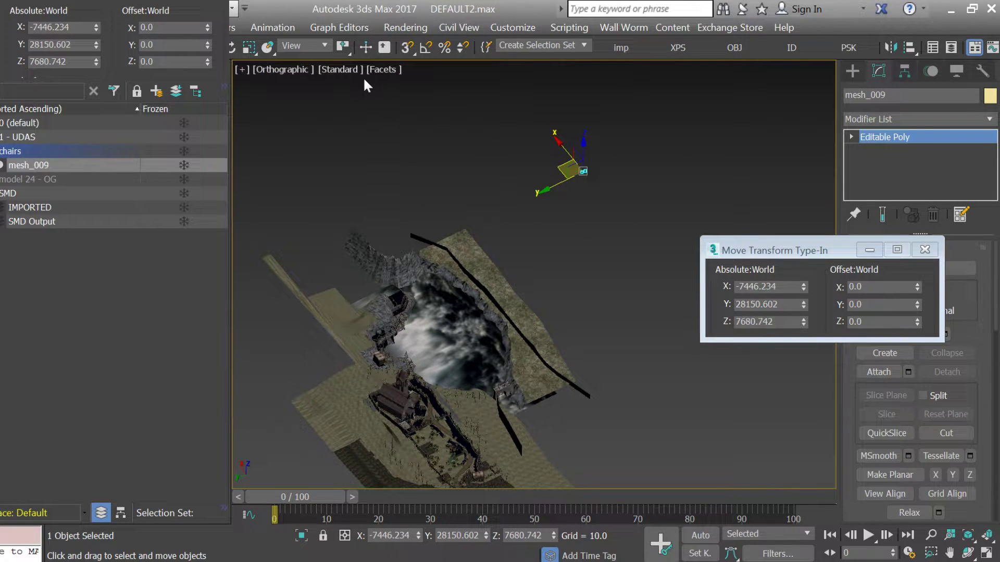
drag(557, 165, 462, 408)
scroll(462, 408, up, 8)
scroll(461, 389, up, 8)
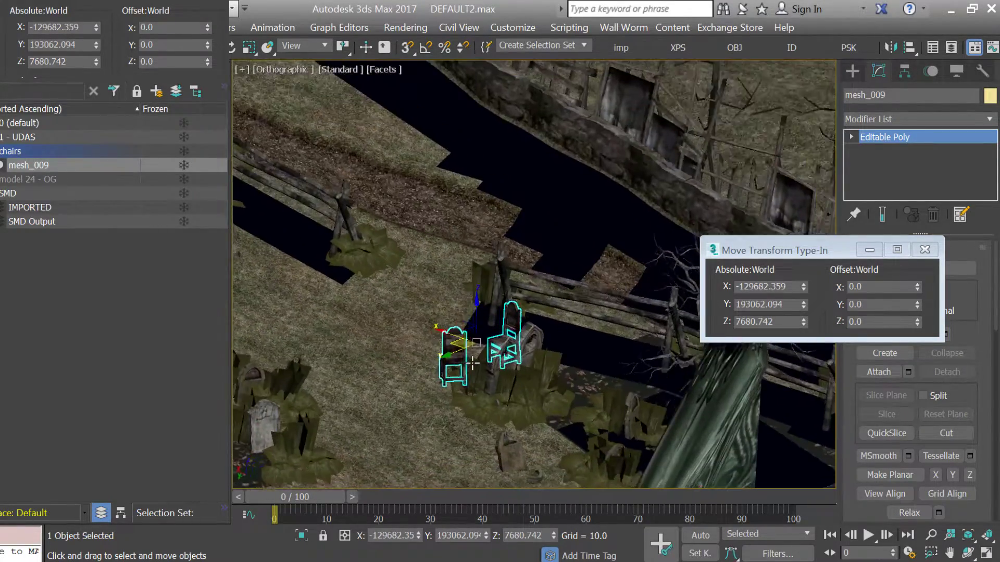
mouse_move(472, 363)
mouse_down()
mouse_move(374, 364)
mouse_move(450, 346)
mouse_move(461, 359)
mouse_up()
click(924, 250)
Lower the chairs toward the graveyard ground beside the gravestones, to a Z position of about 7206
drag(533, 351, 630, 353)
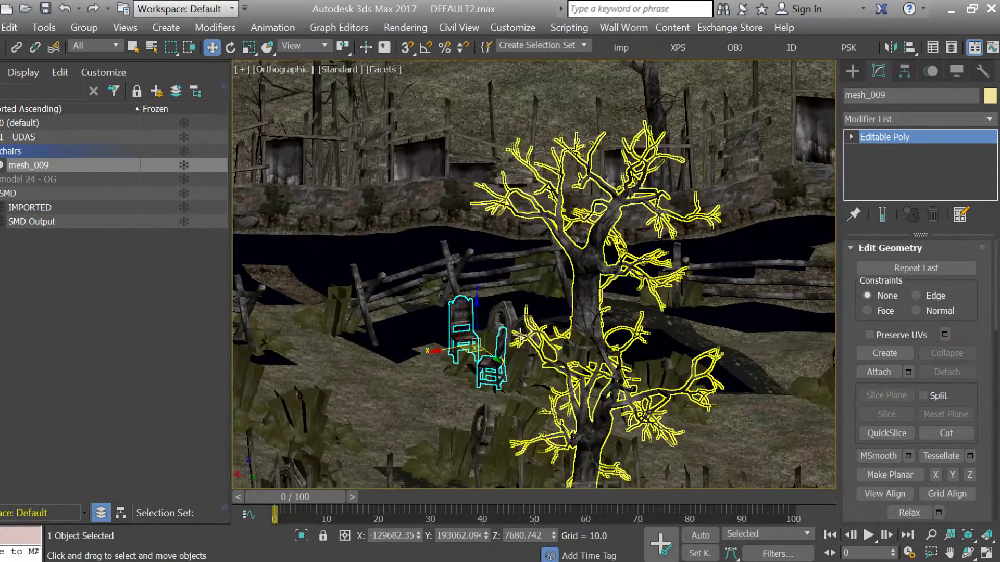
drag(475, 312, 469, 328)
scroll(476, 399, up, 3)
mouse_move(476, 398)
mouse_down()
mouse_move(445, 398)
mouse_move(486, 405)
mouse_up()
scroll(486, 405, down, 5)
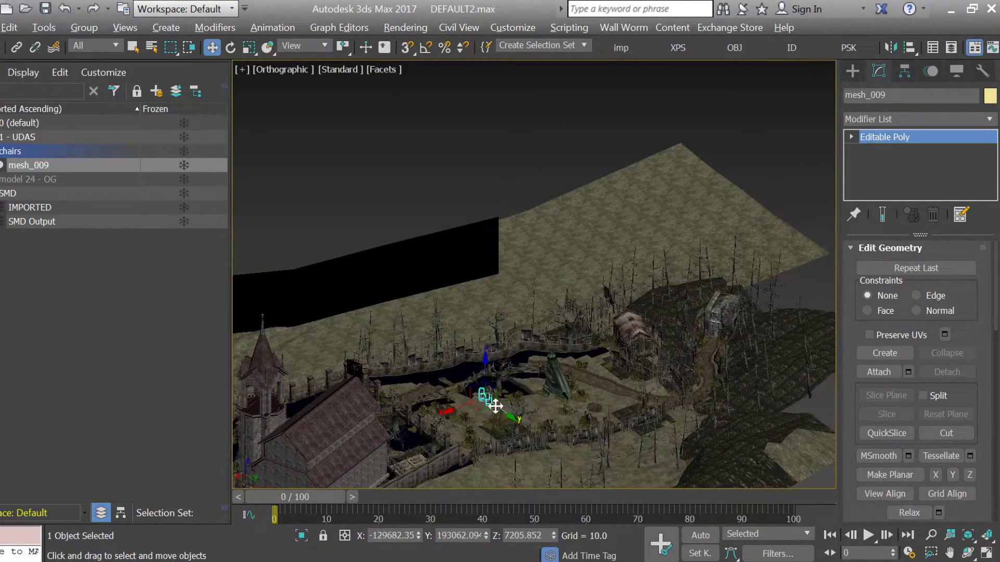
Move the chairs onto the dirt path in front of the far shack and lower them to about Z 1926
drag(480, 411, 702, 344)
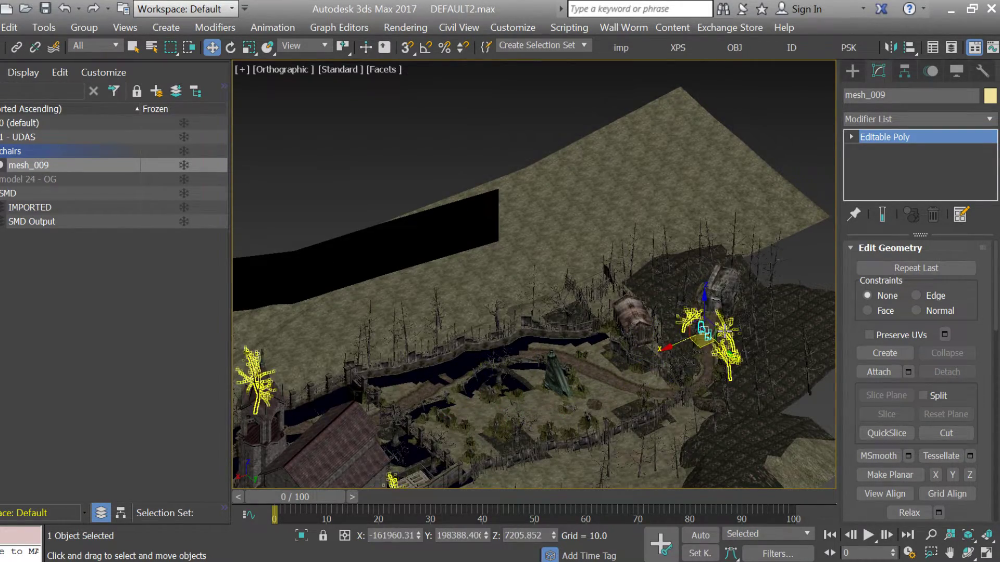
scroll(724, 330, up, 6)
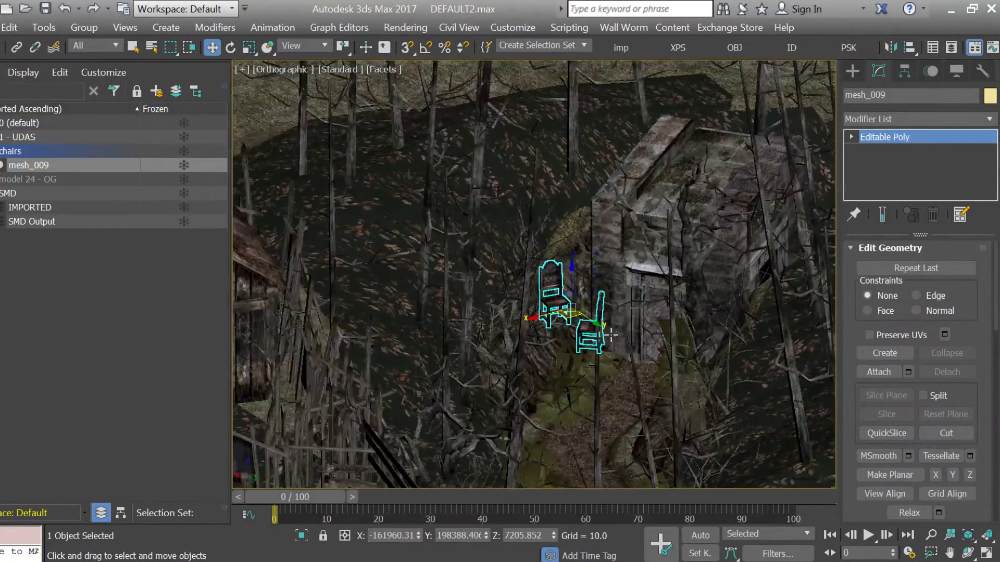
drag(572, 271, 578, 416)
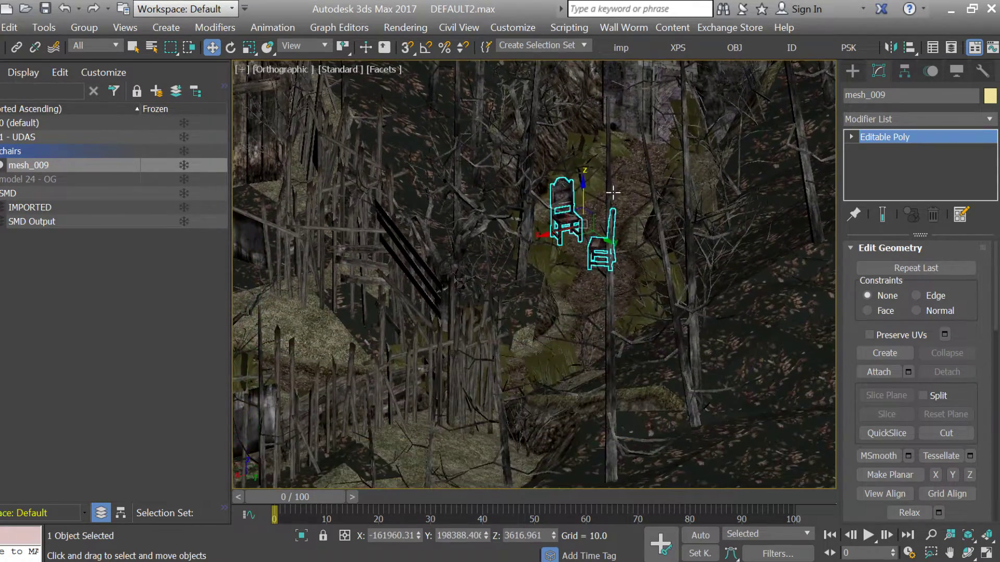
drag(578, 194, 580, 264)
drag(552, 306, 578, 278)
scroll(583, 283, up, 10)
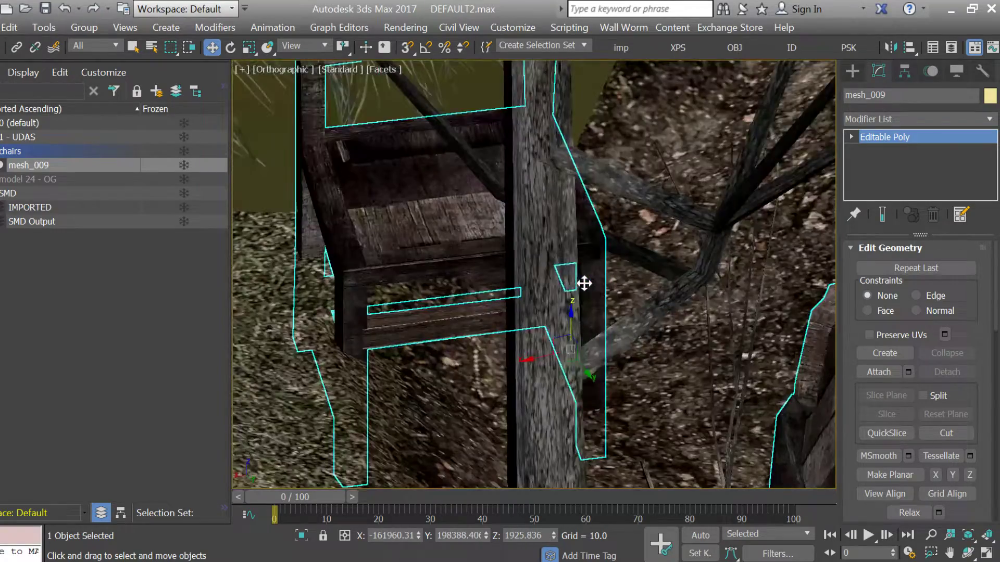
scroll(584, 282, down, 3)
scroll(584, 283, down, 8)
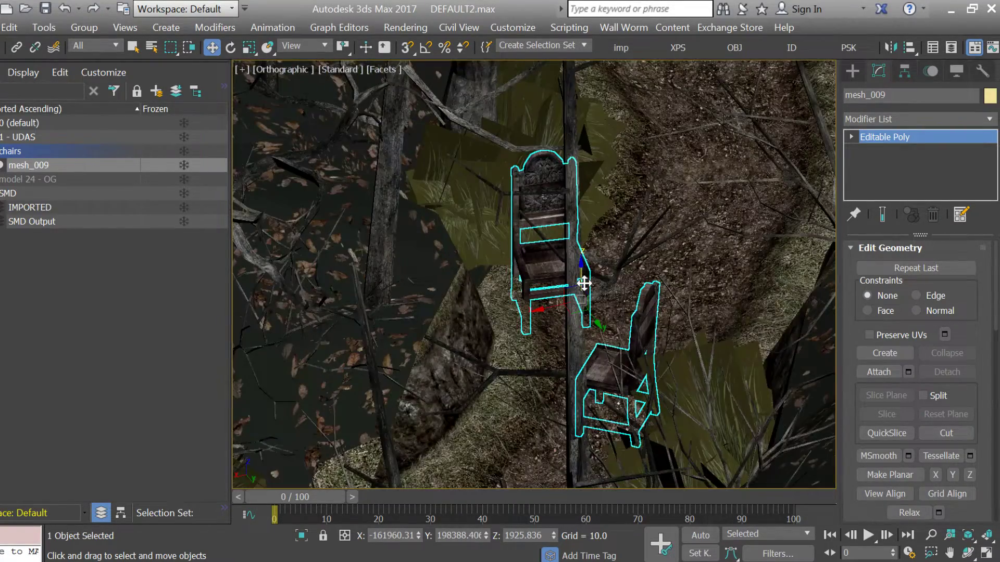
scroll(586, 283, down, 5)
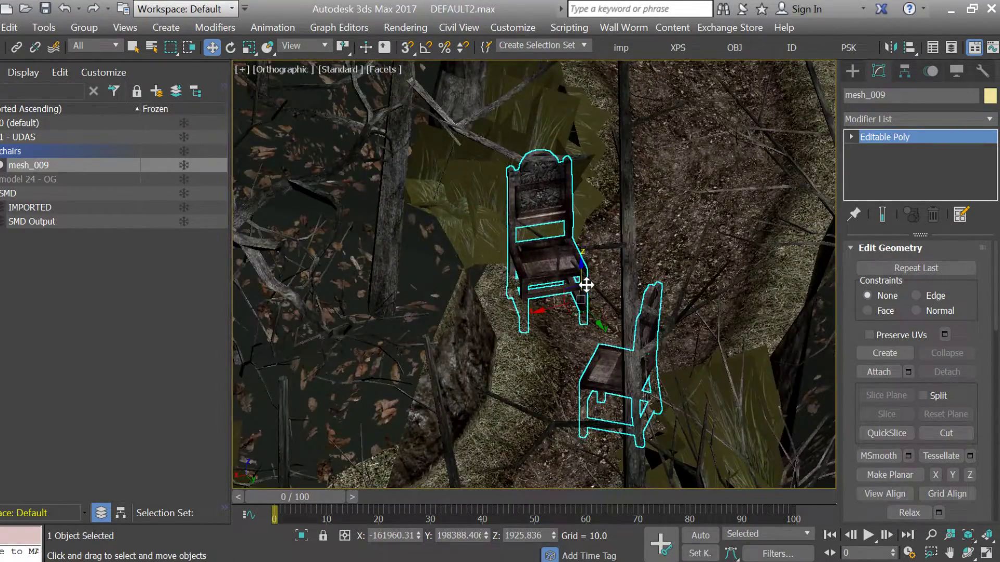
Switch to the file explorer and look through the textures in the 44000108 folder
key(alt+Tab)
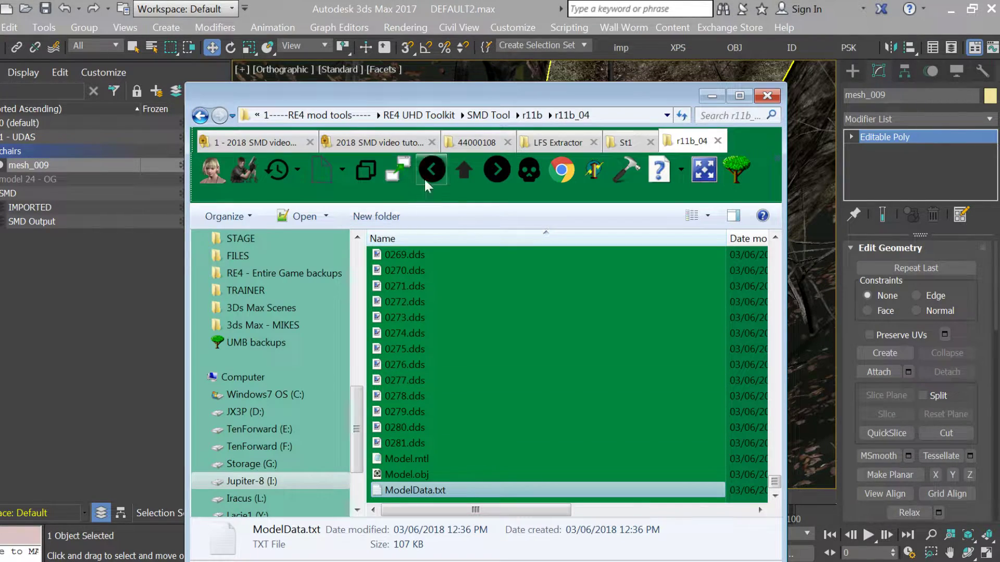
click(476, 148)
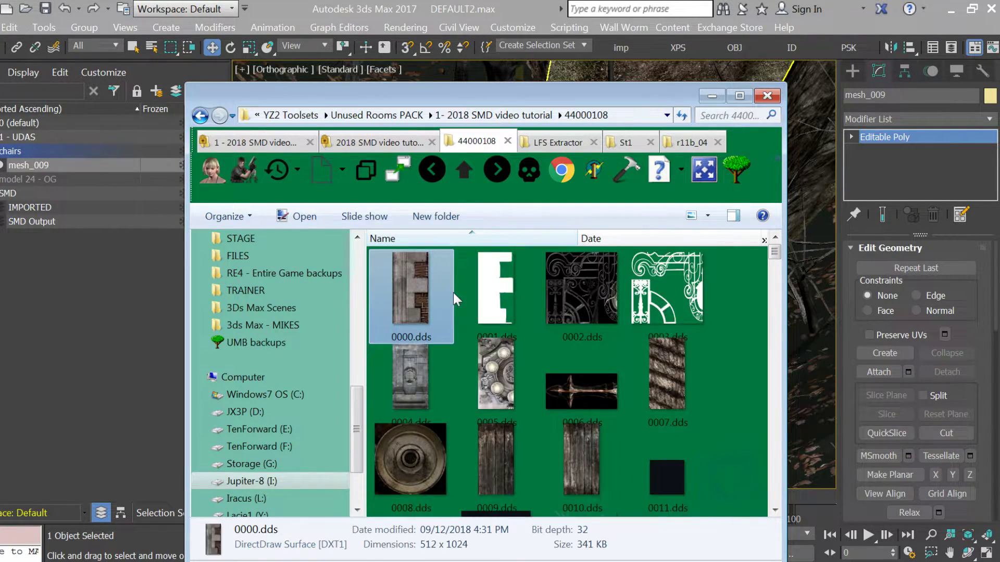
scroll(453, 293, down, 10)
scroll(453, 292, up, 10)
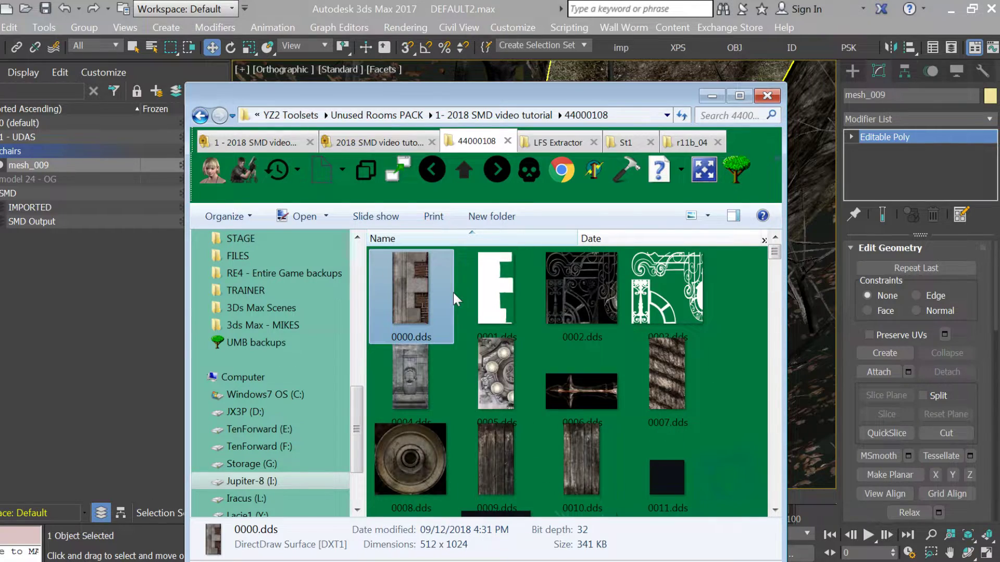
Switch to 3ds Max and reselect the chairs on the dirt path
key(alt+Tab)
click(87, 382)
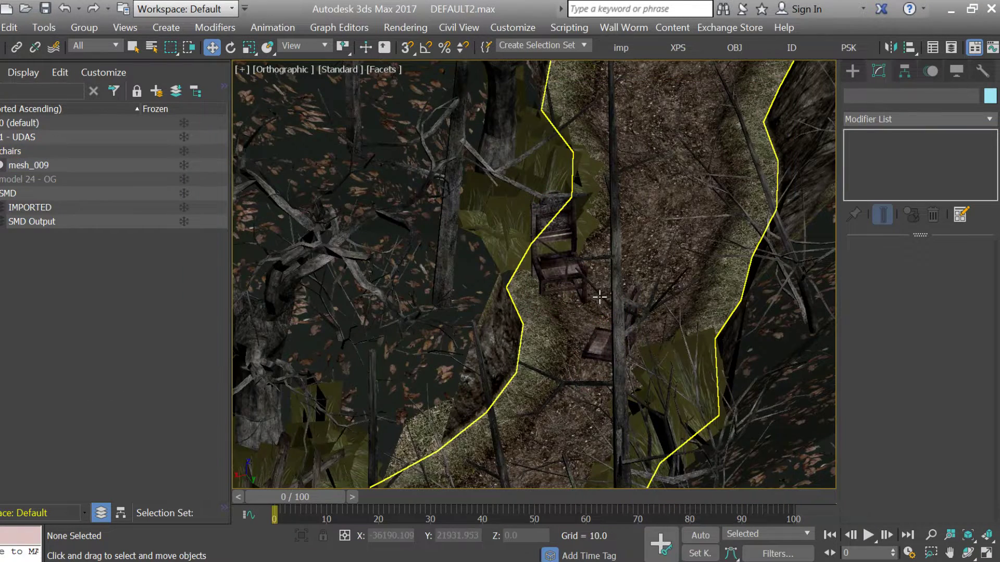
click(560, 276)
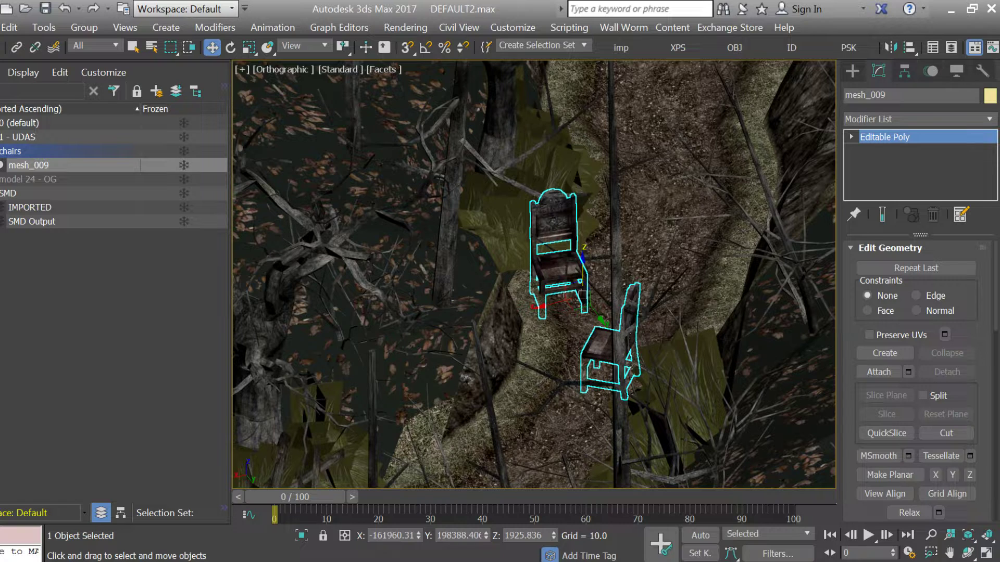
Switch to the file explorer, open 0062.mtl in the r11b_04 folder, check the texture on its map_Kd line, and close the file
key(alt+Tab)
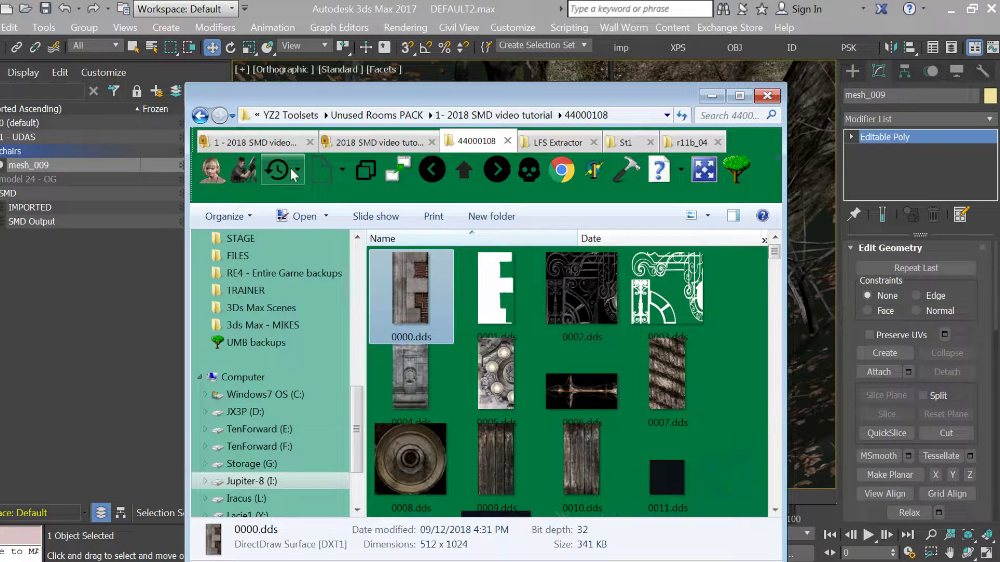
click(365, 142)
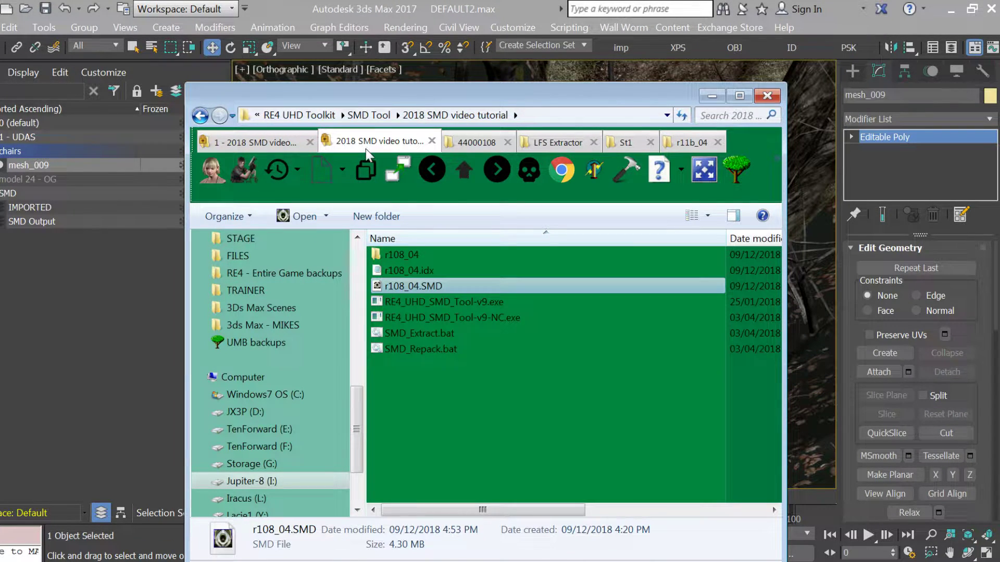
click(688, 142)
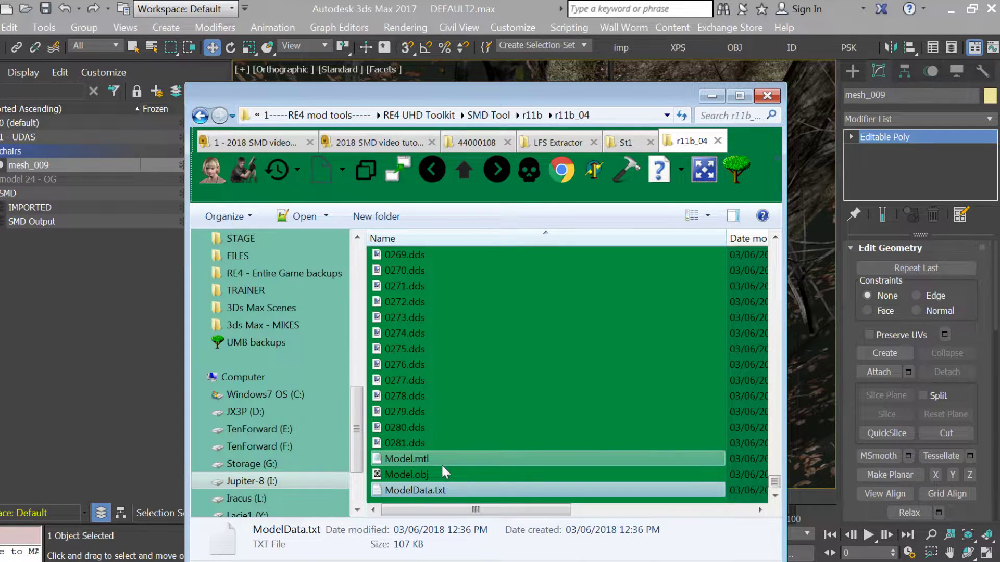
scroll(414, 407, up, 20)
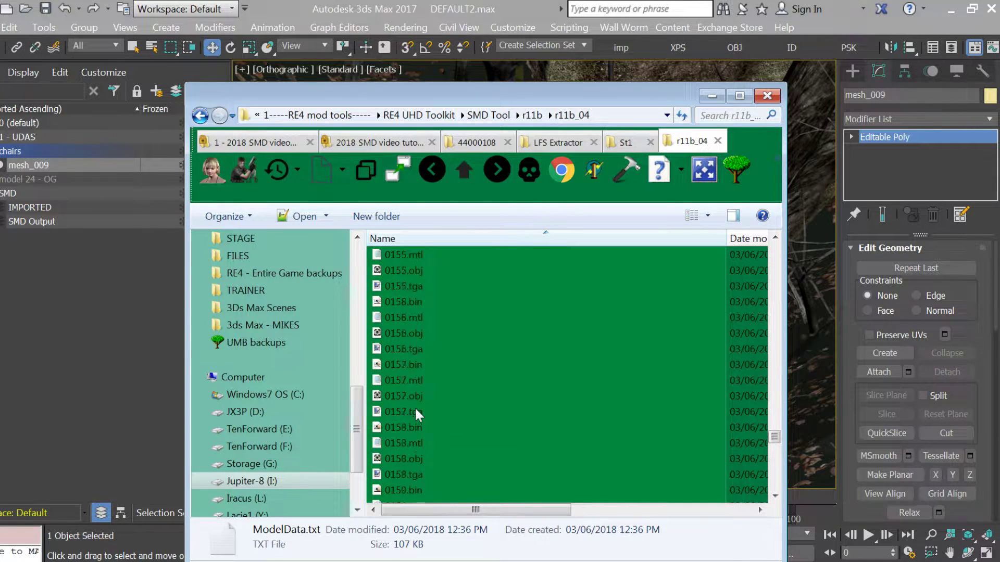
scroll(415, 407, up, 20)
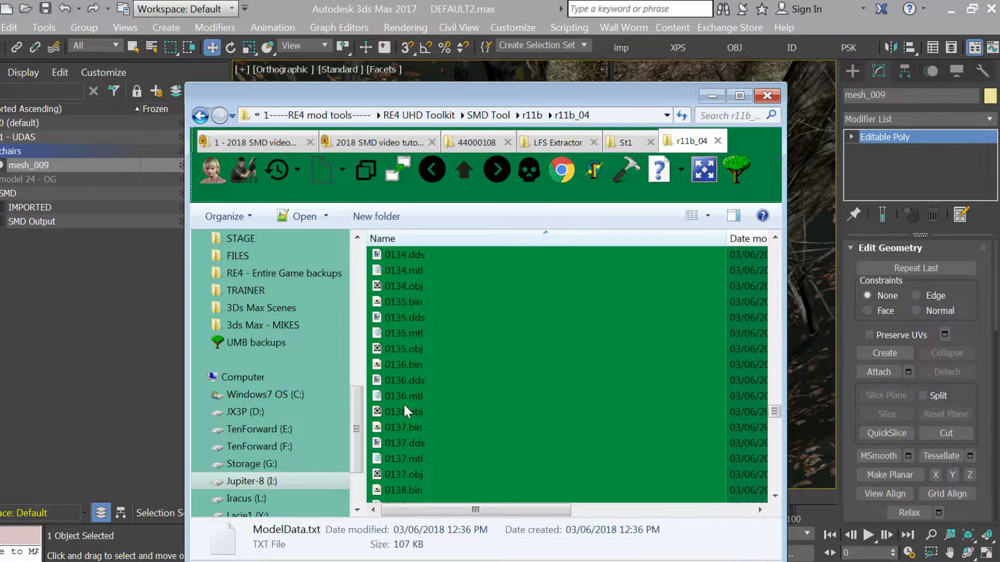
scroll(404, 407, up, 20)
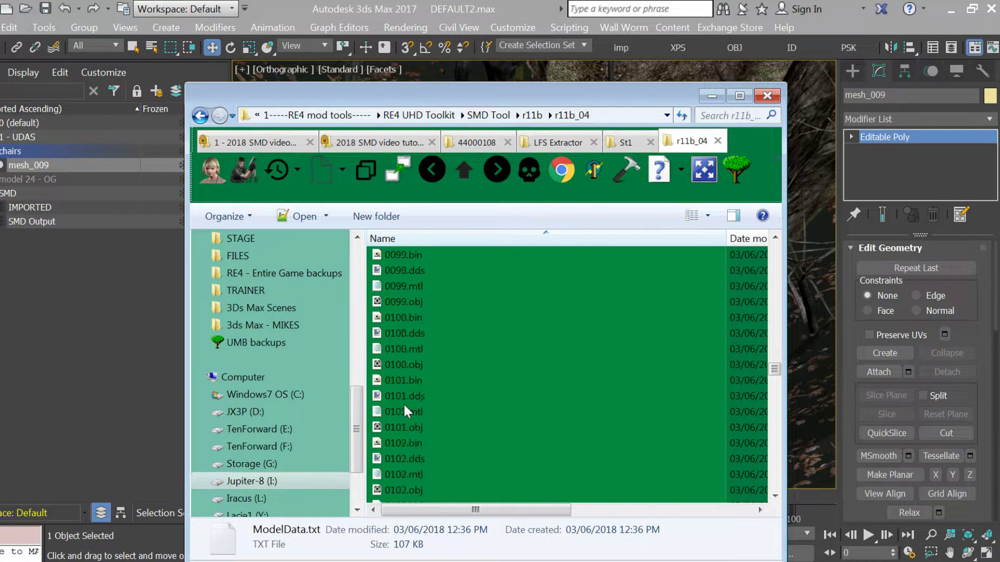
scroll(417, 420, up, 10)
scroll(417, 415, up, 20)
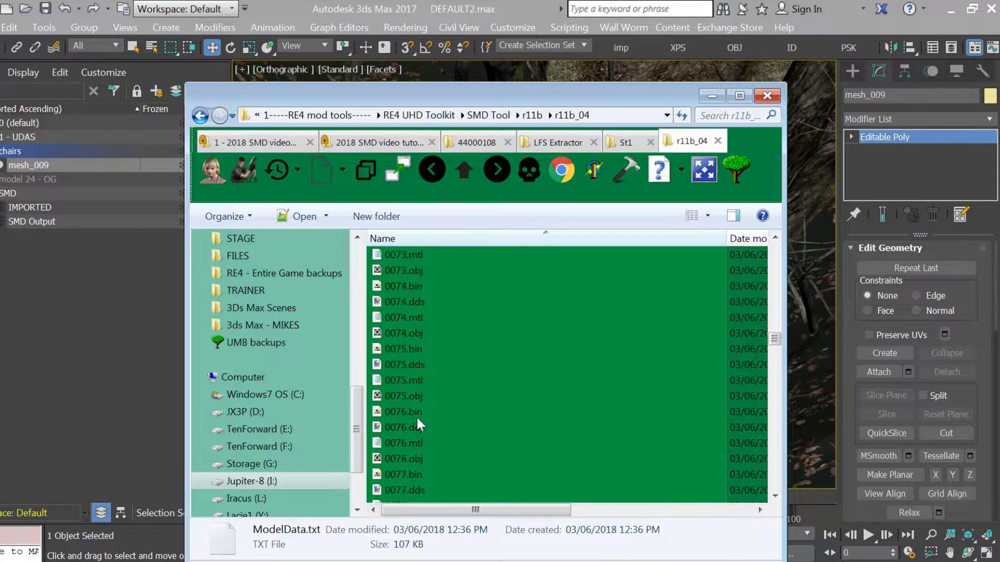
scroll(417, 415, up, 11)
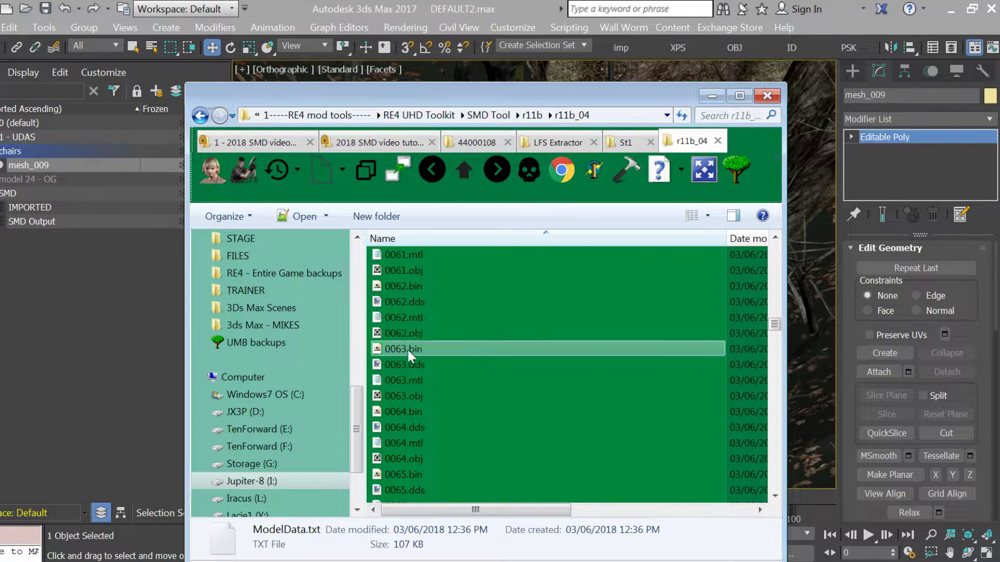
double_click(399, 322)
drag(450, 447, 338, 446)
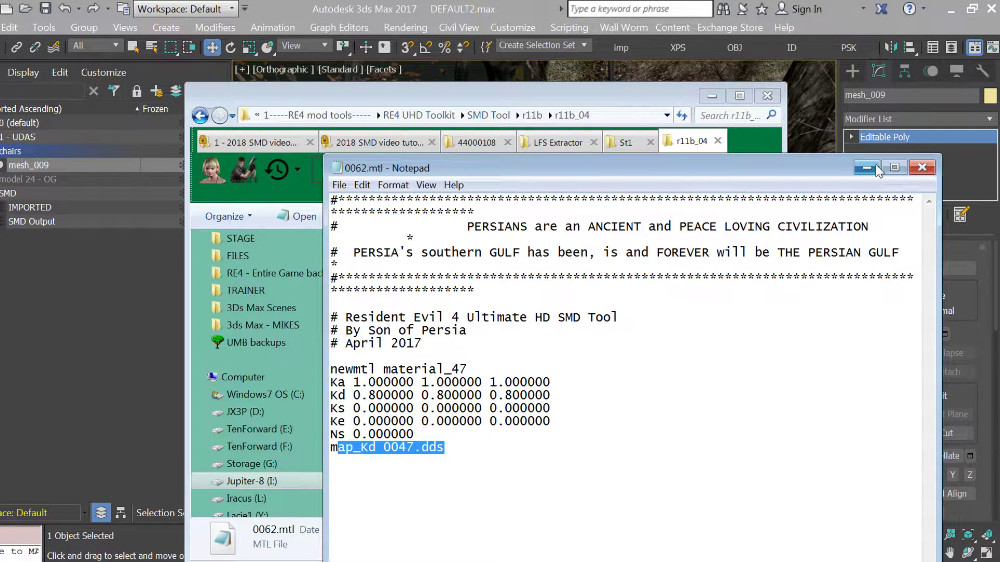
click(922, 167)
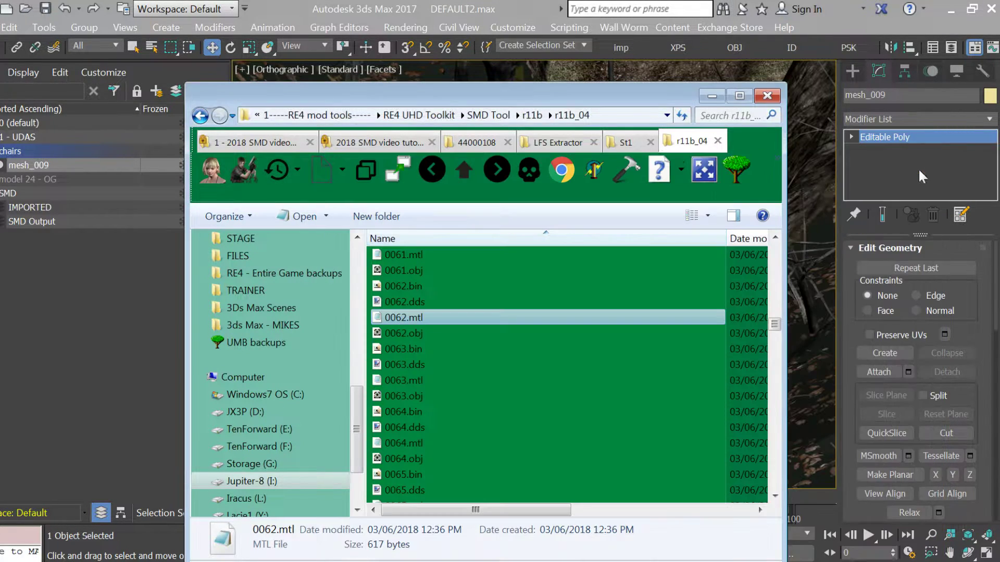
Highlight the room name in the r11b_04 folder path, and go up from the 44000108 folder to 1- 2018 SMD video tutorial
click(604, 117)
click(640, 119)
drag(623, 115, 657, 115)
click(442, 438)
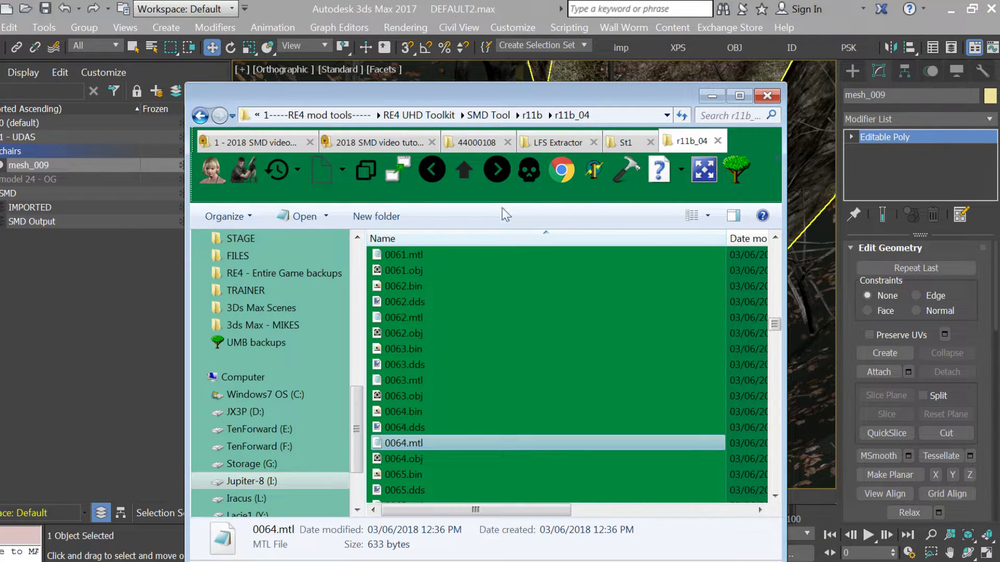
click(476, 142)
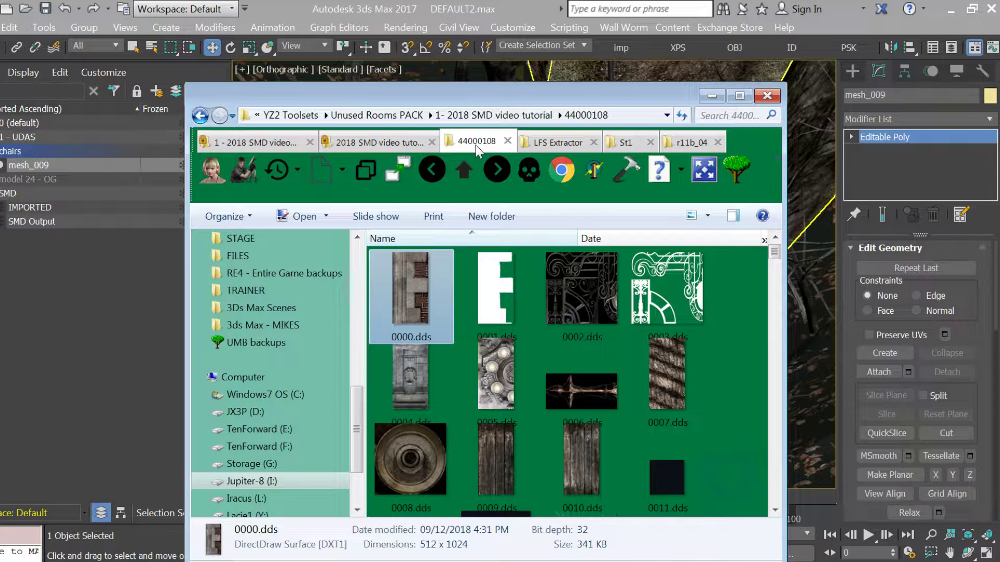
click(464, 168)
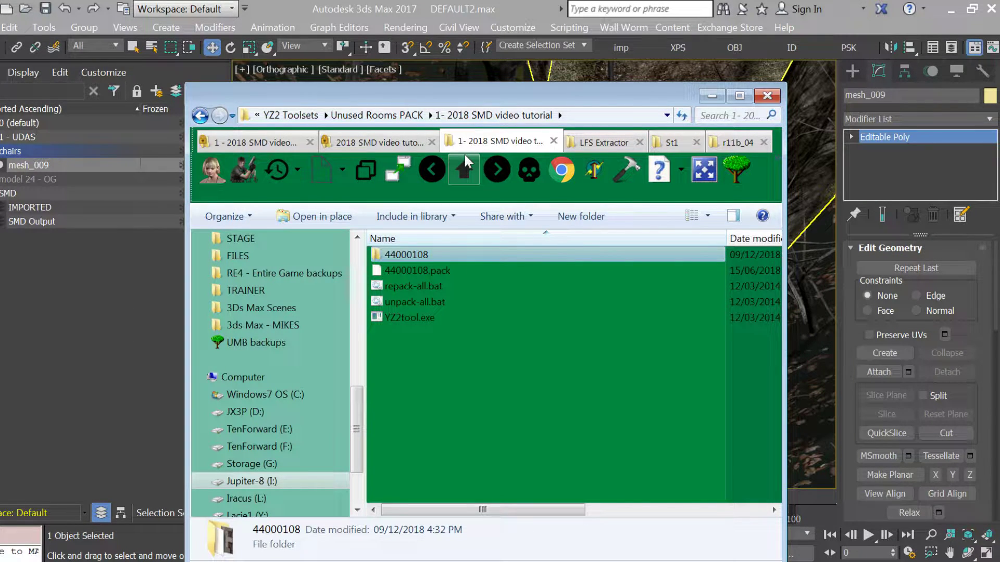
Return to the r11b_04 folder and highlight r11b in its full path to identify the chairs' room
click(729, 142)
click(629, 115)
click(625, 116)
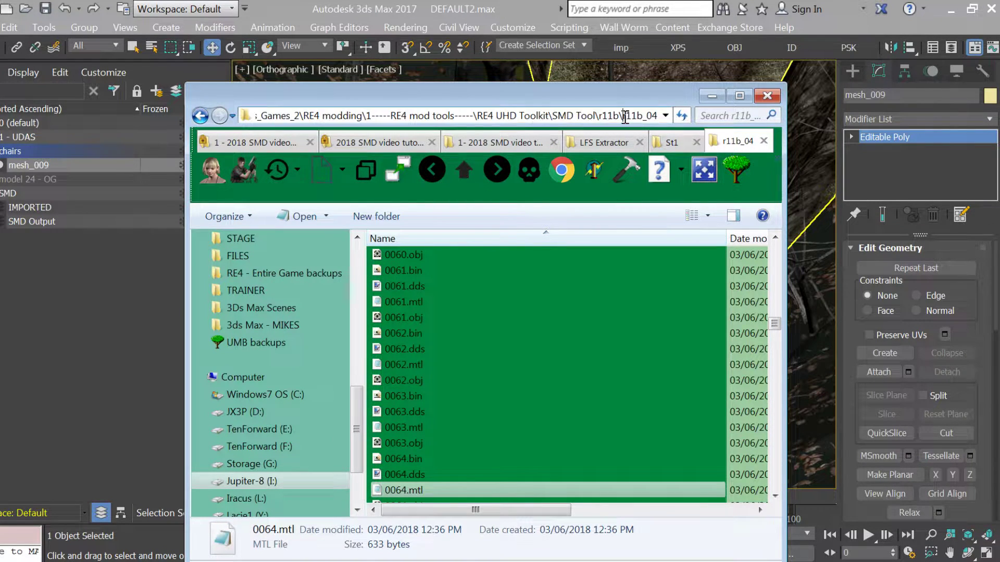
drag(644, 116, 624, 117)
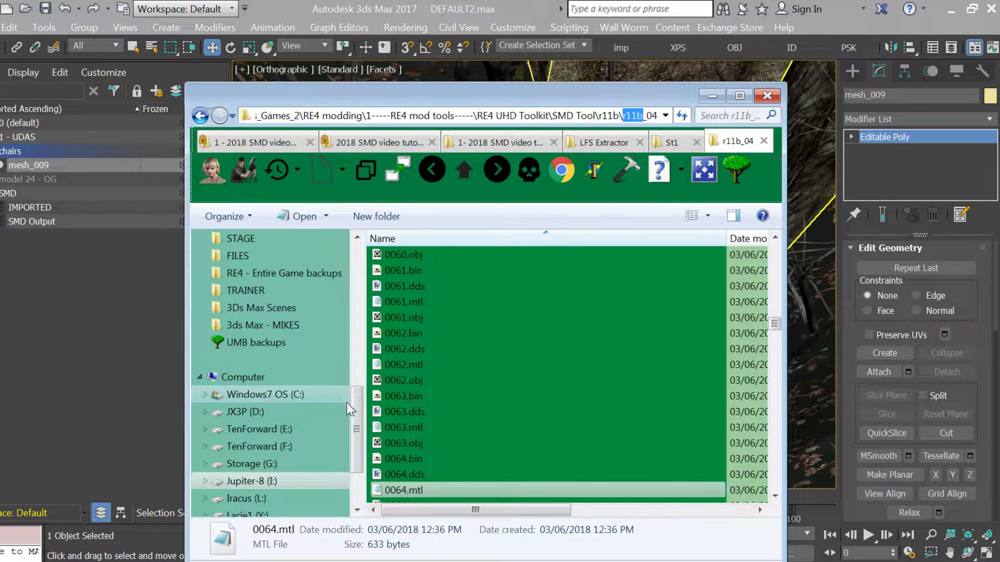
Open the ImagePackHD folder of 1-RE4HDPROJECT-RELEASE3 and search it for 4400011b
scroll(343, 401, up, 10)
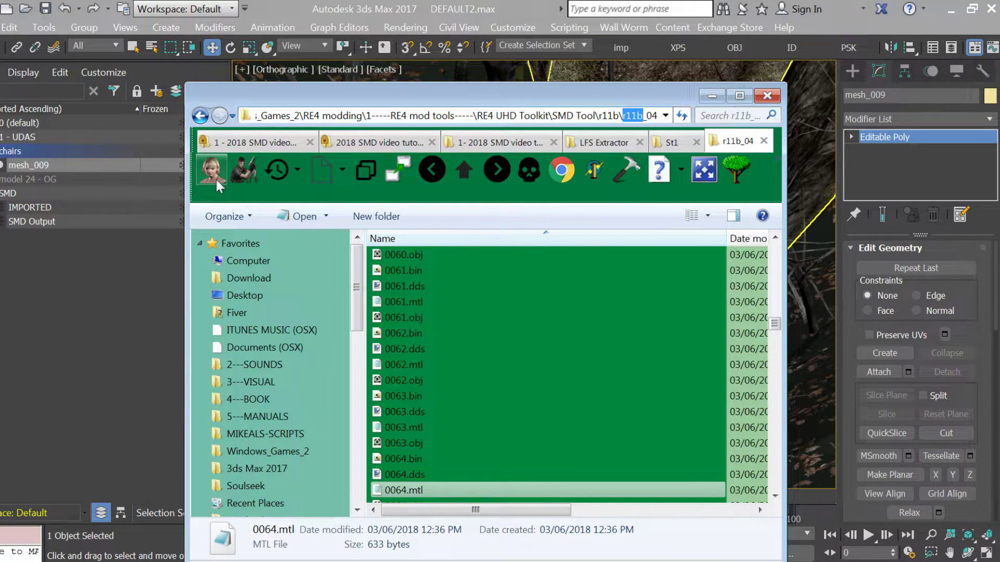
click(216, 182)
double_click(460, 310)
double_click(411, 276)
click(738, 115)
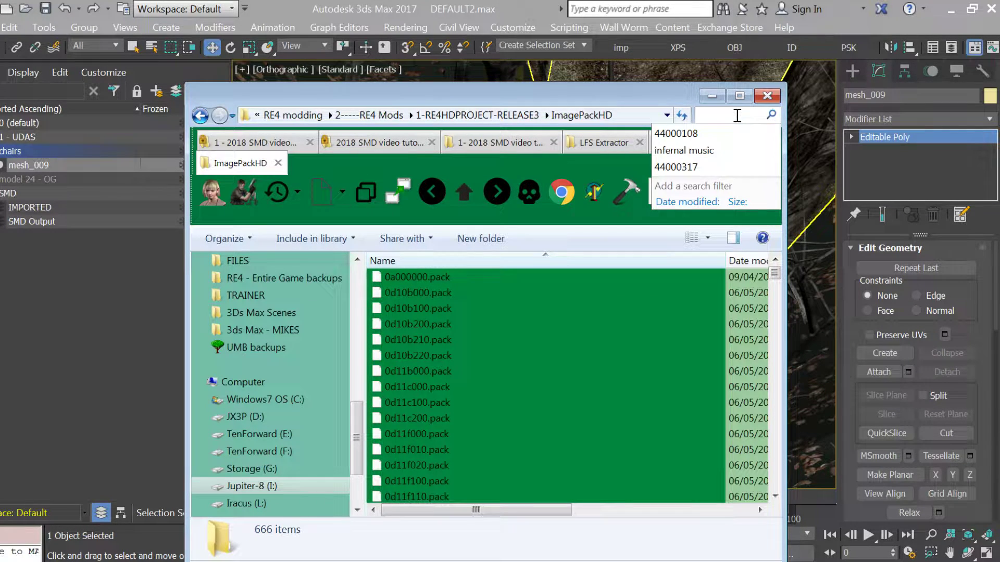
text(4400011b)
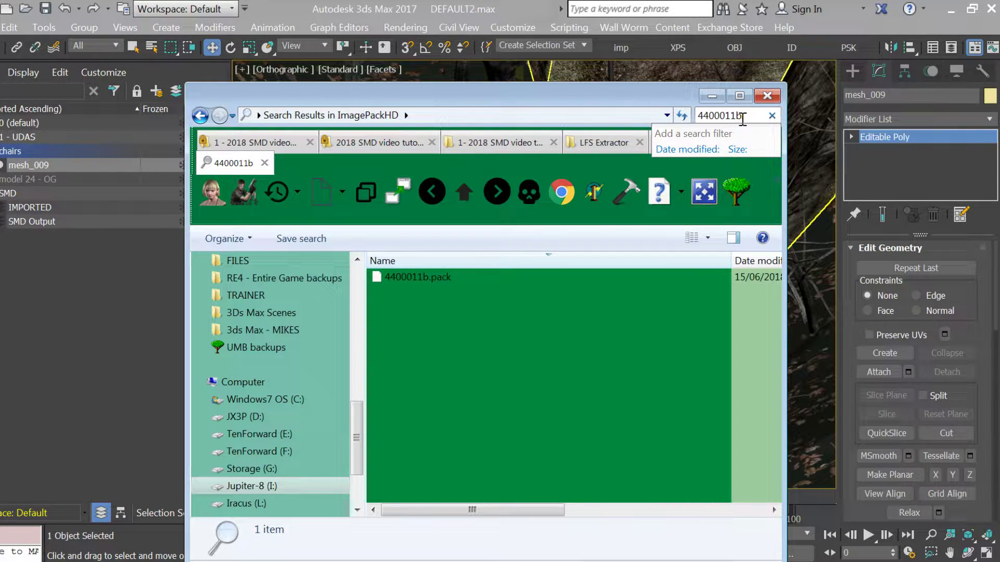
Shorten the search term in the RE4HDPROJECT ImagePackHD folder to 11b
key(BackSpace)
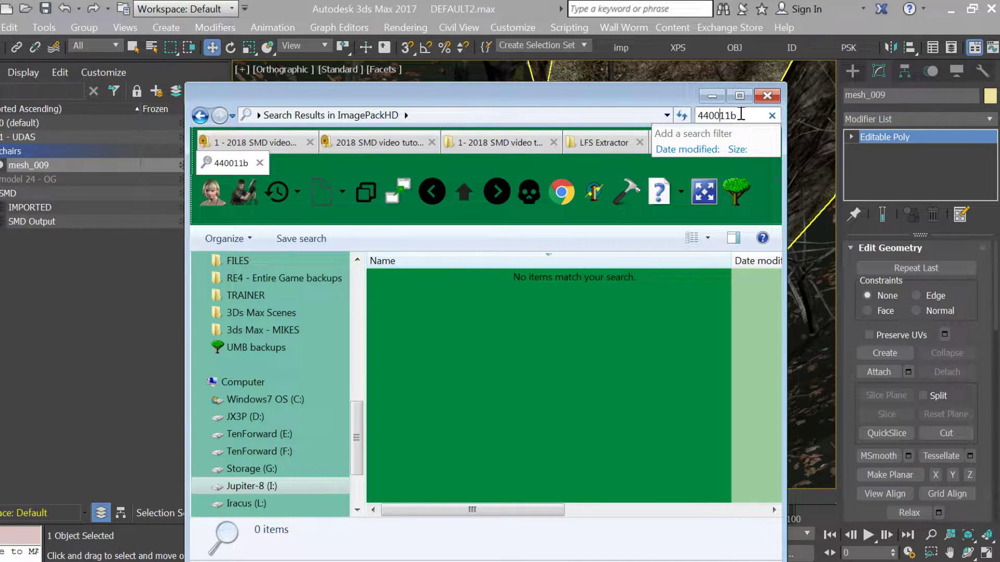
text(0)
key(Left)
key(Left)
key(Left)
key(BackSpace)
key(BackSpace)
key(BackSpace)
key(BackSpace)
key(BackSpace)
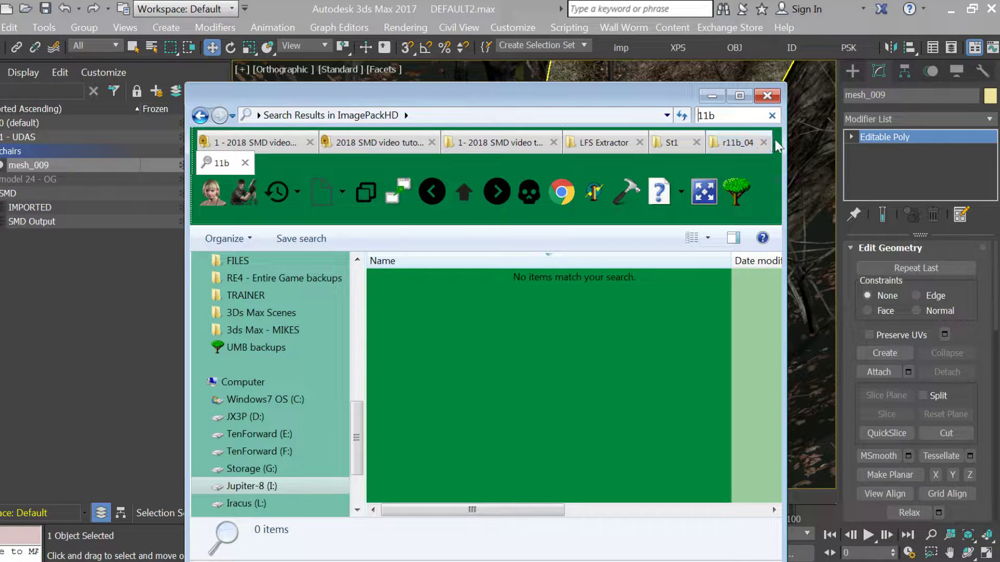
Go back to the r11b_04 folder and look through its model and texture files
click(742, 147)
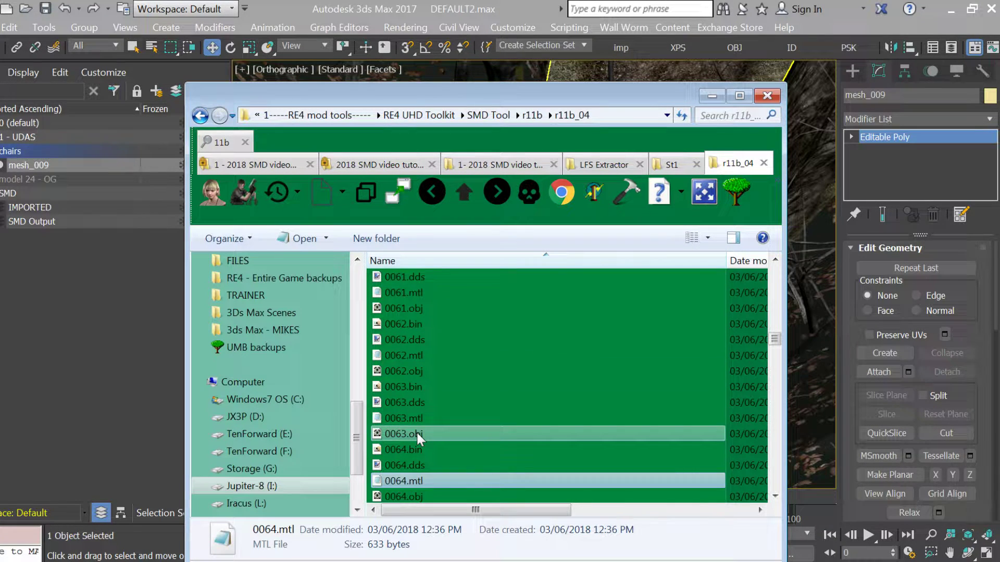
scroll(419, 486, down, 20)
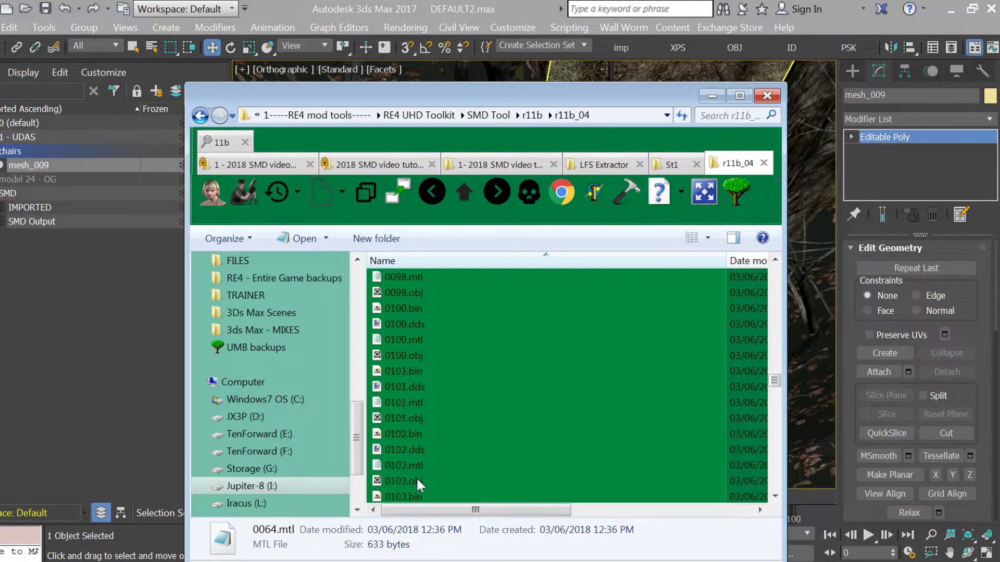
scroll(417, 477, down, 20)
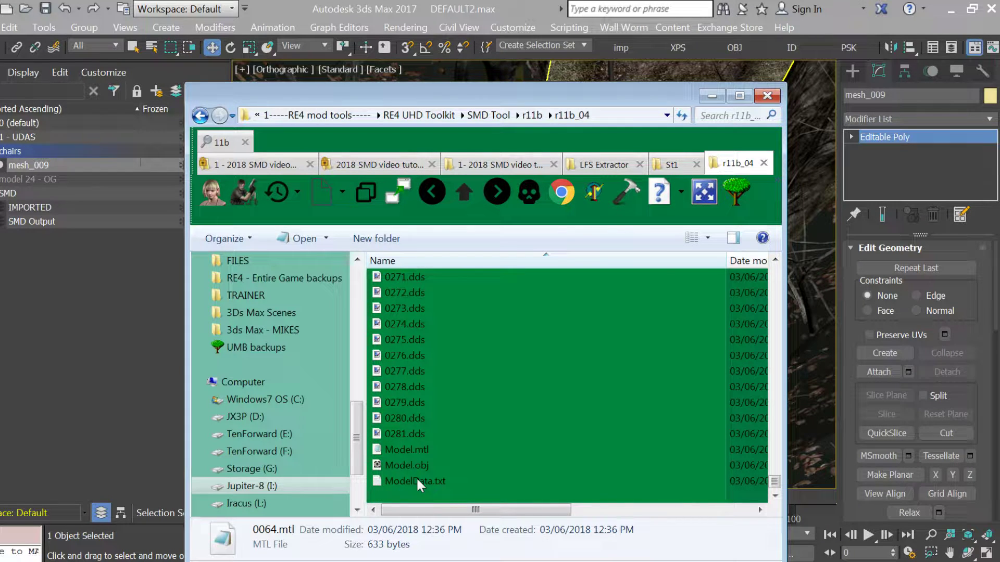
scroll(416, 477, up, 14)
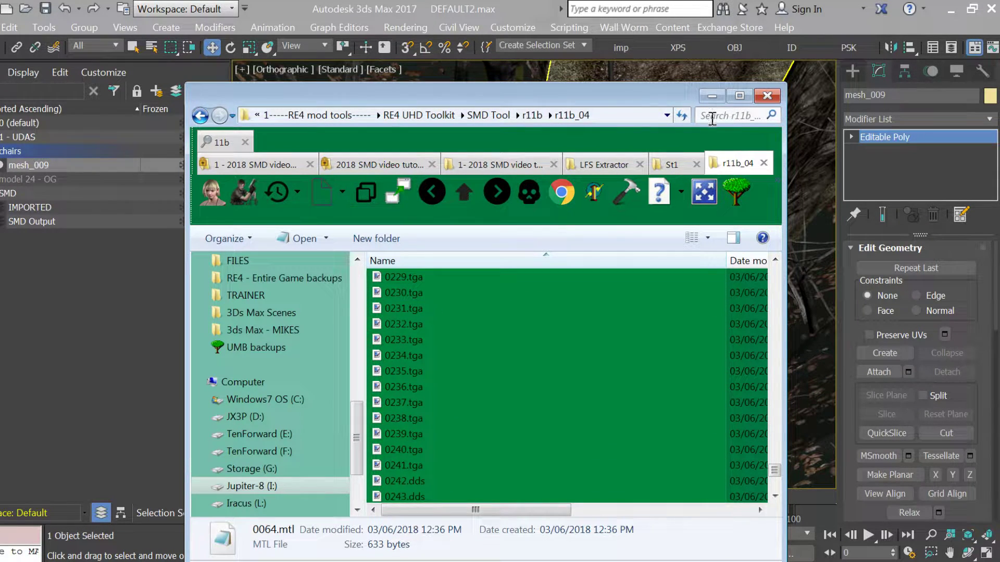
Open the Resident Evil 4 game's BIO4 ImagePackHD folder in a new tab and search it for 4400011b
drag(352, 427, 359, 384)
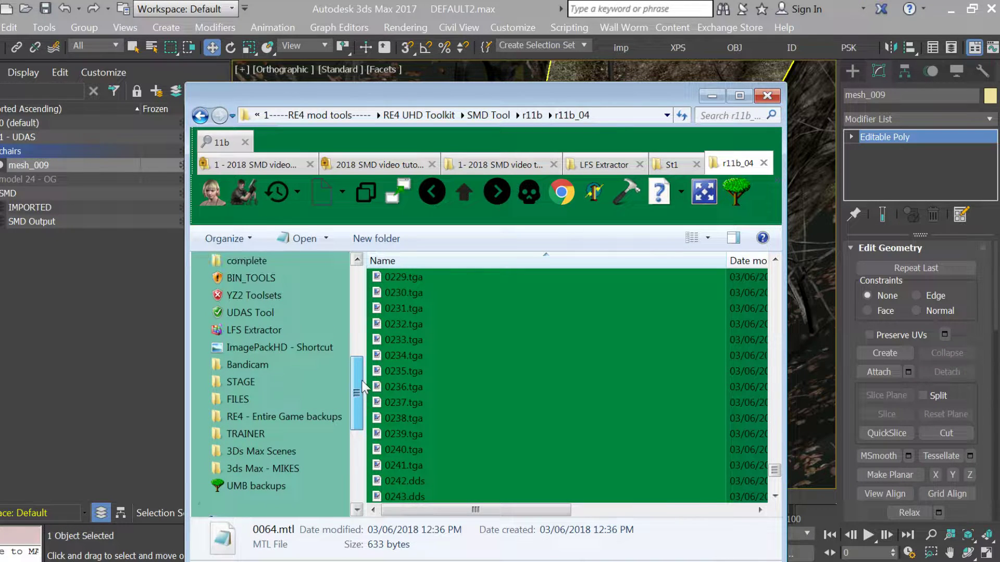
right_click(316, 347)
click(387, 217)
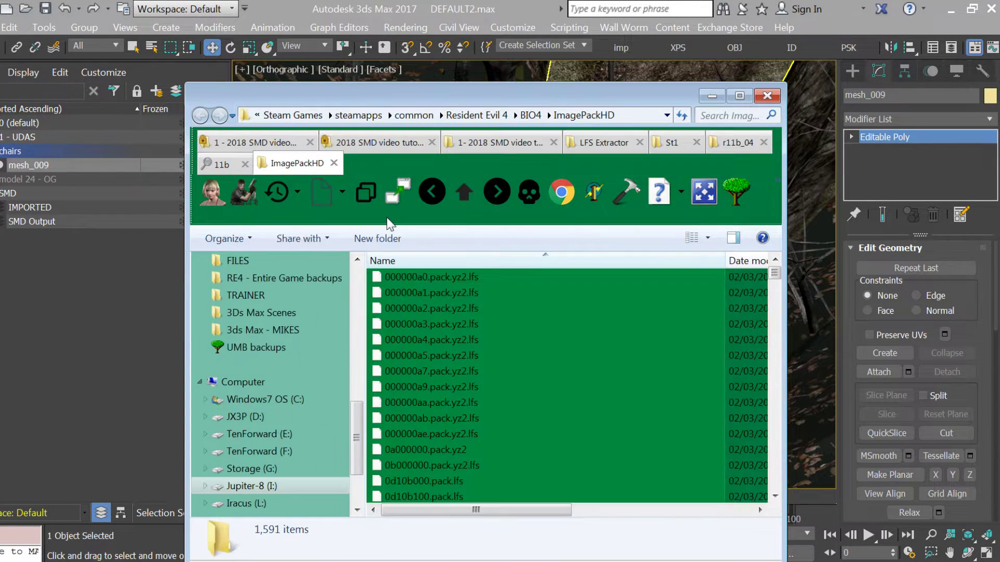
click(744, 116)
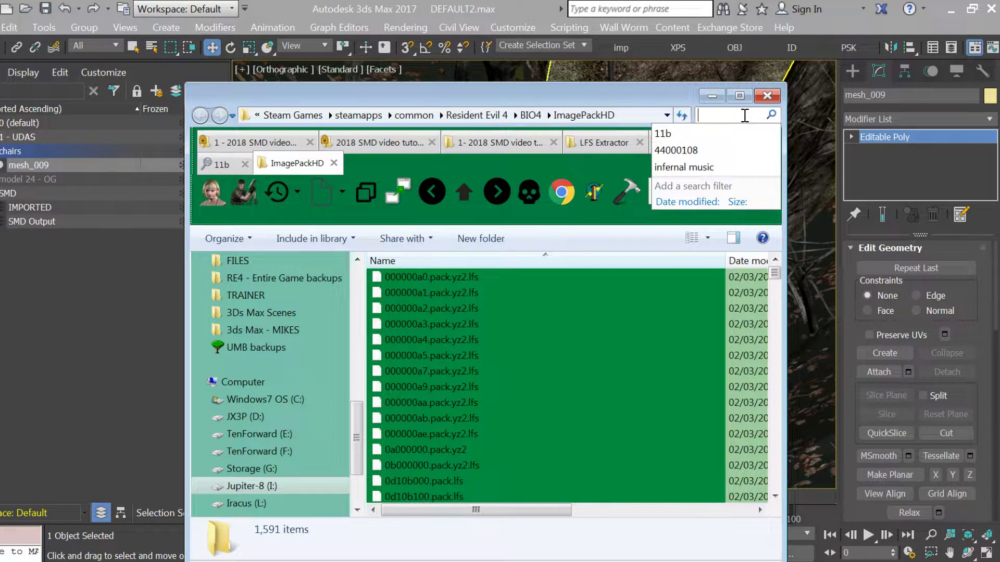
text(4400011b)
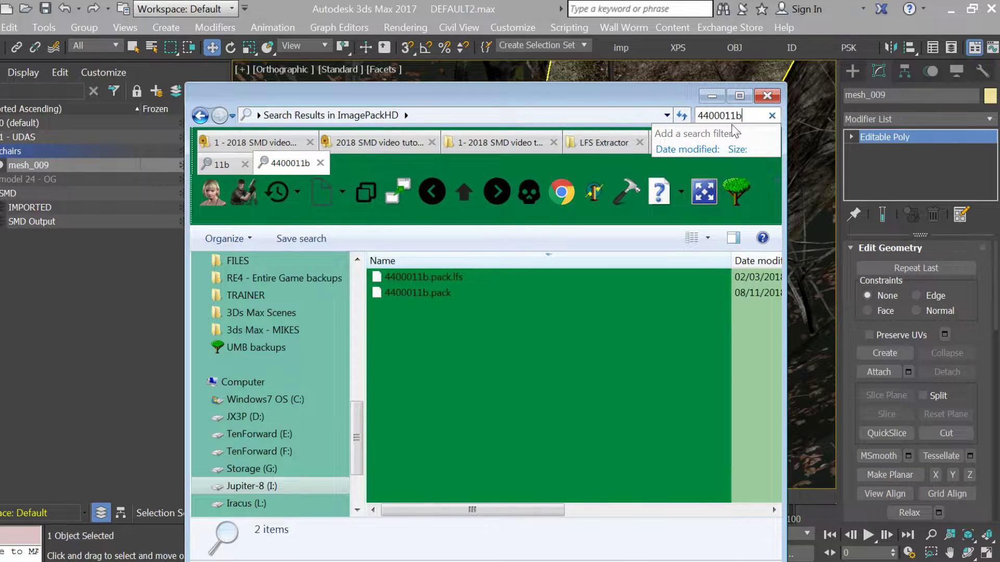
Copy the 4400011b.pack file from the search results
click(431, 300)
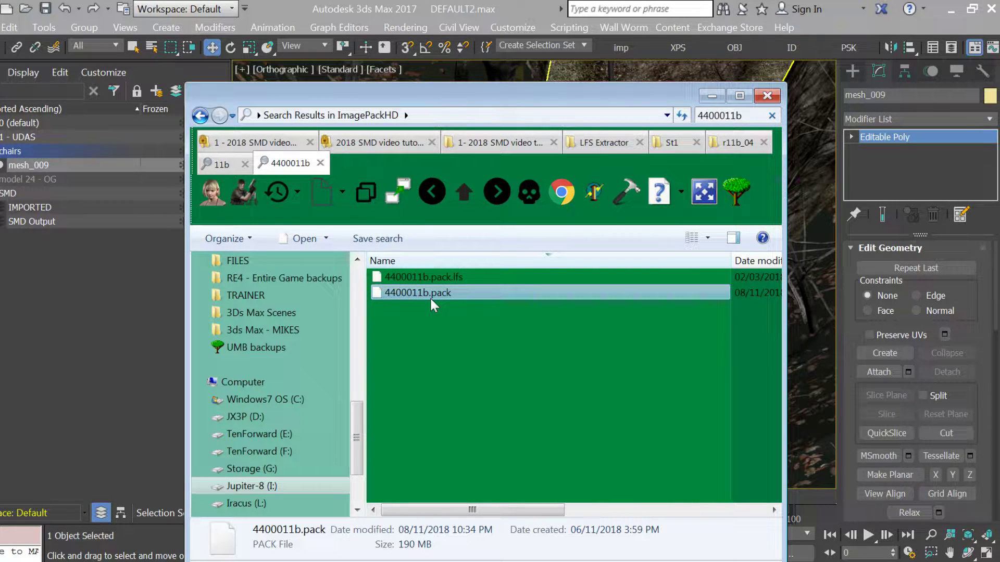
right_click(429, 296)
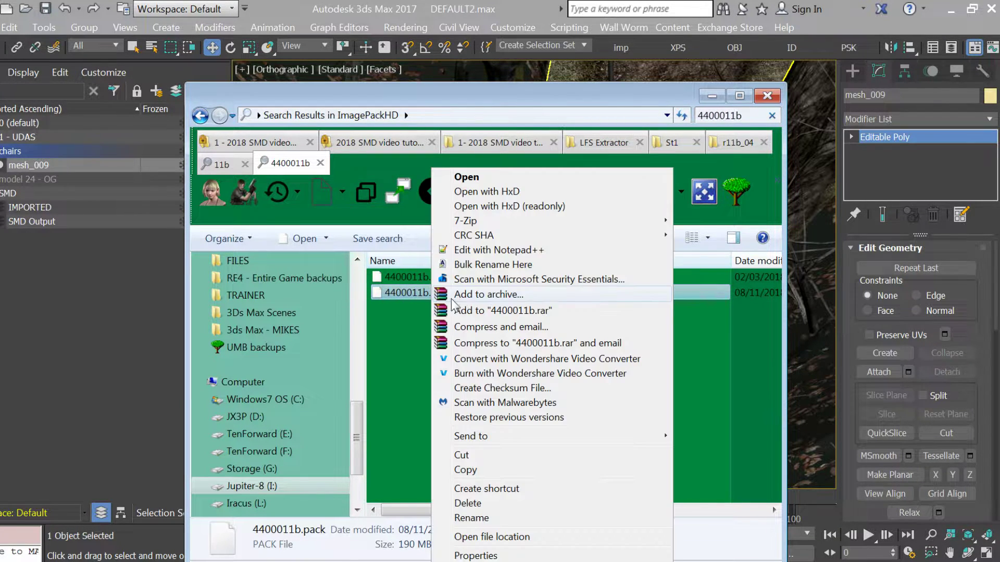
click(479, 474)
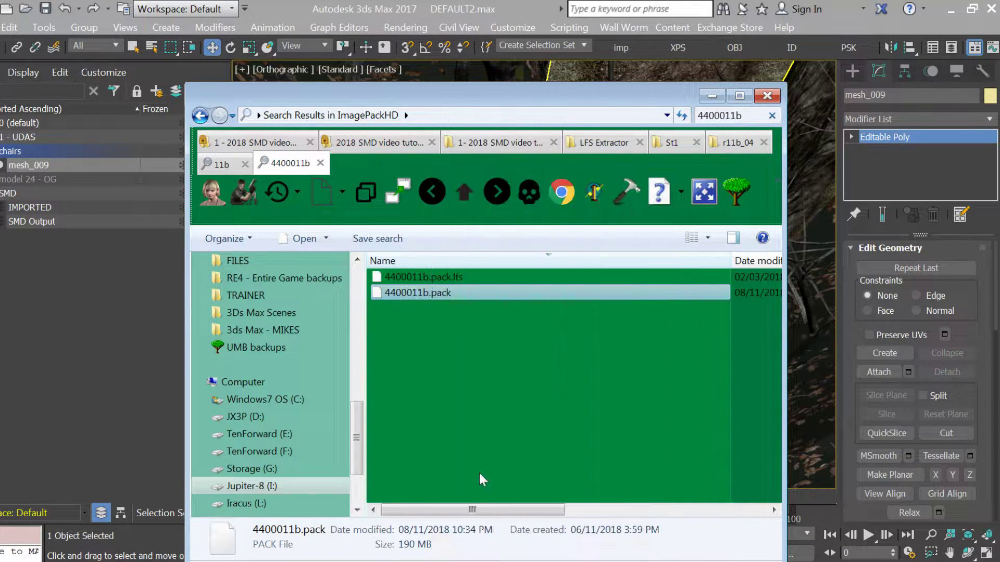
Paste 4400011b.pack into the Unused Rooms PACK's 1- 2018 SMD video tutorial folder, and extract it with unpack-all.bat
click(320, 163)
click(245, 142)
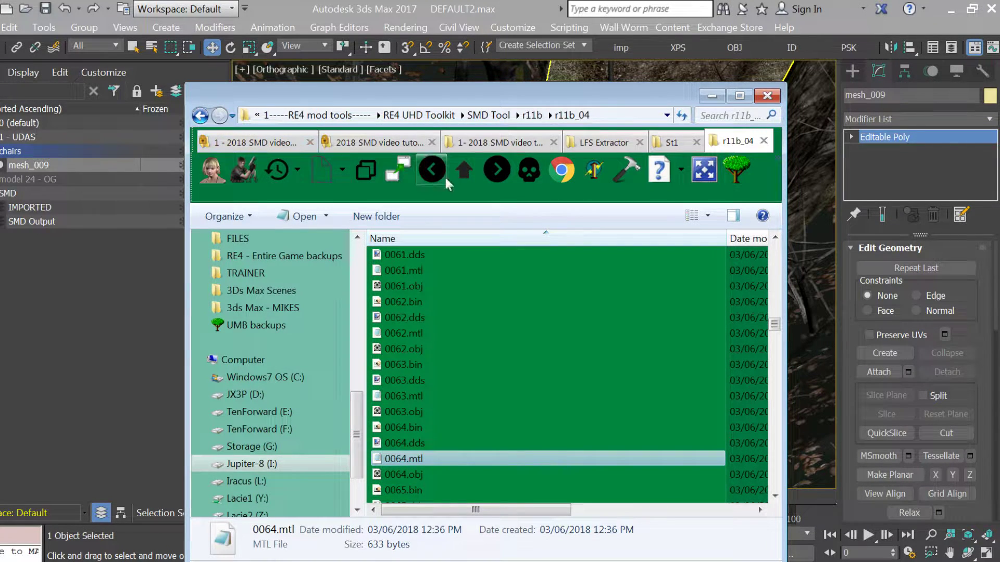
click(395, 142)
click(484, 141)
click(456, 375)
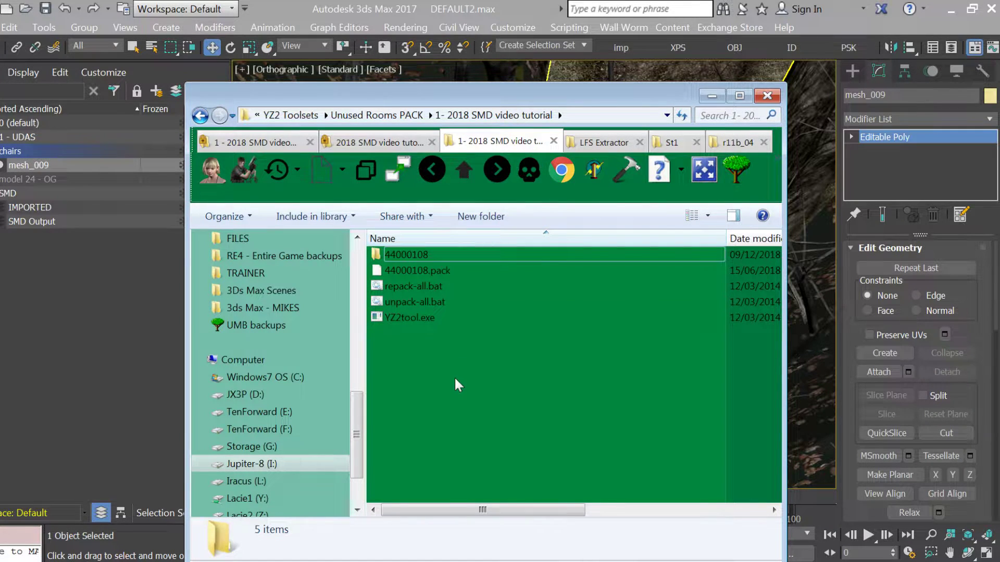
key(ctrl+v)
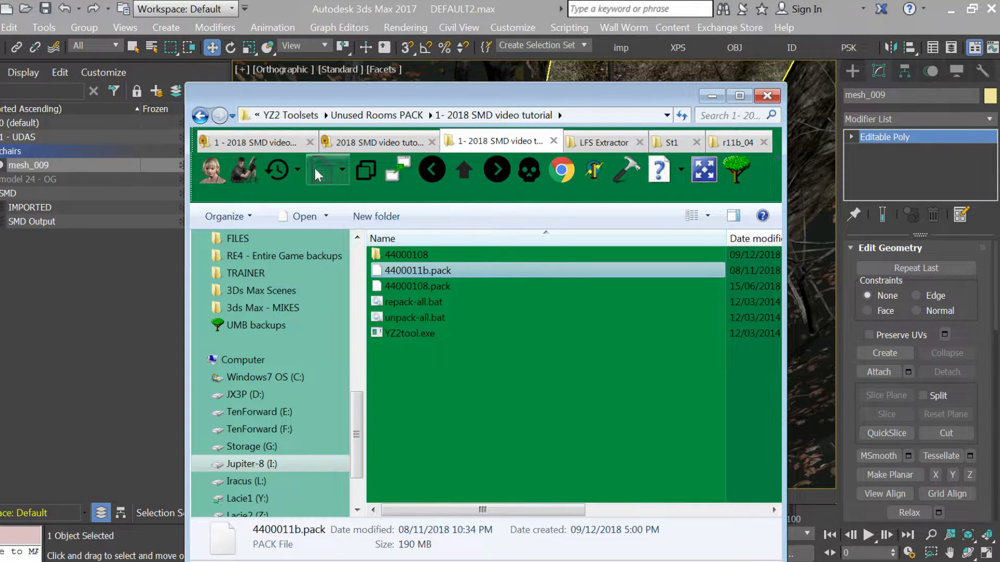
double_click(399, 316)
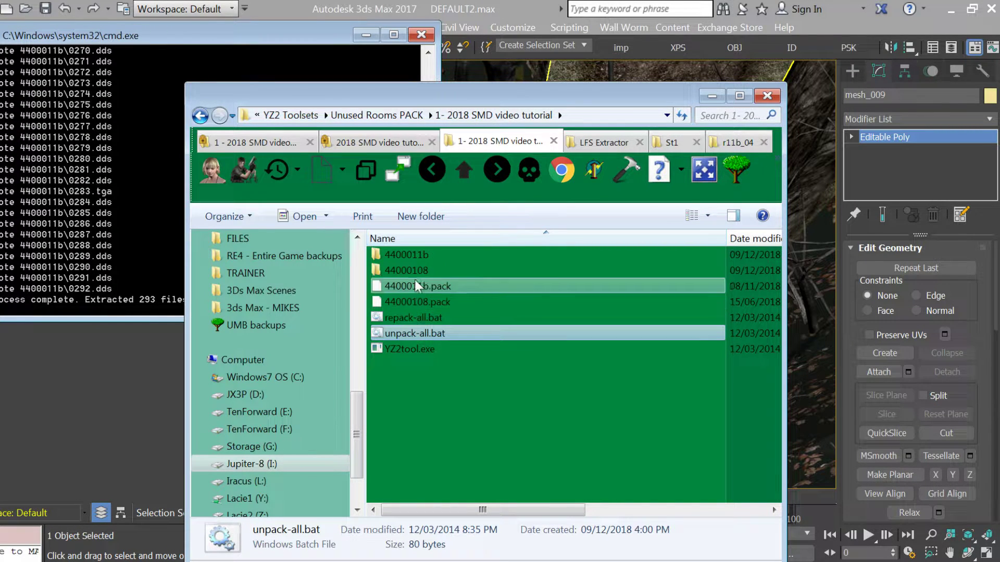
double_click(414, 255)
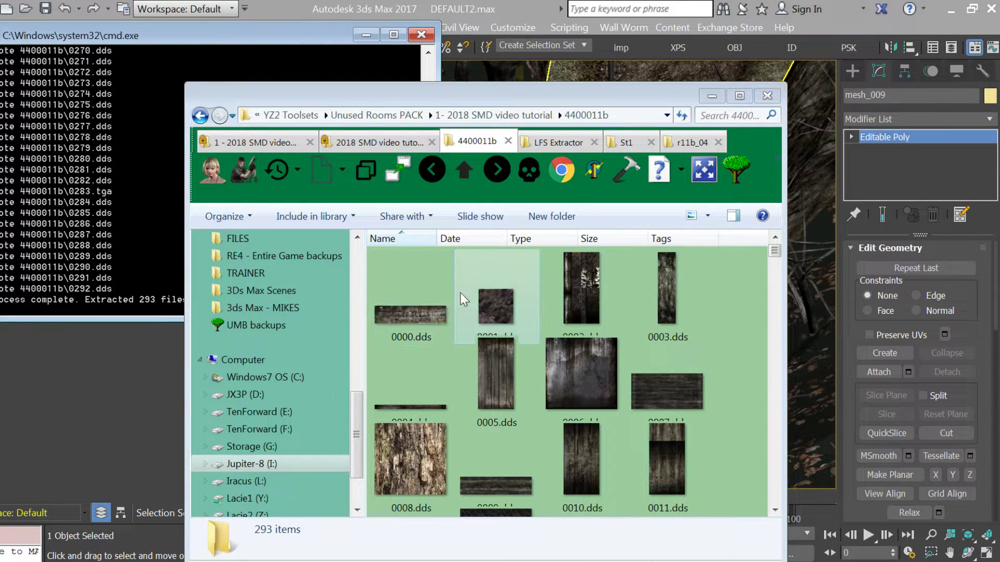
Check which texture maps 0064.mtl and 0062.mtl in the r11b_04 folder reference
click(403, 142)
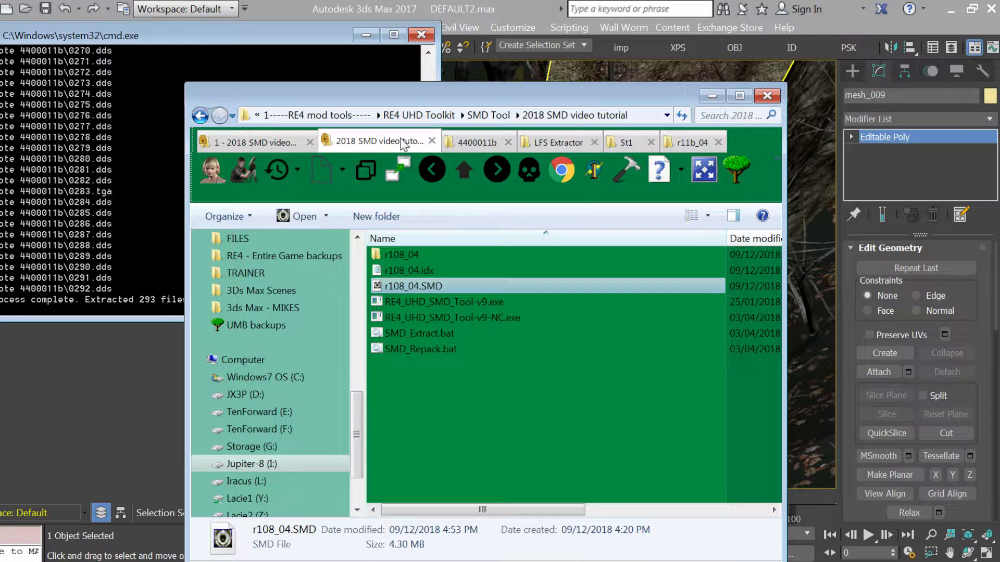
click(701, 144)
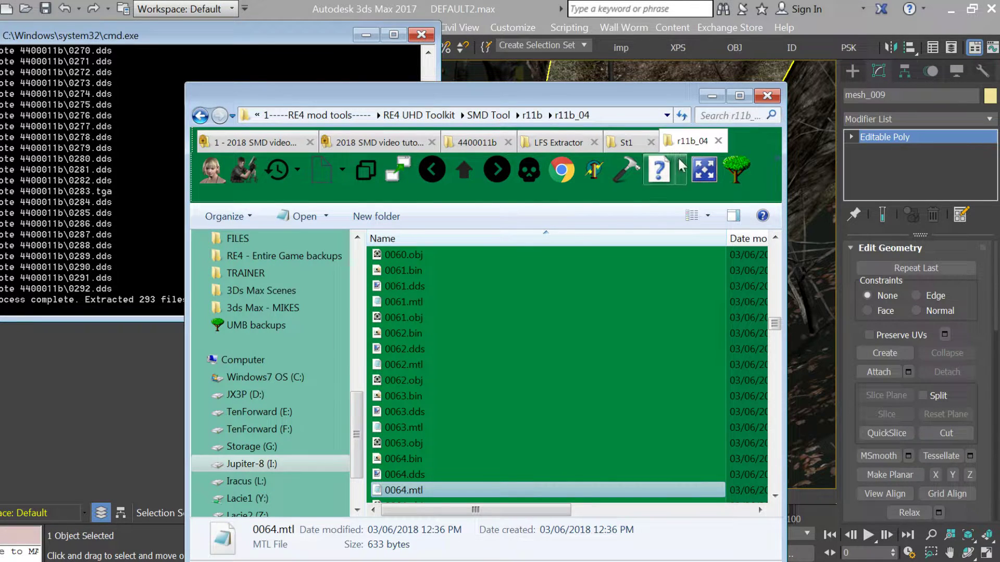
double_click(418, 492)
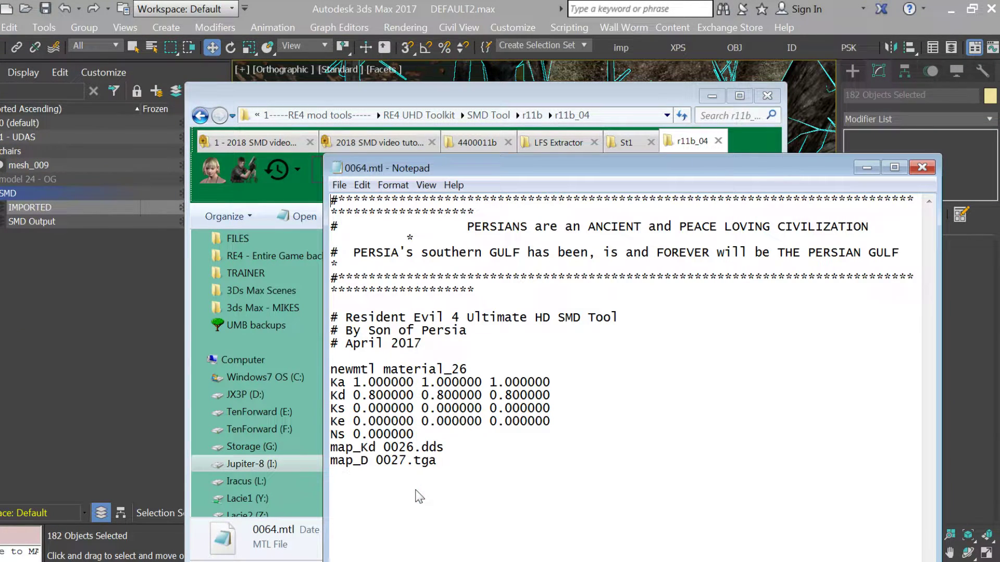
click(921, 166)
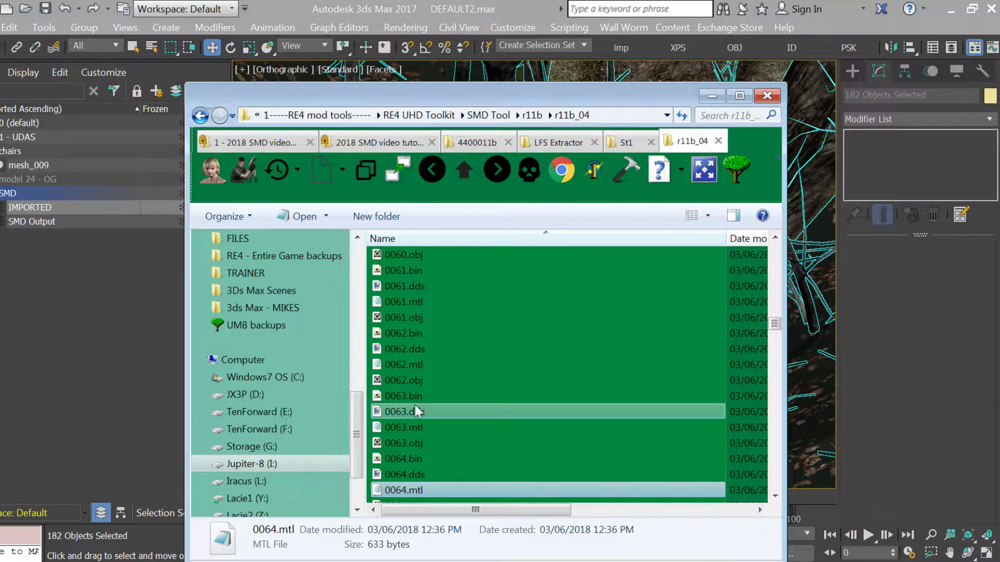
double_click(418, 366)
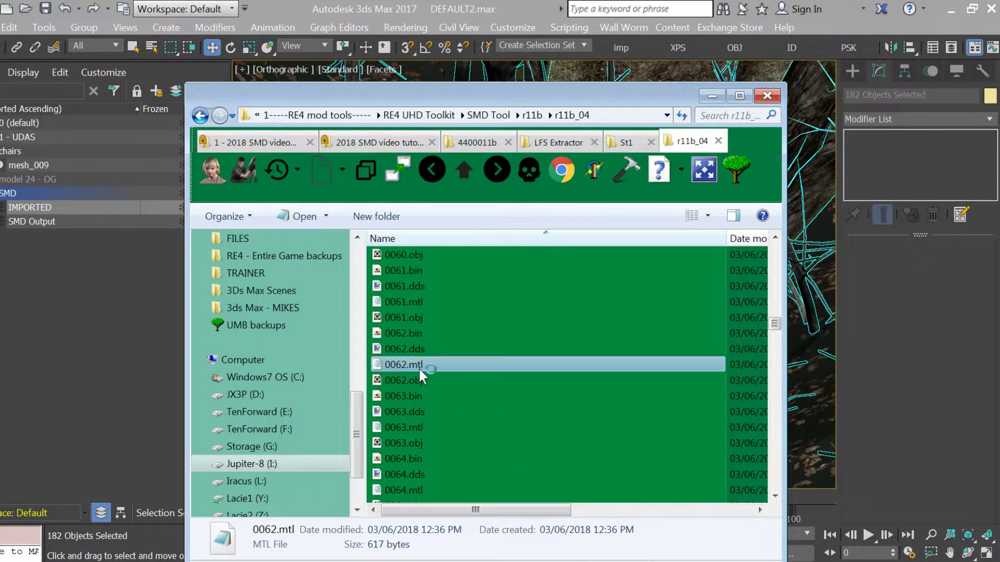
drag(439, 445, 330, 448)
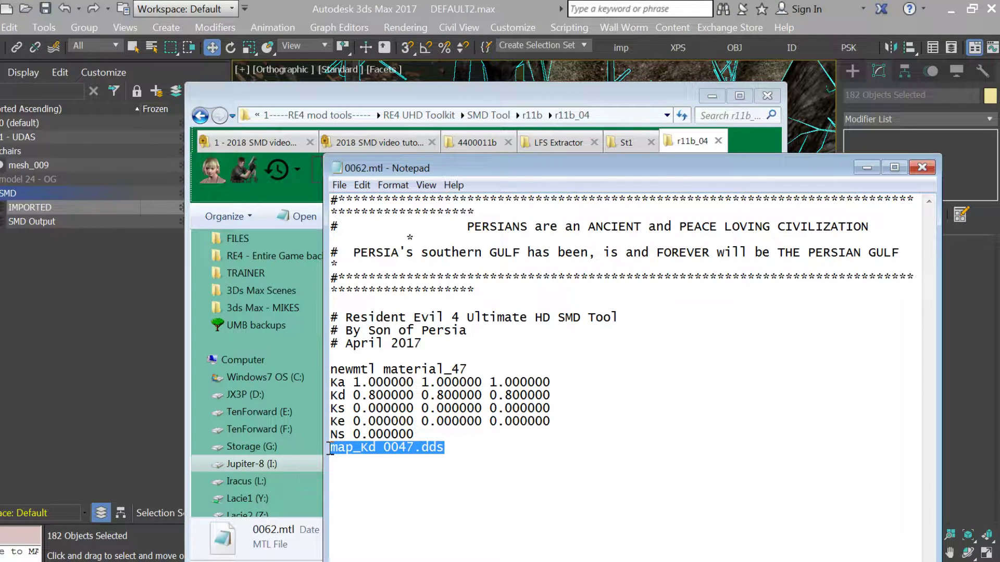
click(922, 167)
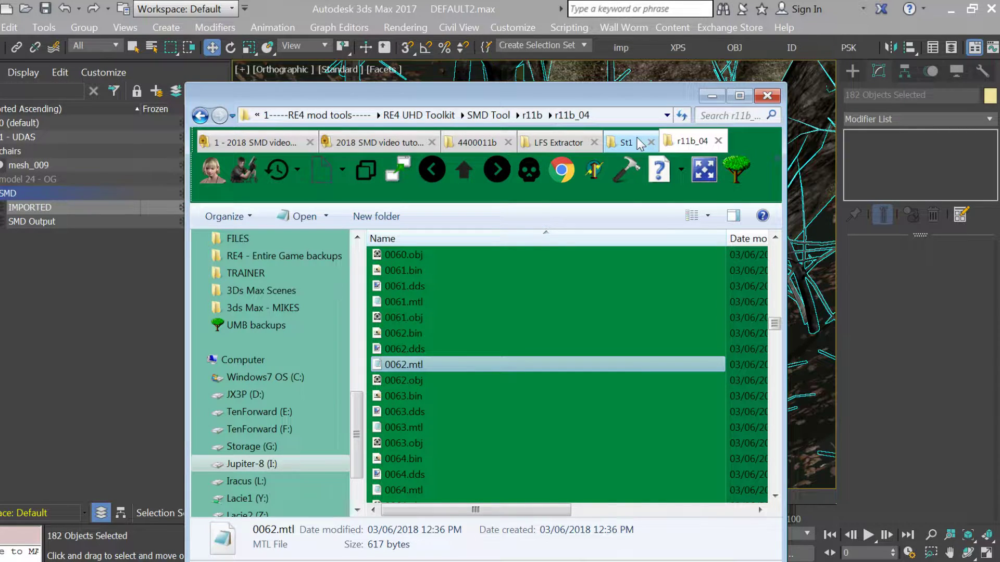
Copy 0047.dds from the extracted 4400011b folder into its parent folder, 1- 2018 SMD video tutorial
click(474, 142)
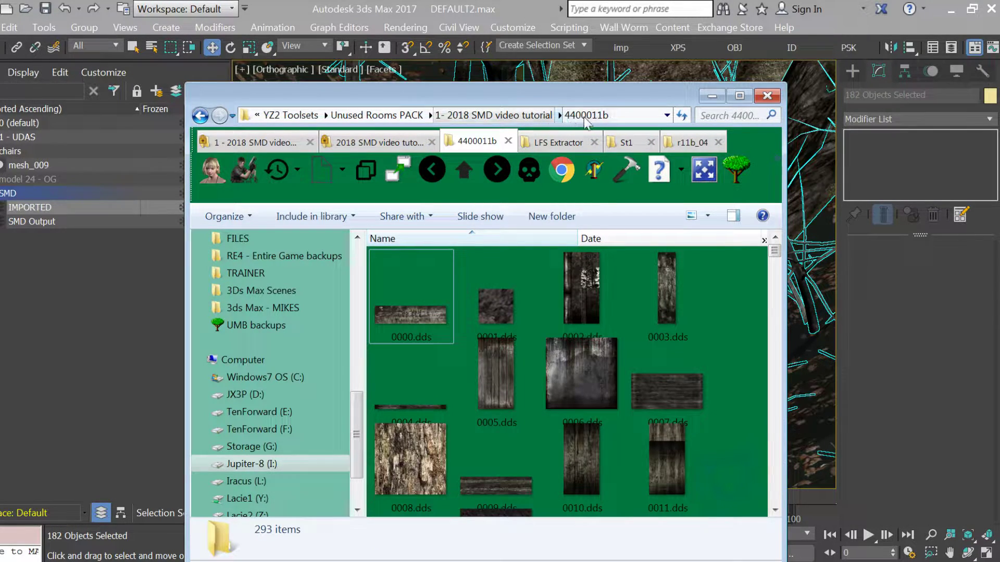
click(497, 360)
scroll(498, 359, down, 5)
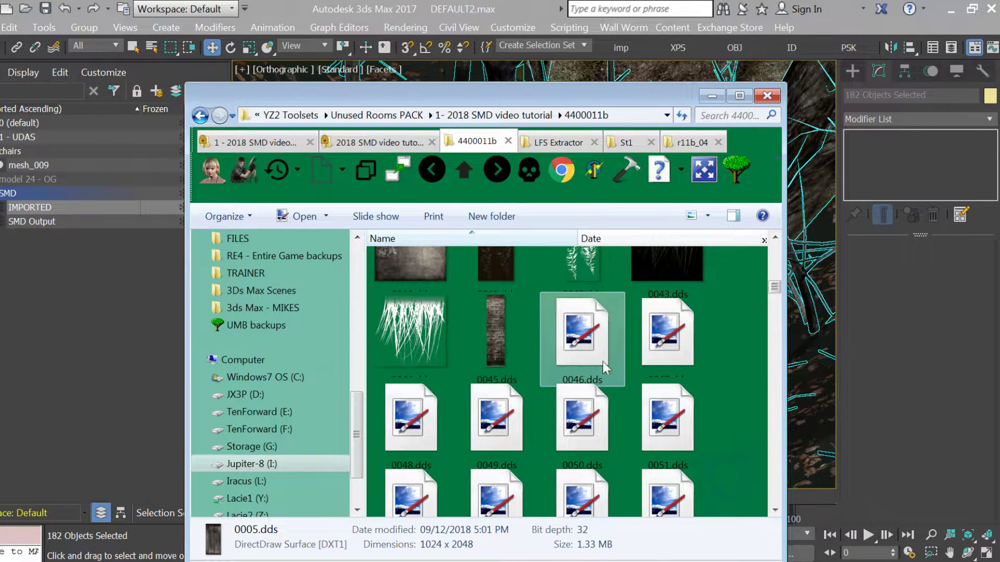
click(667, 359)
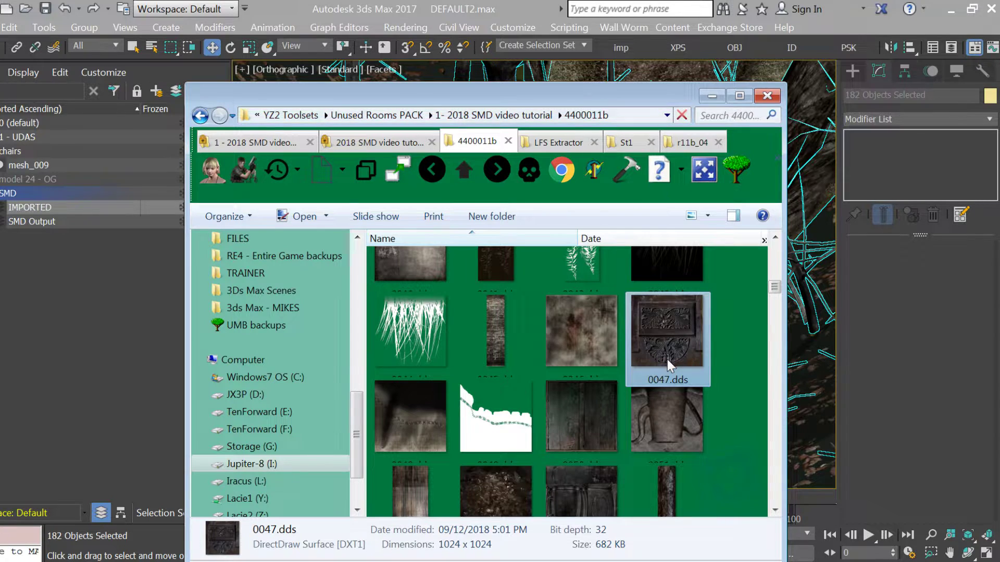
right_click(667, 360)
click(698, 489)
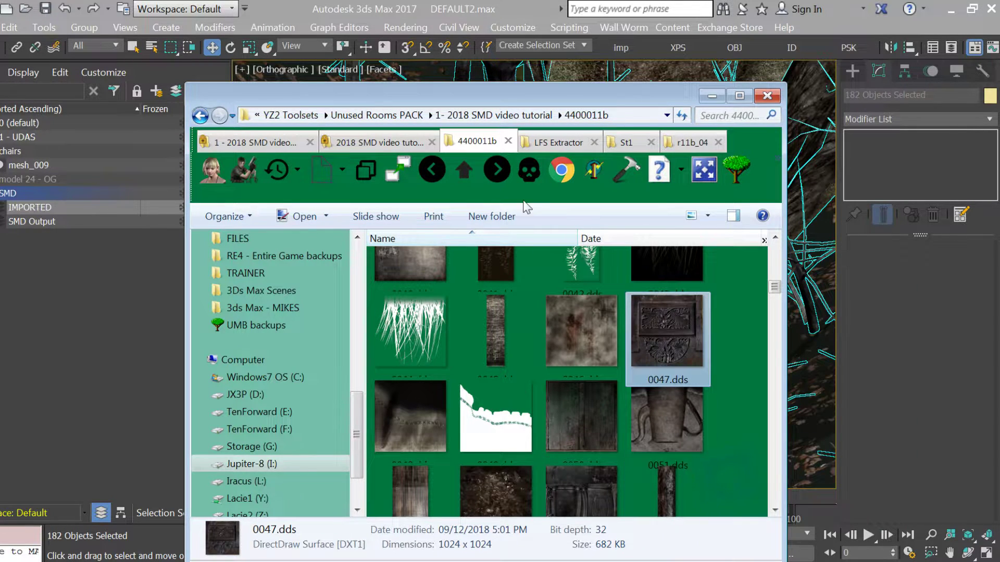
click(462, 163)
key(ctrl+v)
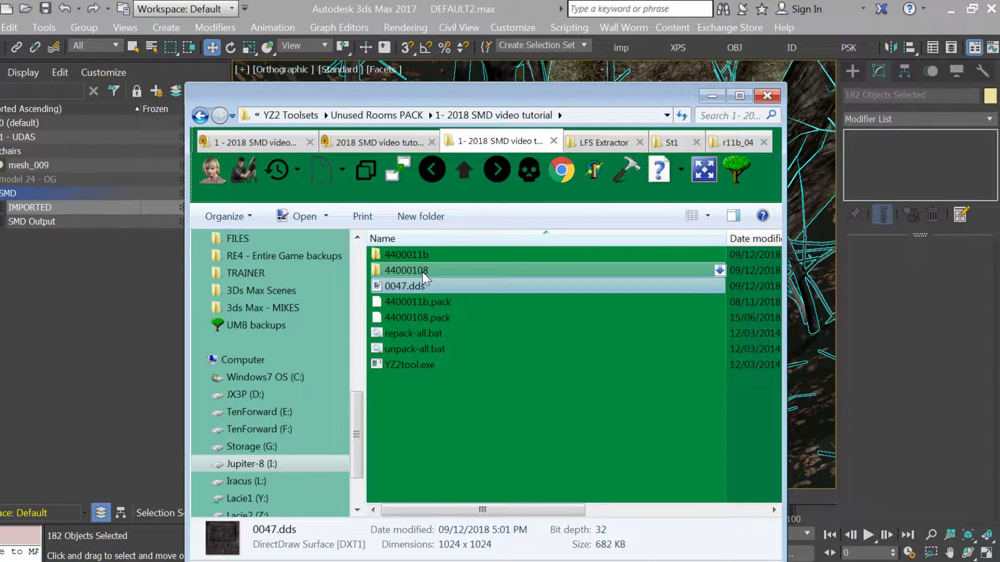
Look through the textures in the 44000108 folder, checking their numbering up to the last files
click(414, 272)
double_click(421, 271)
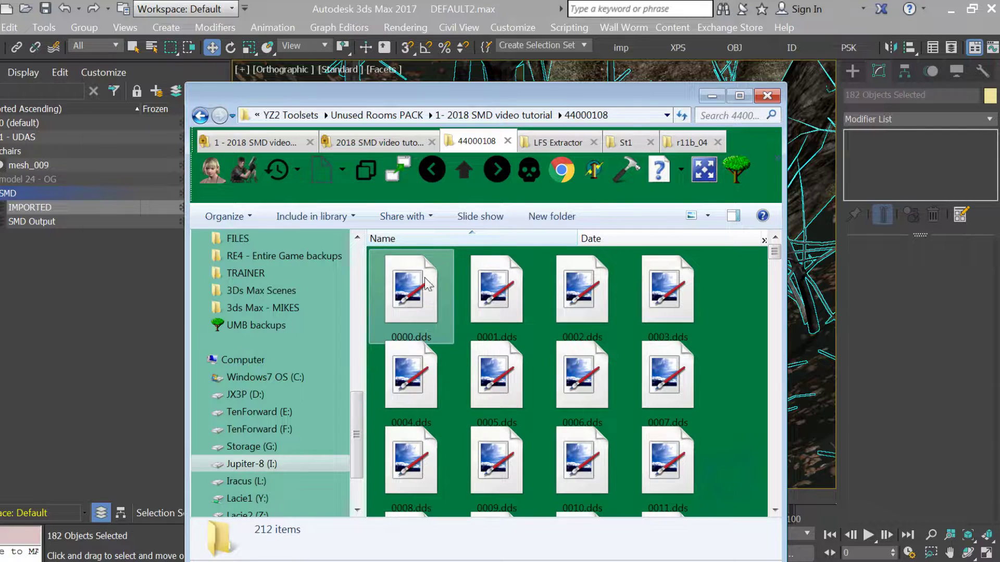
scroll(655, 308, down, 15)
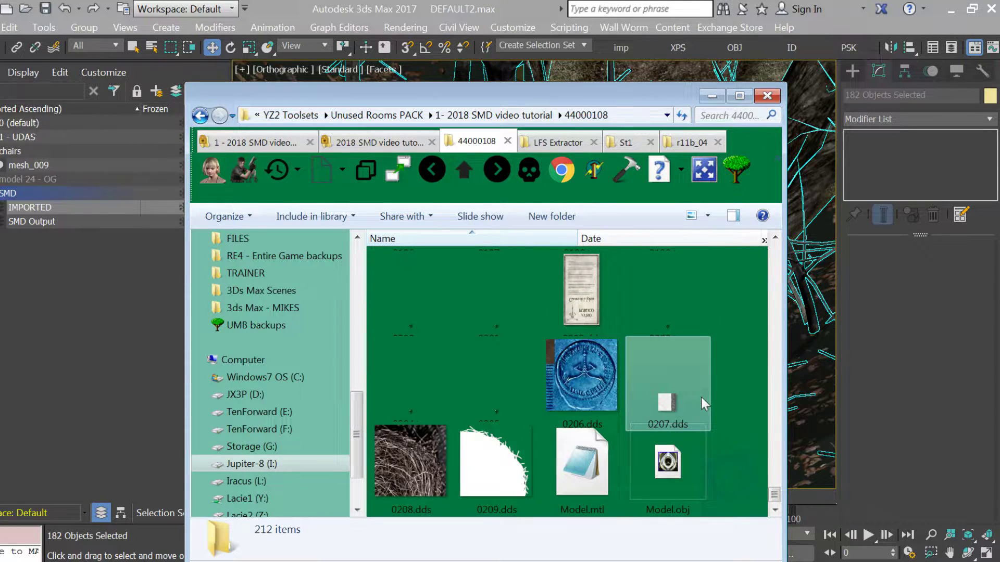
click(517, 476)
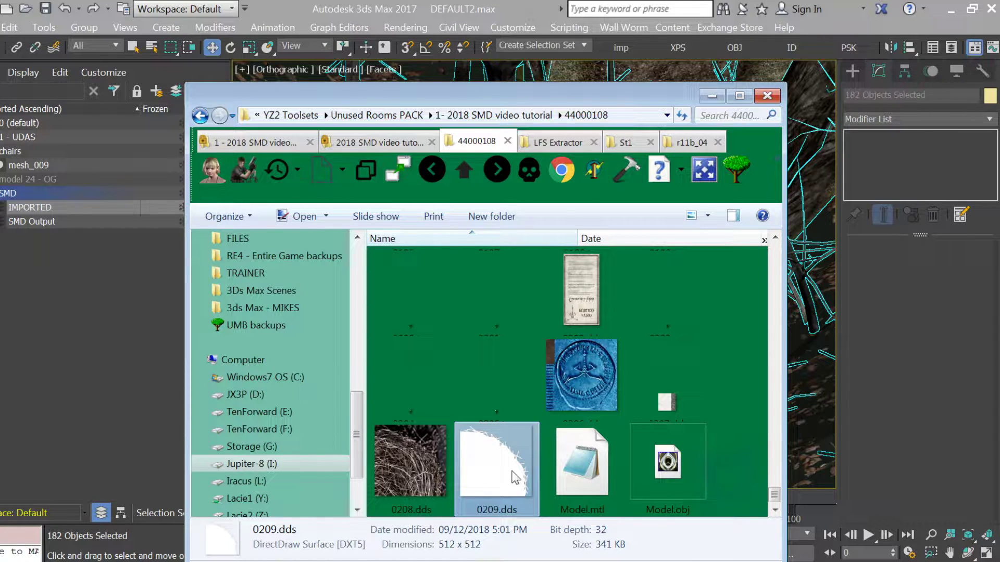
scroll(511, 469, up, 5)
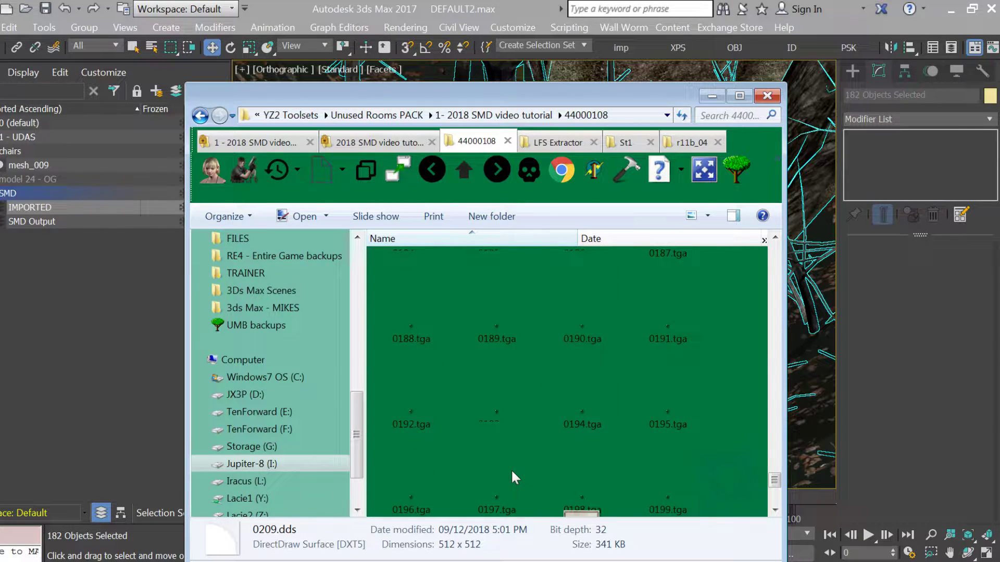
scroll(505, 458, up, 3)
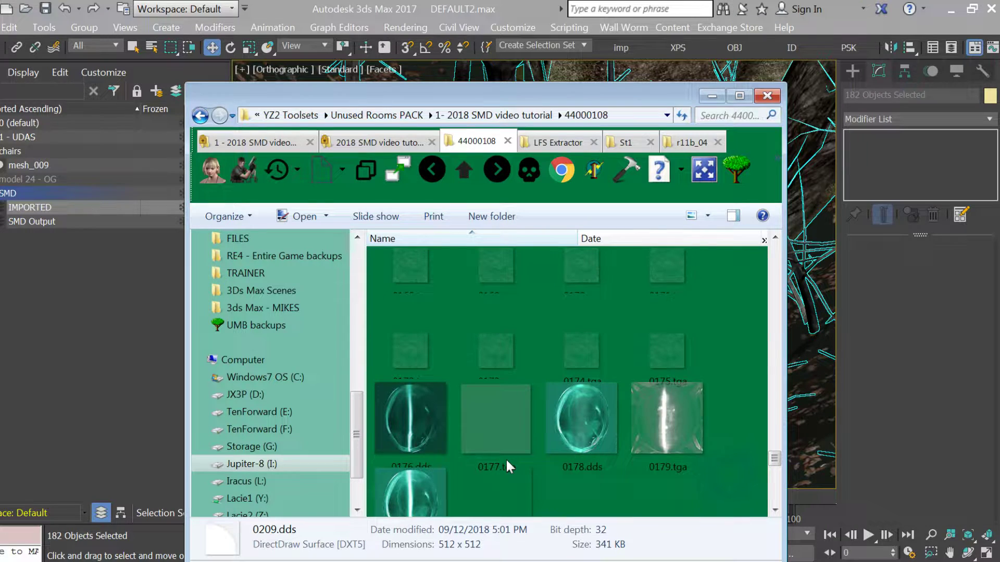
scroll(505, 458, up, 7)
scroll(505, 458, up, 7)
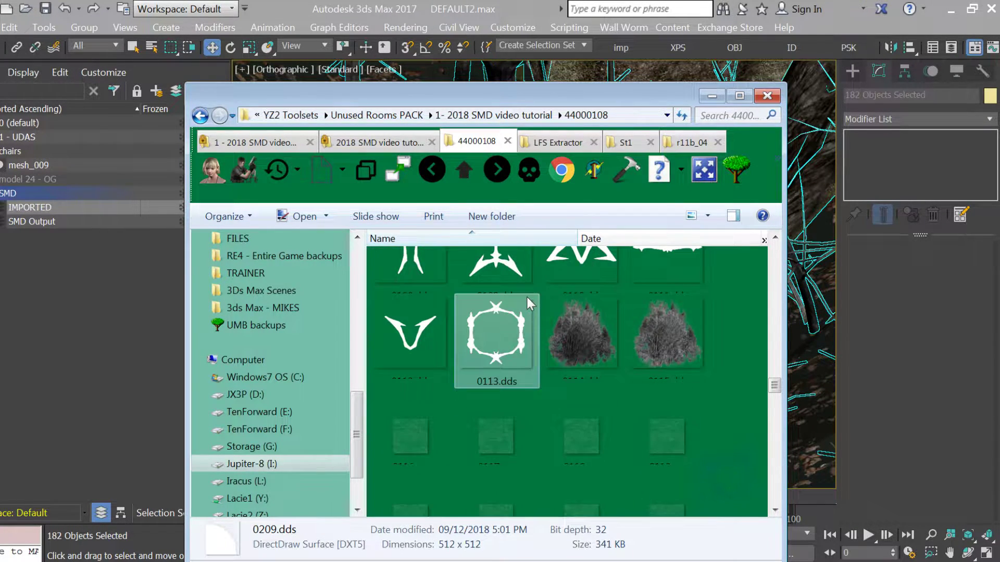
scroll(525, 303, up, 9)
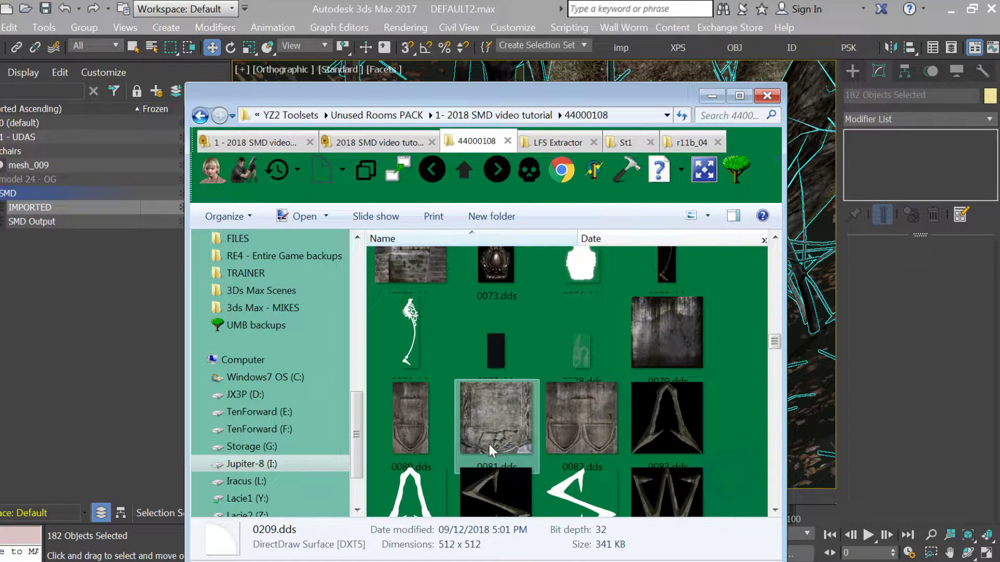
scroll(488, 442, down, 3)
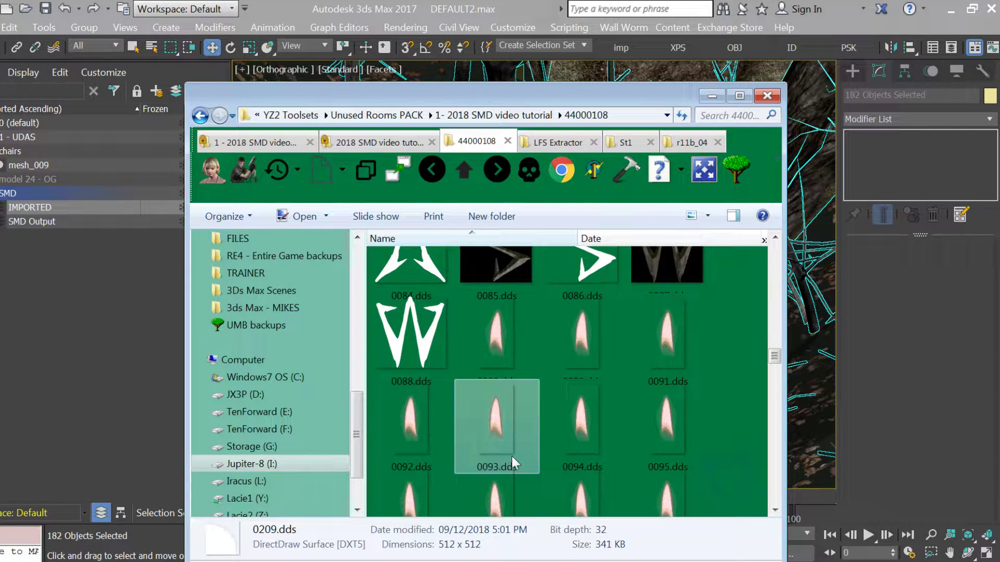
scroll(511, 454, down, 3)
scroll(511, 454, down, 6)
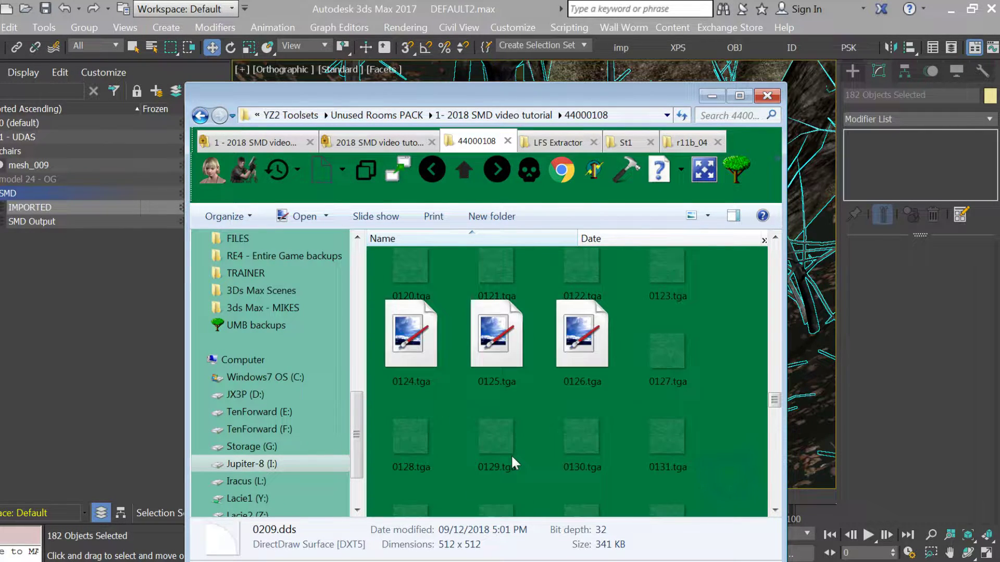
scroll(545, 436, down, 5)
scroll(547, 443, down, 8)
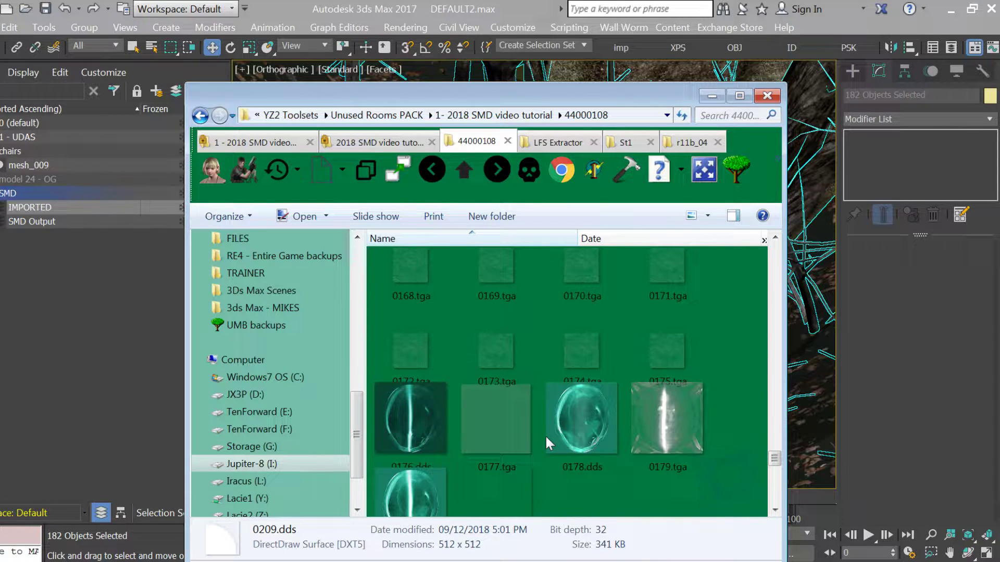
scroll(694, 420, down, 3)
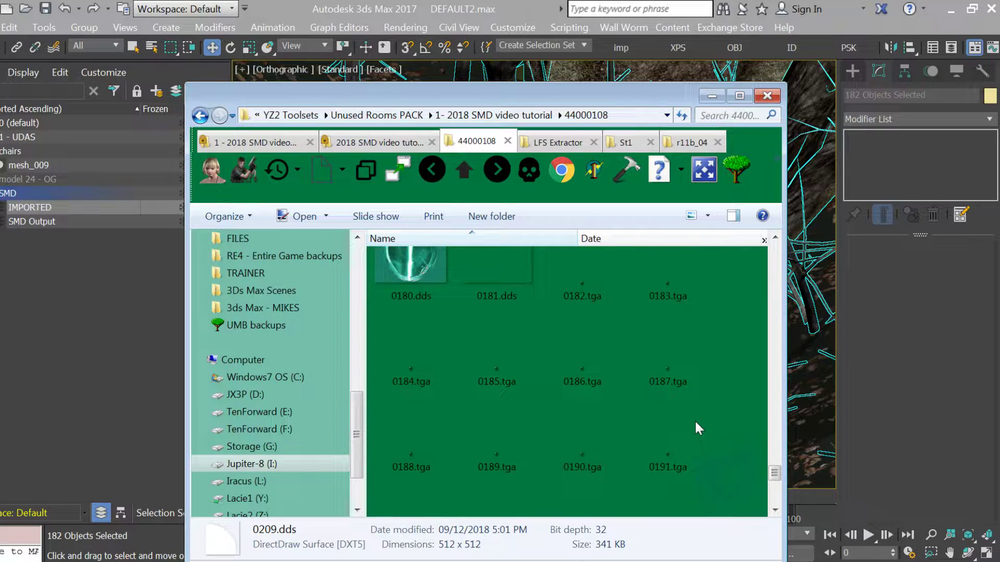
scroll(694, 420, up, 2)
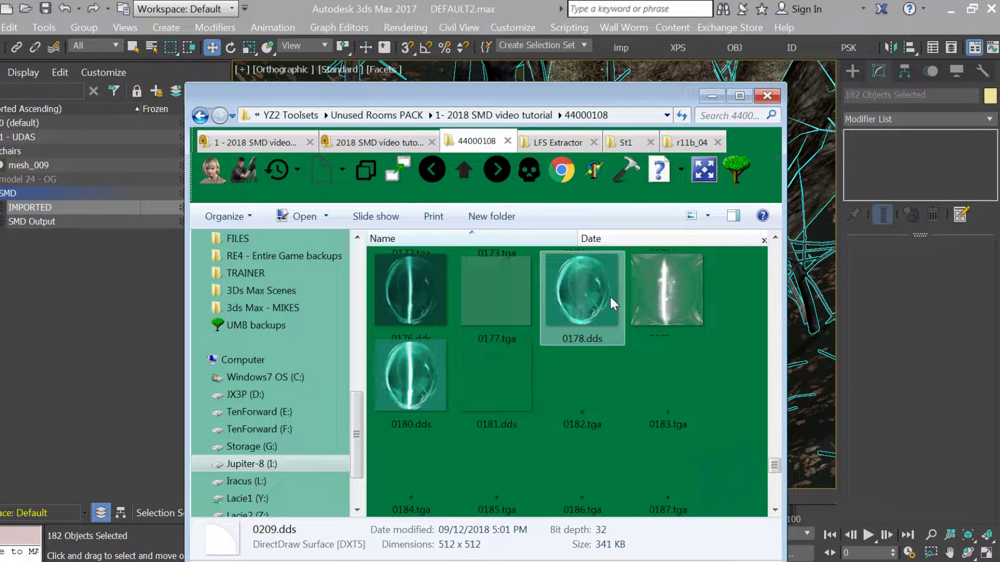
scroll(614, 295, down, 6)
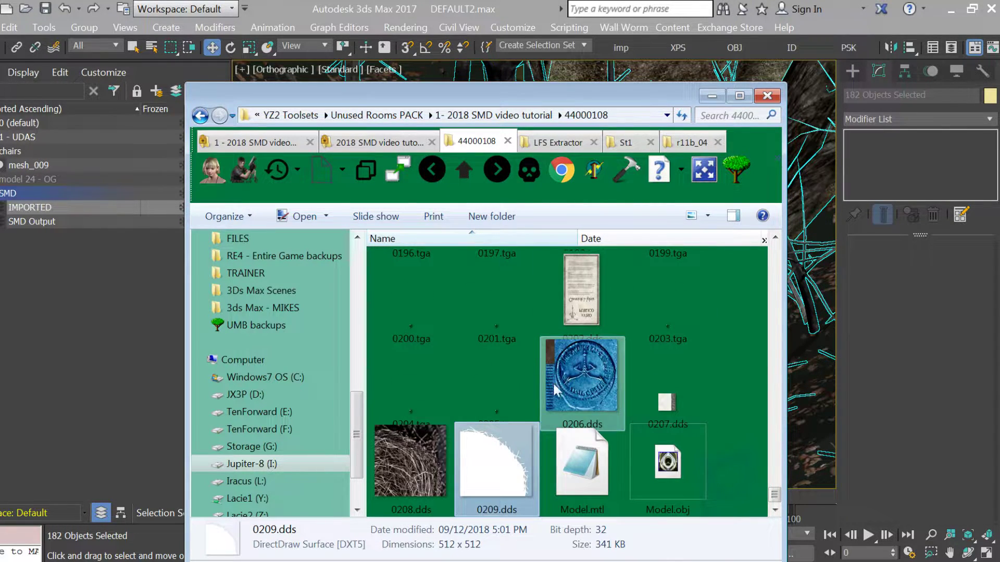
click(411, 455)
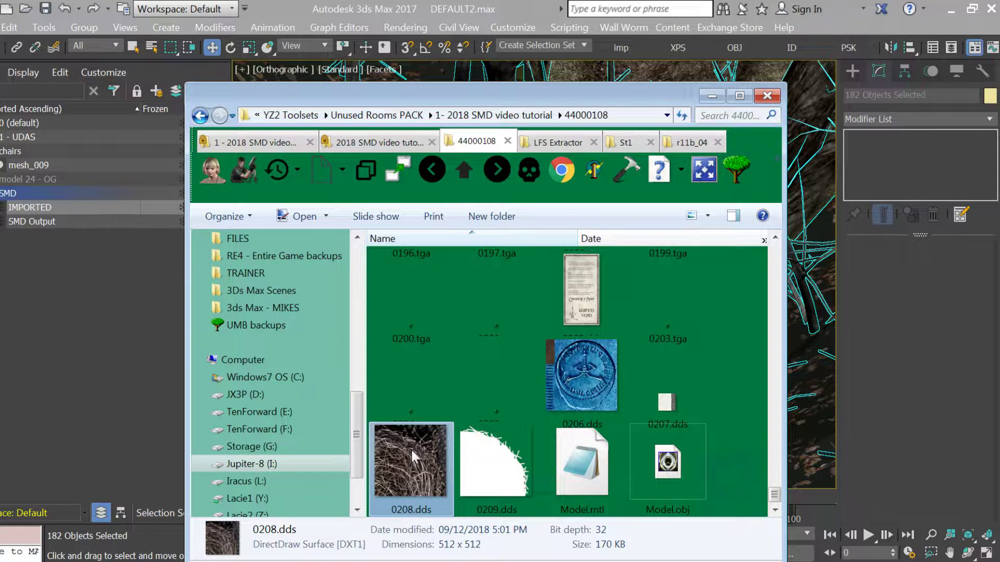
click(497, 472)
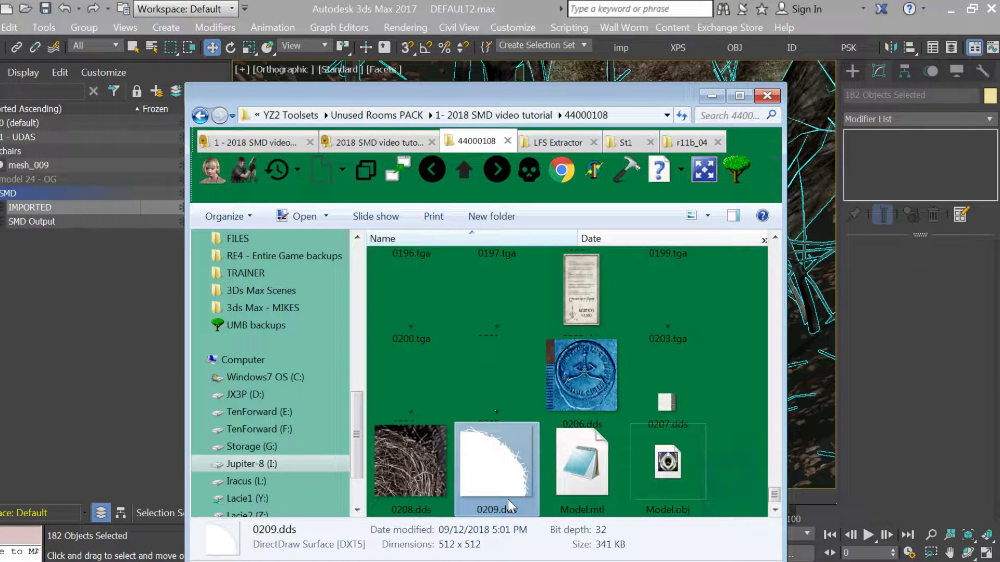
Delete Model.mtl and Model.obj from the 44000108 folder and return to the parent folder
click(583, 490)
ctrl+click(687, 479)
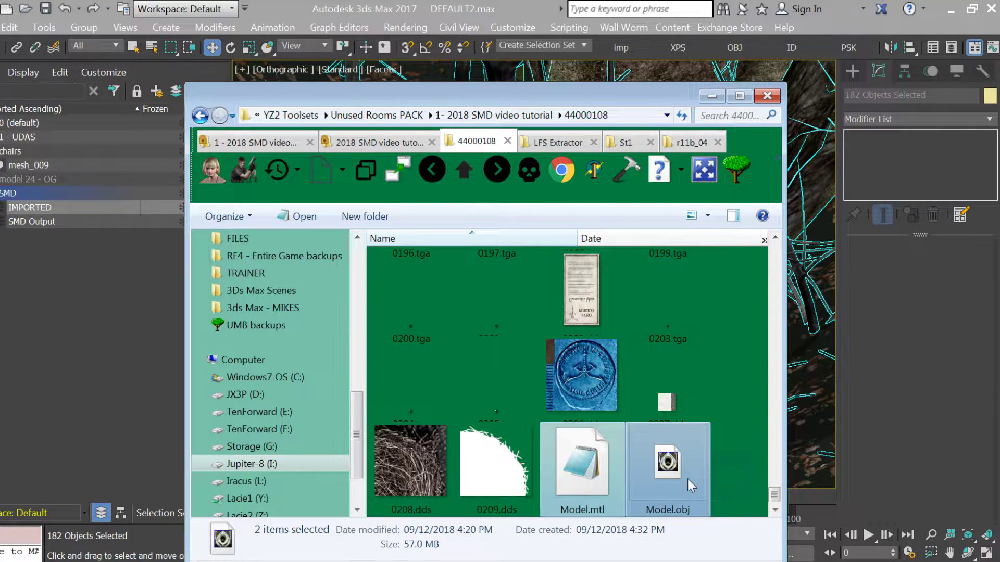
key(Delete)
key(Return)
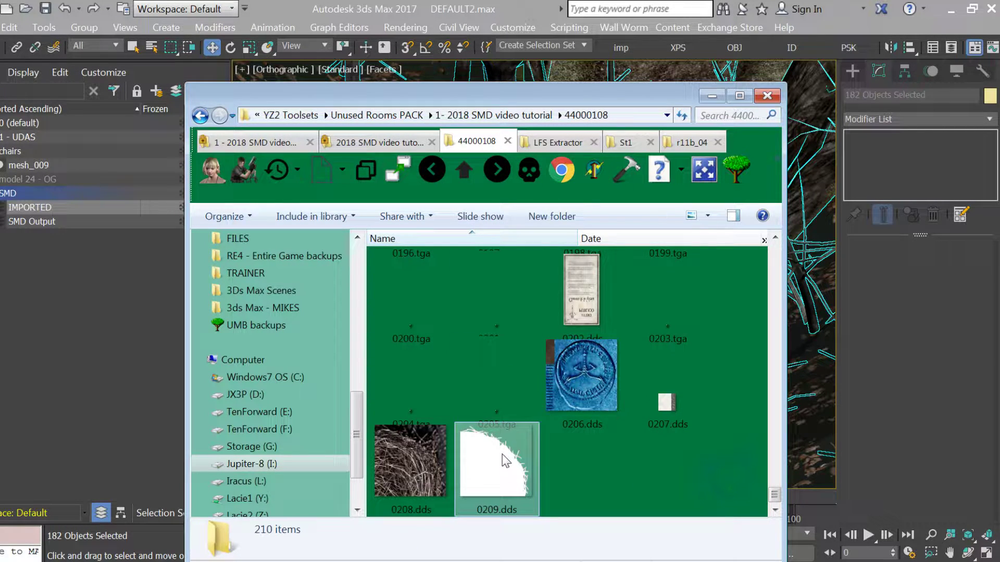
click(461, 174)
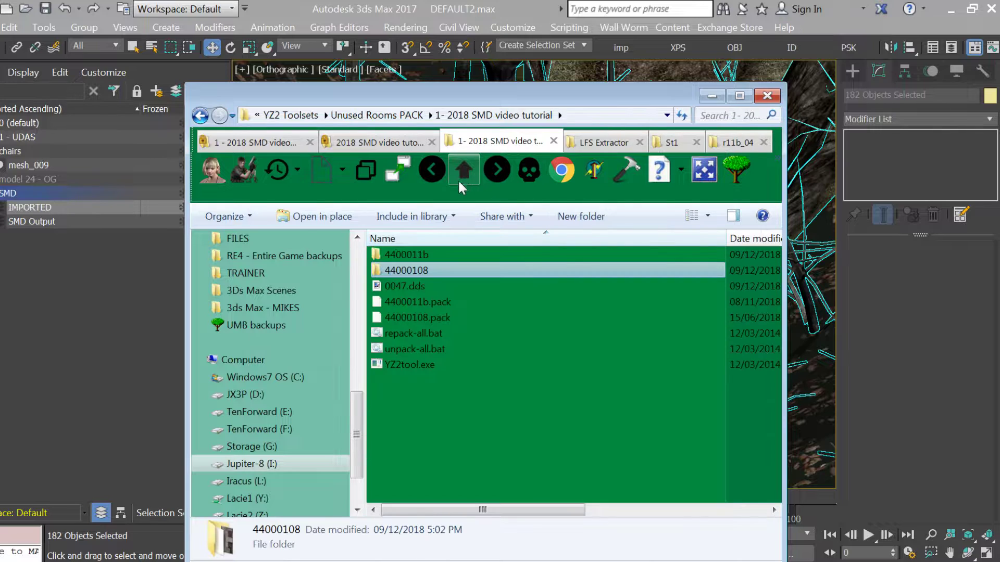
Rename 0047.dds as 0210.dds and move it into the 44000108 folder after the last numbered texture
click(397, 286)
click(397, 285)
text(0210)
key(Return)
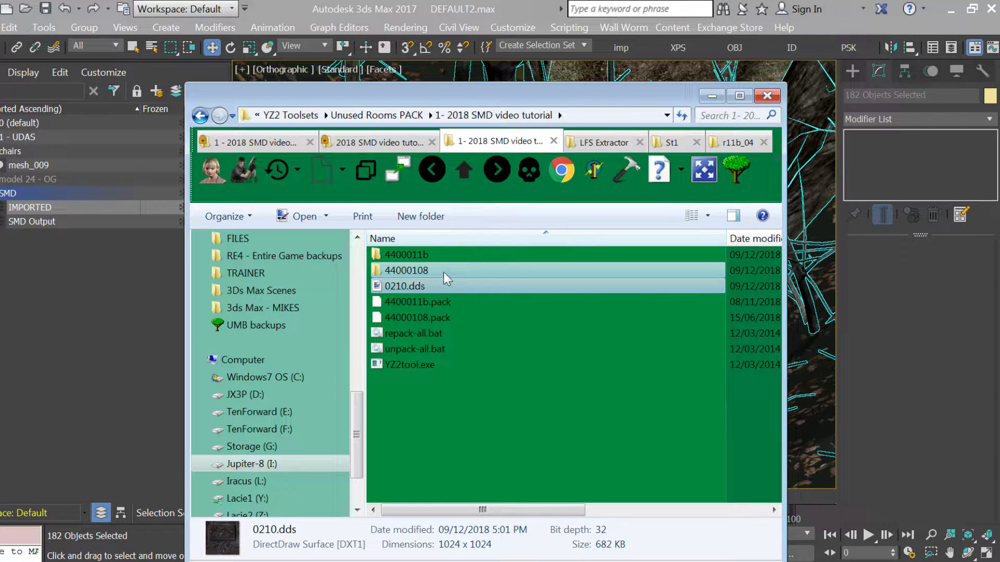
double_click(417, 270)
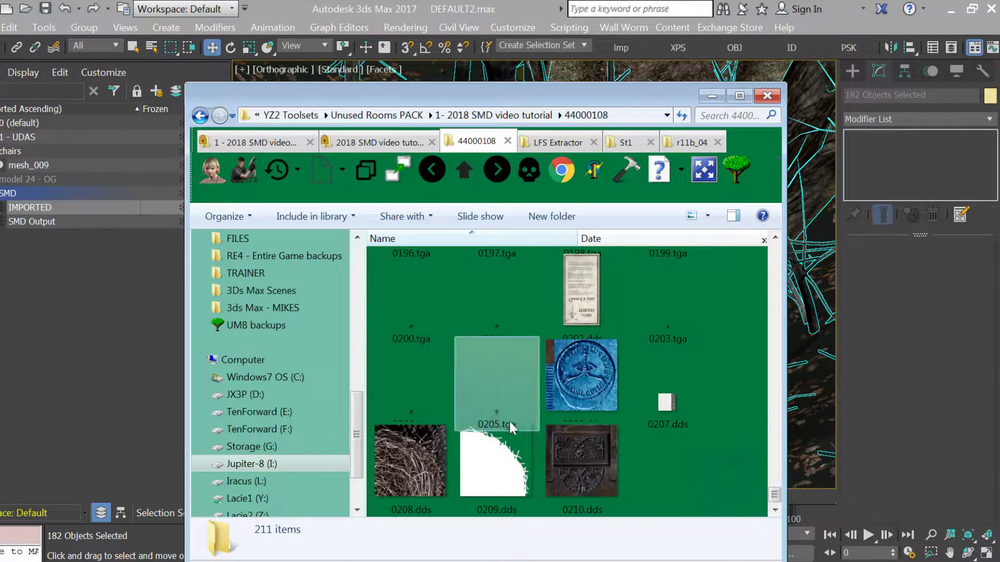
click(604, 482)
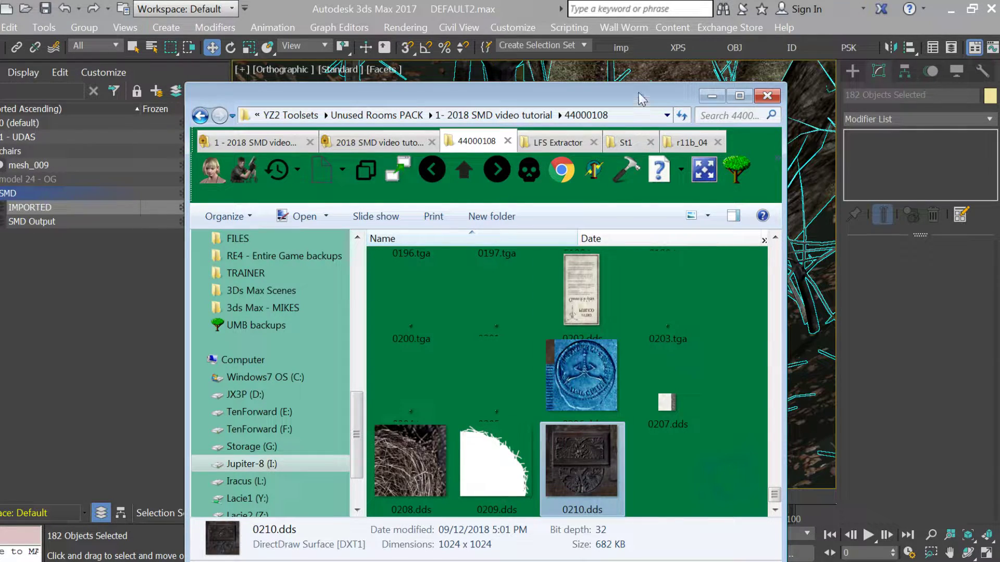
Select the chairs mesh in the 3ds Max scene and load its material into the Slate Material Editor
drag(641, 100, 318, 78)
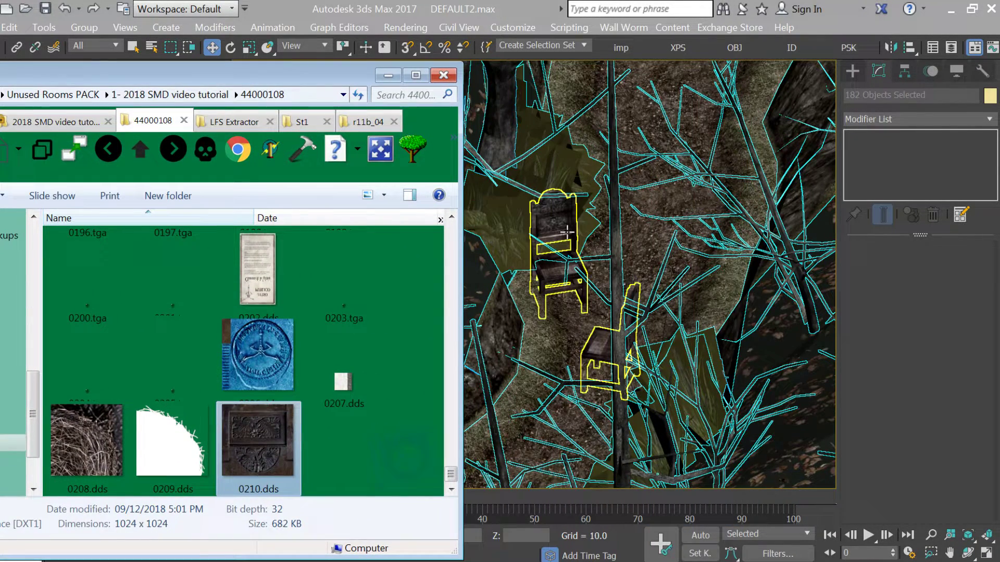
click(548, 223)
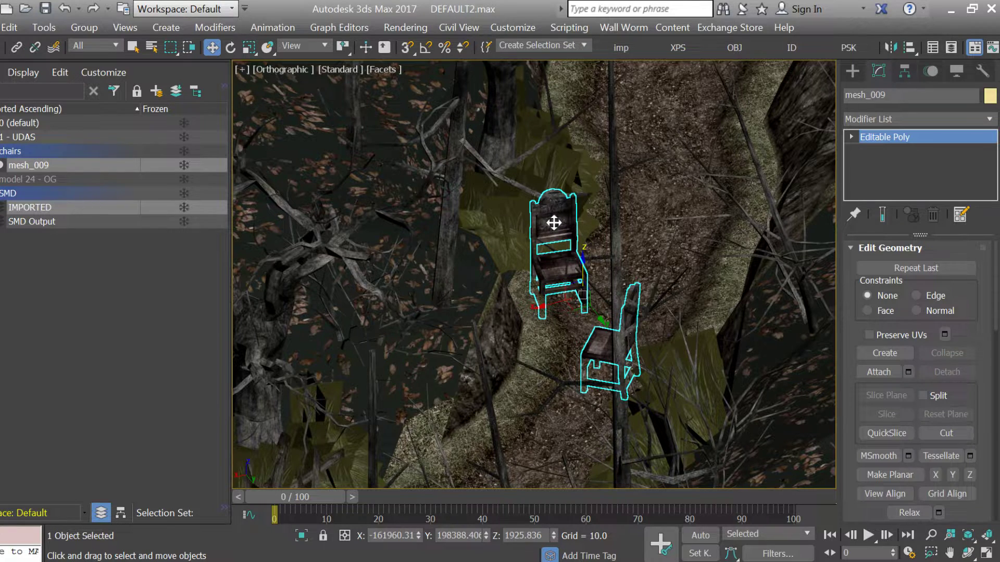
key(m)
drag(529, 104, 813, 89)
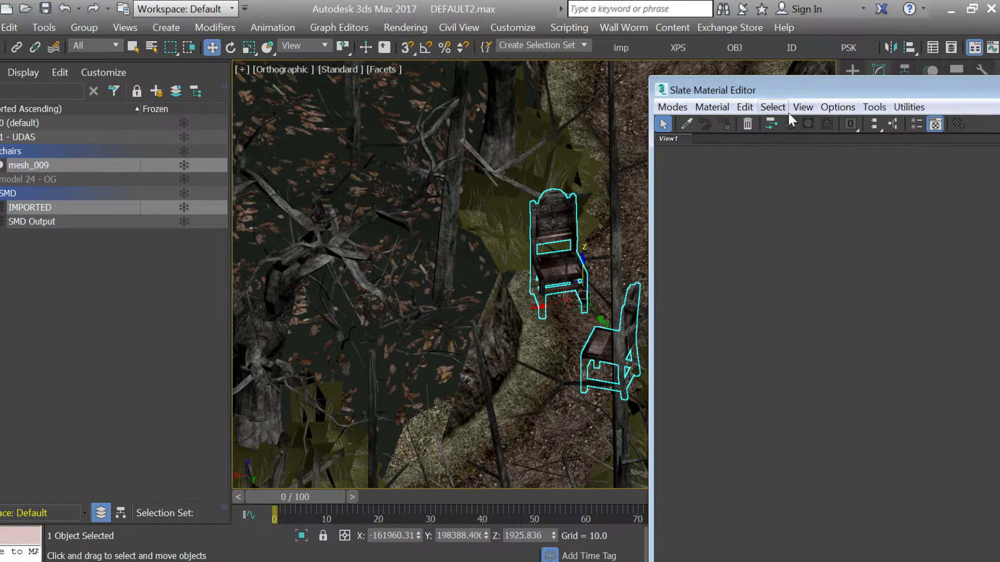
click(687, 124)
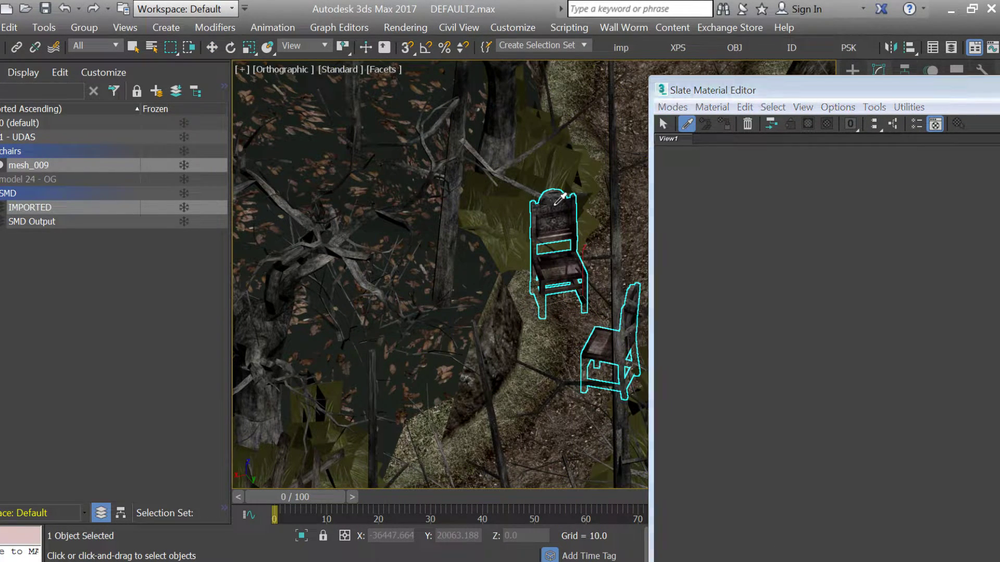
key(w)
scroll(836, 385, up, 10)
drag(830, 342, 712, 384)
double_click(685, 289)
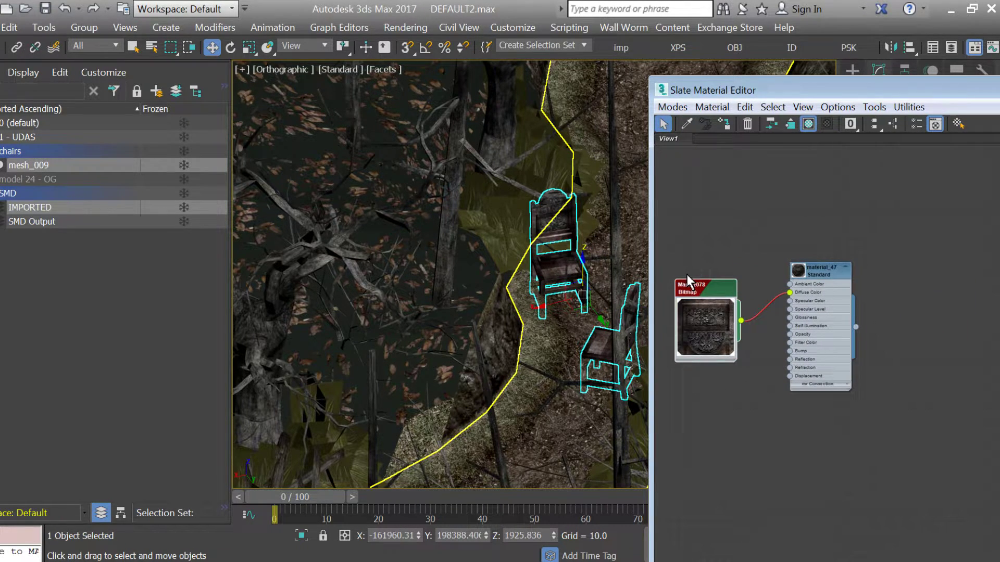
Add 0210.dds from the 44000108 folder as a bitmap node and delete the chairs material's old bitmap node
key(alt+Tab)
drag(697, 375, 710, 376)
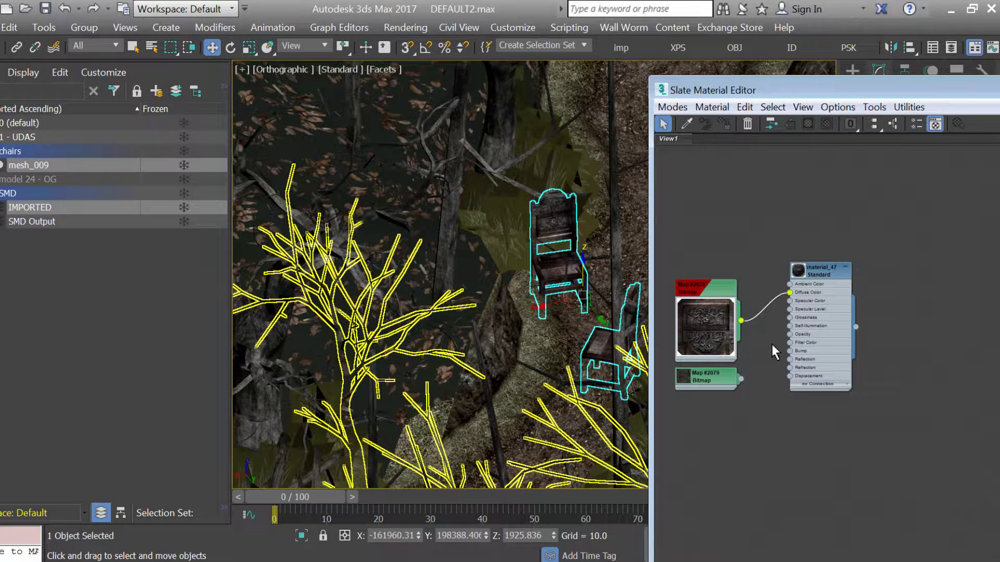
key(Delete)
click(725, 325)
key(Delete)
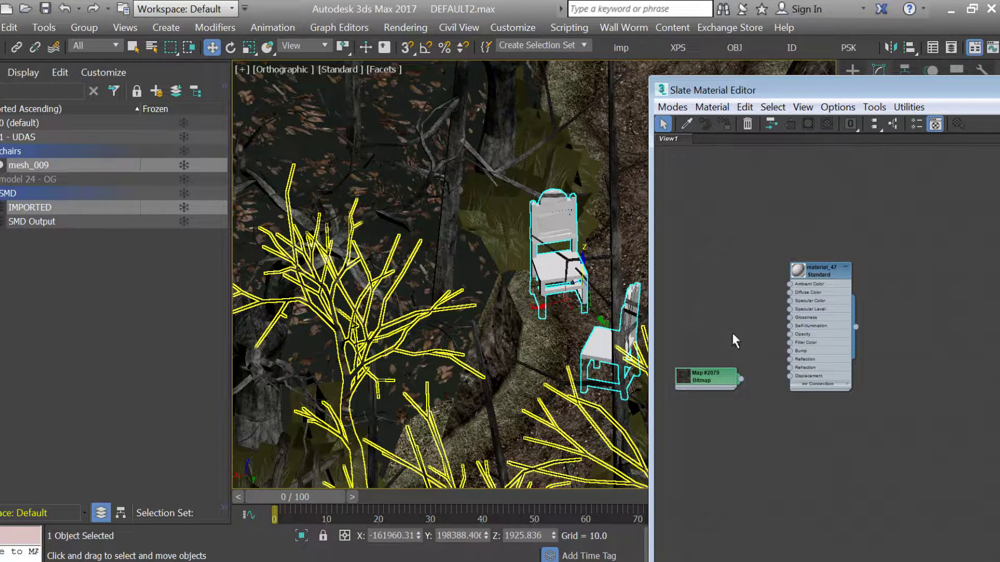
Connect the new bitmap to the chairs material's Diffuse Color and show the shaded material in the viewport
drag(728, 384, 790, 300)
click(764, 318)
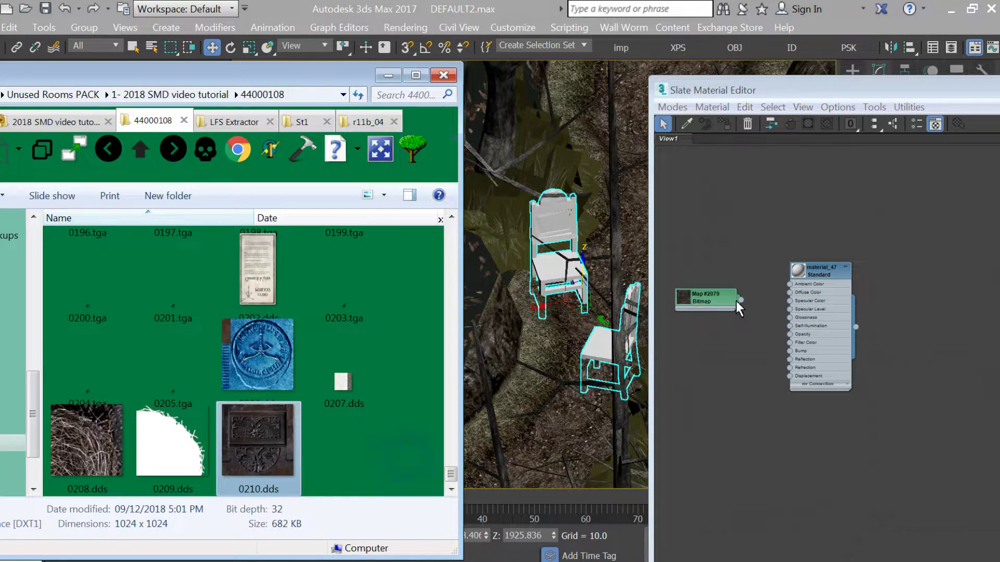
drag(740, 301, 791, 292)
right_click(816, 280)
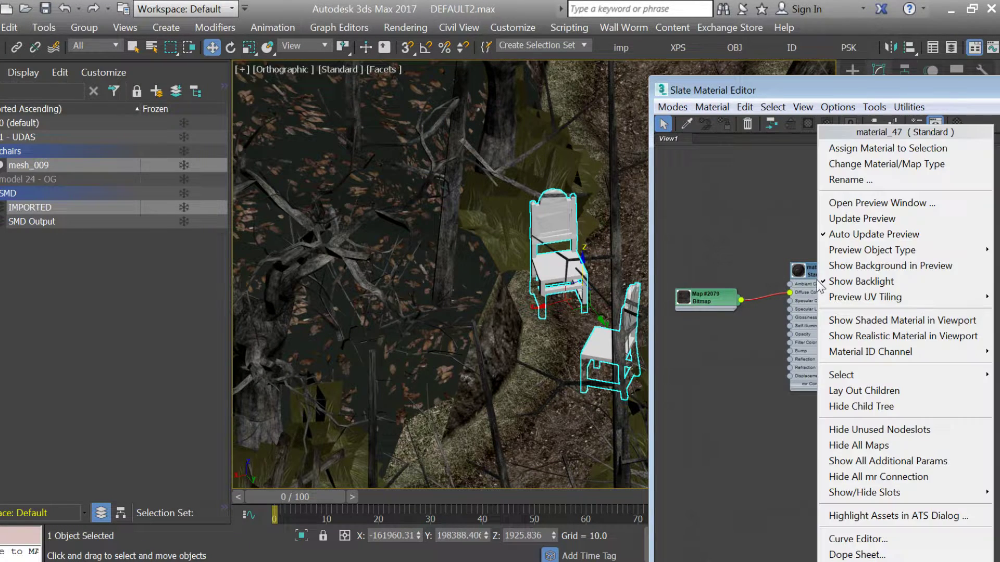
click(851, 320)
key(alt+Tab)
drag(259, 440, 555, 272)
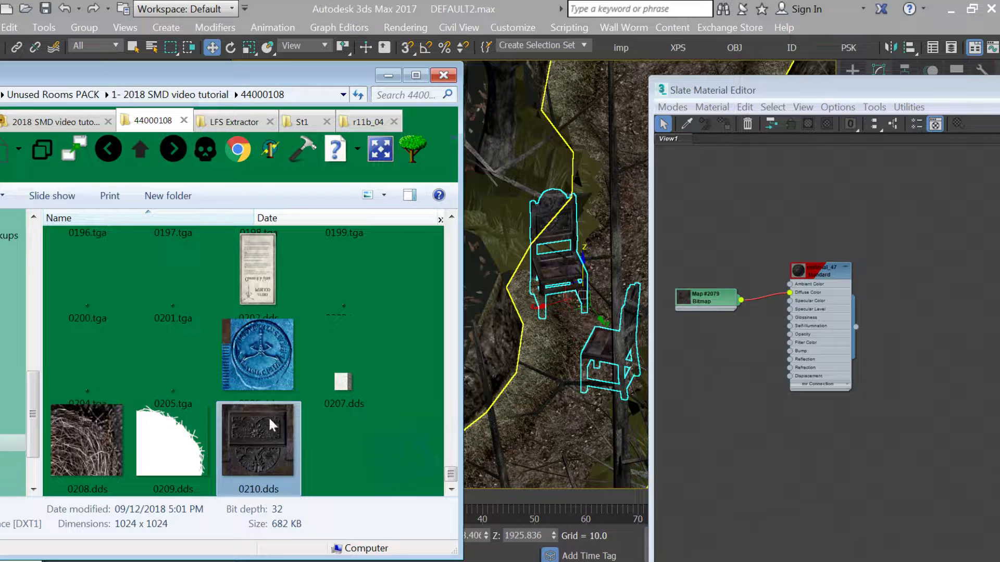
drag(258, 70, 415, 52)
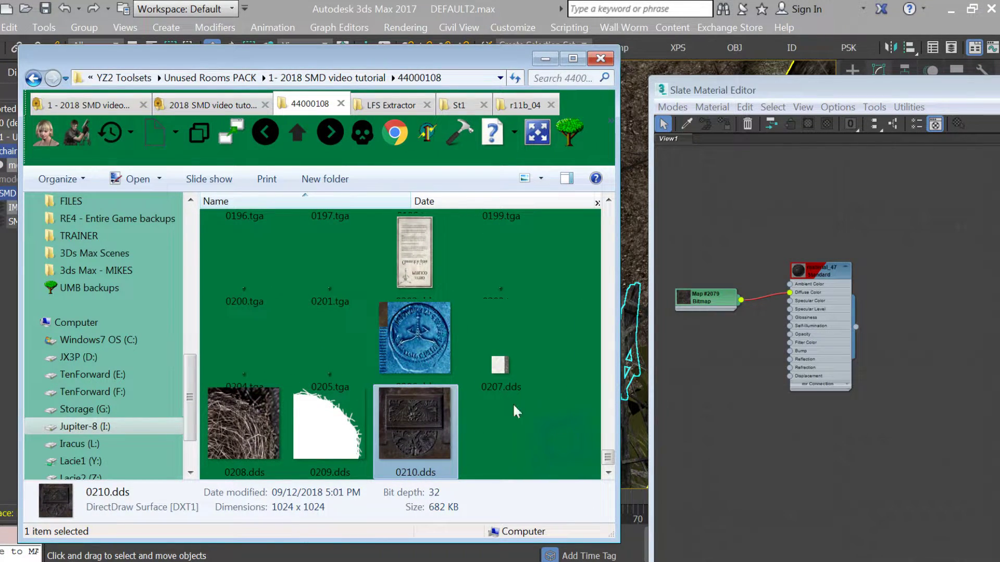
click(710, 366)
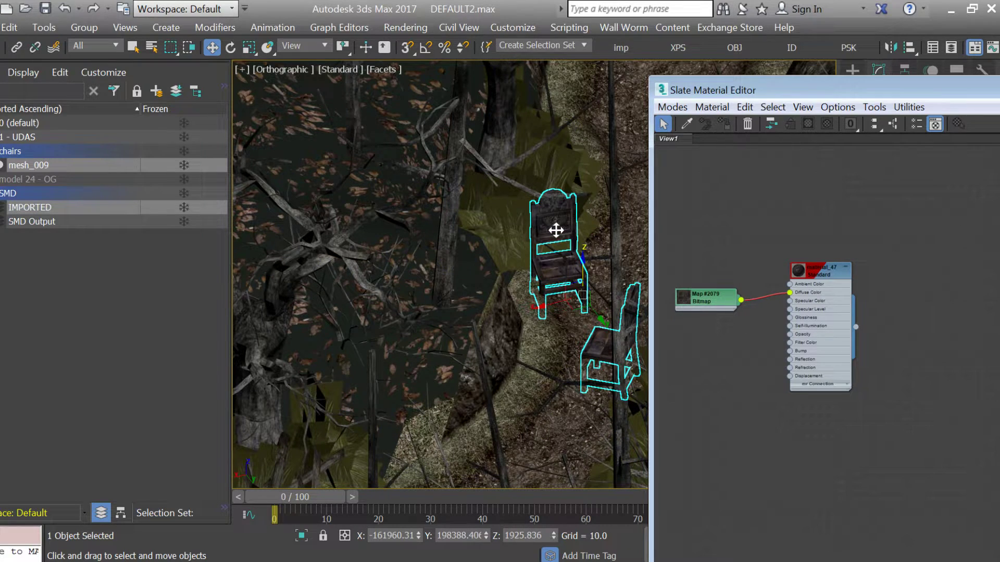
Return to the 1- 2018 SMD video tutorial folder and repack the texture folders with repack-all.bat
key(alt+Tab)
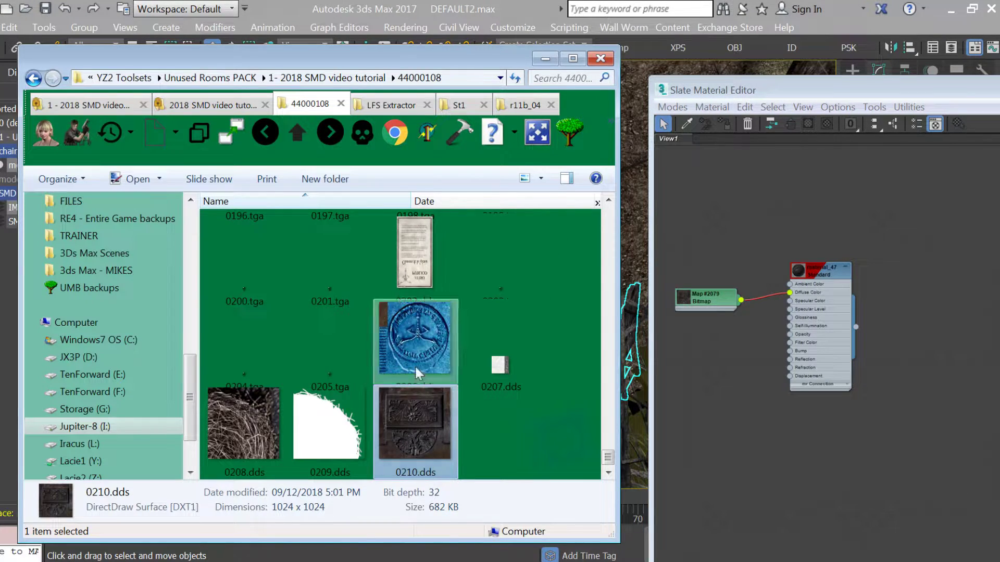
click(297, 133)
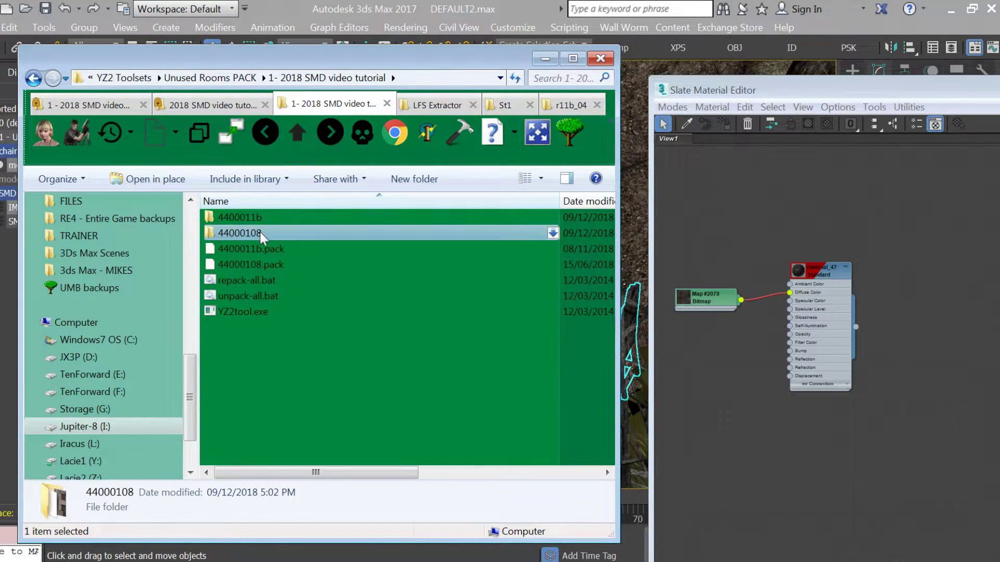
double_click(260, 280)
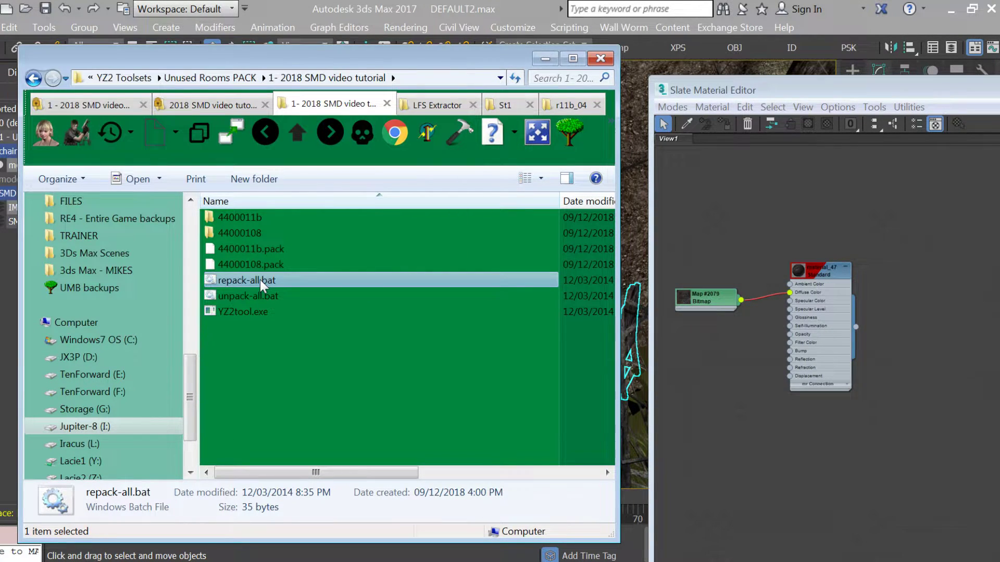
scroll(178, 390, up, 3)
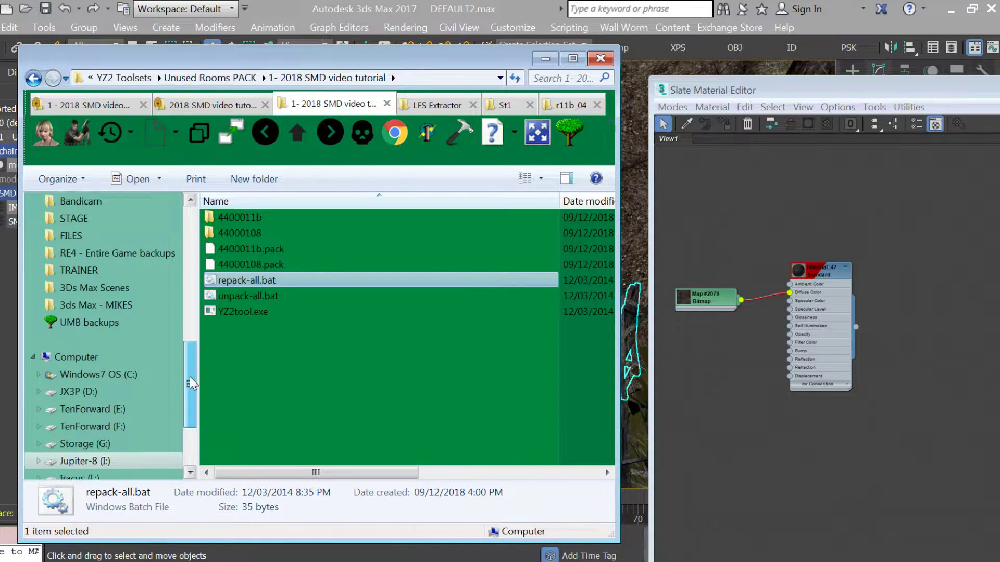
Copy the repacked 44000108.pack to the clipboard and close the r11b_04 folder
click(251, 265)
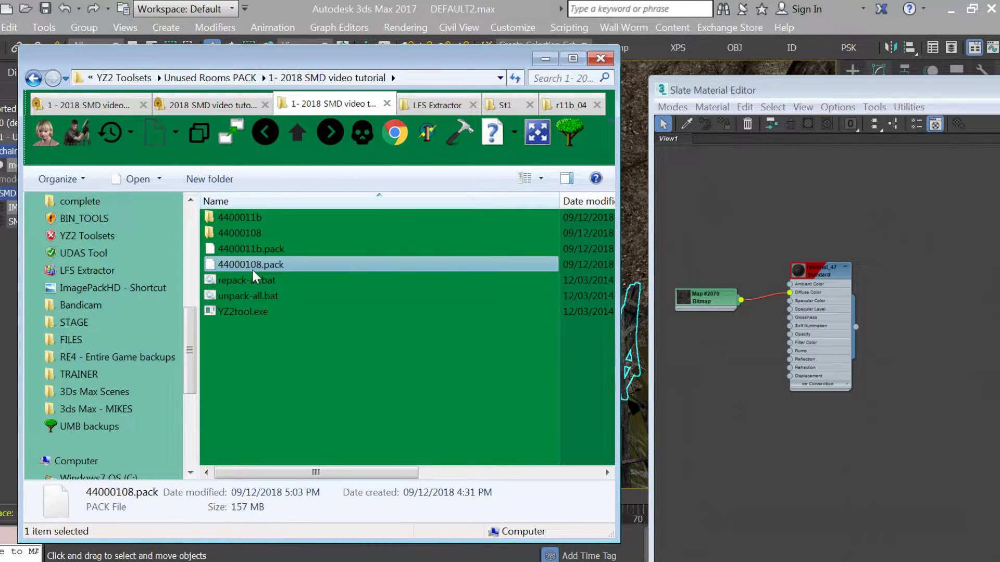
right_click(267, 264)
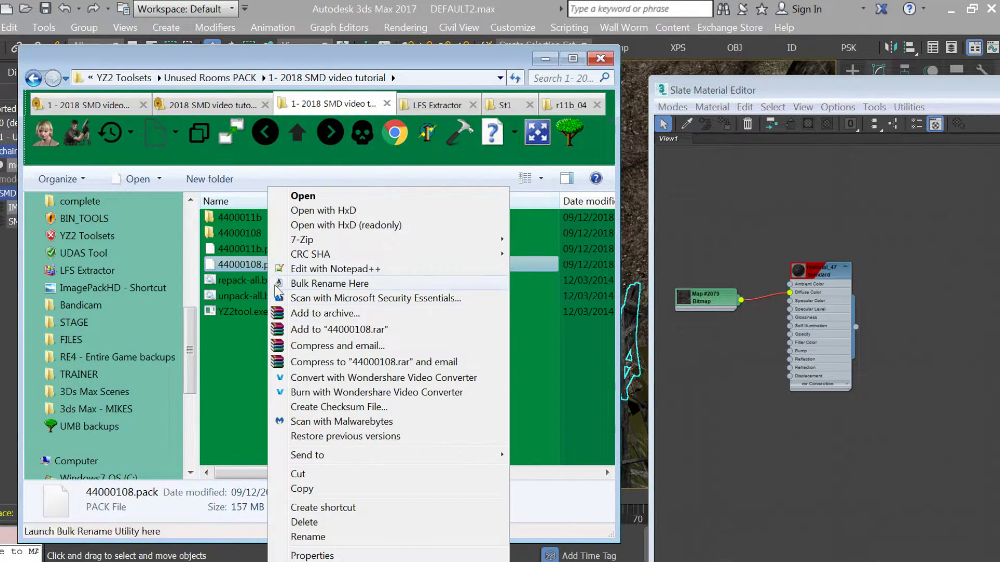
click(301, 492)
click(503, 105)
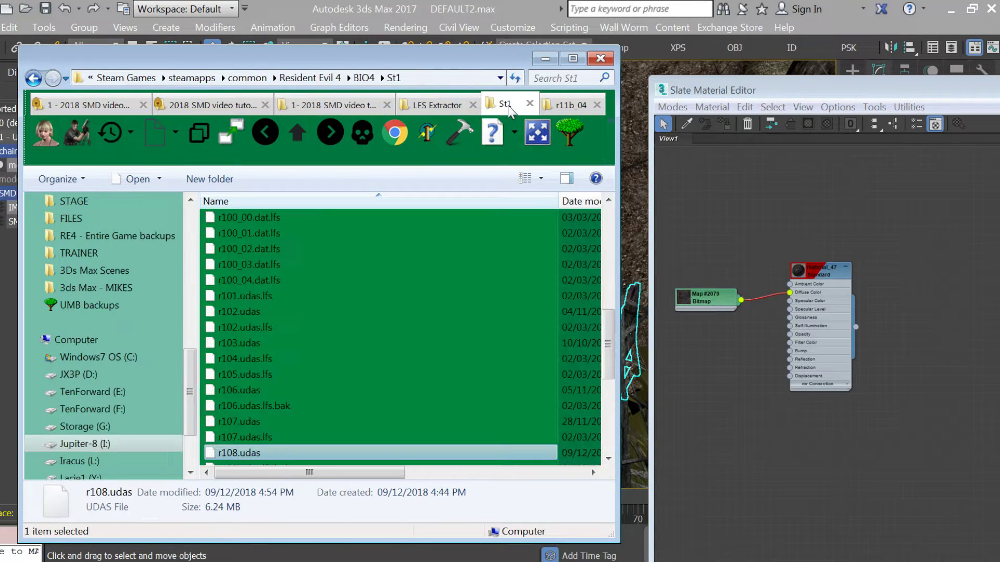
drag(620, 130, 769, 129)
click(598, 105)
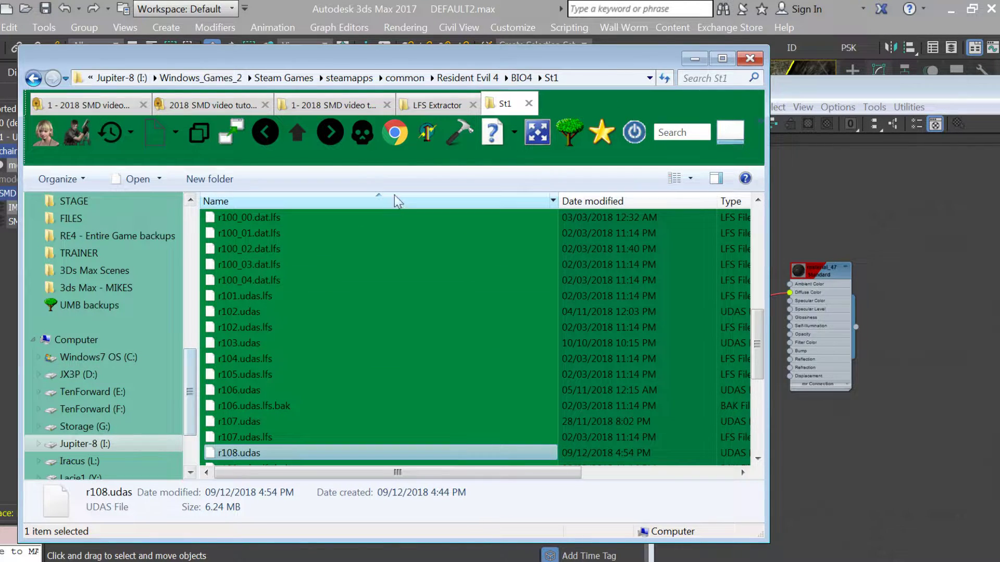
Paste 44000108.pack into the game's BIO4 ImagePackHD folder
click(77, 133)
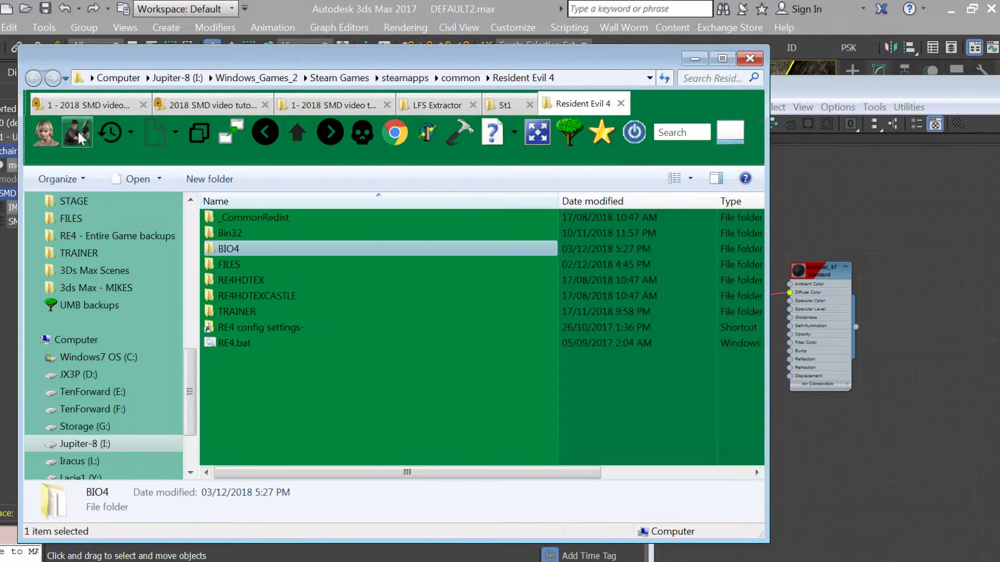
double_click(246, 251)
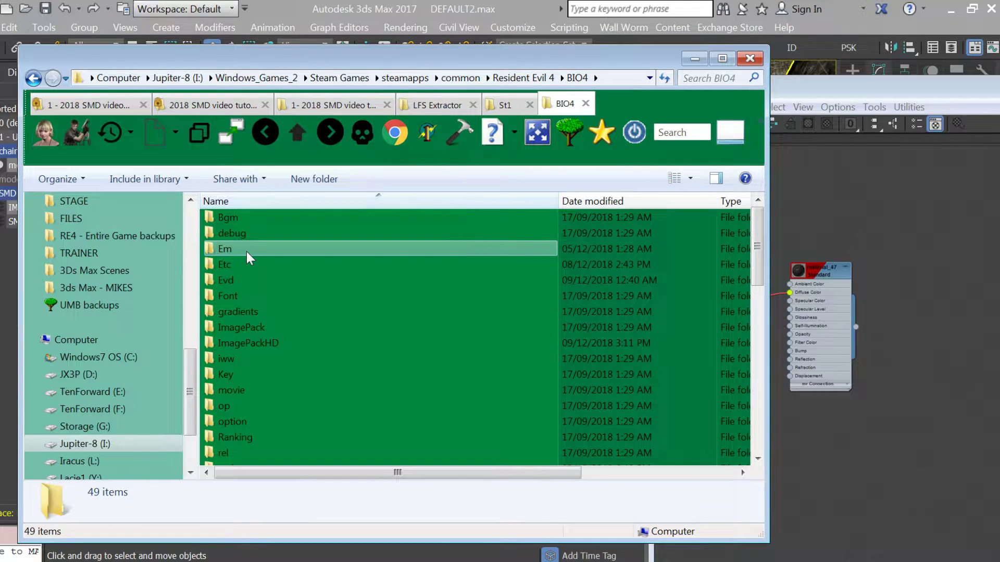
click(247, 344)
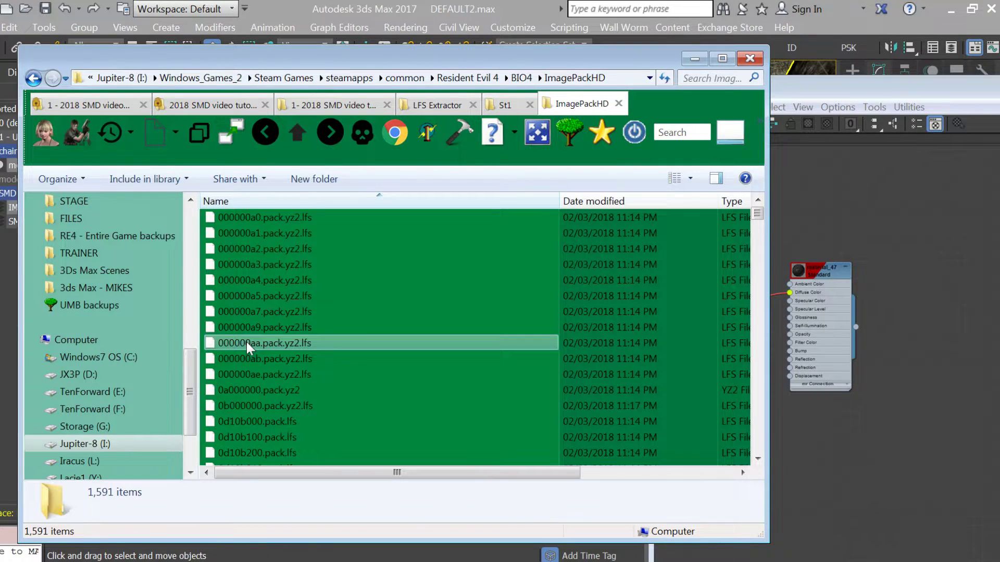
click(311, 327)
right_click(312, 327)
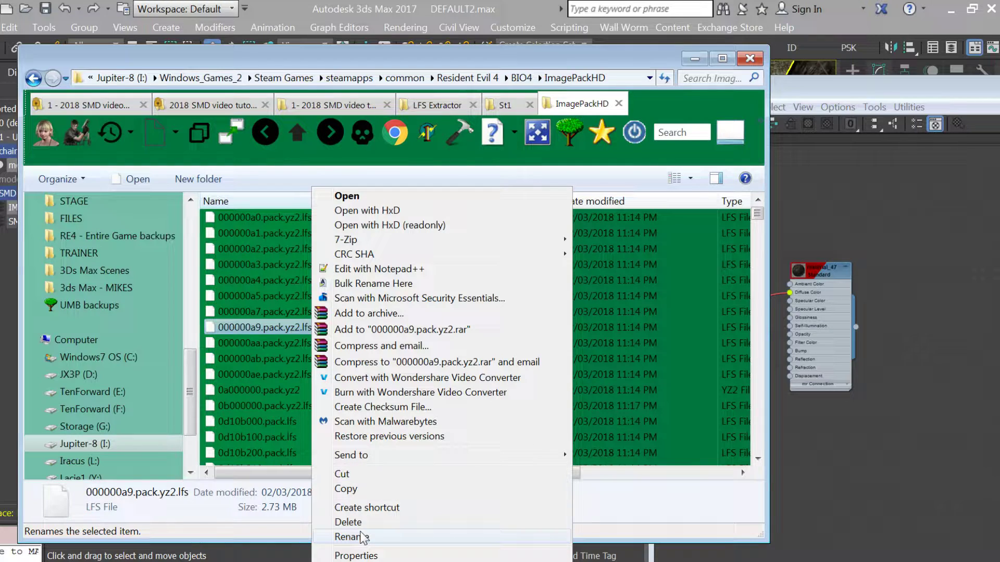
click(677, 394)
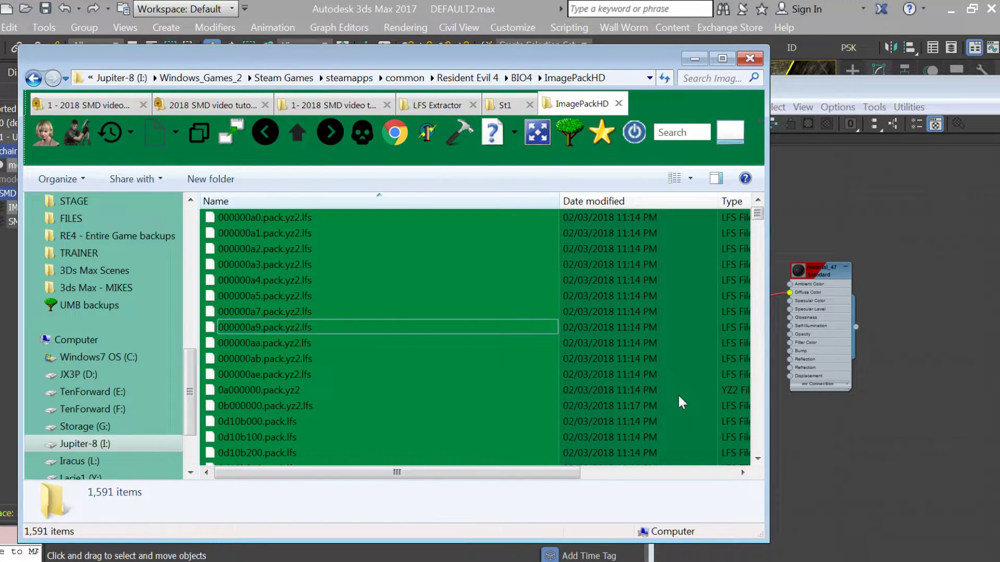
right_click(677, 394)
click(707, 300)
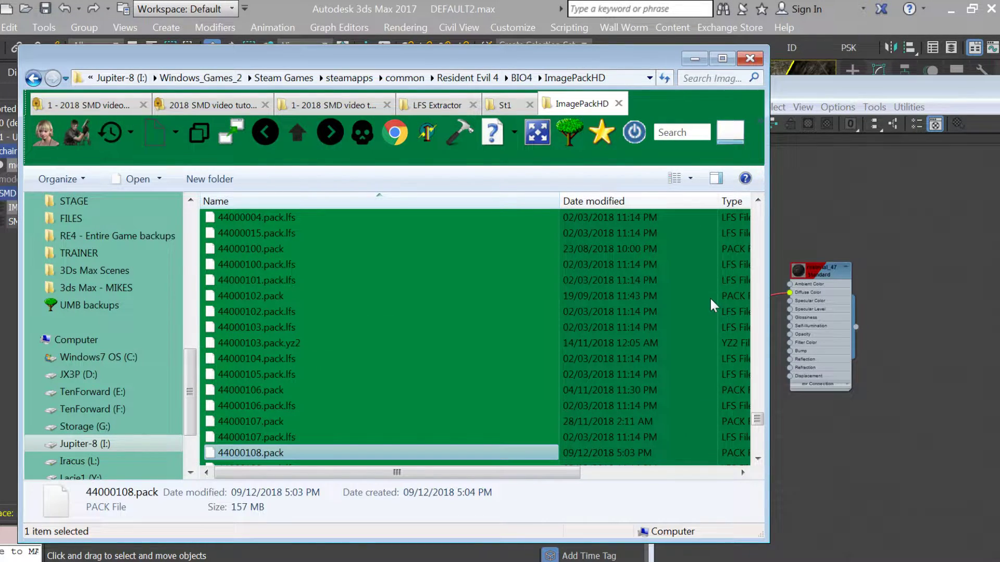
Rename the original 44000108.pack.lfs in ImagePackHD as 44000108.pack.lfs.bak
scroll(369, 338, down, 2)
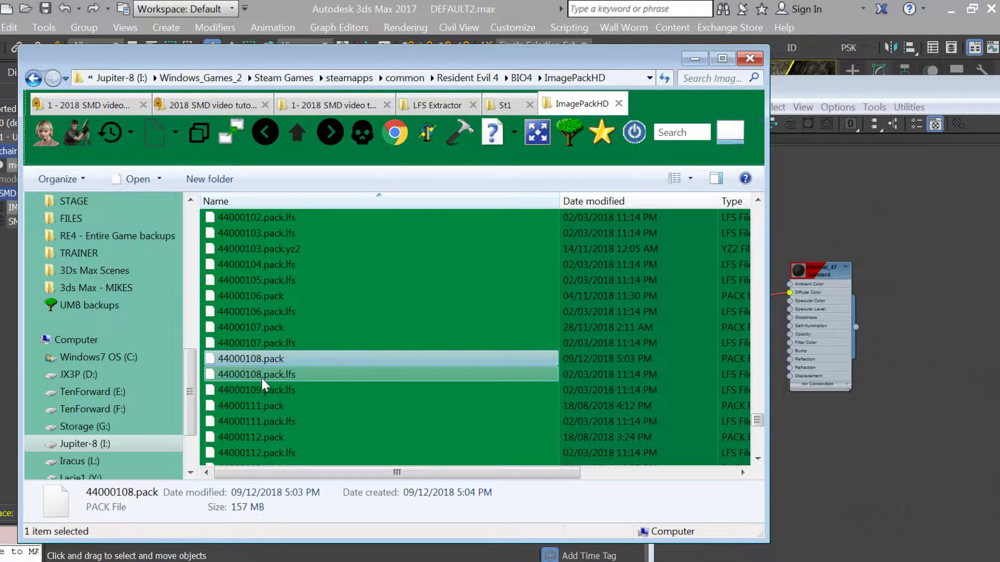
click(290, 372)
click(296, 373)
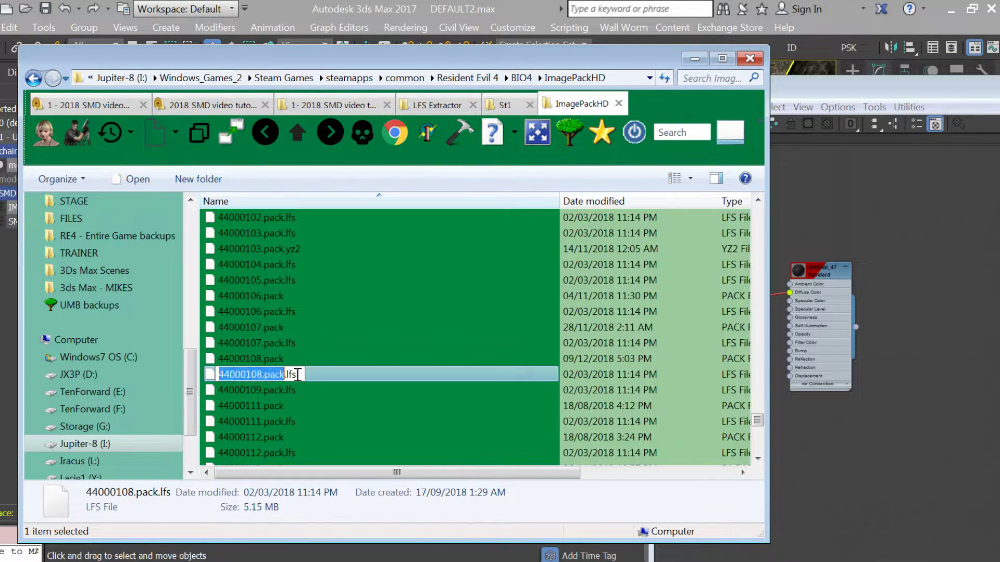
text(.bak)
key(Return)
key(Return)
Close the LFS Extractor folder, switch back to 3ds Max and clear the scene selection
click(264, 357)
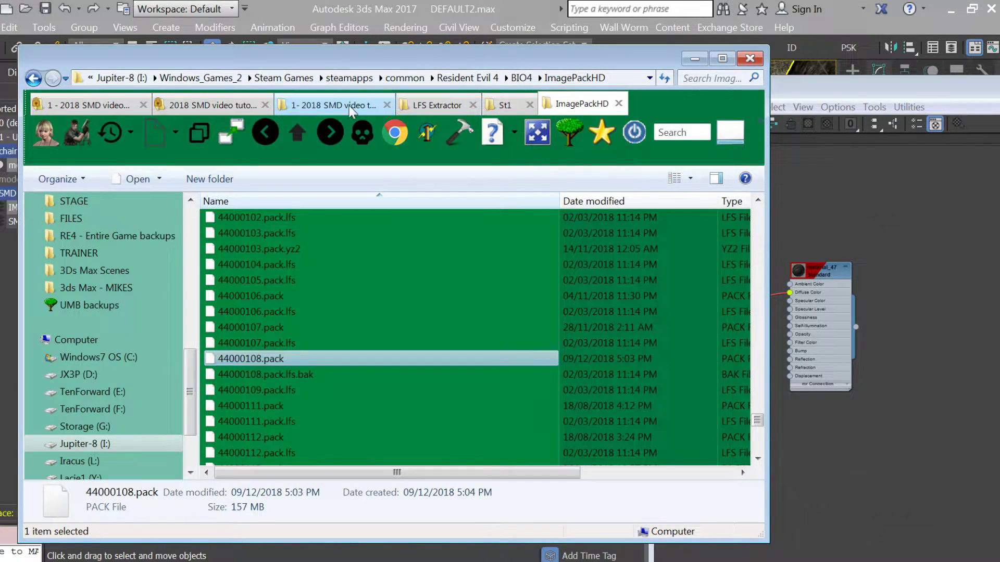
click(473, 107)
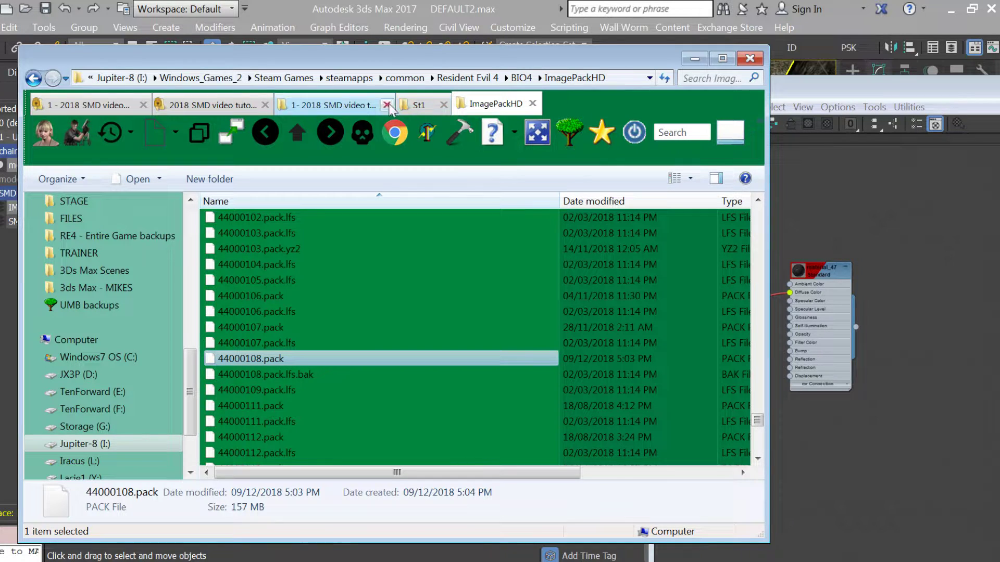
click(349, 107)
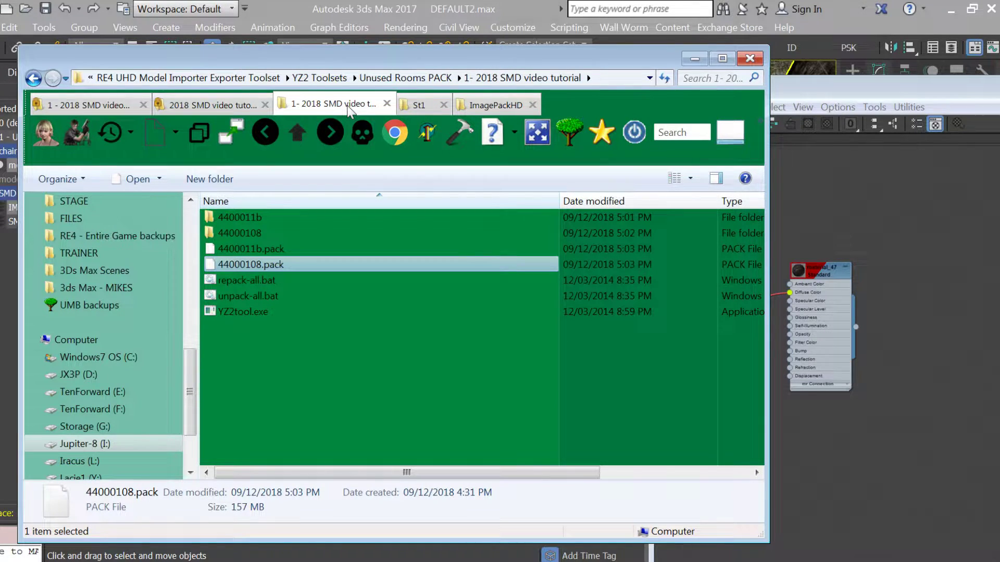
click(9, 341)
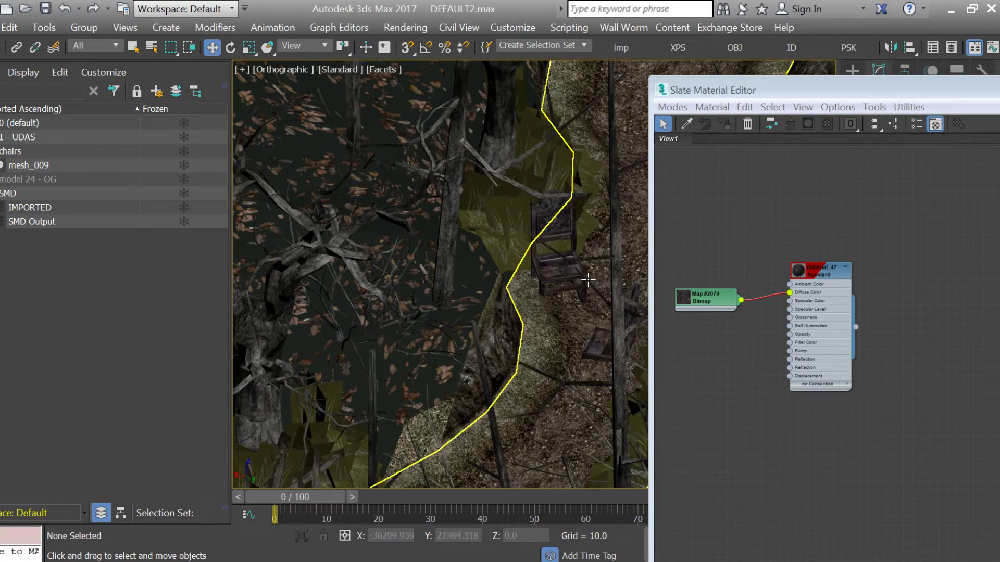
Export the chairs mesh as 0093.obj into the r108_04 folder using the OBJ preset
click(560, 224)
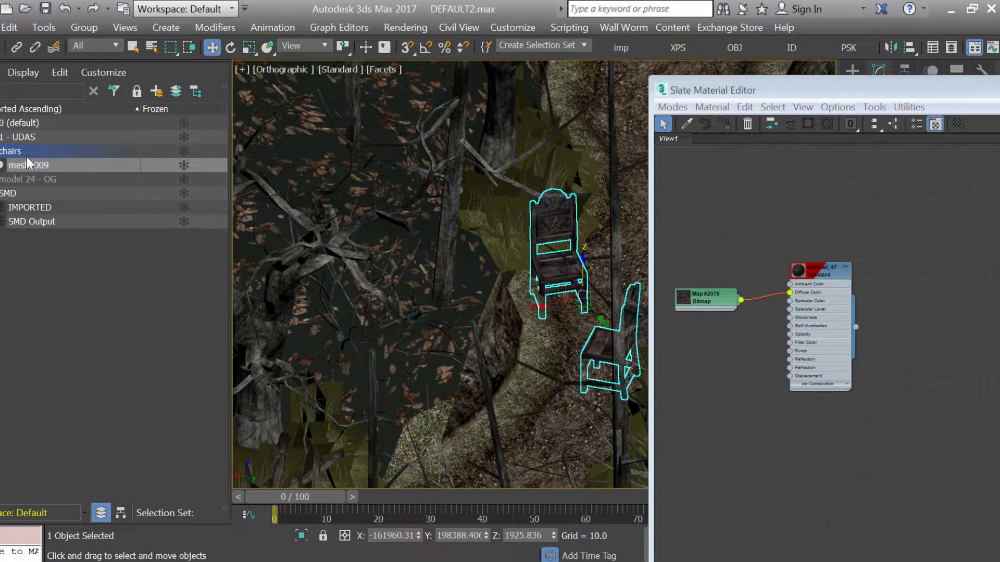
key(ctrl+e)
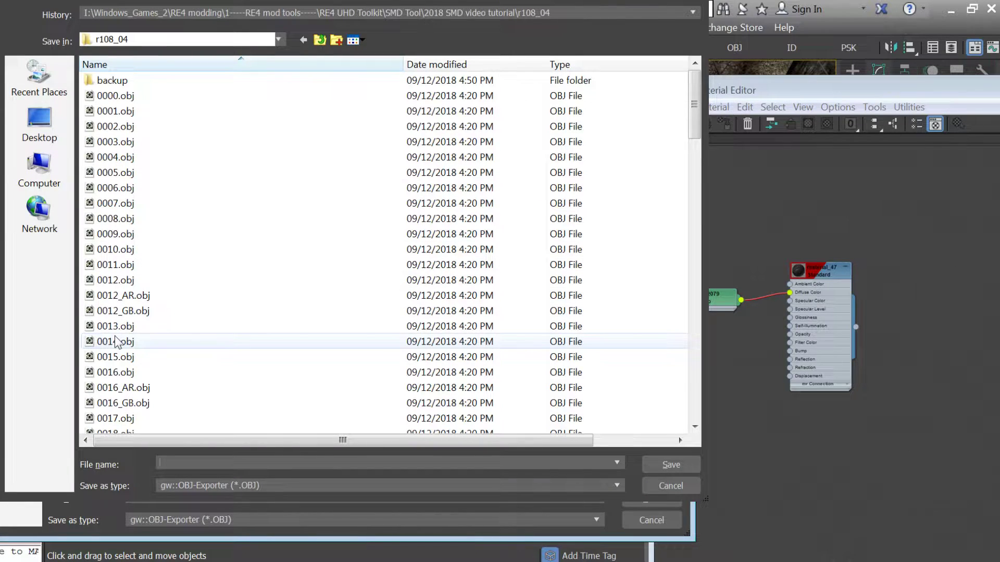
click(115, 341)
scroll(122, 365, down, 20)
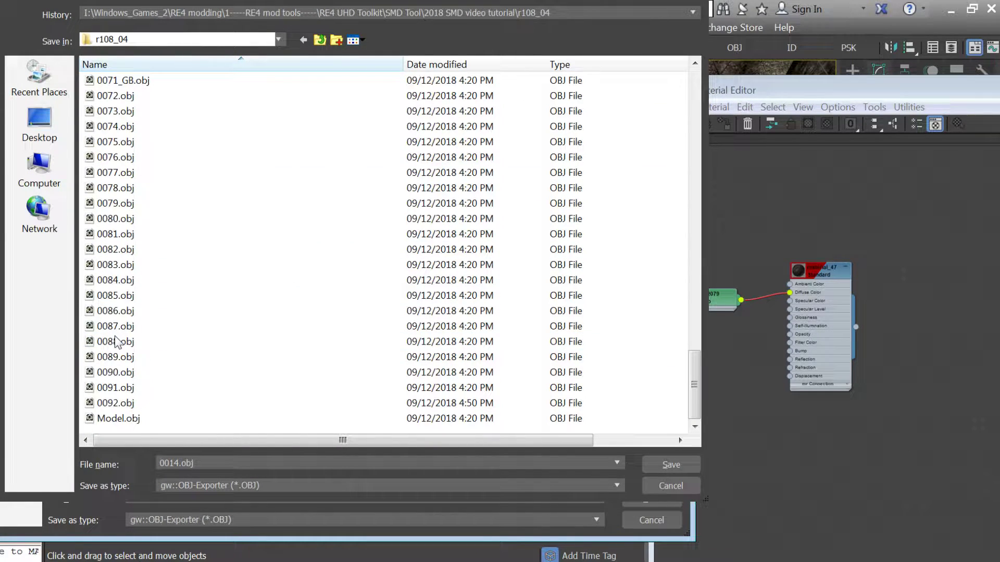
click(128, 406)
click(174, 467)
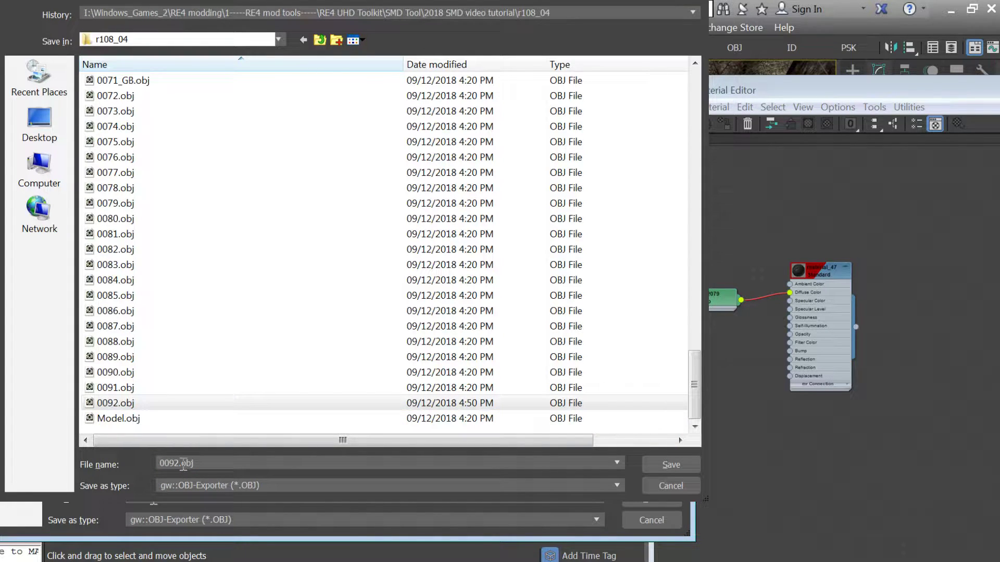
key(BackSpace)
text(3)
click(649, 464)
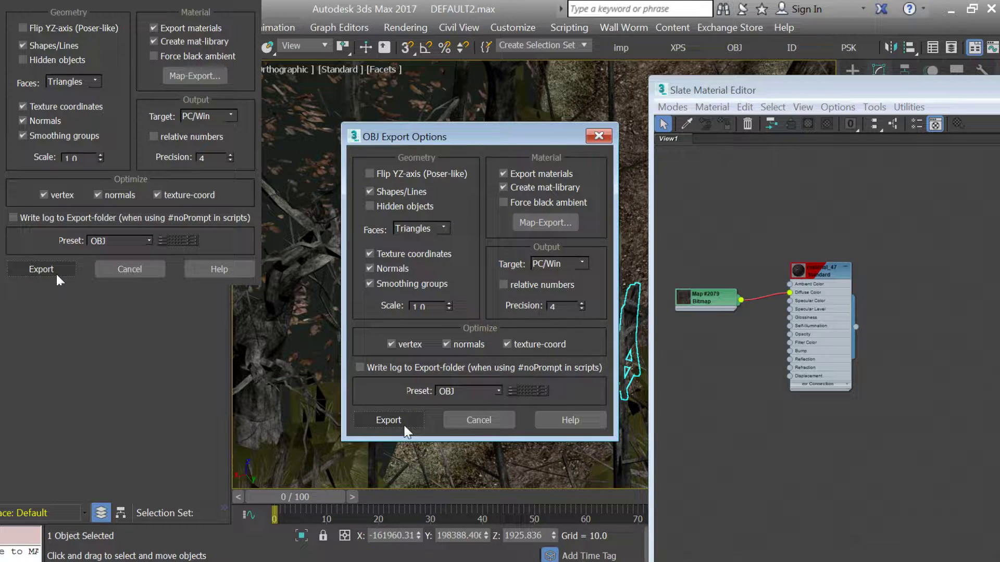
click(404, 424)
key(Return)
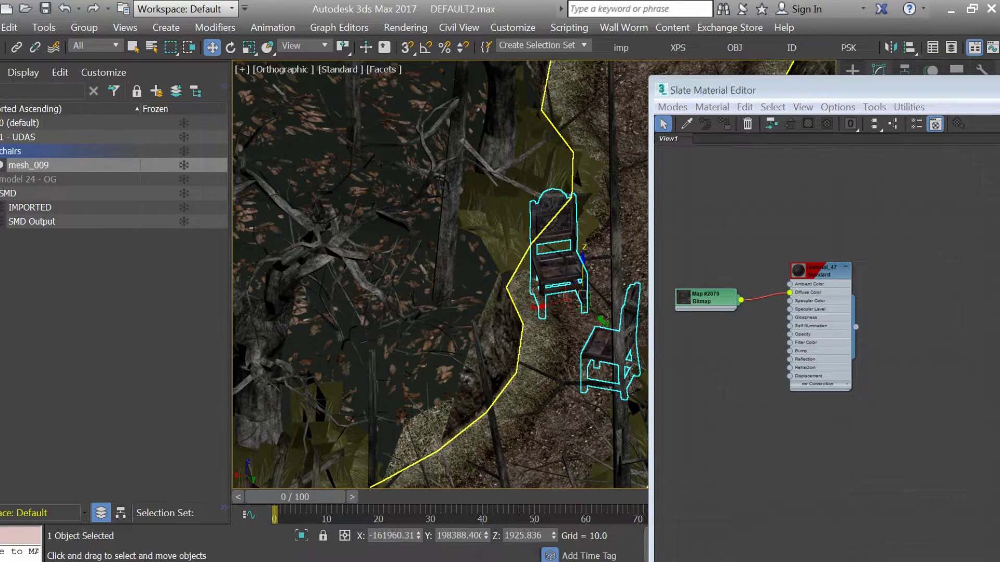
Switch to the file explorer and show the last files of the r108_04 folder in 2018 SMD video tutorial
key(alt+Tab)
click(183, 108)
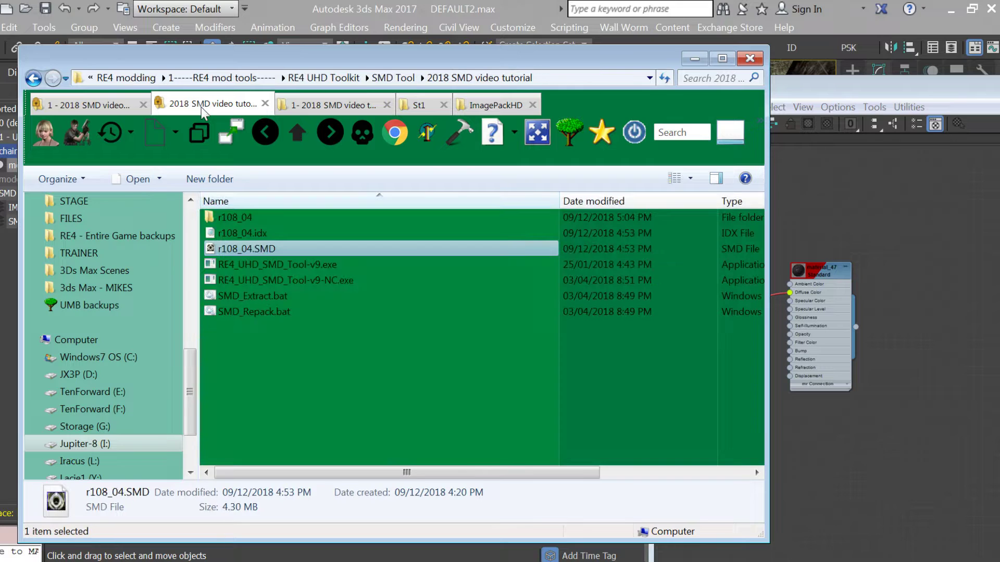
double_click(236, 218)
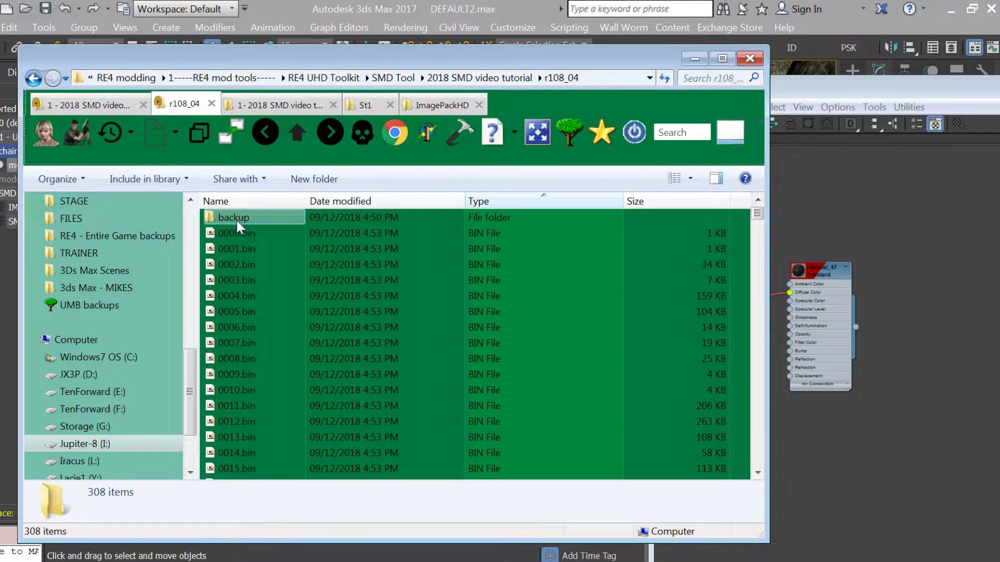
key(End)
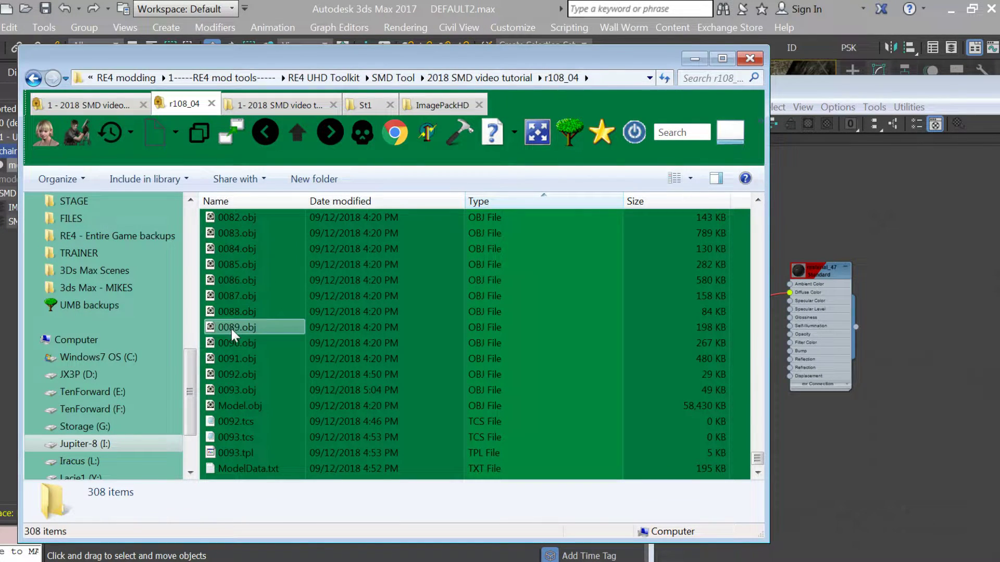
Copy 0093.tpl from r108_04 into its backup subfolder
click(231, 453)
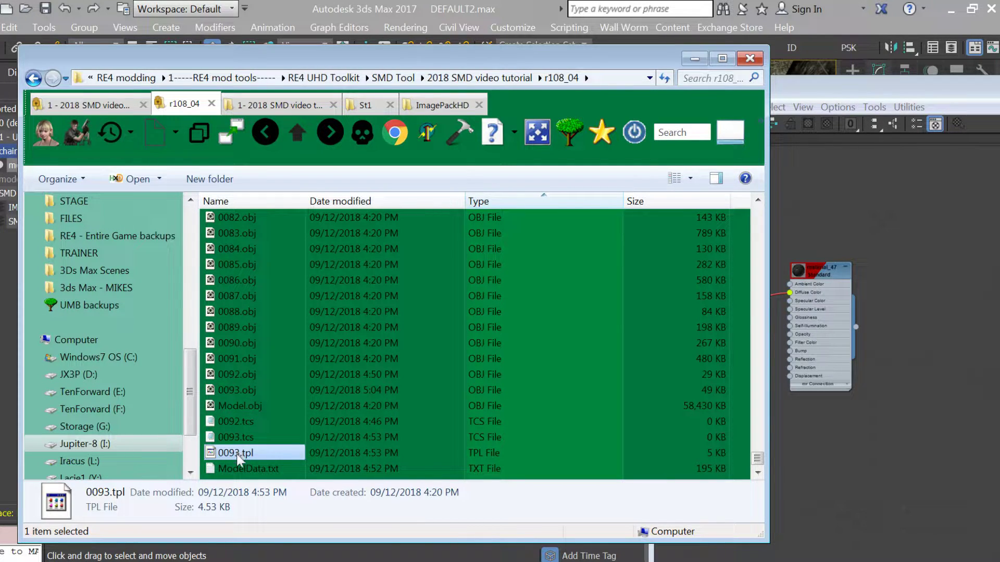
click(237, 454)
click(238, 470)
click(236, 454)
drag(757, 458, 757, 214)
double_click(256, 217)
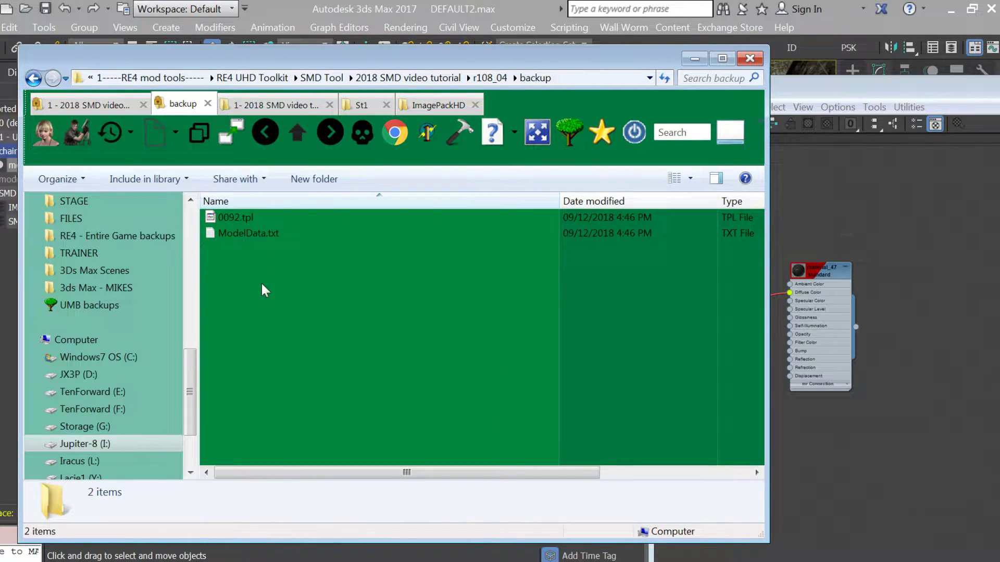
click(287, 233)
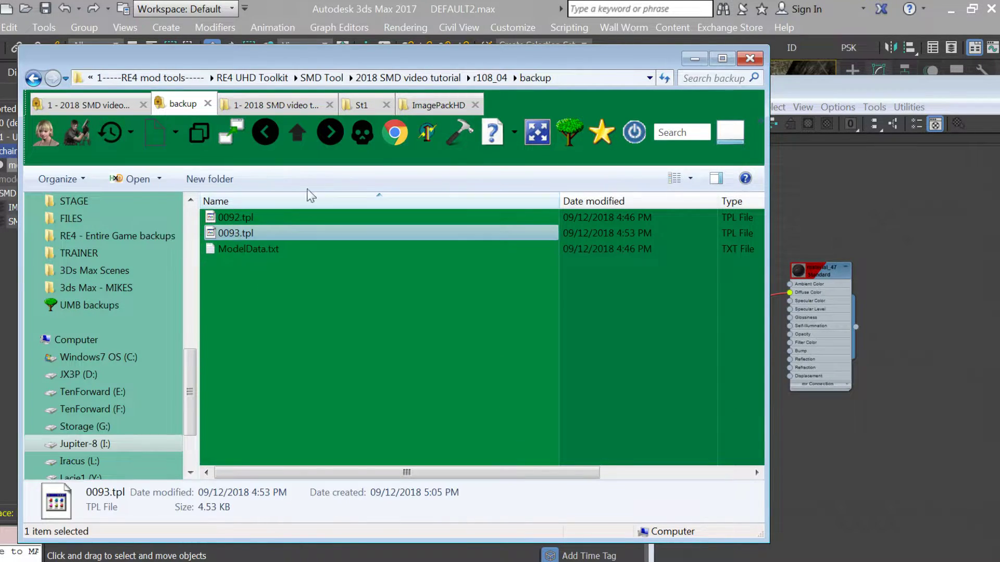
Return to the r108_04 folder and rename its 0093.tpl as 0094.tpl
click(298, 132)
scroll(311, 323, down, 20)
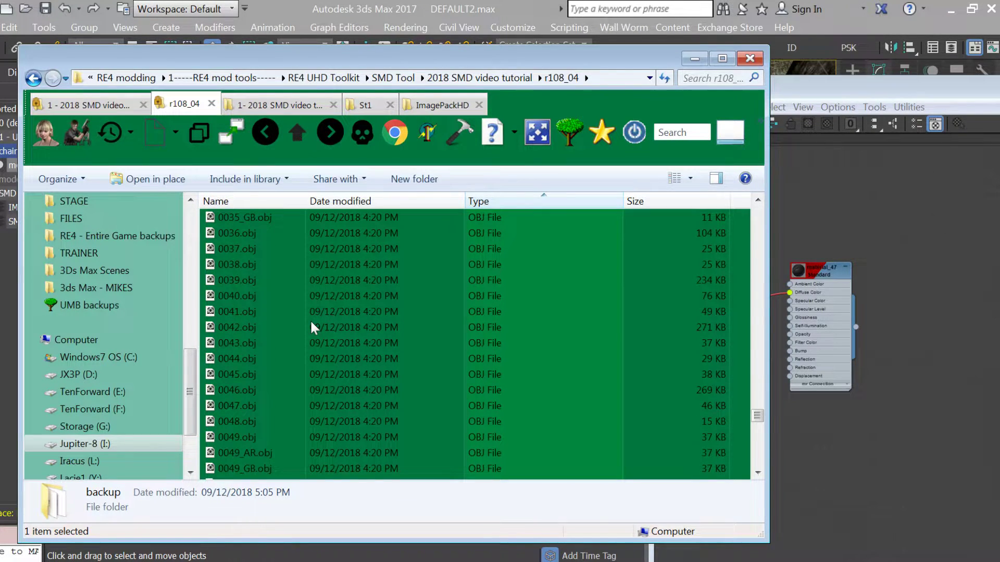
click(235, 452)
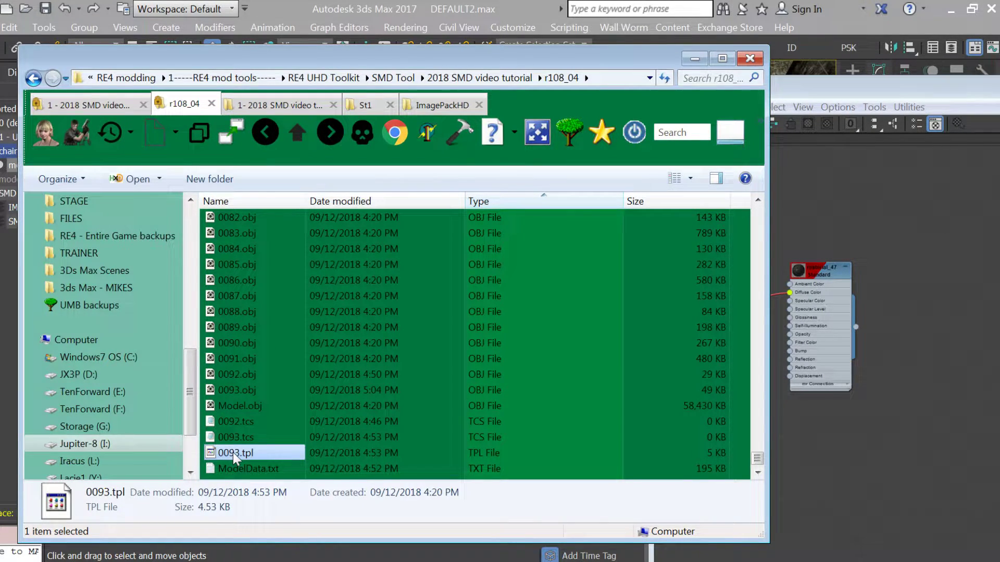
click(232, 452)
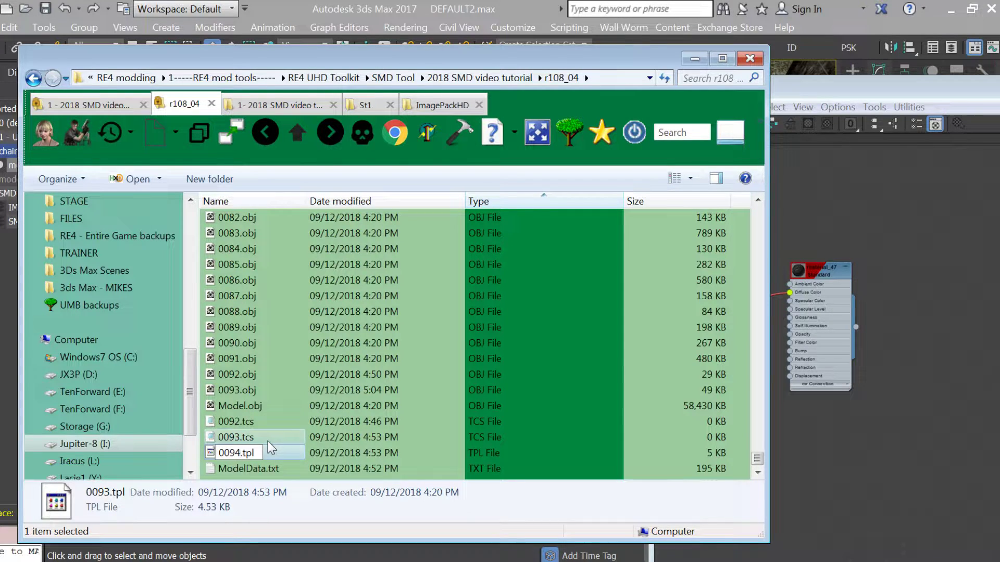
text(0094)
key(Return)
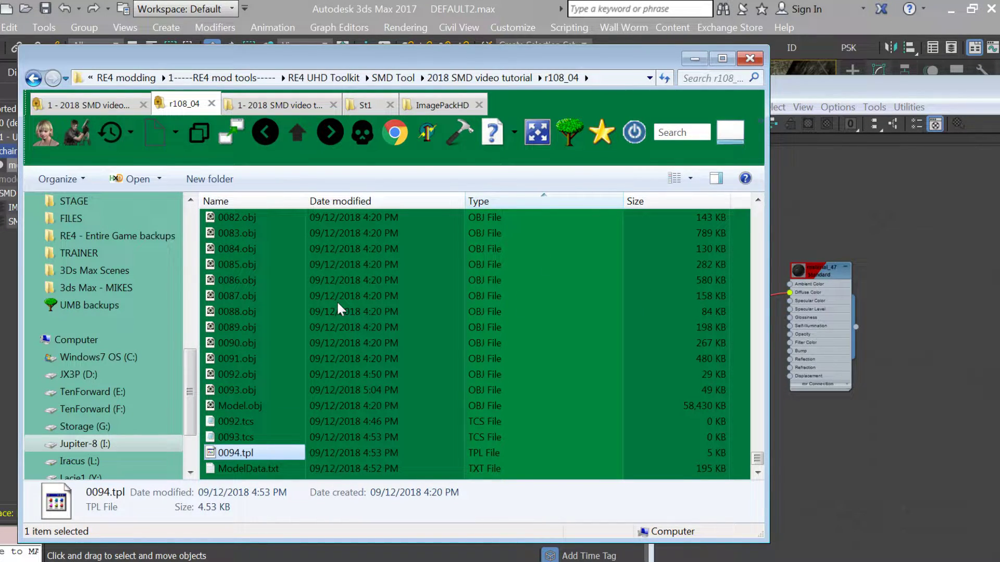
Open ModelData.txt and duplicate the whole Model Data Entry 396 block at the end of the file
double_click(253, 474)
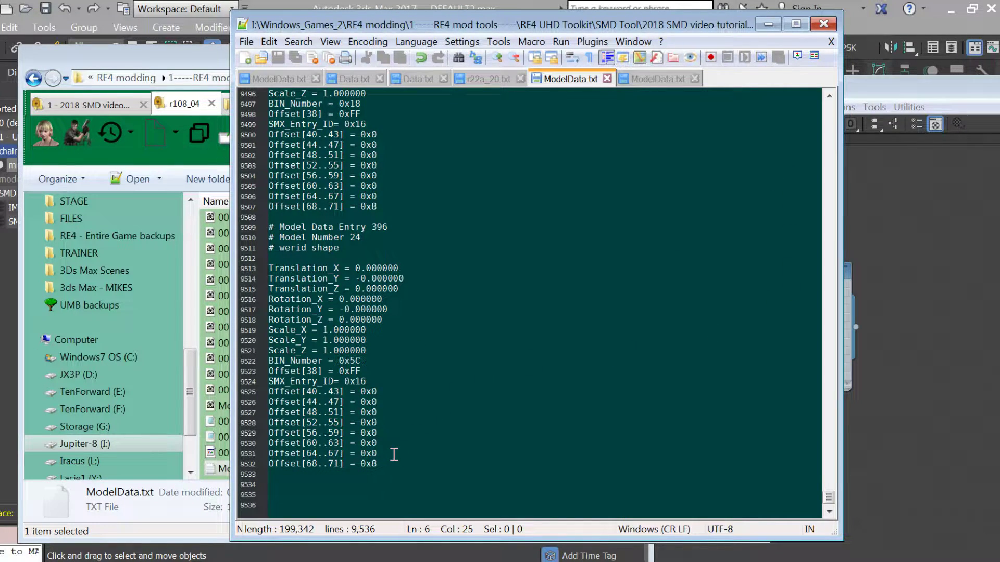
drag(394, 459, 258, 227)
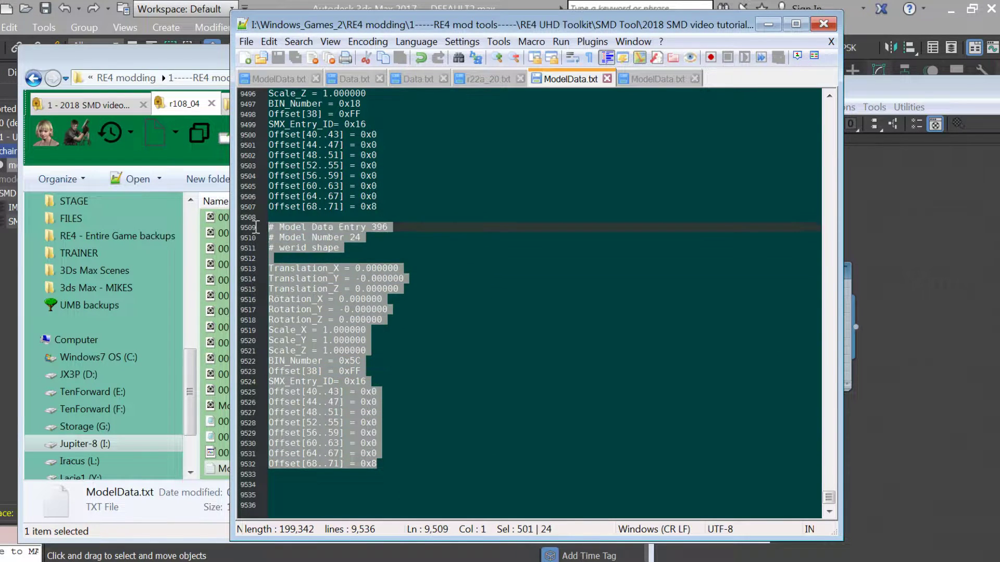
key(ctrl+c)
click(418, 475)
key(Return)
key(ctrl+v)
Renumber the duplicated block's heading as Model Data Entry 397
click(389, 266)
key(BackSpace)
text(6)
text(7)
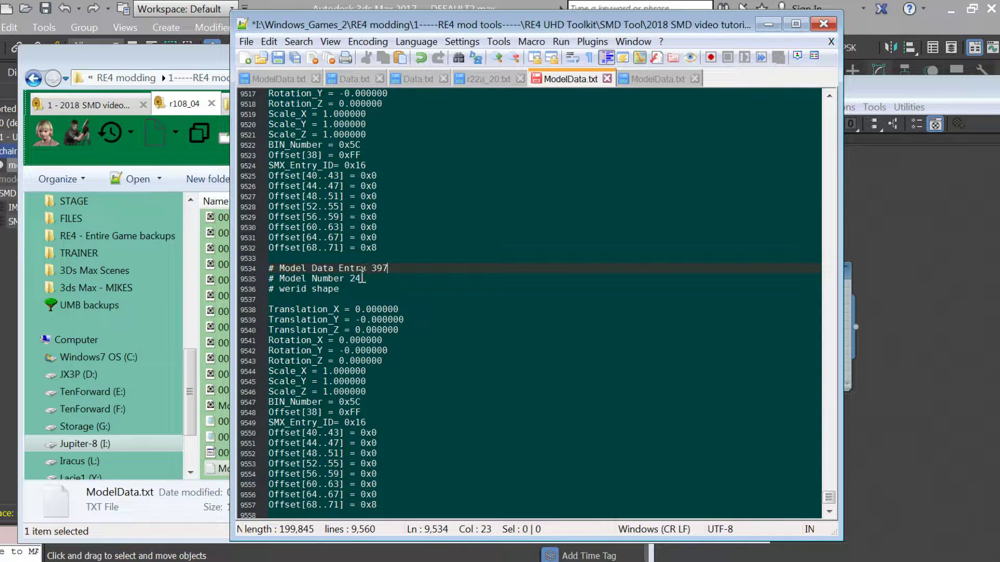
Set the new entry's model number comment to 0093 and its description to chairs
click(366, 280)
drag(371, 281, 281, 294)
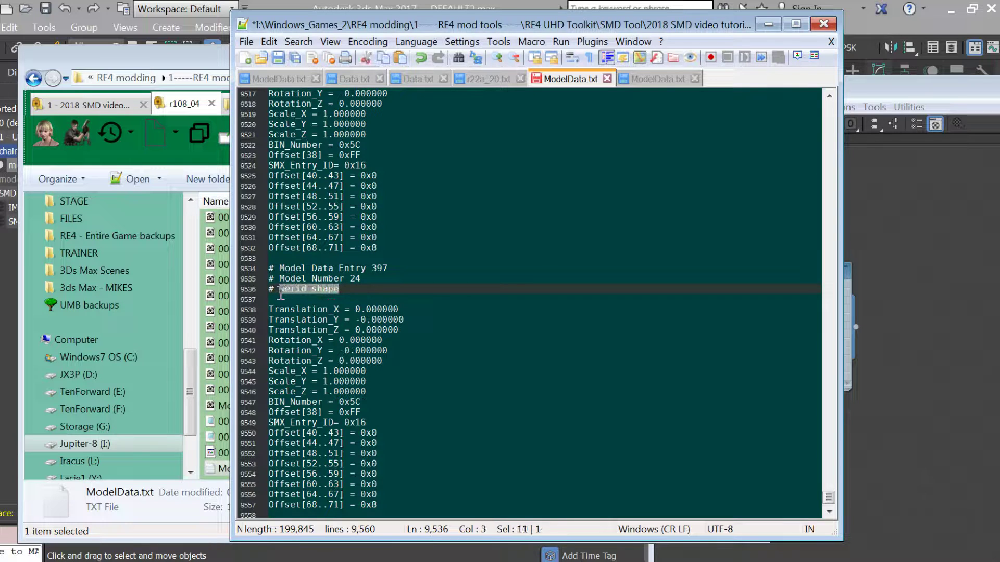
double_click(355, 280)
drag(387, 24, 477, 45)
text(0093)
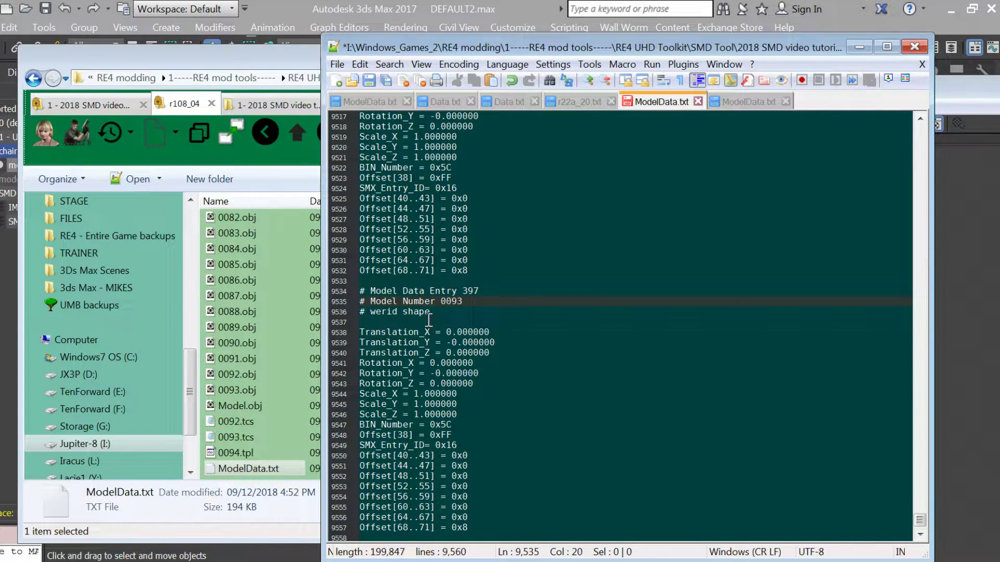
drag(431, 312, 370, 313)
text(shairs)
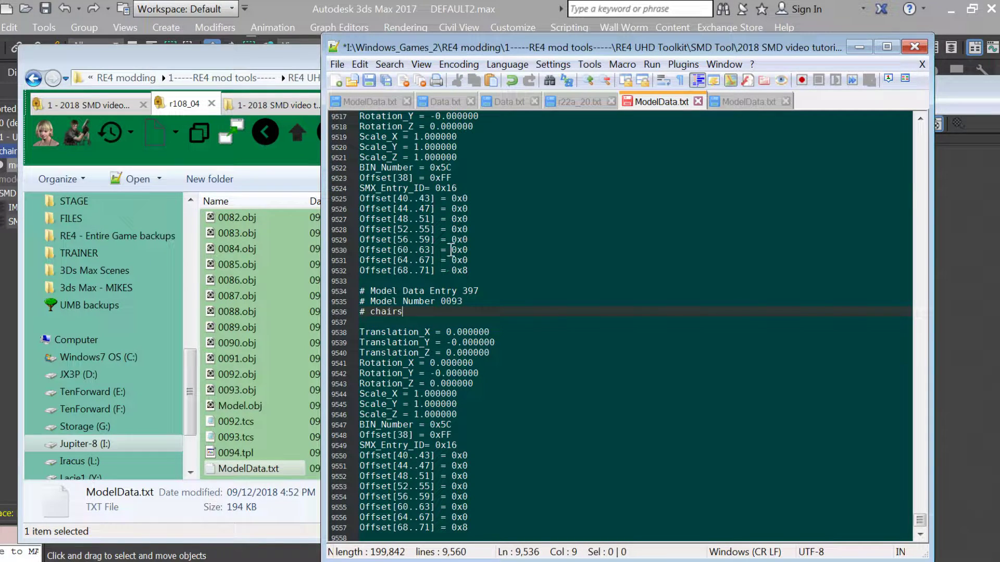
Check the BIN_Number of Model Data Entry 396 as reference for the new chairs entry
drag(419, 167, 452, 168)
scroll(462, 167, up, 2)
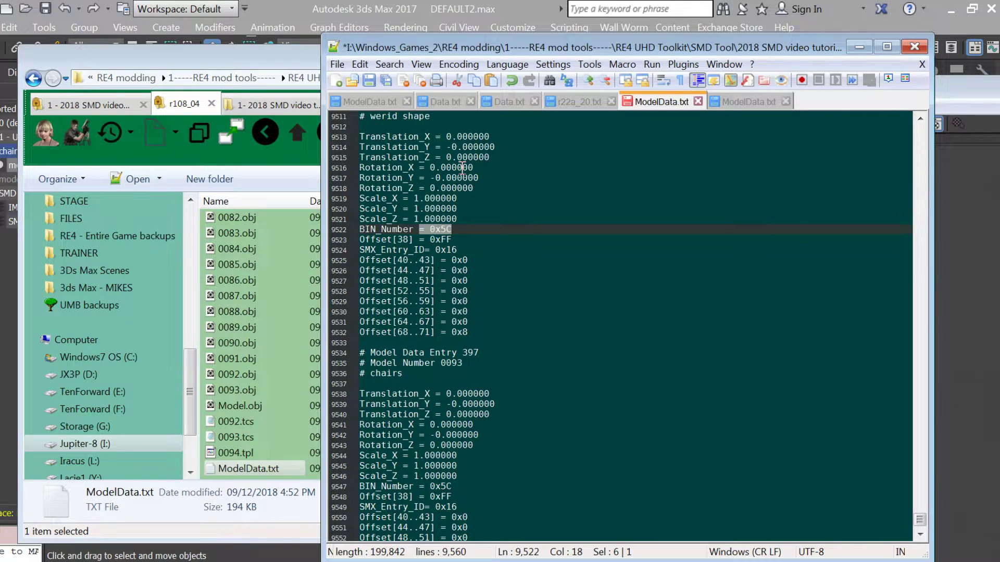
Convert the chairs entry's model number 93 from decimal to hexadecimal with the browser's online converter
scroll(462, 168, up, 2)
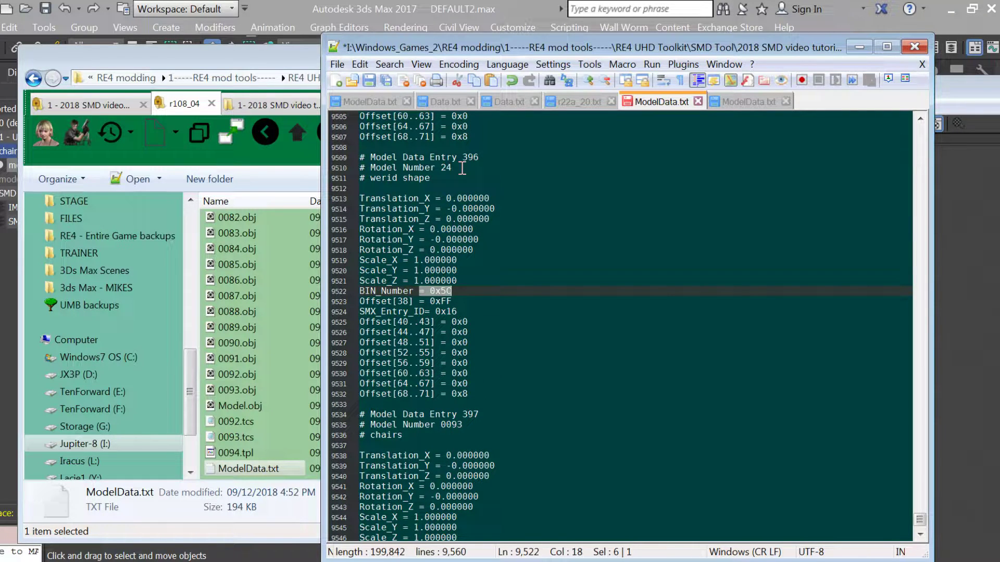
scroll(463, 168, down, 3)
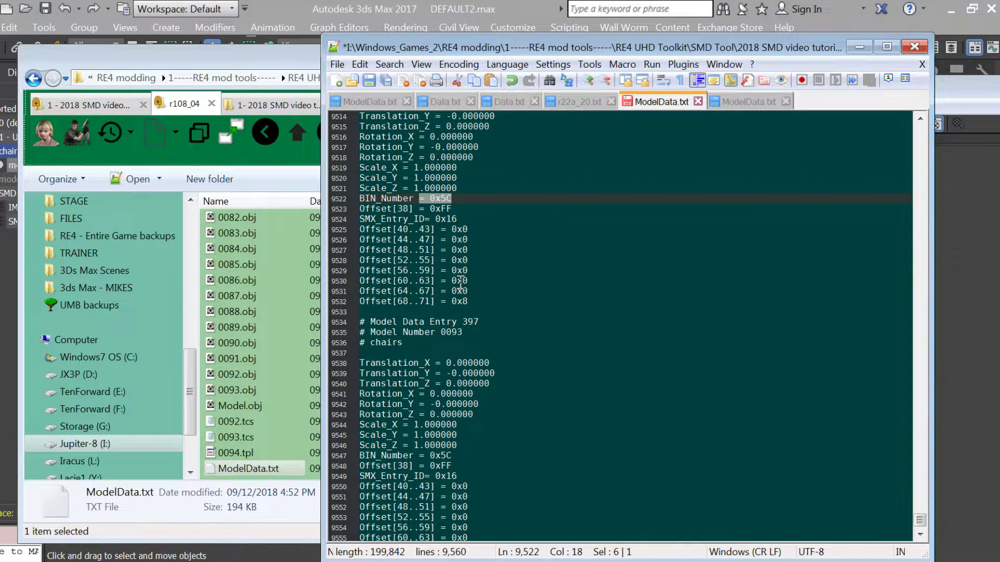
scroll(460, 282, down, 1)
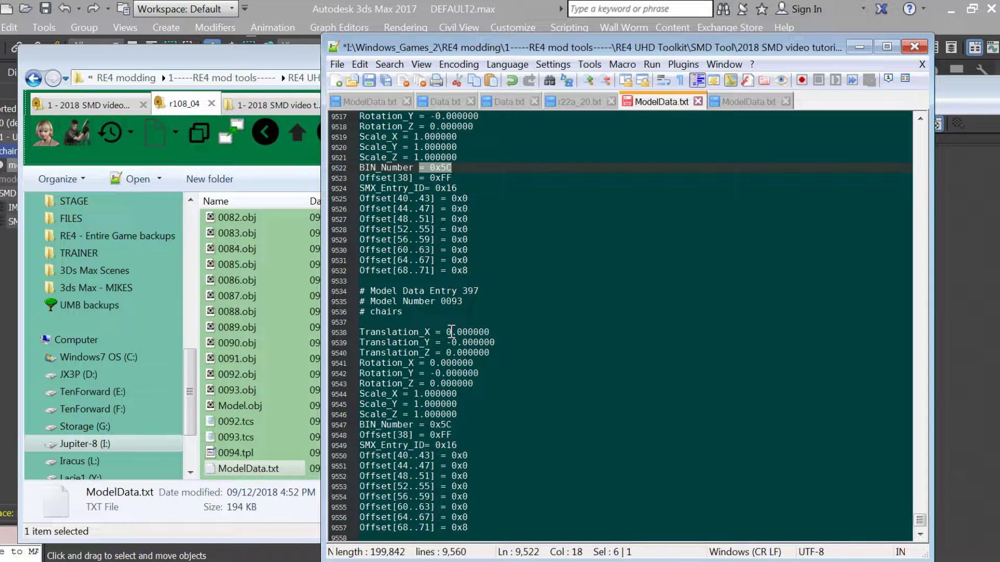
drag(451, 301, 463, 301)
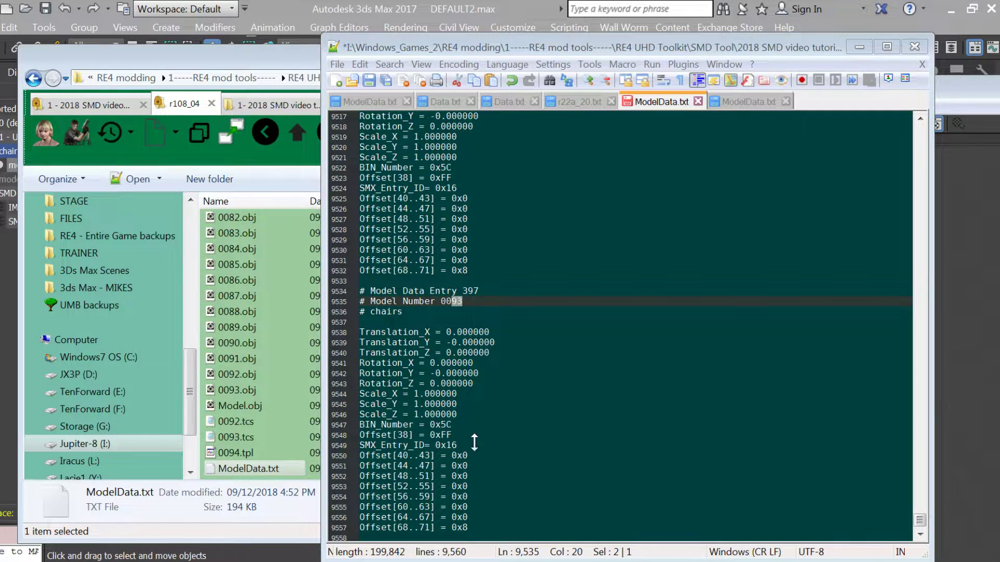
key(alt+Tab)
click(681, 464)
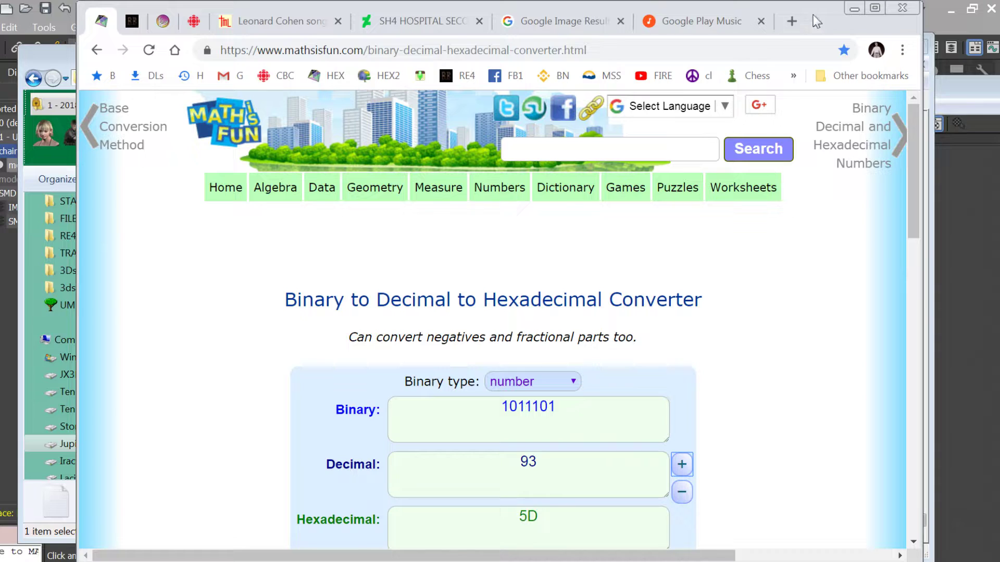
click(856, 7)
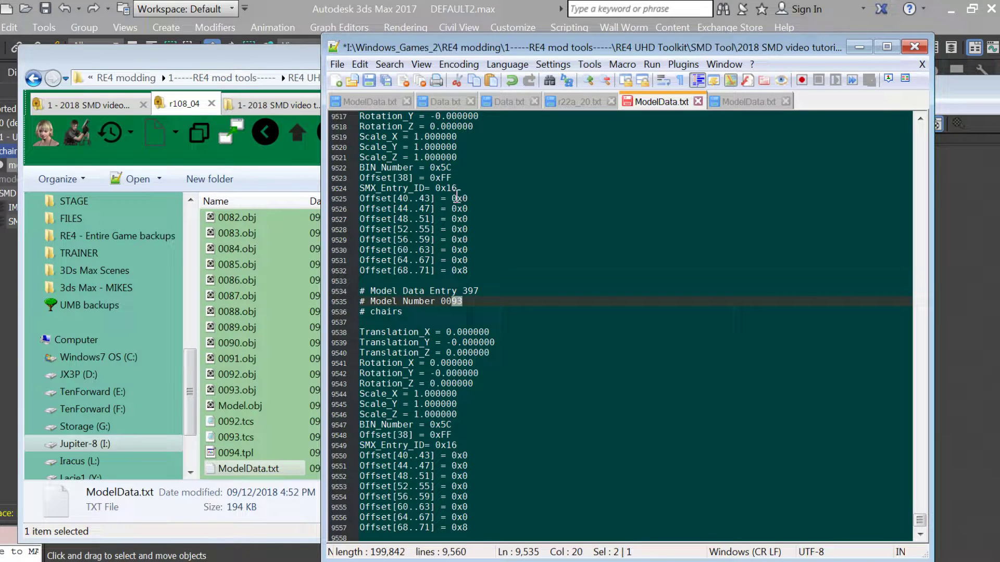
Set the BIN_Number of Model Data Entry 397, the chairs, to 0x5D
drag(441, 167, 452, 168)
double_click(461, 419)
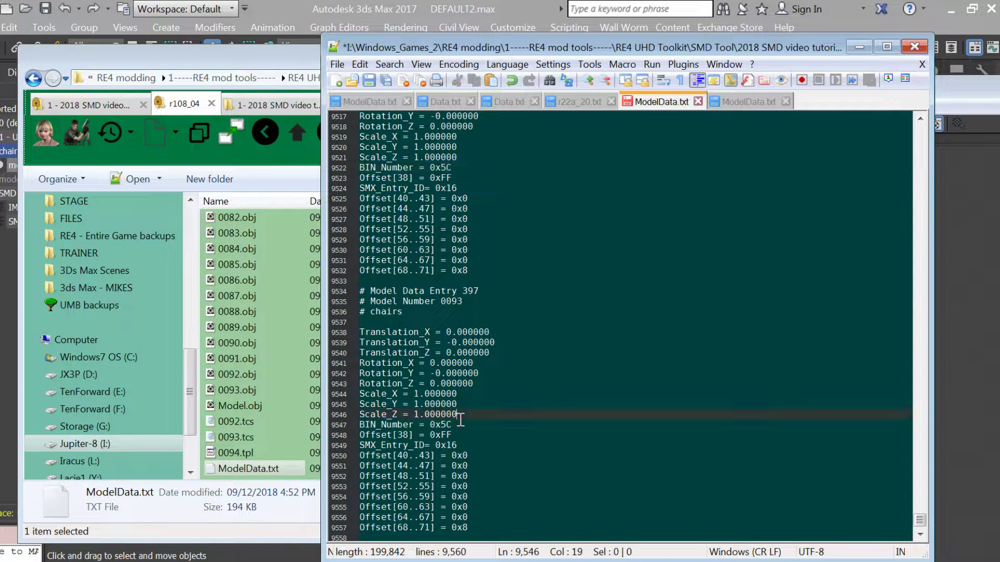
click(462, 422)
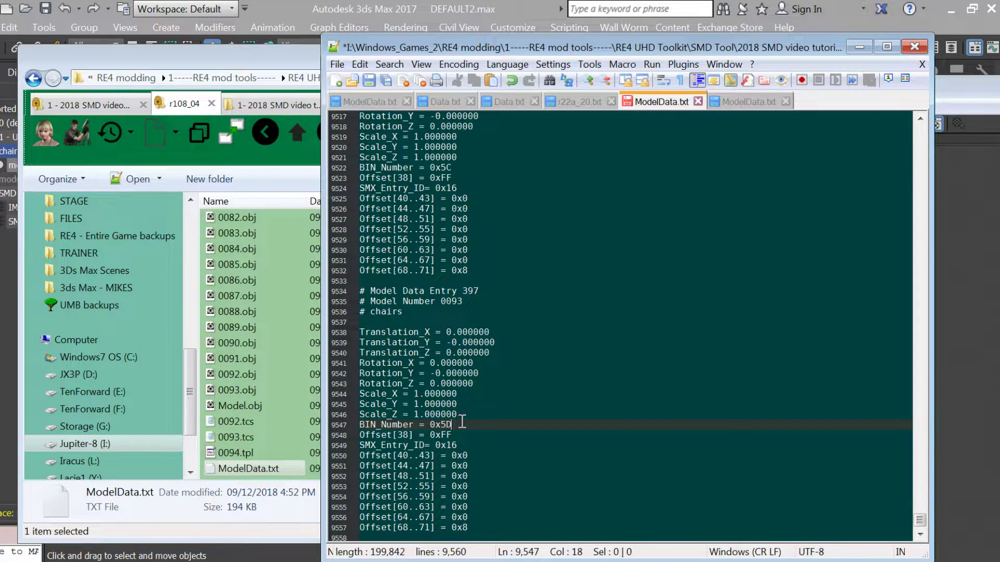
drag(461, 423, 357, 428)
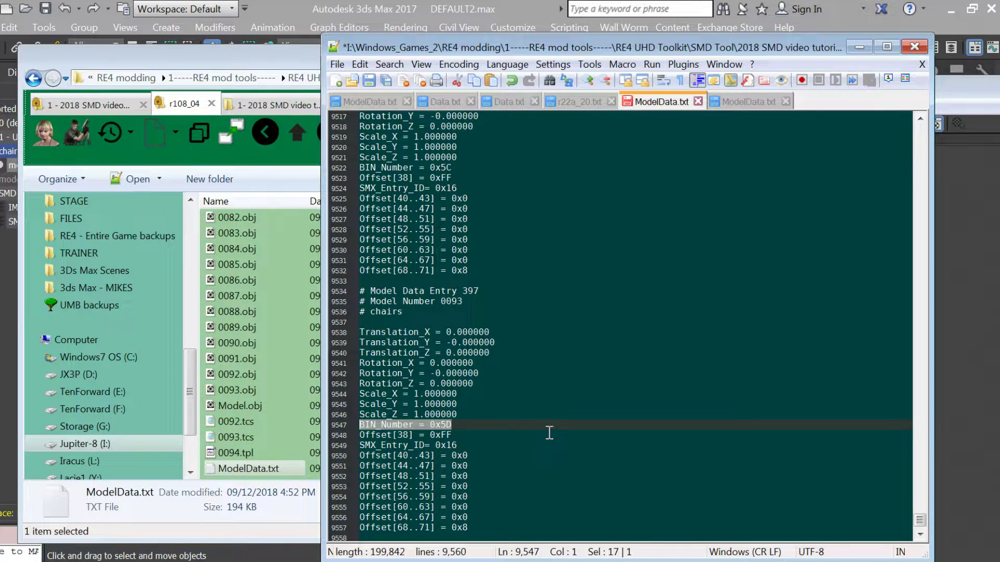
drag(446, 332, 508, 352)
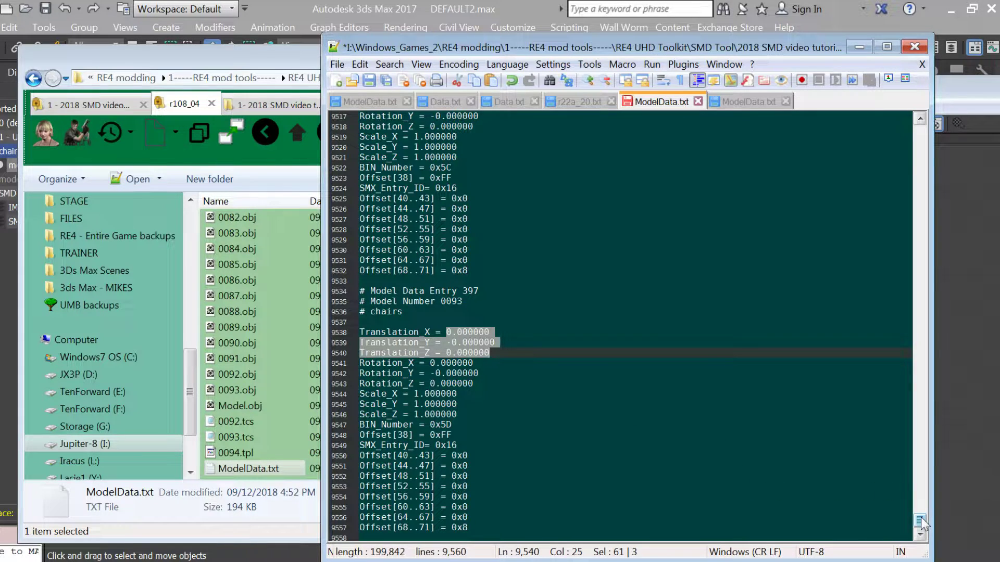
Set ModelDataCount at the start of the file to 398 and save ModelData.txt
drag(919, 521, 927, 118)
click(568, 117)
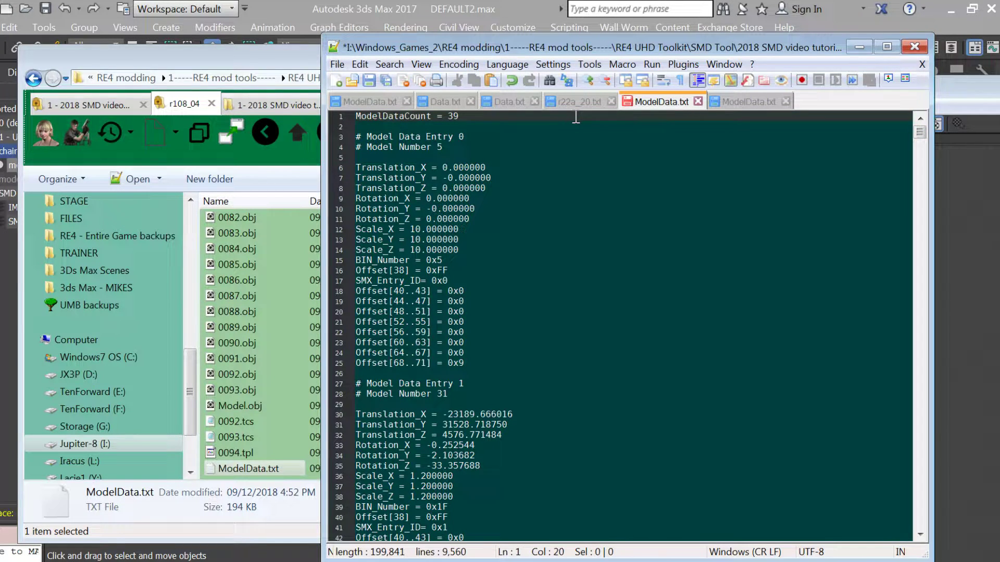
text(8)
click(337, 64)
click(310, 150)
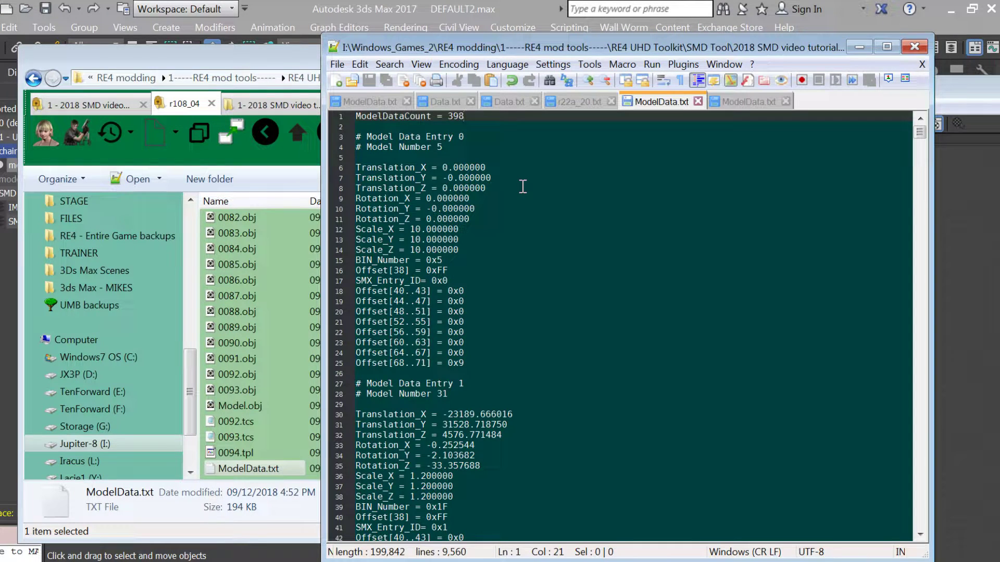
Close r22a_20.txt, both Data.txt files and the last ModelData.txt, keeping the edited ModelData.txt open
click(779, 102)
click(784, 102)
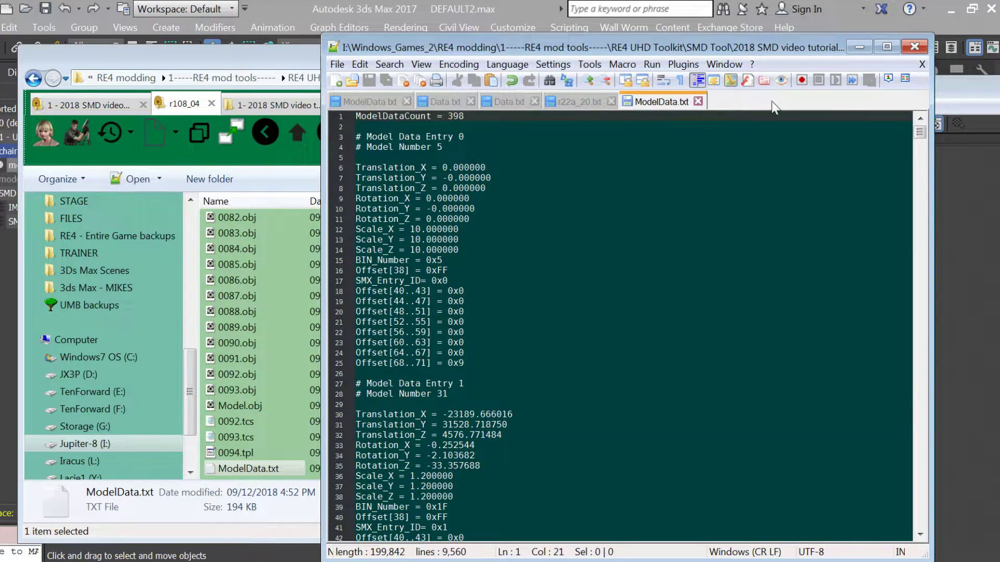
click(612, 101)
click(534, 101)
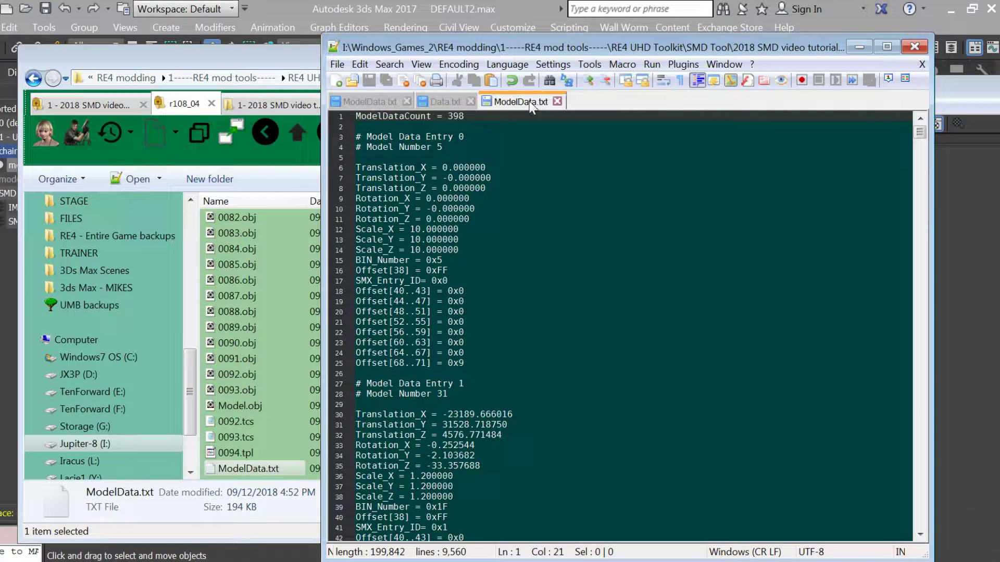
click(468, 101)
click(451, 271)
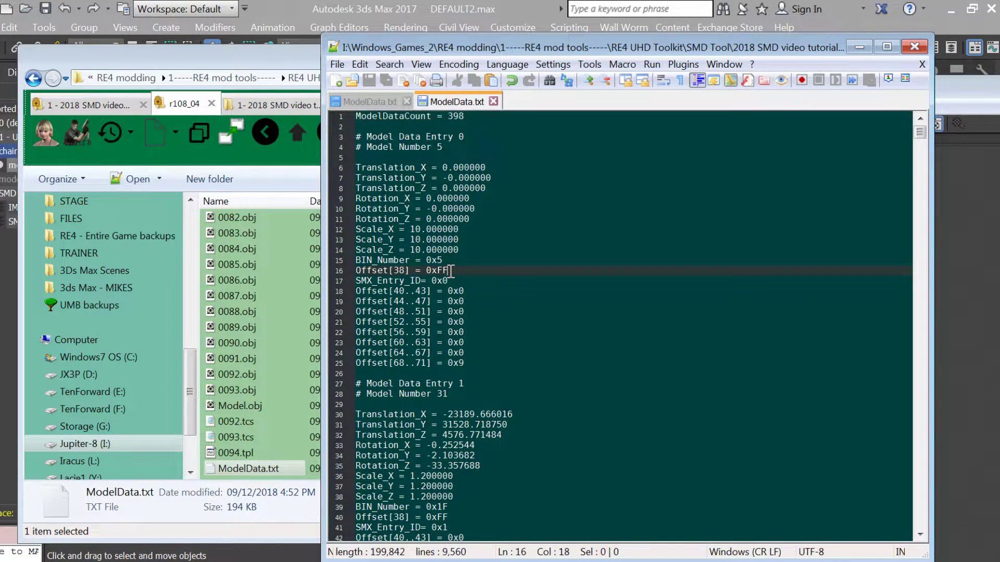
Sort the r108_04 folder by name and check which texture file 0093.mtl references, closing the file when done
click(236, 437)
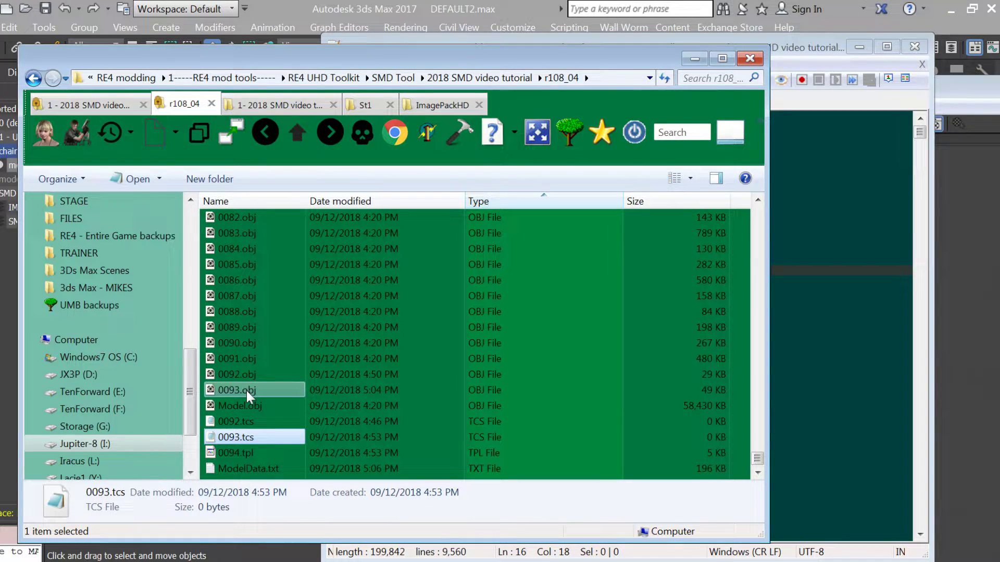
click(252, 200)
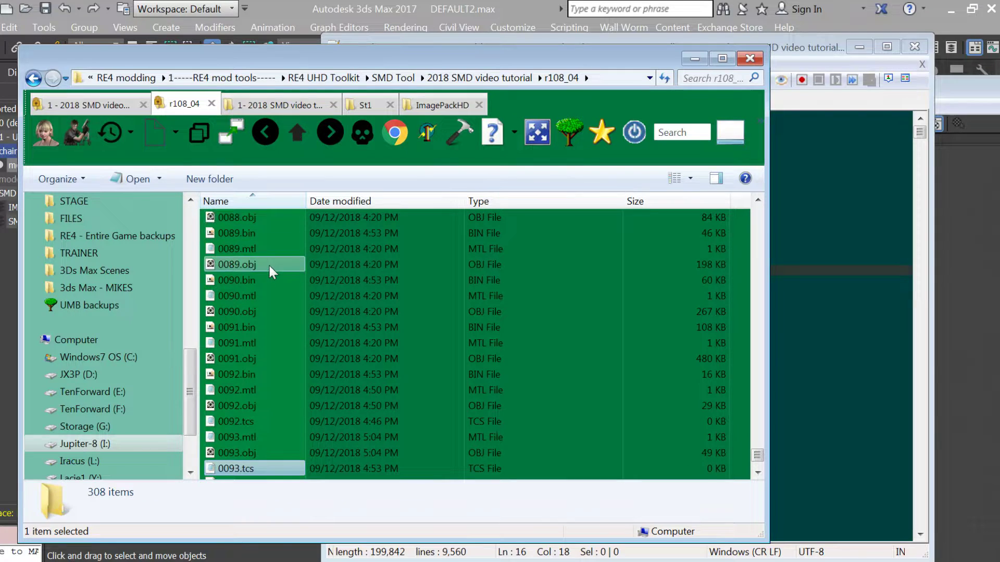
scroll(267, 263, down, 1)
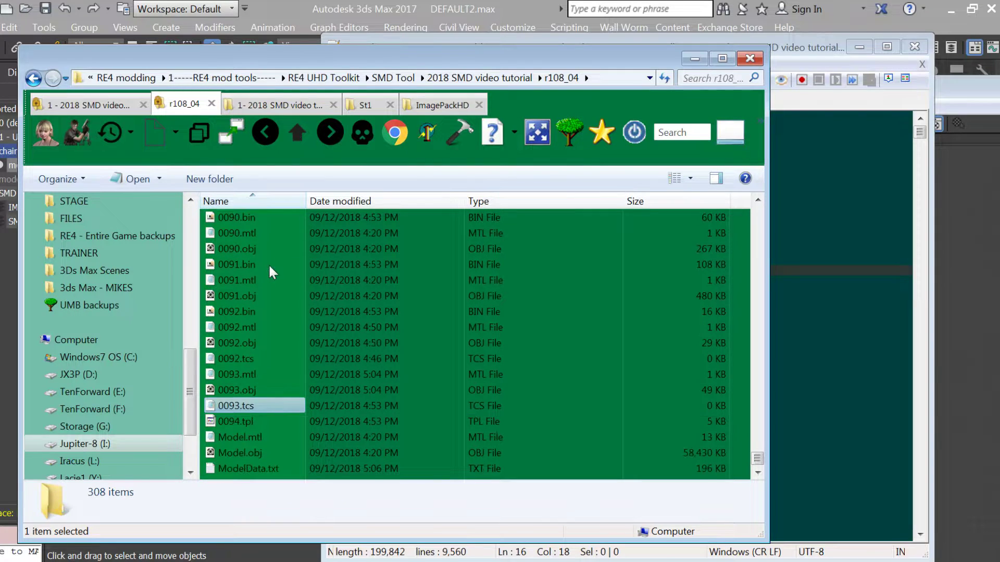
double_click(245, 373)
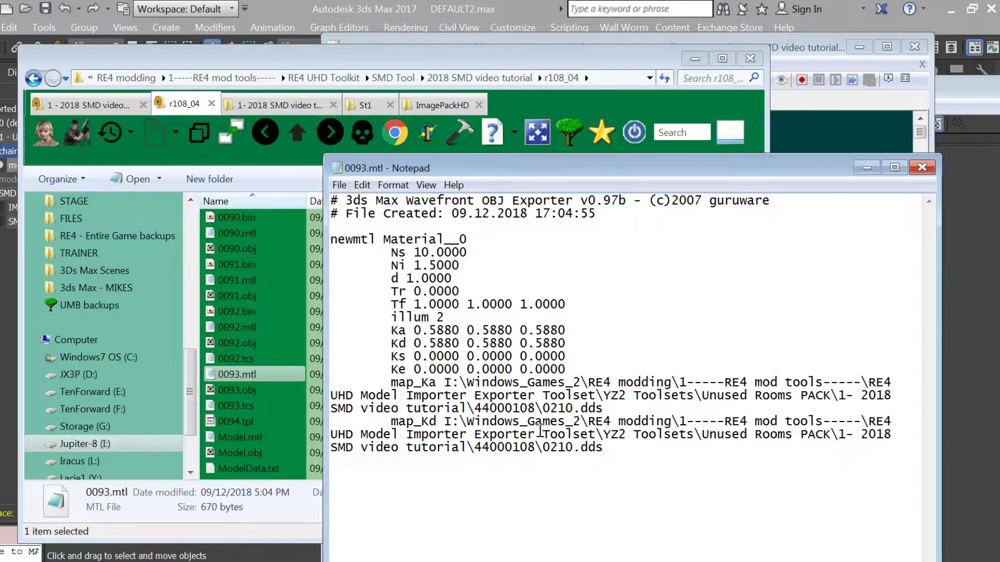
drag(543, 409, 623, 410)
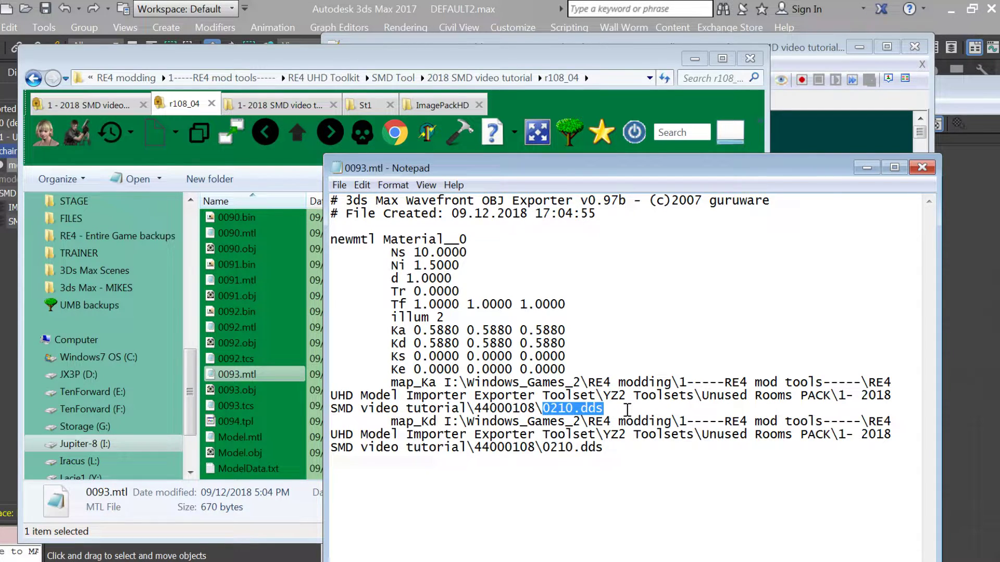
click(922, 167)
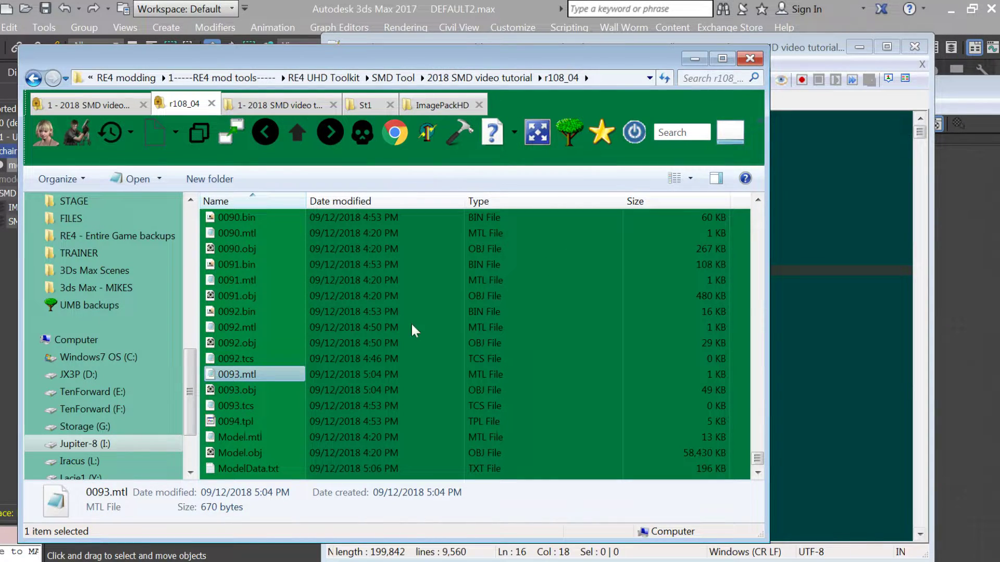
Open r108_04.idx from the parent folder and check its FirstCustomTextureIndex value
click(291, 137)
double_click(253, 234)
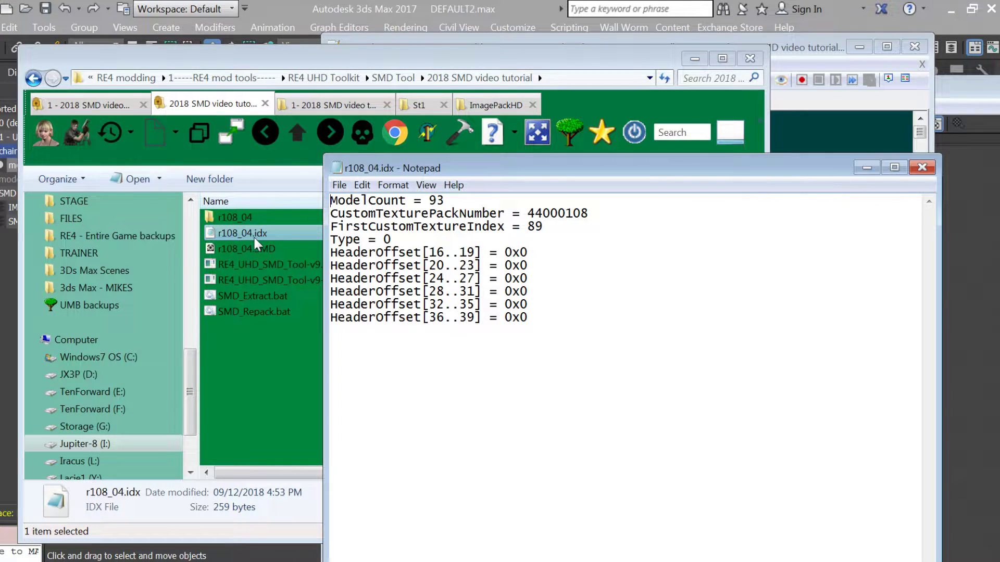
double_click(533, 227)
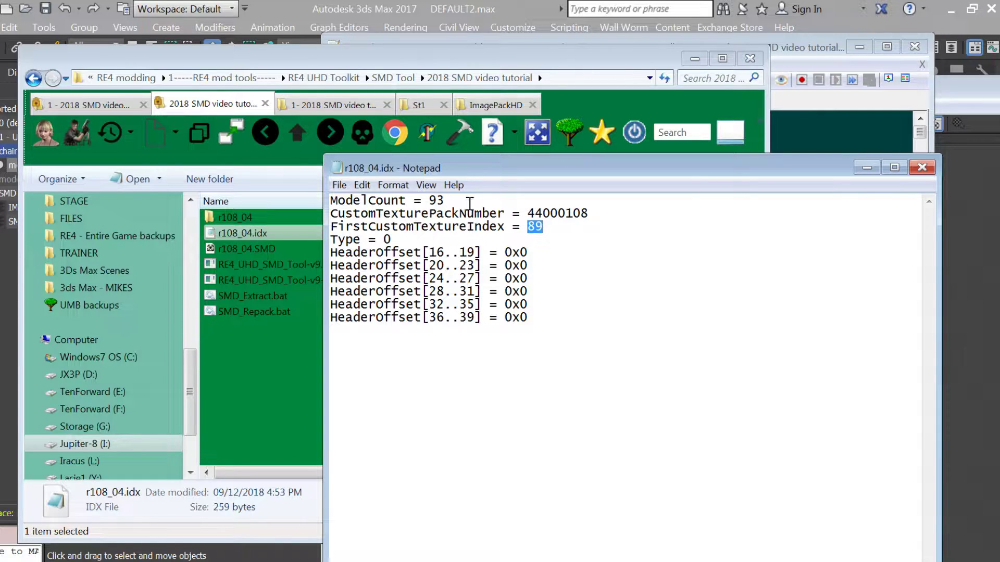
drag(471, 173, 475, 276)
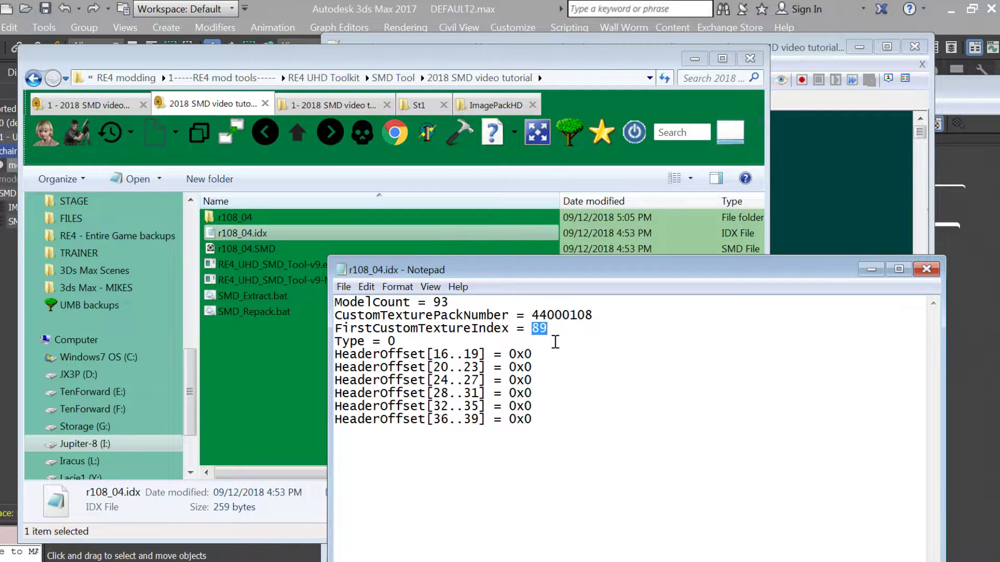
Open the 44000108 texture folder and locate the textures numbered around 0088.dds
click(339, 107)
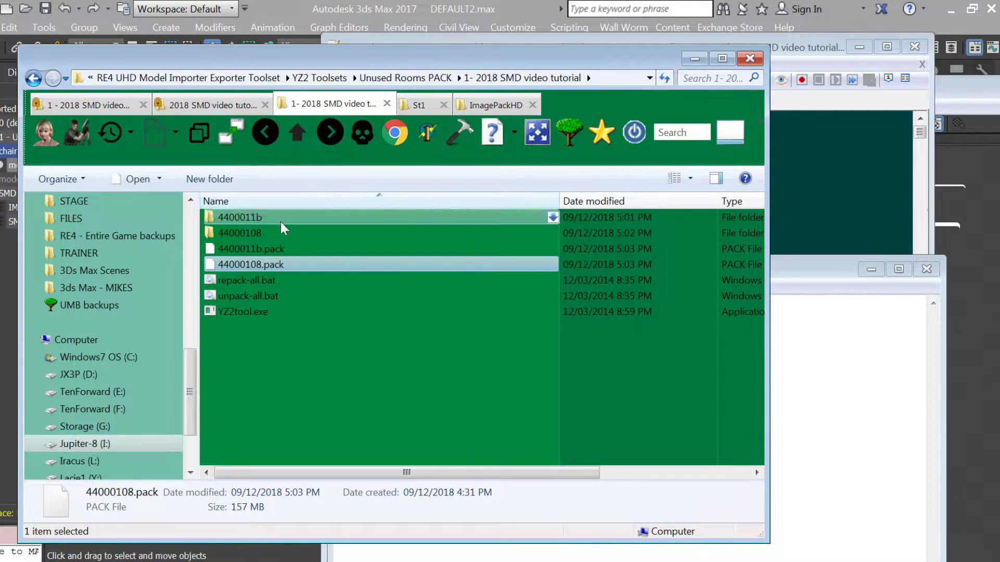
double_click(280, 232)
scroll(385, 284, down, 3)
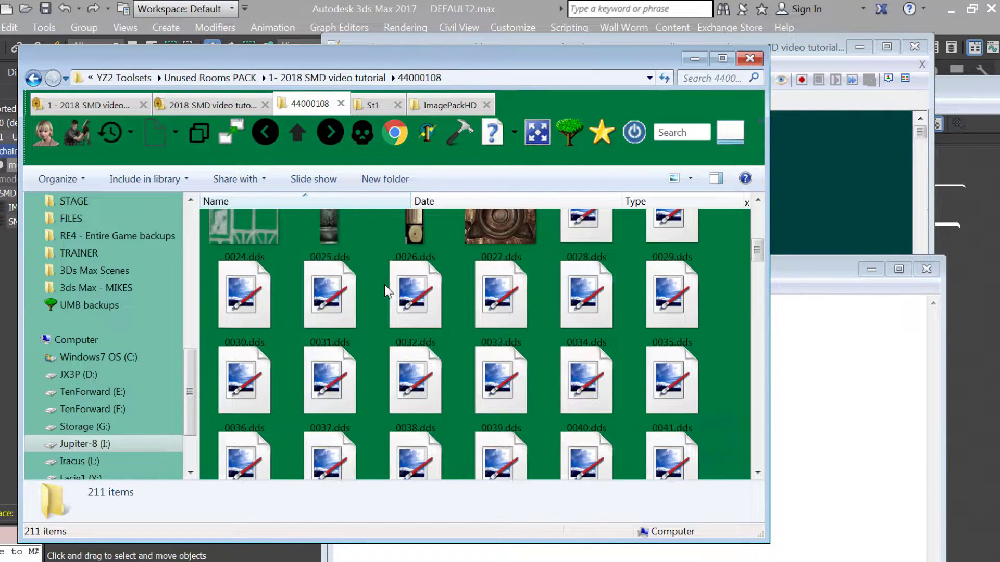
click(598, 327)
scroll(599, 326, down, 5)
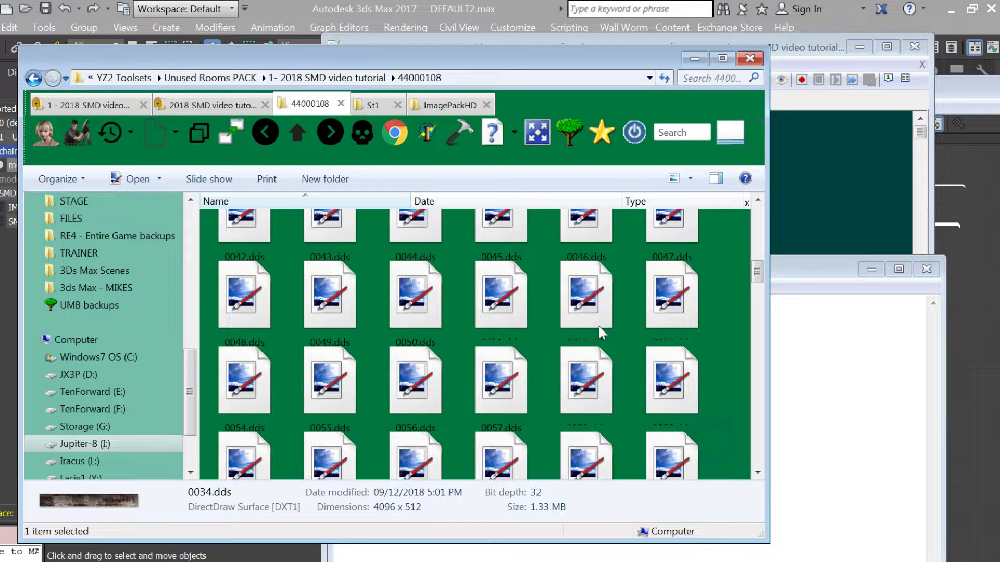
click(576, 389)
scroll(576, 389, down, 2)
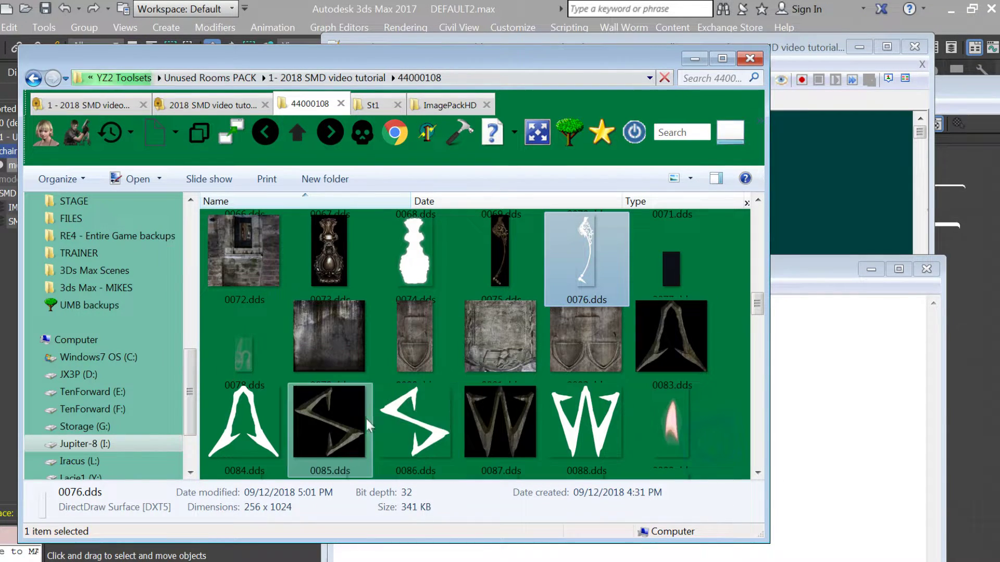
click(591, 439)
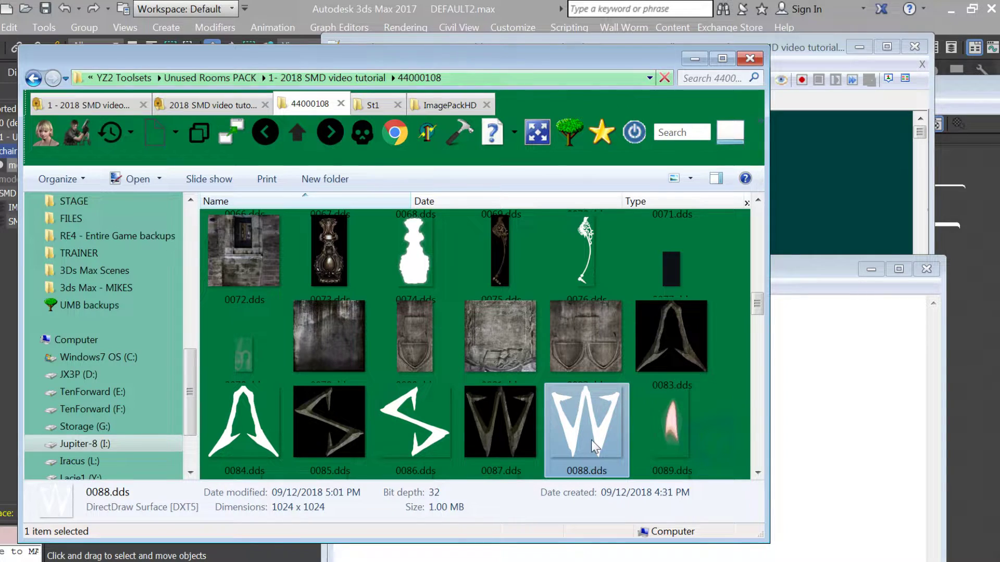
Compare r108_04.idx with the 44000108 textures, examining those from 0089.dds through to the last file
drag(629, 53, 608, 81)
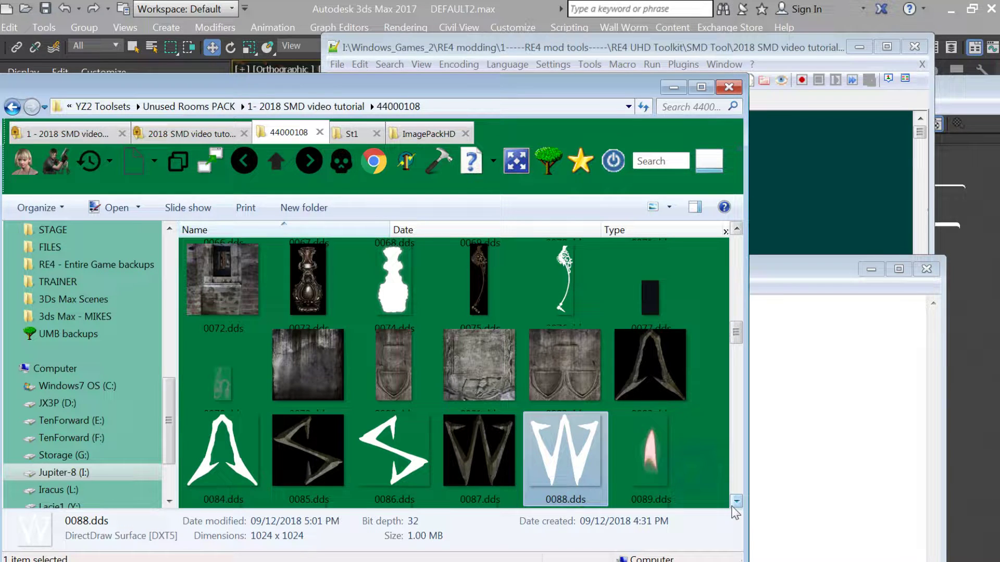
click(784, 468)
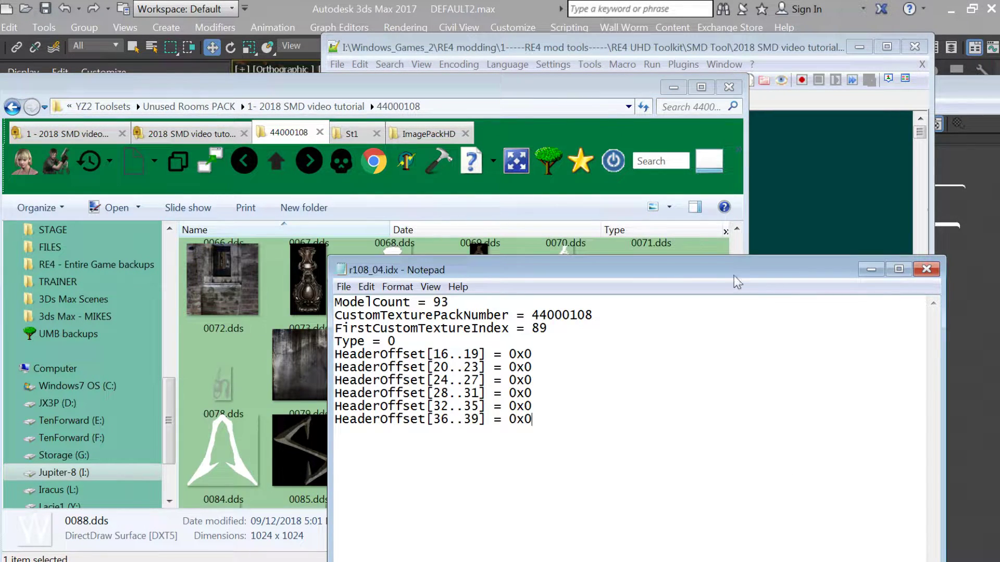
key(alt+Tab)
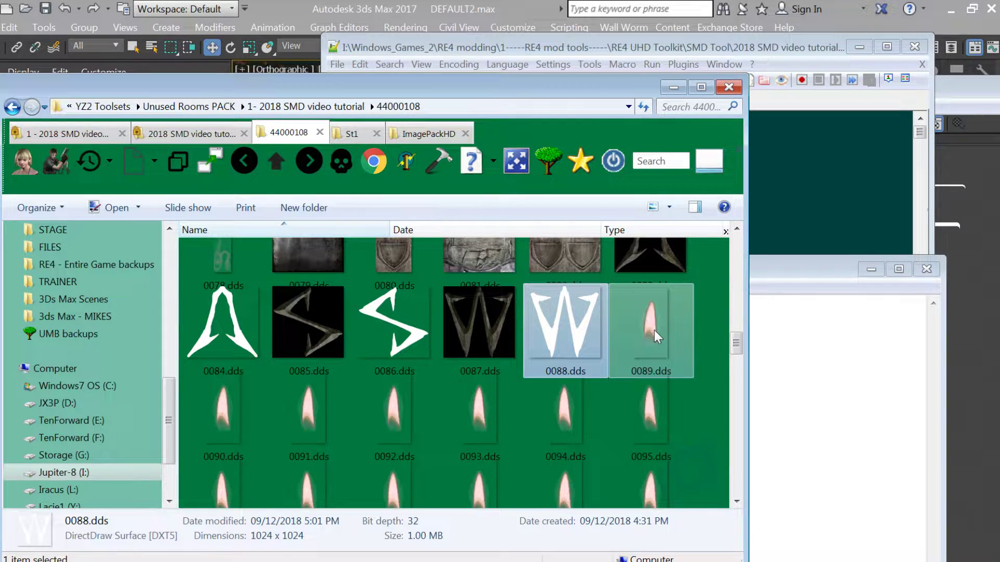
drag(736, 343, 736, 363)
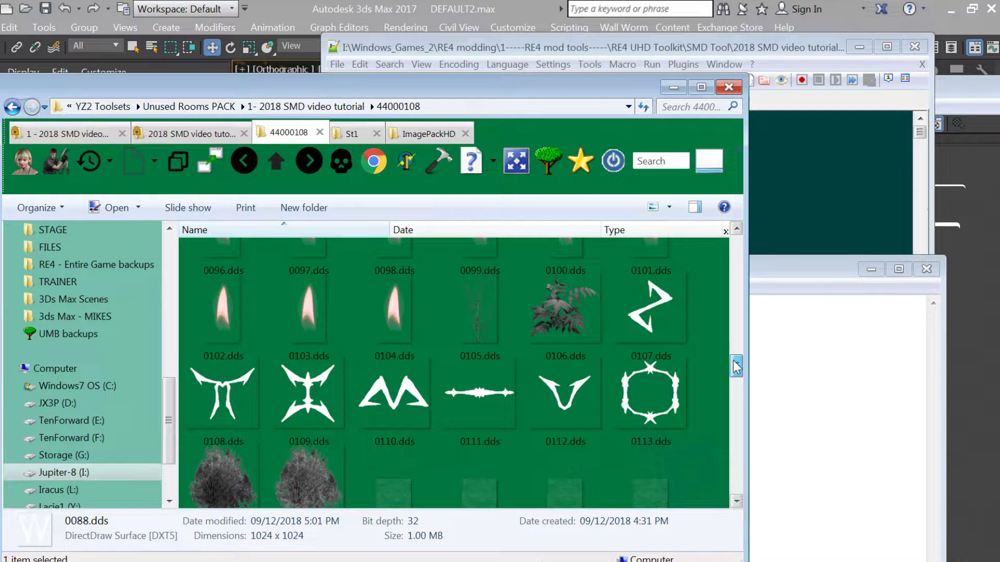
drag(735, 367, 738, 399)
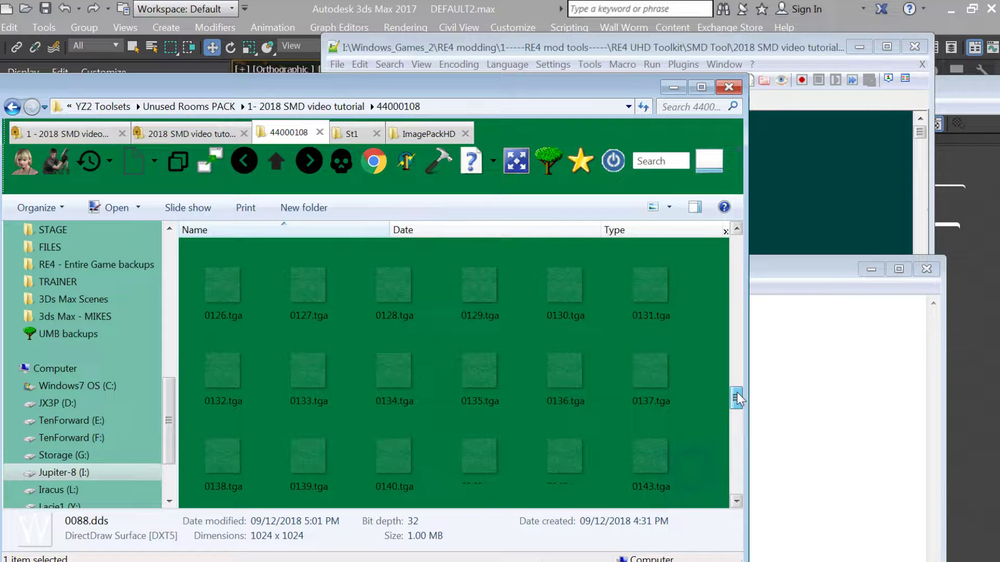
drag(737, 399, 724, 483)
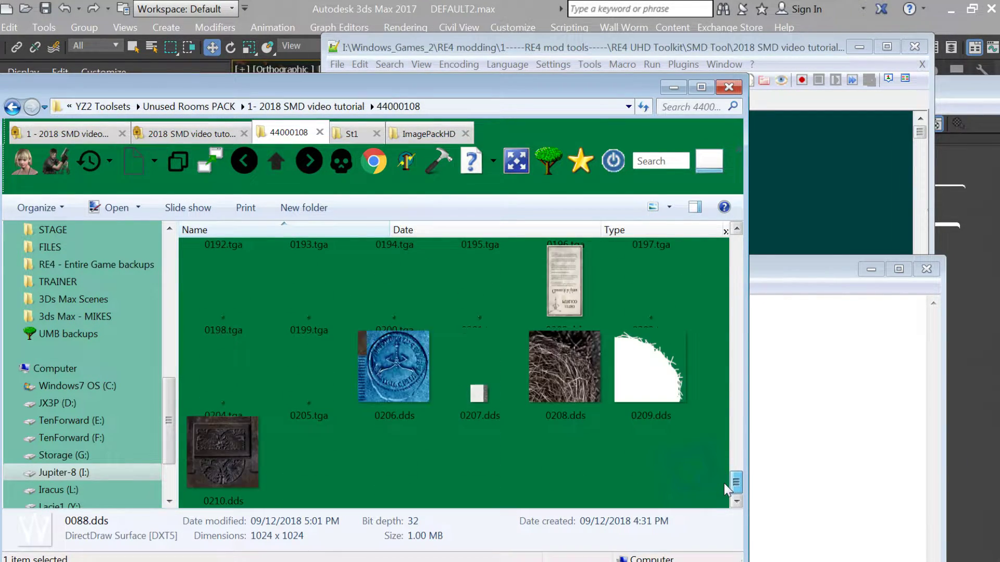
Try setting FirstCustomTextureIndex to 210 in r108_04.idx to match the last texture, and undo the change
click(226, 457)
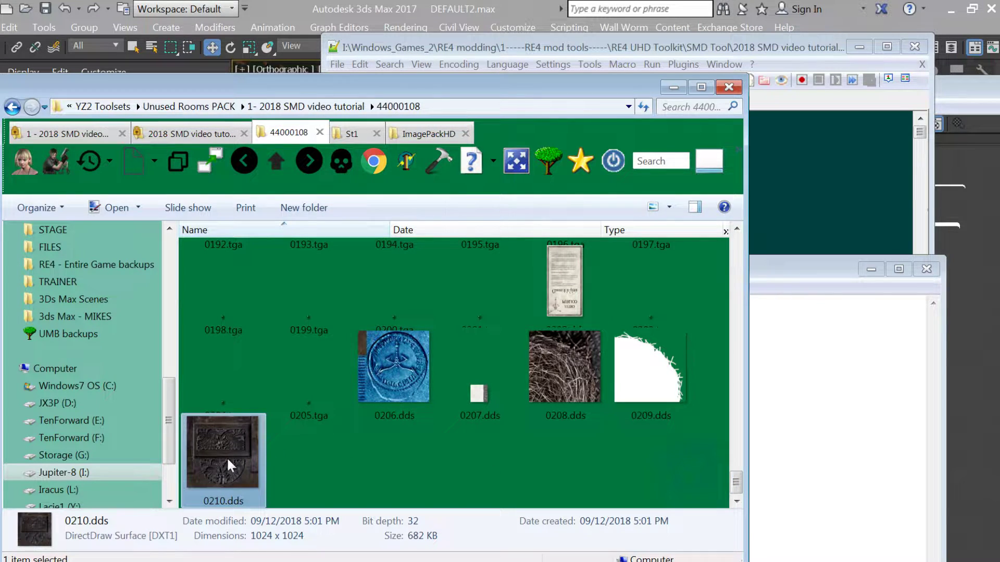
click(757, 399)
double_click(536, 330)
text(210)
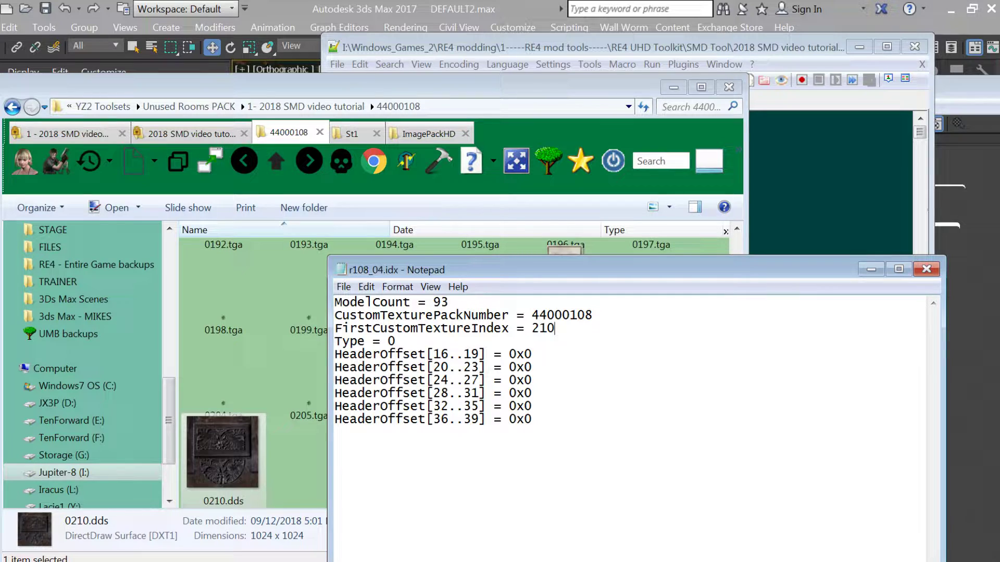
key(ctrl+z)
Open 0094.tpl from the r108_04 folder in the hex editor
click(192, 134)
double_click(197, 246)
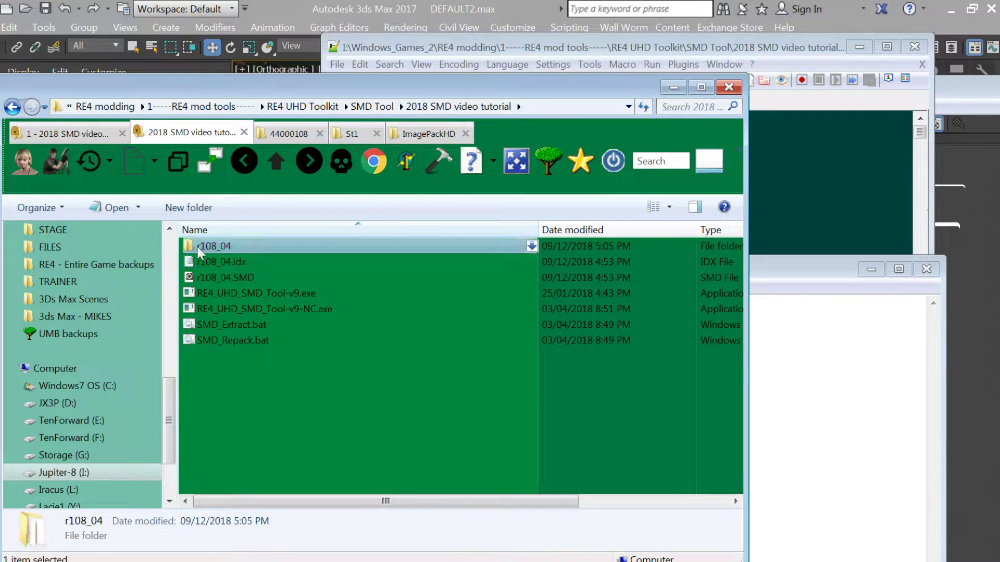
scroll(256, 467, down, 20)
scroll(270, 474, down, 20)
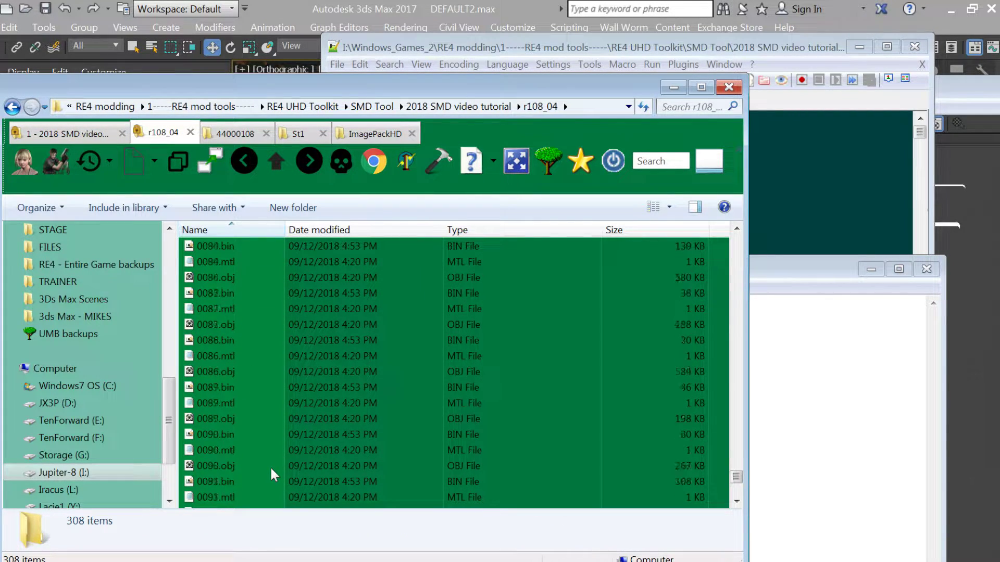
double_click(239, 451)
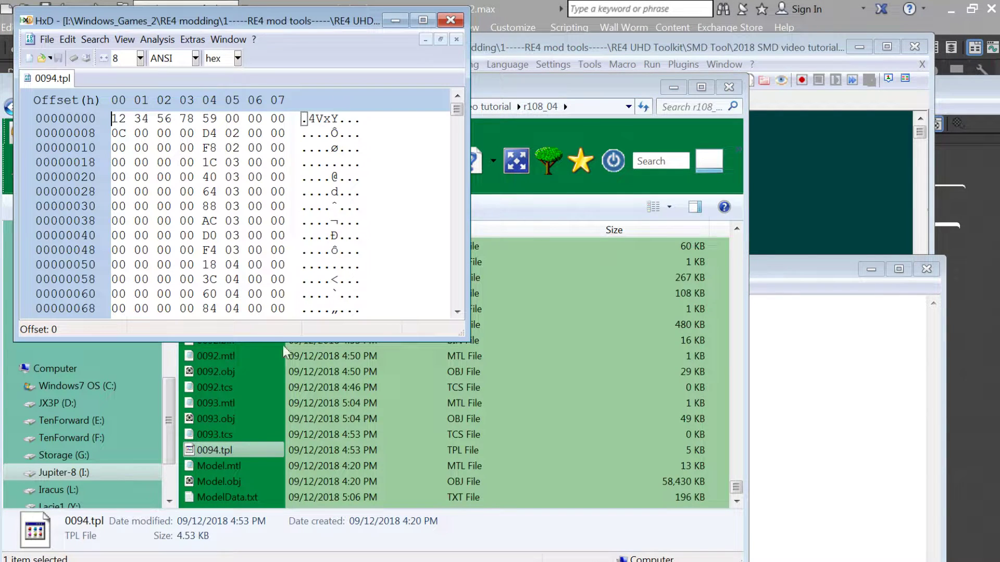
Find the last texture entry in 0094.tpl and select its texture number byte
scroll(241, 302, down, 20)
scroll(241, 302, down, 20)
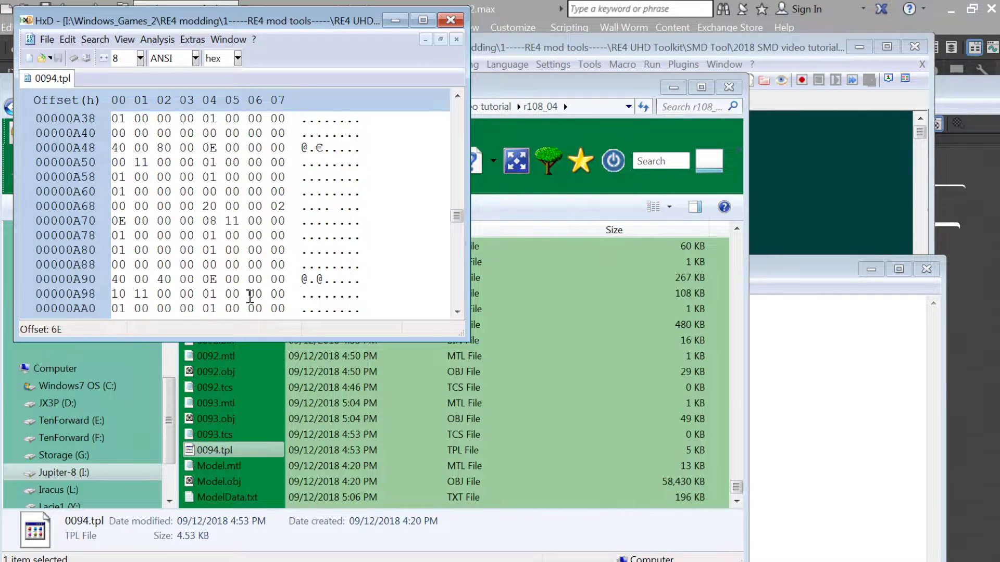
drag(457, 219, 465, 312)
click(286, 219)
scroll(278, 213, up, 2)
drag(193, 206, 115, 215)
drag(205, 206, 218, 207)
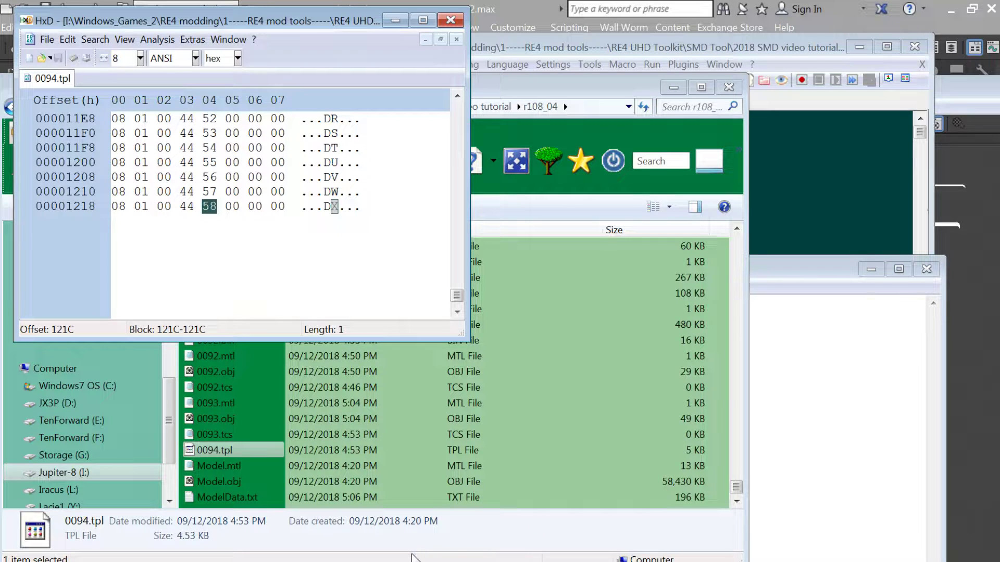
Convert hexadecimal 58 to decimal in the browser's number converter, and close 0094.tpl
click(442, 561)
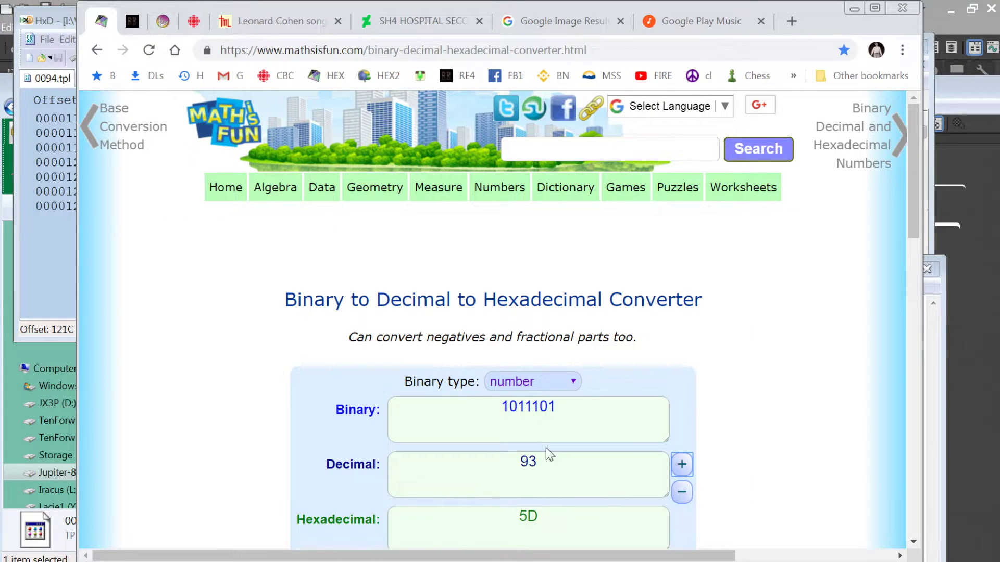
drag(548, 515, 514, 514)
text(58)
drag(539, 465, 521, 464)
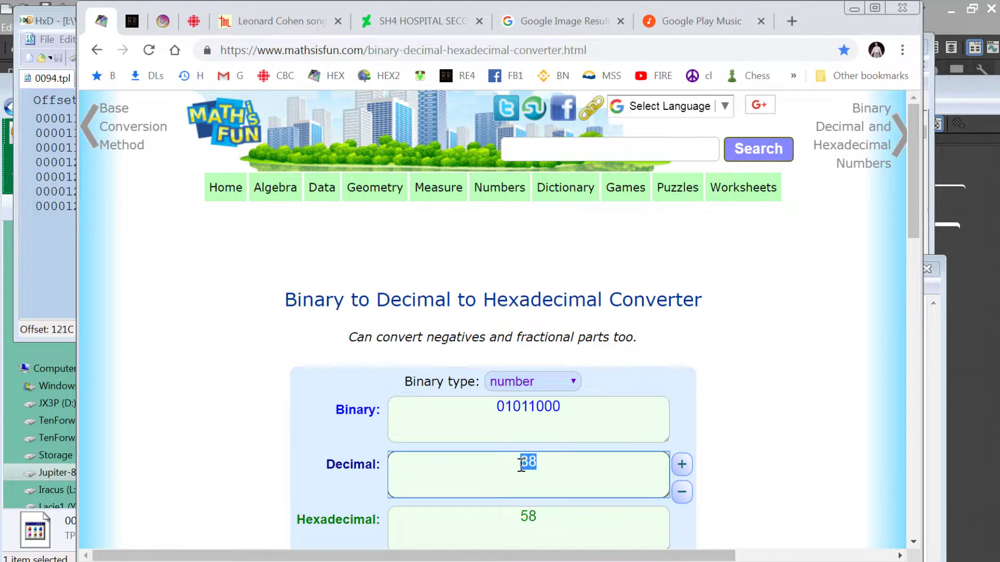
click(853, 9)
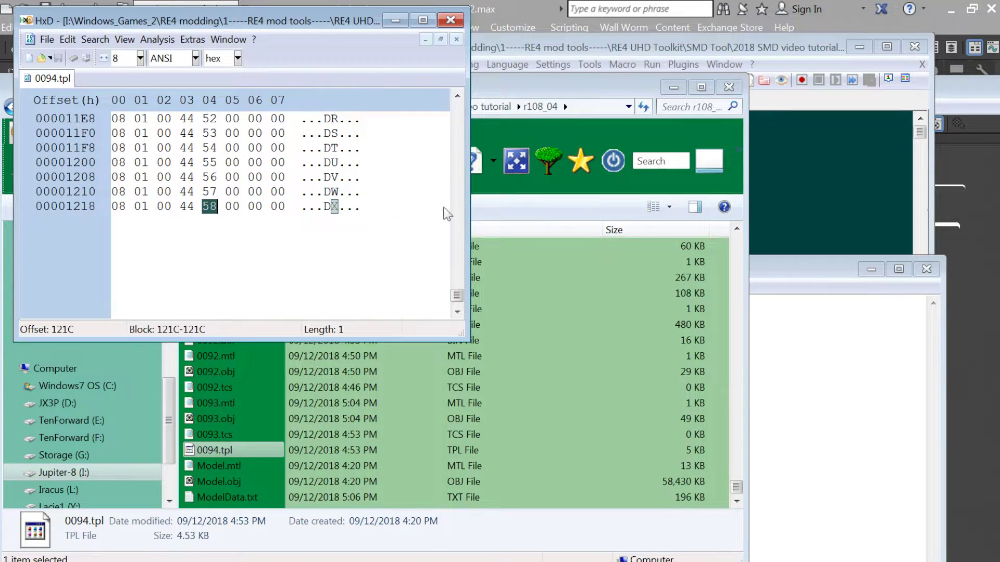
click(448, 20)
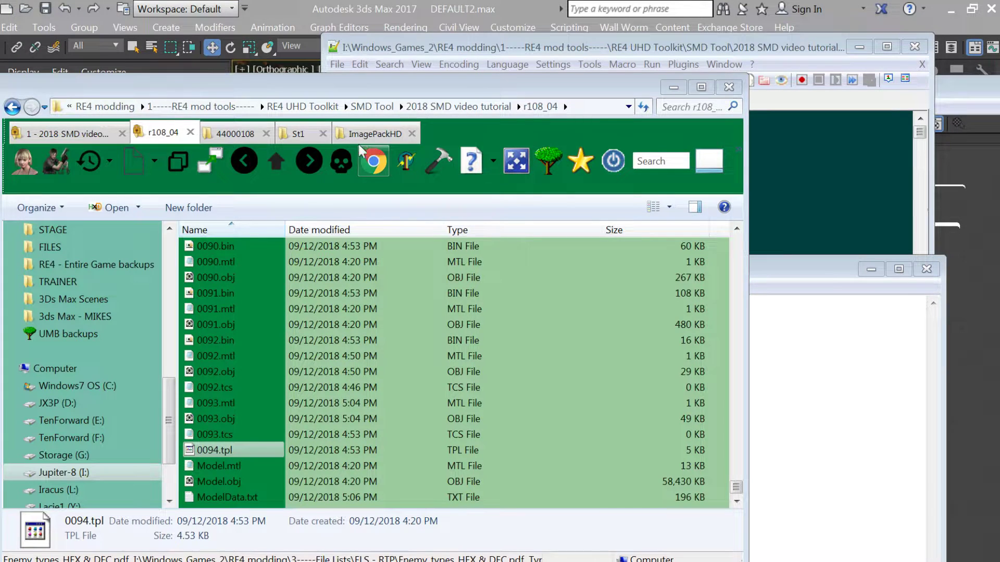
Examine the textures 0088.dds, 0089.dds and the last one, 0210.dds, in the 44000108 folder
click(274, 162)
scroll(417, 379, up, 10)
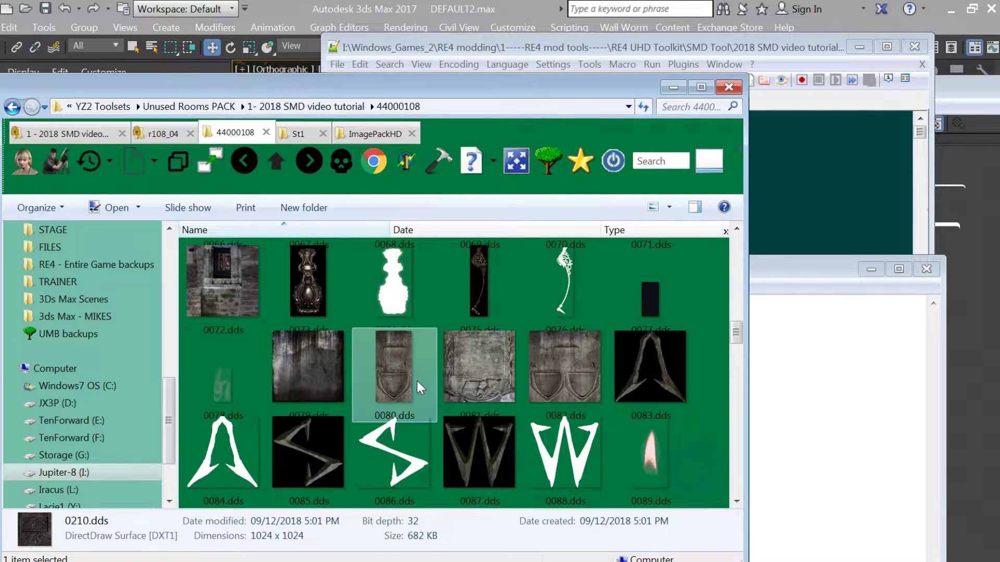
click(565, 467)
scroll(565, 468, down, 2)
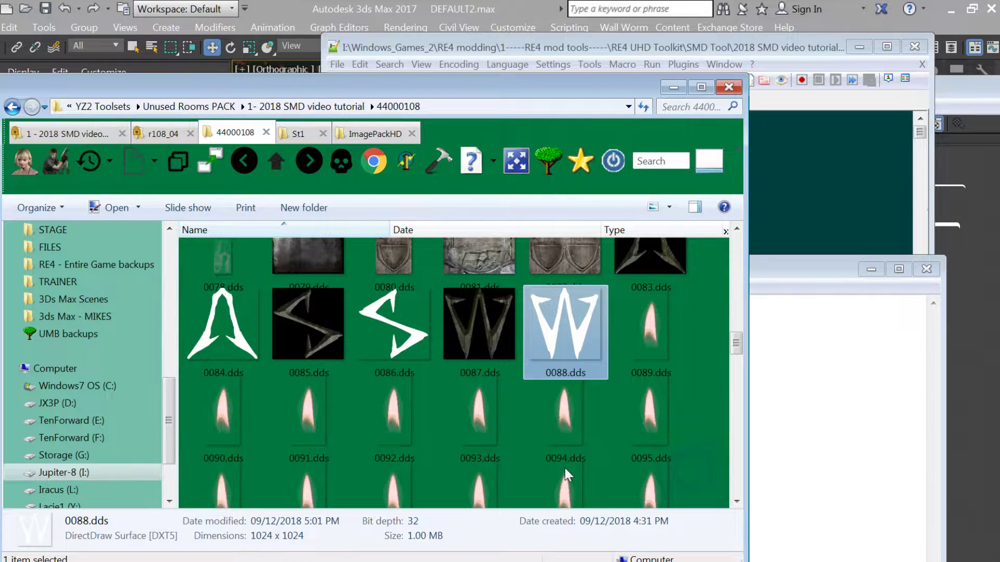
click(649, 327)
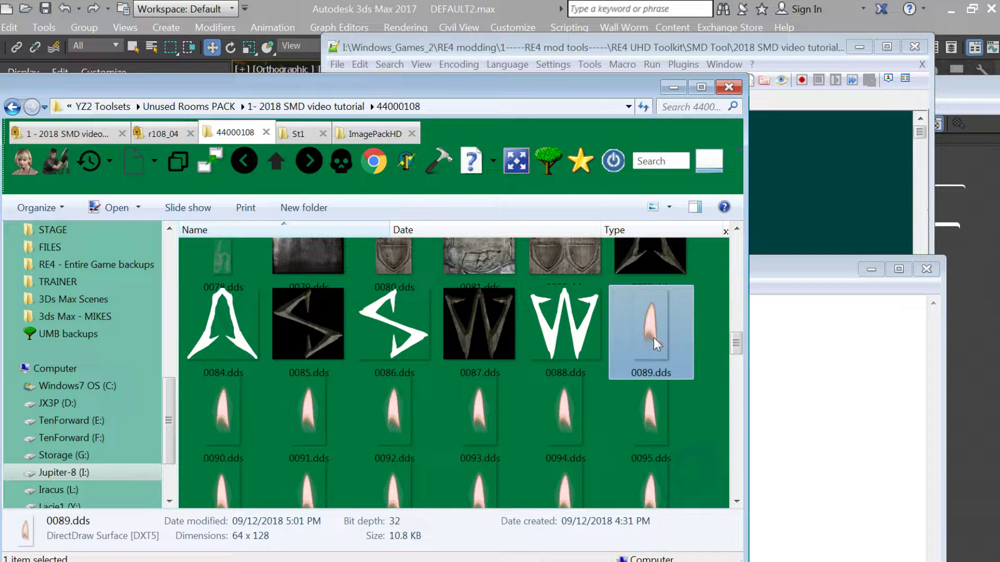
drag(735, 343, 736, 492)
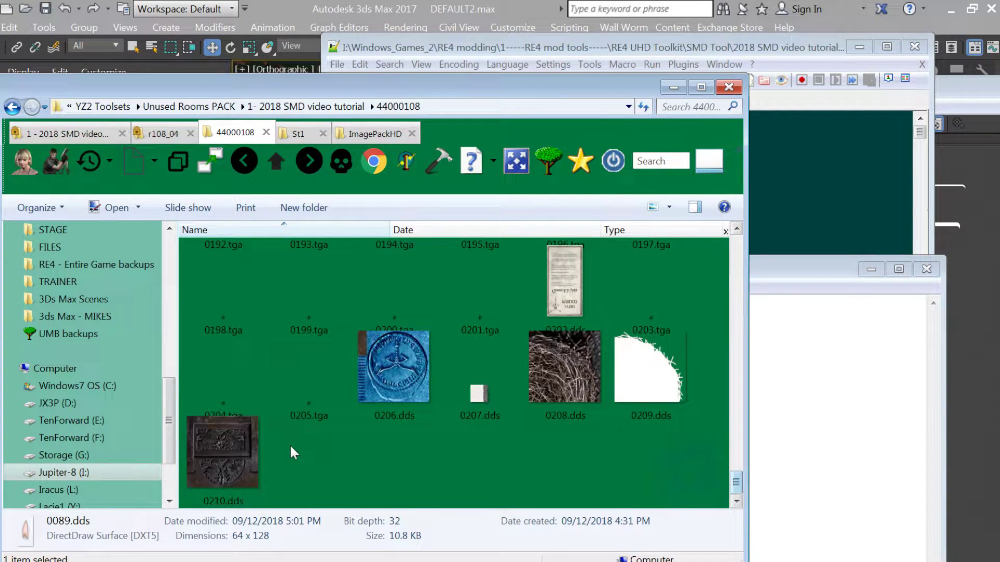
click(251, 461)
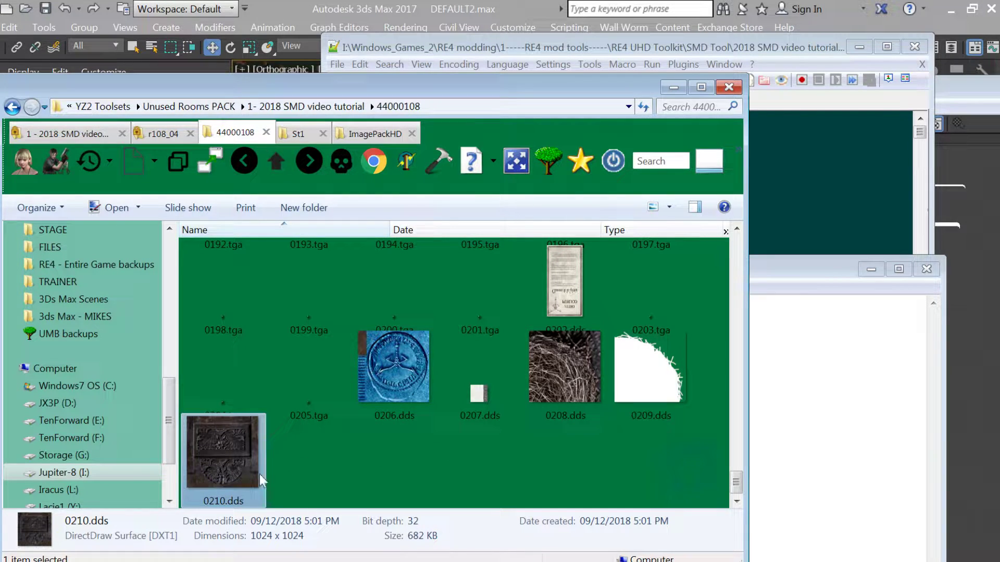
In r108_04.idx, set FirstCustomTextureIndex to 210, save the file, and set ModelCount to 94
click(748, 363)
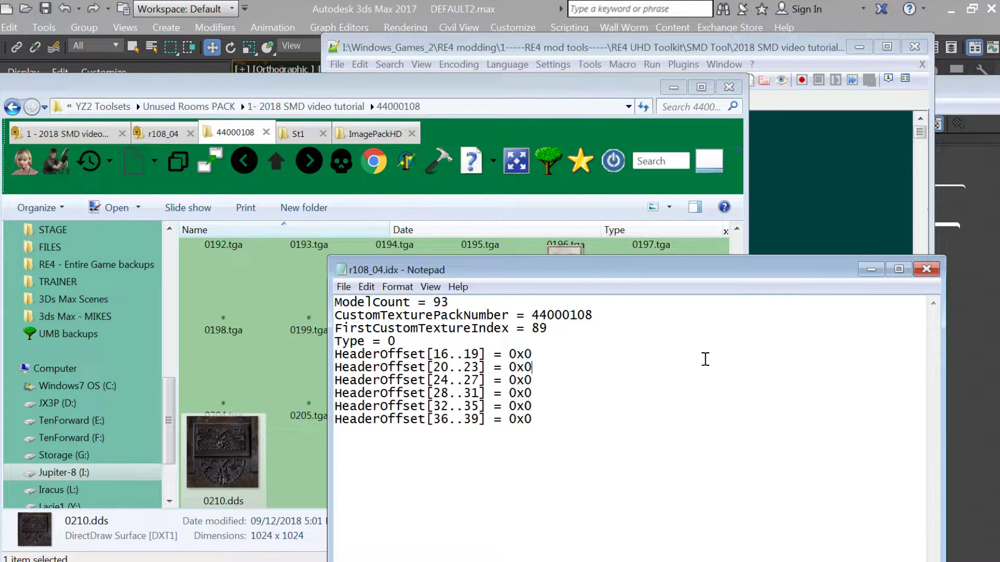
drag(532, 328, 562, 328)
text(210)
click(344, 287)
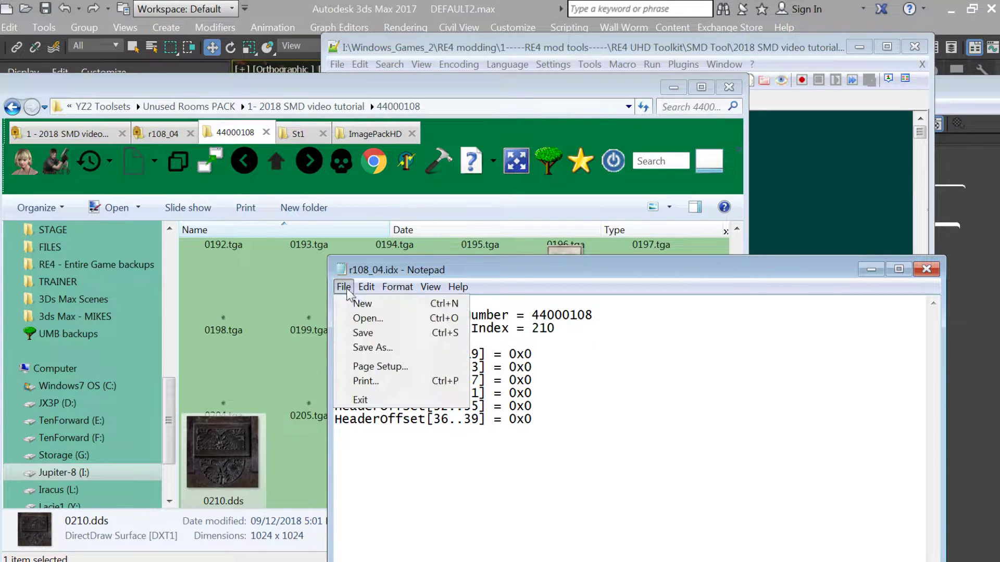
click(363, 333)
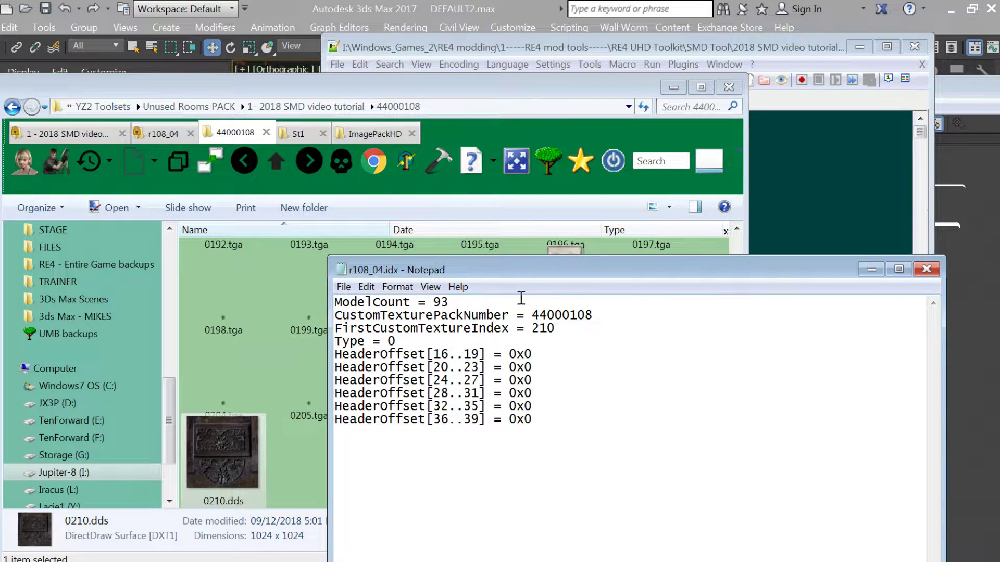
drag(519, 273, 640, 239)
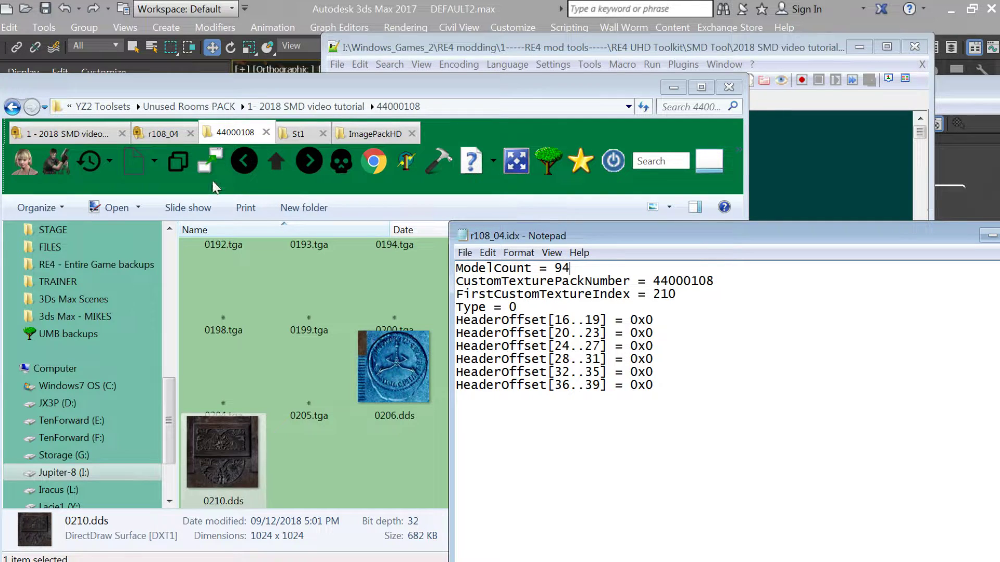
Check the last numbered files in the r108_04 folder, including 0094.tpl, against ModelCount in r108_04.idx
click(165, 134)
scroll(320, 355, down, 1)
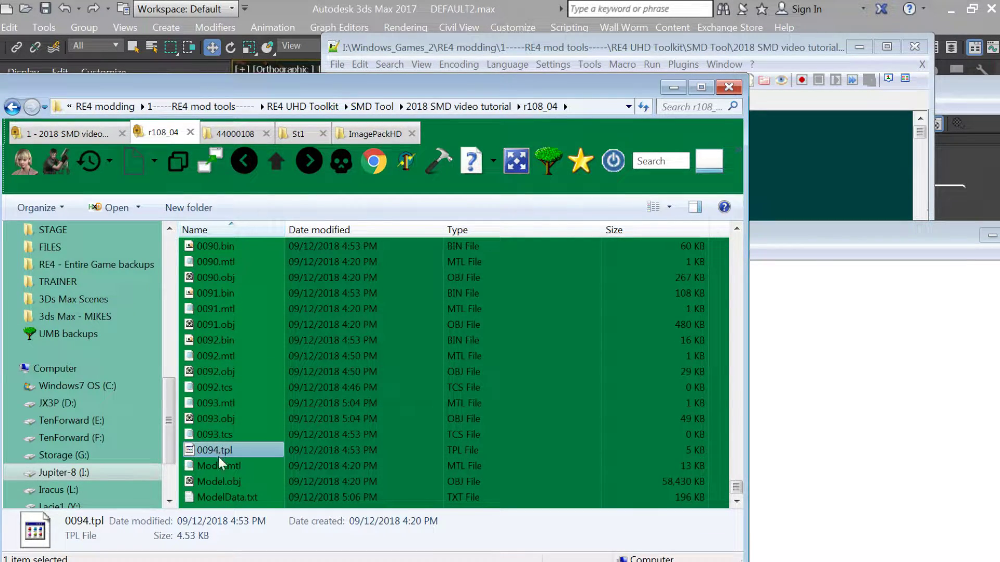
click(769, 359)
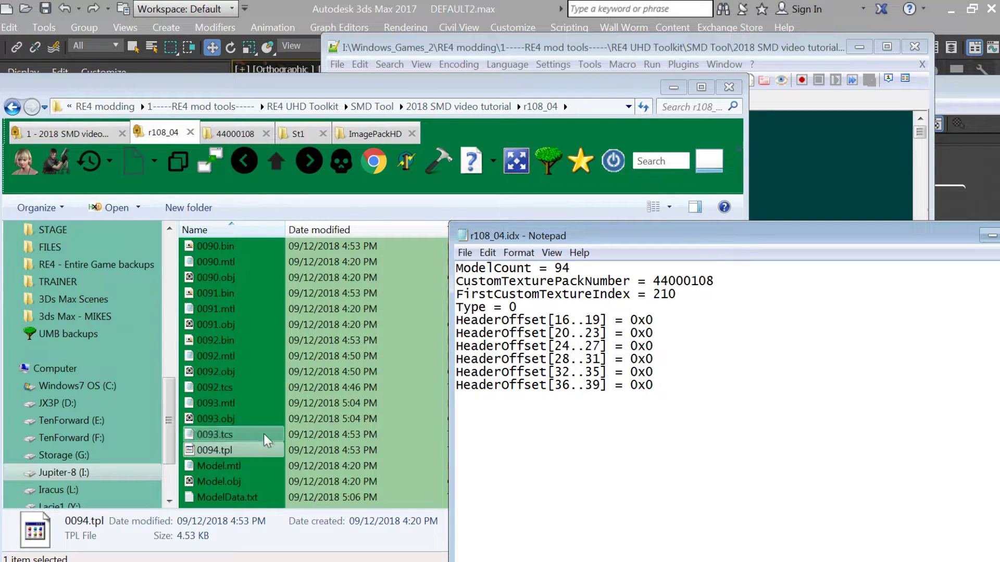
click(242, 498)
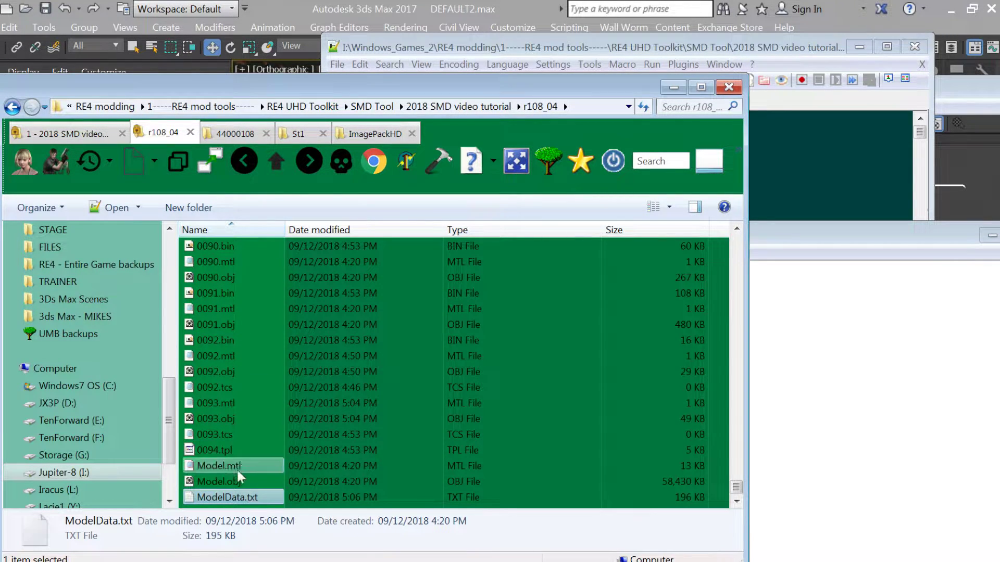
click(214, 454)
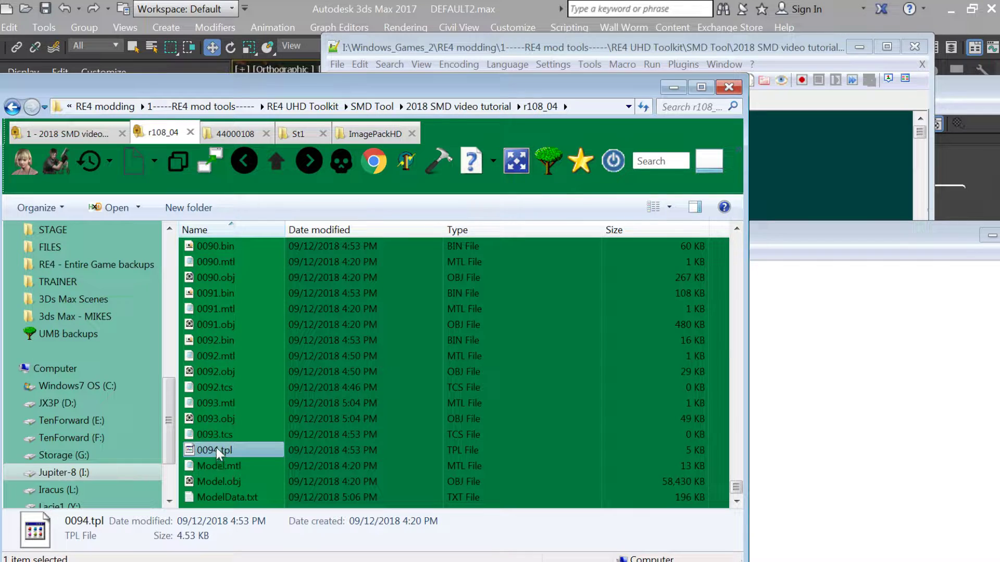
Review the ModelCount and FirstCustomTextureIndex values in r108_04.idx
click(764, 331)
drag(653, 287, 655, 295)
click(678, 295)
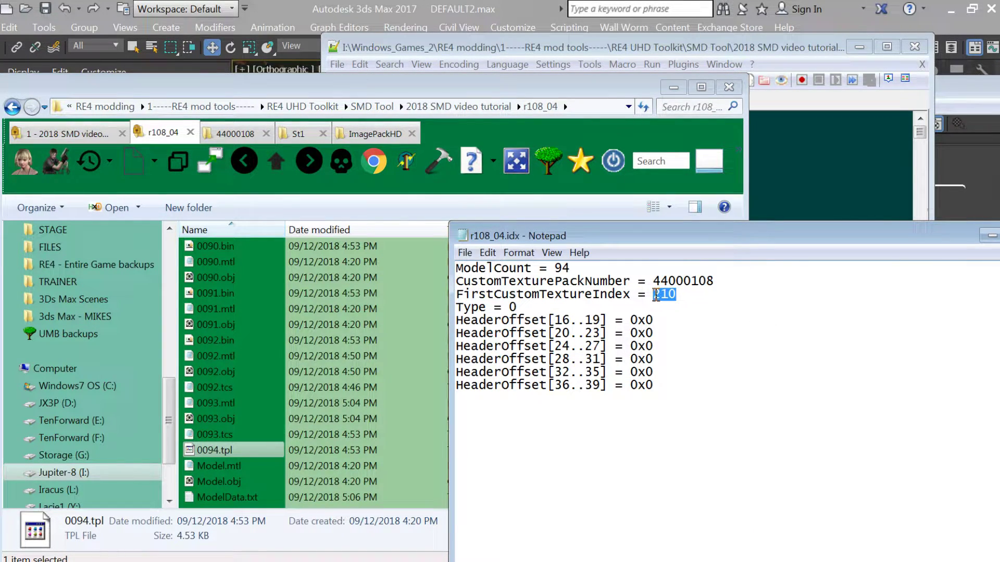
drag(666, 242, 579, 225)
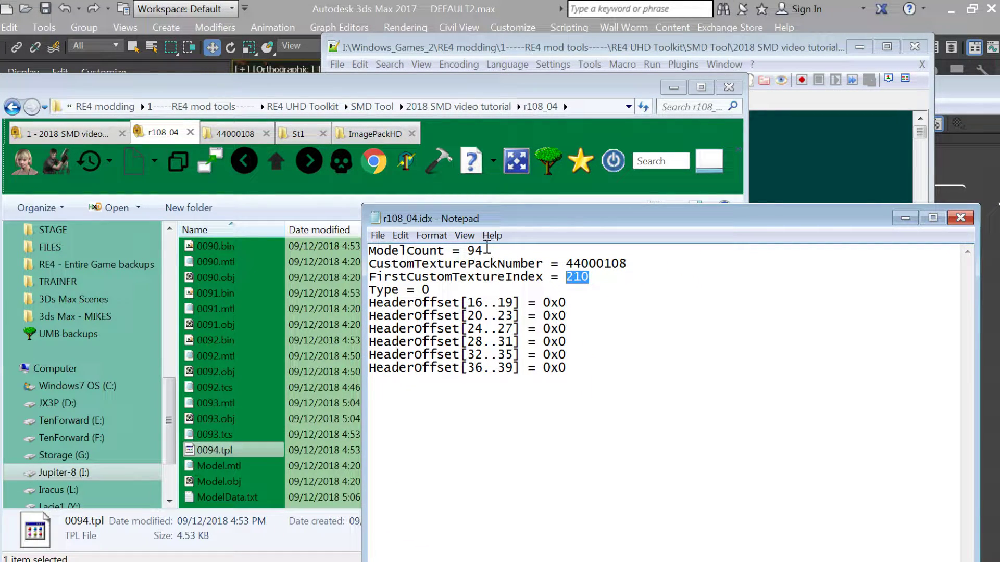
double_click(491, 249)
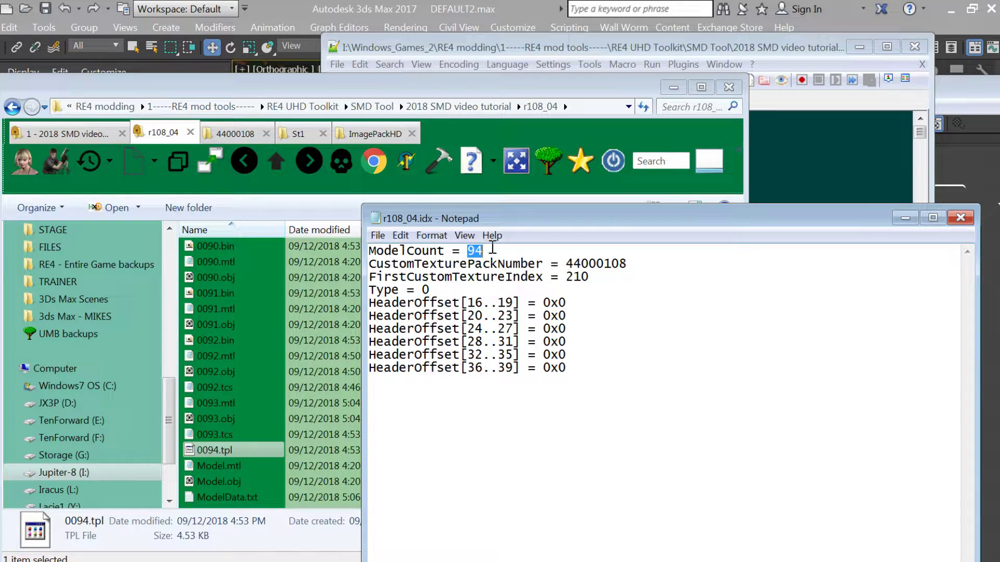
drag(592, 277, 567, 281)
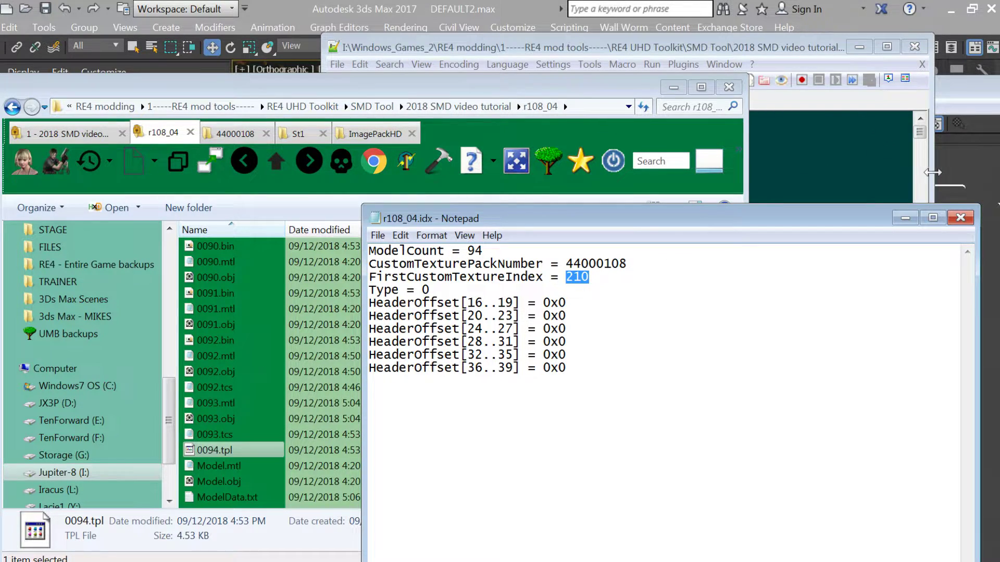
Check the chairs' material in 3ds Max and its texture 0210.dds in the 44000108 folder
click(945, 177)
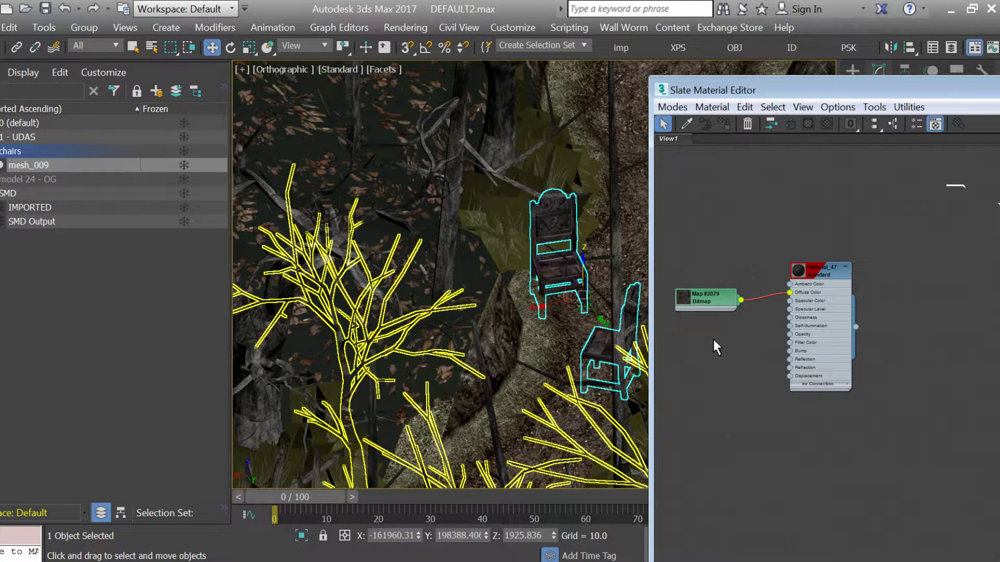
key(alt+Tab)
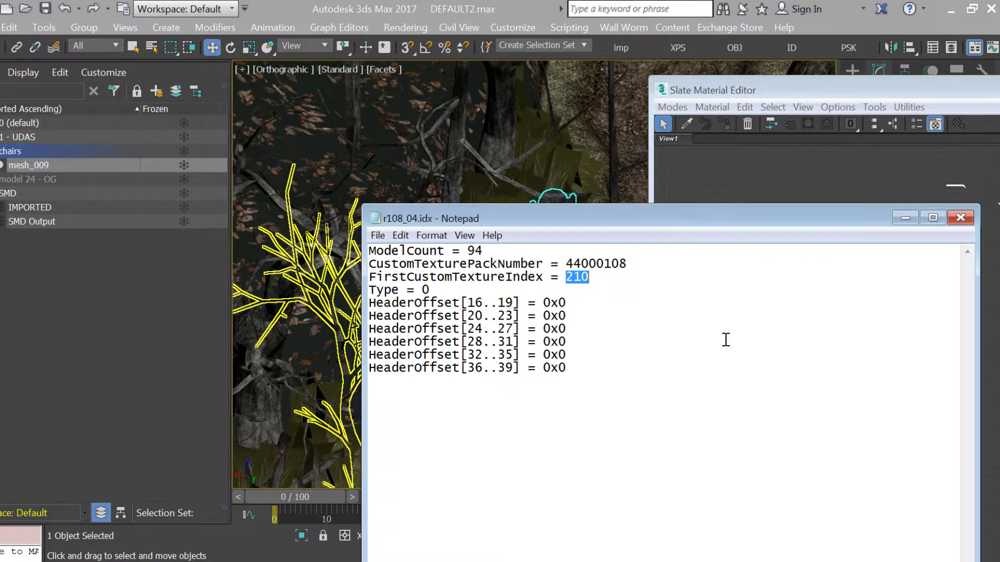
key(alt+Tab)
key(alt+Tab)
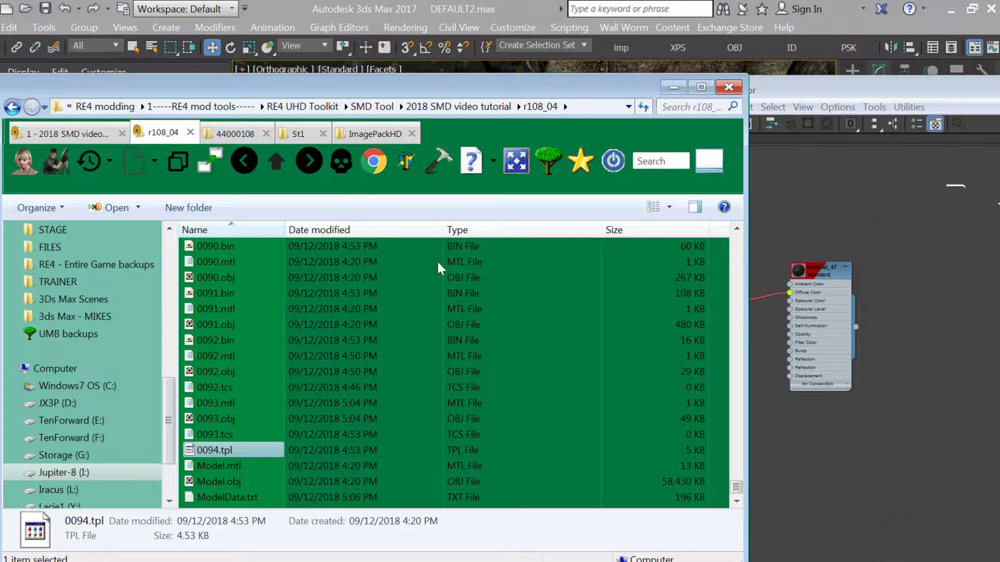
click(247, 135)
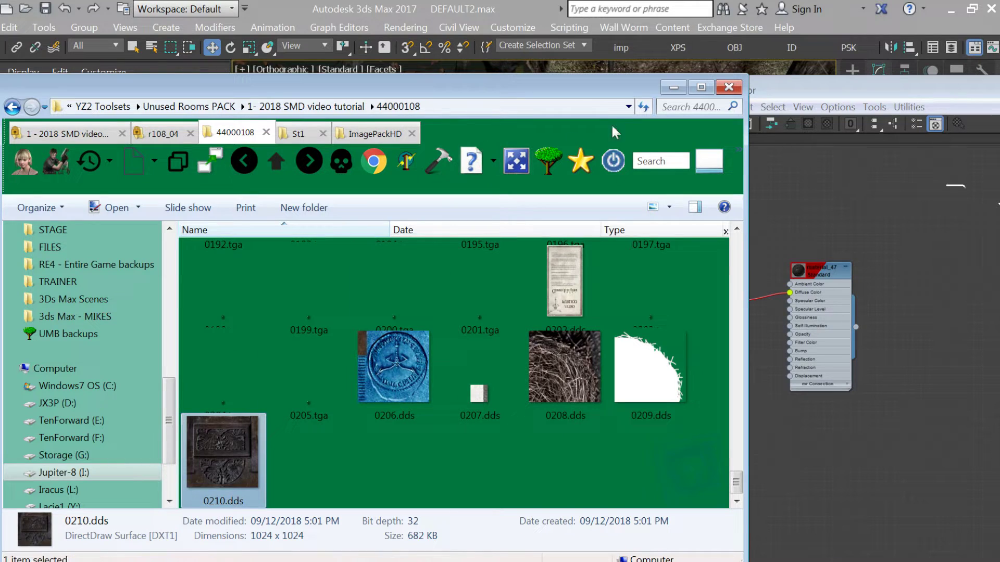
Recheck FirstCustomTextureIndex in r108_04.idx, close the file and return to the r108_04 folder
key(alt+Tab)
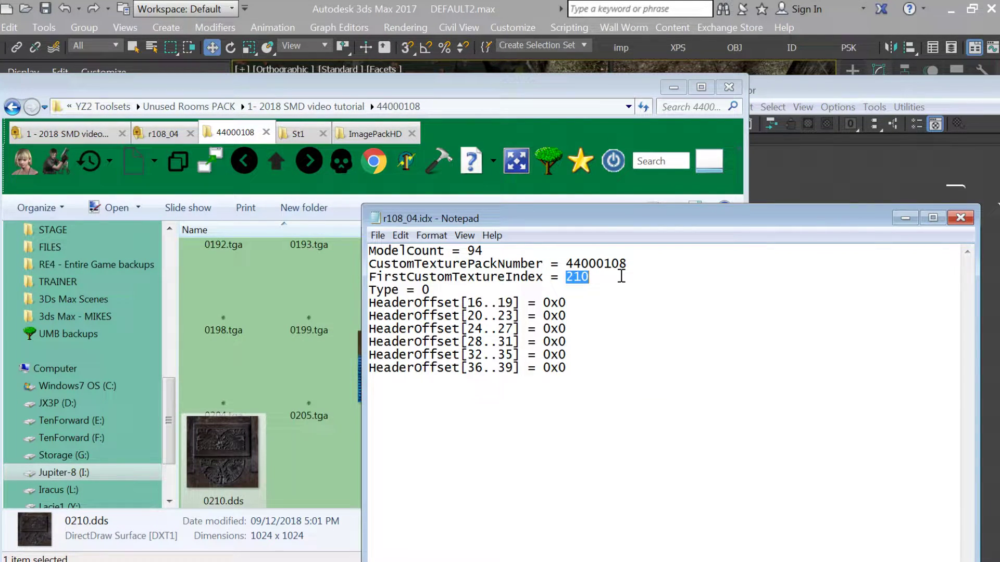
click(616, 278)
drag(566, 277, 599, 278)
click(961, 217)
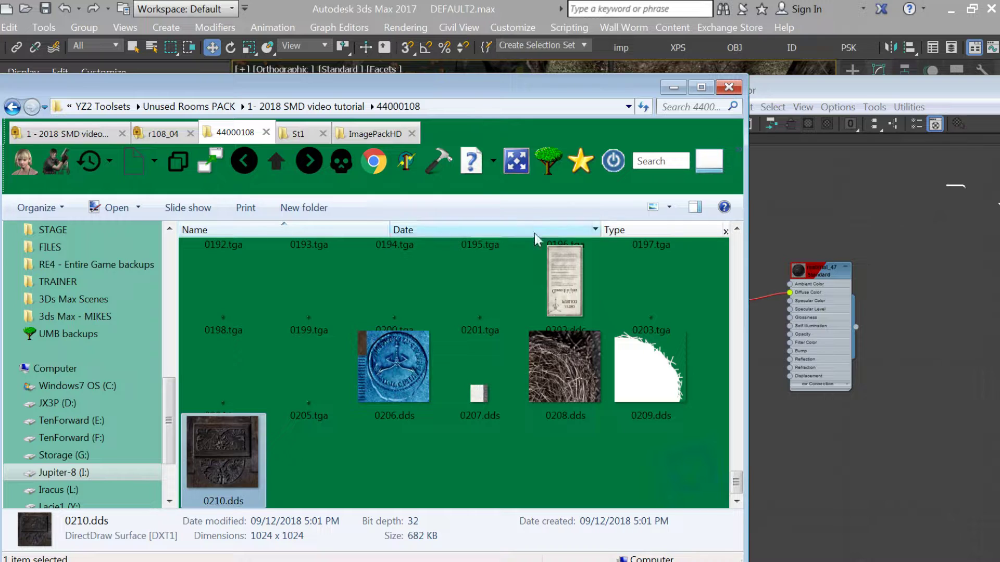
click(161, 132)
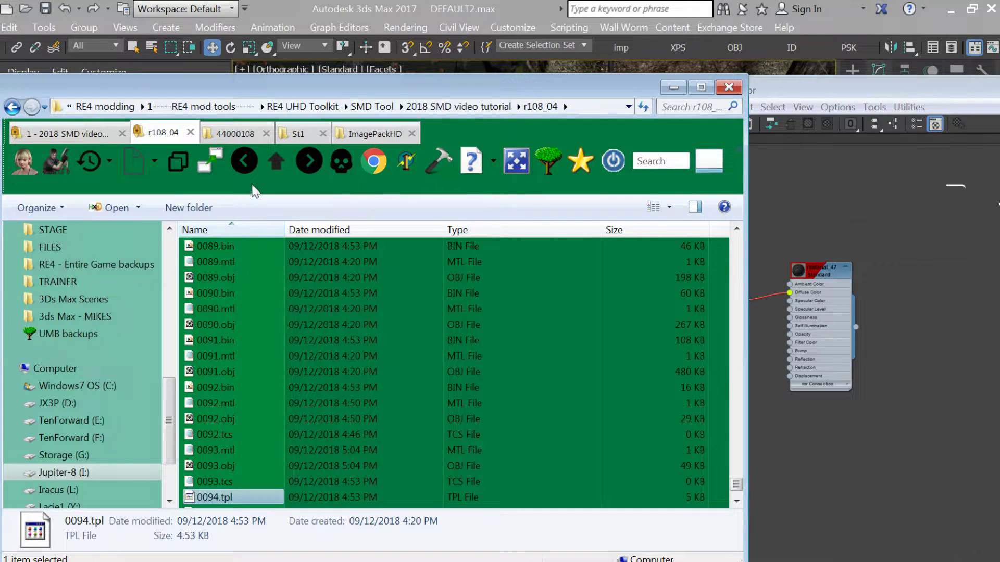
Repack the r108_04 stage models into r108_04.SMD by running SMD_Repack.bat
click(275, 161)
double_click(247, 343)
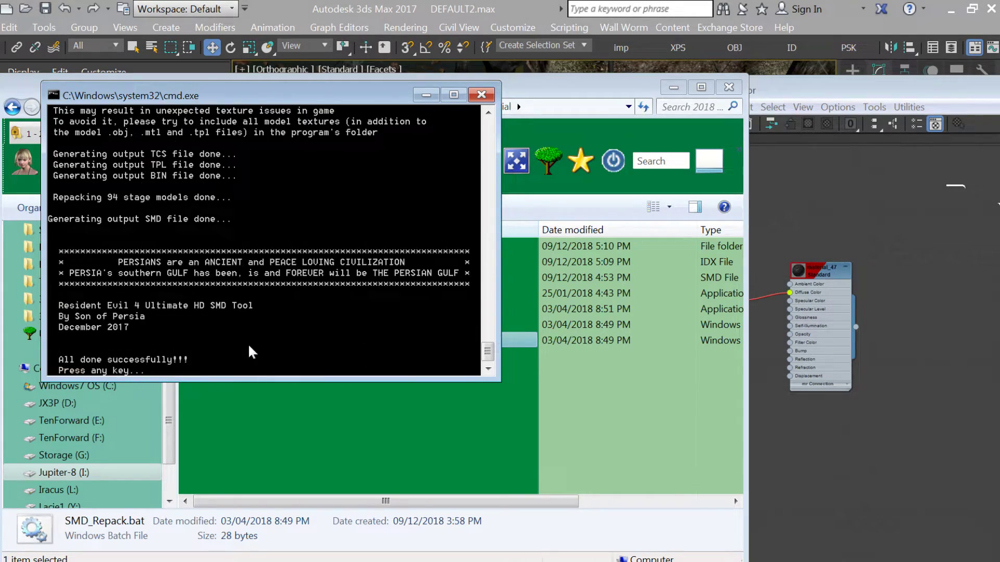
key(Return)
Copy the repacked r108_04.SMD into the UDAS tool's r108 folder, replacing the existing file
click(239, 277)
right_click(239, 277)
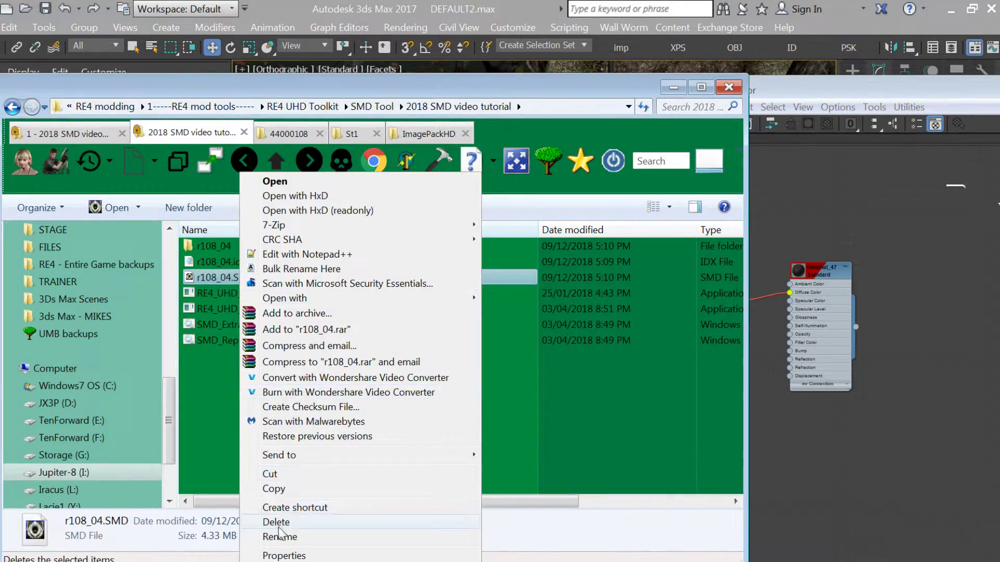
click(280, 494)
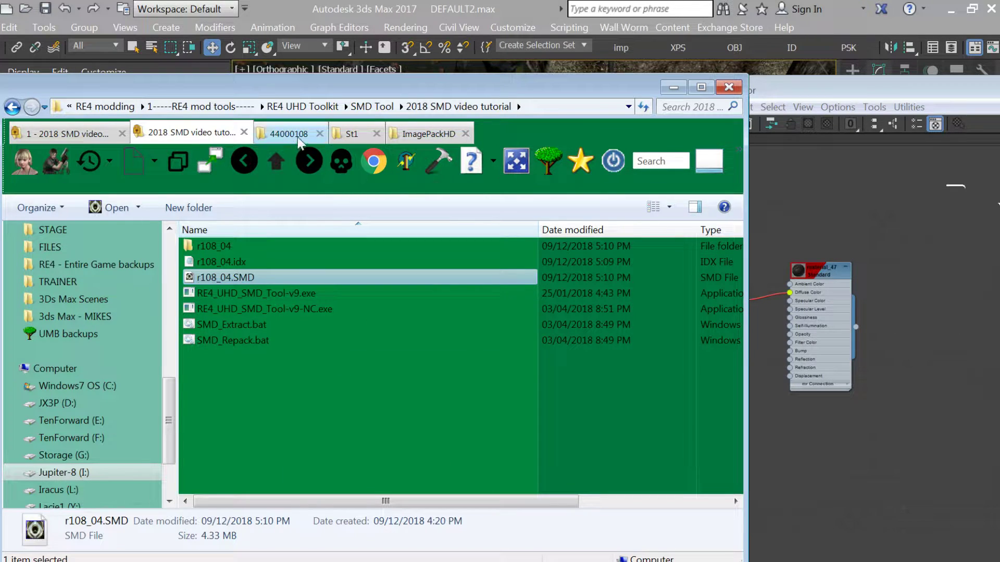
click(77, 134)
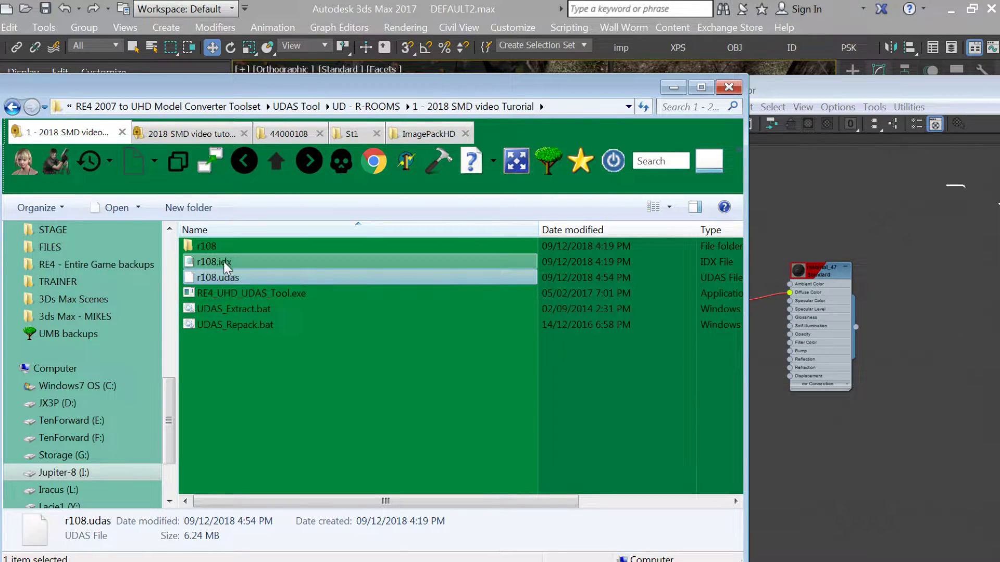
double_click(217, 246)
right_click(280, 323)
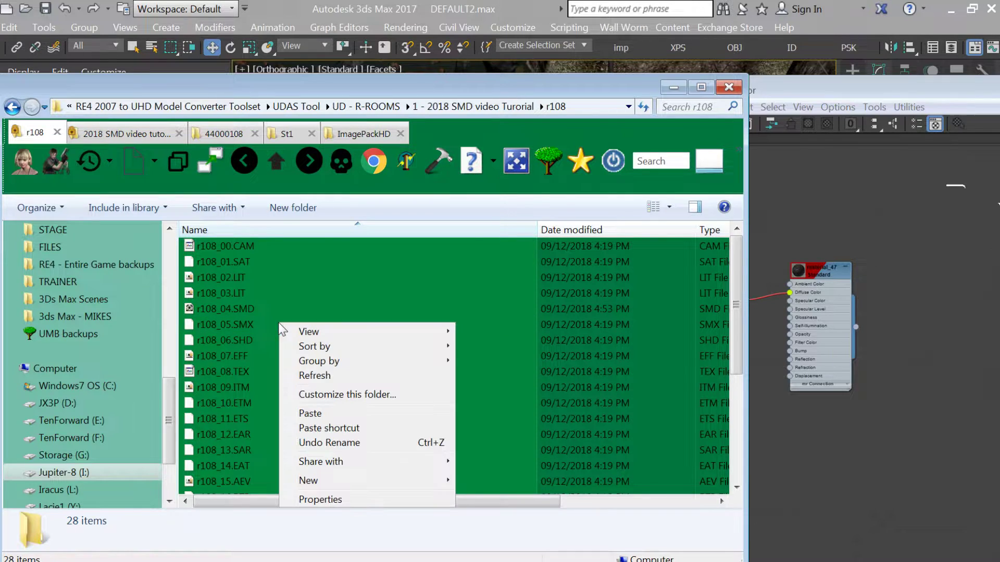
click(334, 413)
click(409, 230)
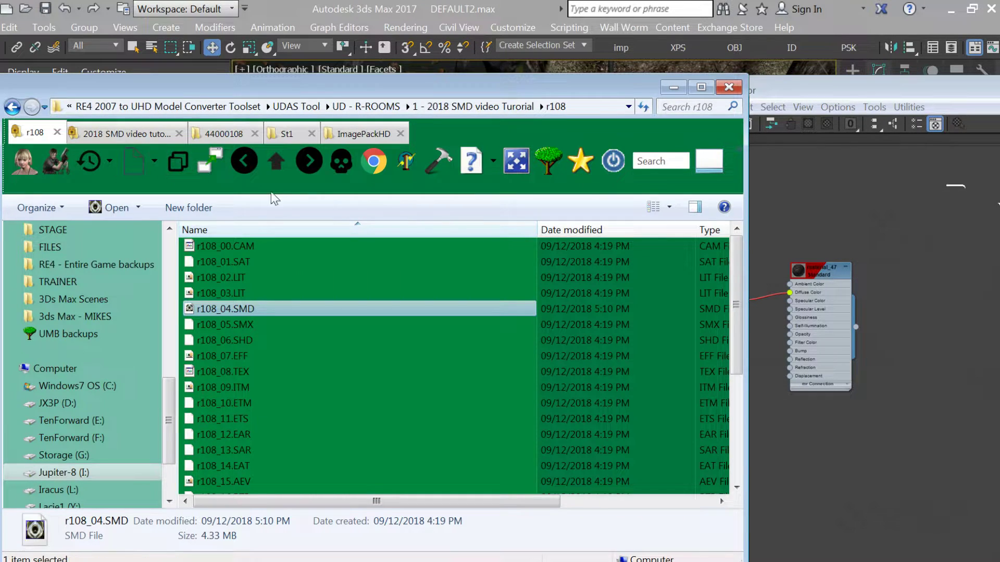
Rebuild r108.udas from the r108 folder by running UDAS_Repack.bat
click(282, 159)
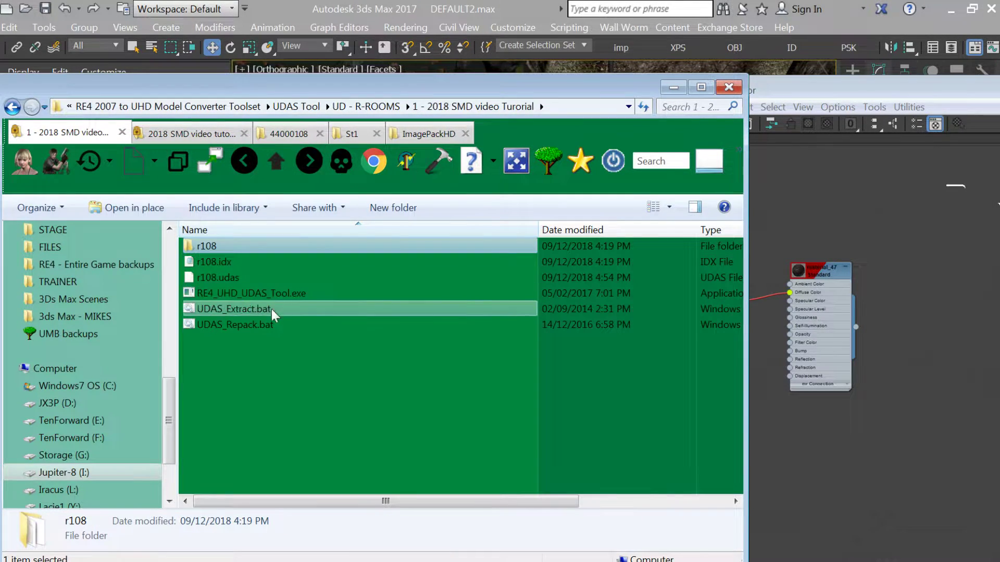
double_click(265, 324)
key(Return)
Copy the rebuilt r108.udas into the game's BIO4\St1 folder, replacing the existing file
click(231, 277)
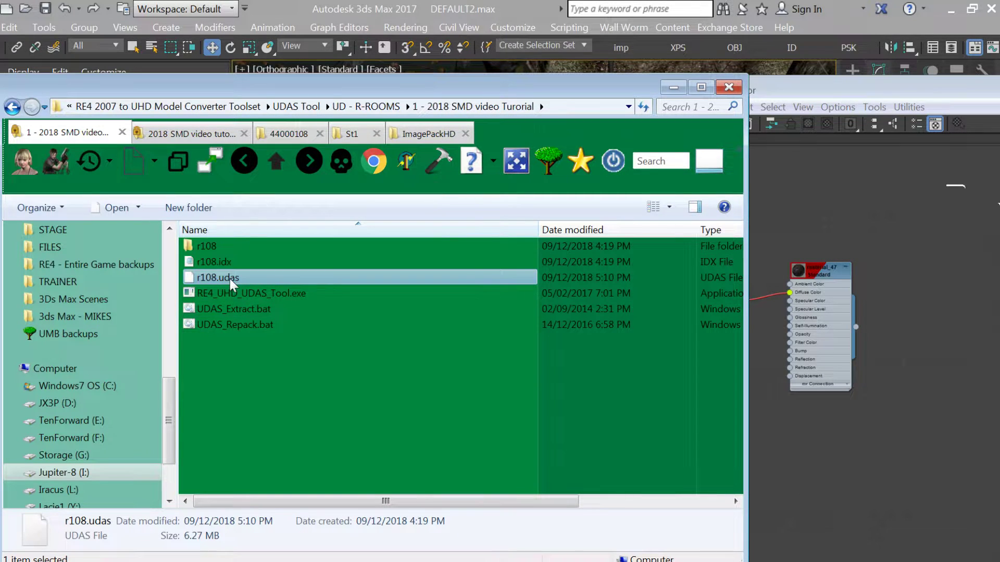
right_click(231, 277)
click(277, 494)
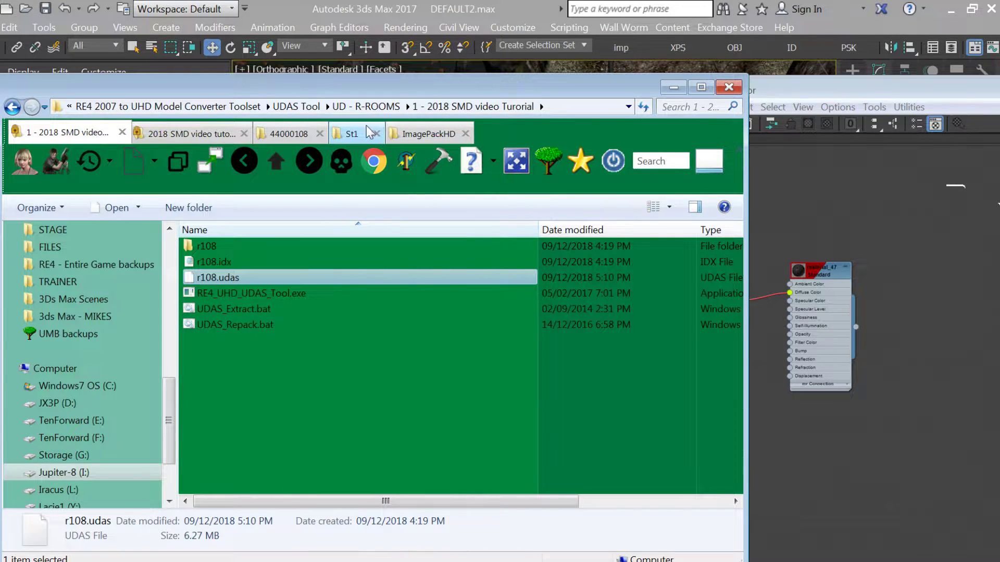
click(352, 134)
click(371, 296)
right_click(371, 295)
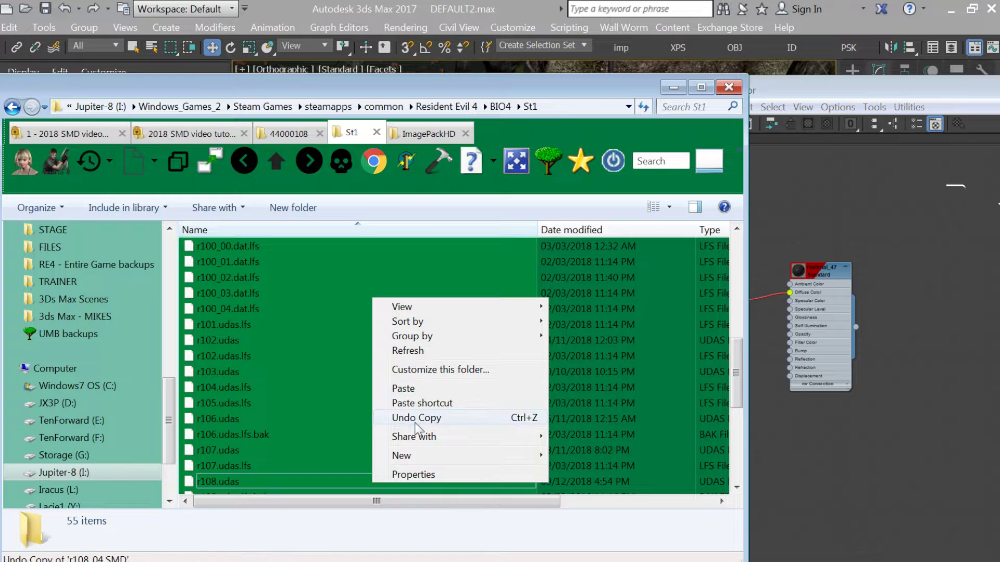
click(414, 386)
click(409, 212)
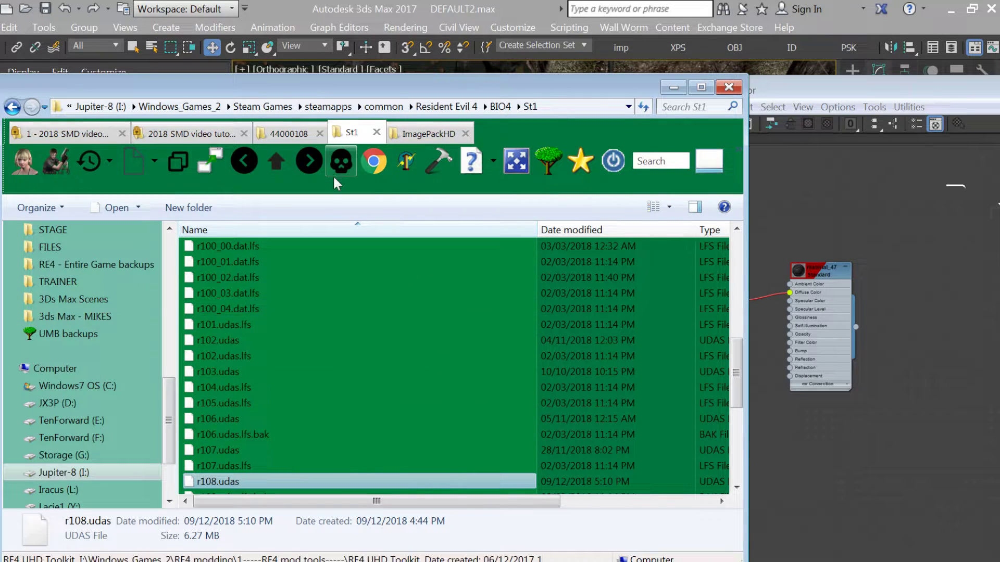
Check 44000108.pack and the chairs' texture 0210.dds in the 44000108 folder, and return to the parent folder
click(302, 136)
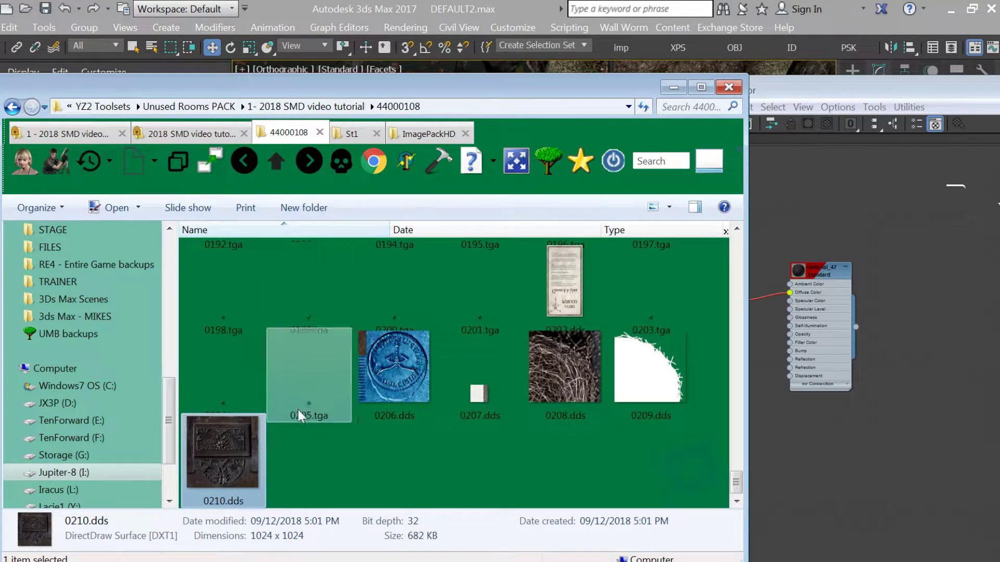
click(276, 162)
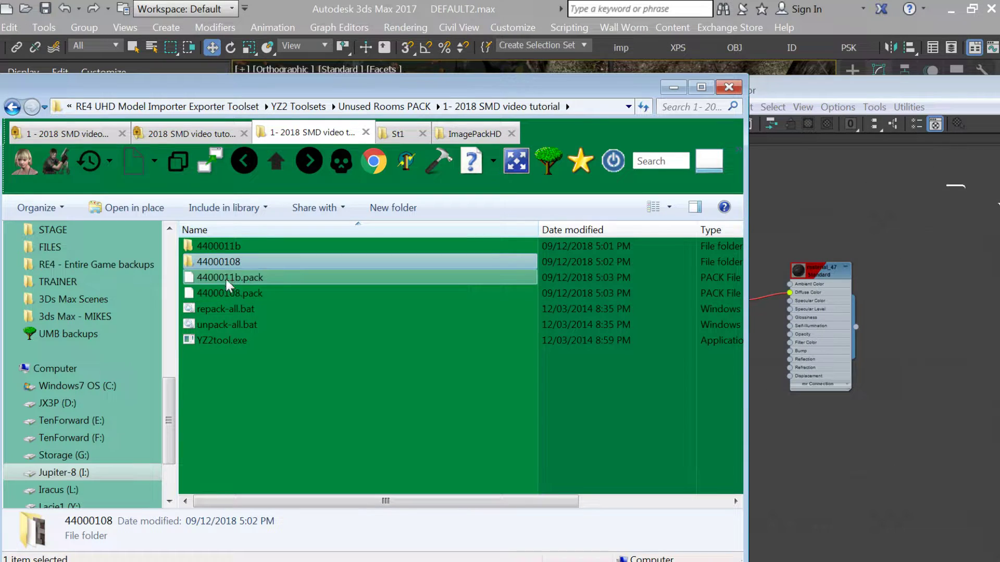
click(221, 293)
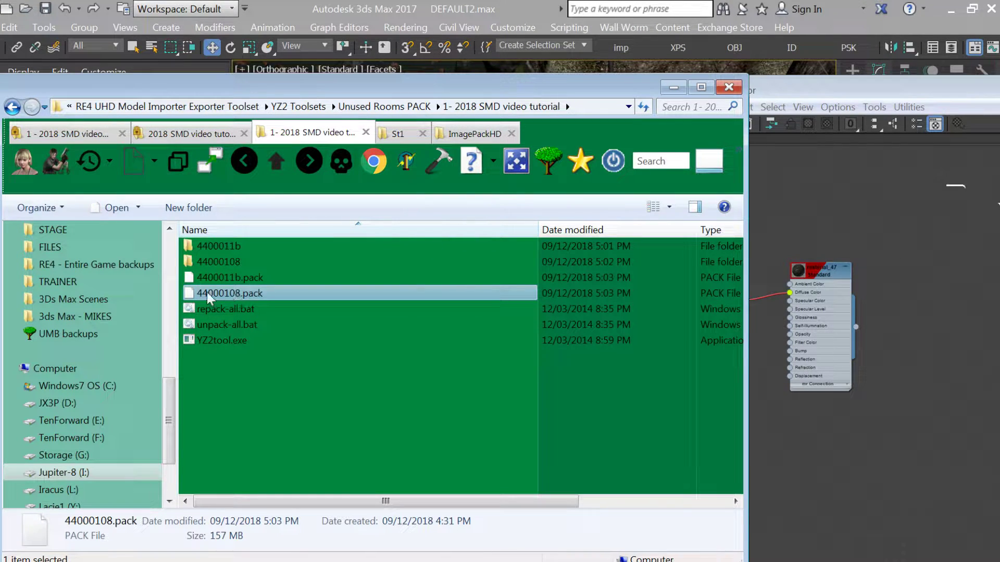
double_click(231, 262)
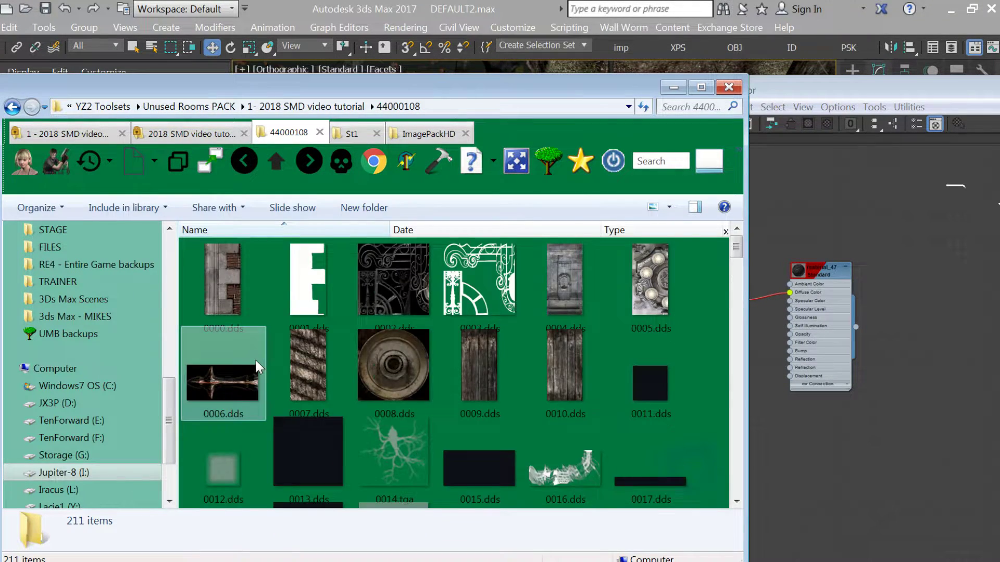
click(242, 467)
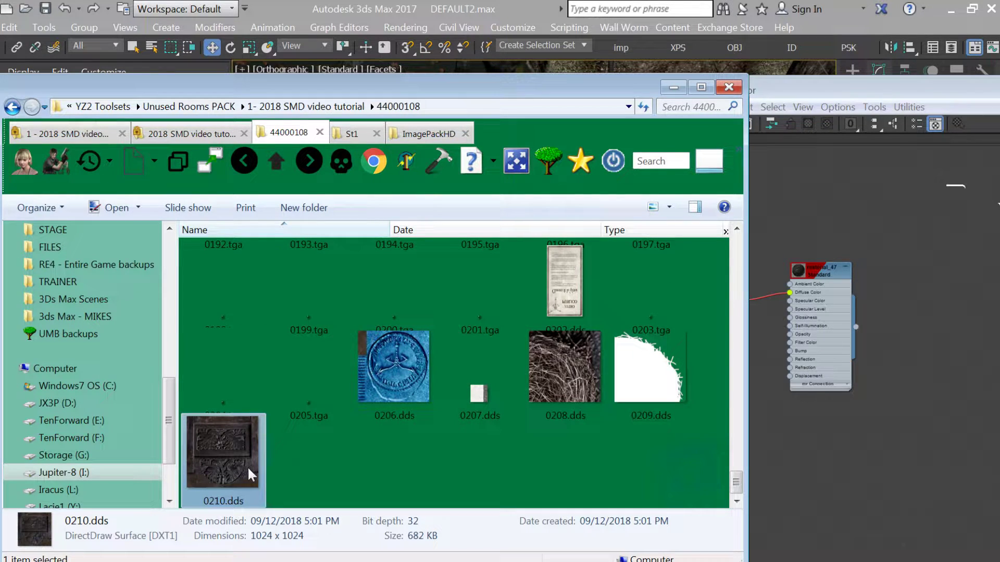
click(277, 159)
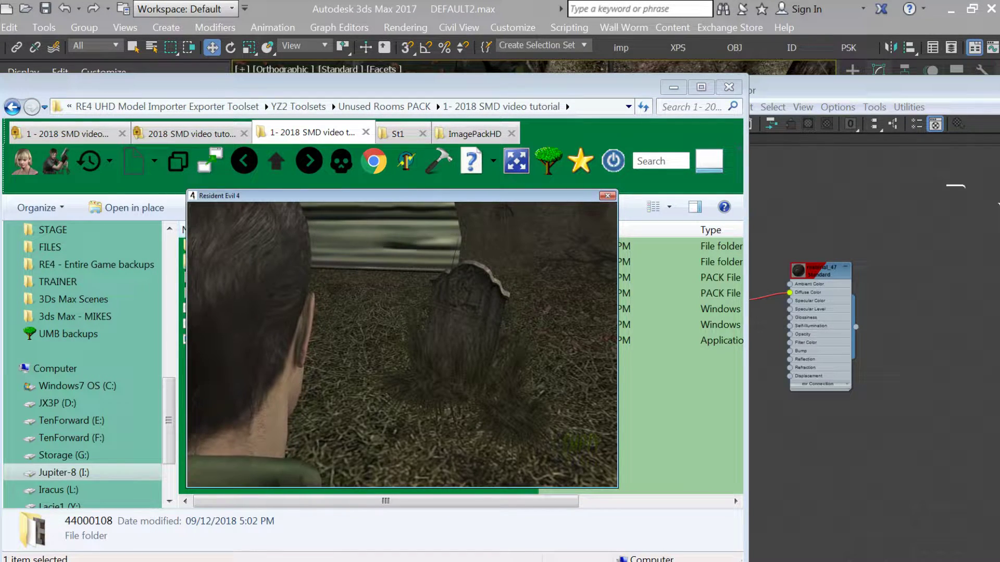
Switch to Resident Evil 4 and load the room to test the chairs model
key(Return)
key(Return)
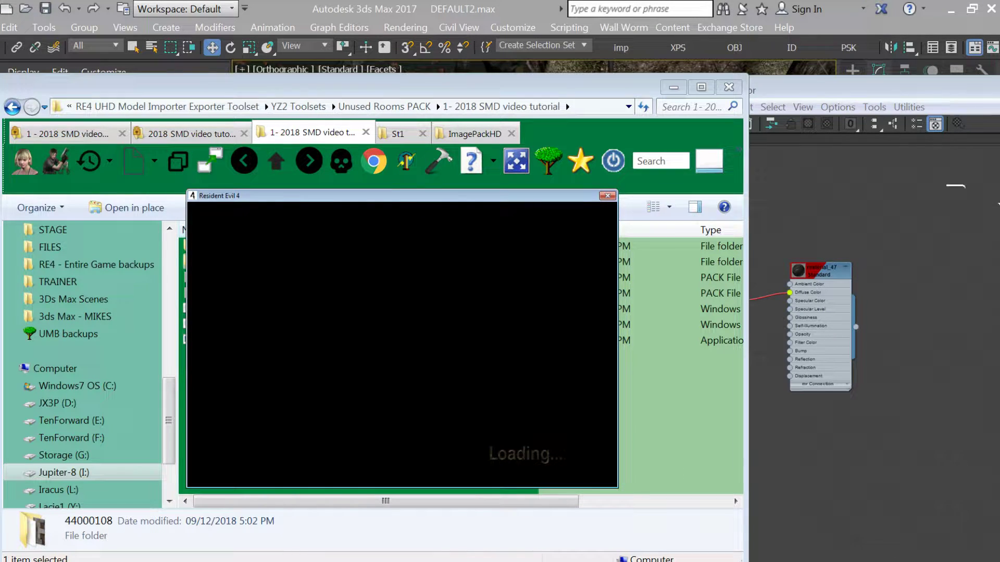
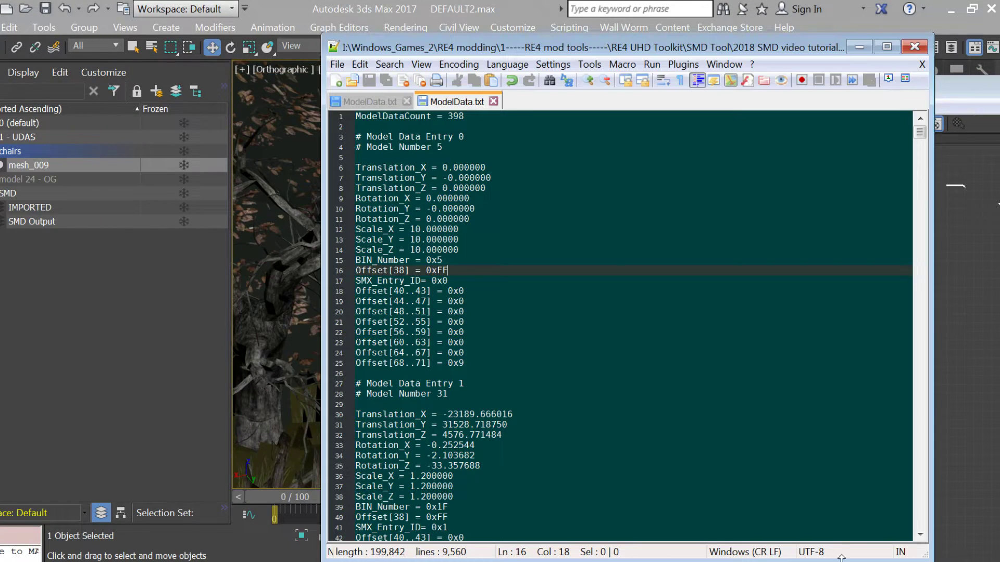
Duplicate the chairs entry 397 at the end of ModelData.txt and number the copy Model Data Entry 398
click(675, 263)
scroll(676, 263, down, 20)
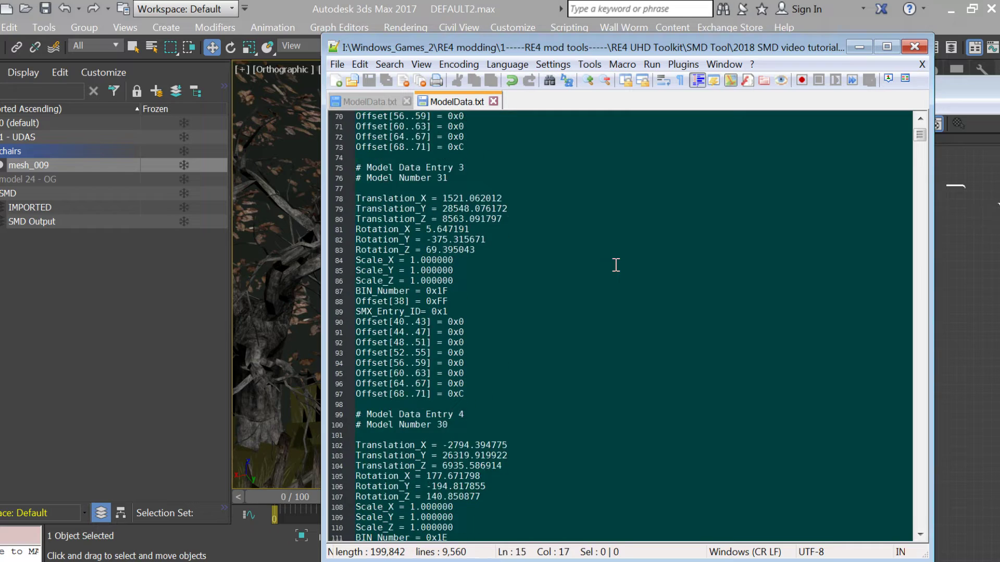
drag(920, 138, 923, 542)
drag(479, 505, 348, 256)
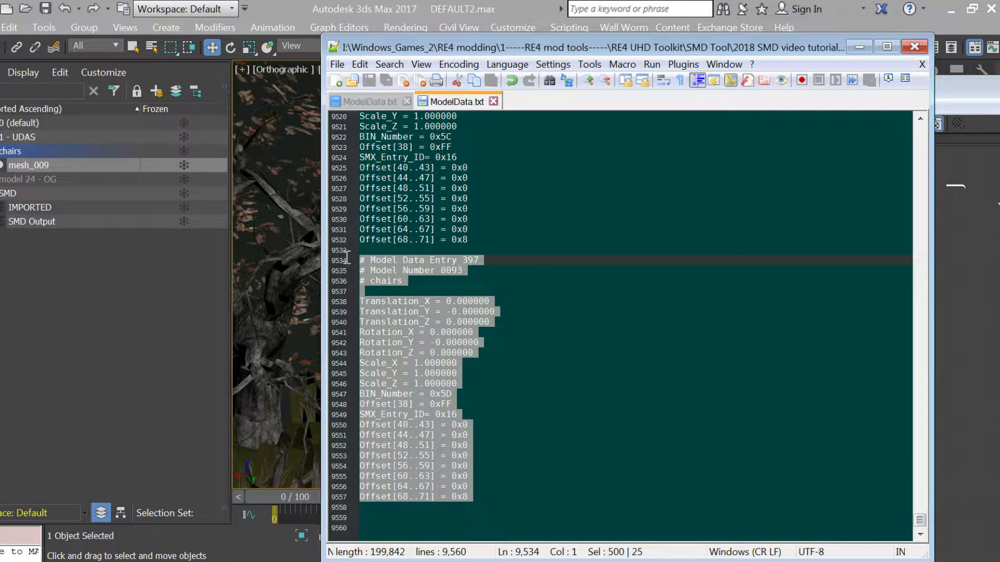
key(ctrl+c)
click(490, 495)
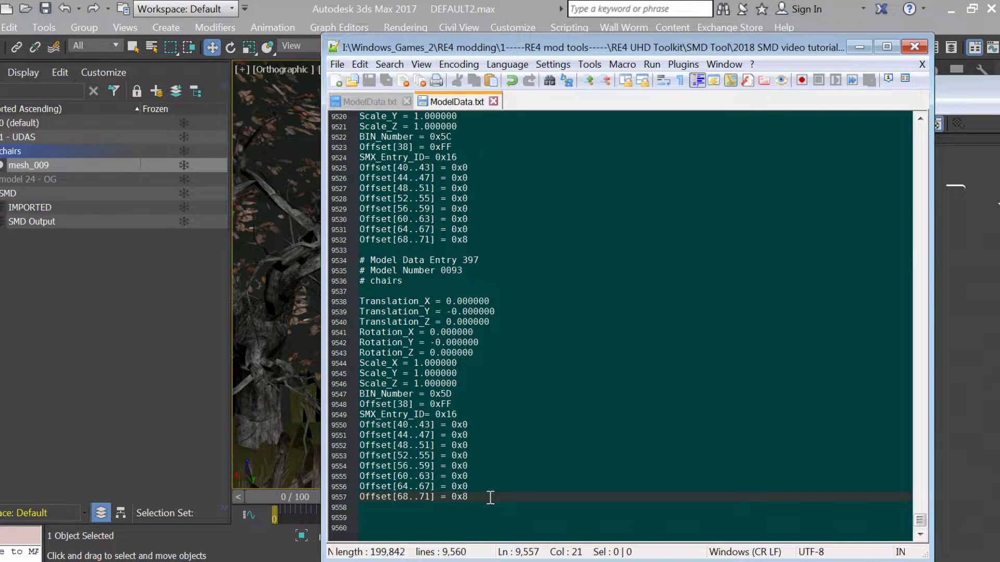
key(Return)
key(Return)
key(ctrl+v)
click(492, 282)
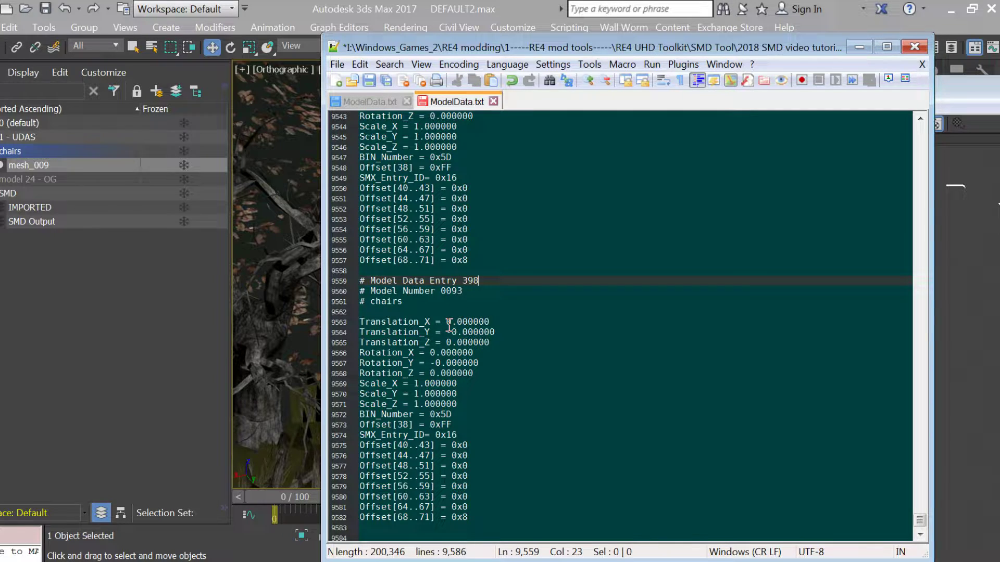
Set entry 398's Translation_Z to 14.000000 and its Rotation_Y to -33.000000
click(451, 341)
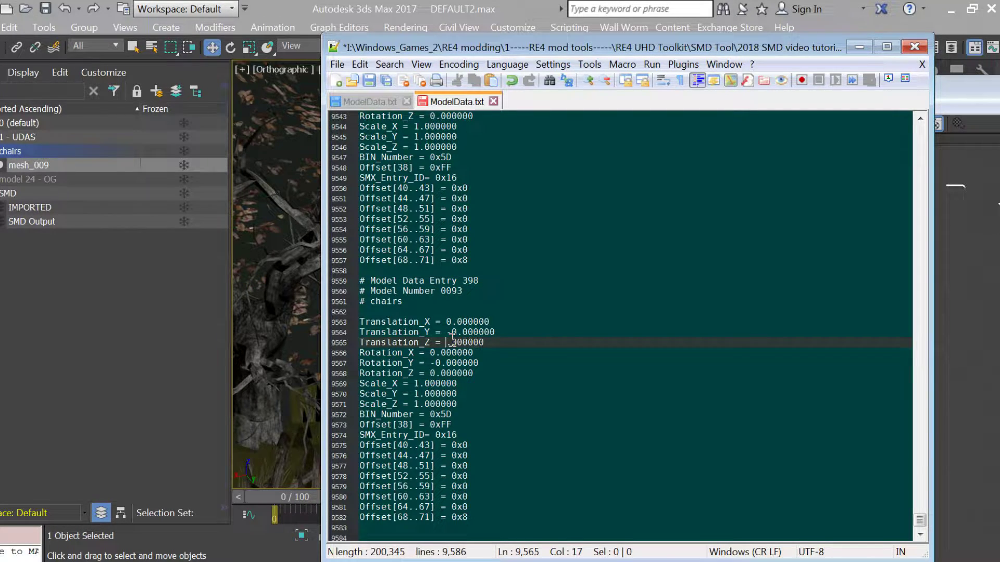
text(14)
double_click(438, 362)
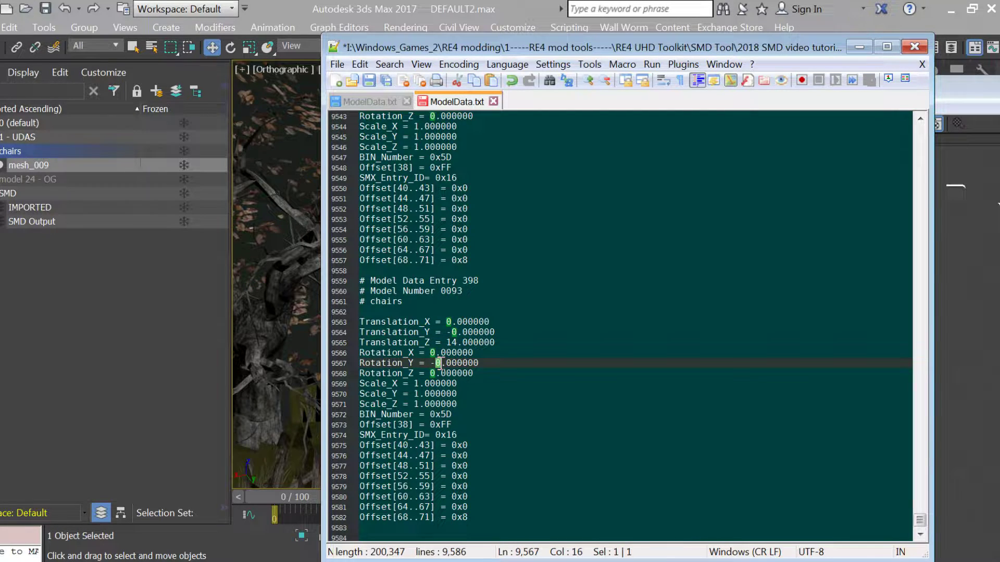
text(33)
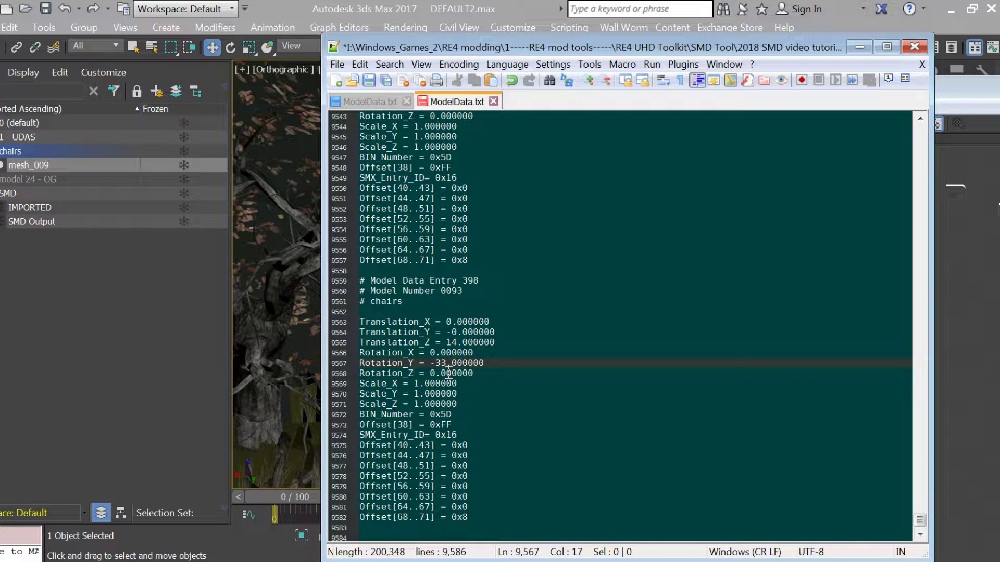
click(486, 287)
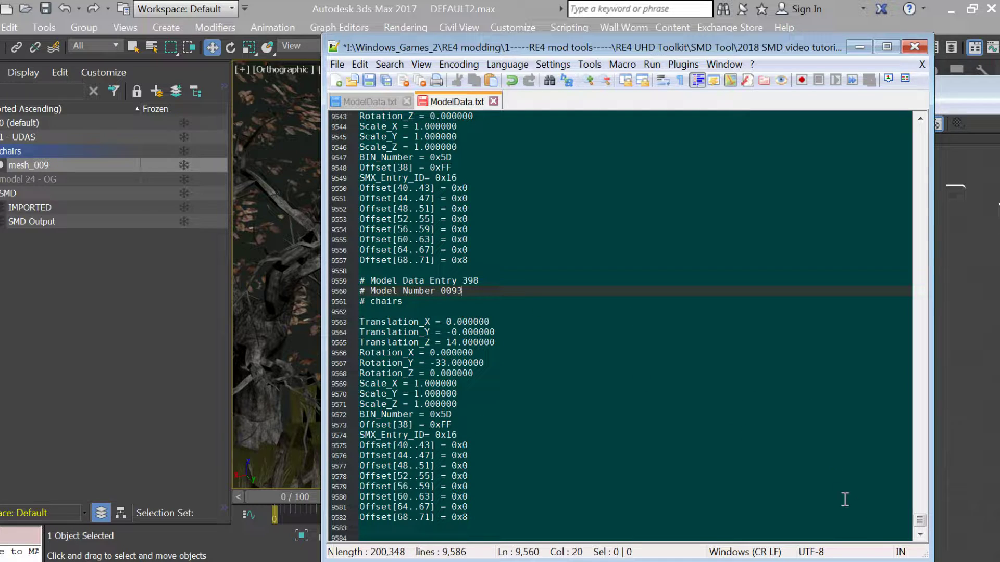
Set ModelDataCount to 399 at the start of ModelData.txt and save the file
drag(920, 519, 920, 127)
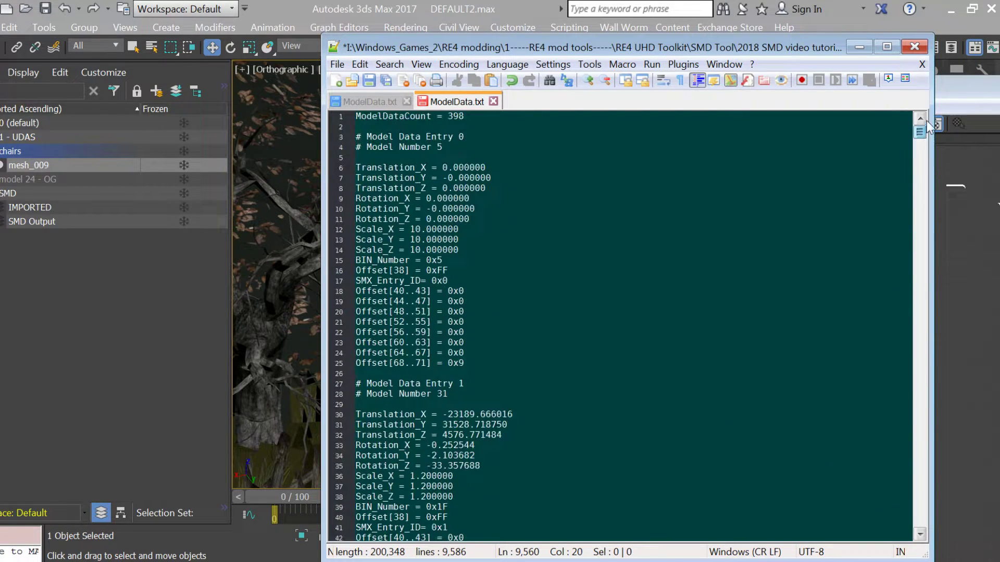
click(559, 118)
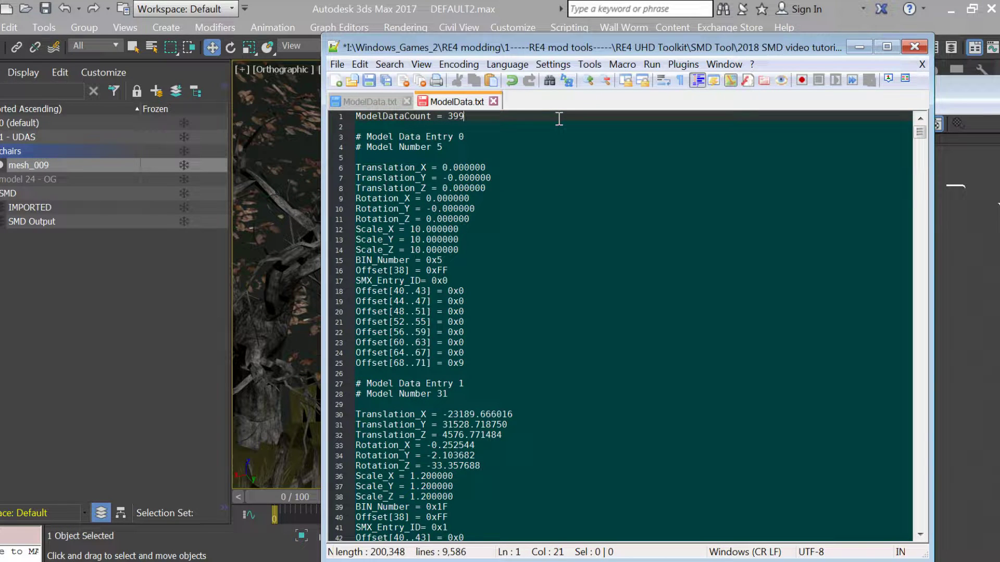
key(ctrl+s)
Run SMD_Repack.bat again to rebuild r108_04.SMD with the second chairs entry
click(372, 561)
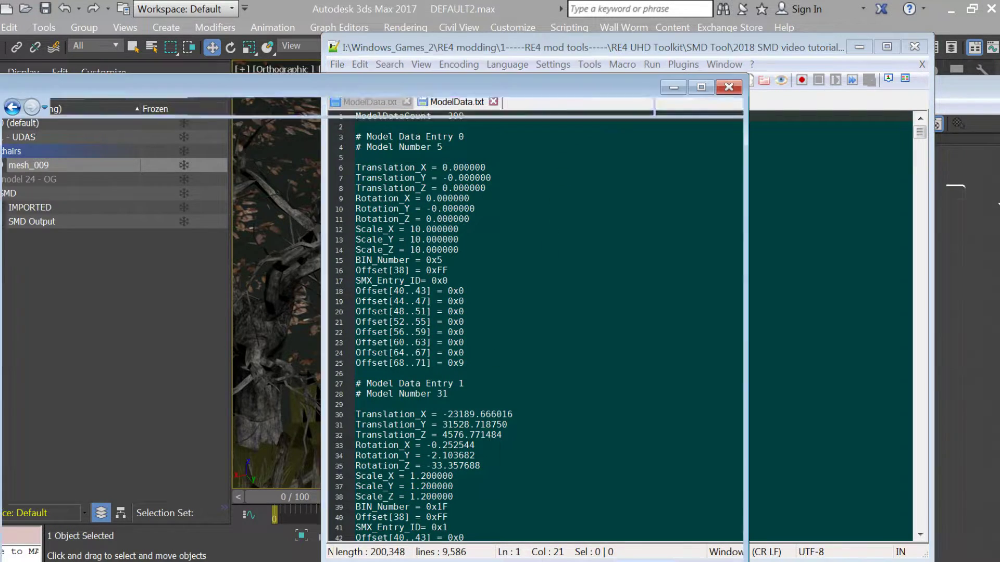
click(181, 136)
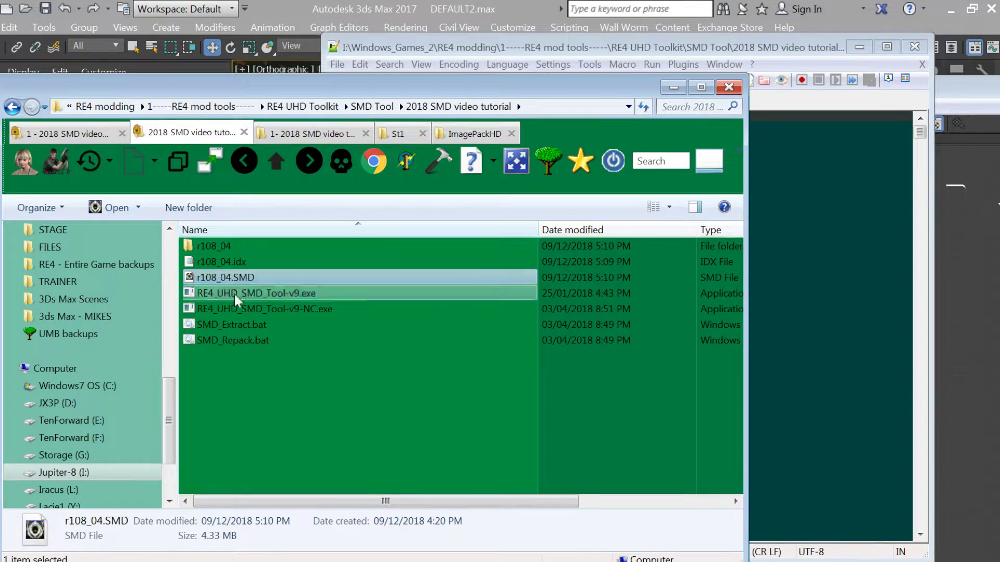
double_click(242, 341)
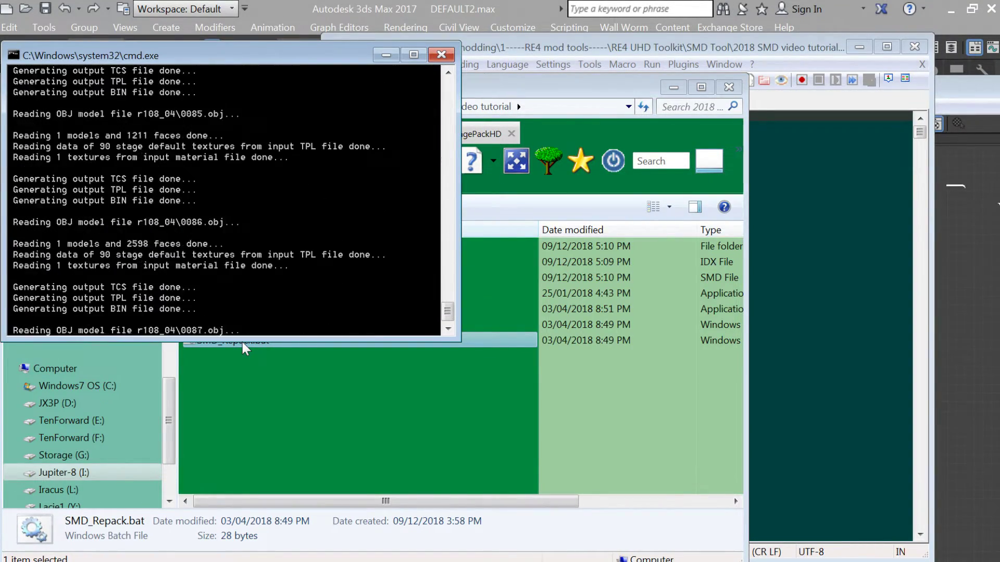
key(Return)
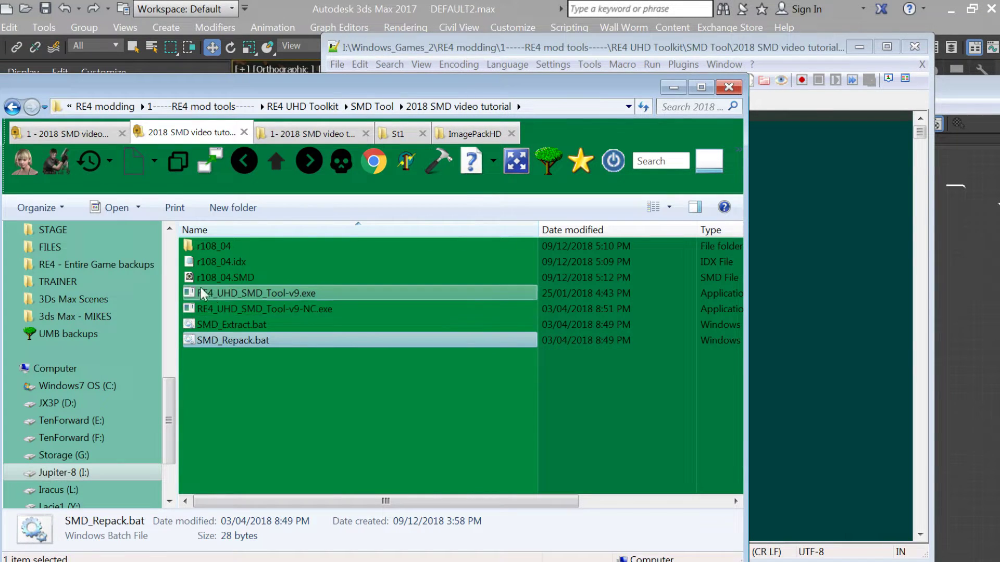
Copy the rebuilt r108_04.SMD into the UDAS tool's r108 folder, replacing the existing file
click(208, 277)
click(103, 140)
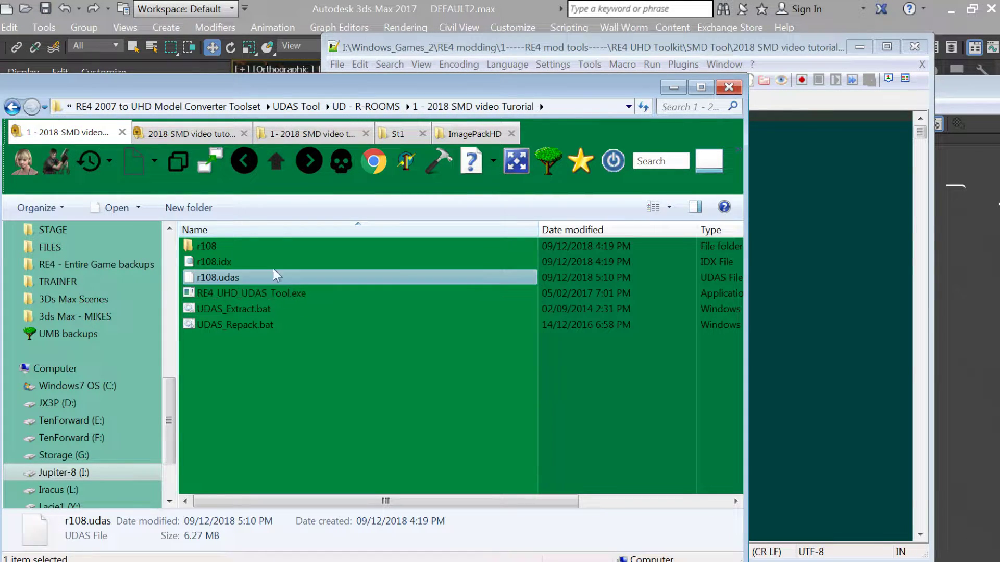
double_click(246, 243)
click(305, 294)
key(ctrl+v)
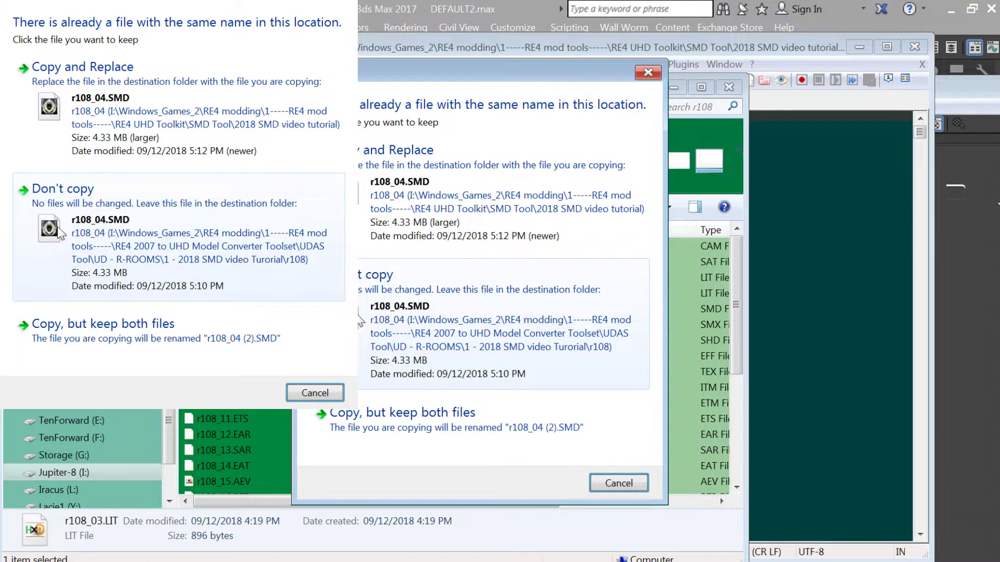
click(341, 156)
Run UDAS_Repack.bat to rebuild r108.udas with the updated SMD file
click(275, 162)
double_click(248, 323)
key(Return)
Copy the rebuilt r108.udas over the one in the game's St1 folder, and close the game after the test run
click(236, 277)
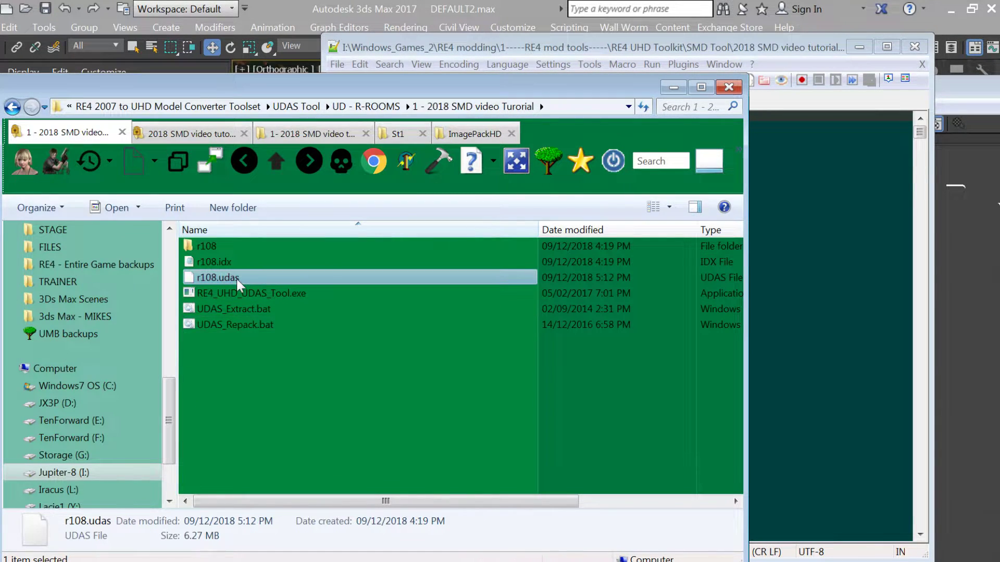
click(404, 136)
click(398, 287)
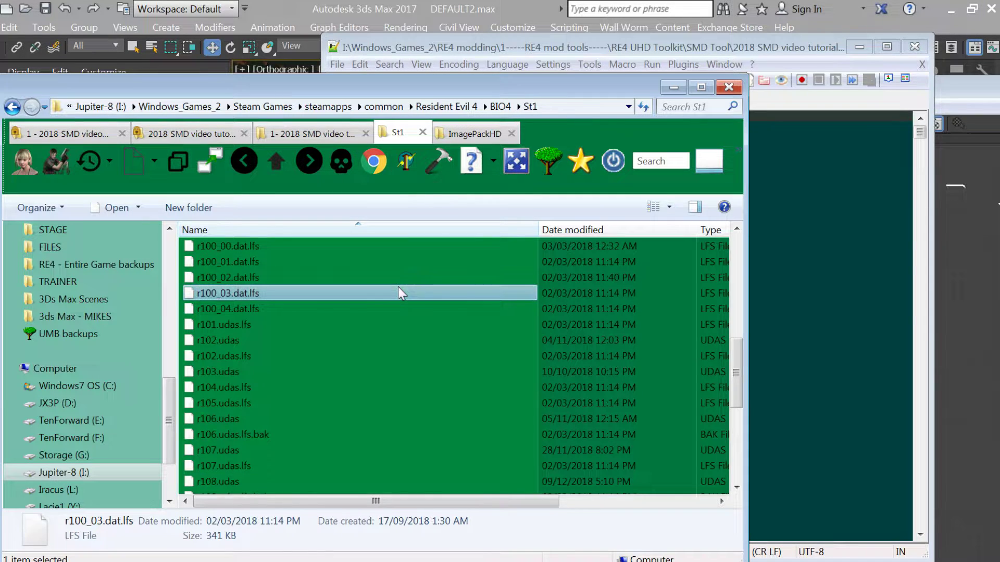
key(ctrl+v)
click(400, 218)
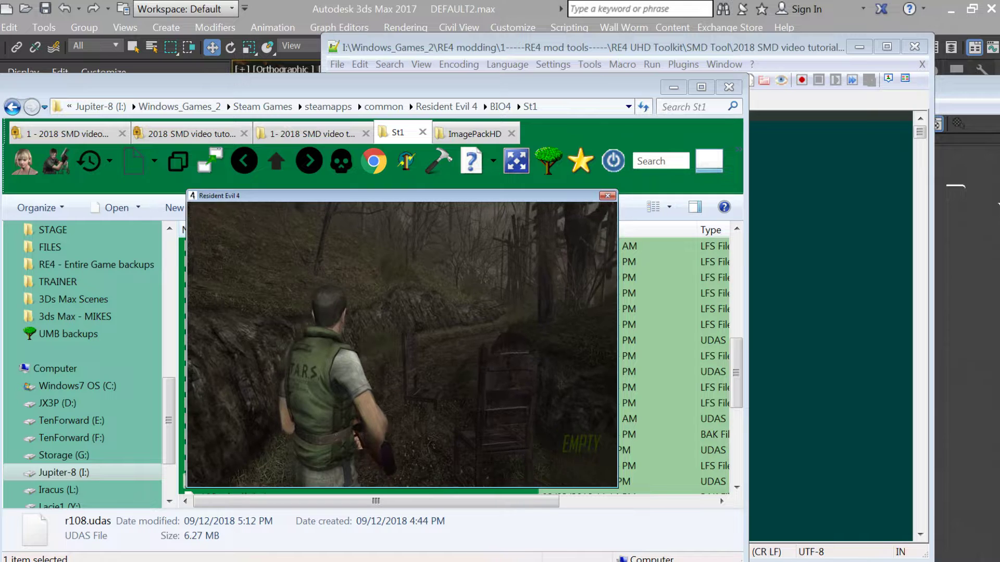
key(alt+F4)
Set Rotation_Y of Model Data Entry 398 to -3.000000 at the end of ModelData.txt
key(alt+Tab)
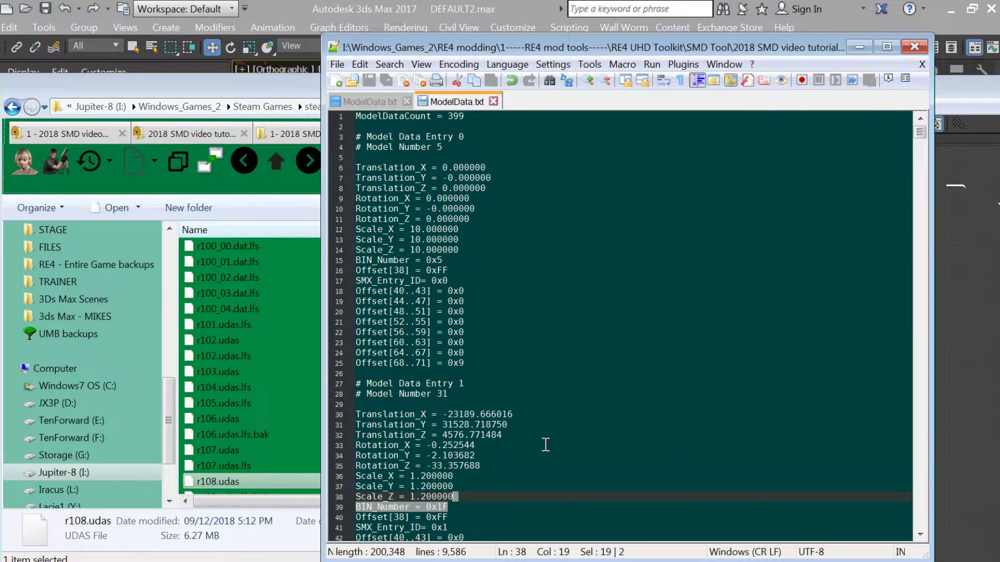
scroll(647, 377, down, 13)
click(864, 458)
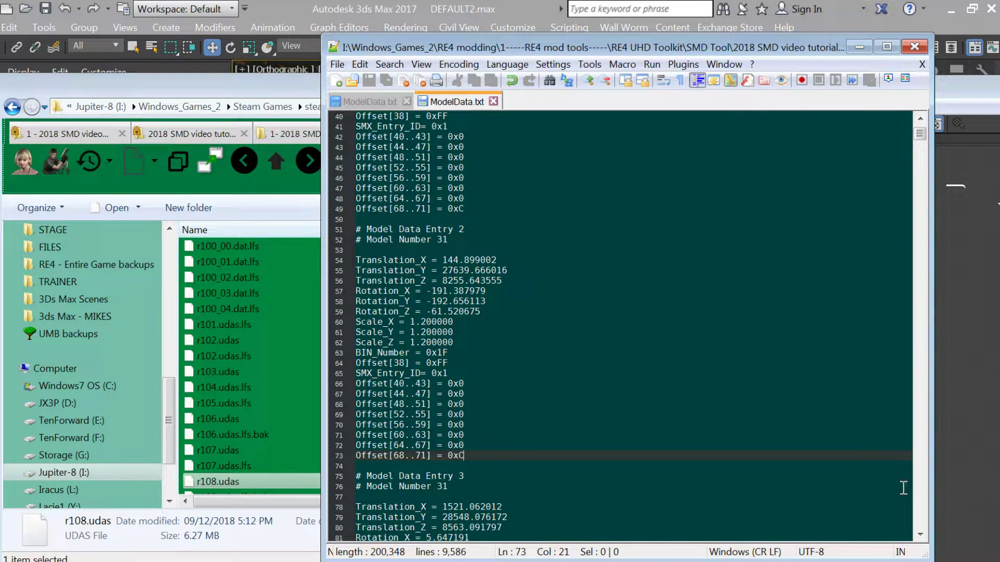
click(917, 493)
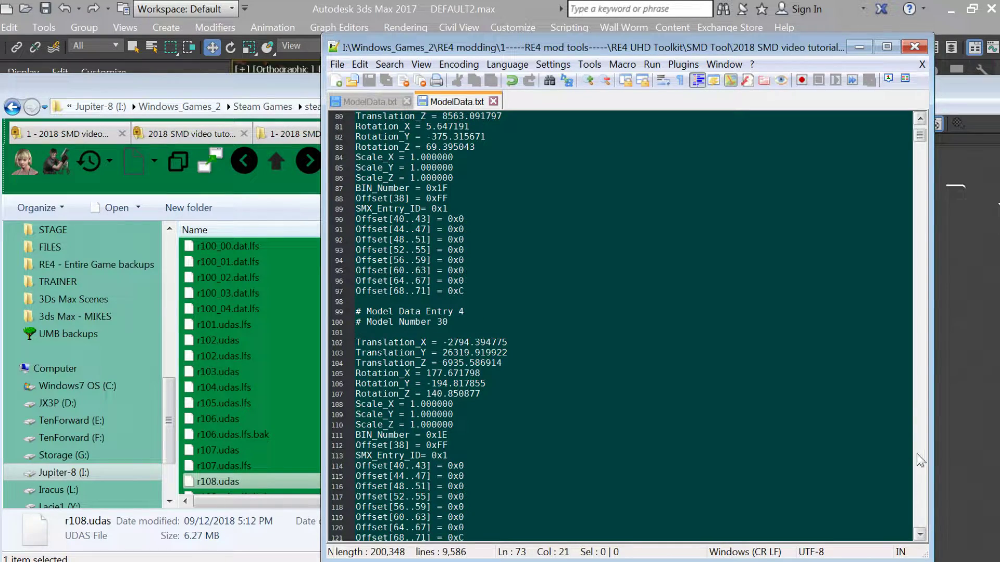
click(834, 395)
scroll(834, 397, down, 20)
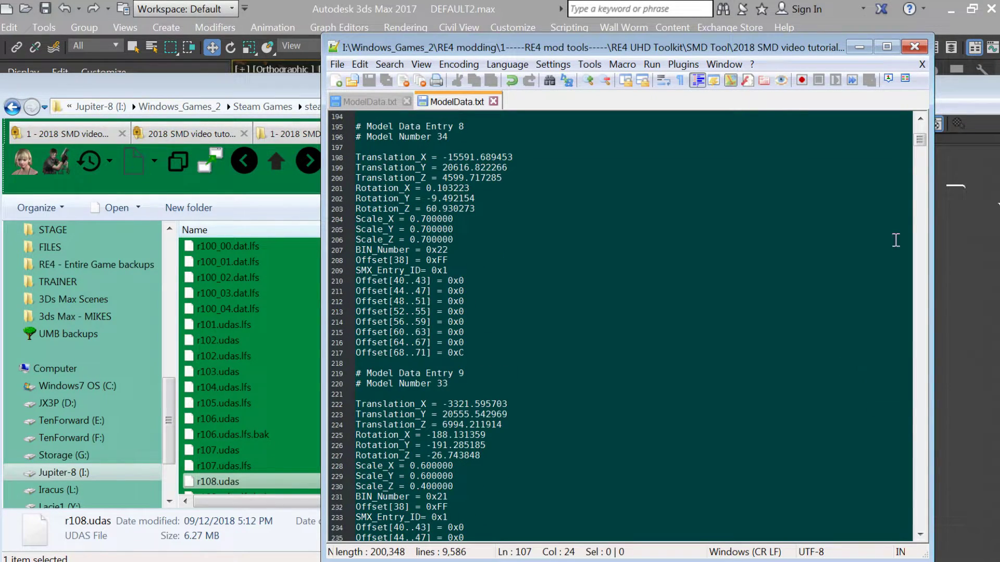
drag(922, 140, 930, 535)
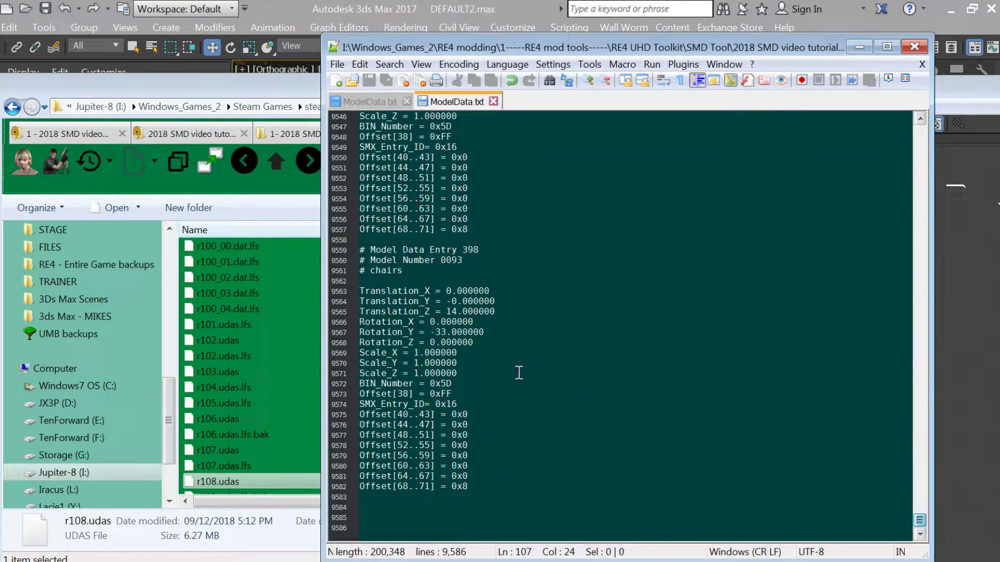
click(458, 311)
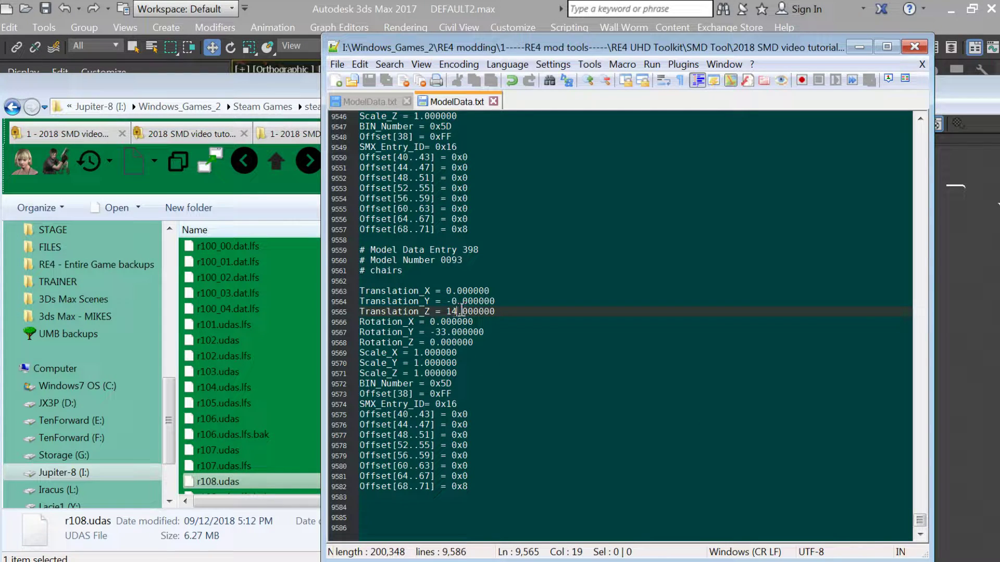
click(441, 333)
key(BackSpace)
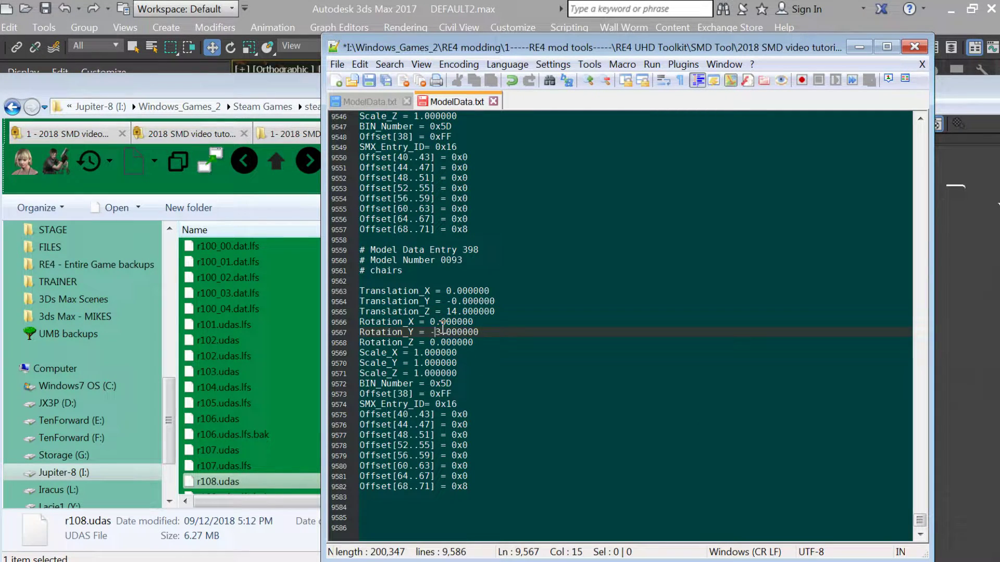
click(440, 342)
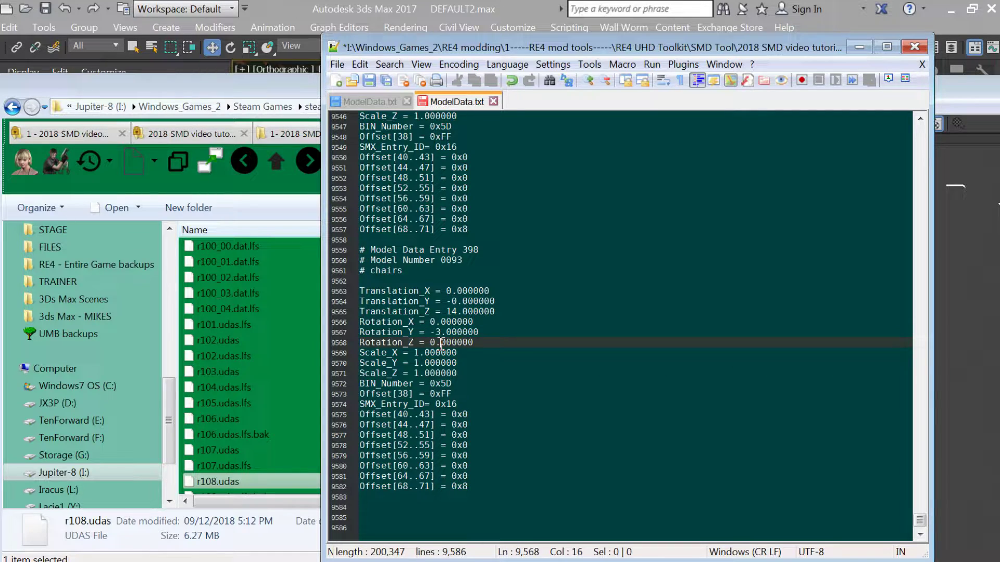
Delete the three surplus blank lines at the end of ModelData.txt and save the file
scroll(441, 344, up, 4)
scroll(441, 344, down, 4)
mouse_move(920, 520)
mouse_down()
mouse_move(925, 117)
mouse_move(921, 520)
mouse_up()
click(475, 523)
key(BackSpace)
key(BackSpace)
key(BackSpace)
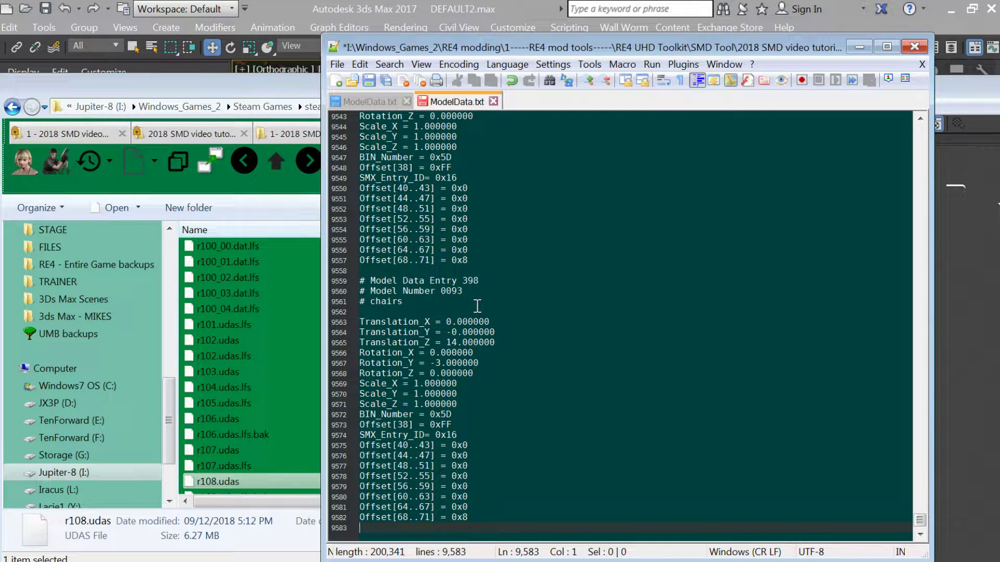
key(ctrl+s)
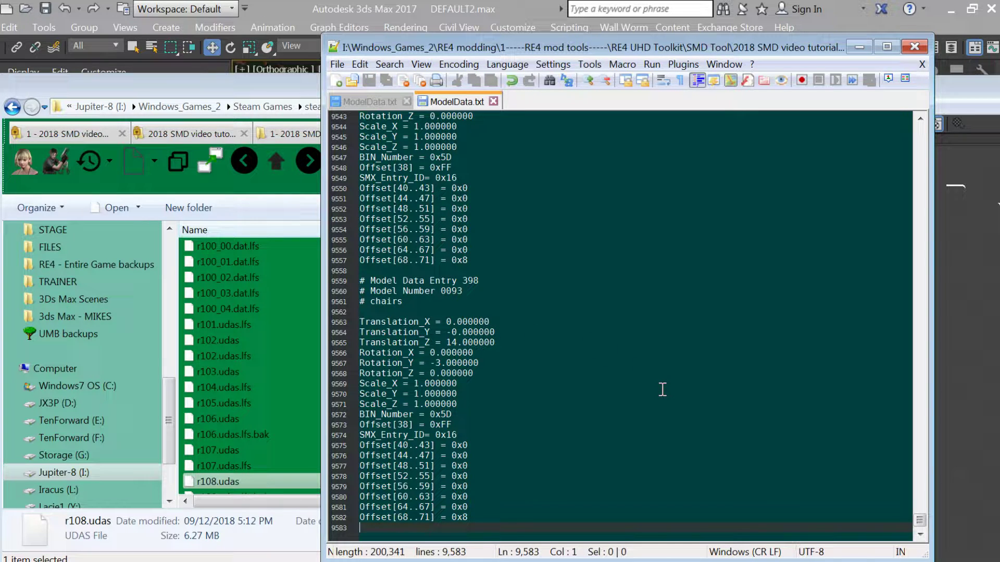
Run SMD_Repack.bat in the SMD tool's 2018 SMD video tutorial folder to rebuild r108_04.SMD
click(84, 133)
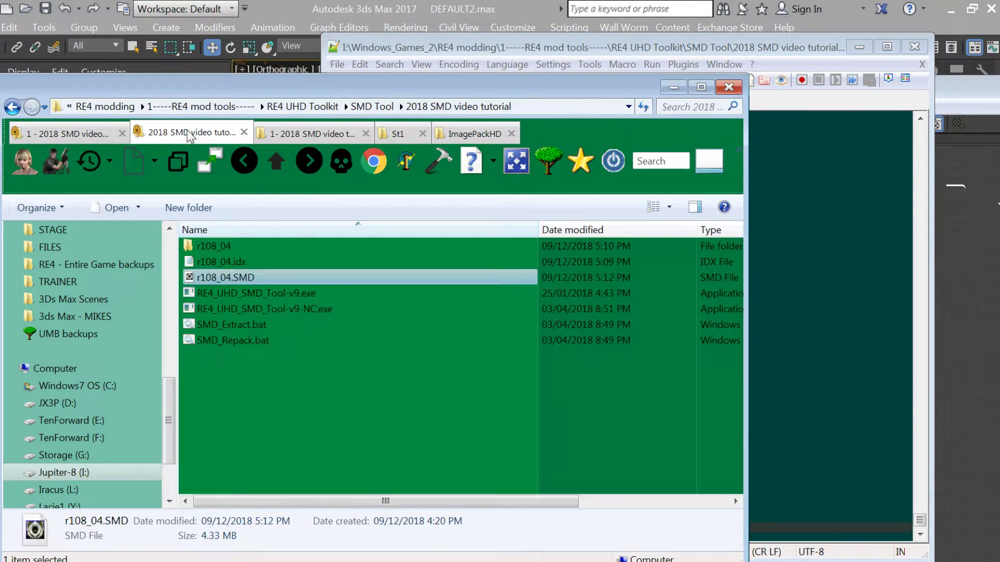
double_click(254, 337)
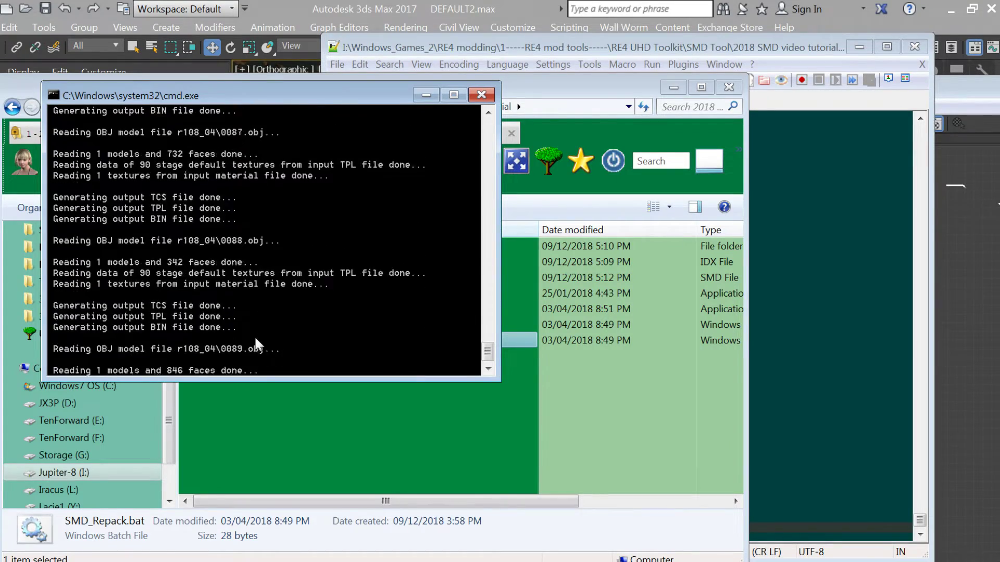
key(Return)
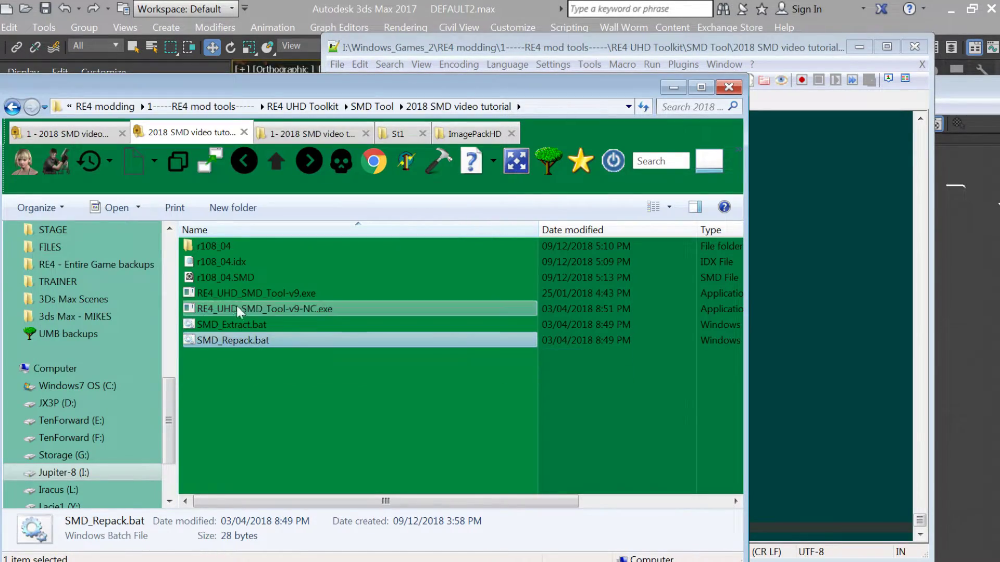
Copy r108_04.SMD to the UDAS tool folder and move it into the r108 subfolder, replacing the older file
click(227, 278)
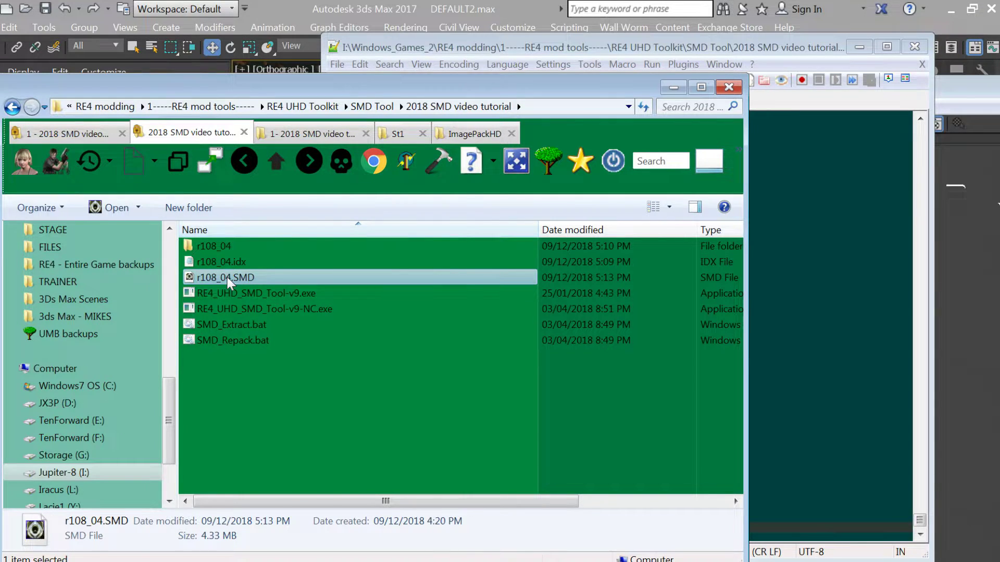
right_click(226, 277)
click(271, 489)
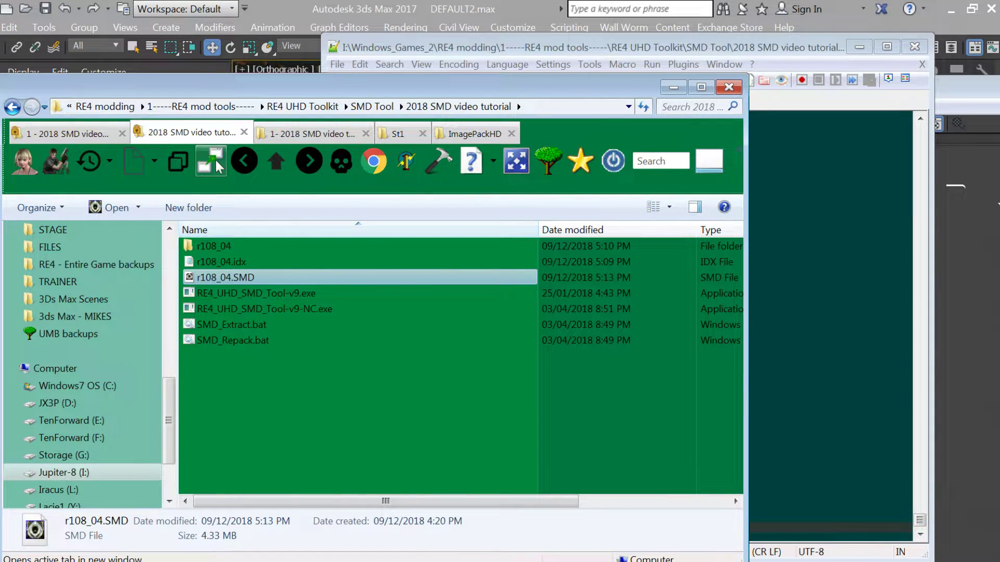
click(73, 133)
key(ctrl+v)
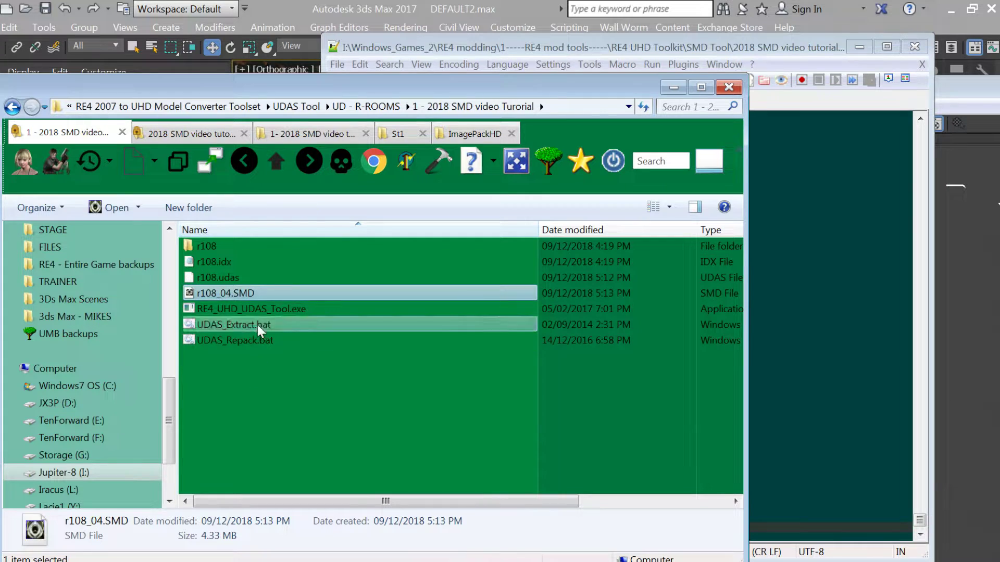
drag(234, 292, 211, 245)
click(326, 227)
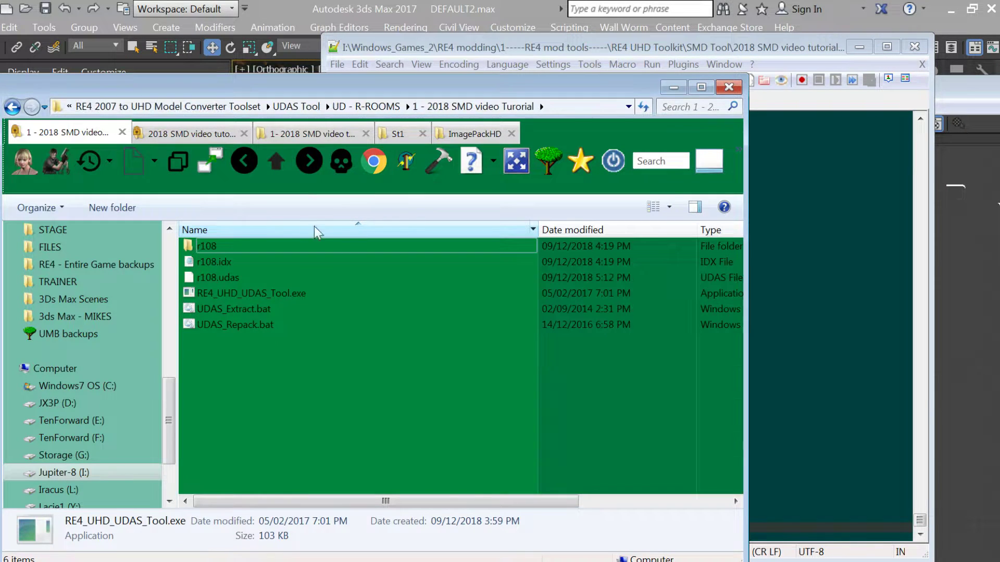
Create a shortcut to the r108 folder and rename it "r108 - udas MOD"
right_click(203, 245)
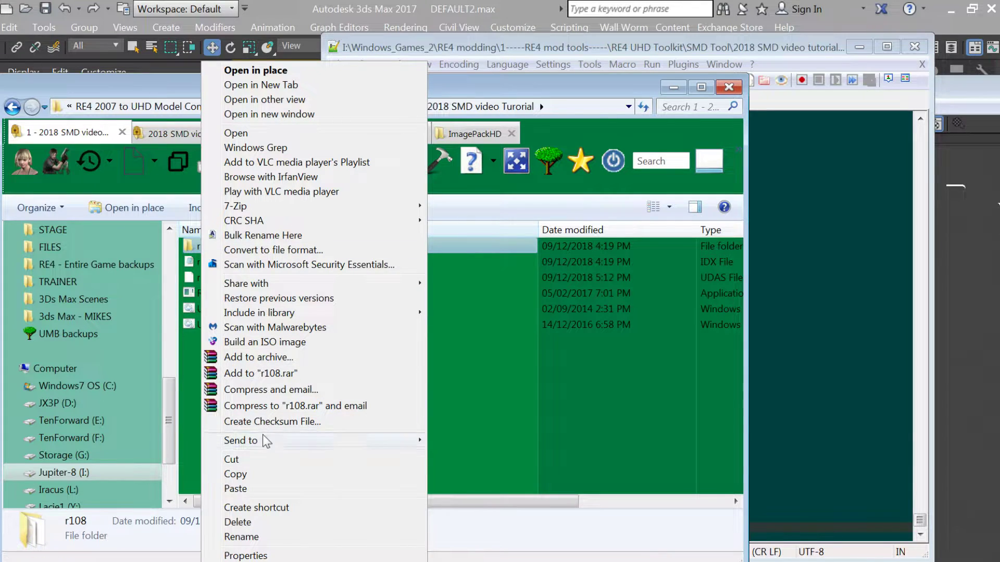
click(266, 508)
click(229, 263)
drag(229, 263, 287, 268)
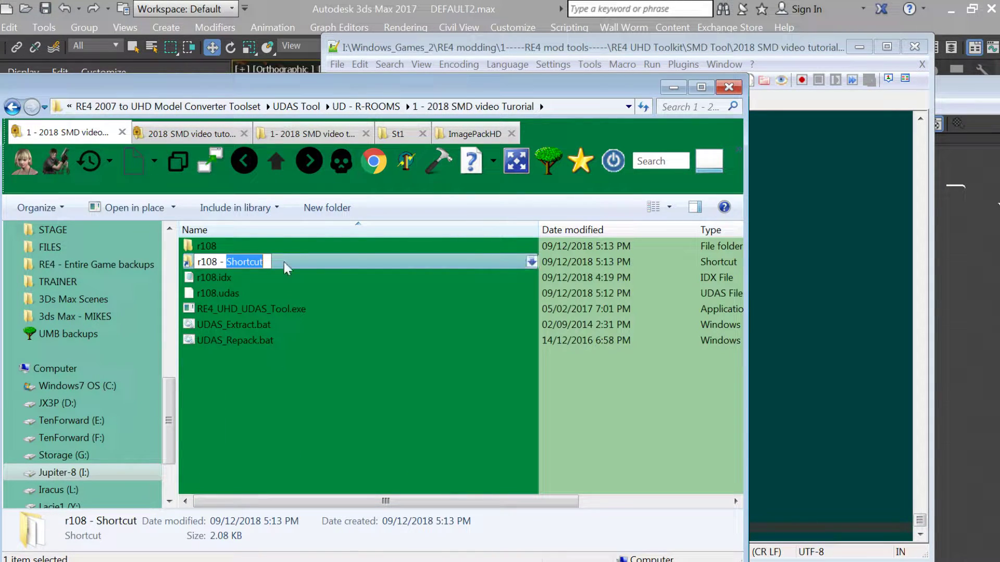
text(udas MOD)
key(Return)
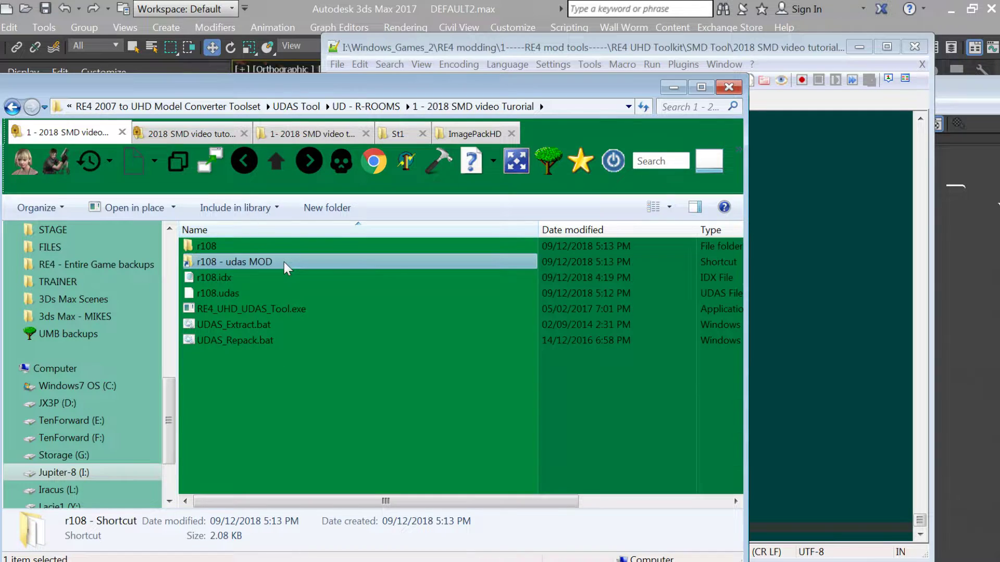
Place a copy of the "r108 - udas MOD" shortcut in the SMD tool's 2018 SMD video tutorial folder
click(202, 132)
click(287, 369)
key(ctrl+v)
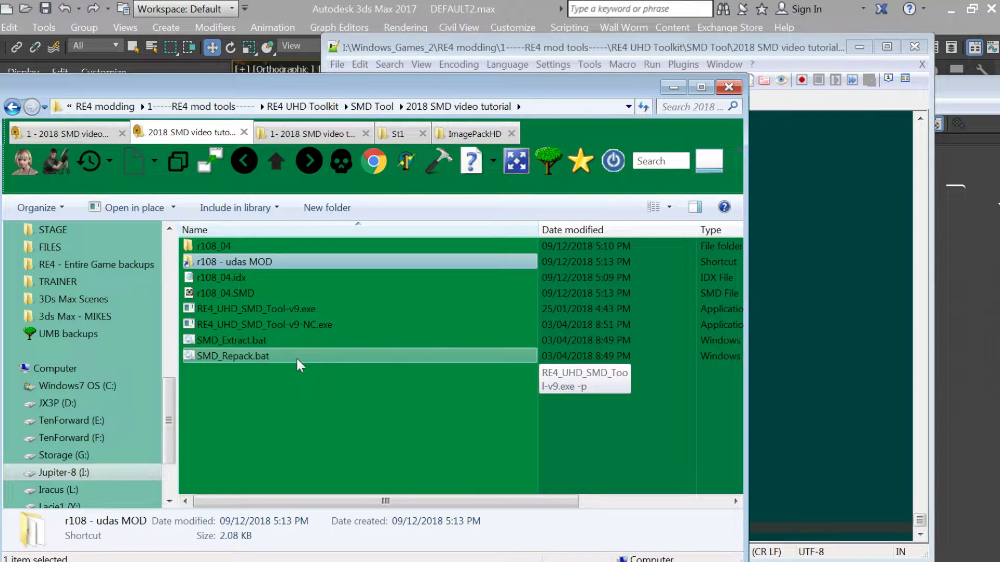
Return to the UDAS tool folder and run UDAS_Repack.bat to rebuild r108.udas
click(245, 293)
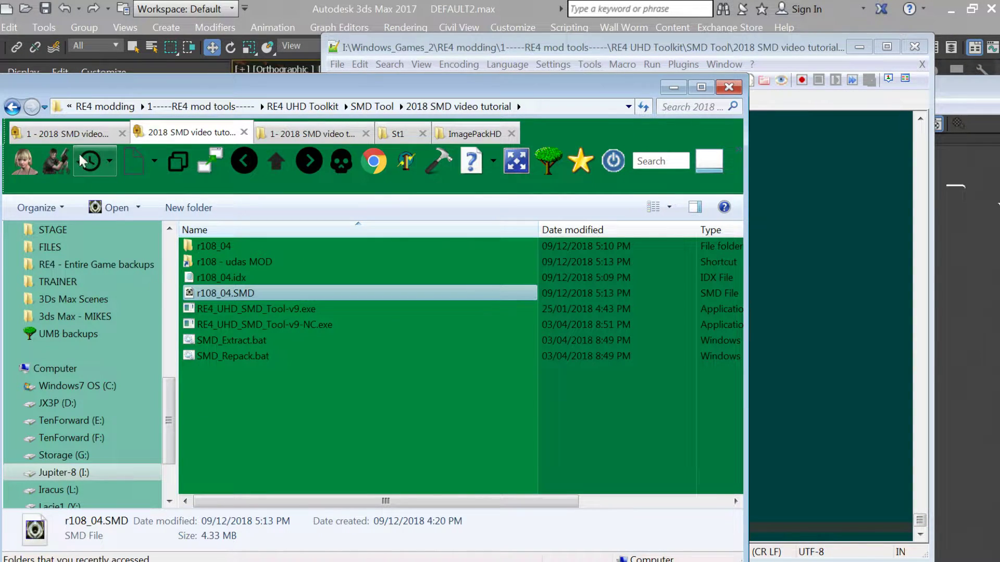
click(81, 162)
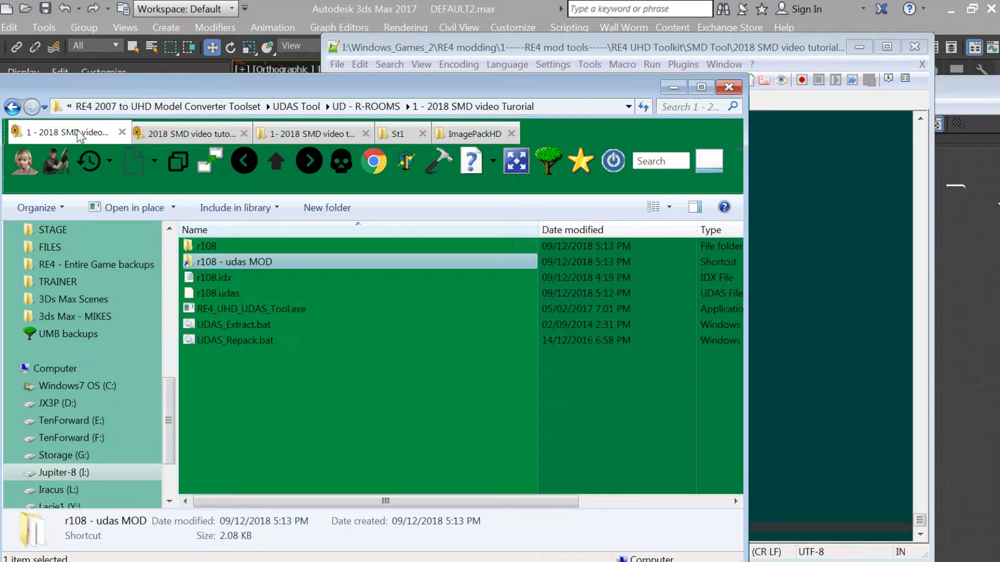
double_click(219, 340)
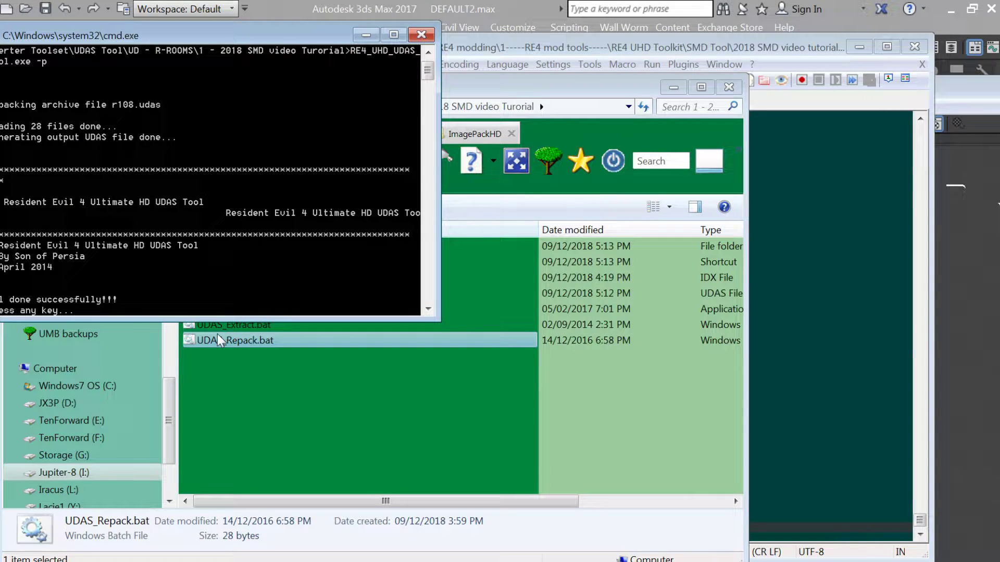
key(Return)
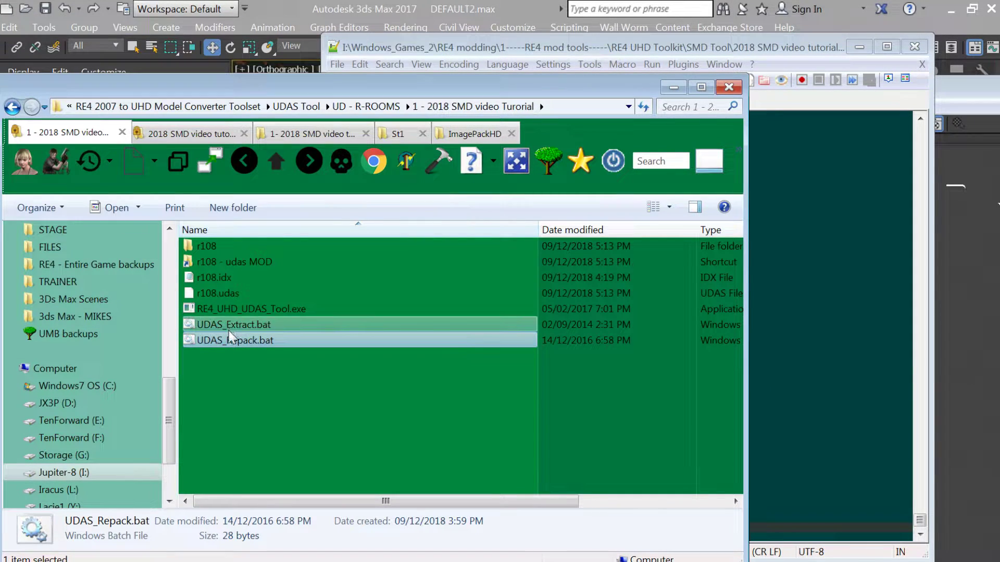
Copy the "St1 - Shortcut" from the game's BIO4 folder into the UDAS tool's 2018 SMD video tutorial folder
click(229, 294)
click(409, 137)
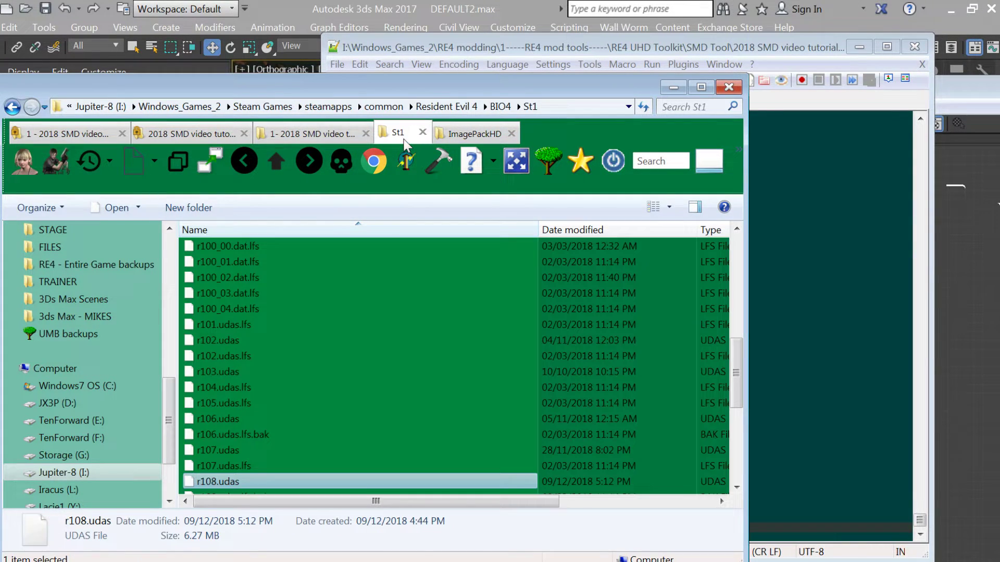
click(274, 164)
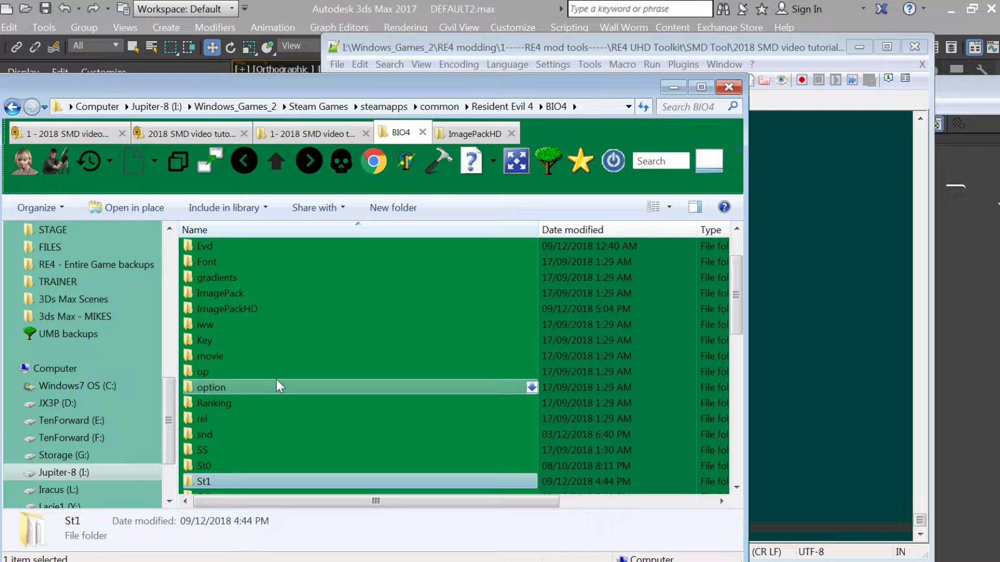
click(242, 420)
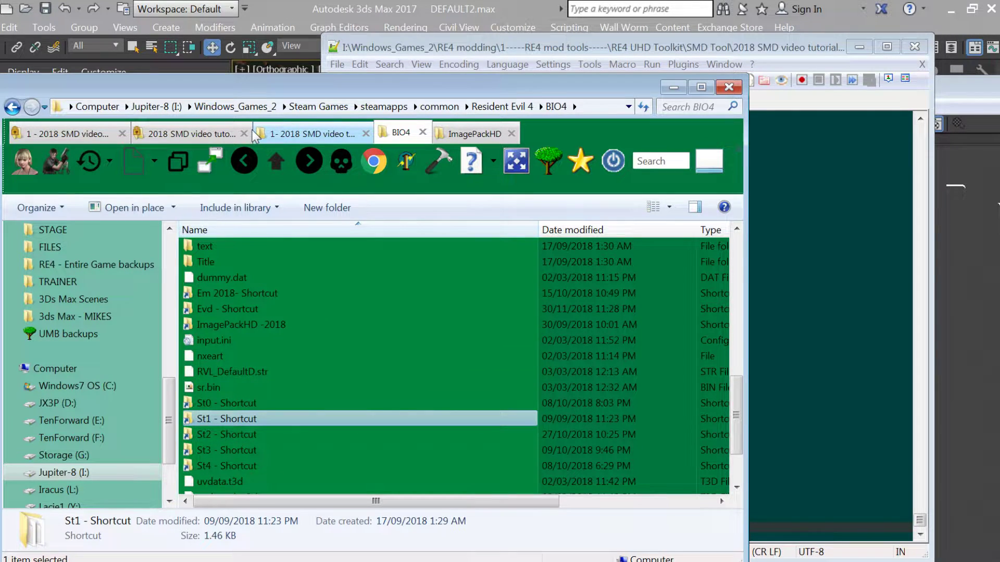
click(208, 133)
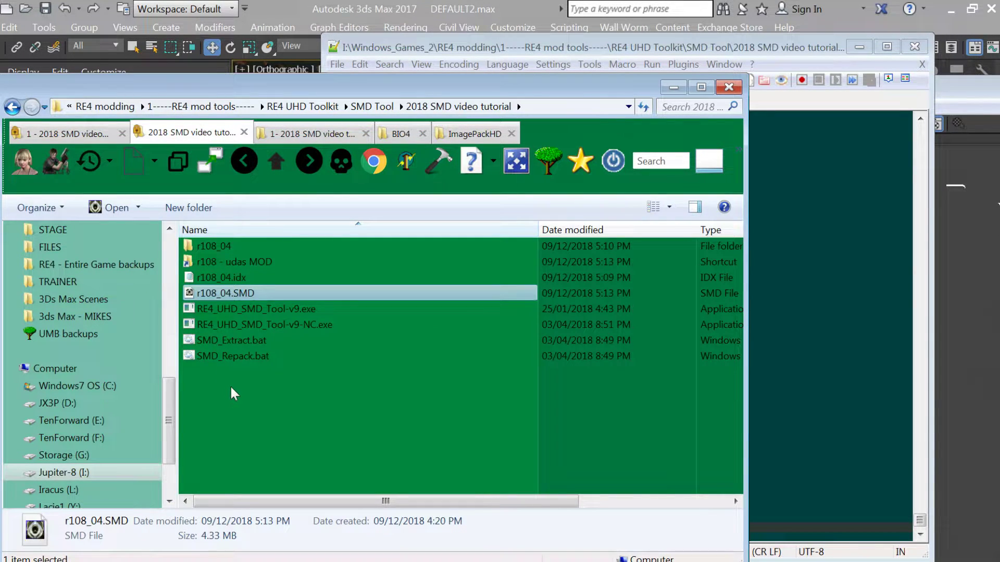
click(97, 137)
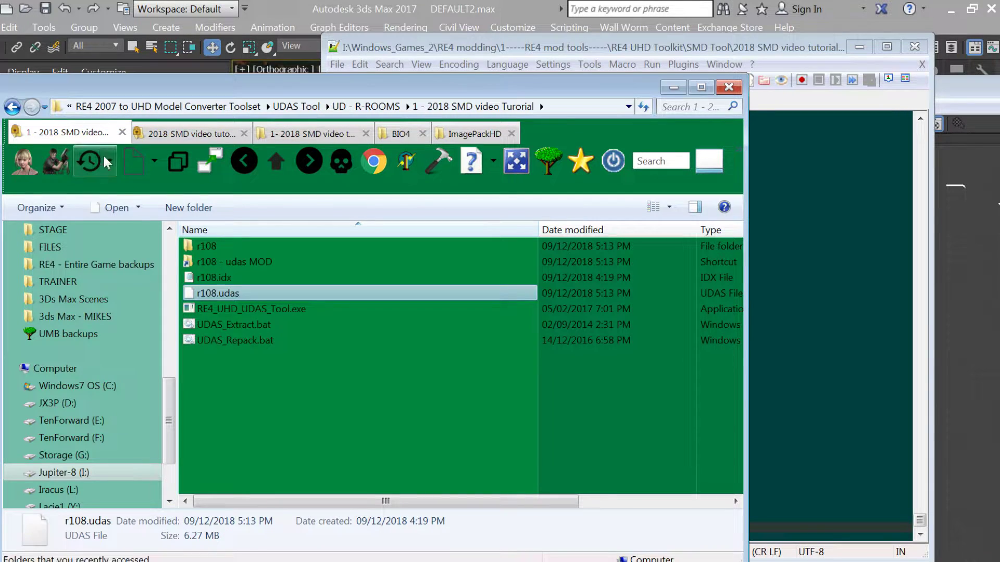
click(277, 401)
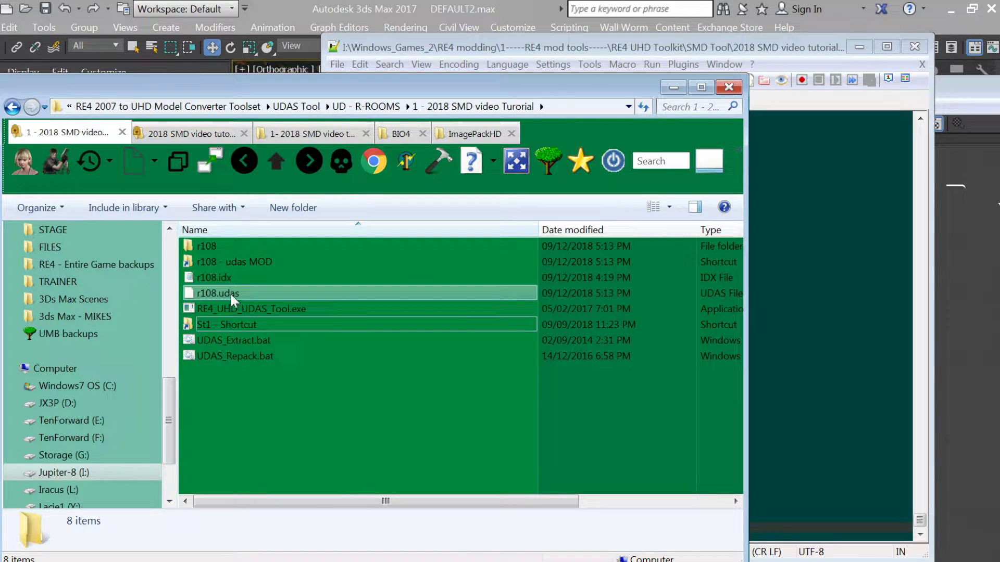
Run UDAS_Repack.bat again and send the rebuilt r108.udas to the game folder through the St1 shortcut
click(235, 357)
double_click(236, 357)
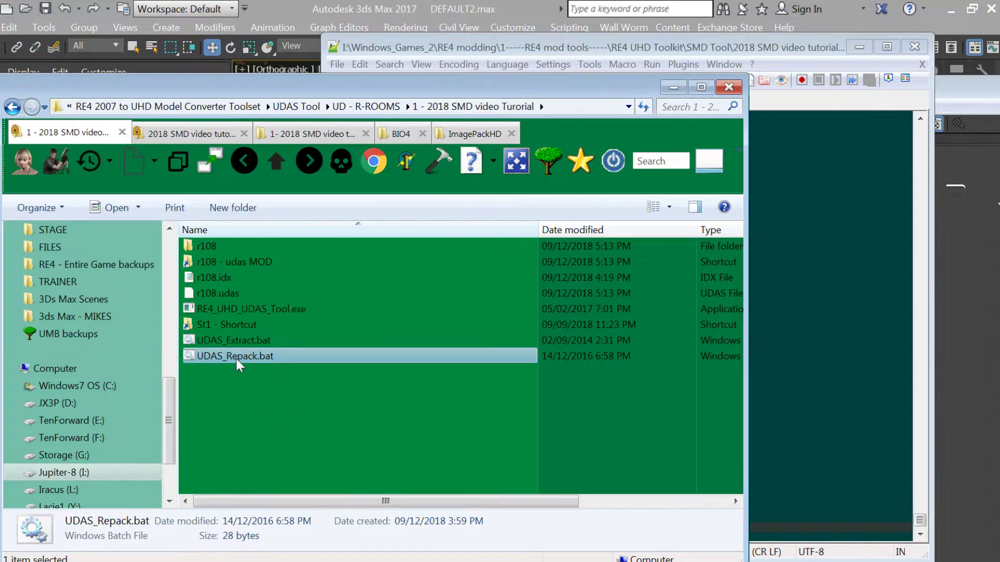
click(219, 293)
drag(246, 336, 245, 323)
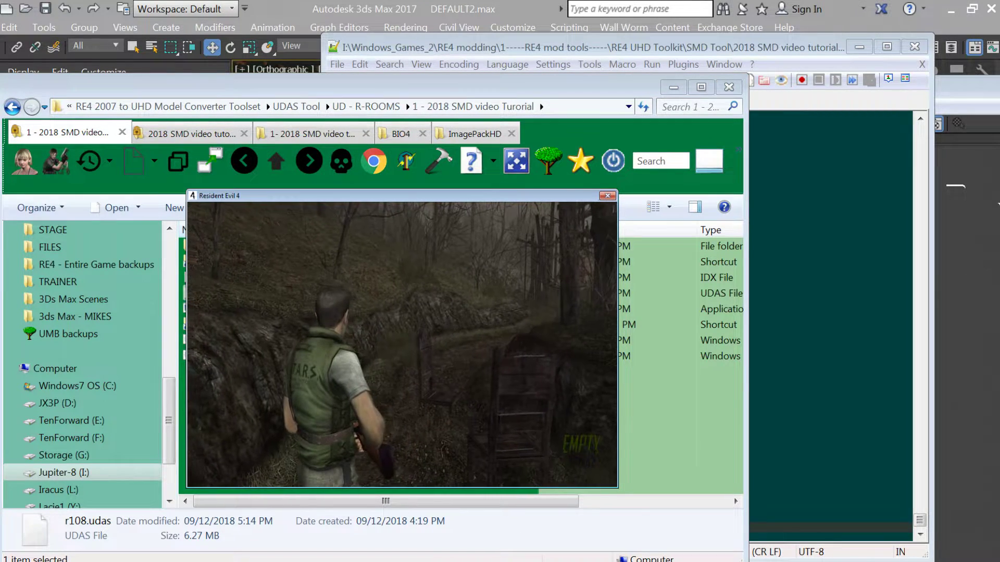
Try to reload the modified room in the running Resident Evil 4 and close the program
key(Escape)
key(Return)
key(Return)
key(Return)
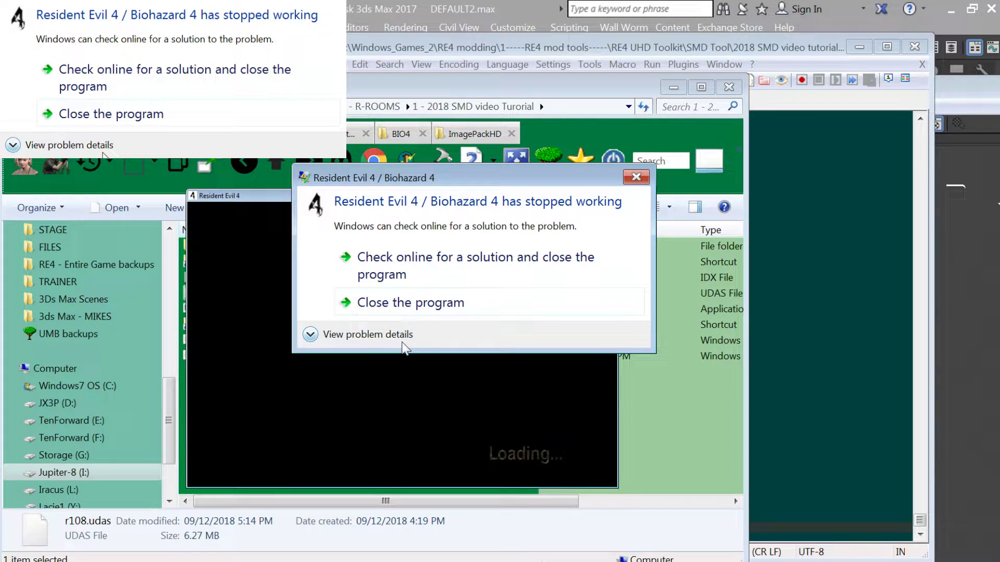
click(404, 304)
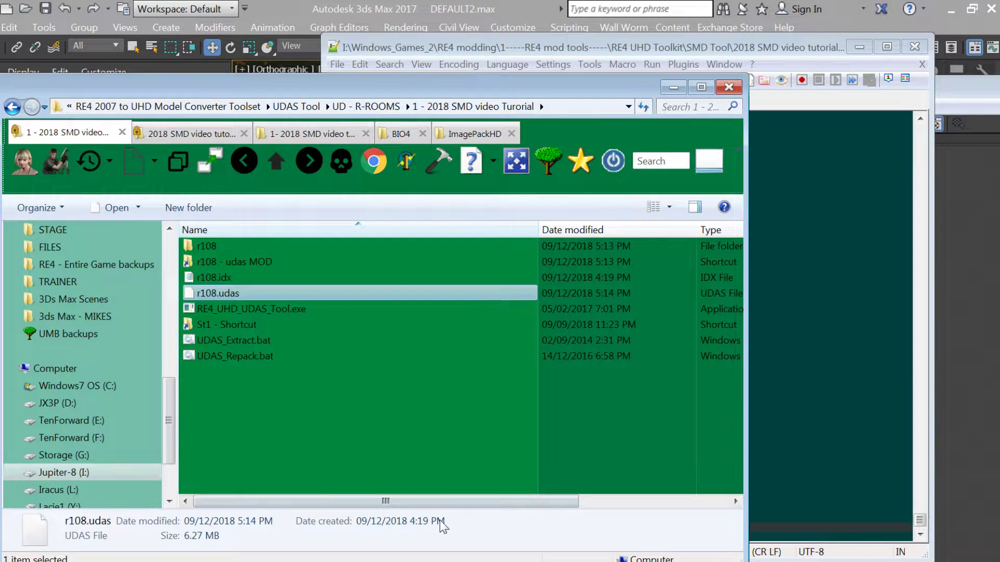
Switch to the relaunched Resident Evil 4, clear the covering windows and open Scott's Window Resizing Utility from the desktop
key(alt+Tab)
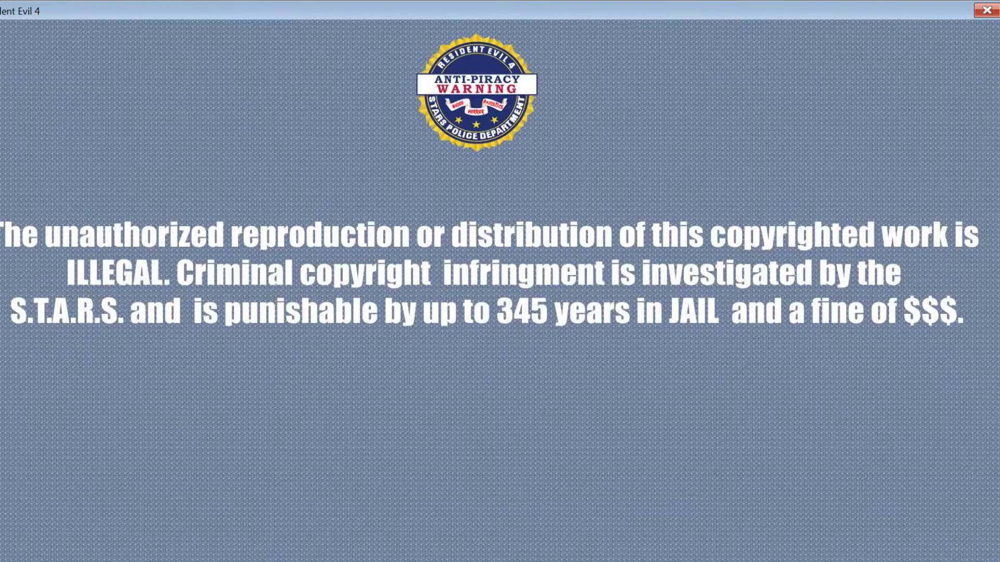
key(alt+Tab)
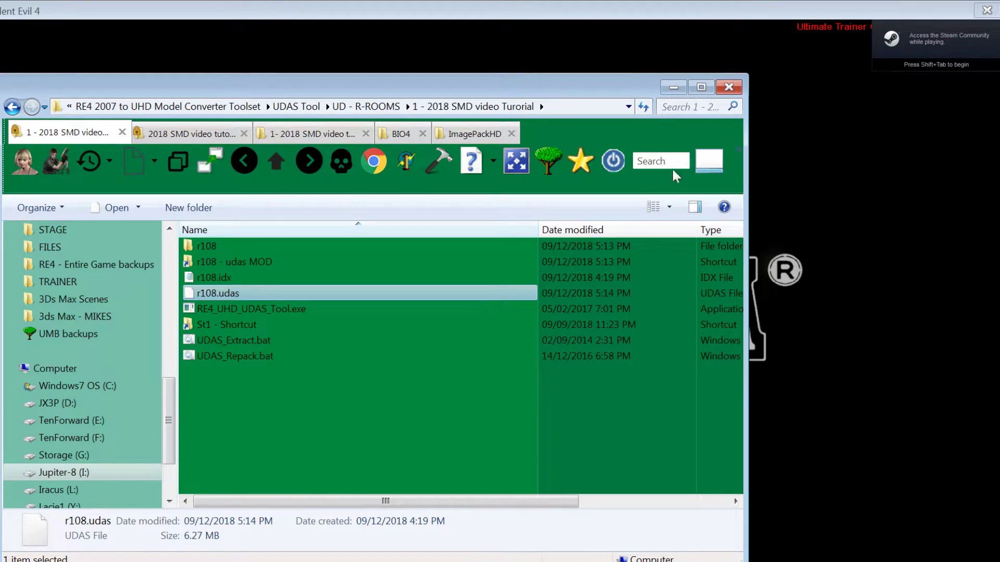
drag(651, 90, 594, 17)
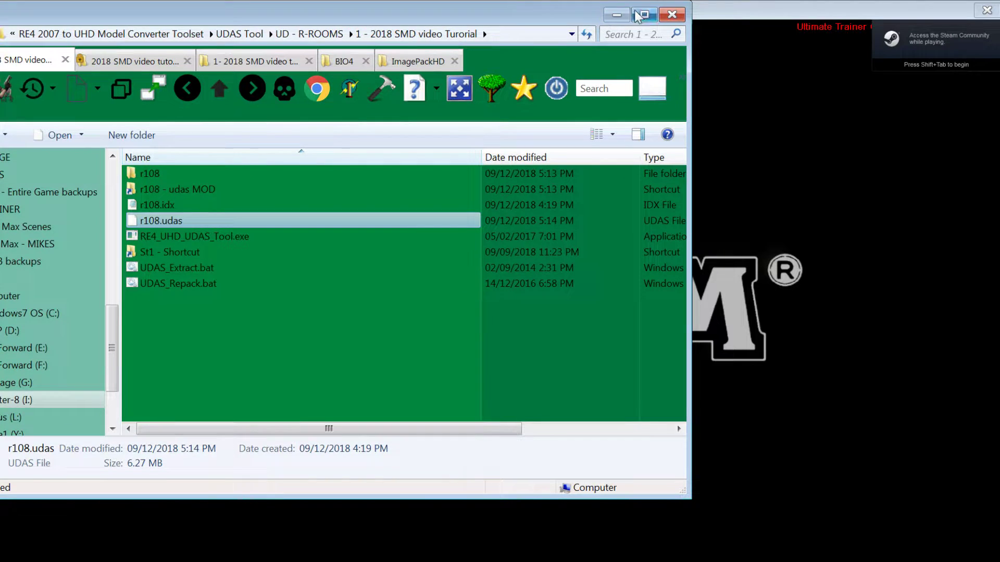
click(629, 15)
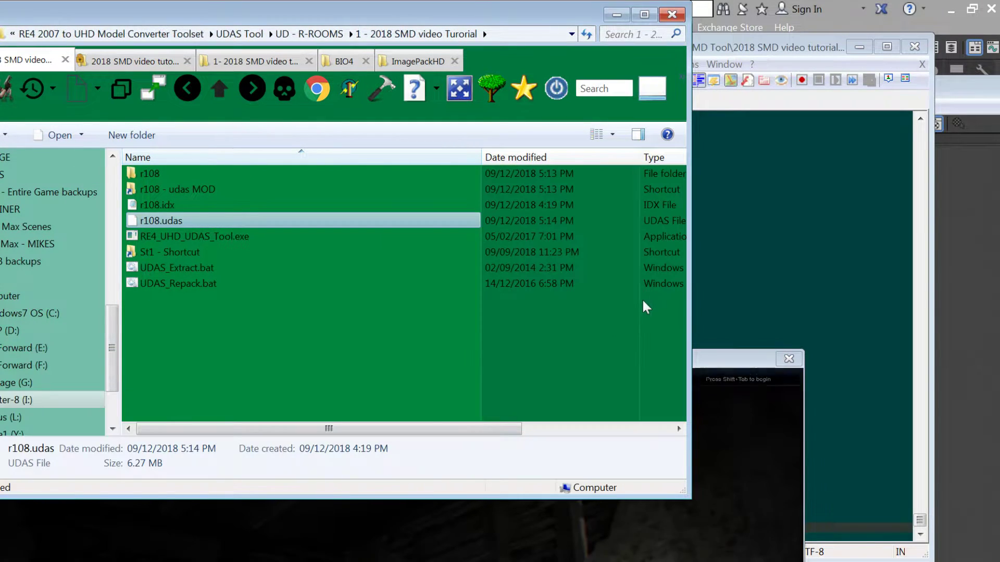
click(951, 11)
double_click(825, 17)
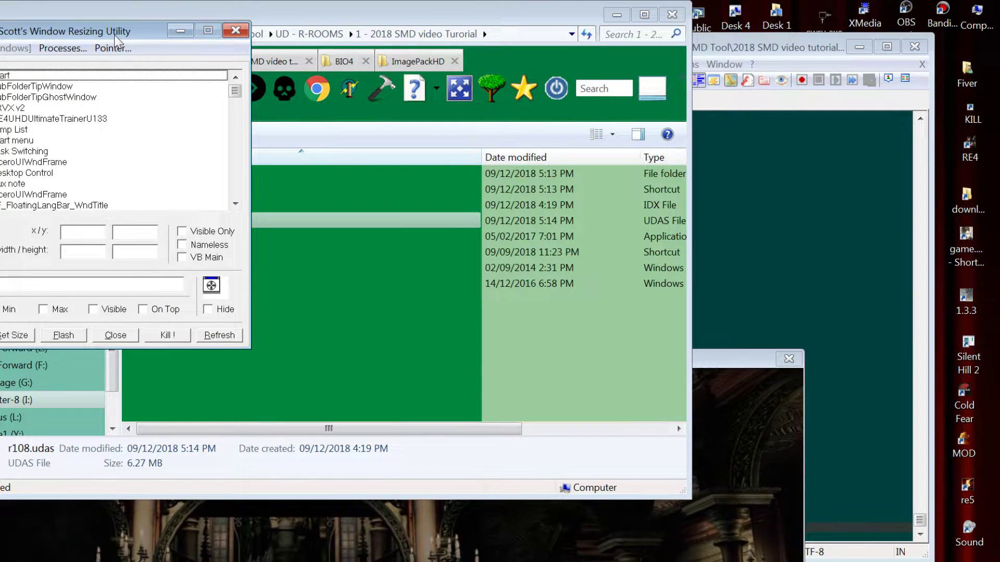
Target the Resident Evil 4 window, resize it to 788 by 455, and close the resizing utility
click(90, 281)
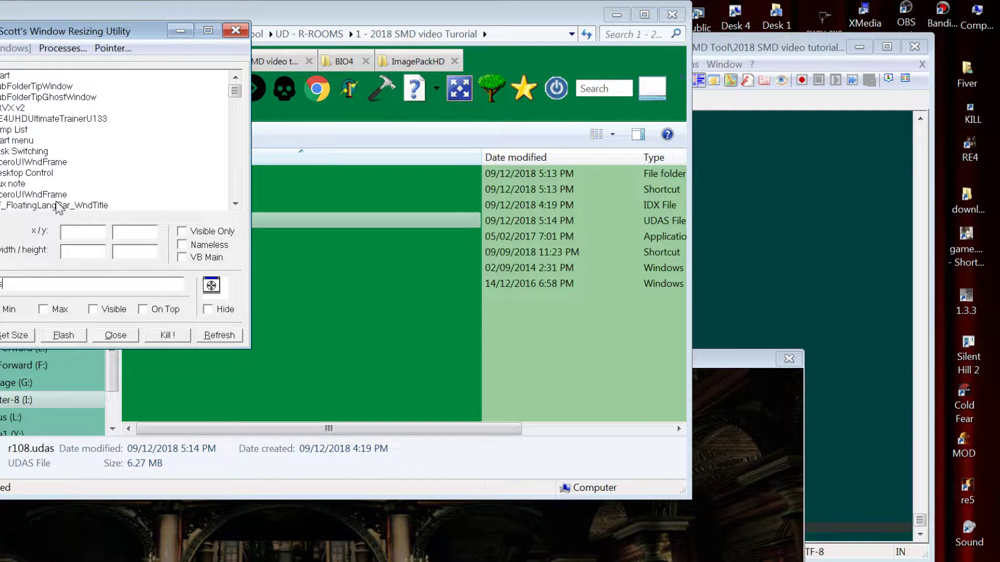
click(45, 173)
scroll(44, 173, down, 2)
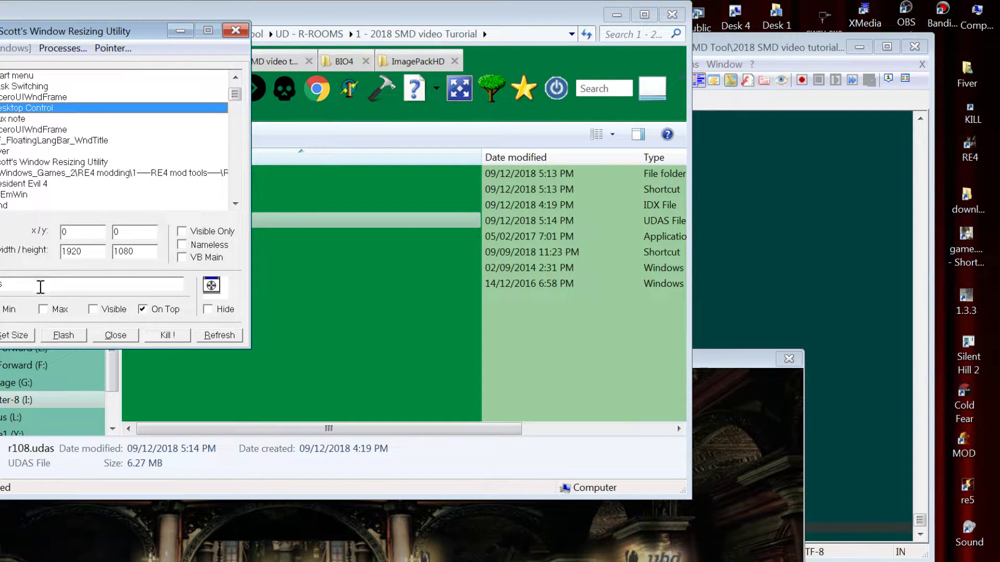
drag(214, 286, 707, 370)
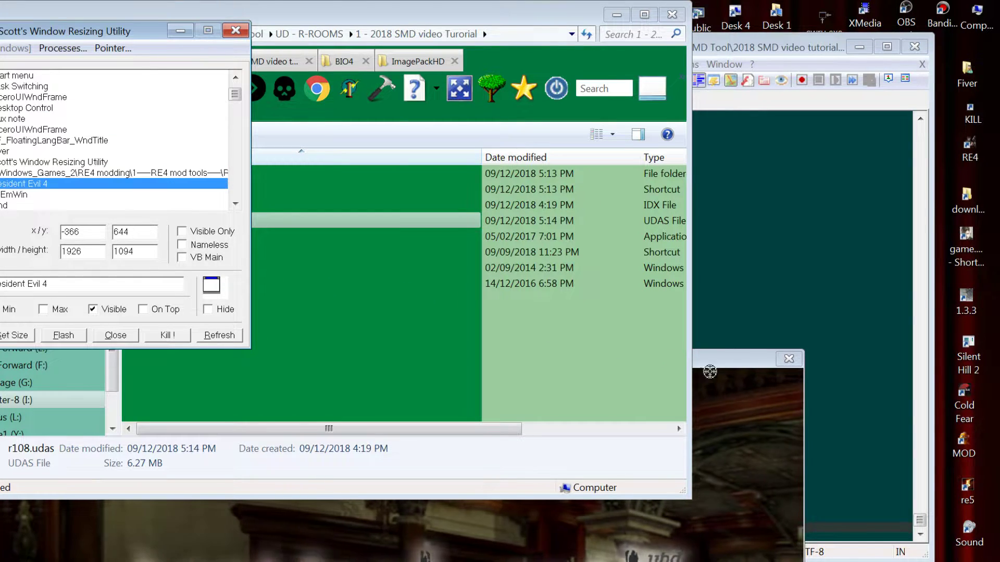
drag(749, 398, 749, 399)
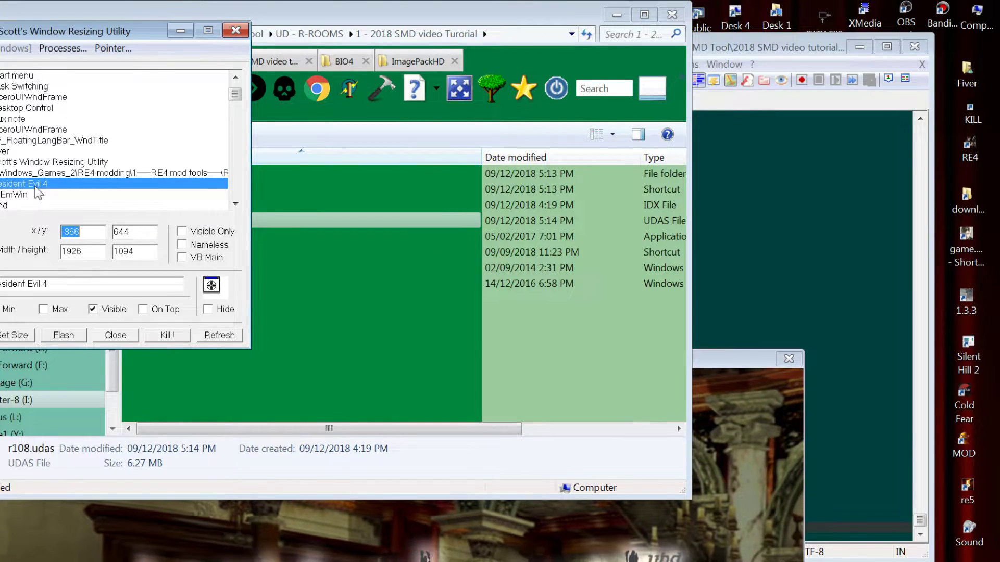
double_click(94, 252)
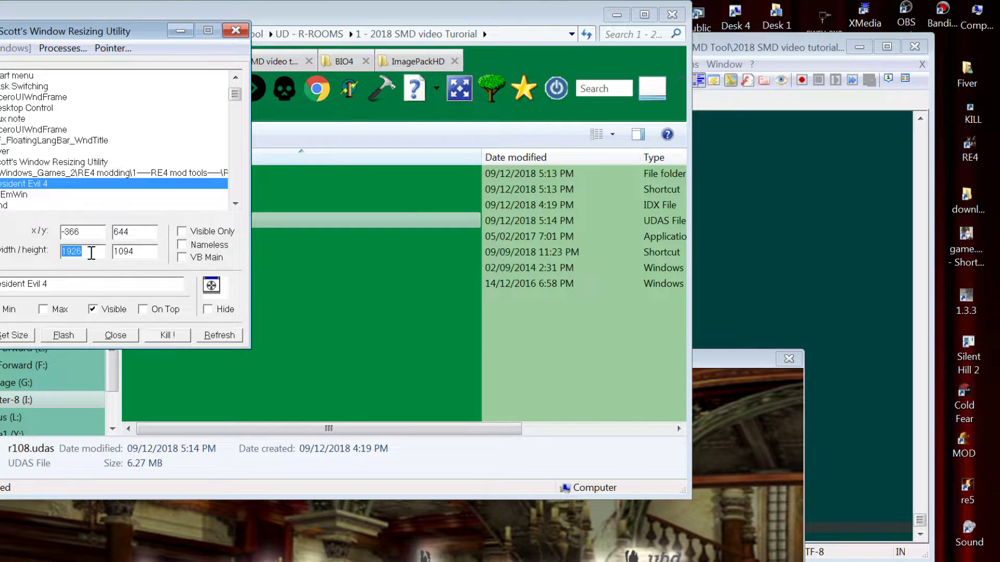
text(788)
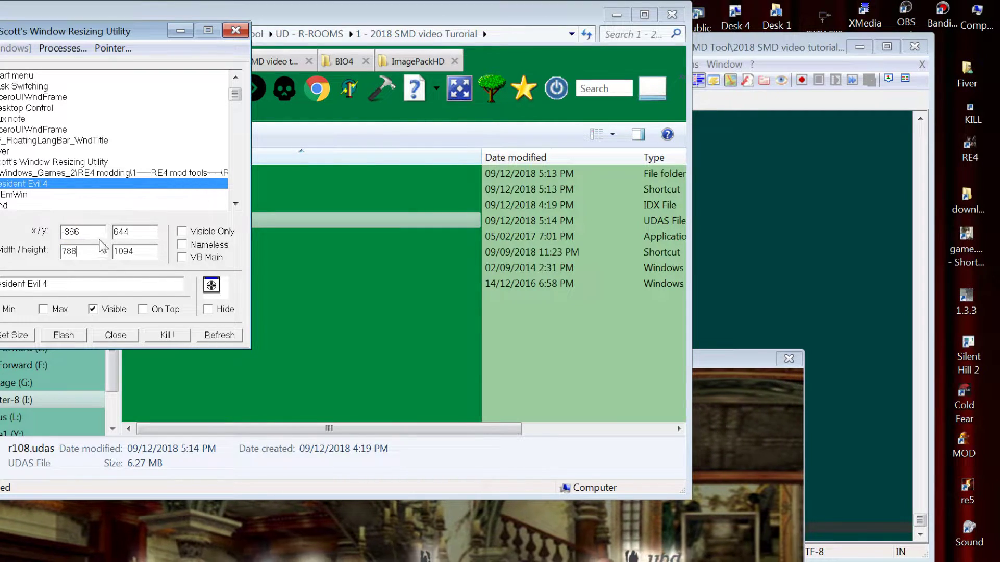
double_click(135, 251)
text(455)
key(Return)
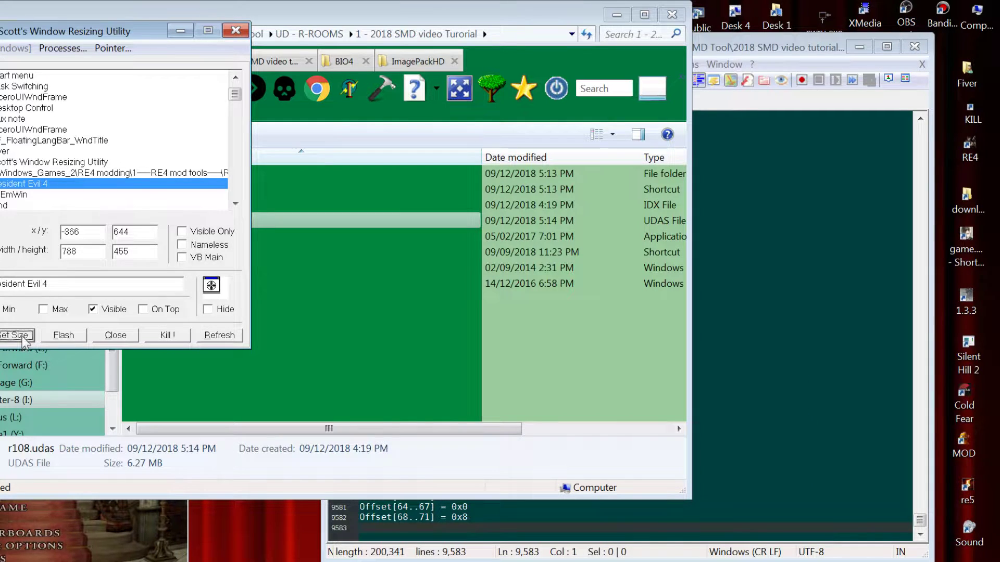
click(235, 31)
Check the trainer's stage swap for r108 and load save 12 in the game to view the second chairs
drag(223, 17, 581, 44)
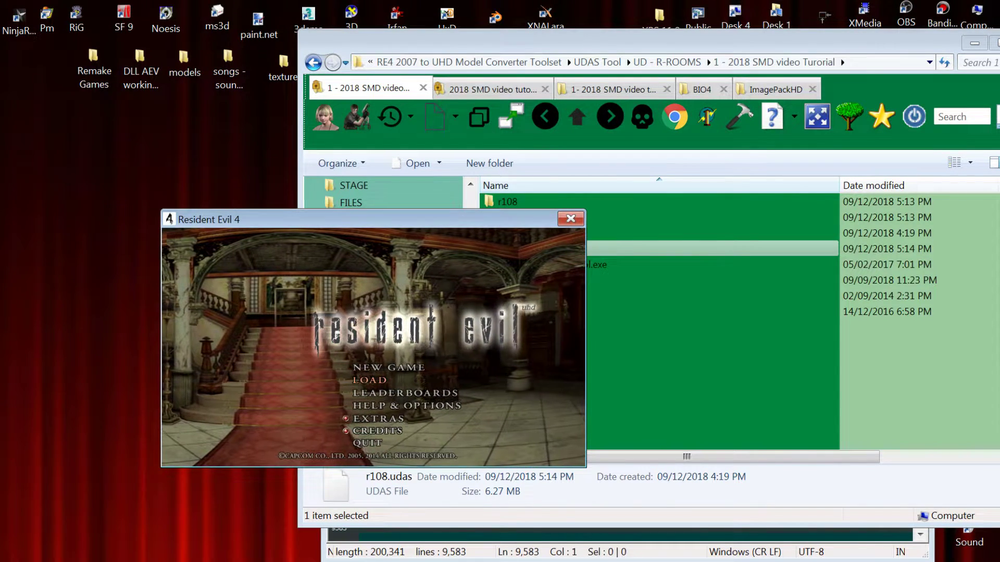
key(Return)
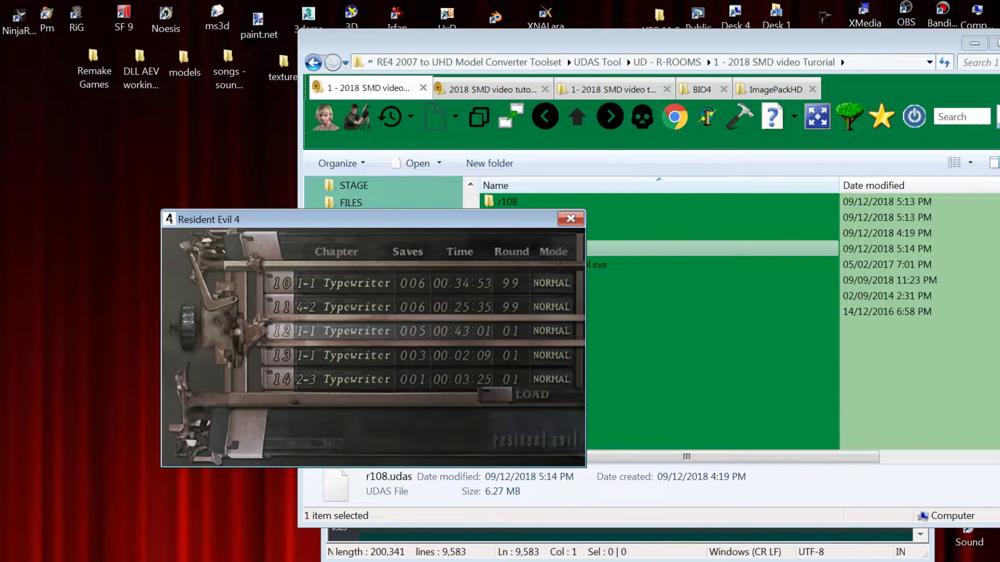
key(alt+Tab)
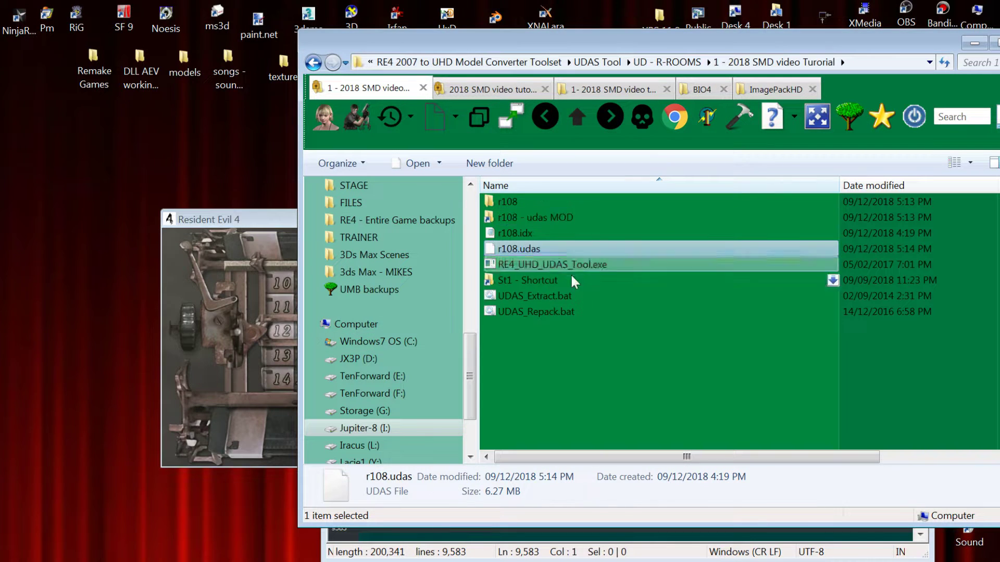
click(588, 561)
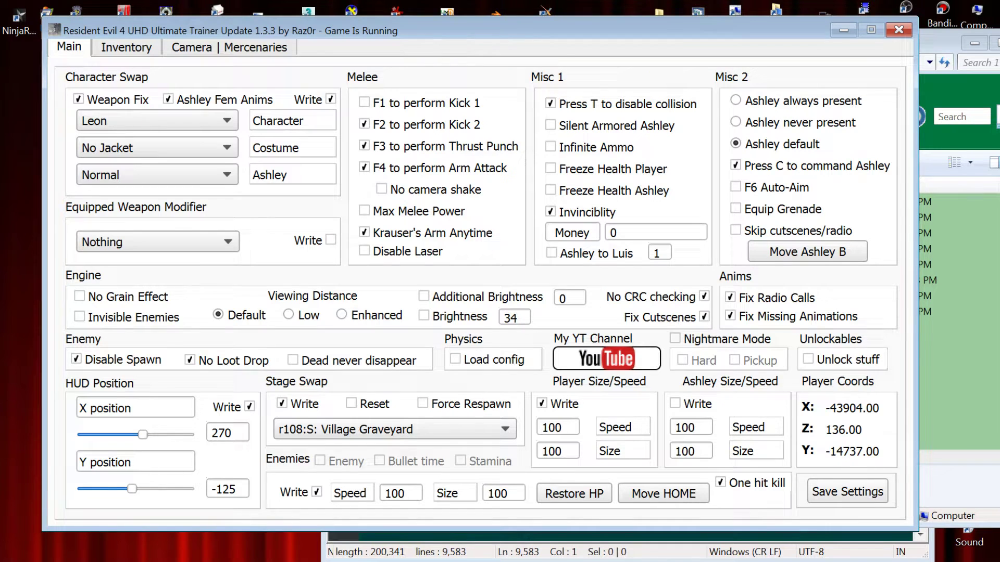
click(588, 561)
click(250, 284)
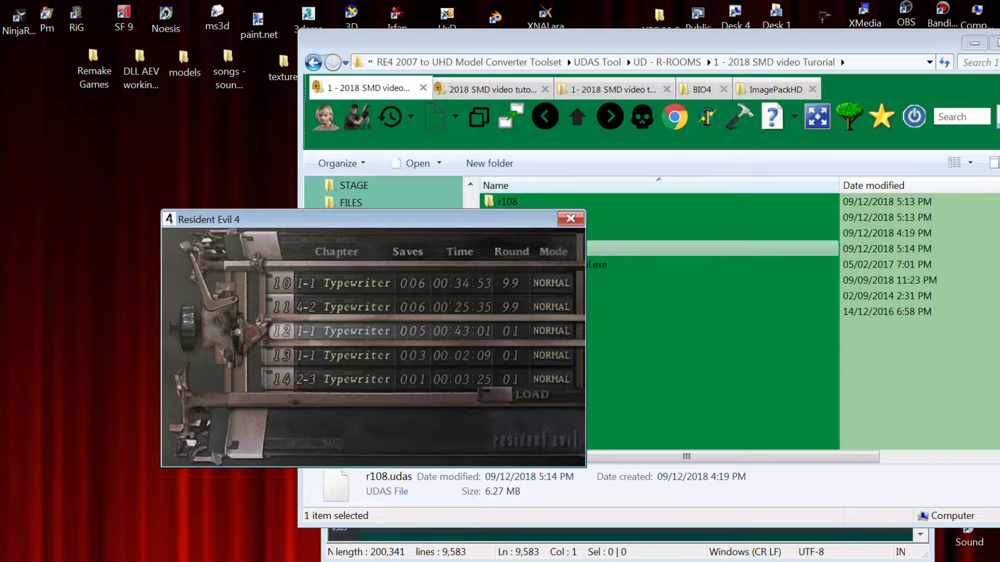
key(Return)
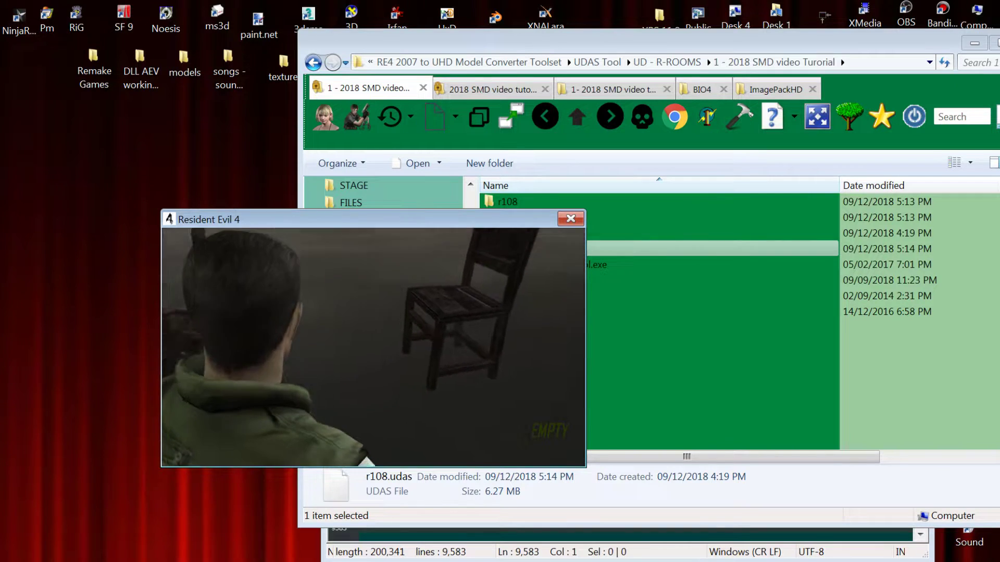
Switch to 3ds Max, clone the chairs mesh as the copy mesh_010 and move it beside the original chairs
key(alt+Tab)
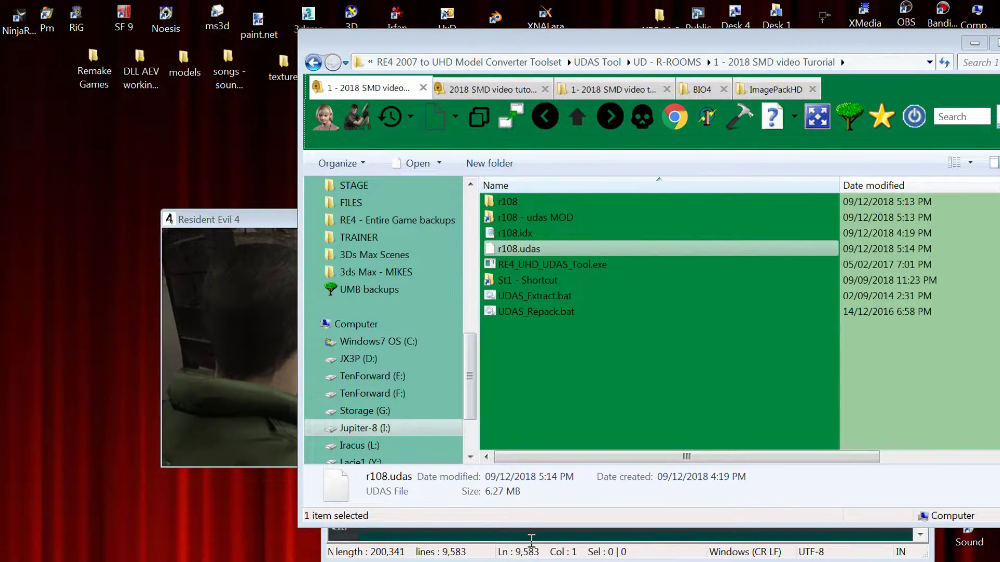
click(529, 536)
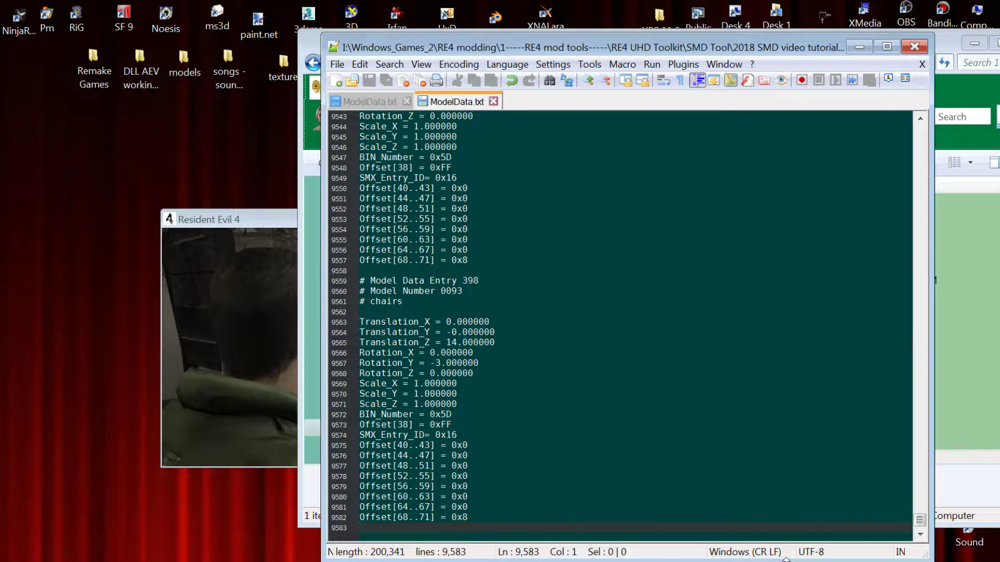
key(alt+Tab)
drag(548, 272, 399, 270)
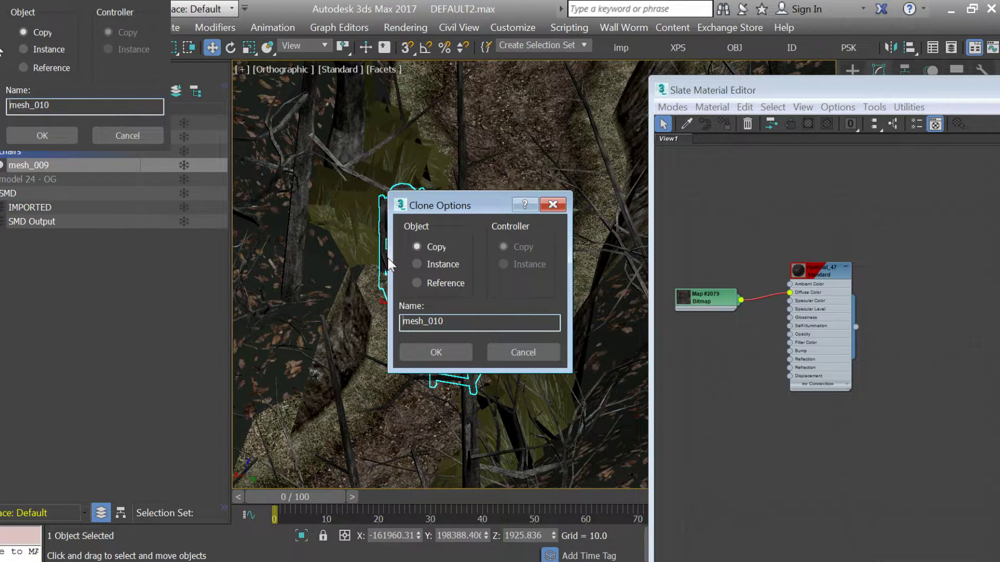
key(Return)
mouse_move(421, 303)
mouse_down()
mouse_move(361, 346)
mouse_move(362, 364)
mouse_up()
Activate Rotate, close the Slate Material Editor and select all the room's objects together with both chairs meshes
key(e)
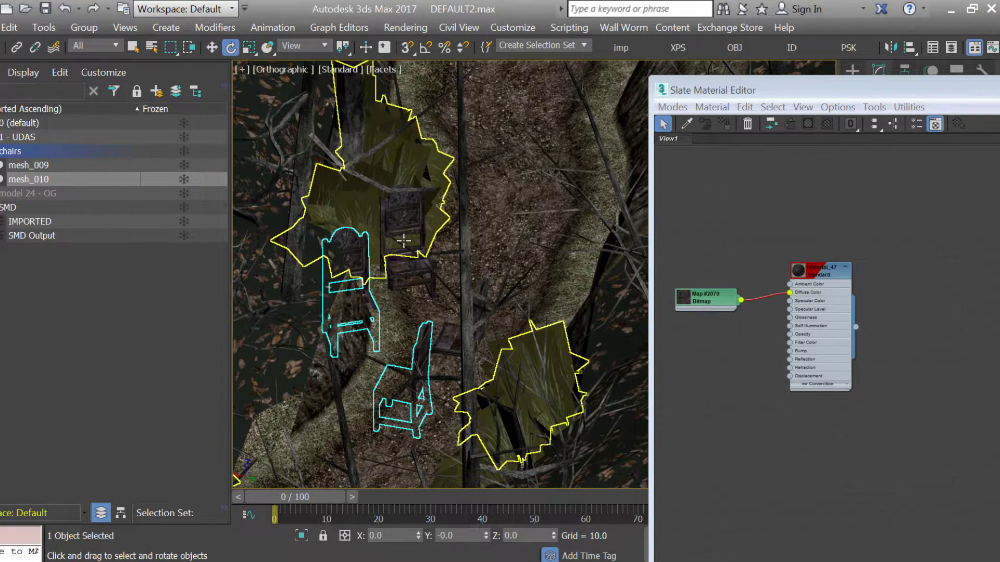
drag(935, 86, 794, 84)
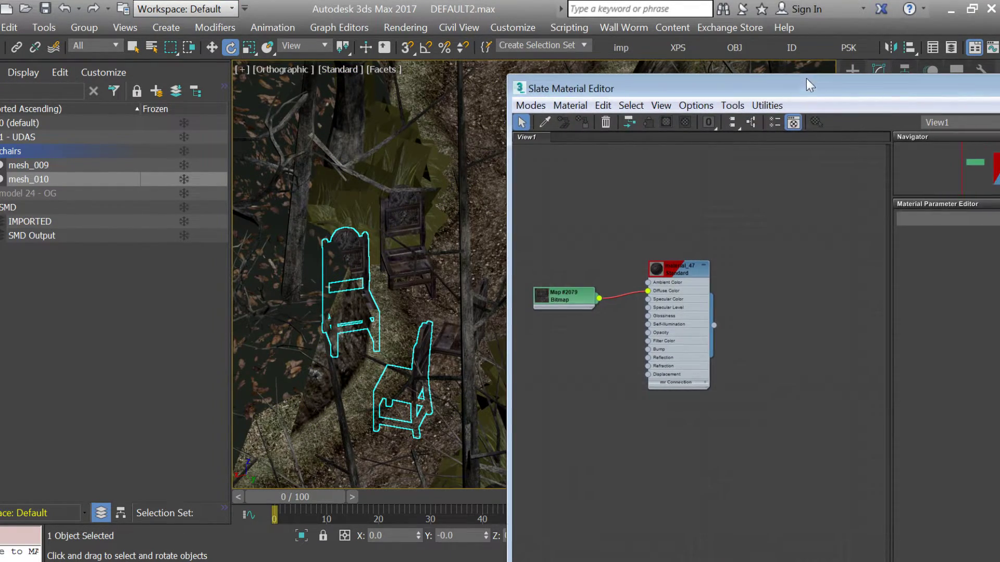
key(m)
scroll(573, 234, down, 8)
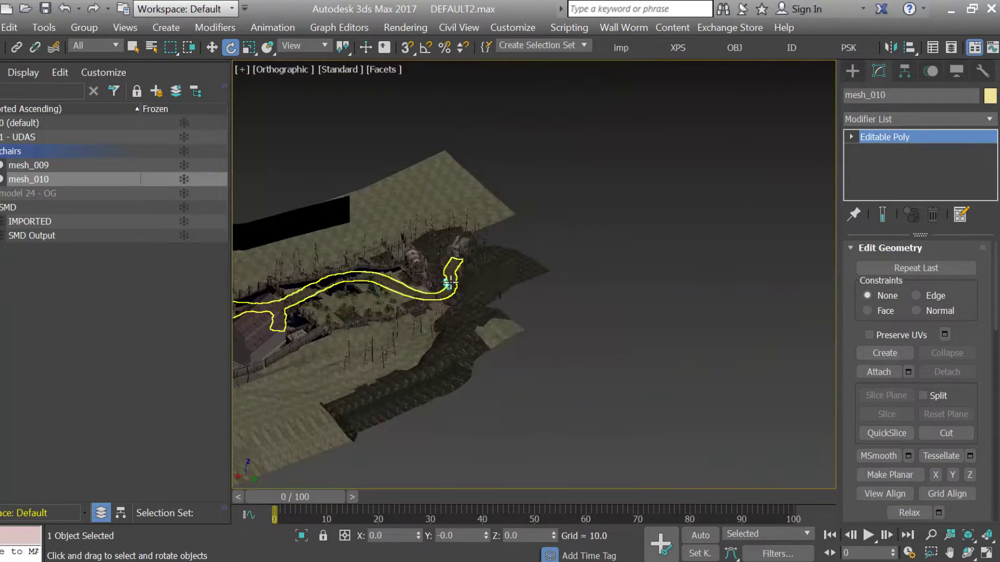
scroll(451, 283, down, 2)
drag(451, 284, 364, 299)
drag(535, 130, 537, 339)
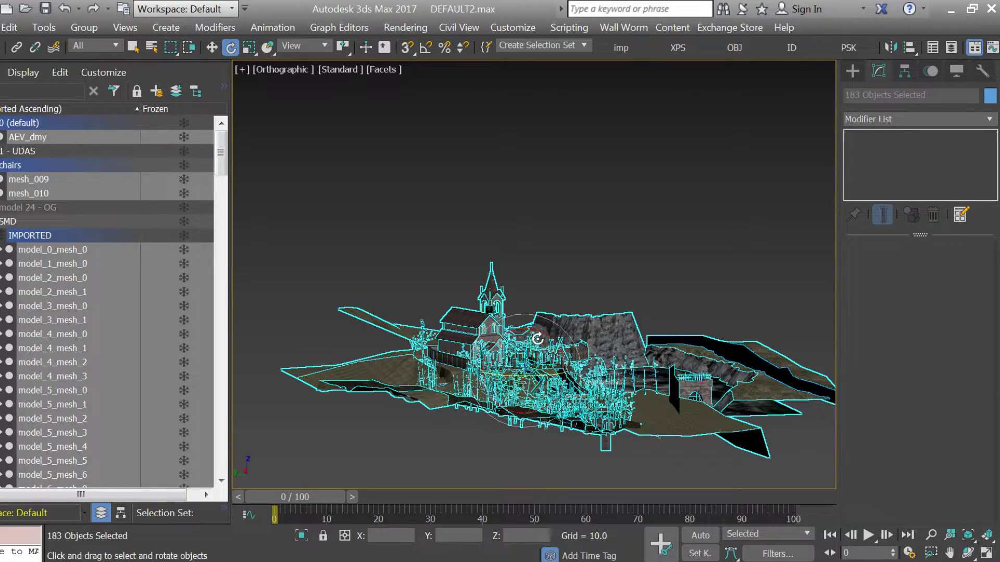
Inspect the whole selected room model in the viewport, from close up around the church to a distant overview
drag(539, 346, 597, 388)
scroll(469, 408, up, 4)
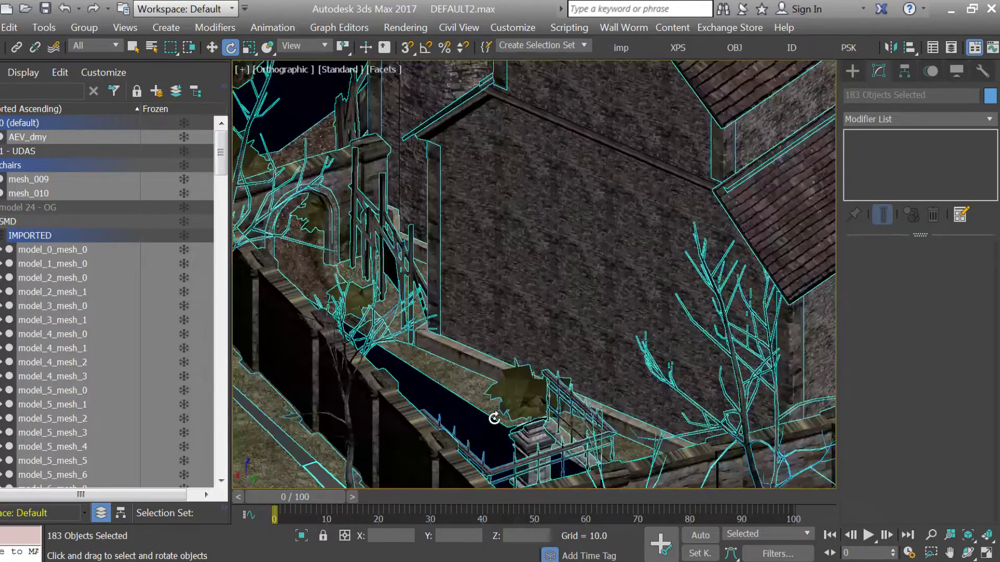
scroll(540, 414, down, 3)
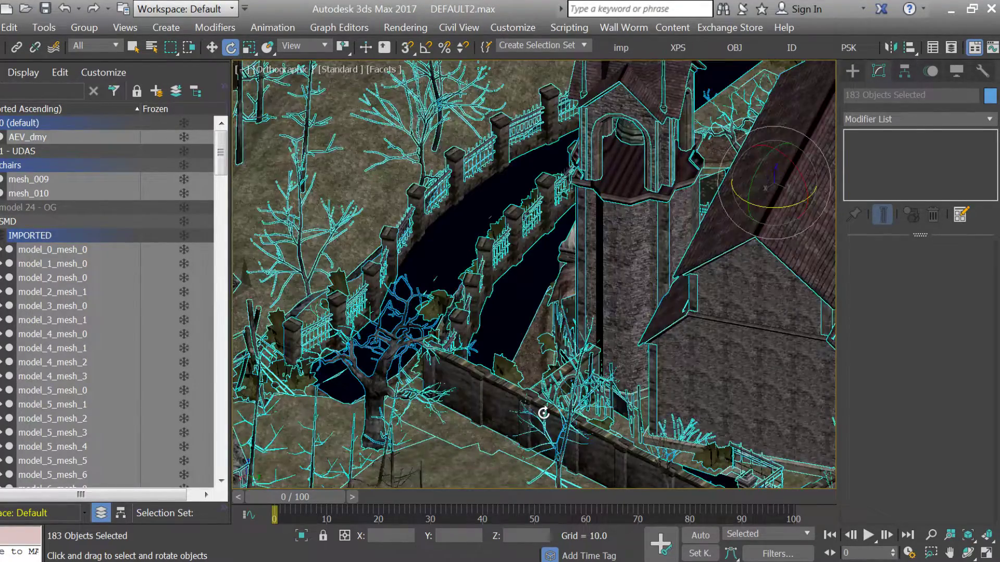
scroll(649, 435, down, 3)
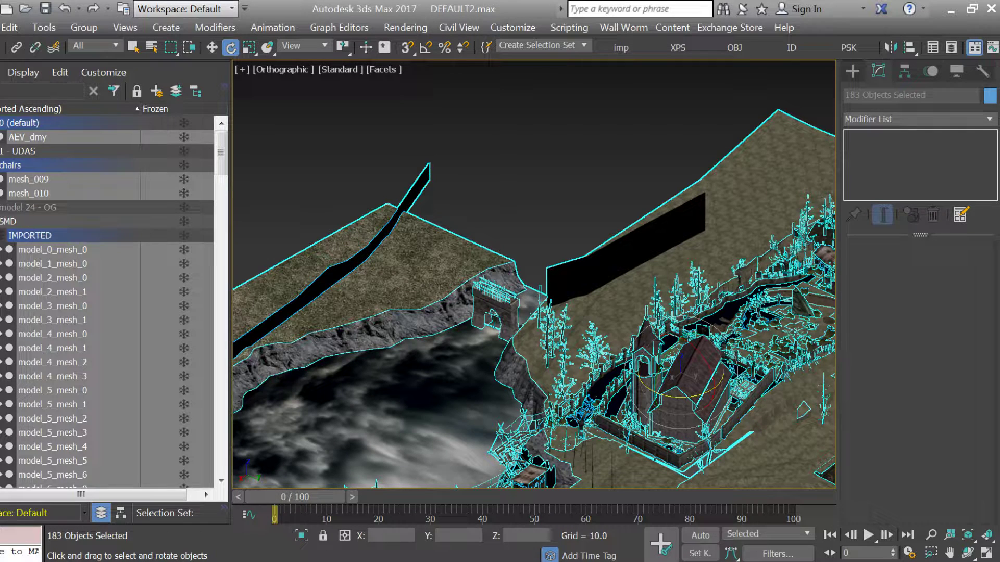
key(alt+Tab)
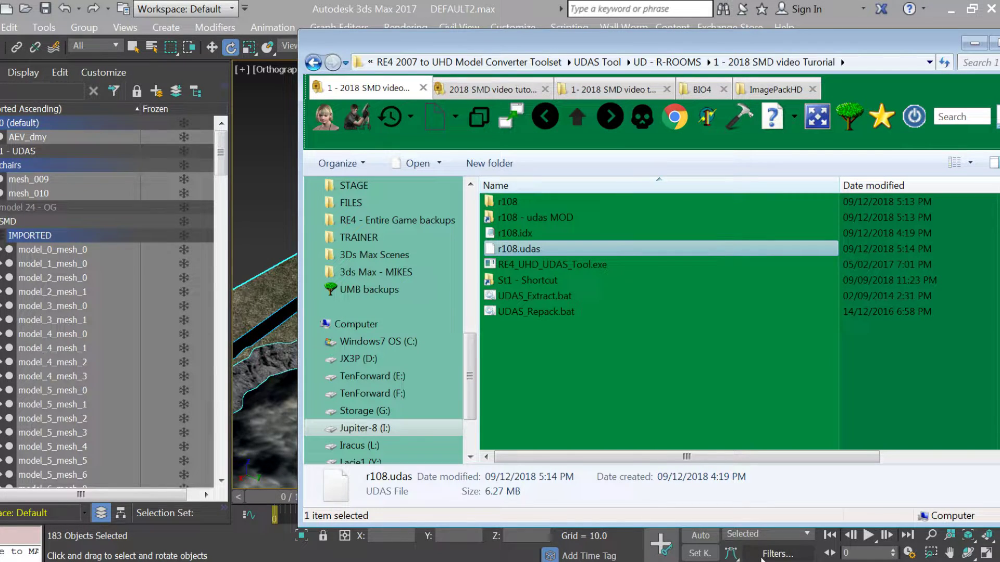
key(alt+Tab)
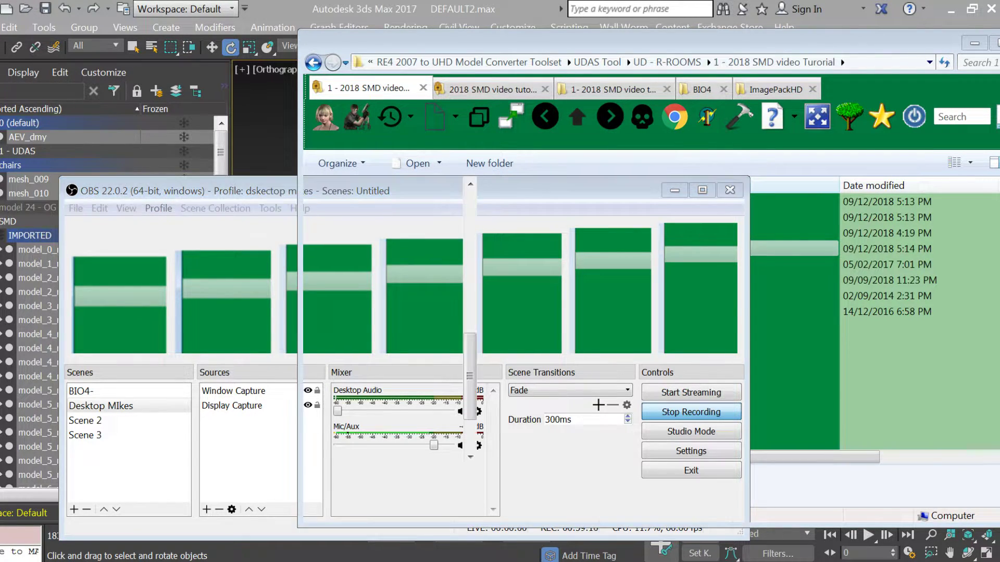
key(alt+Tab)
click(221, 143)
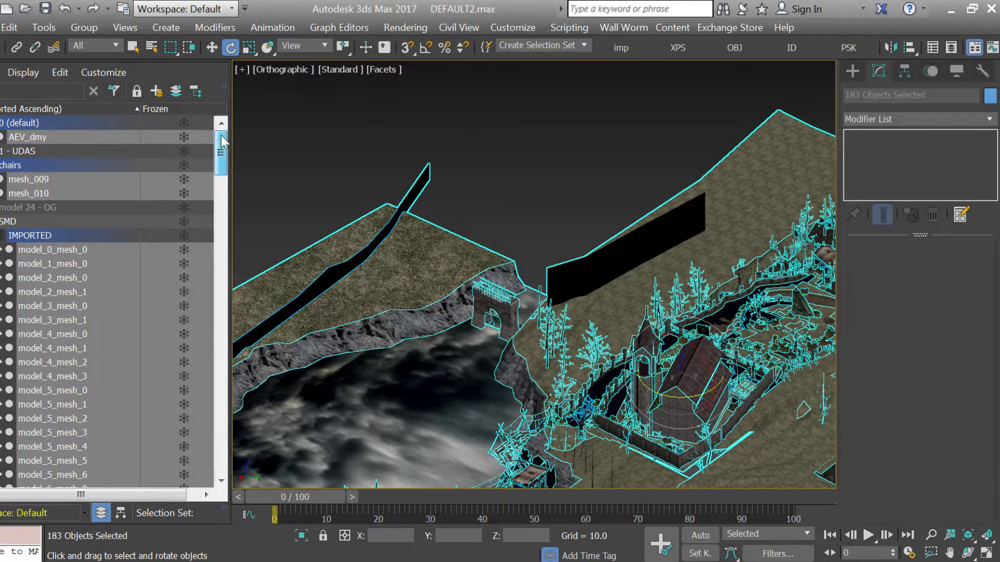
scroll(312, 182, down, 10)
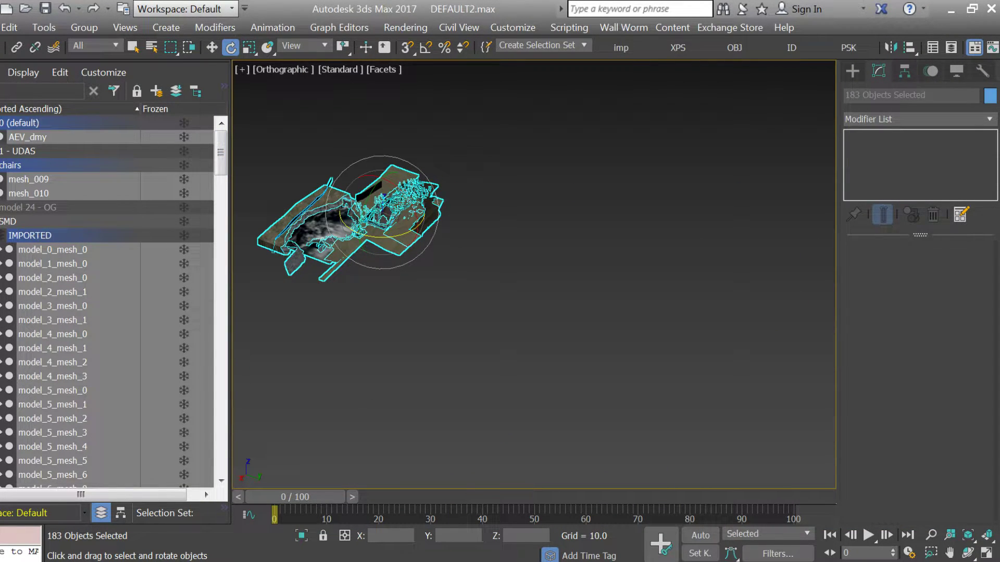
Switch to ModelData.txt in Notepad++ and review the fields of Model Data Entry 304, then return to the file's beginning
key(alt+Tab)
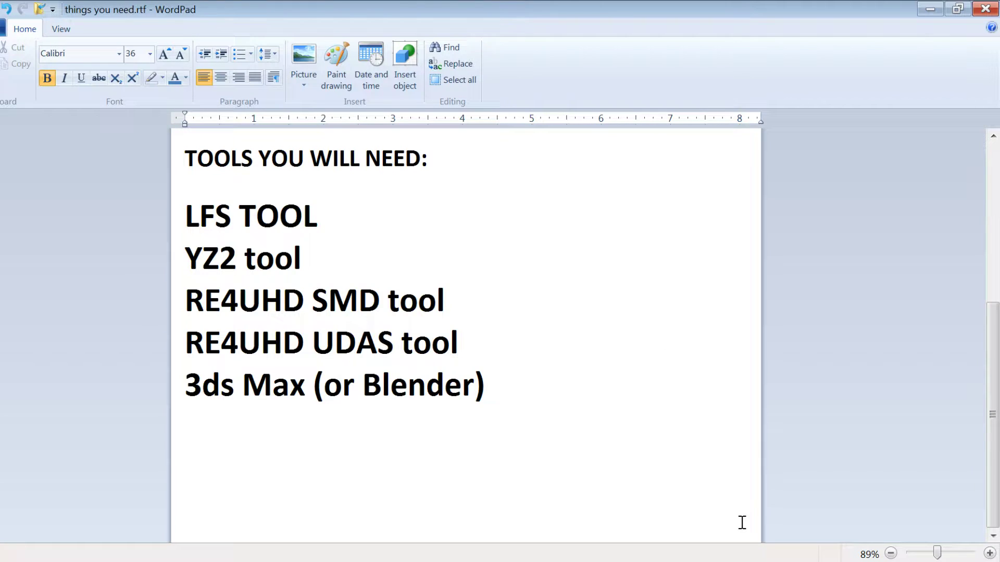
key(alt+Tab)
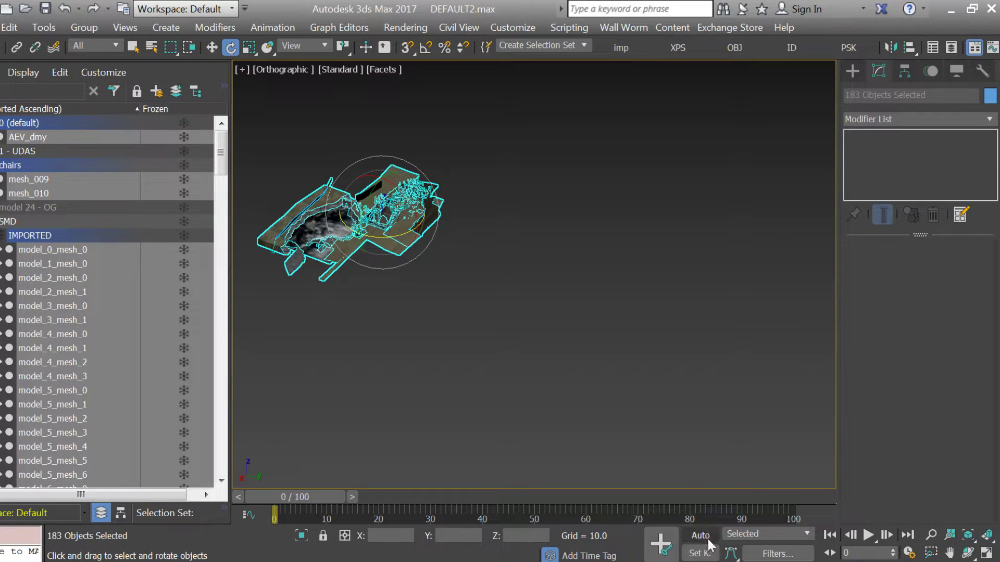
key(alt+Tab)
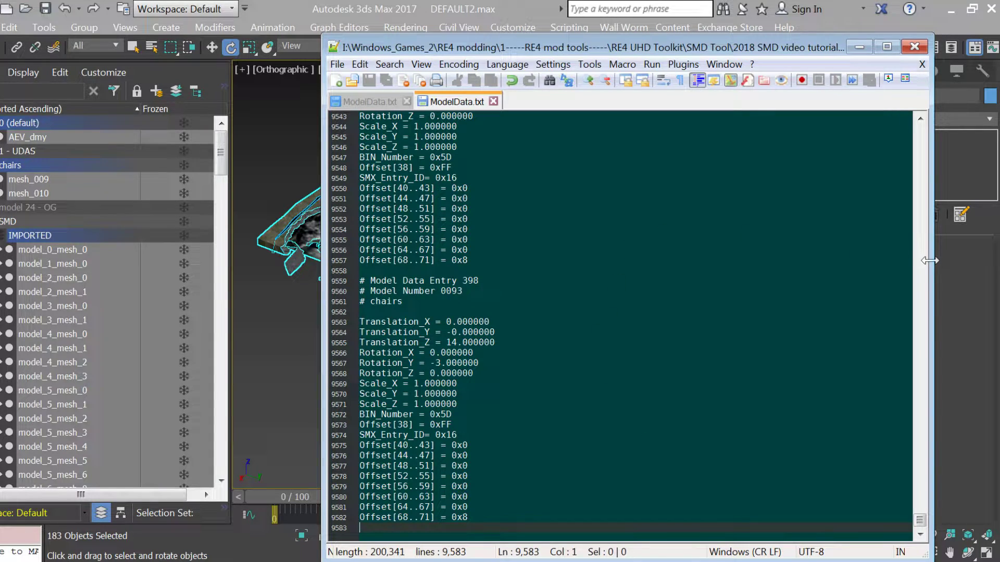
drag(920, 520, 919, 430)
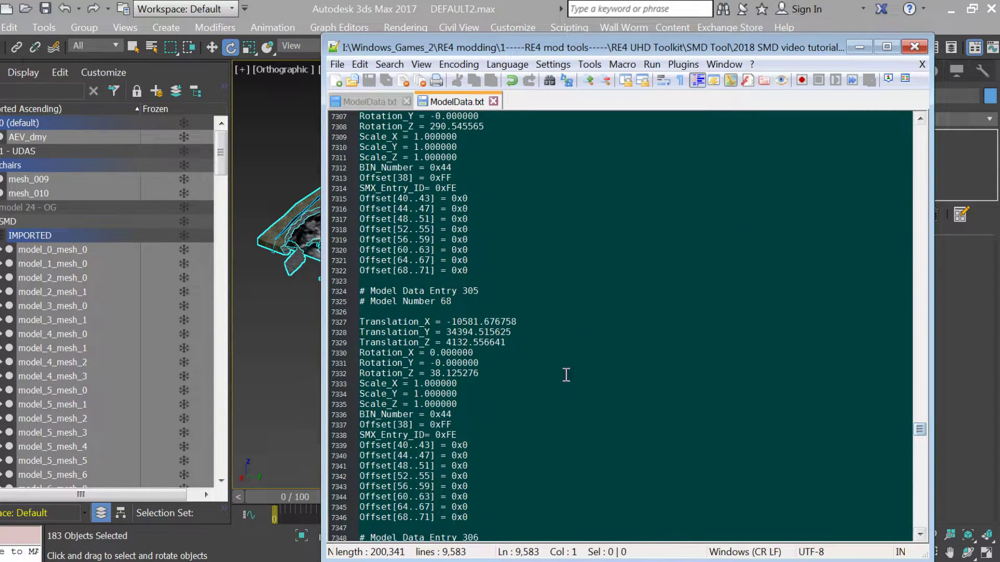
drag(516, 273, 327, 191)
scroll(414, 205, up, 5)
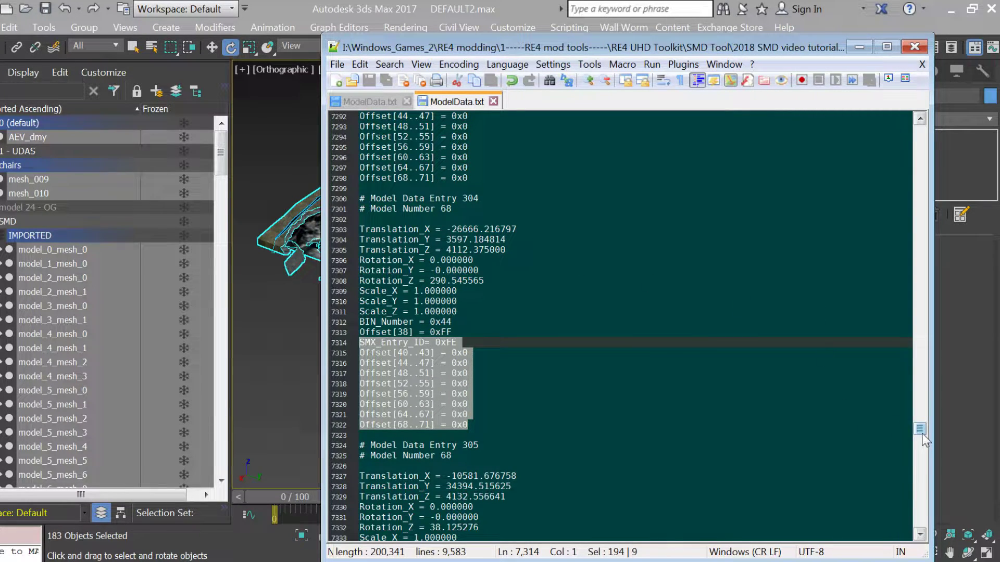
drag(920, 429, 917, 111)
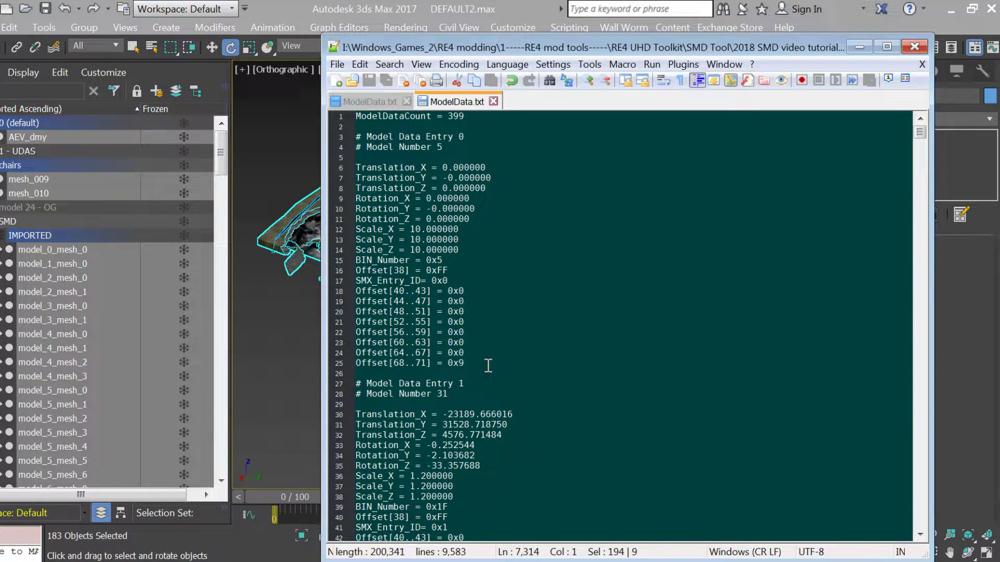
drag(454, 120, 488, 120)
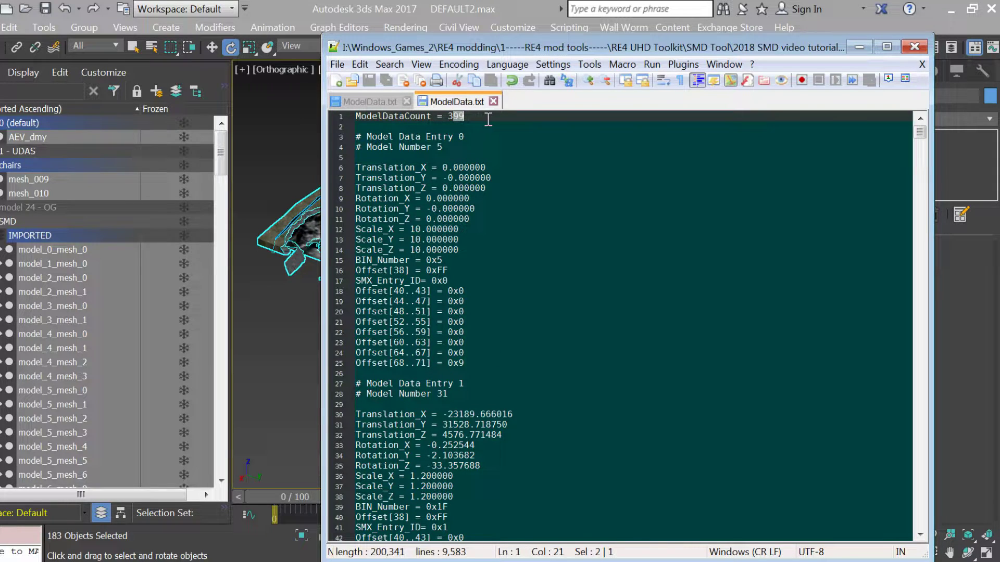
key(BackSpace)
key(BackSpace)
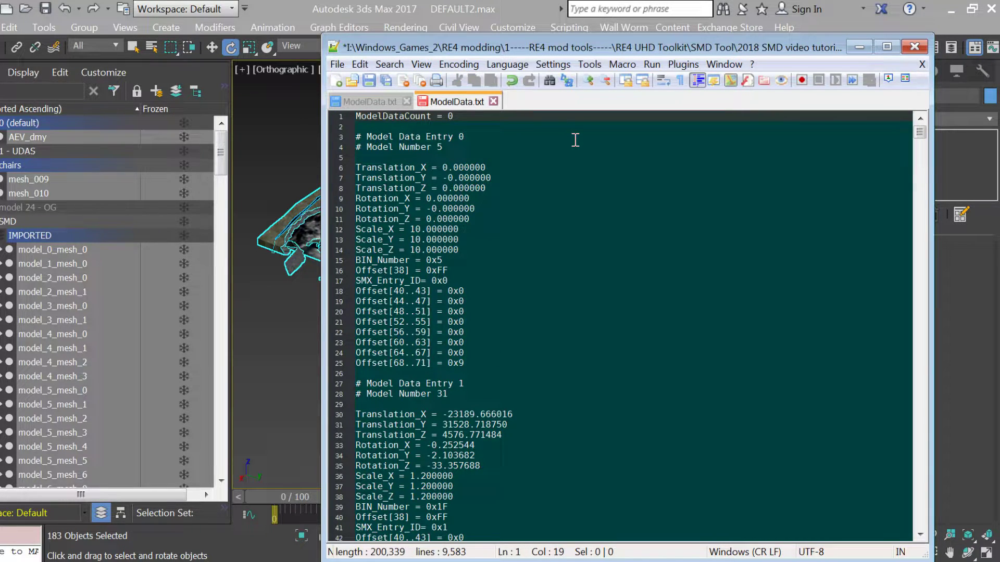
key(ctrl+z)
key(ctrl+z)
key(ctrl+z)
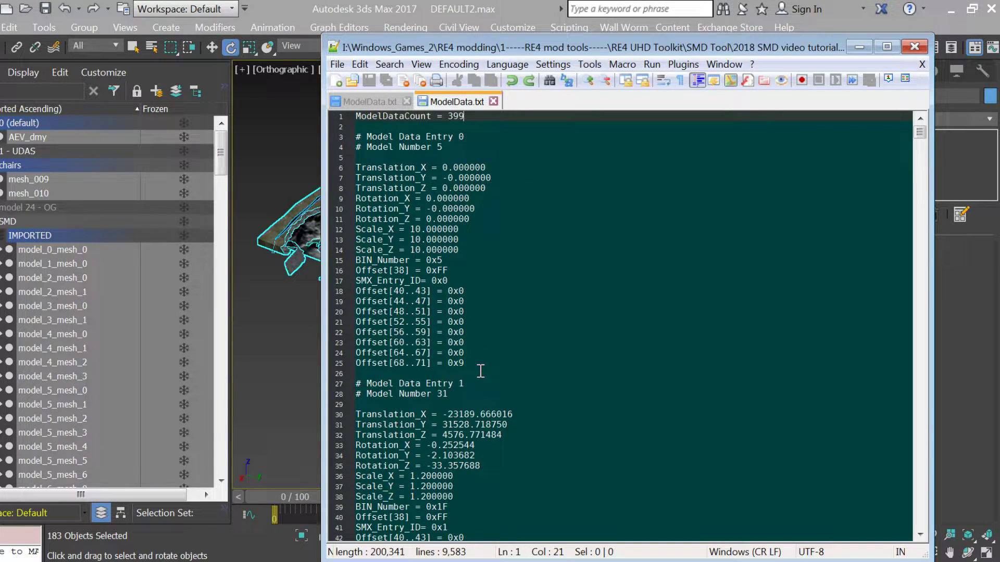
Compare the Offset[68..71] values across Model Data Entries 0 to 11
drag(480, 362, 358, 369)
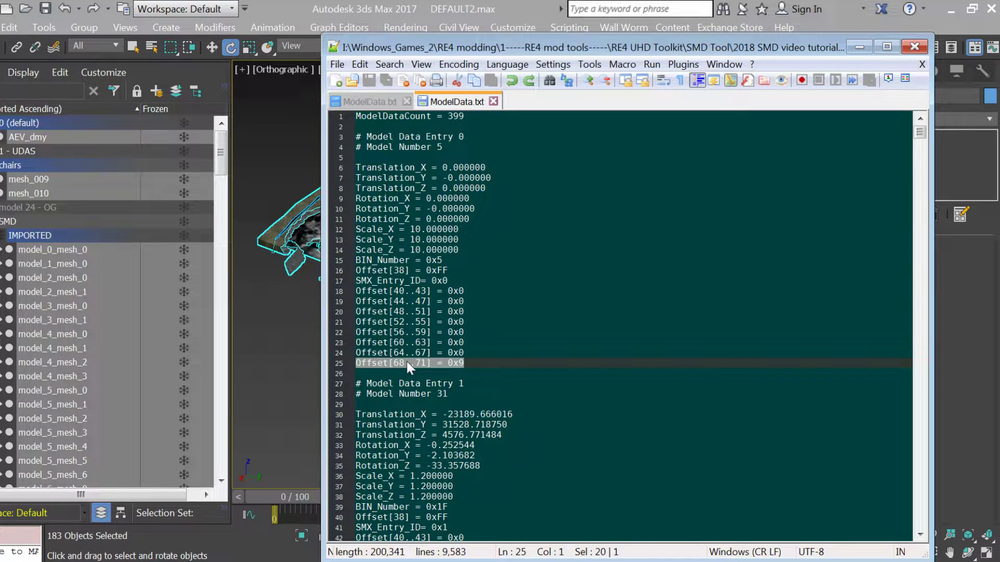
scroll(407, 361, down, 1)
scroll(405, 359, down, 5)
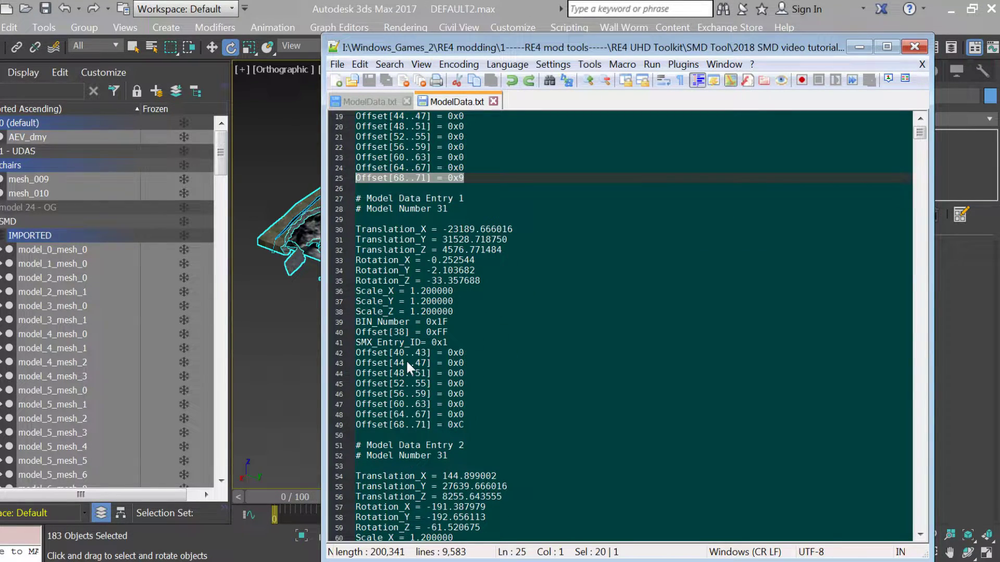
scroll(405, 360, down, 16)
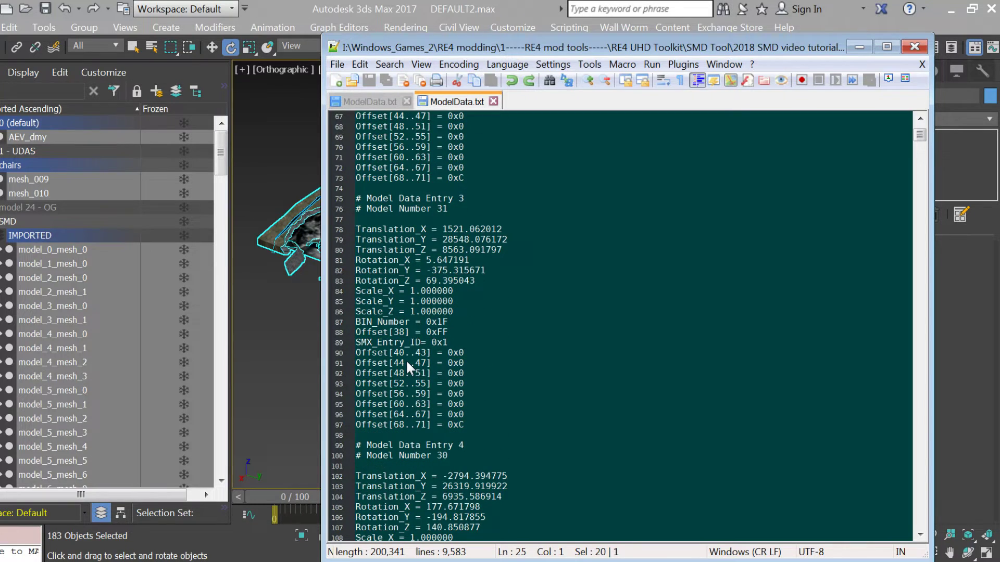
scroll(407, 361, down, 12)
drag(465, 301, 356, 301)
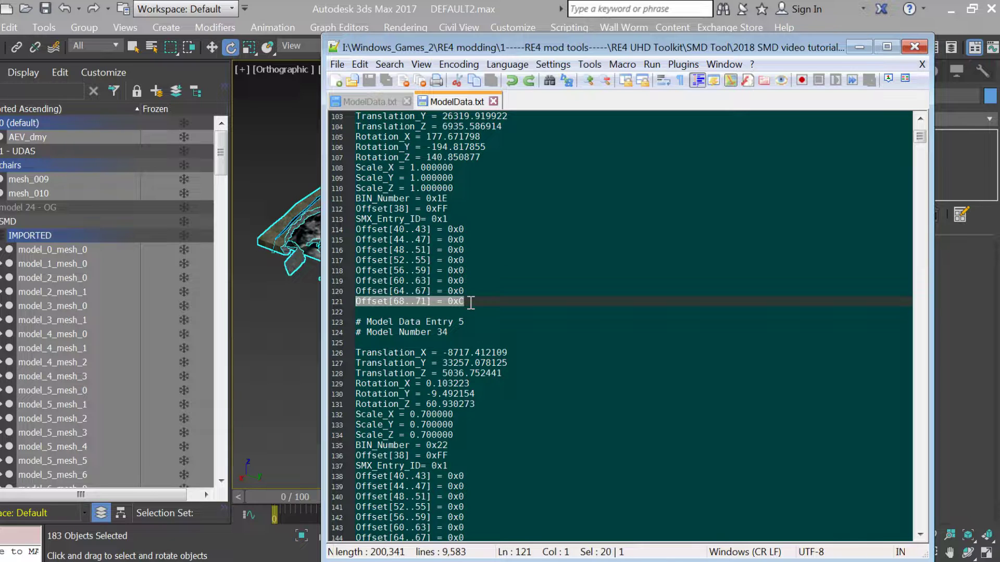
scroll(471, 303, down, 13)
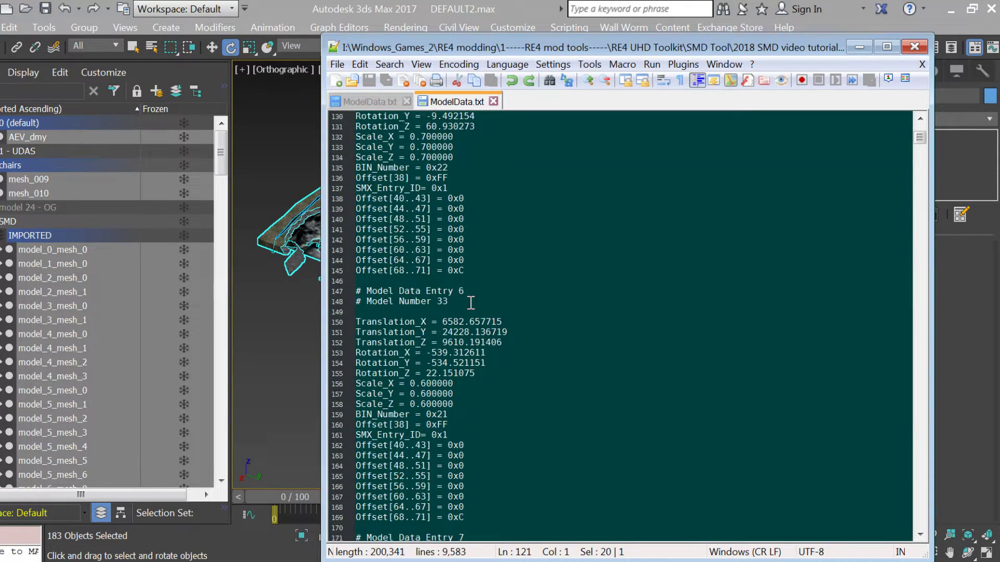
scroll(470, 303, down, 17)
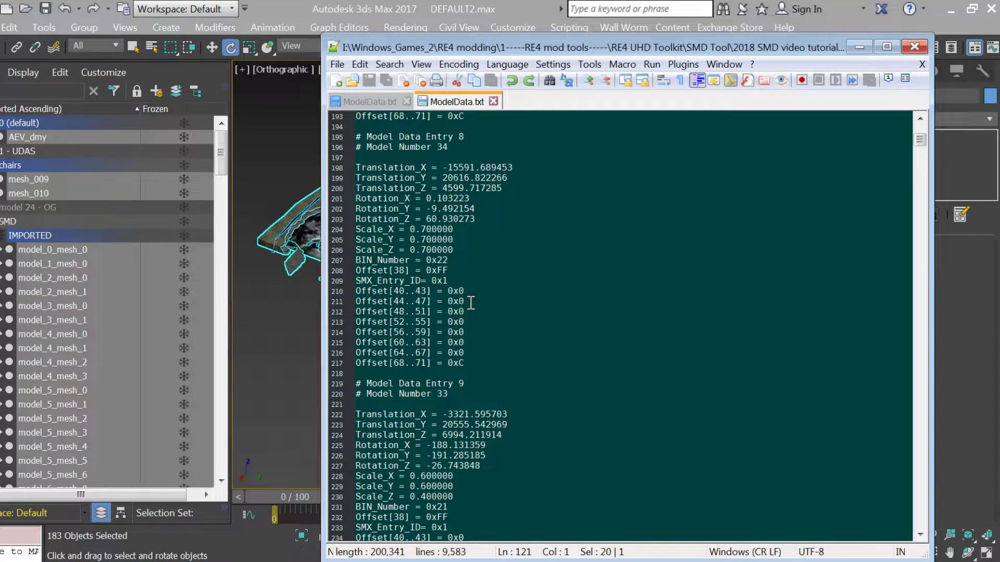
scroll(427, 324, down, 19)
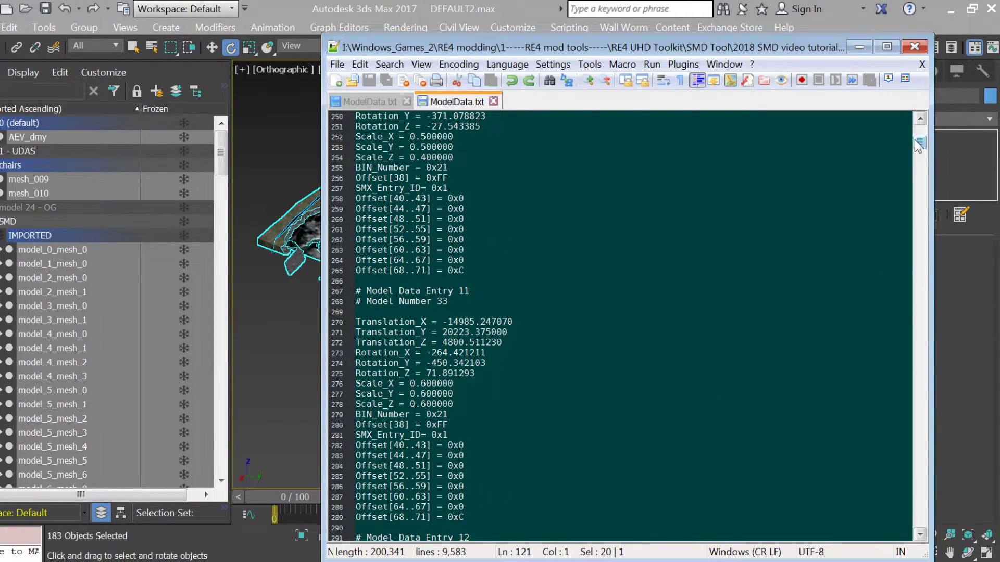
Check the Offset[68..71] line of Model Data Entry 260 and compare it with the same line in Entry 0
drag(920, 142, 922, 388)
click(375, 392)
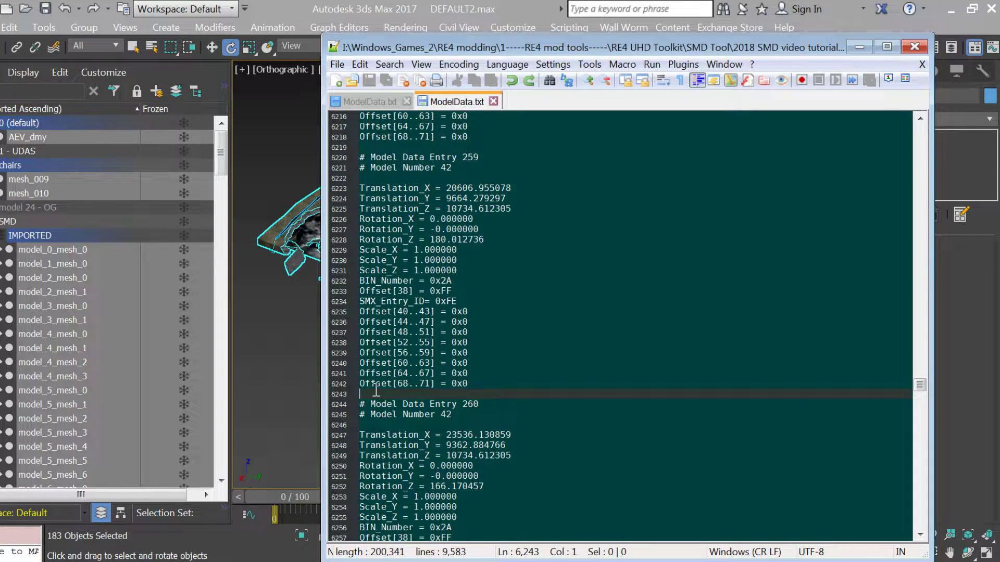
scroll(396, 384, down, 7)
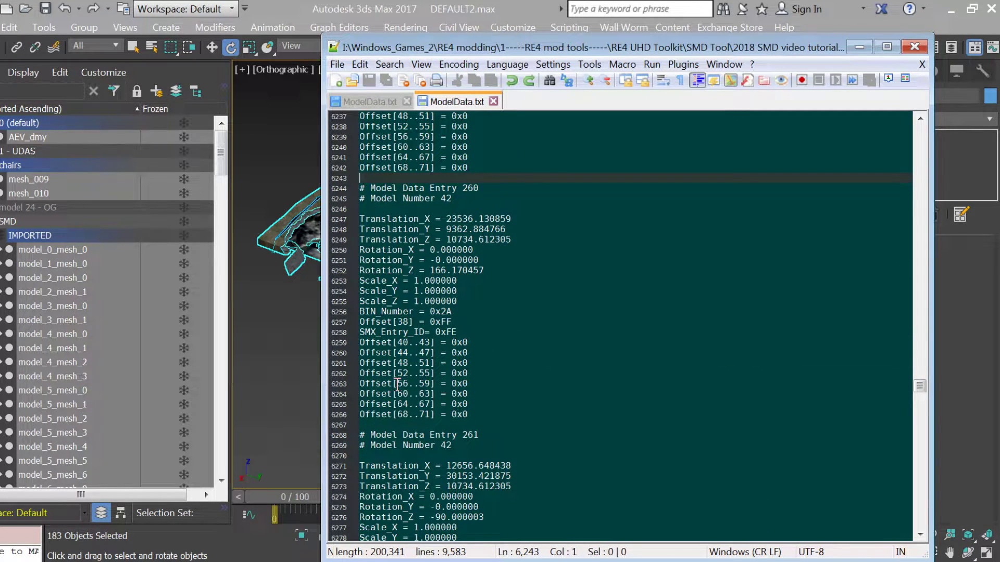
double_click(452, 415)
drag(920, 386, 920, 125)
click(505, 297)
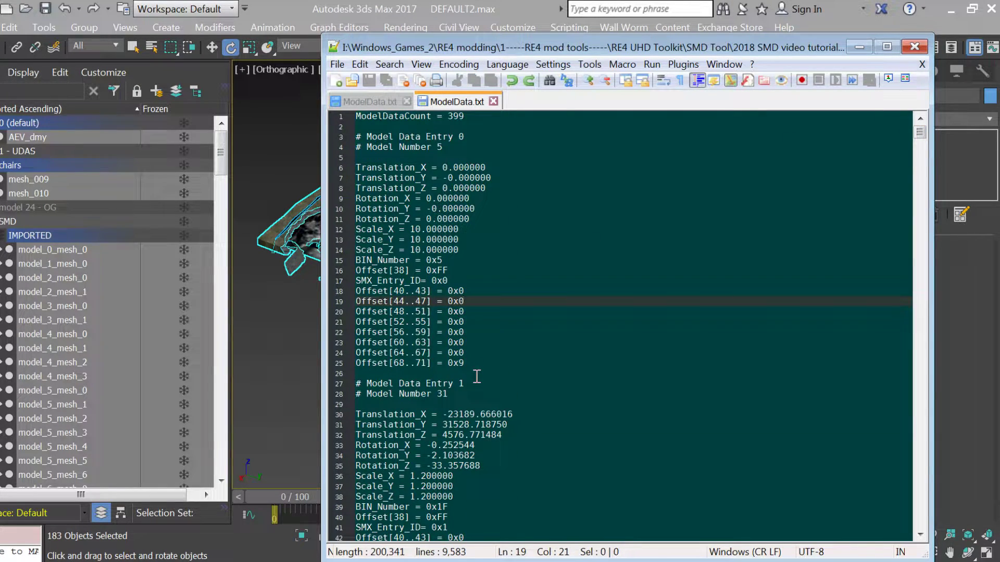
drag(477, 363, 355, 363)
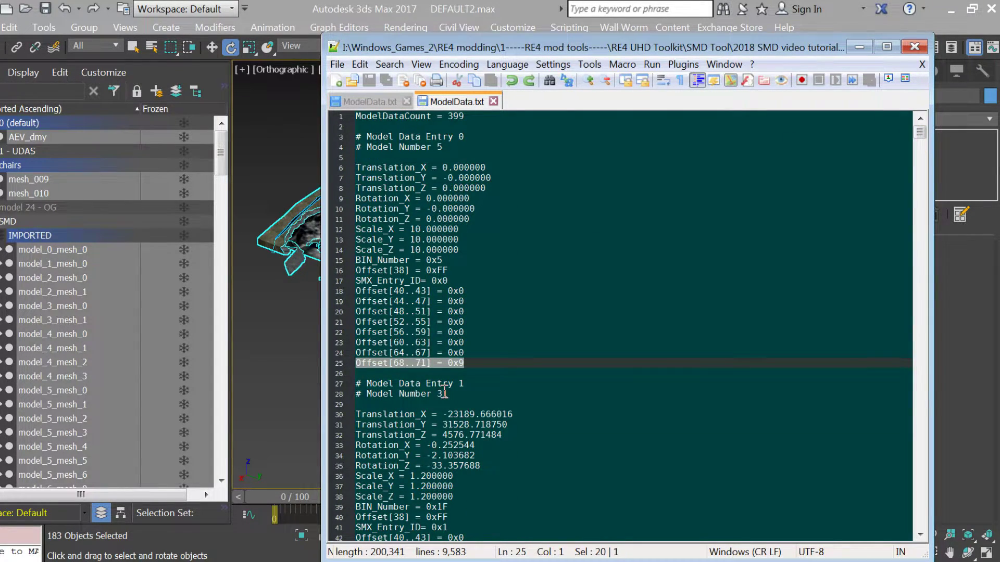
Enlarge the text and examine Model Data Entry 0 closely, especially its Offset[68..71] line
ctrl+scroll(443, 394, up, 3)
scroll(513, 413, down, 2)
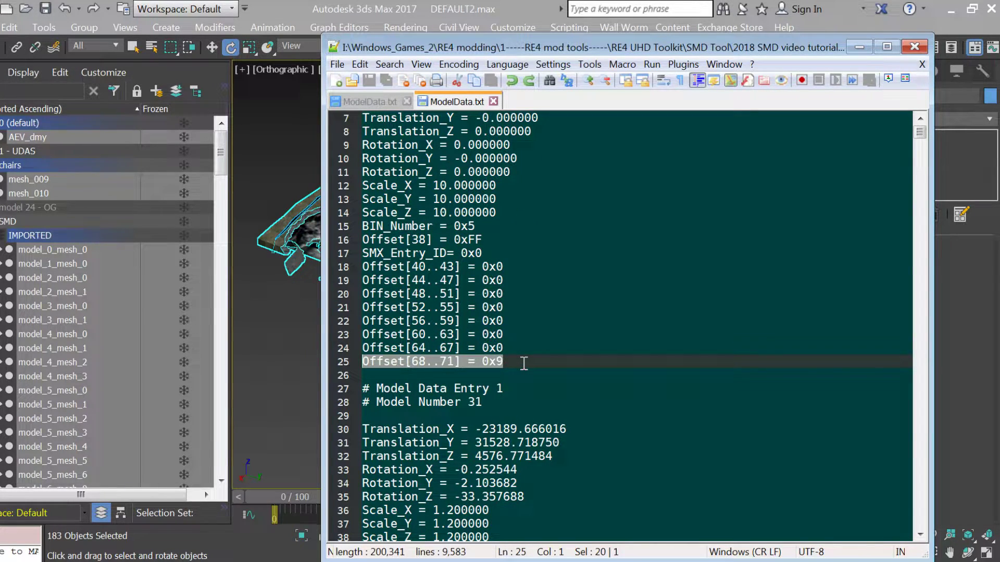
scroll(527, 362, up, 2)
scroll(527, 363, down, 5)
scroll(527, 363, up, 5)
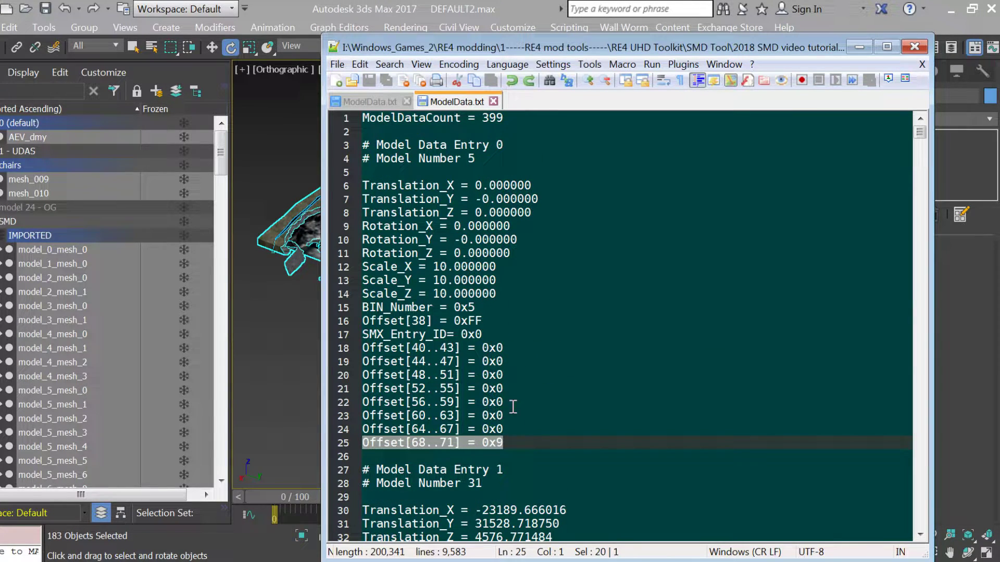
drag(508, 442, 363, 443)
click(509, 314)
scroll(509, 314, down, 3)
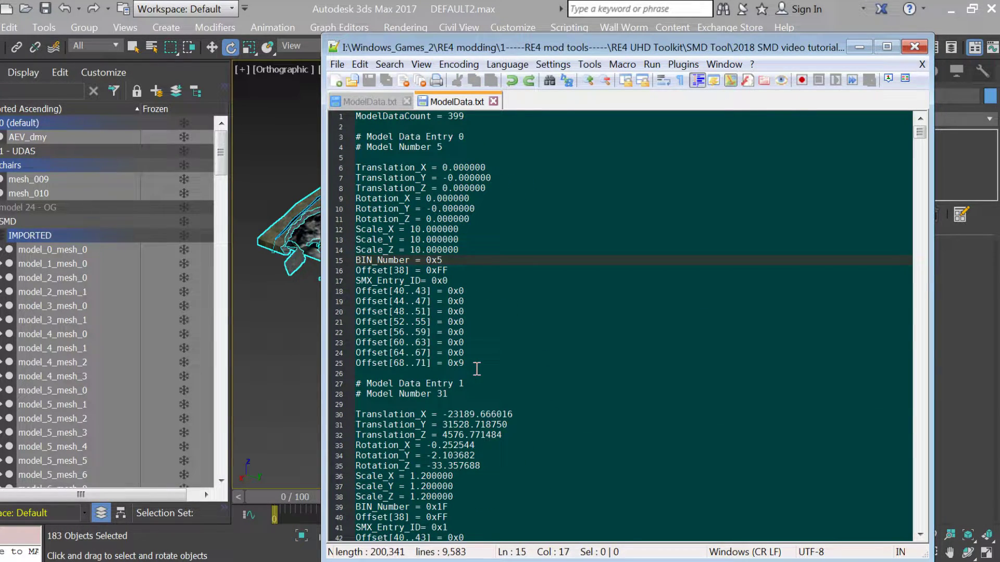
Copy the line "Offset[68..71] = 0x9" from Model Data Entry 0
drag(476, 367, 358, 138)
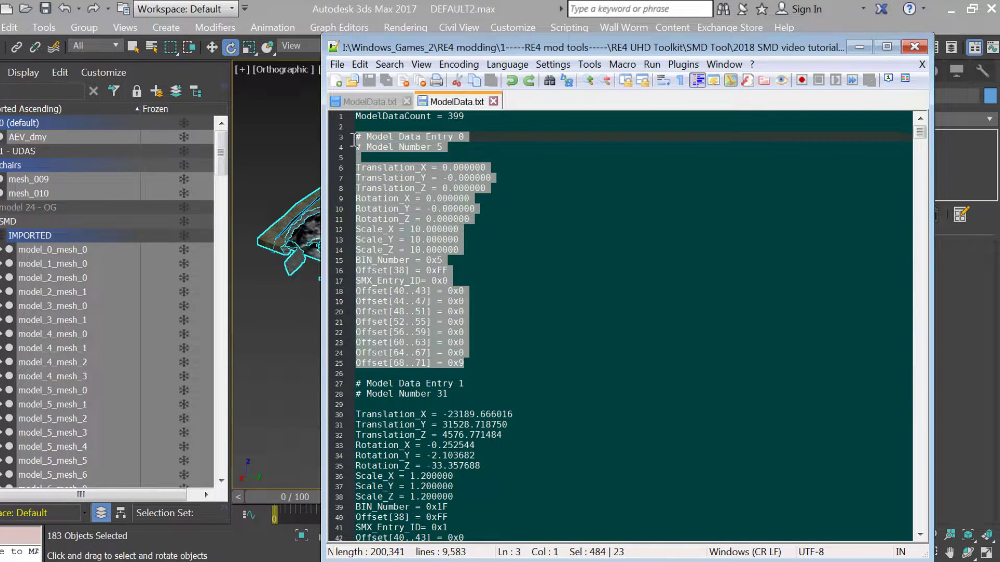
drag(471, 363, 355, 364)
key(ctrl+c)
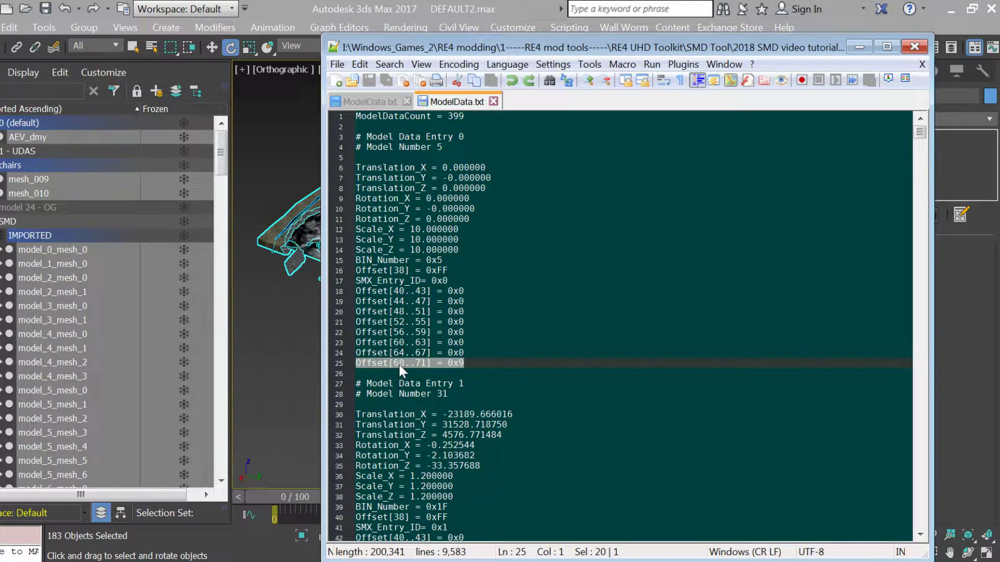
right_click(430, 361)
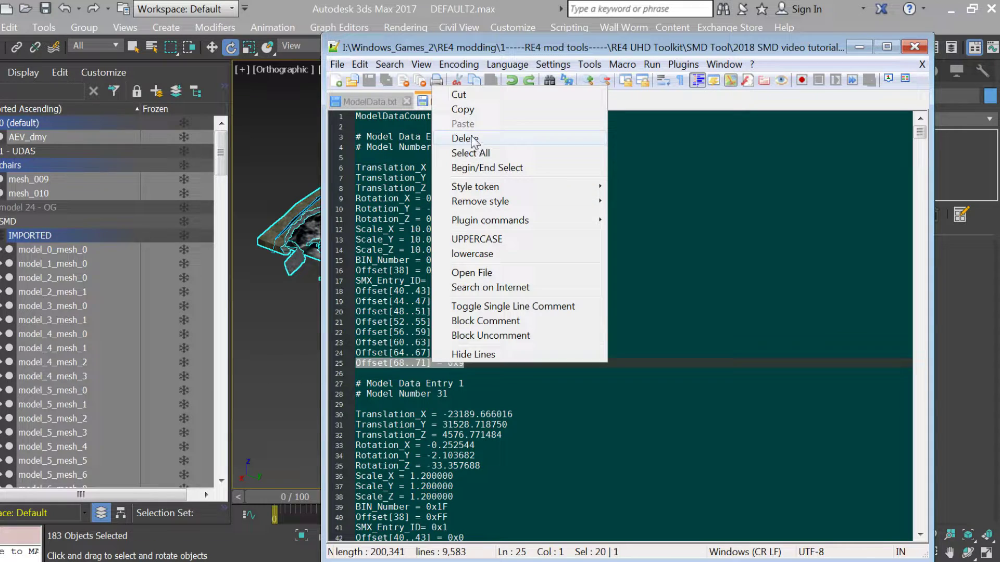
key(Escape)
Search the file for "Offset[68..71] = 0x9", count the matches and go to the first match after Model Data Entry 0
right_click(480, 220)
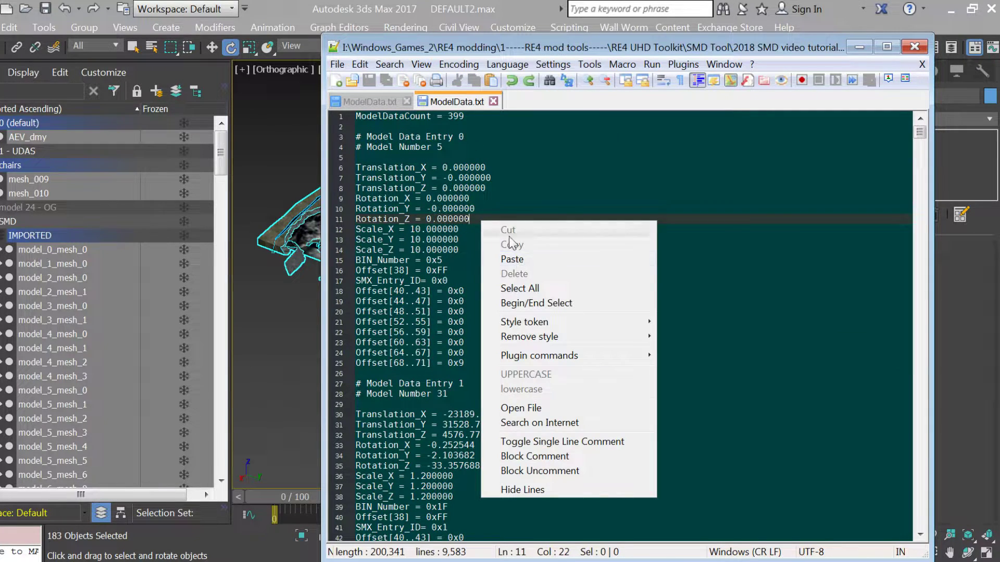
double_click(473, 198)
key(ctrl+f)
key(ctrl+v)
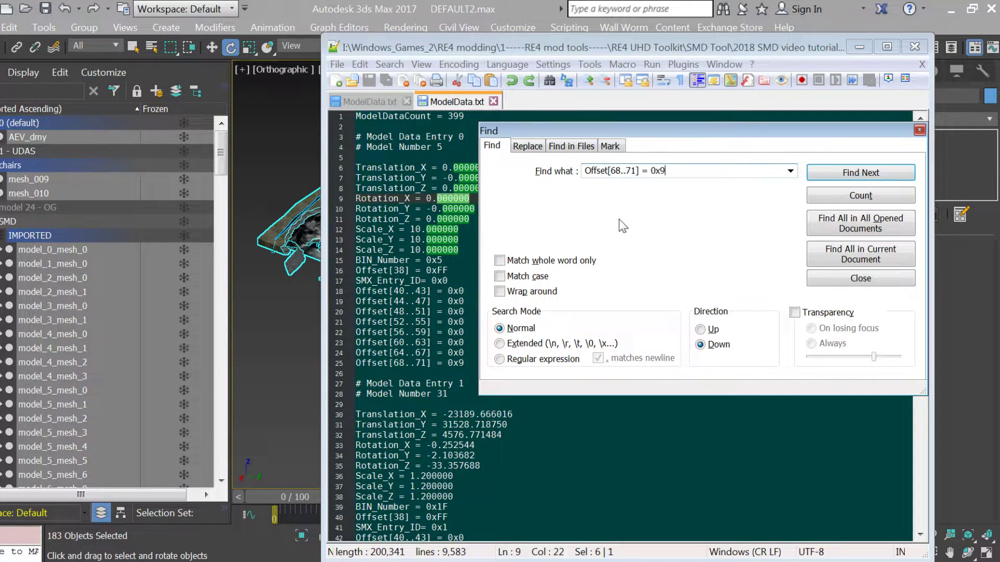
click(831, 198)
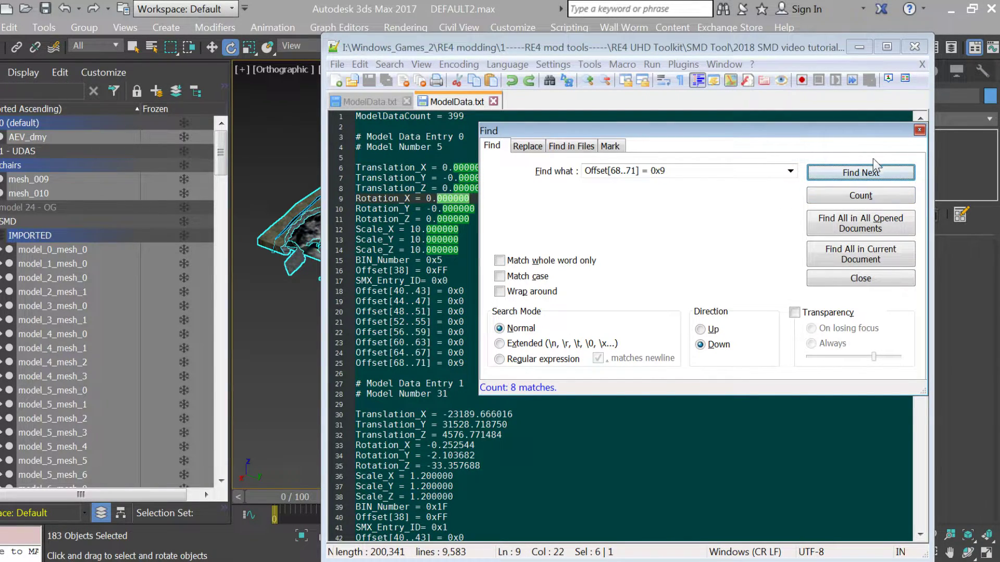
click(822, 173)
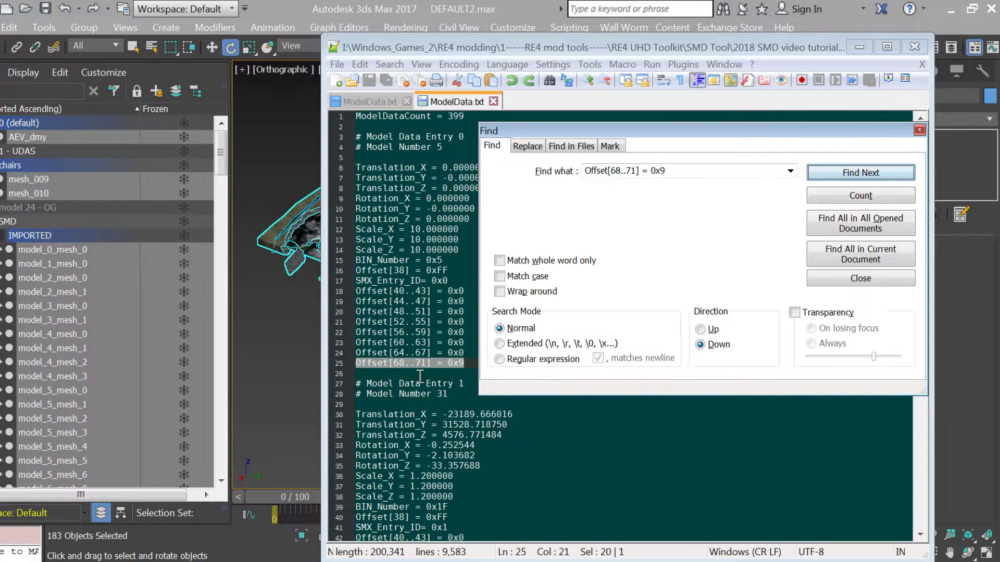
click(832, 176)
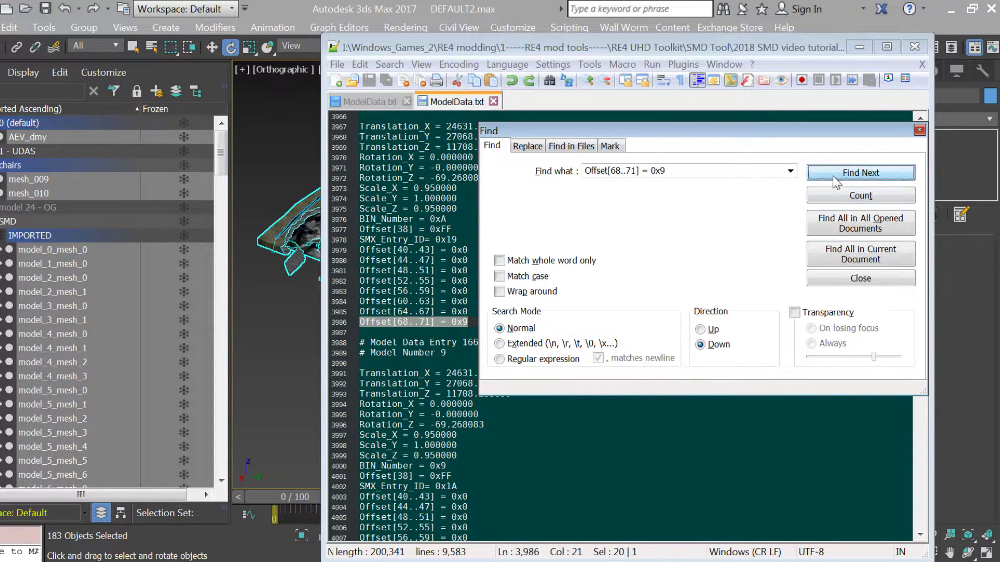
Close the search and cut the complete blocks of Model Data Entries 165 and 166
click(919, 131)
scroll(488, 311, down, 3)
scroll(489, 311, up, 4)
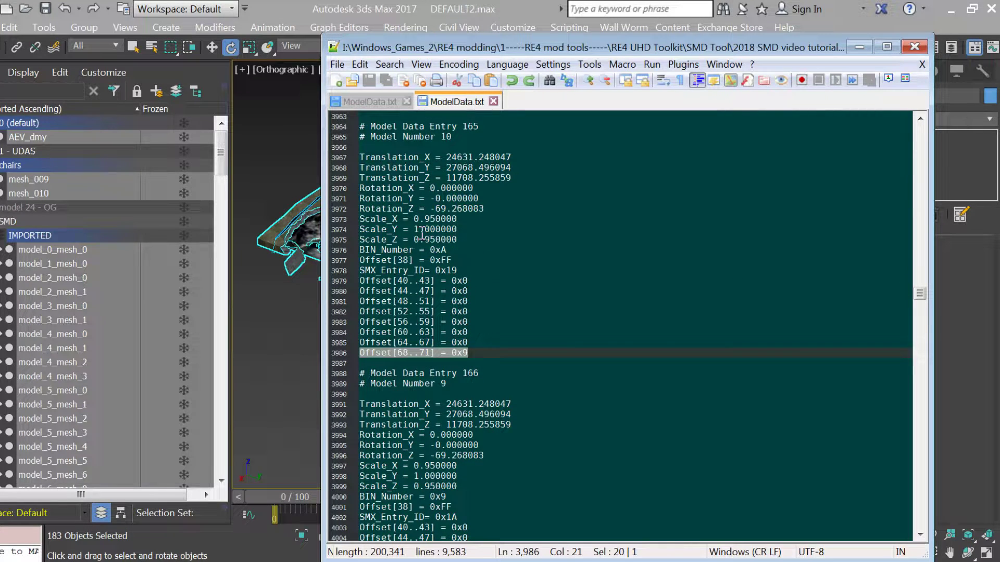
drag(363, 123, 462, 353)
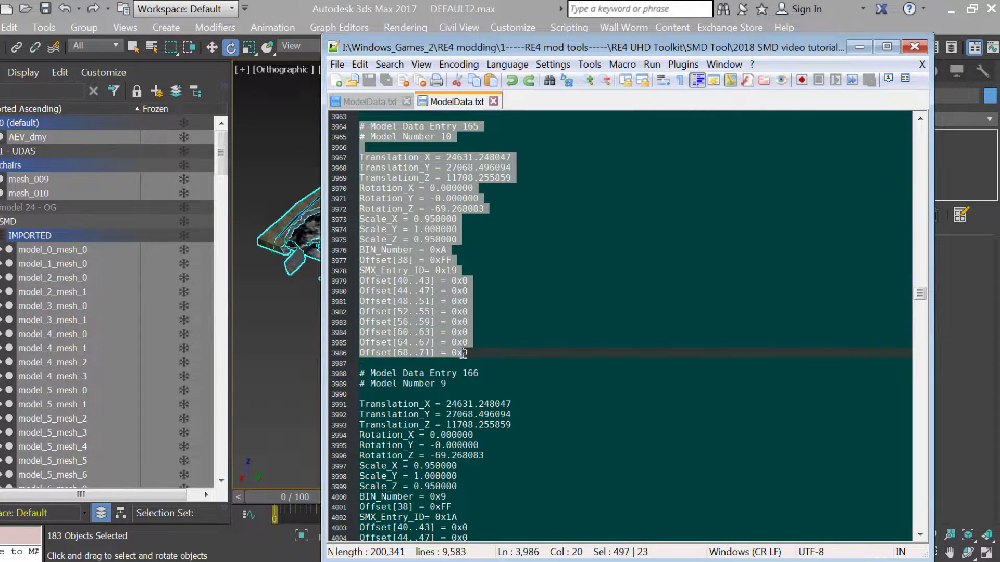
scroll(463, 353, down, 5)
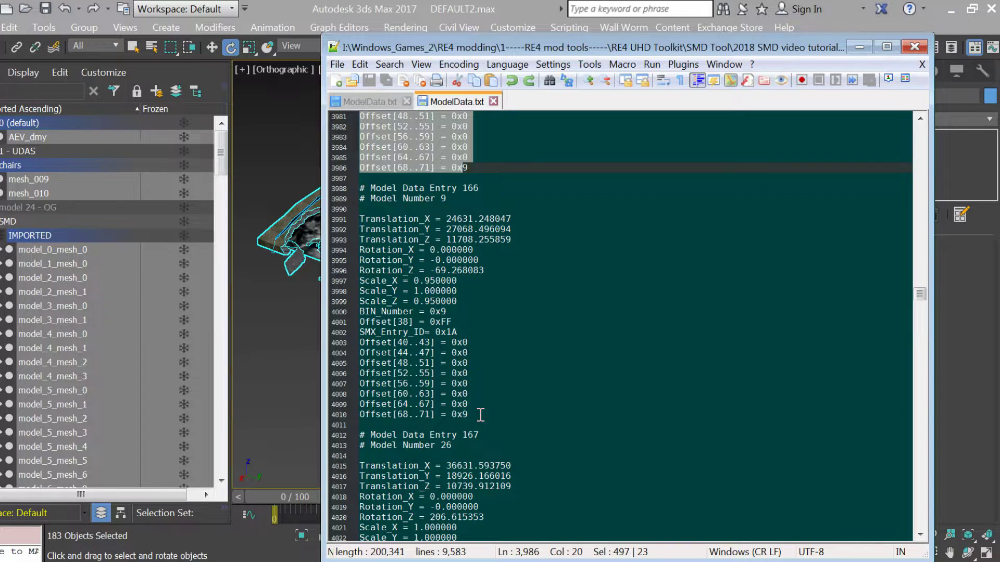
scroll(480, 415, down, 6)
shift+click(487, 260)
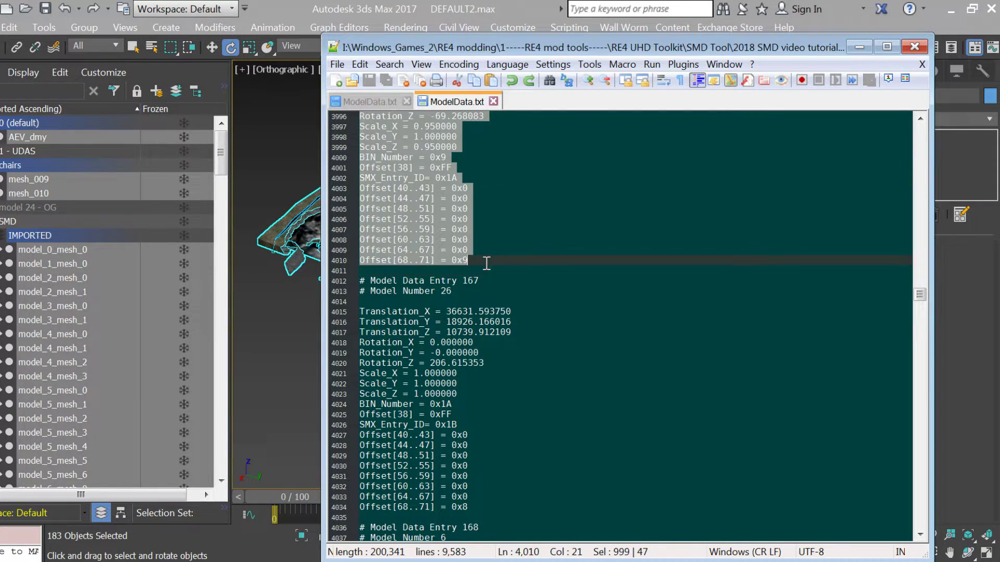
scroll(487, 262, up, 7)
scroll(487, 263, up, 6)
right_click(392, 288)
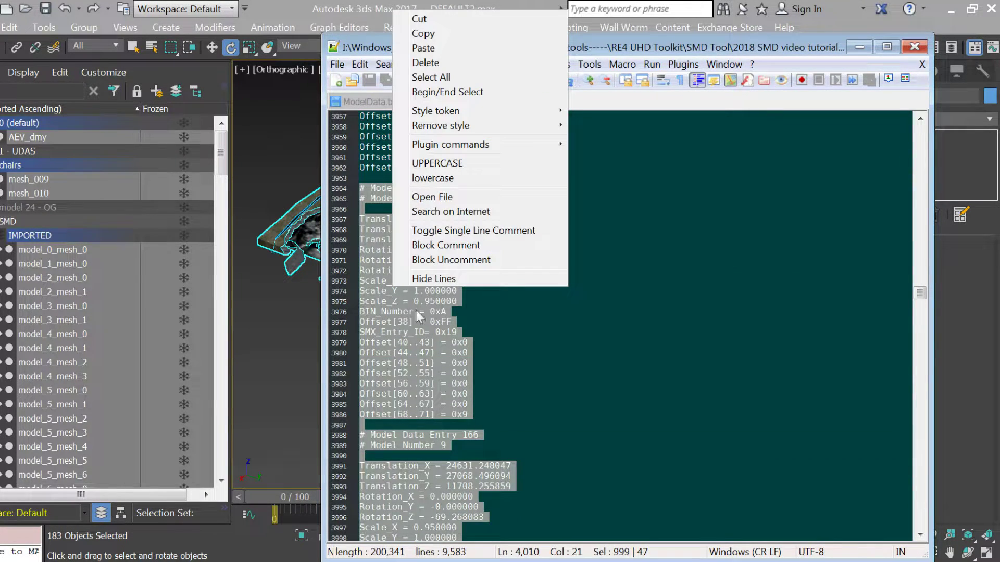
click(419, 19)
Add blank lines below Model Data Entry 0 at the file's beginning and paste Entries 165 and 166 there
drag(917, 283, 919, 127)
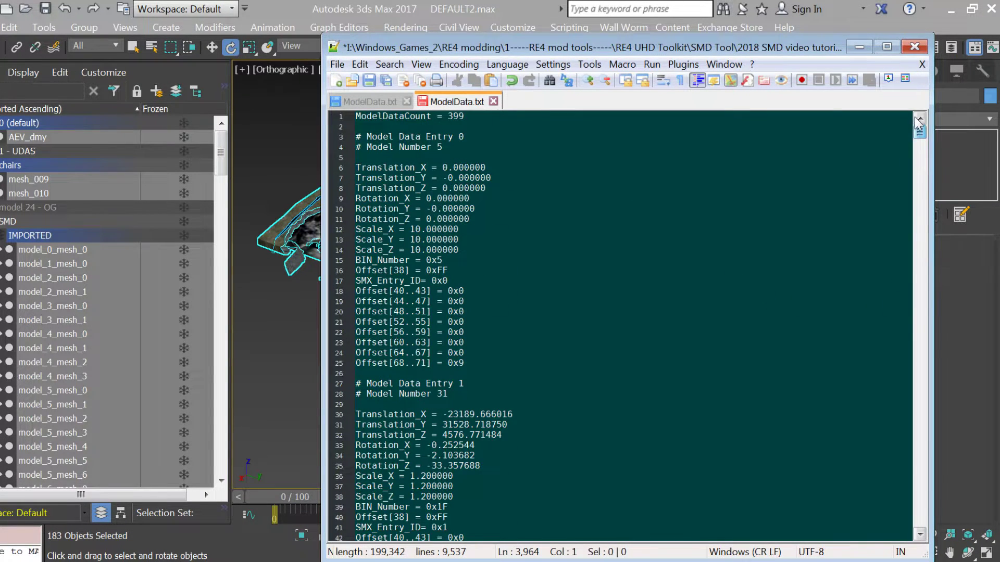
click(479, 358)
key(Return)
key(Return)
key(Return)
key(Return)
key(Return)
key(Return)
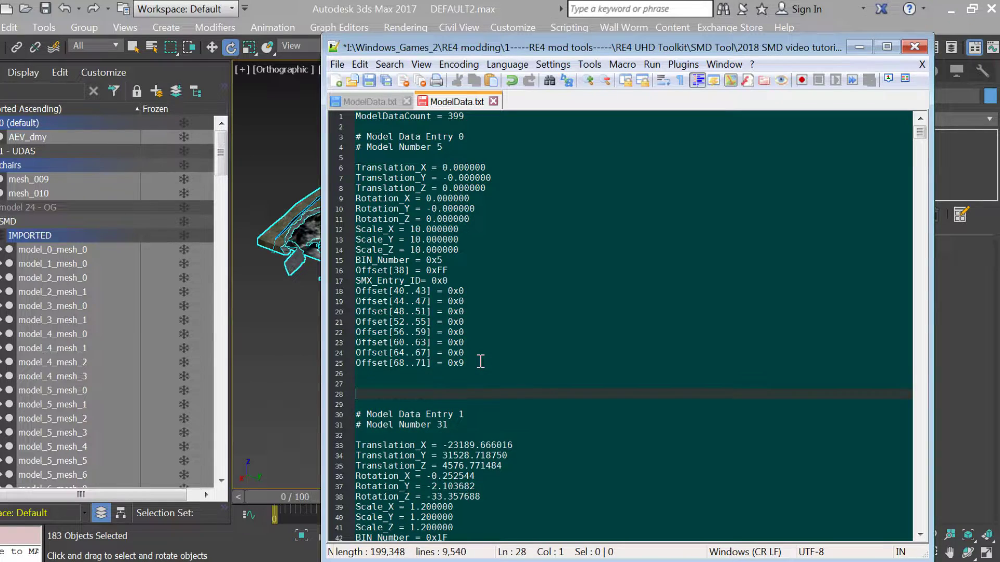
key(ctrl+v)
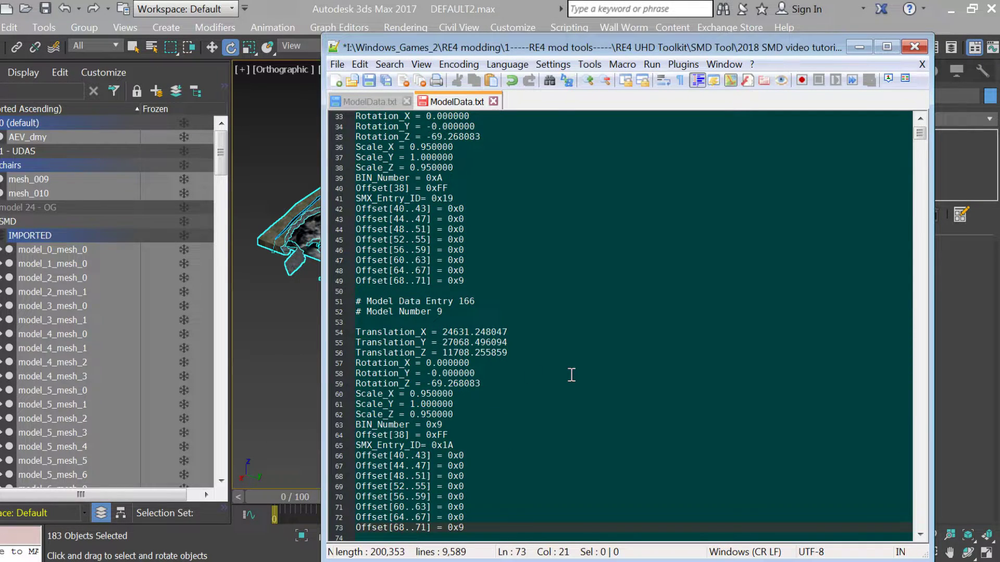
Add a separator line of # characters between the pasted Entry 166 and Model Data Entry 1
scroll(571, 375, down, 6)
key(Return)
key(Return)
key(Return)
text(#)
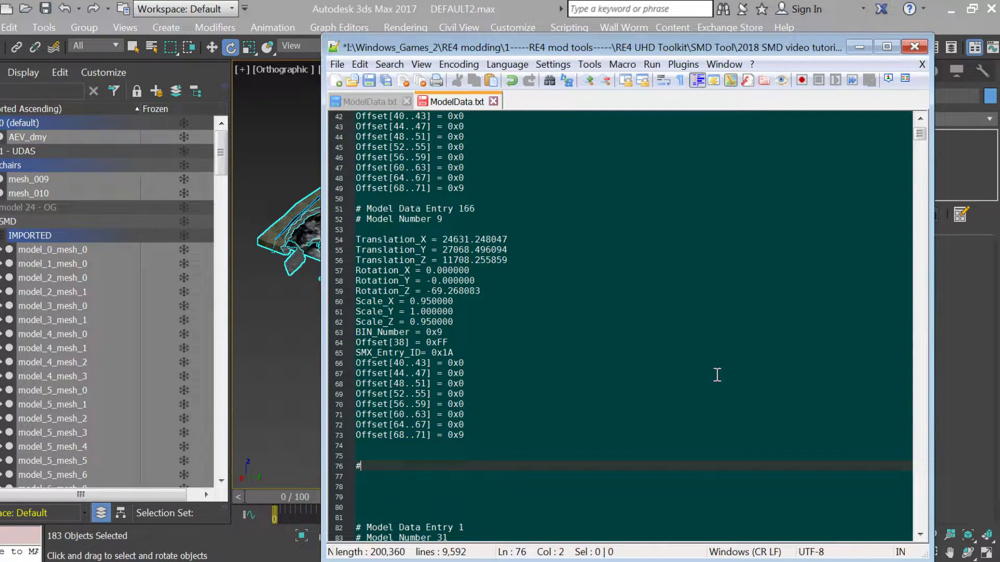
text(###################################)
scroll(497, 318, down, 6)
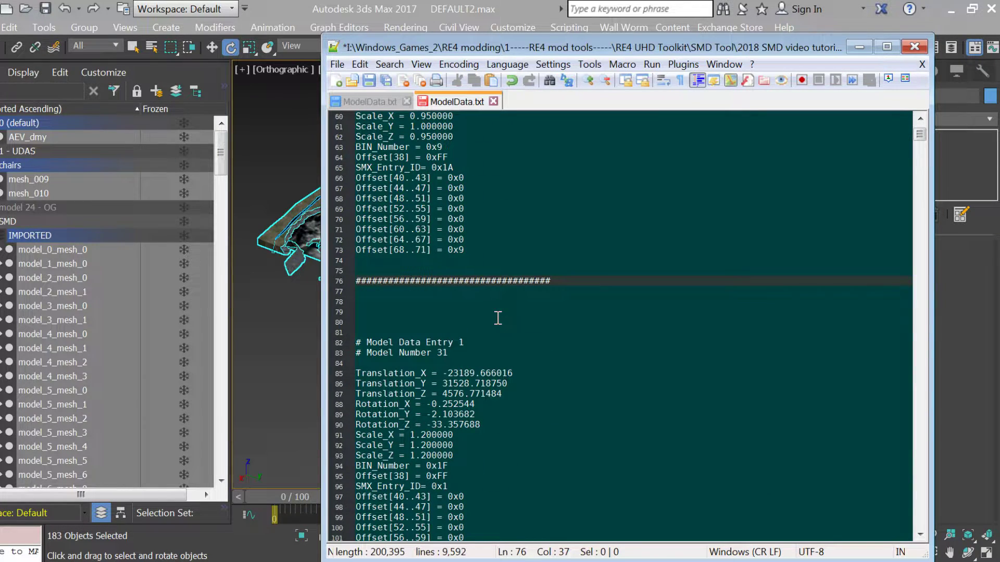
Find the next "Offset[68..71] = 0x9" match and cut the whole Model Data Entry 168 block
key(ctrl+f)
click(859, 173)
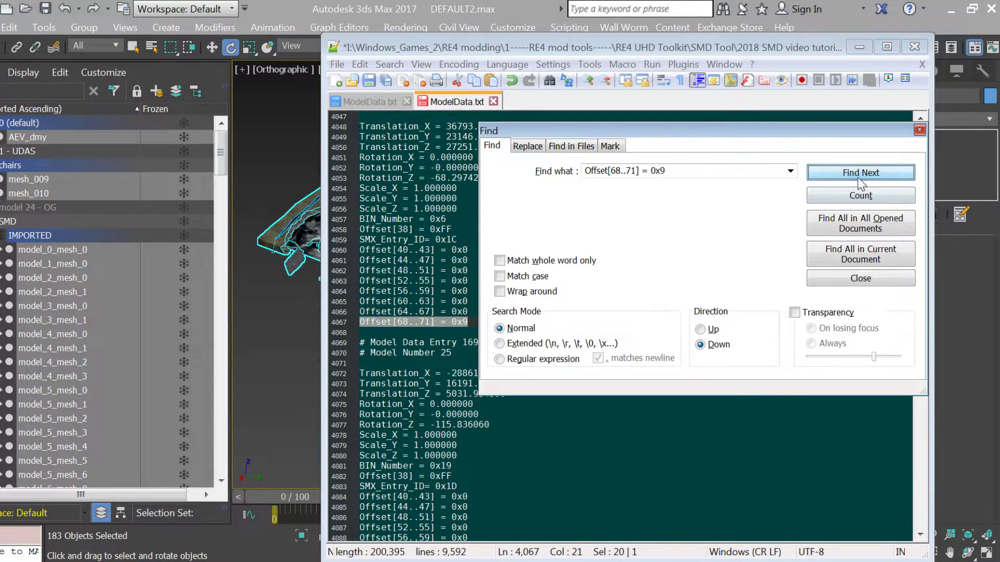
drag(765, 130, 839, 128)
click(479, 237)
scroll(480, 238, up, 1)
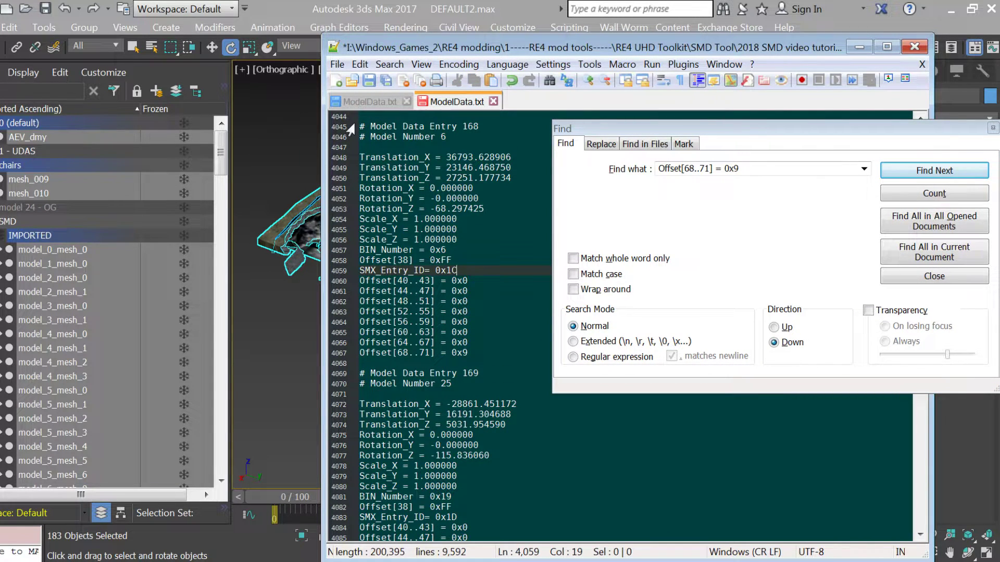
drag(354, 129, 470, 321)
key(ctrl+c)
scroll(470, 321, down, 3)
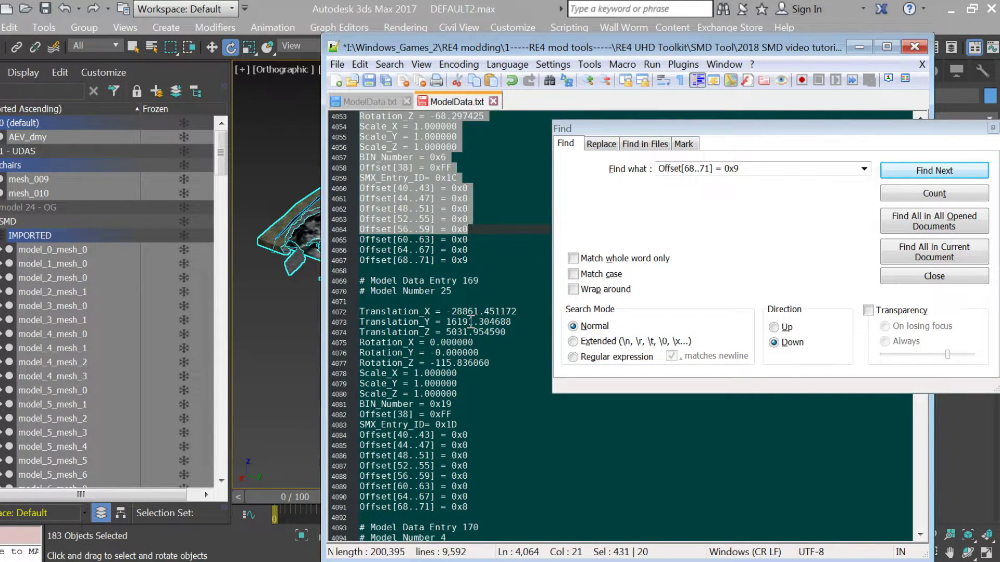
shift+click(479, 260)
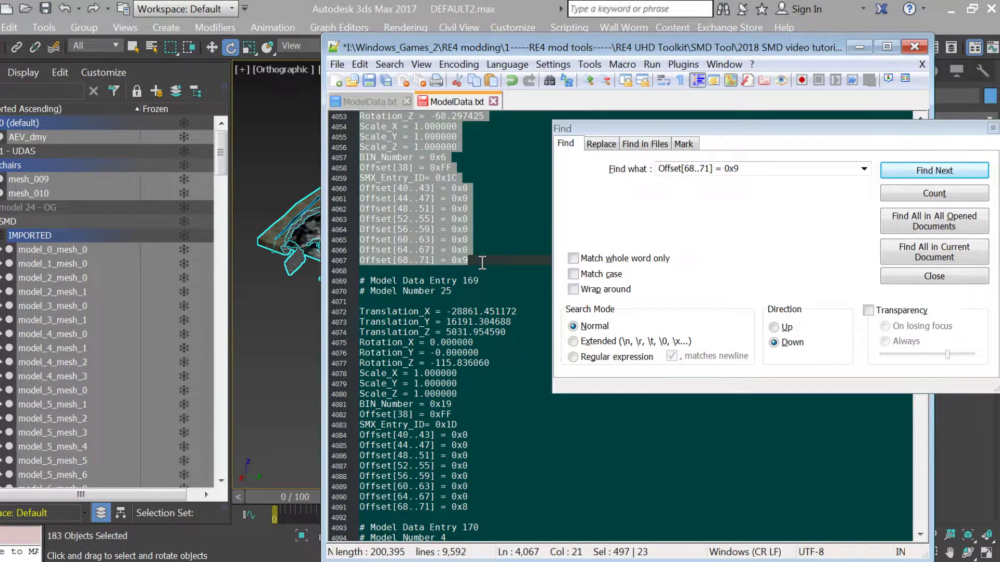
key(Delete)
Paste Model Data Entry 168 below Entry 166, above the # separator line
scroll(453, 244, up, 20)
scroll(451, 240, up, 20)
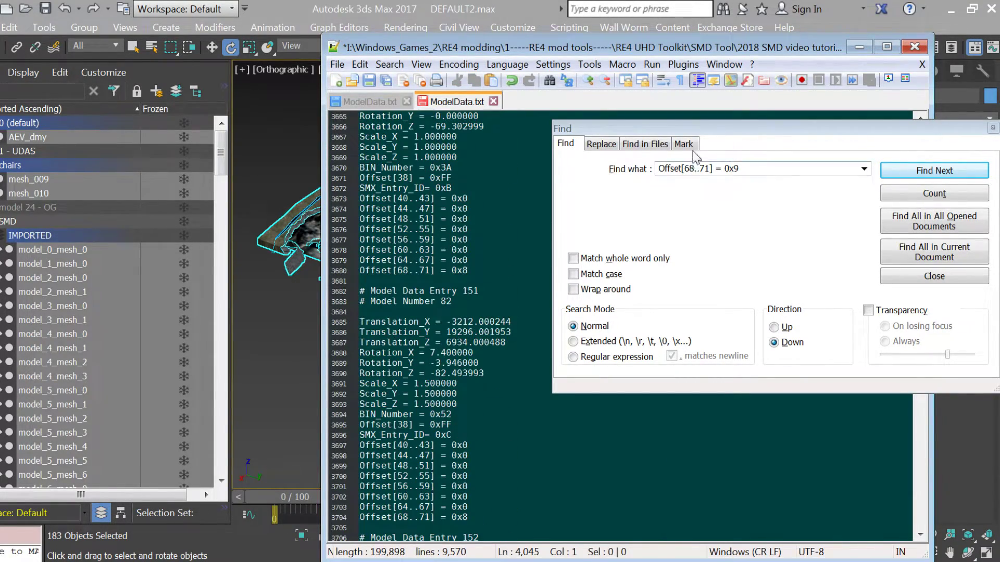
drag(694, 133, 709, 323)
drag(920, 279, 920, 86)
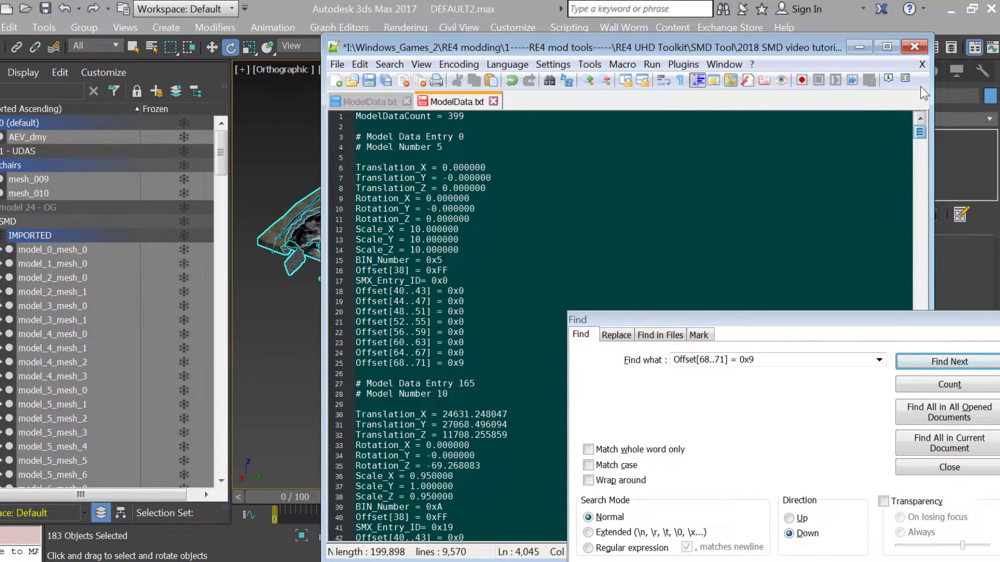
scroll(506, 229, down, 20)
click(493, 209)
key(Return)
key(Return)
key(ctrl+v)
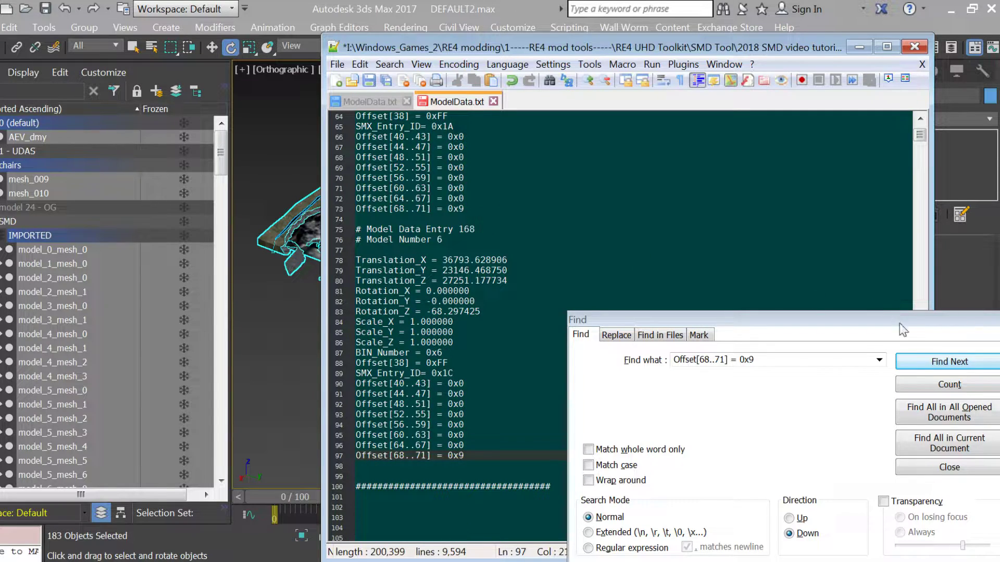
Find the next "Offset[68..71] = 0x9" match and cut the whole Model Data Entry 223 block
click(917, 362)
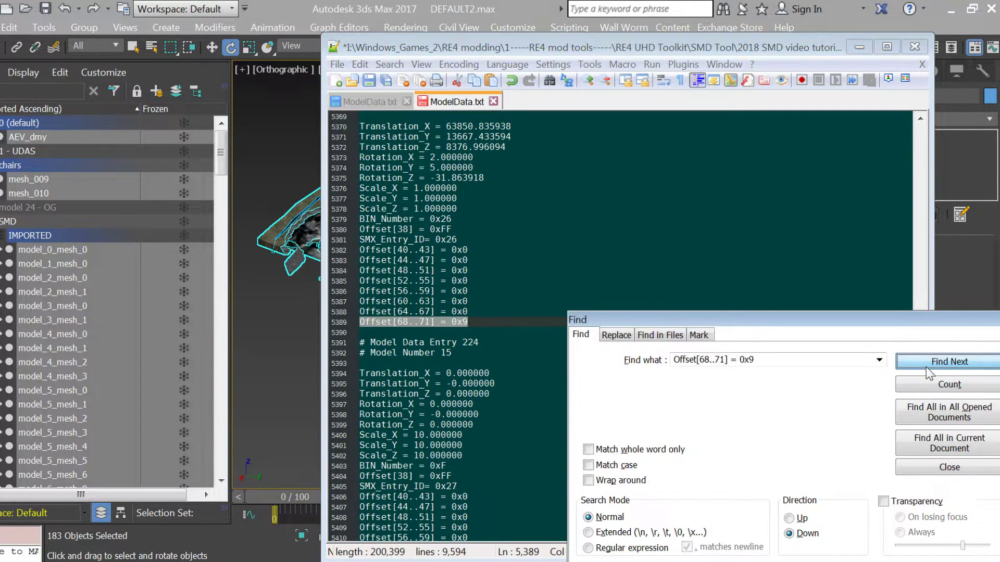
click(466, 312)
scroll(468, 313, down, 2)
scroll(480, 312, up, 4)
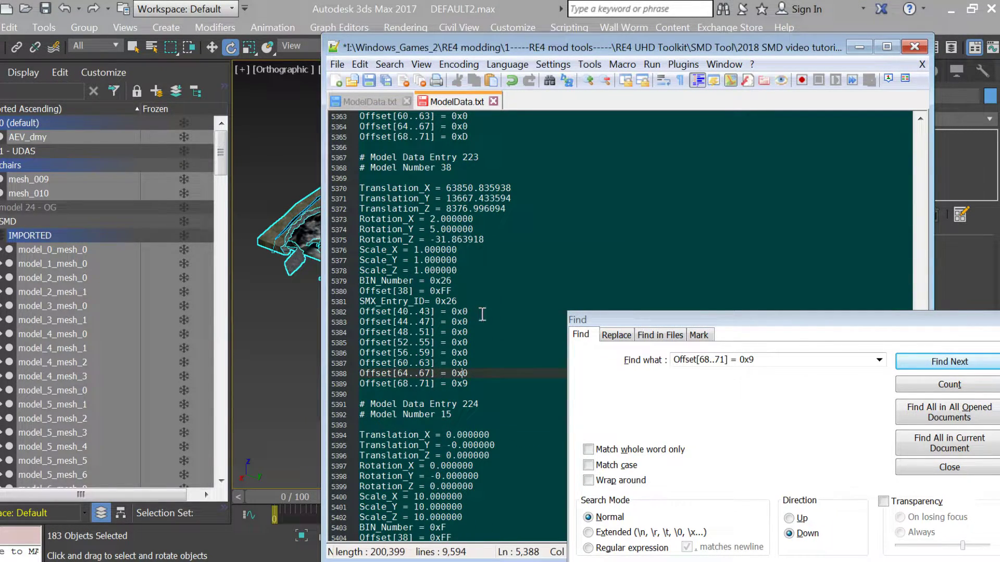
drag(482, 388, 361, 152)
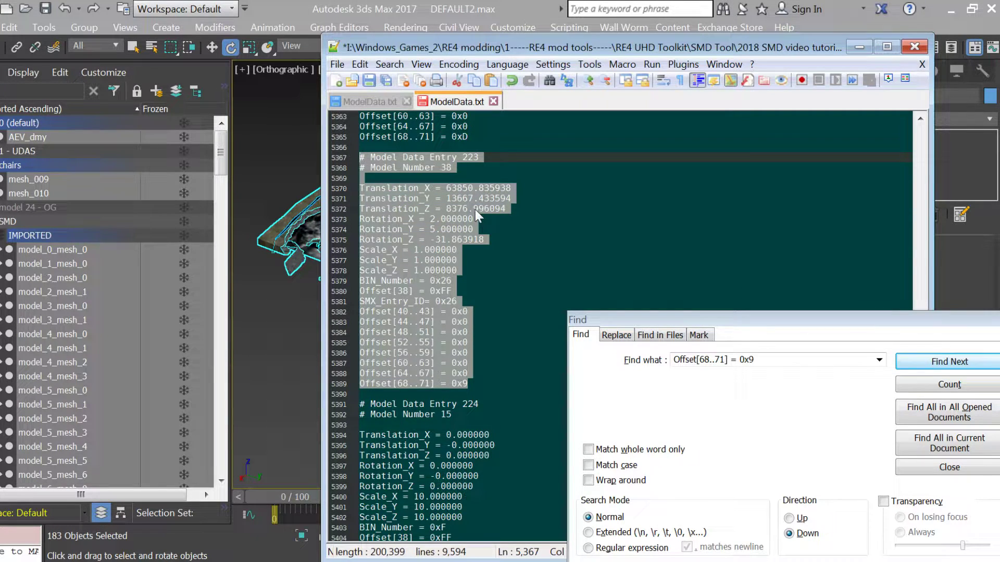
key(Delete)
Move the Find dialog clear of the text and paste Model Data Entry 223 below Entry 168
click(922, 257)
drag(933, 311, 753, 297)
drag(914, 336, 918, 127)
drag(639, 307, 105, 252)
scroll(518, 269, down, 20)
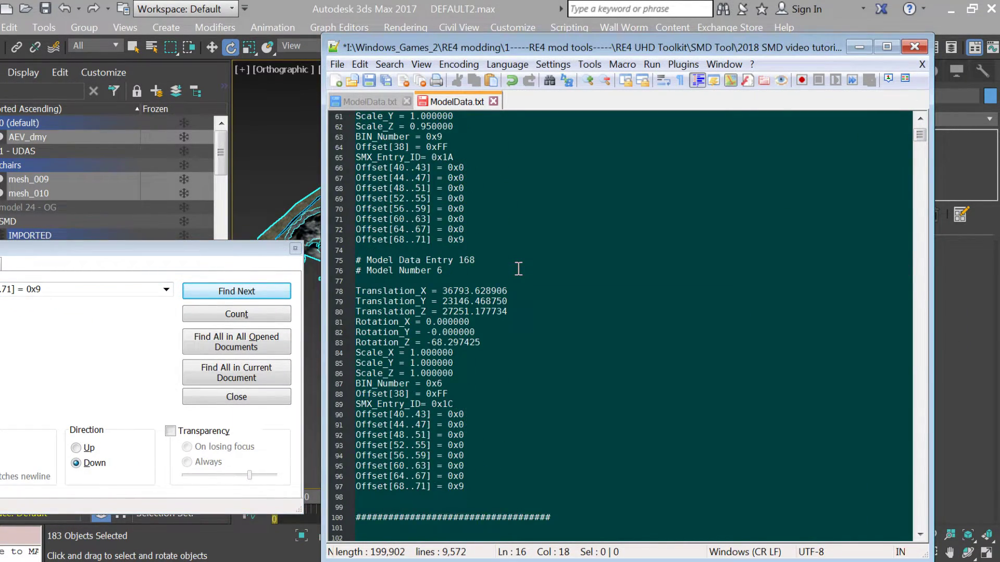
click(491, 335)
key(Return)
key(ctrl+v)
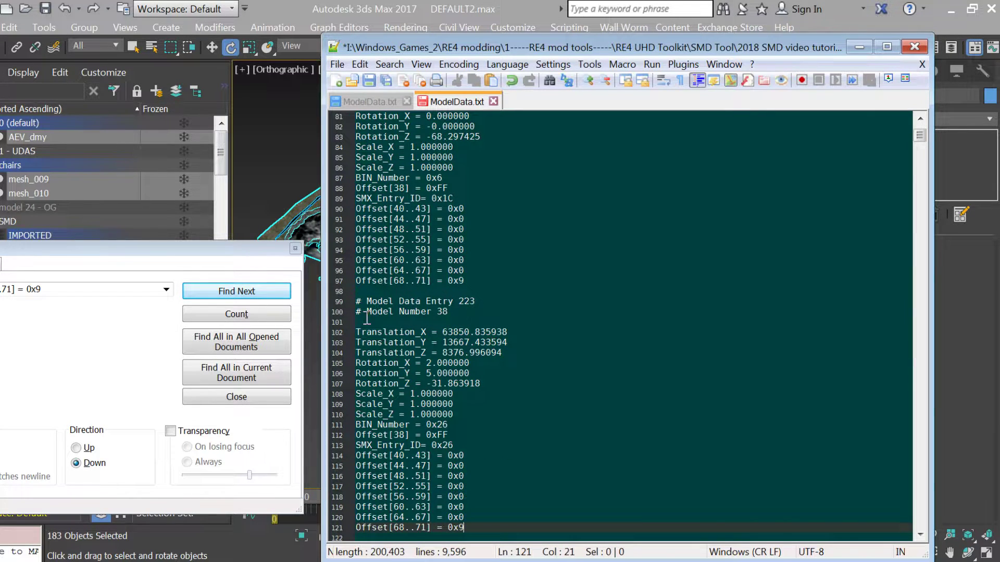
Find the next "Offset[68..71] = 0x9" match and cut the consecutive Model Data Entries 239, 240 and 241
click(232, 296)
click(386, 158)
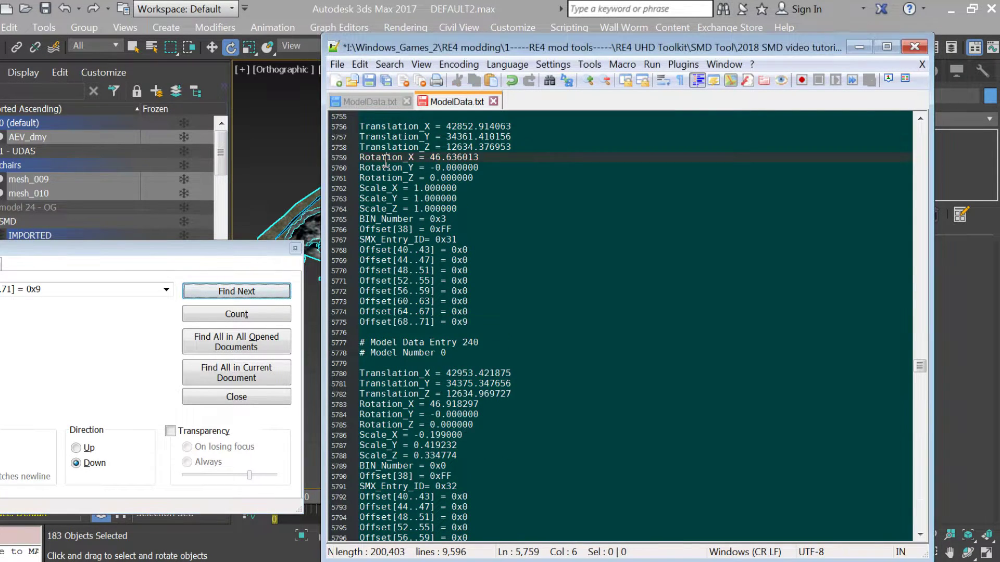
scroll(369, 167, up, 2)
drag(362, 158, 402, 250)
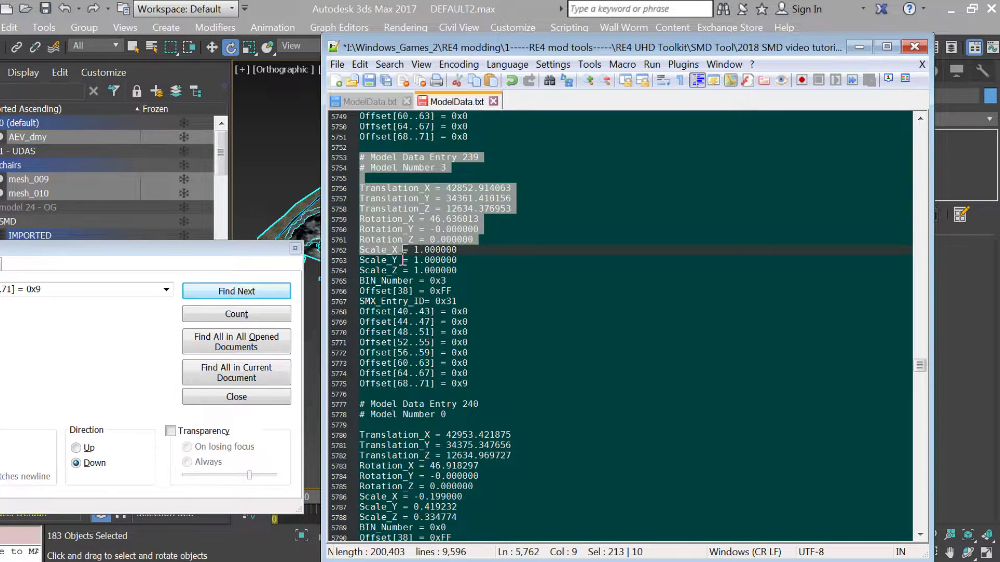
scroll(403, 255, down, 4)
scroll(403, 259, down, 8)
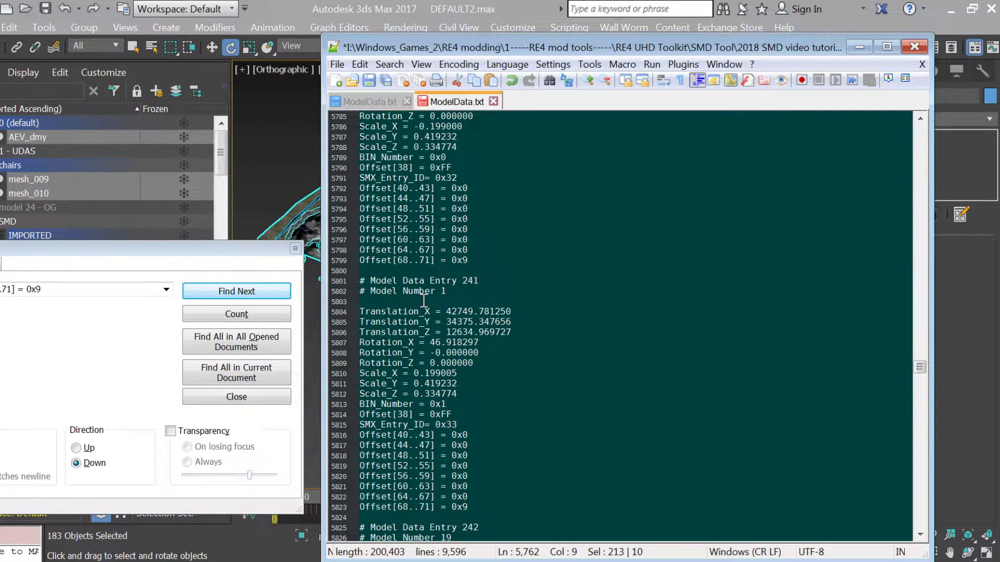
scroll(483, 244, down, 5)
scroll(484, 244, down, 3)
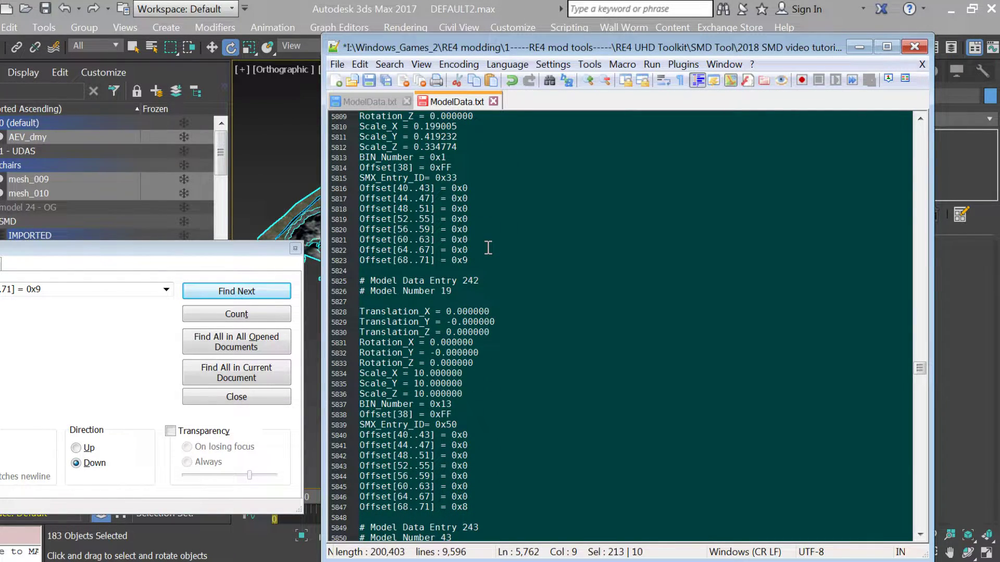
shift+click(490, 266)
key(Delete)
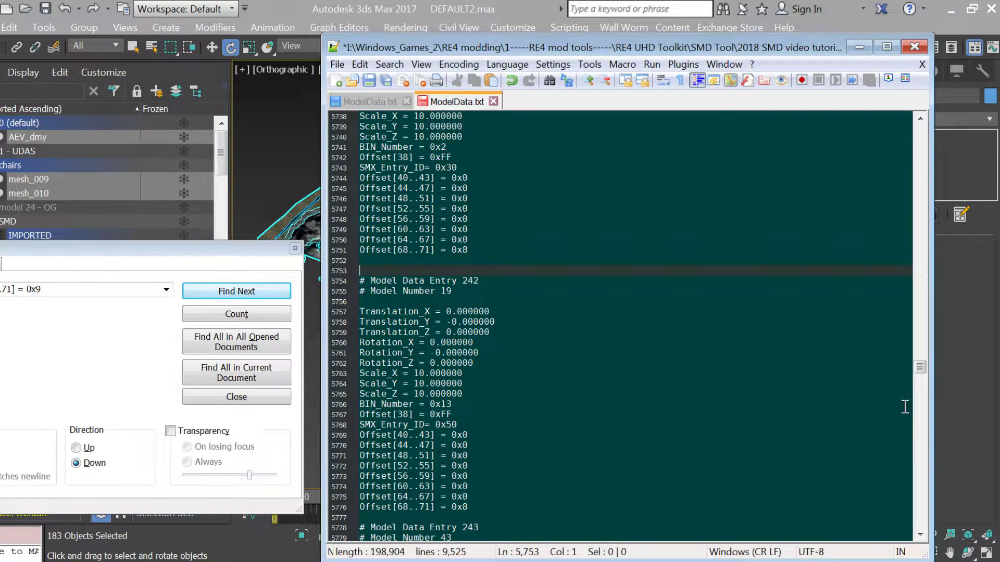
Paste Model Data Entries 239, 240 and 241 below Entry 223, and search for another "Offset[68..71] = 0x9" match
drag(921, 366, 919, 127)
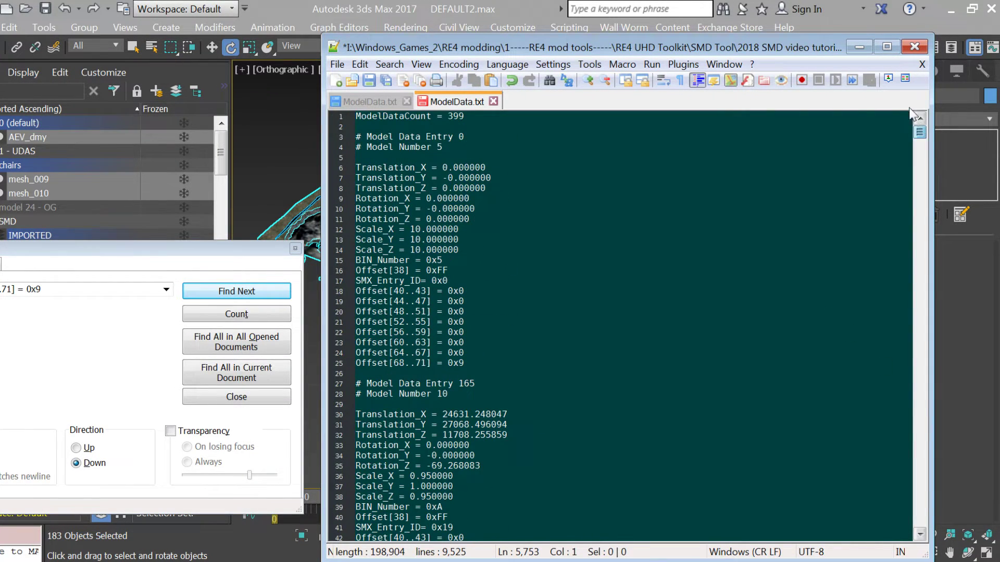
scroll(496, 421, down, 4)
scroll(496, 421, down, 20)
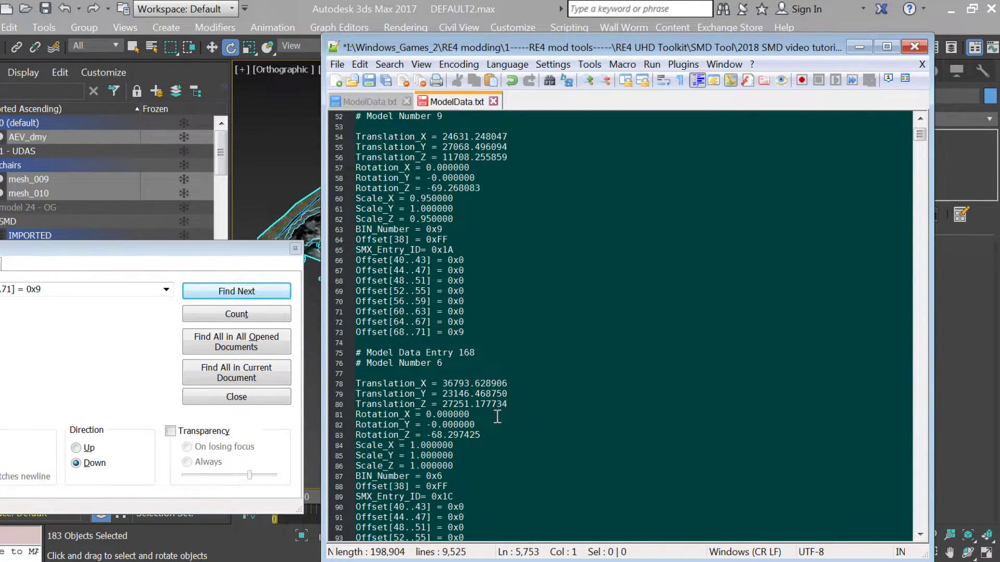
scroll(489, 402, down, 1)
click(486, 424)
key(Return)
key(ctrl+v)
scroll(487, 424, down, 3)
key(BackSpace)
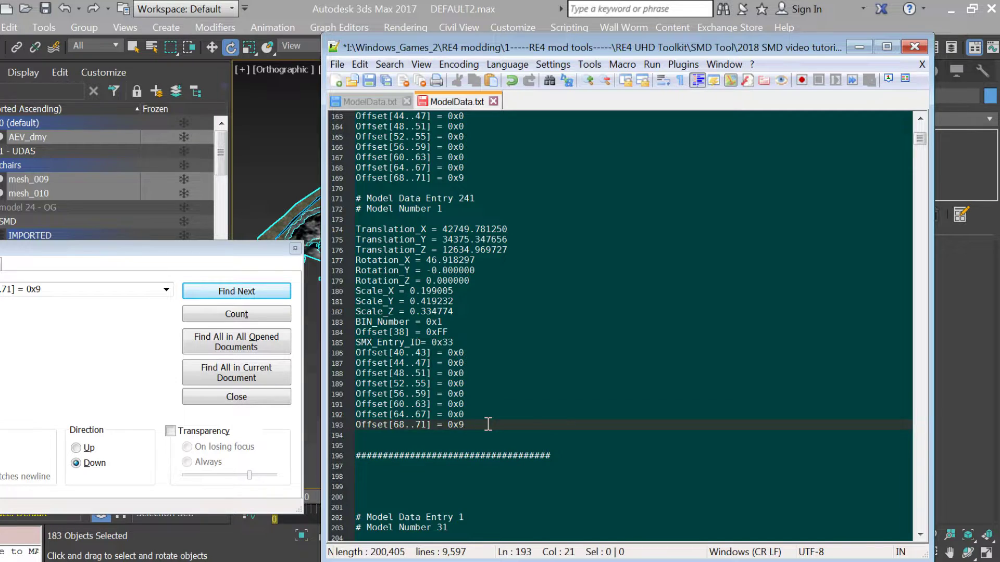
scroll(488, 425, down, 4)
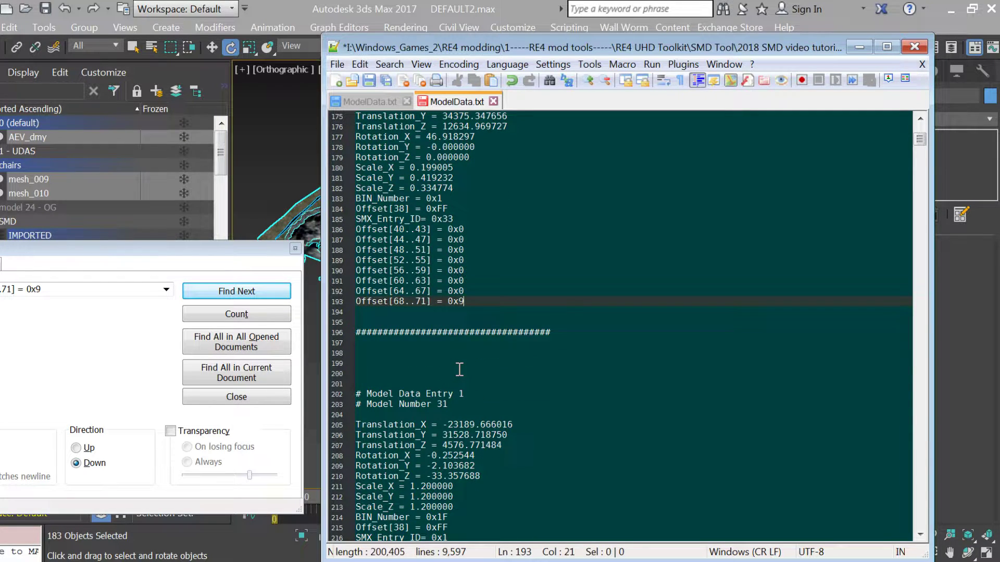
click(284, 301)
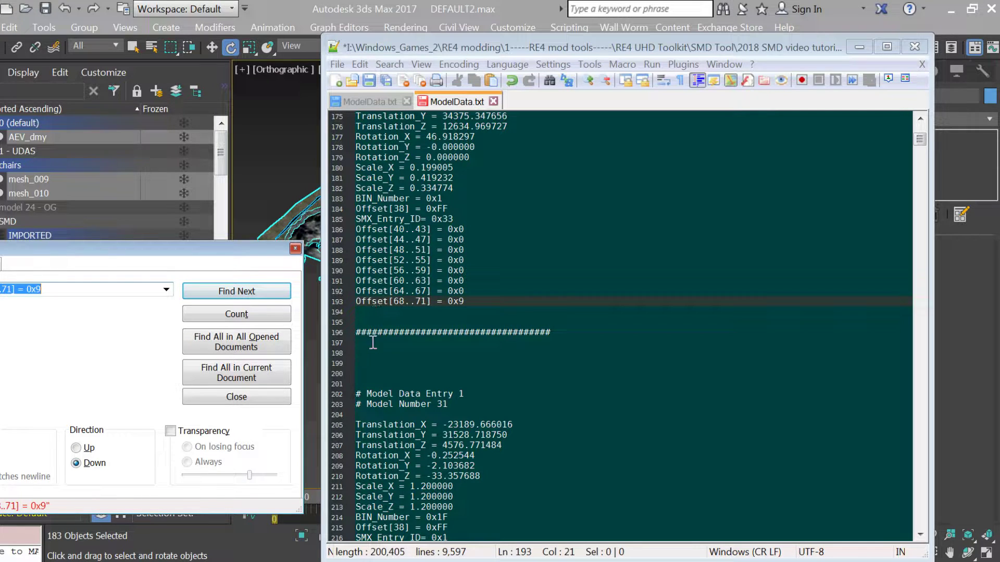
Delete Model Data Entries 1 through 397 below the # separator line, keeping Entry 398, and remove the spare blank lines
click(357, 394)
drag(357, 394, 445, 448)
drag(918, 146, 929, 526)
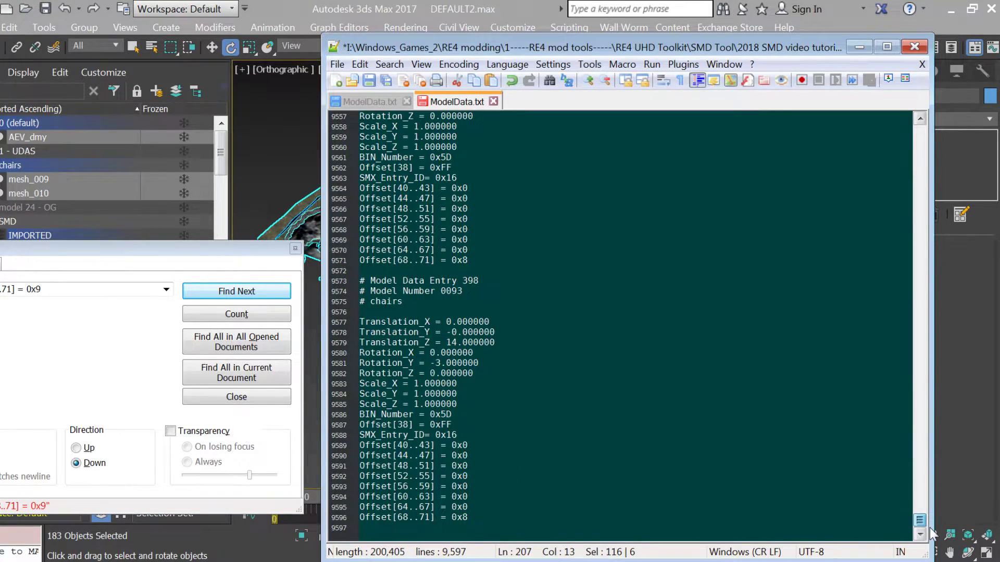
scroll(617, 352, up, 3)
scroll(617, 353, up, 1)
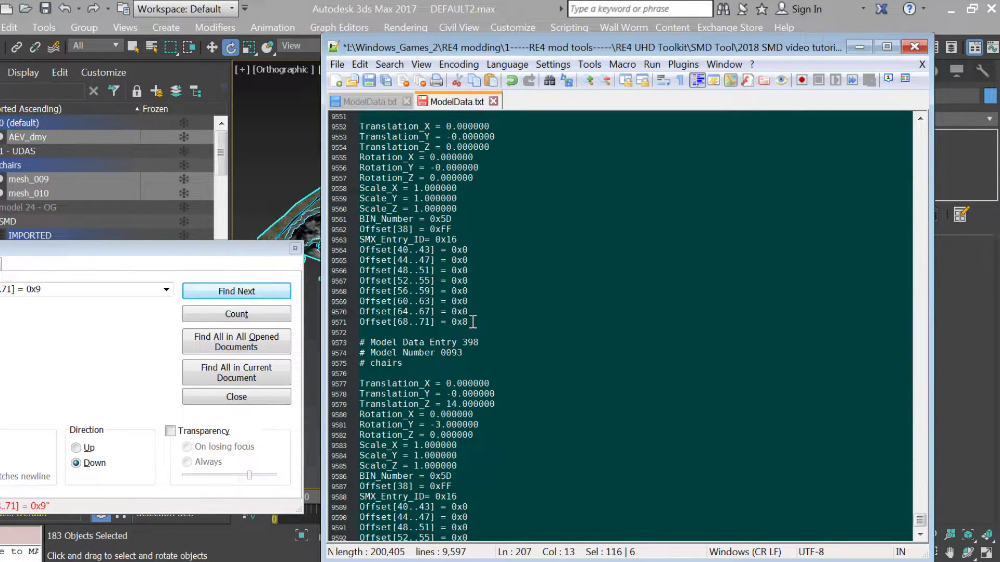
scroll(473, 322, up, 4)
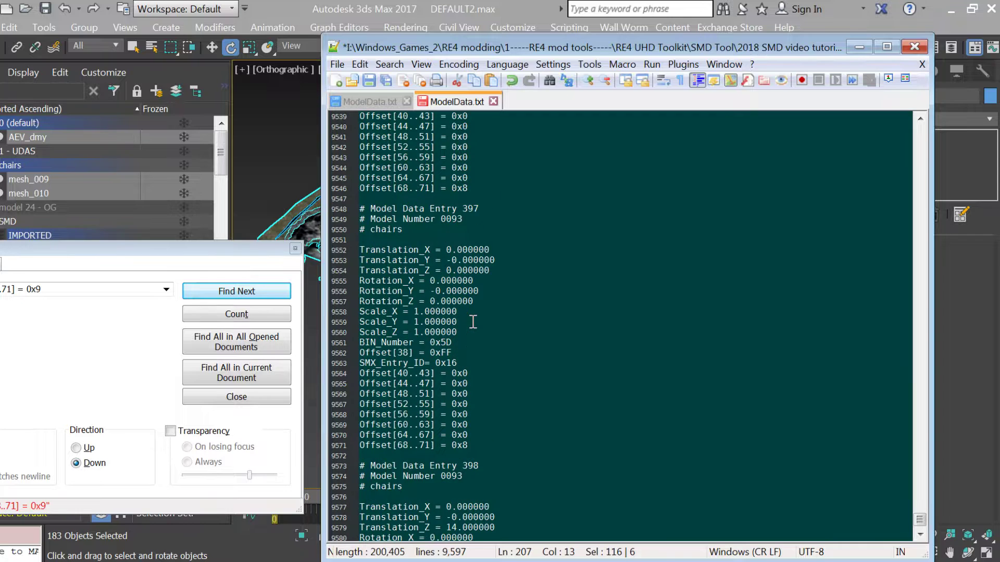
shift+click(496, 447)
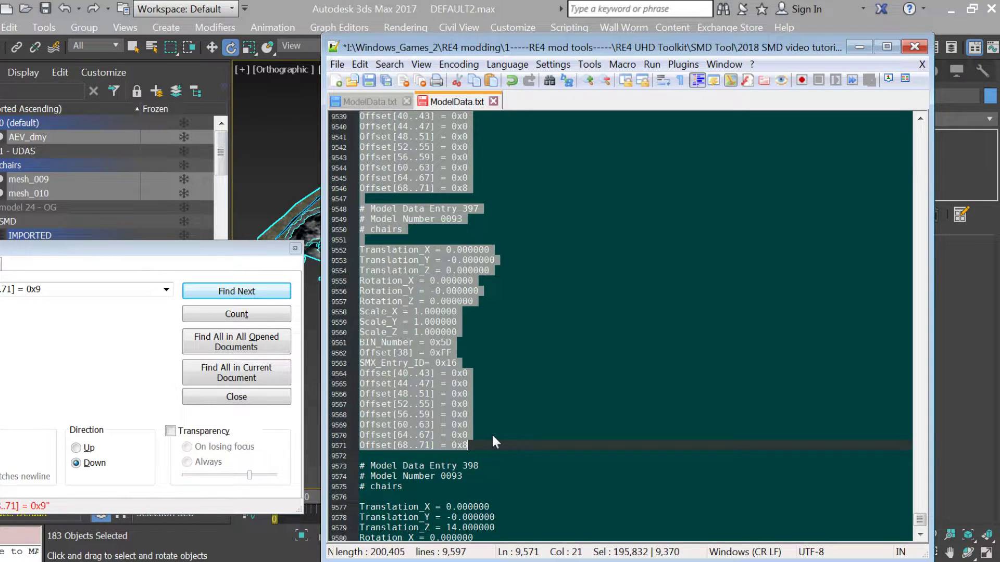
key(Delete)
key(BackSpace)
key(BackSpace)
key(BackSpace)
key(BackSpace)
key(BackSpace)
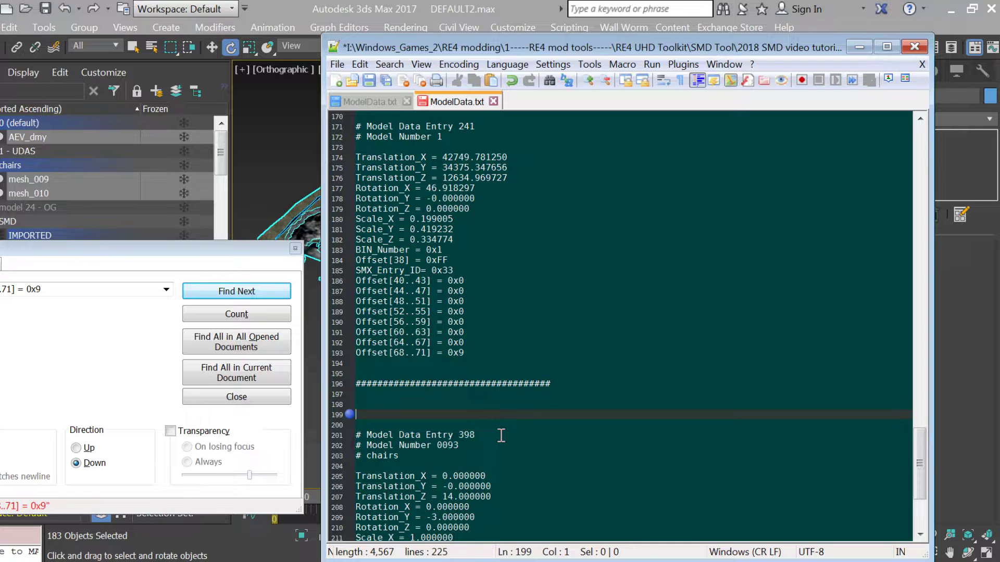
Examine the numbering of the remaining Model Data Entries and the ModelDataCount line at the file's beginning
scroll(476, 283, up, 19)
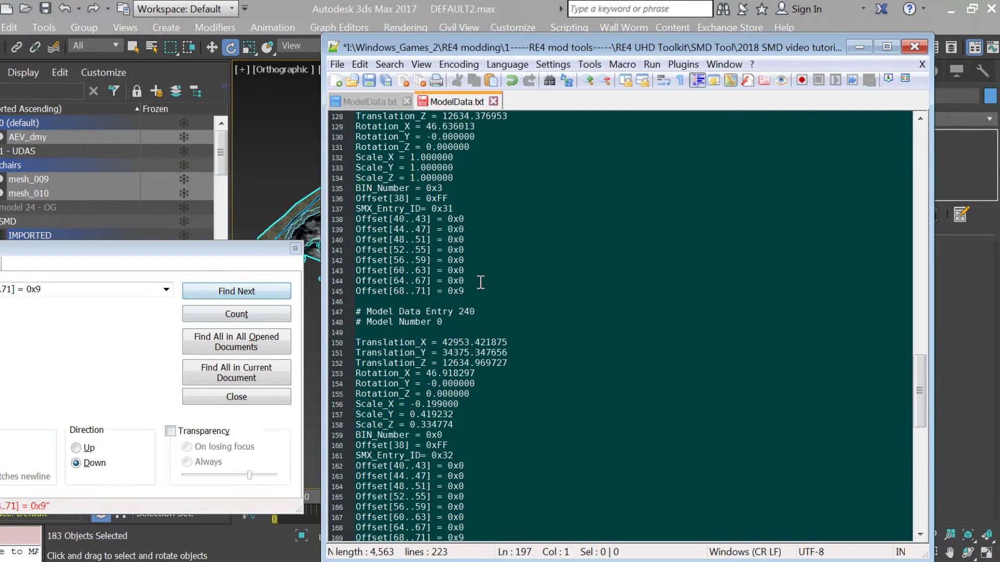
click(479, 466)
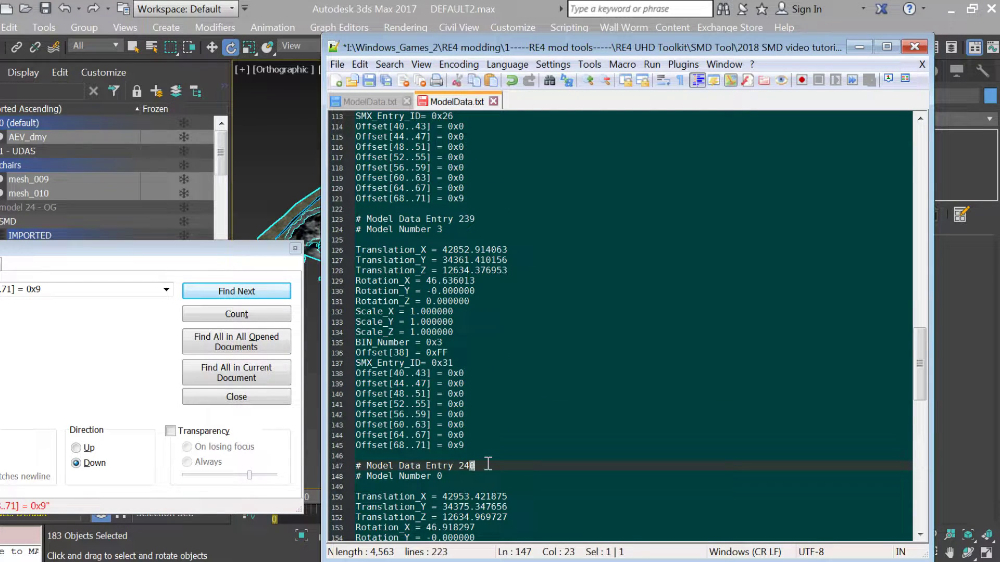
drag(489, 470, 457, 471)
scroll(466, 471, up, 17)
scroll(471, 469, up, 20)
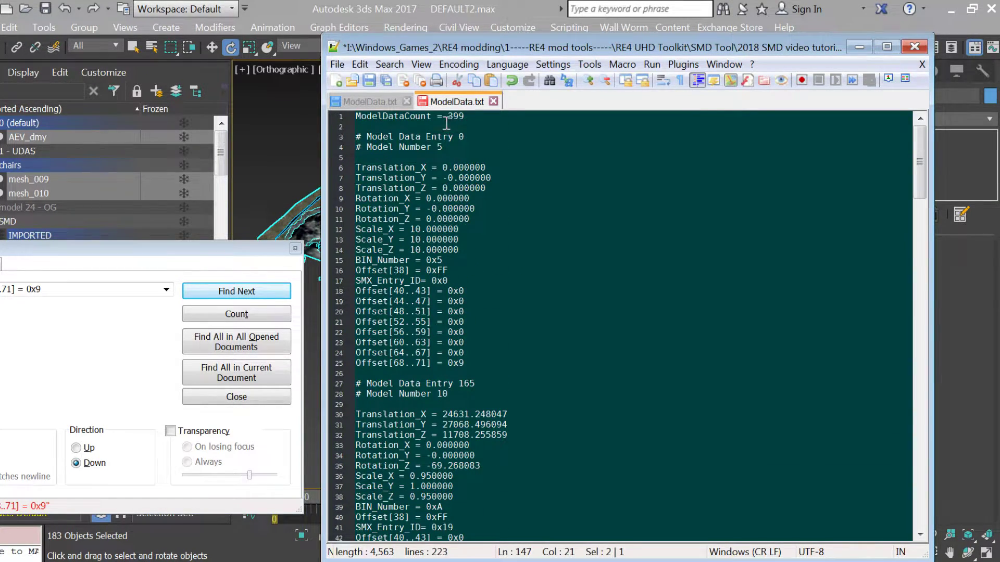
drag(471, 127, 474, 119)
scroll(485, 229, down, 2)
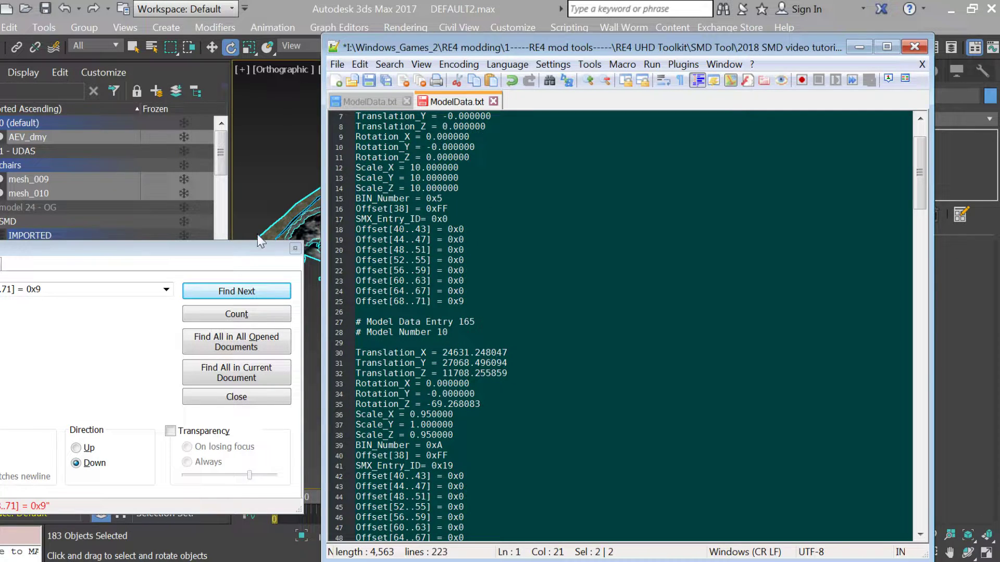
Count the occurrences of "# Model Data Entry" in ModelData.txt using Find
drag(231, 254, 233, 250)
click(375, 230)
scroll(375, 235, up, 2)
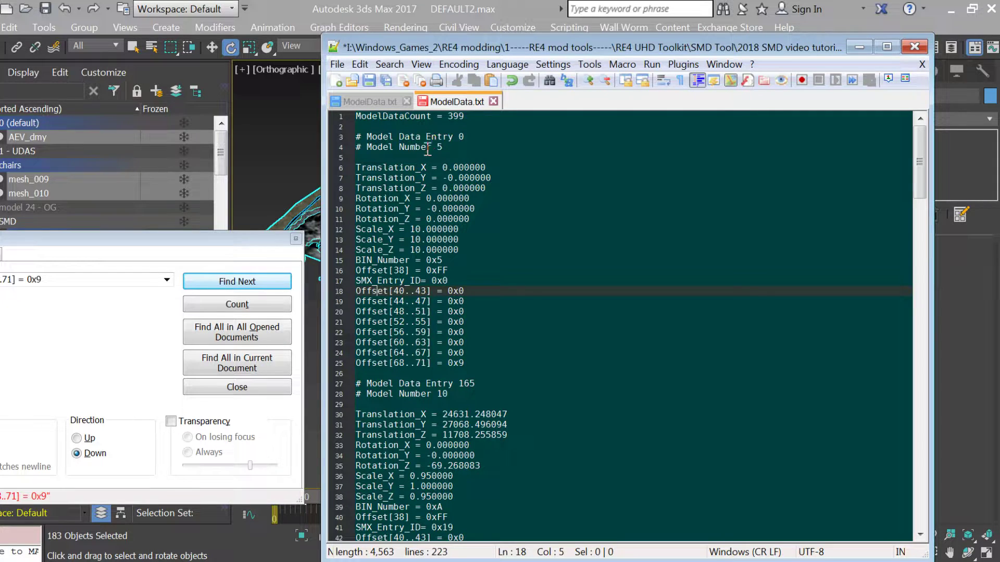
drag(453, 137, 356, 137)
key(ctrl+c)
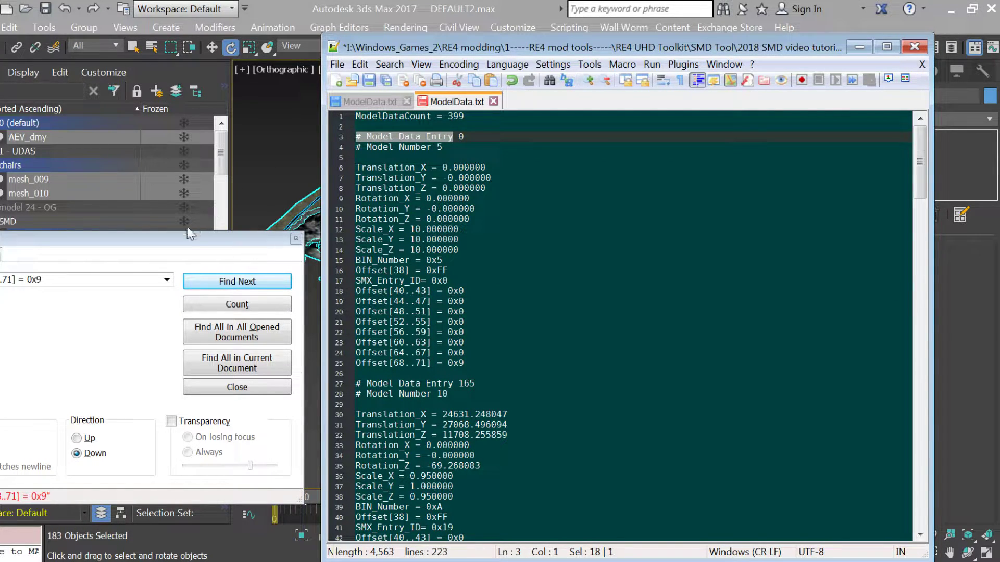
drag(191, 239, 498, 225)
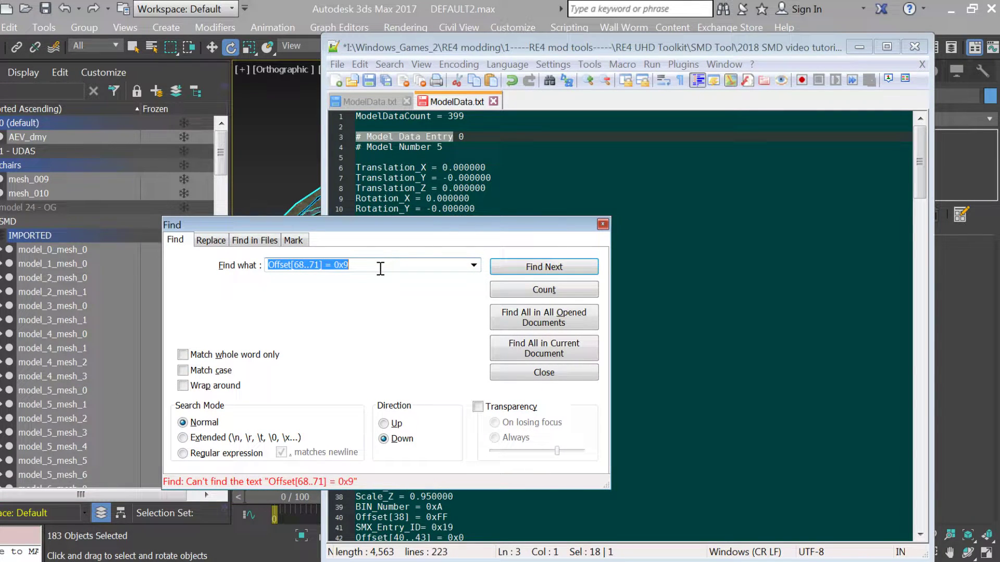
key(ctrl+v)
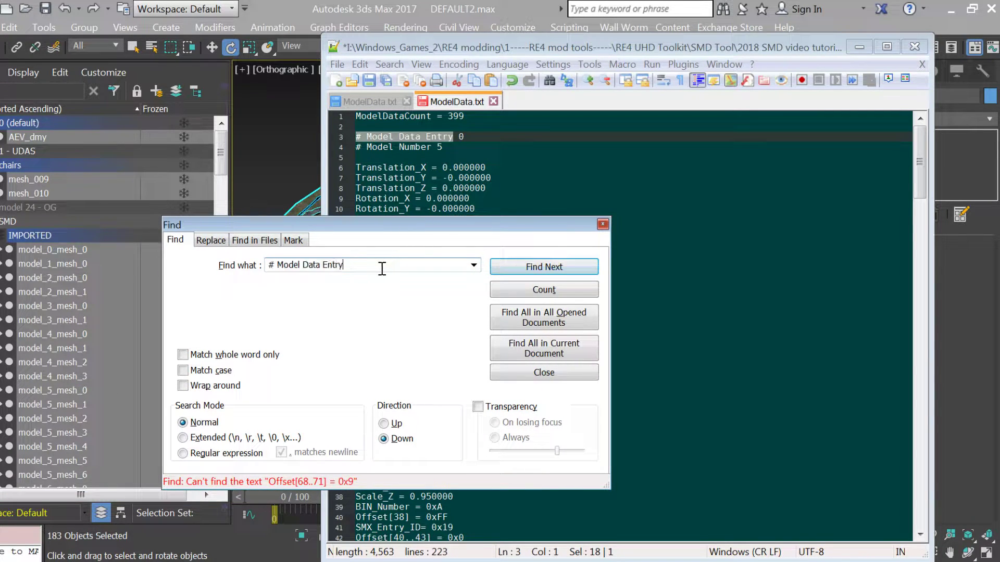
click(508, 292)
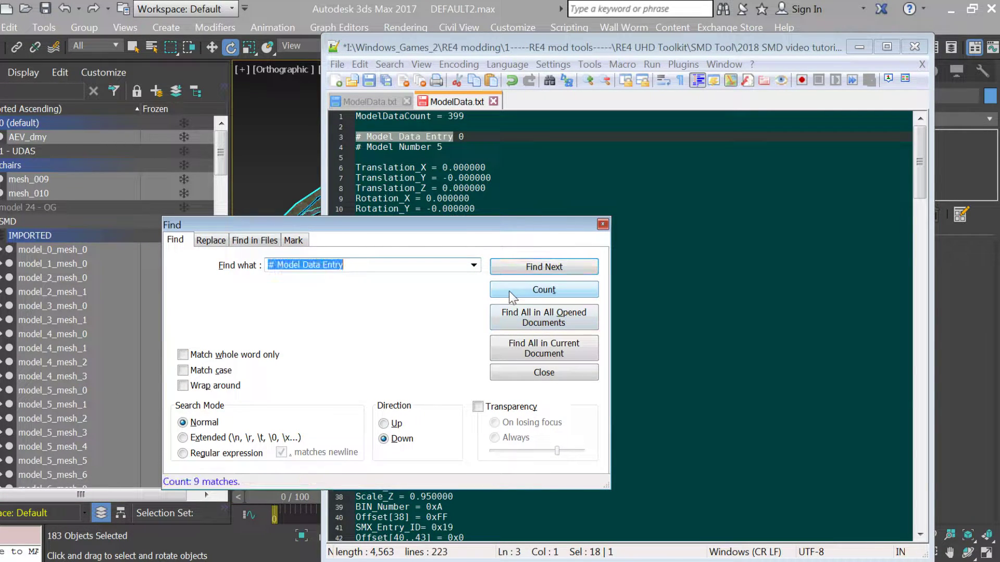
click(602, 224)
Set ModelDataCount to 9 and save the file
click(461, 121)
key(BackSpace)
key(Left)
key(BackSpace)
key(ctrl+s)
scroll(498, 138, down, 4)
scroll(490, 136, up, 4)
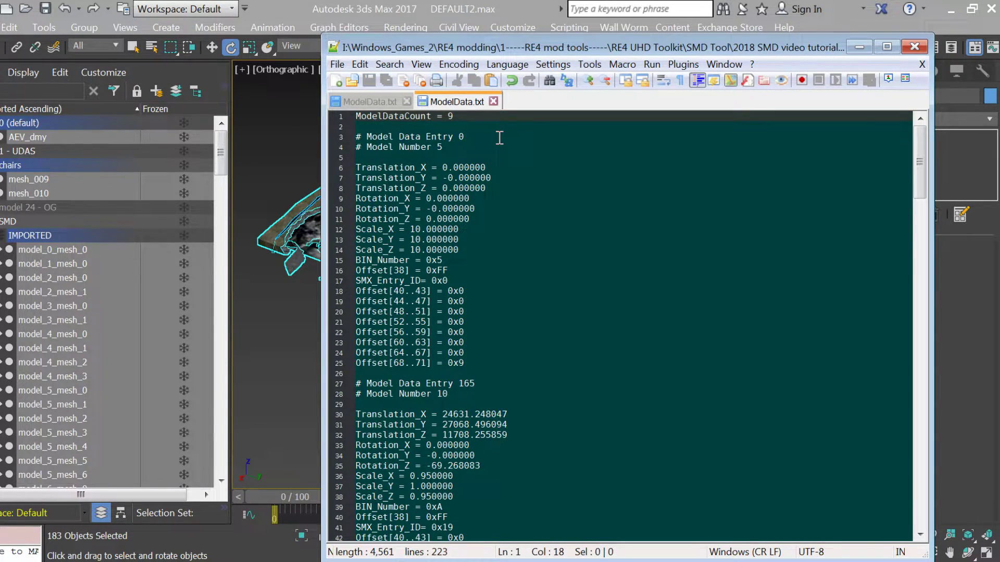
Renumber Model Data Entry 165 as 1, Entry 166 as 2 and Entry 168 as 4
click(484, 383)
key(BackSpace)
key(BackSpace)
scroll(484, 384, down, 8)
click(484, 414)
key(BackSpace)
key(BackSpace)
scroll(485, 414, down, 8)
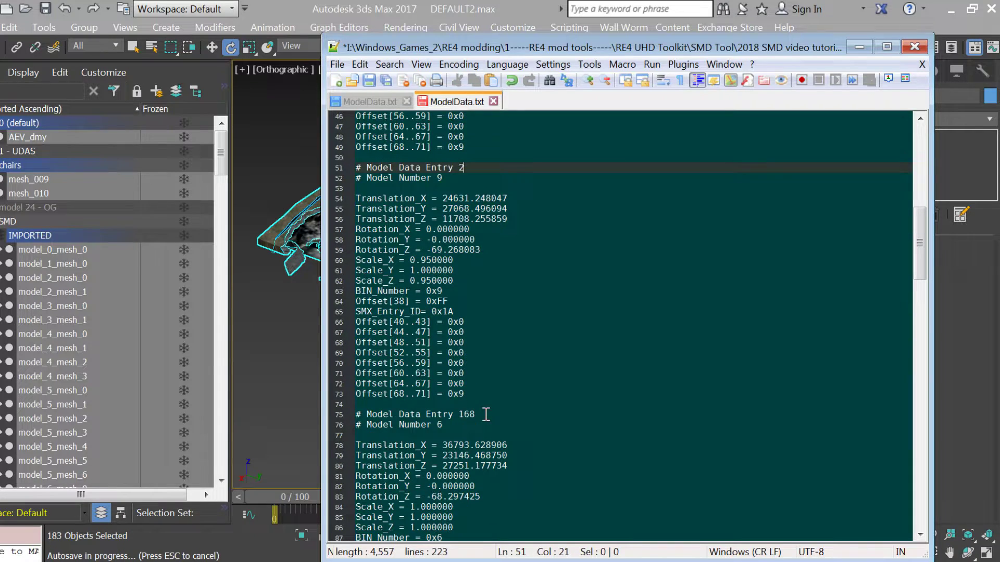
click(480, 414)
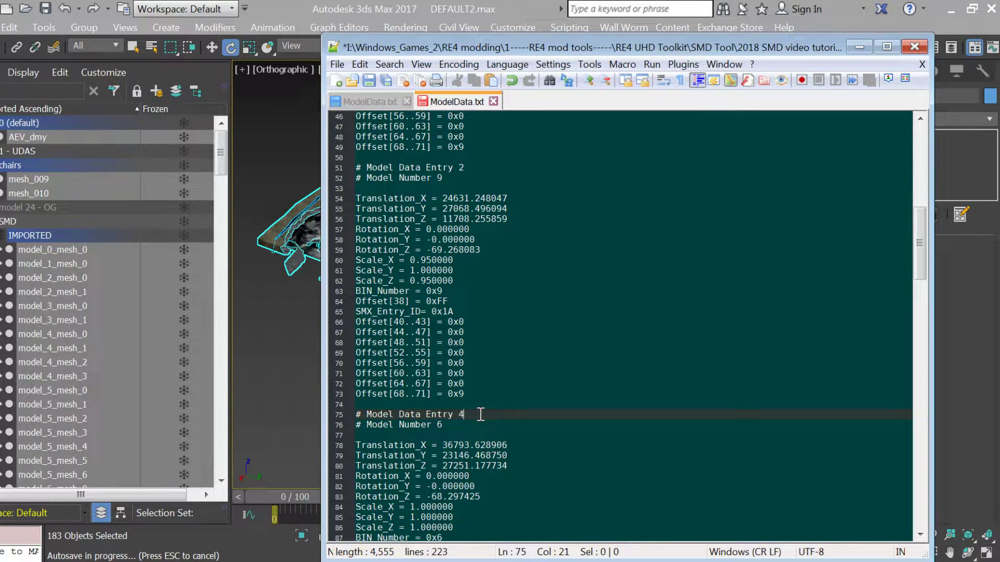
text(1)
Remove one blank line between the # separator line and Model Data Entry 398
scroll(480, 414, down, 10)
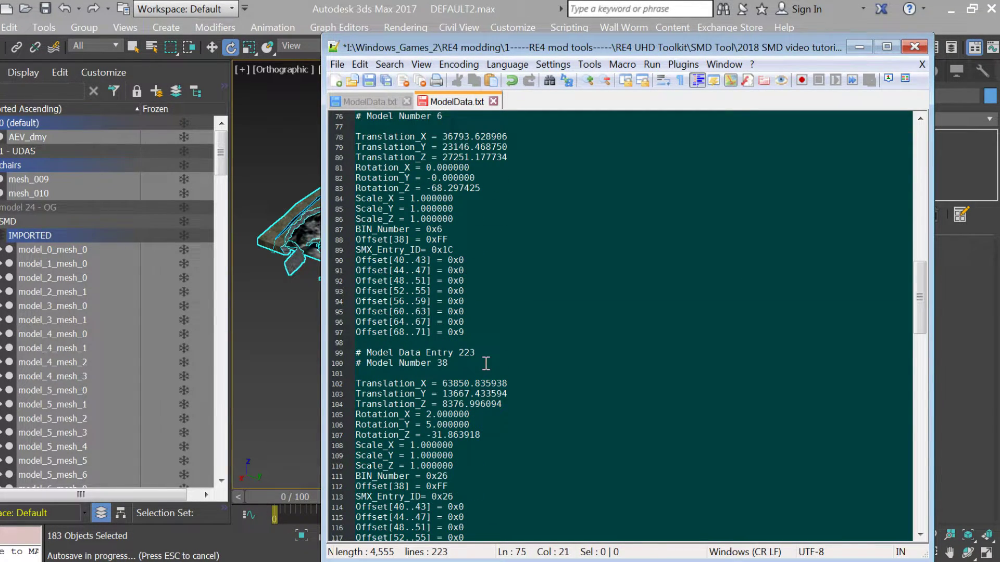
scroll(486, 363, down, 20)
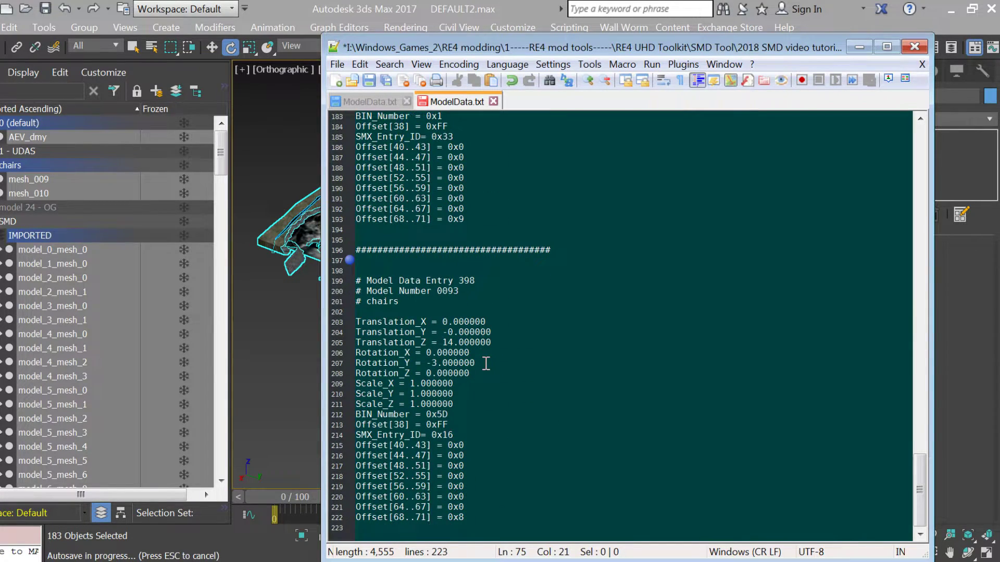
scroll(486, 363, up, 14)
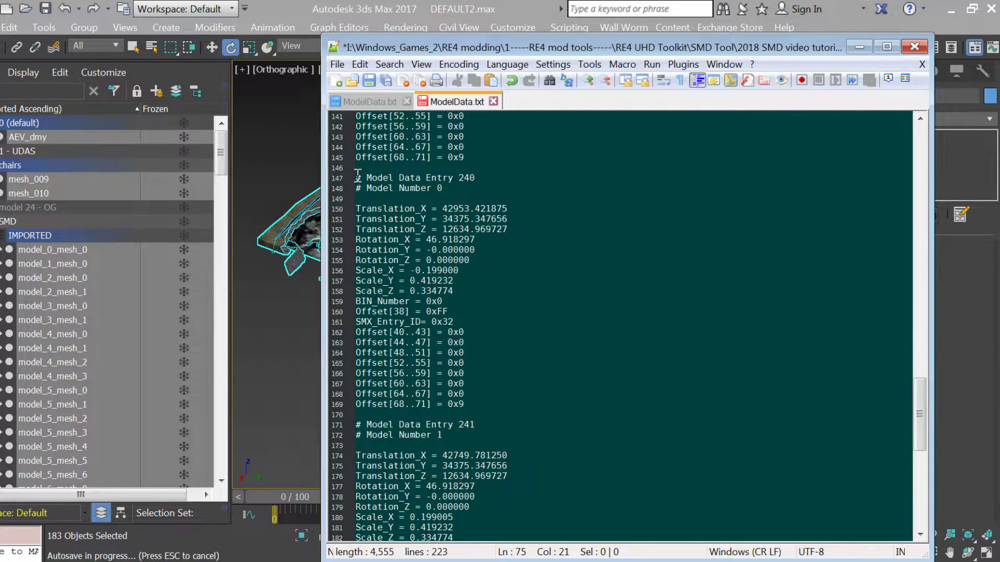
drag(357, 177, 398, 177)
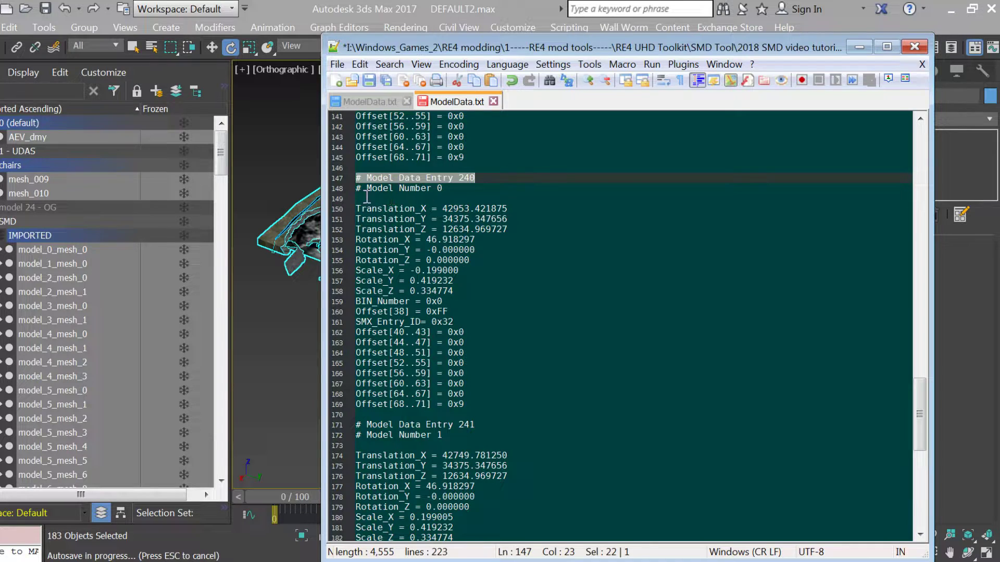
scroll(490, 375, down, 14)
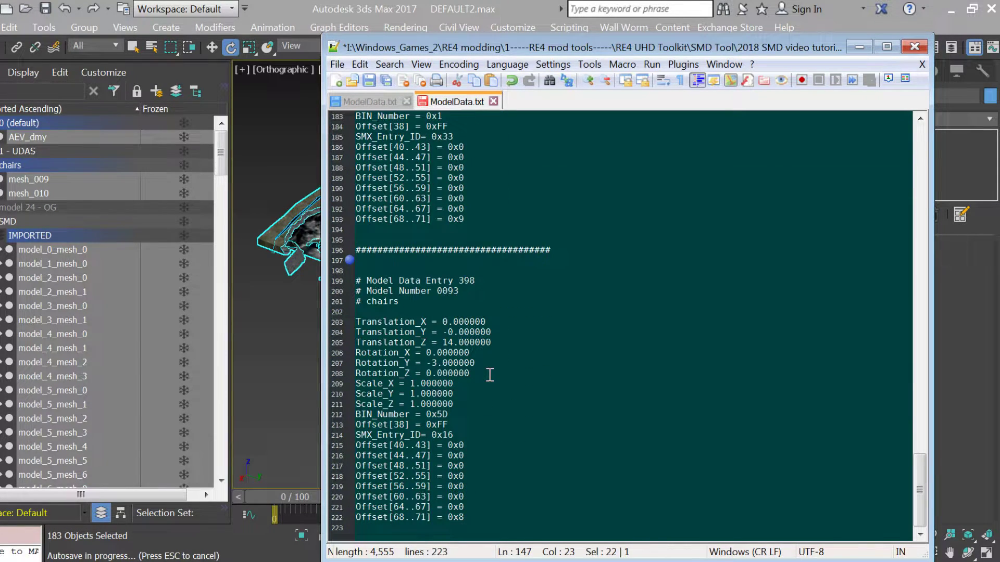
key(BackSpace)
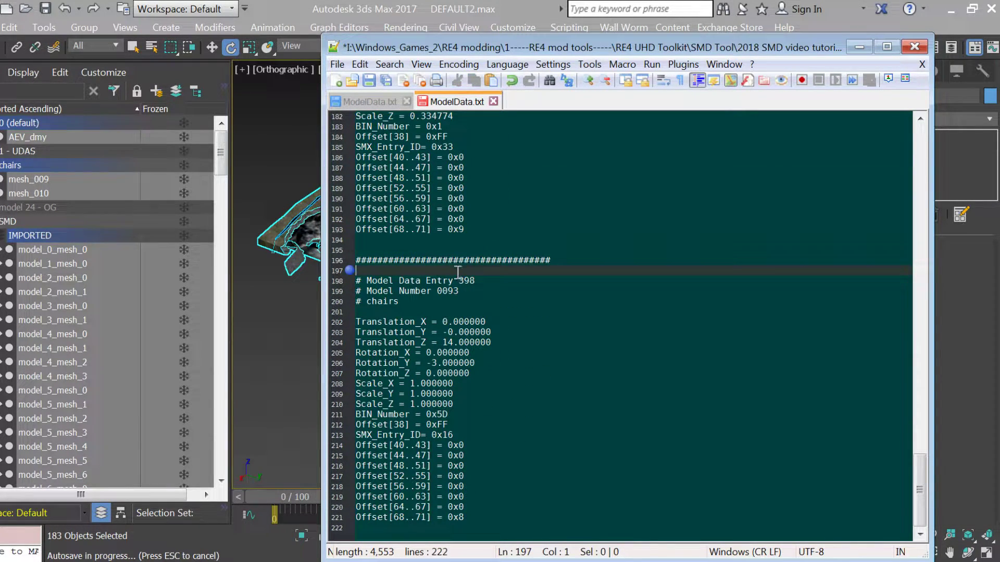
Renumber the chairs entry, Model Data Entry 398, as 9 and correct its number to 8
drag(458, 279, 482, 279)
text(9)
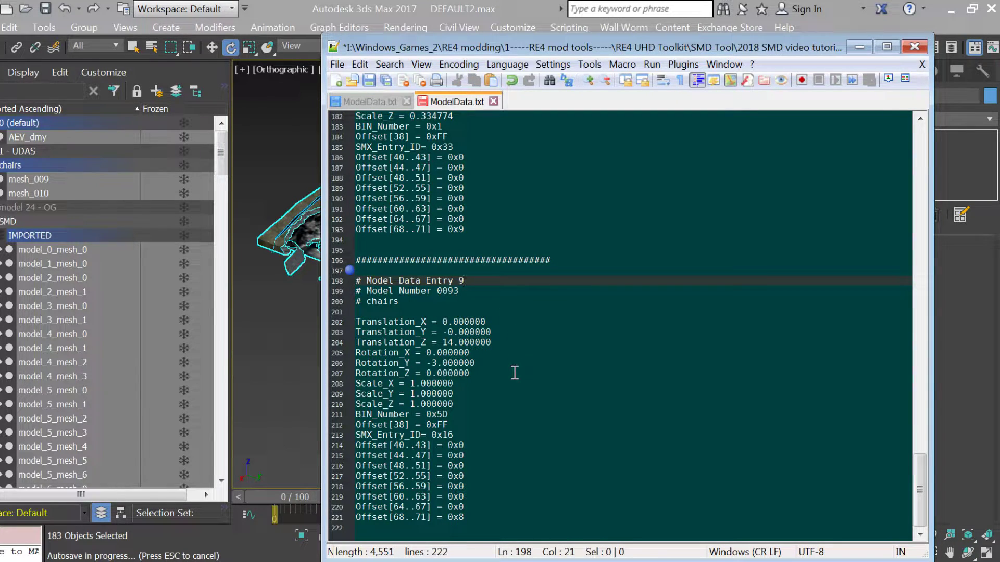
drag(447, 281, 483, 372)
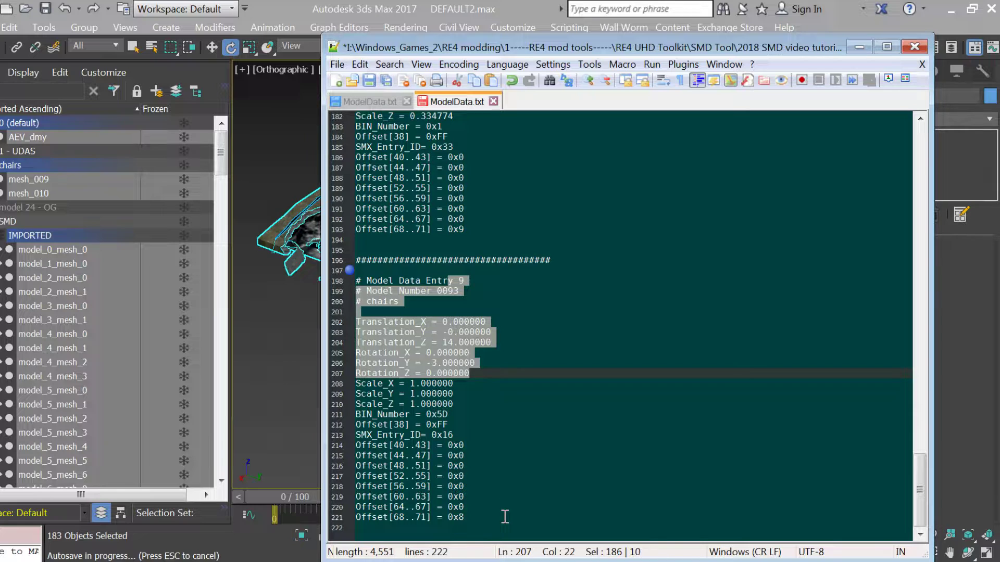
click(475, 280)
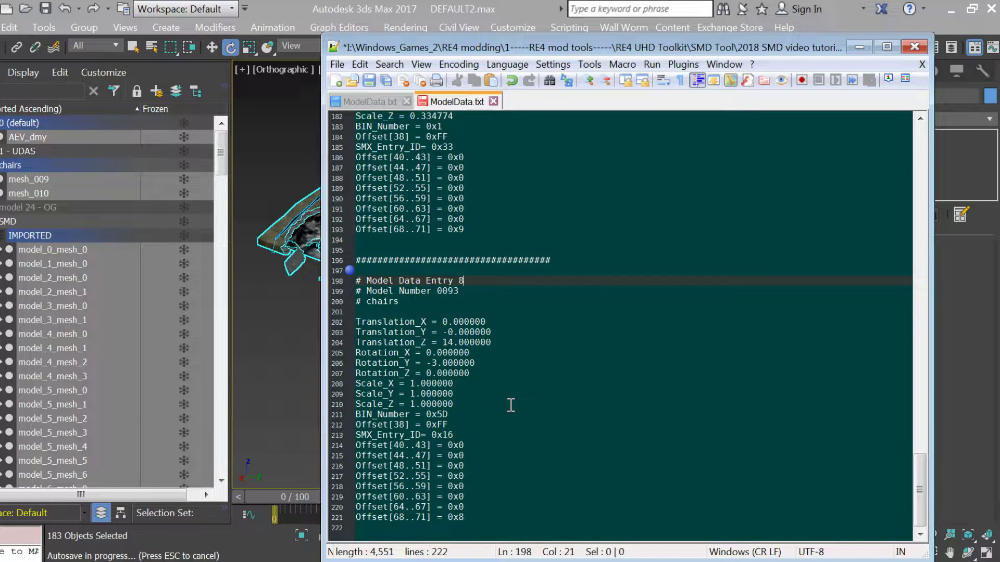
Save ModelData.txt and switch to the Explorer window showing the r108 UDAS files
click(523, 388)
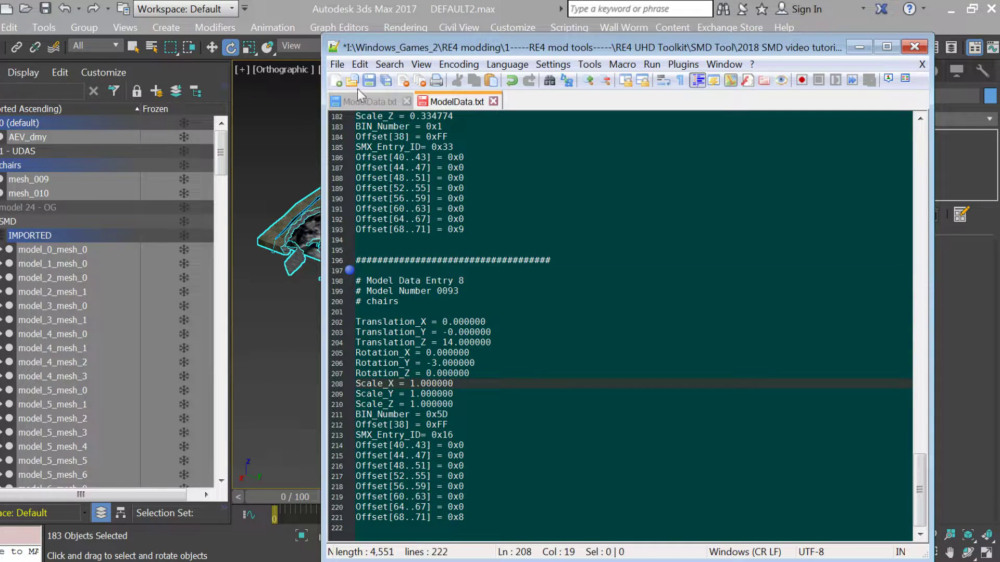
click(336, 65)
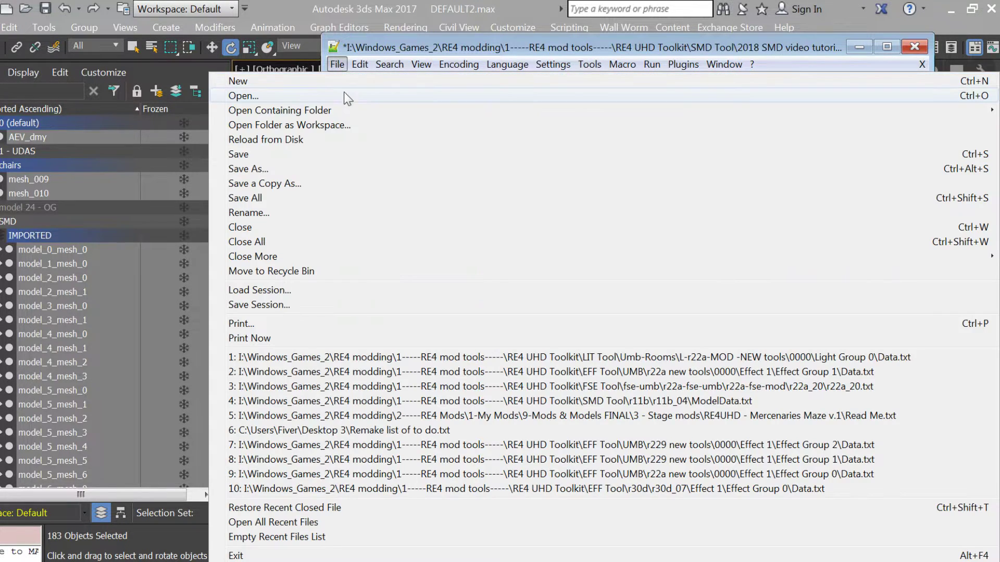
click(288, 150)
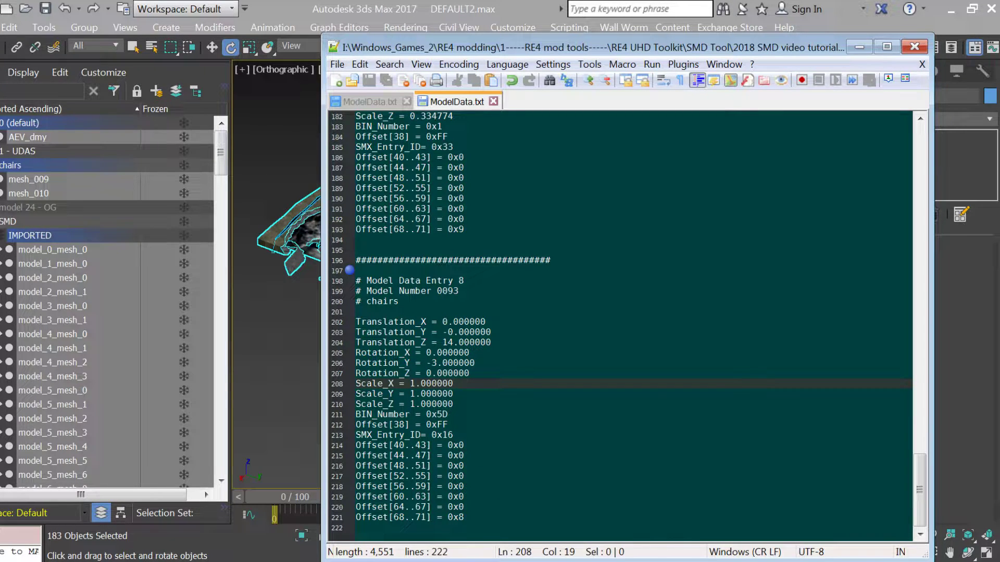
key(alt+Tab)
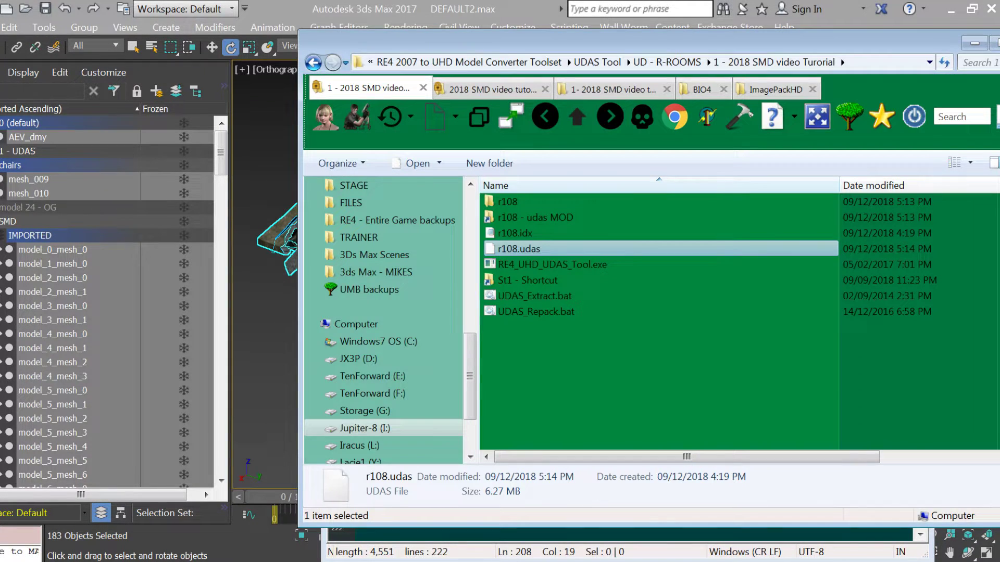
Repack the r108_04 SMD with SMD_Repack.bat and copy the new r108_04.SMD to the r108 - udas MOD location
drag(445, 38, 326, 39)
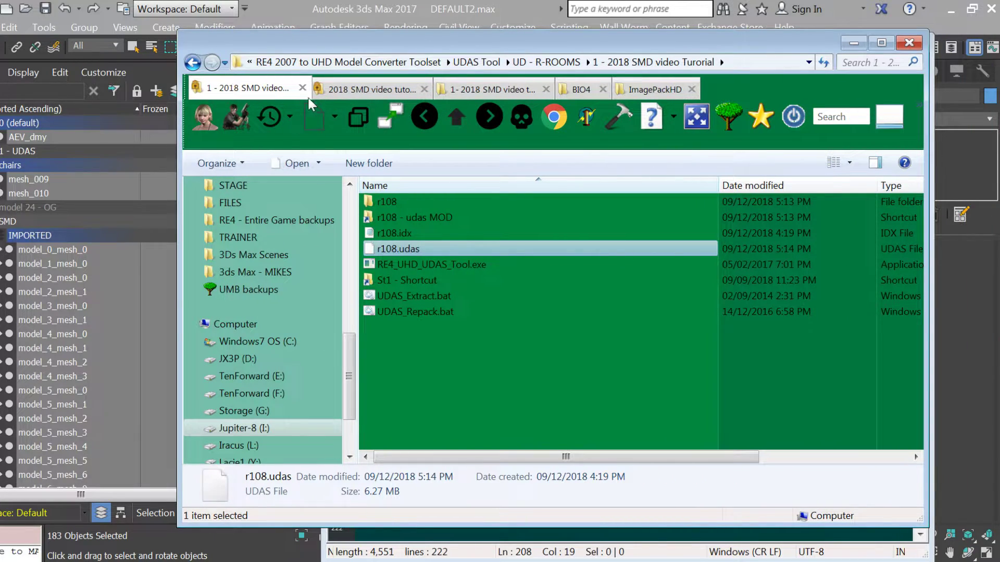
click(382, 91)
double_click(429, 313)
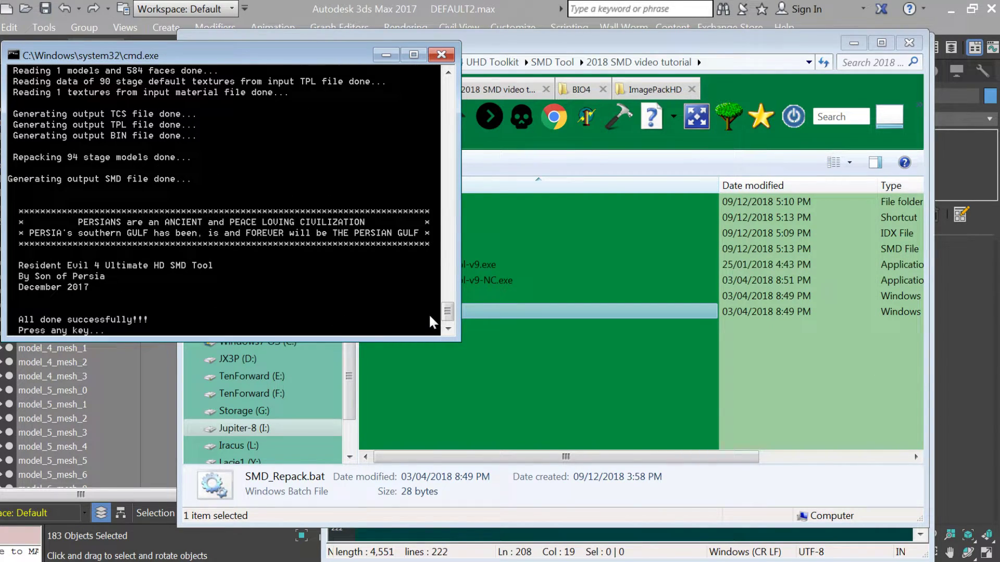
key(Return)
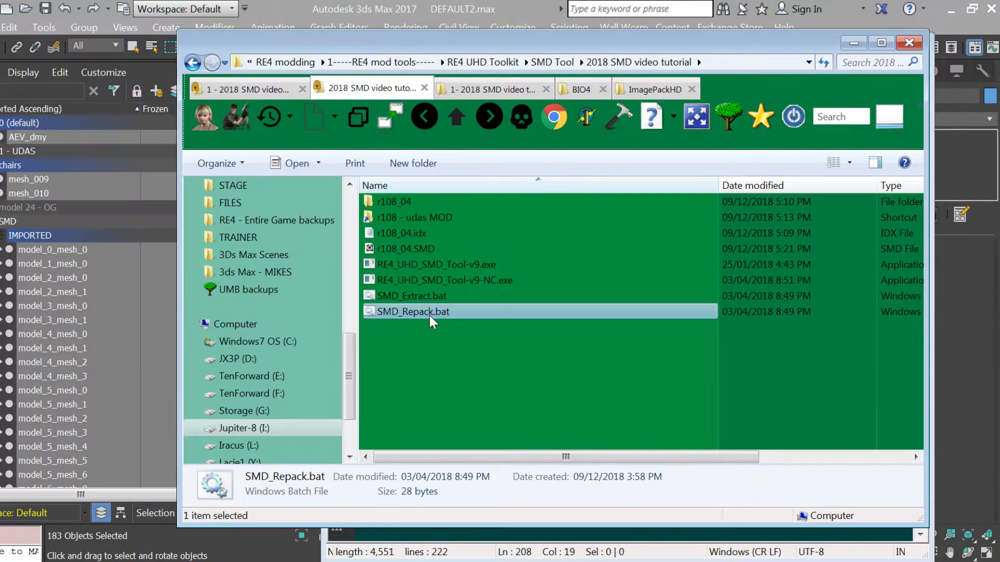
click(427, 254)
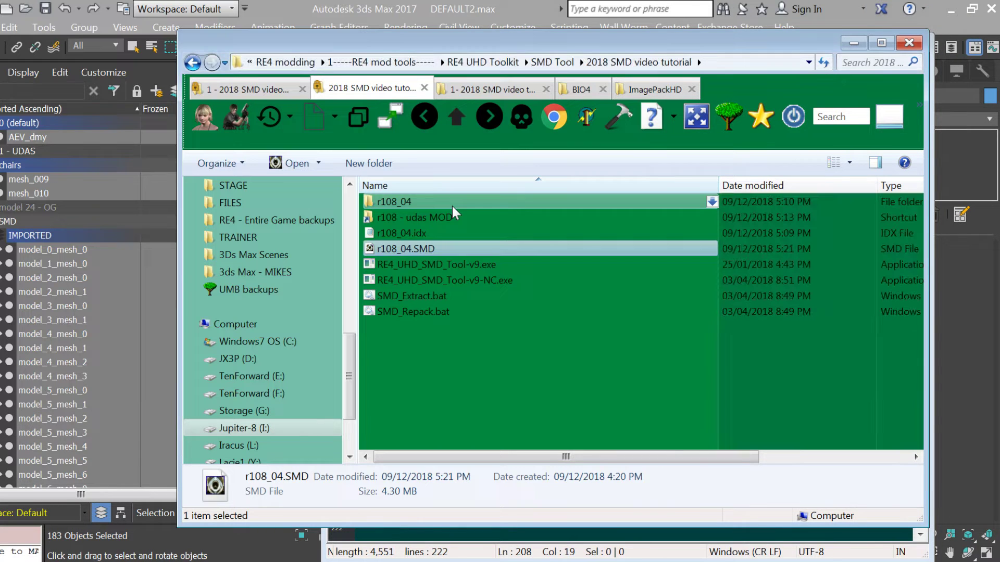
Repack the r108 room with UDAS_Repack.bat in the UDAS Tool folder and select the new r108.udas
click(289, 92)
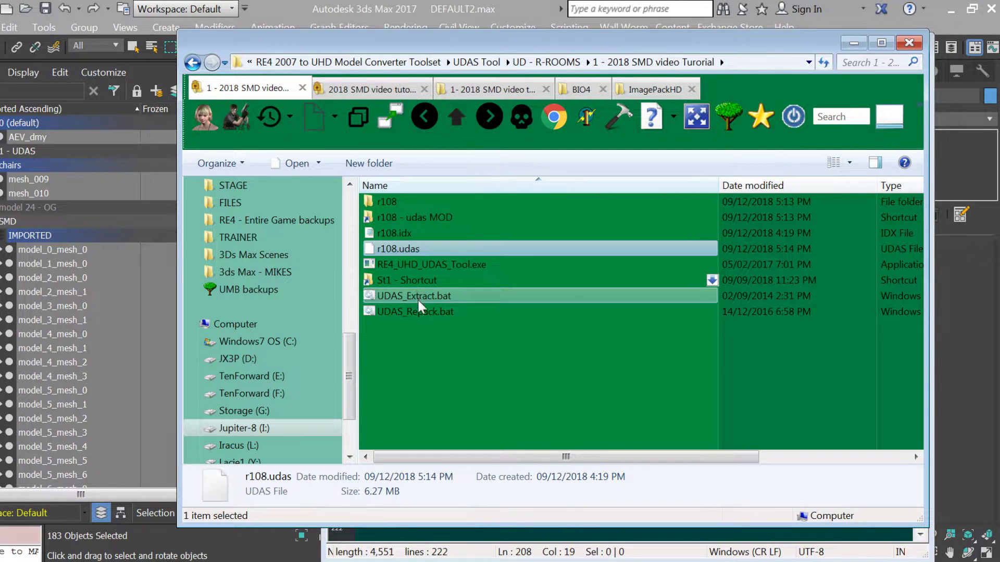
double_click(419, 308)
key(Return)
click(405, 253)
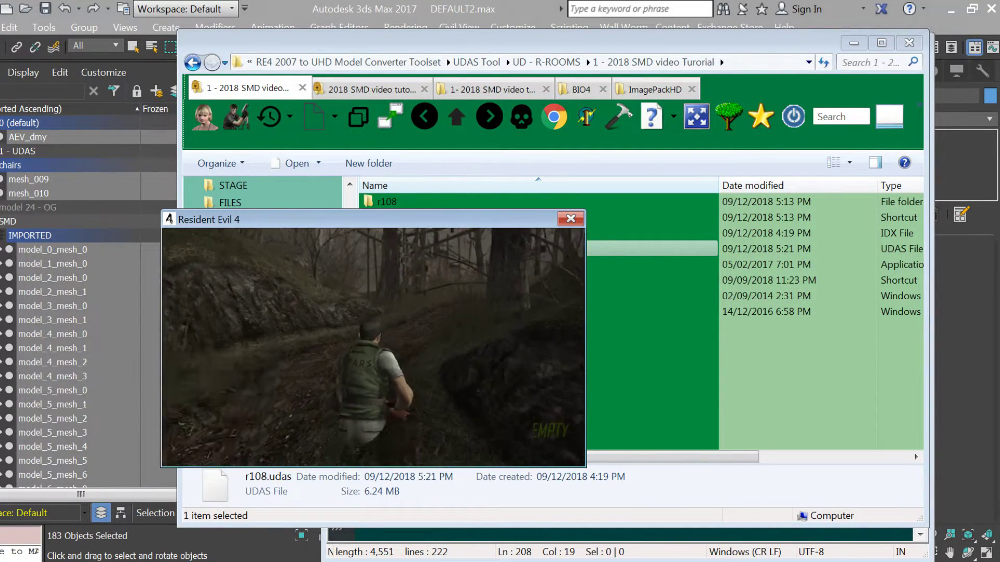
Check the repacked r108 room in the Resident Evil 4 game and return to the Explorer window
key(Escape)
key(Return)
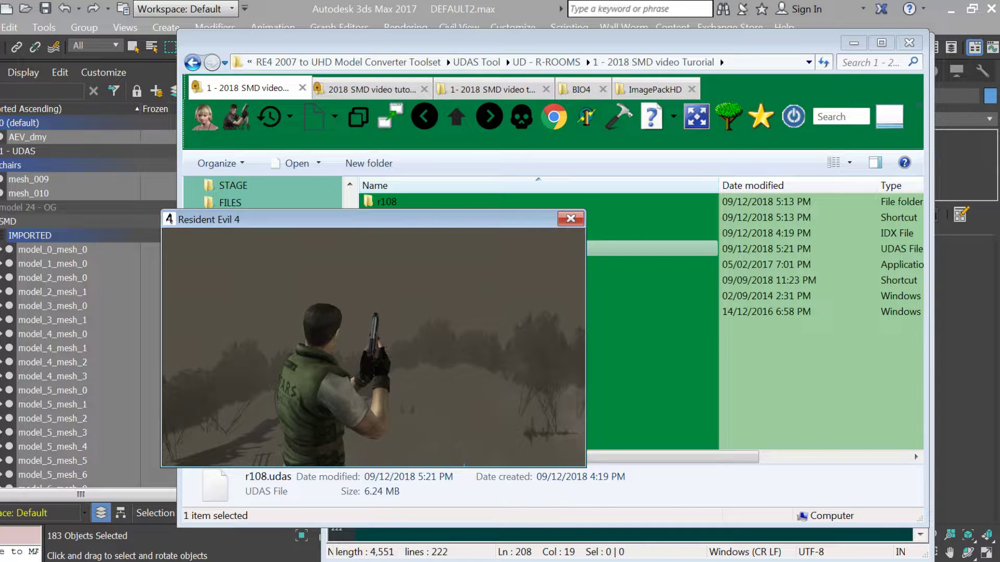
key(alt+Tab)
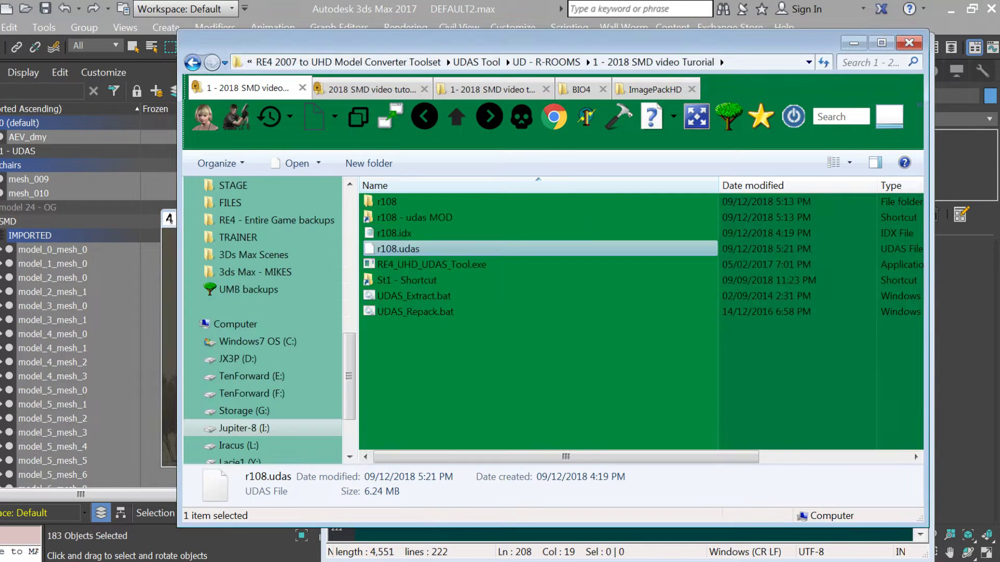
Review the Offset[68..71] and BIN_Number lines of Model Data Entry 241 in ModelData.txt
click(778, 554)
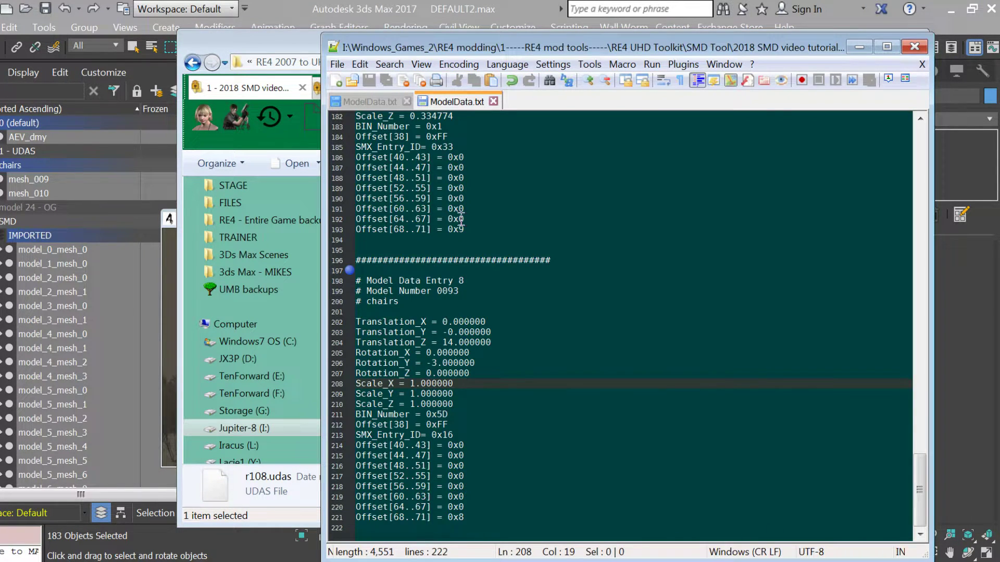
drag(472, 230, 357, 230)
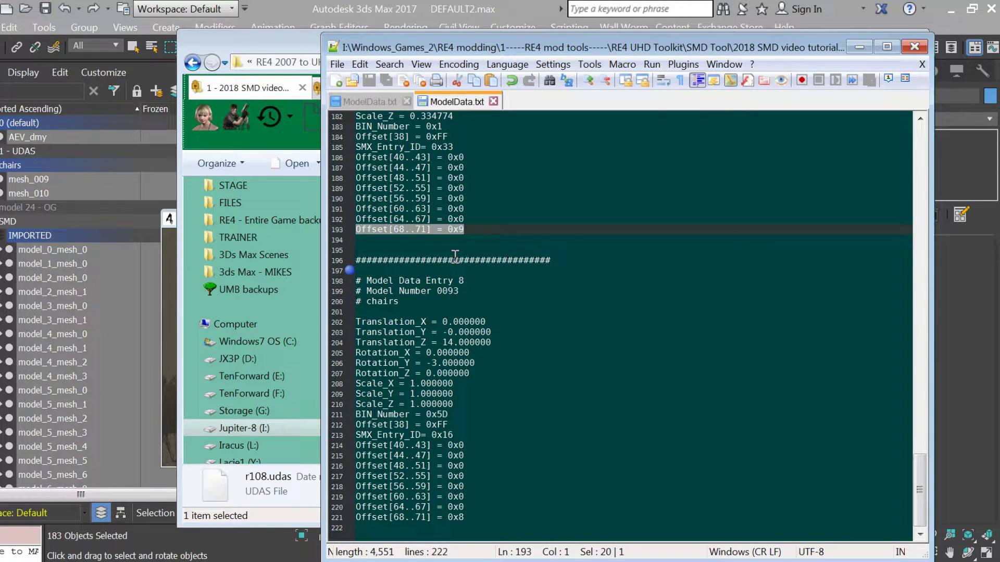
scroll(454, 255, up, 4)
drag(442, 270, 443, 247)
scroll(448, 250, up, 2)
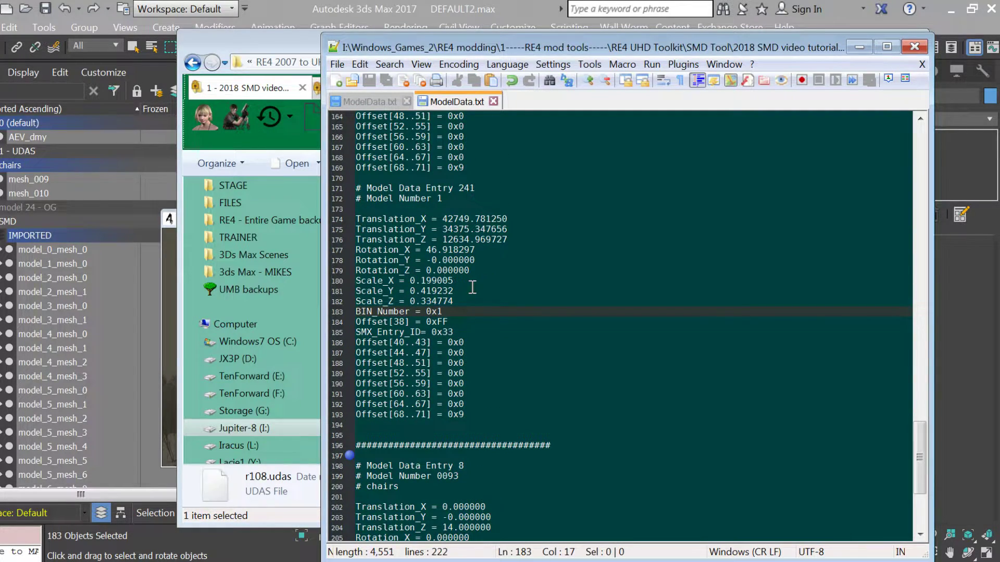
scroll(458, 188, up, 3)
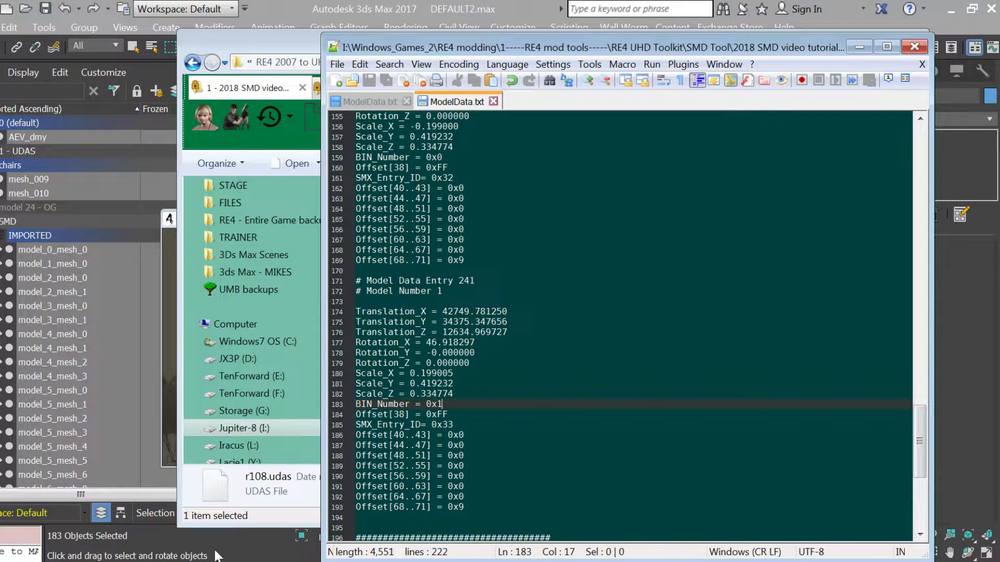
Switch to 3ds Max and select the imported SMD room meshes
click(11, 238)
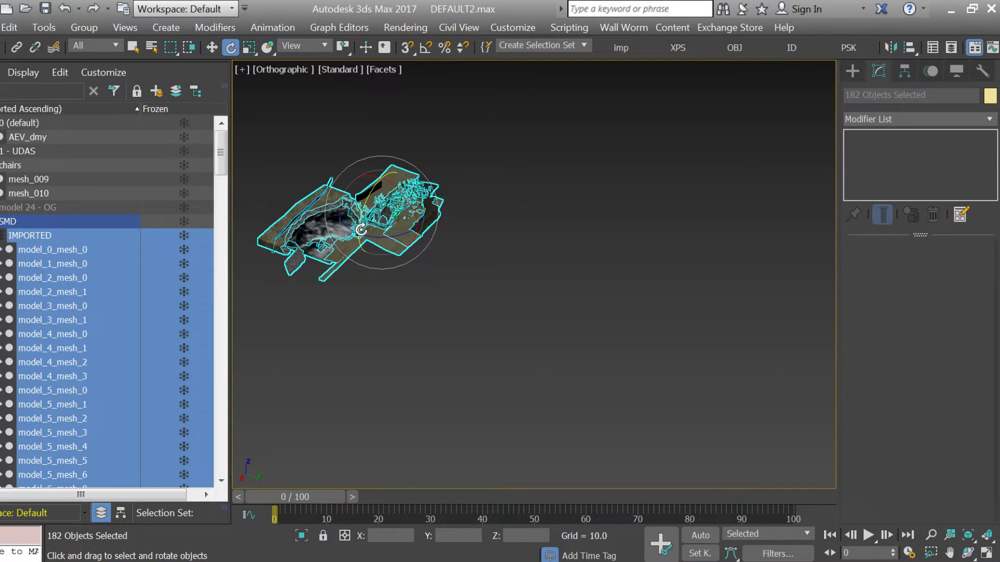
scroll(295, 318, up, 5)
scroll(394, 224, up, 2)
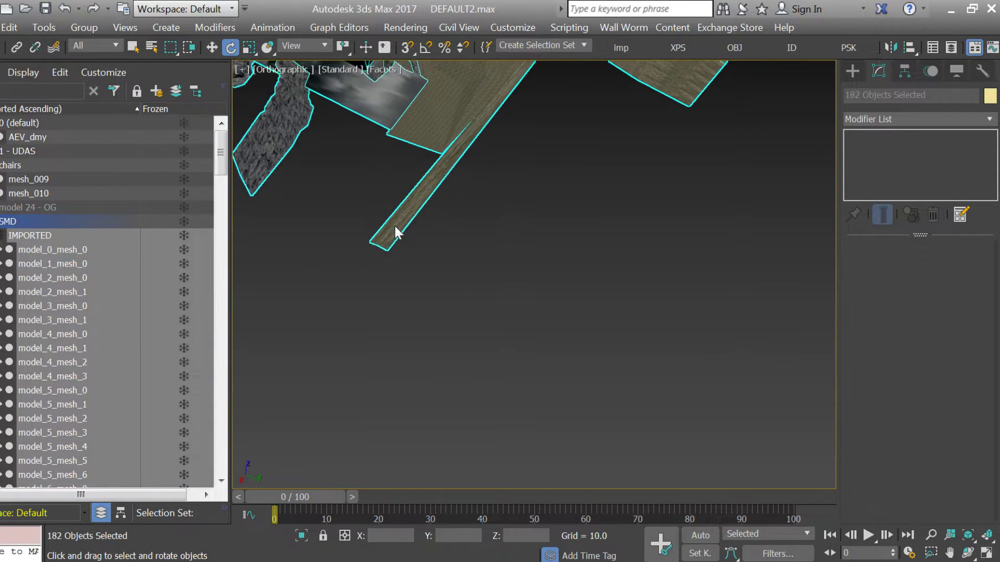
scroll(417, 242, up, 2)
click(852, 70)
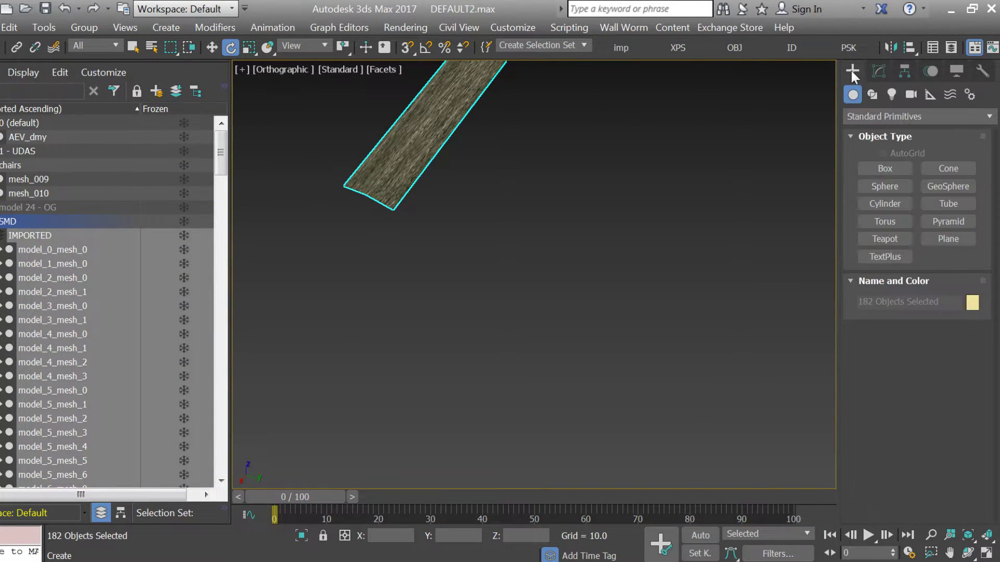
click(879, 67)
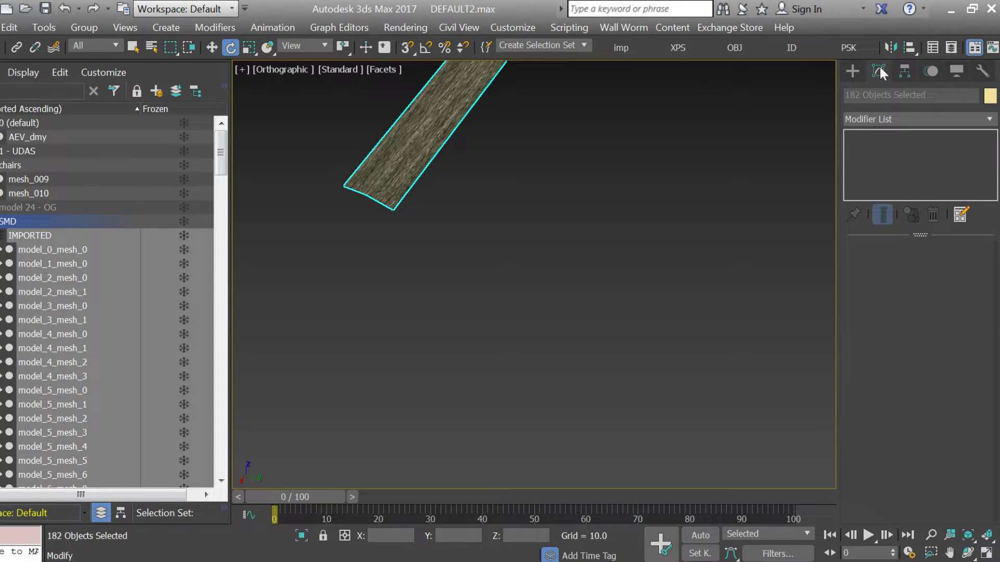
click(853, 71)
click(424, 151)
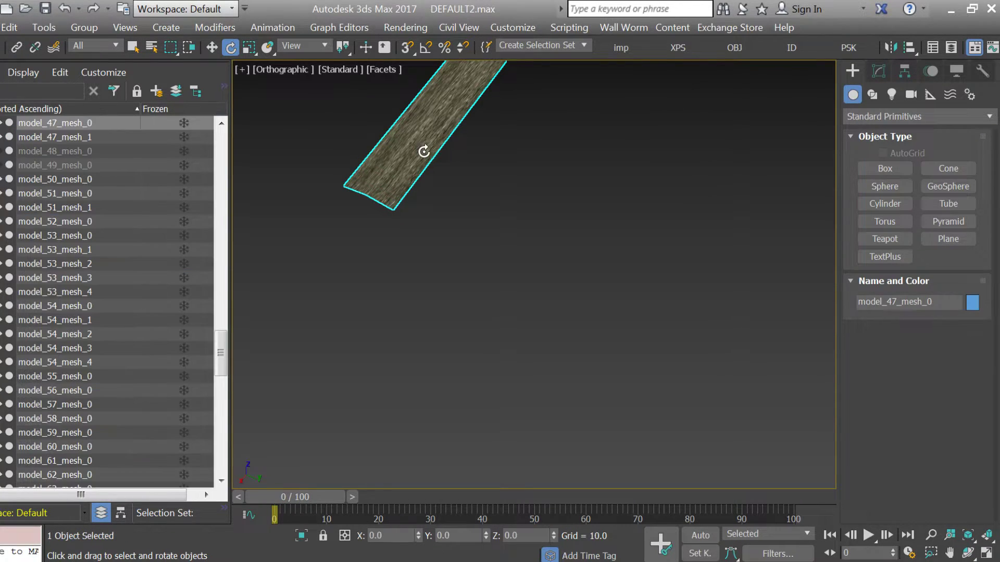
click(878, 74)
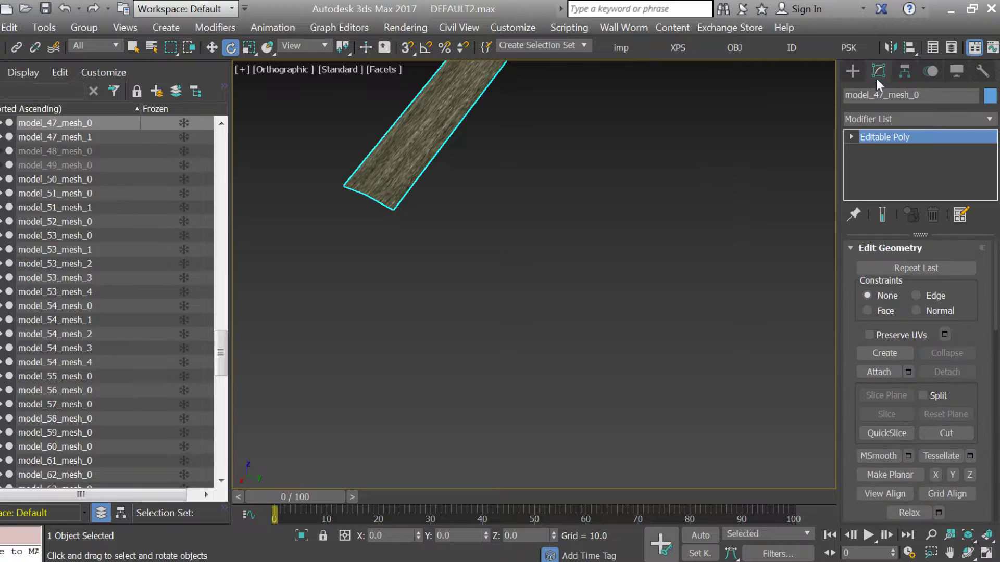
click(850, 137)
click(880, 191)
click(387, 193)
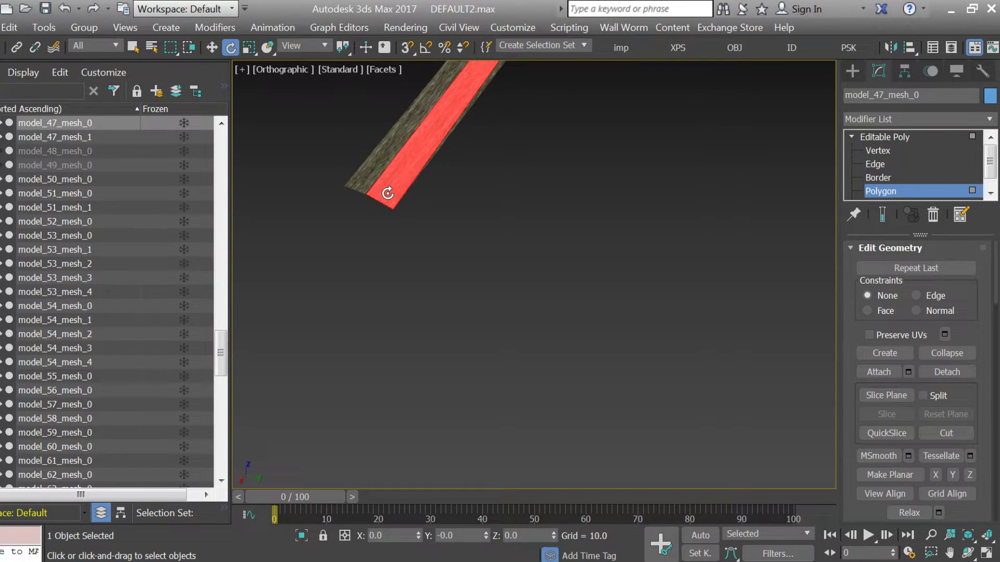
scroll(417, 331, down, 3)
scroll(416, 331, down, 3)
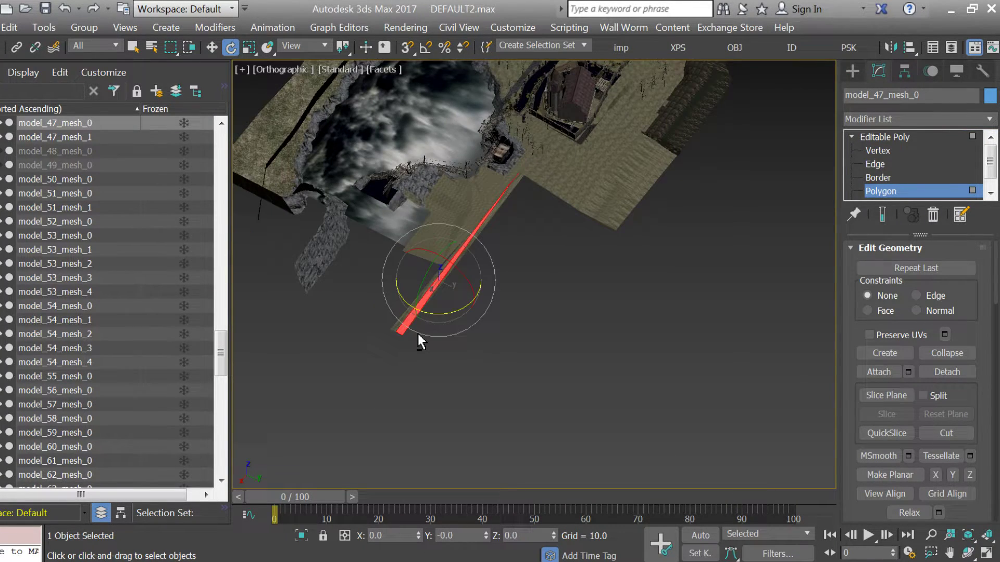
key(1)
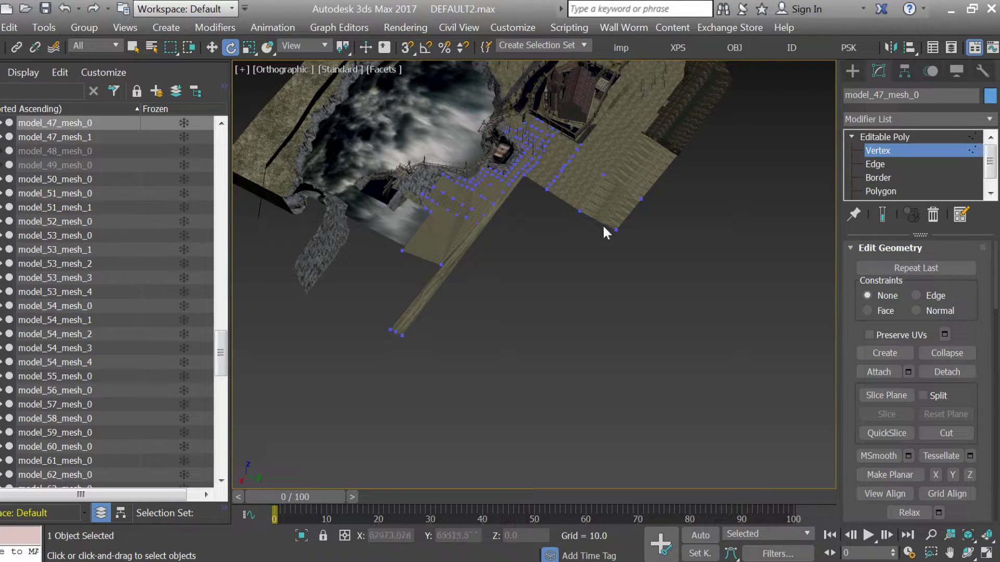
drag(427, 222, 515, 315)
key(1)
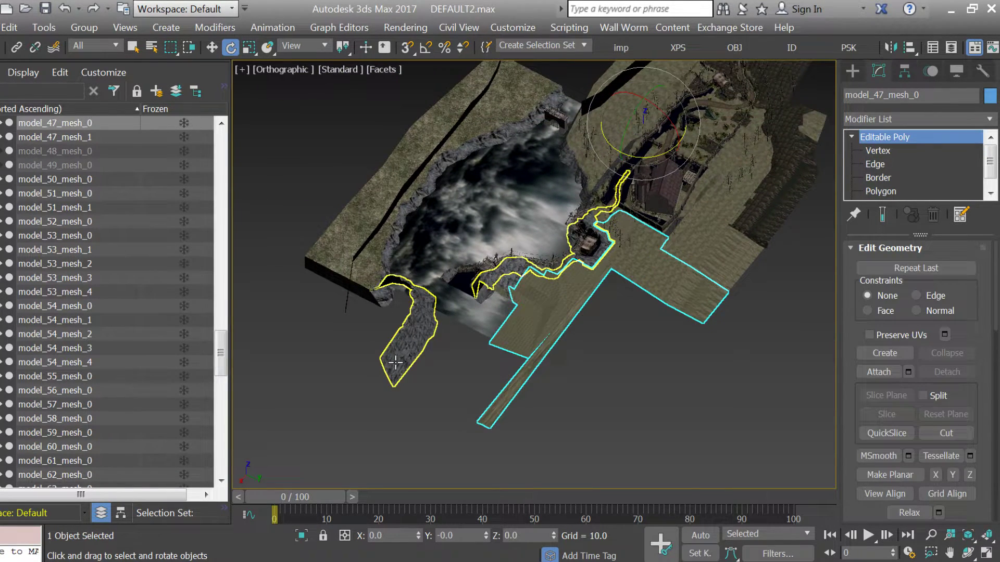
Detach the polygon at the lower tip of the rock mesh model_51_mesh_0 as a new object named DMY
click(397, 357)
key(z)
drag(395, 360, 524, 176)
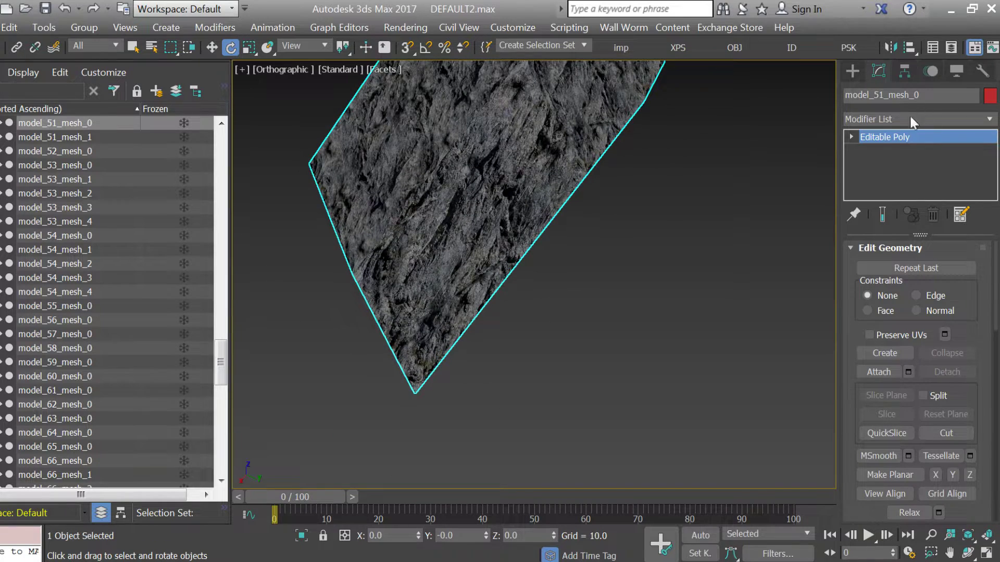
click(850, 138)
click(881, 192)
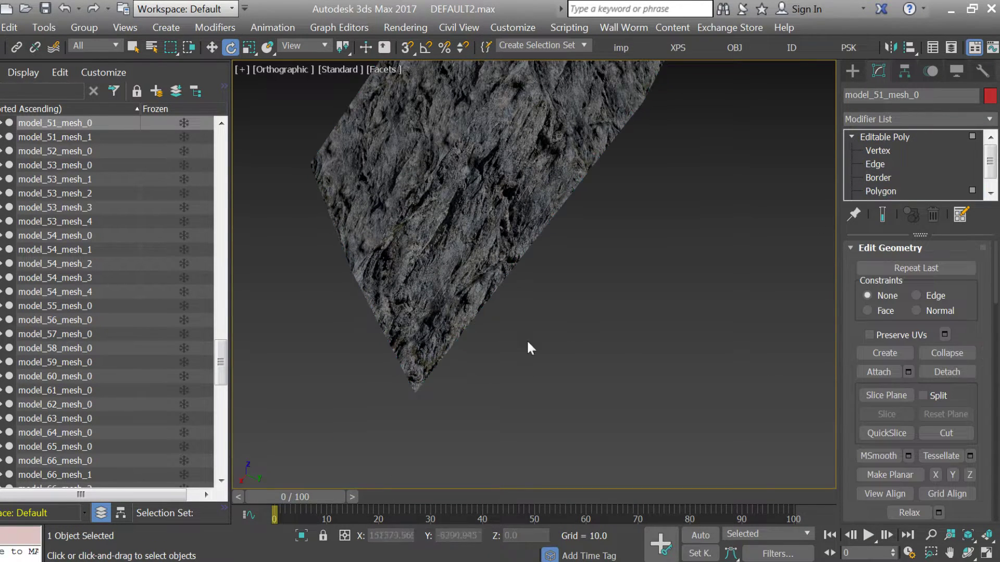
click(408, 376)
scroll(408, 376, down, 6)
key(d)
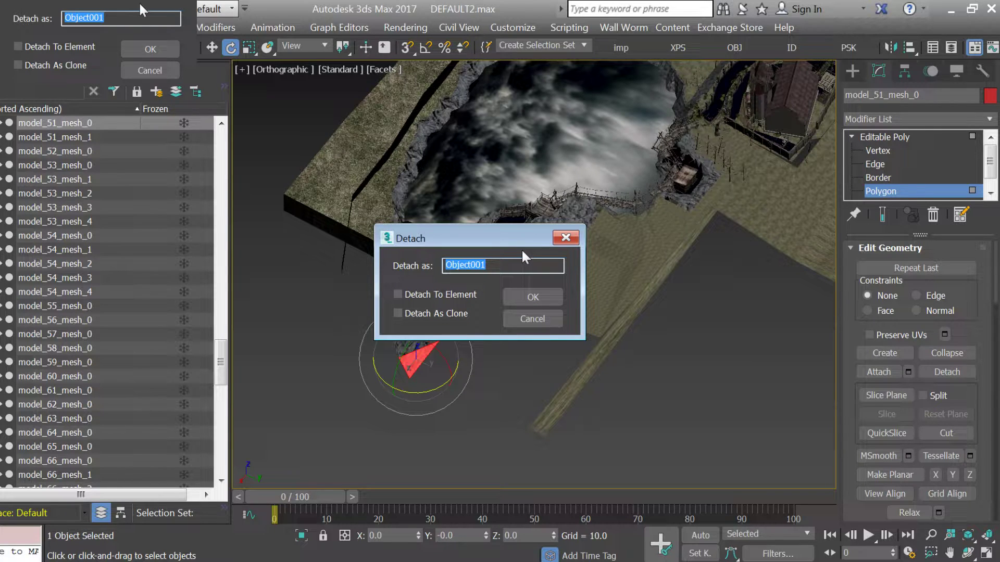
text(DMY)
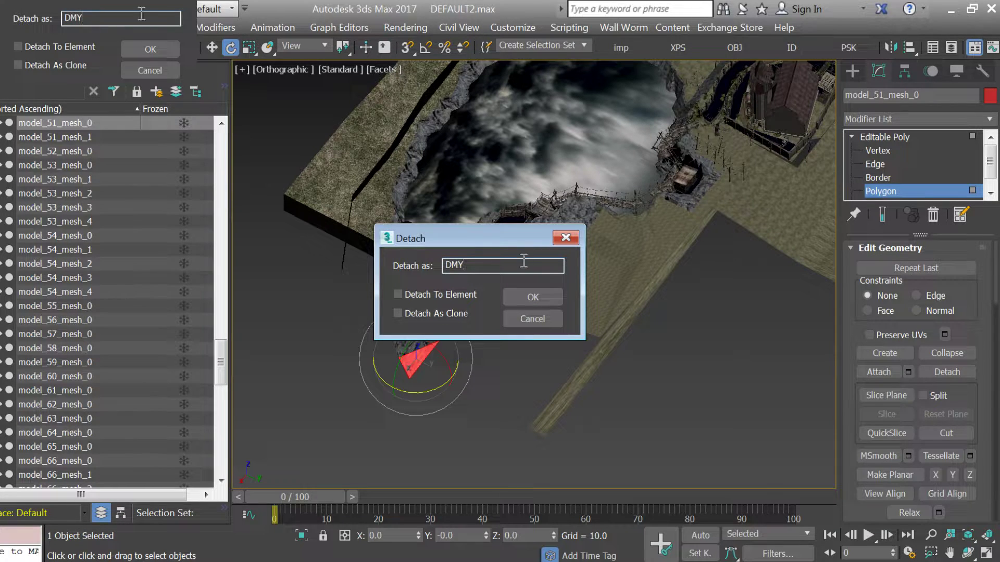
click(529, 296)
Leave sub-object editing, select the detached DMY triangle and place it in a new layer of its own
key(w)
key(1)
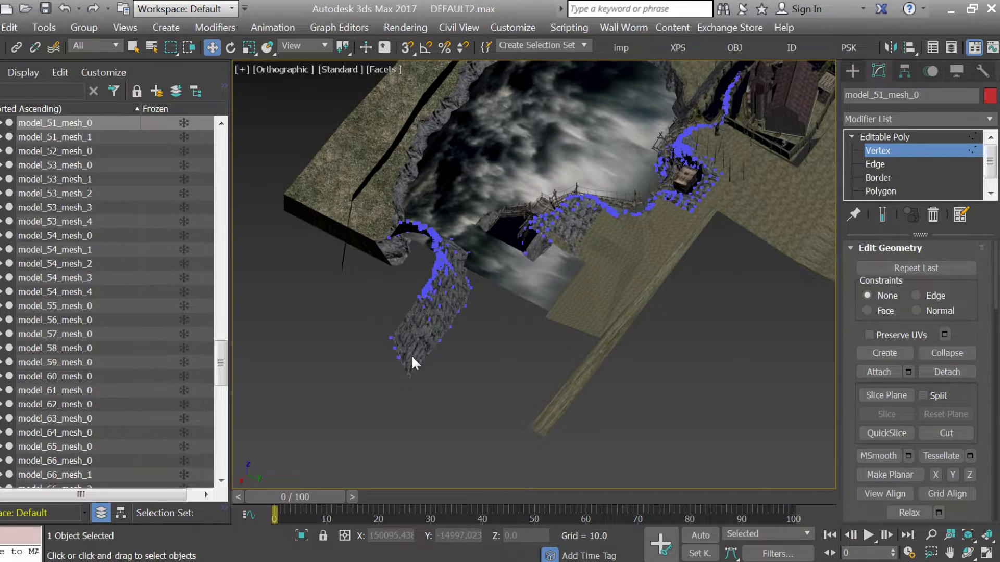
key(1)
click(413, 358)
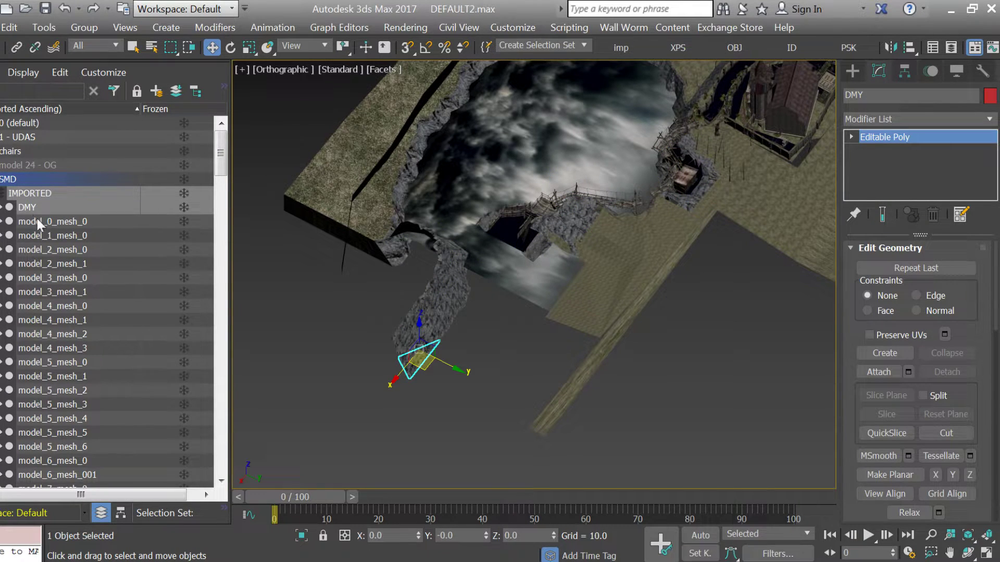
click(23, 207)
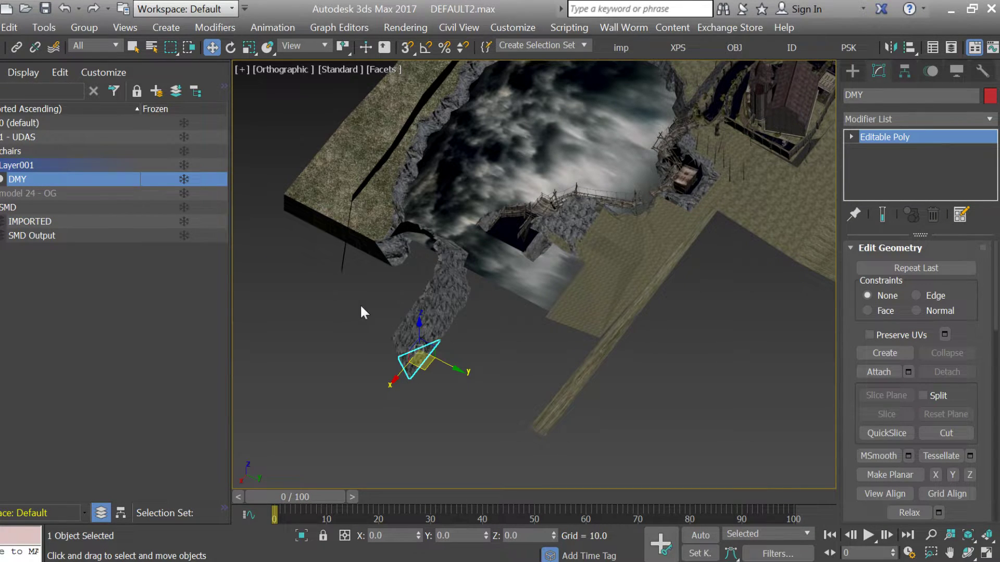
Scale DMY uniformly down to about 11.3% around its own center, then shrink it further
scroll(424, 362, down, 5)
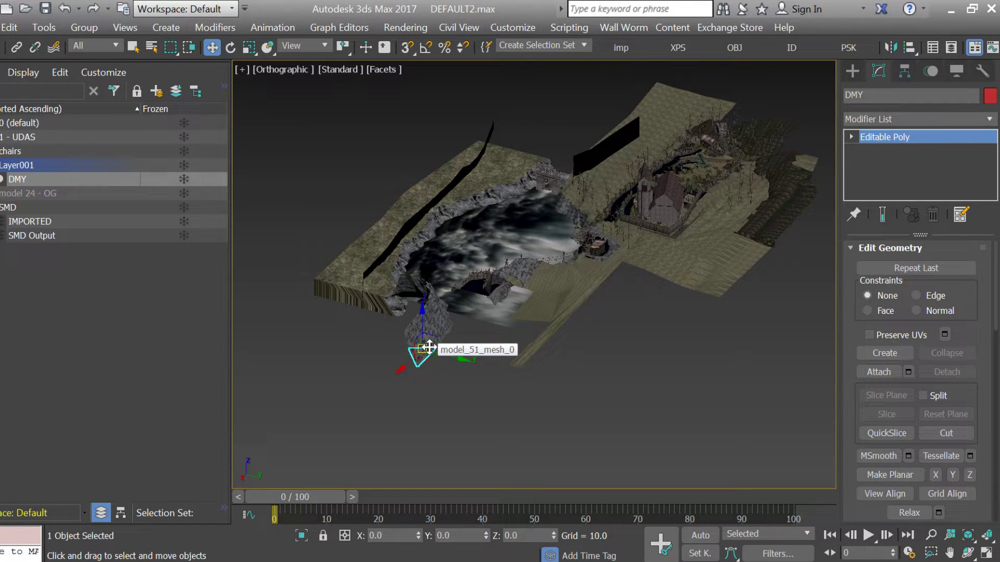
scroll(429, 346, up, 10)
key(r)
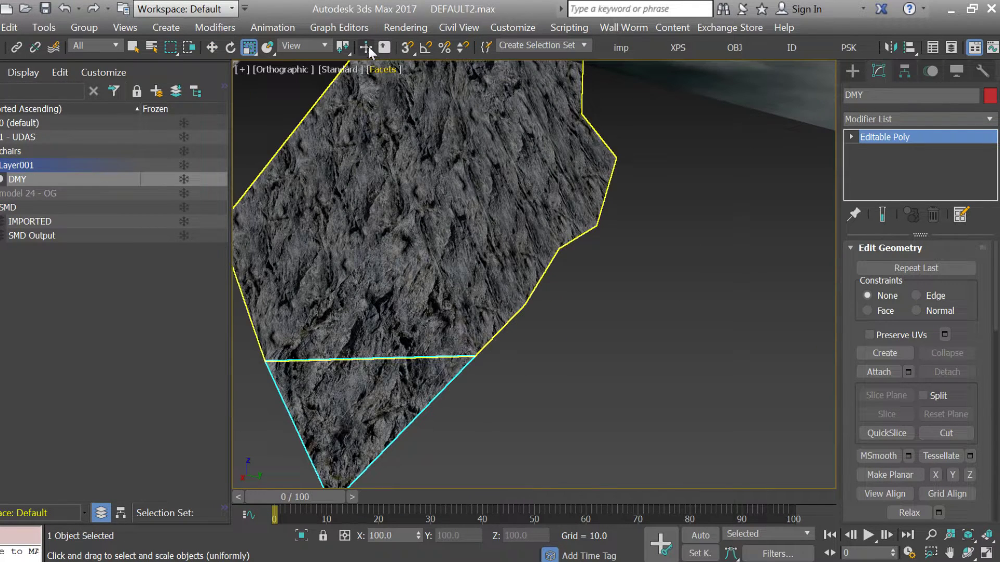
drag(346, 42, 347, 73)
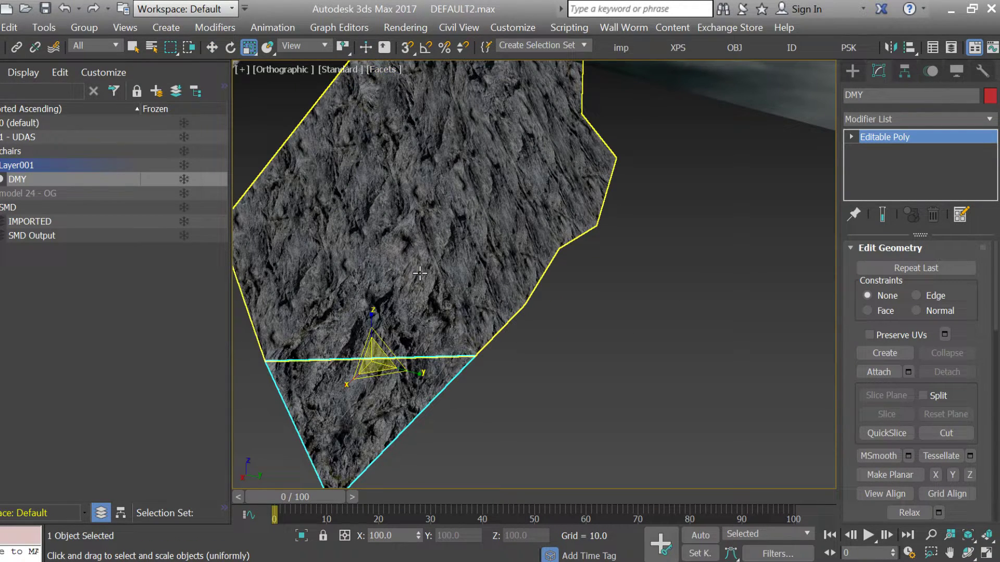
scroll(420, 290, down, 8)
drag(419, 307, 420, 382)
click(419, 301)
scroll(420, 340, up, 8)
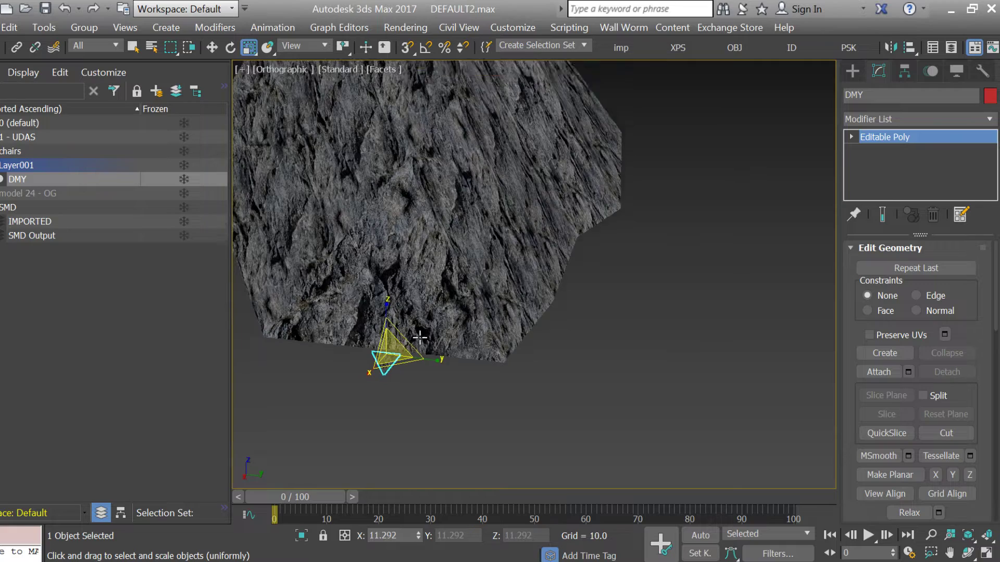
scroll(420, 340, up, 4)
drag(396, 354, 384, 432)
Move the tiny DMY triangle away from the room geometry to about X 142645, Y -15105, Z -43019
key(w)
scroll(384, 335, down, 5)
drag(459, 292, 414, 313)
scroll(396, 316, up, 8)
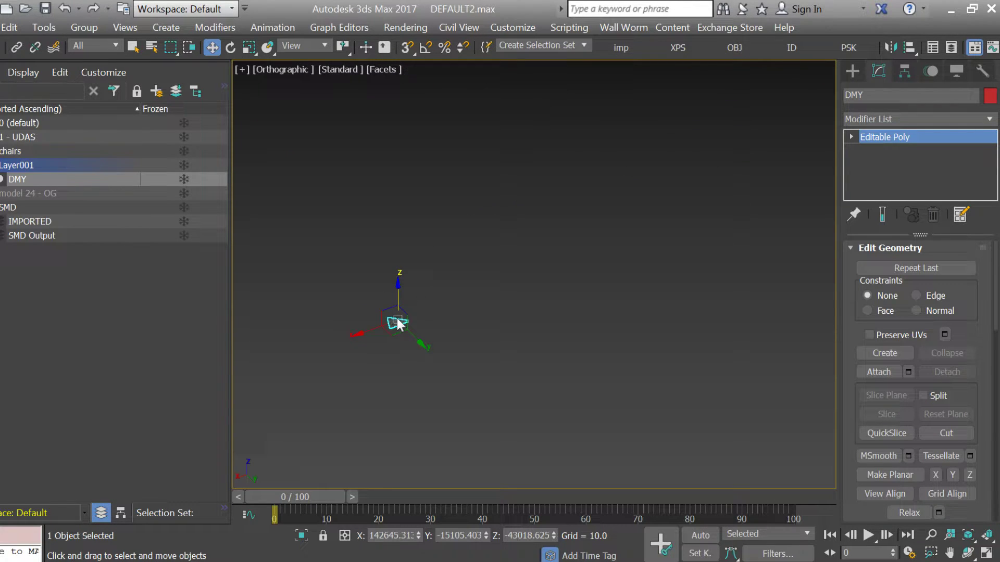
Pick 0001.obj in r108_04 as a possible export target, examine that model in Noesis and return to 3ds Max without exporting
key(ctrl+e)
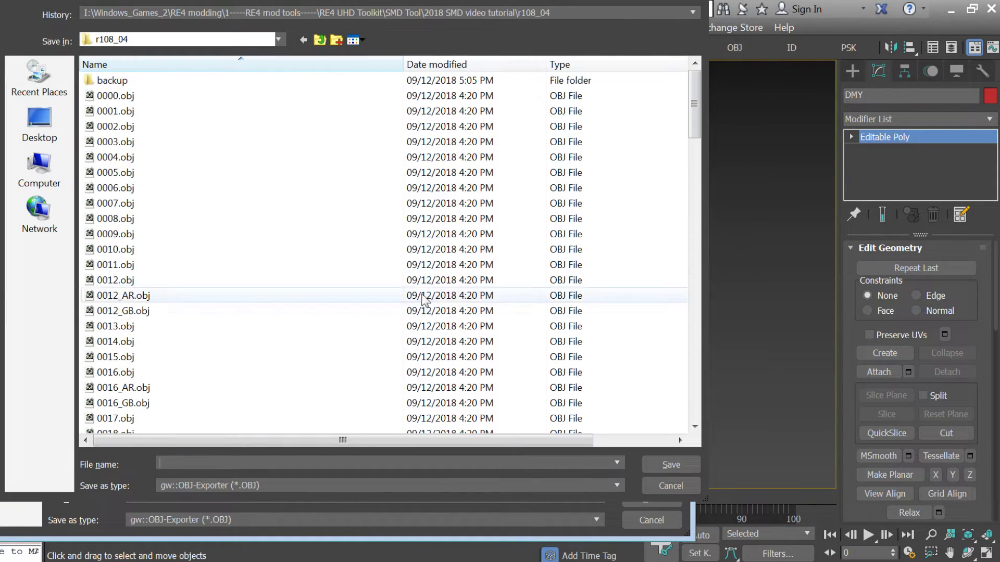
click(140, 112)
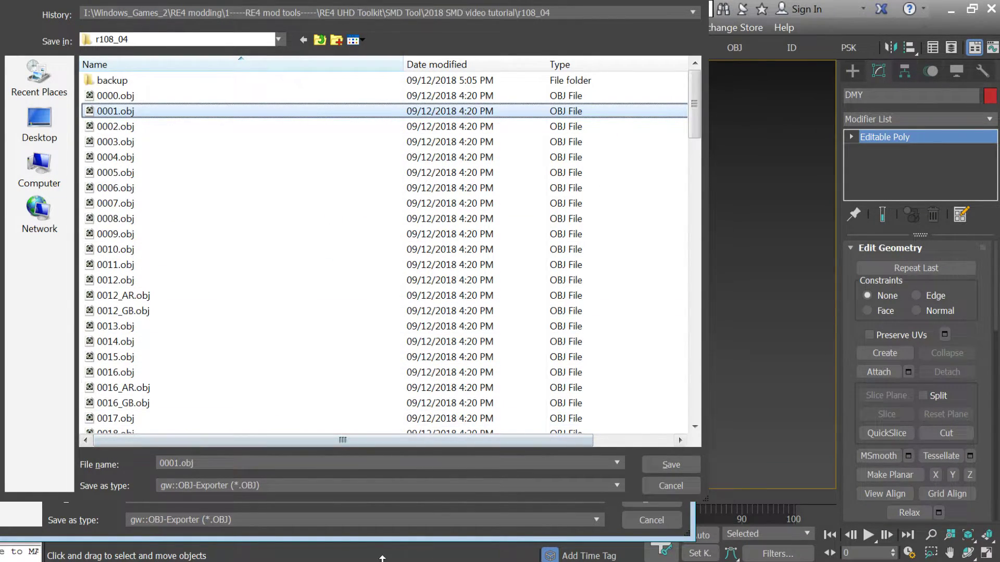
click(386, 561)
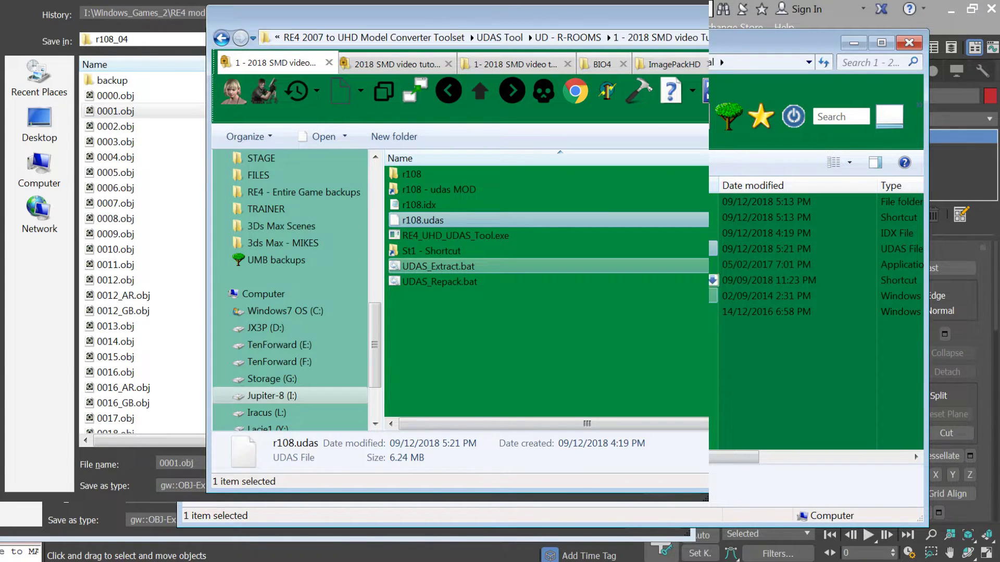
key(ctrl+Tab)
key(Up)
key(Up)
key(Up)
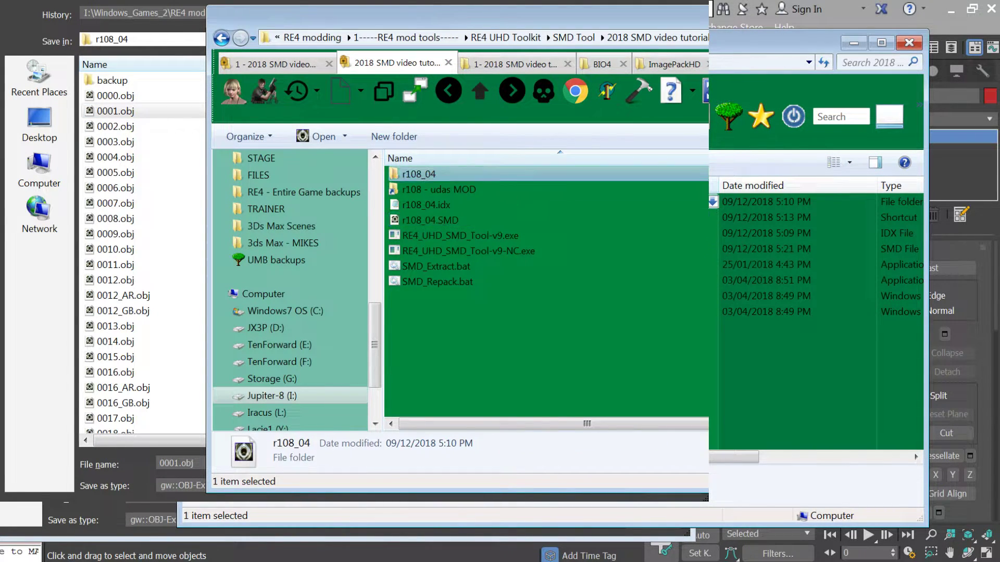
key(Return)
key(Down)
key(Down)
key(Down)
key(Down)
key(Down)
key(Down)
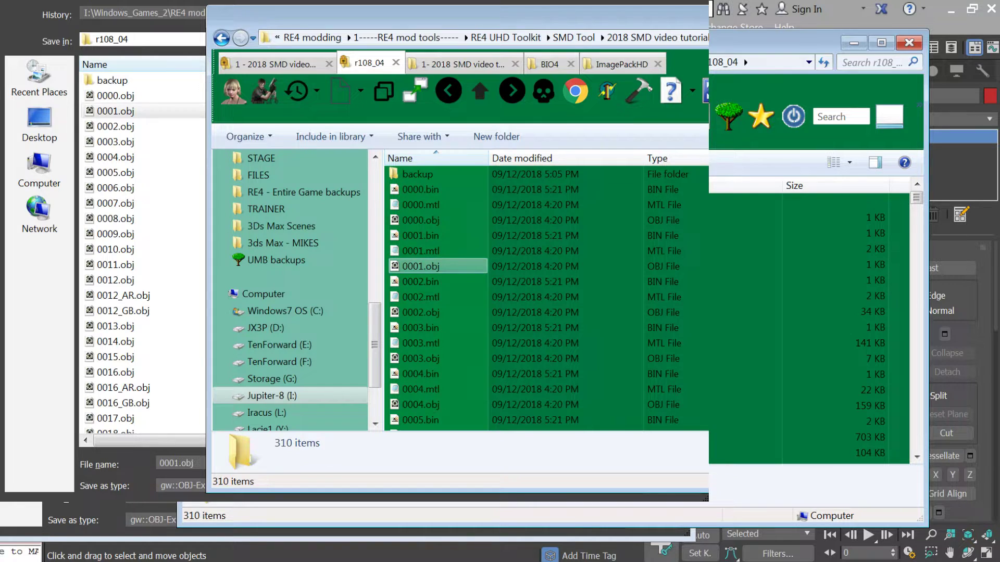
key(Return)
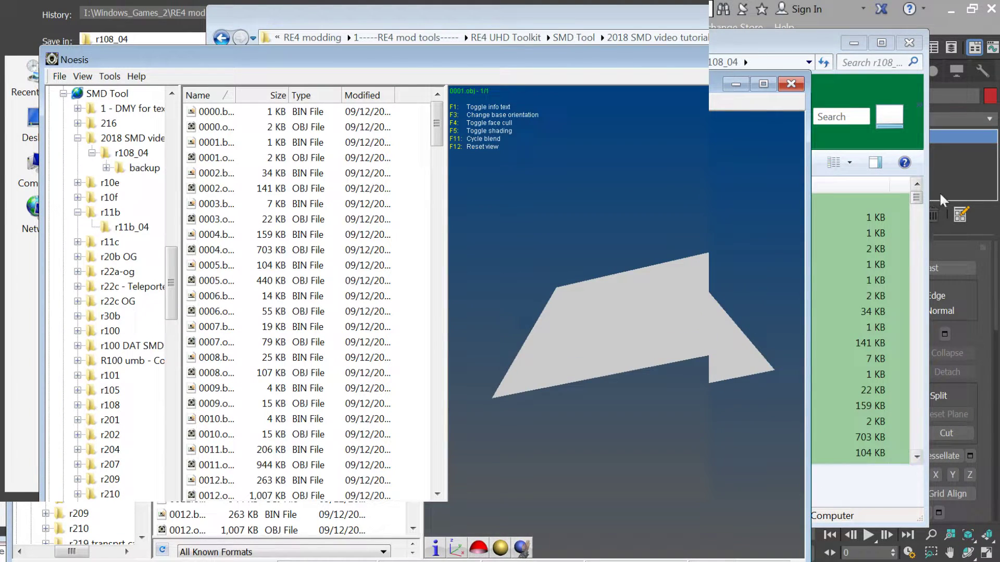
click(908, 24)
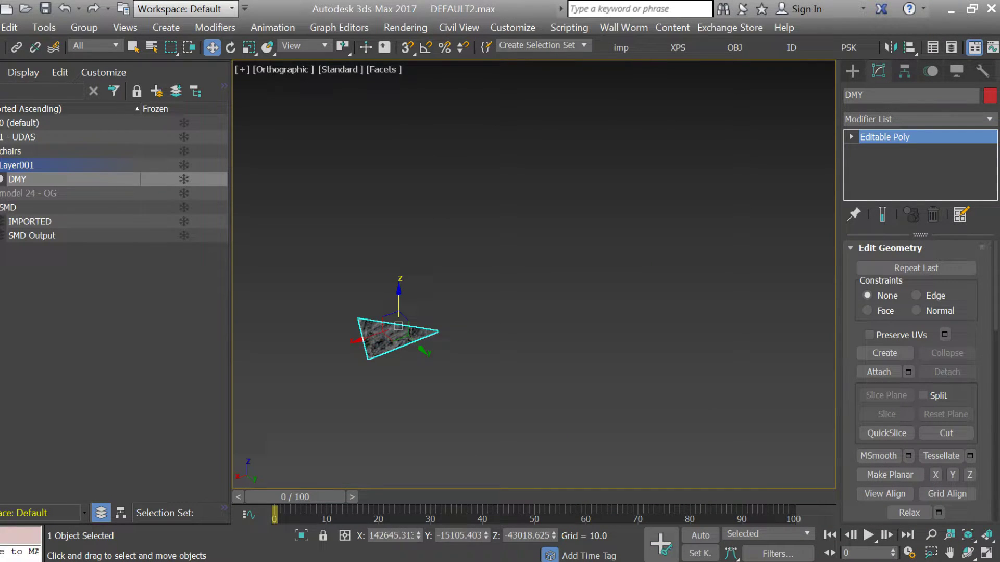
Select model_1_mesh_0 in the IMPORTED layer and examine its shape and where it sits in the room
click(34, 251)
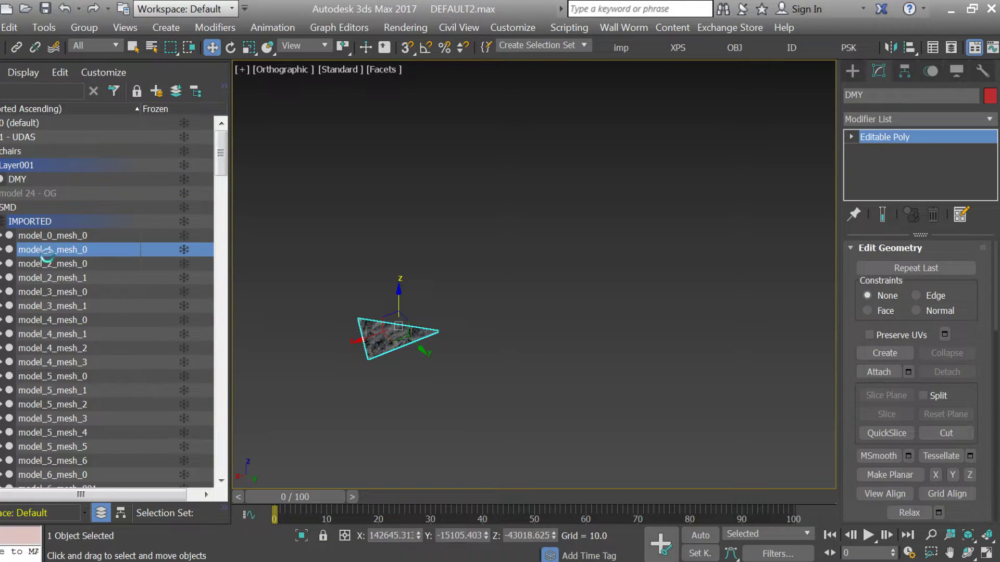
scroll(458, 418, down, 6)
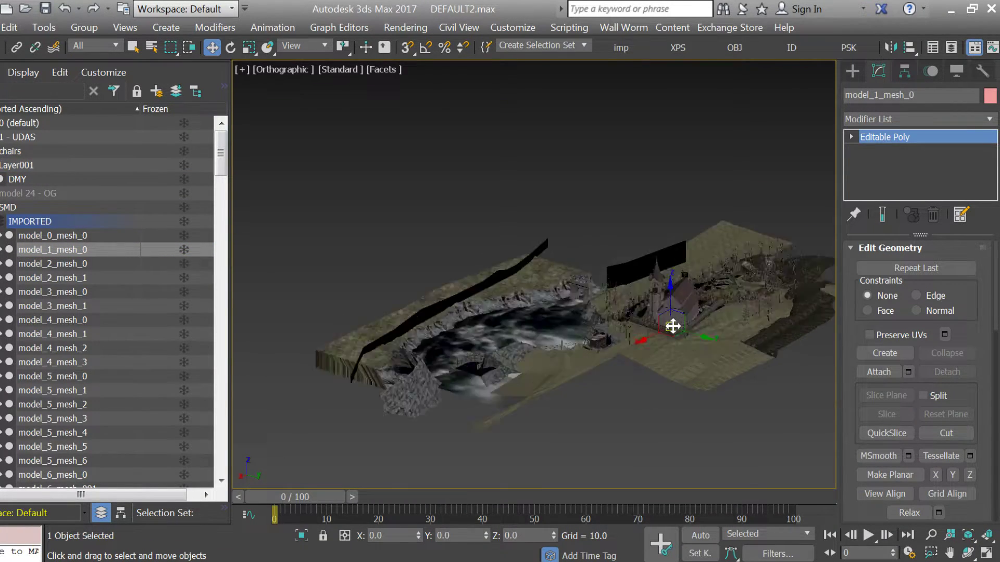
scroll(672, 326, up, 10)
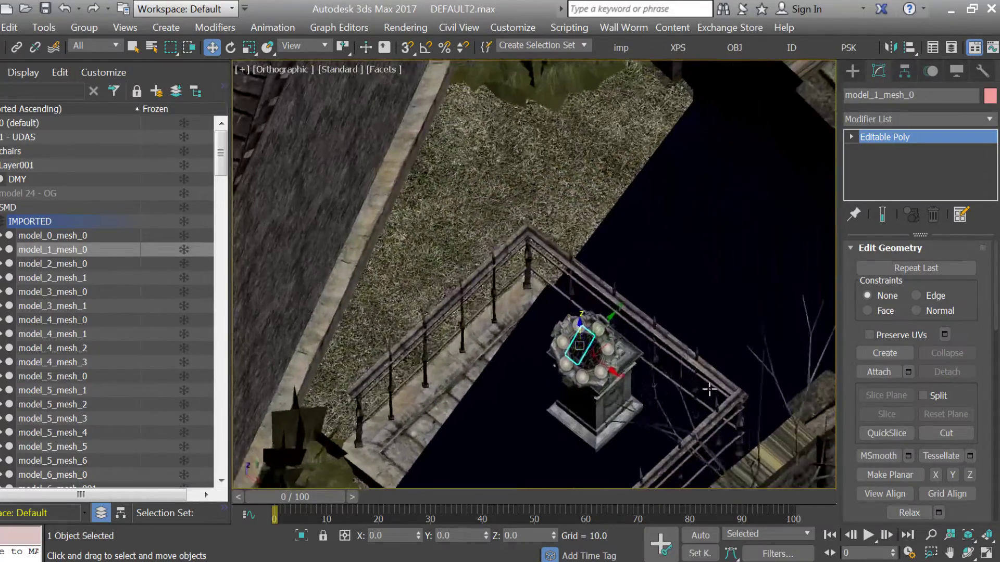
scroll(709, 389, up, 10)
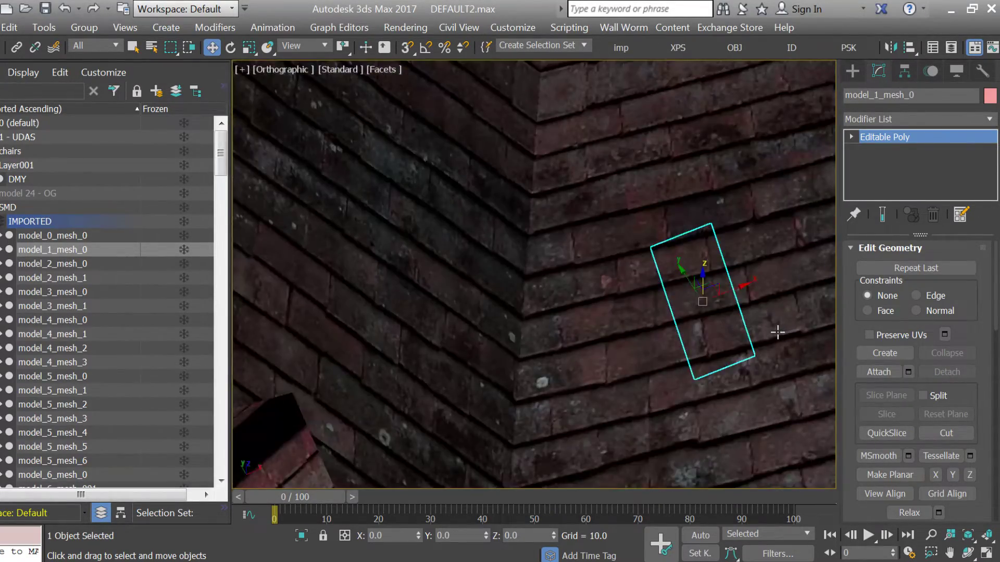
drag(777, 332, 473, 298)
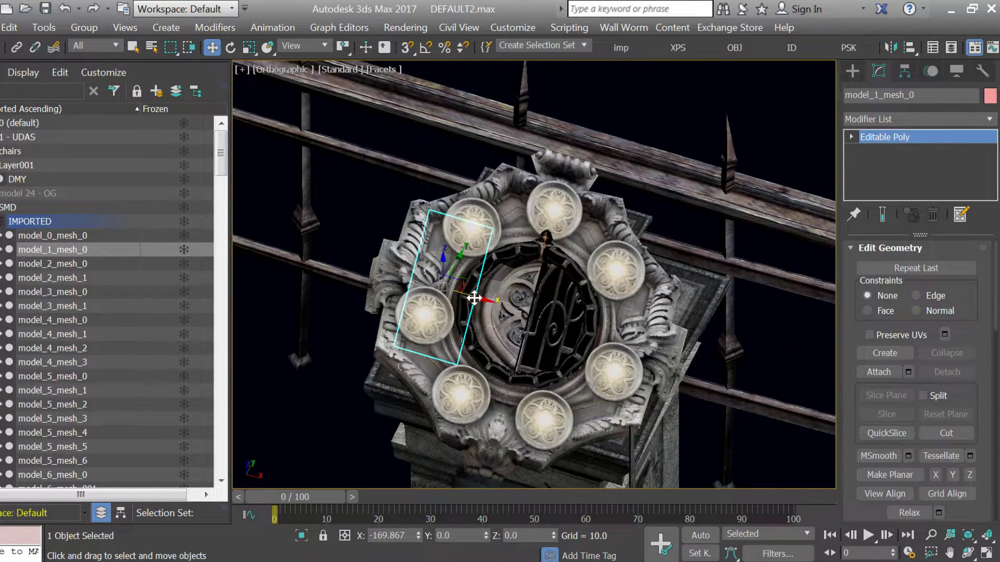
right_click(475, 298)
scroll(506, 347, down, 8)
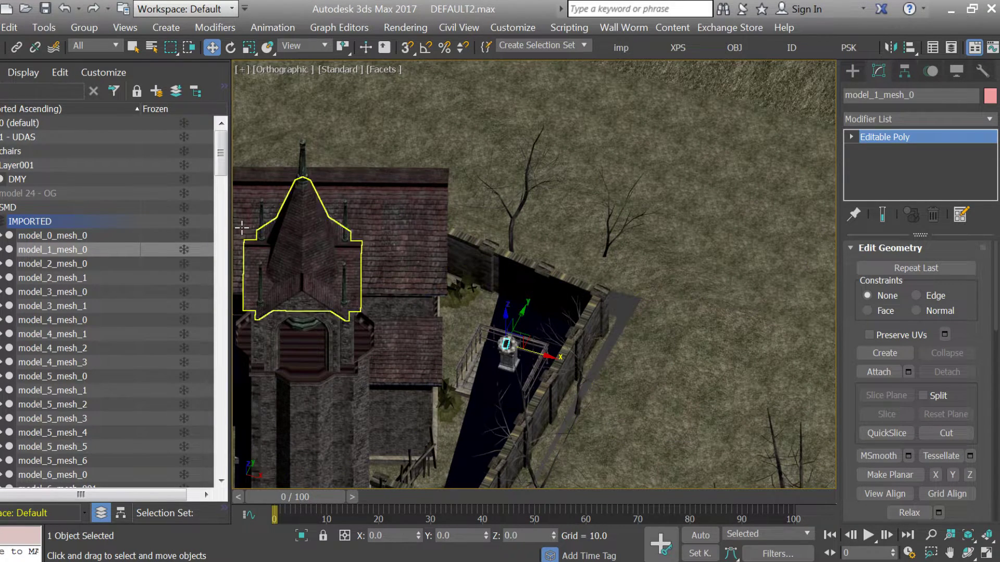
Select DMY, compare its position with the room geometry, and briefly isolate it before ending the isolation
click(31, 180)
scroll(480, 264, up, 3)
drag(656, 287, 649, 283)
scroll(645, 286, down, 6)
drag(493, 419, 586, 283)
key(alt+q)
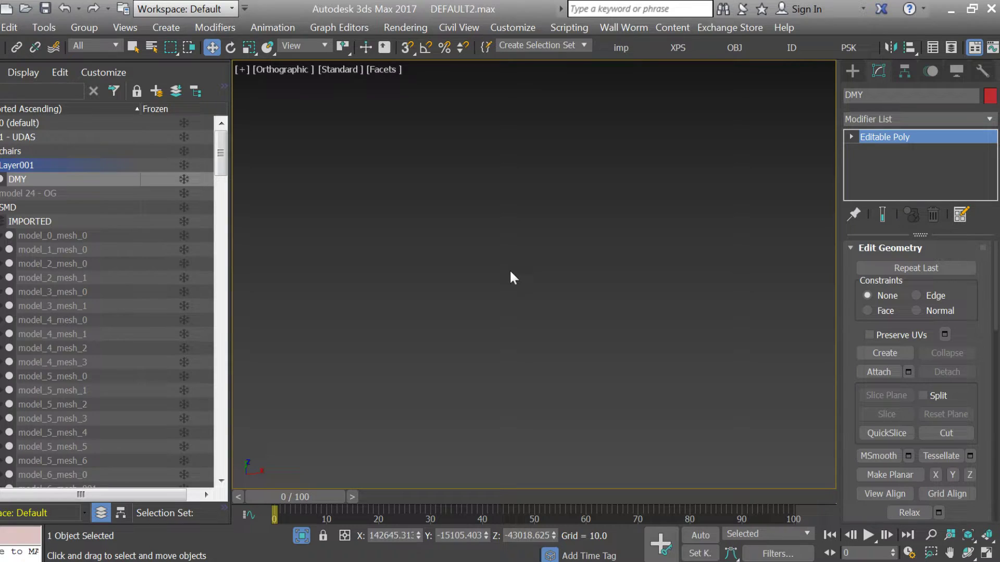
click(301, 535)
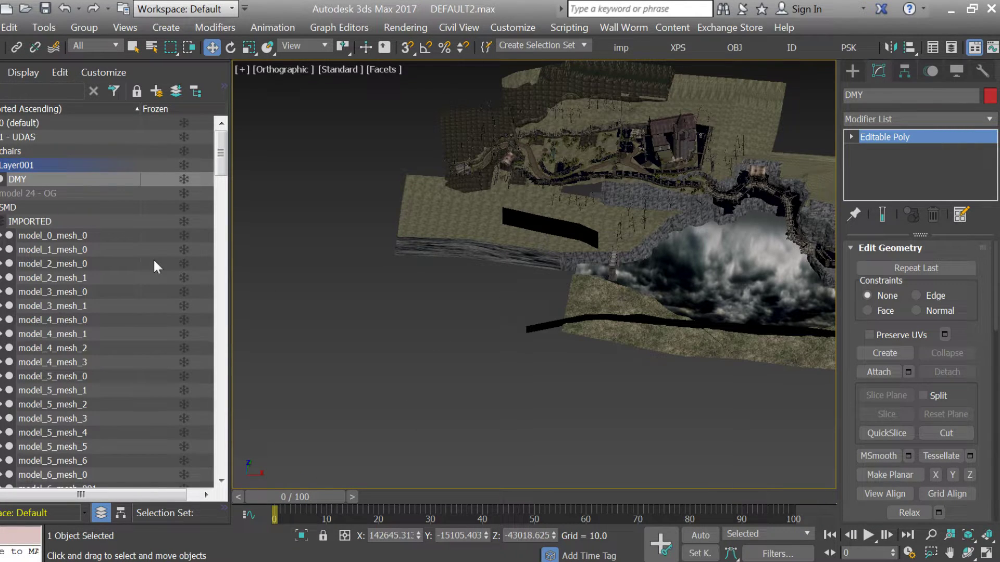
Isolate DMY and export it as an OBJ to the r108_04 folder, replacing the existing 0001.obj
click(73, 188)
click(70, 180)
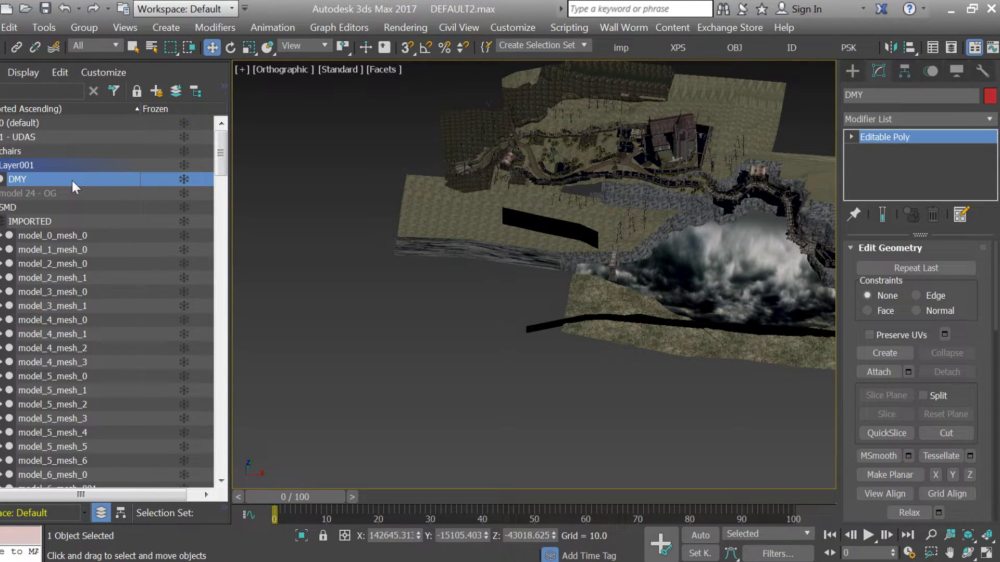
key(alt+q)
scroll(431, 297, up, 8)
key(ctrl+e)
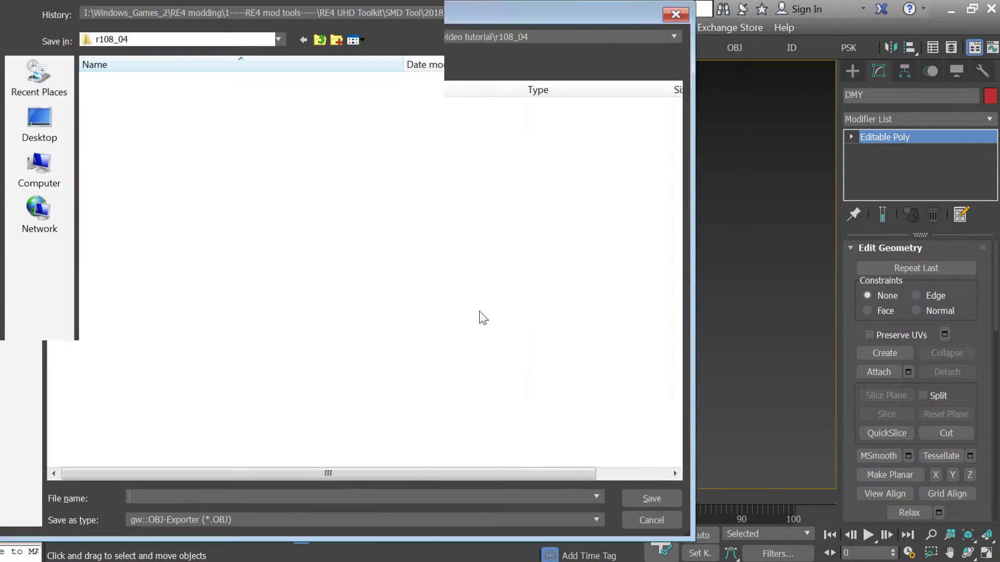
double_click(131, 113)
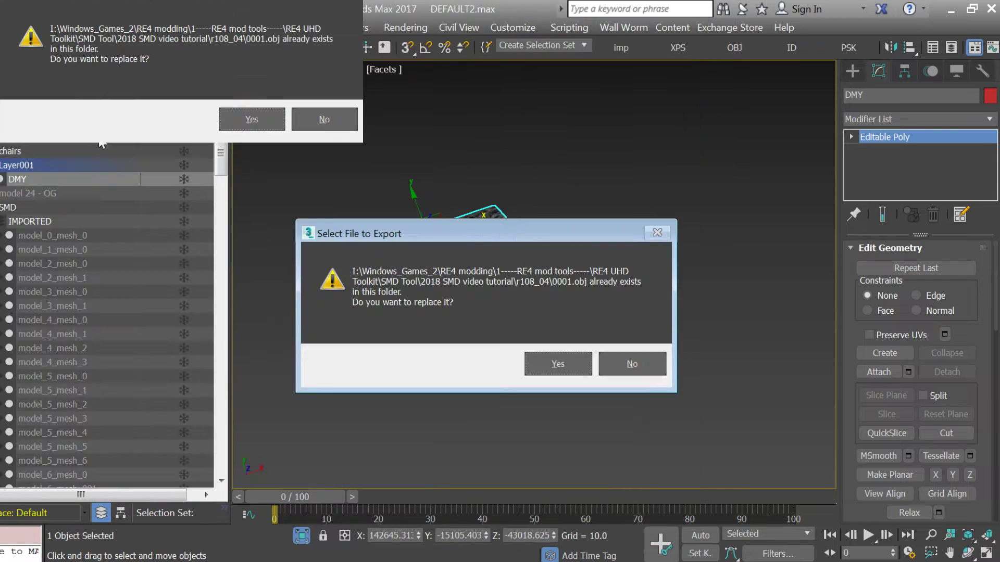
key(Return)
key(Return)
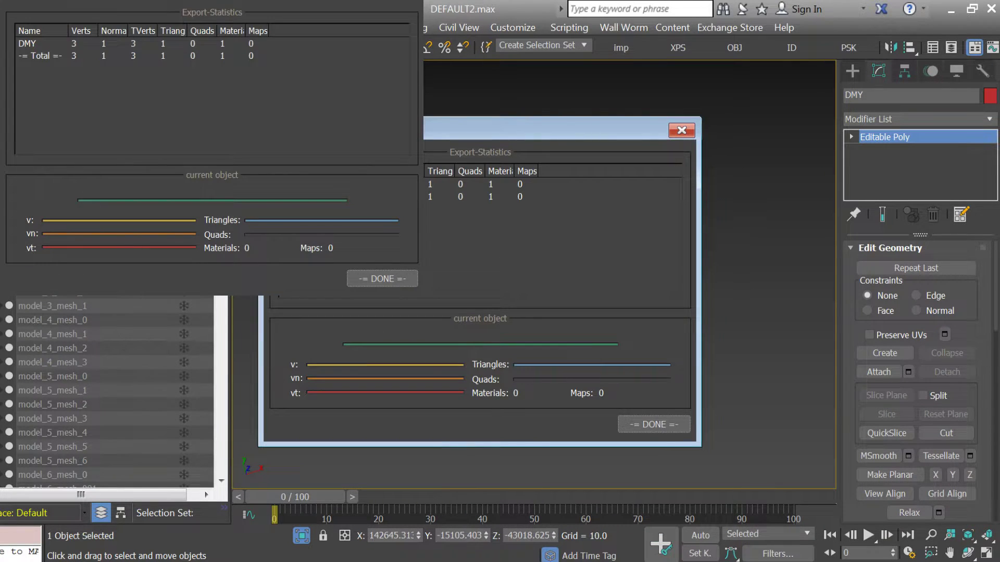
key(Return)
Switch to ModelData.txt in Notepad++ and set BIN_Number to 0x1 in Model Data Entries 0 and 1
click(302, 560)
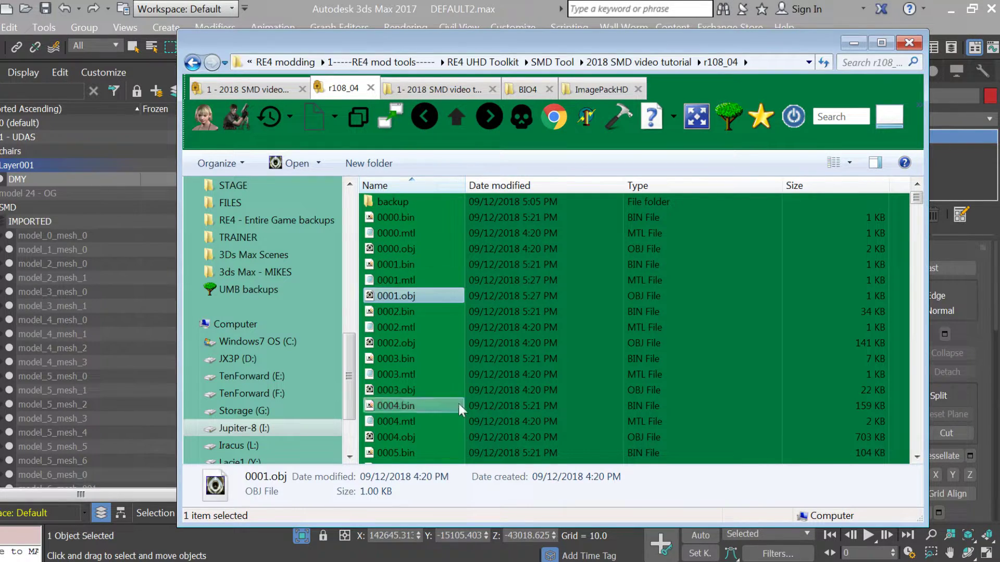
key(alt+Tab)
scroll(512, 278, up, 10)
scroll(512, 278, up, 5)
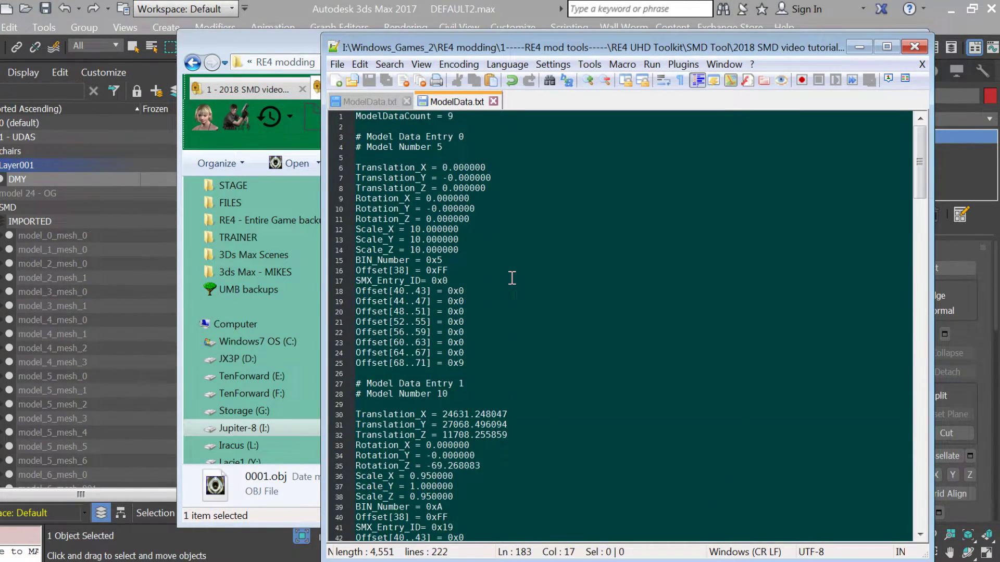
click(449, 258)
key(BackSpace)
text(1)
scroll(447, 259, down, 3)
click(448, 416)
text(1)
Set BIN_Number to 0x1 in Model Data Entries 2 and 3
scroll(448, 417, down, 8)
click(454, 415)
key(BackSpace)
text(1)
scroll(458, 417, down, 8)
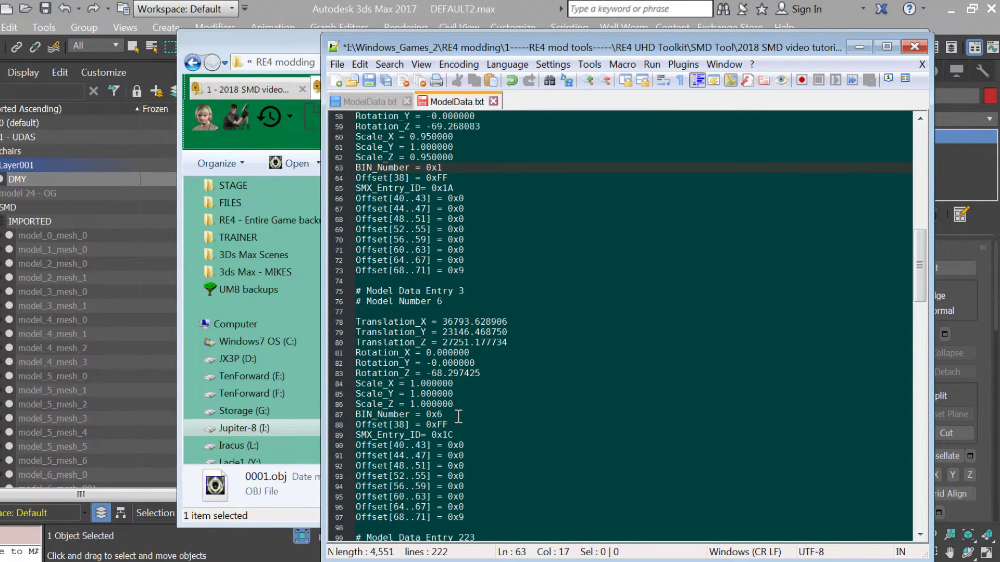
click(460, 414)
key(BackSpace)
text(1)
Set BIN_Number to 0x1 in Model Data Entries 223 and 239
scroll(460, 406, down, 7)
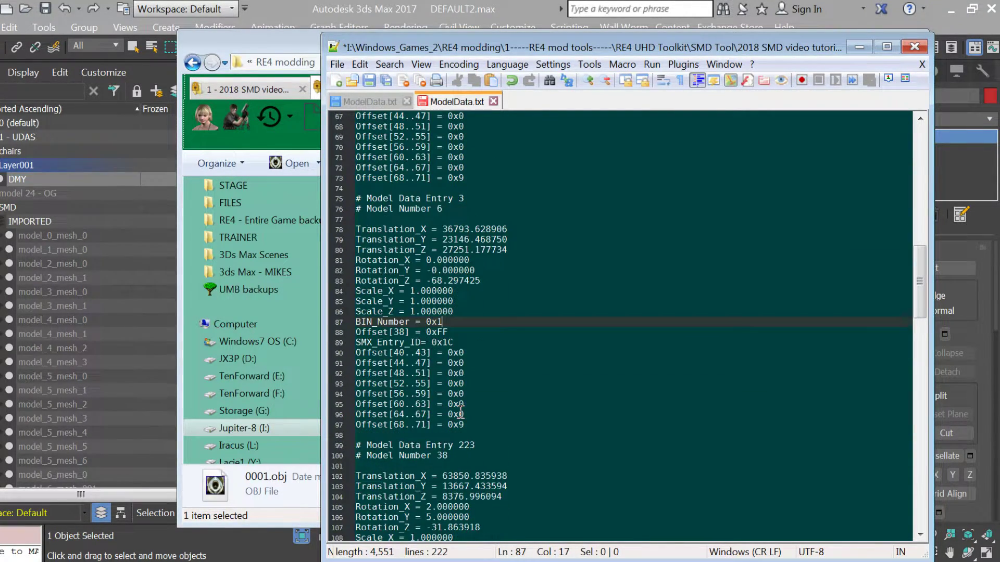
click(457, 446)
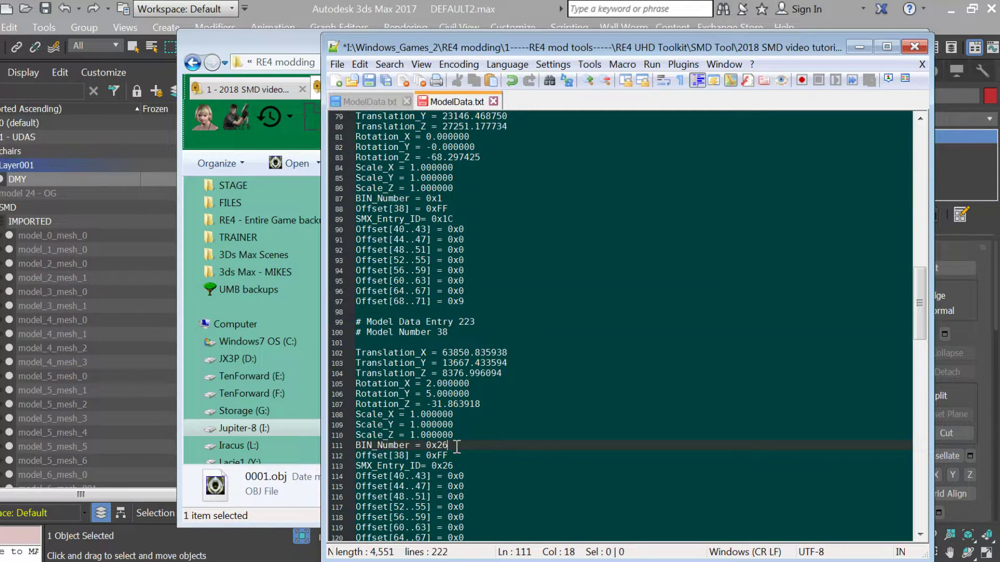
scroll(461, 383, down, 8)
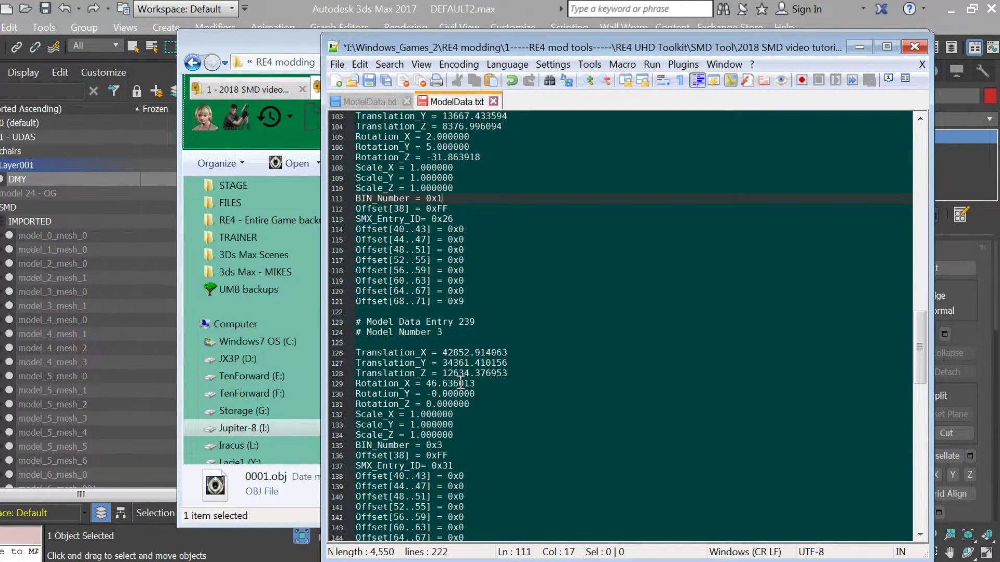
click(458, 444)
key(BackSpace)
text(1)
Examine the SMX_Entry_ID and BIN_Number lines of Model Data Entry 239
scroll(457, 444, down, 2)
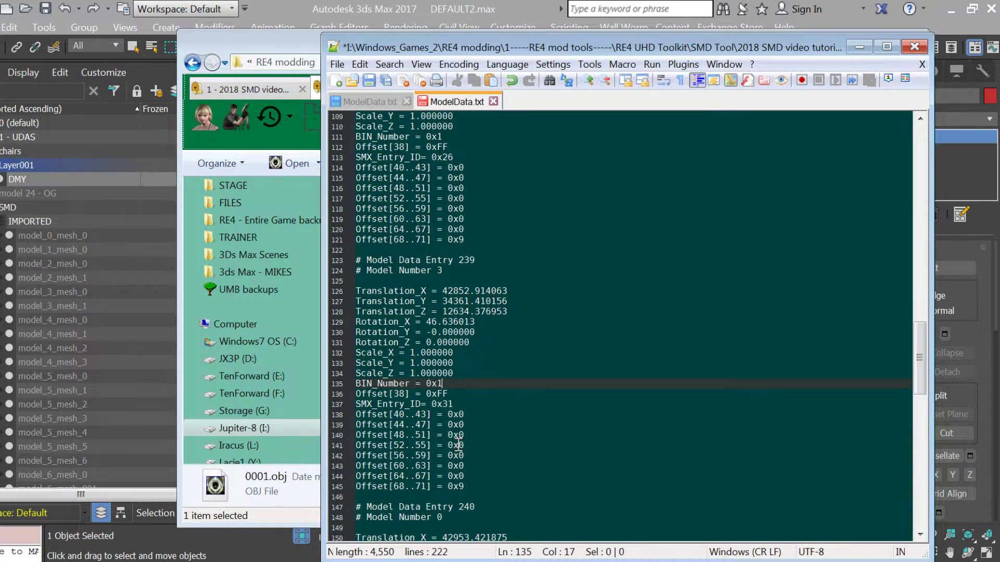
drag(462, 405, 352, 405)
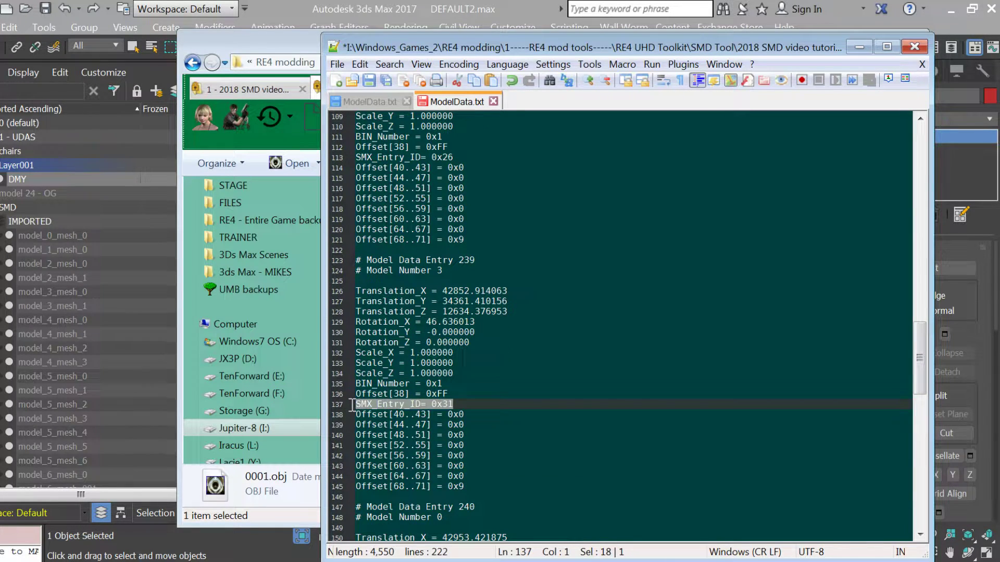
click(459, 404)
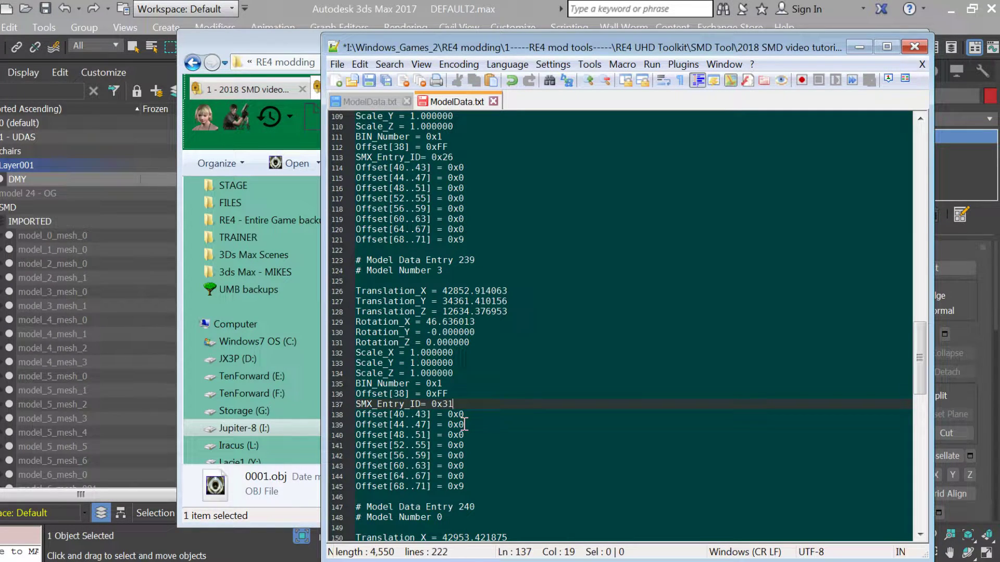
scroll(465, 425, down, 1)
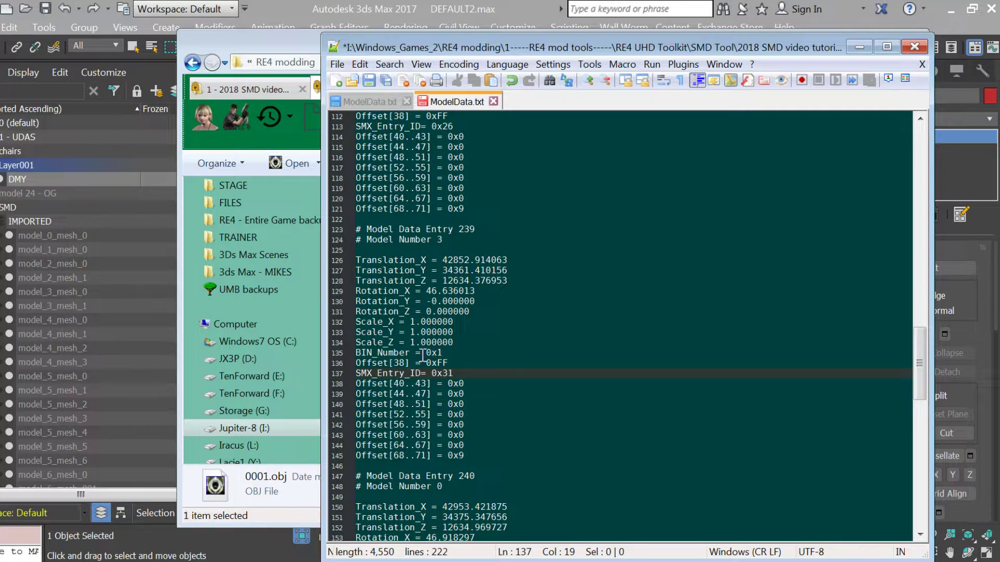
drag(444, 354, 379, 351)
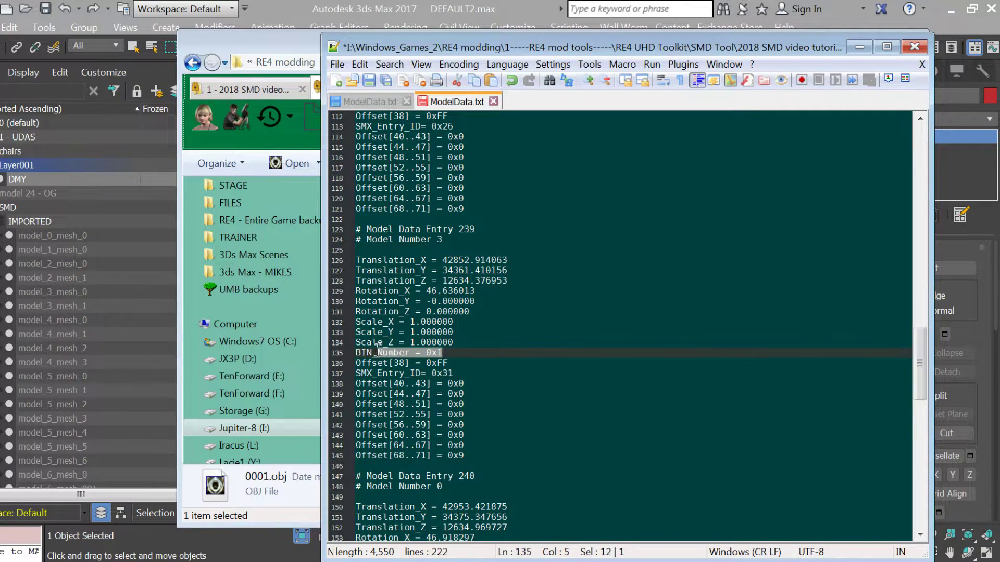
Set BIN_Number to 0x1 in Model Data Entry 240
scroll(462, 366, down, 7)
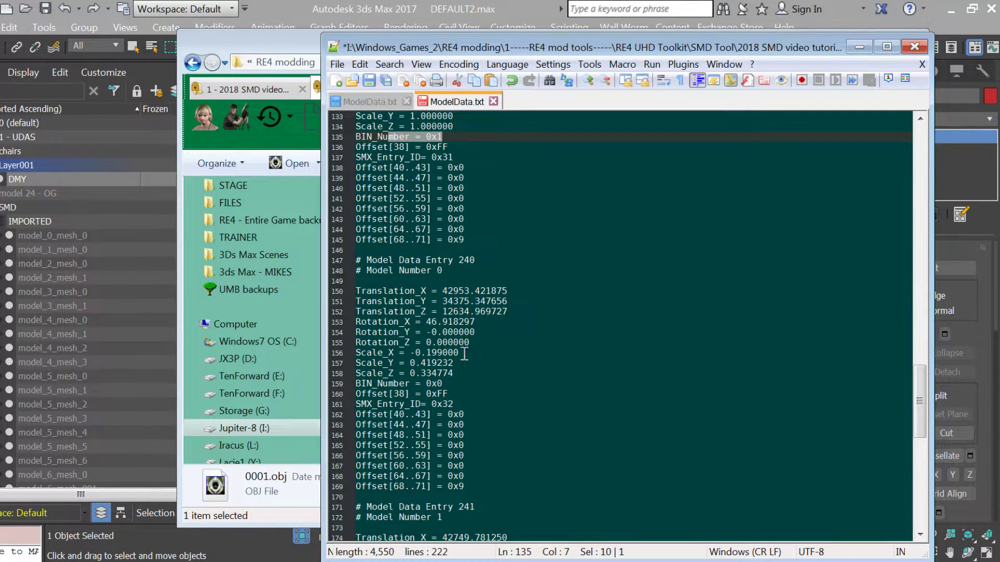
click(456, 384)
scroll(456, 384, down, 5)
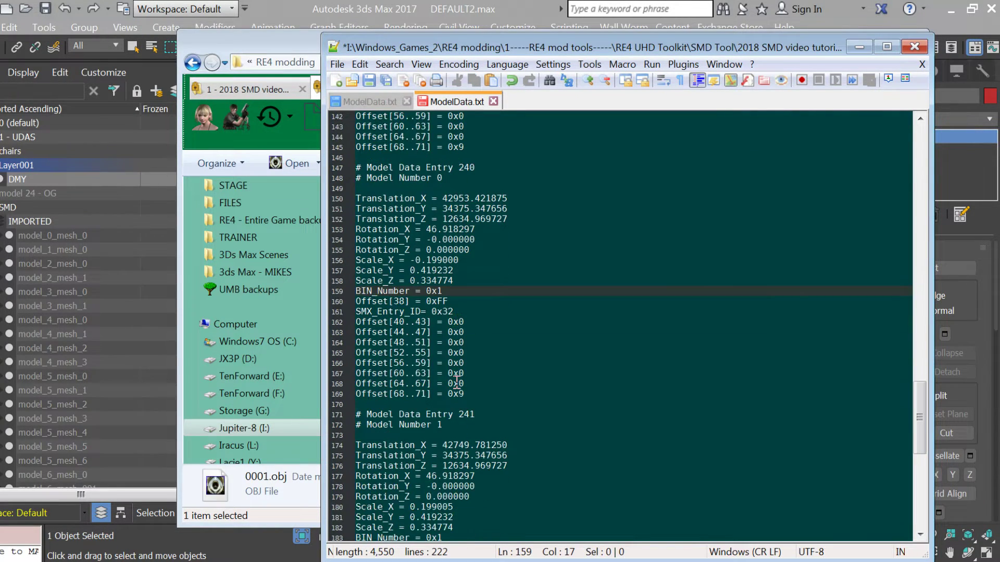
Review Offset[68..71] of Entry 240 and the values of Entry 241, and switch back to the r108_04 folder in Windows Explorer
drag(394, 332, 456, 332)
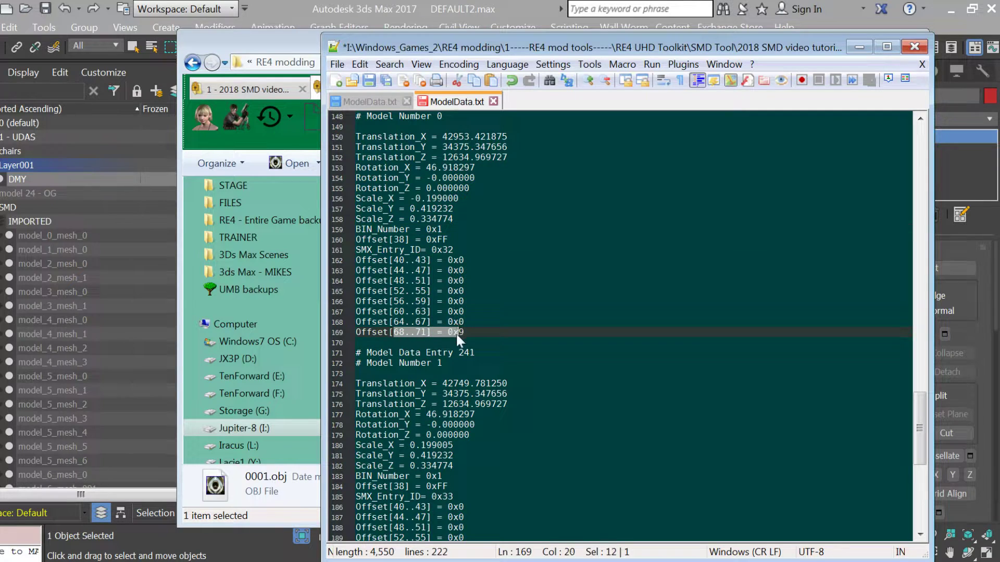
scroll(455, 333, down, 5)
scroll(458, 318, up, 5)
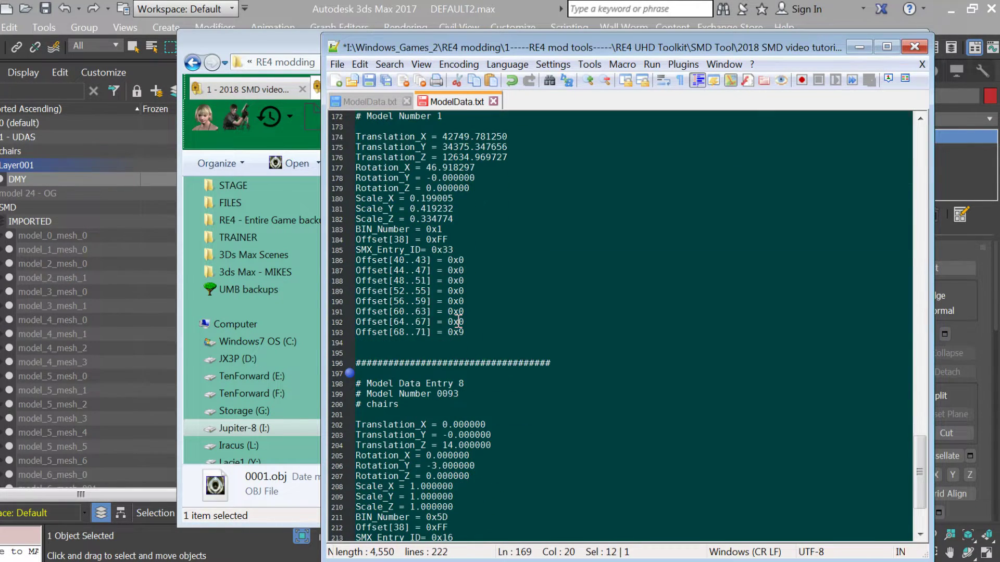
click(285, 513)
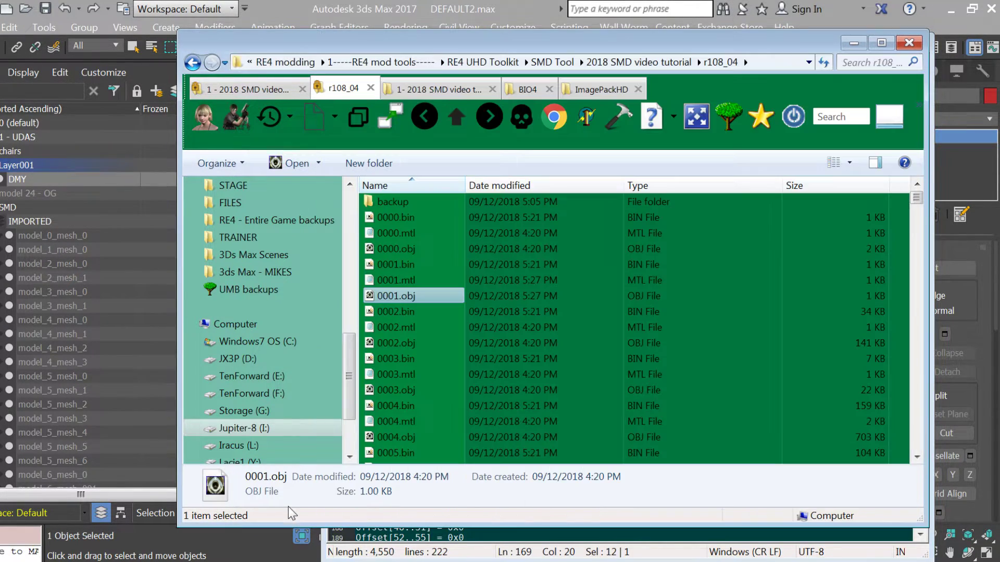
Repack the r108_04 folder with SMD_Repack.bat and copy the rebuilt r108_04.SMD into the r108 - udas MOD shortcut
click(455, 117)
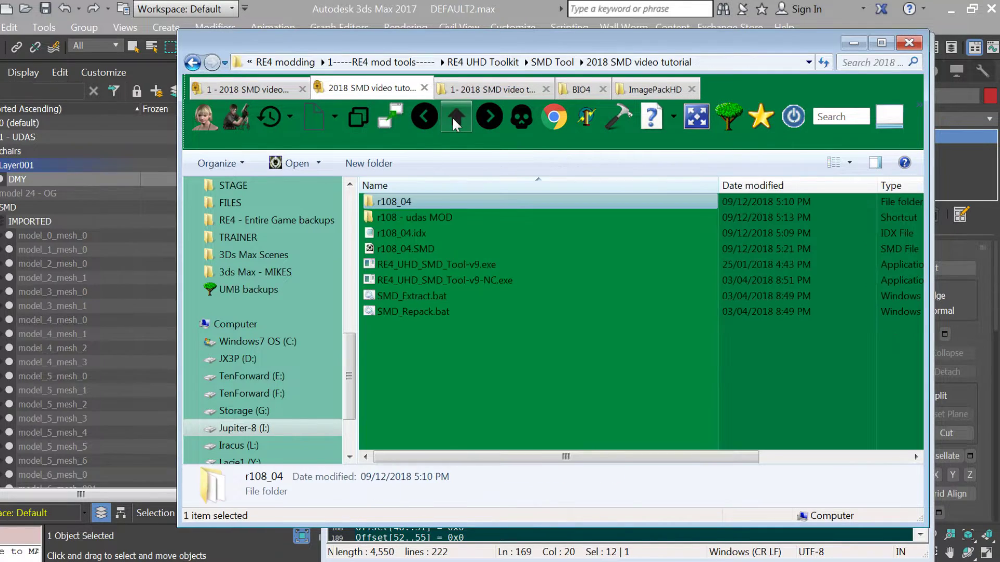
double_click(420, 314)
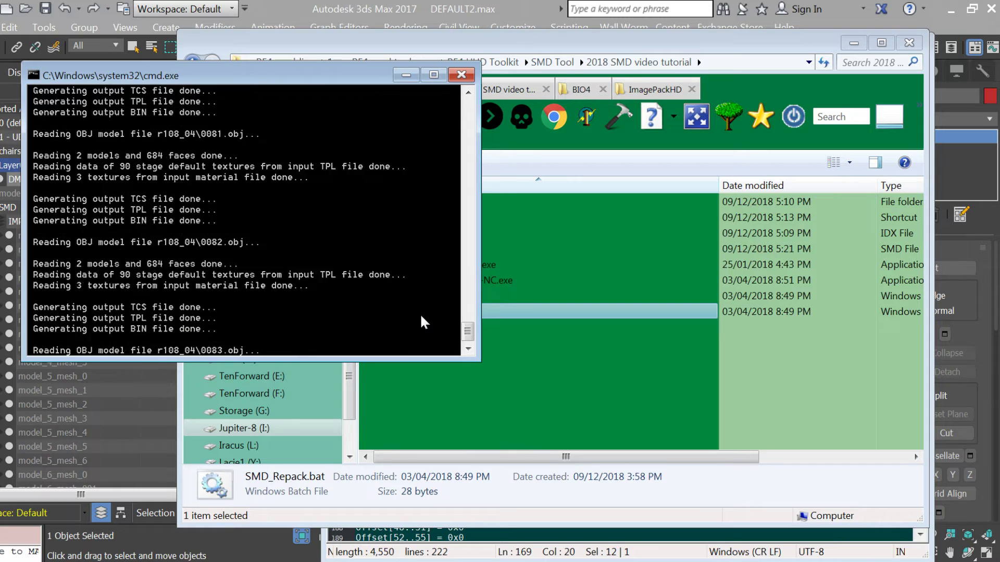
key(Return)
click(426, 251)
drag(426, 252, 448, 215)
click(448, 214)
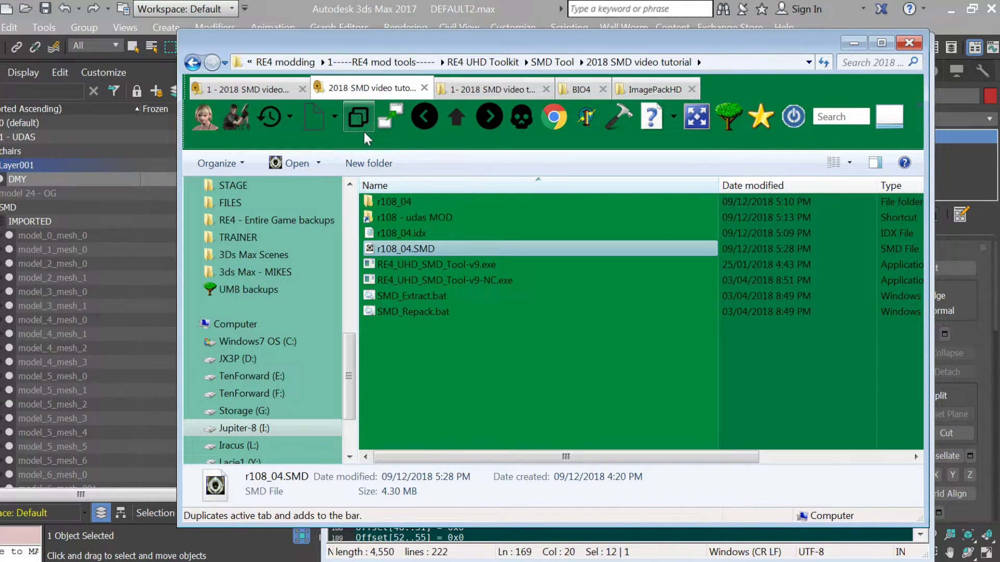
Switch to the UDAS tool's 1 - 2018 SMD video Turorial folder, run UDAS_Repack.bat and select r108.udas
double_click(409, 310)
key(Return)
click(410, 250)
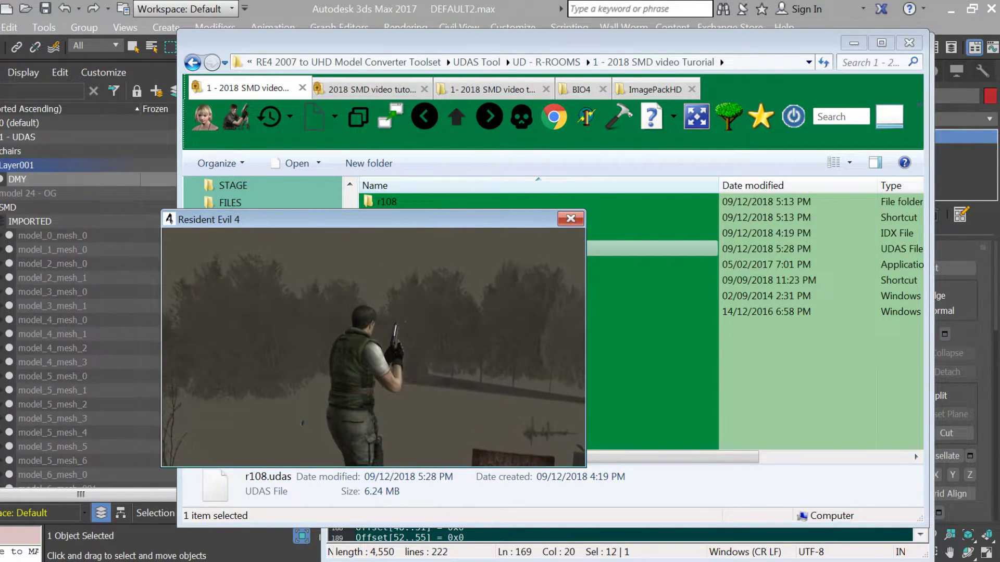
Inspect the fences and trees around the player in r108 in Resident Evil 4, aiming at several spots
key(w)
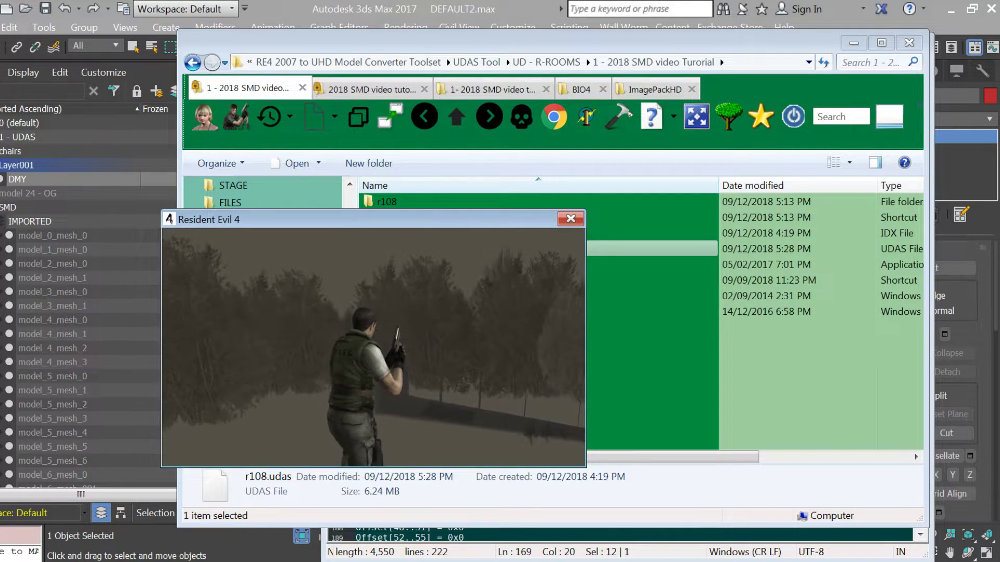
key(w)
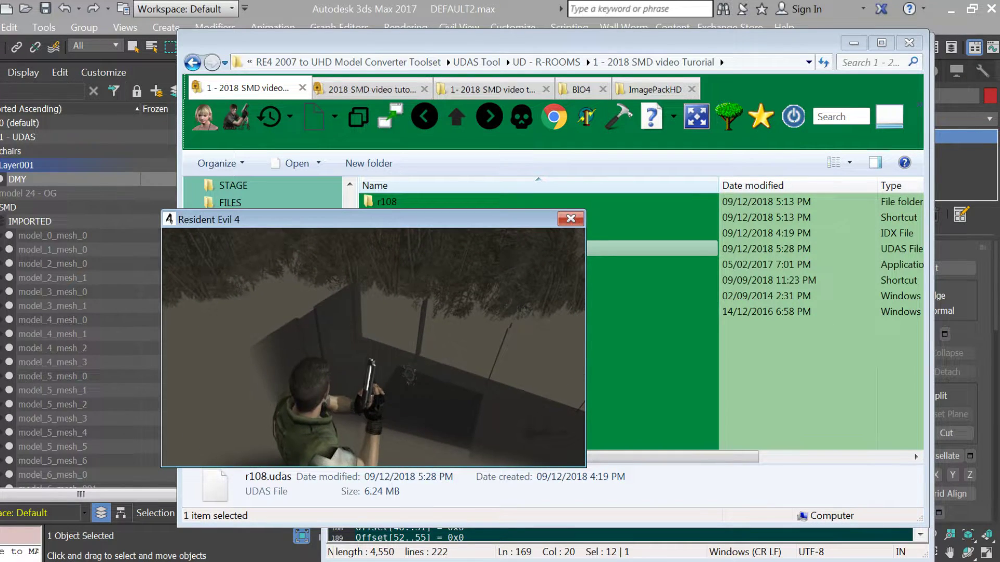
click(412, 336)
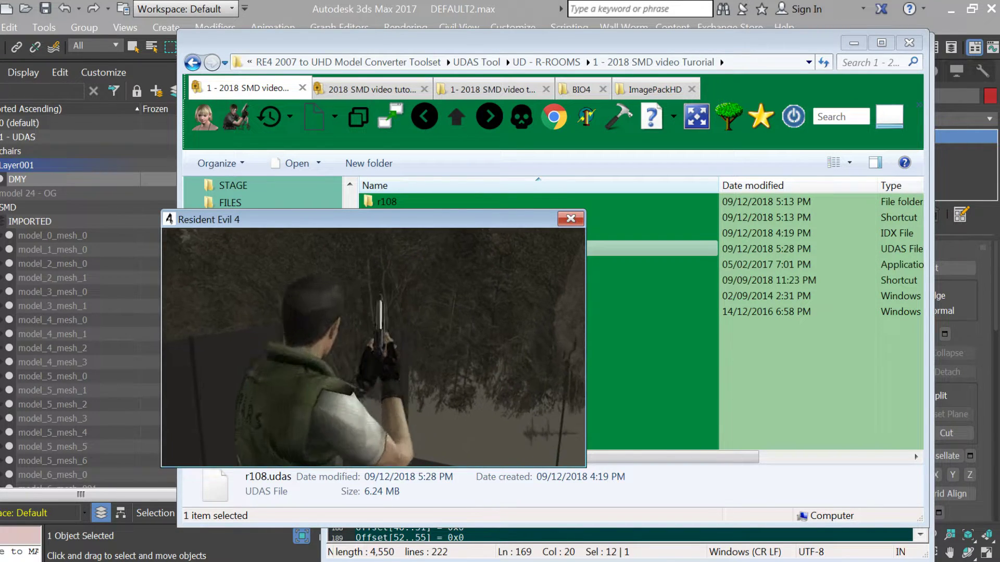
click(377, 344)
click(379, 338)
click(379, 351)
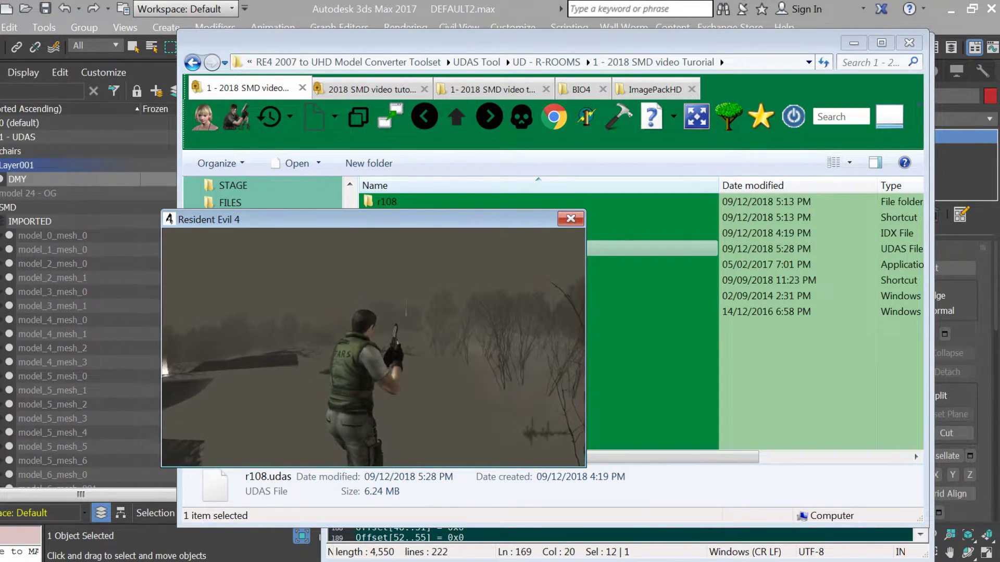
key(w)
key(Escape)
key(Return)
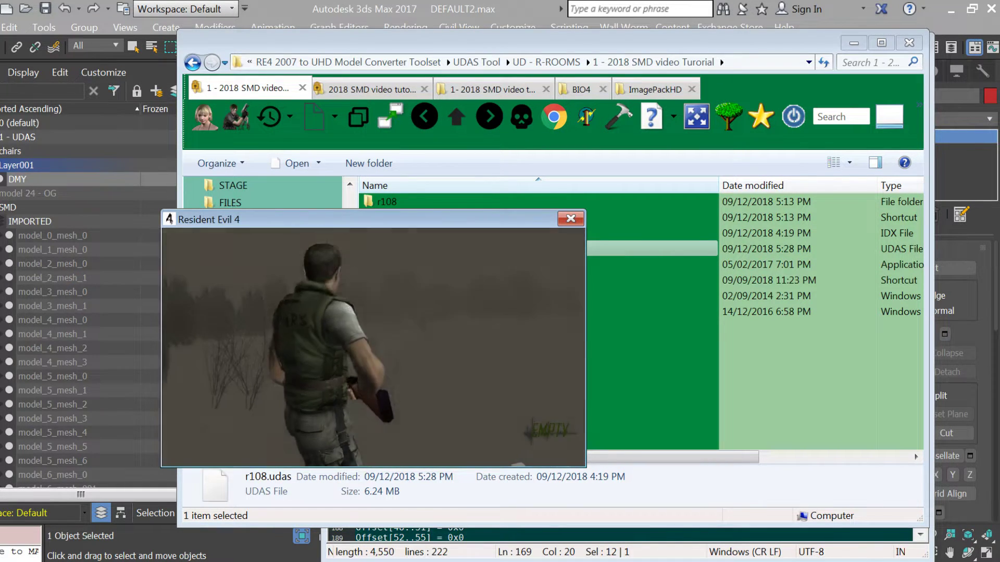
Walk through the rest of r108 in the game and examine the ground, bushes and background tree line
key(w)
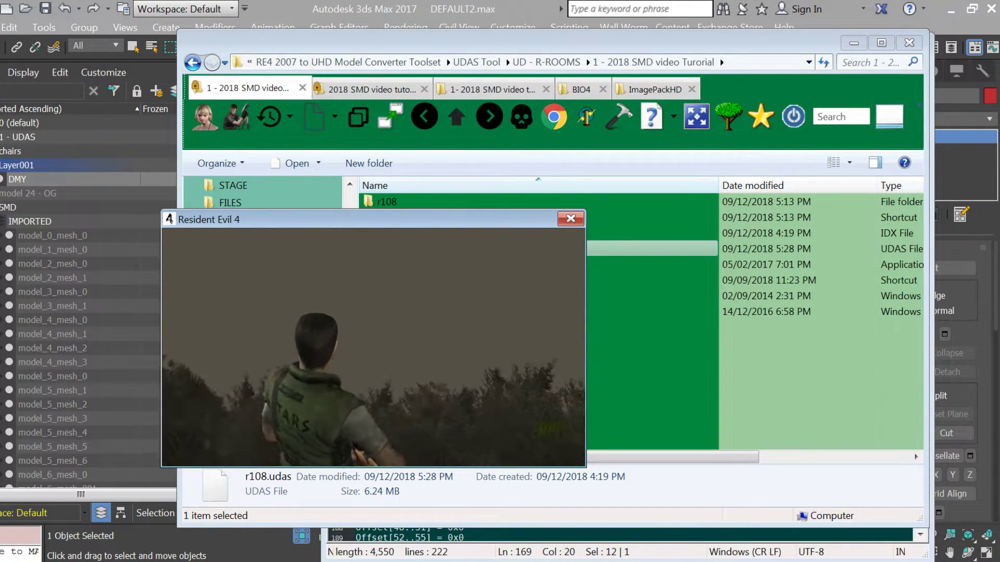
key(a)
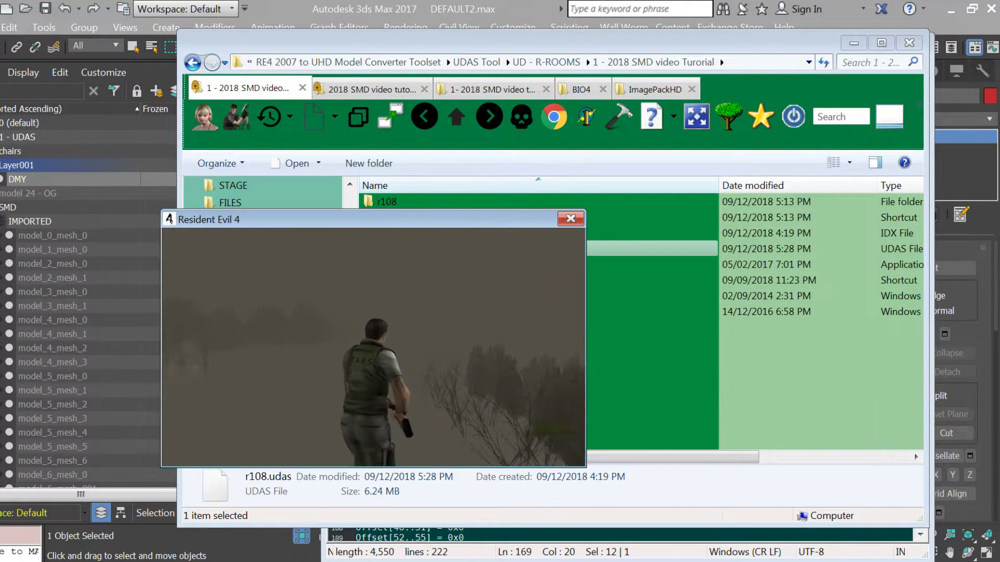
key(w)
key(w)
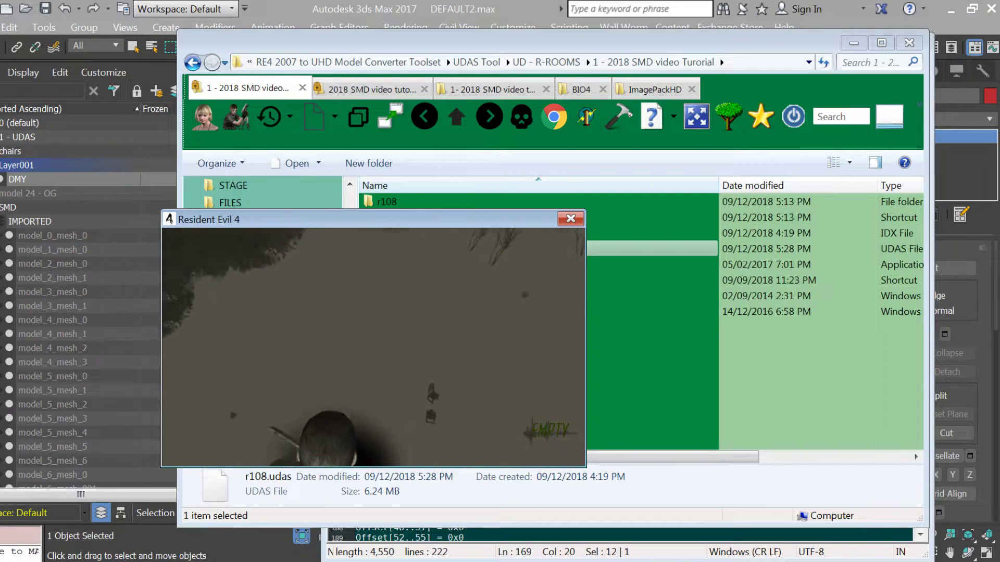
key(w)
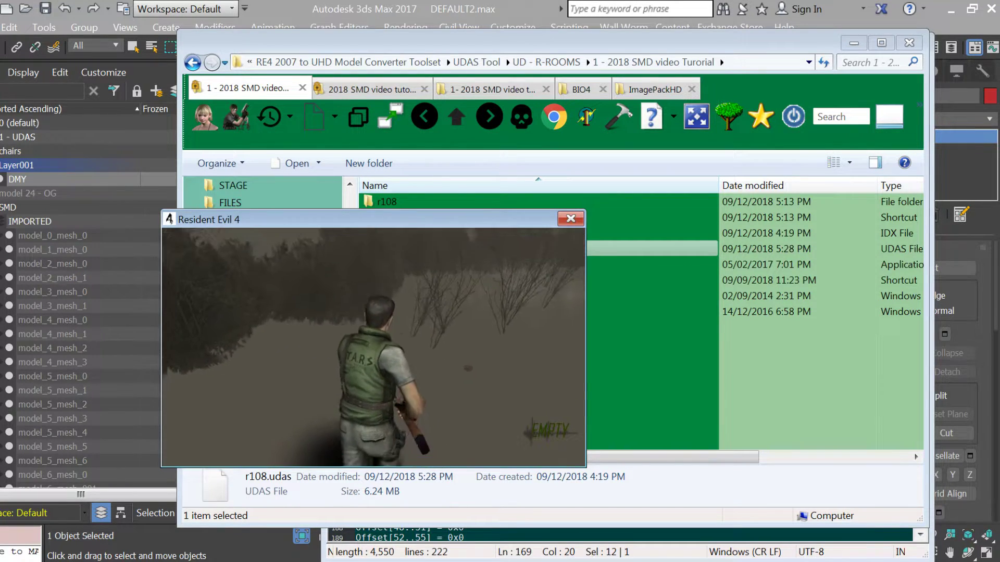
key(w)
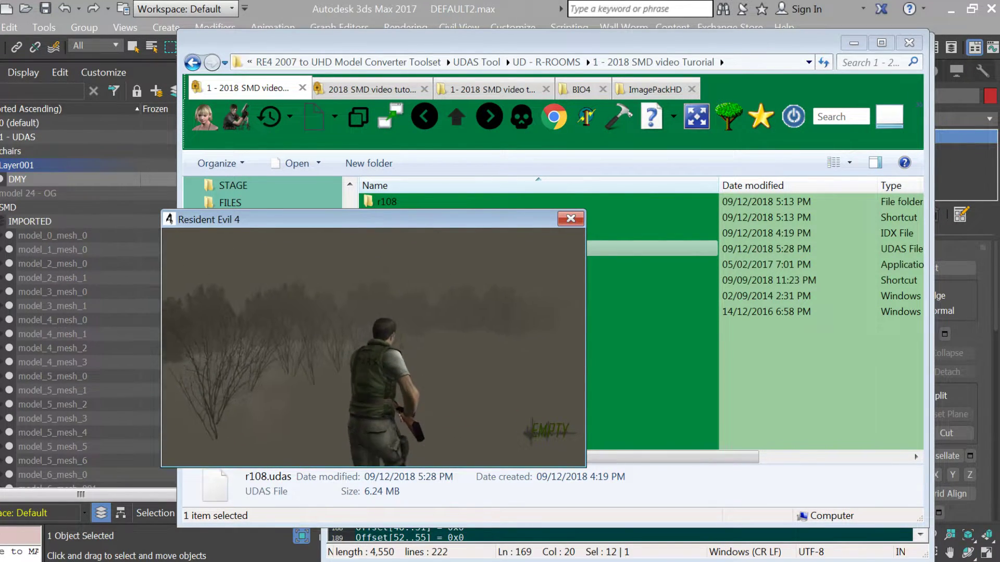
key(w)
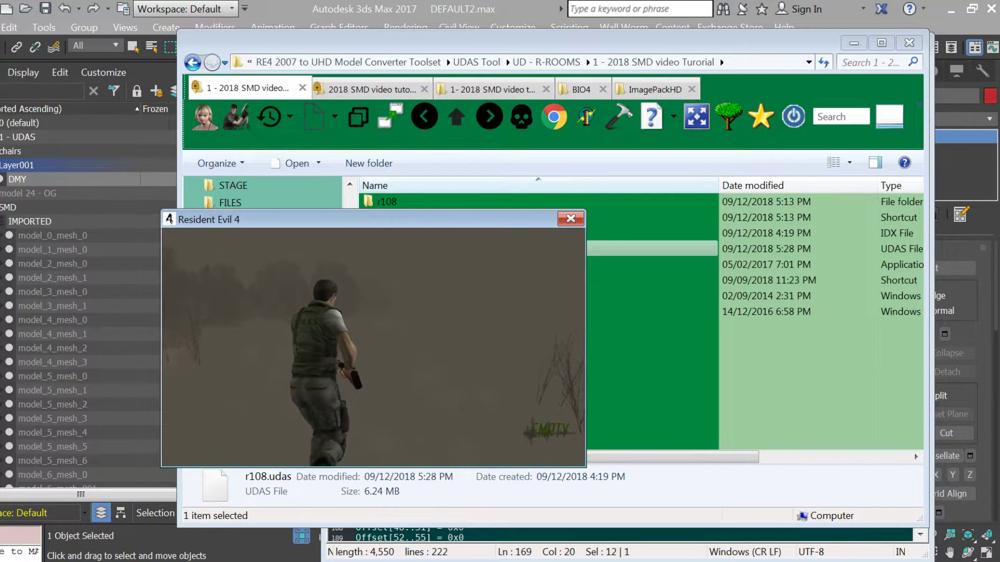
key(w)
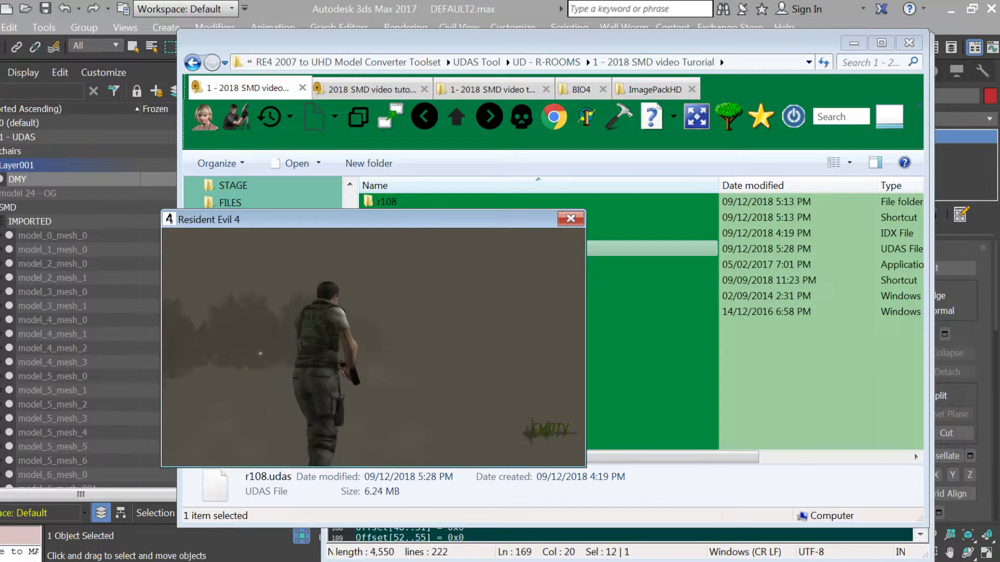
key(w)
key(w)
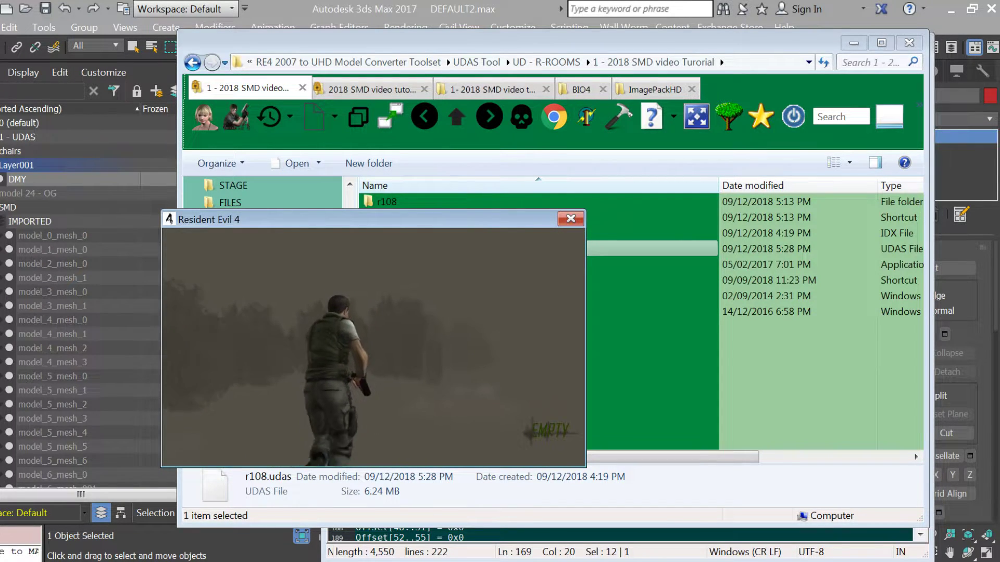
key(w)
key(w)
key(w)
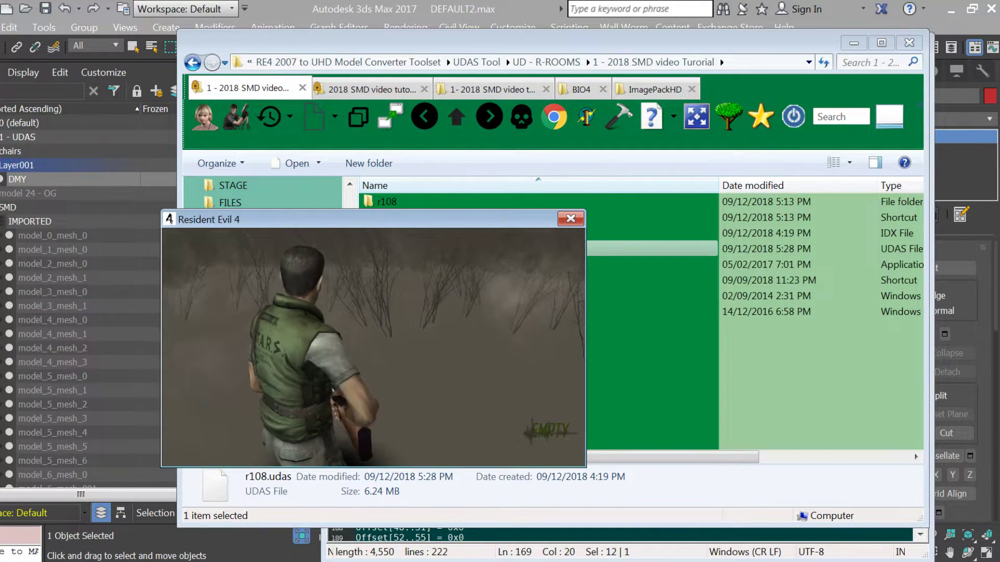
key(w)
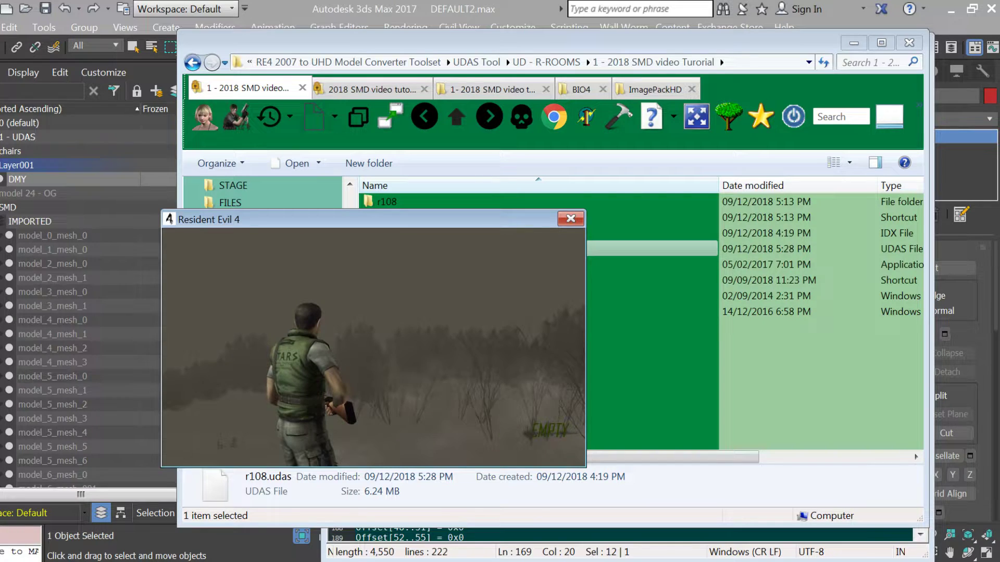
Switch back to Windows Explorer and open r108_07.EFF from the r108 folder in HxD
key(alt+Tab)
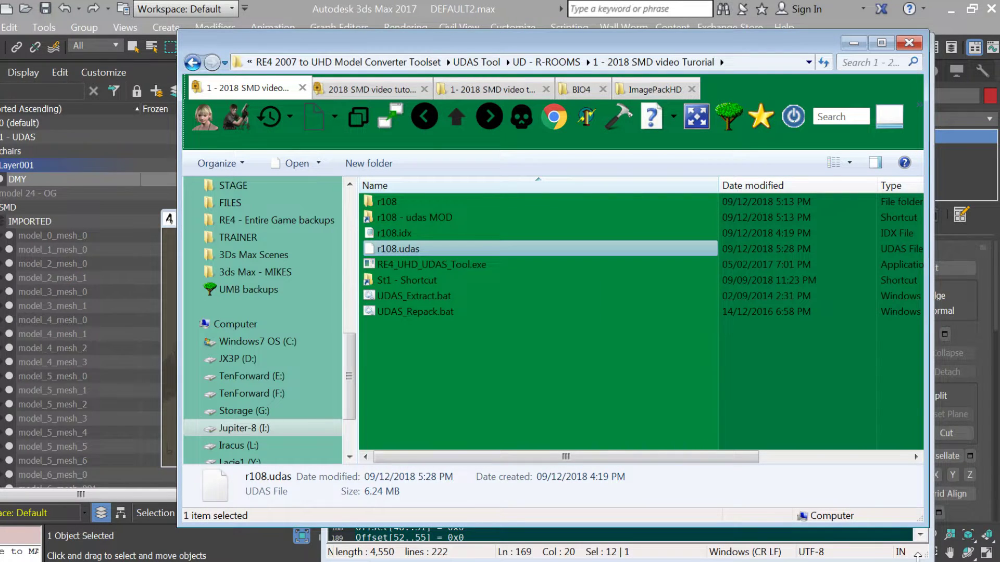
click(686, 426)
double_click(412, 205)
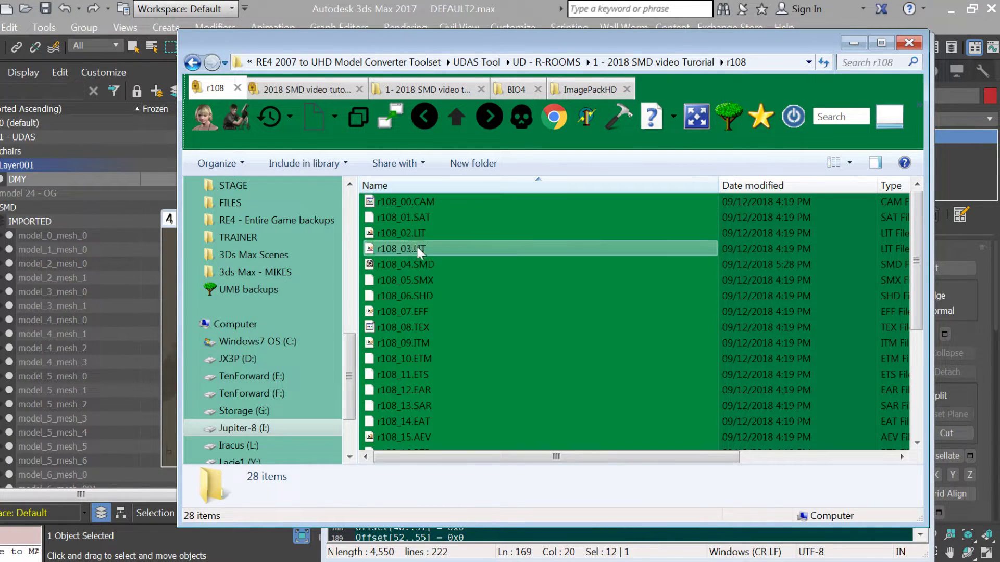
double_click(431, 312)
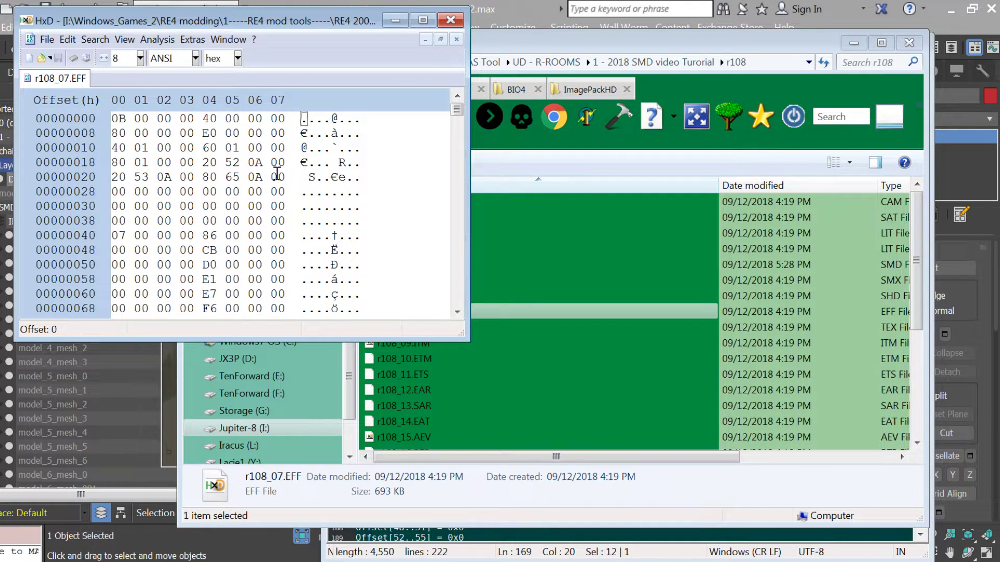
Fill the entire contents of r108_07.EFF with 00 bytes, save the file and close HxD
key(ctrl+a)
drag(265, 30, 421, 140)
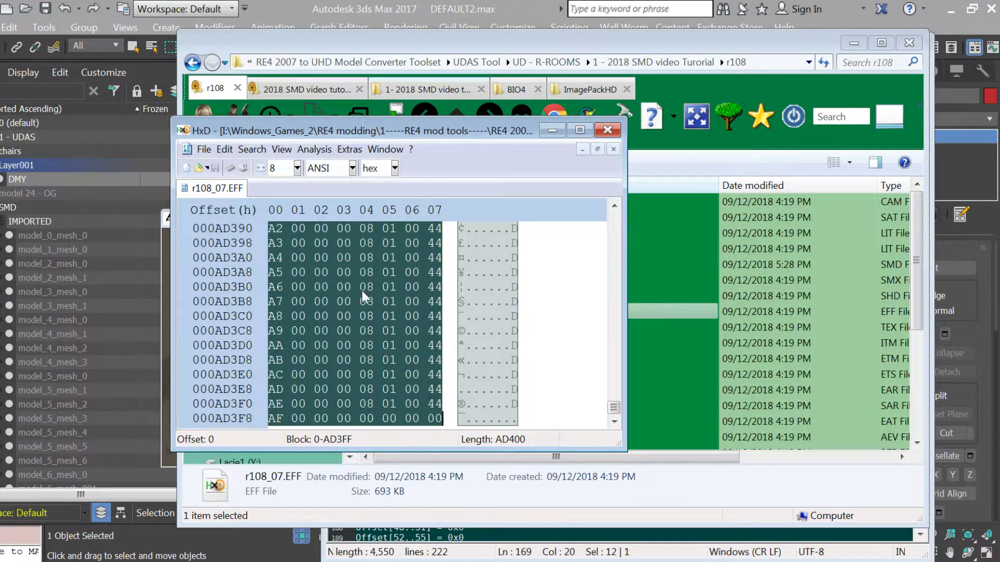
right_click(361, 289)
click(415, 407)
key(Return)
key(ctrl+s)
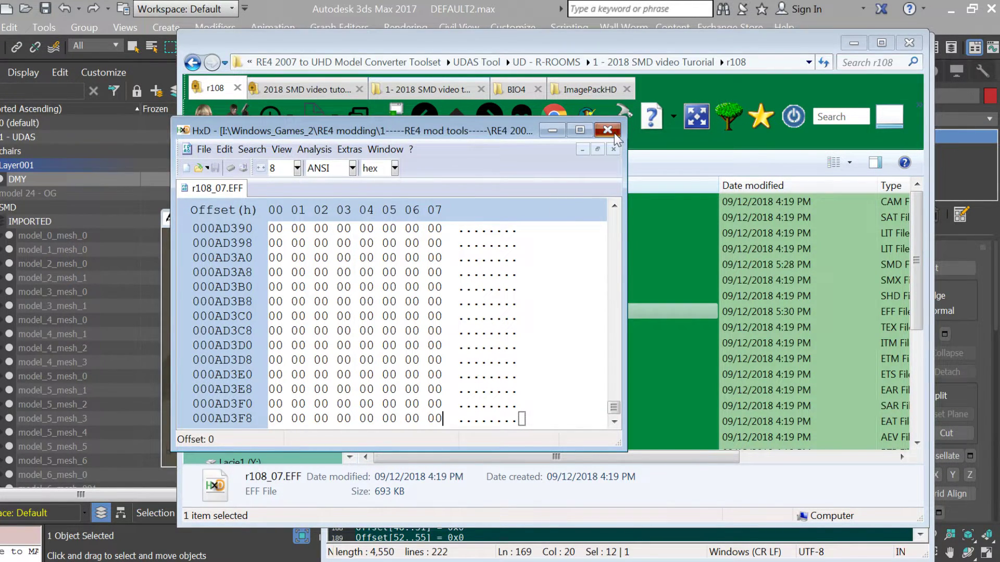
click(614, 132)
Repack the r108 folder into r108.udas with UDAS_Repack.bat and switch back to Resident Evil 4
key(BackSpace)
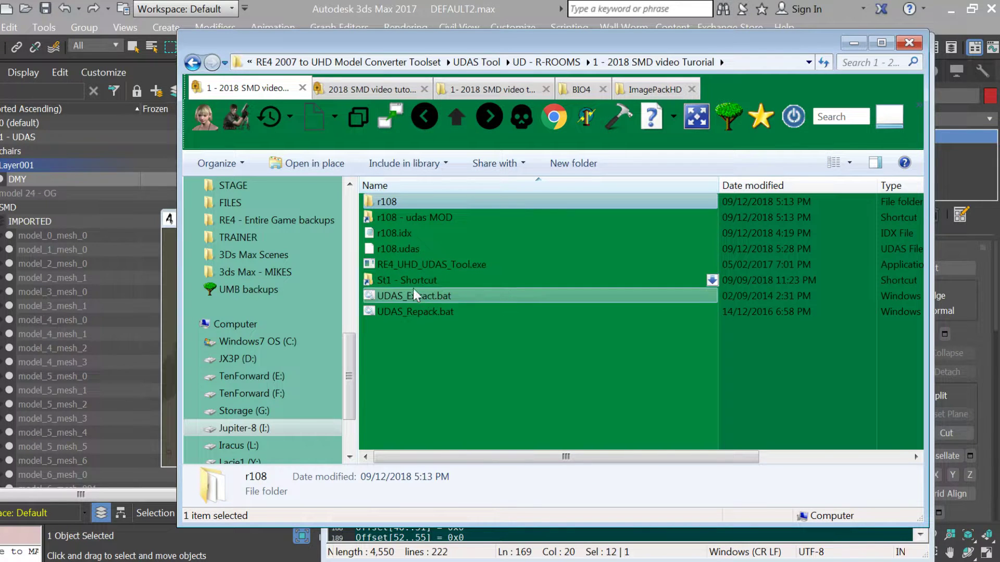
double_click(414, 312)
key(Return)
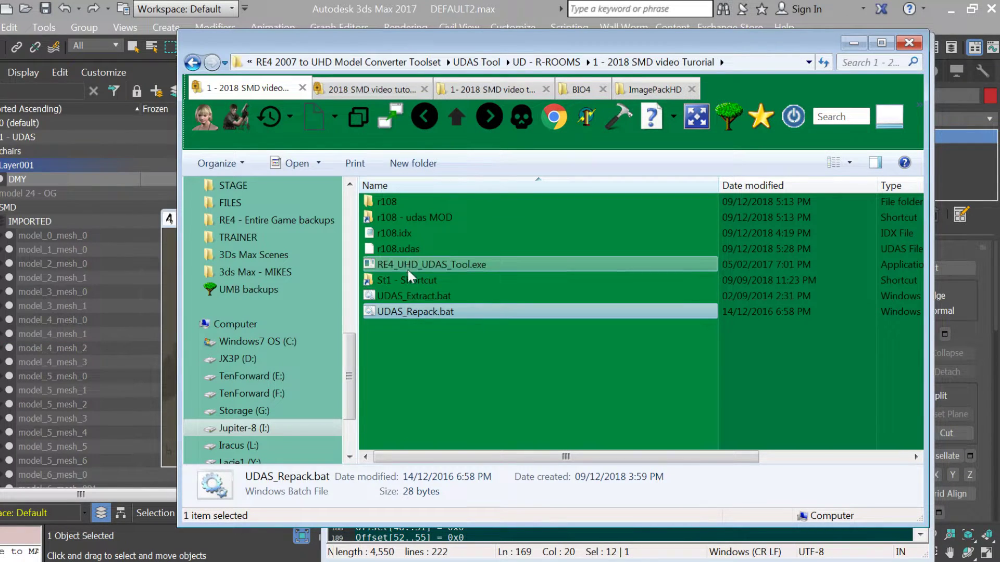
click(405, 249)
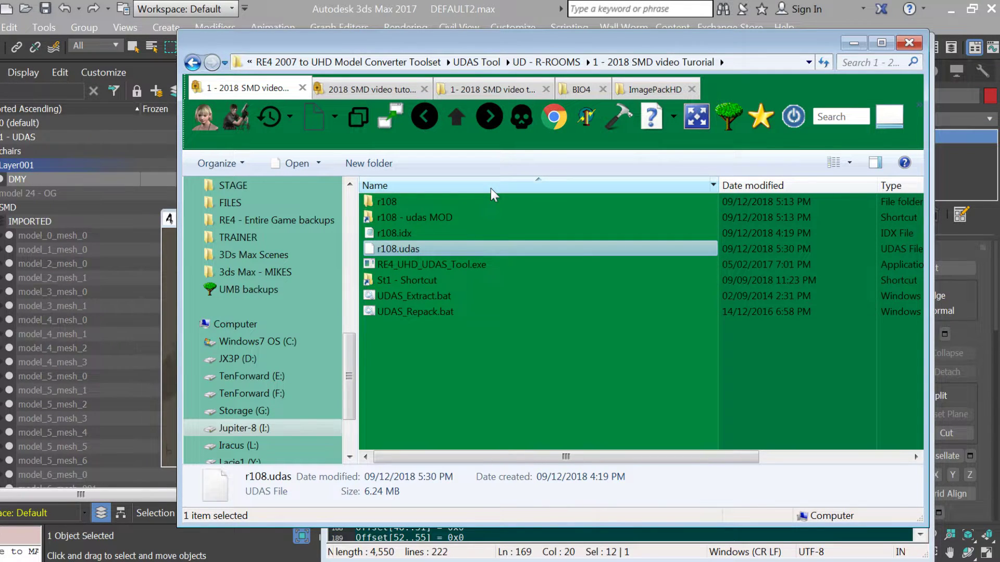
click(765, 561)
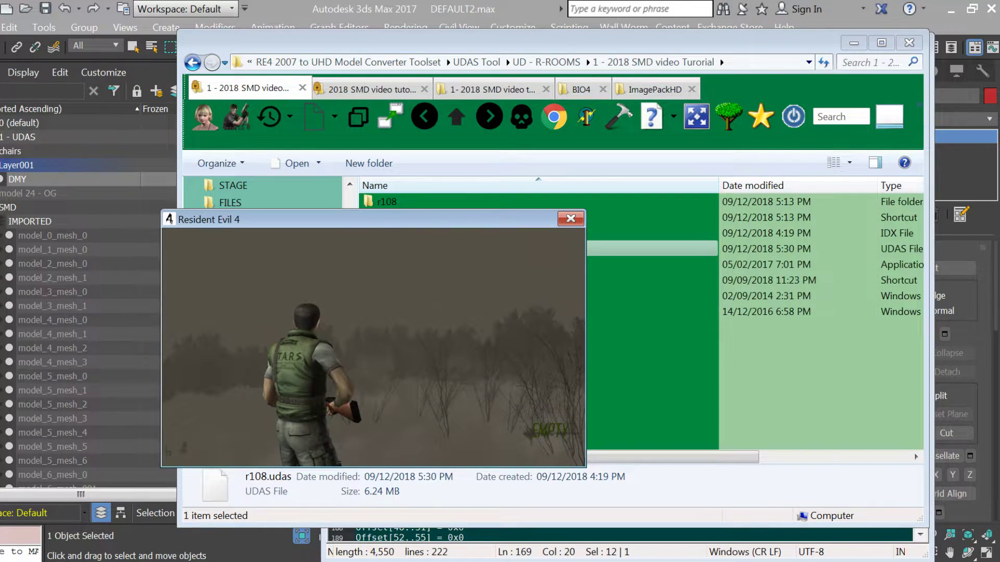
Reload the current room in Resident Evil 4 to test the repacked room files
key(Escape)
key(Return)
key(Return)
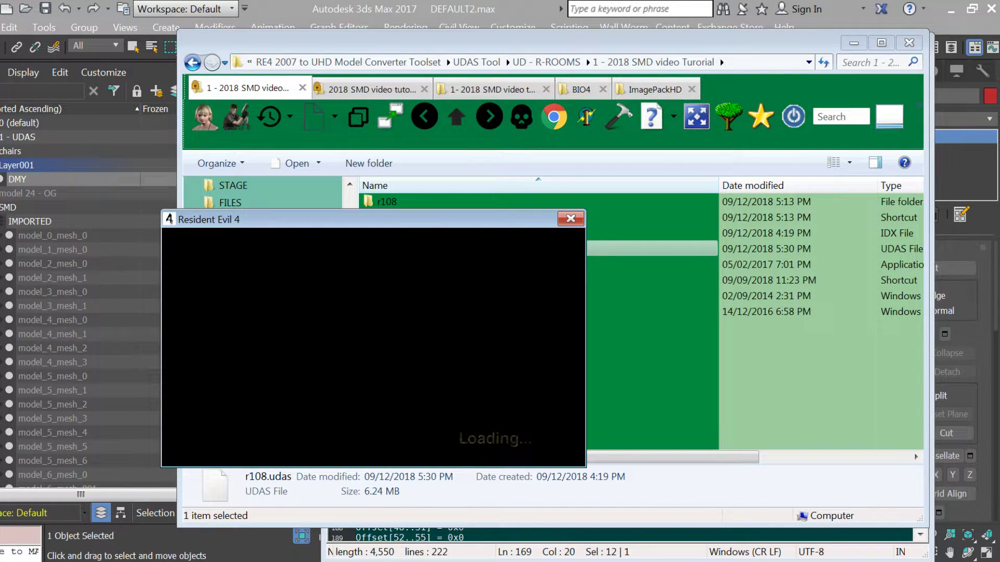
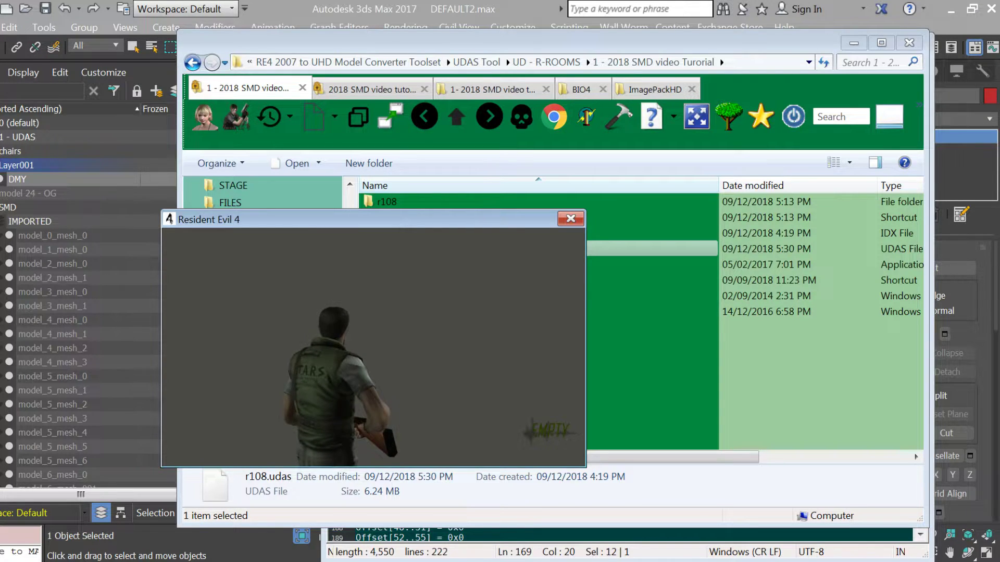
Switch to the file explorer and open the r108_04 folder inside 2018 SMD video tutorial
click(736, 524)
click(526, 534)
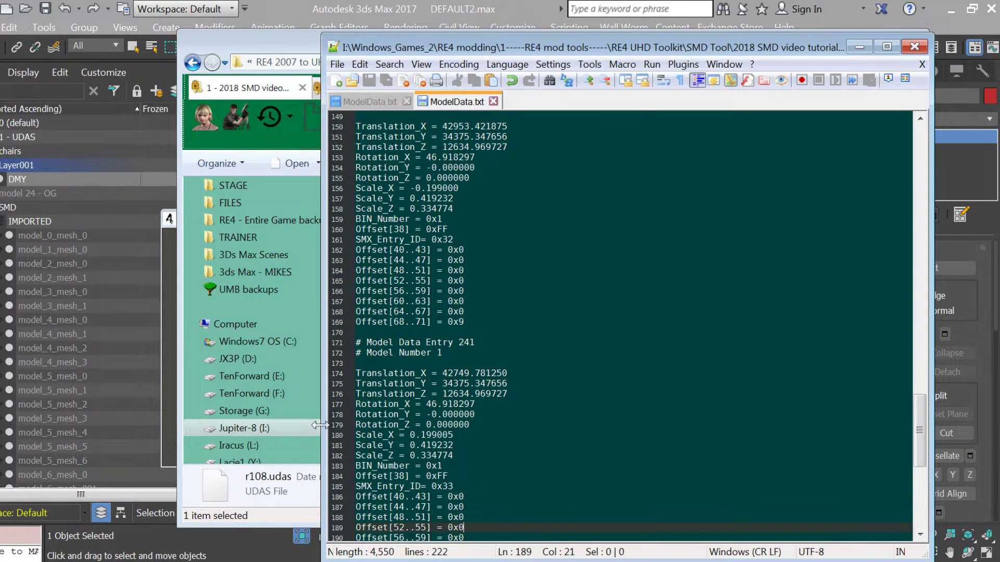
click(313, 505)
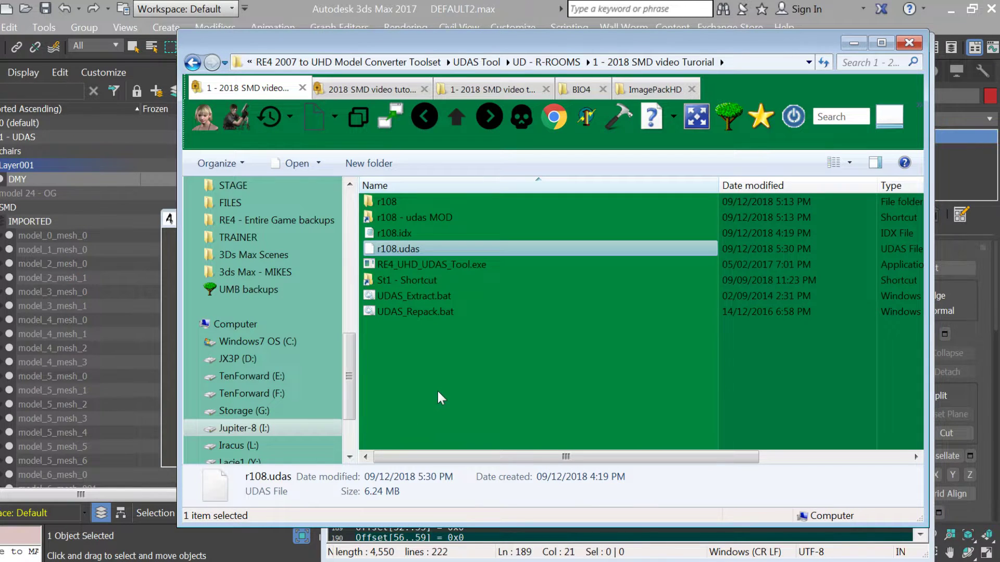
double_click(410, 205)
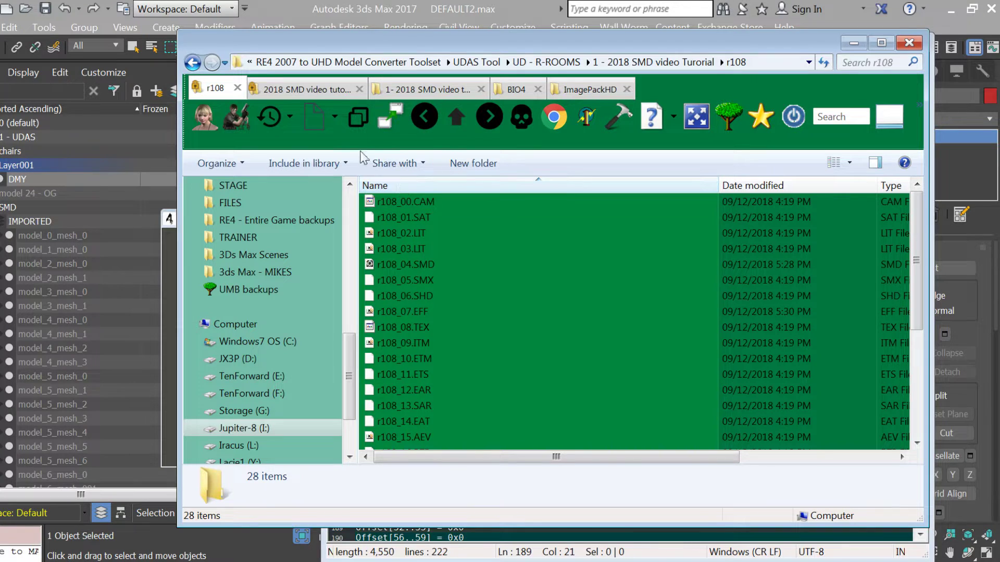
click(311, 91)
double_click(397, 201)
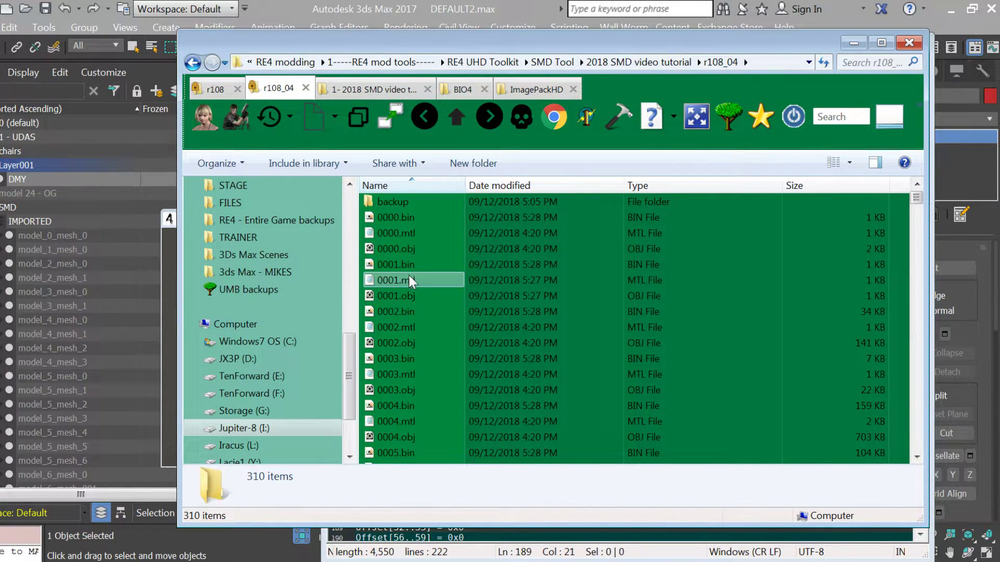
Delete all files from 0002.bin through 0094.tpl in the r108_04 folder
click(408, 314)
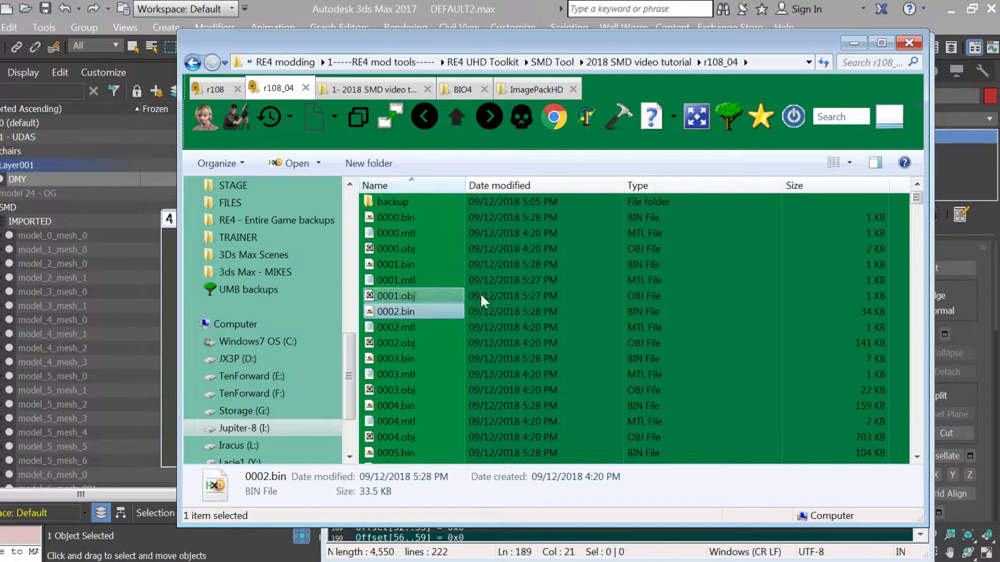
drag(916, 199, 915, 443)
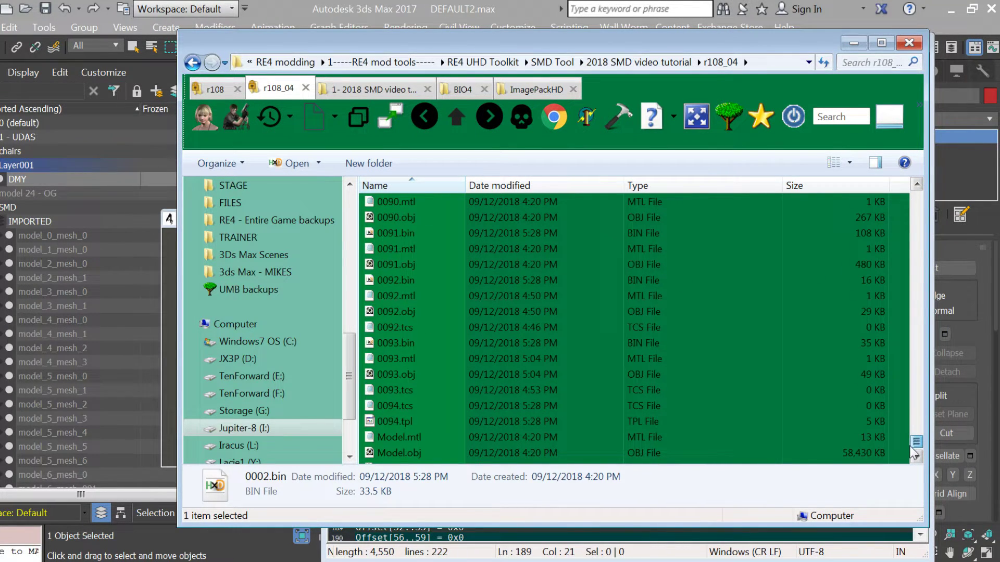
shift+click(398, 420)
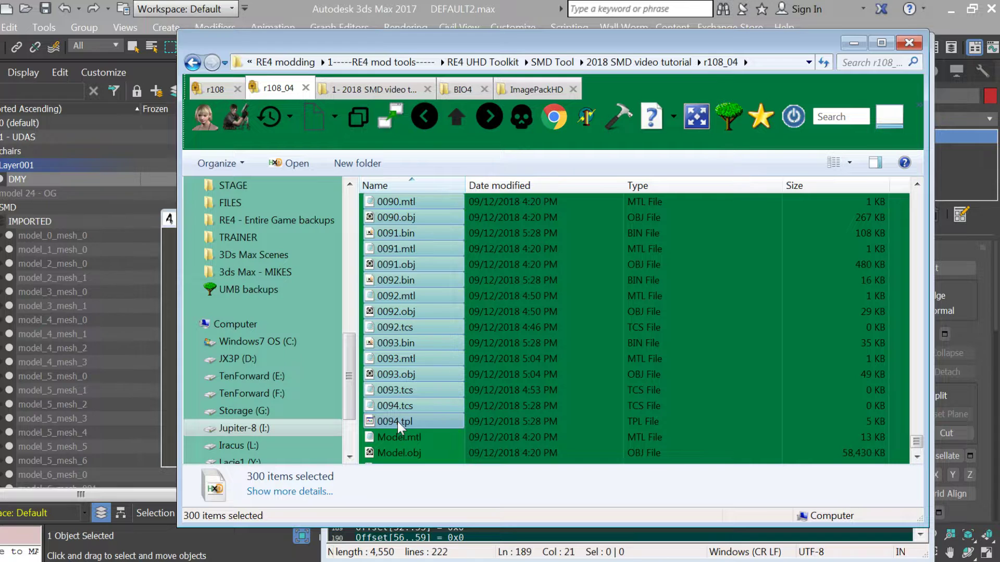
key(Delete)
click(547, 307)
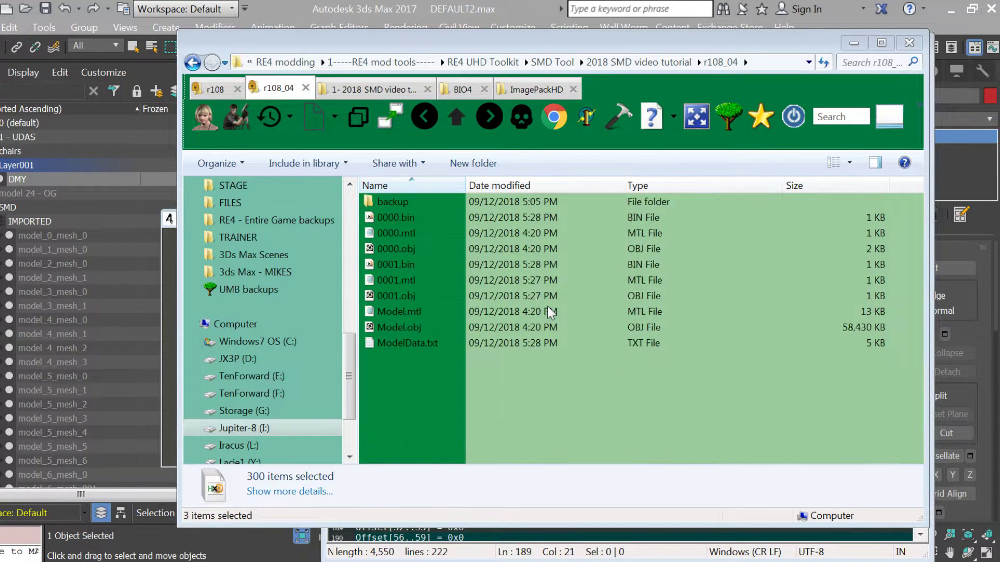
Delete the .bin, .mtl and .obj files numbered 0000 and 0001, keeping the Model files and ModelData.txt
click(414, 219)
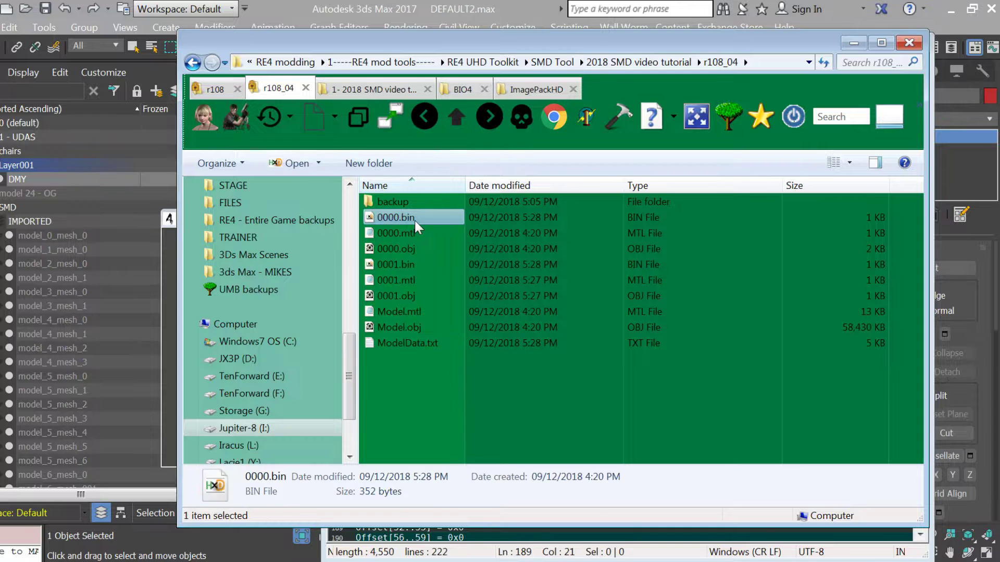
shift+click(402, 295)
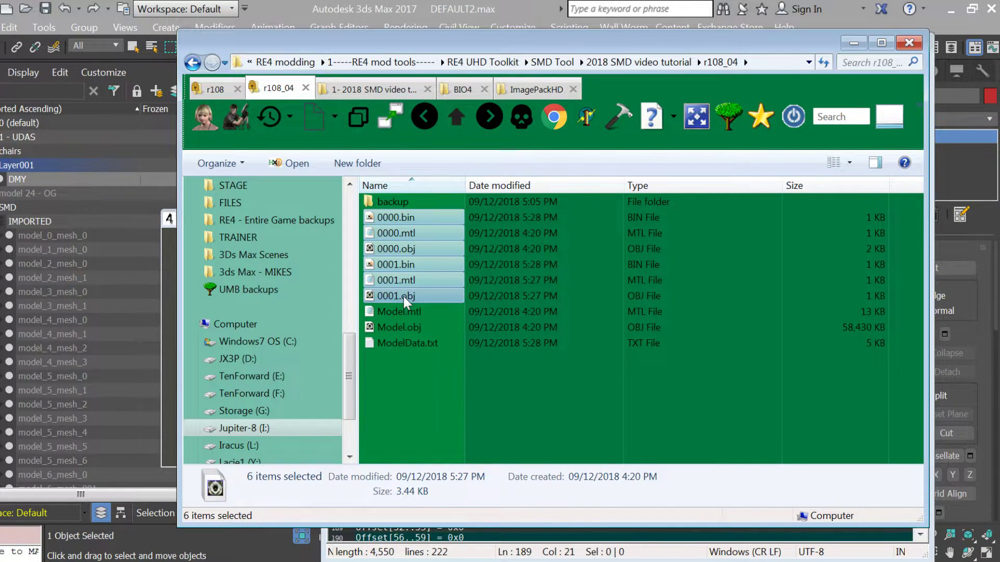
key(Delete)
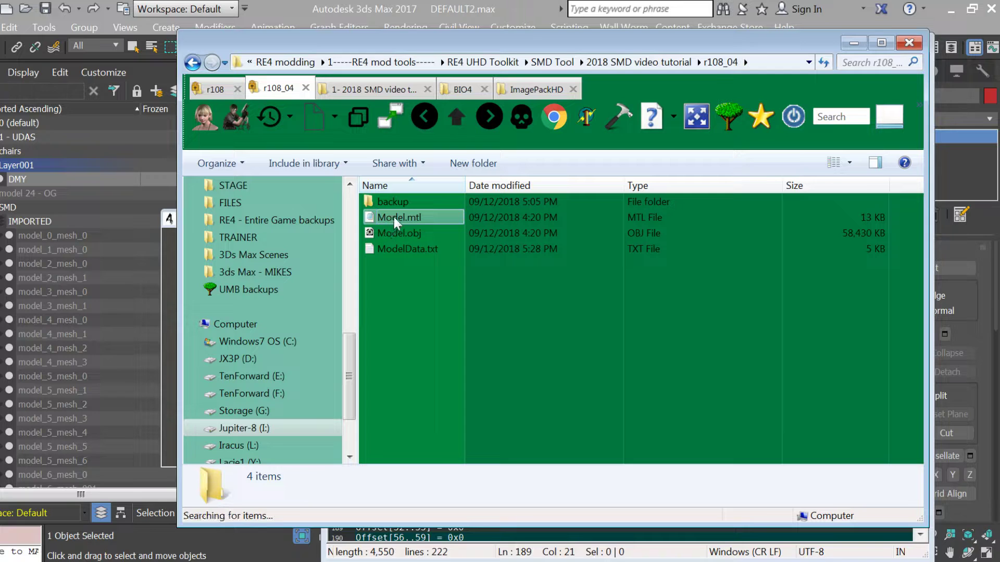
click(396, 215)
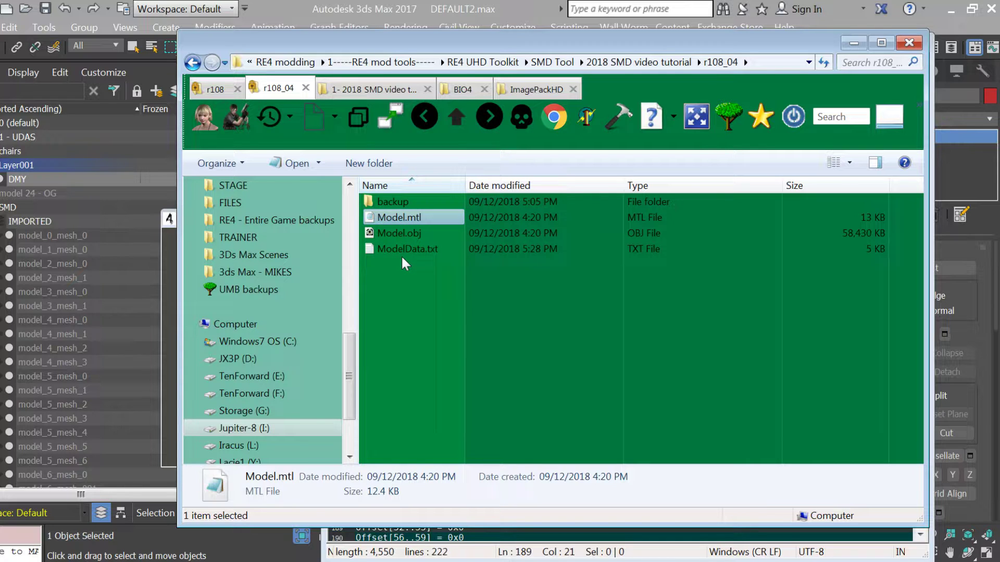
Switch to 3ds Max, deselect the imported mesh and create a new layer named "0000 -"
click(41, 235)
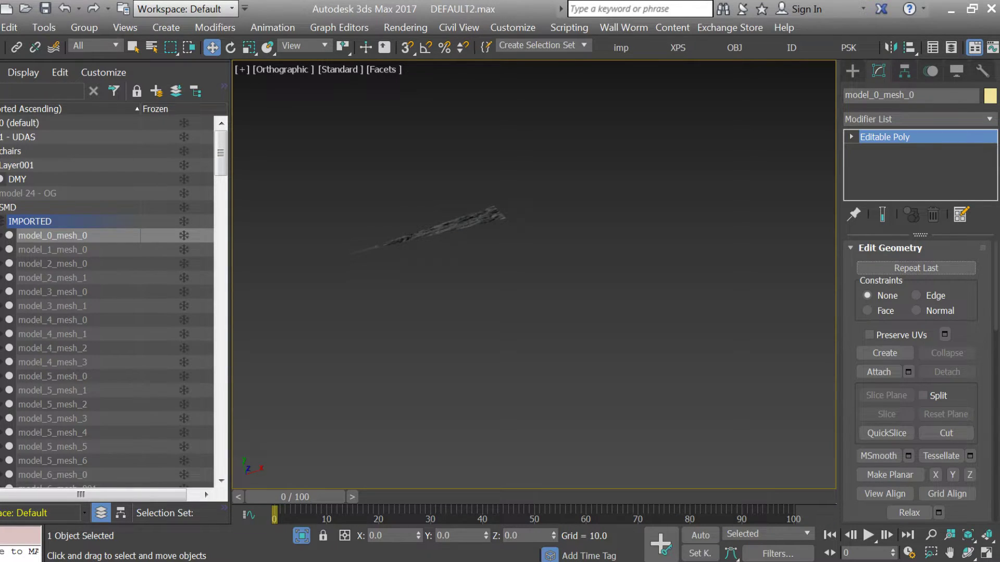
key(alt+Tab)
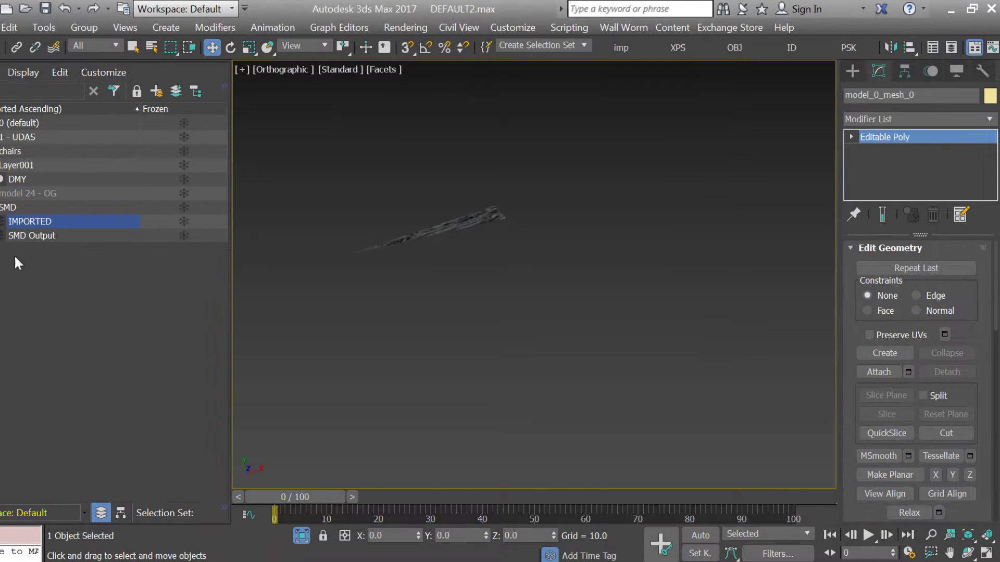
click(23, 268)
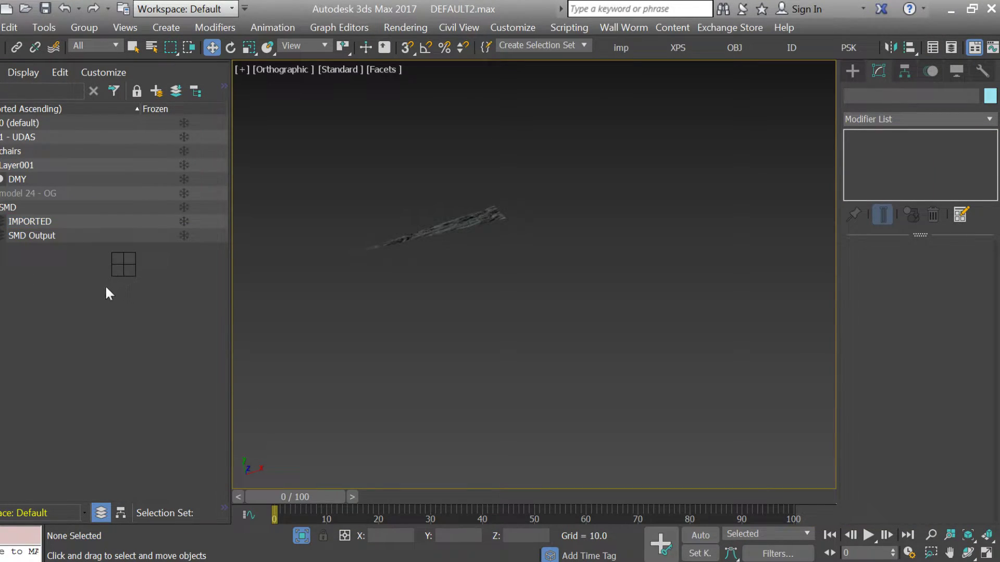
click(19, 181)
click(19, 182)
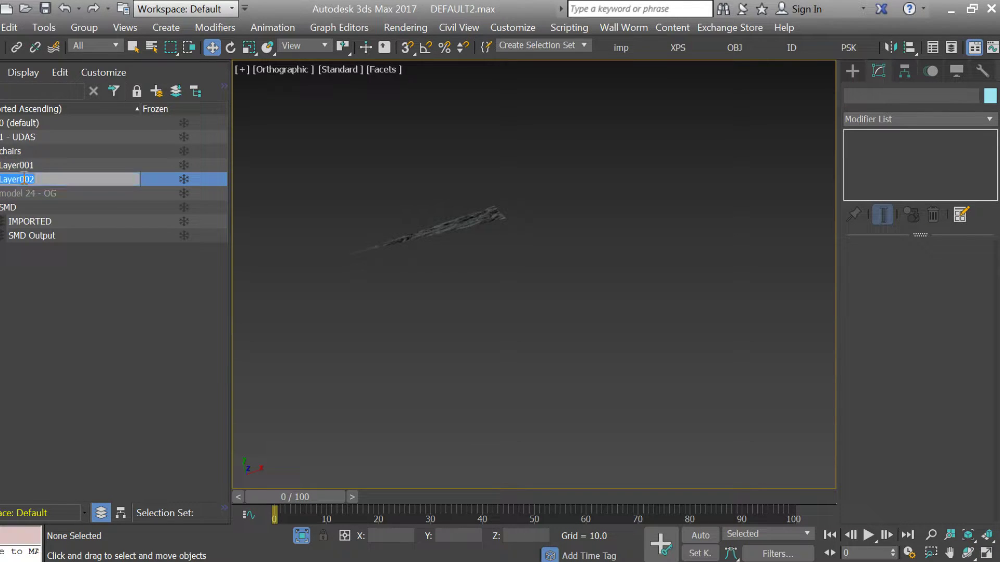
text(00009)
key(BackSpace)
key(Return)
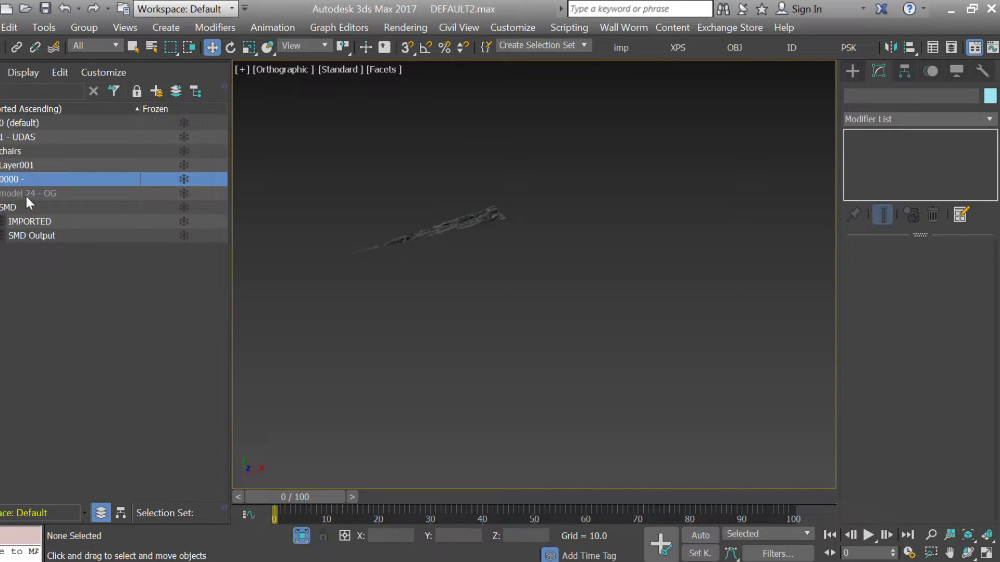
Start a file import and browse to the "1 - DMY for textures" folder within SMD Tool
key(ctrl+i)
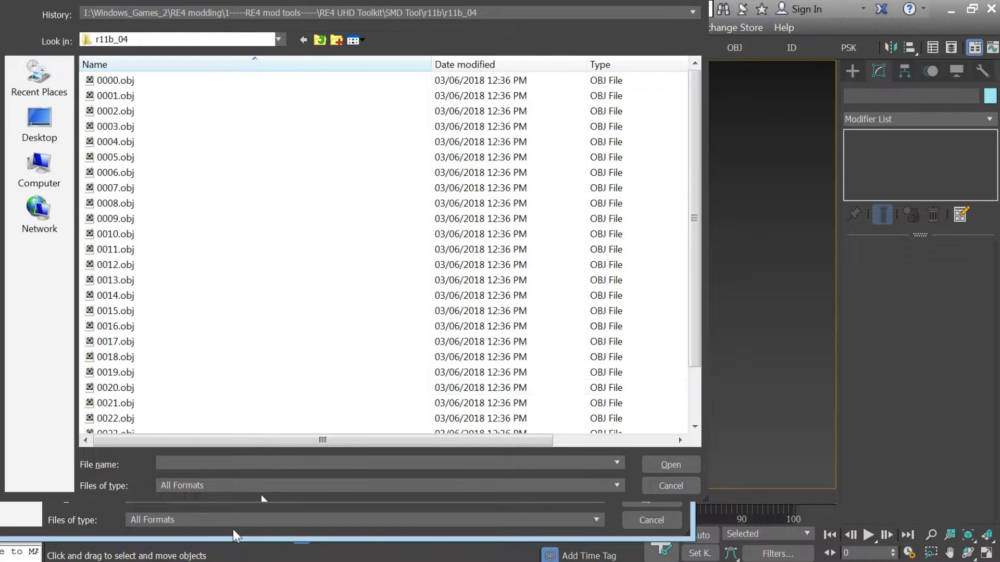
click(319, 41)
click(319, 40)
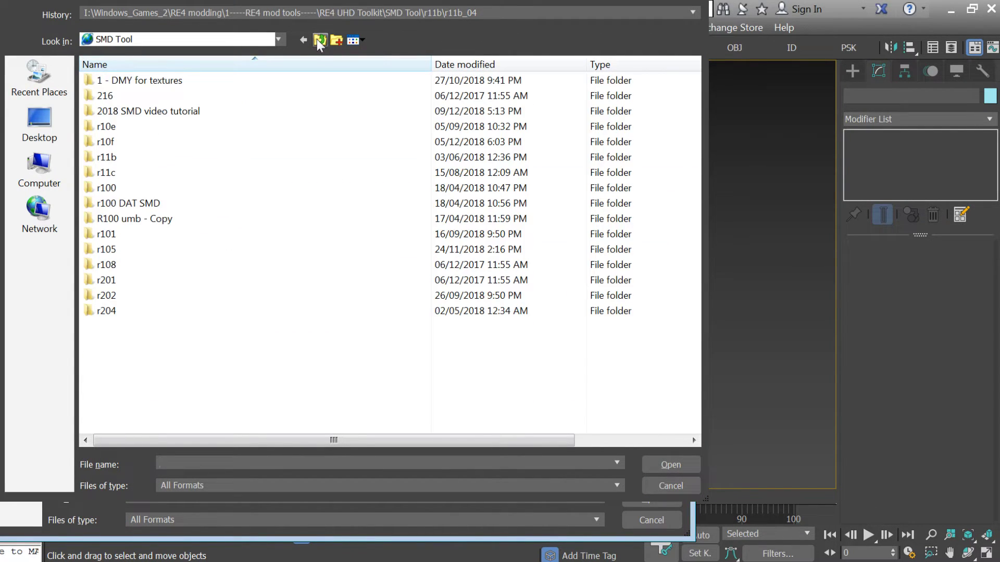
double_click(177, 82)
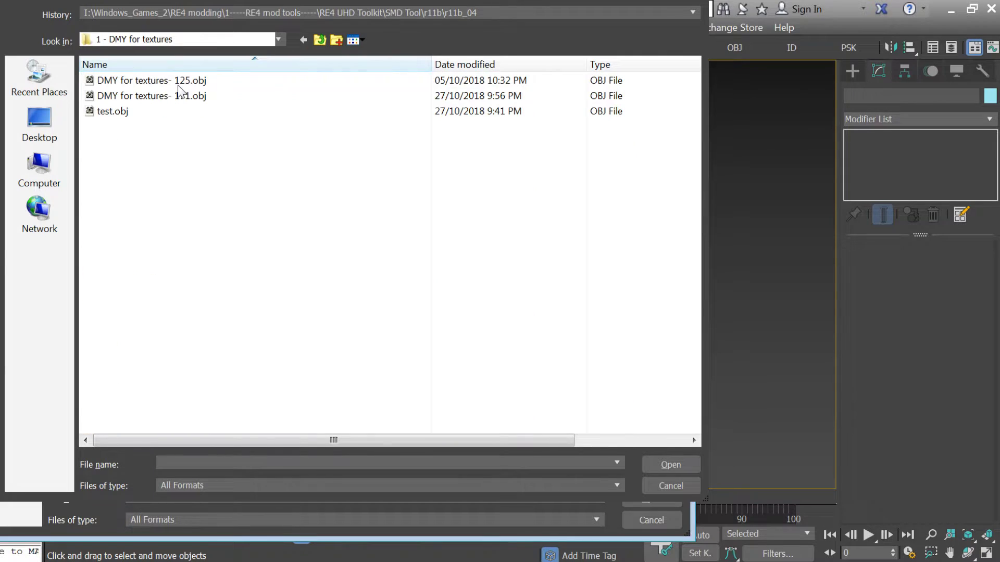
Import "DMY for textures- 171.obj" while skipping its missing maps, and delete the imported planes
click(175, 96)
double_click(177, 97)
click(165, 519)
click(166, 521)
key(Return)
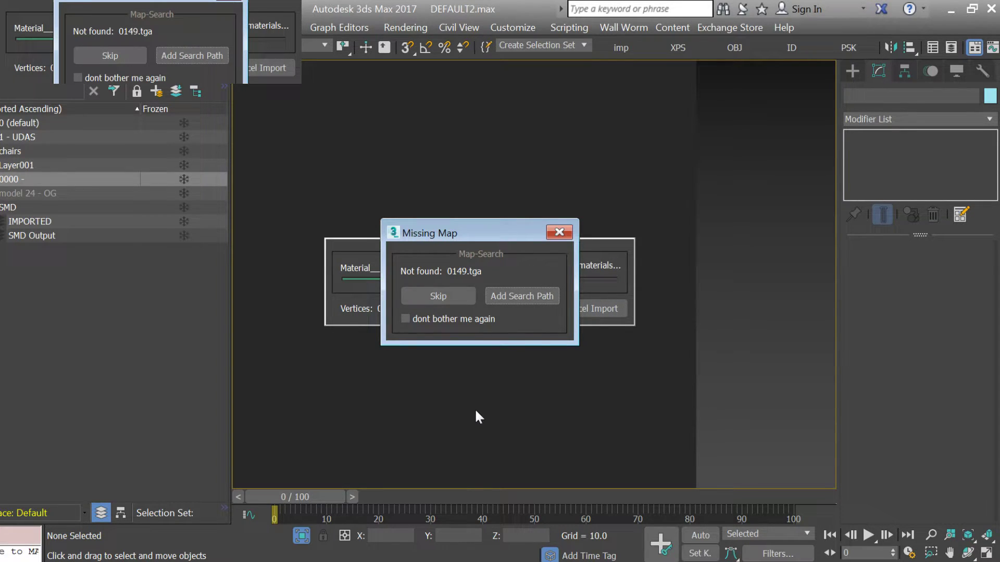
click(425, 294)
click(459, 318)
click(451, 294)
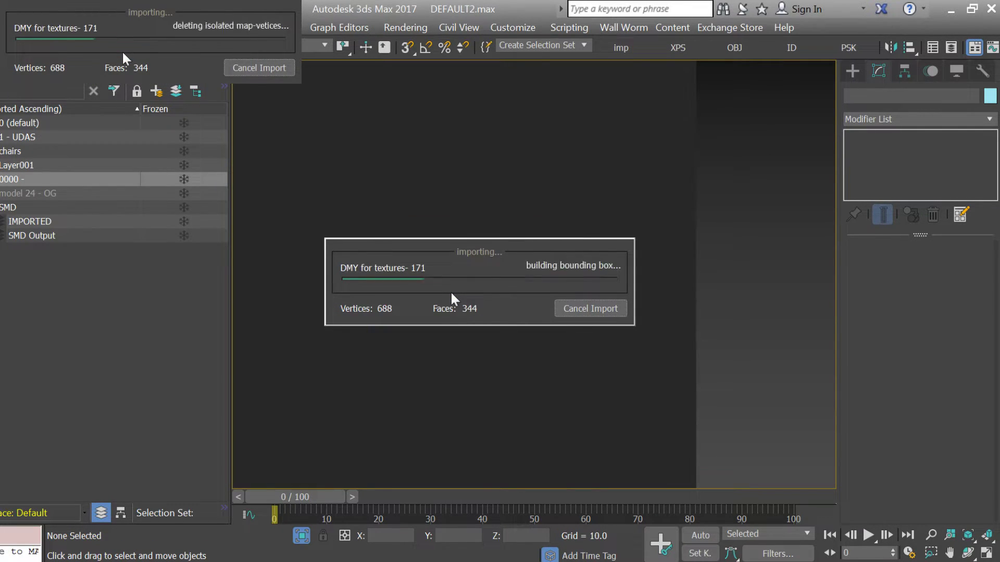
click(417, 168)
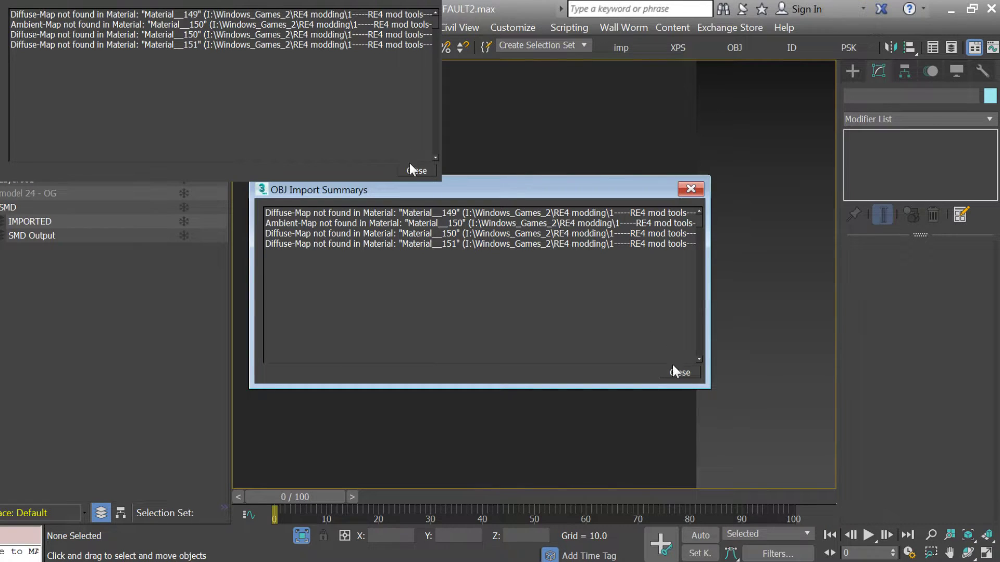
click(673, 370)
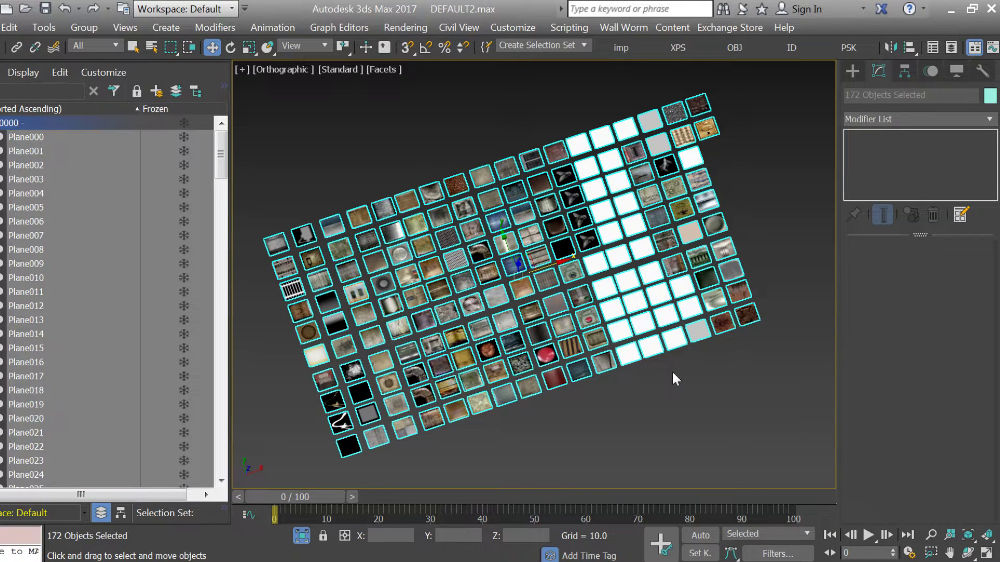
key(Delete)
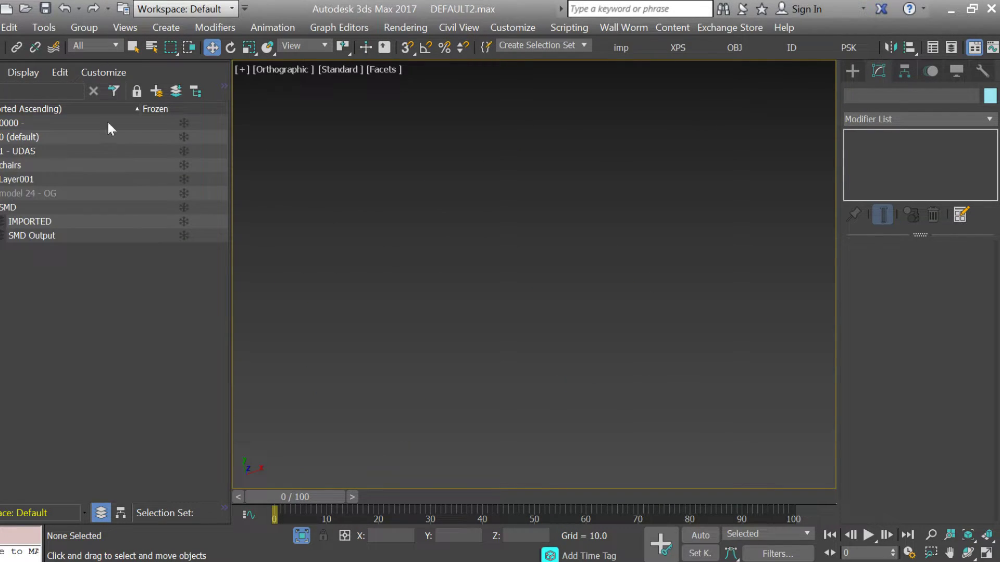
Import "DMY for textures- 125.obj" into the "0000 -" layer using the existing OBJ import options
click(10, 123)
key(ctrl+i)
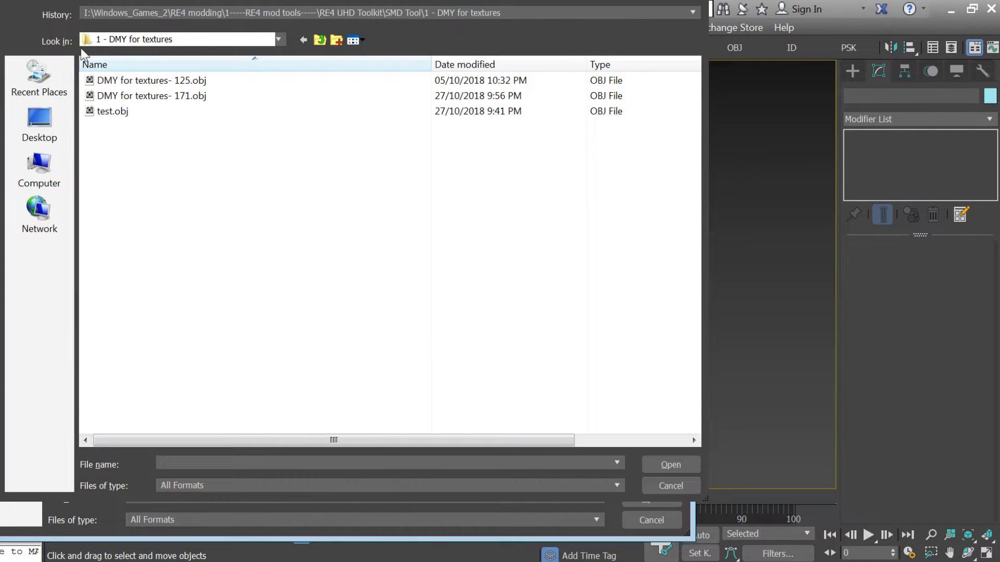
double_click(137, 83)
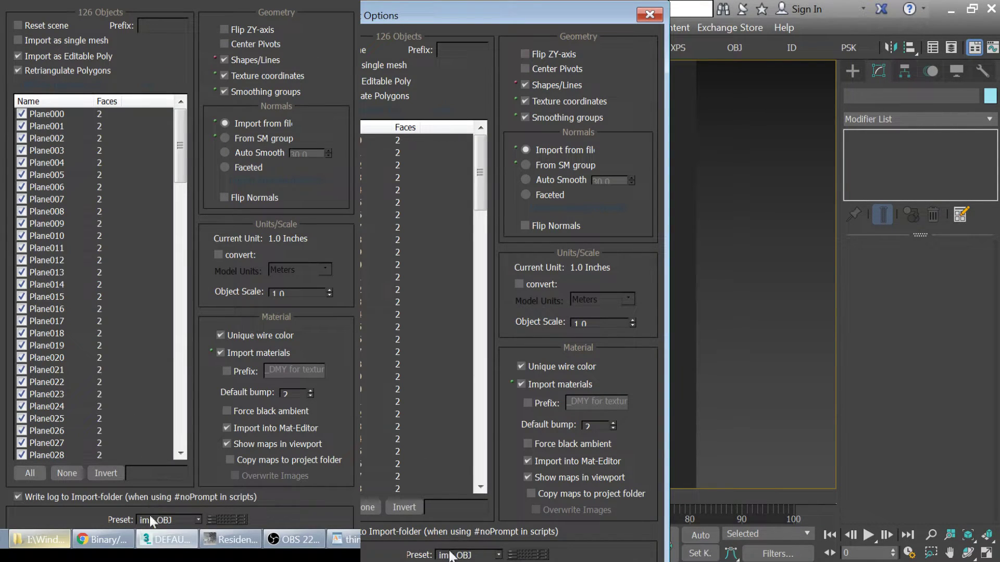
key(Return)
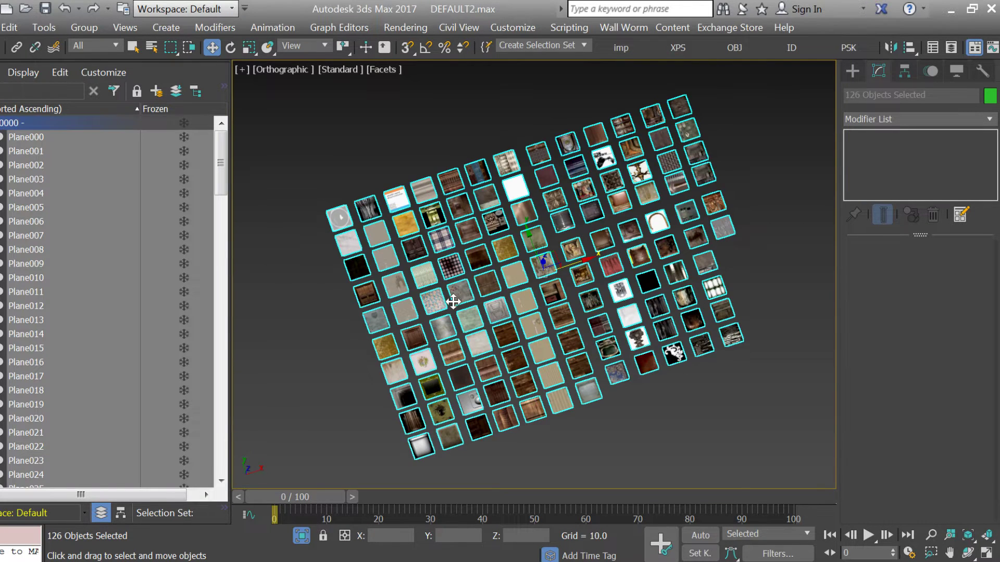
Inspect the imported texture planes up close and as a whole, and check the end of their object list
drag(451, 300, 440, 298)
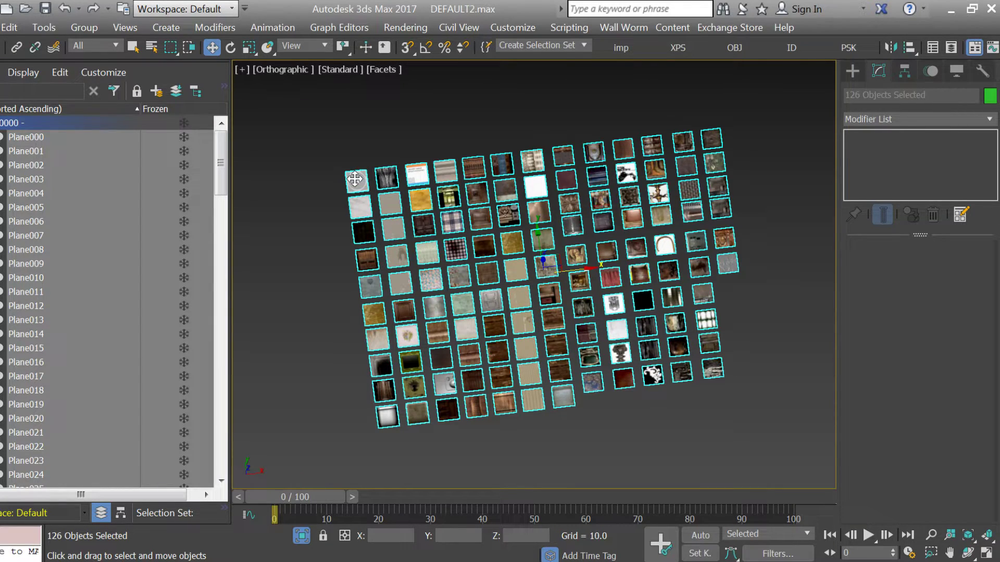
scroll(368, 178, up, 5)
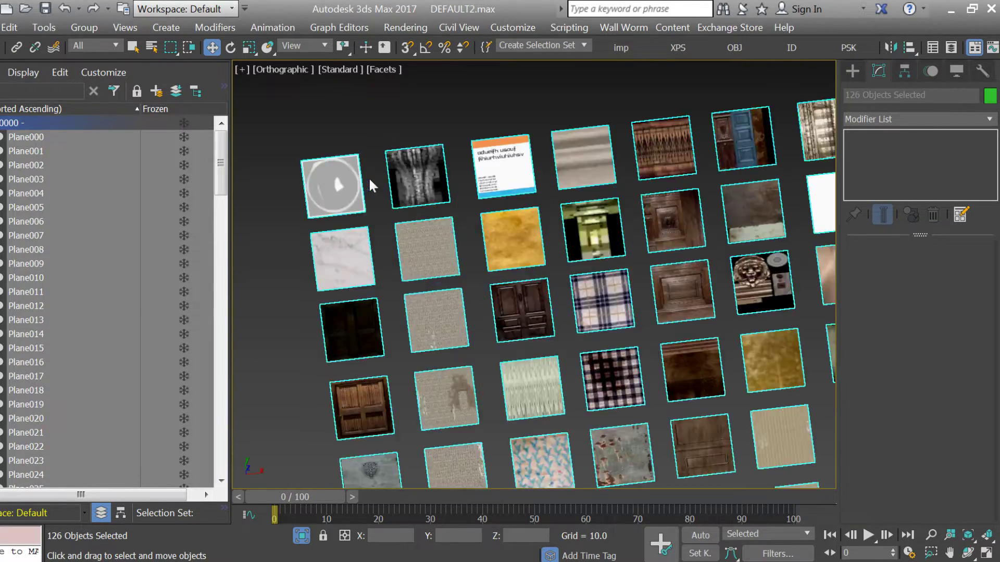
drag(318, 178, 313, 168)
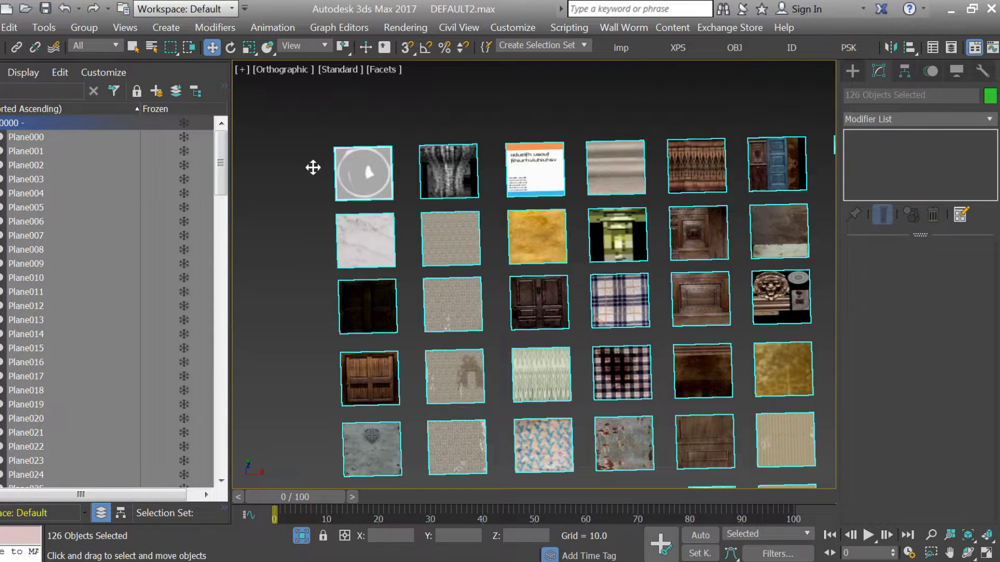
scroll(312, 182, down, 10)
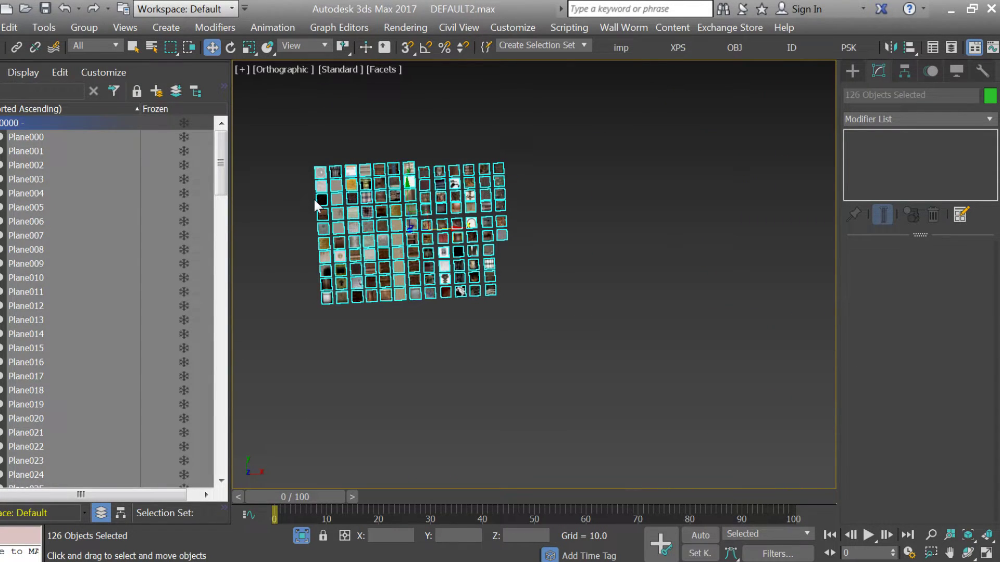
drag(221, 162, 217, 424)
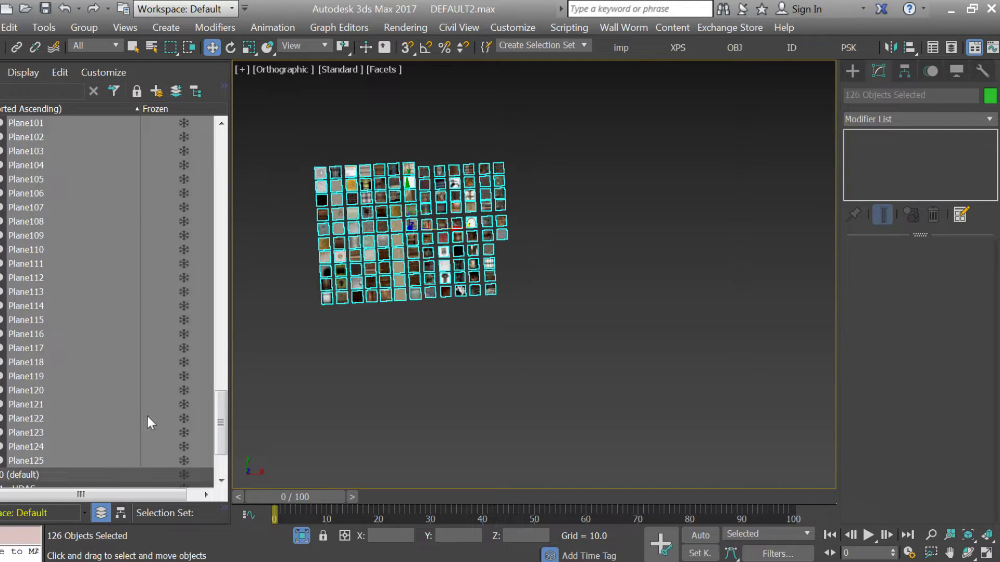
Export the selected texture planes as 0000.obj into the r108_04 folder using the existing OBJ export options
key(ctrl+e)
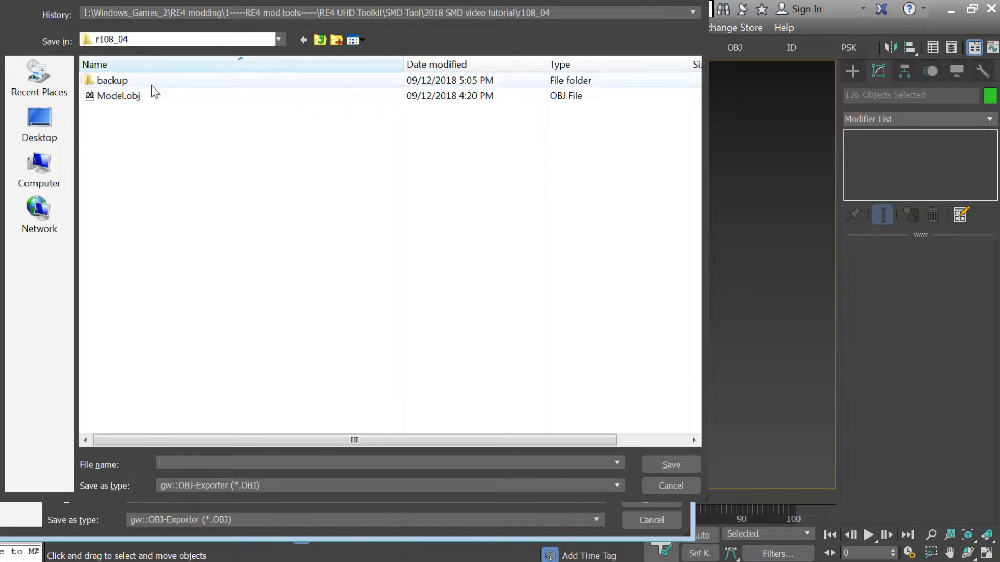
text(0000)
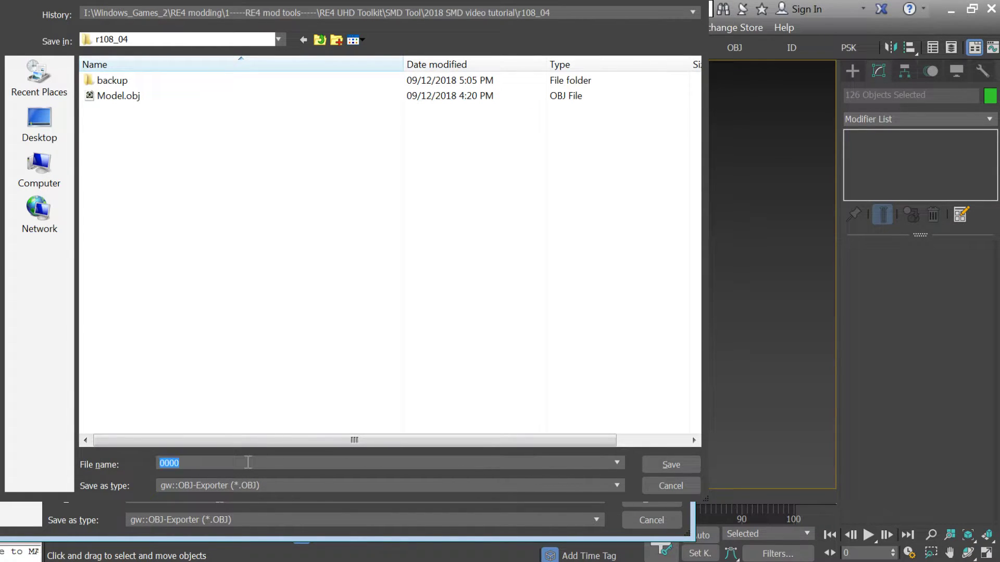
key(Return)
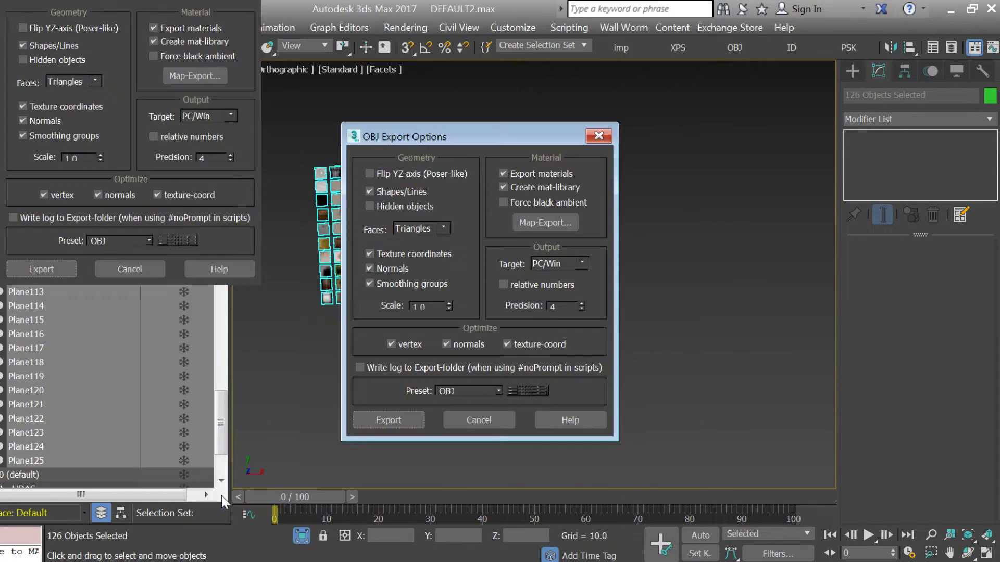
click(375, 413)
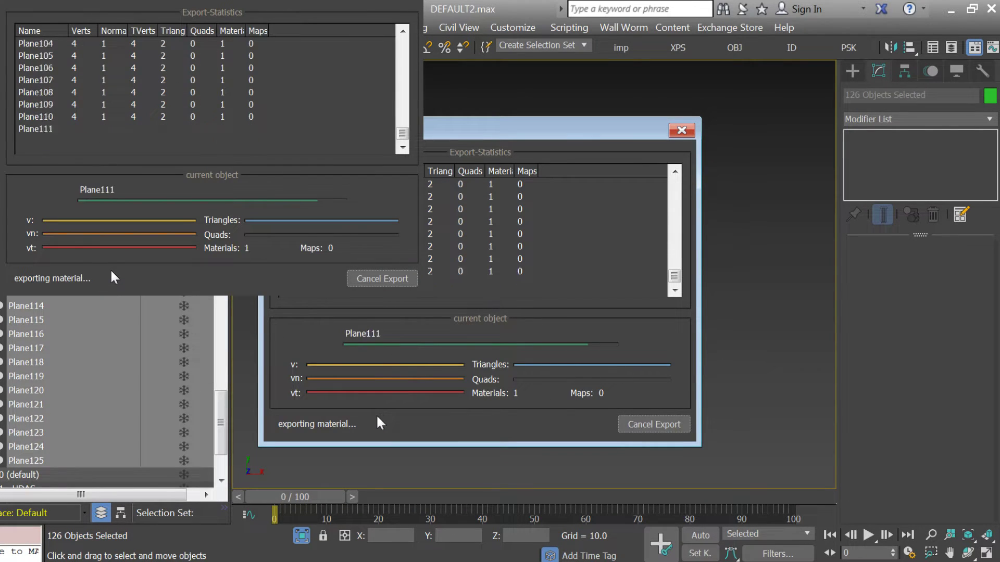
key(Return)
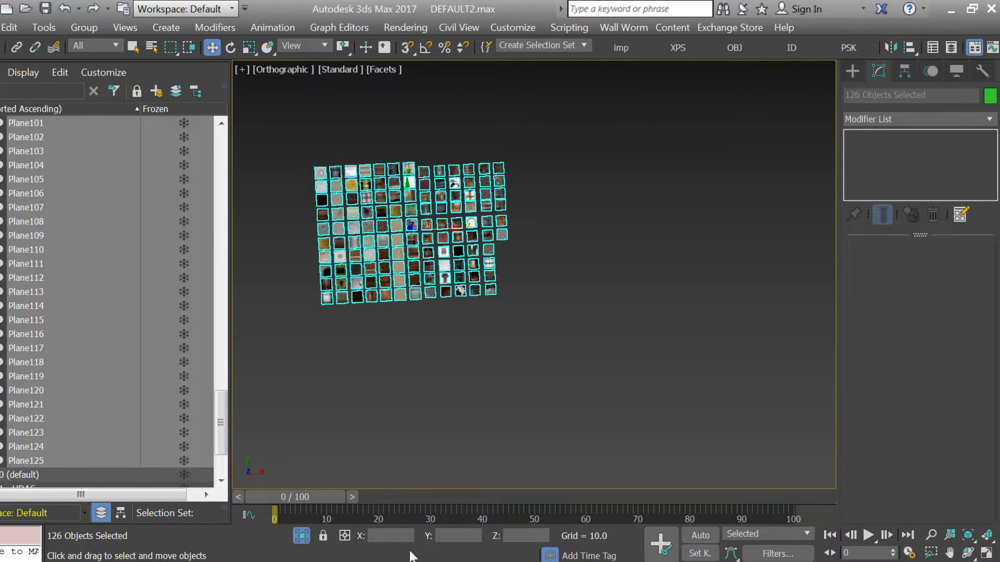
Switch to the file explorer and edit r108_04.idx, setting FirstCustomTextureIndex to 0 and ModelCount to 1
click(414, 561)
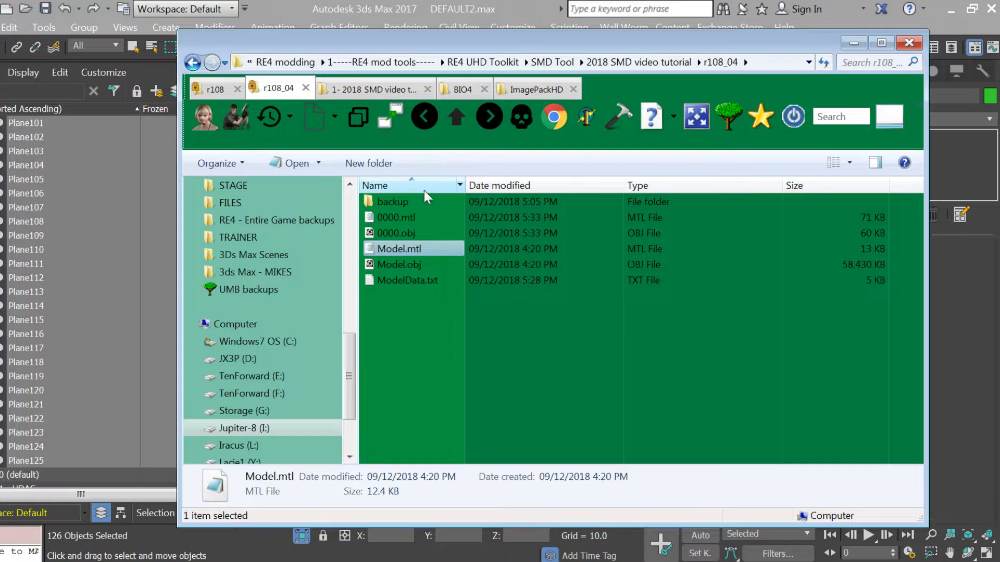
click(455, 124)
click(427, 234)
double_click(427, 234)
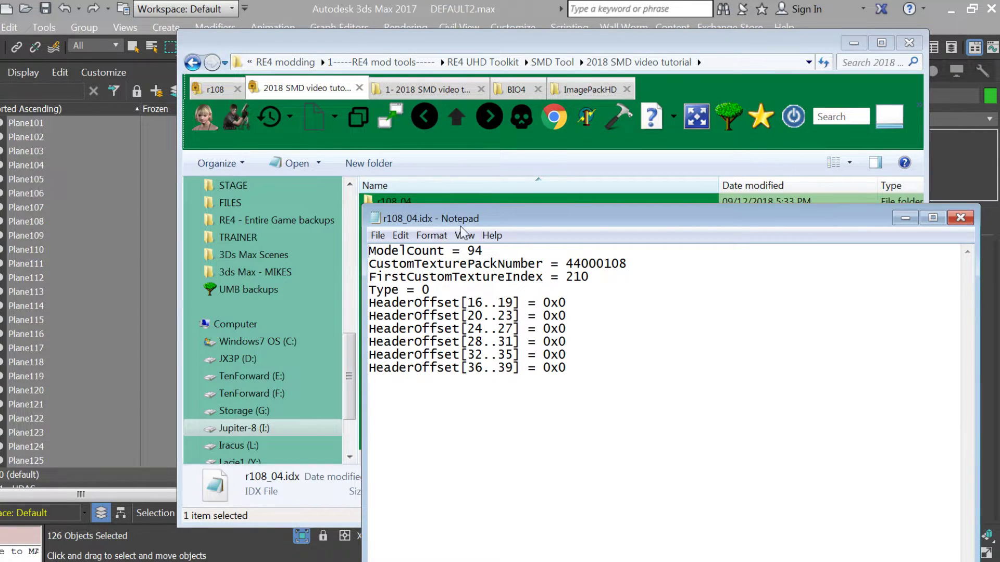
drag(564, 277, 615, 278)
text(0)
drag(467, 251, 484, 251)
text(1)
click(956, 222)
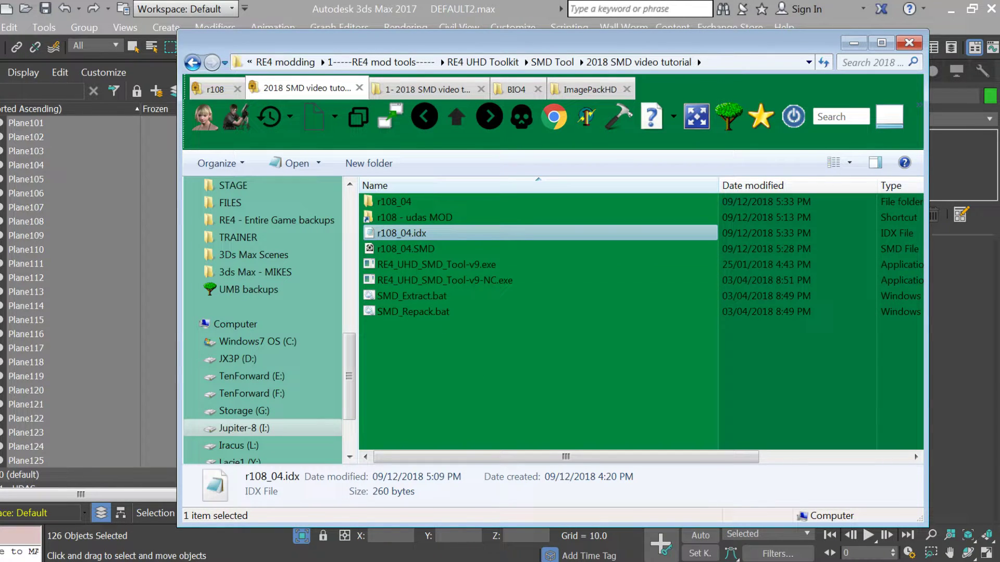
Switch to Notepad++ and delete the chairs block, Model Data Entry 8, from the end of ModelData.txt
click(648, 561)
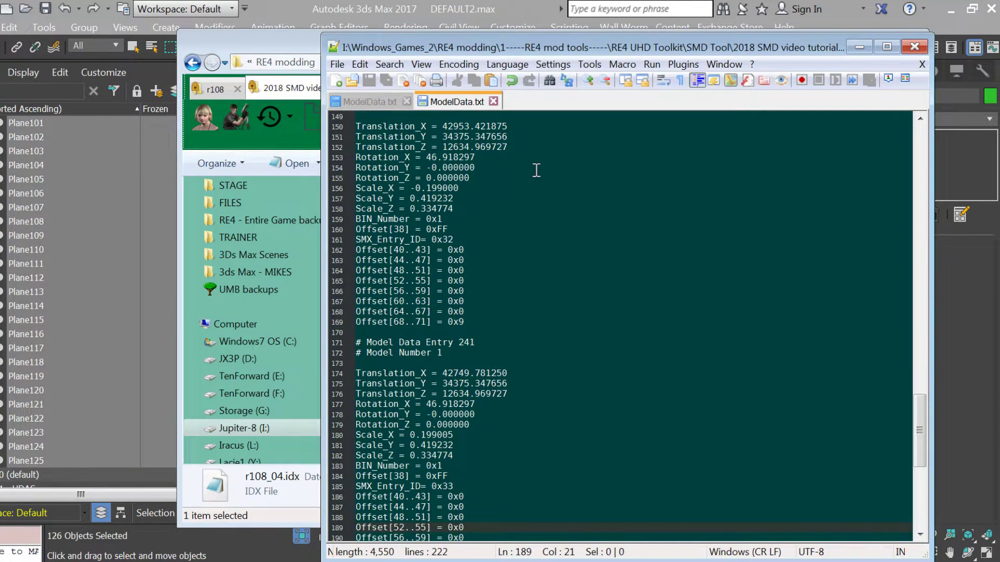
drag(918, 431, 918, 159)
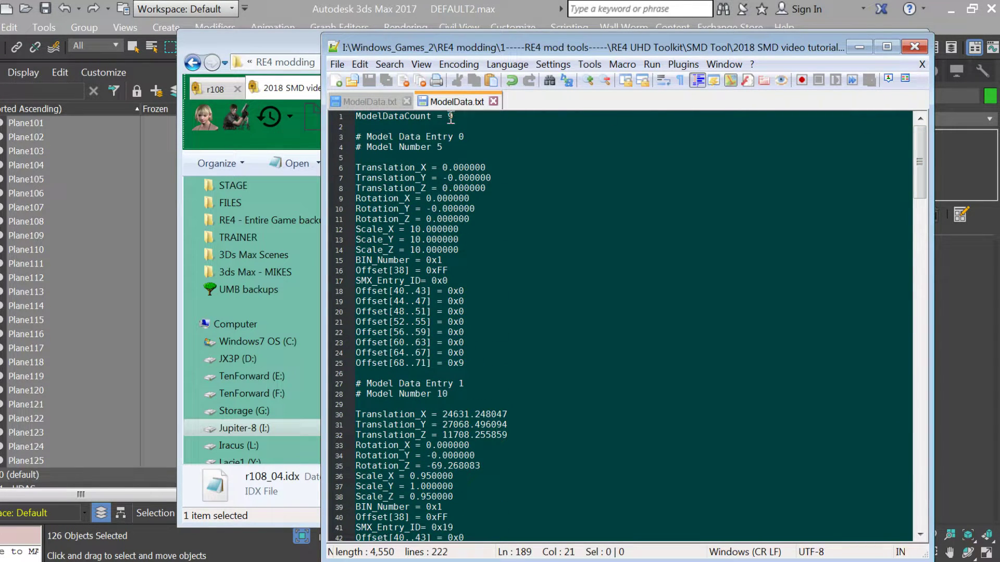
scroll(455, 275, down, 3)
scroll(455, 275, down, 20)
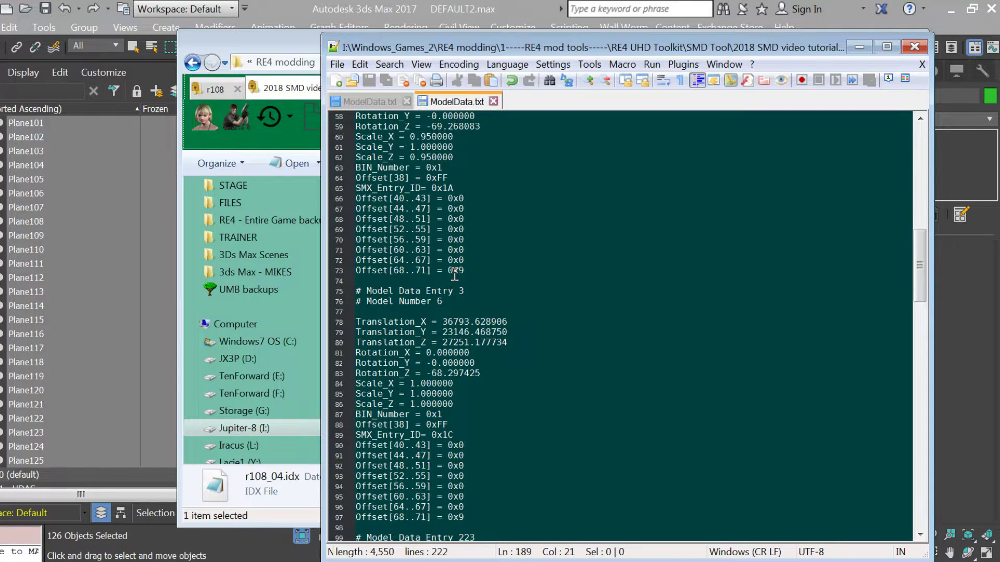
scroll(454, 275, down, 20)
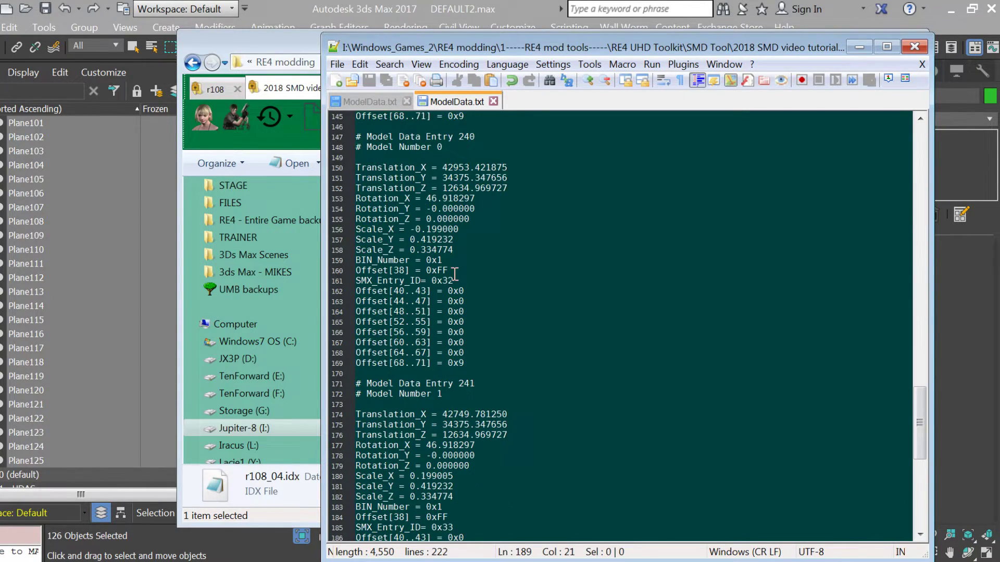
scroll(454, 275, down, 4)
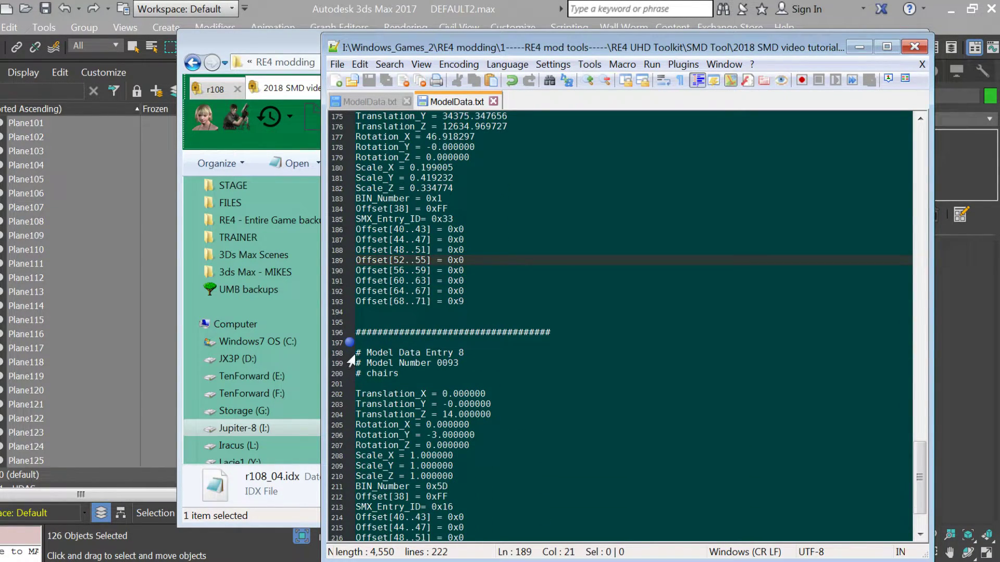
drag(359, 352, 522, 473)
scroll(523, 473, down, 2)
click(508, 519)
drag(508, 518, 349, 272)
key(Delete)
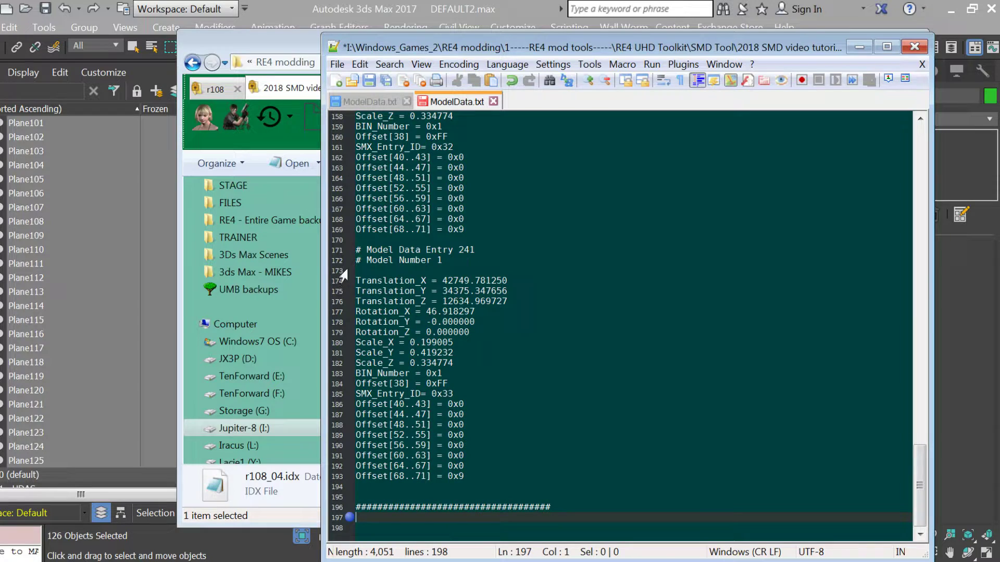
Return to 3ds Max, collapse the "0000 -" layer and expand Layer001 to show its DMY object
click(77, 497)
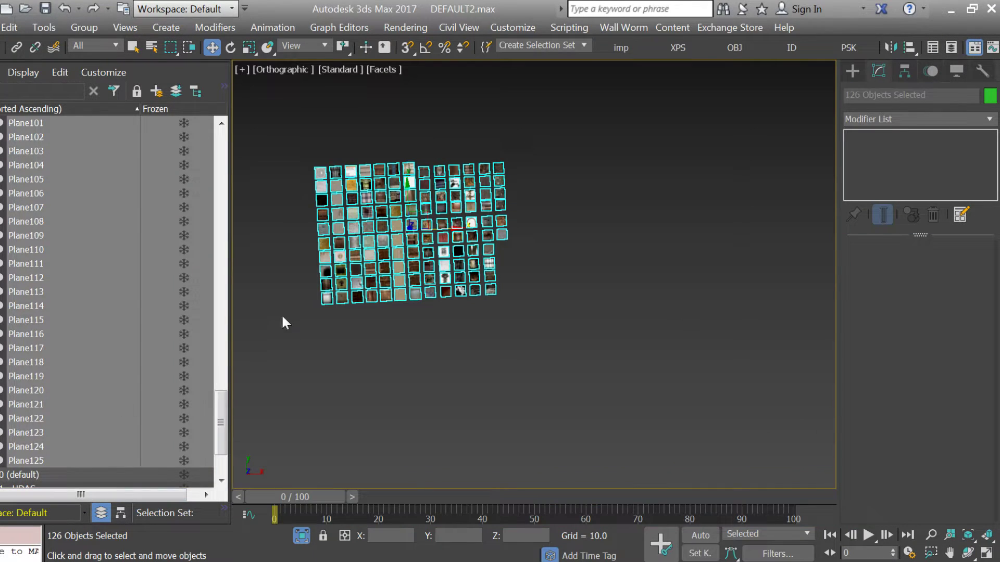
drag(220, 422, 220, 162)
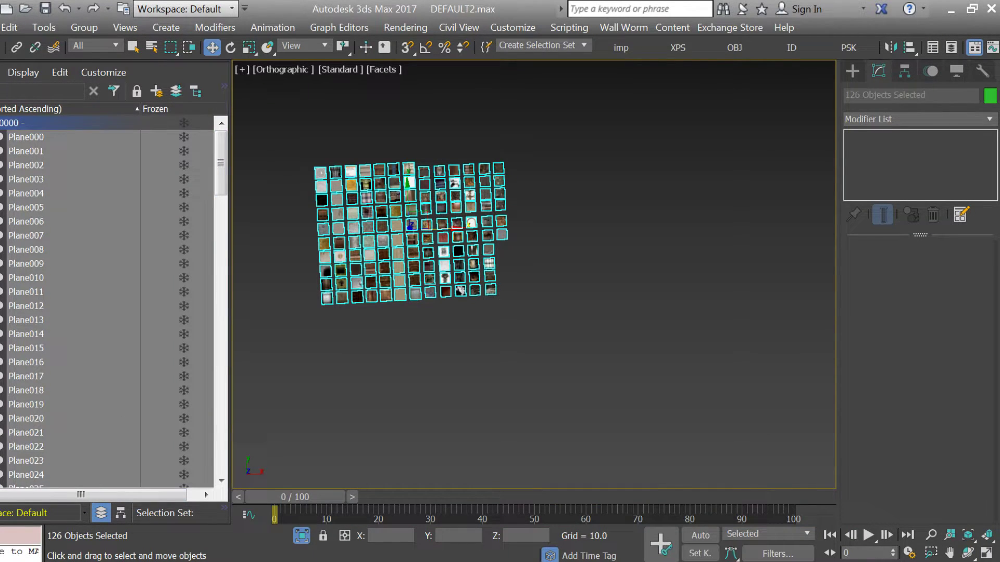
click(2, 124)
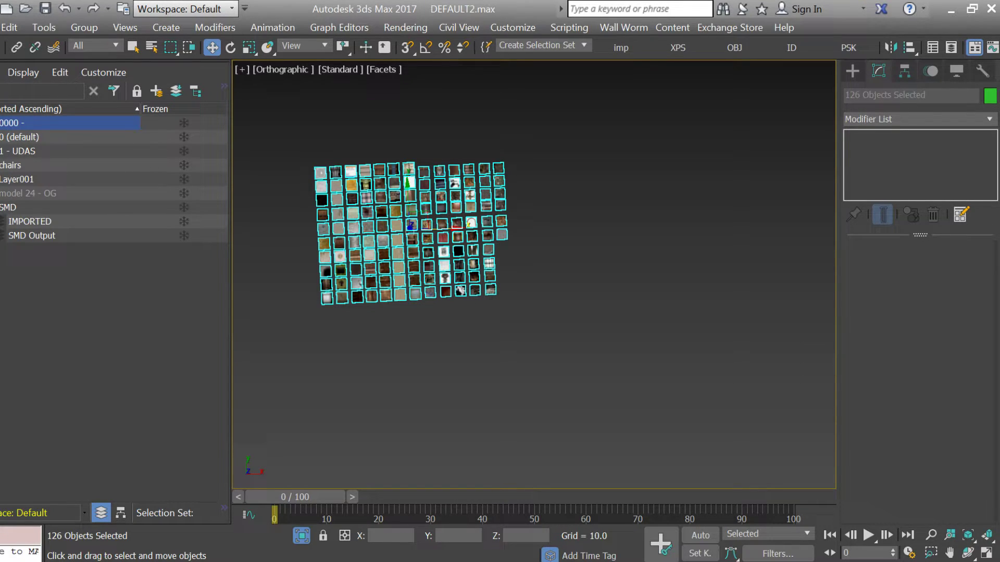
click(0, 179)
double_click(21, 180)
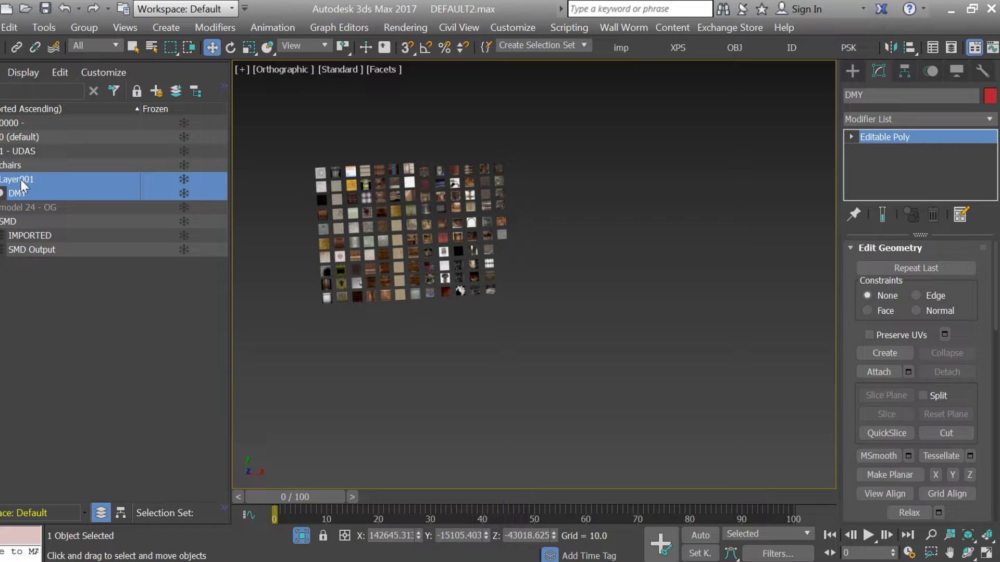
Rename Layer001 as "0001 - DMY for moving"
click(17, 166)
click(20, 179)
click(21, 183)
text(0001)
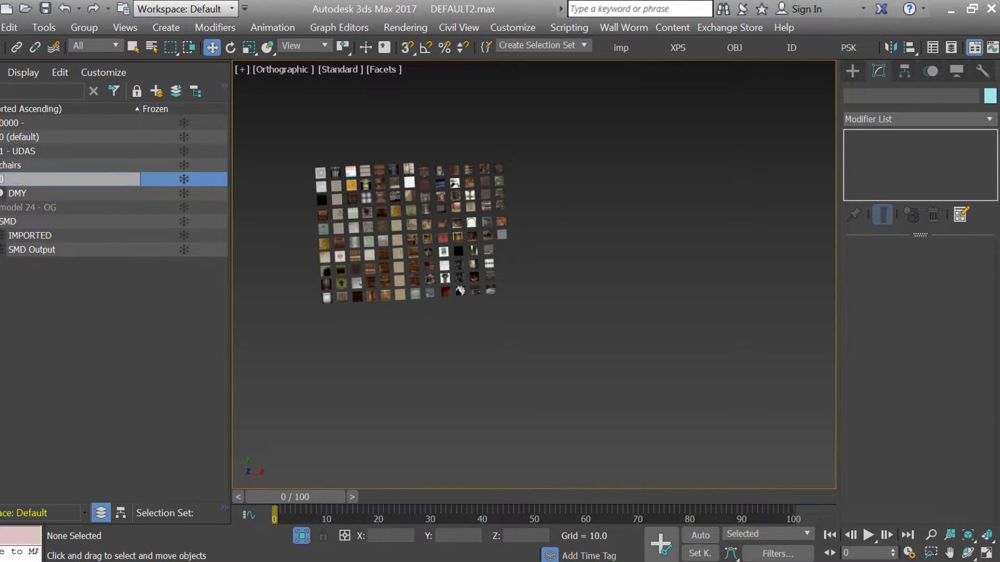
text( - DMY for moving)
Extend the name of the "0000 -" layer with "DMY for textuers"
click(31, 123)
click(33, 122)
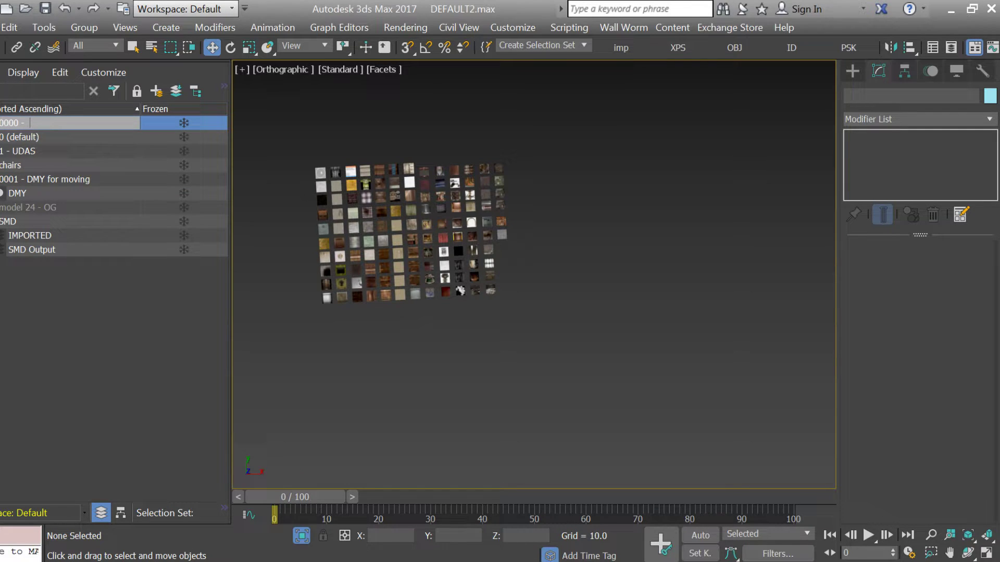
text(DMY for textuers)
key(Return)
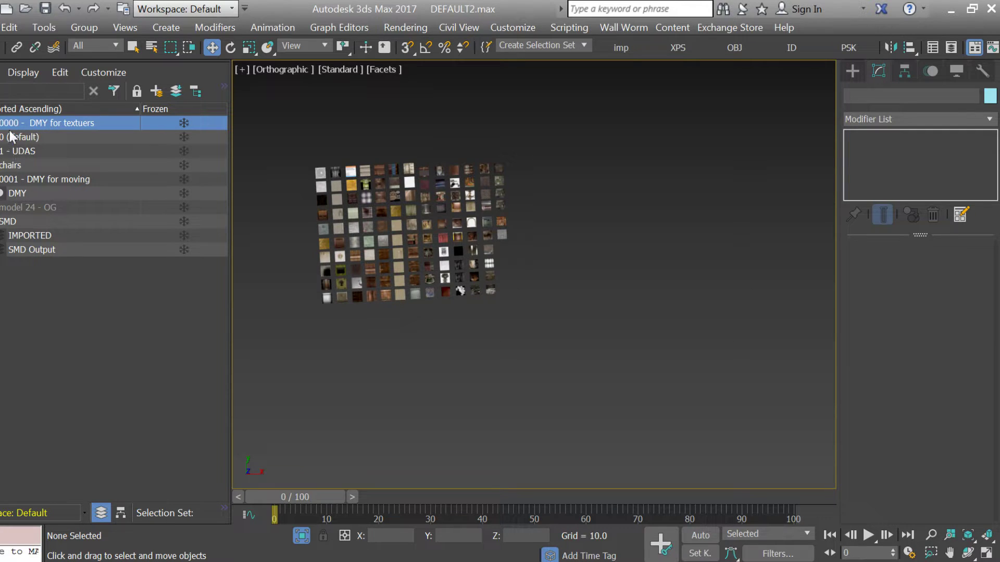
Export the DMY object as 0001.obj into the r108_04 folder using the existing OBJ export options
click(18, 193)
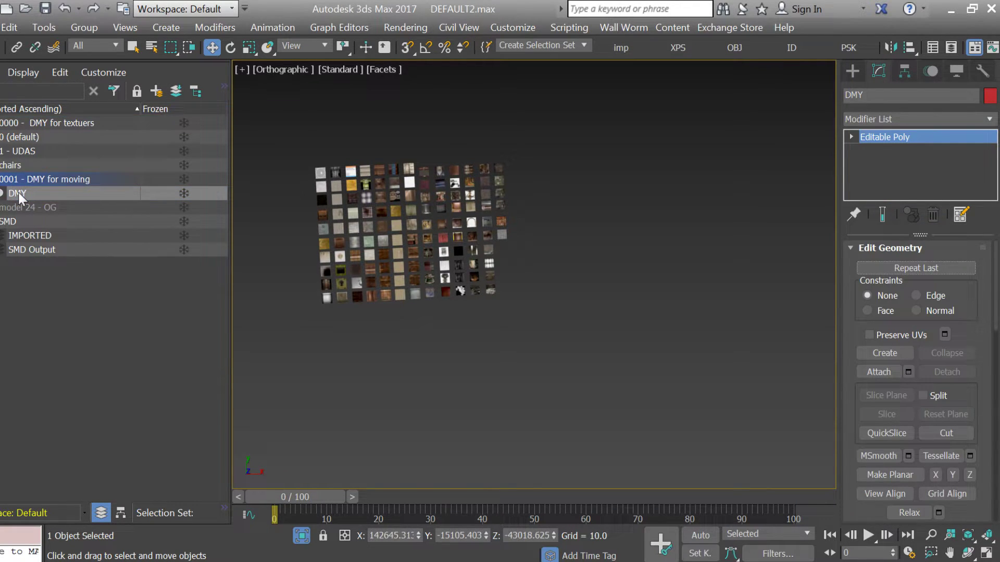
key(ctrl+e)
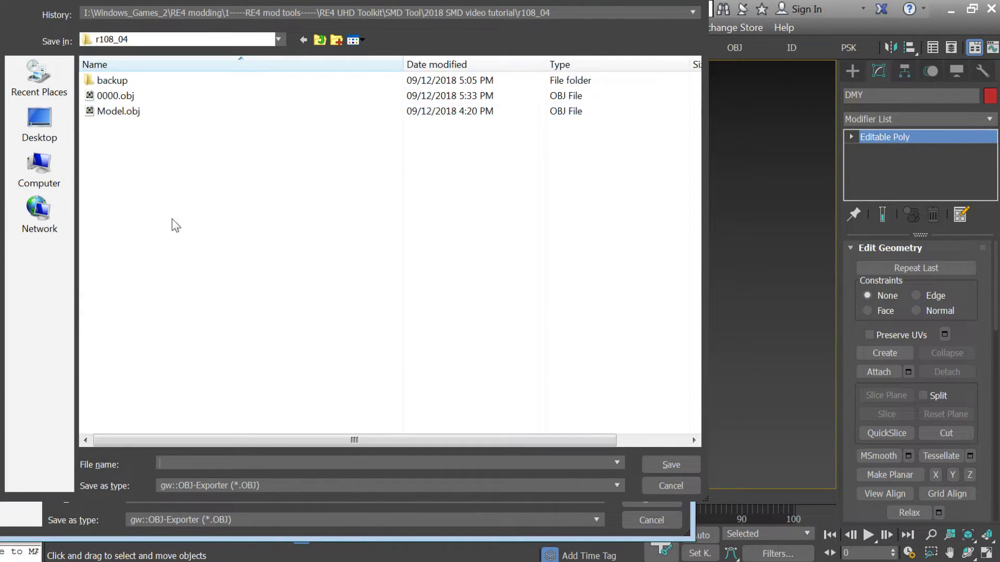
text(0001)
key(Return)
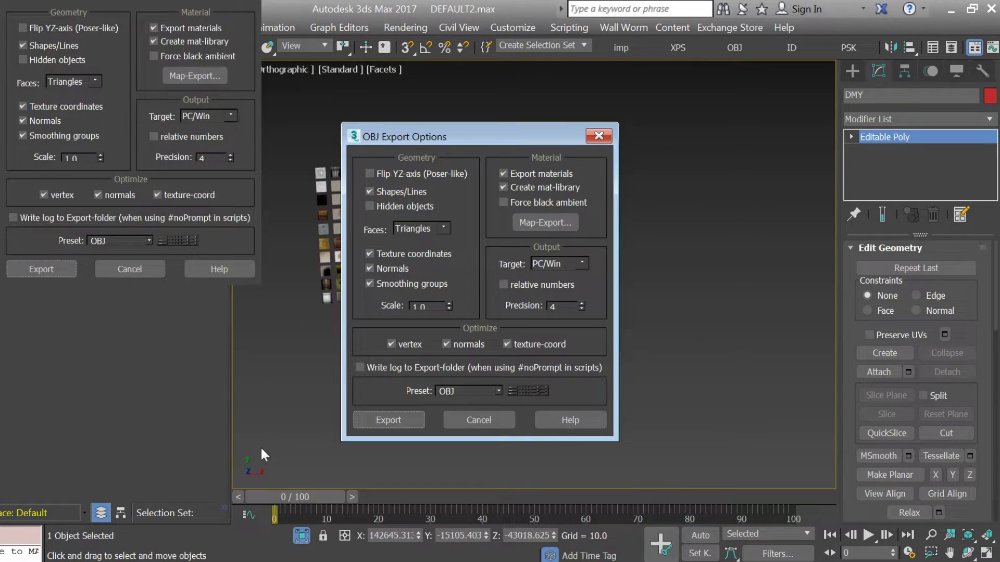
key(Return)
key(Return)
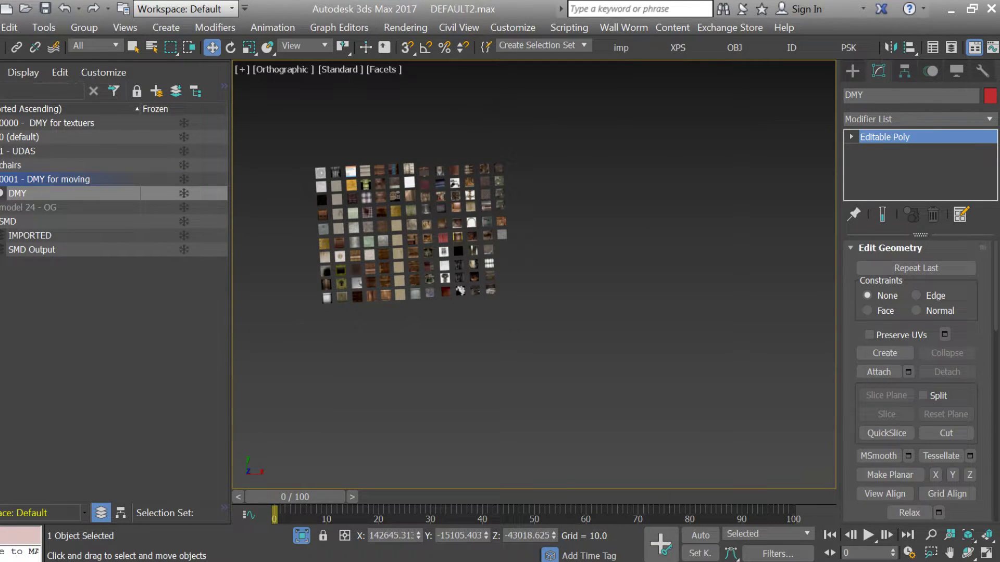
Switch to ModelData.txt in Notepad++ and review the BIN_Number assignments across its model data entries
key(alt+Tab)
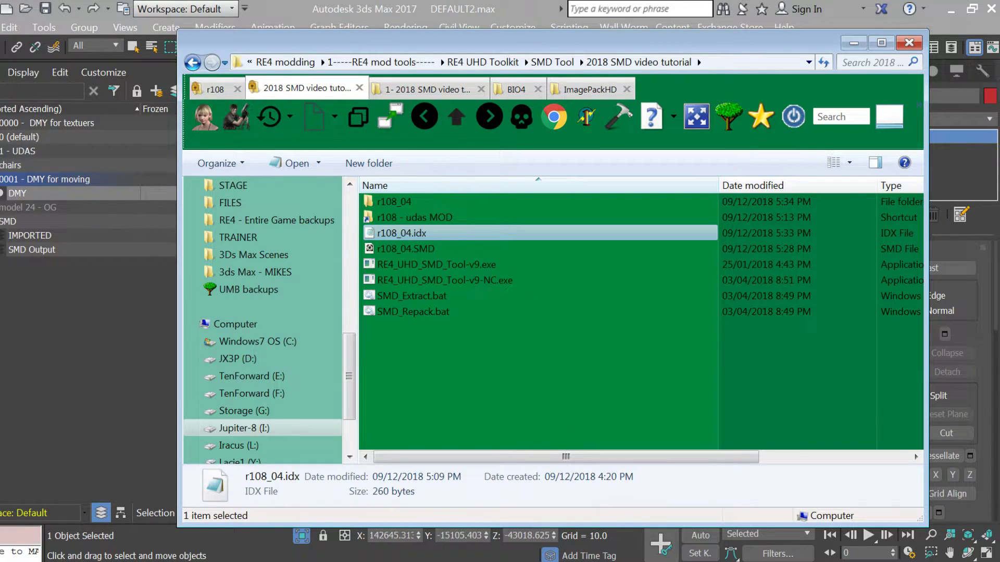
key(alt+Tab)
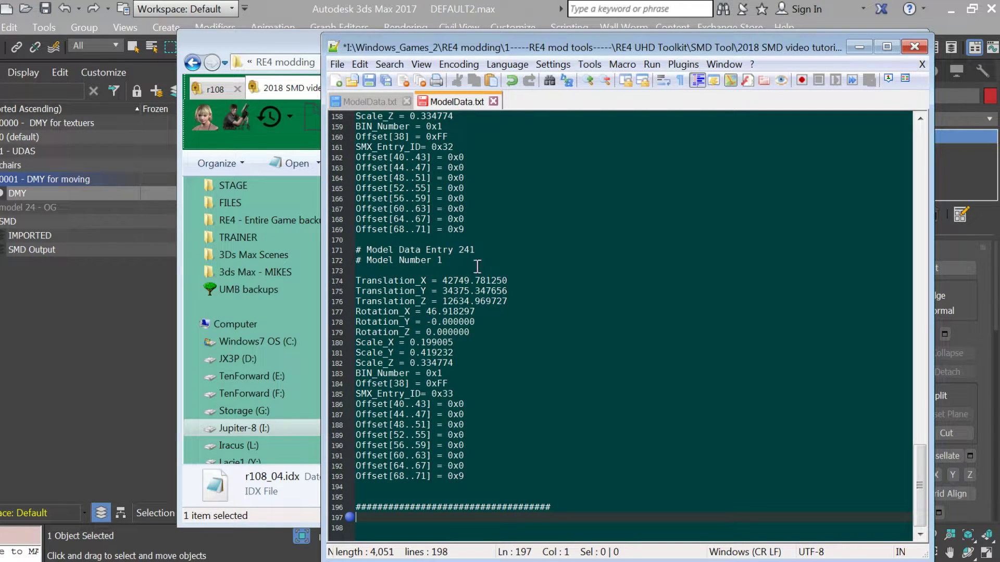
drag(415, 373, 458, 371)
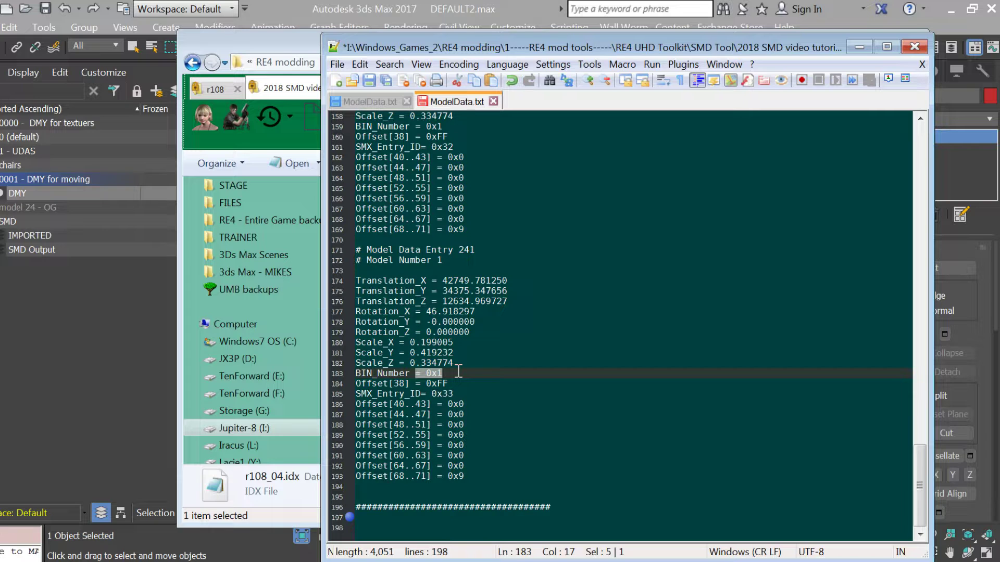
scroll(464, 371, up, 20)
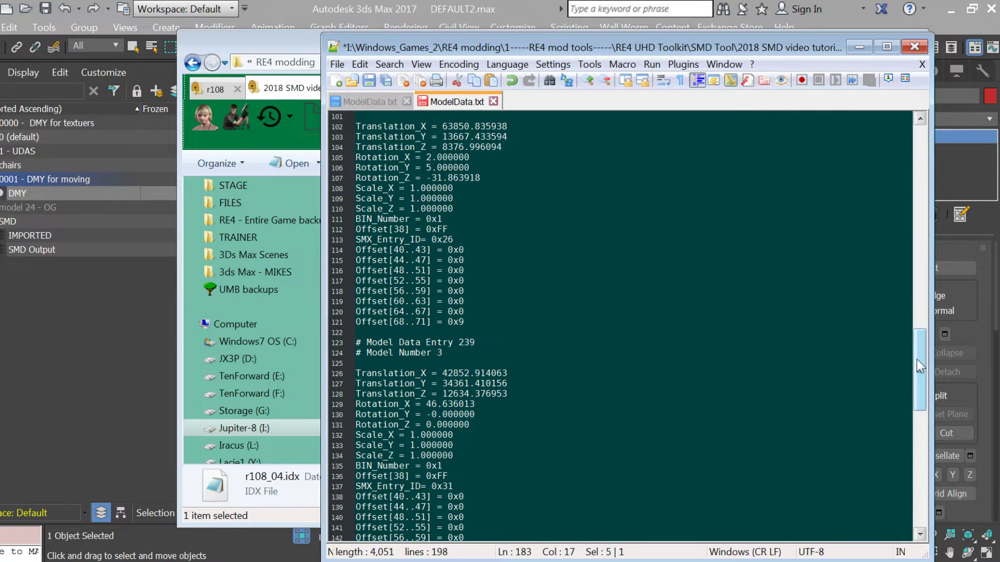
drag(920, 364, 929, 146)
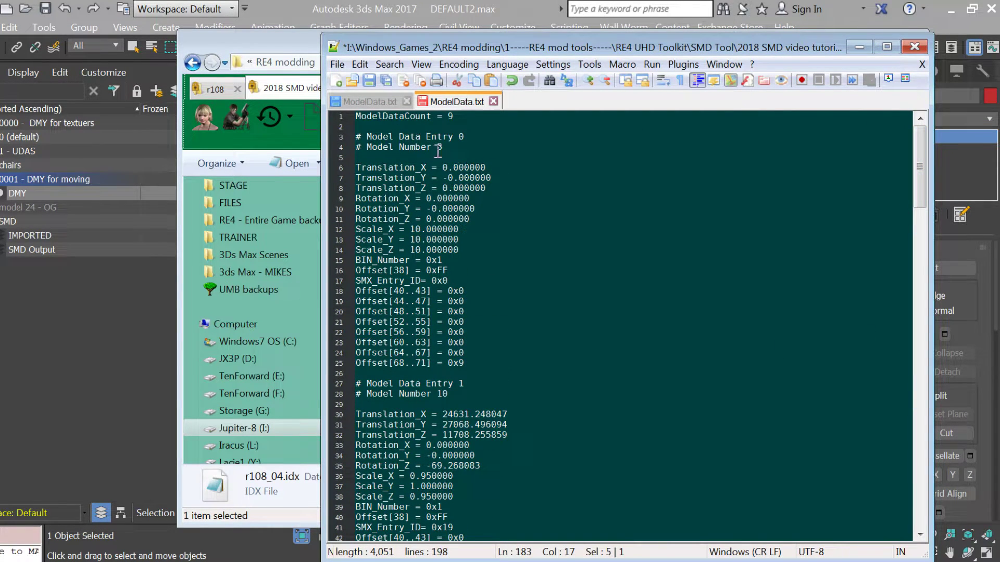
scroll(498, 301, down, 20)
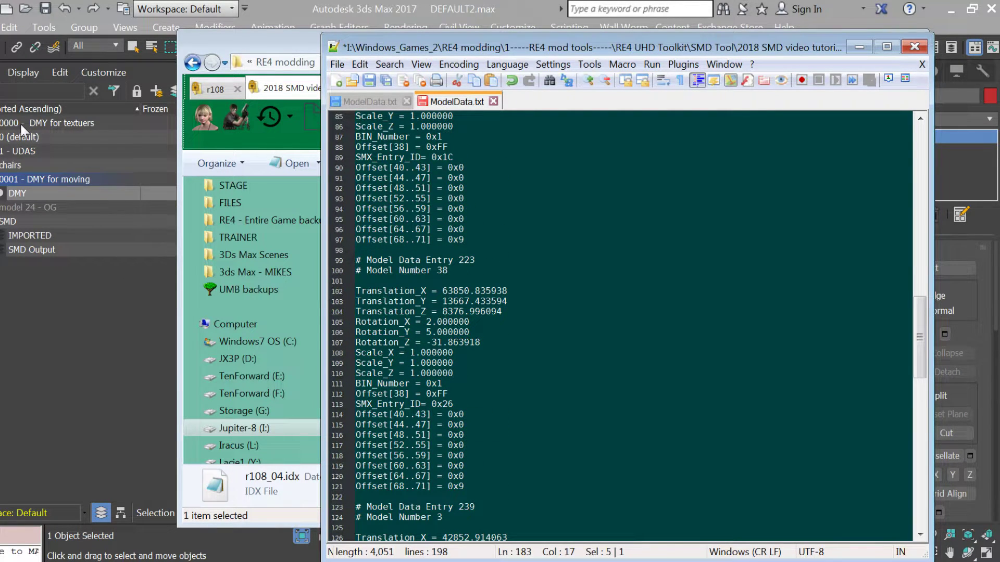
click(482, 333)
scroll(482, 337, down, 6)
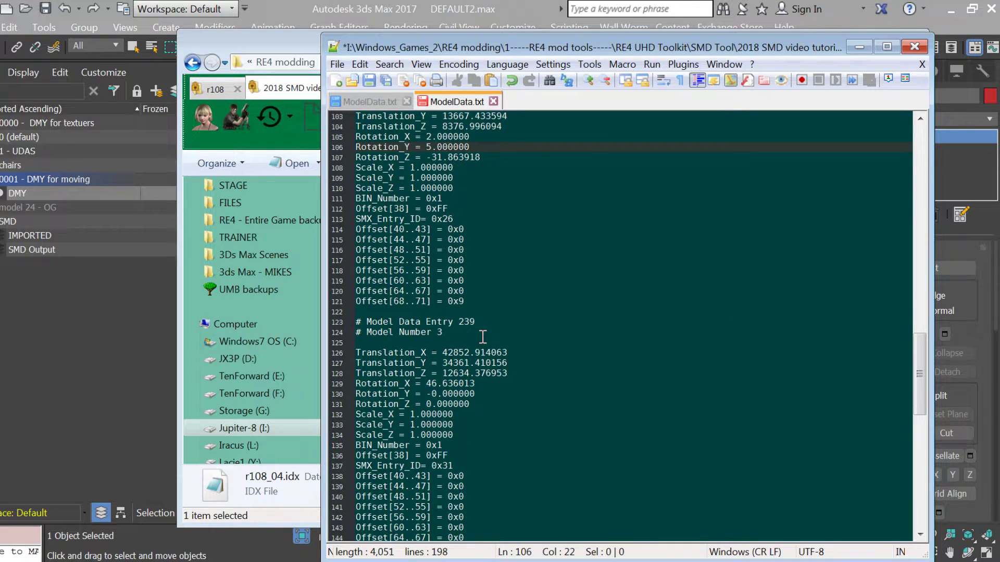
Switch to the file explorer and open 0000.mtl from the r108_04 folder in Notepad
click(293, 48)
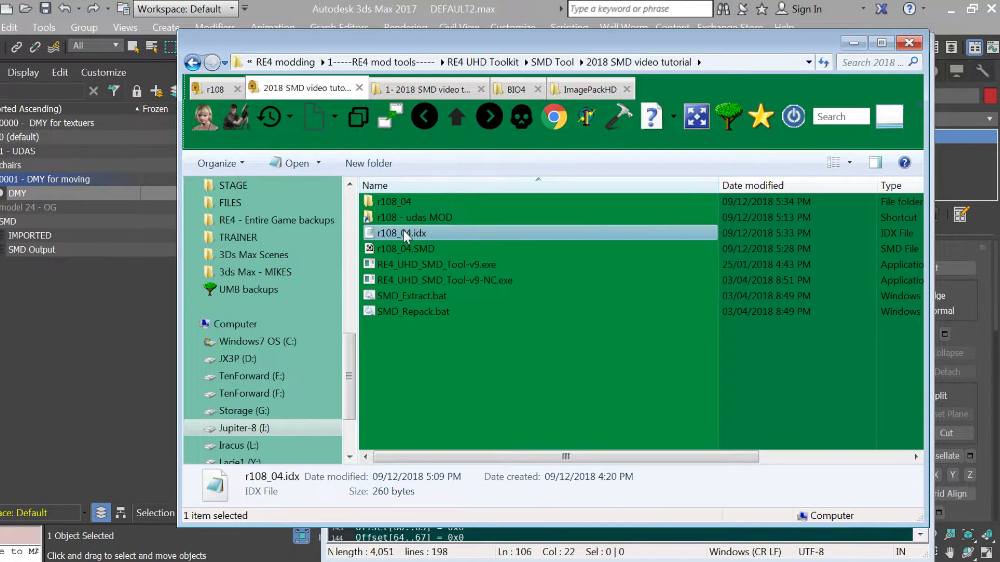
double_click(408, 202)
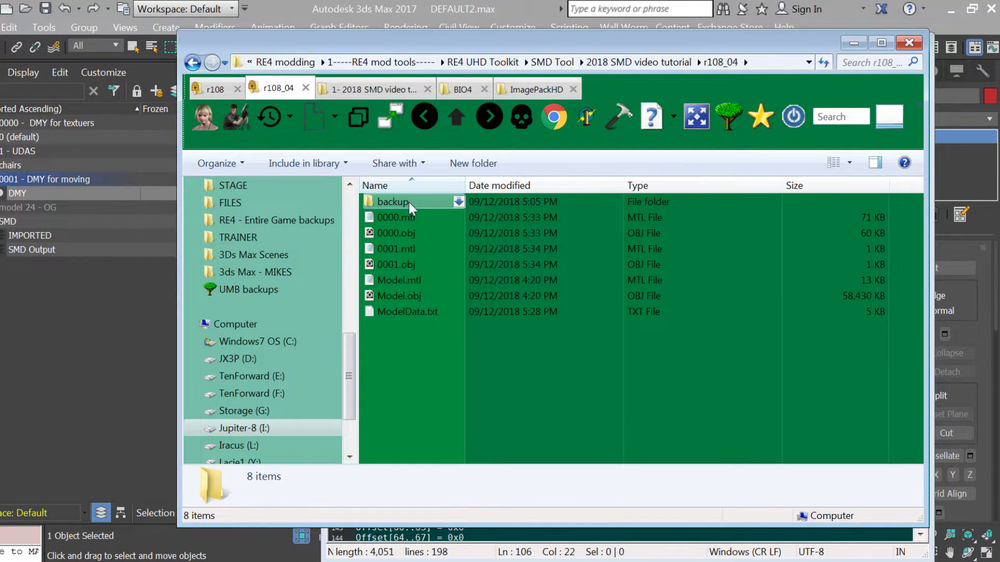
double_click(405, 215)
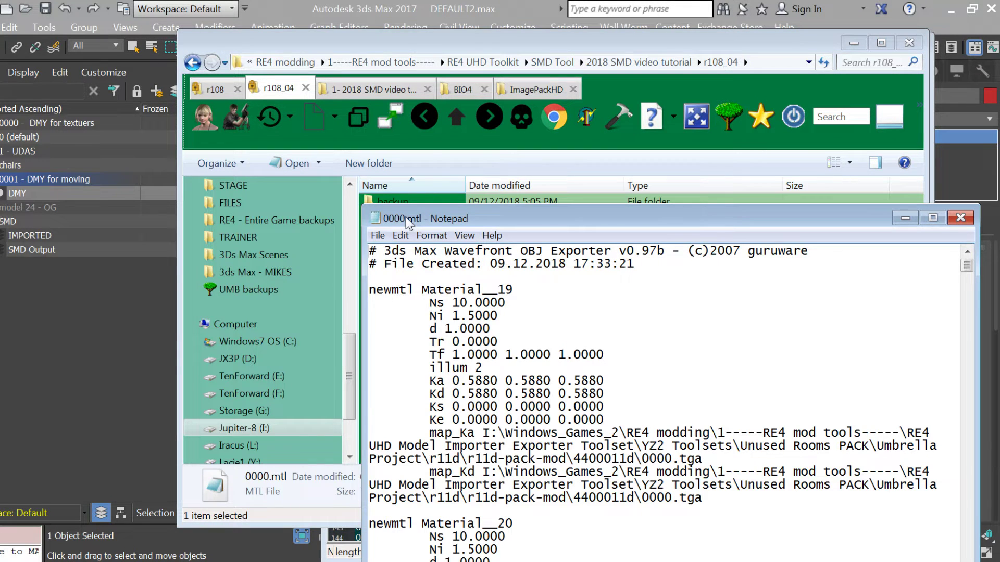
Examine the texture map paths of each material in 0000.mtl, including the 0010.tga to 0012.tga entries, and close the file
drag(705, 218, 530, 80)
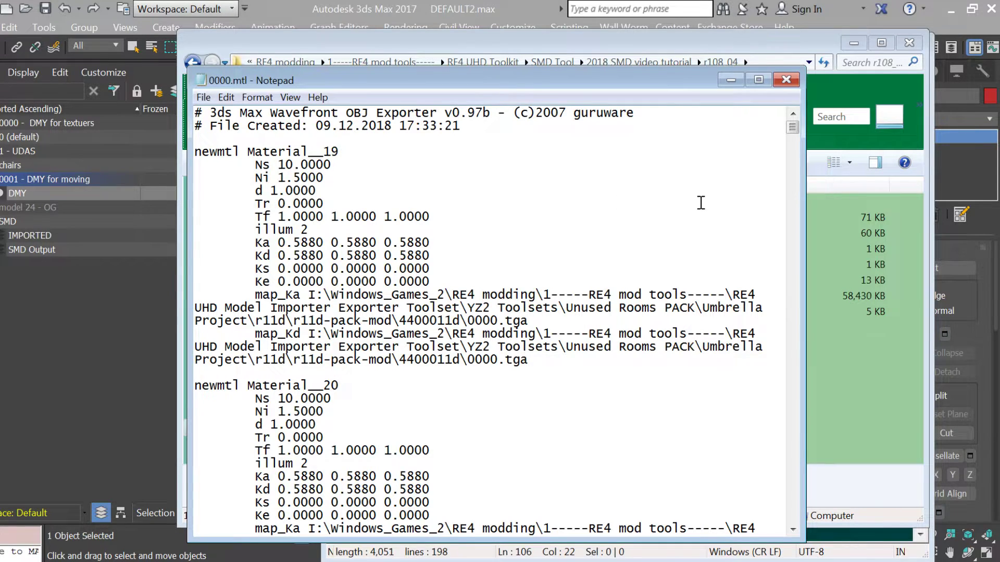
scroll(700, 202, down, 3)
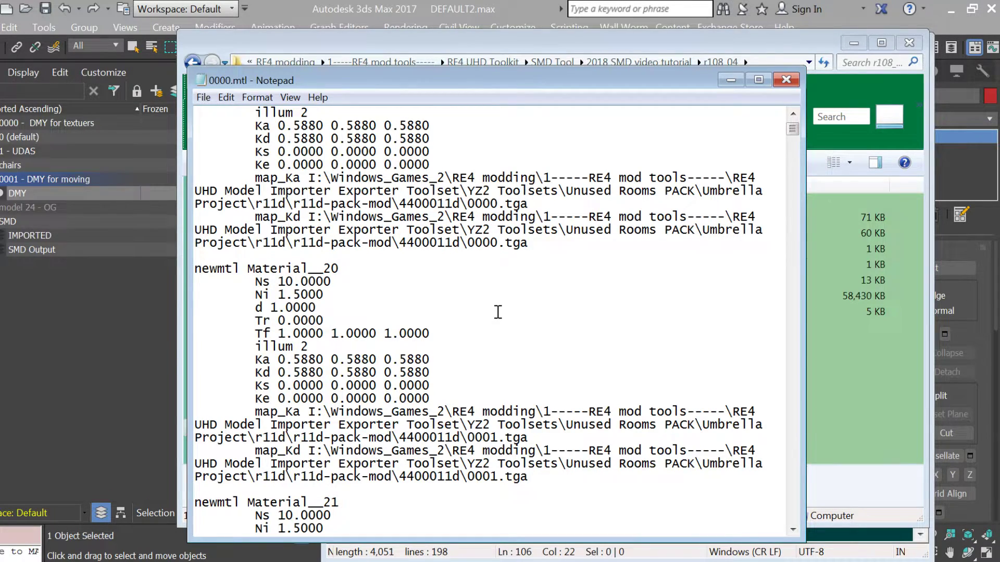
scroll(498, 313, down, 10)
scroll(483, 215, down, 6)
drag(452, 320, 543, 325)
scroll(543, 325, down, 5)
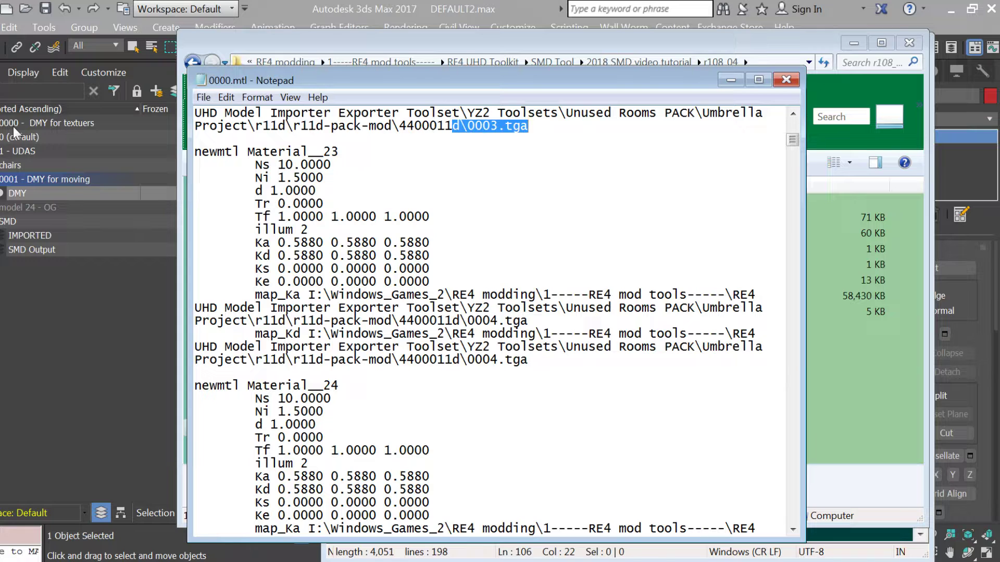
scroll(509, 262, down, 9)
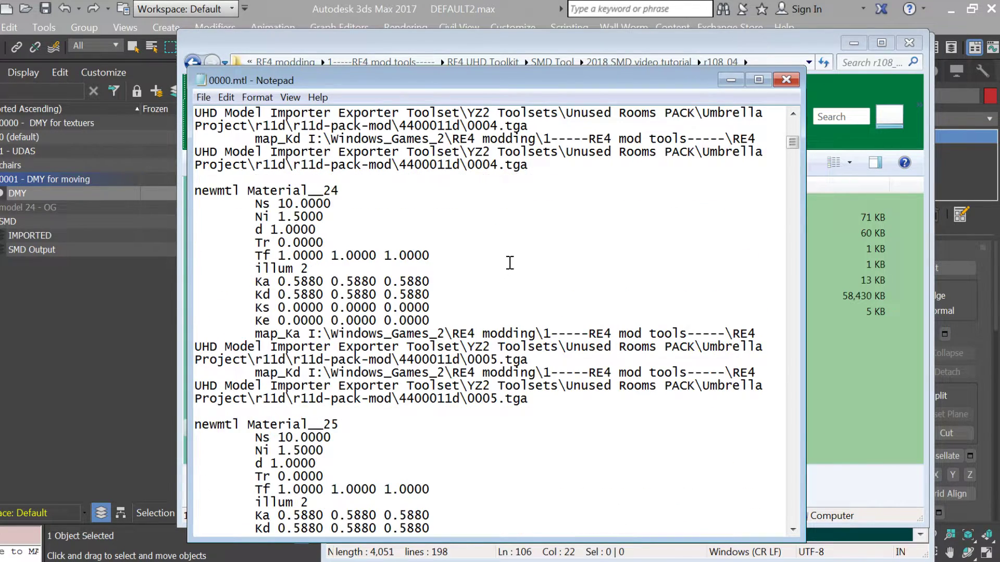
scroll(510, 263, down, 6)
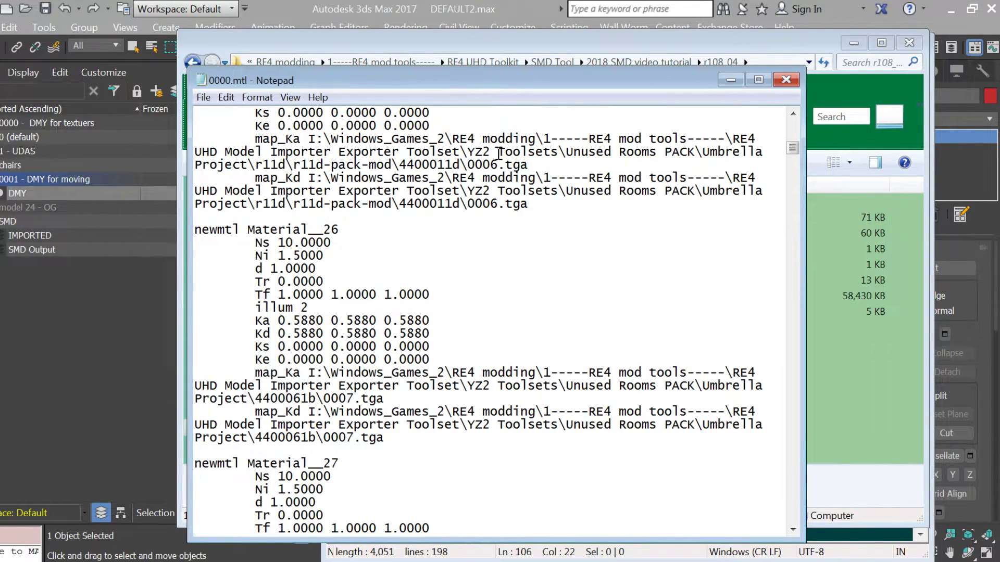
scroll(494, 198, down, 5)
scroll(494, 198, down, 16)
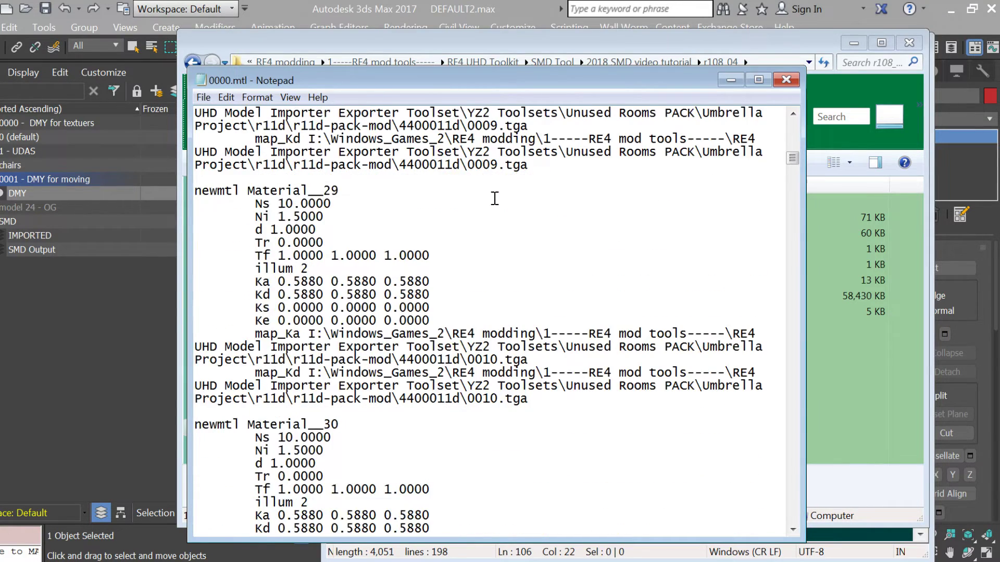
drag(467, 321, 537, 322)
scroll(581, 331, down, 4)
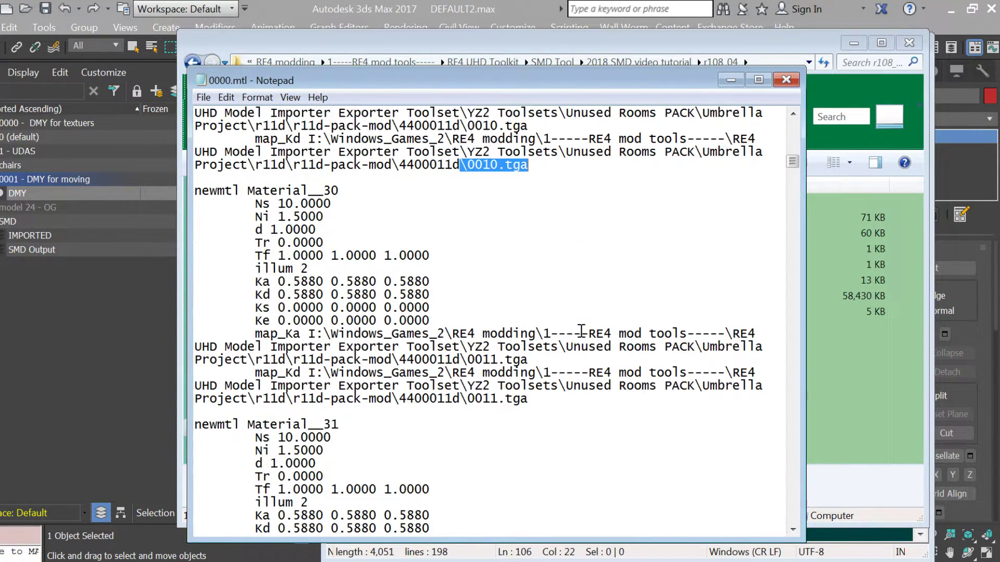
drag(467, 399, 540, 402)
scroll(540, 402, down, 4)
drag(468, 477, 529, 478)
click(541, 477)
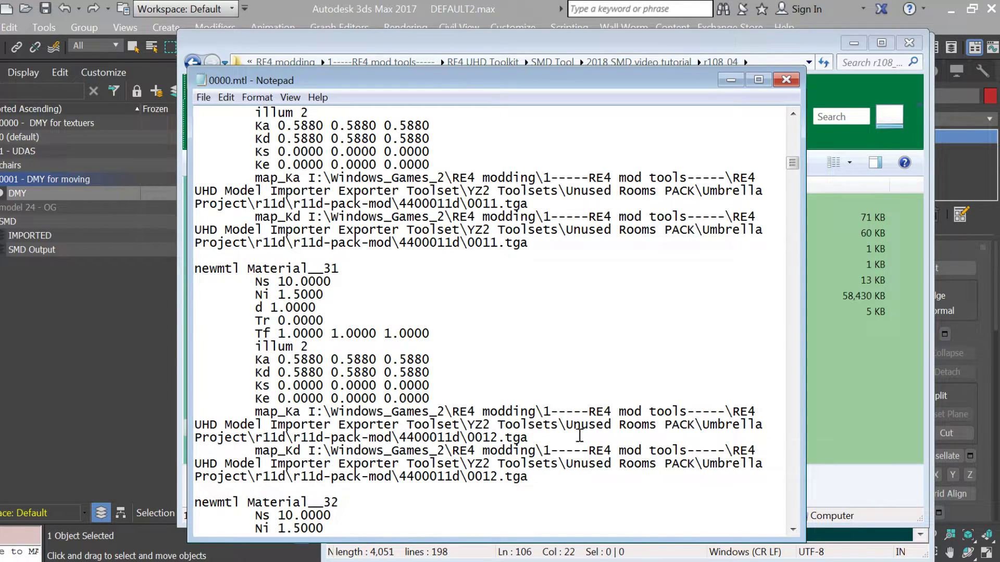
click(787, 80)
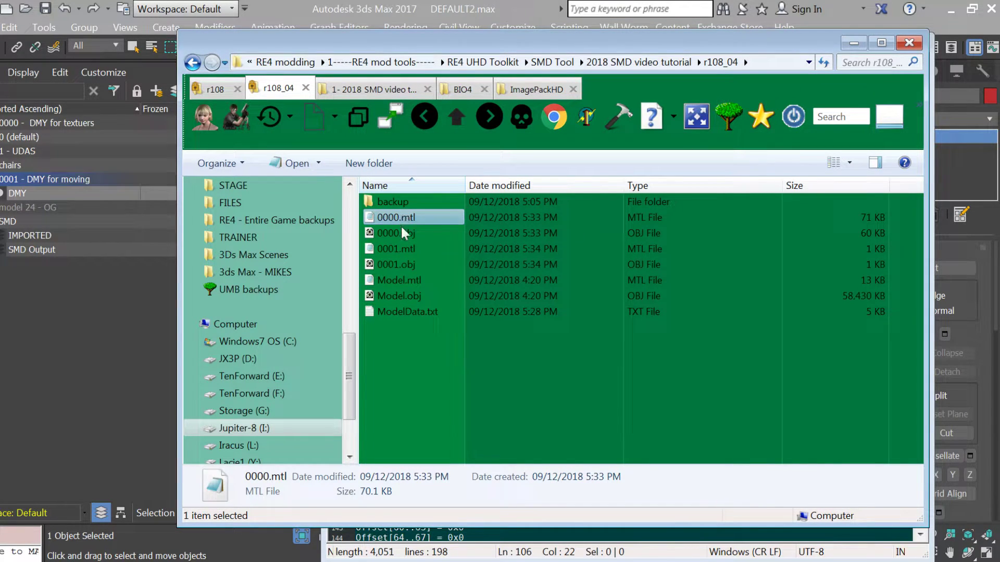
Reopen ModelData.txt in Notepad++, review its BIN_Number and last entry, and count the occurrences of "# Model Data Entry"
double_click(413, 311)
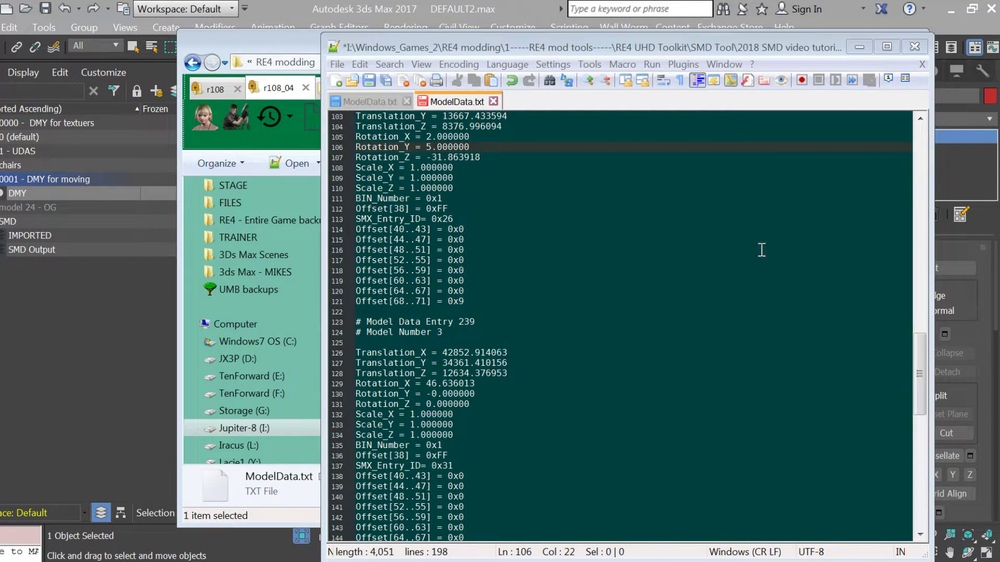
drag(455, 198, 388, 198)
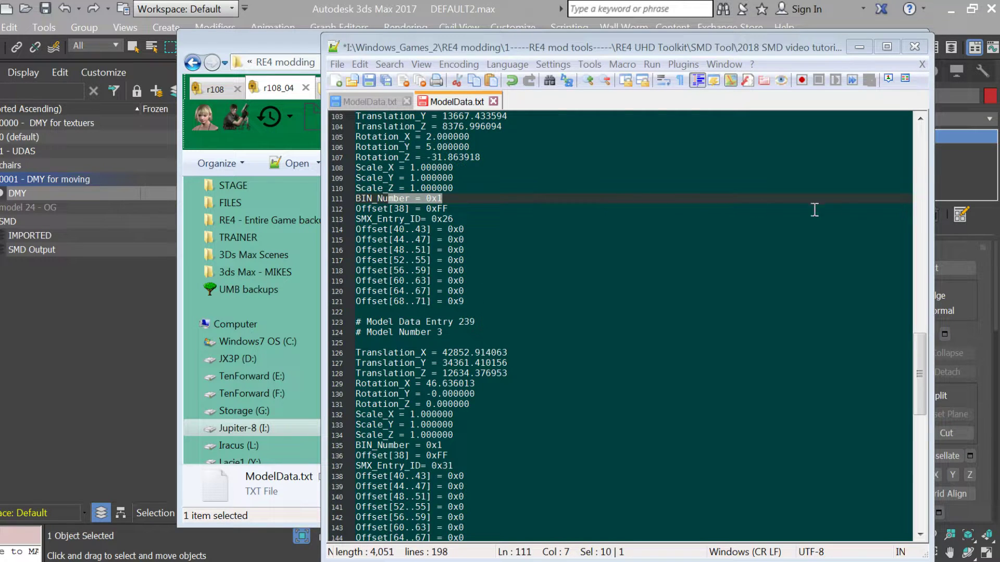
drag(920, 367, 919, 518)
drag(458, 250, 326, 255)
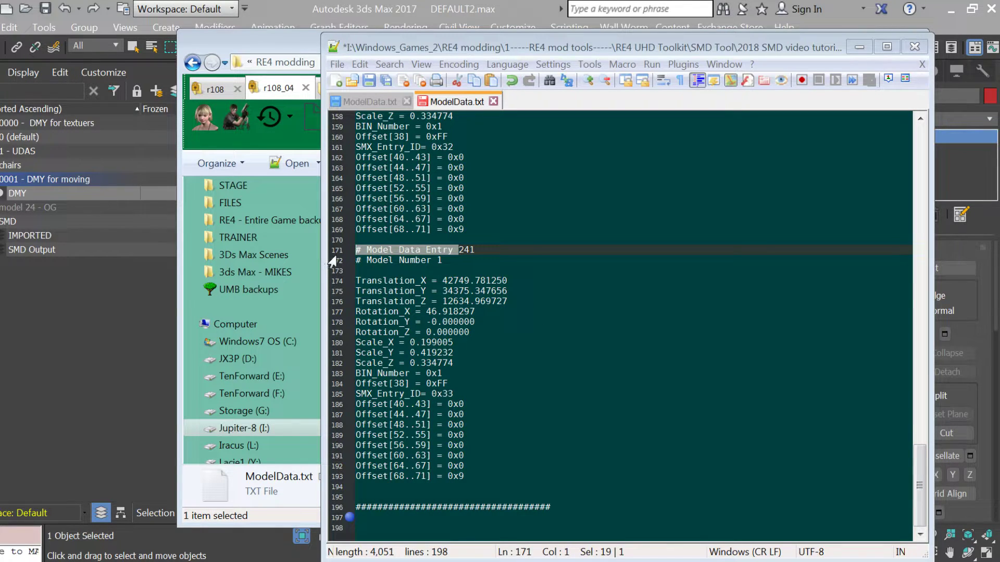
key(ctrl+f)
click(344, 263)
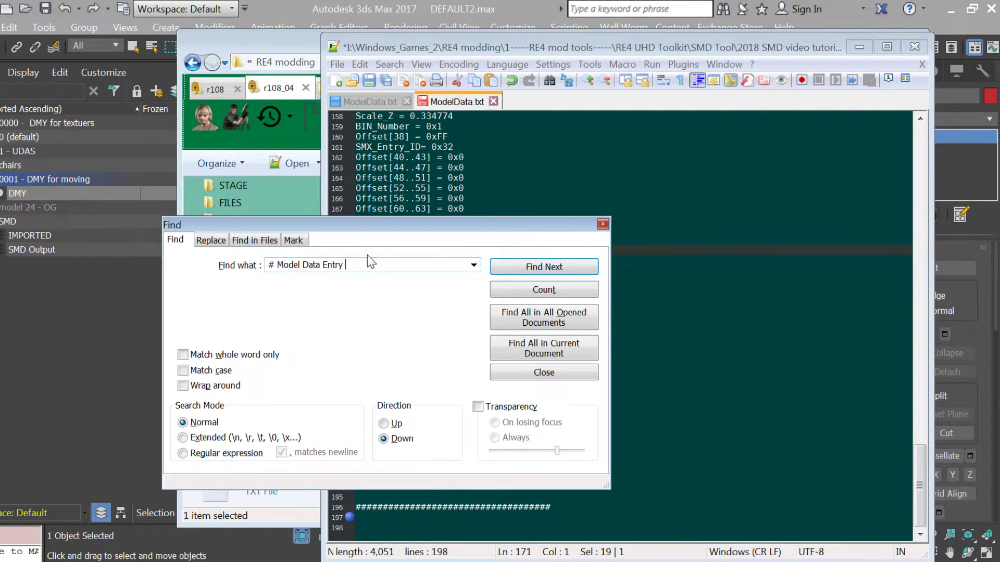
click(544, 290)
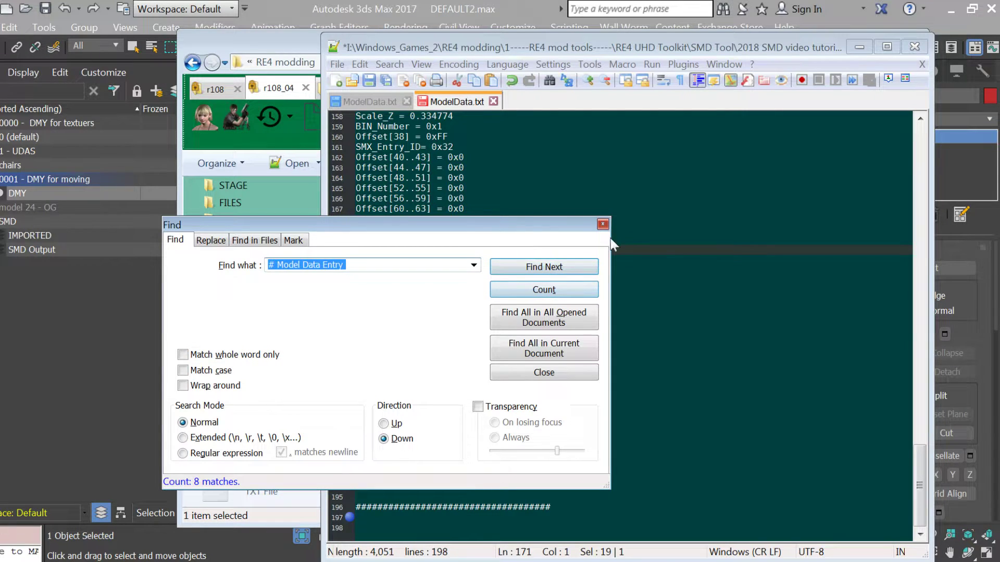
Update the ModelDataCount value at the start of ModelData.txt to match the number of model data entries
click(604, 224)
drag(918, 484, 882, 146)
double_click(453, 115)
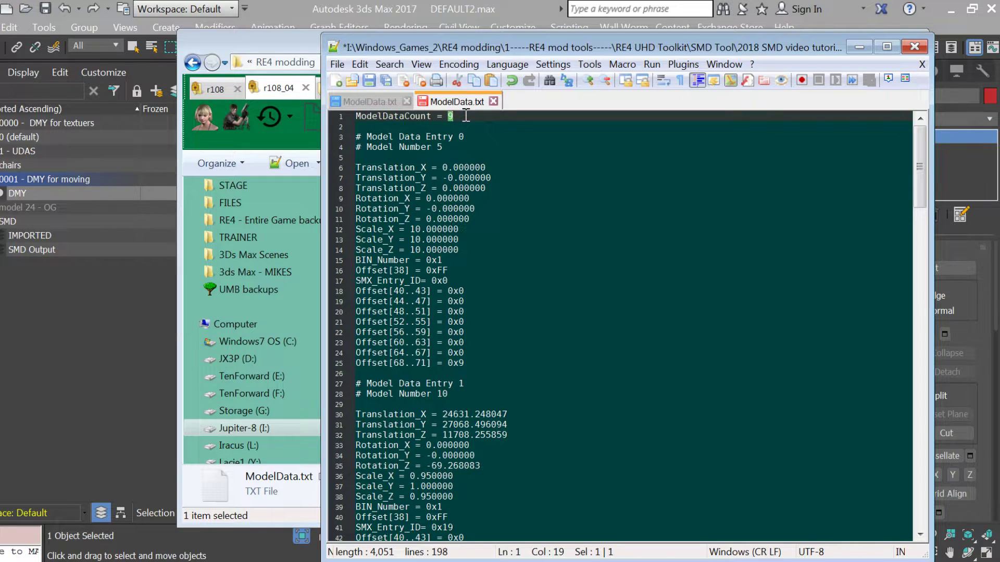
Switch to the file explorer, open r108_04.idx from the parent folder, set ModelCount to 2, and save and close it
click(289, 43)
click(455, 120)
double_click(396, 230)
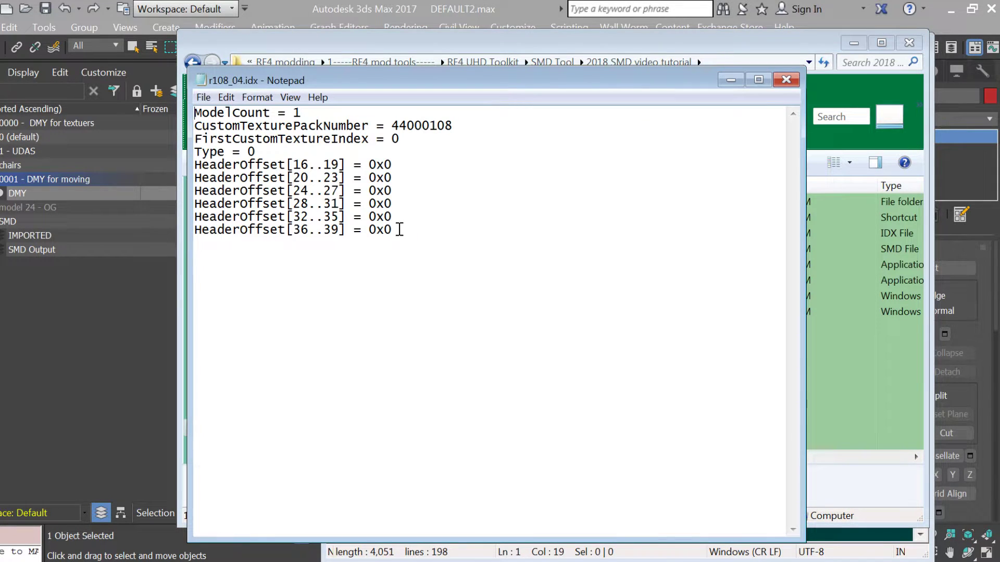
drag(392, 126, 406, 138)
click(411, 138)
drag(292, 114, 310, 115)
text(2)
key(ctrl+s)
click(786, 79)
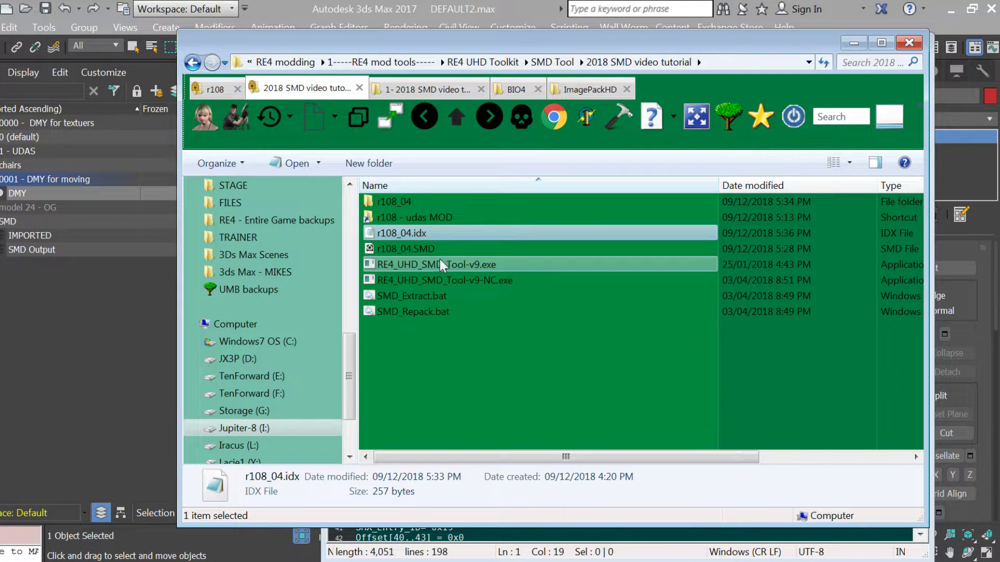
Run SMD_Repack.bat to rebuild the SMD and open the r108_04 folder with the repacked files
double_click(439, 311)
key(Return)
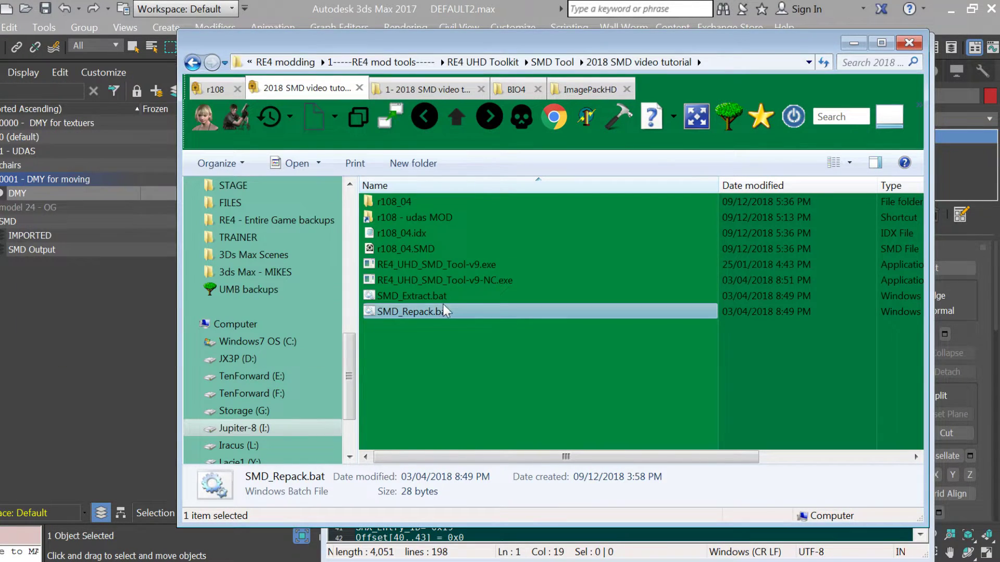
double_click(402, 204)
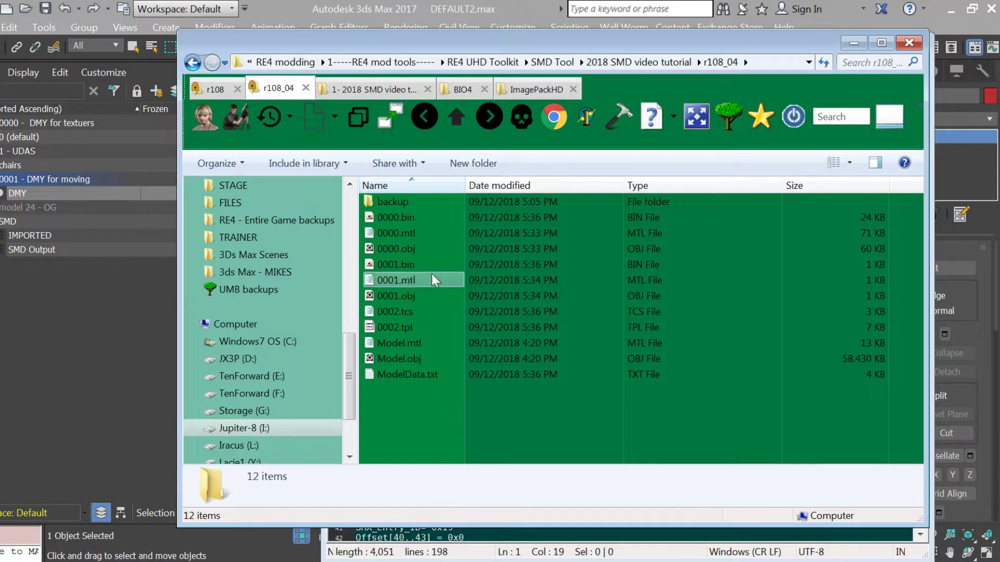
Open 0002.tcs in Notepad and examine its texture file list from the first entry to the last
double_click(399, 312)
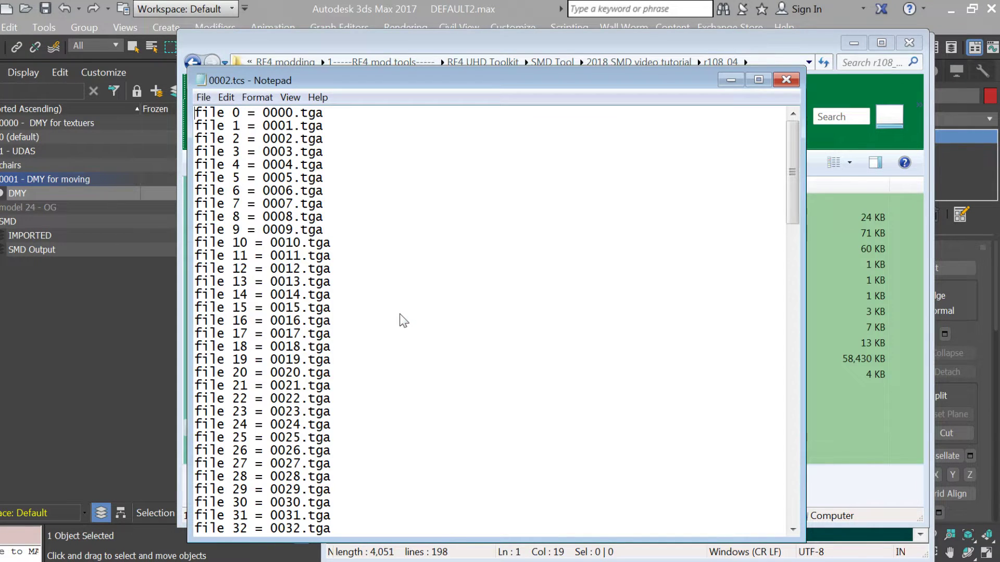
scroll(373, 157, down, 3)
scroll(373, 157, down, 5)
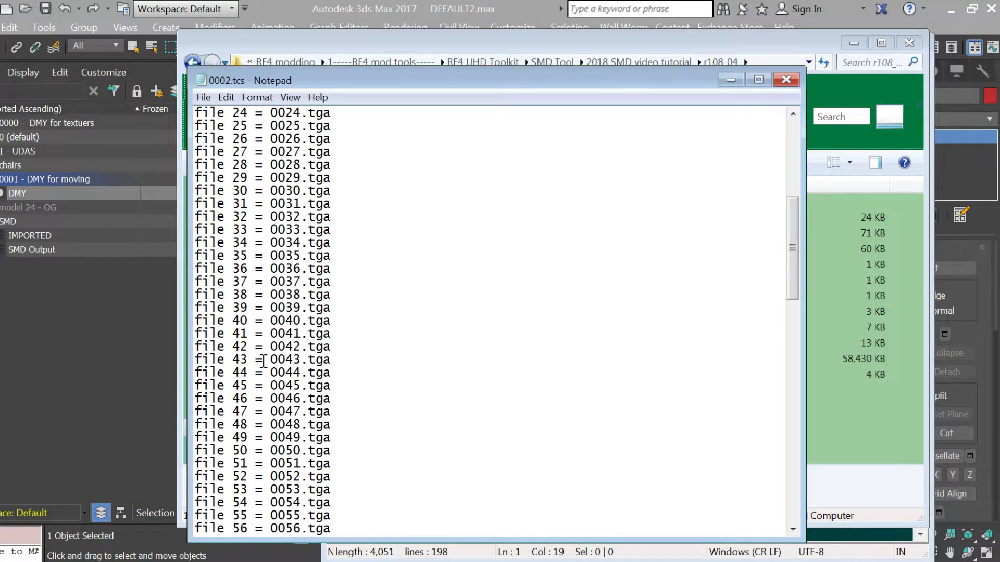
drag(232, 372, 351, 391)
scroll(350, 391, down, 20)
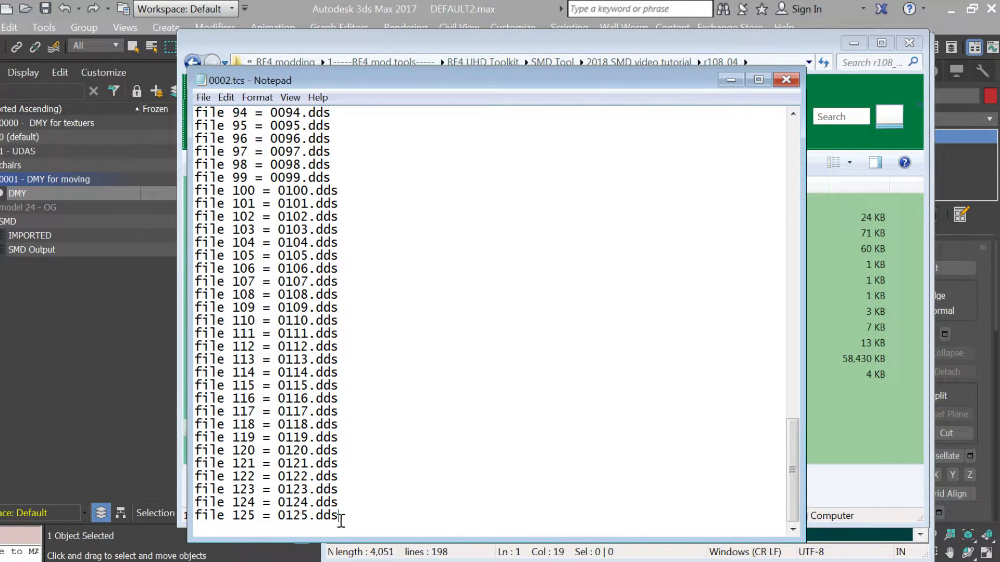
drag(341, 520, 297, 506)
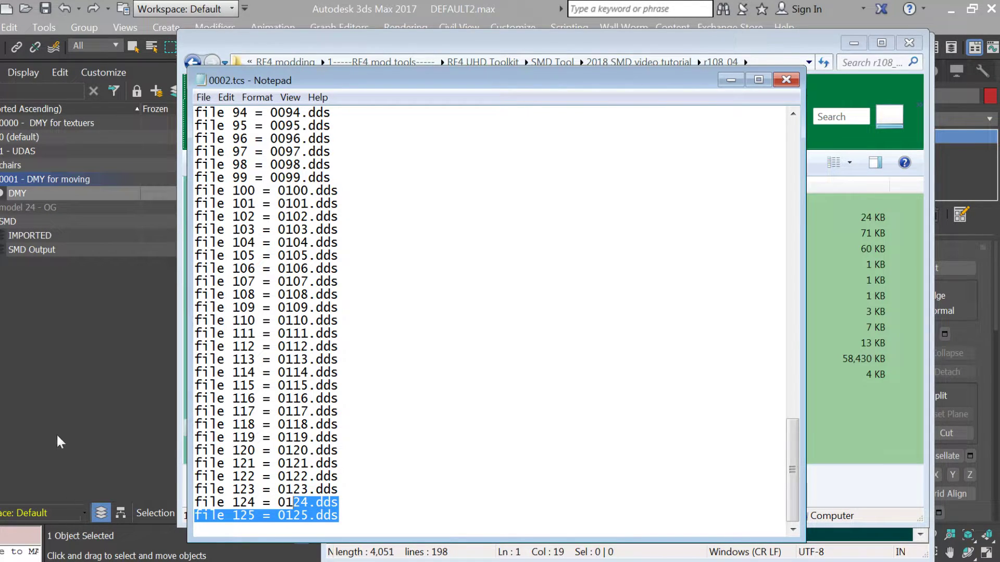
click(364, 485)
drag(350, 520, 222, 268)
scroll(222, 265, up, 10)
scroll(221, 264, up, 20)
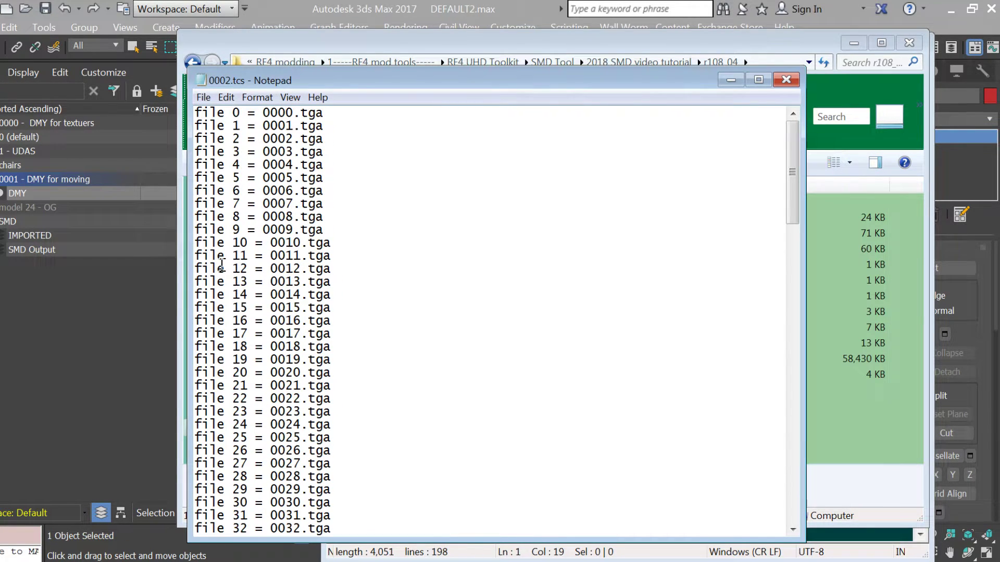
scroll(221, 265, down, 20)
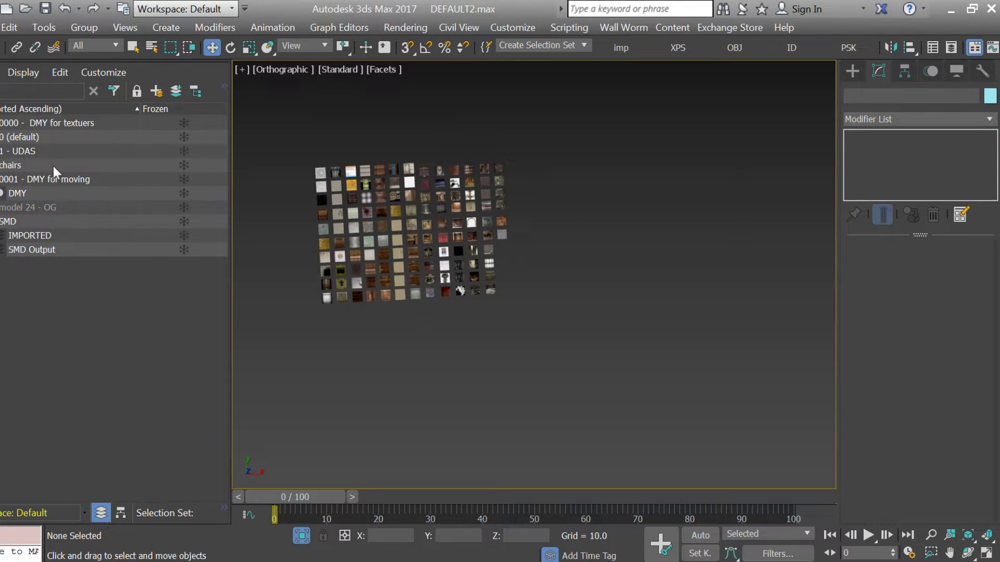
Switch to 3ds Max, clone the last textured plane of the grid twice as copies, and stack both below it in the same column
click(503, 230)
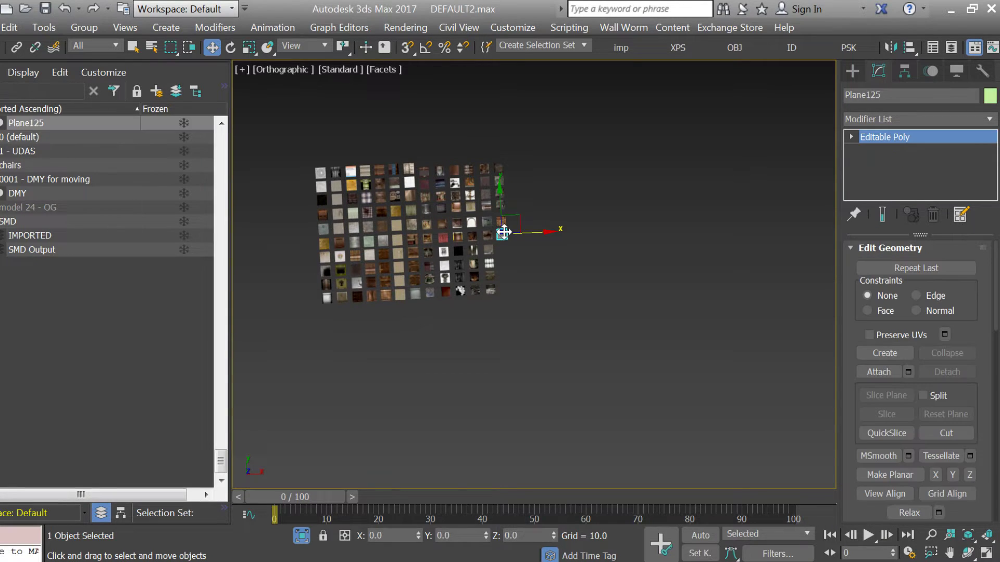
scroll(503, 231, up, 8)
scroll(504, 233, down, 3)
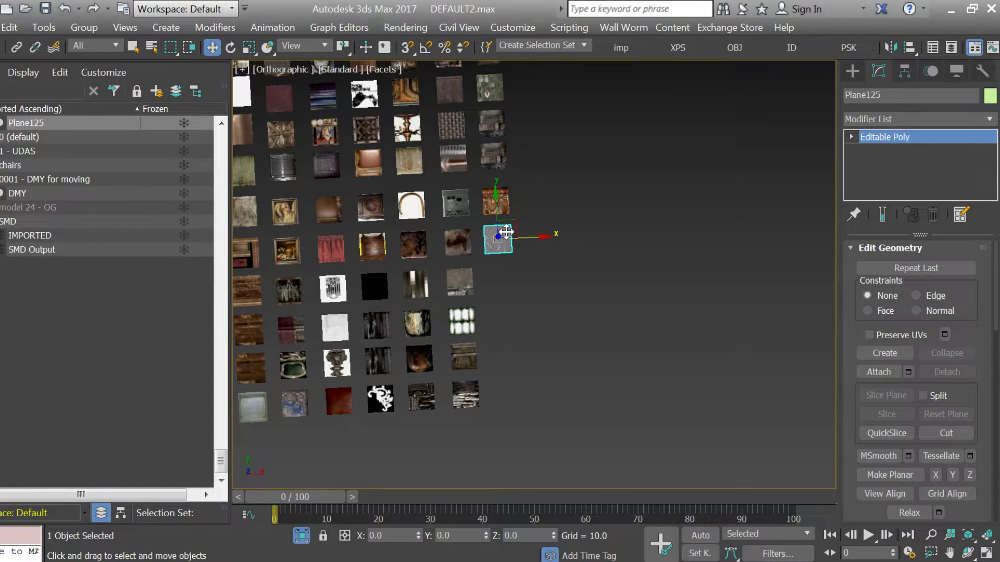
drag(505, 231, 542, 237)
key(Return)
drag(498, 200, 500, 234)
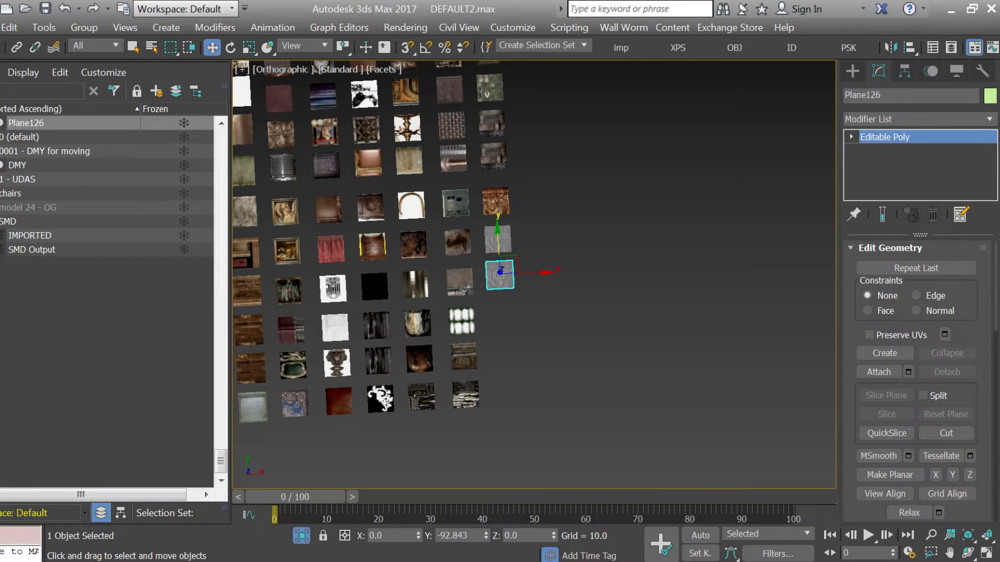
drag(221, 461, 223, 444)
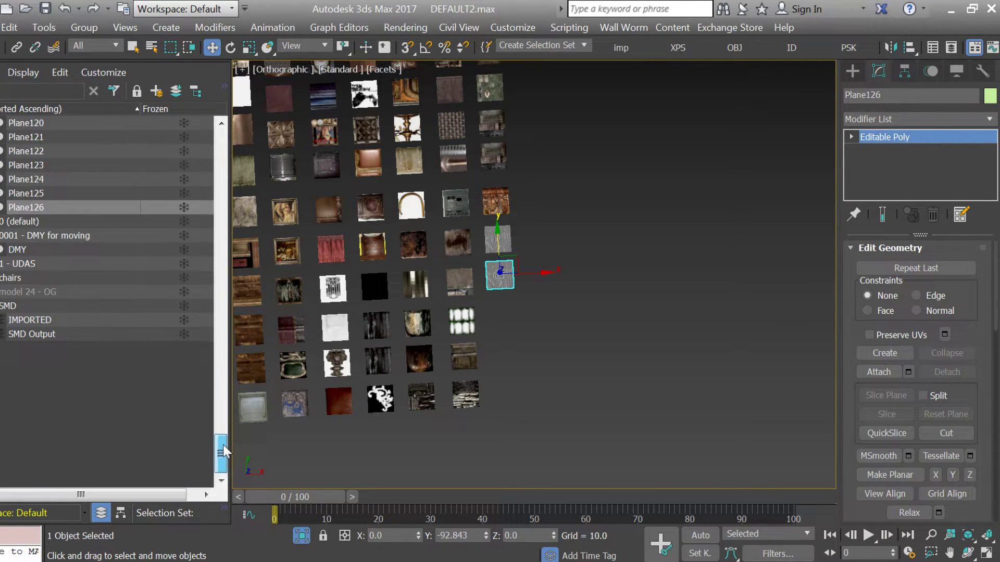
key(ctrl+v)
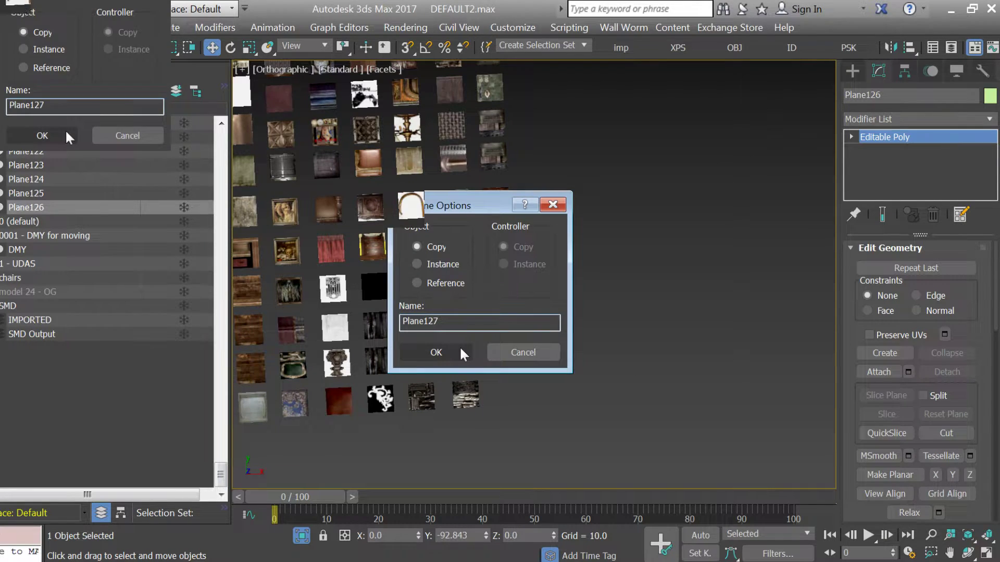
key(Return)
drag(498, 241, 506, 274)
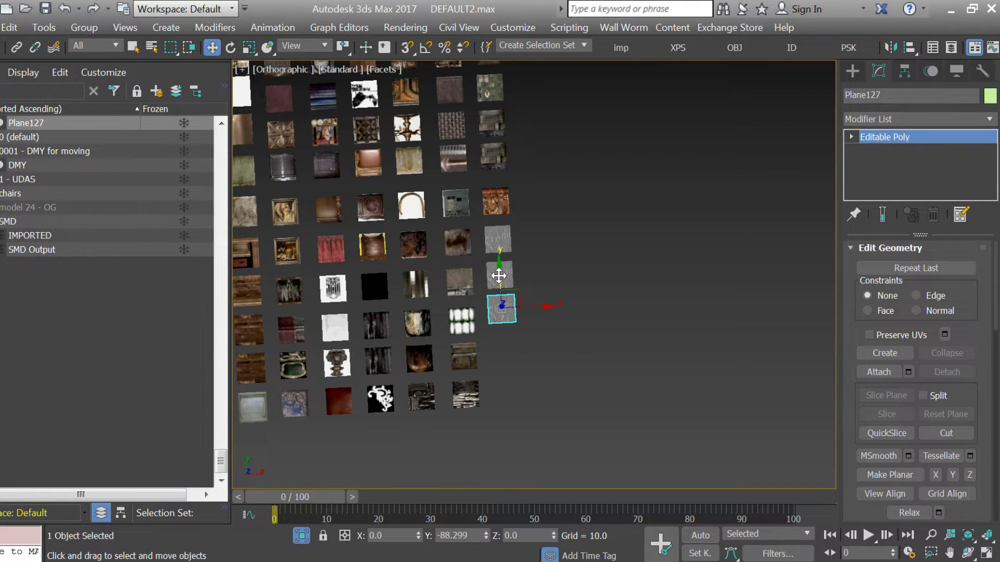
click(505, 270)
Close 0002.tcs, return to the file explorer, and check the texture pack files in the game's ImagePackHD folder
key(alt+Tab)
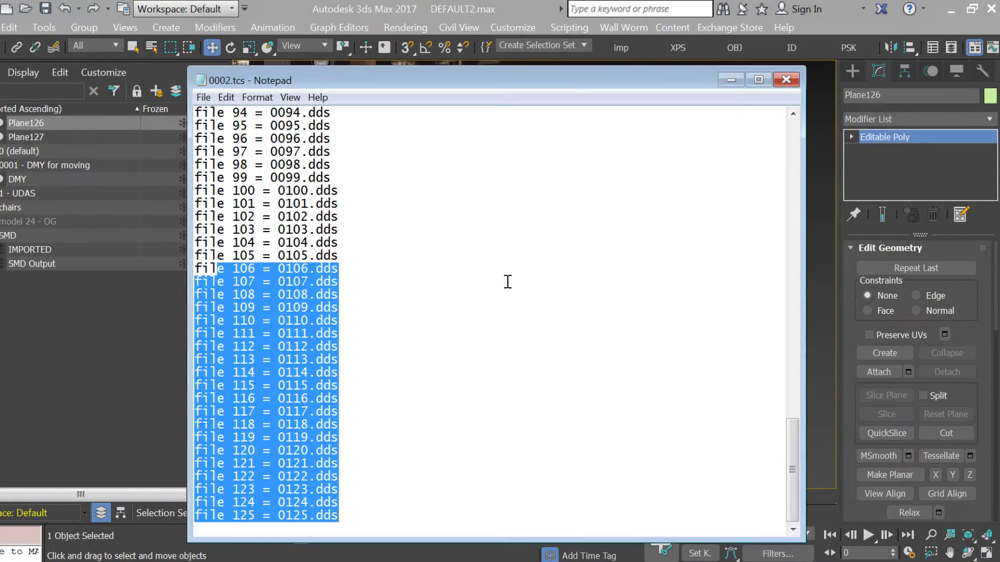
key(alt+F4)
key(alt+Tab)
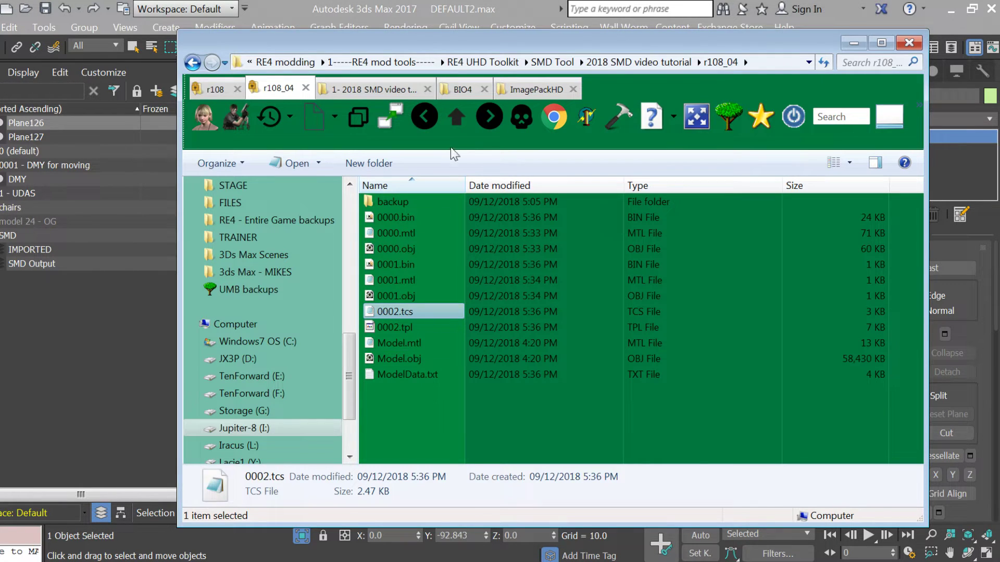
click(464, 89)
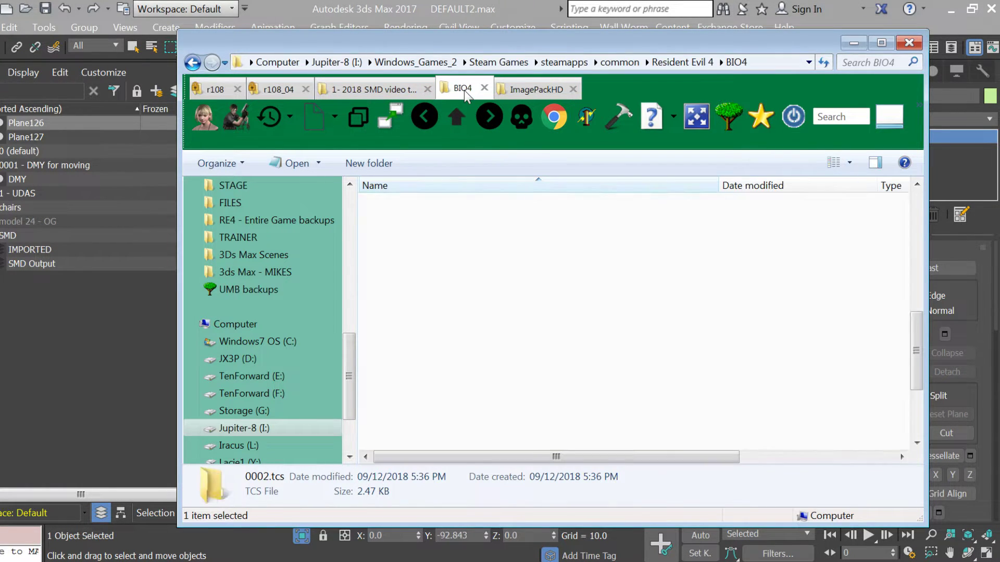
click(502, 90)
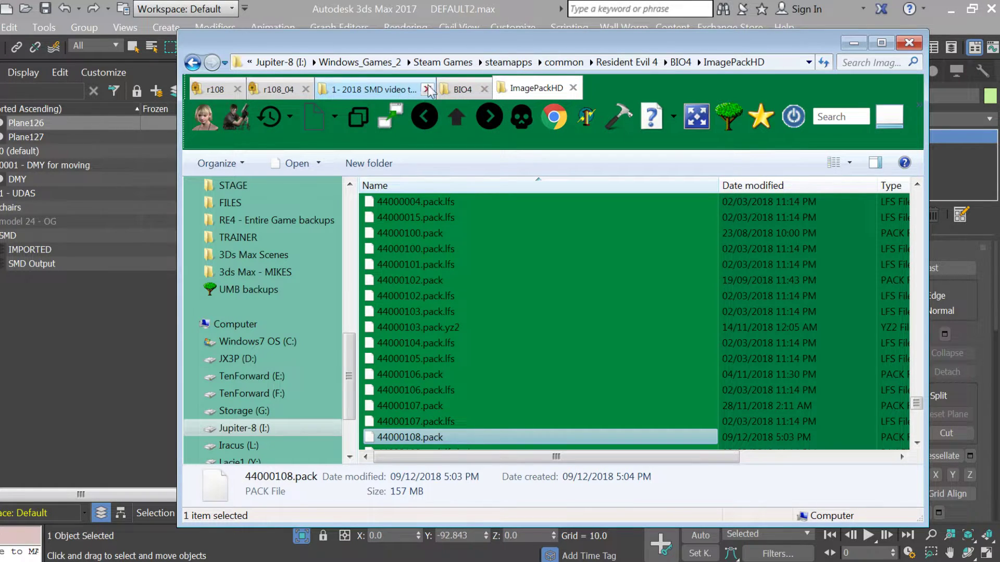
Open the 44000108 texture folder in the 1- 2018 SMD video tutorial directory and browse to its numbered TGA textures
click(464, 90)
click(427, 111)
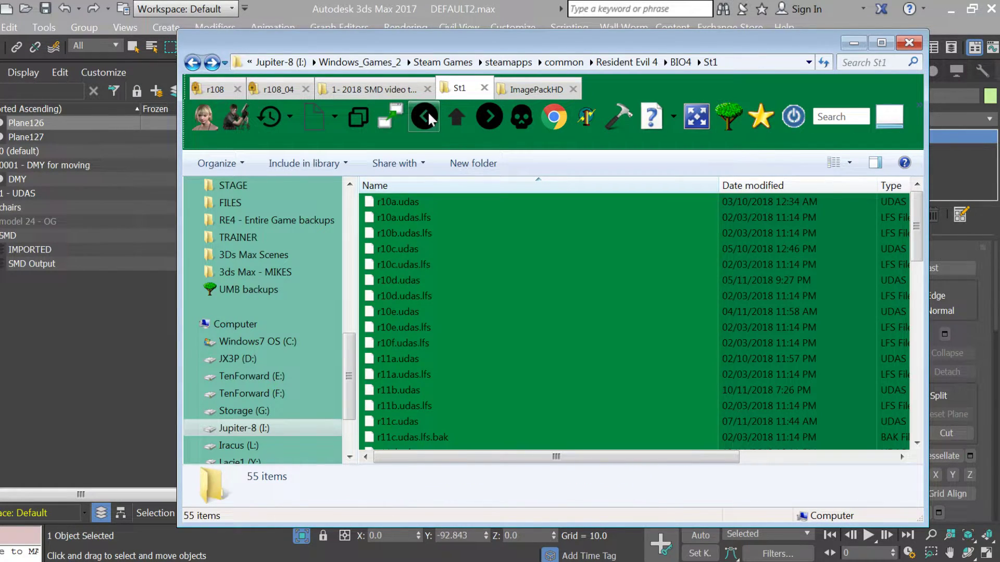
click(427, 111)
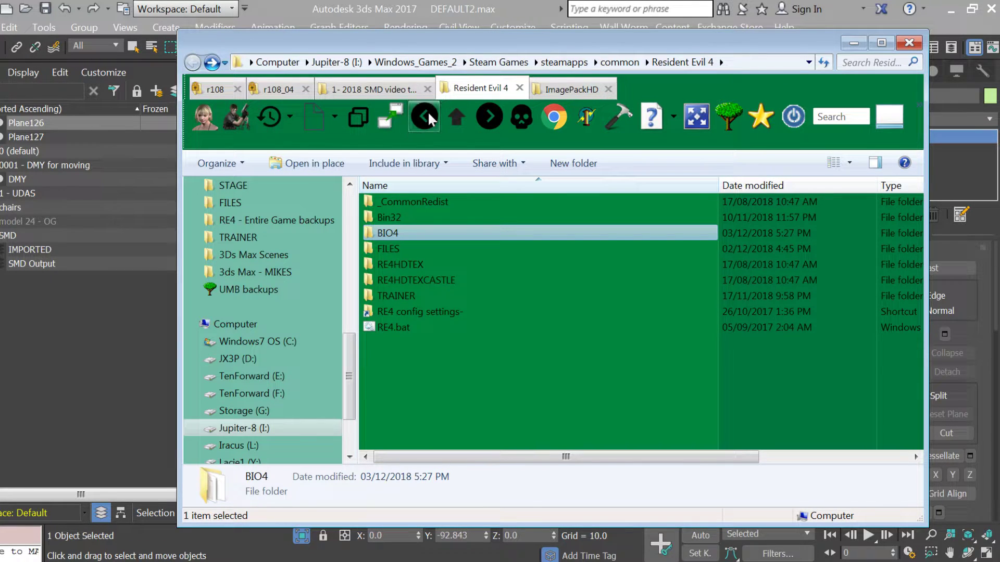
click(373, 89)
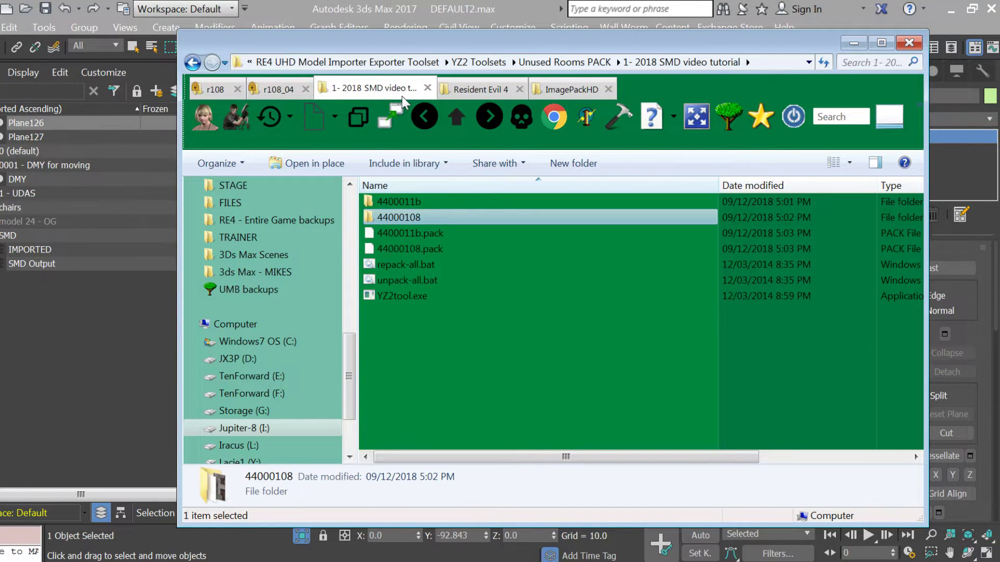
double_click(402, 215)
scroll(456, 306, down, 10)
scroll(455, 301, down, 8)
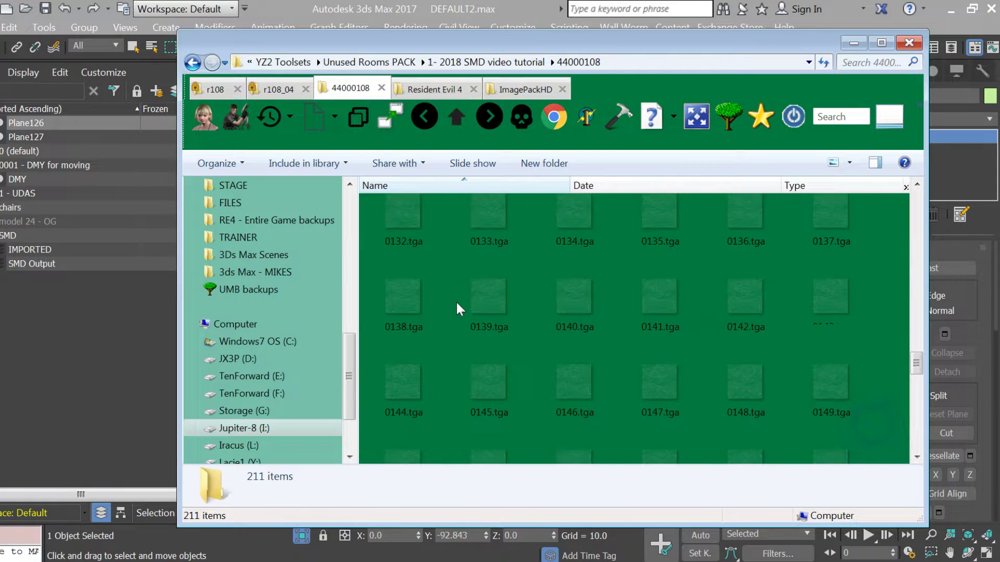
Apply 0126.tga to the upper cloned plane and 0127.tga to the lower one from the 44000108 folder
drag(382, 43, 633, 50)
click(757, 327)
scroll(757, 328, up, 5)
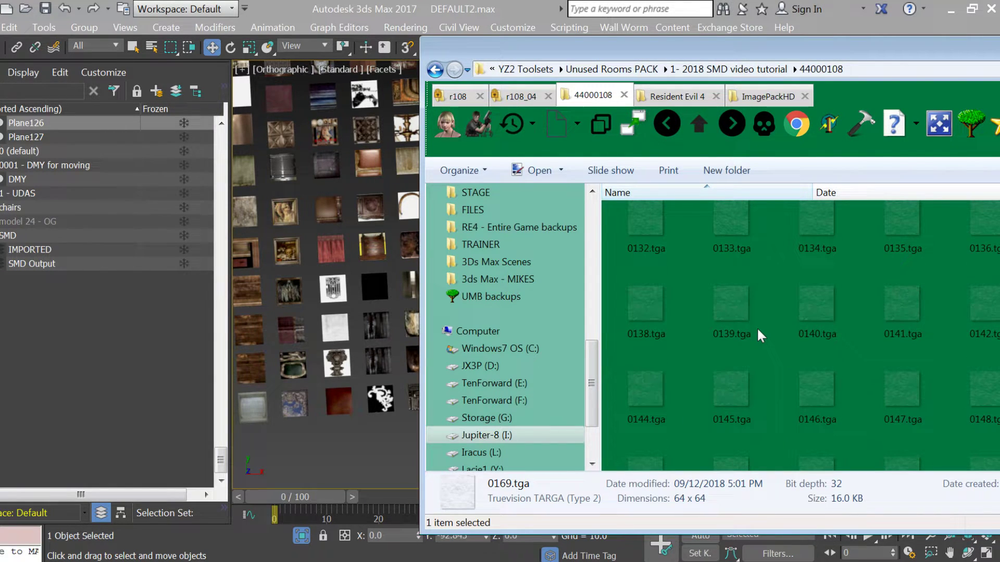
scroll(757, 327, up, 3)
drag(782, 52, 60, 104)
click(165, 313)
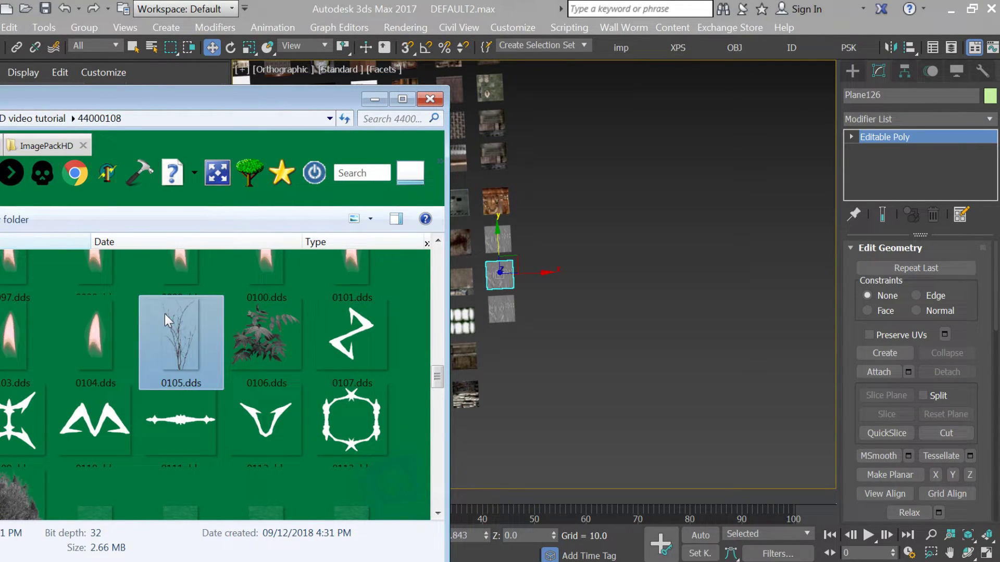
scroll(164, 312, down, 1)
scroll(164, 311, down, 3)
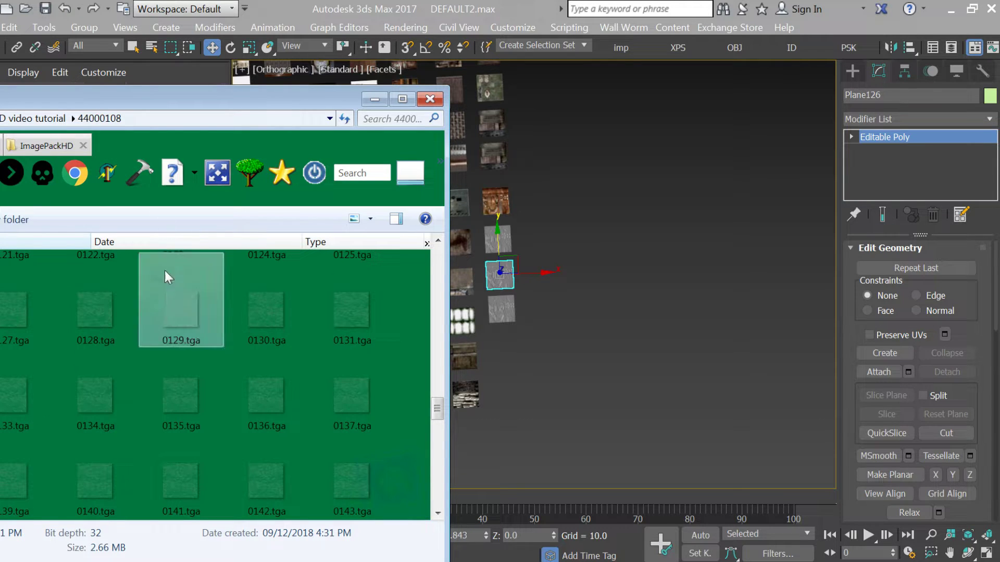
mouse_move(160, 103)
mouse_down()
mouse_move(261, 82)
mouse_move(166, 86)
mouse_up()
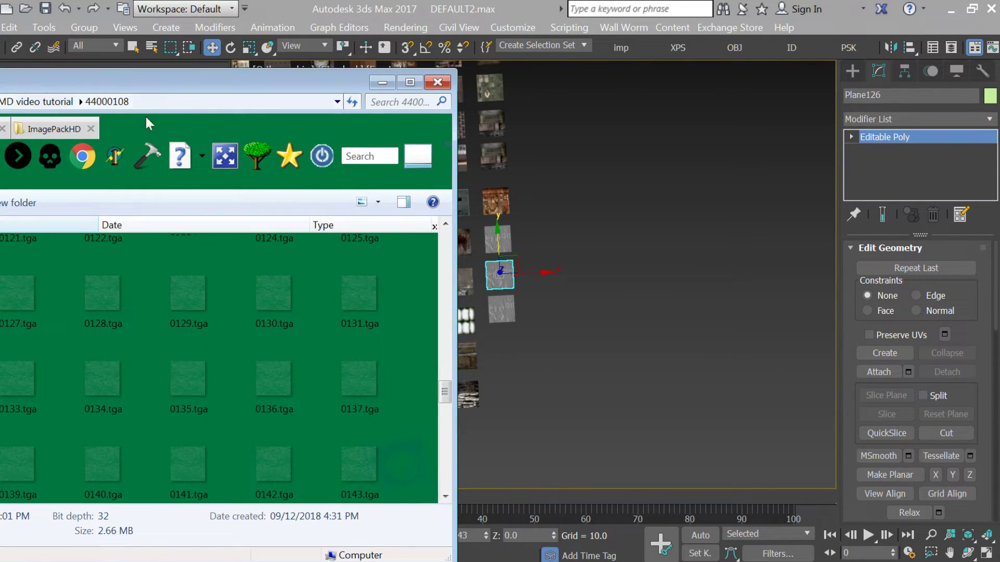
drag(499, 273, 495, 276)
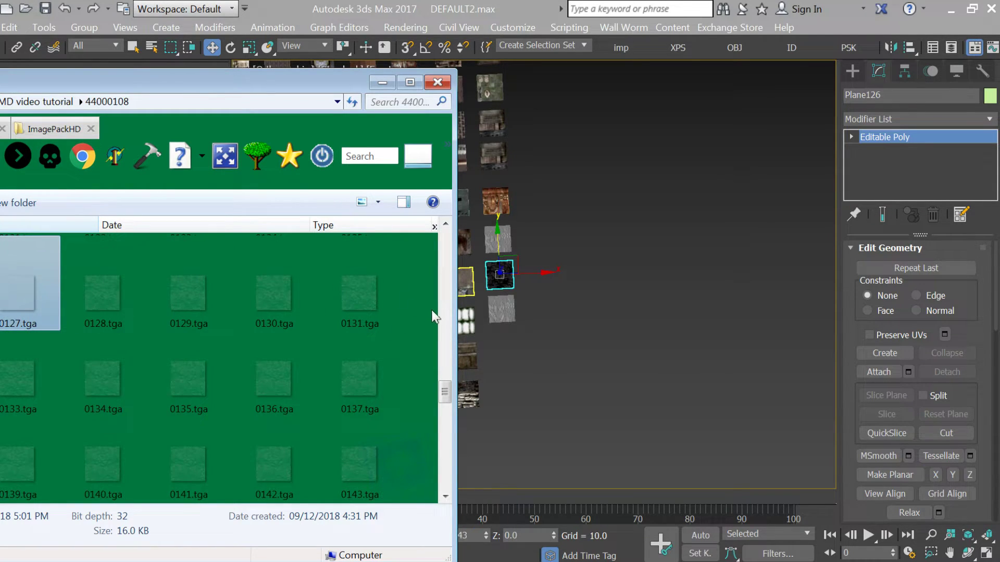
drag(494, 312, 497, 311)
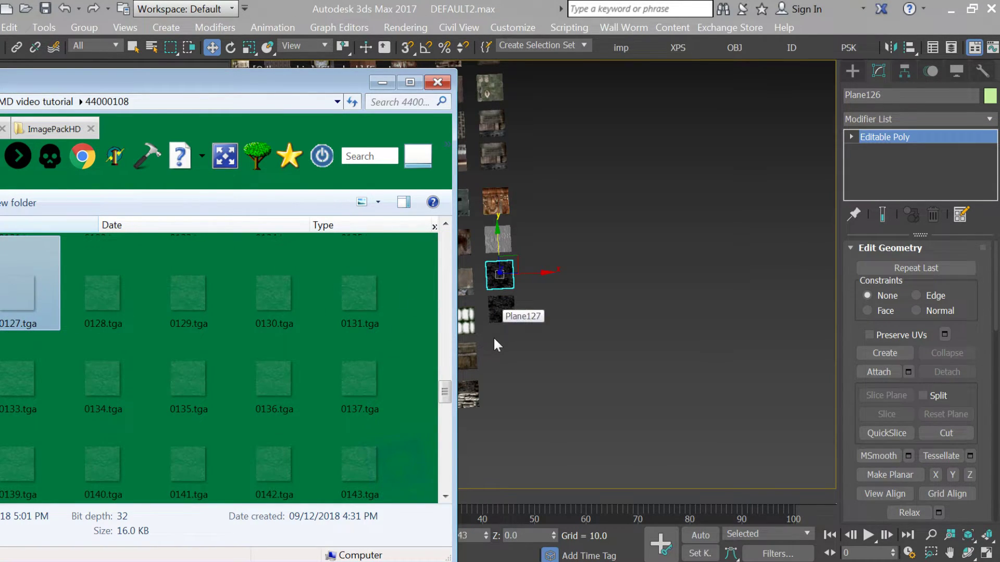
click(493, 333)
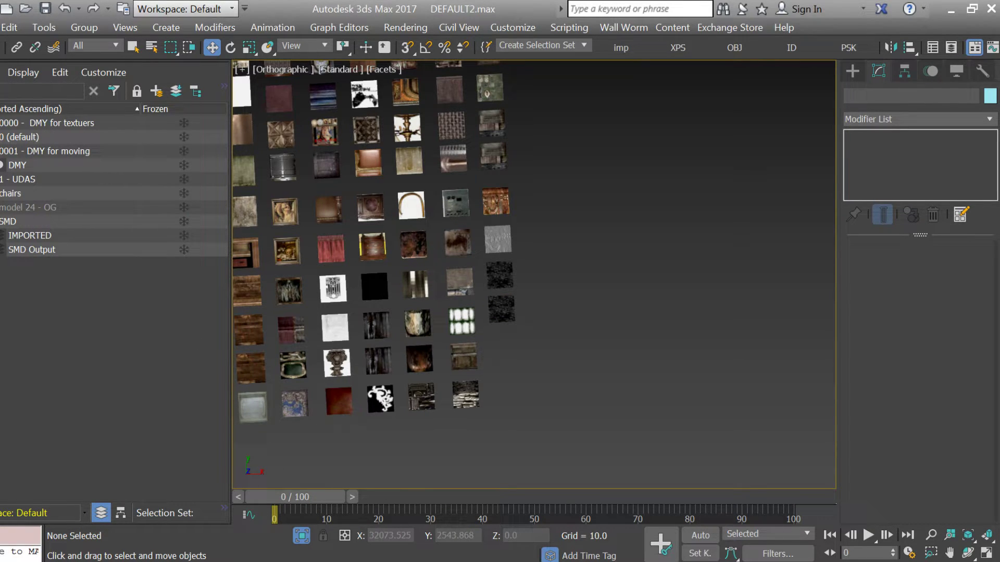
Select Plane000 through Plane127 in the texture dummy layer and export them as OBJ, overwriting 0000.obj
click(0, 123)
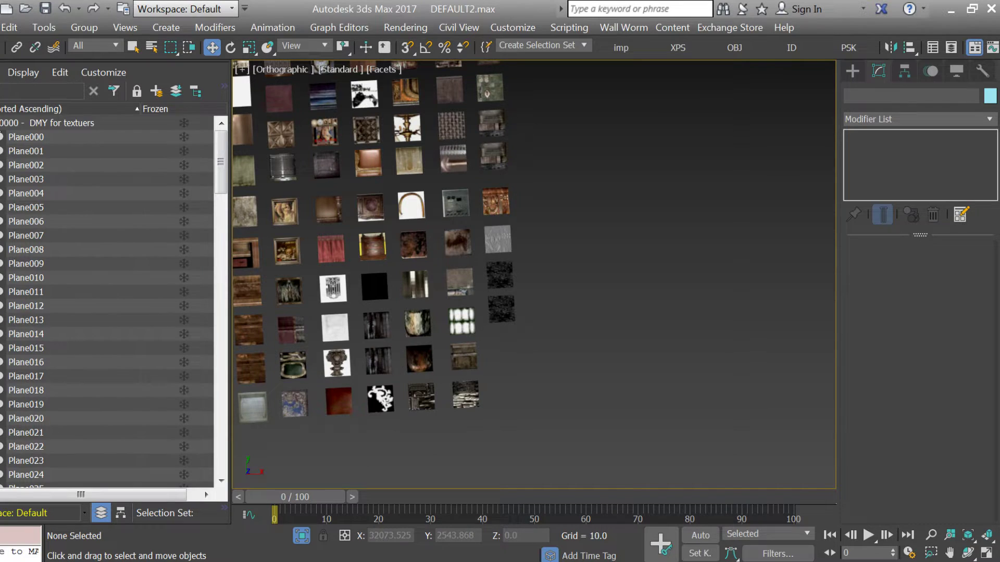
click(23, 141)
drag(221, 163, 218, 443)
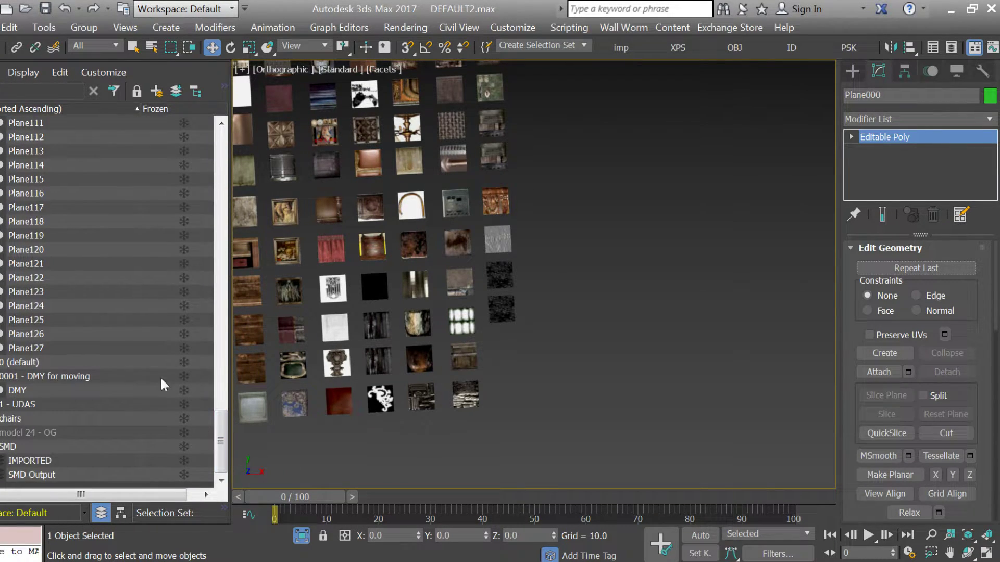
shift+click(28, 347)
click(734, 47)
double_click(128, 95)
key(Return)
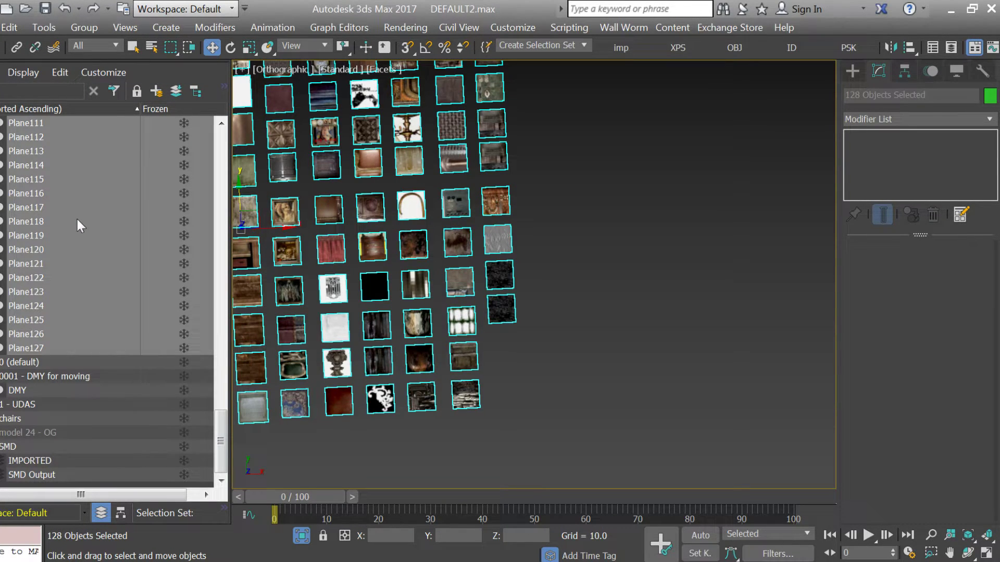
Switch to the file explorer and show the r108_04 folder of the SMD tool
key(alt+Tab)
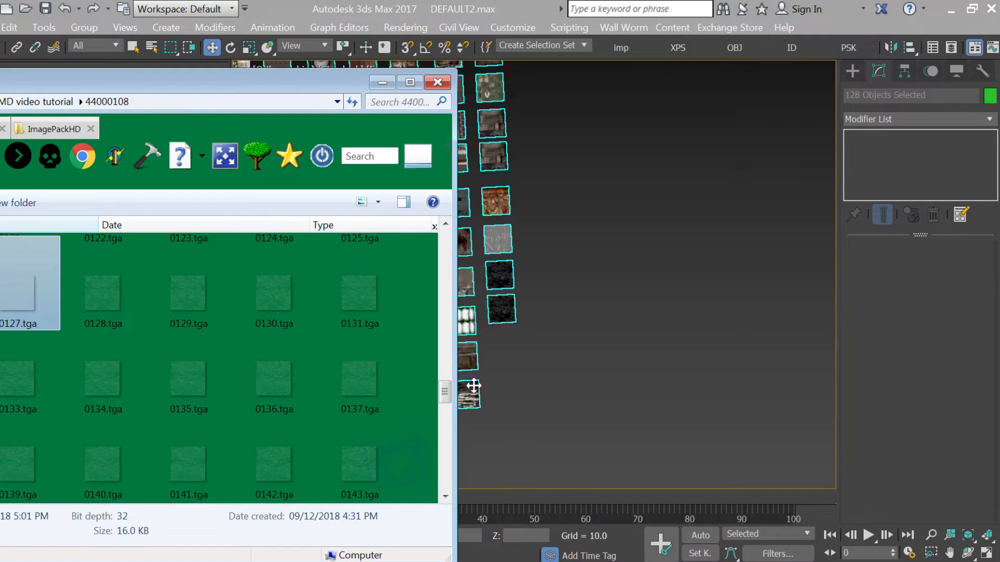
drag(348, 82, 729, 57)
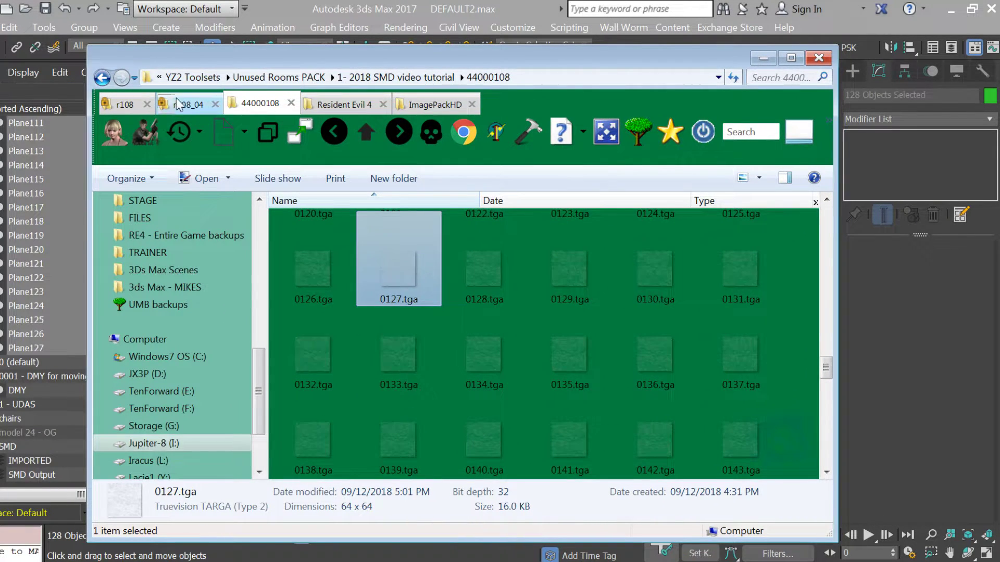
click(127, 104)
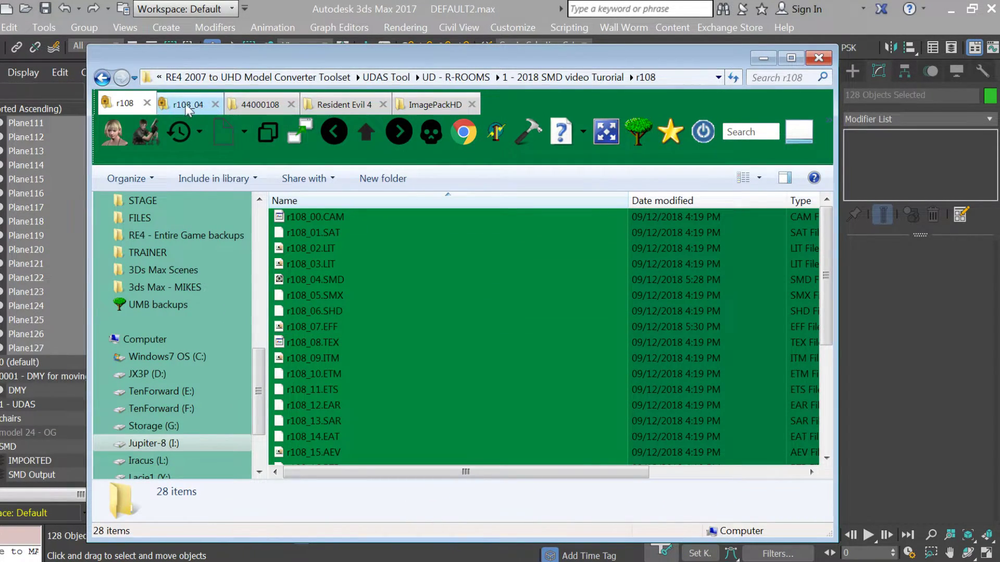
click(189, 107)
Delete 0002.tcs and 0002.tpl from the r108_04 folder, and restore both files
click(319, 339)
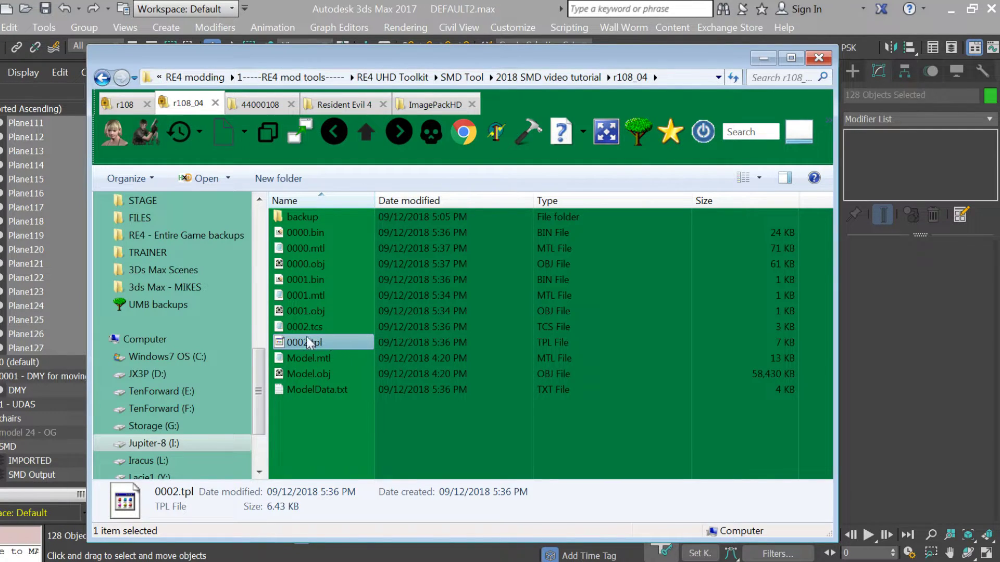
shift+click(301, 324)
key(Delete)
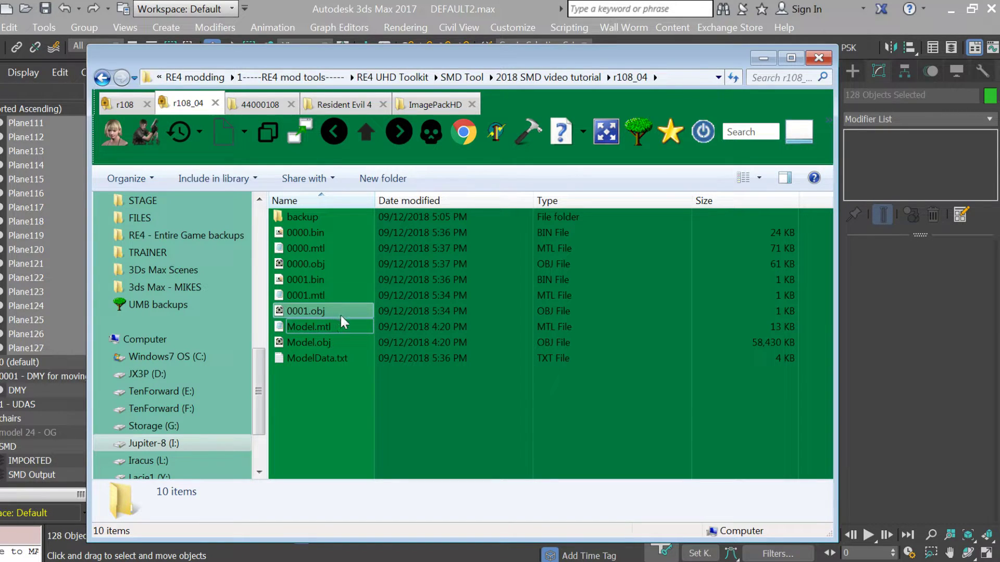
click(335, 386)
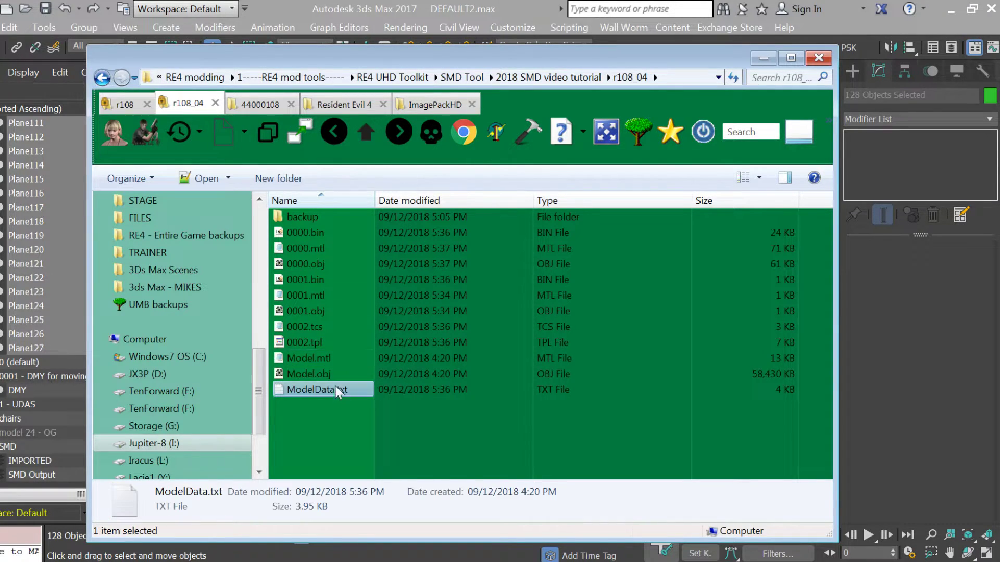
Examine the last texture entry of 0002.tcs in Notepad, close the file, and compare it with the planes in 3ds Max
double_click(304, 329)
drag(788, 149, 798, 484)
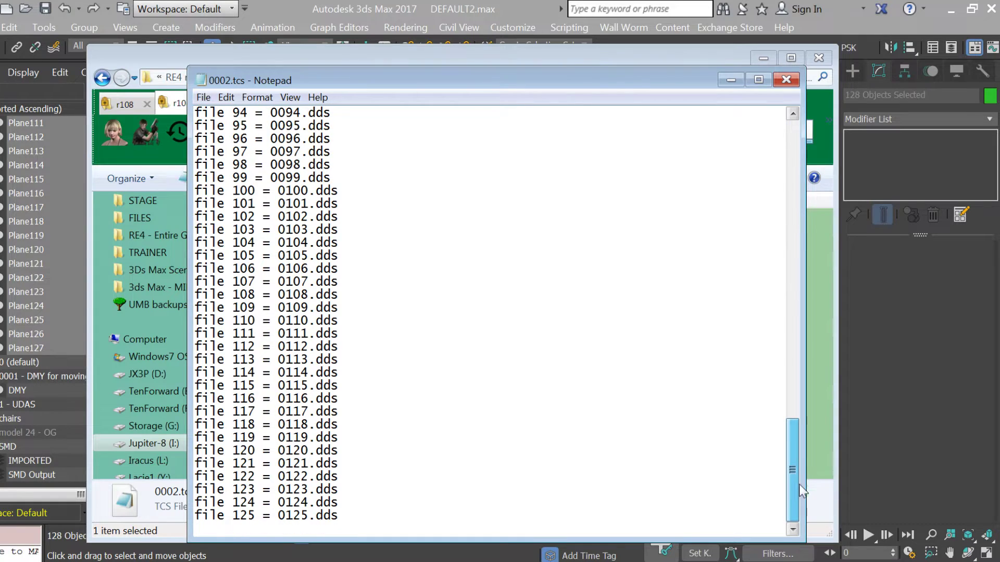
drag(341, 526, 202, 515)
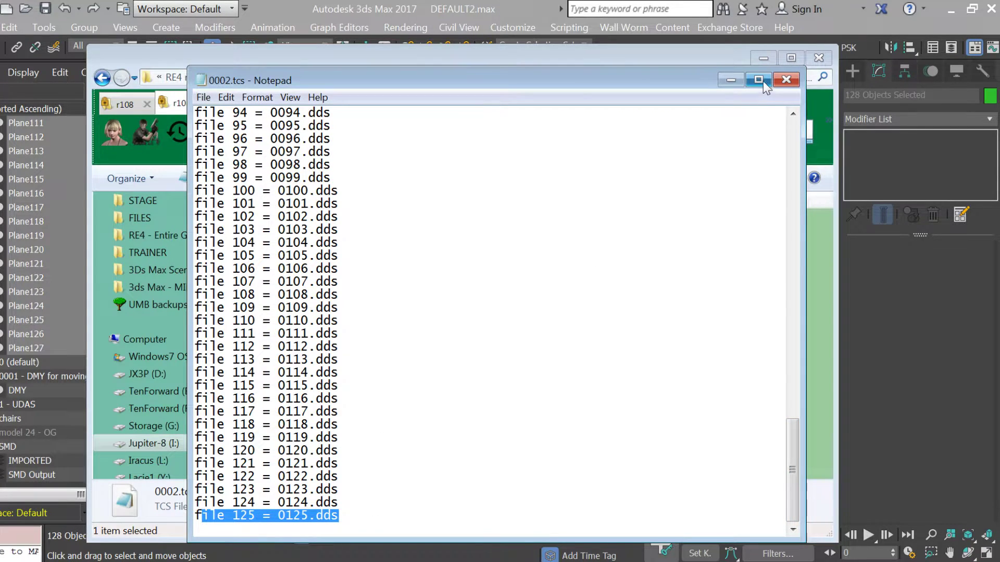
click(784, 80)
click(880, 312)
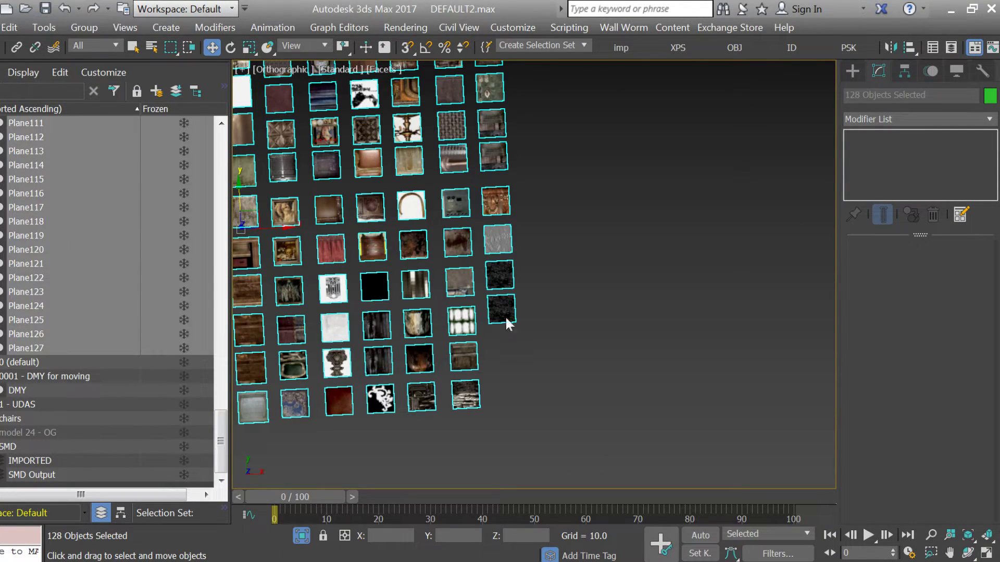
key(alt+Tab)
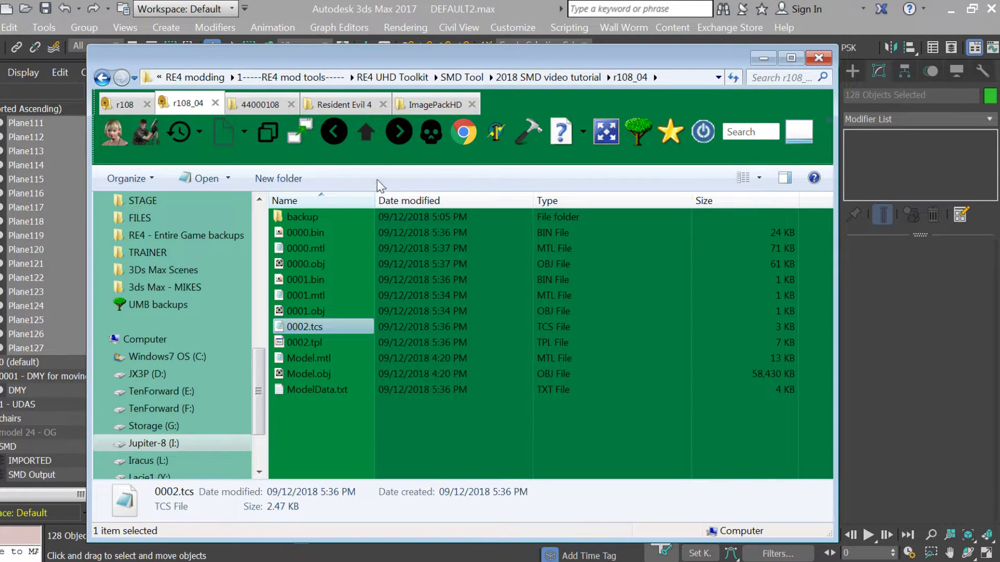
Run SMD_Repack.bat from the 2018 SMD video tutorial folder to rebuild the SMD with the newly exported models
click(368, 138)
double_click(337, 326)
key(Return)
double_click(337, 327)
key(Return)
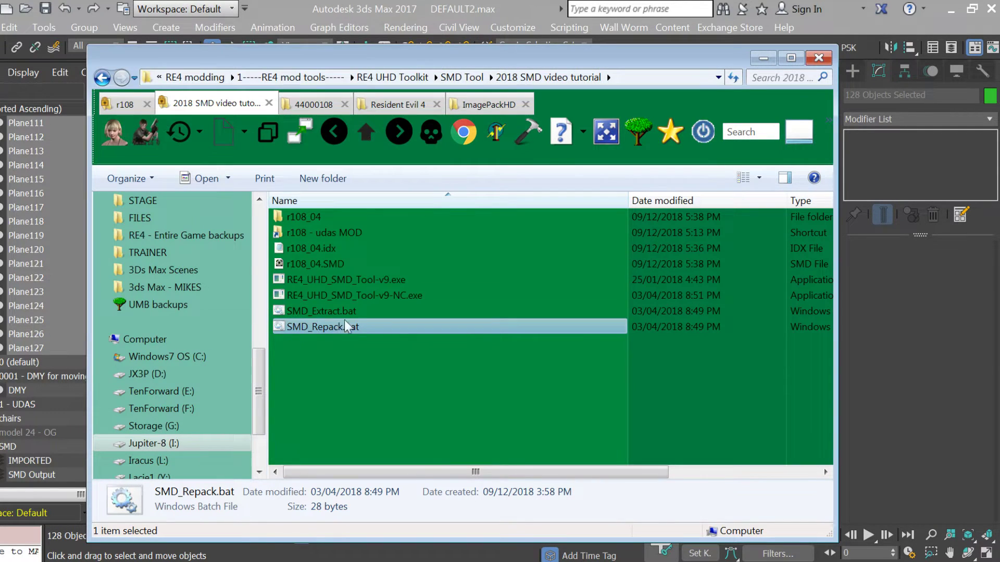
Open the repacked r108_04 folder, check the texture entries of 0002.tcs in Notepad, and close the file
double_click(314, 218)
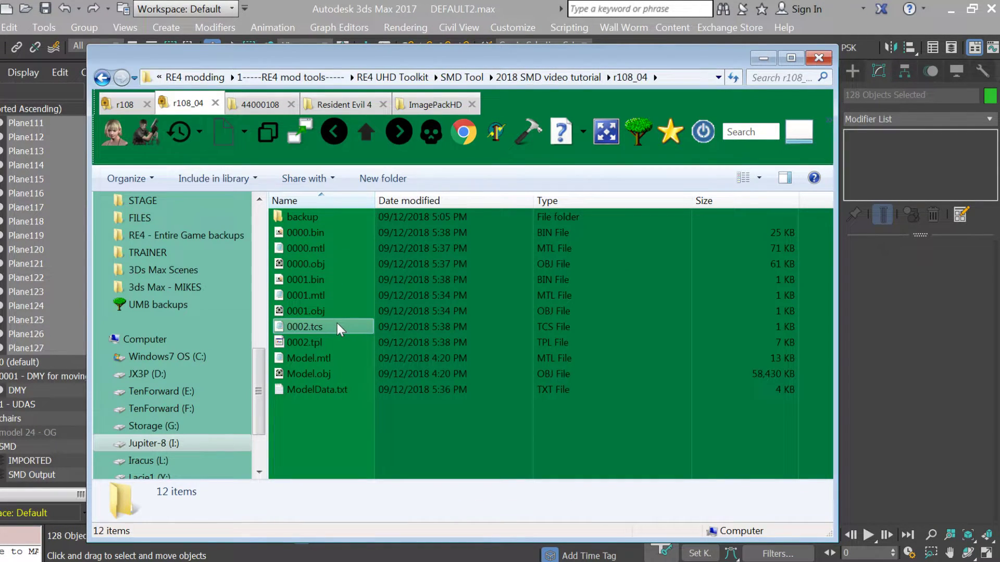
double_click(336, 326)
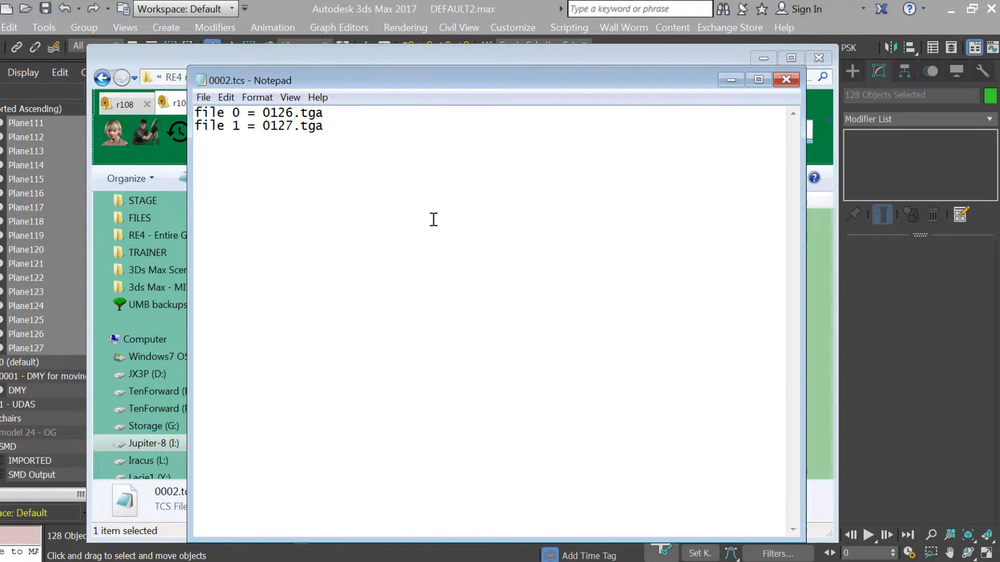
click(788, 80)
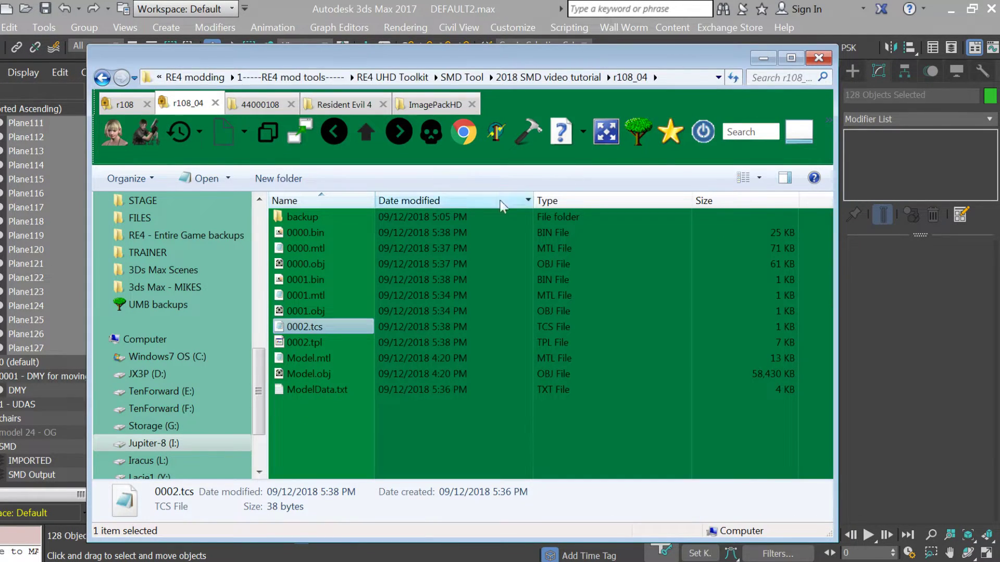
Delete 0002.tpl and 0002.tcs from the r108_04 folder
click(317, 345)
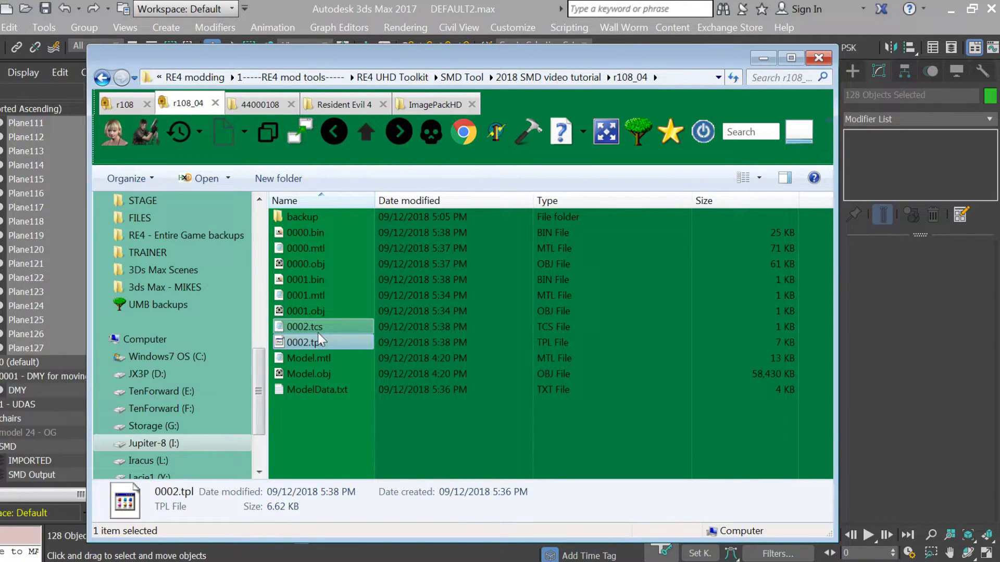
ctrl+click(318, 330)
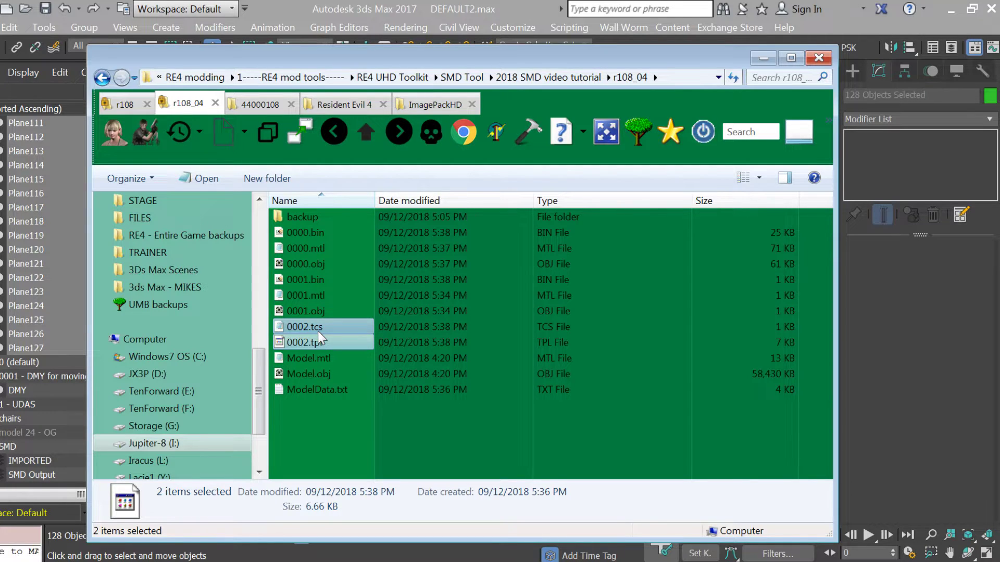
key(Delete)
key(Return)
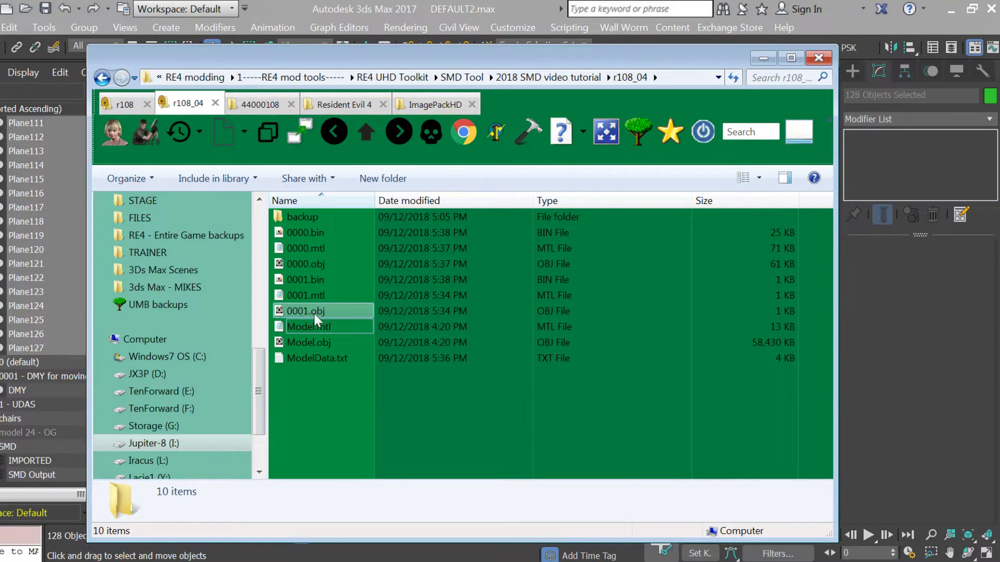
Look into the backup folder, check the FirstCustomTextureIndex value of r108_04.idx in Notepad, and close the file
double_click(302, 217)
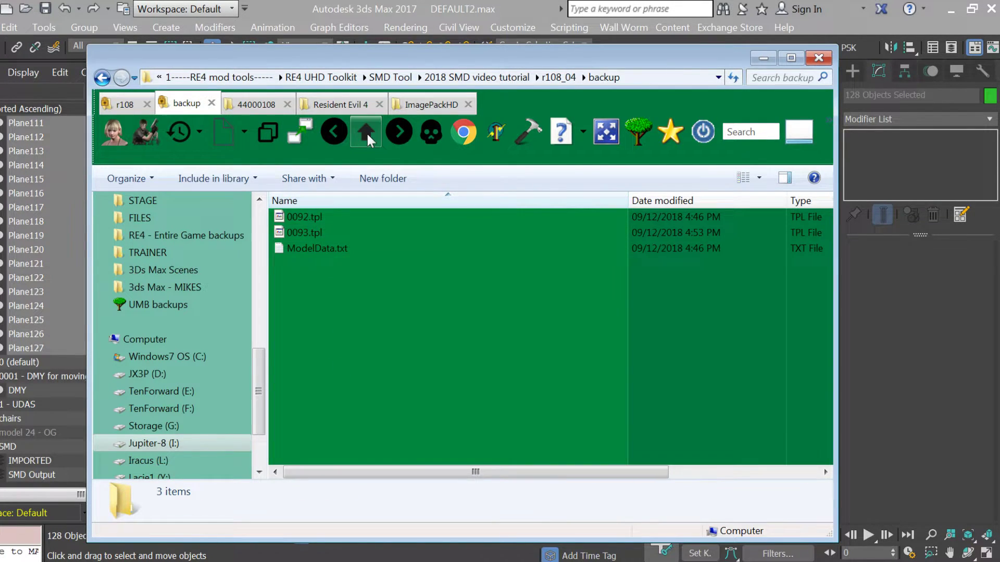
click(366, 133)
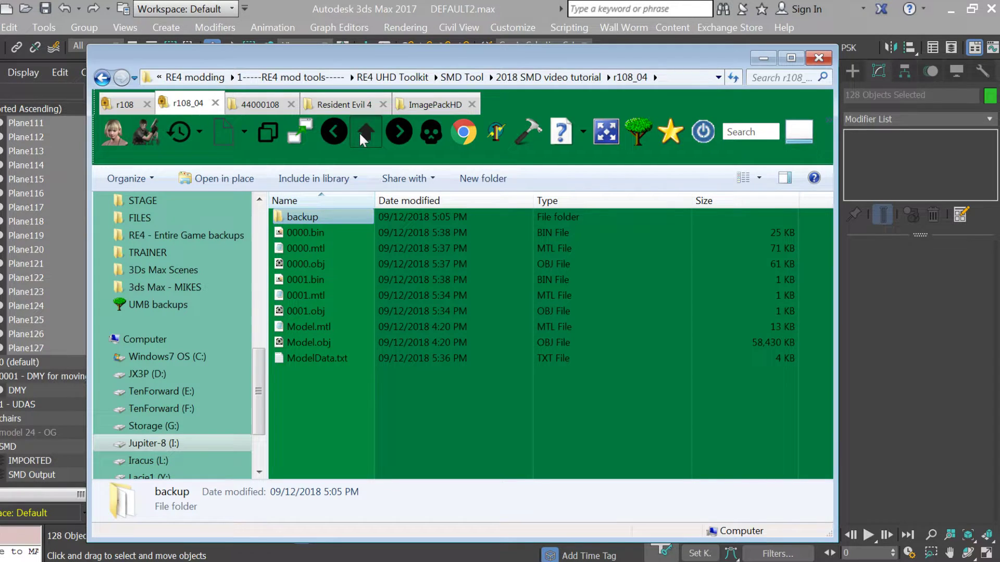
click(359, 132)
double_click(324, 243)
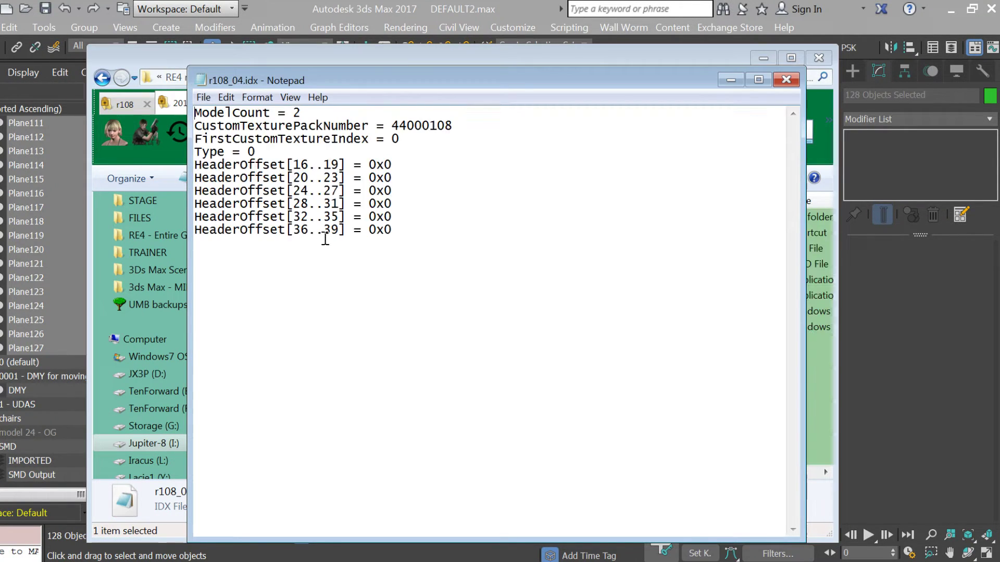
double_click(394, 139)
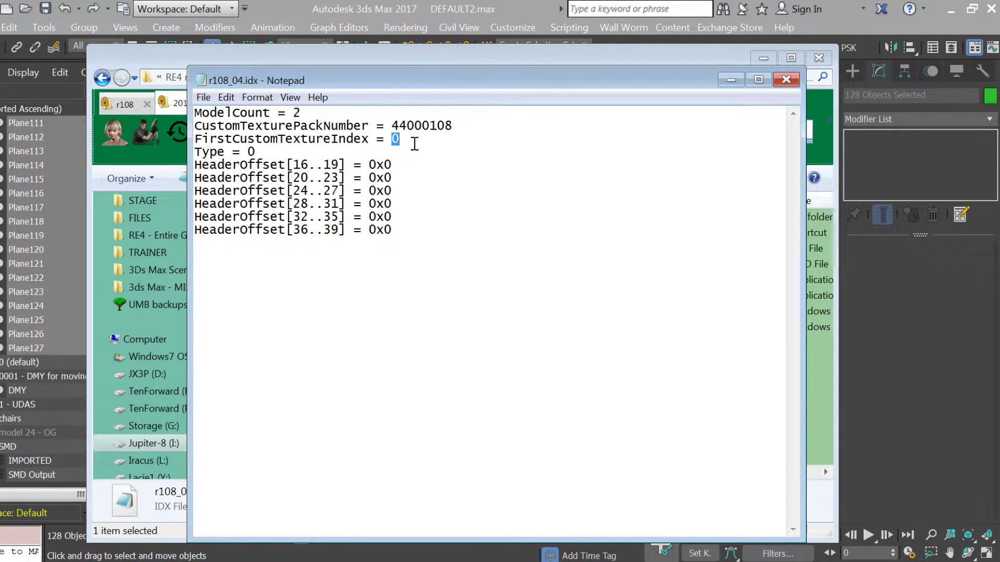
click(781, 80)
Rerun SMD_Repack.bat to rebuild the SMD, and check the last texture entries of the new 0002.tcs in Notepad
double_click(314, 321)
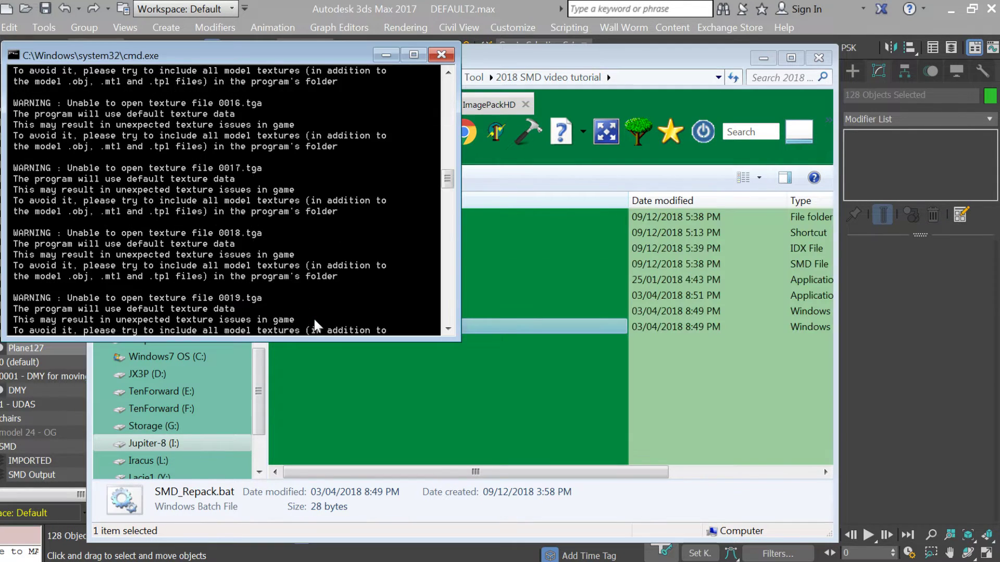
key(Return)
double_click(299, 223)
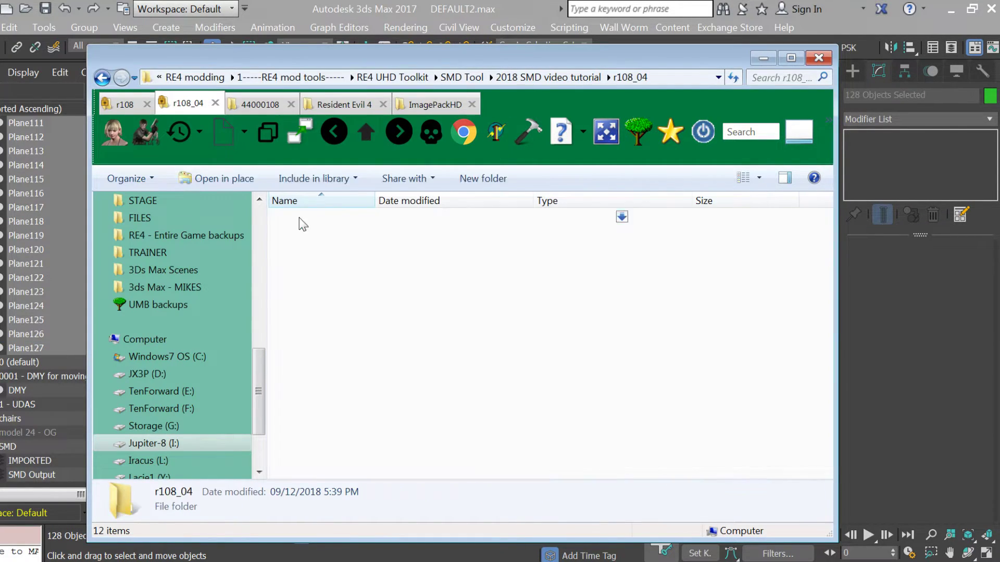
double_click(321, 321)
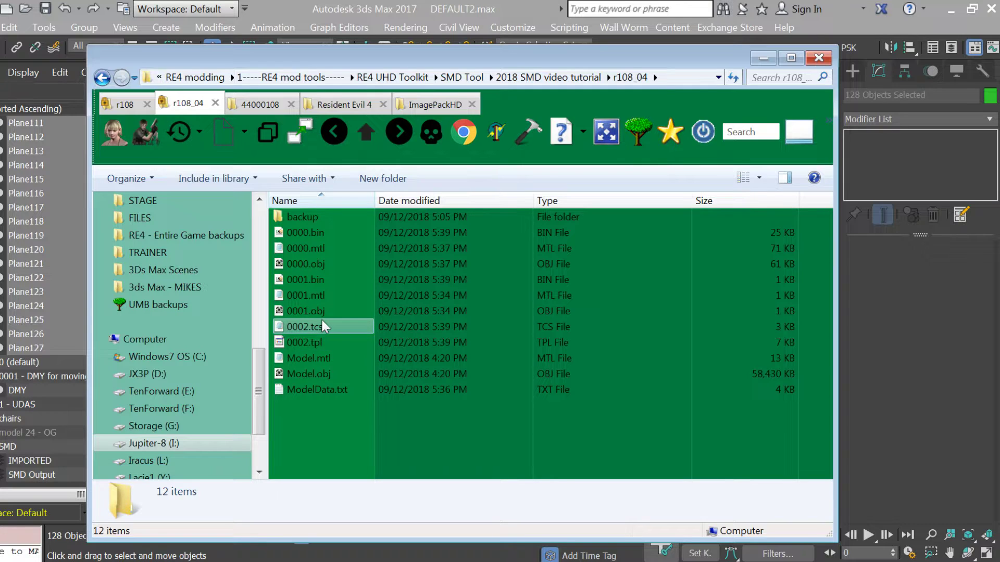
scroll(494, 256, down, 20)
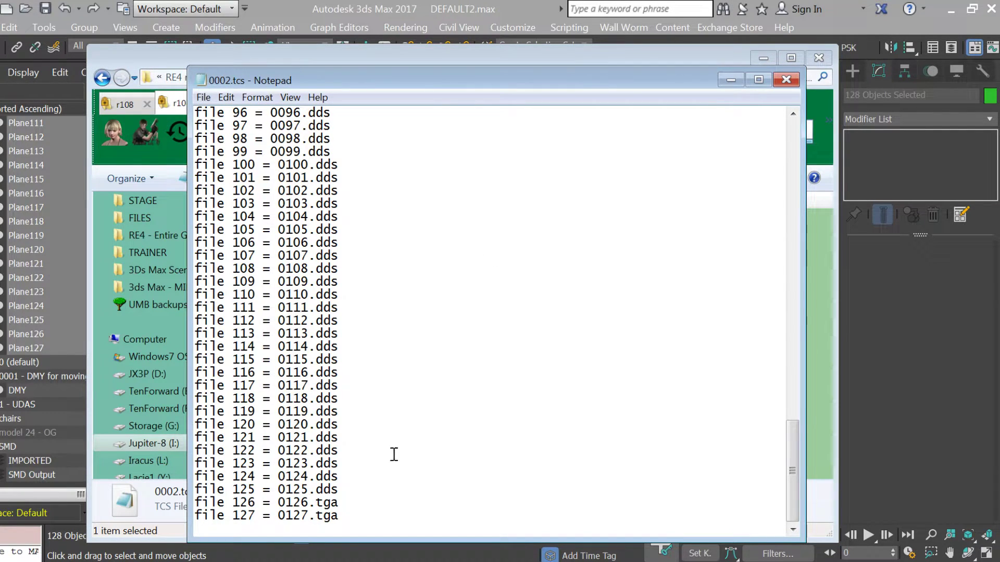
drag(354, 524, 280, 500)
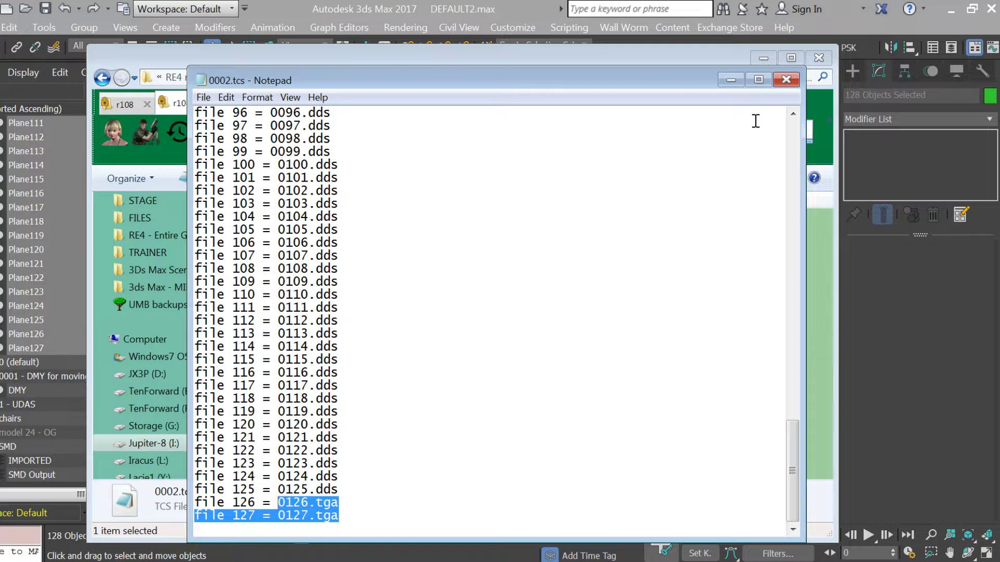
click(785, 79)
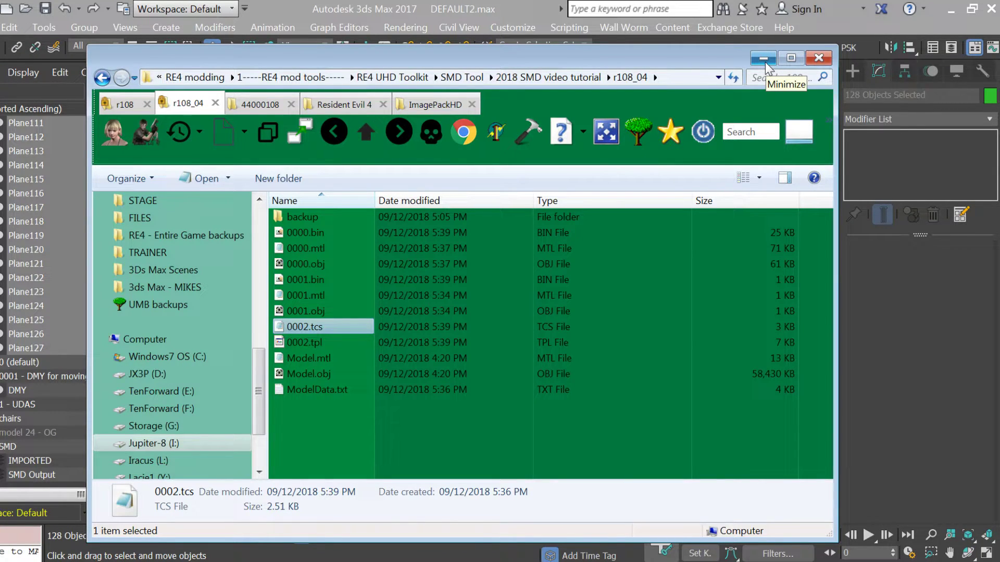
Switch to 3ds Max and compare the last texture entries with Plane127 and its neighbouring dummy planes
click(30, 347)
click(29, 351)
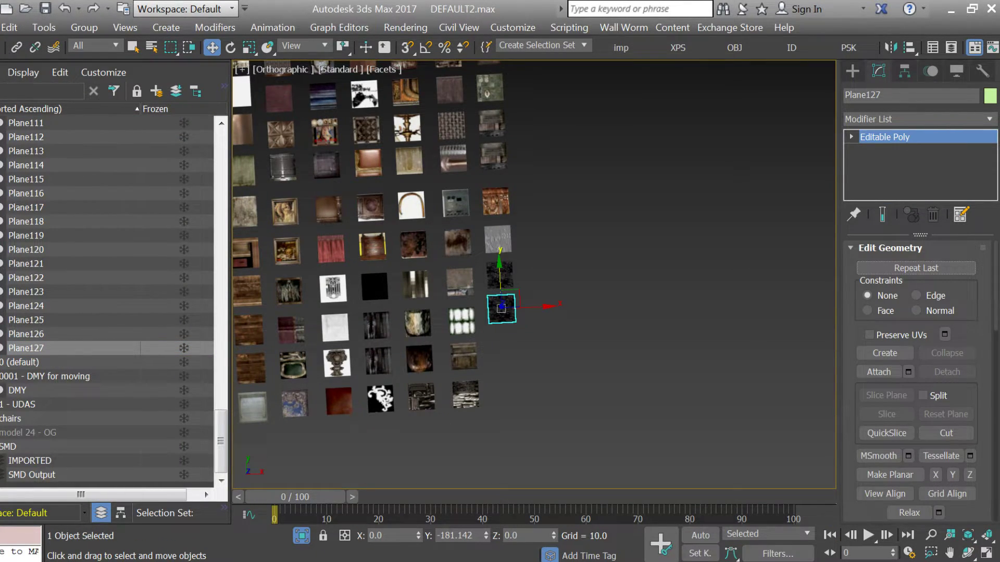
key(alt+Tab)
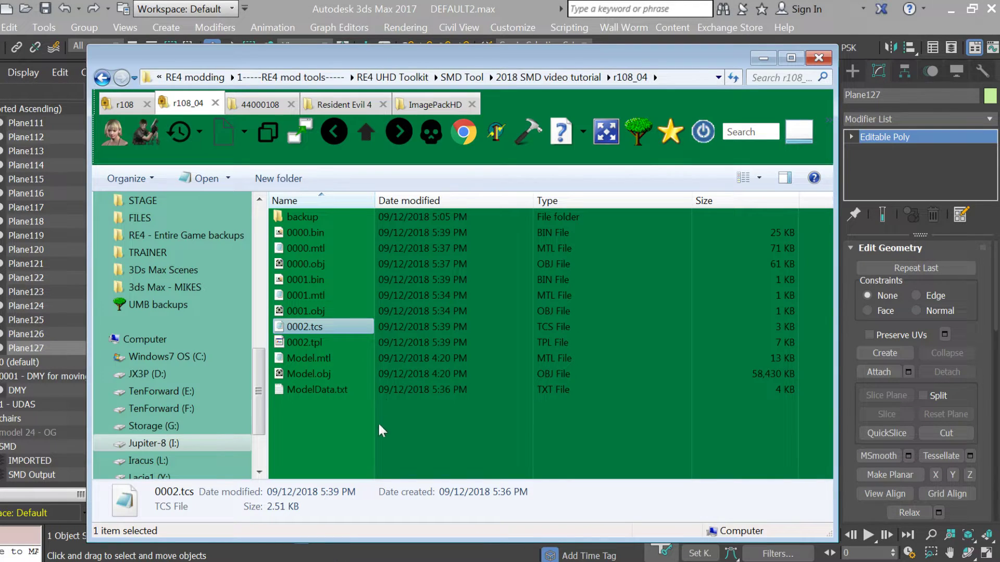
click(12, 239)
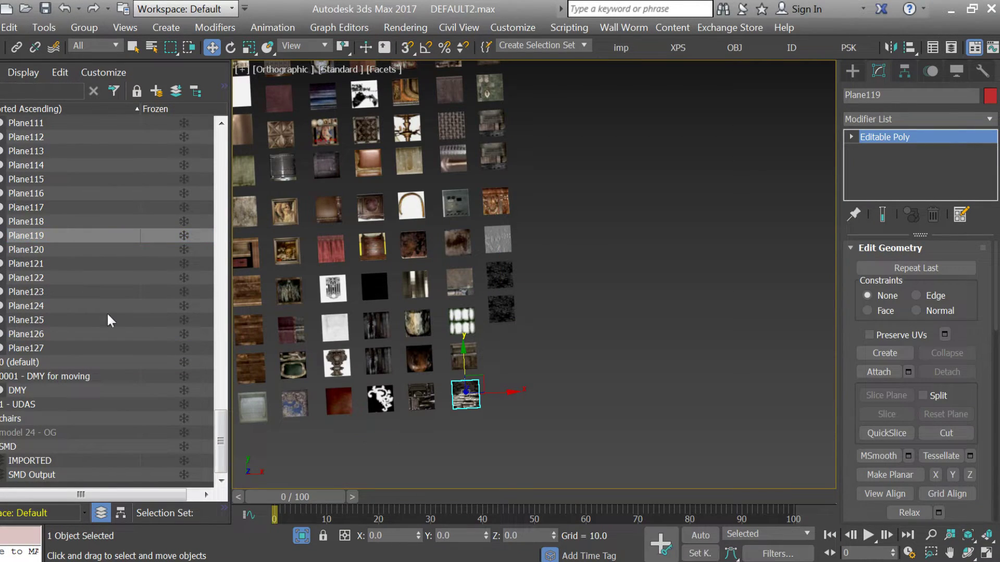
Collapse the texture dummy layer, expand the IMPORTED layer, and exit isolation to show the whole imported room
drag(220, 440, 193, 132)
click(1, 123)
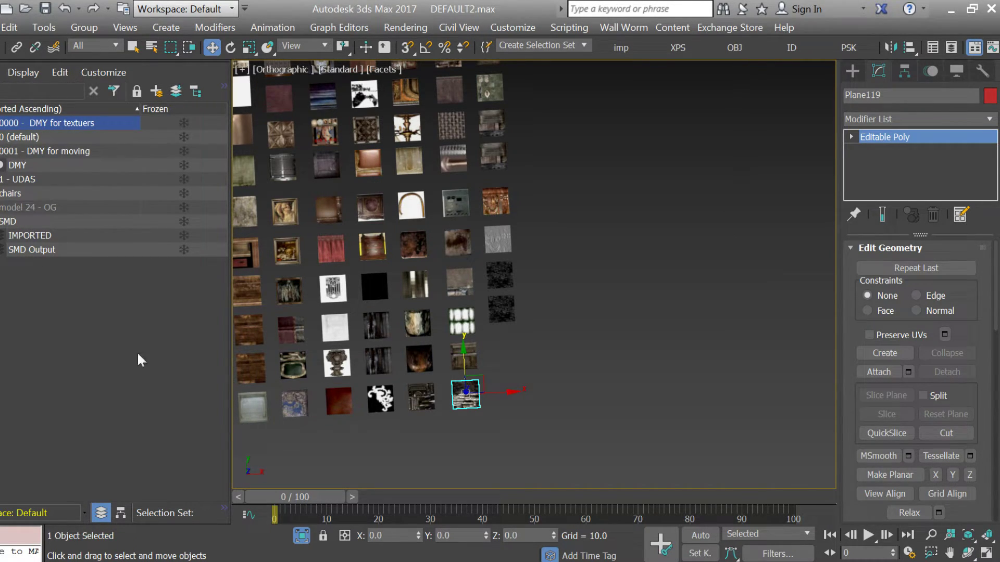
drag(274, 428, 368, 466)
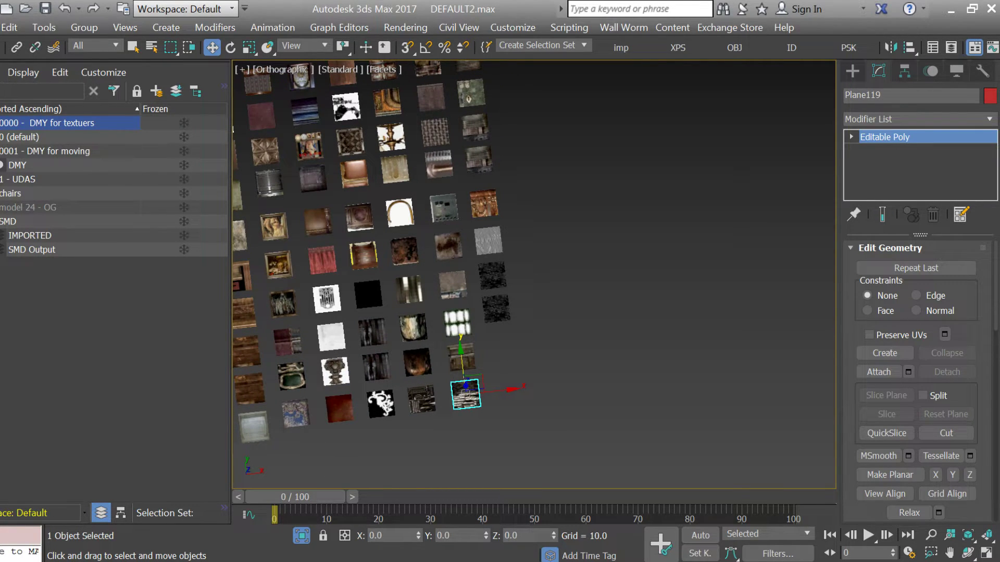
click(1, 235)
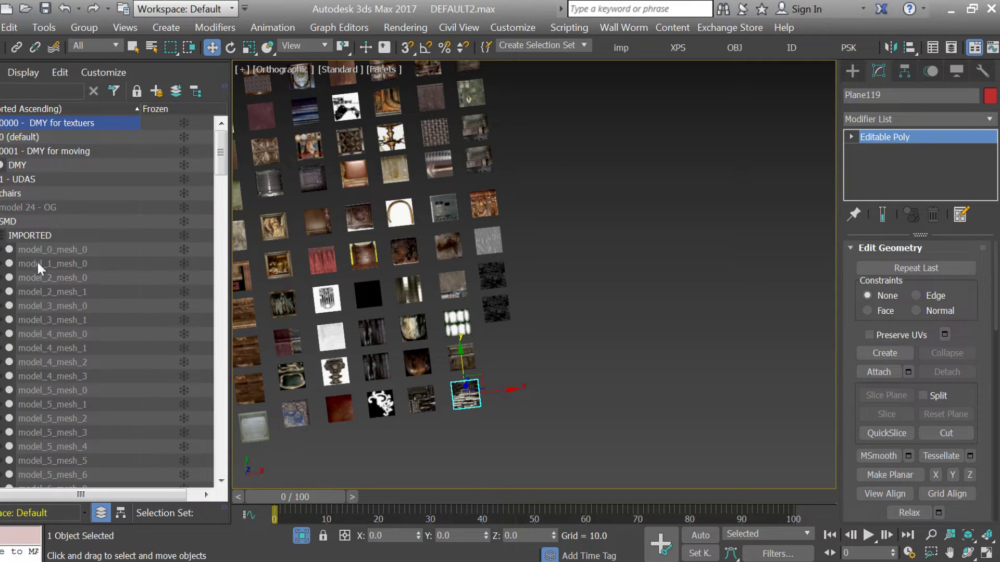
click(301, 535)
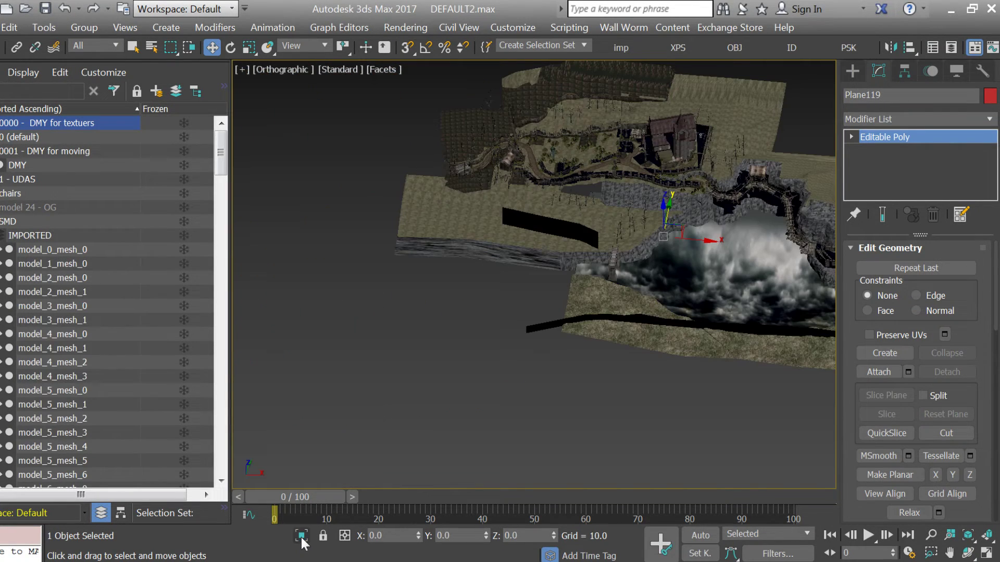
drag(300, 453, 401, 446)
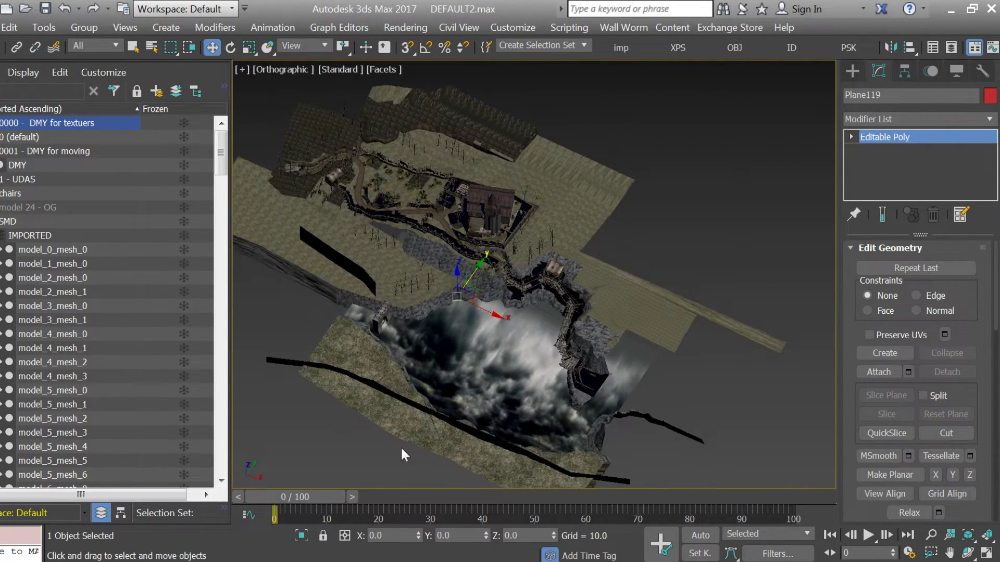
Select several roof, wall and tower meshes of the church in the imported room
click(508, 198)
scroll(453, 237, up, 5)
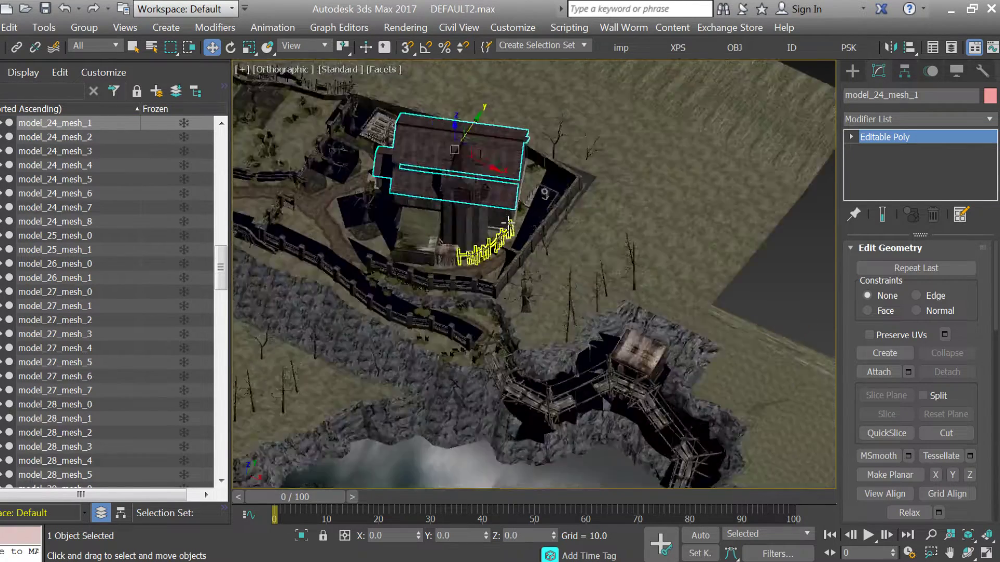
ctrl+click(453, 234)
ctrl+click(491, 163)
ctrl+click(470, 156)
drag(435, 146, 492, 136)
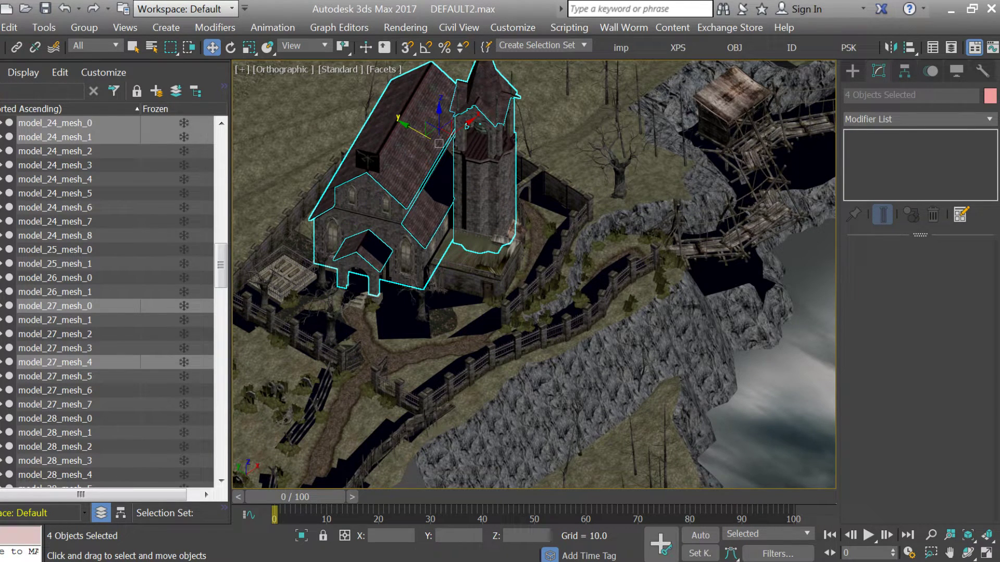
Look at the textures in the 44000108 folder in the file manager, and return to 3ds Max
key(alt+Tab)
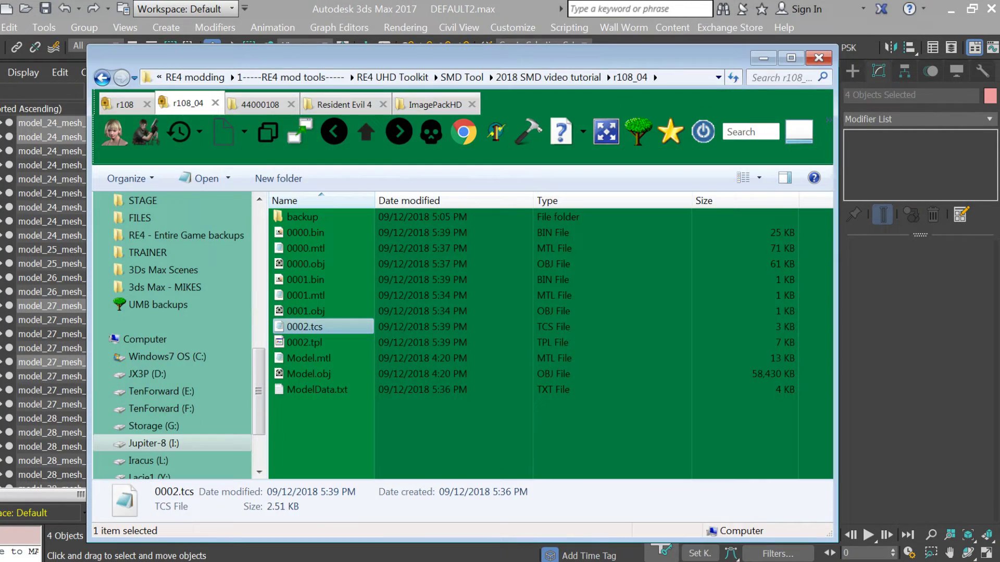
click(294, 102)
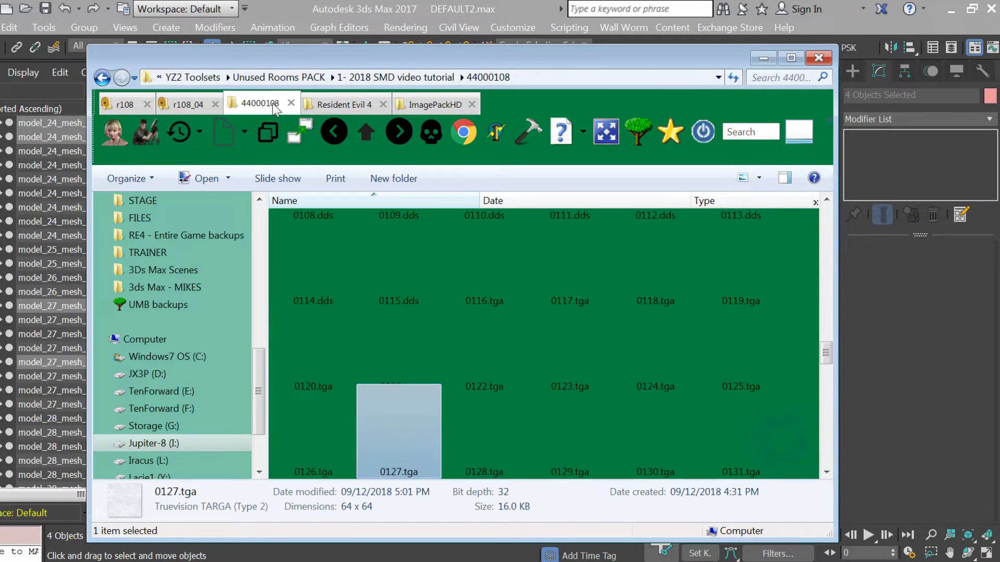
click(883, 341)
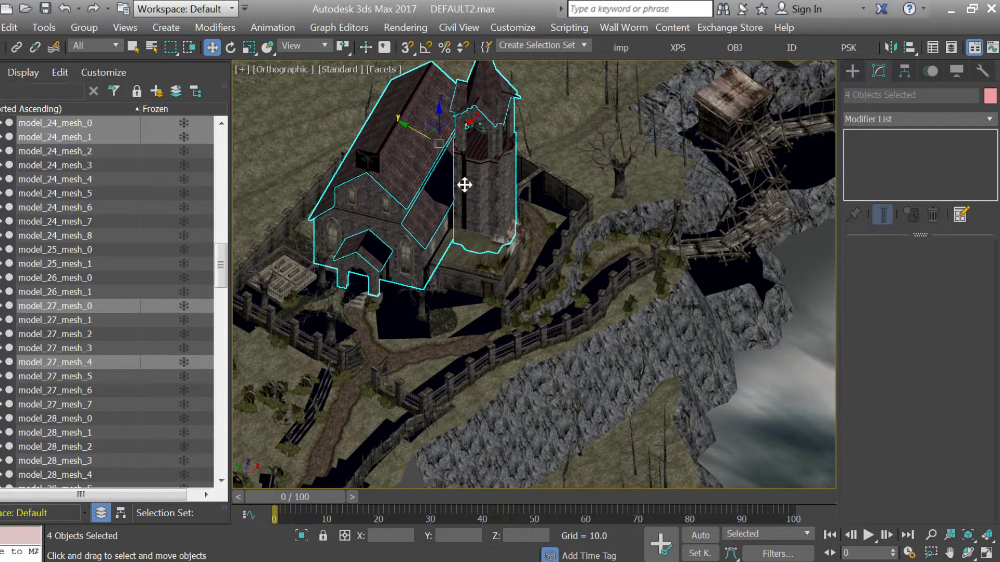
Select the room meshes together with the texture planes, and clear the selection
drag(454, 331, 457, 354)
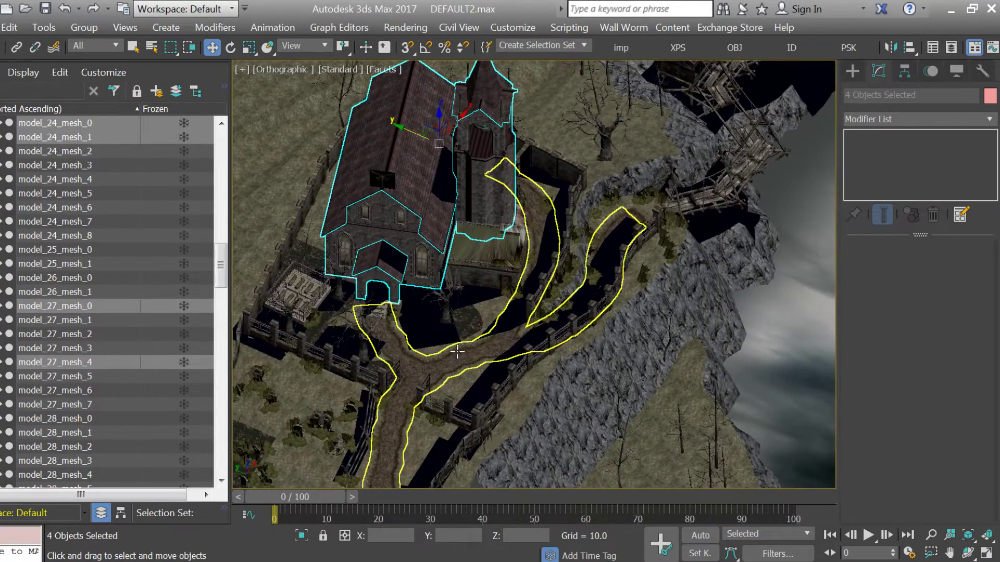
scroll(457, 354, down, 5)
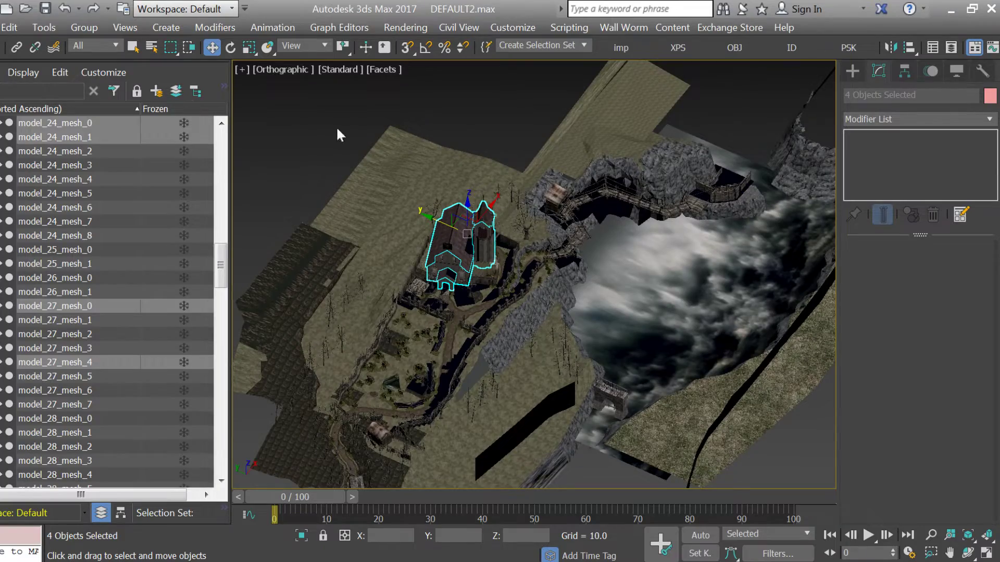
drag(663, 392, 714, 437)
drag(585, 404, 663, 393)
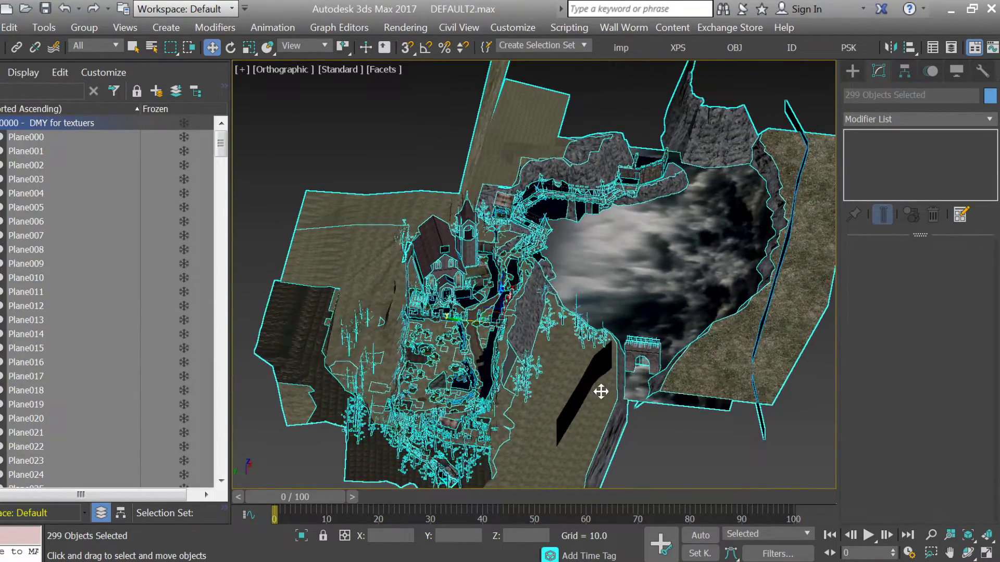
click(405, 161)
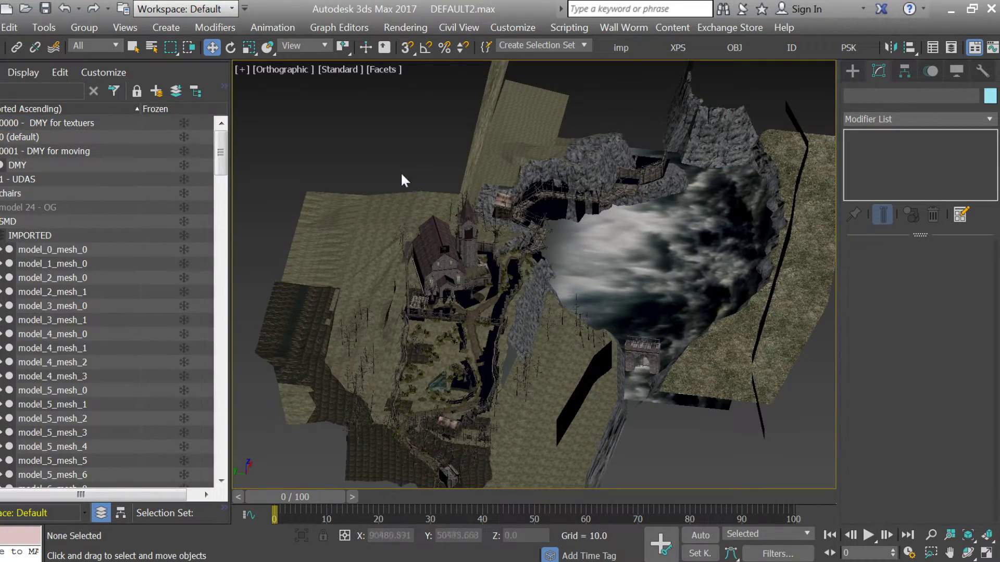
Select only the meshes that make up the church's bell tower, leaving out the main building and trees
click(461, 285)
scroll(455, 290, up, 6)
scroll(466, 278, up, 5)
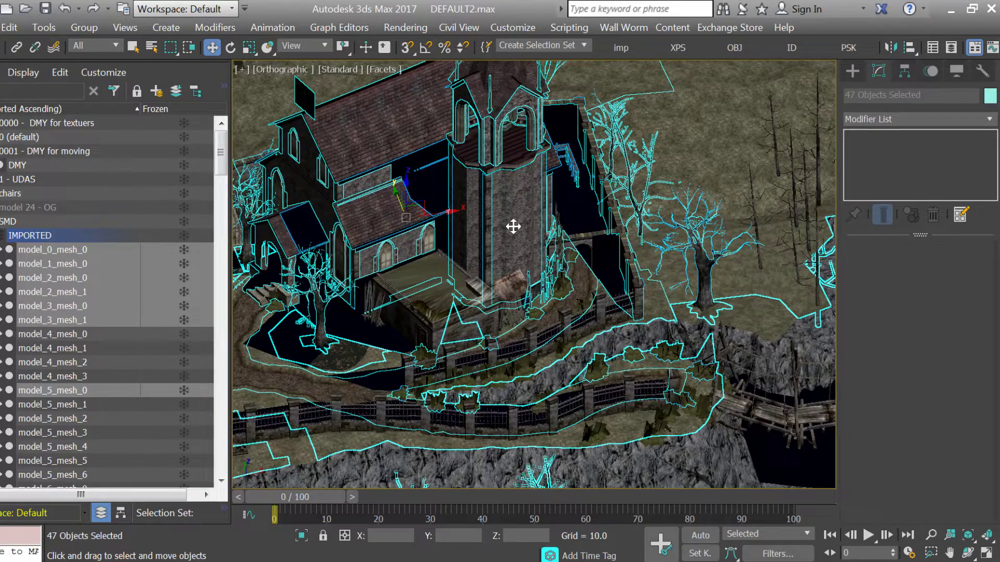
click(513, 226)
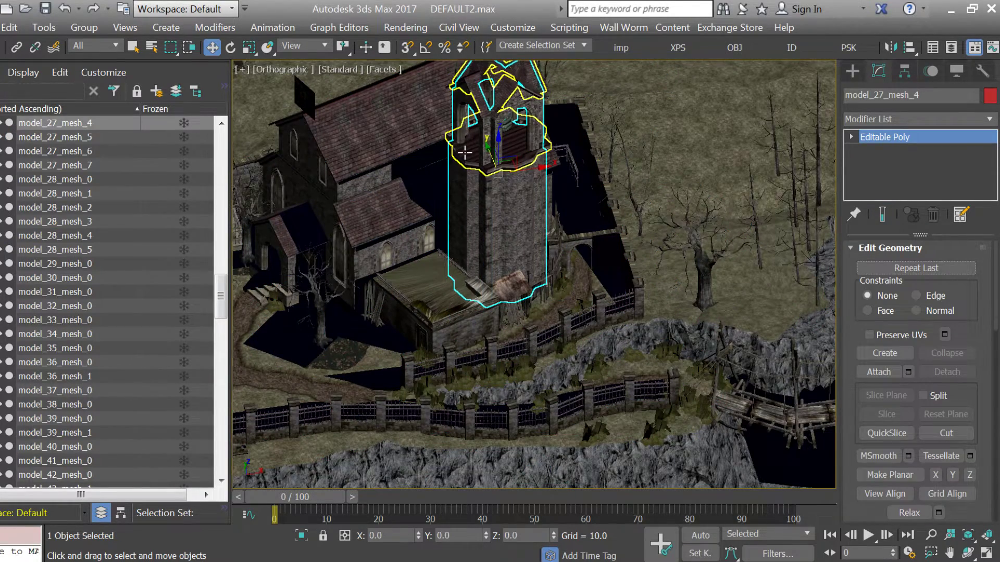
ctrl+click(465, 152)
scroll(439, 297, down, 3)
ctrl+click(462, 190)
drag(635, 145, 414, 252)
drag(570, 211, 580, 177)
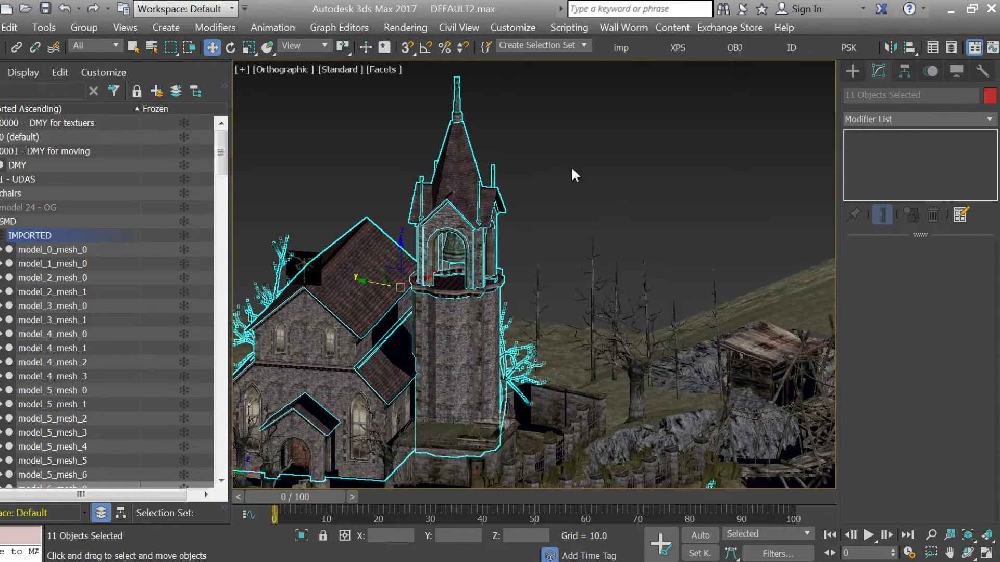
drag(489, 210, 510, 226)
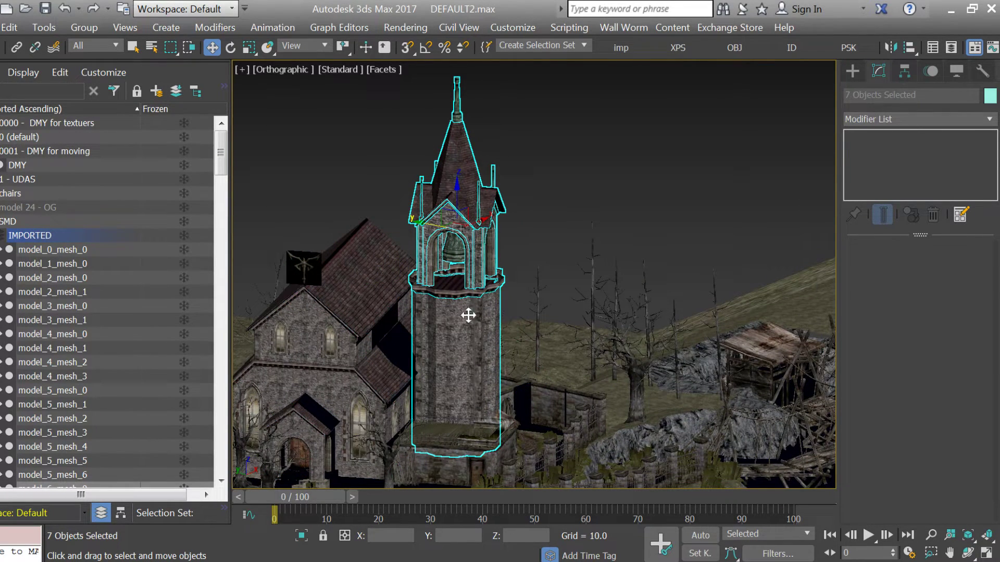
Cancel the opened OBJ export and tilt the selected bell tower slightly with the Rotate tool
key(ctrl+e)
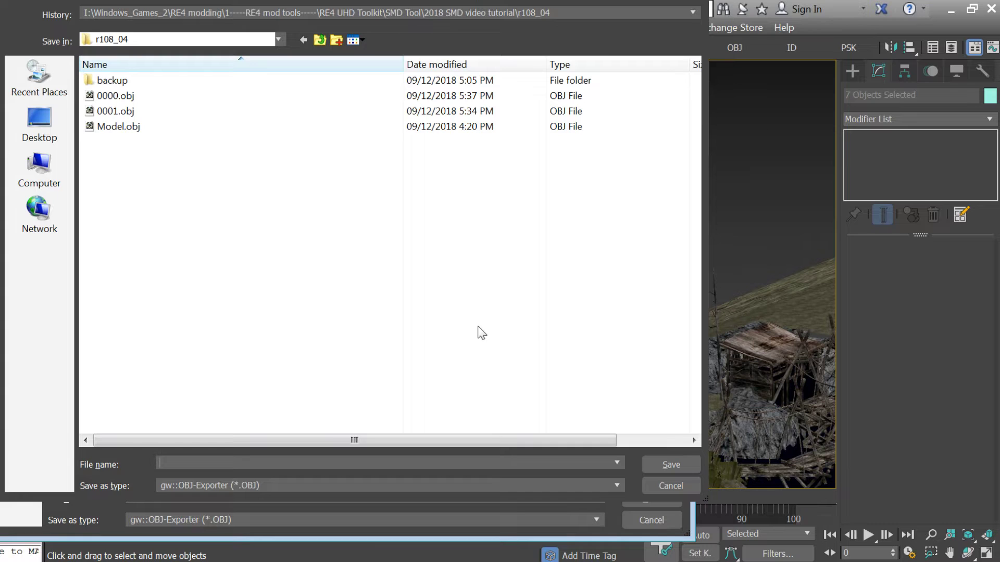
key(Escape)
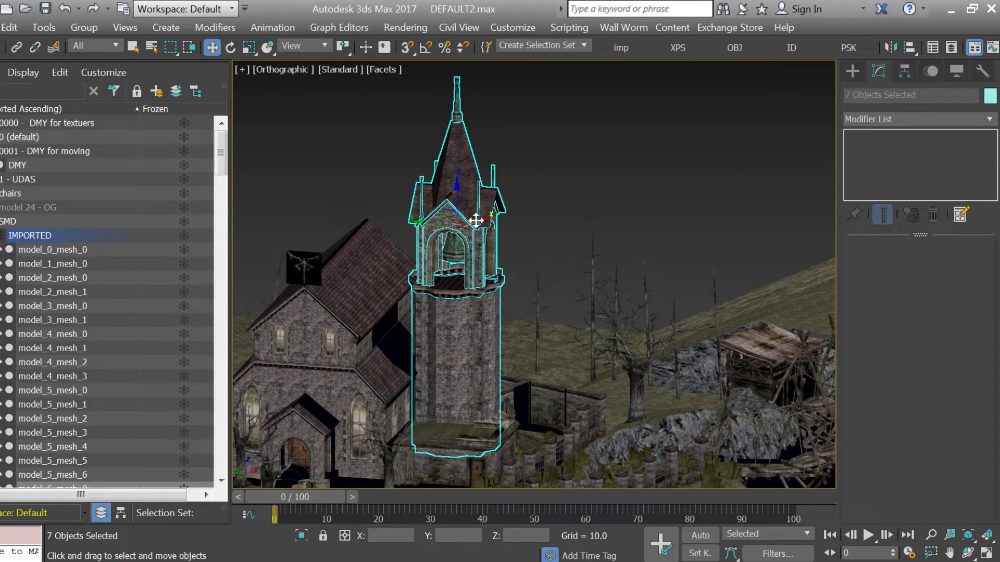
key(e)
drag(474, 199, 477, 203)
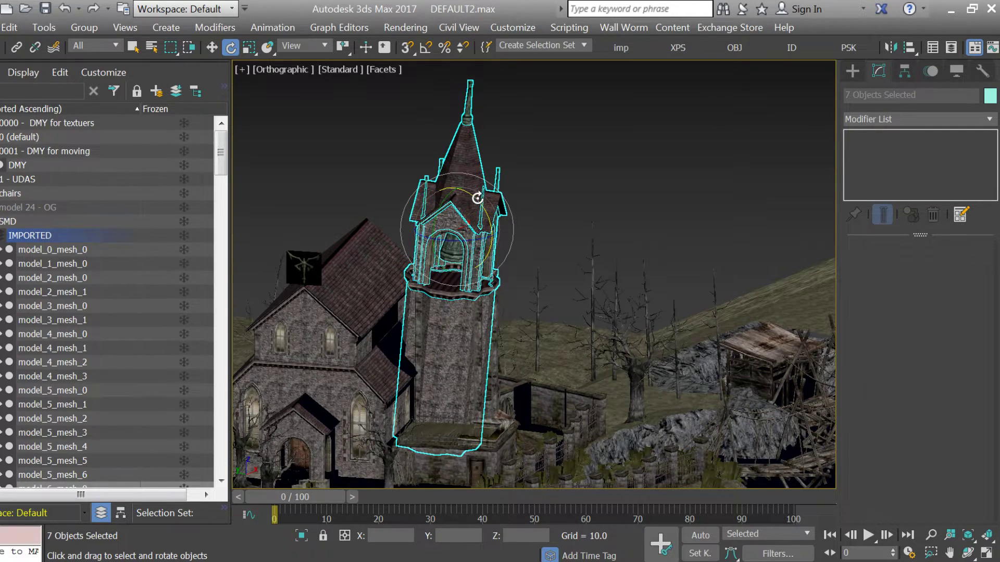
Export the selected tilted bell tower to the r108_04 folder as OBJ file 0002, skipping the missing maps
key(ctrl+e)
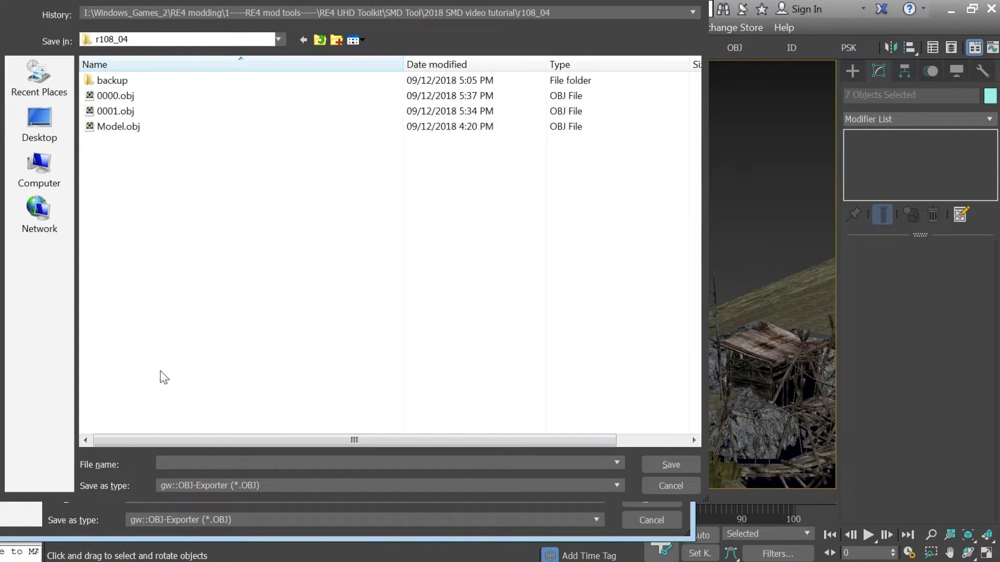
text(0002)
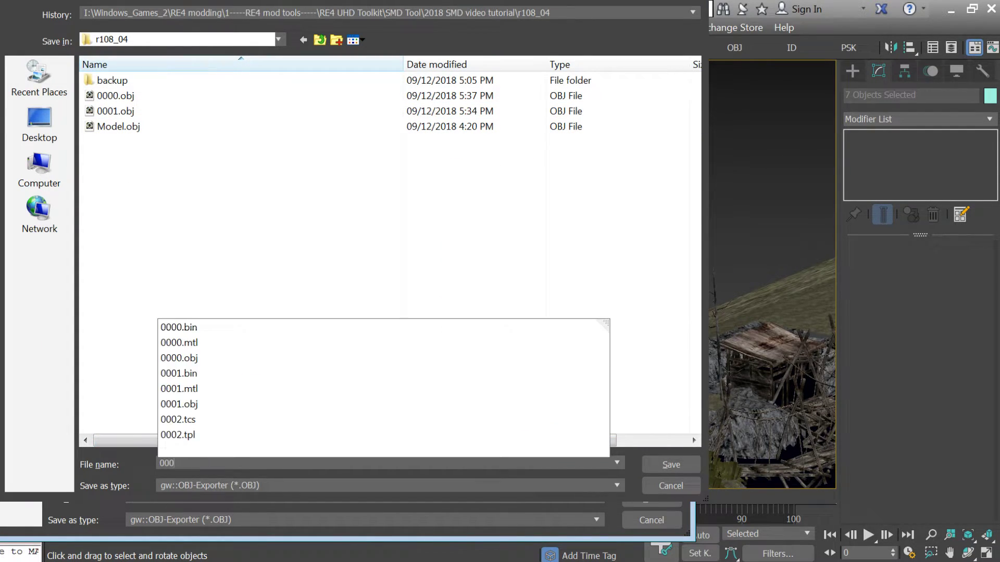
key(Return)
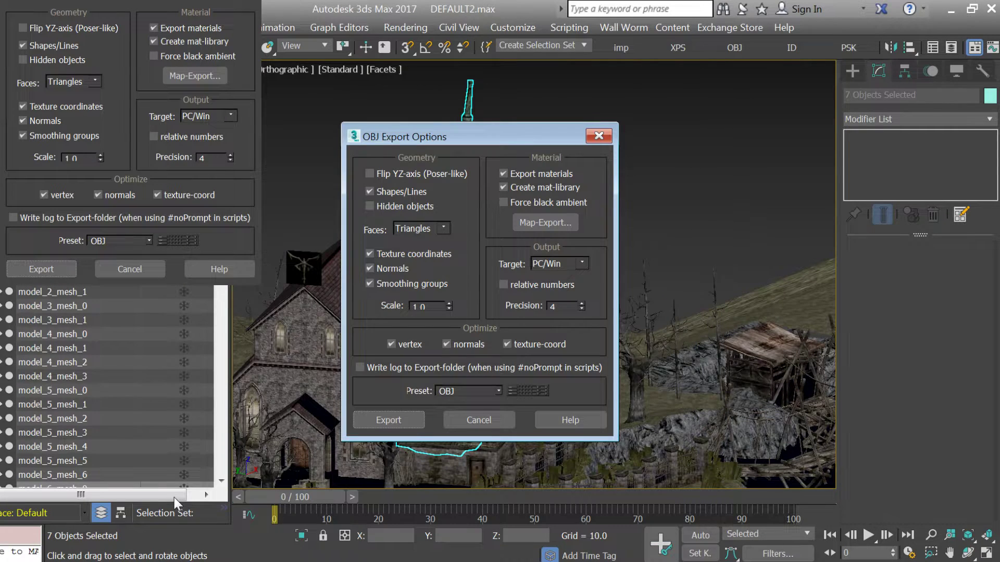
key(Return)
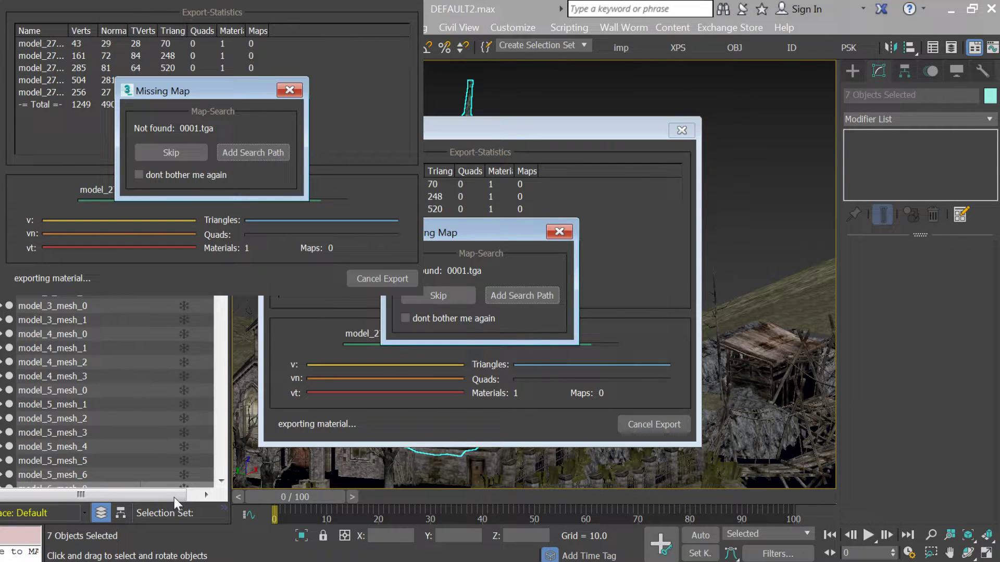
click(455, 315)
click(455, 298)
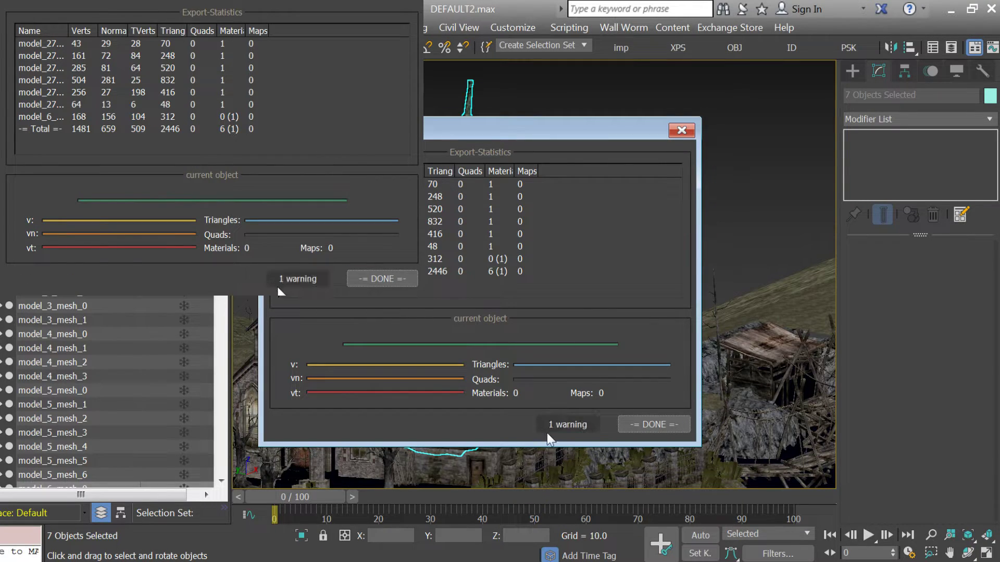
click(651, 424)
Move 0002.tcs and 0002.tpl from the r108_04 folder to the Recycle Bin, and preview 0002.obj in Noesis
click(384, 561)
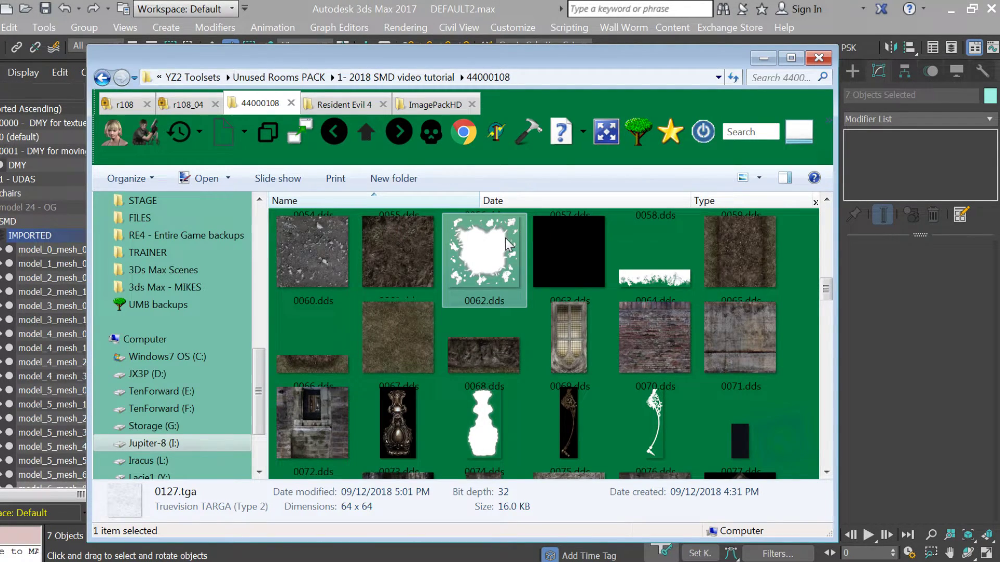
click(188, 105)
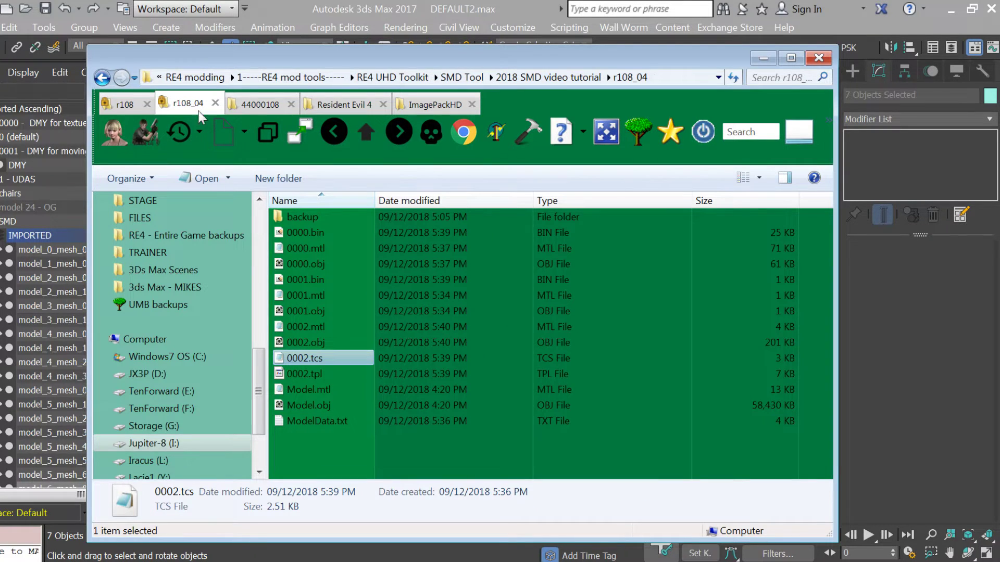
click(318, 374)
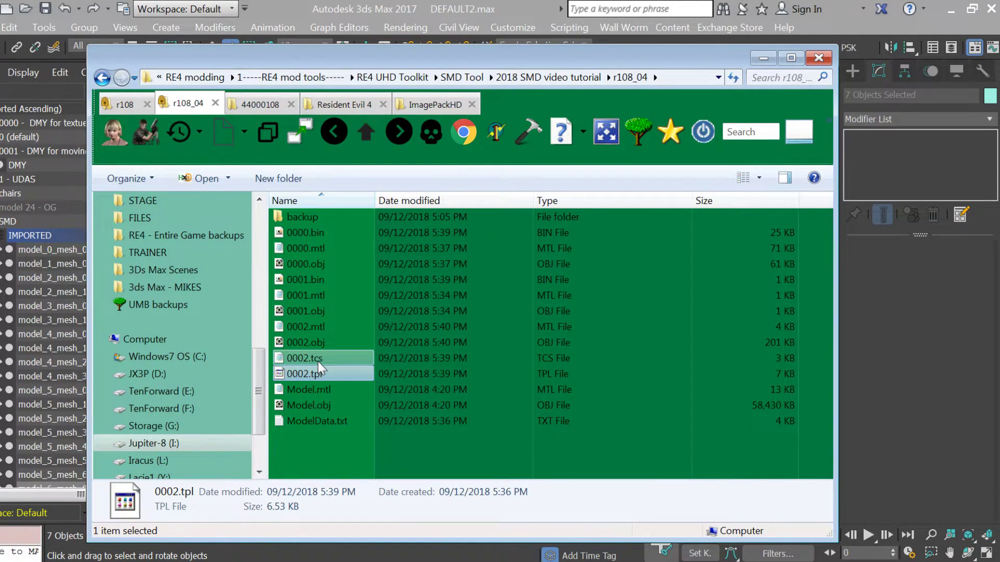
ctrl+click(318, 361)
key(Delete)
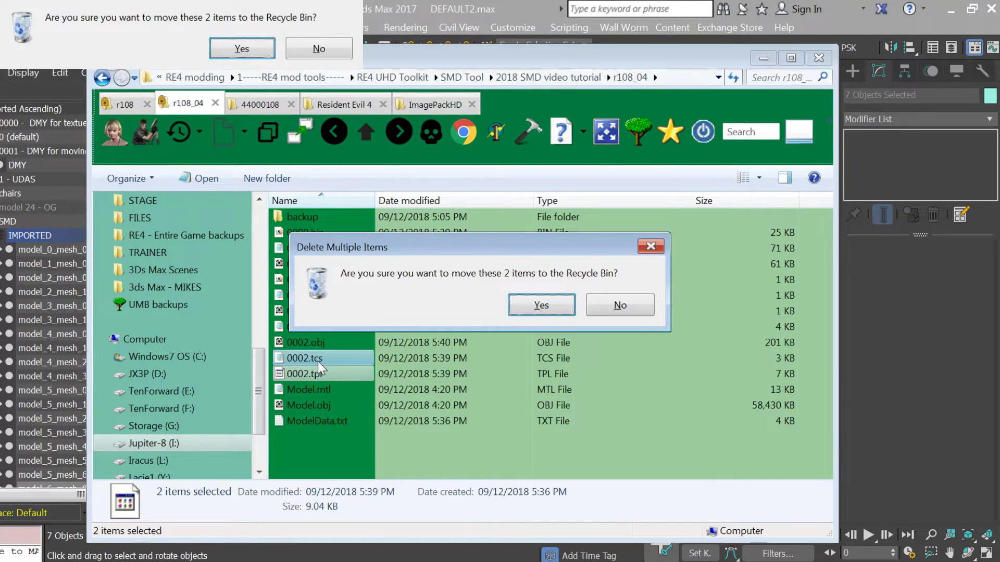
key(Return)
double_click(324, 342)
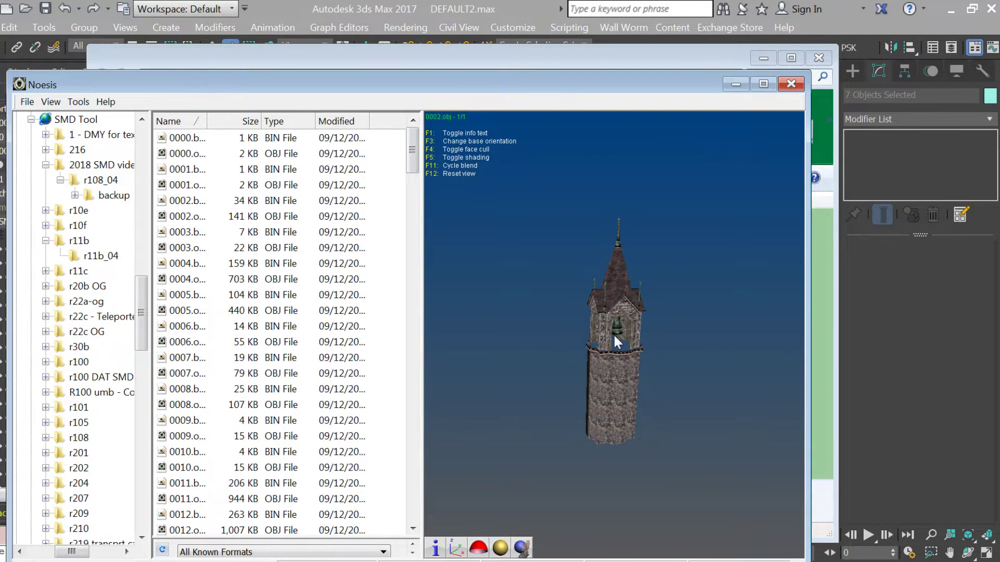
click(791, 83)
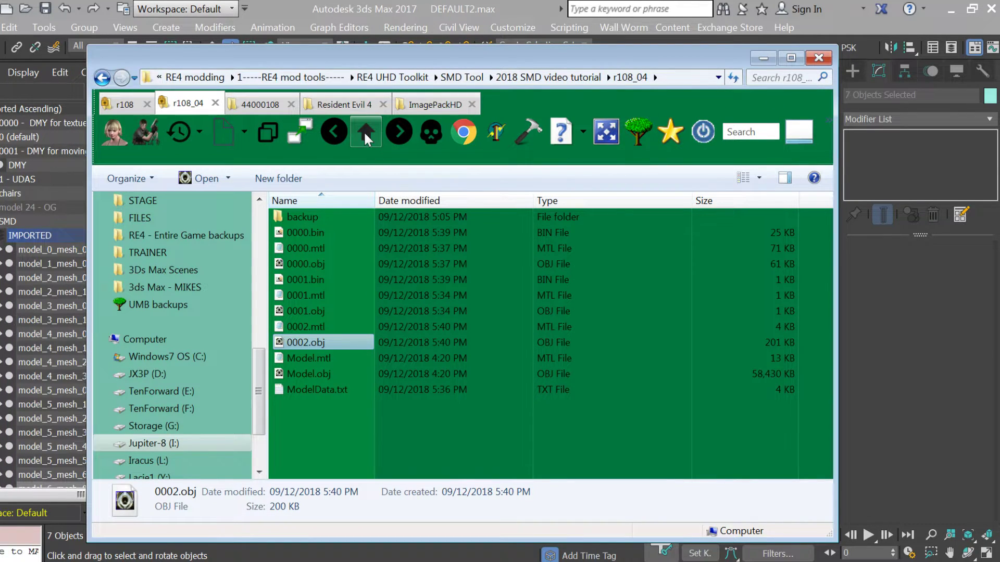
Open ModelData.txt and paste a copy of the final entry, Model Data Entry 241, below the closing line of # signs
double_click(320, 391)
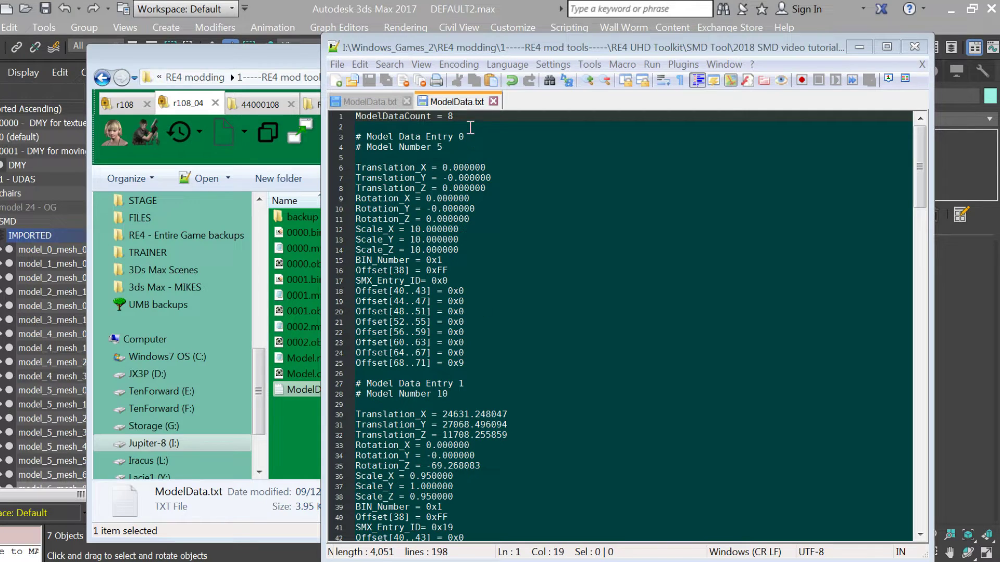
scroll(479, 128, down, 20)
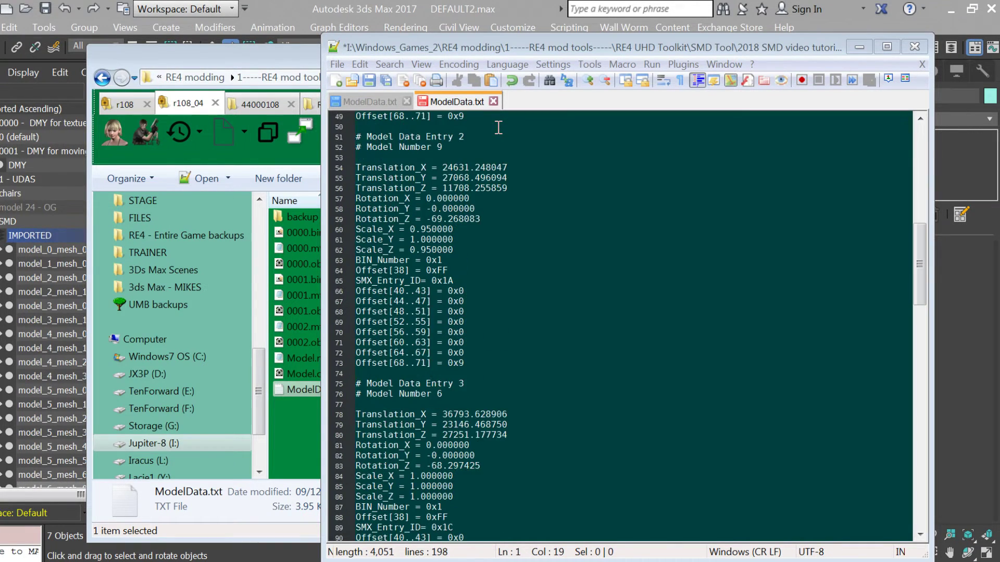
drag(473, 487, 357, 250)
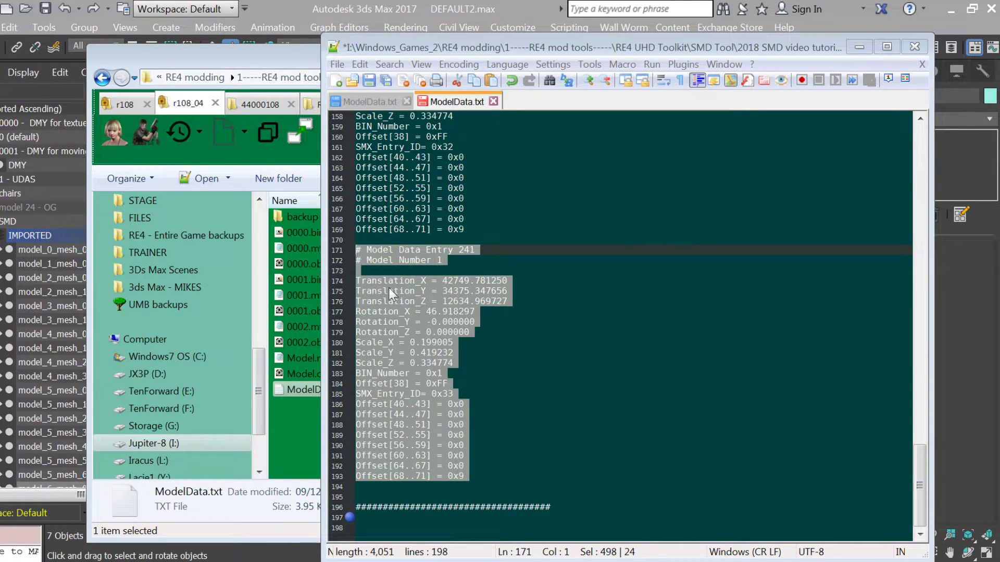
key(ctrl+c)
click(583, 508)
key(Return)
key(Return)
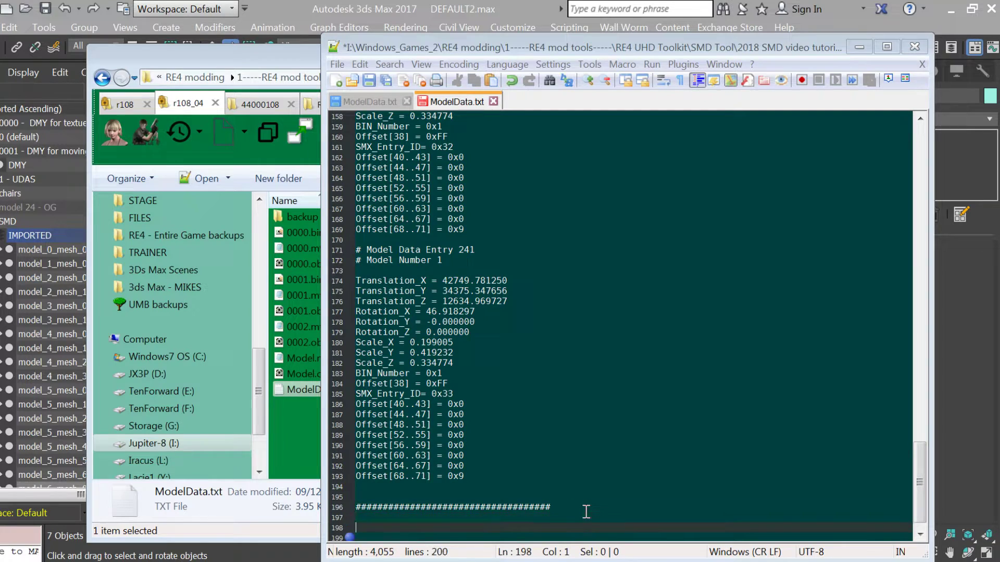
key(ctrl+v)
Relabel the pasted entry as Model Data Entry 9 and Model Number 2 - PIZZA
drag(459, 290, 486, 290)
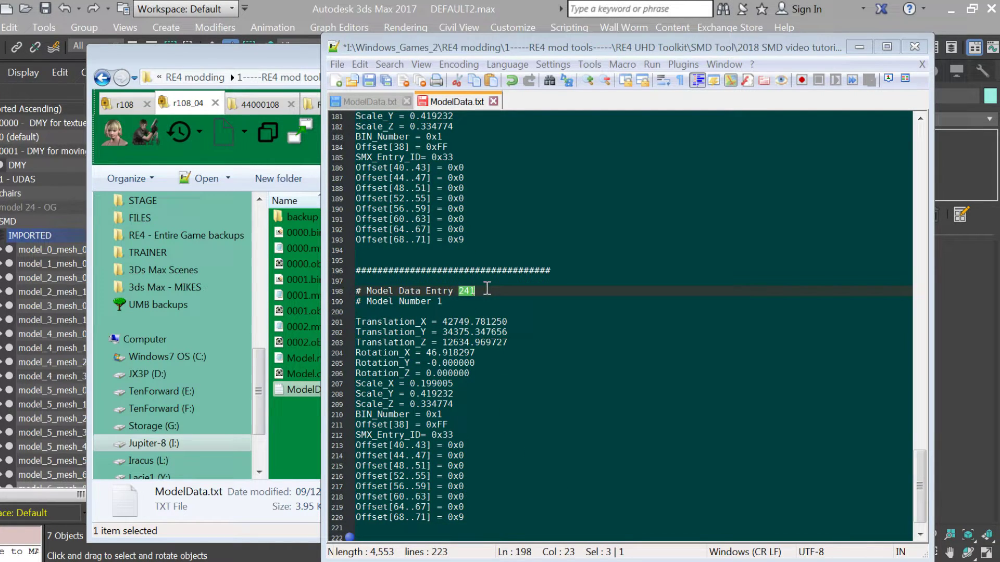
text(9)
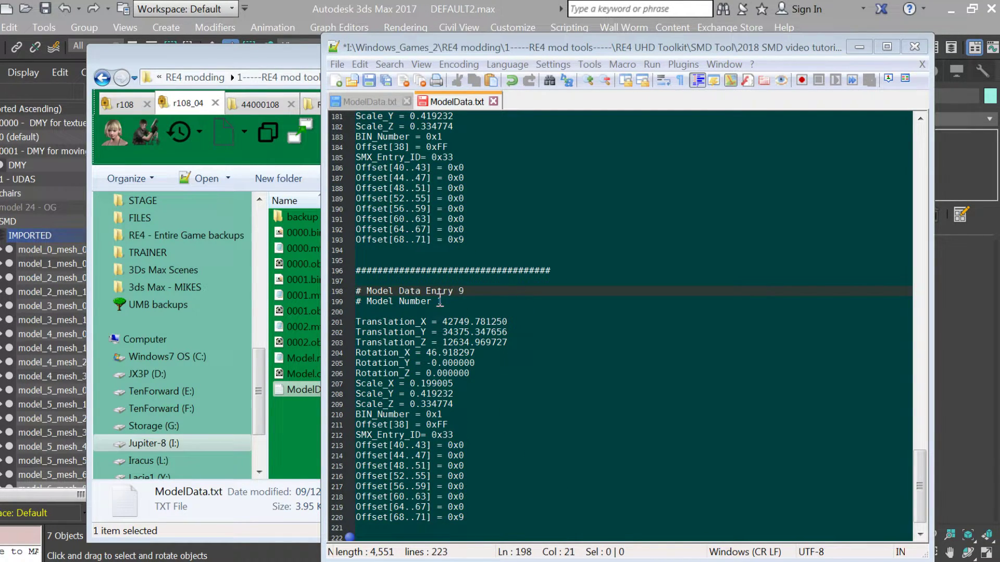
click(451, 301)
key(BackSpace)
text(PIZZ)
key(ctrl+z)
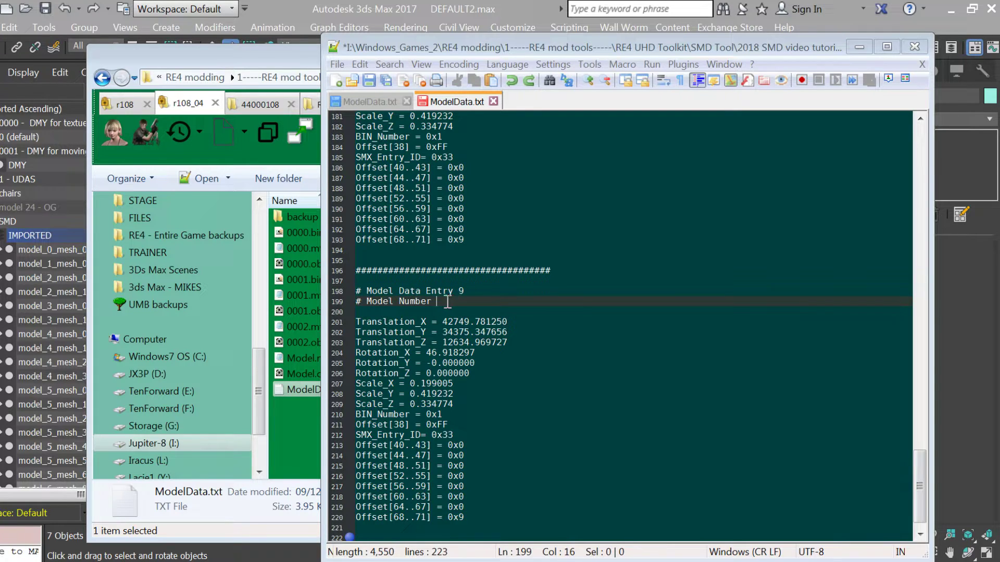
text(2  - PIZZA)
Set Translation_X, Translation_Y, Translation_Z and Rotation_X of the PIZZA entry to 0.000000
drag(442, 322, 512, 321)
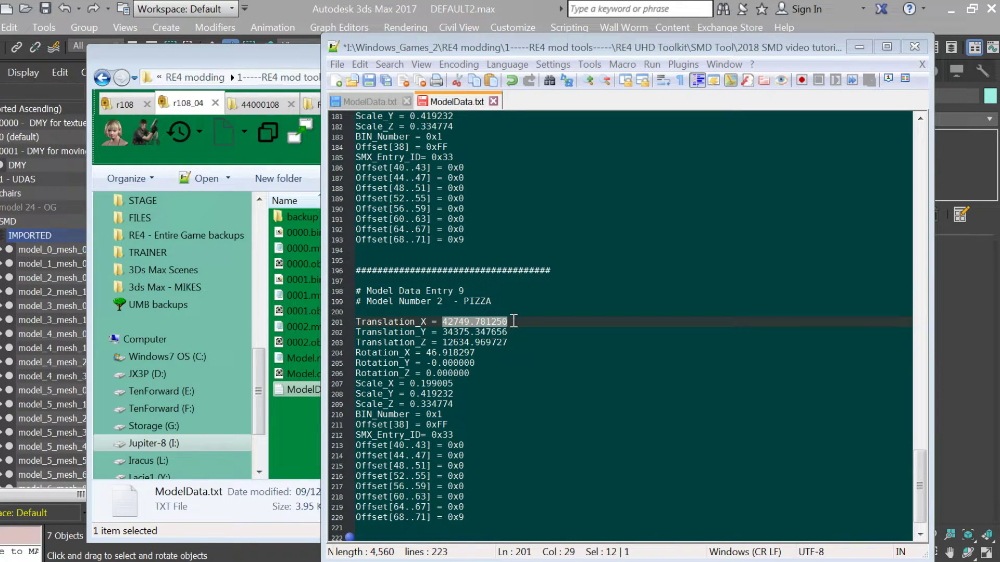
text(0.000000)
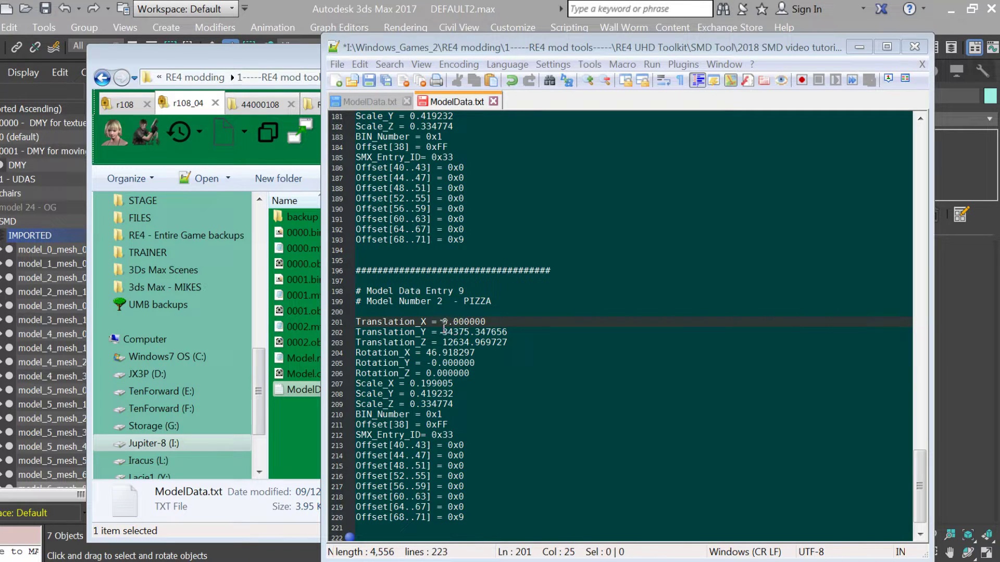
drag(442, 322, 502, 323)
drag(442, 332, 480, 333)
text(0.000000)
key(BackSpace)
text(0)
click(515, 344)
drag(516, 344, 424, 358)
text(0.0000000.000000)
Set the PIZZA entry's Scale_X, Scale_Y and Scale_Z to 0.000000 and its BIN_Number to 0x2
click(464, 383)
drag(465, 384, 412, 439)
text(0.000000)
text(0.000000)
text( 0.000000)
text(2)
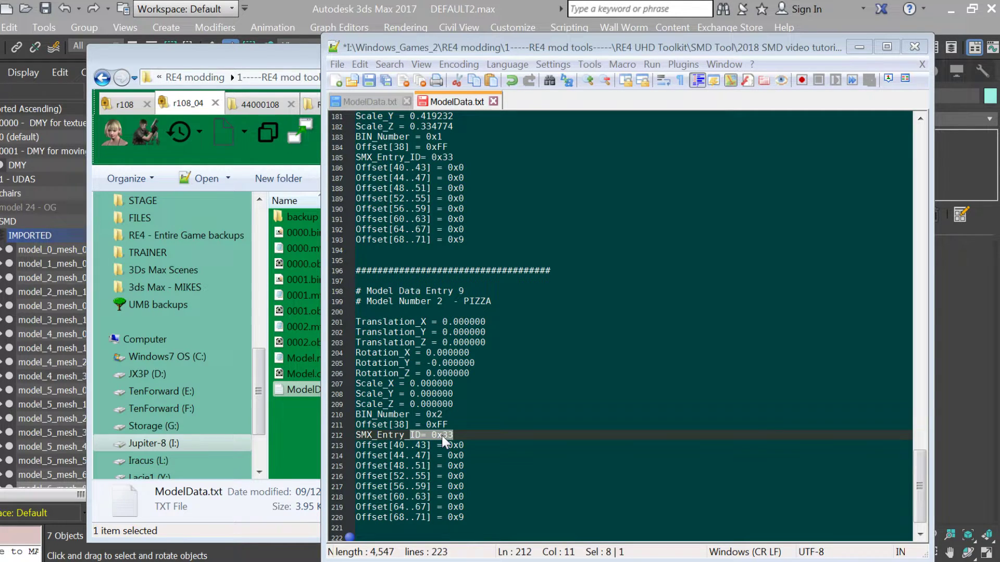
Set the PIZZA entry's SMX_Entry_ID to 0xFE and highlight that line
drag(443, 435, 458, 436)
text(FE)
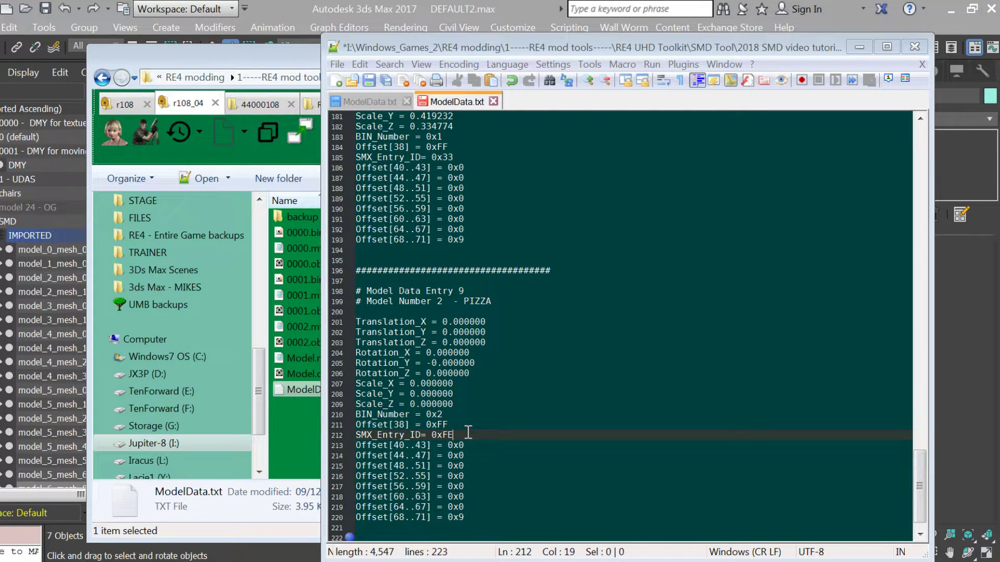
scroll(468, 433, up, 3)
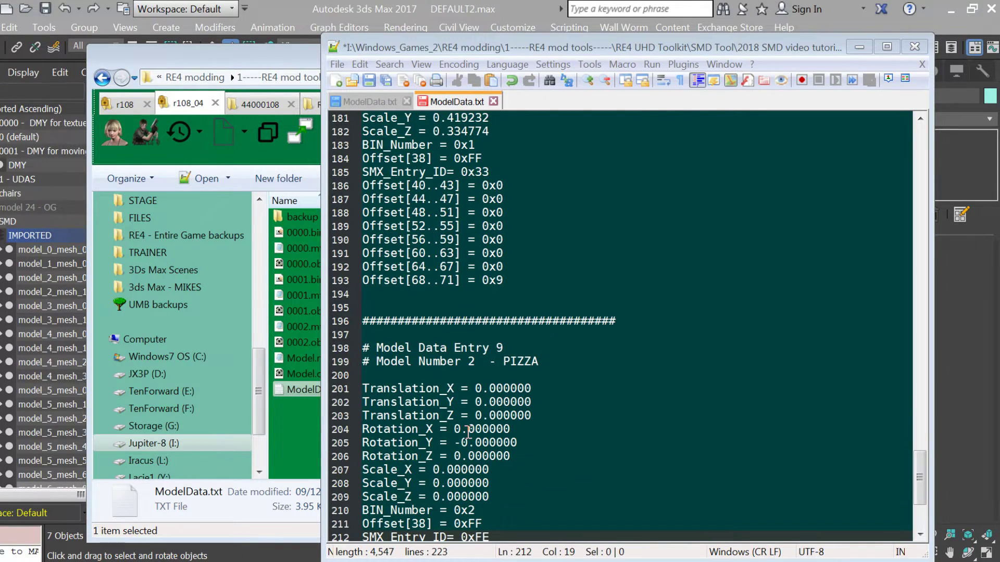
drag(504, 456, 350, 457)
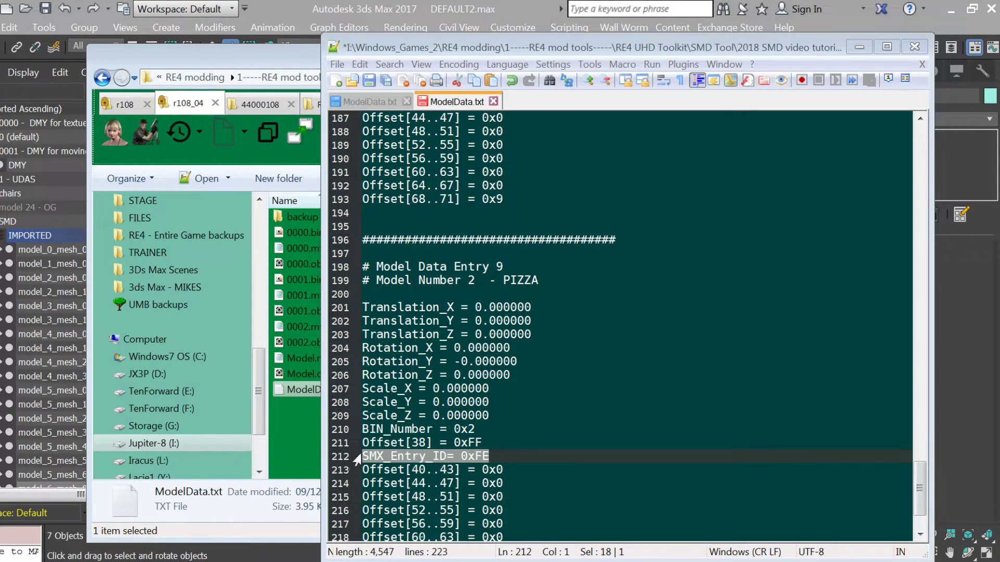
Go to the r305-smx folder in the file manager and open its 0000.txt file
click(307, 420)
right_click(707, 134)
click(734, 144)
click(317, 249)
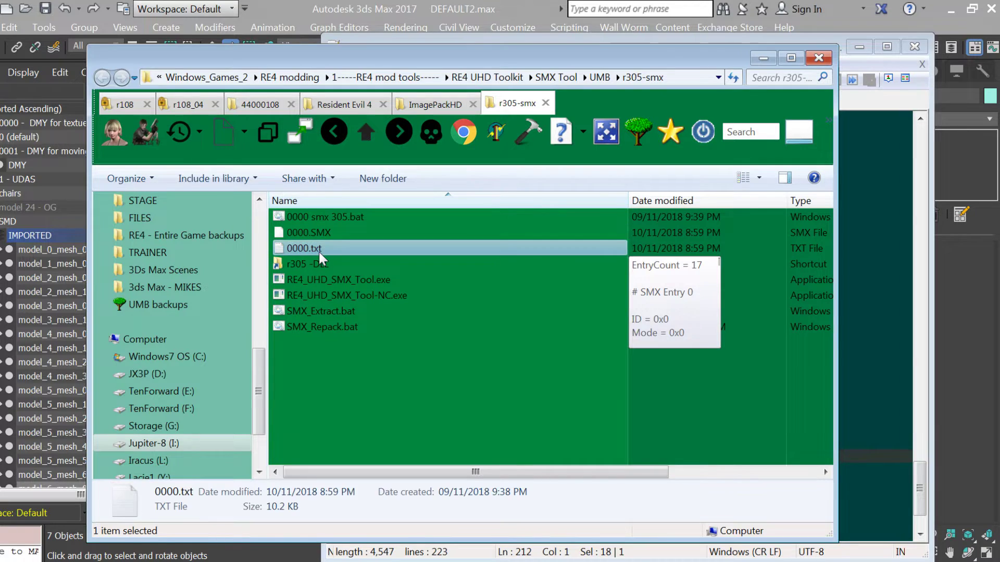
double_click(317, 250)
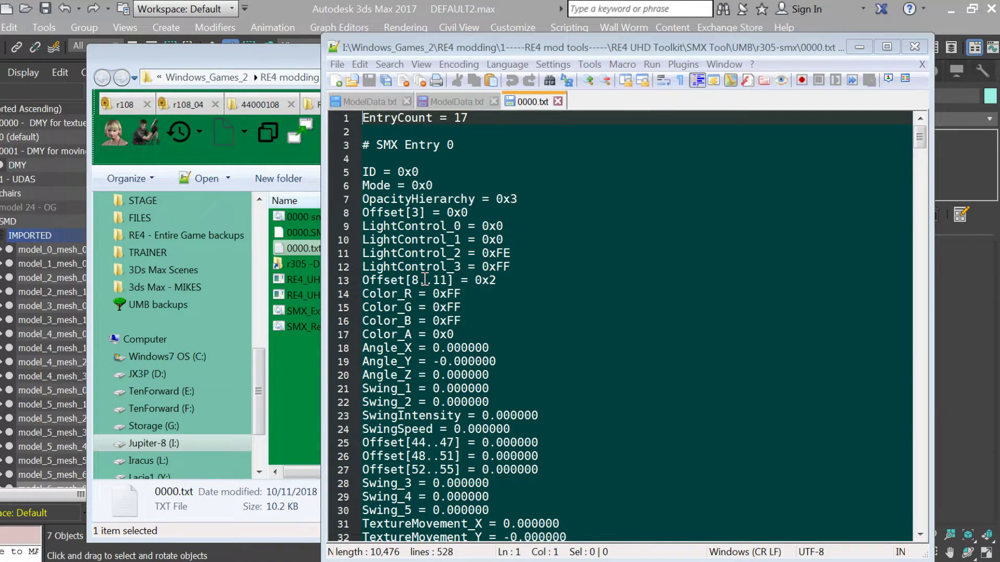
Compare the ID lines of SMX Entry 0 and SMX Entry 1 in 0000.txt
ctrl+scroll(424, 279, down, 2)
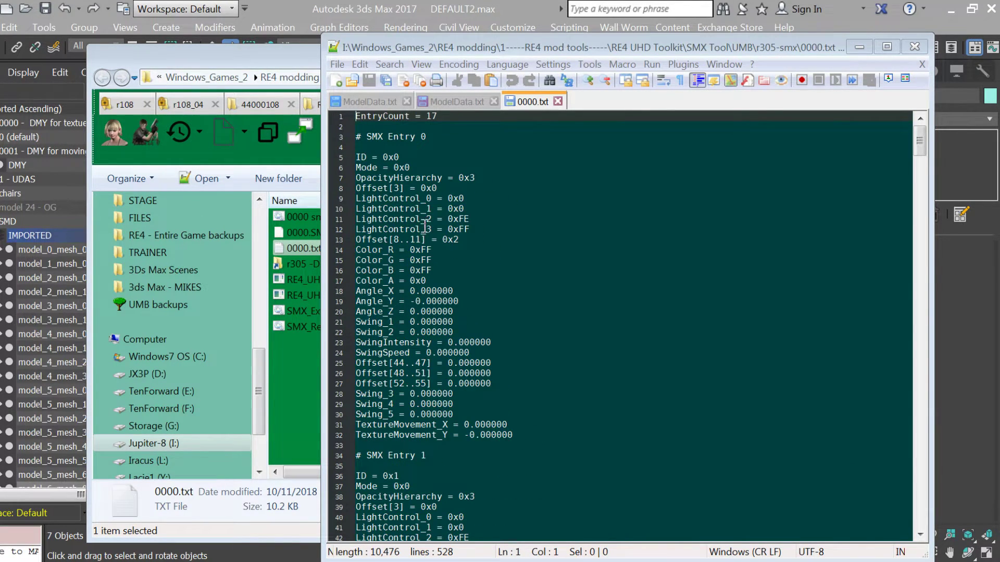
drag(400, 156, 352, 157)
scroll(411, 359, down, 1)
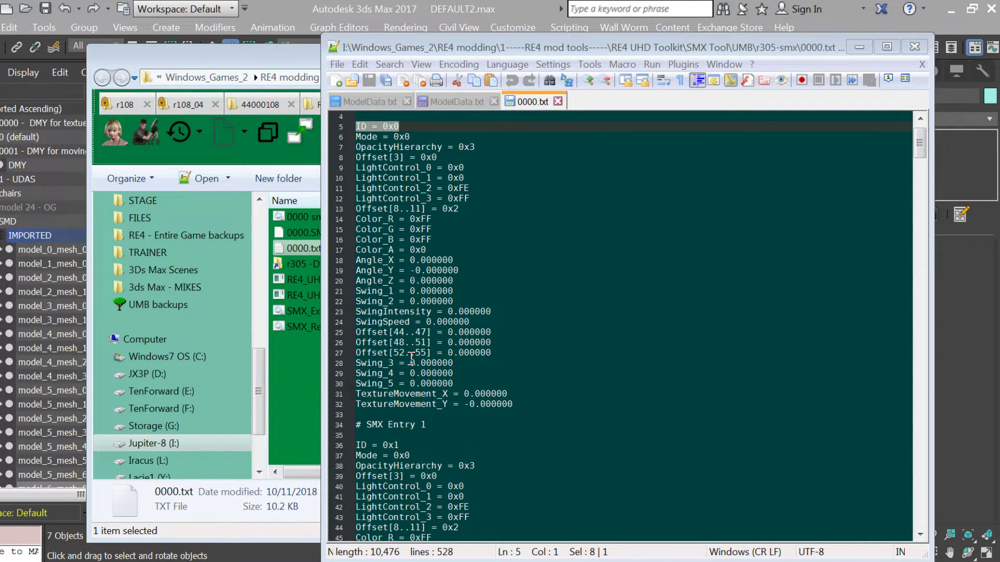
drag(411, 446, 356, 445)
scroll(356, 443, down, 5)
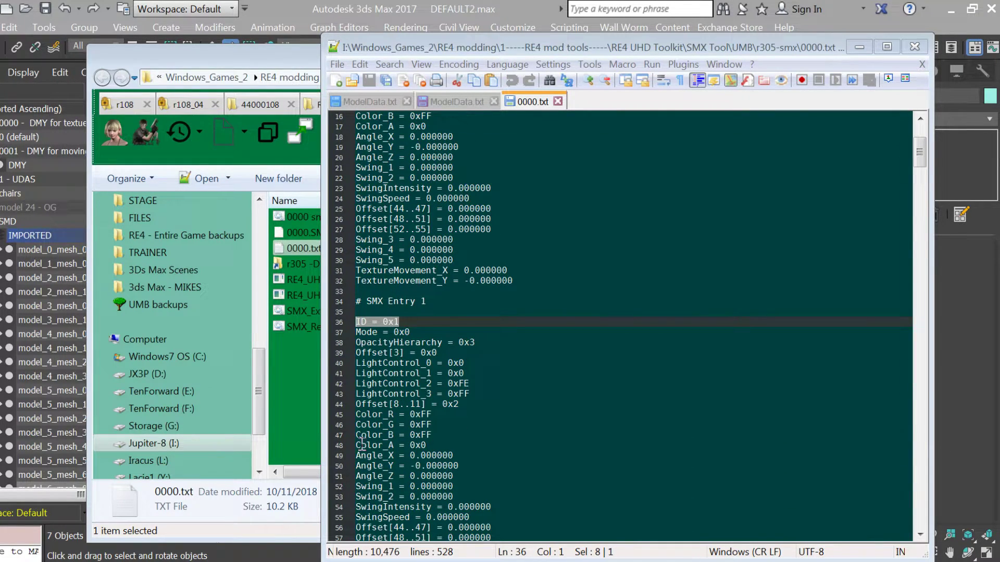
scroll(445, 318, up, 1)
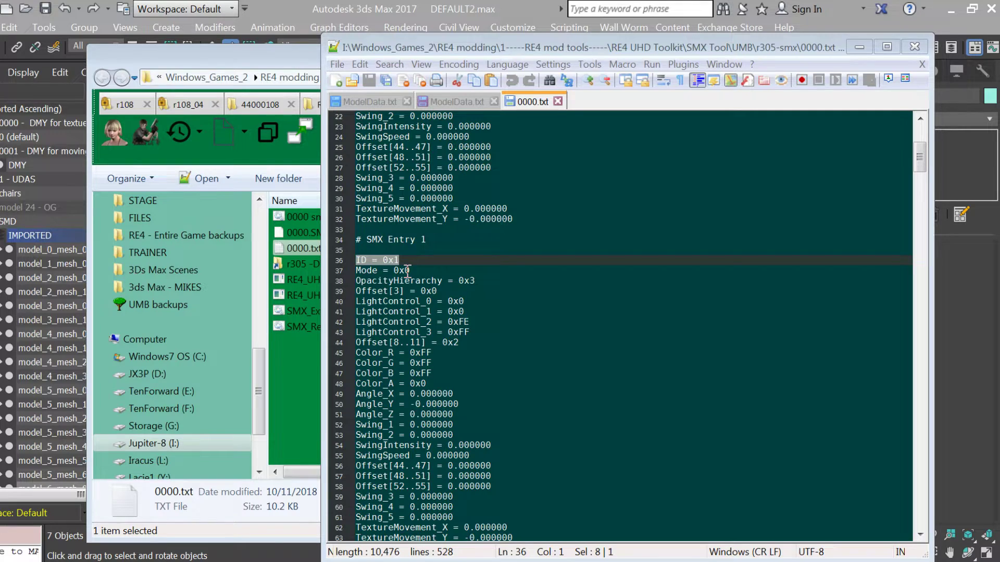
scroll(408, 270, down, 4)
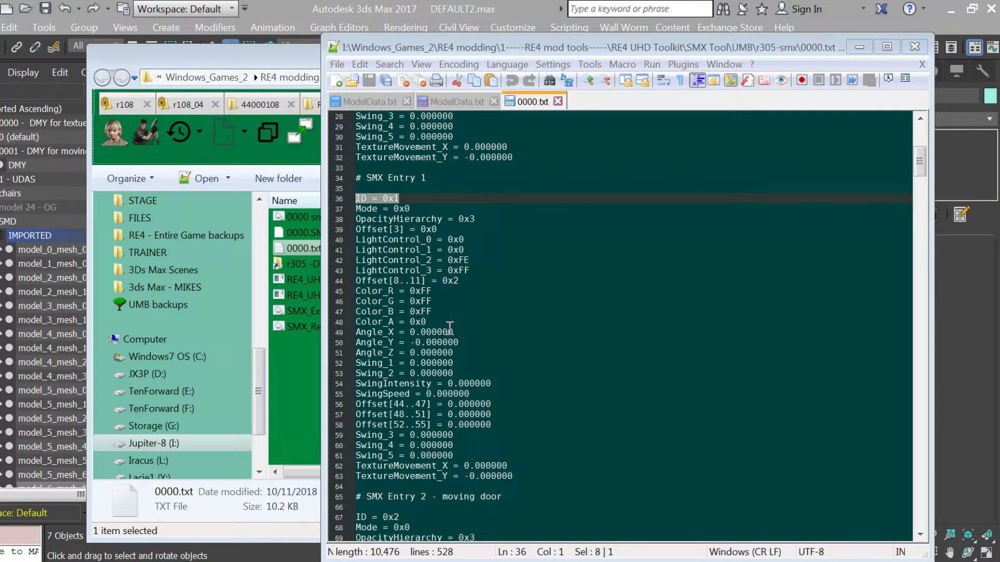
Examine the Color_R, Color_G, Color_B, Color_A, Mode and OpacityHierarchy lines of SMX Entry 1
drag(441, 312, 355, 287)
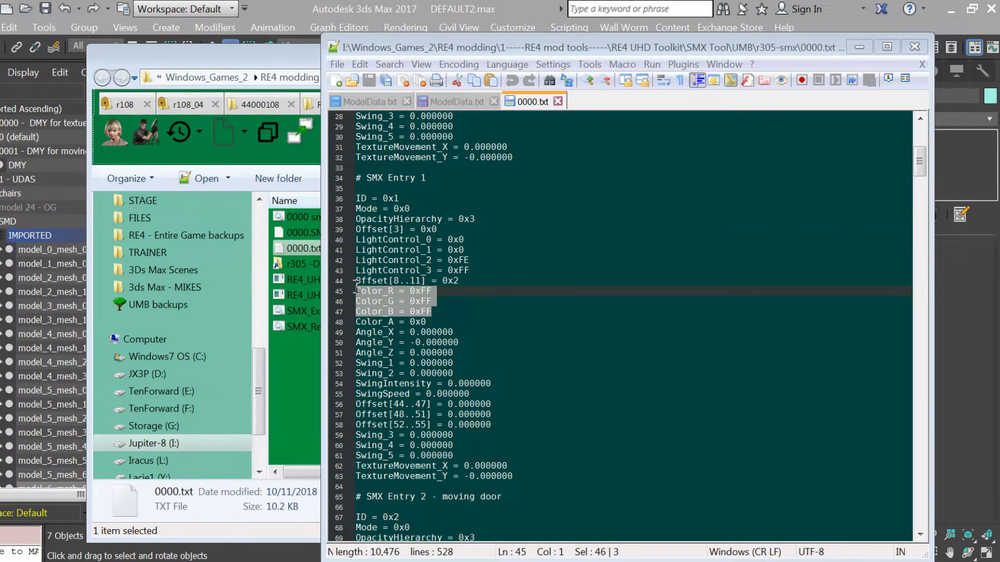
drag(427, 321, 359, 321)
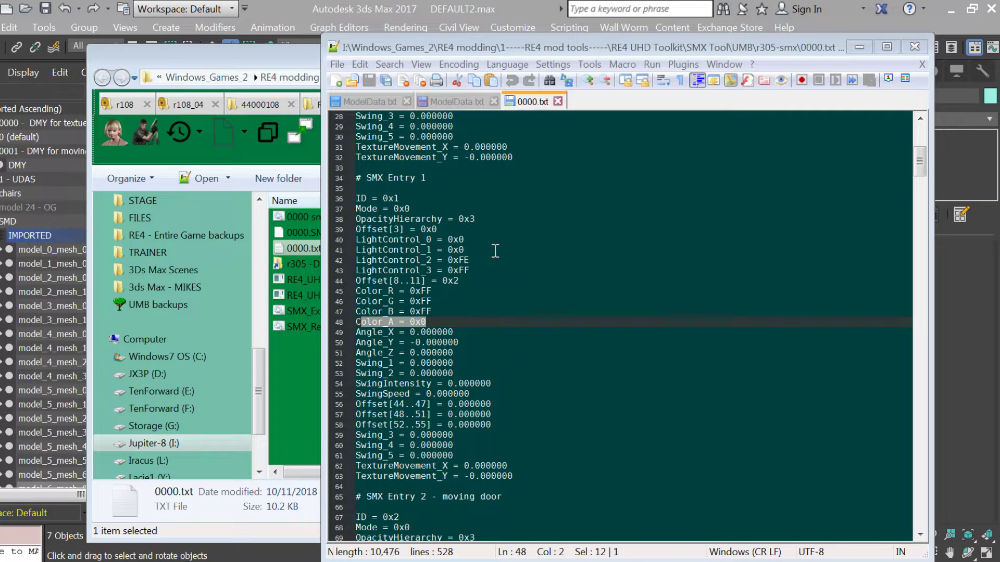
drag(464, 219, 415, 209)
click(483, 218)
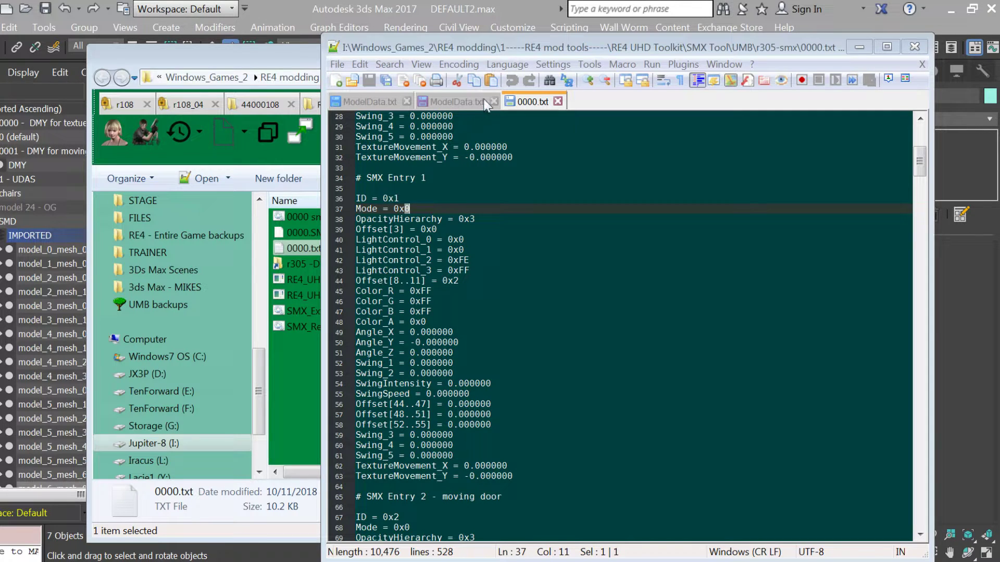
Compare the SMX_Entry_ID lines of the Model Number 1 and PIZZA entries in the tutorial's ModelData.txt
click(466, 104)
click(384, 104)
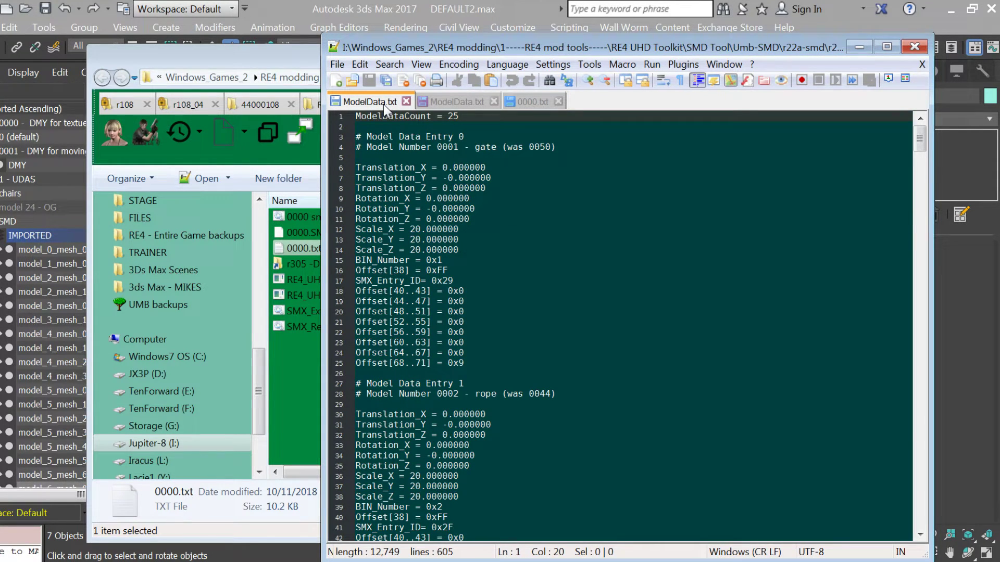
click(461, 101)
click(426, 394)
drag(452, 414, 355, 414)
scroll(418, 209, up, 4)
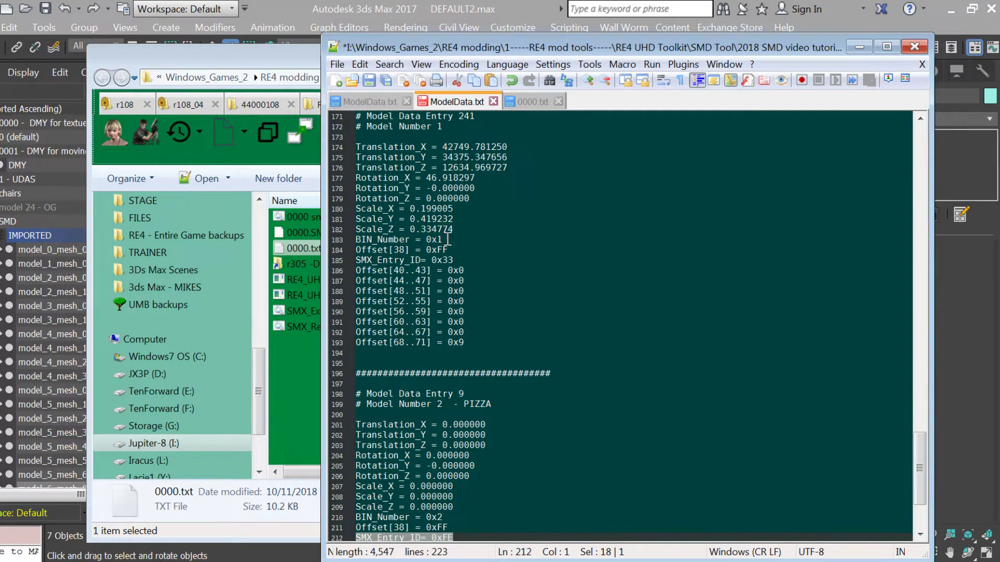
drag(457, 259, 356, 260)
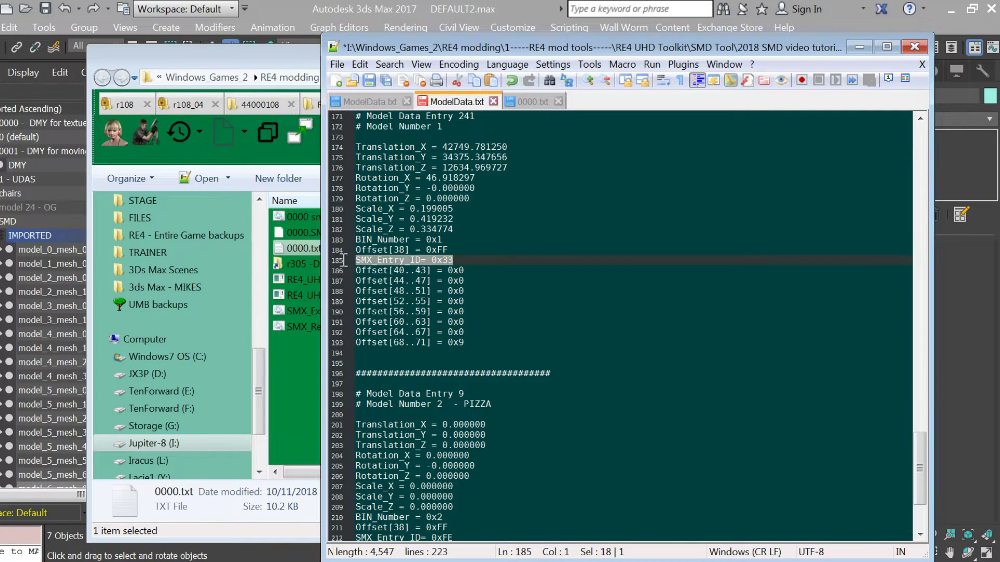
Search the r305-smx 0000.txt file for "ID = 0x33" and close the search
click(539, 102)
click(417, 198)
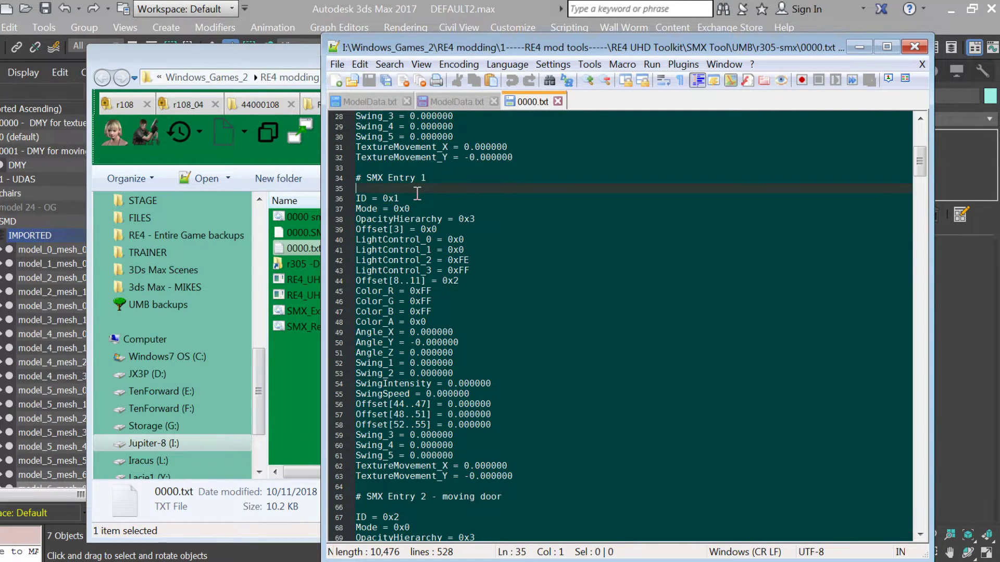
drag(417, 198, 351, 198)
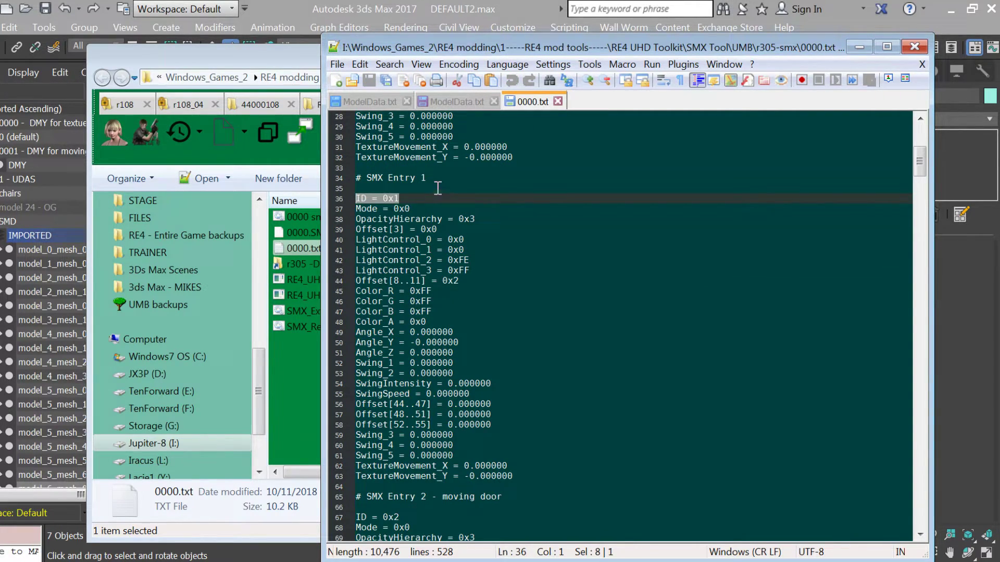
key(ctrl+f)
text(33)
key(Return)
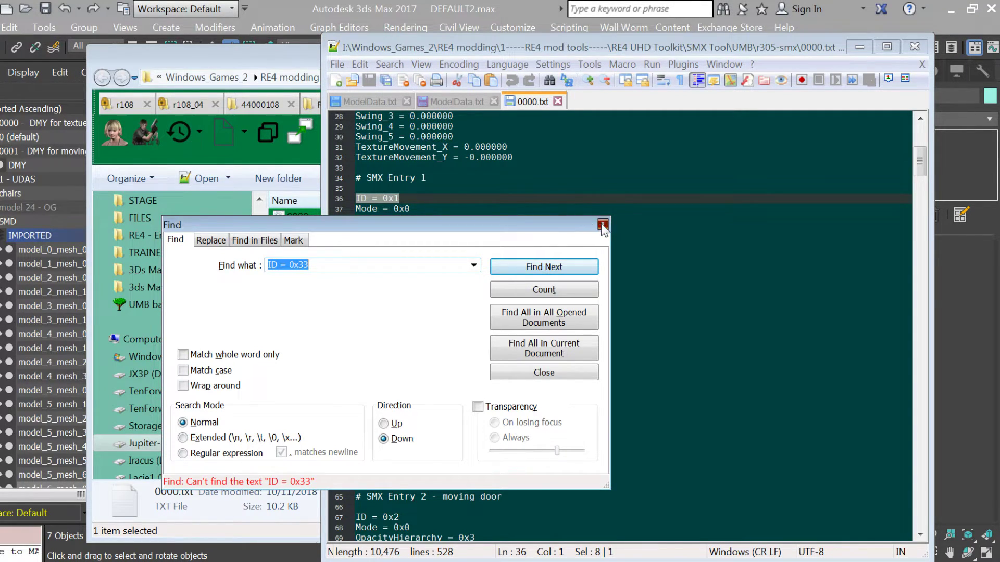
click(603, 225)
click(406, 200)
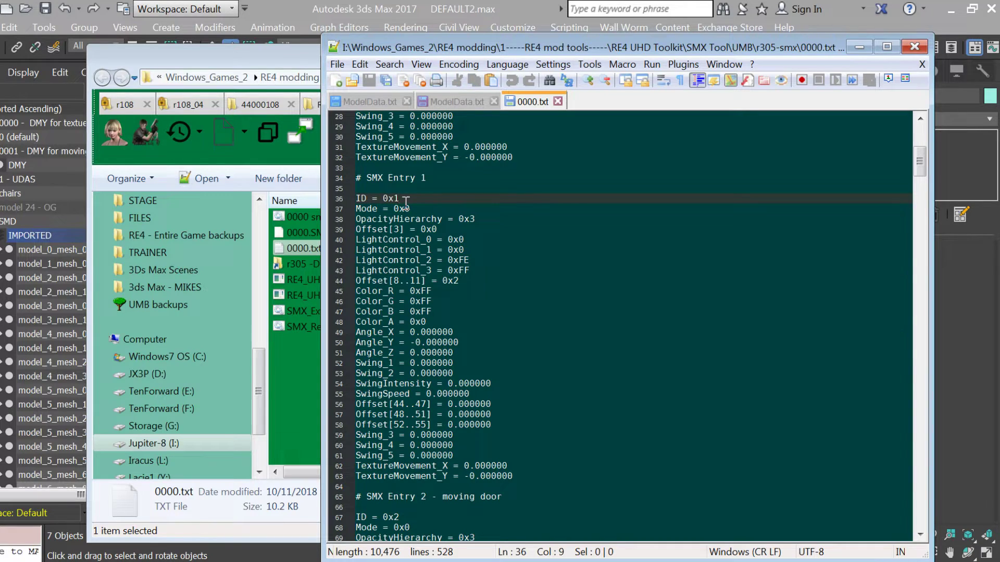
Set the ID of SMX Entry 2 - moving door to 0x33 in 0000.txt
scroll(397, 194, down, 2)
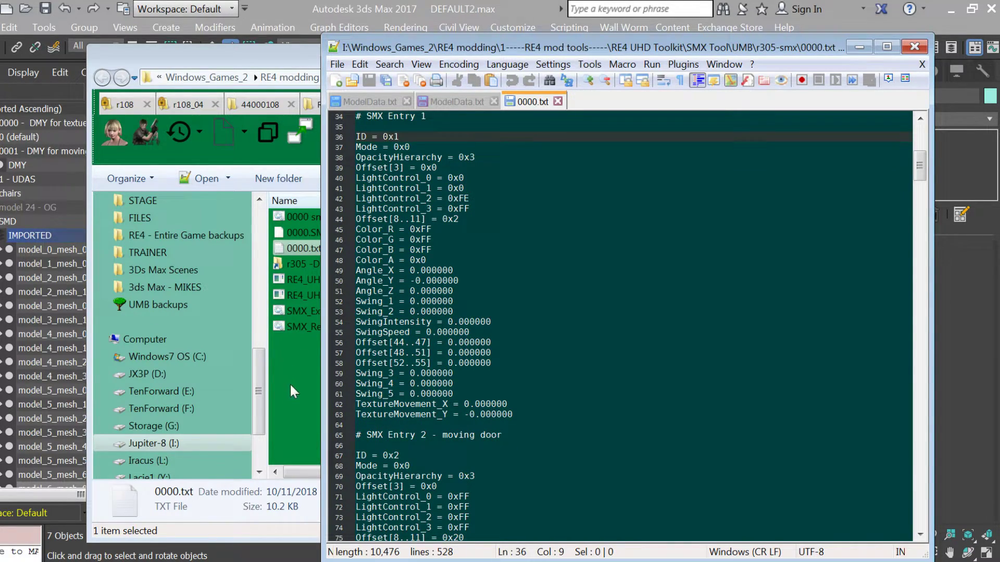
click(415, 455)
key(BackSpace)
text(33)
scroll(502, 463, down, 5)
scroll(502, 463, down, 1)
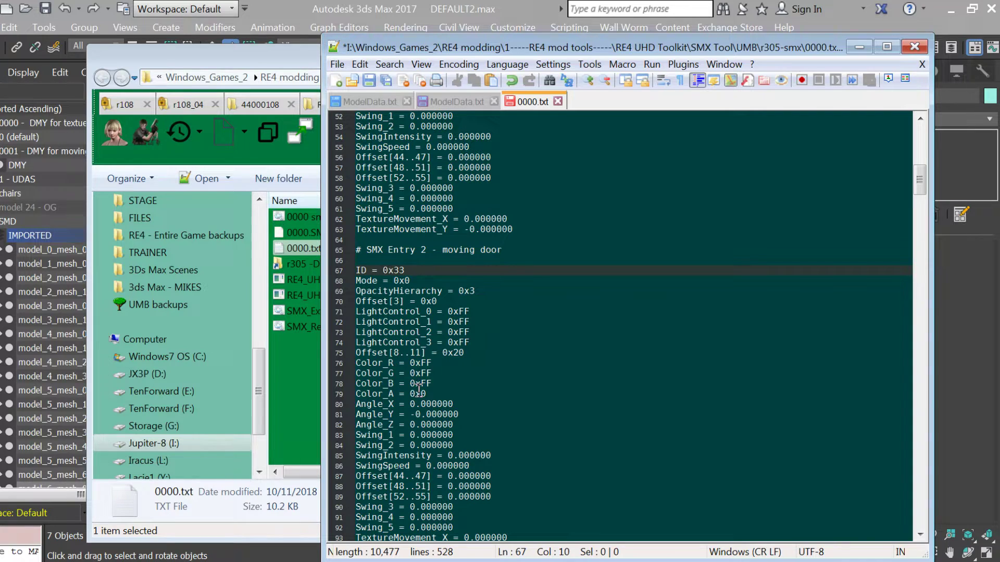
scroll(422, 334, down, 2)
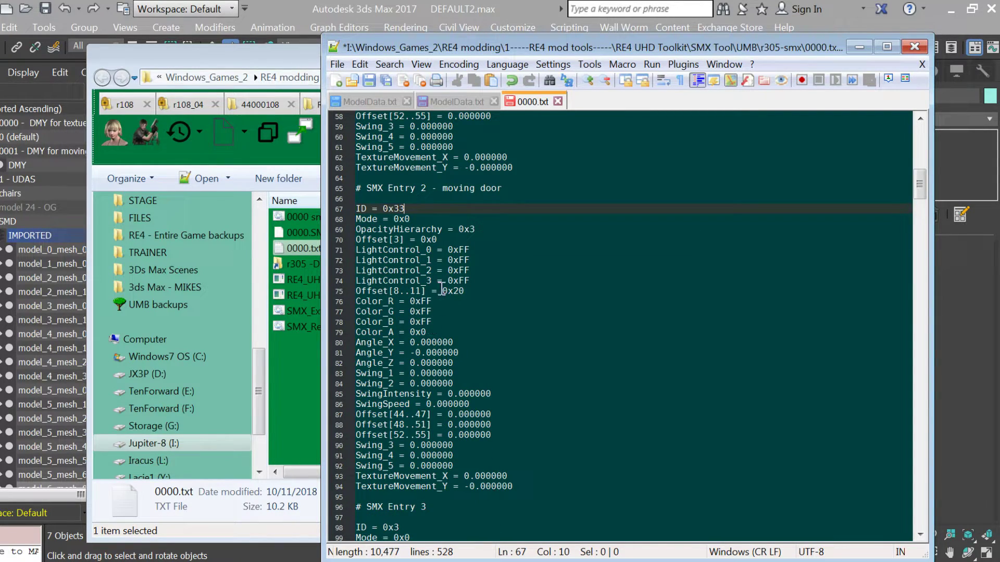
Set TextureMovement_X of the moving door SMX entry to 0.000255 and highlight that value
drag(356, 208, 512, 475)
text(255)
drag(442, 475, 513, 477)
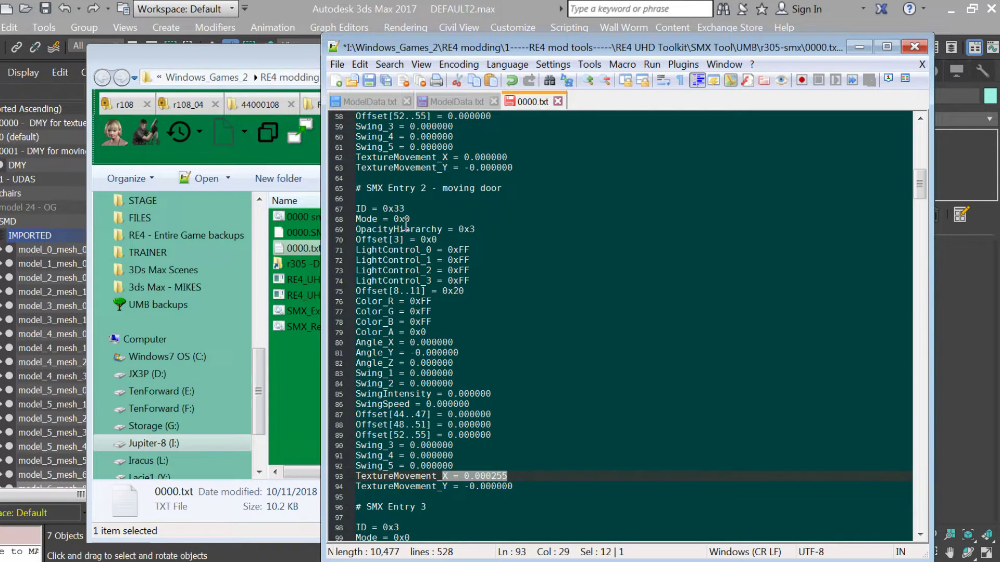
Check the SMX_Entry_ID lines of Model Number 1 and PIZZA in ModelData.txt against the SMX entry IDs
click(450, 102)
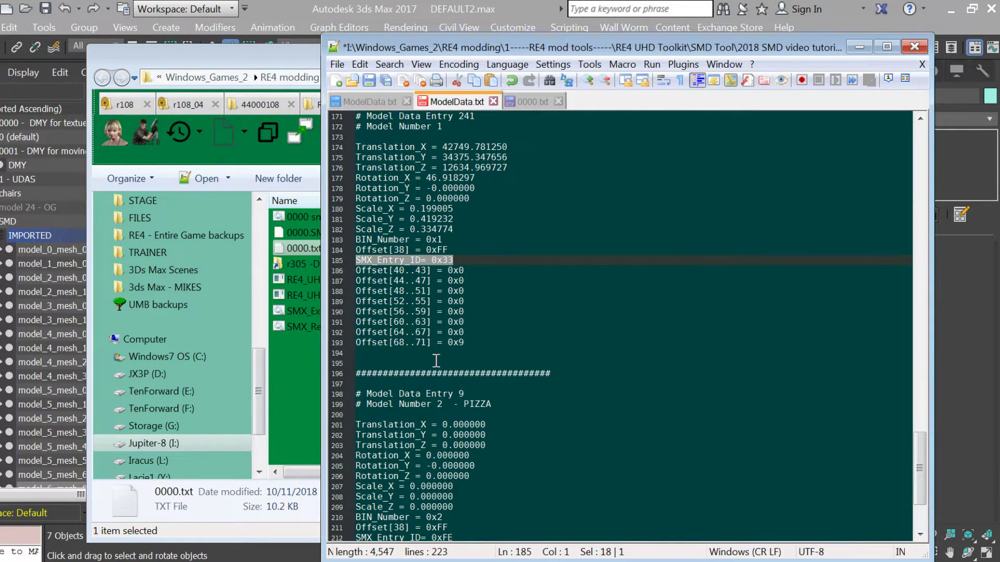
click(458, 260)
drag(459, 259, 399, 259)
scroll(478, 366, down, 4)
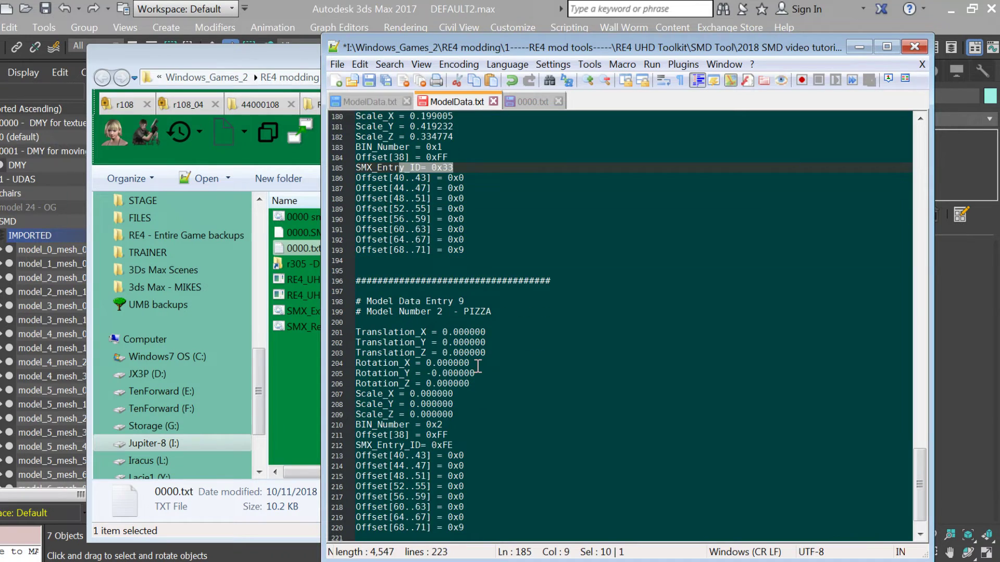
drag(453, 414, 355, 414)
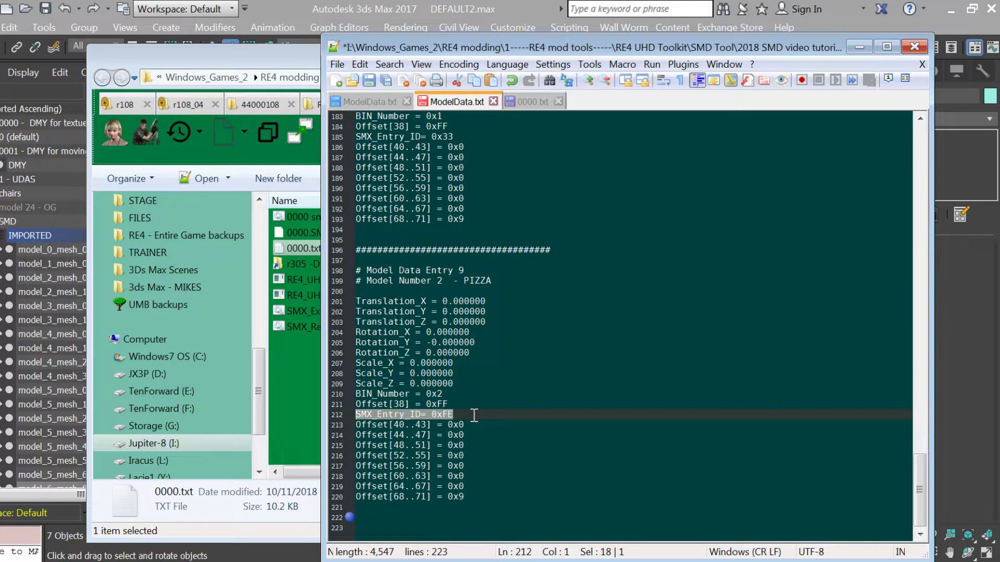
Set the PIZZA entry's Offset[68..71] to 0x8 and save ModelData.txt
click(468, 496)
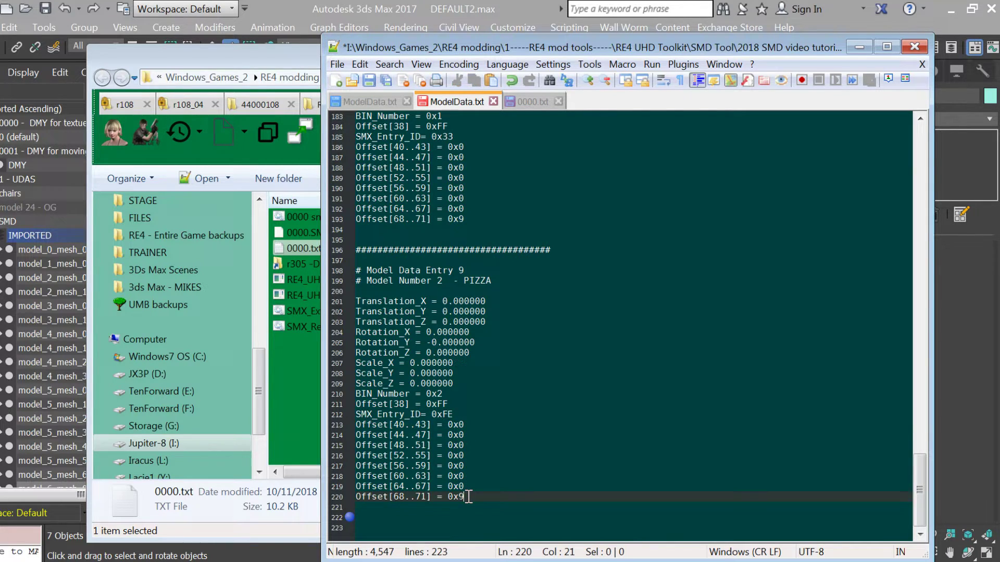
key(BackSpace)
text(8)
key(ctrl+s)
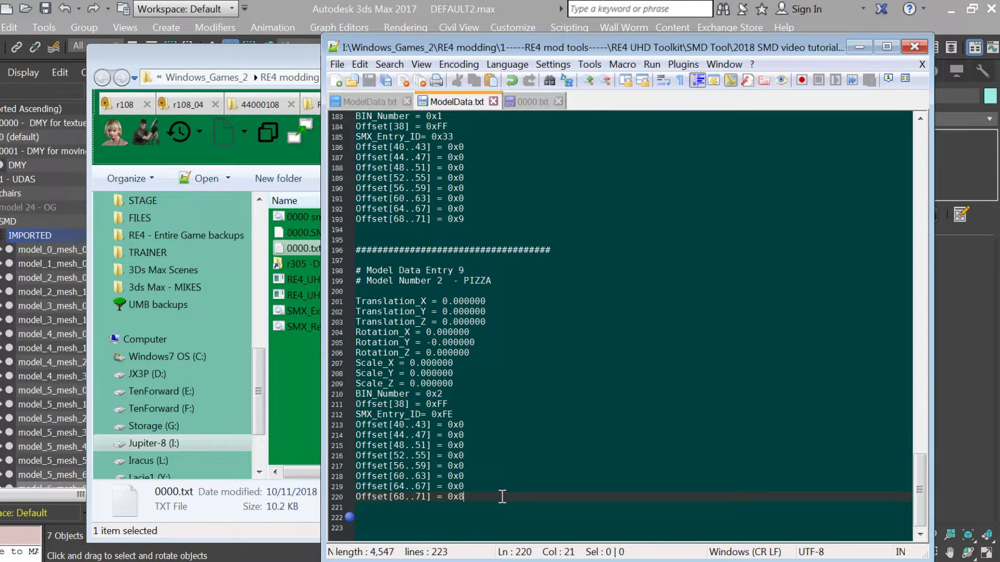
Open r108_04.idx from the 2018 SMD video tutorial folder, set ModelCount to 3, and close the file
click(338, 64)
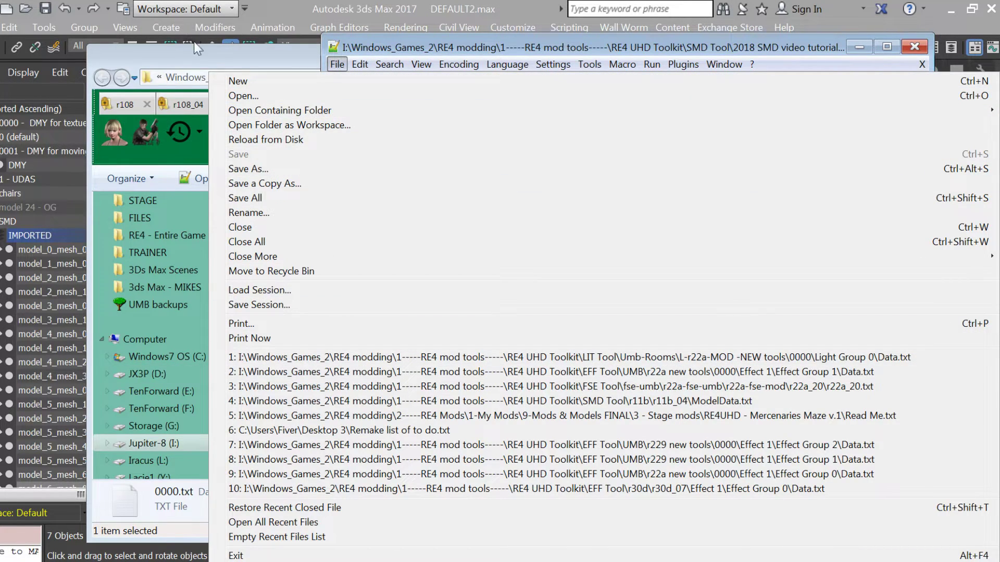
click(193, 61)
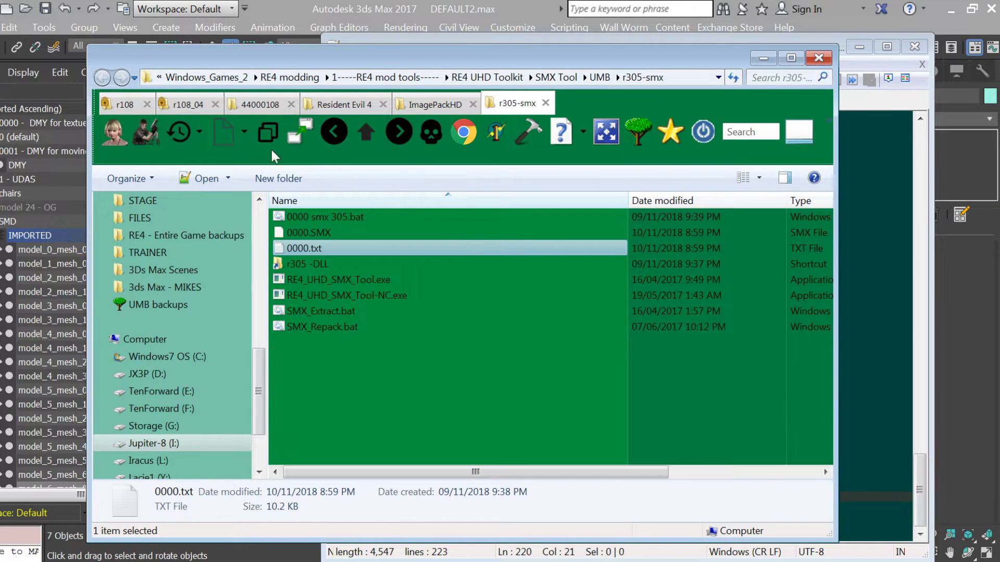
click(188, 104)
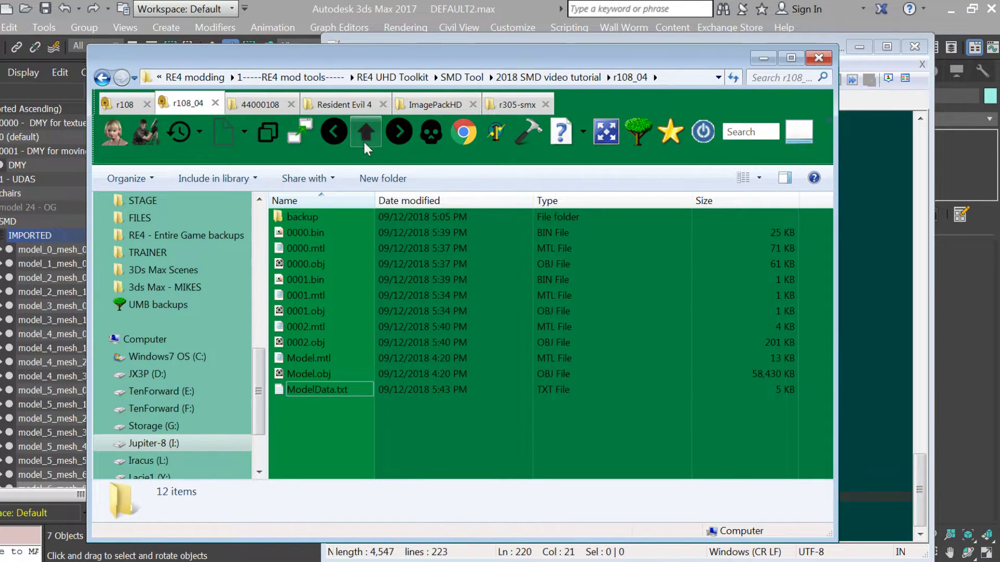
click(360, 131)
double_click(314, 247)
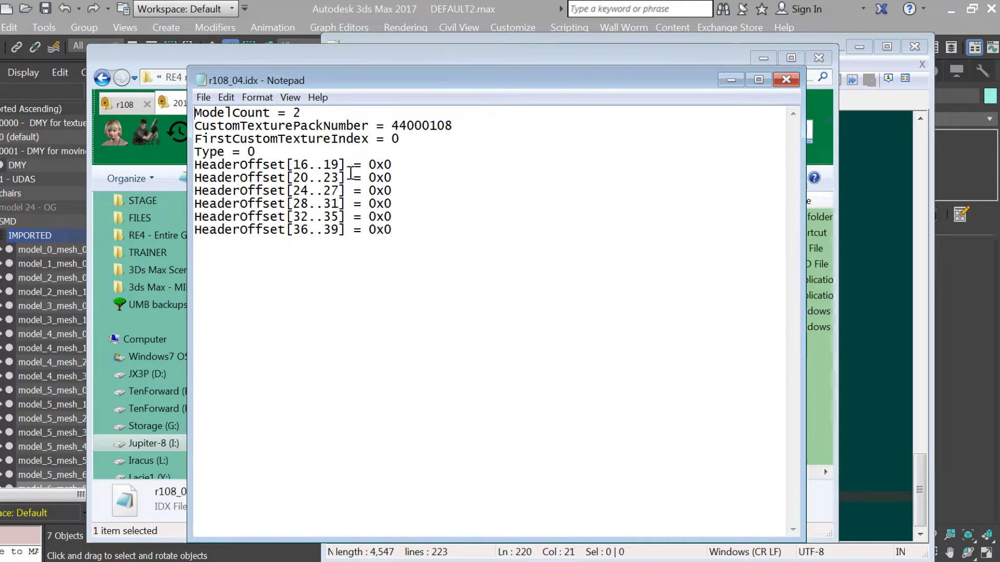
double_click(295, 113)
text(3)
click(785, 79)
Repack the r108_04 SMD by running SMD_Repack.bat
double_click(289, 213)
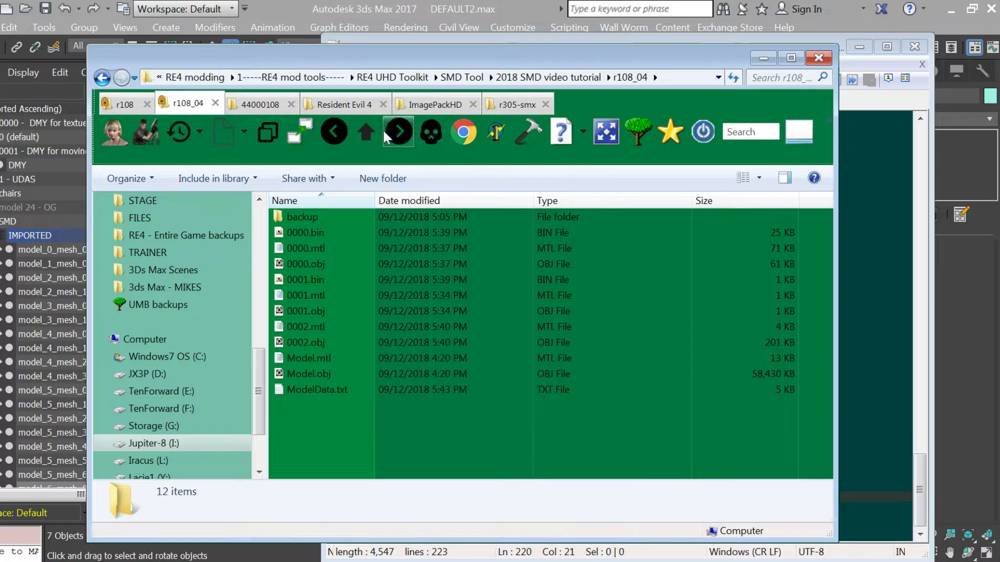
double_click(337, 326)
key(Return)
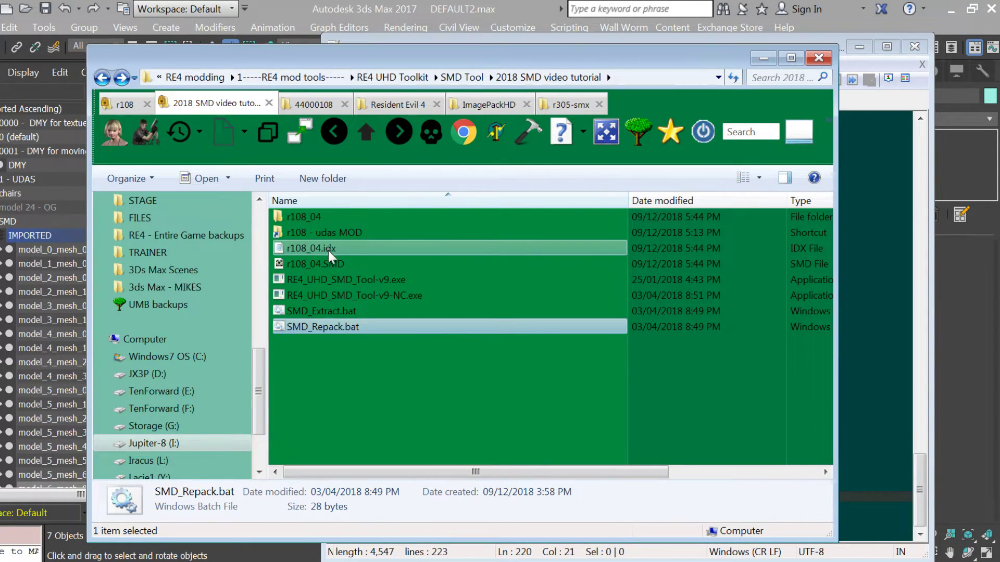
Open the r108_04 folder and review the texture list in 0003.tcs through to its end
double_click(312, 214)
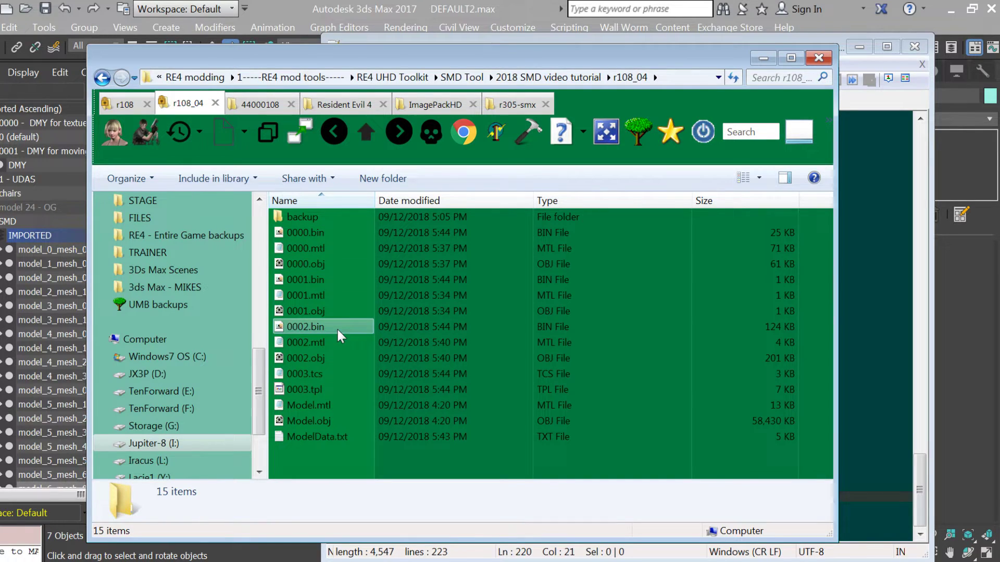
double_click(331, 373)
scroll(595, 311, down, 20)
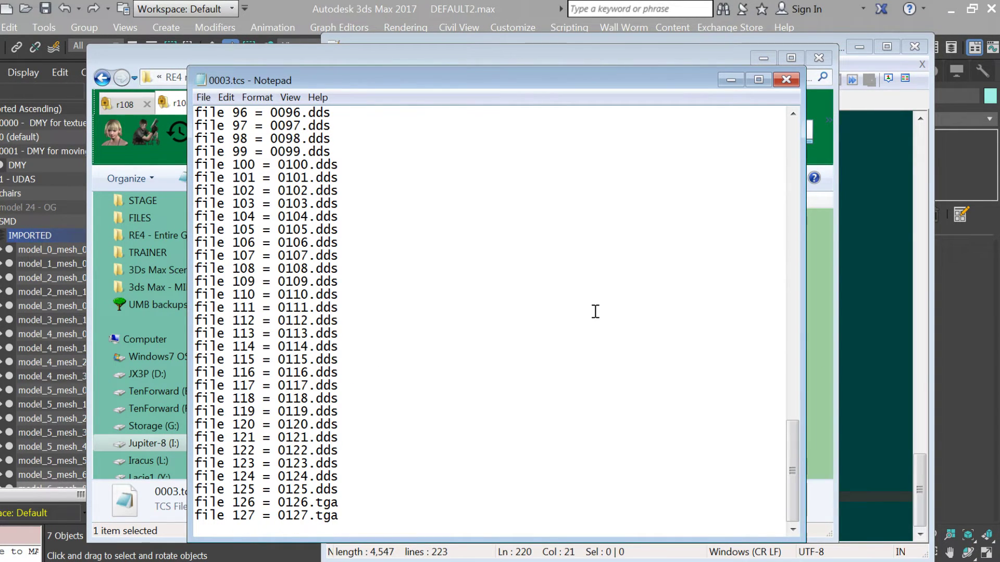
click(785, 79)
Try reassigning the file 20 and file 21 lines of 0003.tcs to 0024.tga and 0025.tga, and close it without saving
double_click(304, 374)
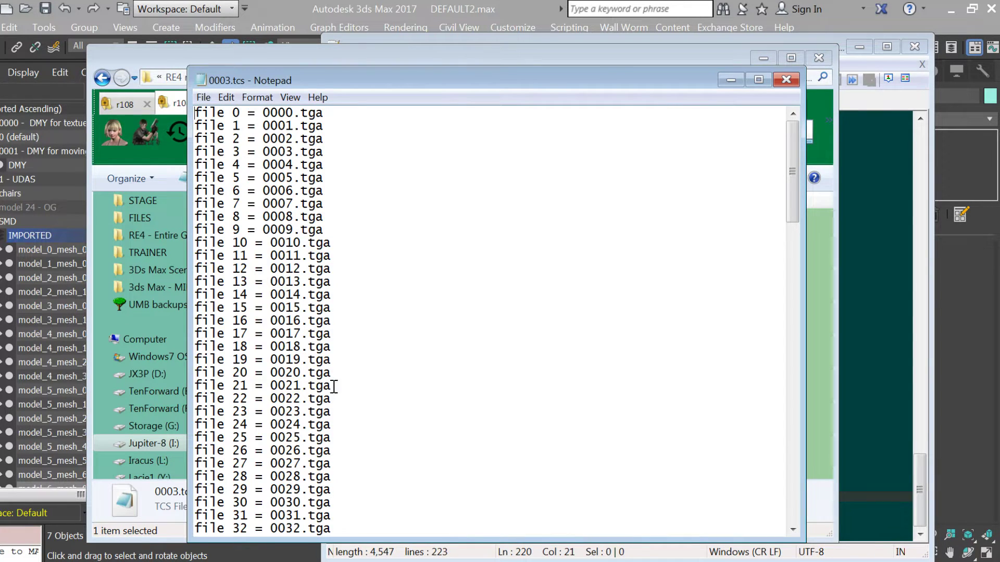
drag(338, 380, 197, 376)
click(197, 384)
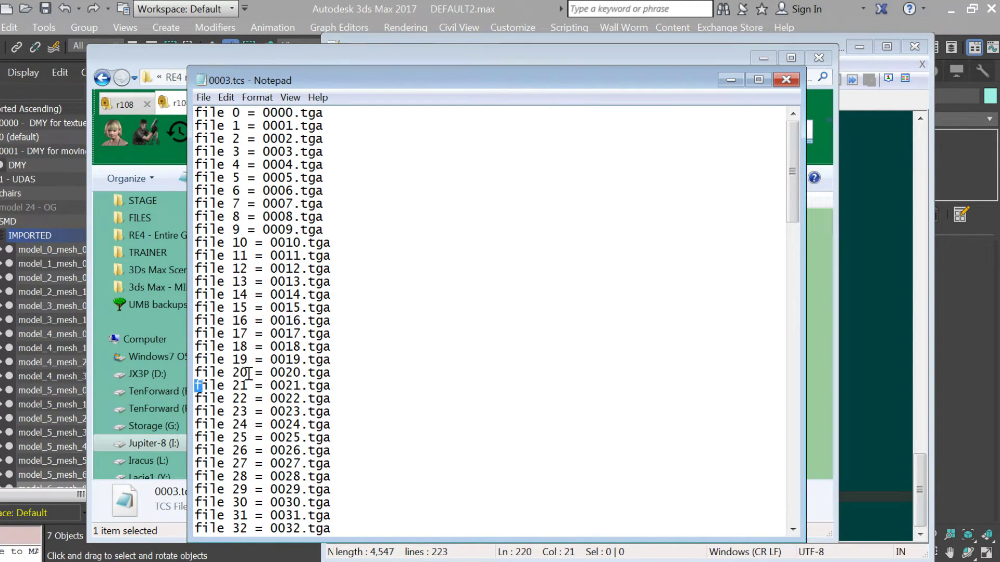
key(BackSpace)
text(2)
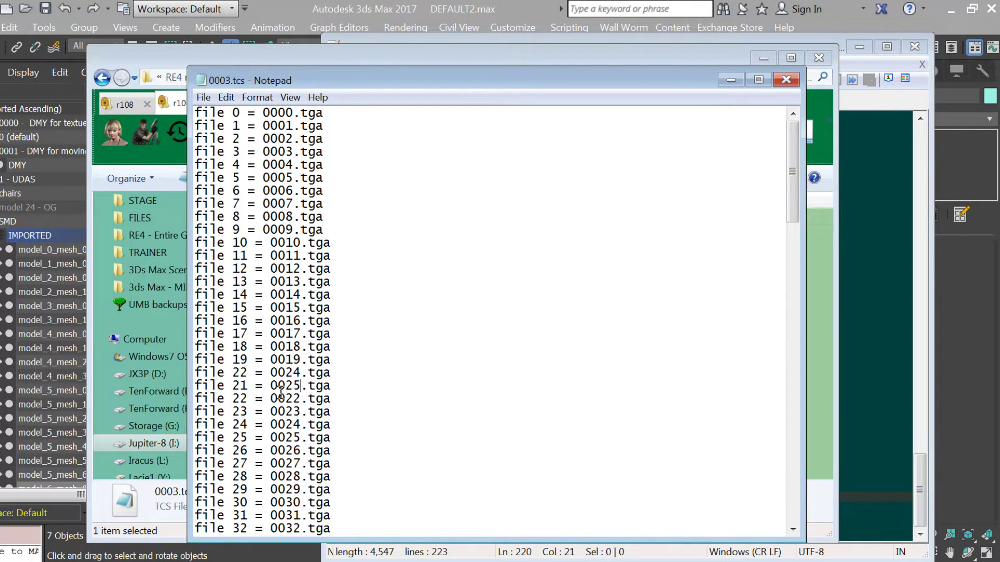
drag(343, 387, 190, 376)
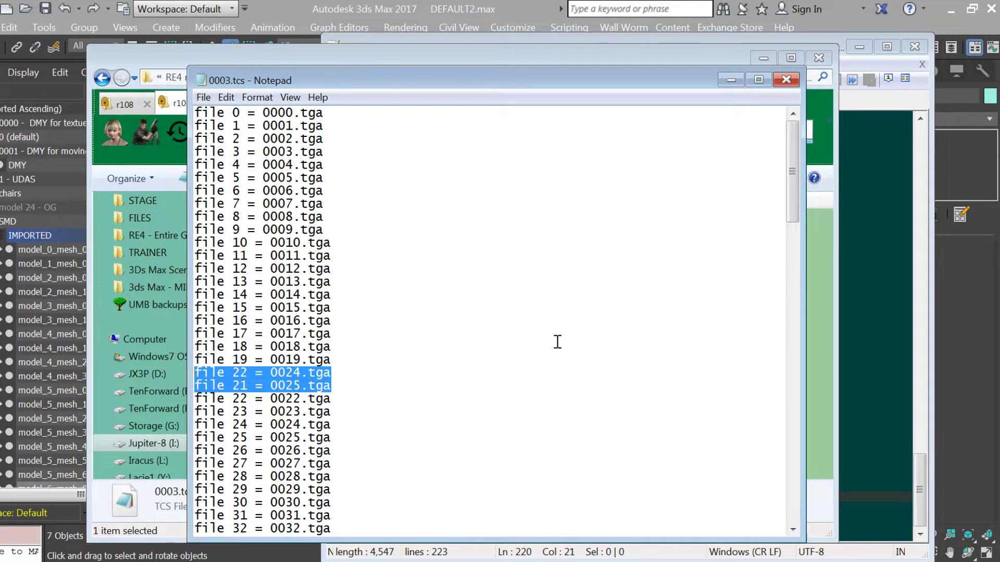
click(785, 79)
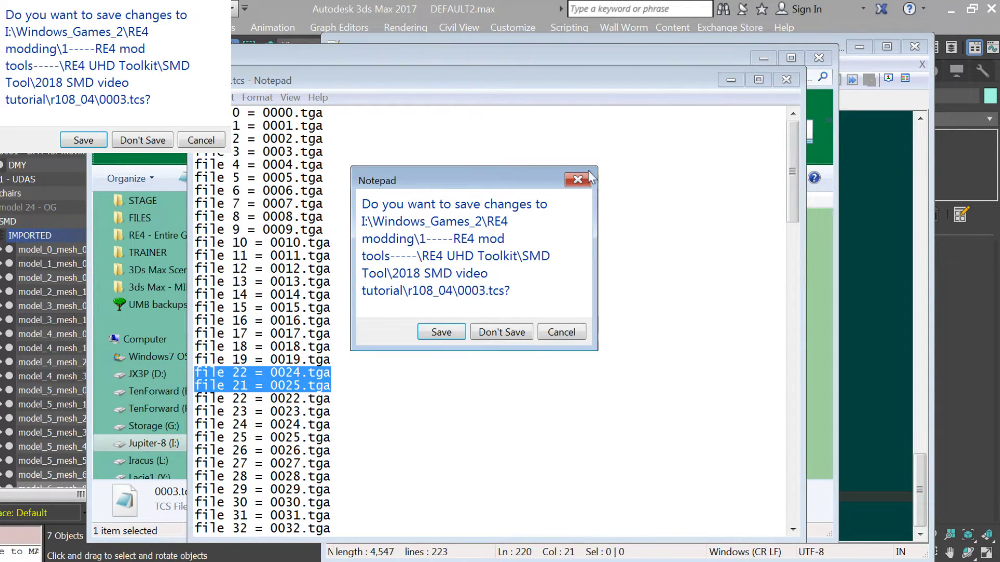
click(500, 332)
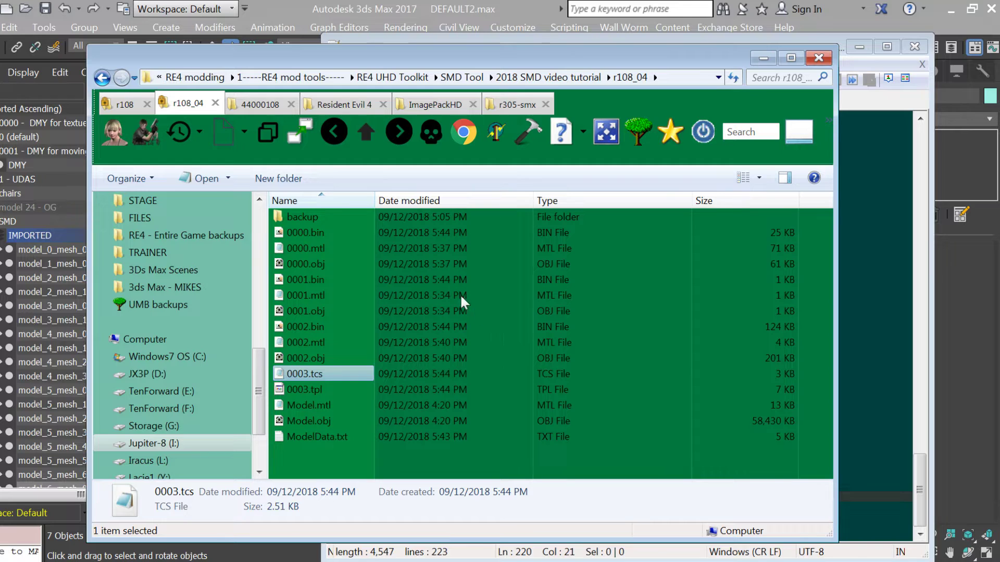
Open 0000.mtl and examine which texture file each material entry references, from Material__19 through Material__23
double_click(317, 252)
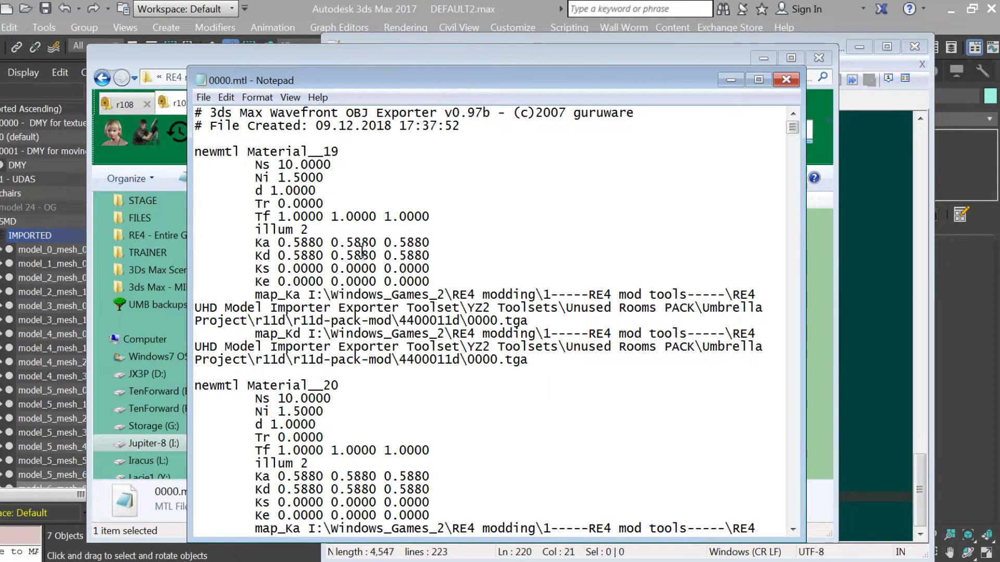
scroll(402, 266, down, 1)
scroll(532, 327, down, 6)
drag(468, 320, 528, 320)
scroll(541, 328, down, 5)
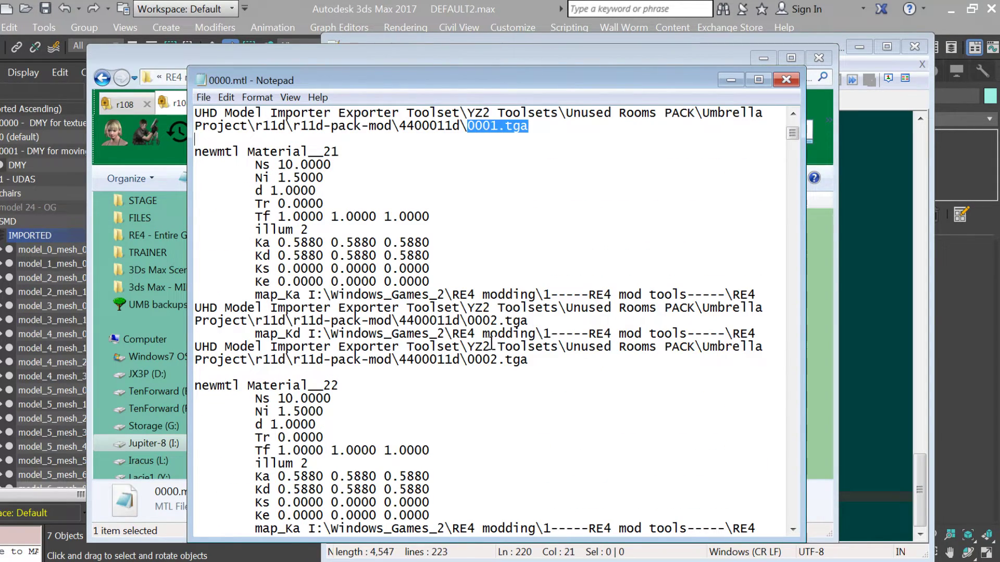
drag(468, 360, 528, 360)
scroll(543, 364, down, 5)
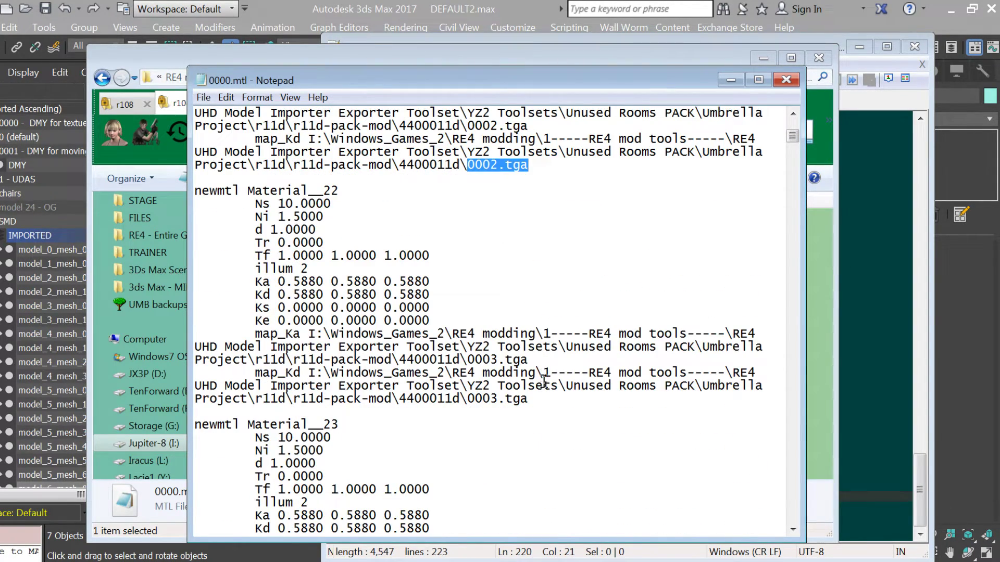
drag(538, 412, 190, 187)
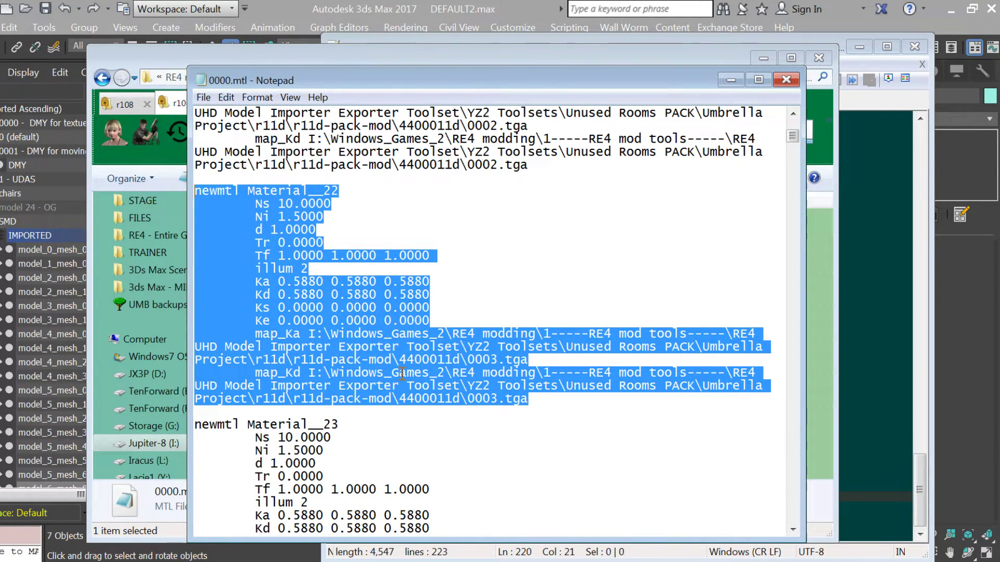
scroll(404, 374, down, 3)
scroll(527, 346, down, 3)
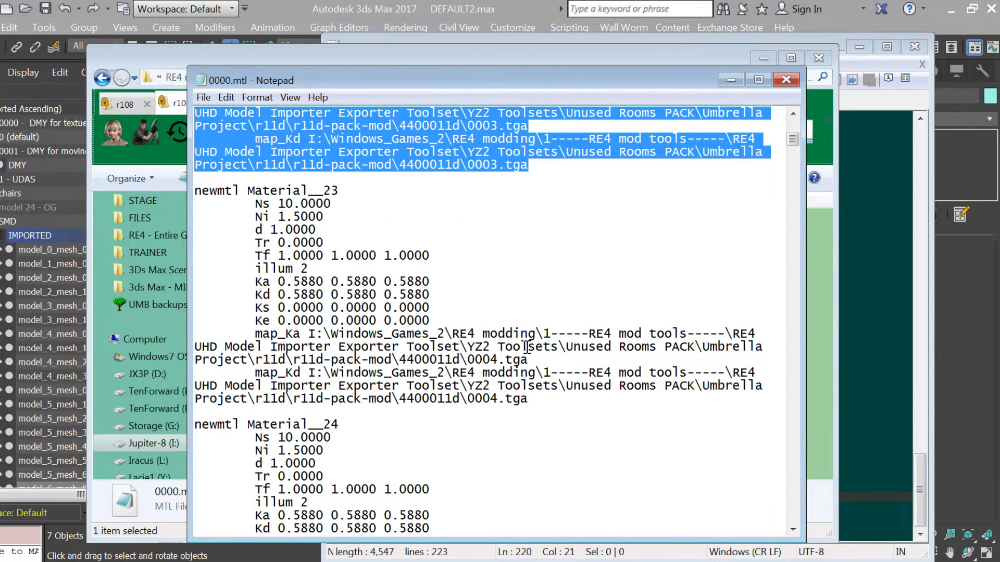
Review the texture references of the entries after Material__23 in 0000.mtl, then close and reopen it at the Material__19 entry
scroll(456, 466, down, 12)
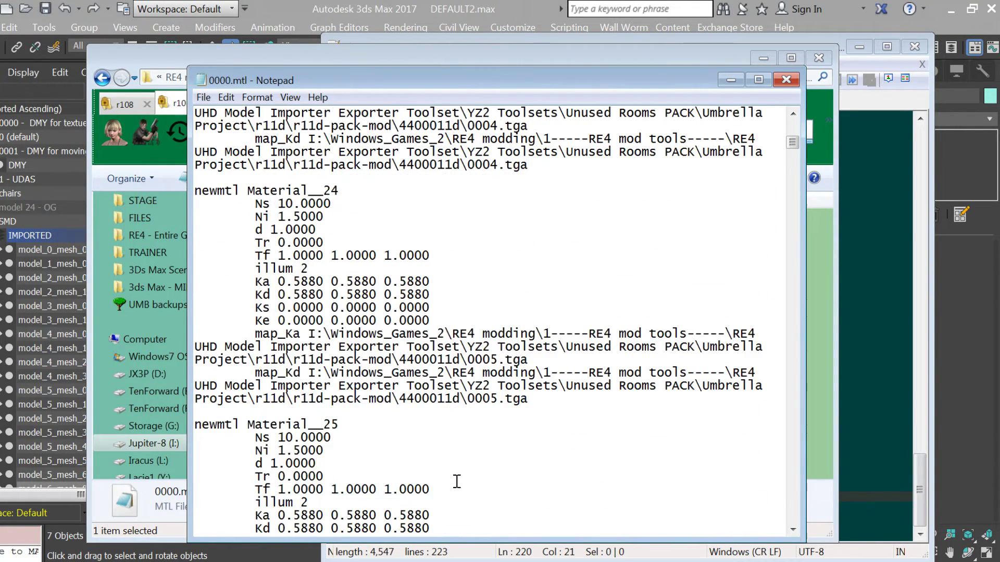
scroll(519, 321, down, 20)
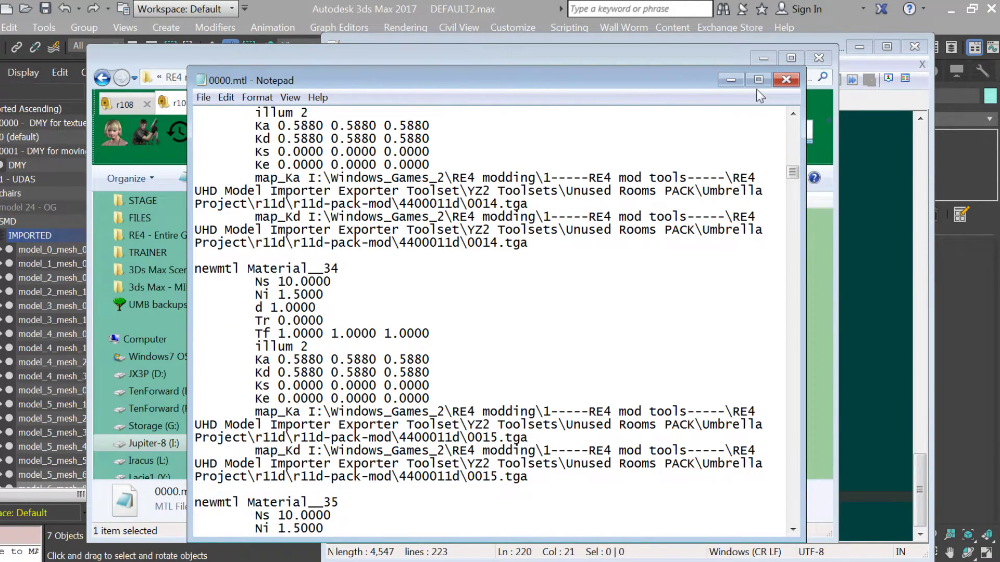
click(786, 80)
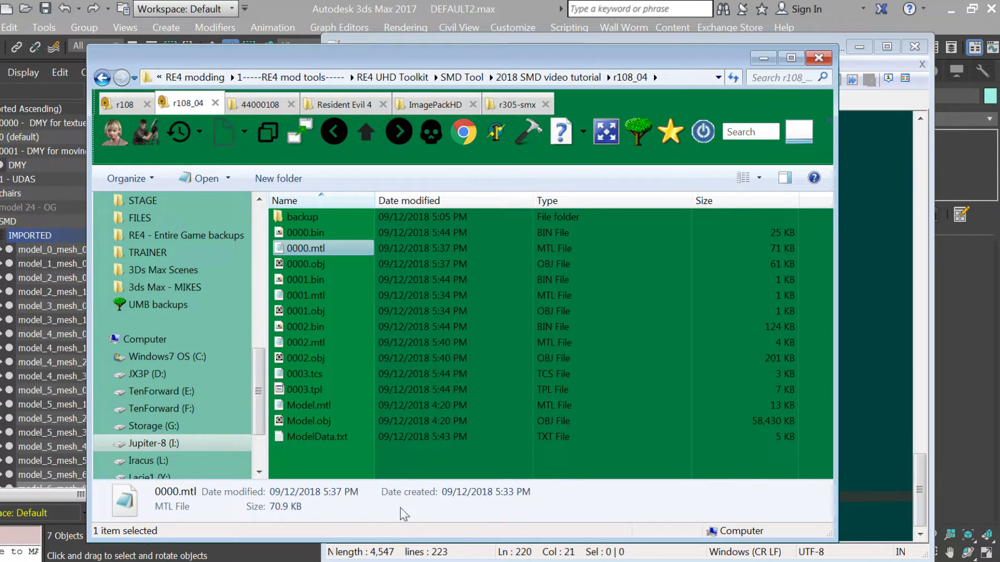
double_click(318, 245)
drag(555, 366, 195, 150)
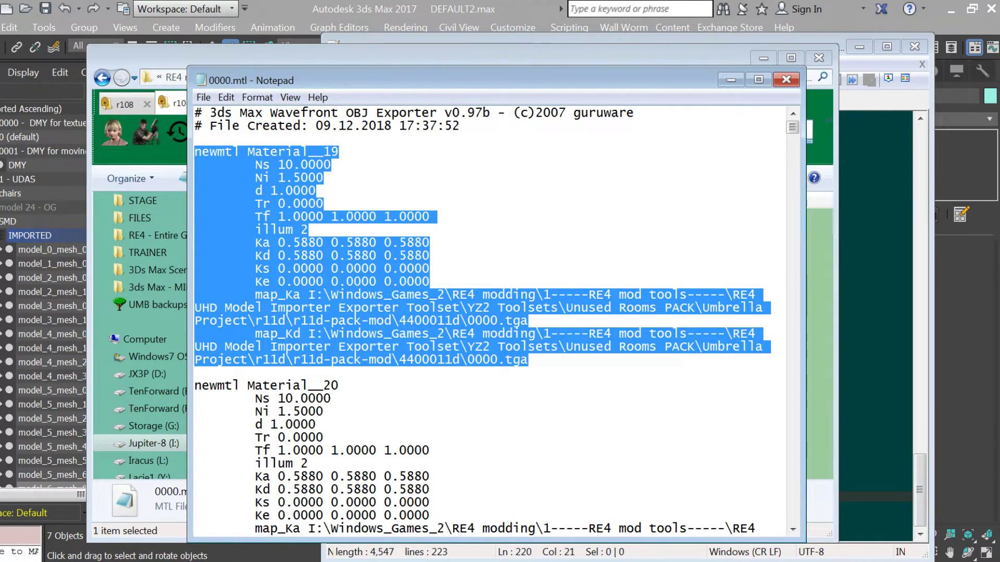
Switch to Resident Evil 4, reload the room and look around it for the added model
key(alt+Tab)
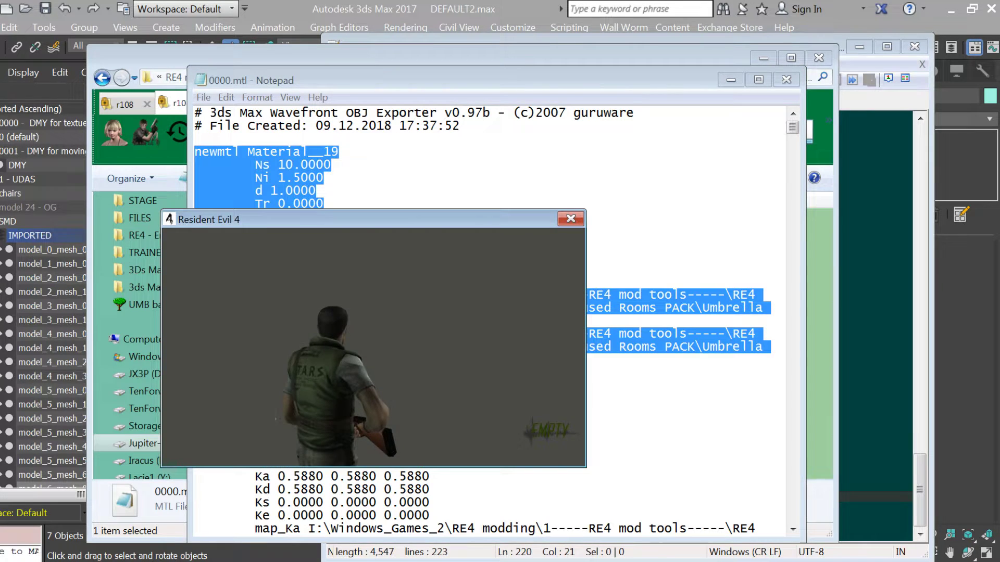
key(Return)
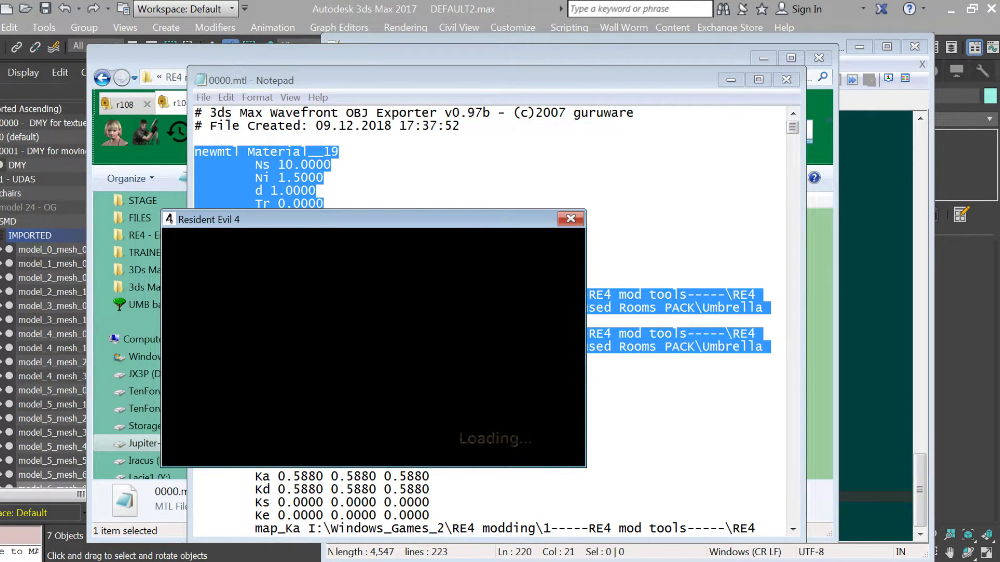
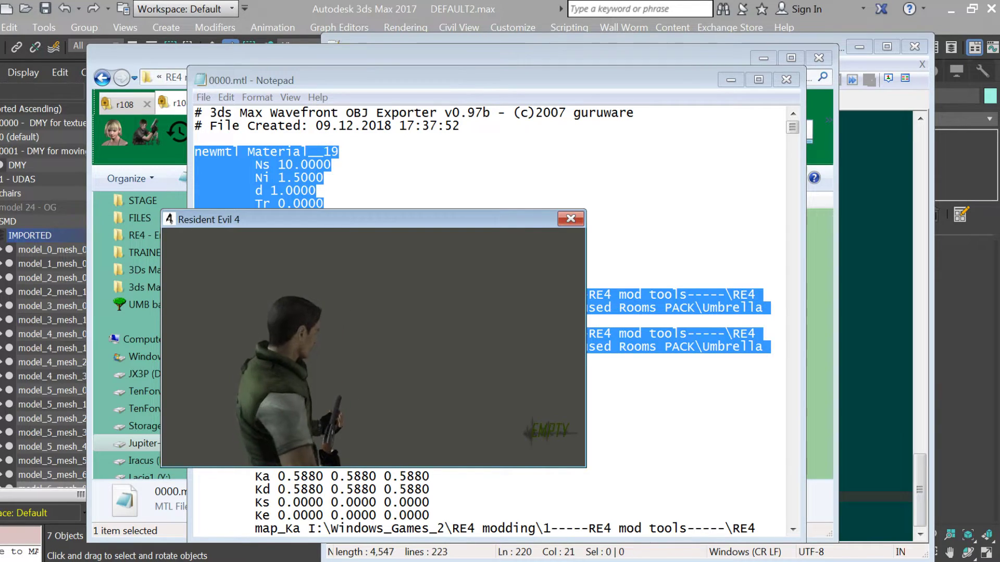
key(alt+Tab)
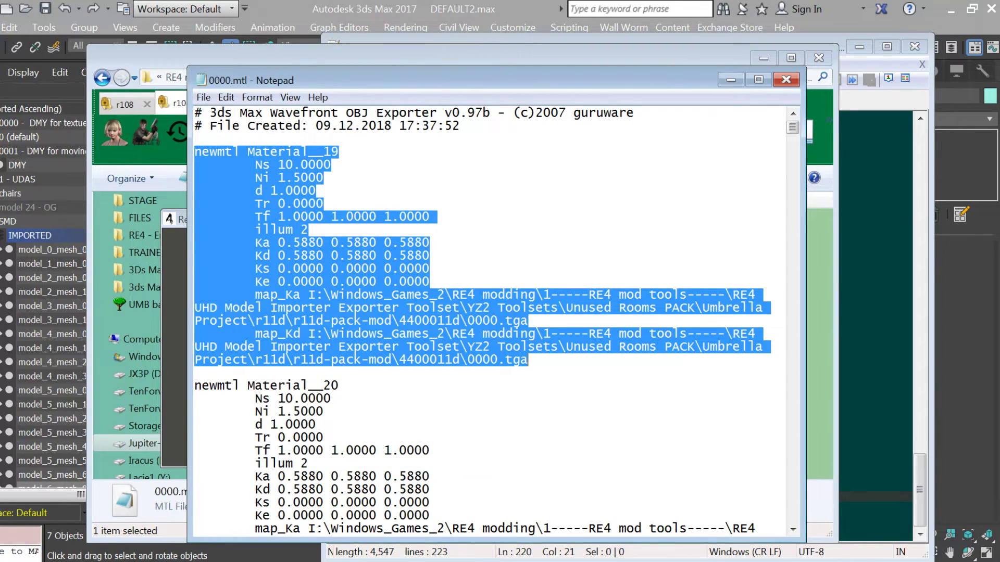
Set Scale_X, Scale_Y and Scale_Z of Model Data Entry 9 in ModelData.txt to 1.000000 and save the file
click(842, 462)
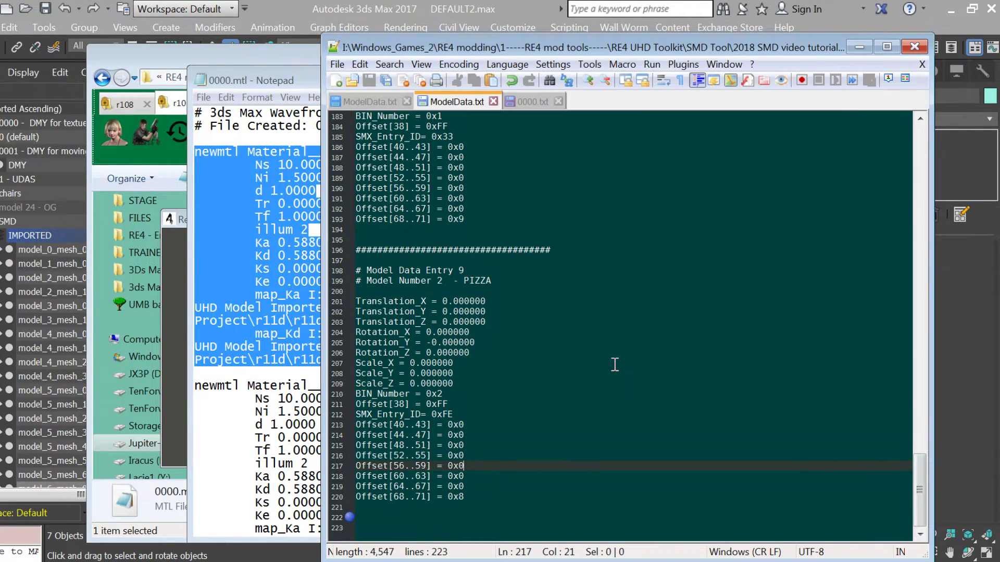
click(419, 362)
key(BackSpace)
text(1)
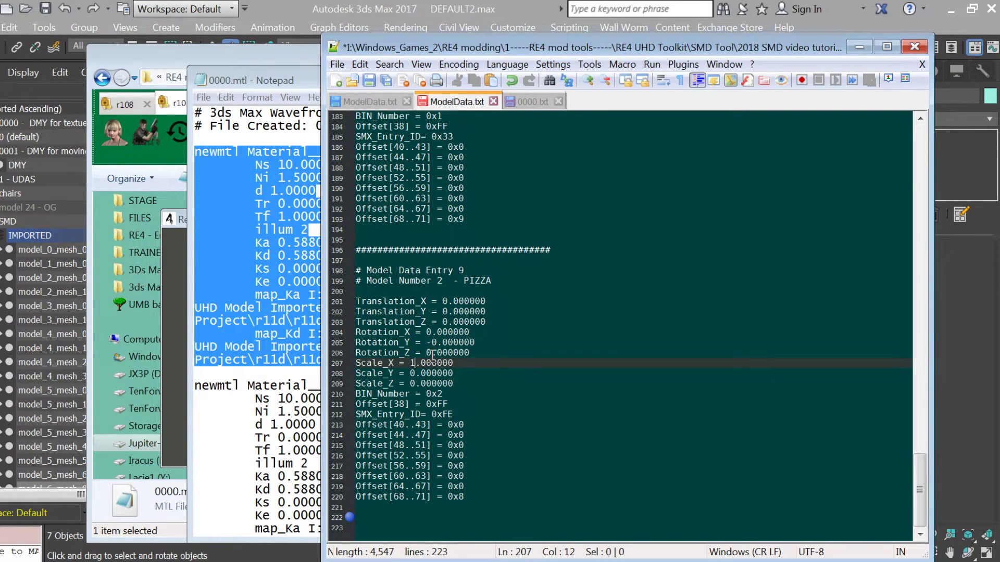
click(416, 372)
click(419, 384)
click(415, 383)
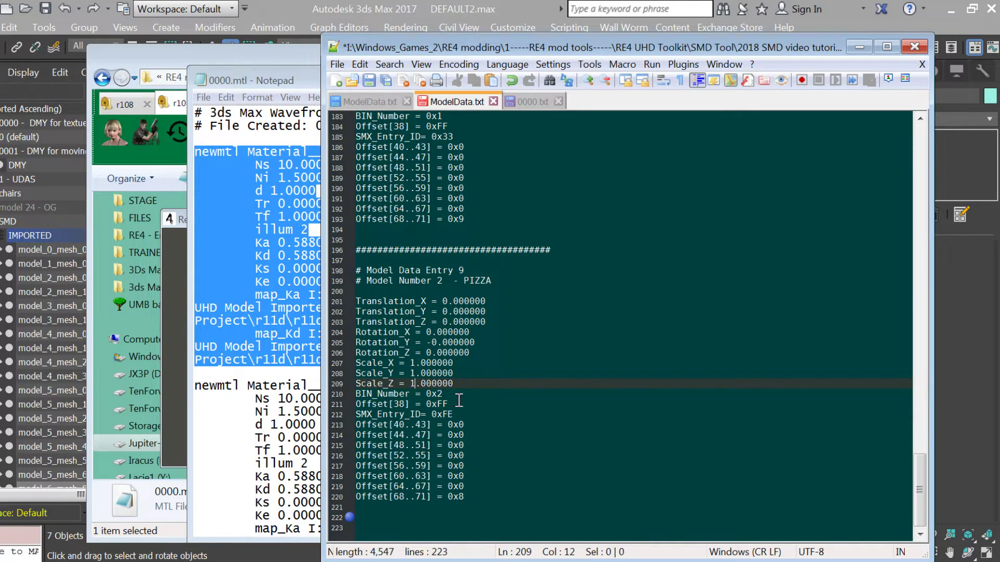
key(ctrl+s)
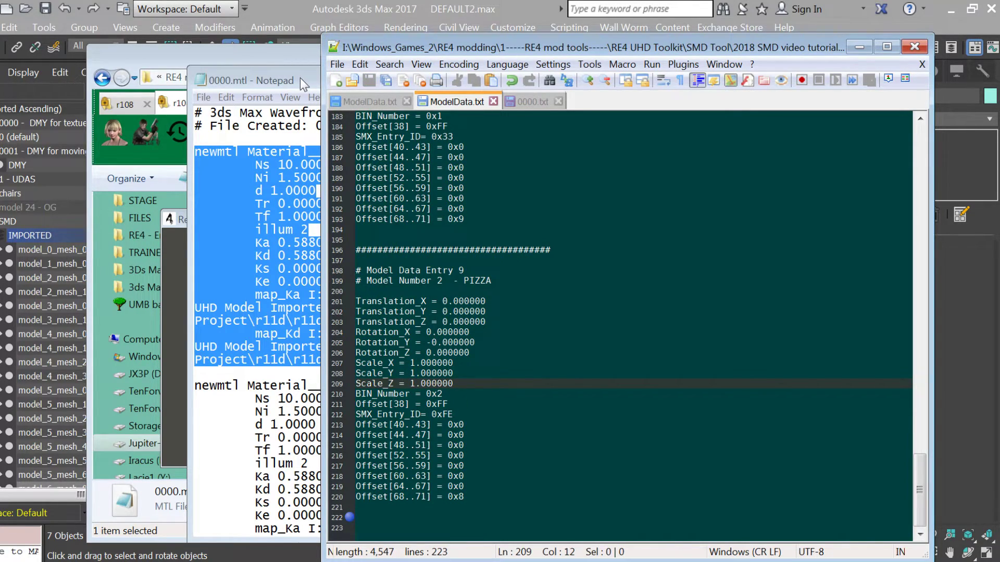
Delete 0003.tcs and 0003.tpl from the r108_04 folder
click(172, 58)
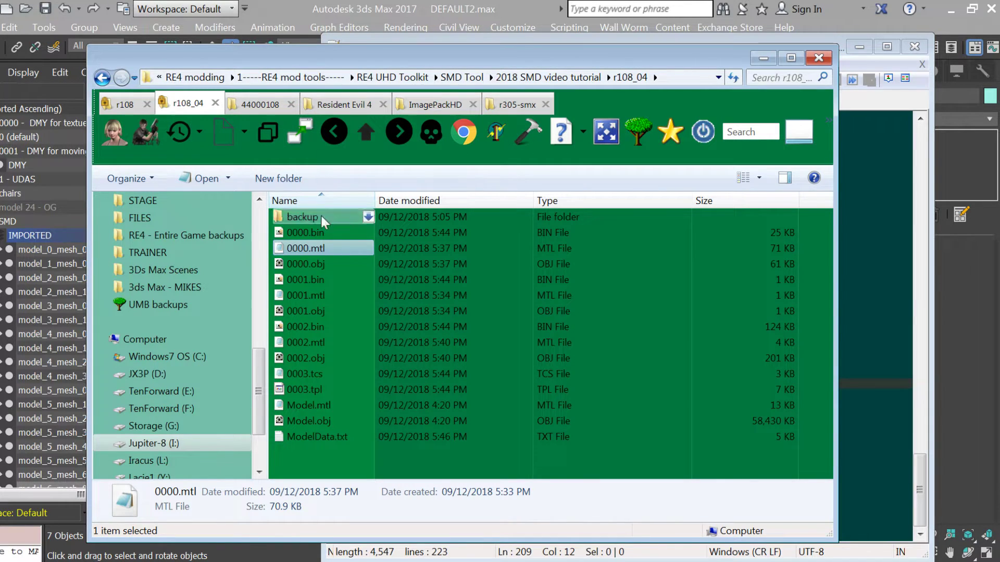
click(311, 389)
ctrl+click(311, 370)
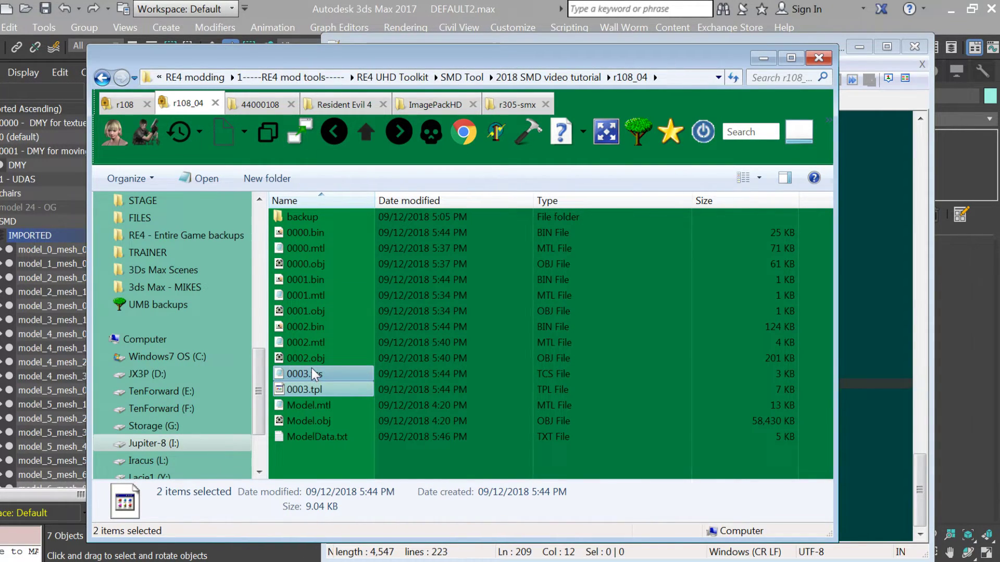
key(Delete)
Repack r108_04.SMD with SMD_Repack.bat and place the new file in the r108 - udas MOD folder
click(360, 139)
double_click(321, 330)
key(Return)
click(328, 263)
drag(325, 263, 349, 233)
click(374, 137)
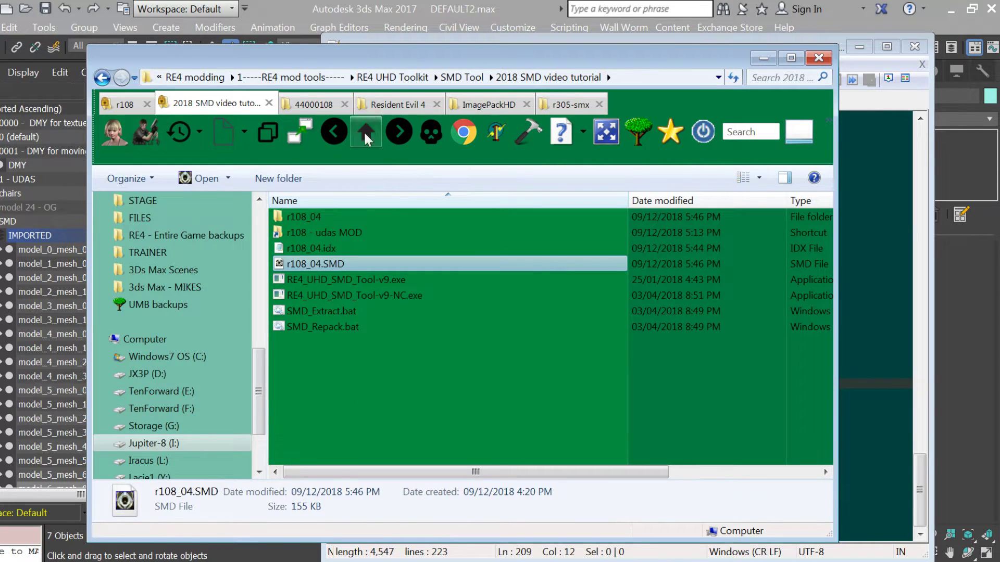
Repack r108.udas with UDAS_Repack.bat and place the new file in the St1 folder
click(112, 104)
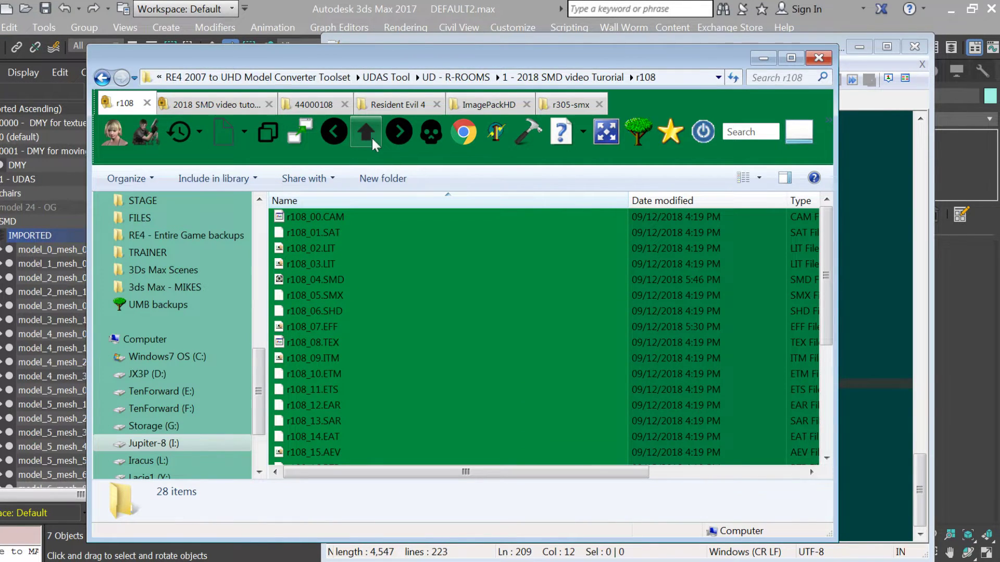
click(365, 134)
double_click(348, 326)
key(Return)
click(336, 264)
drag(350, 282, 348, 291)
Reload the room in Resident Evil 4 and compare the bell tower in the game with its model in 3ds Max
click(130, 120)
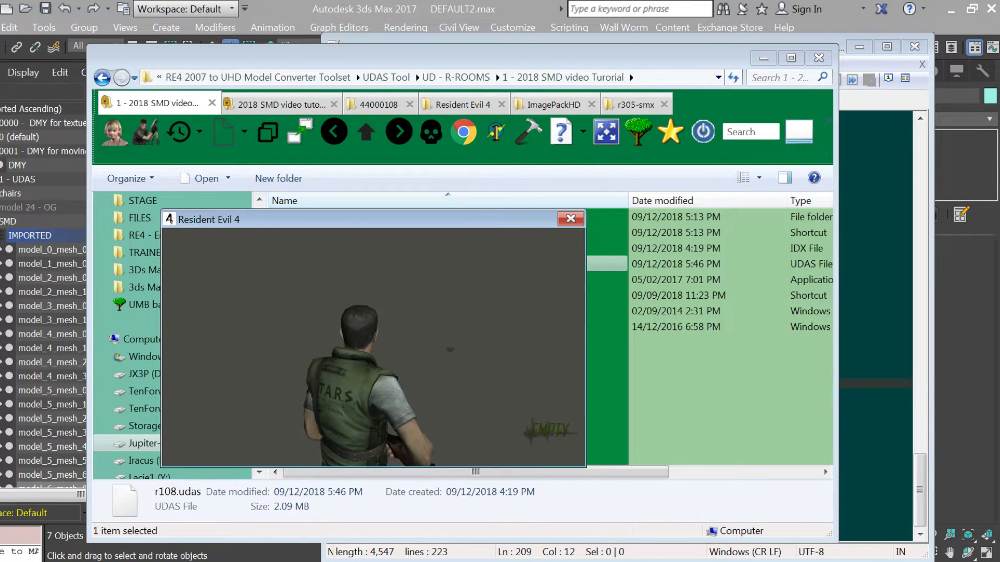
key(Escape)
key(Return)
key(Return)
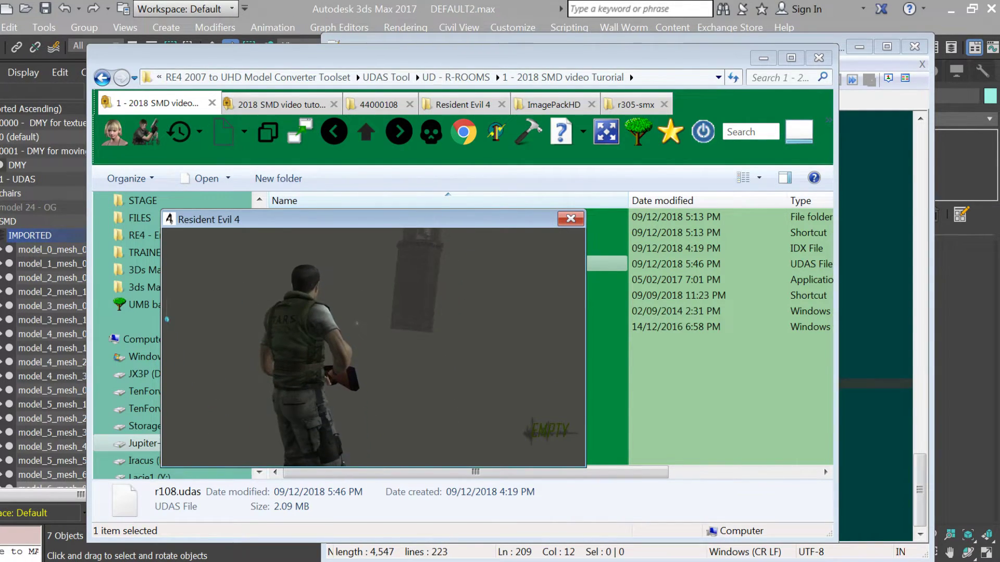
key(alt+F4)
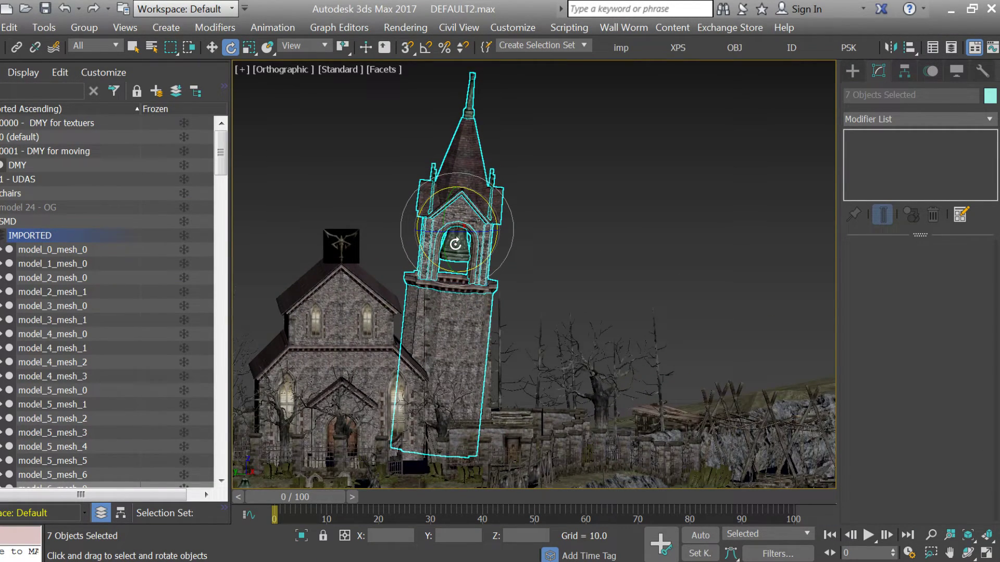
drag(523, 271, 517, 288)
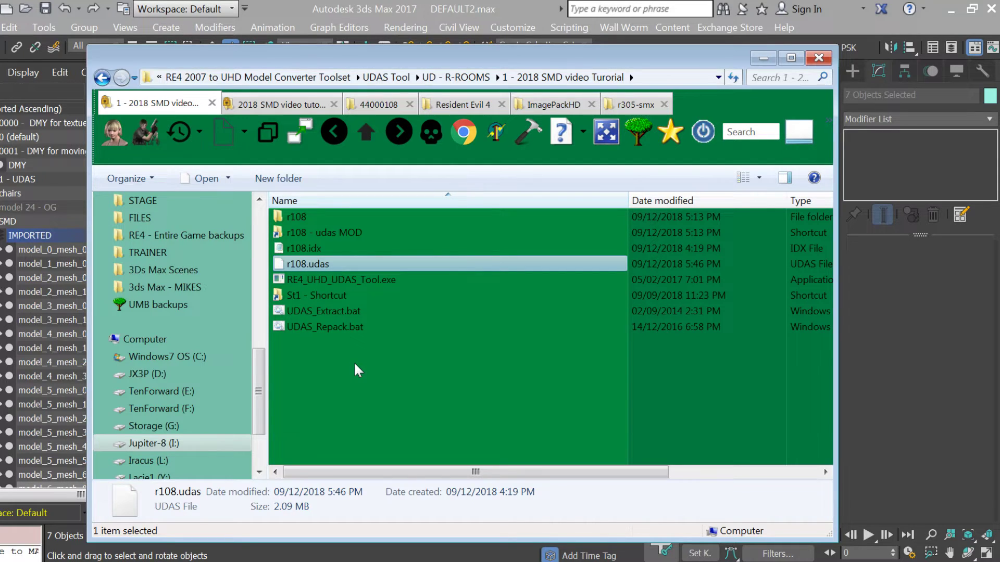
click(65, 499)
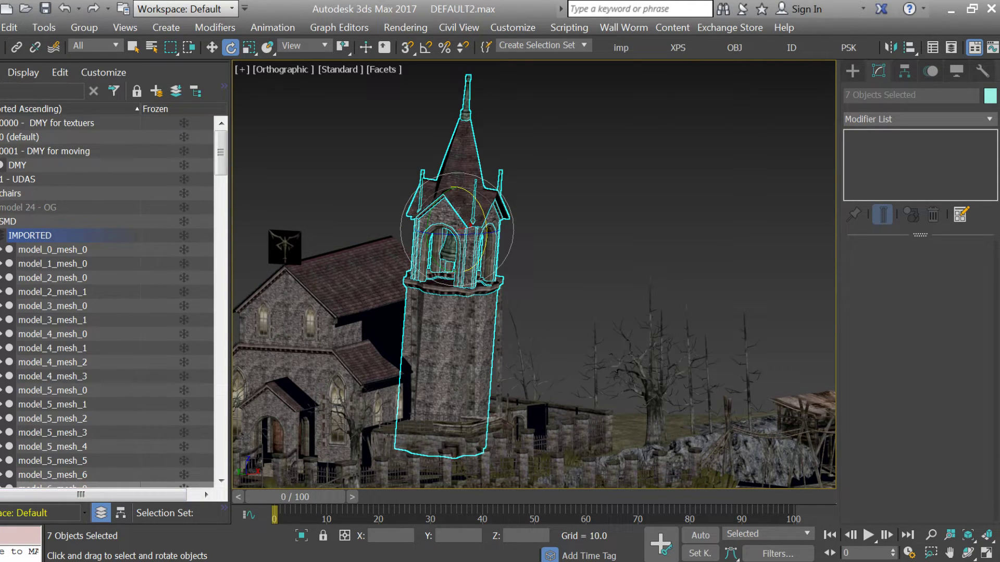
Move the Material__23 entry of 0000.mtl to the top of the file, above Material__19
key(alt+Tab)
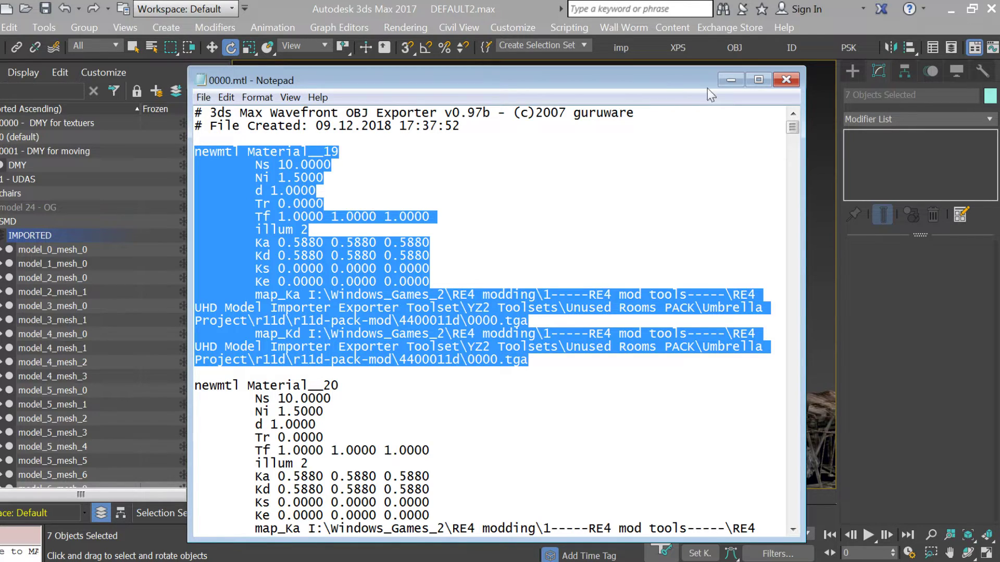
click(551, 255)
scroll(543, 341, down, 20)
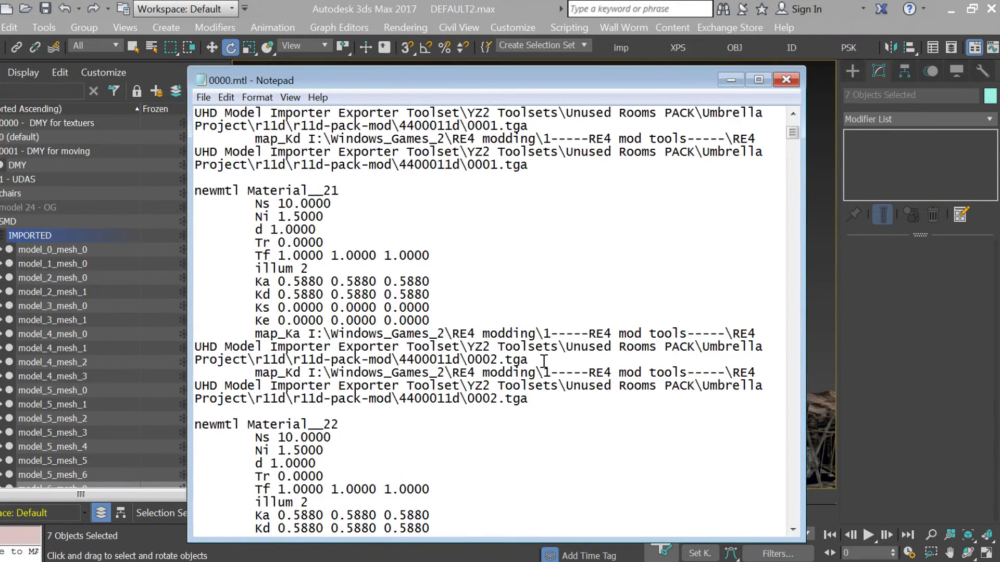
drag(543, 412, 194, 195)
key(ctrl+c)
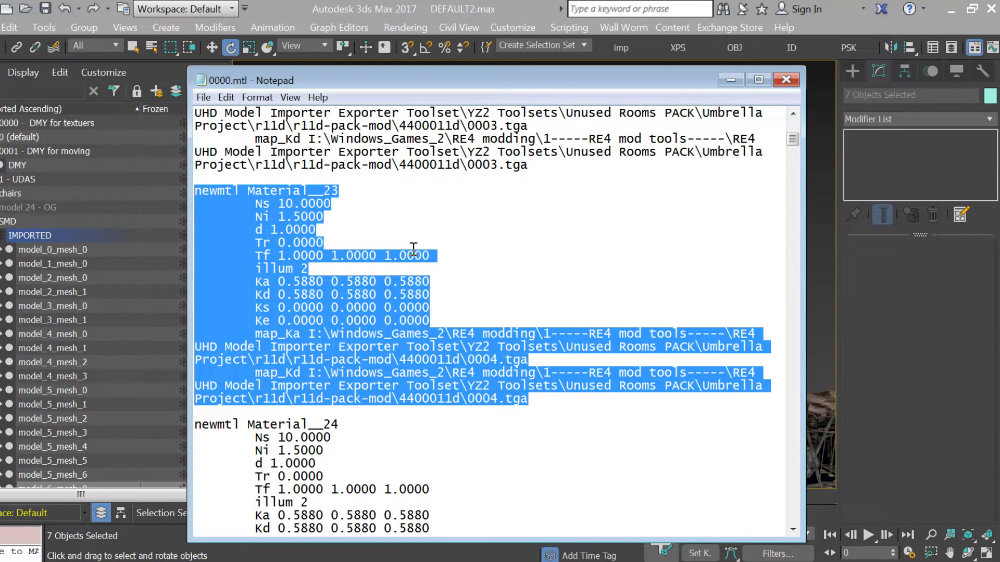
key(Delete)
scroll(416, 252, up, 20)
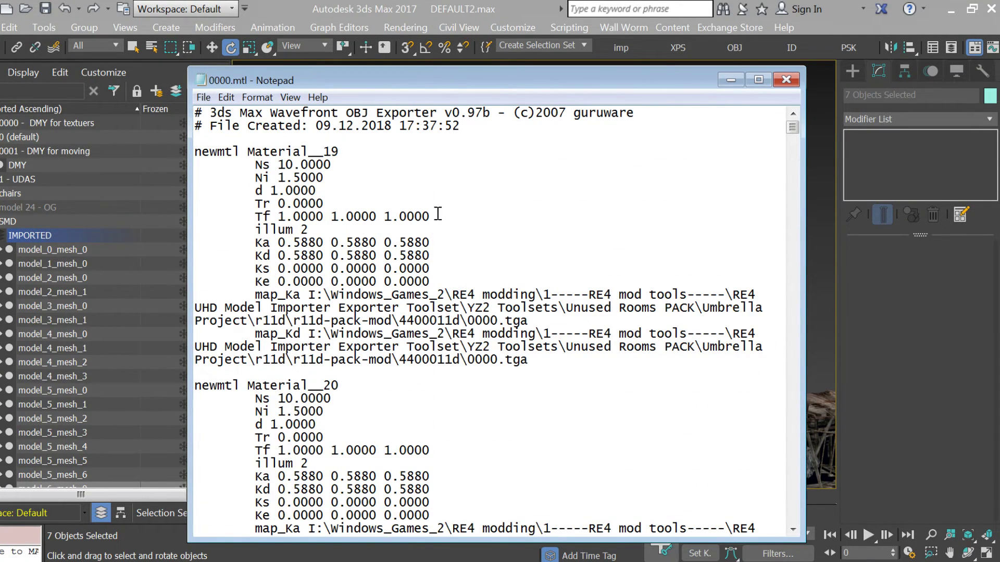
key(ctrl+v)
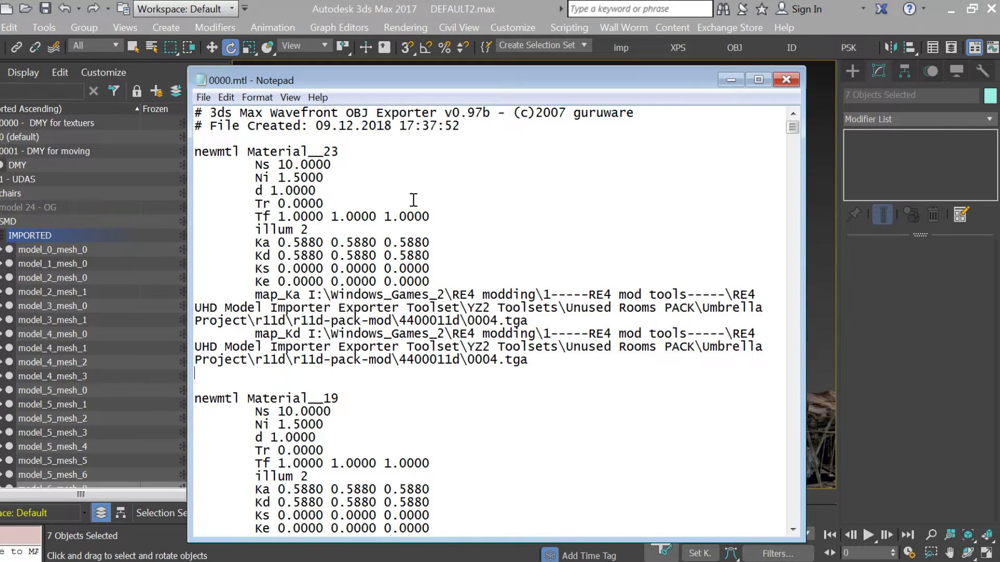
Check the order of the texture files referenced by the rearranged 0000.mtl entries, from Material__23 at the top through Material__24
drag(474, 359, 529, 360)
scroll(539, 366, down, 5)
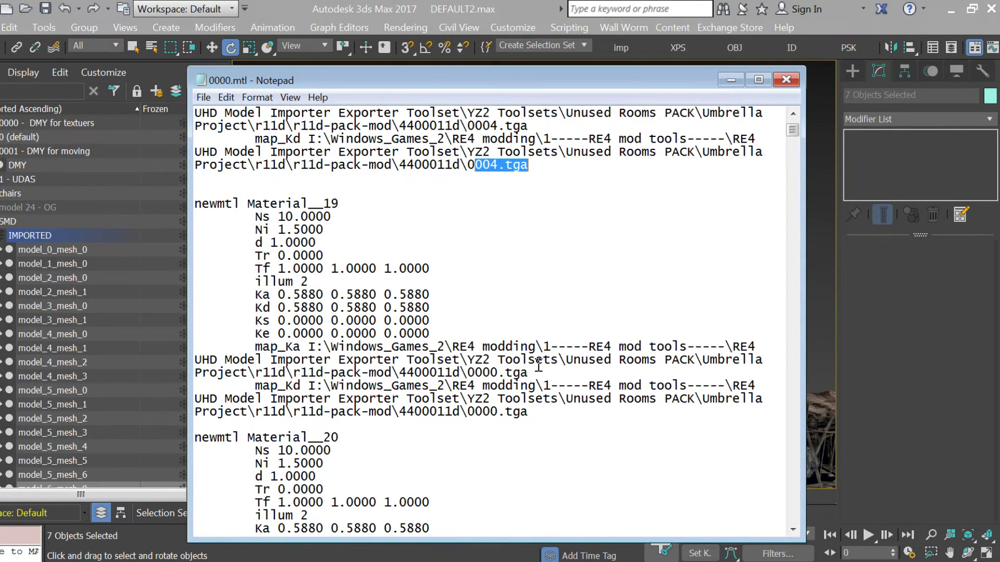
scroll(569, 384, down, 14)
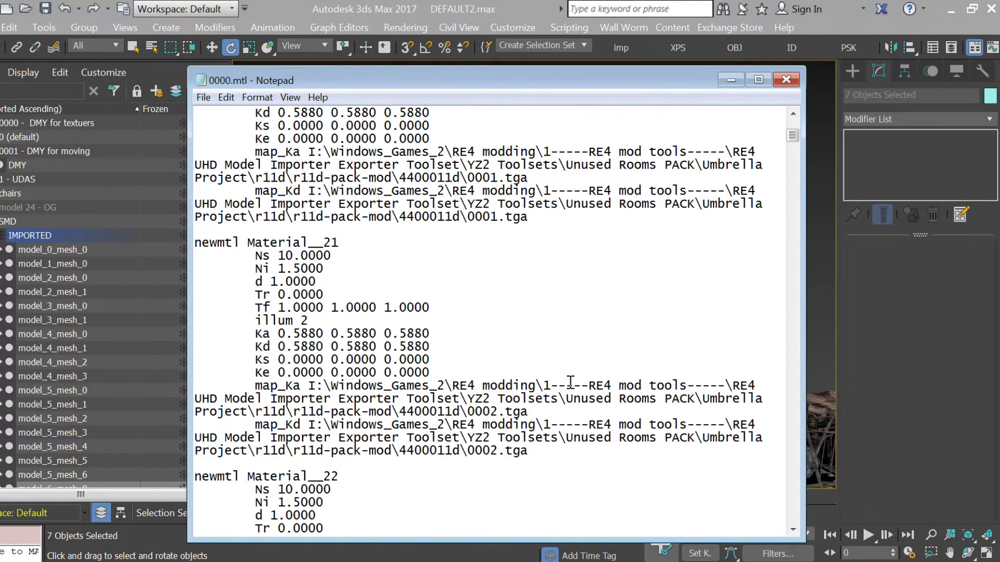
scroll(570, 382, down, 9)
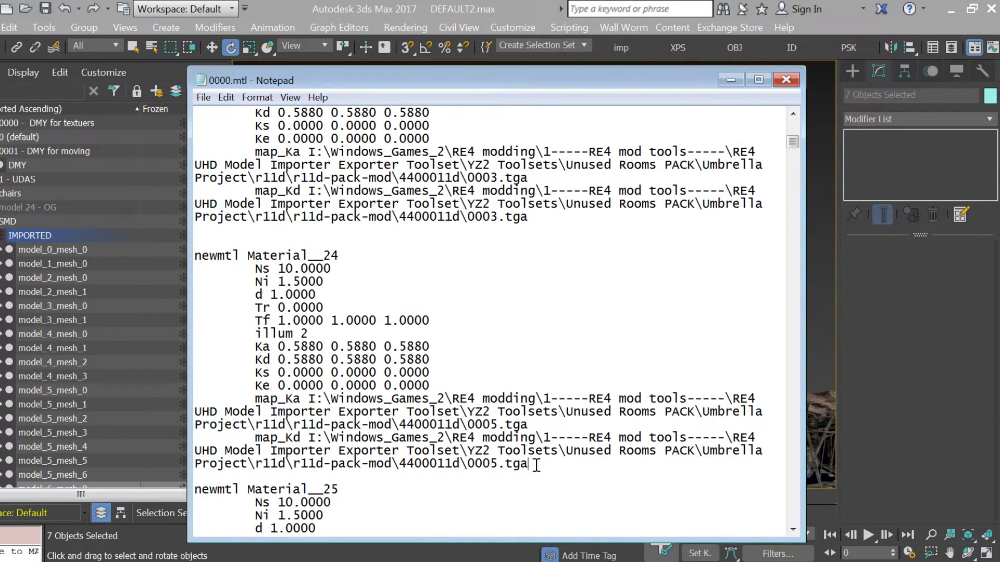
drag(536, 465, 466, 467)
click(528, 218)
scroll(467, 222, up, 5)
drag(536, 165, 466, 182)
scroll(489, 179, up, 5)
drag(528, 139, 453, 141)
scroll(455, 146, up, 6)
drag(521, 144, 460, 141)
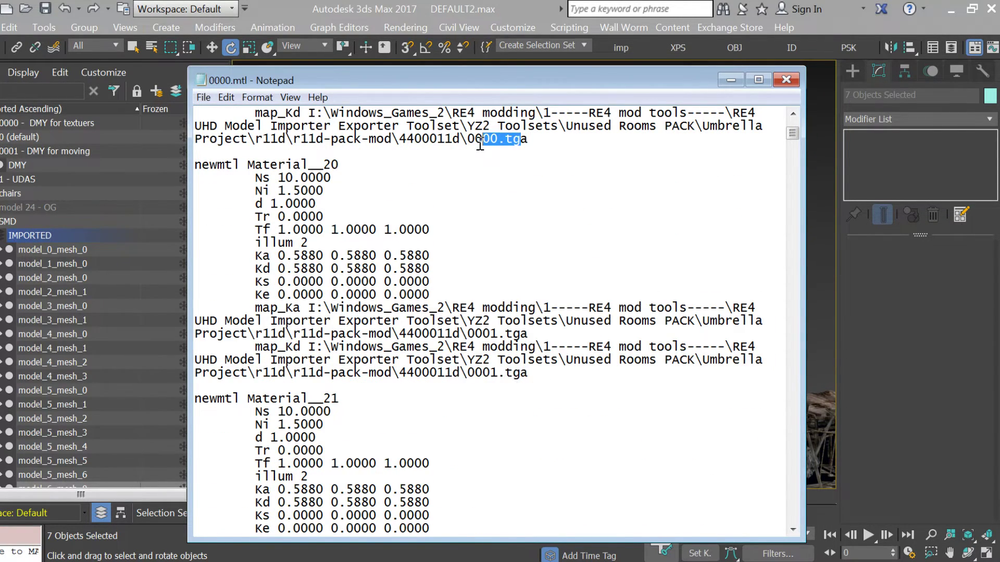
scroll(476, 143, up, 8)
drag(520, 203, 458, 202)
scroll(455, 200, up, 4)
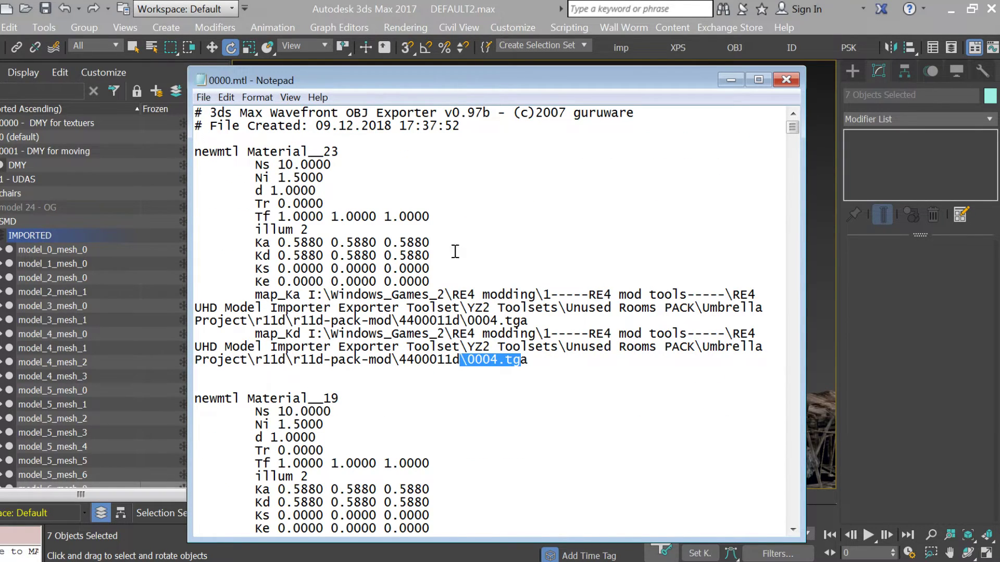
Open the r108_04 folder, then switch to 3ds Max and select Plane000 through Plane021 in the texture dummy layer
key(alt+Tab)
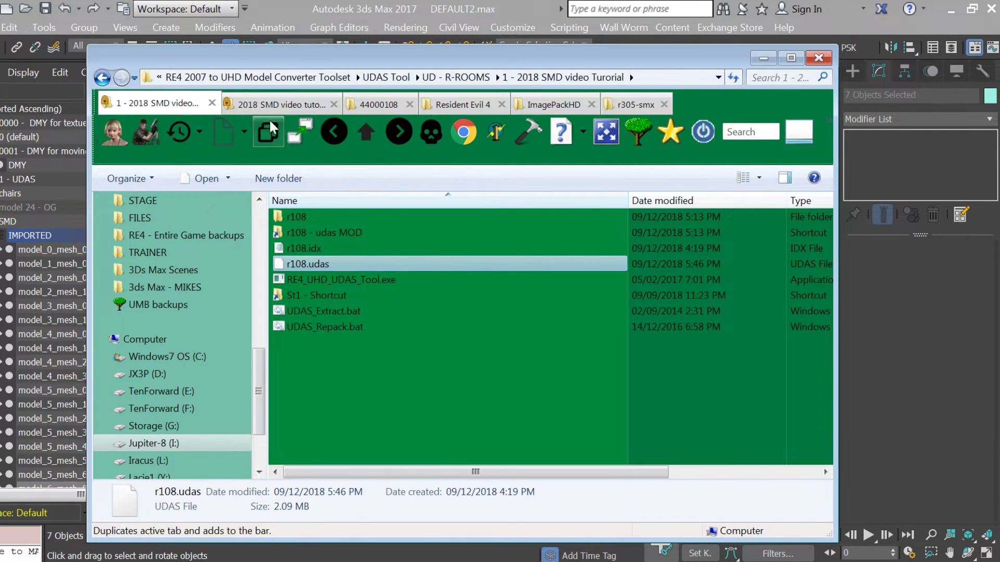
double_click(315, 221)
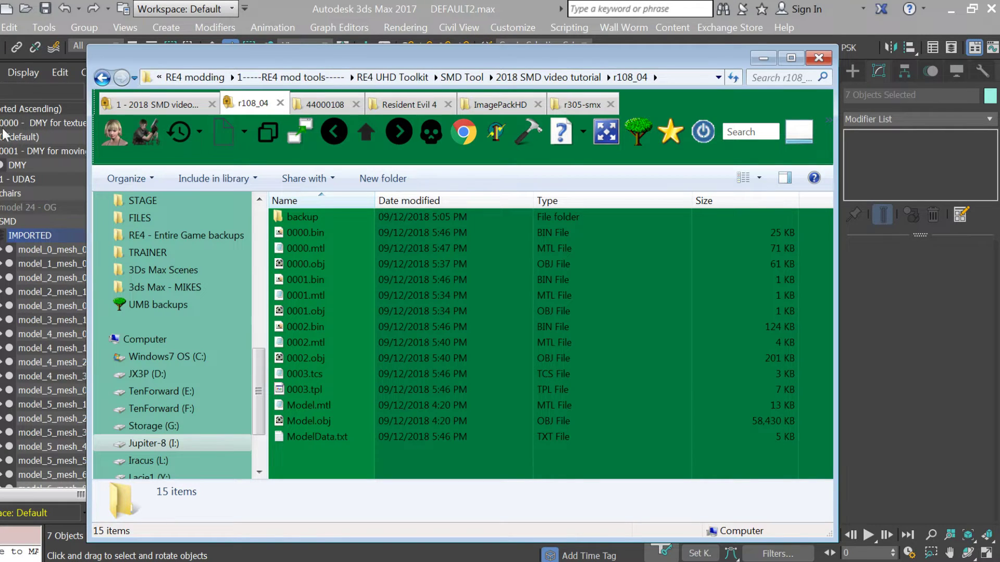
click(40, 126)
click(1, 123)
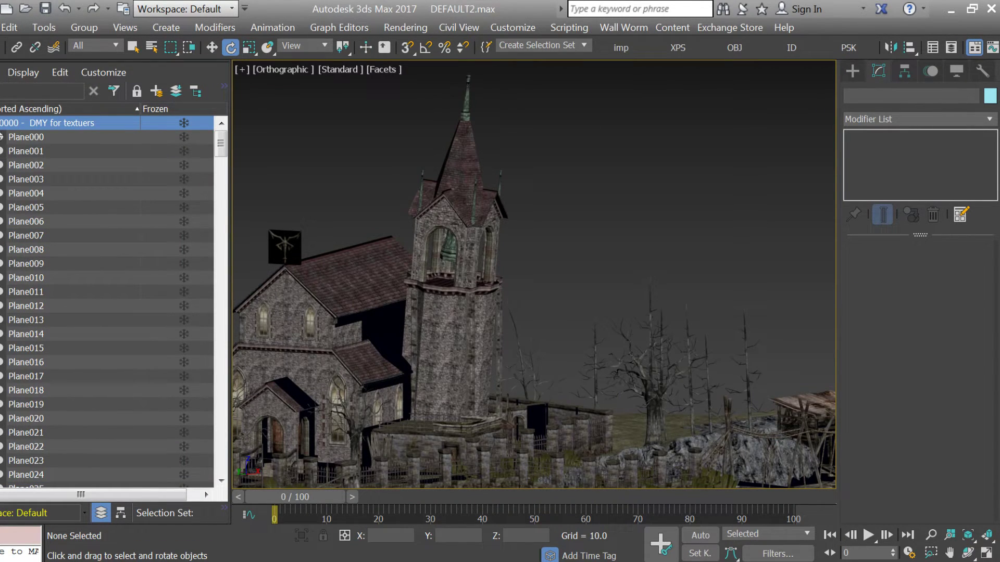
click(47, 137)
shift+click(91, 430)
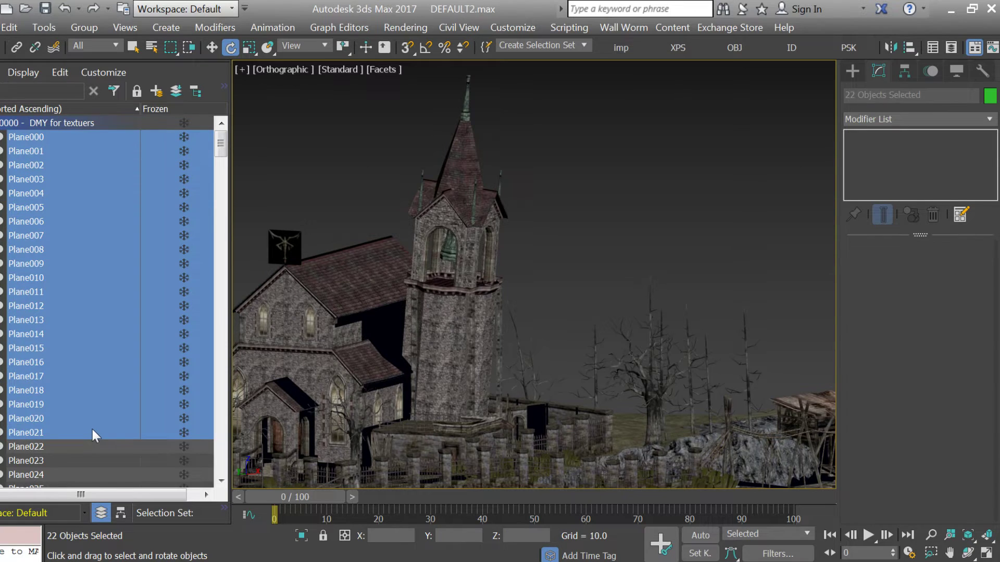
Isolate the selected texture dummy planes in 3ds Max, then view the entry order of 0000.mtl in the r108_04 folder and close it
key(alt+q)
key(alt+Tab)
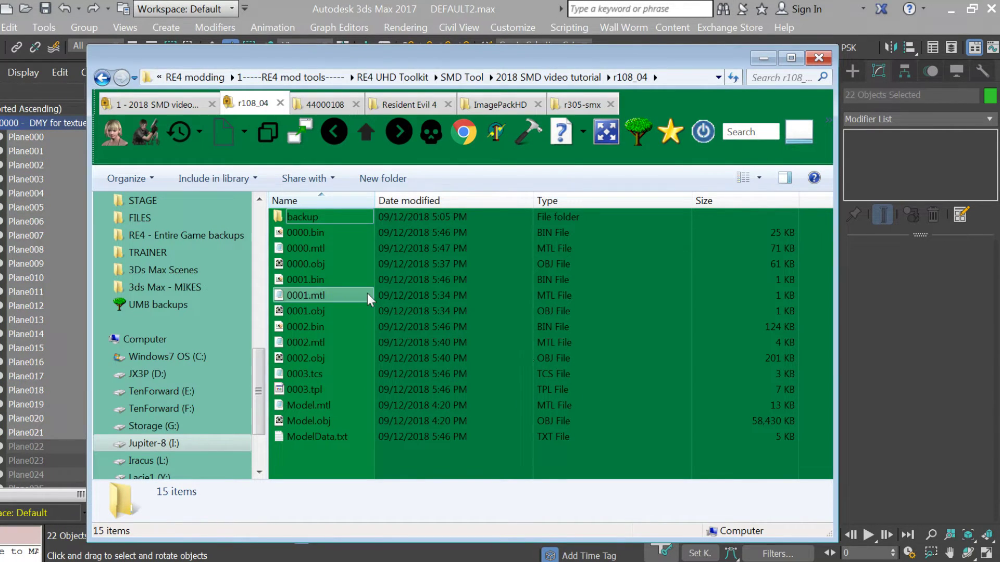
double_click(317, 249)
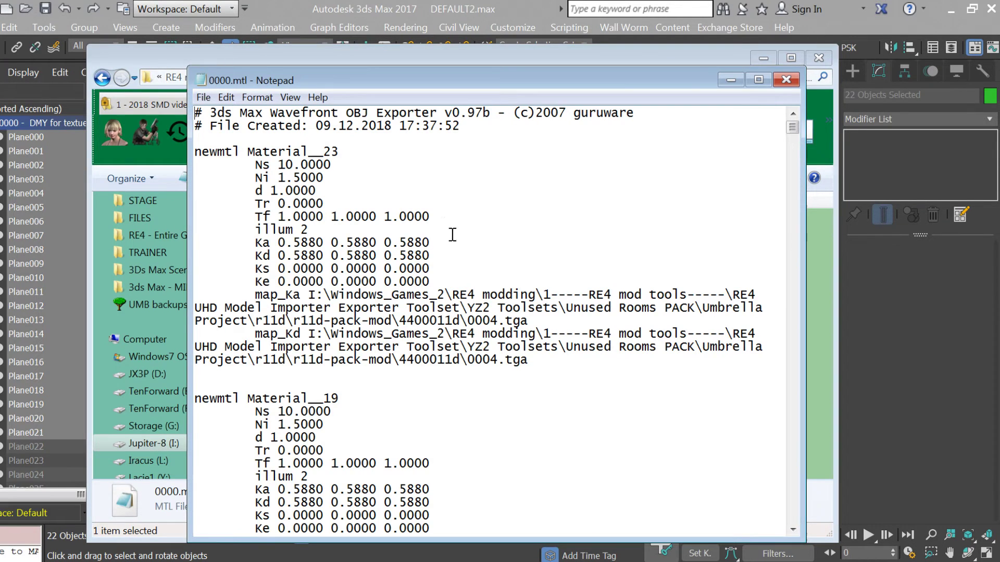
click(786, 80)
Delete 0003.tcs and 0003.tpl from the r108_04 folder and repack the stage models with SMD_Repack.bat
click(316, 390)
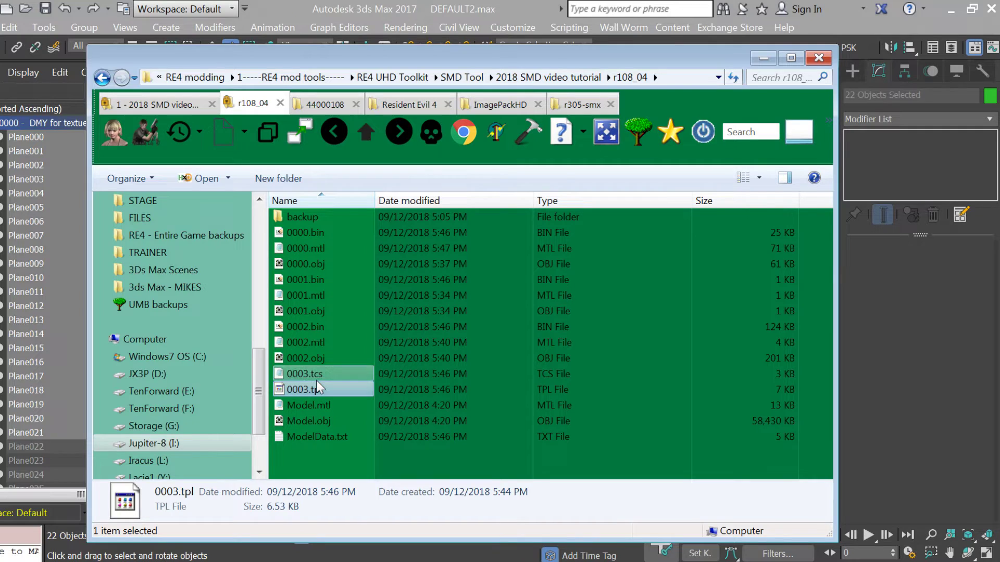
shift+click(316, 379)
key(Delete)
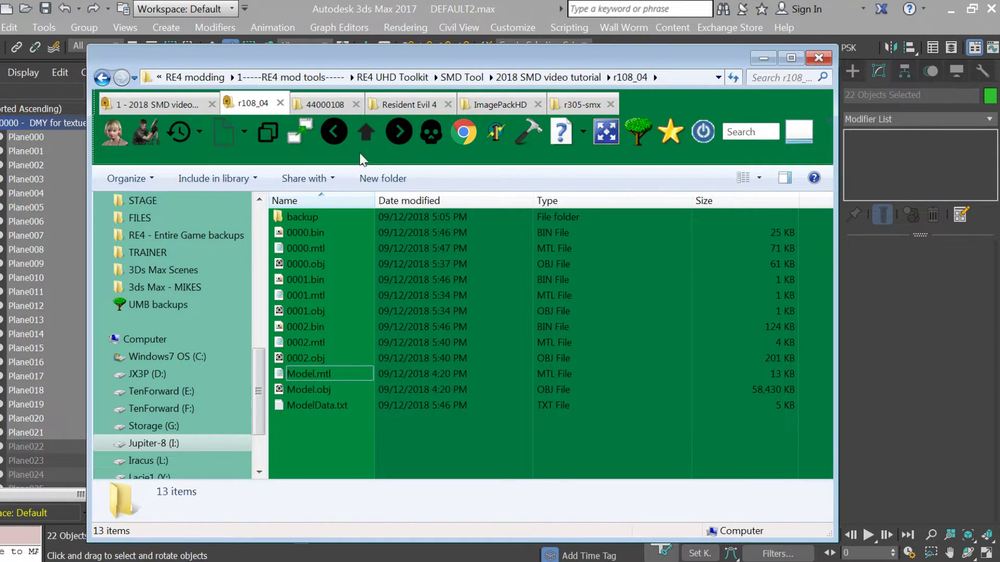
click(358, 136)
double_click(323, 326)
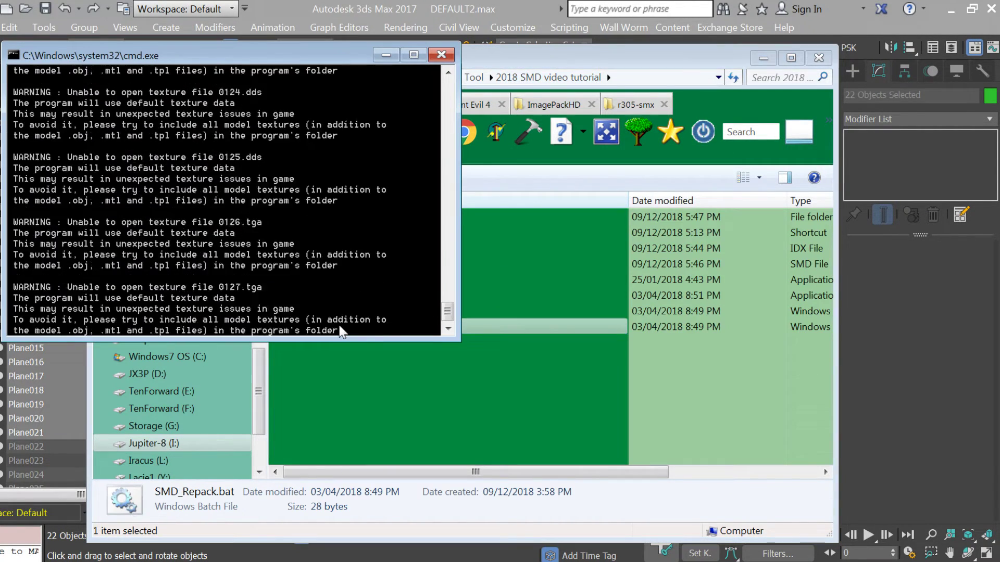
key(Return)
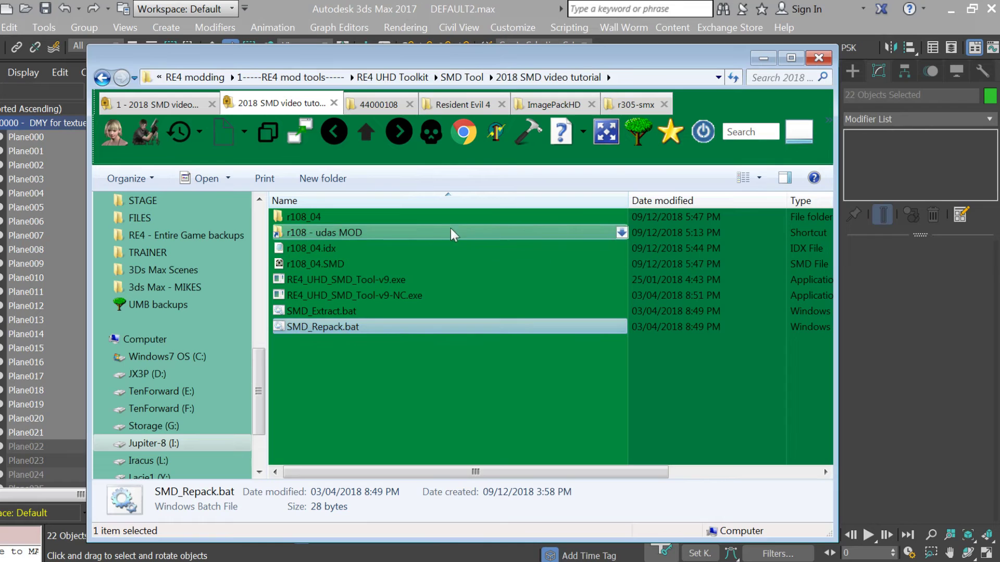
Open the regenerated 0003.tcs from the r108_04 folder and check which texture file 0 points to
double_click(305, 214)
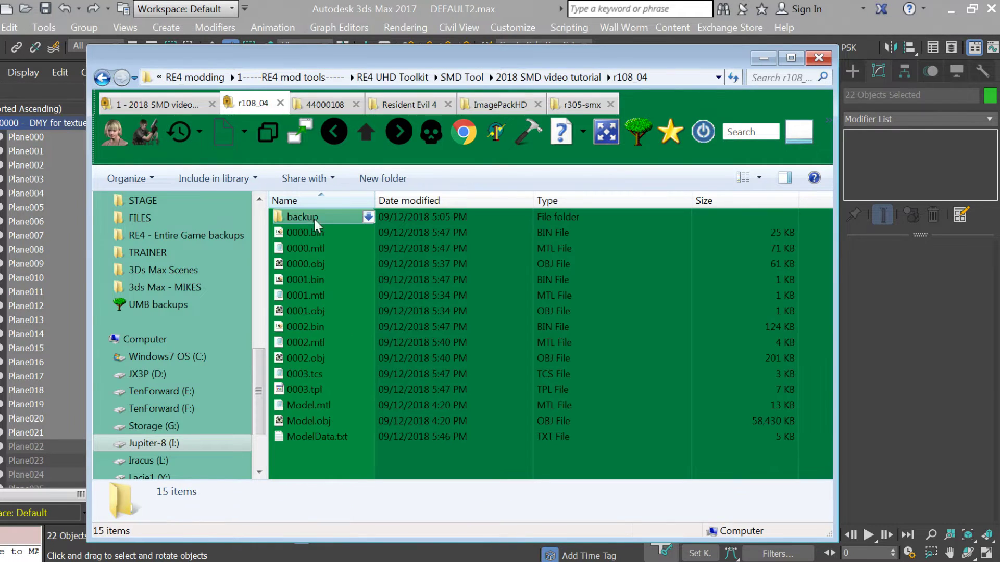
double_click(346, 373)
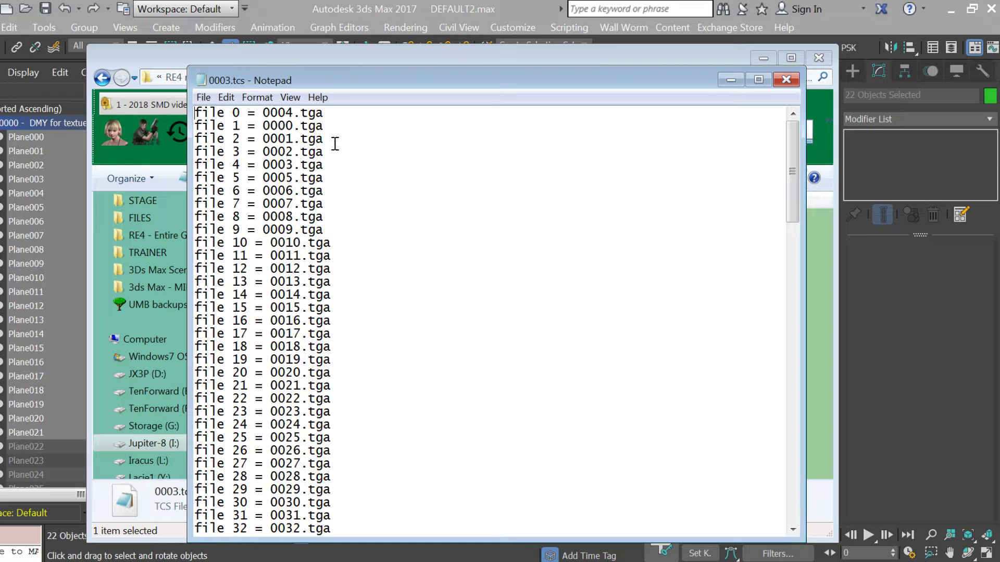
drag(226, 113, 734, 97)
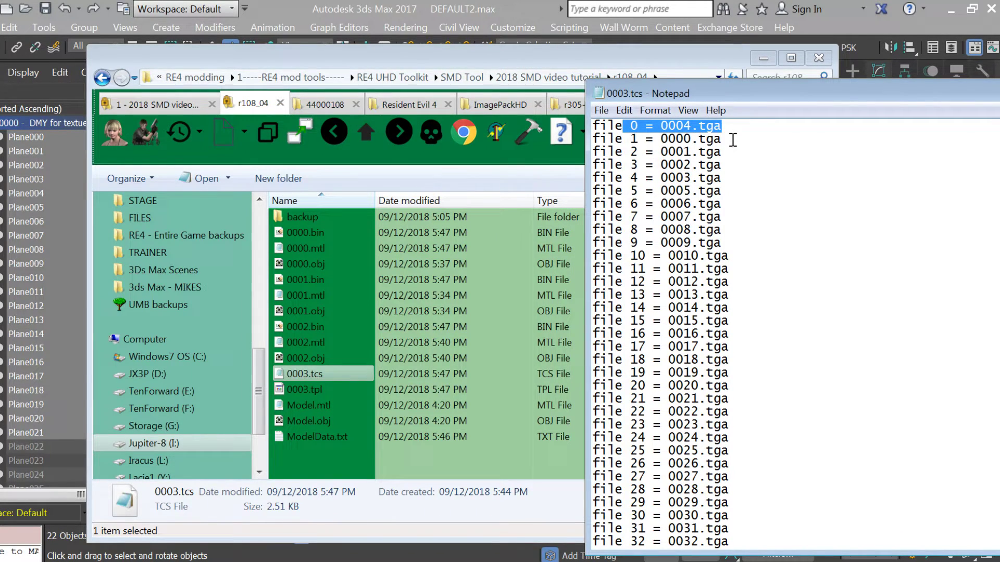
Compare the texture order in 0003.tcs with 0000.dds and 0004.dds in the 44000108 texture folder
click(352, 105)
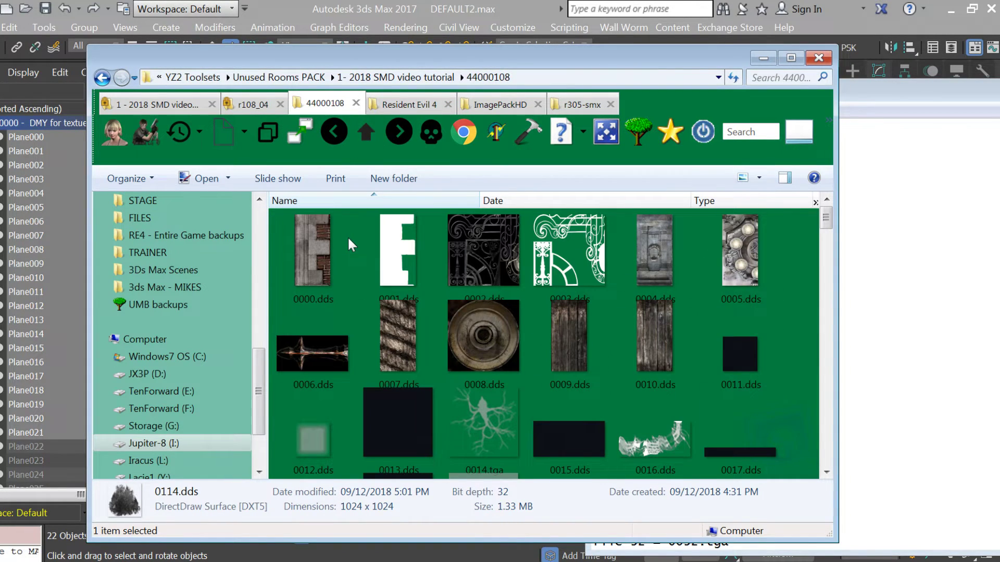
click(302, 258)
drag(532, 58, 344, 77)
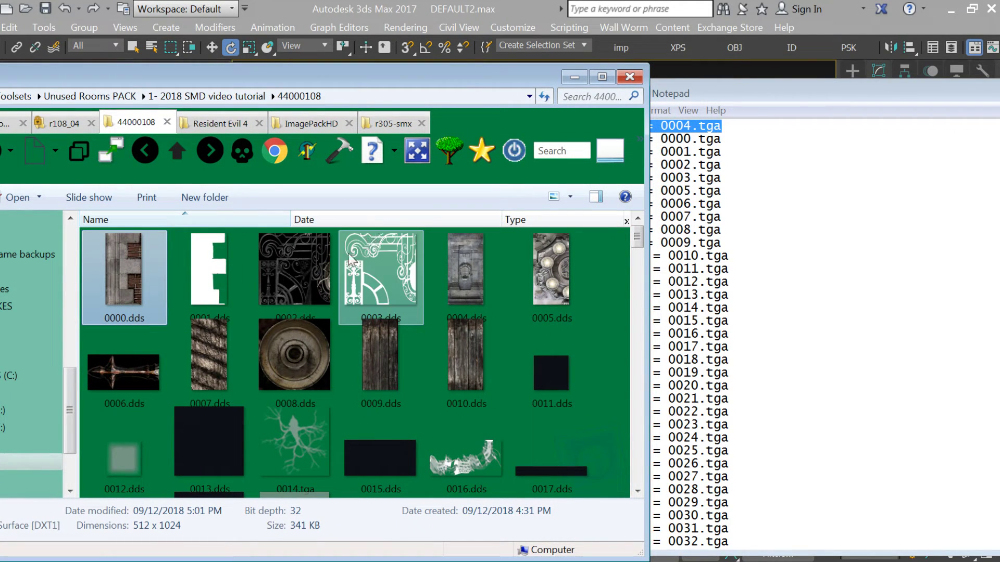
click(469, 281)
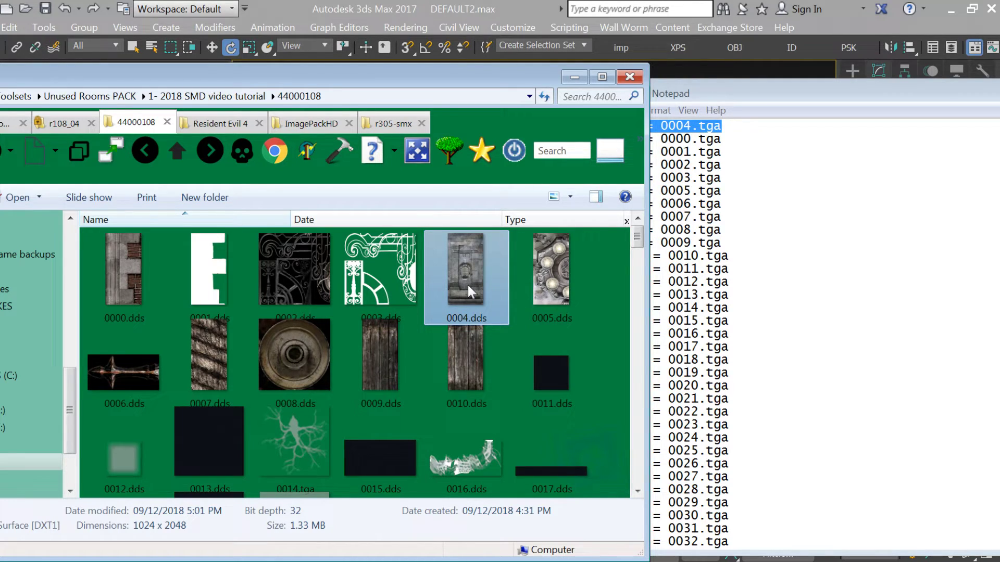
right_click(467, 308)
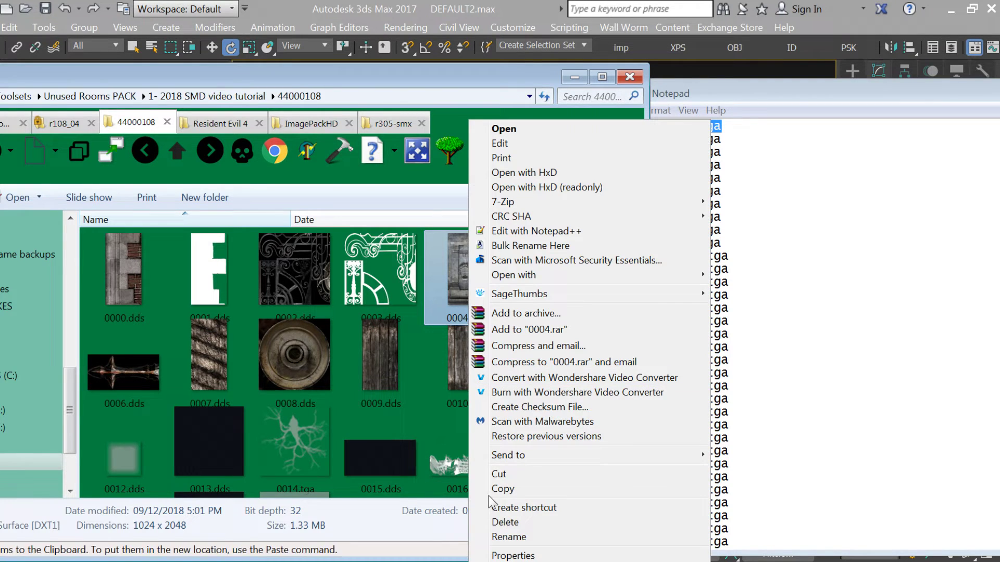
click(502, 537)
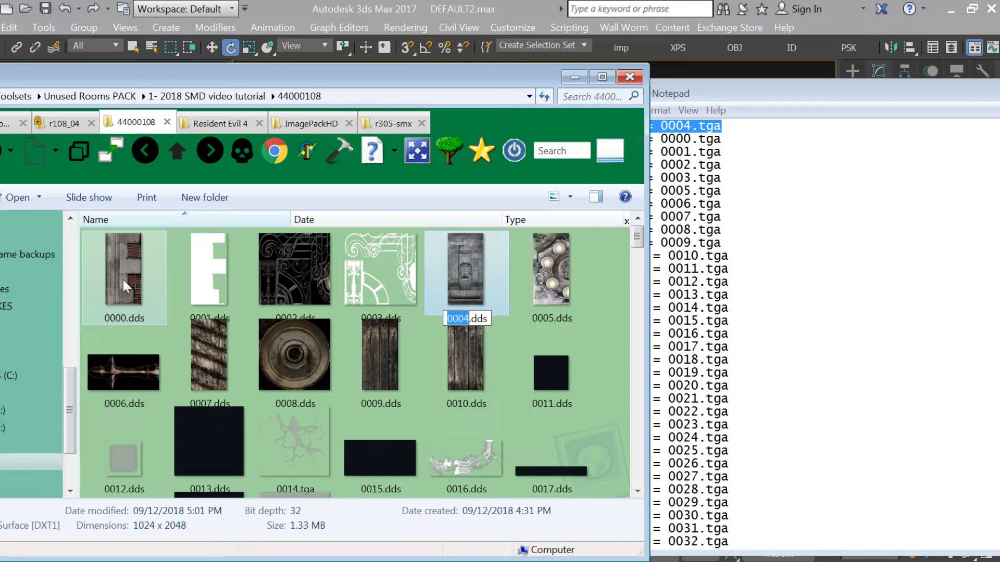
click(699, 216)
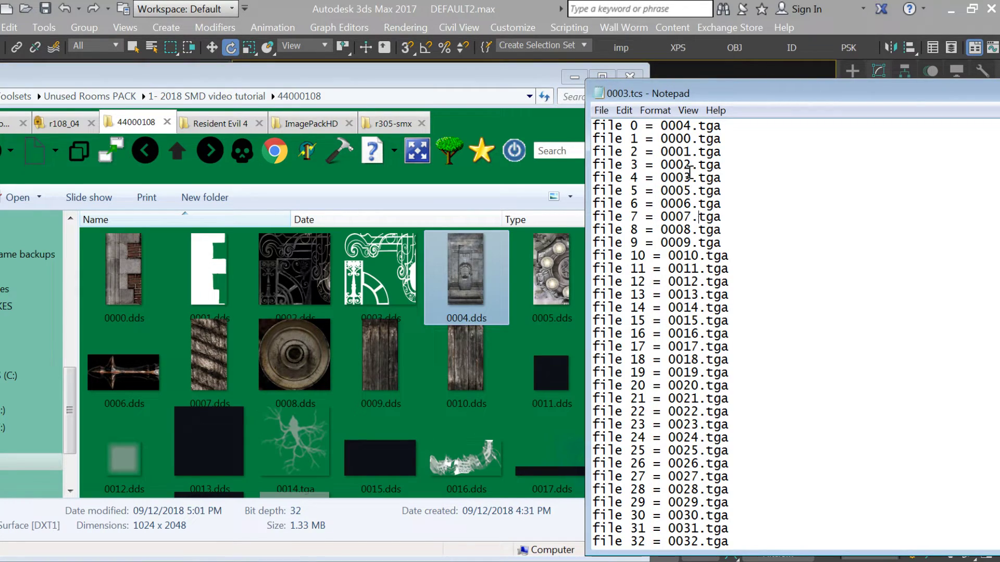
Open 0000.mtl from the r108_04 folder, copy the whole Material__23 entry and remove it from the top of the file
drag(399, 72, 510, 61)
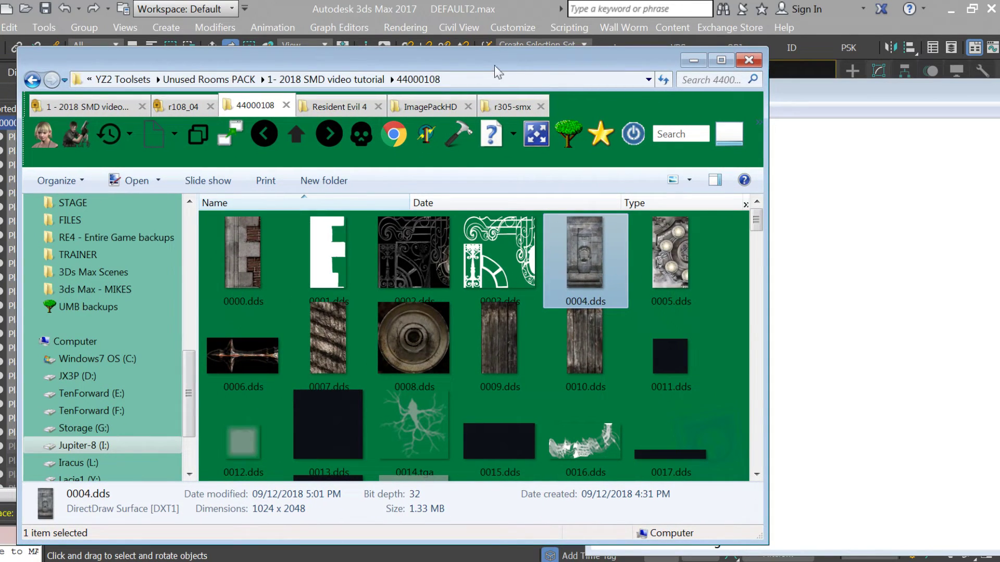
click(104, 108)
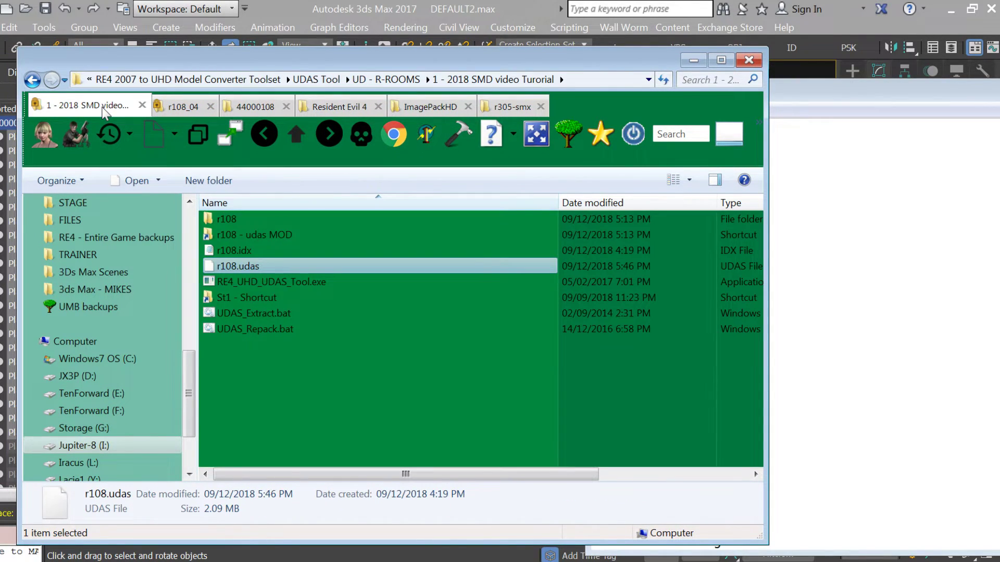
click(183, 107)
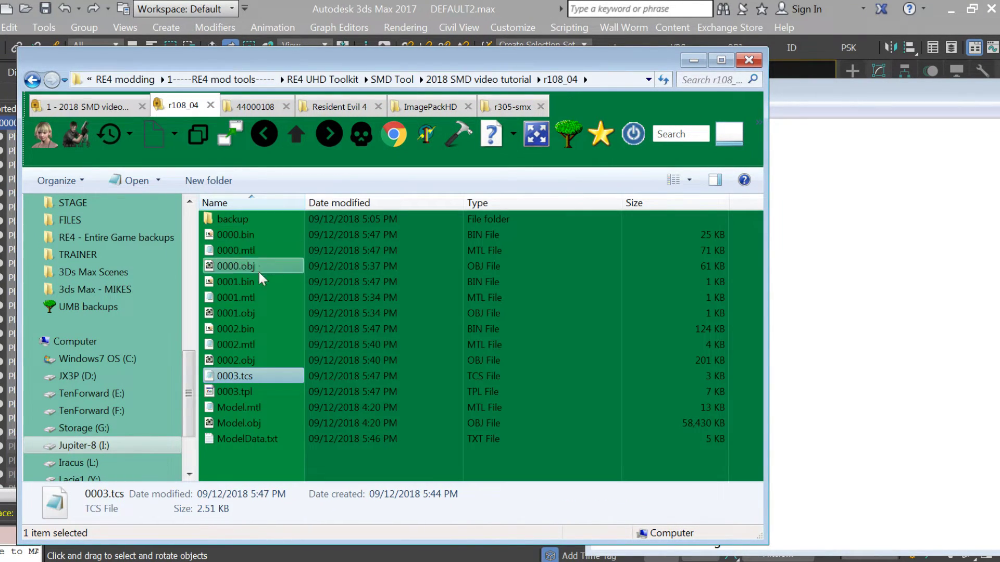
double_click(245, 250)
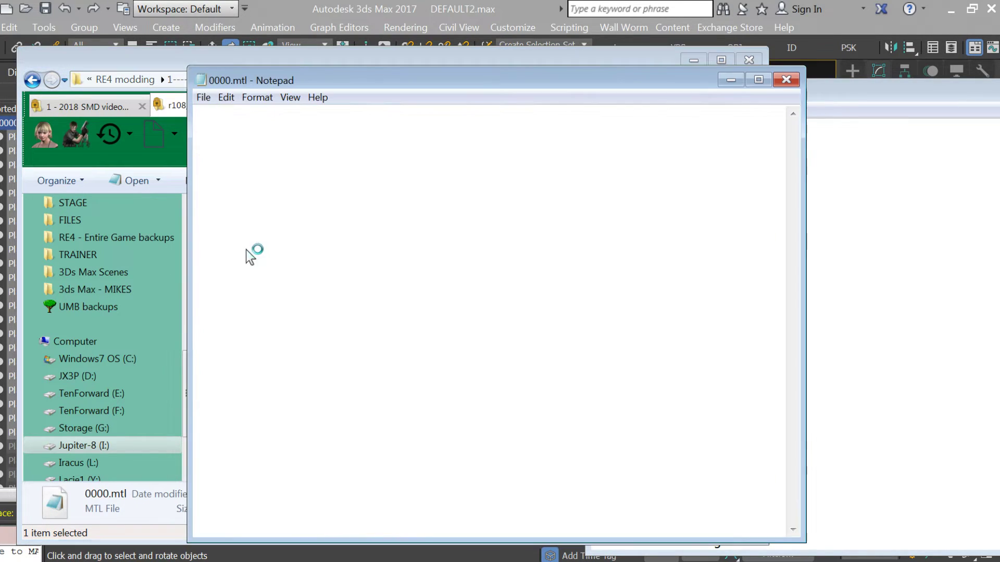
drag(529, 359, 193, 151)
key(ctrl+c)
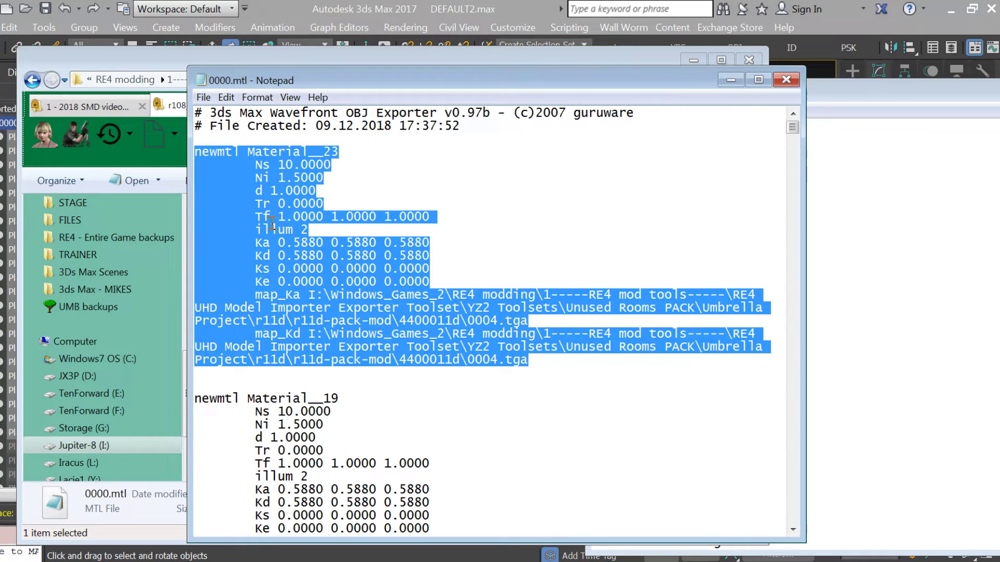
key(Delete)
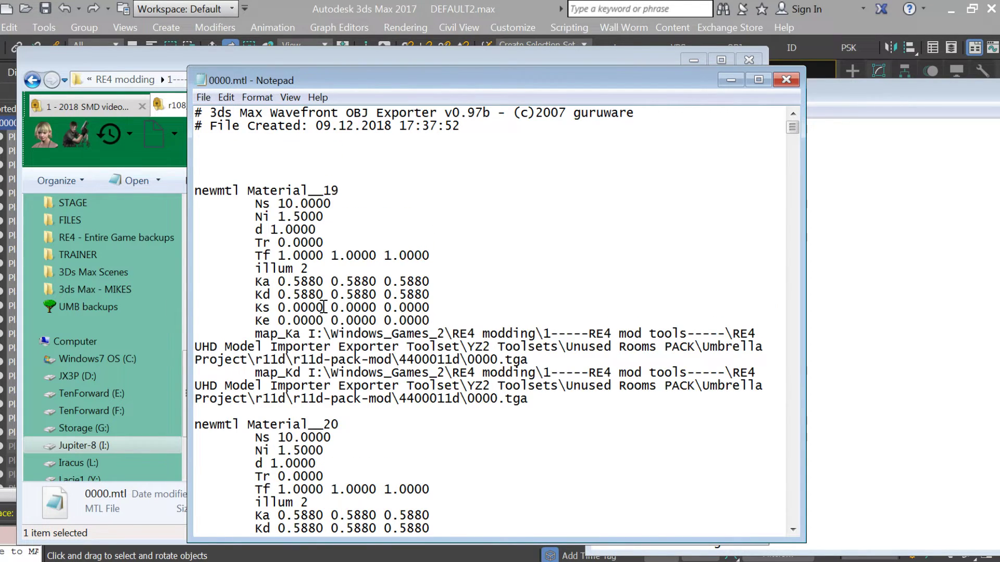
Check the texture references of the remaining 0000.mtl entries from Material__19 onward to find the gap between Material__22 and Material__24
scroll(297, 285, down, 3)
drag(460, 281, 534, 276)
scroll(534, 276, down, 2)
drag(467, 437, 557, 434)
drag(460, 203, 530, 204)
drag(467, 437, 580, 439)
scroll(513, 411, down, 8)
drag(469, 359, 531, 361)
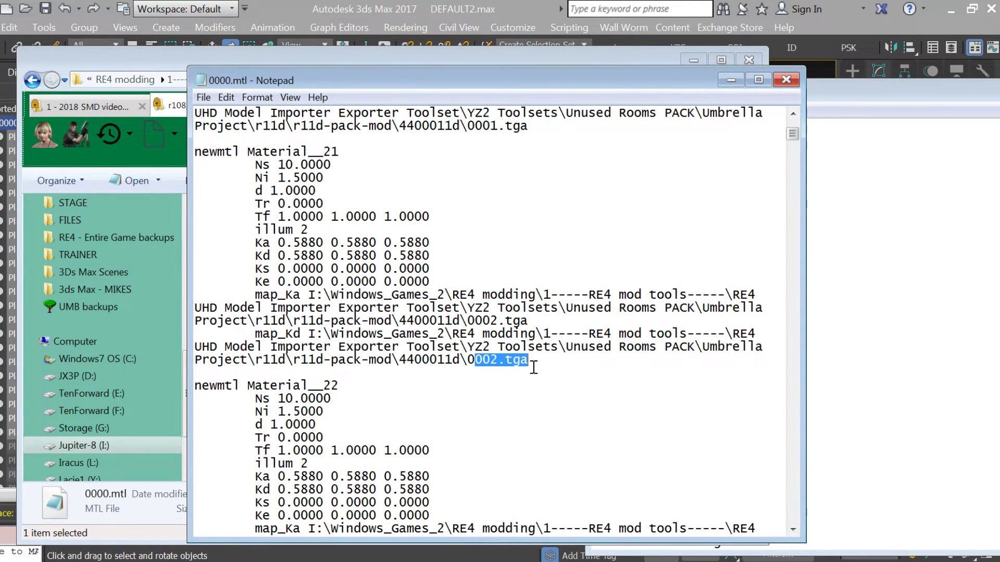
scroll(526, 367, down, 4)
drag(475, 425, 530, 437)
scroll(530, 438, down, 6)
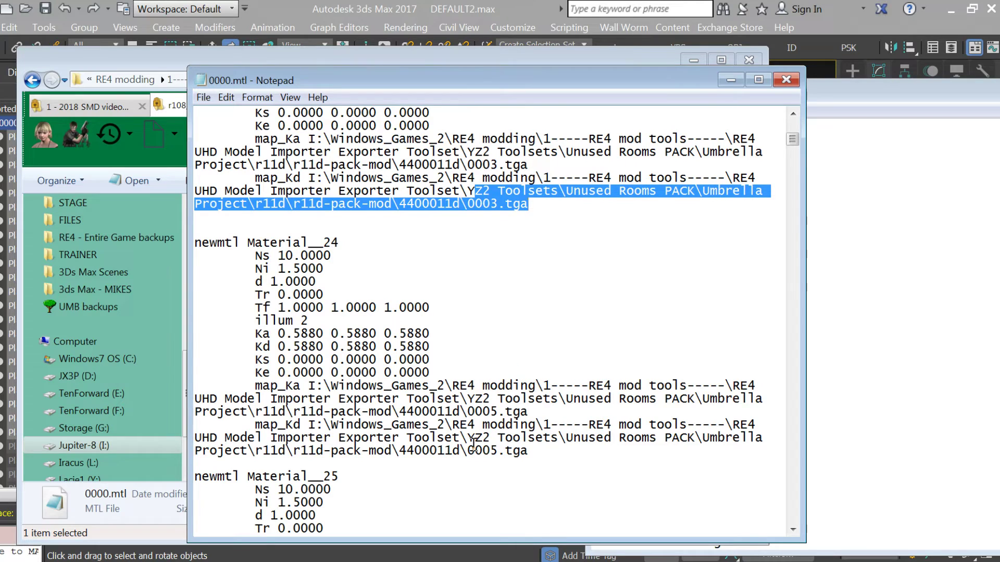
Paste the Material__23 entry between Material__22 and Material__24, remove the surplus blank lines after it and save 0000.mtl
click(576, 214)
key(Return)
key(Return)
key(Return)
key(Return)
key(Return)
key(Return)
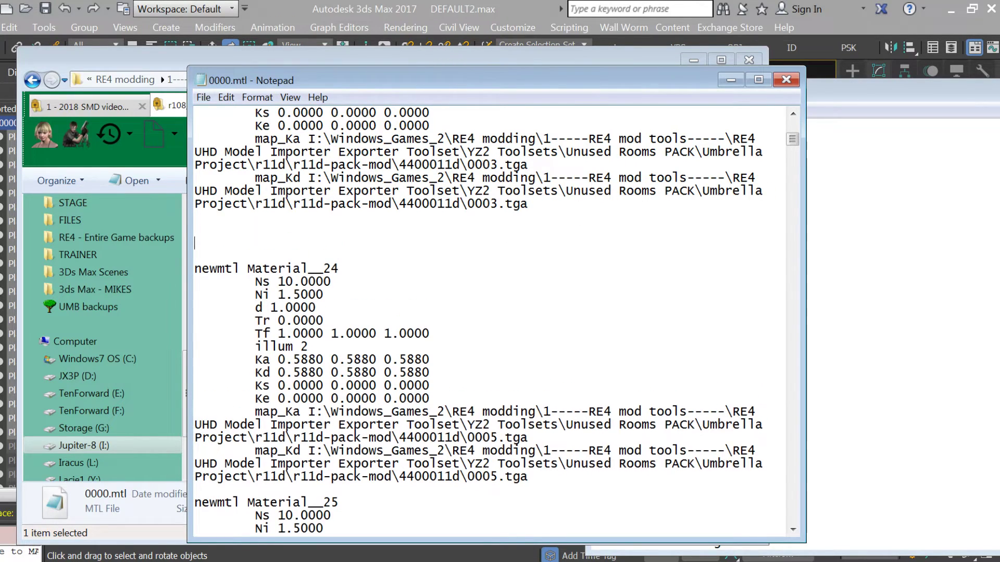
click(486, 243)
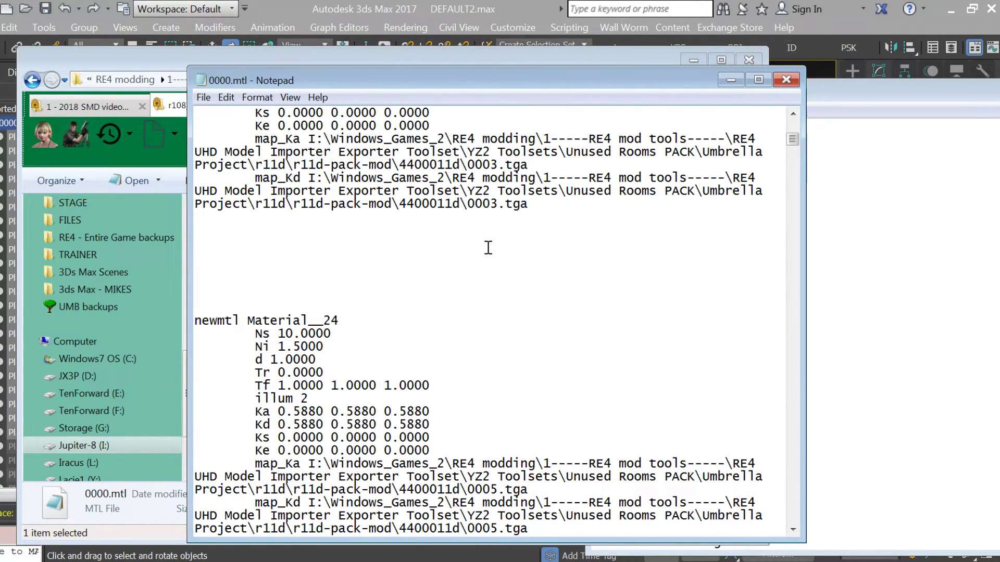
key(ctrl+v)
scroll(491, 248, down, 3)
click(422, 390)
key(BackSpace)
key(BackSpace)
key(BackSpace)
key(BackSpace)
scroll(422, 391, down, 3)
scroll(421, 391, down, 1)
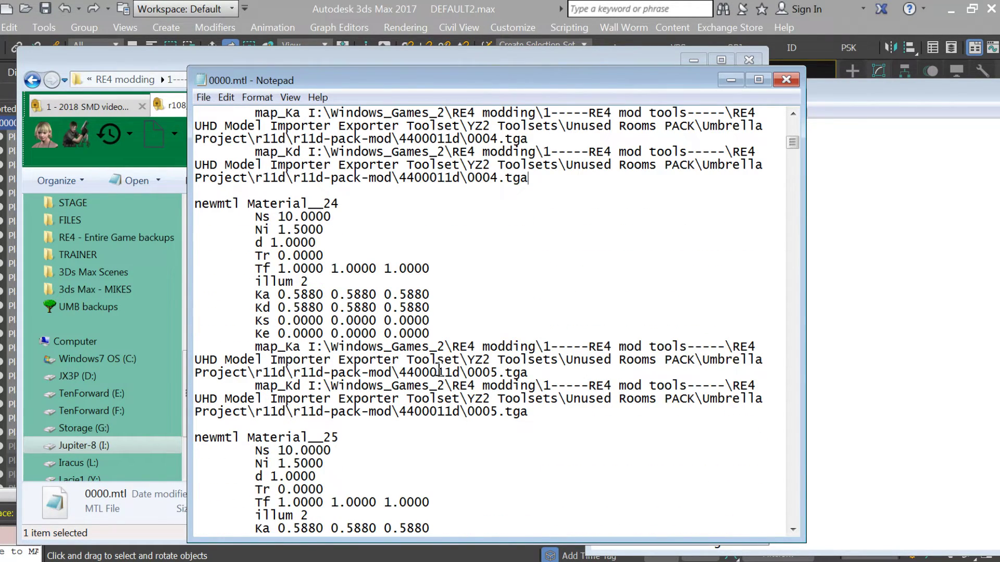
click(786, 79)
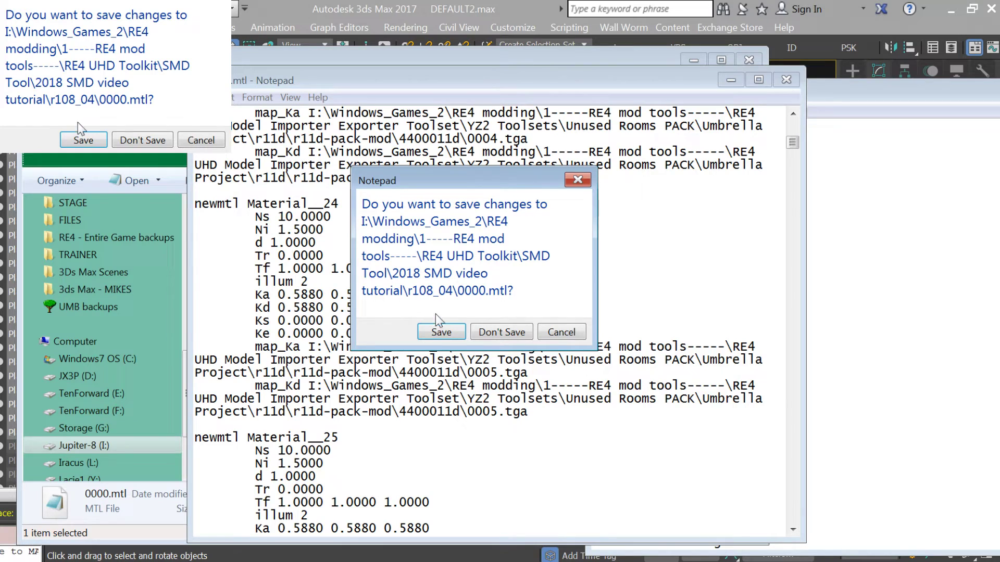
click(436, 331)
Delete the outdated 0003.tcs and 0003.tpl, then run SMD_Repack.bat again with the reordered 0000.mtl
click(251, 394)
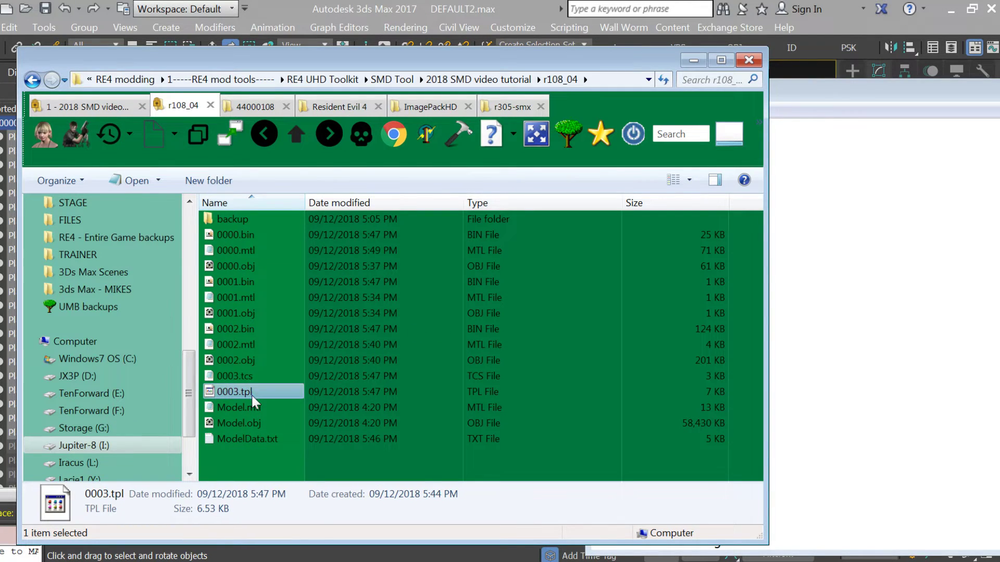
shift+click(251, 382)
key(Delete)
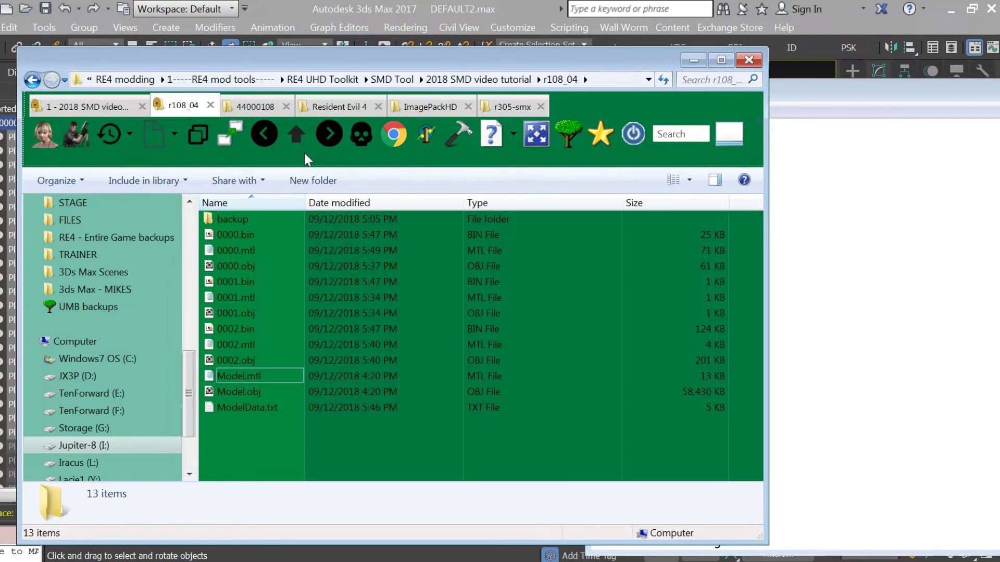
click(296, 134)
double_click(256, 329)
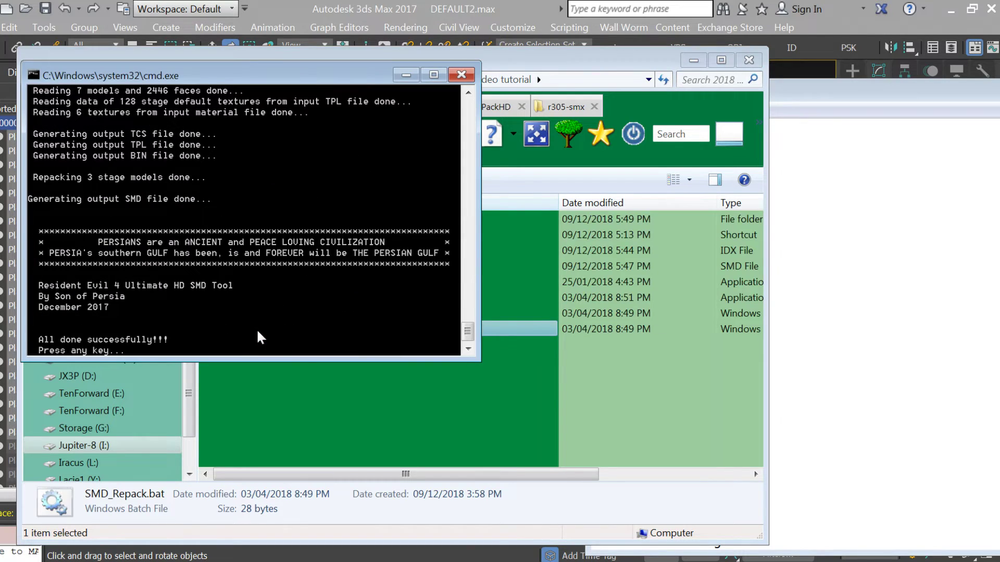
key(Return)
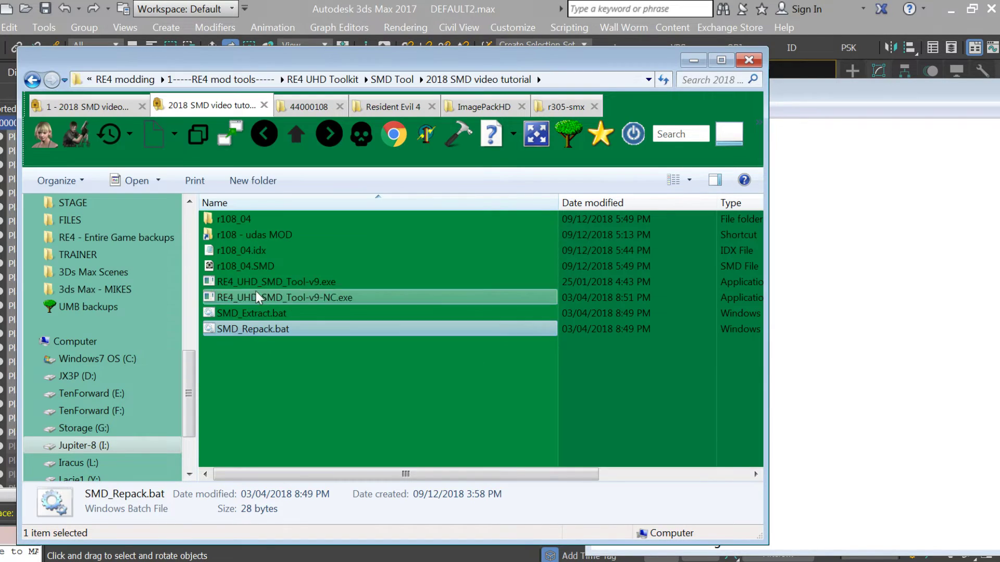
Open the new 0003.tcs, compare its first five texture entries side by side with the earlier version, and close both files
double_click(236, 220)
double_click(253, 376)
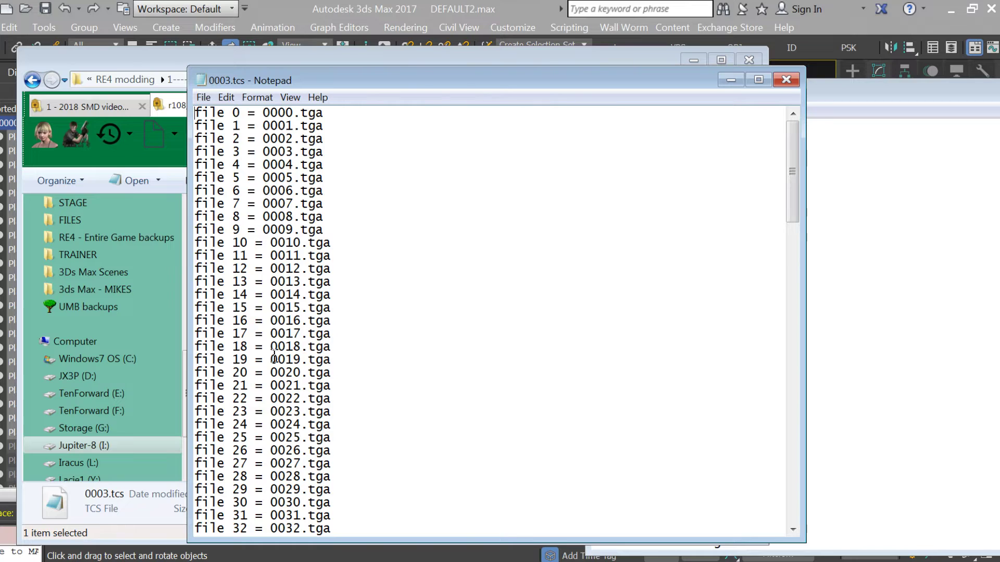
drag(286, 112, 324, 164)
drag(806, 133, 482, 133)
click(861, 170)
drag(752, 99, 458, 120)
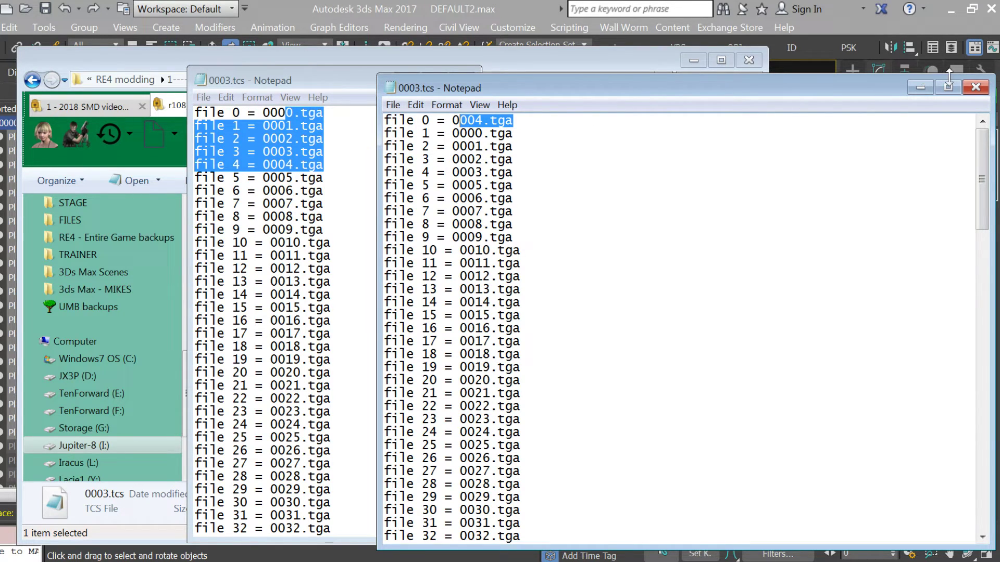
click(976, 87)
click(462, 81)
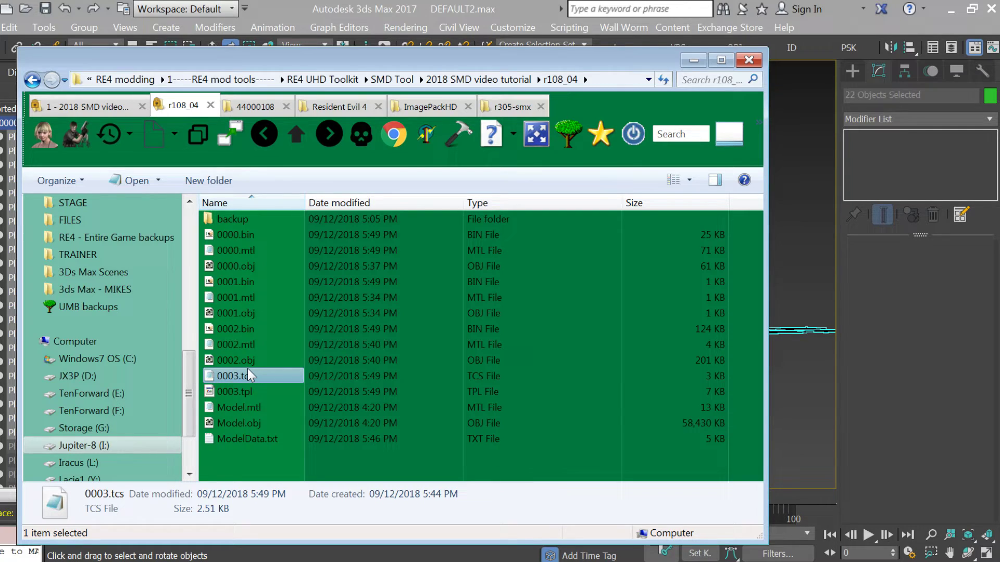
Open SMD Tutorial 2 .rtf from the 1 - Mr Curious Tutorials folder inside 3-----File Lists
click(492, 138)
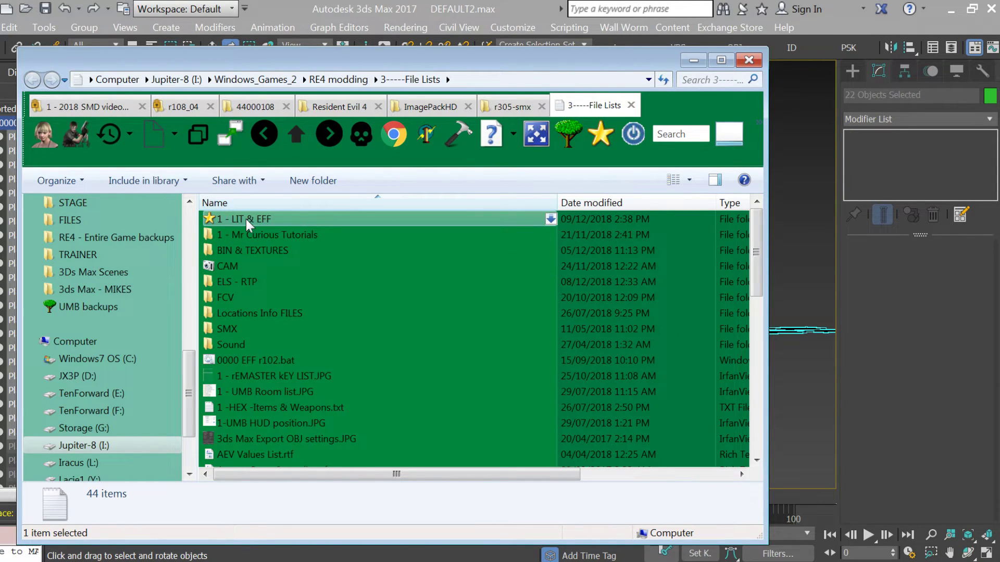
double_click(261, 234)
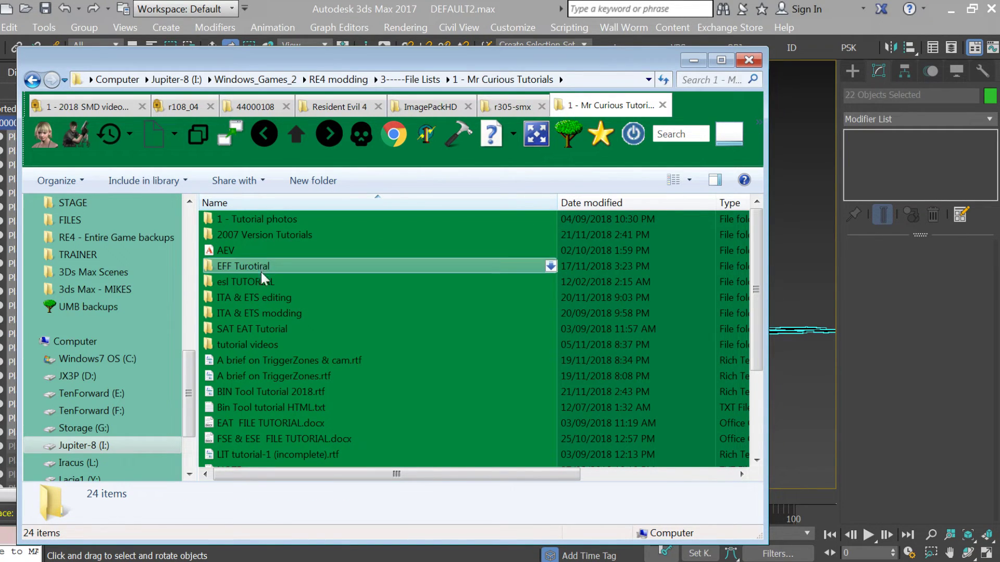
click(264, 374)
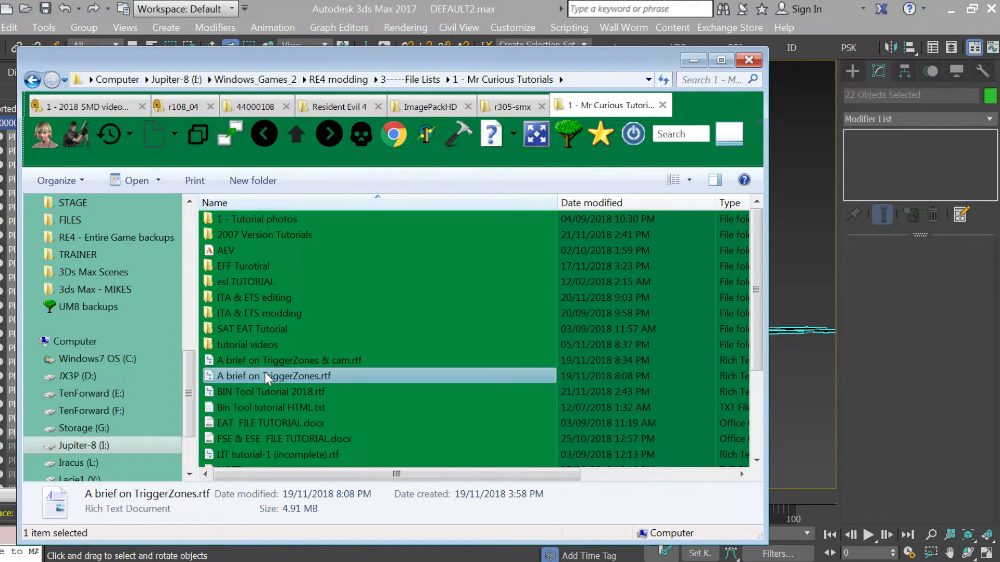
scroll(264, 371, down, 2)
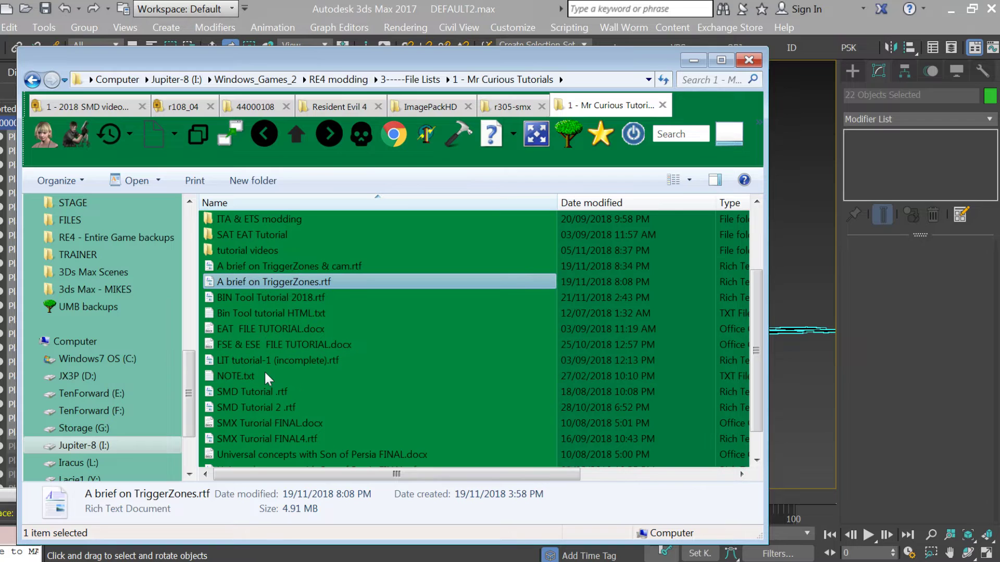
double_click(268, 411)
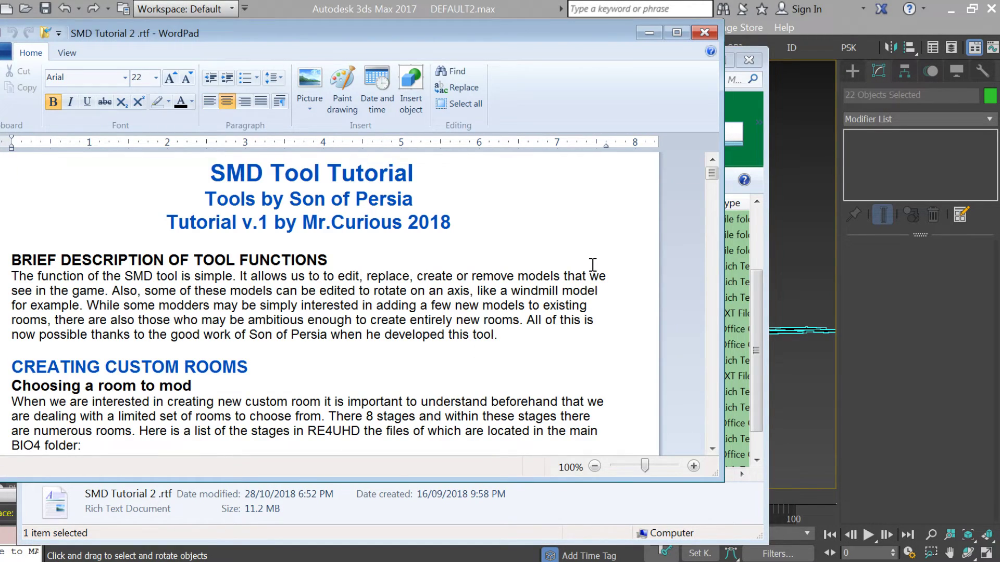
Read the tutorial's guidance on choosing a room to mod, including the events and effects tied to specific rooms
click(577, 373)
scroll(578, 372, down, 5)
scroll(577, 372, down, 5)
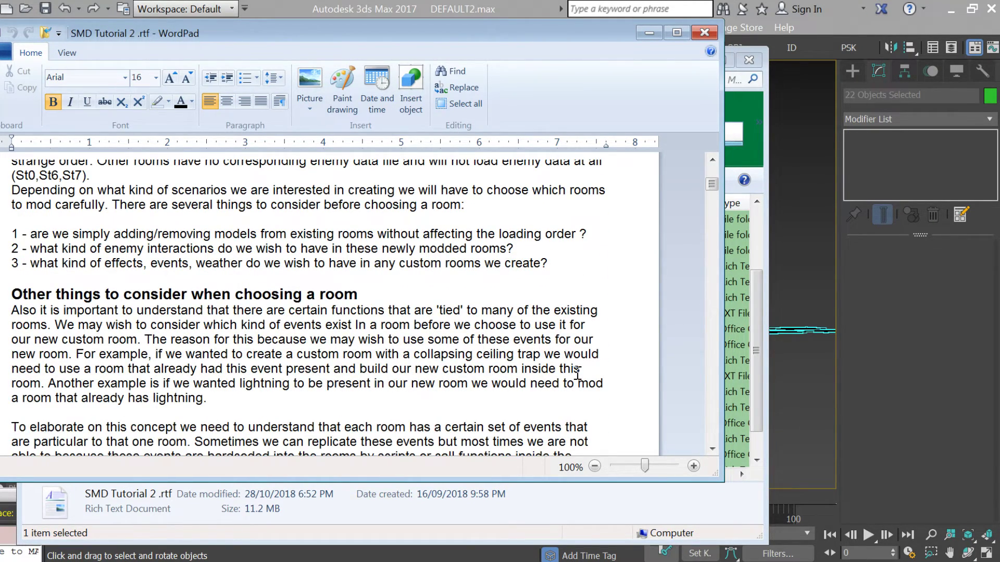
scroll(577, 373, down, 2)
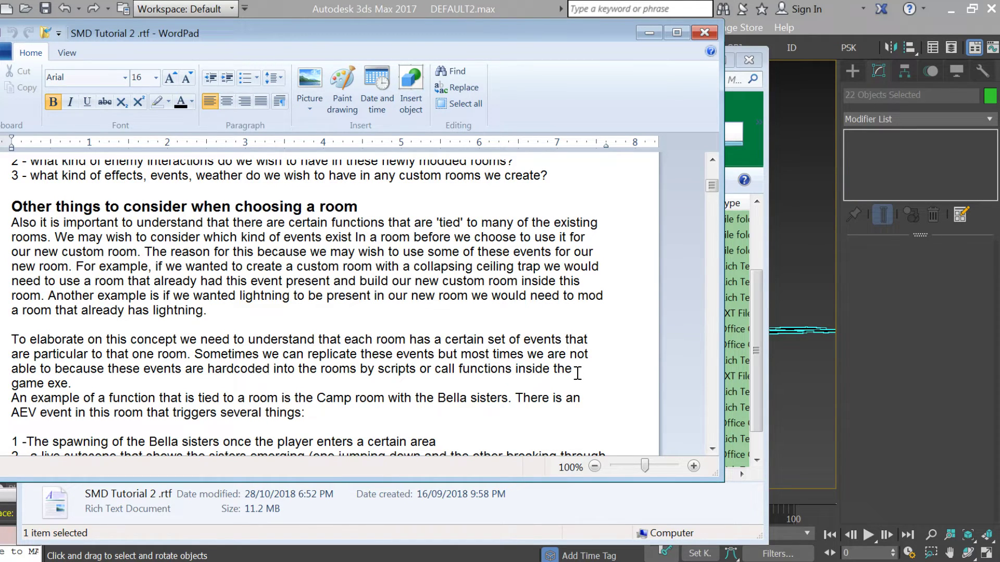
scroll(577, 373, down, 1)
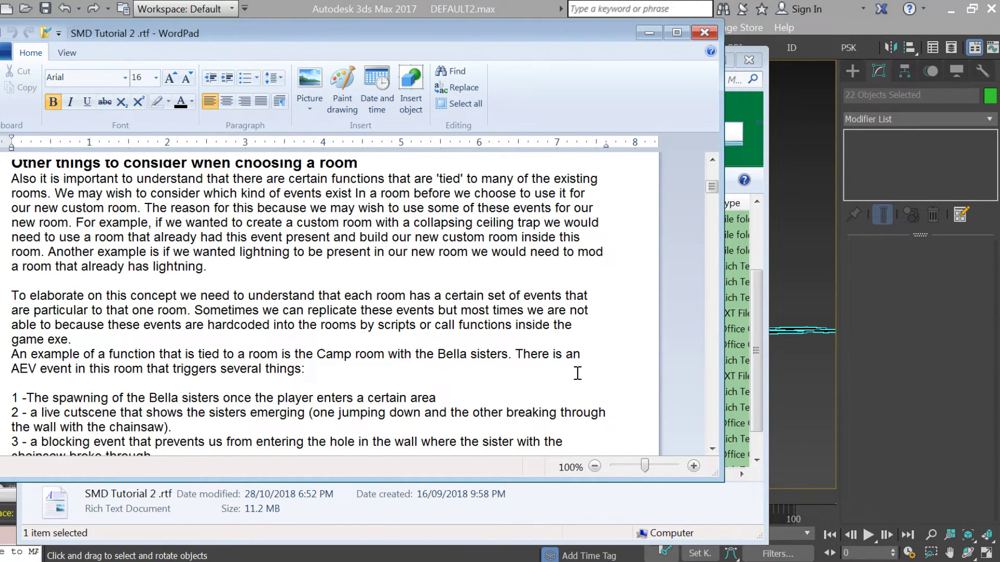
scroll(578, 372, up, 1)
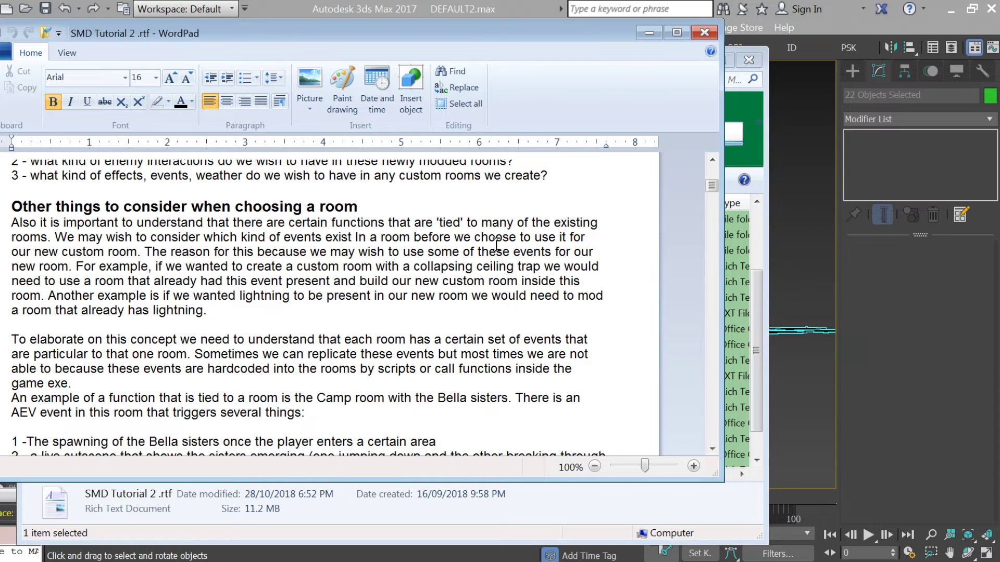
click(409, 266)
scroll(409, 266, down, 2)
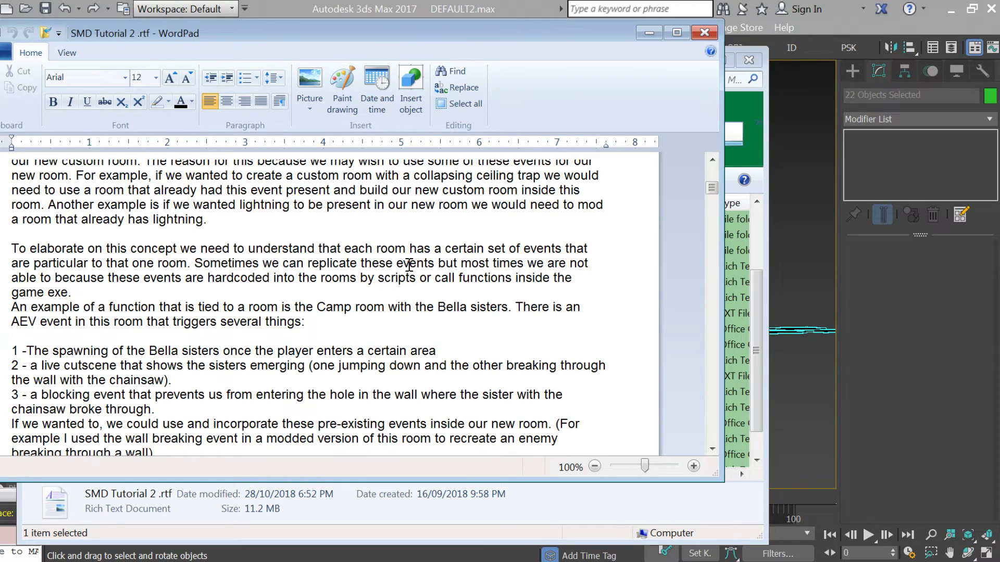
scroll(409, 266, down, 4)
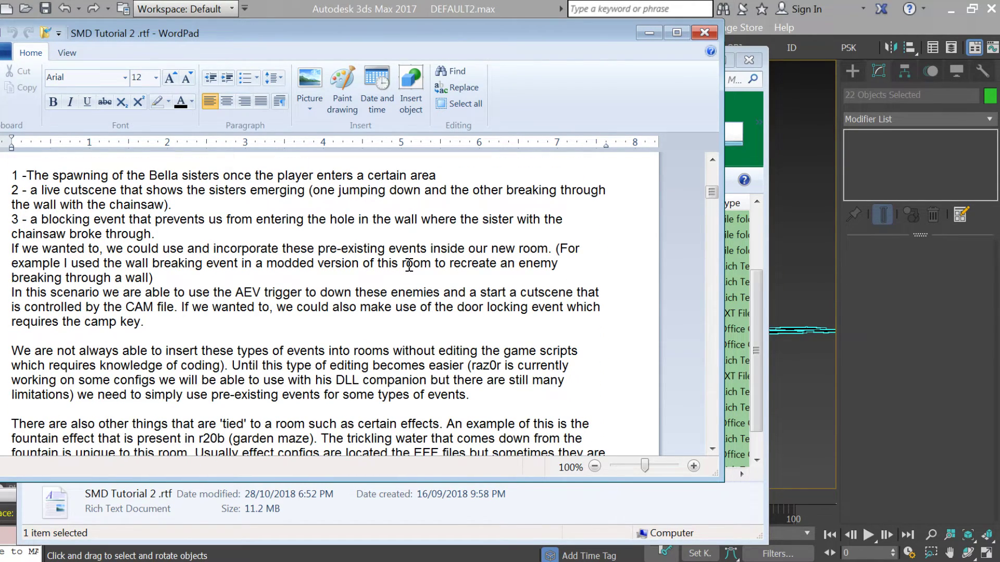
scroll(410, 266, down, 6)
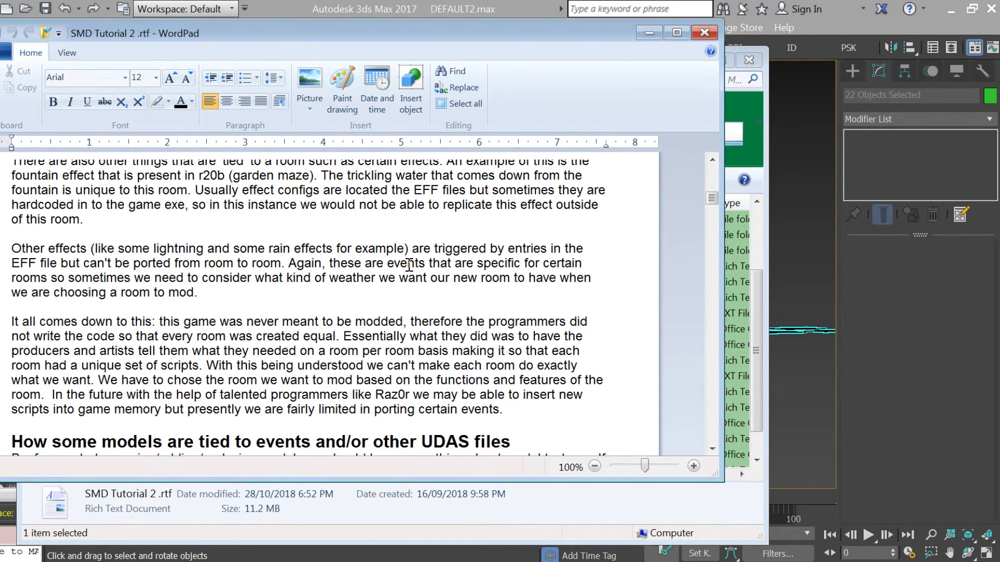
scroll(409, 266, down, 2)
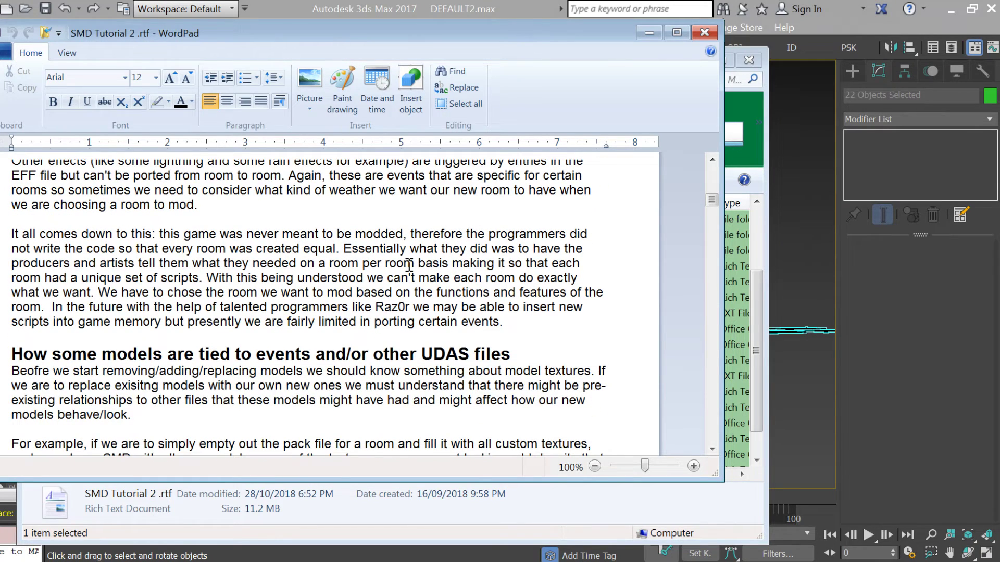
scroll(409, 266, down, 1)
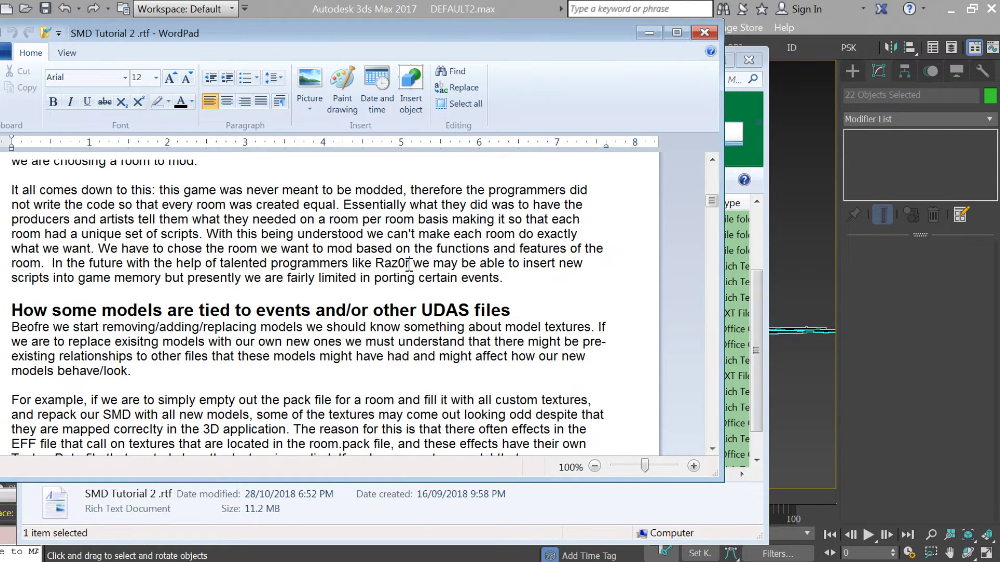
Read on from the effect texture conflict options to Functions of the SMD Tool and highlight the list of generated files
scroll(409, 266, down, 4)
scroll(409, 265, down, 1)
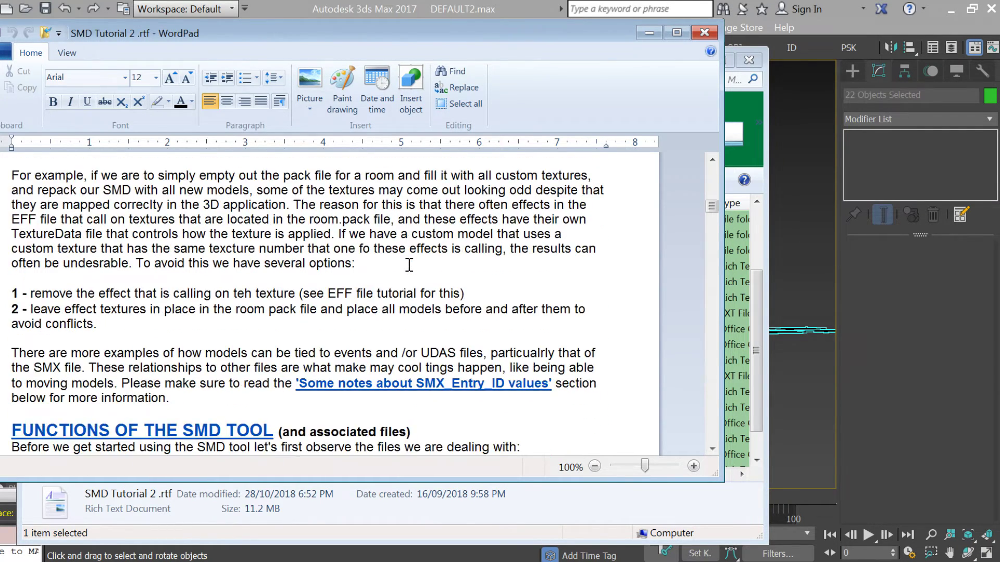
scroll(409, 265, down, 3)
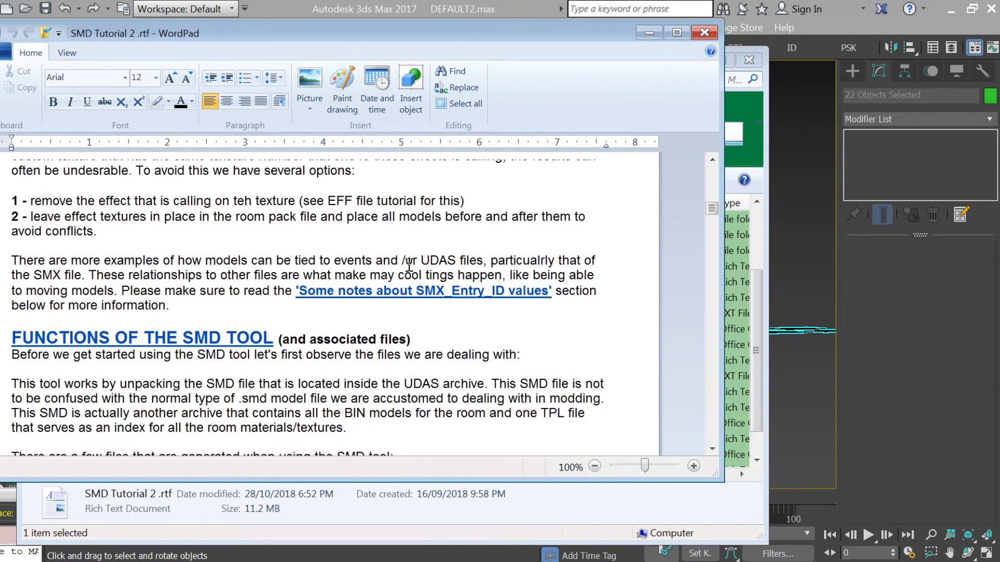
scroll(467, 311, down, 4)
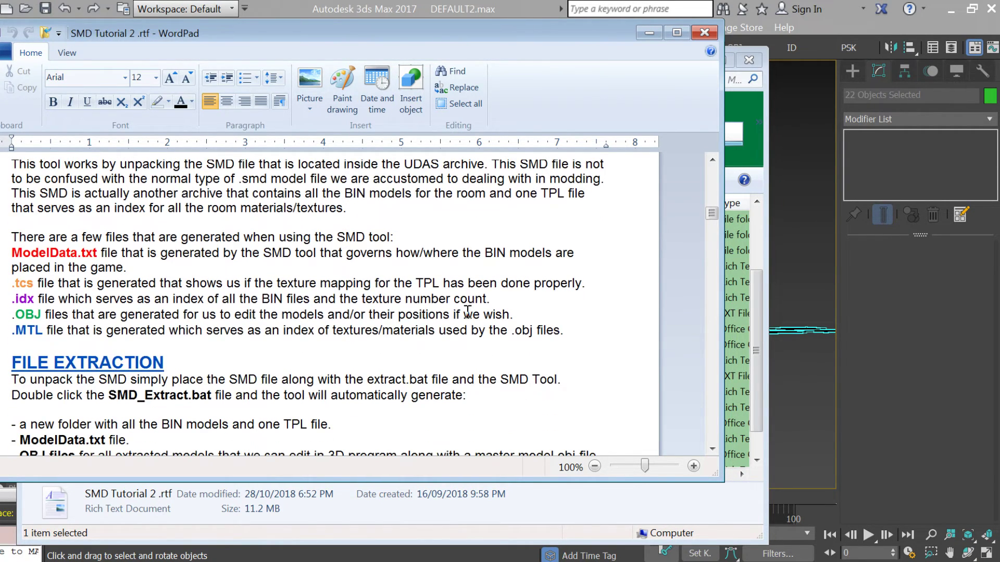
drag(572, 333, 9, 237)
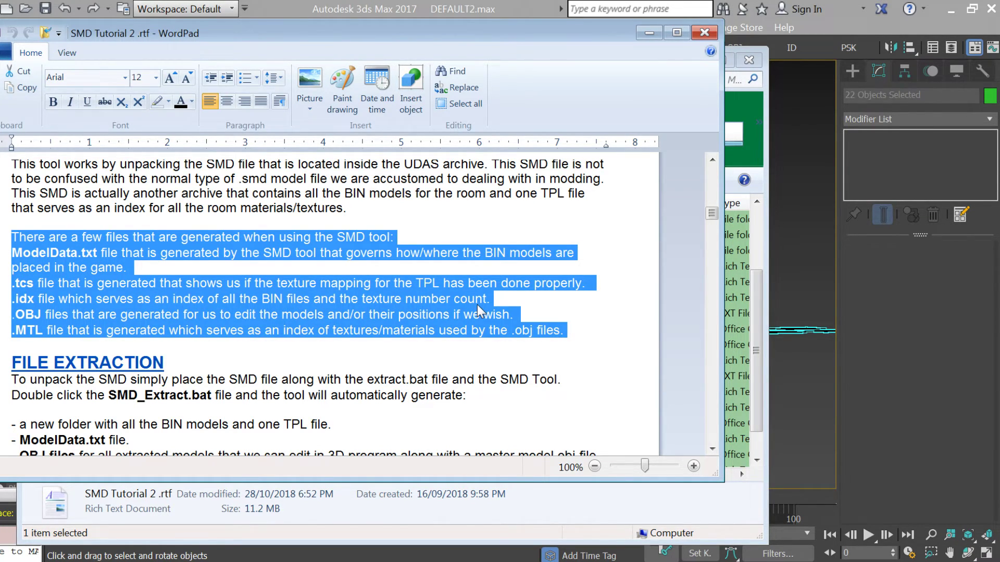
Skim the tutorial from File Extraction through the TPL section to the MTL example of ascending texture order
scroll(477, 305, down, 4)
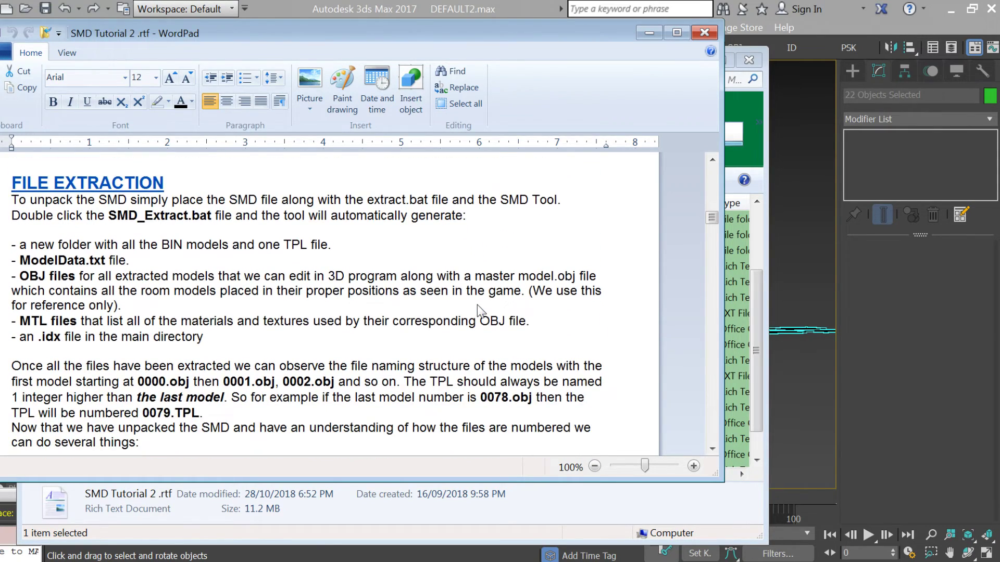
scroll(477, 304, down, 10)
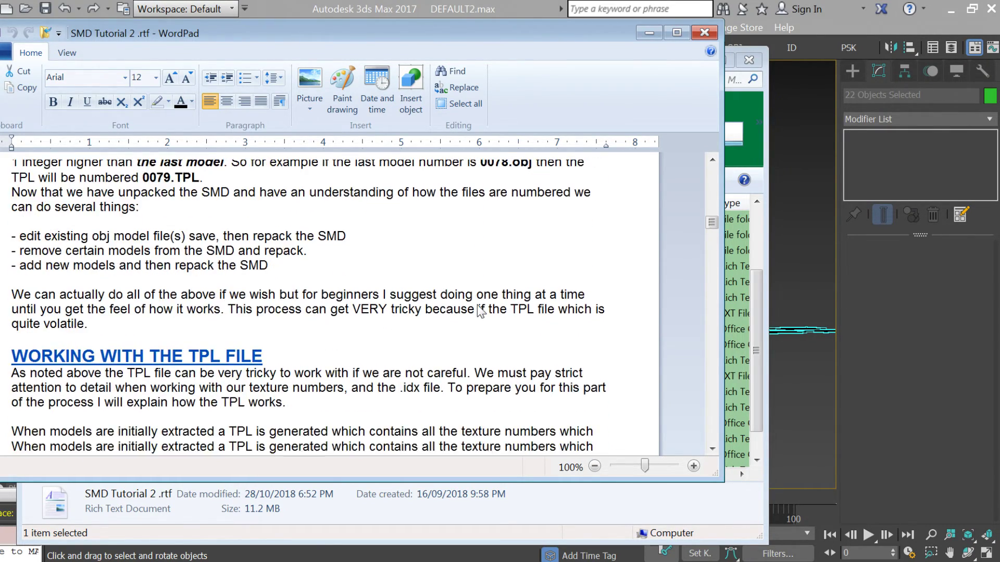
scroll(477, 305, down, 12)
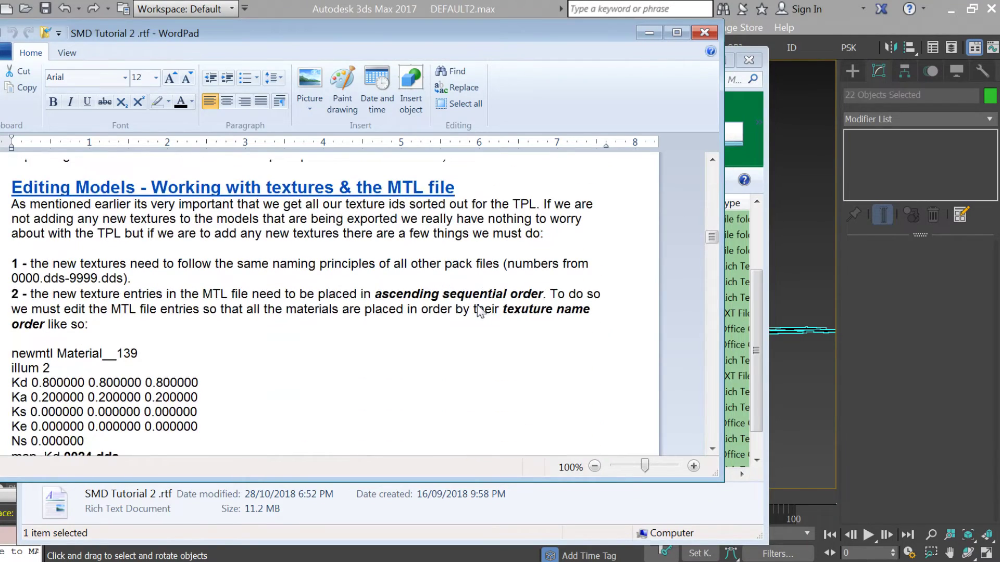
scroll(477, 304, down, 6)
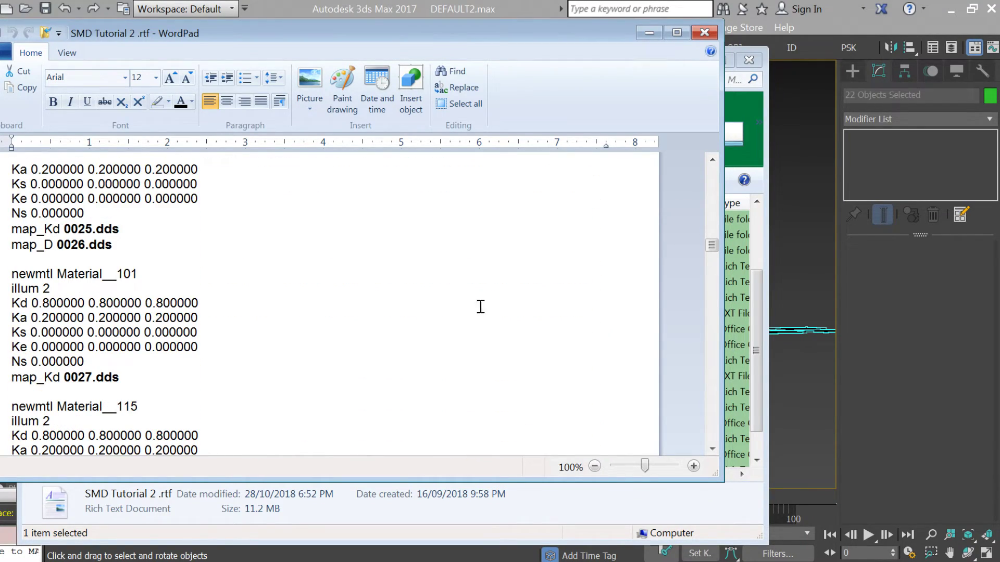
scroll(684, 230, down, 3)
Examine the Working with the .IDX File section, highlighting the example's HeaderOffset values and reading the explanations of the three coloured offsets
drag(711, 245, 706, 400)
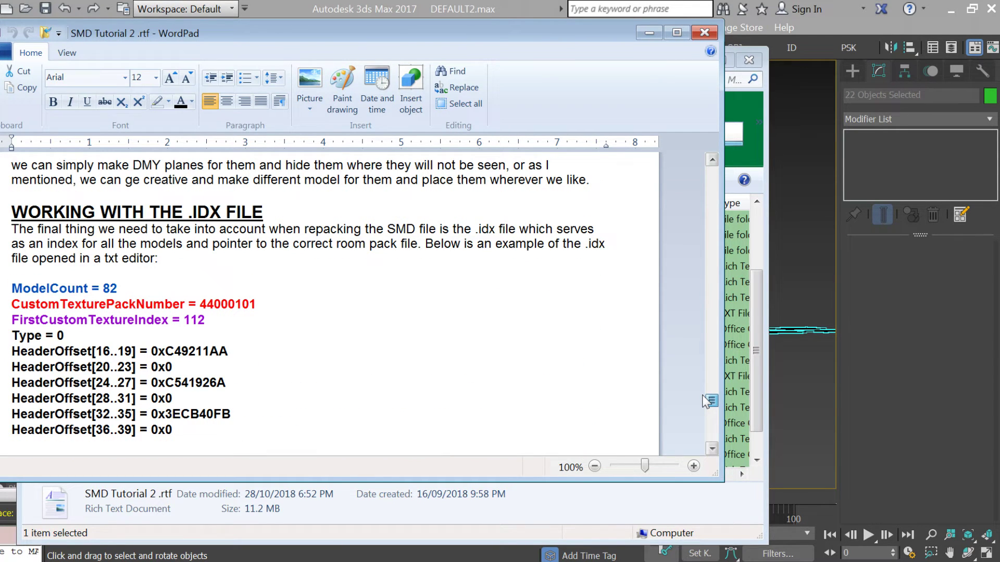
click(406, 292)
scroll(407, 293, down, 2)
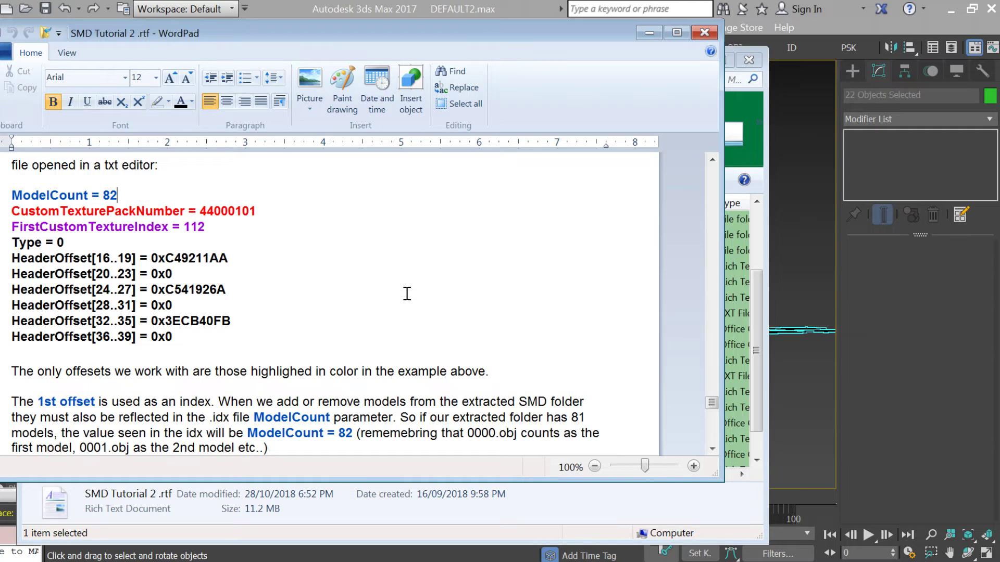
drag(12, 258, 246, 329)
drag(165, 258, 230, 258)
click(214, 264)
drag(151, 259, 246, 332)
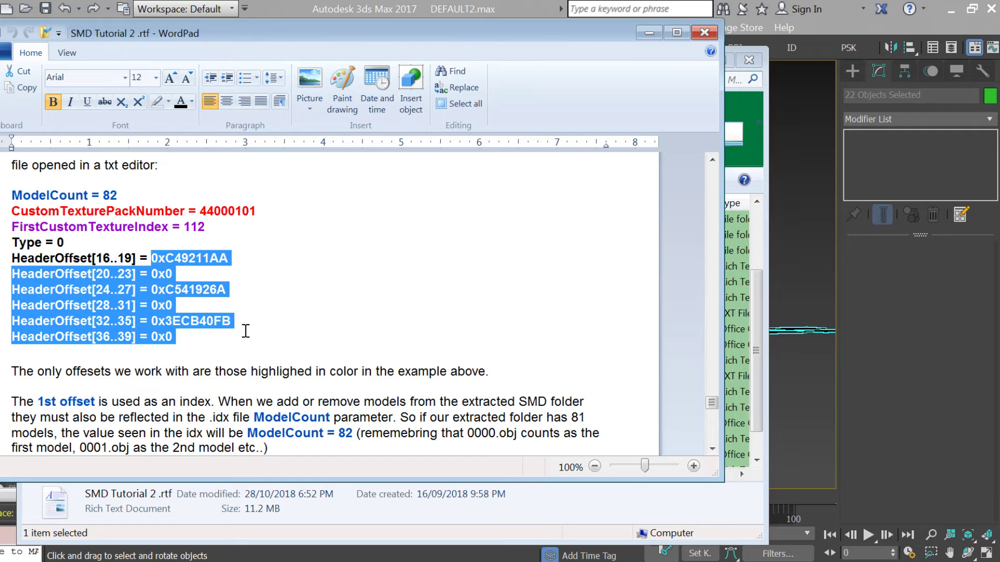
click(200, 320)
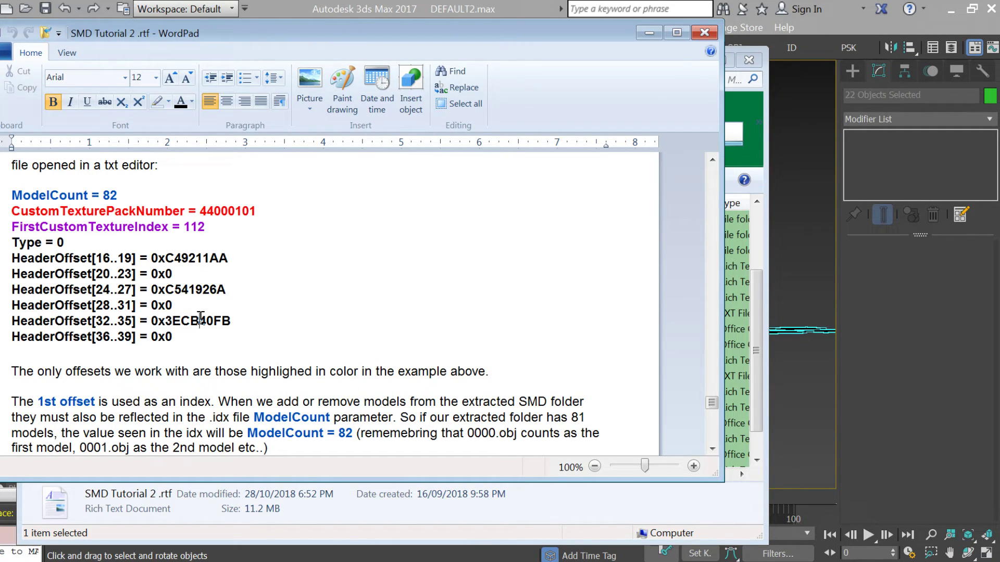
scroll(200, 317, down, 1)
drag(165, 213, 227, 215)
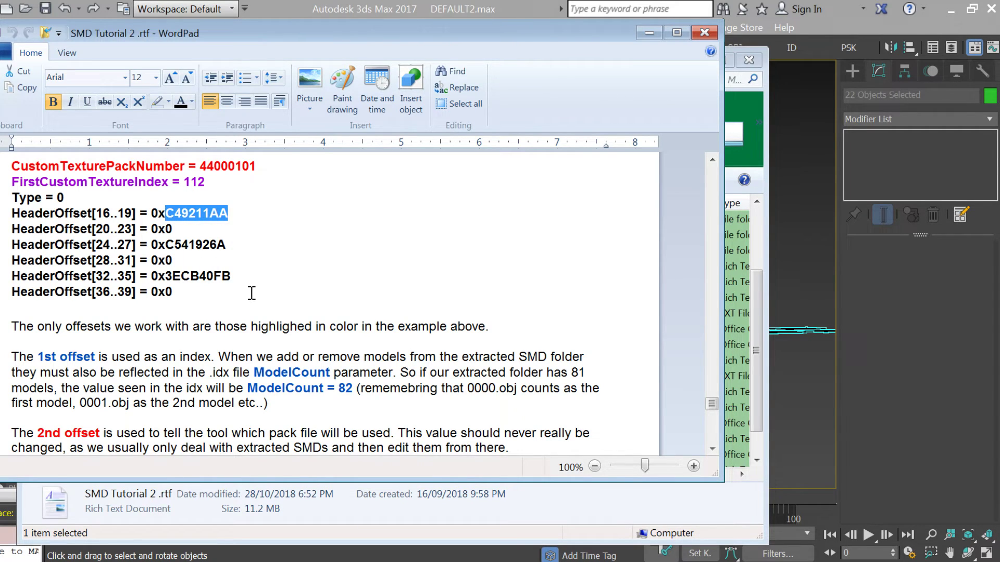
scroll(251, 293, down, 1)
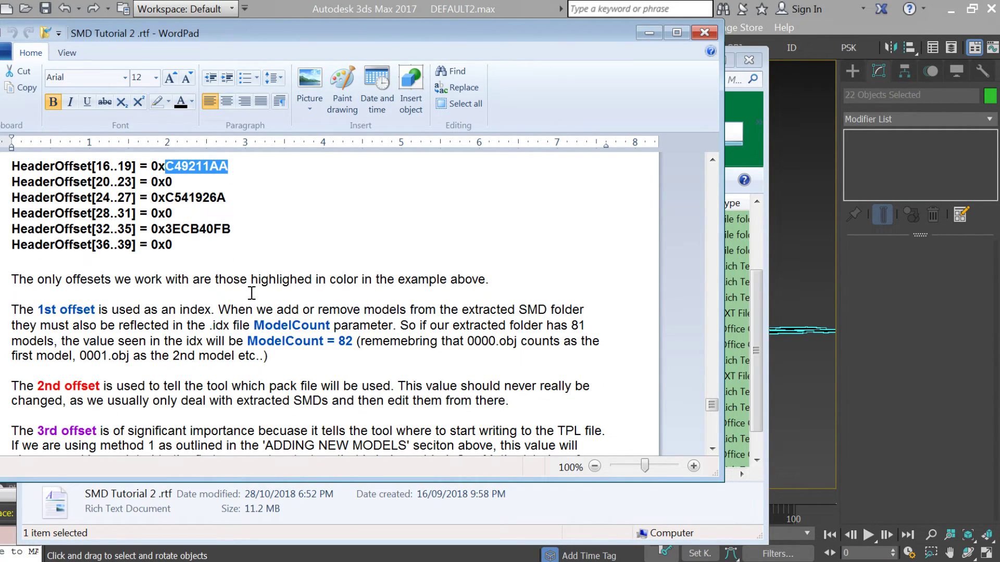
scroll(252, 293, up, 1)
scroll(252, 293, down, 6)
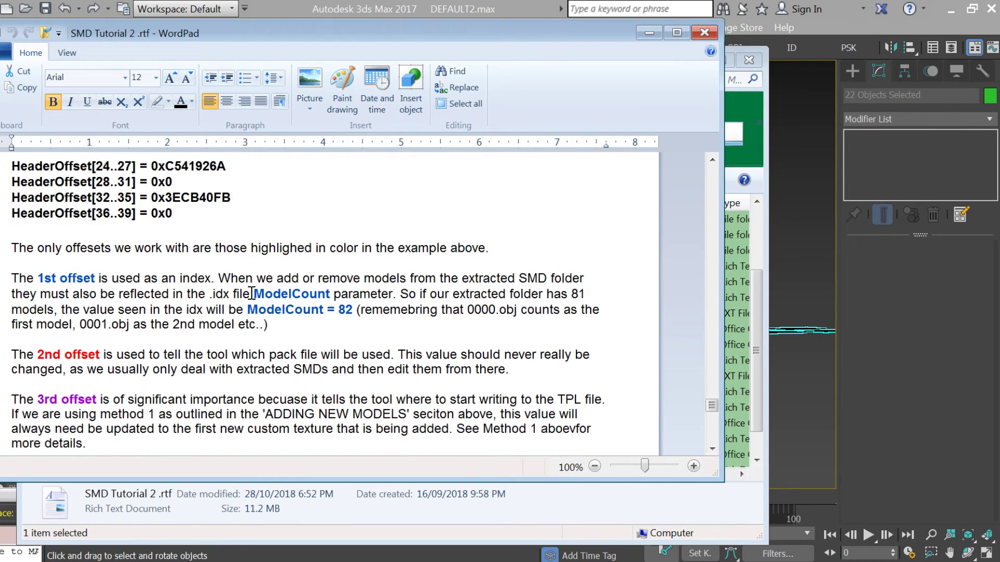
Highlight the _AR & _GB obj files heading and read the section down to the XXXX_AR.obj and XXXX_GB.obj mapping values
scroll(251, 293, down, 1)
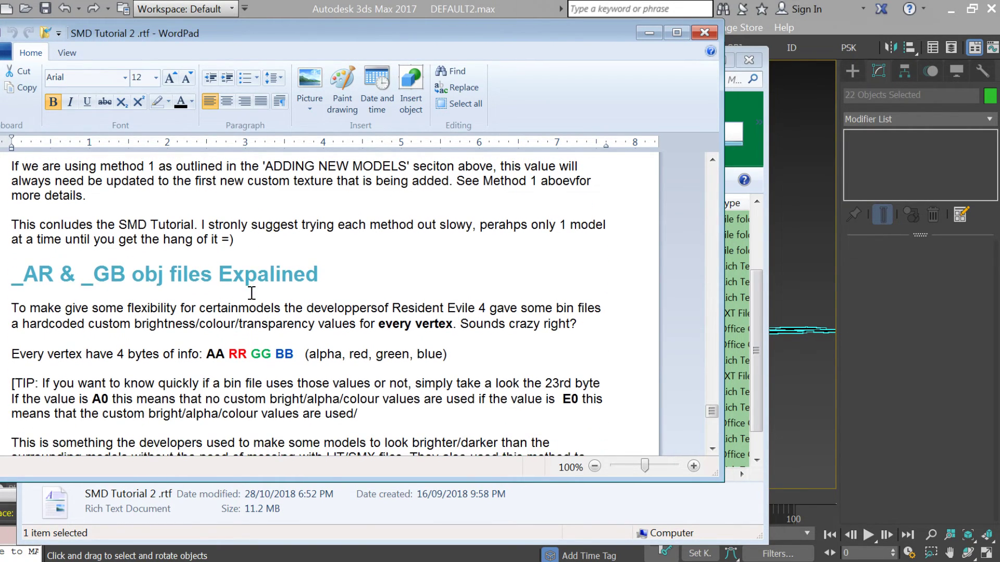
drag(16, 276, 319, 291)
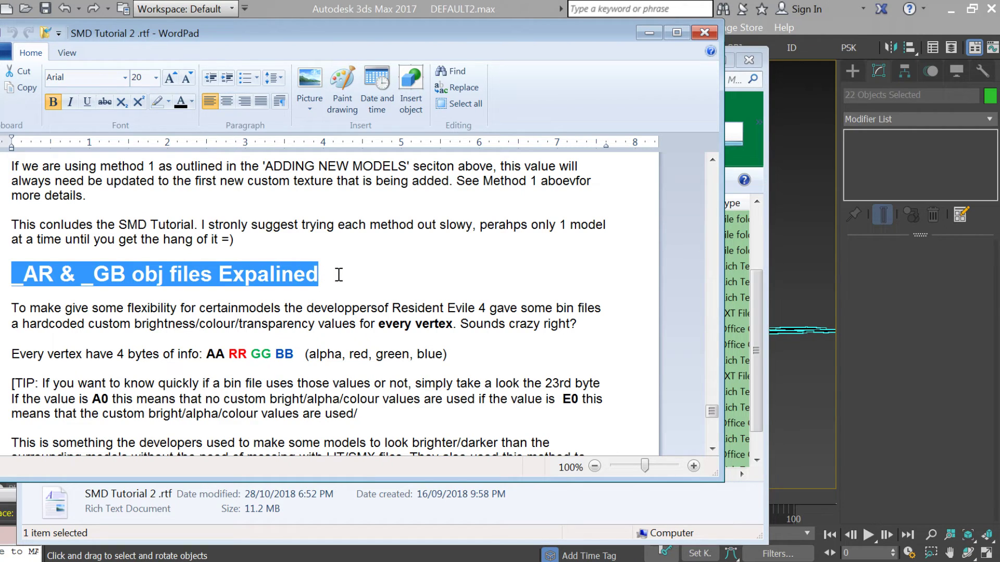
drag(338, 275, 23, 276)
click(221, 240)
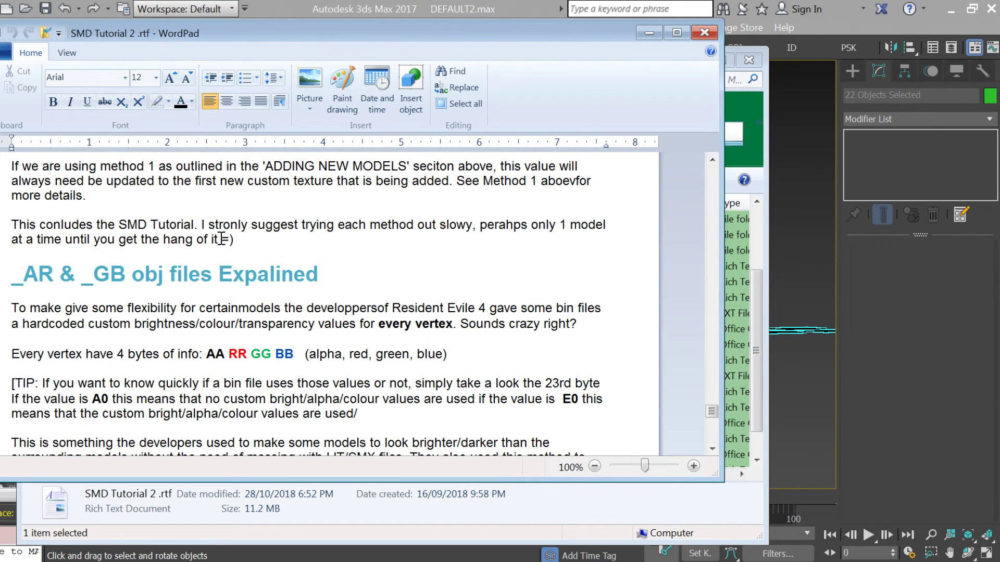
scroll(222, 240, down, 1)
scroll(221, 239, down, 6)
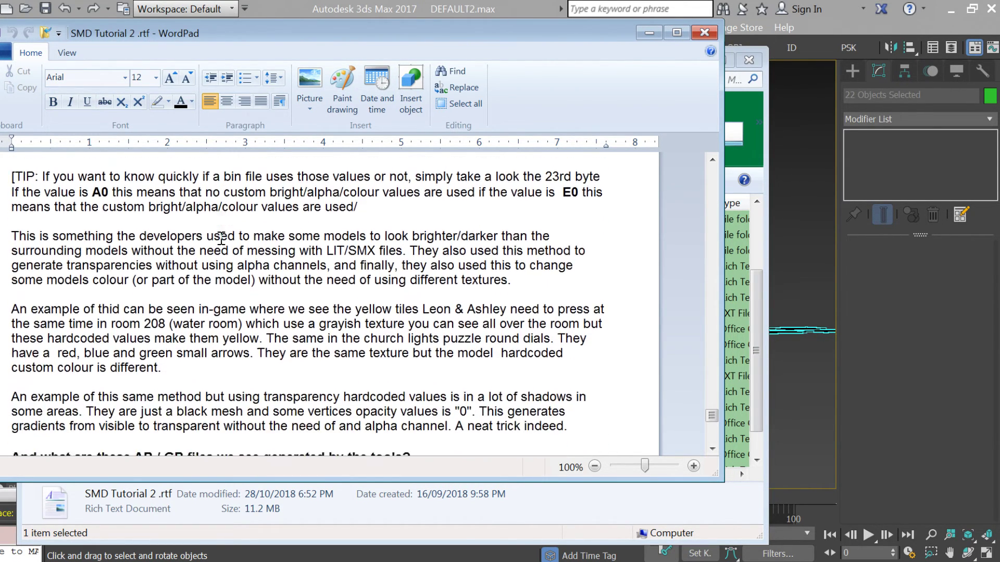
scroll(221, 239, down, 1)
click(411, 328)
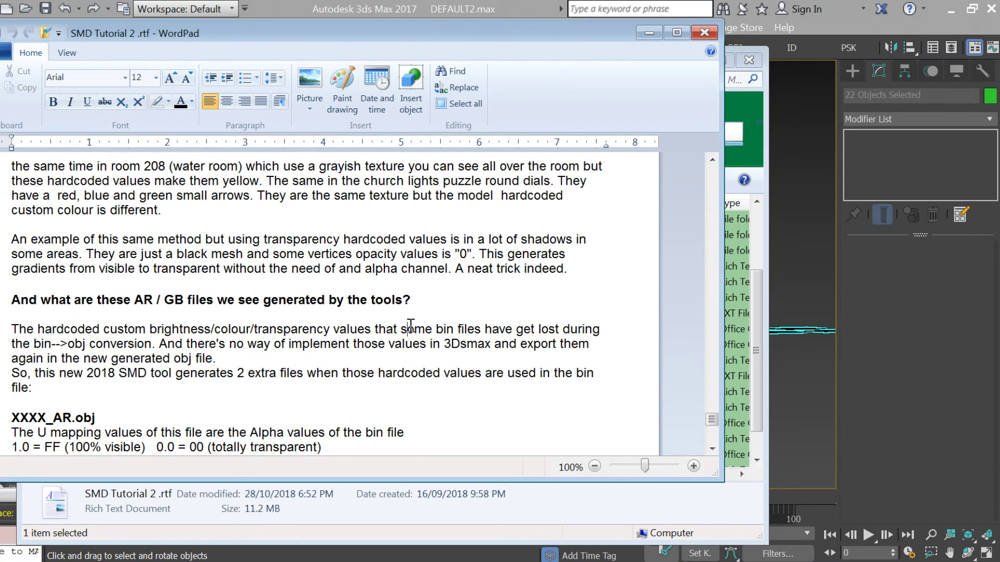
scroll(411, 327, down, 2)
scroll(411, 325, down, 3)
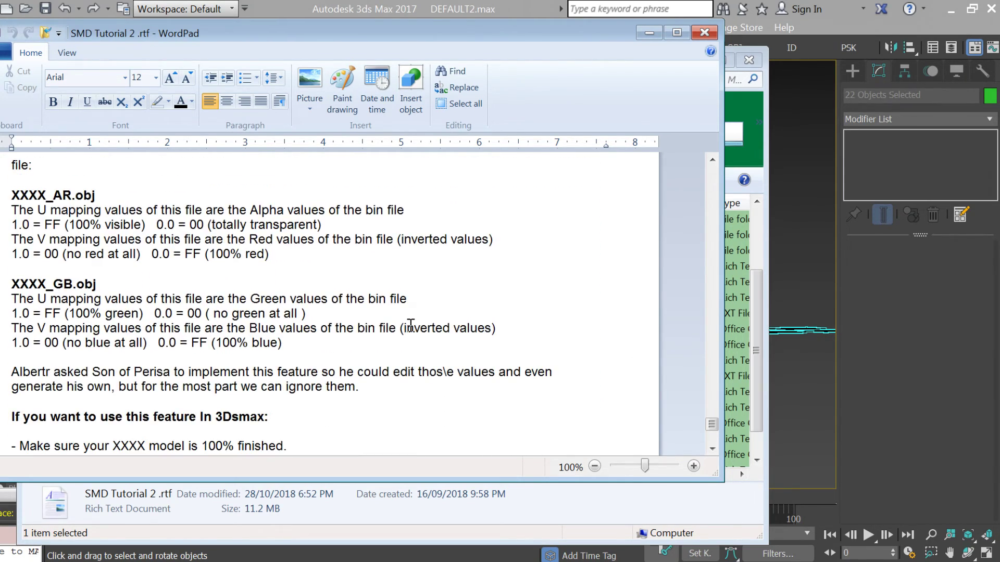
Read the rest of the SMD tutorial to its end, including the instructions for using the _AR and _GB feature in 3ds Max
scroll(410, 324, down, 5)
scroll(411, 325, down, 5)
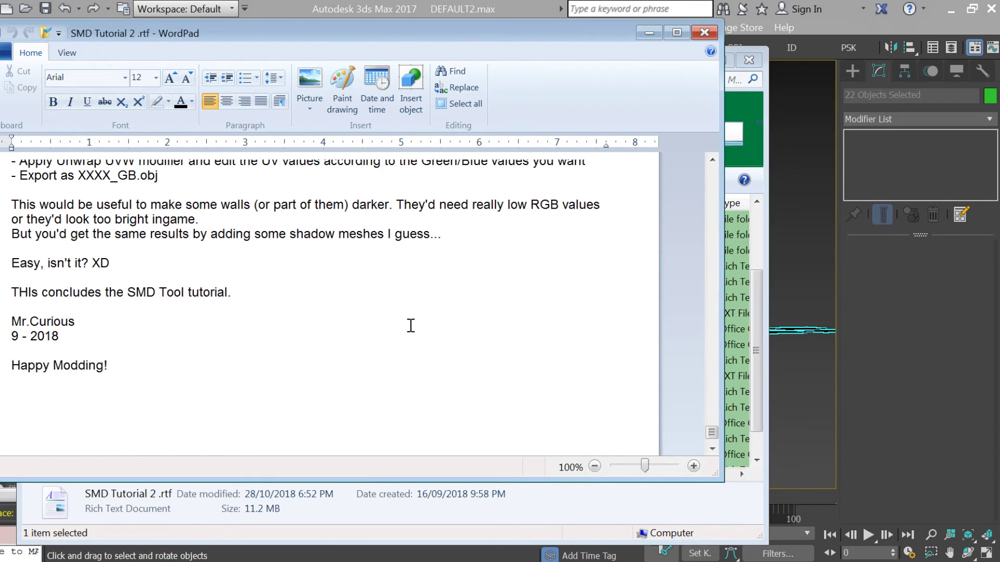
scroll(410, 325, up, 3)
scroll(411, 326, up, 1)
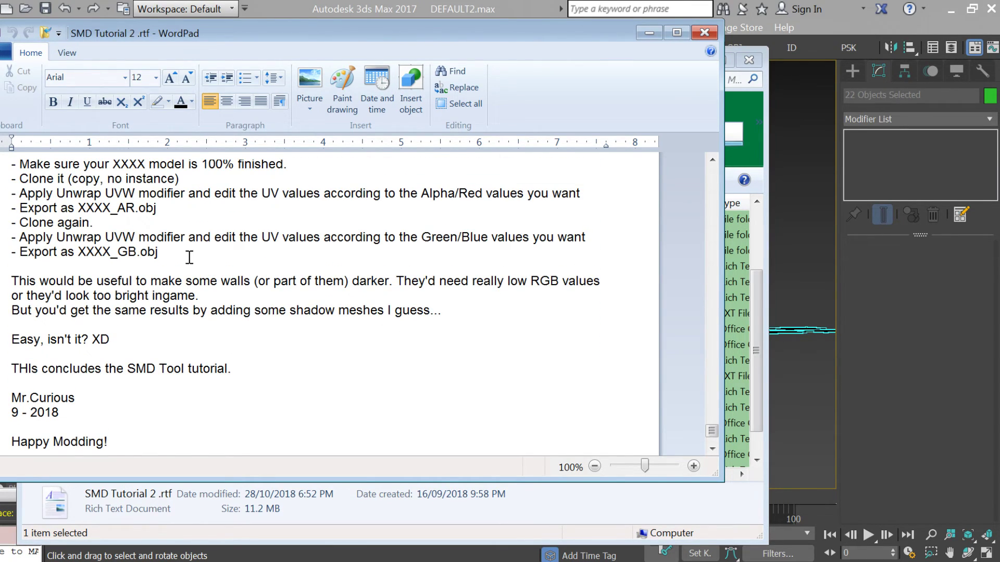
scroll(200, 245, up, 3)
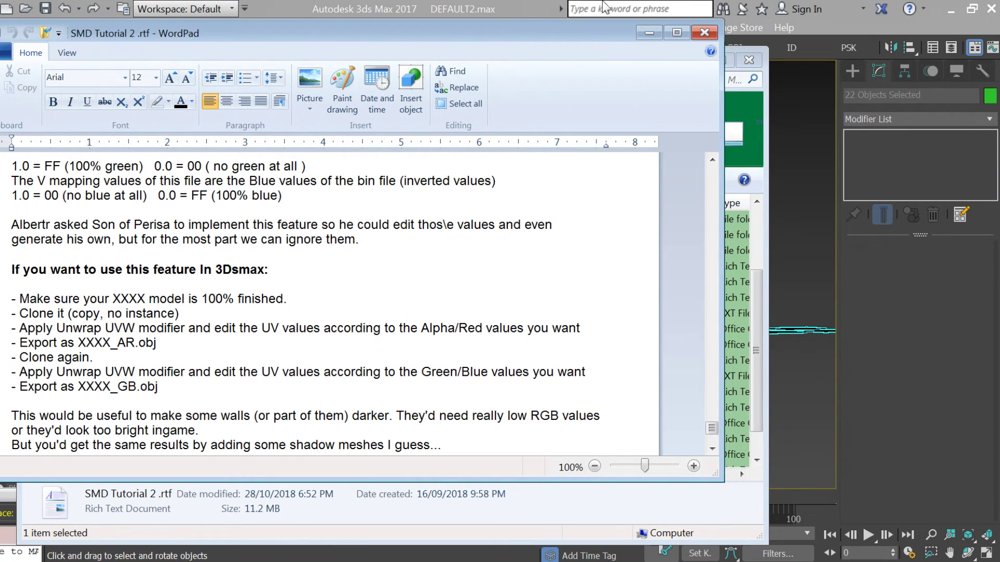
Switch to 3ds Max, select three of the texture planes, and exit isolation to show the whole room from above
click(641, 34)
click(893, 329)
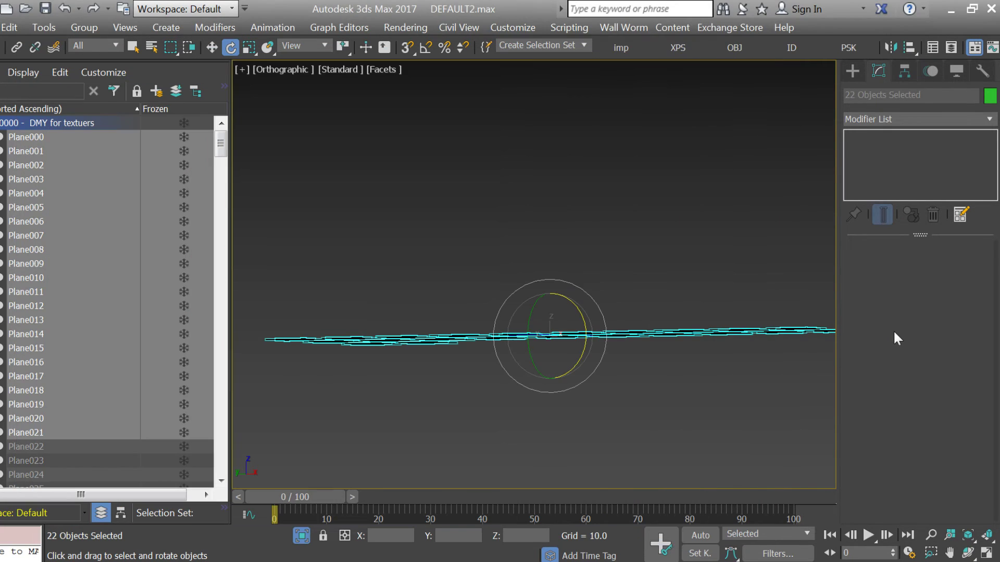
drag(657, 297, 653, 359)
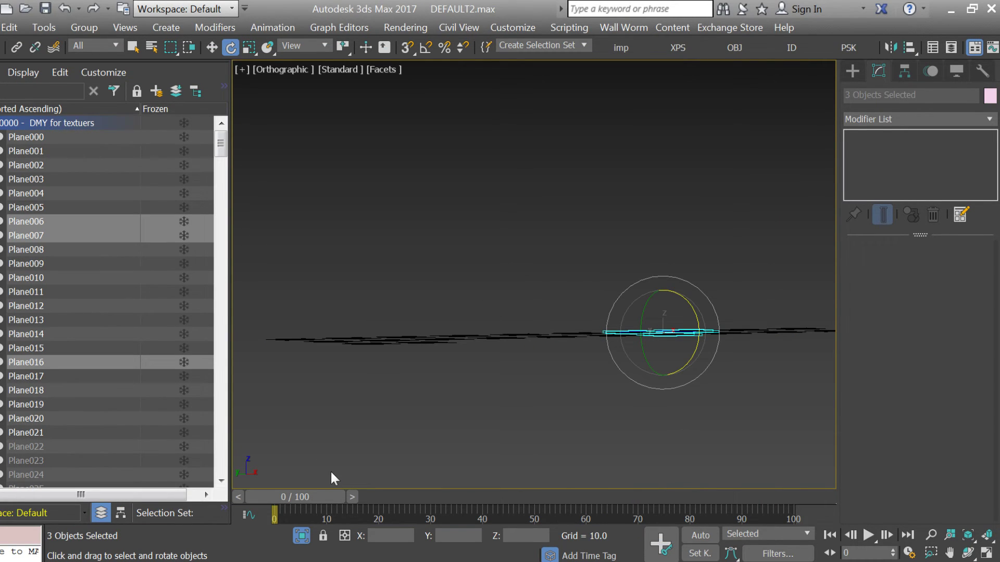
click(301, 535)
drag(447, 356, 415, 366)
scroll(415, 366, down, 4)
drag(447, 405, 593, 252)
scroll(604, 316, up, 3)
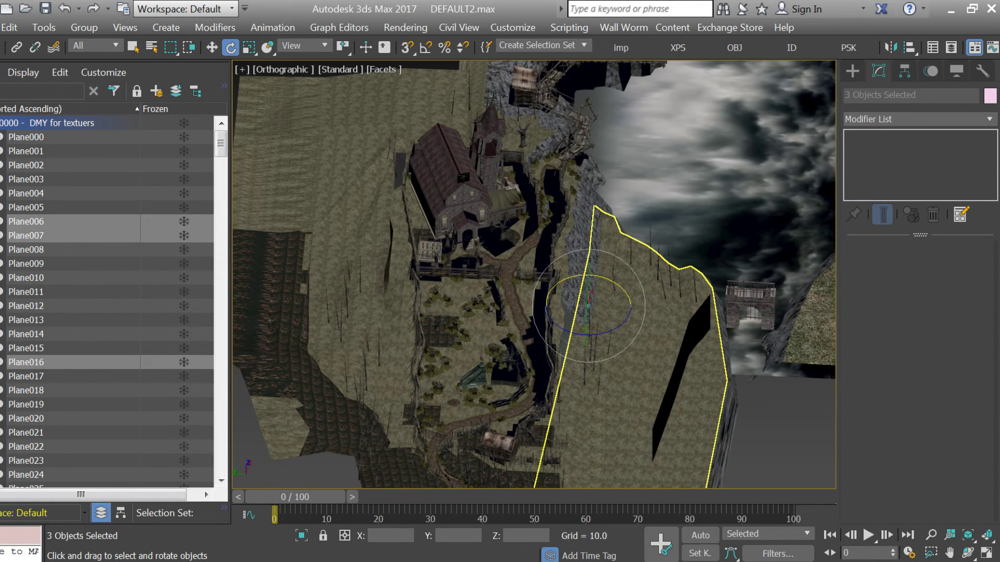
Switch to the ModelData.txt file and highlight the Scale_X, Scale_Y and Scale_Z lines of Model Data Entry 9 (PIZZA)
key(alt+Tab)
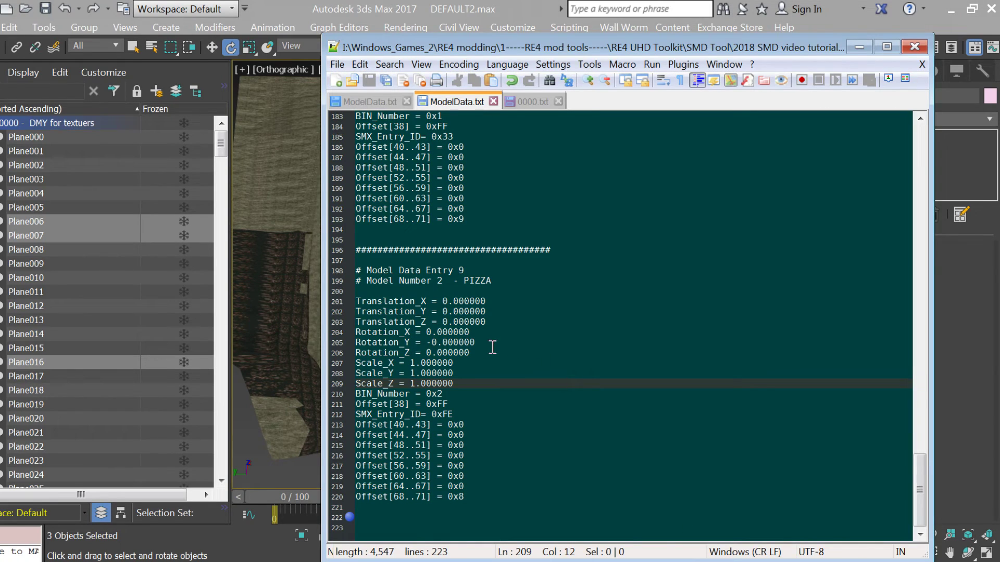
drag(404, 363, 463, 384)
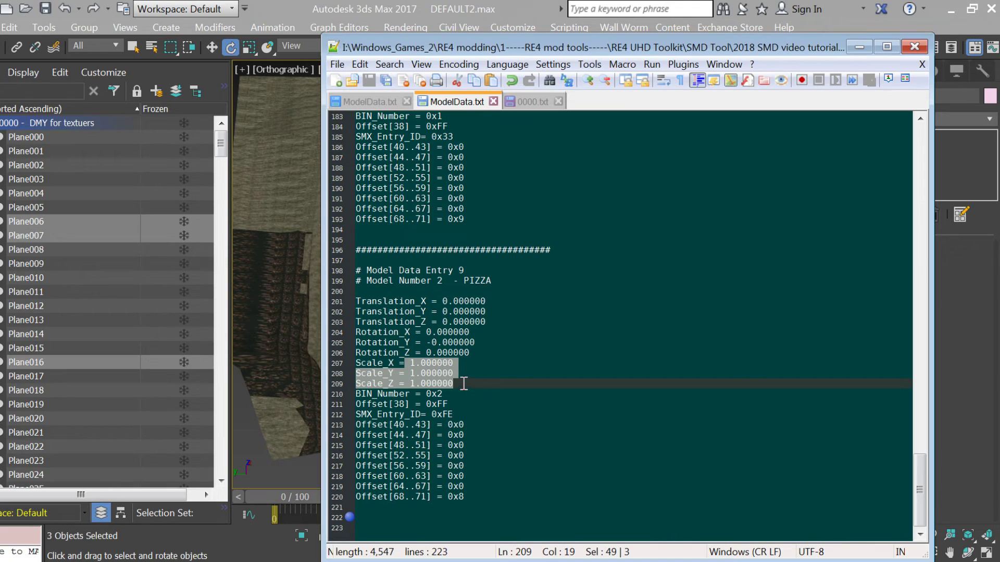
click(416, 363)
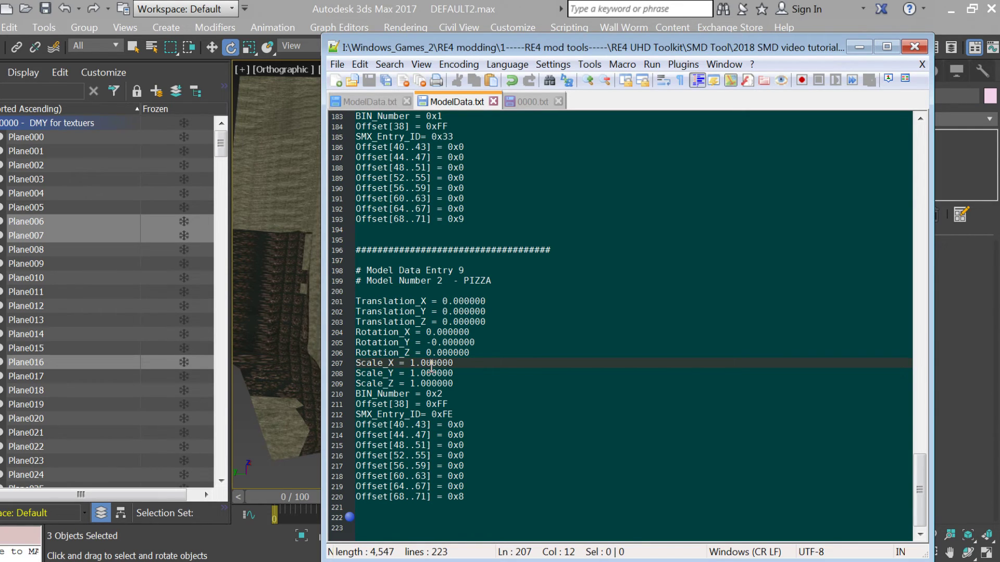
click(264, 557)
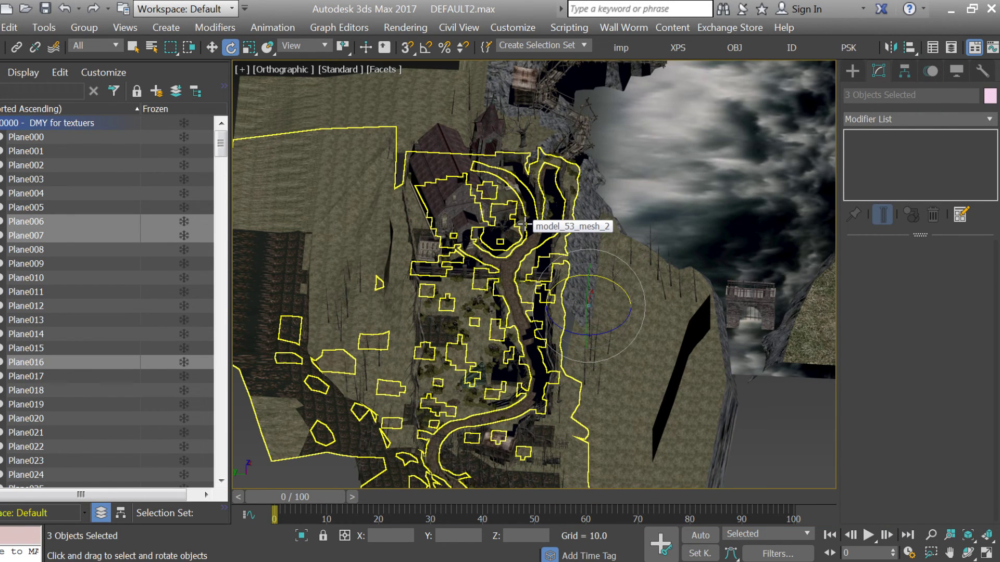
Select the church wall mesh model_24_mesh_0 in 3ds Max and clone it in place
drag(460, 223, 451, 191)
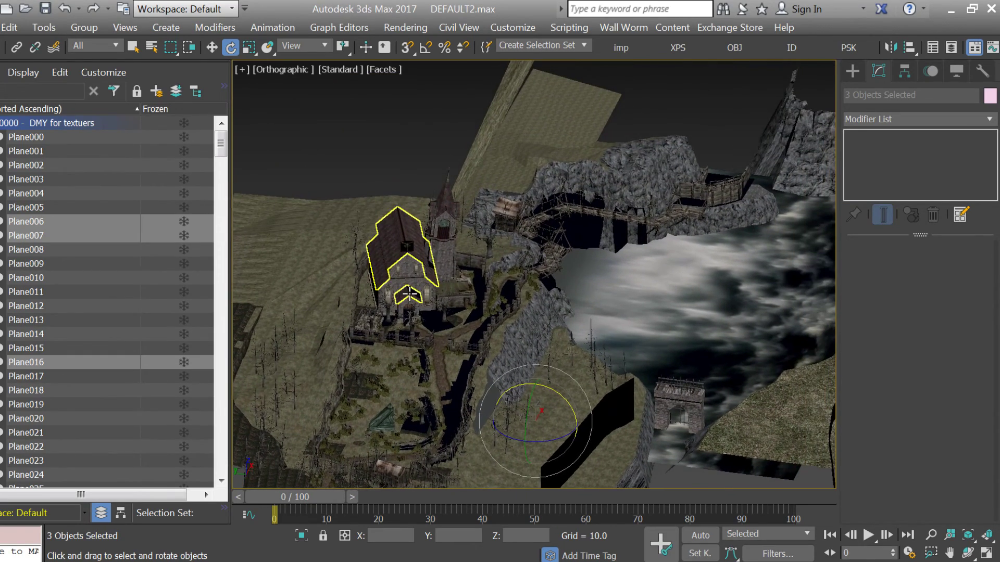
scroll(408, 299, up, 2)
click(409, 257)
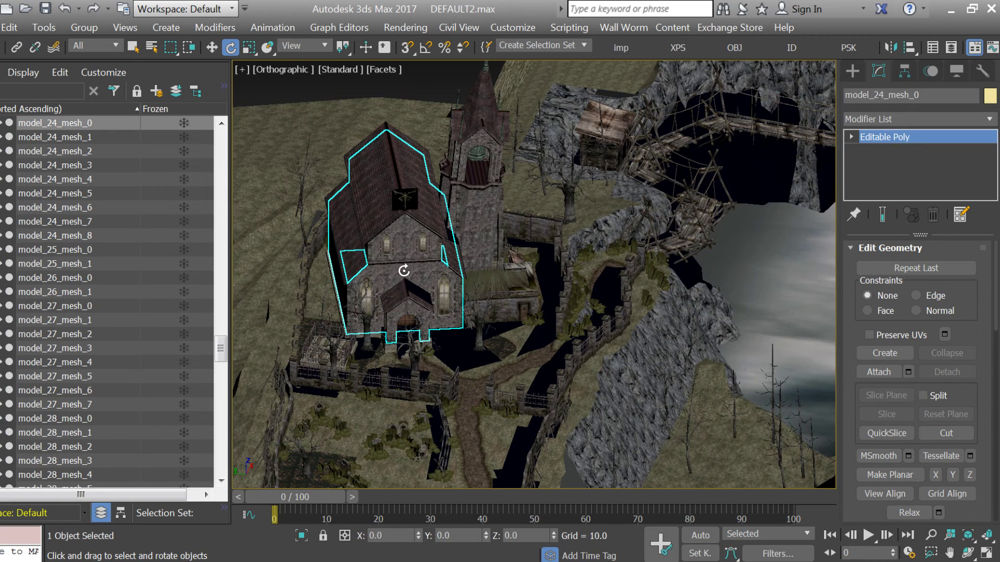
drag(404, 266, 409, 281)
key(w)
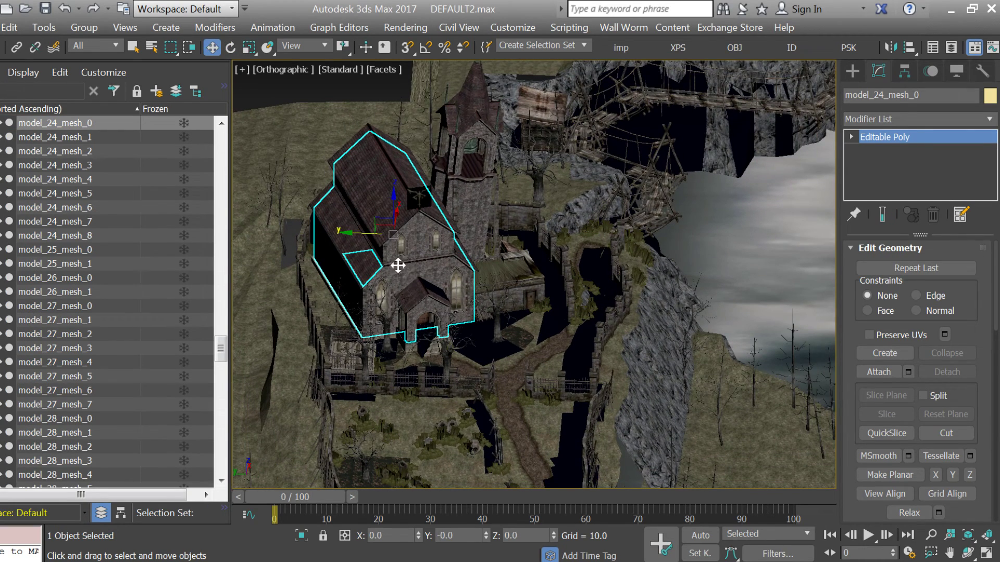
scroll(385, 224, up, 1)
shift+drag(397, 223, 419, 225)
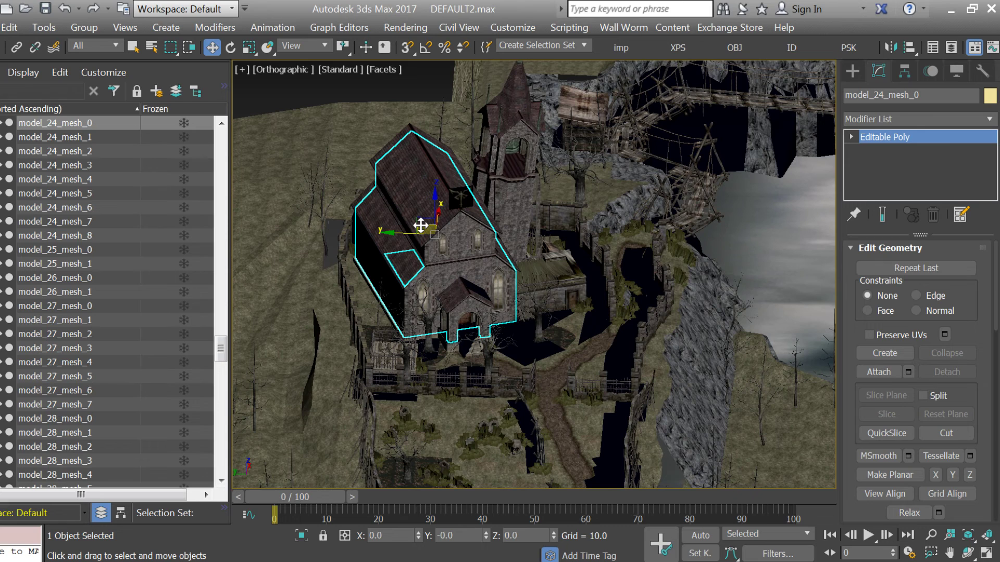
key(Return)
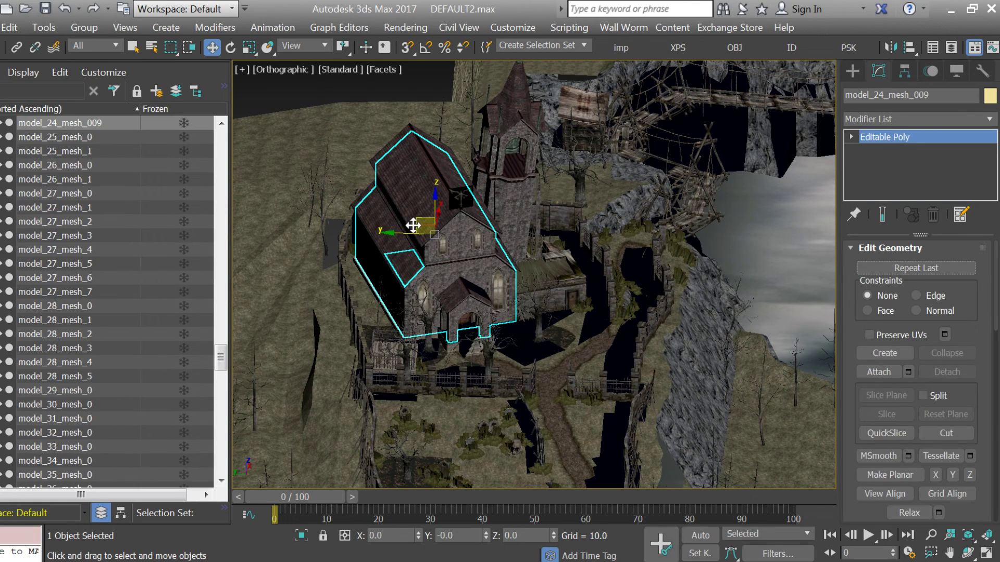
Move the cloned church mesh about 6854 units along the Y axis and undo the move
drag(413, 232, 341, 237)
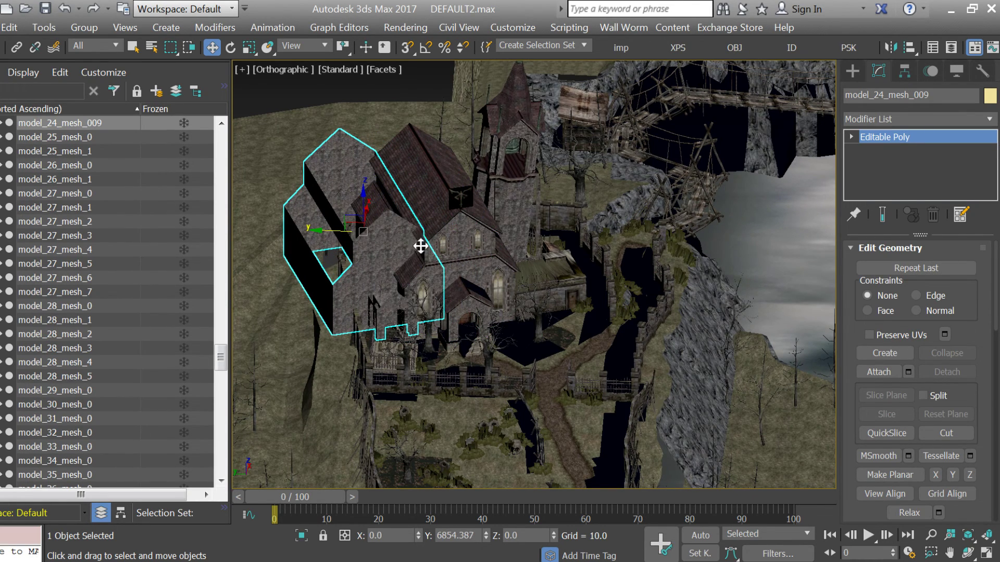
key(ctrl+z)
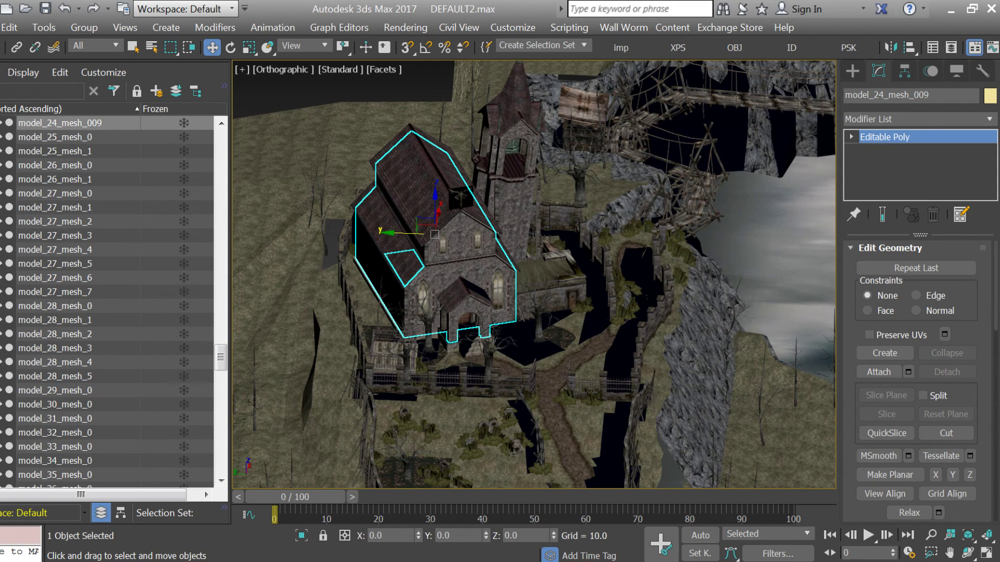
Switch to the SMD tutorial, highlight the tool author's name in the title, review the closing 3ds Max instructions, and return to 3ds Max
key(alt+Tab)
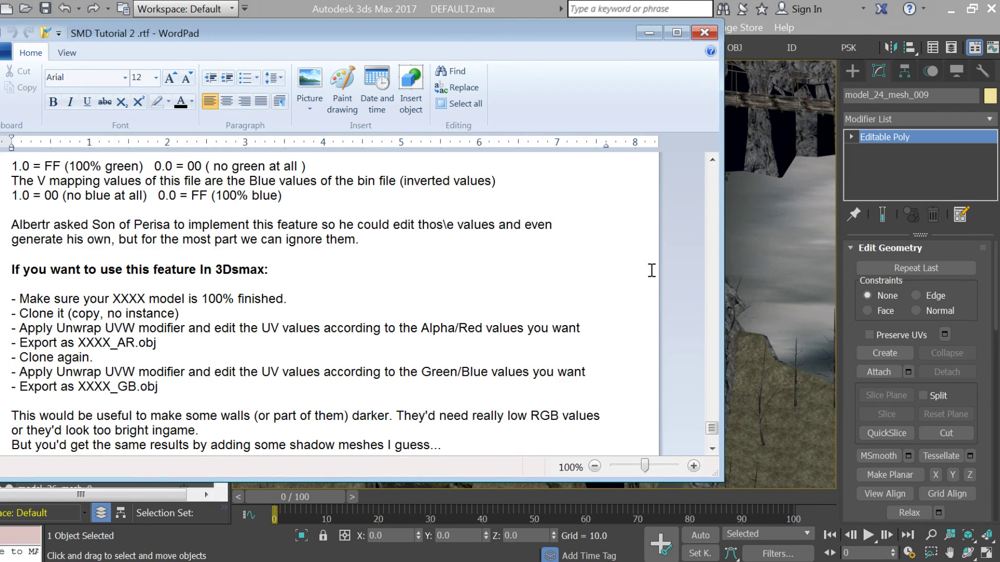
drag(712, 428, 713, 174)
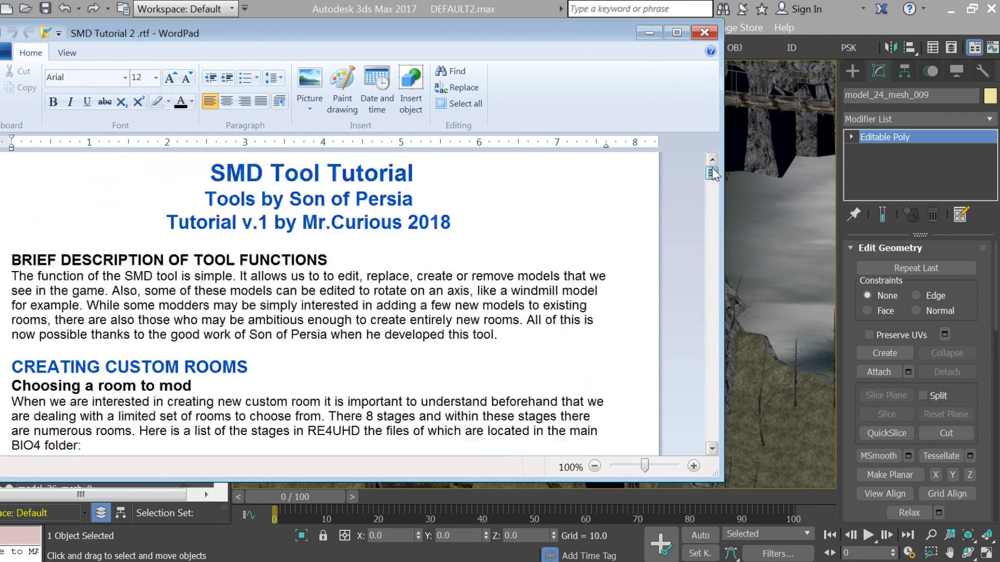
drag(415, 199, 290, 200)
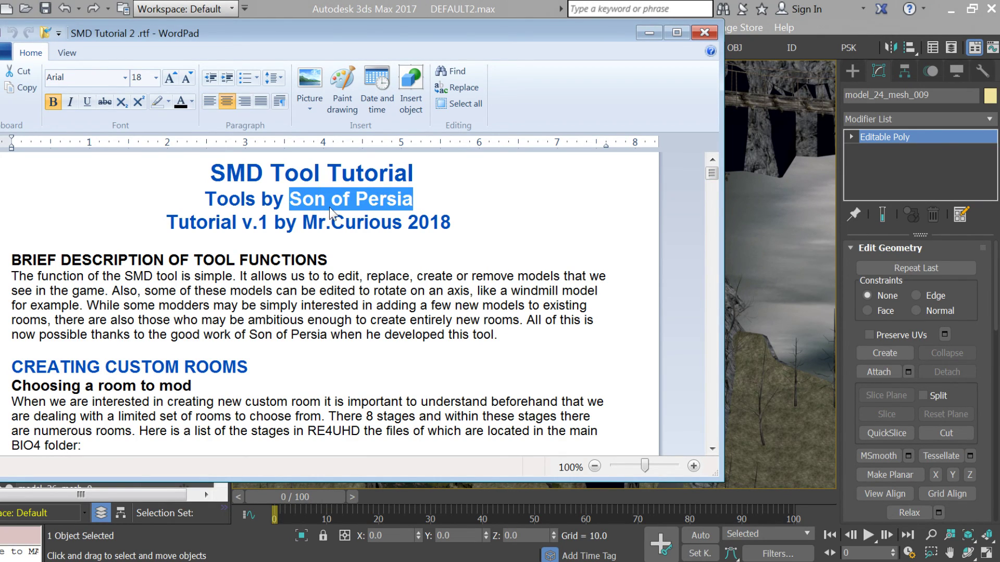
drag(710, 177, 717, 447)
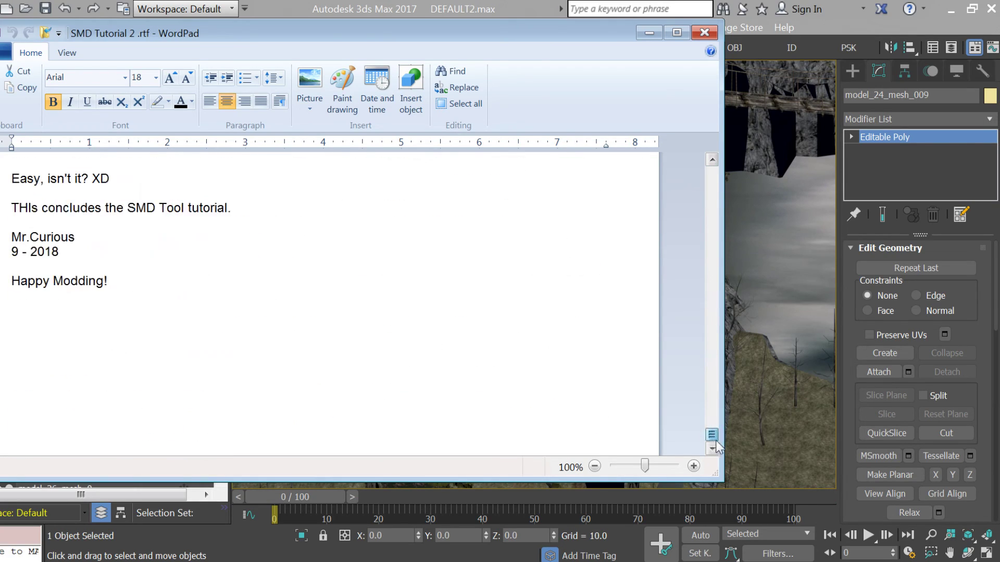
scroll(254, 361, up, 2)
scroll(254, 361, up, 3)
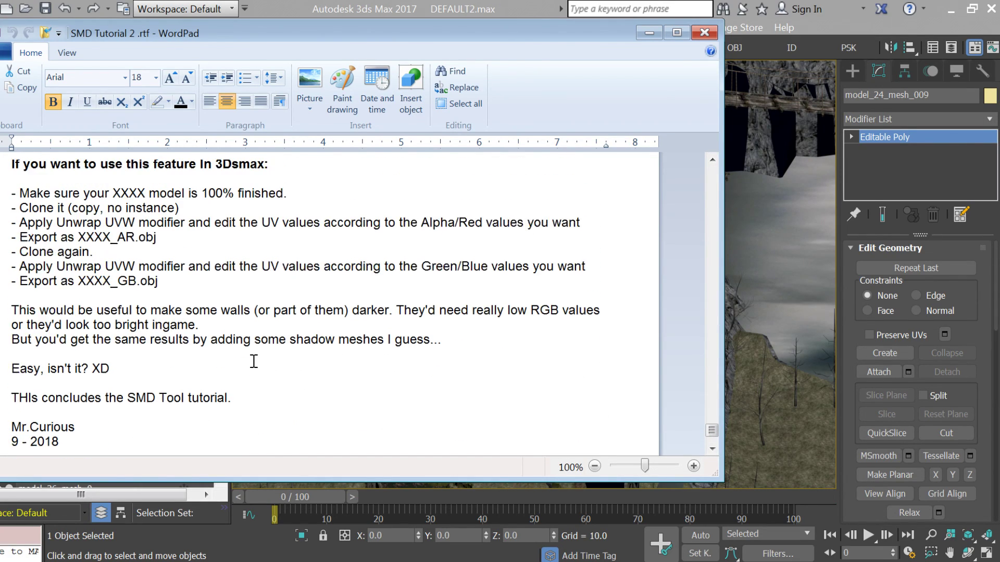
click(648, 34)
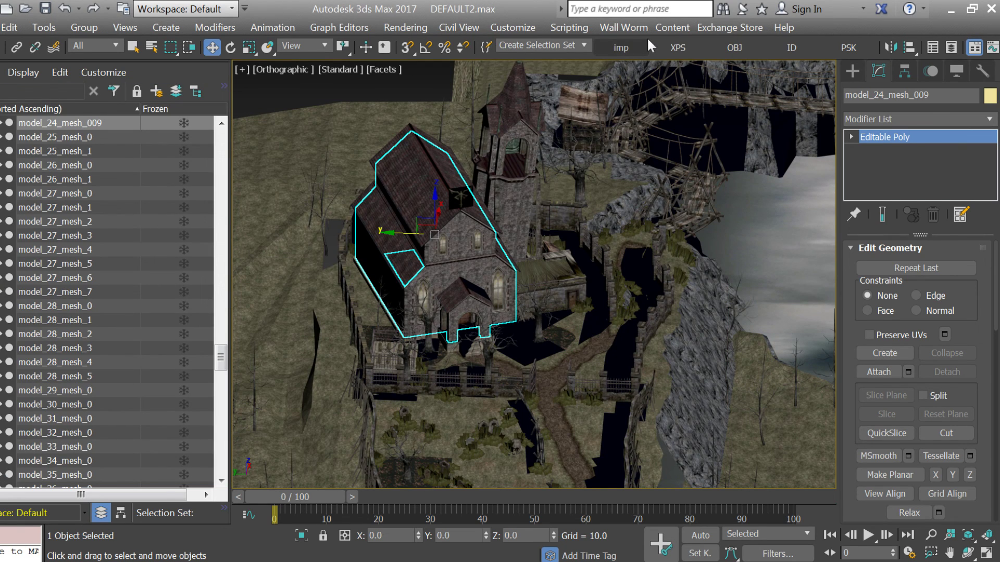